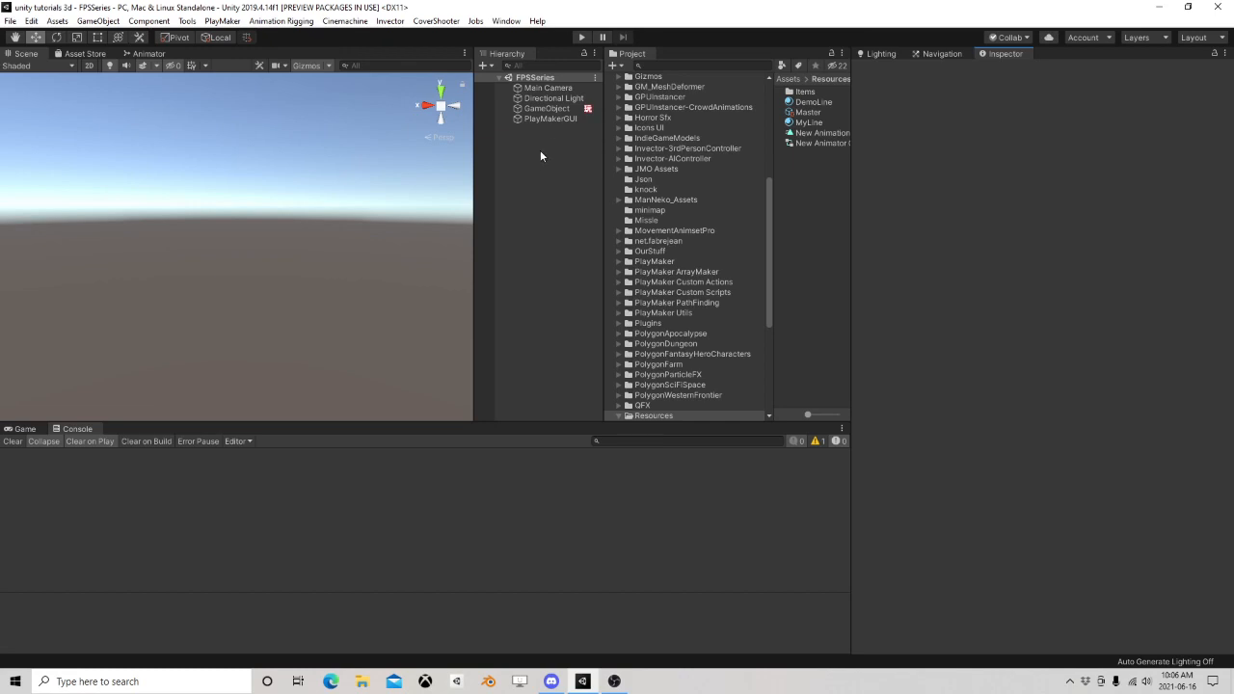
# Delete the GameObject carrying the PlayMaker FSM from the FPSSeries scene and enlarge the Scene view
pyautogui.click(538, 152)
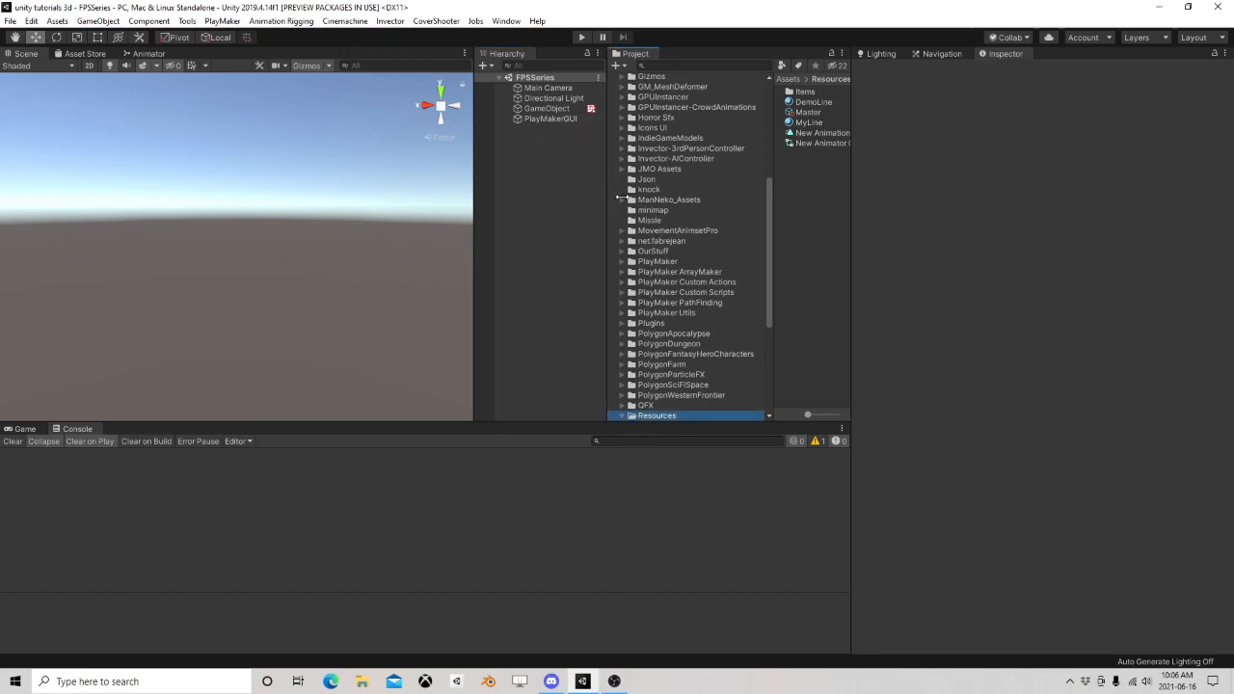
pyautogui.moveTo(599, 195); pyautogui.dragTo(701, 193)
pyautogui.click(540, 108)
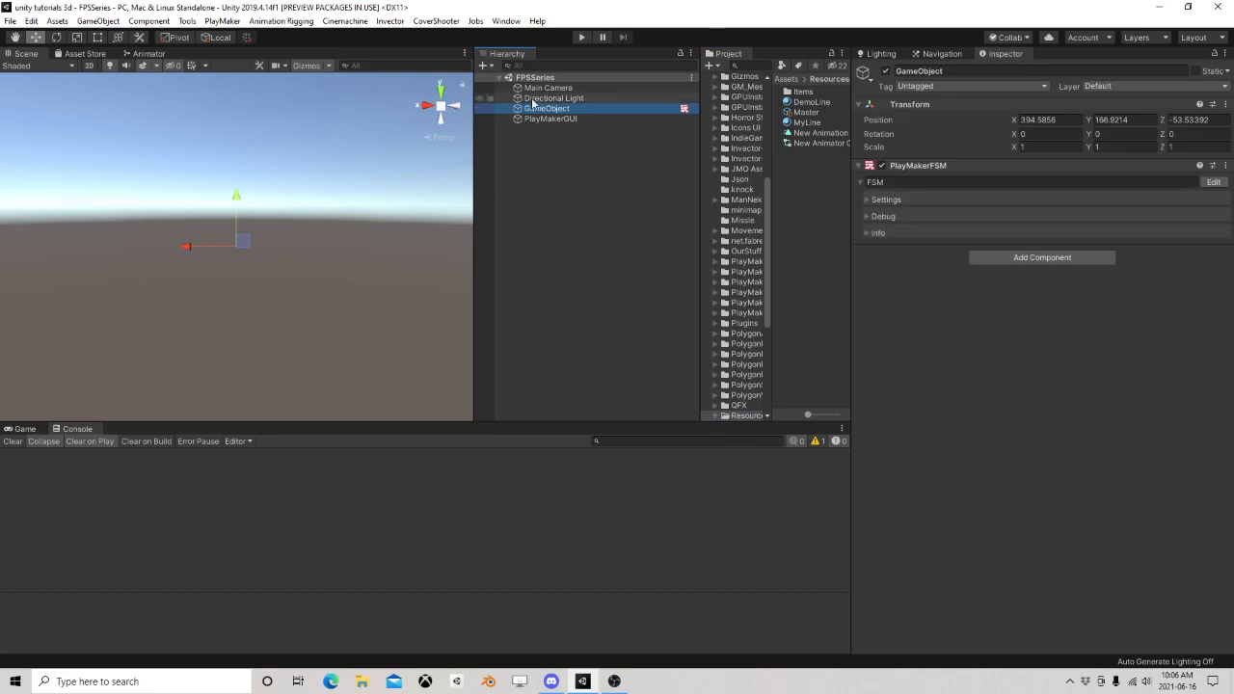
pyautogui.press('Delete')
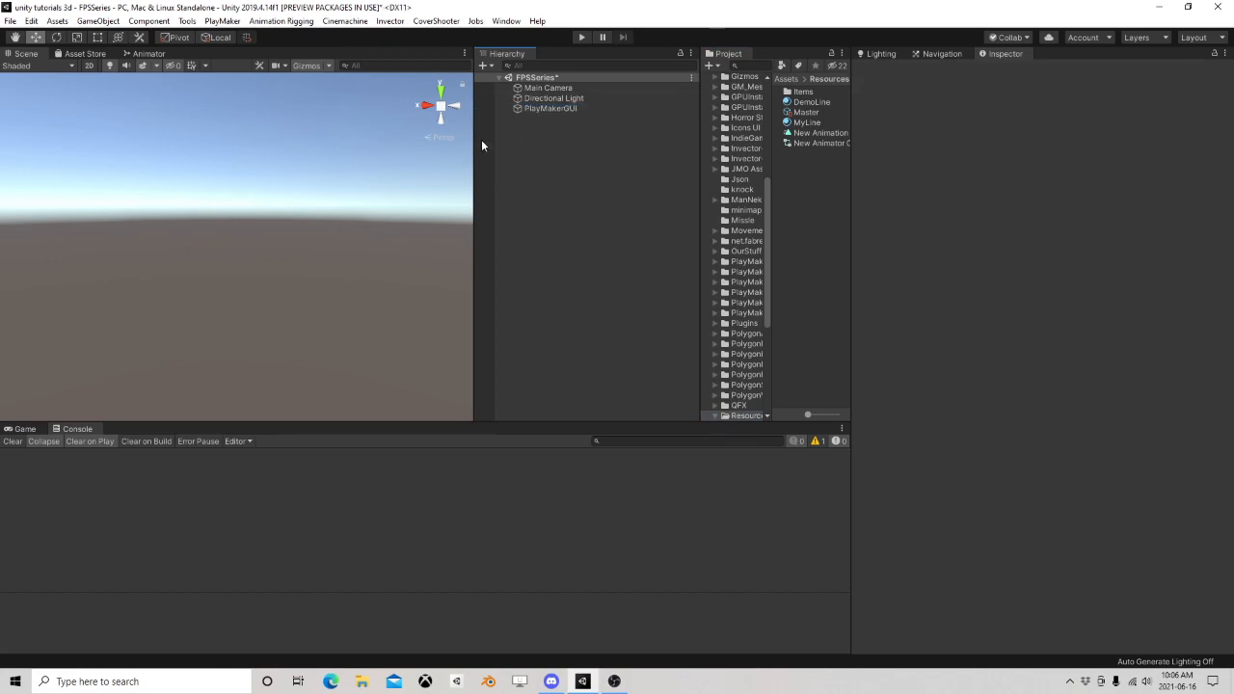
pyautogui.moveTo(475, 148); pyautogui.dragTo(558, 166)
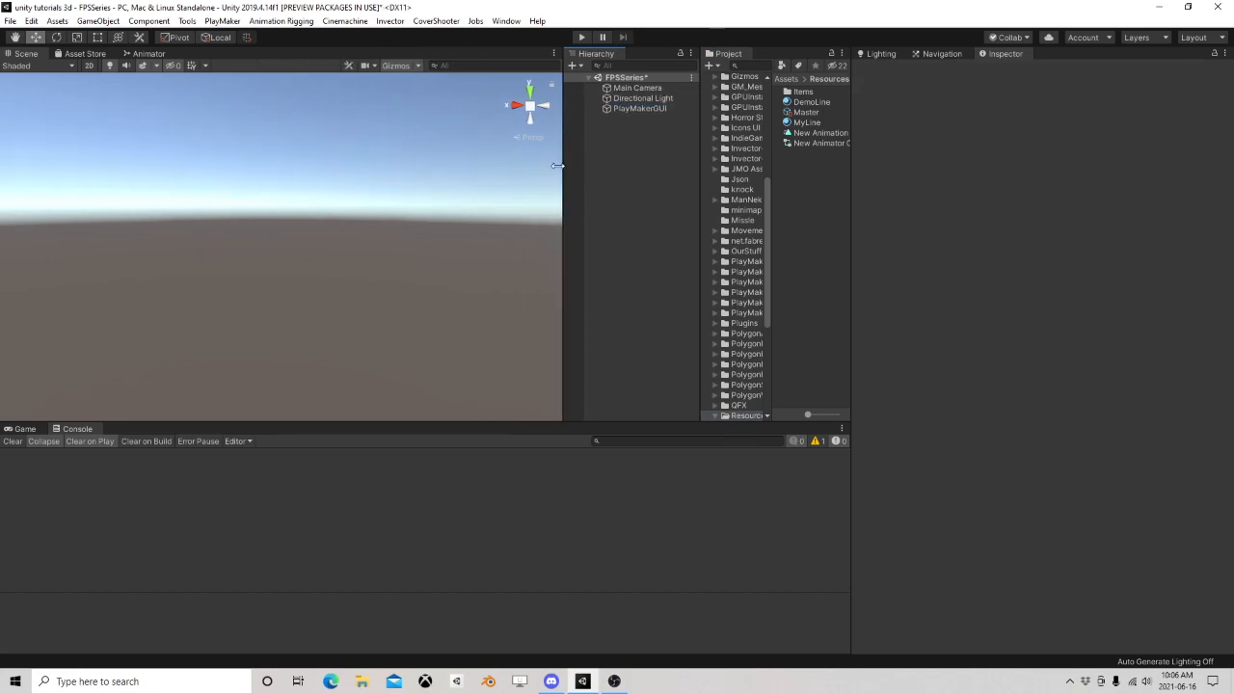
pyautogui.moveTo(385, 422); pyautogui.dragTo(372, 438)
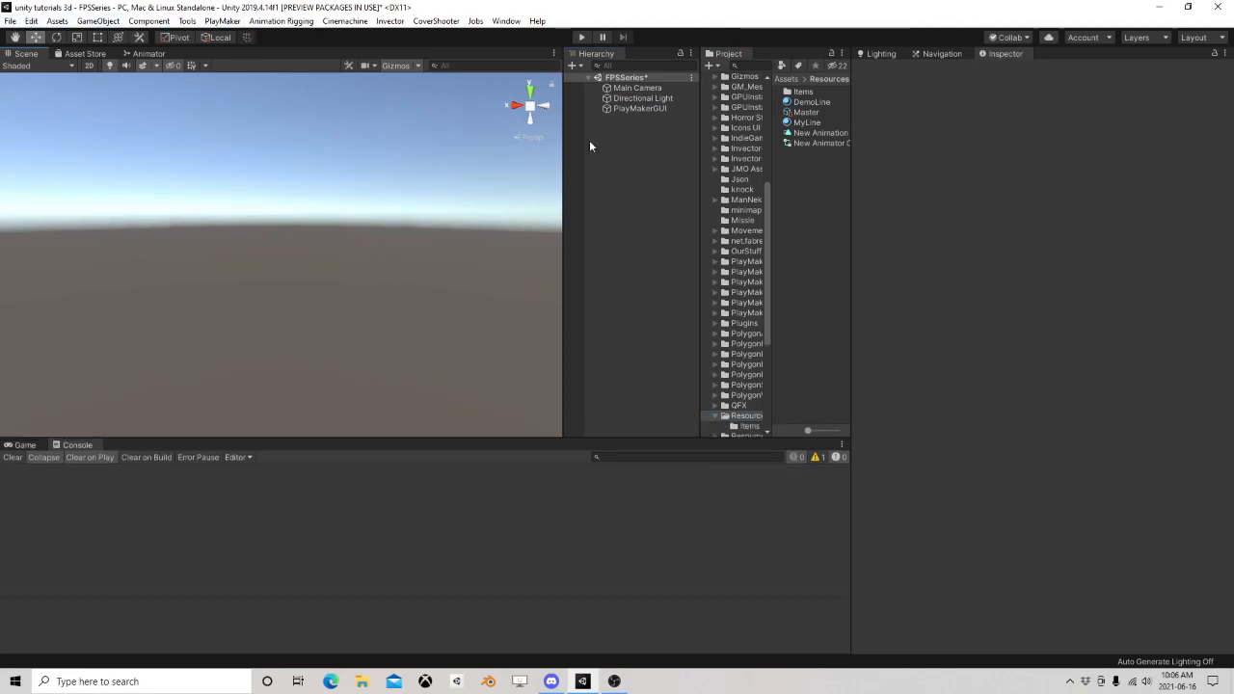
# Create a folder named FPSGame directly inside the project's Assets folder
pyautogui.scroll(5, 720, 169)
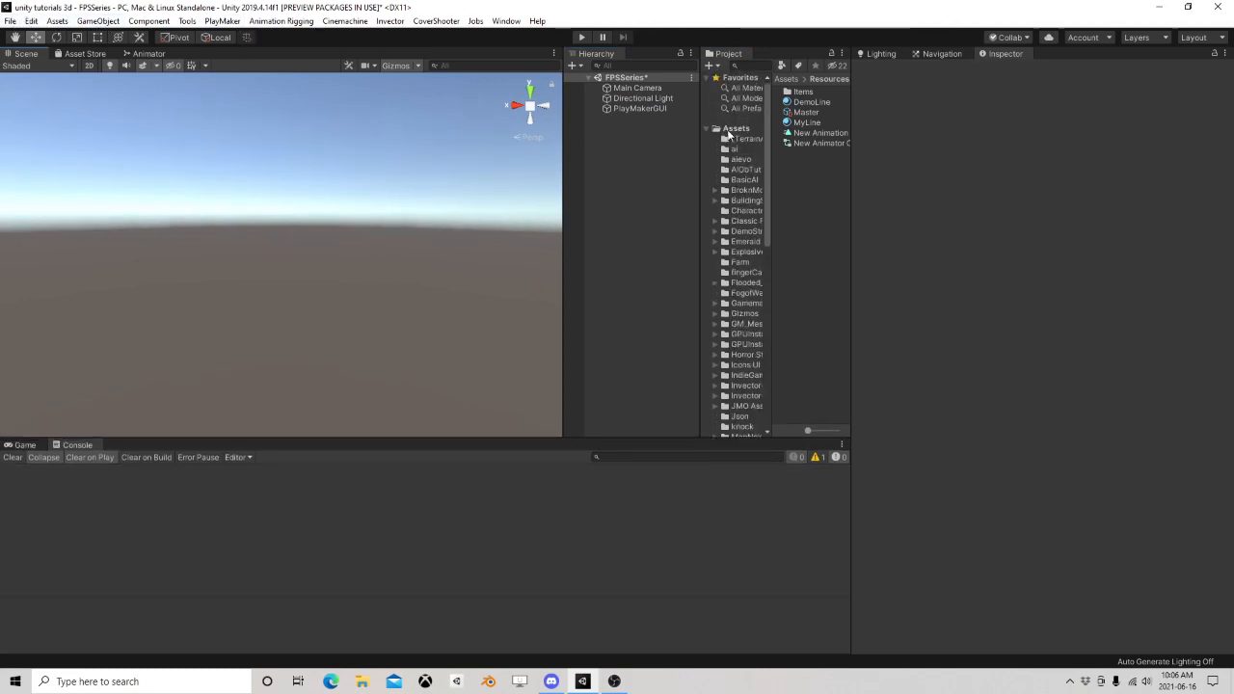
pyautogui.rightClick(730, 129)
pyautogui.moveTo(793, 143)
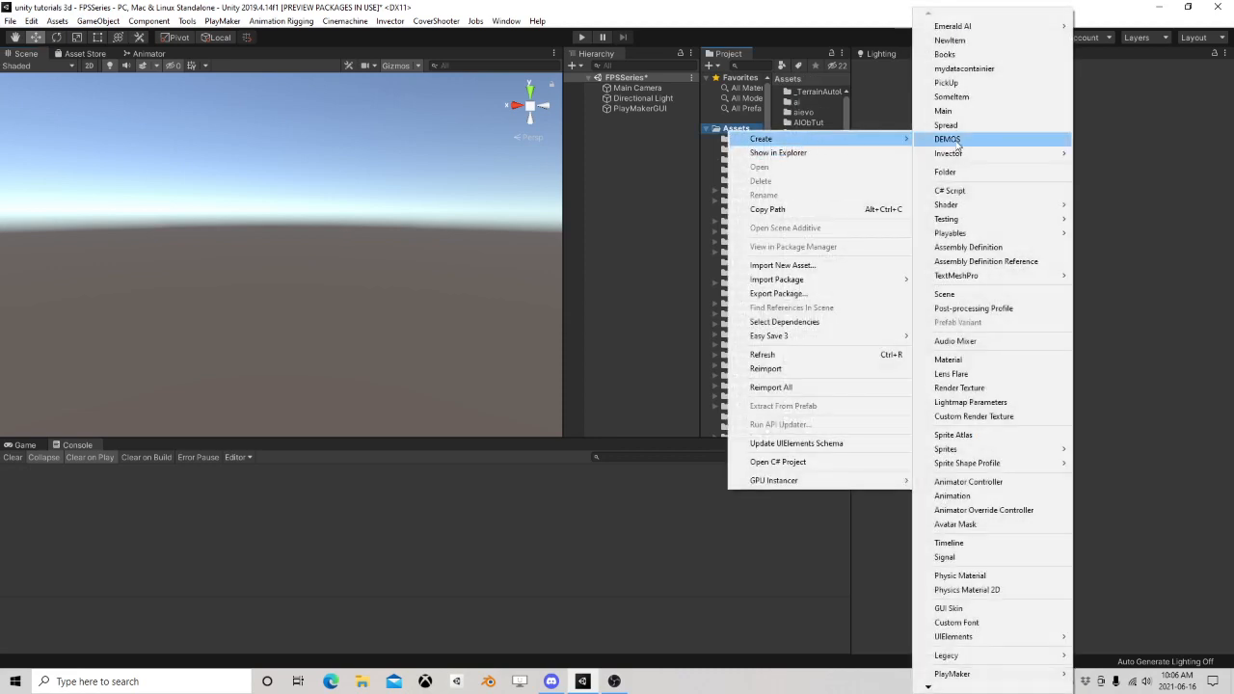
pyautogui.click(976, 170)
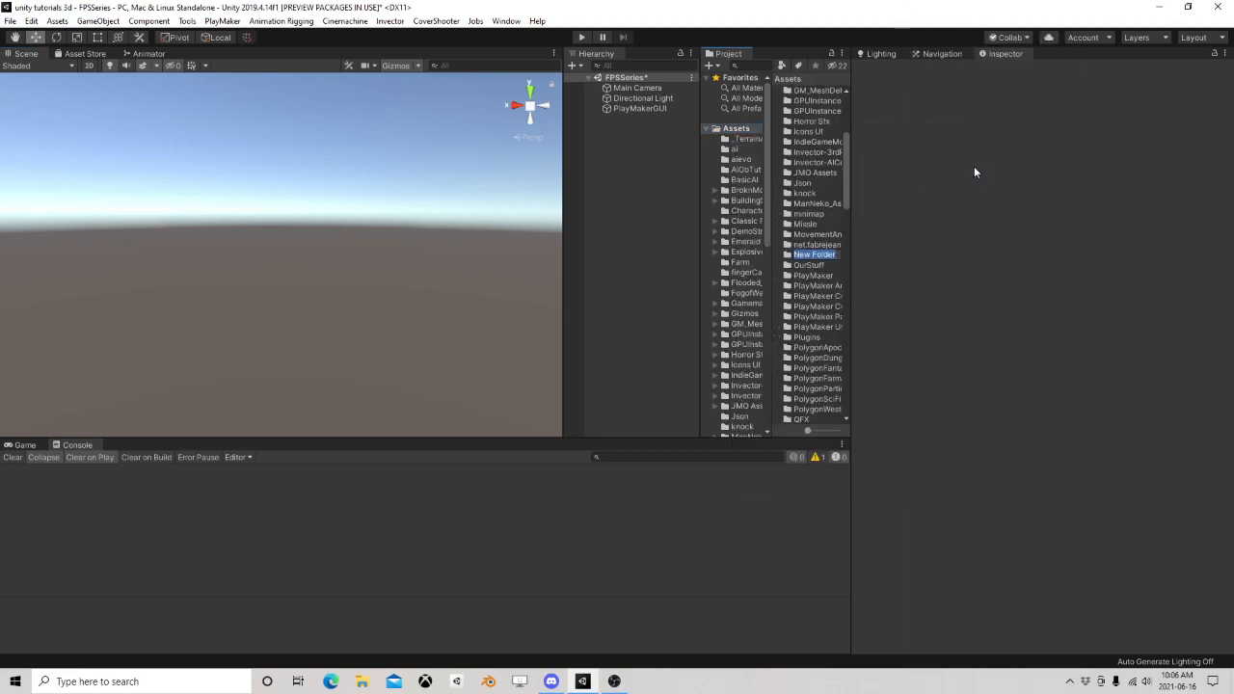
pyautogui.write('FPSGame')
pyautogui.press('Return')
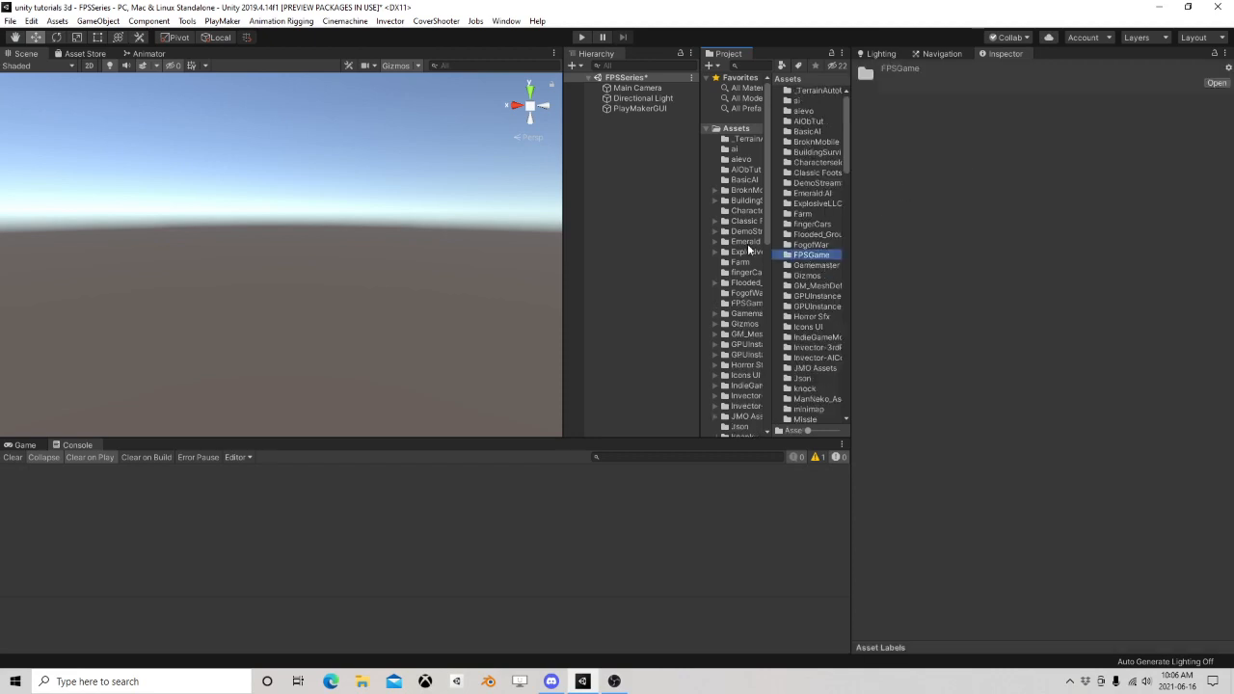
# Create a new scene, saving the changes made to the FPSSeries scene
pyautogui.click(9, 21)
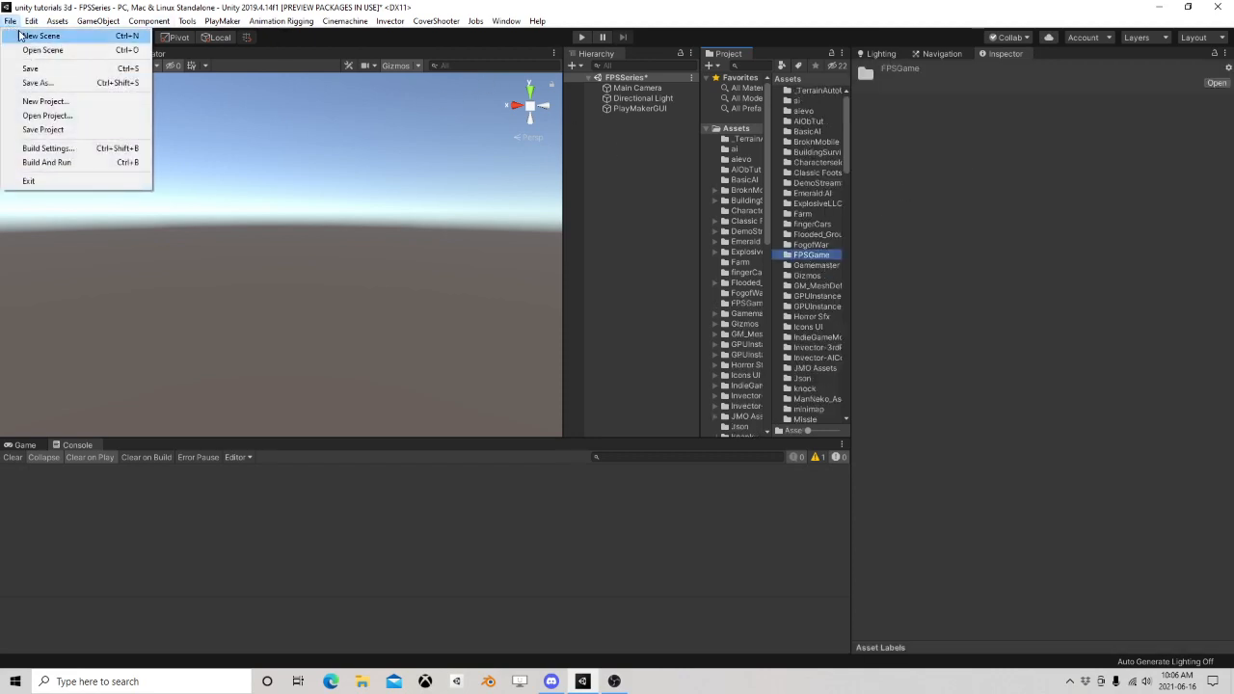
pyautogui.click(30, 36)
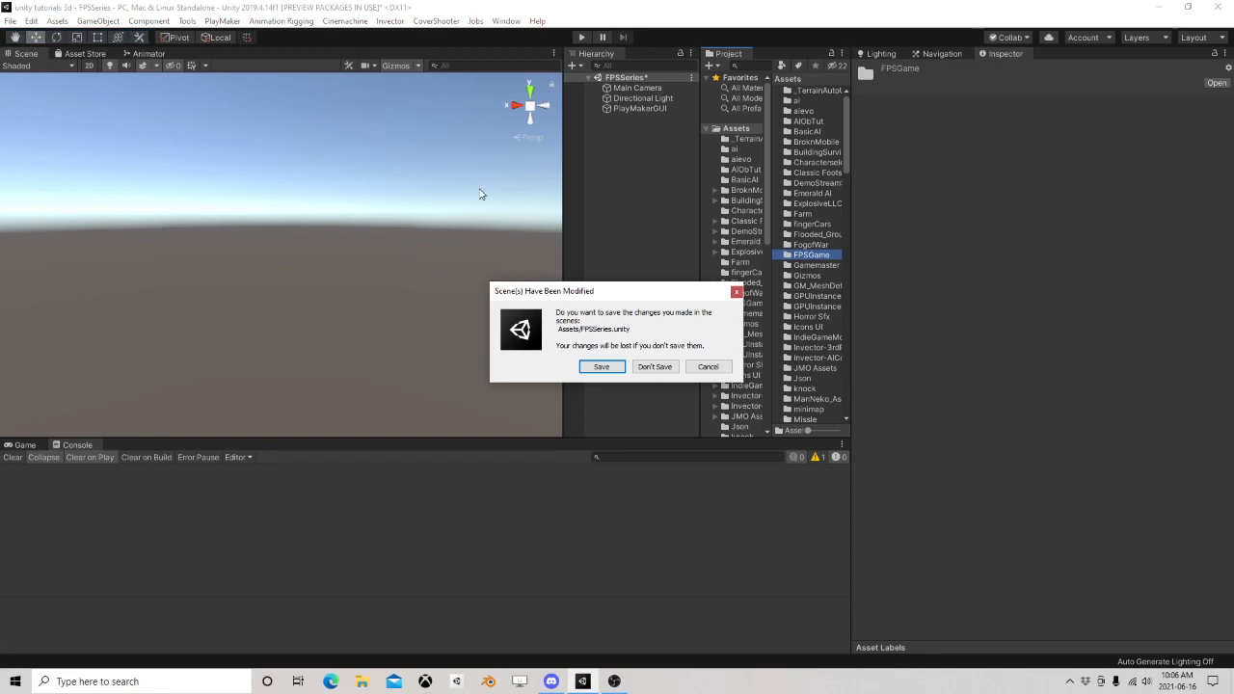
pyautogui.click(619, 367)
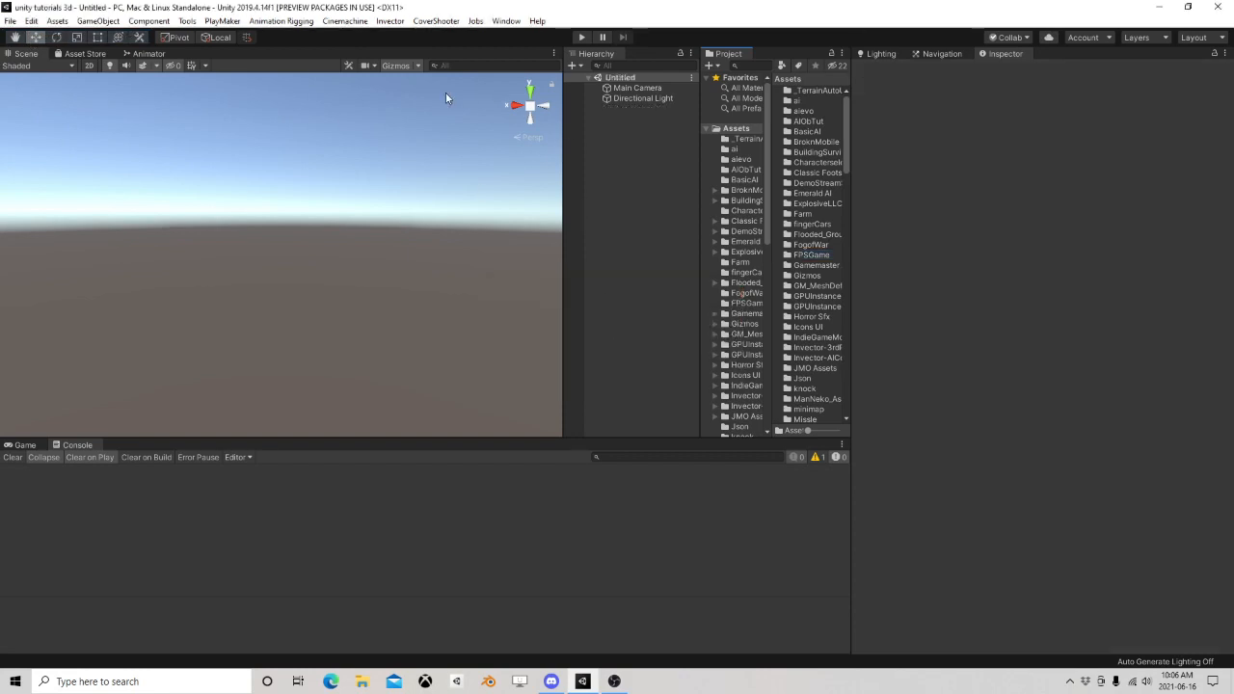
# Save the new untitled scene as FPSTitle in the Assets folder
pyautogui.click(9, 20)
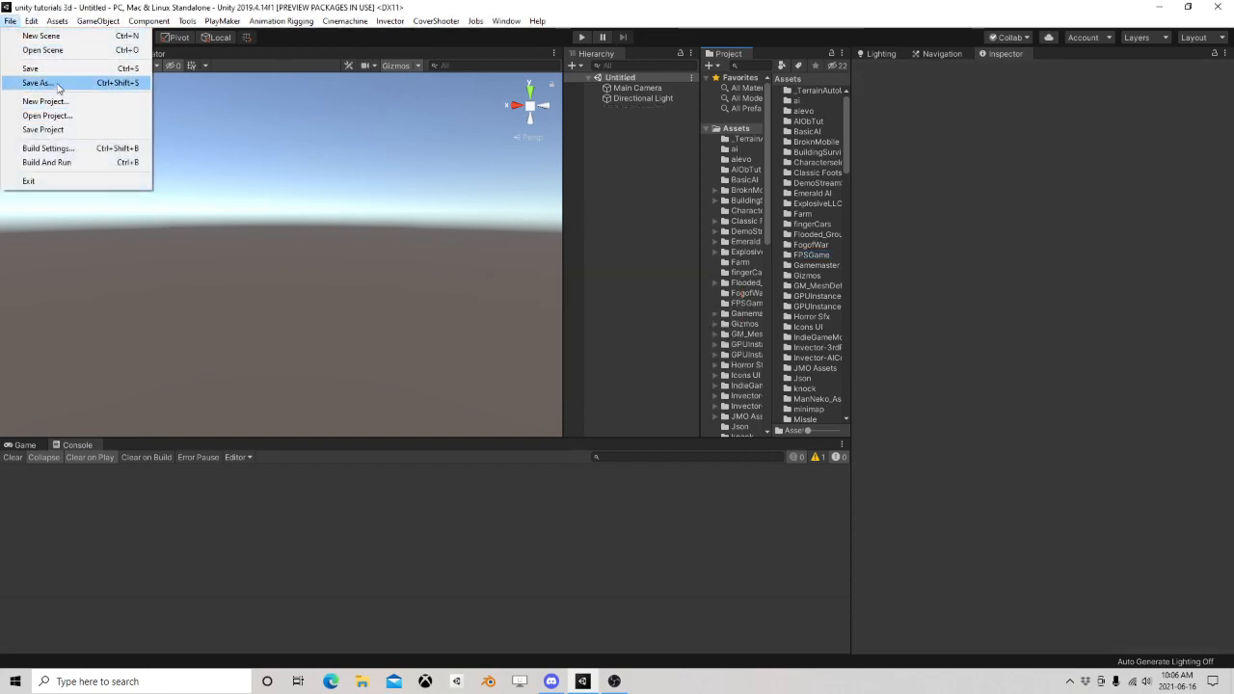
pyautogui.click(34, 83)
pyautogui.write('FPSt')
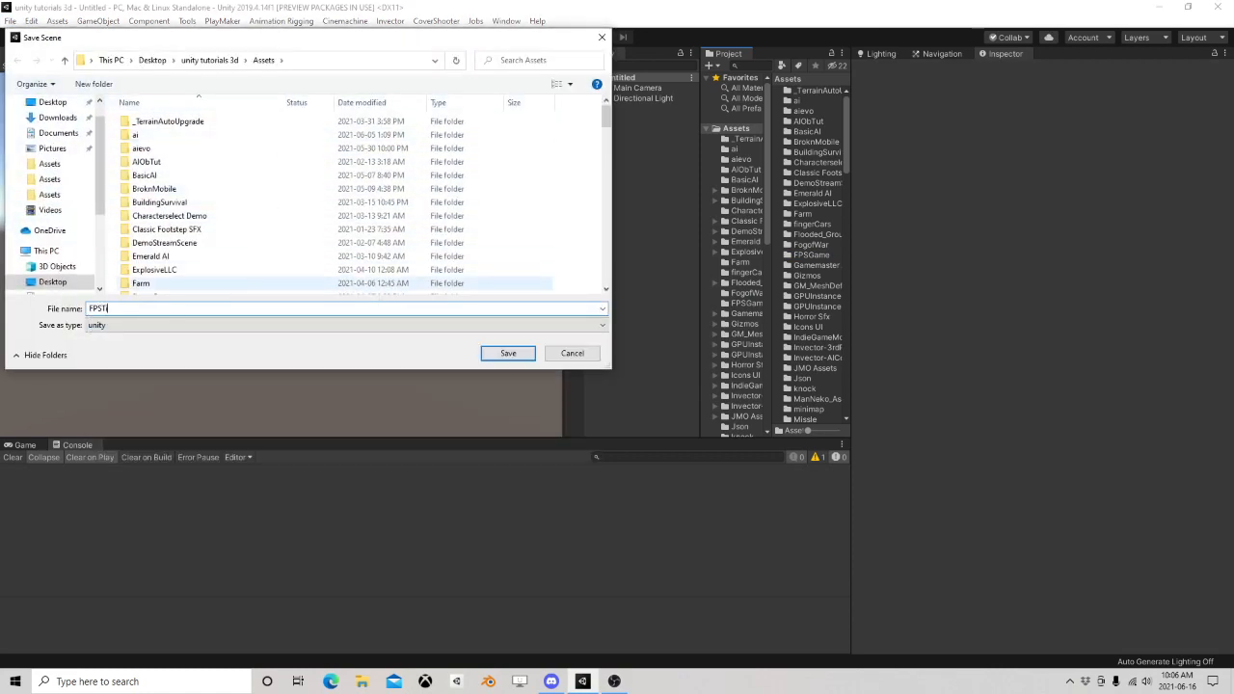
pyautogui.click(508, 353)
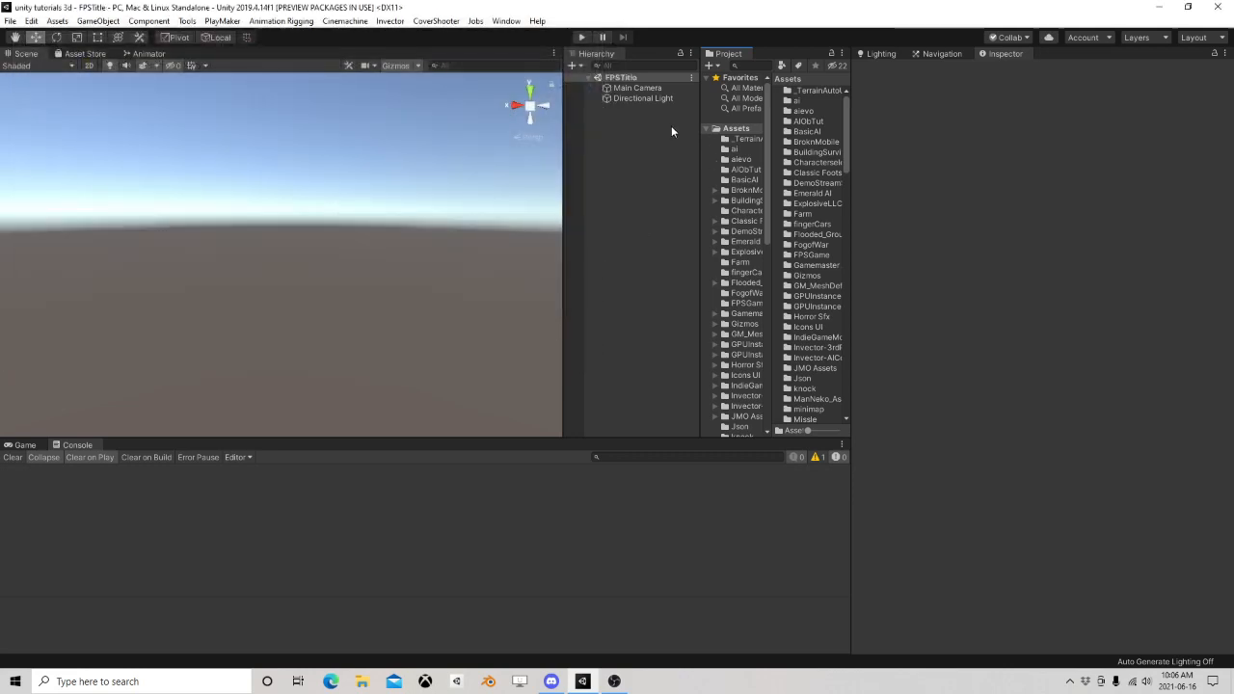
# Reopen the FPSSeries scene from the Assets folder and widen the project file browser and its folder tree
pyautogui.click(10, 21)
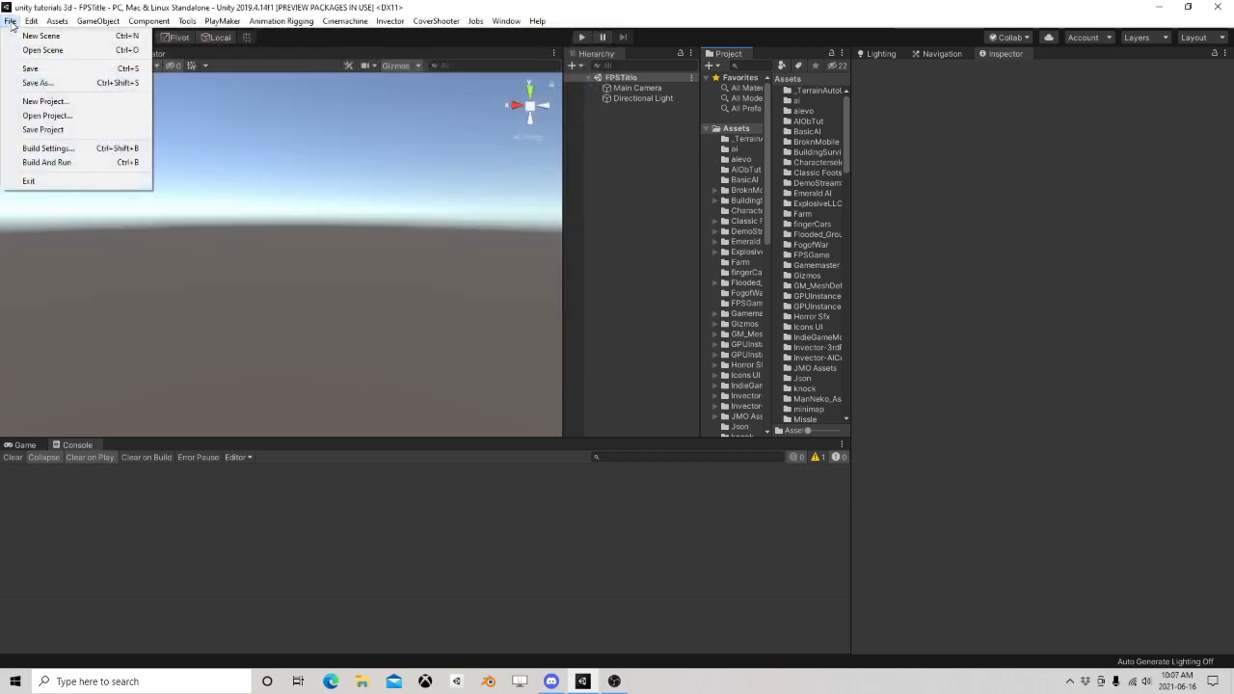
pyautogui.click(24, 51)
pyautogui.scroll(-10, 241, 246)
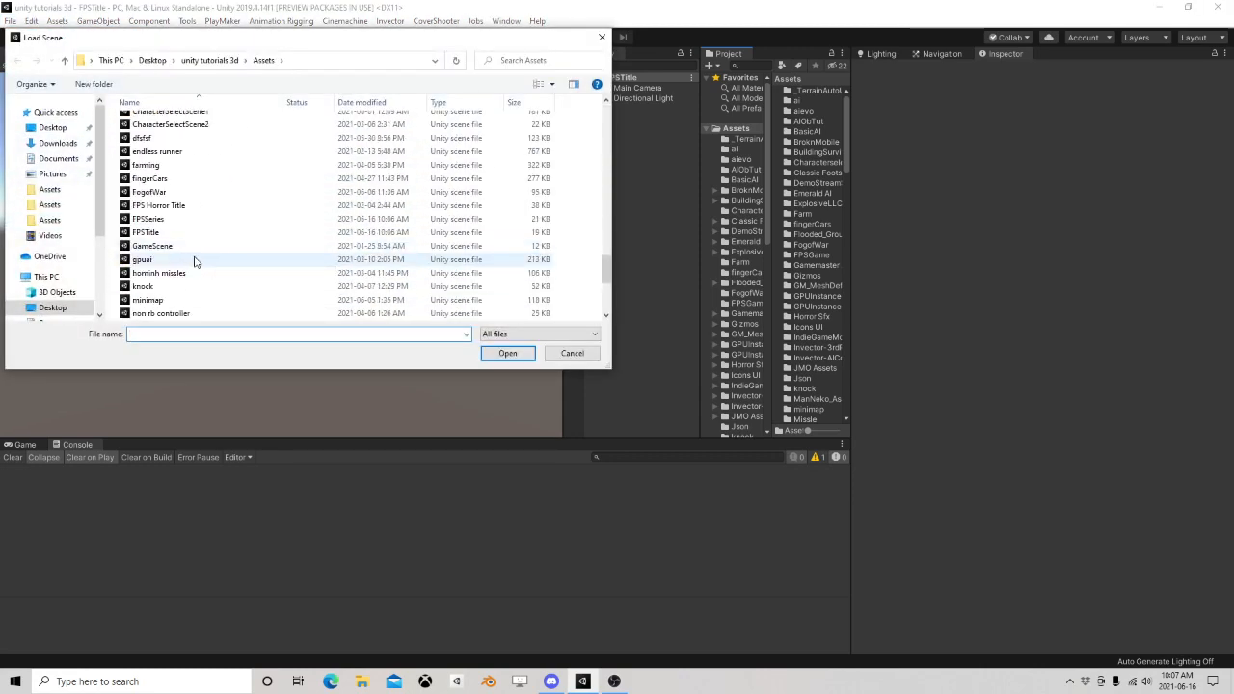
pyautogui.click(164, 220)
pyautogui.click(511, 353)
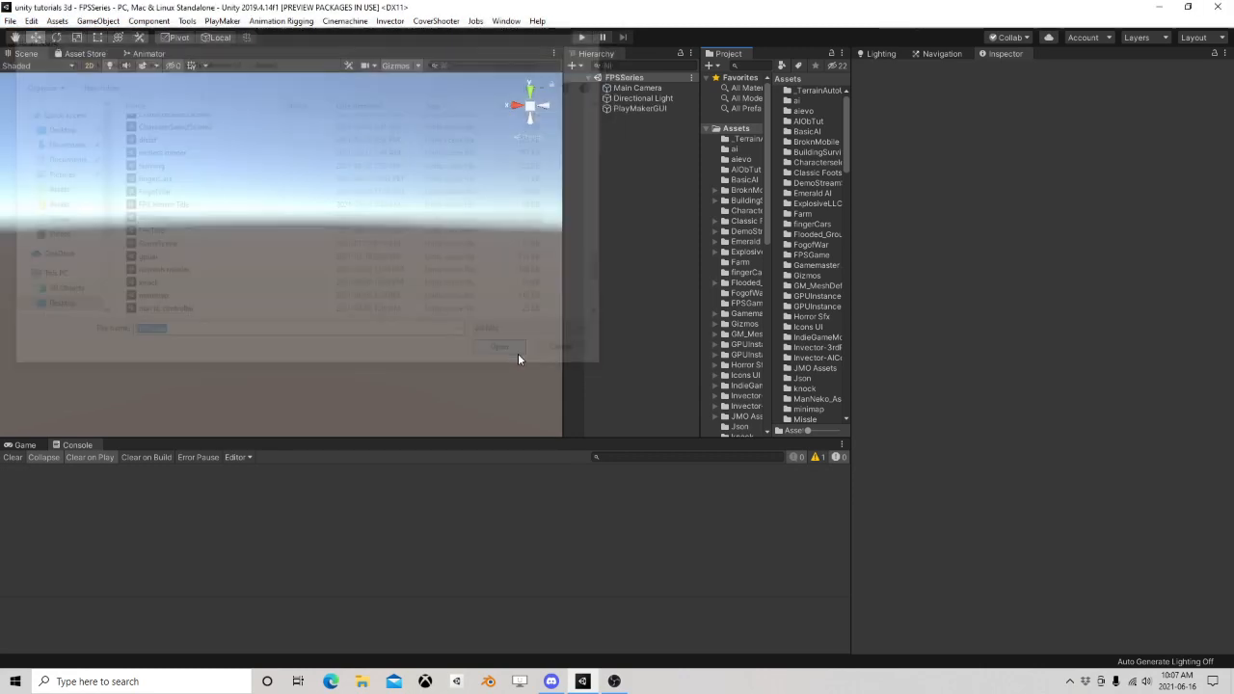
pyautogui.moveTo(697, 200); pyautogui.dragTo(576, 208)
pyautogui.moveTo(650, 170); pyautogui.dragTo(680, 170)
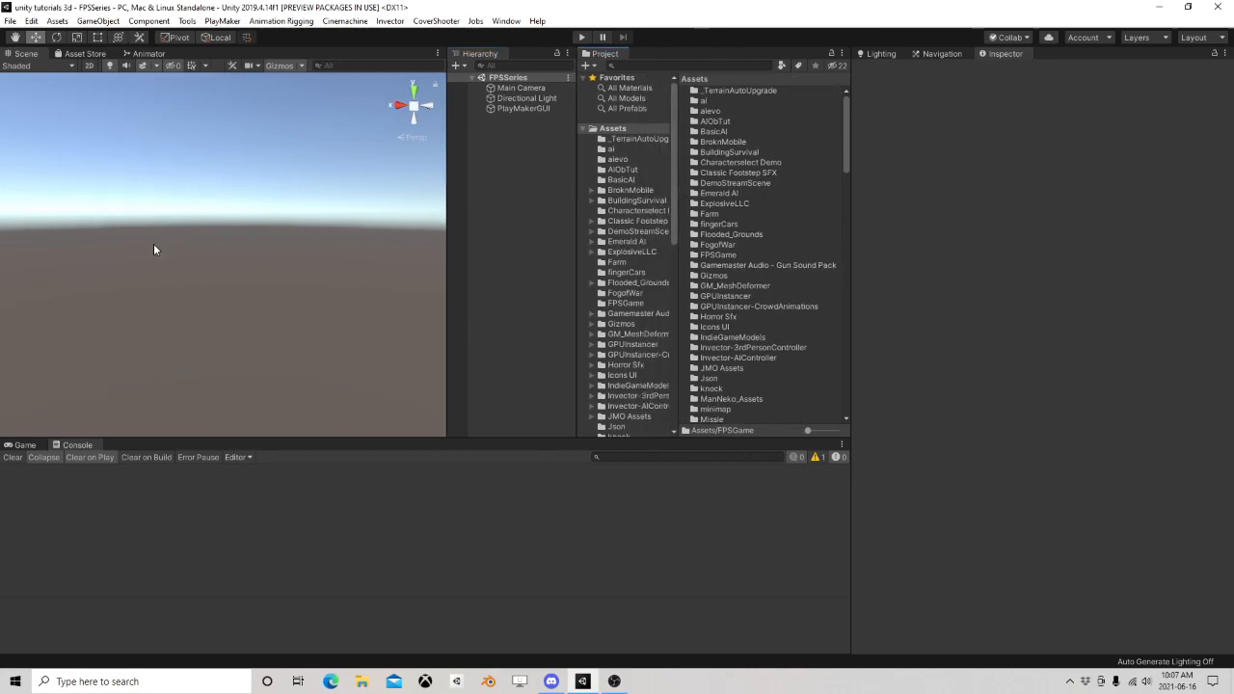
# Look through the project's folder tree and check the contents of the FPSGame and Assets folders
pyautogui.scroll(-3, 624, 256)
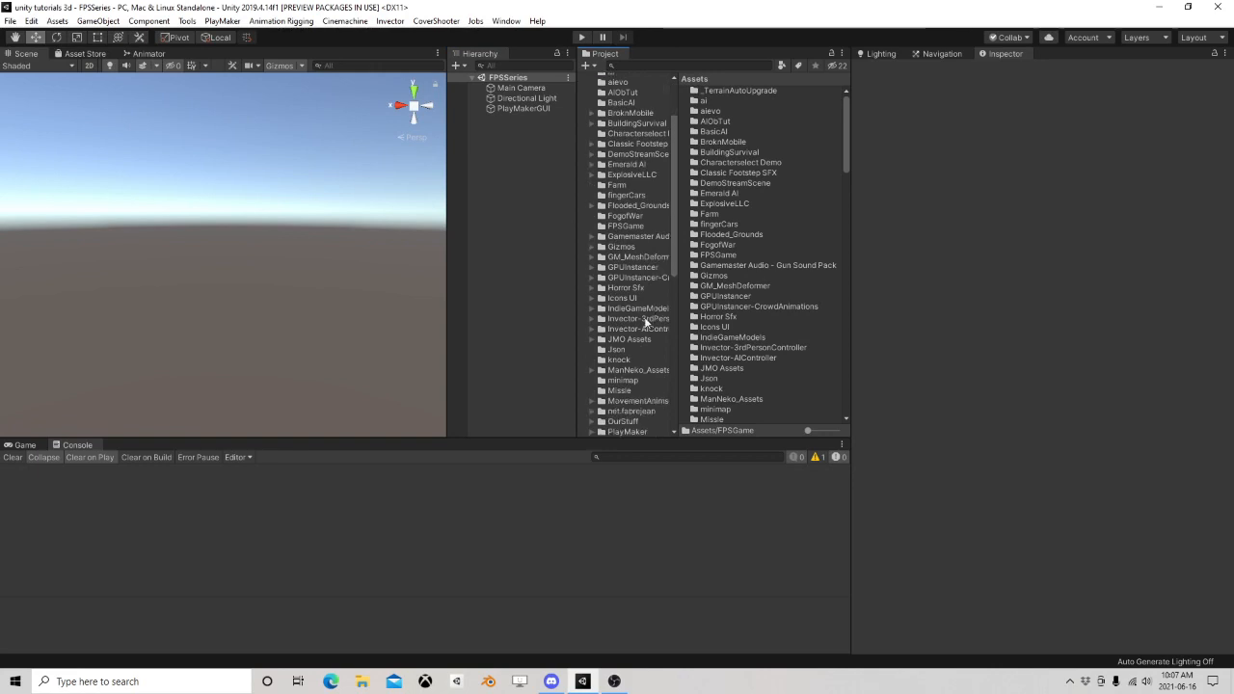
pyautogui.scroll(-7, 626, 313)
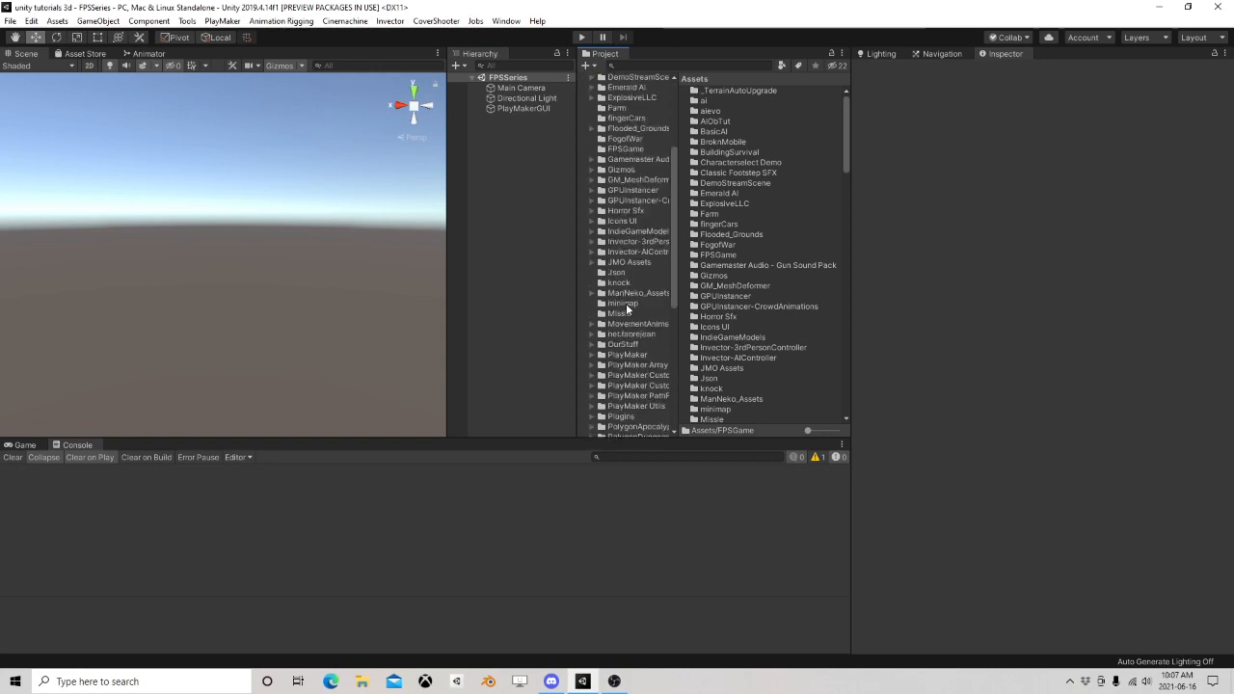
pyautogui.scroll(-3, 651, 332)
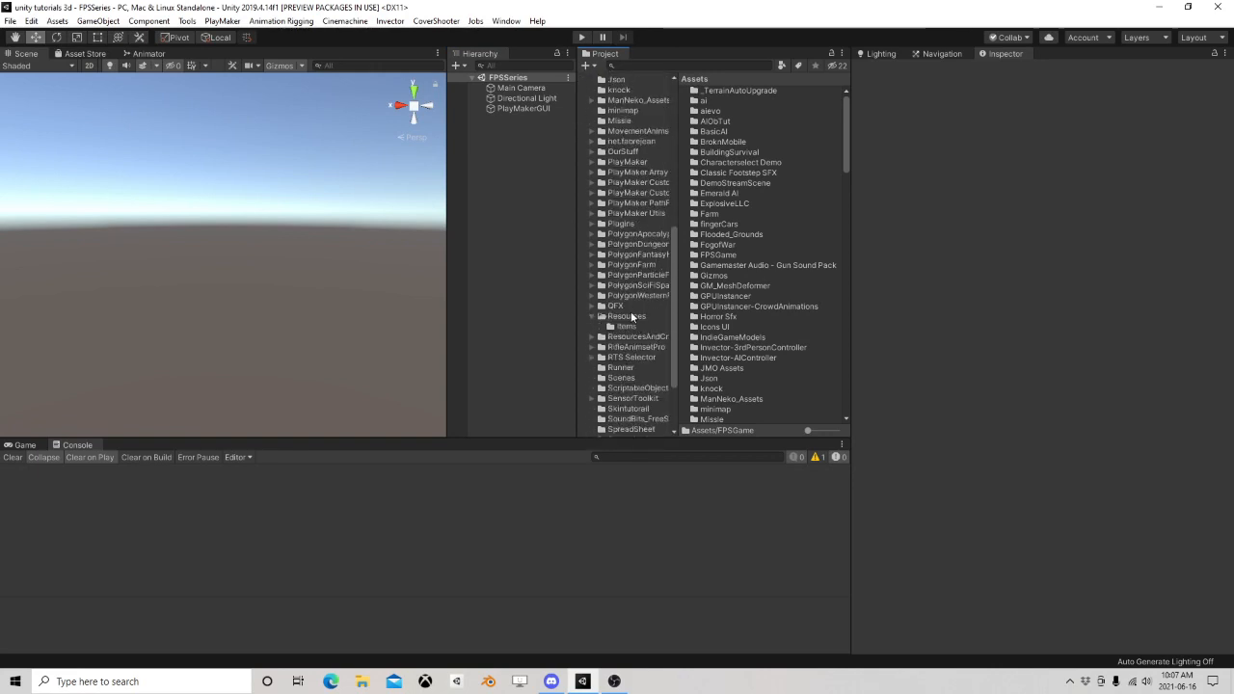
pyautogui.scroll(6, 631, 311)
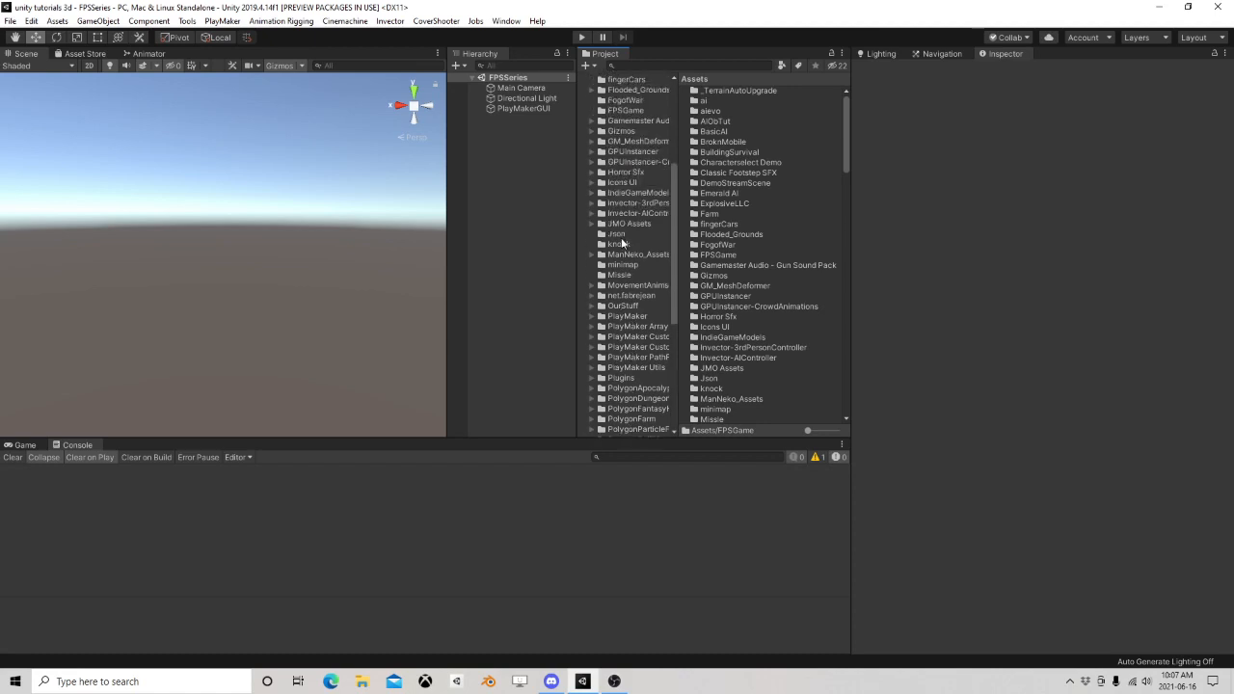
pyautogui.scroll(3, 630, 225)
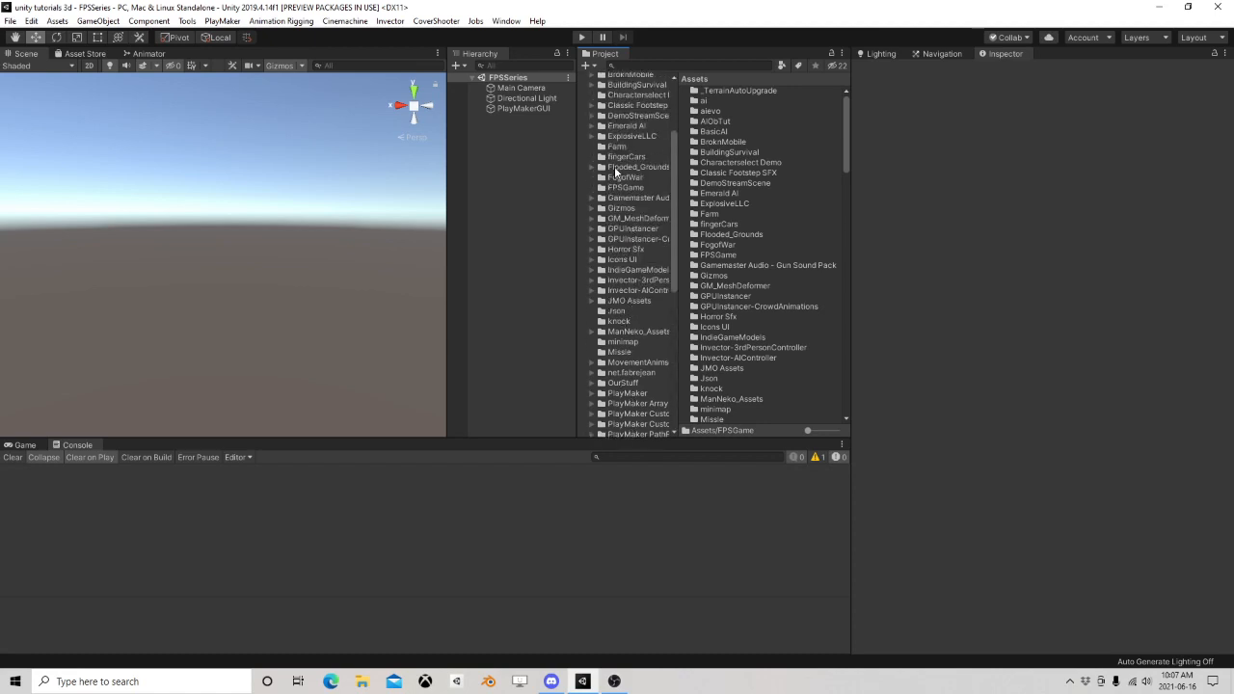
pyautogui.click(626, 189)
pyautogui.scroll(5, 584, 164)
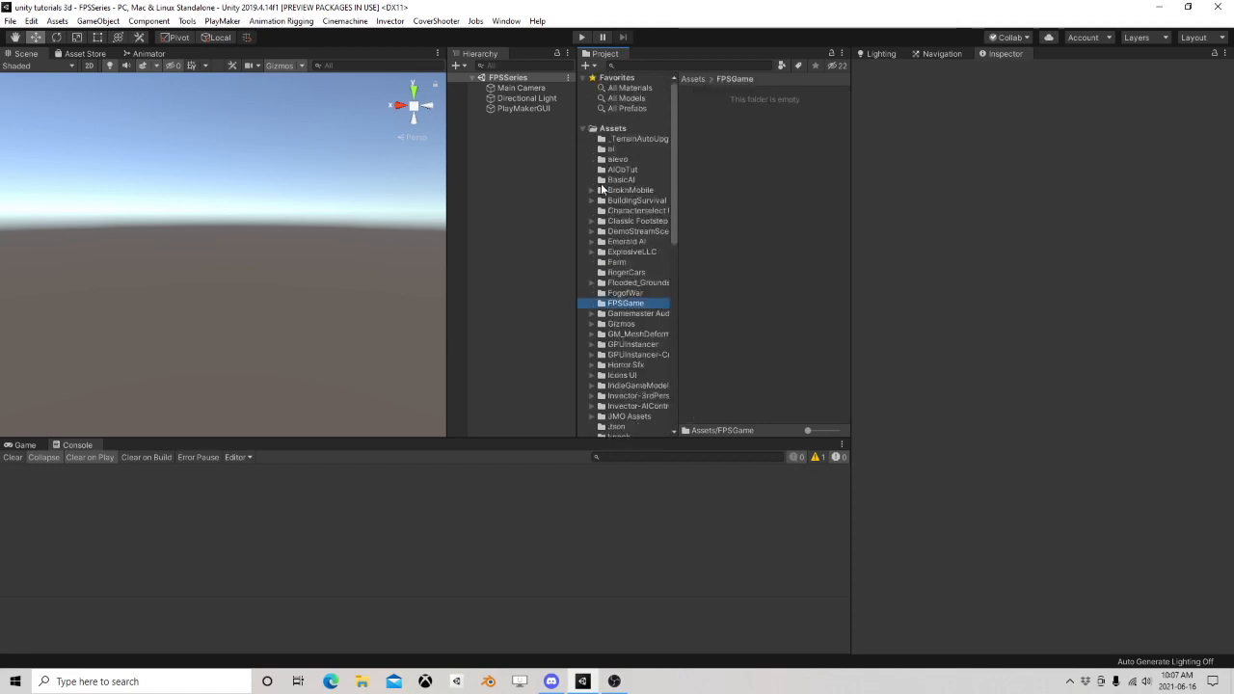
pyautogui.click(613, 128)
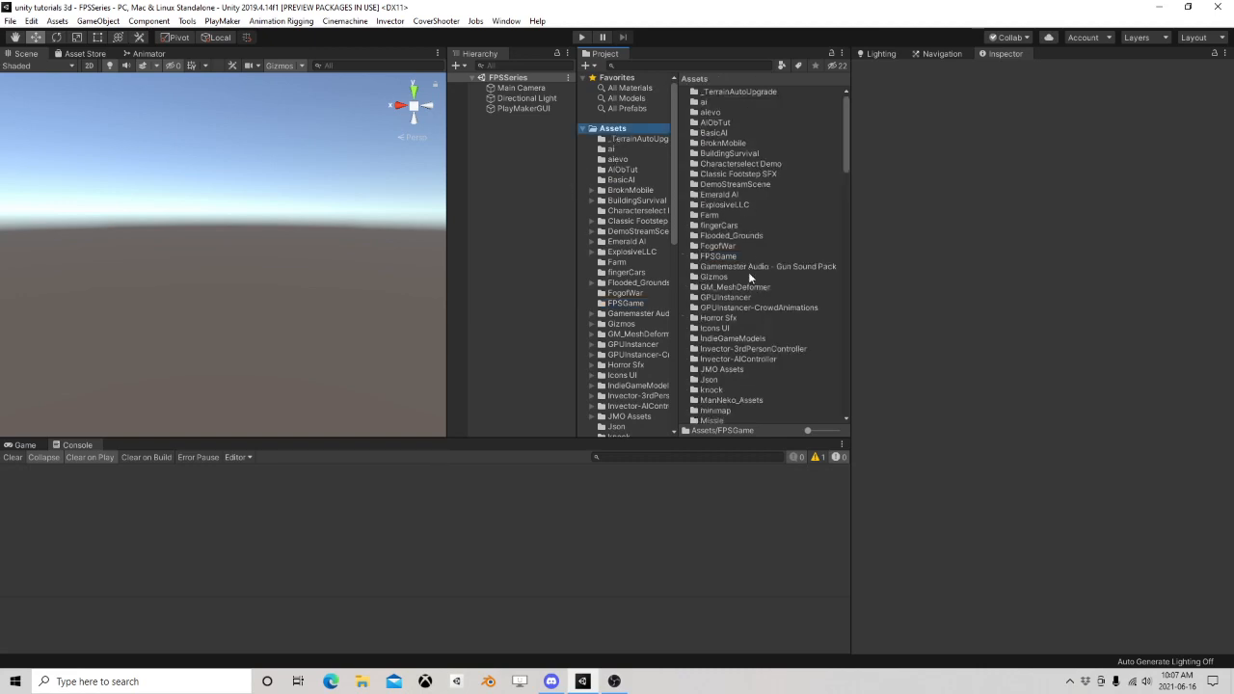
# Filter the project's assets by type to list only scenes
pyautogui.scroll(-10, 751, 278)
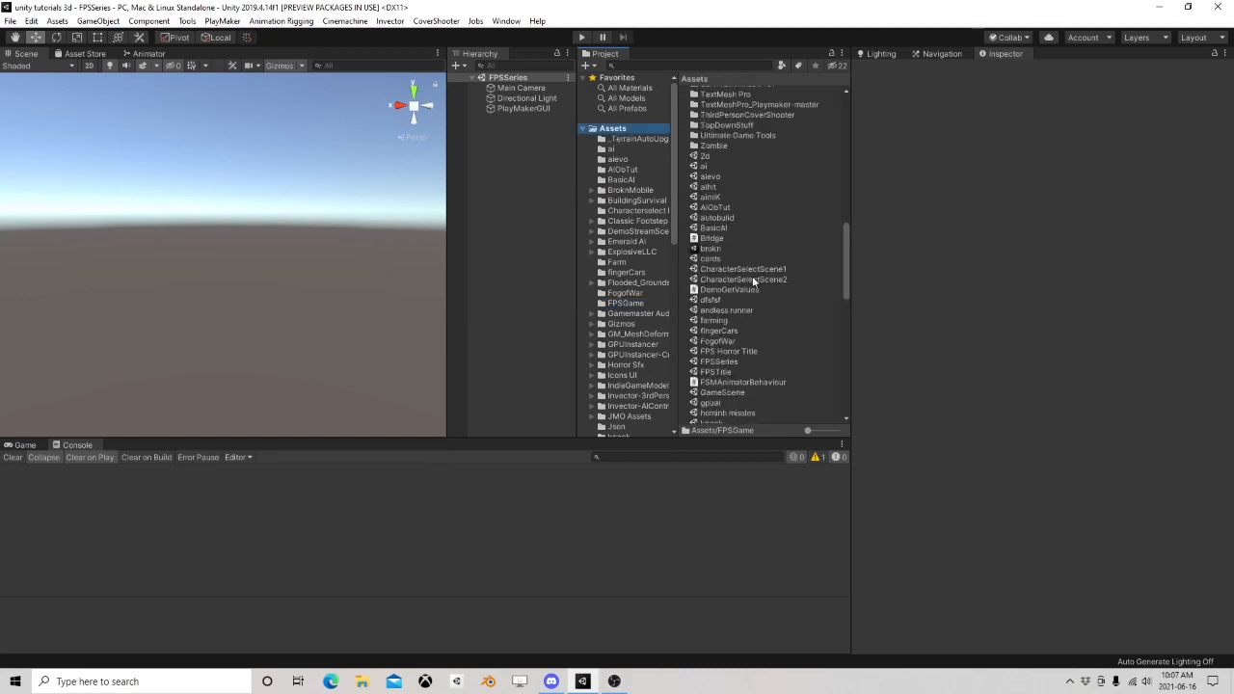
pyautogui.click(782, 66)
pyautogui.click(816, 199)
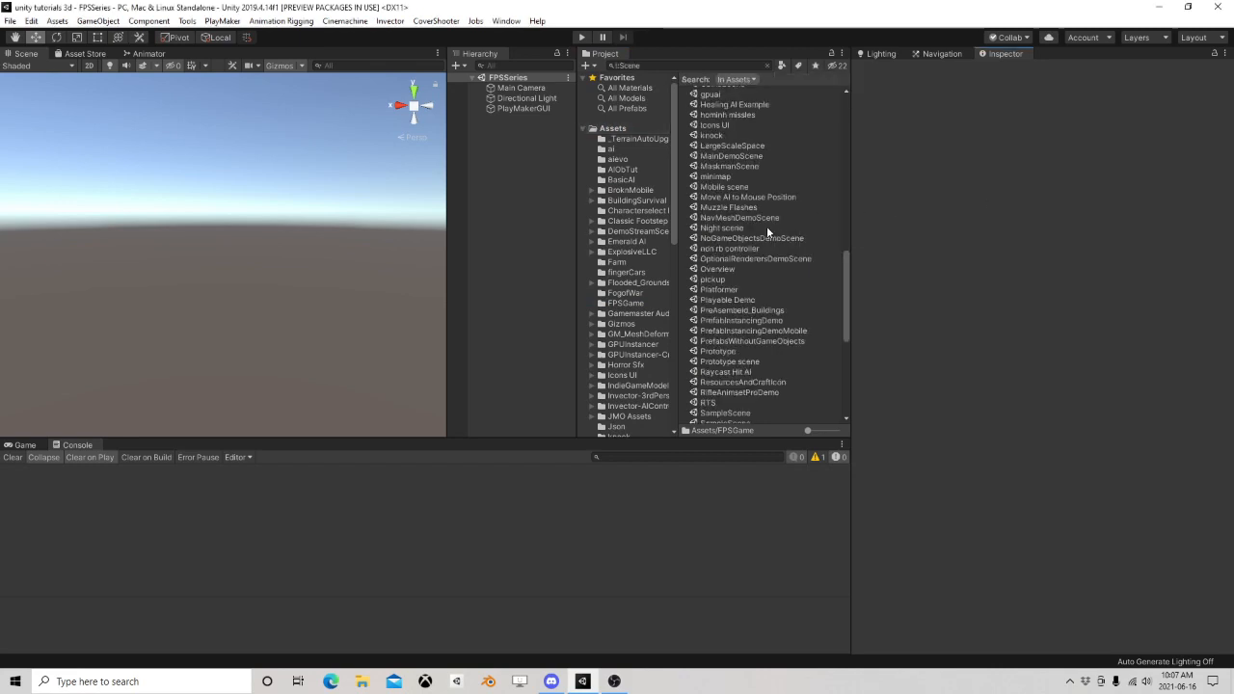
# Move the FPSSeries and FPSTitle scenes together into the FPSGame folder and open that folder
pyautogui.scroll(2, 769, 232)
pyautogui.scroll(2, 768, 231)
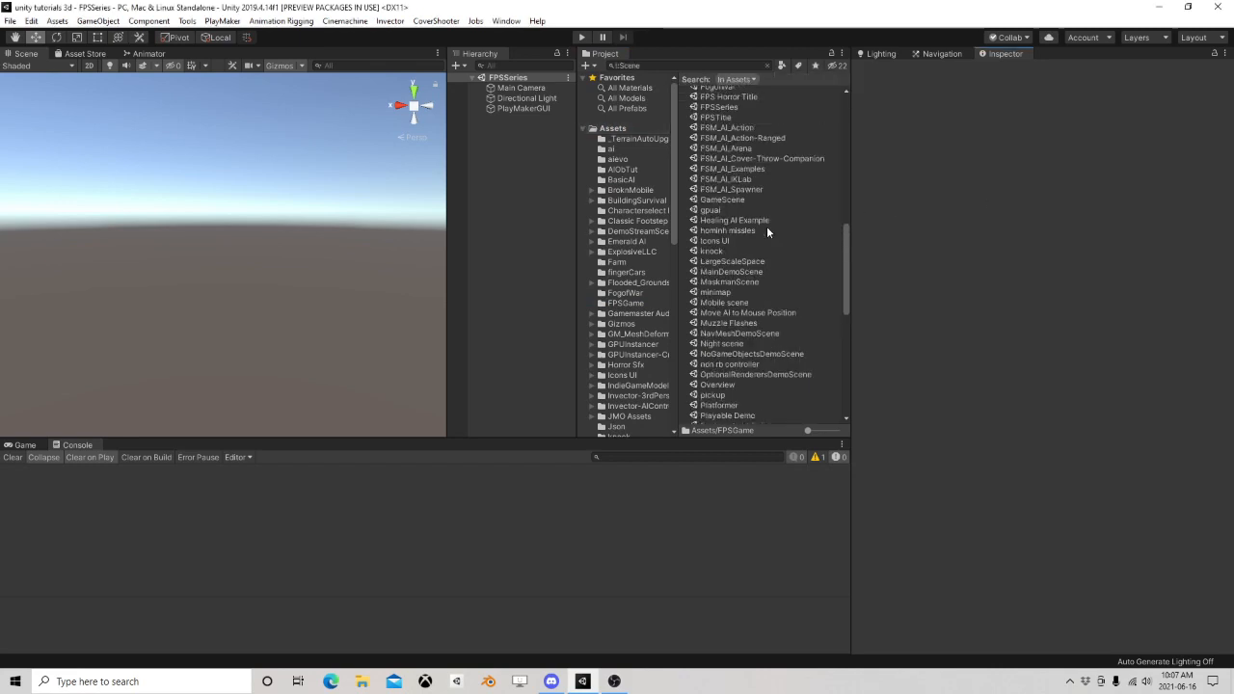
pyautogui.scroll(5, 767, 229)
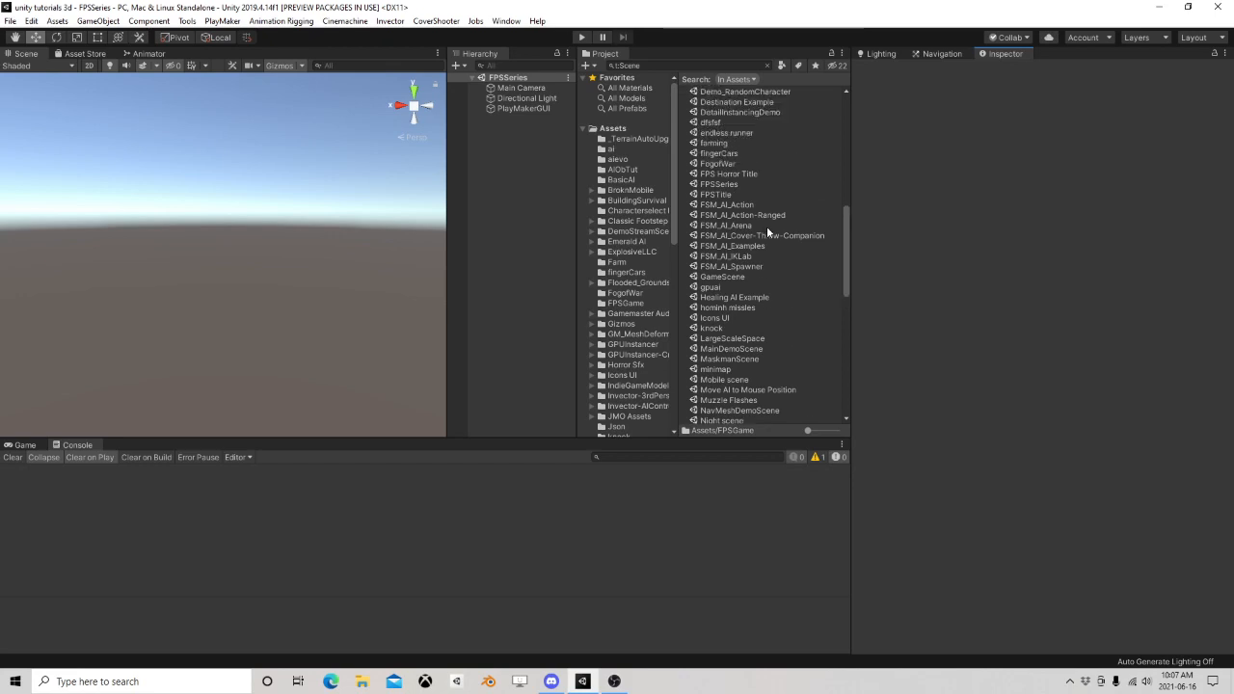
pyautogui.scroll(2, 769, 231)
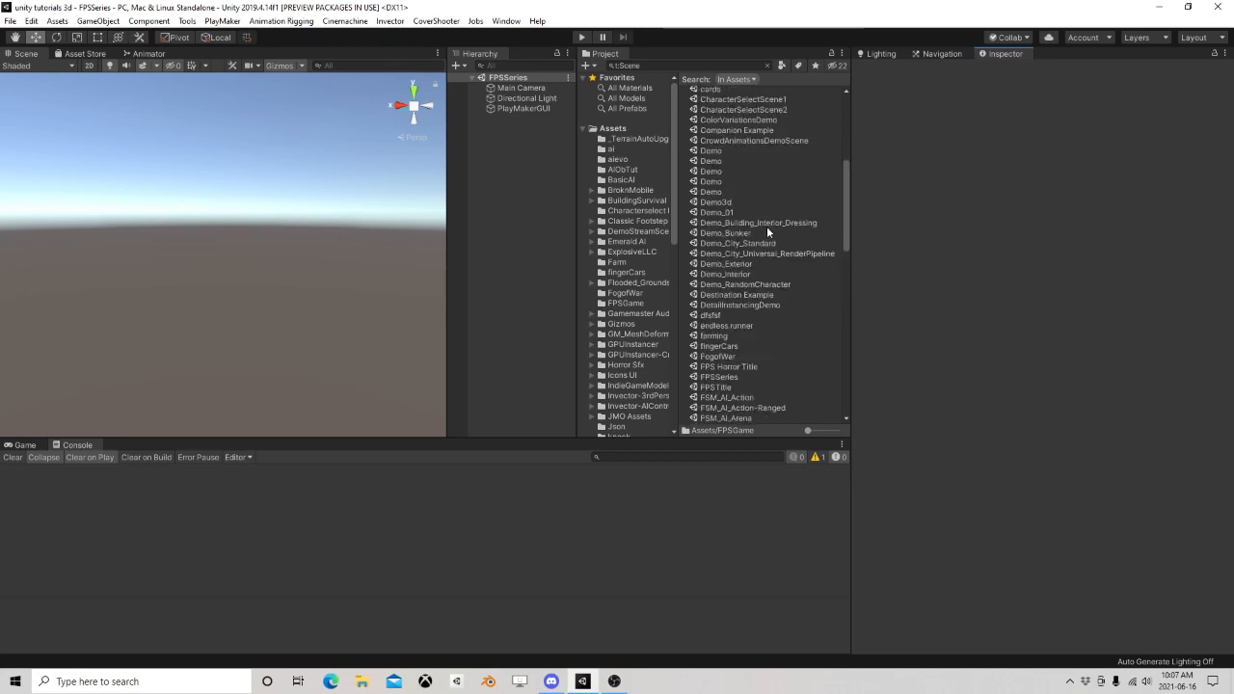
pyautogui.scroll(-2, 767, 229)
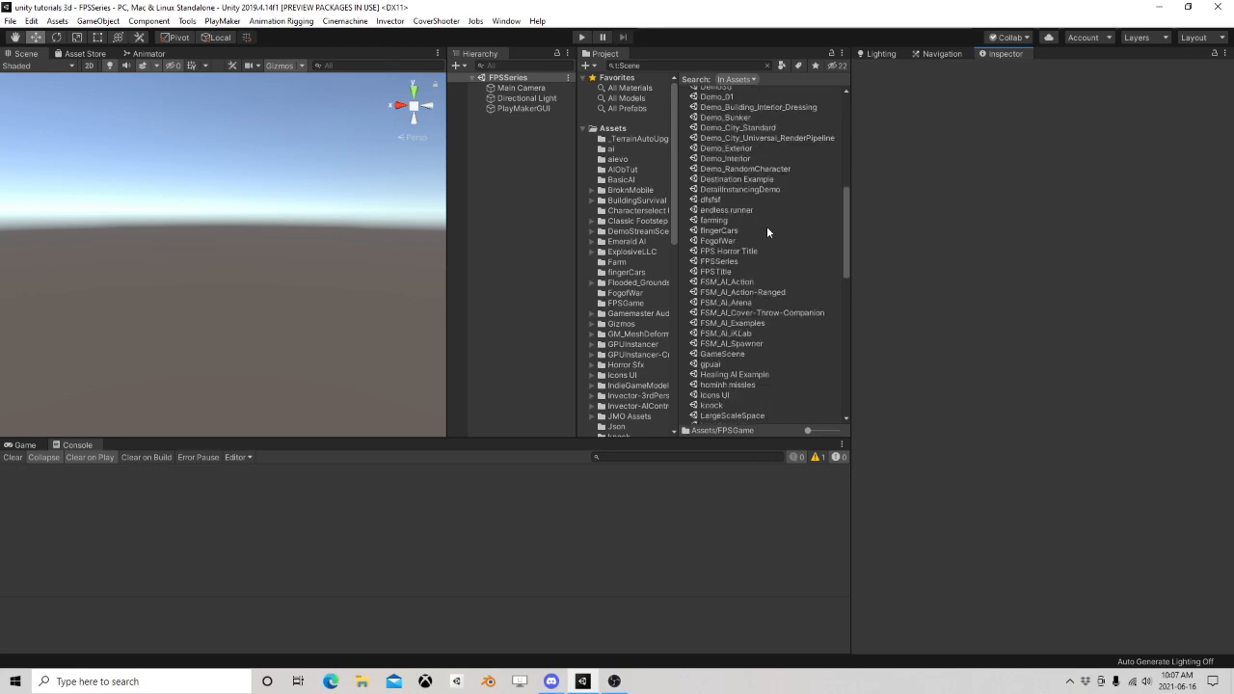
pyautogui.click(726, 263)
pyautogui.keyDown('shift'); pyautogui.click(733, 272); pyautogui.keyUp('shift')
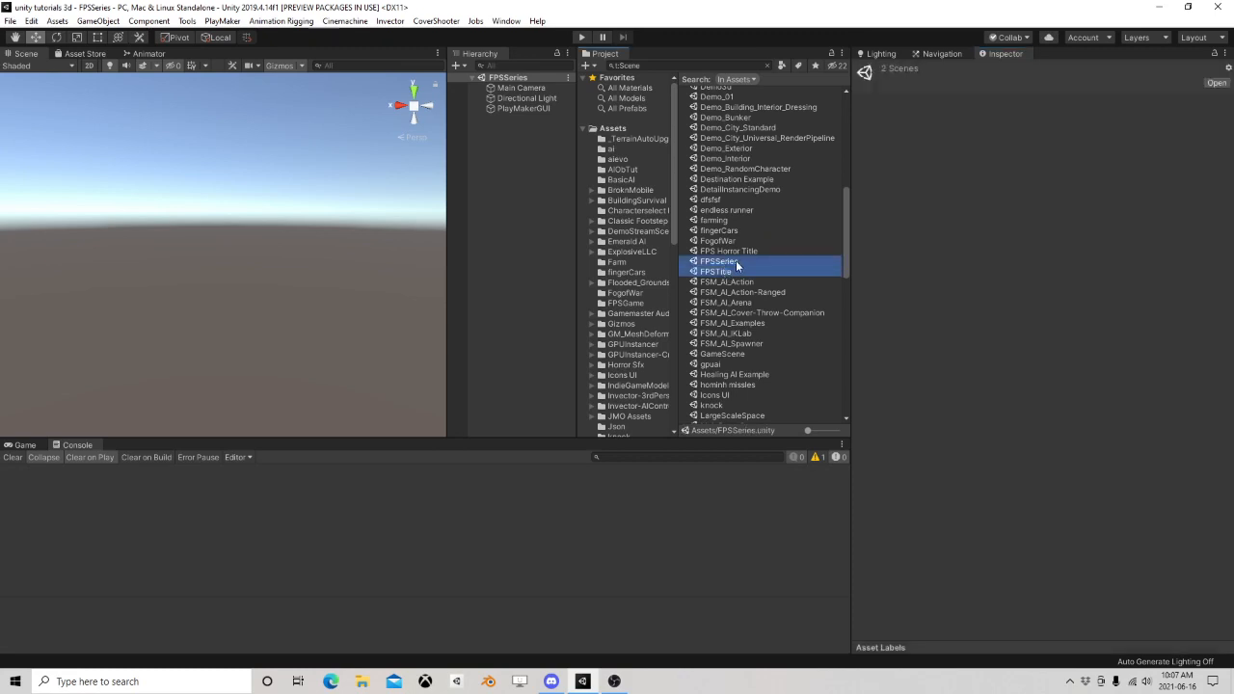
pyautogui.moveTo(627, 304); pyautogui.dragTo(627, 304)
pyautogui.click(627, 304)
pyautogui.click(736, 170)
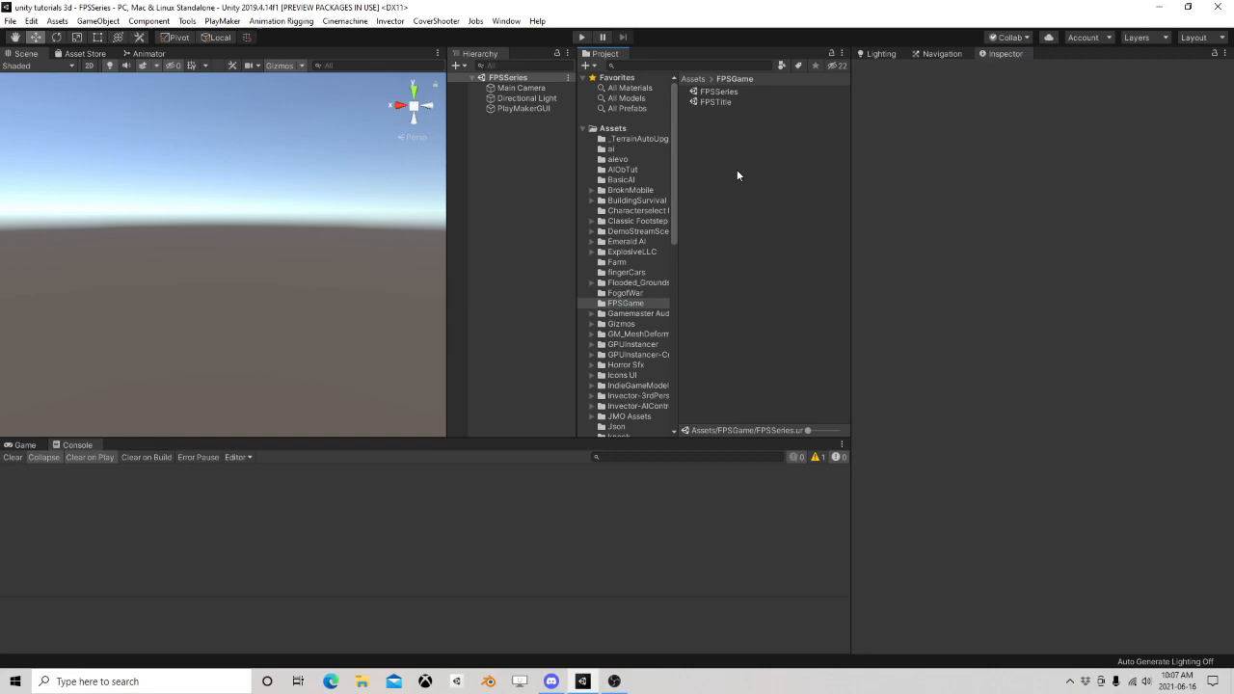
# Create a folder named Scene inside the FPSGame folder
pyautogui.rightClick(622, 303)
pyautogui.moveTo(694, 308)
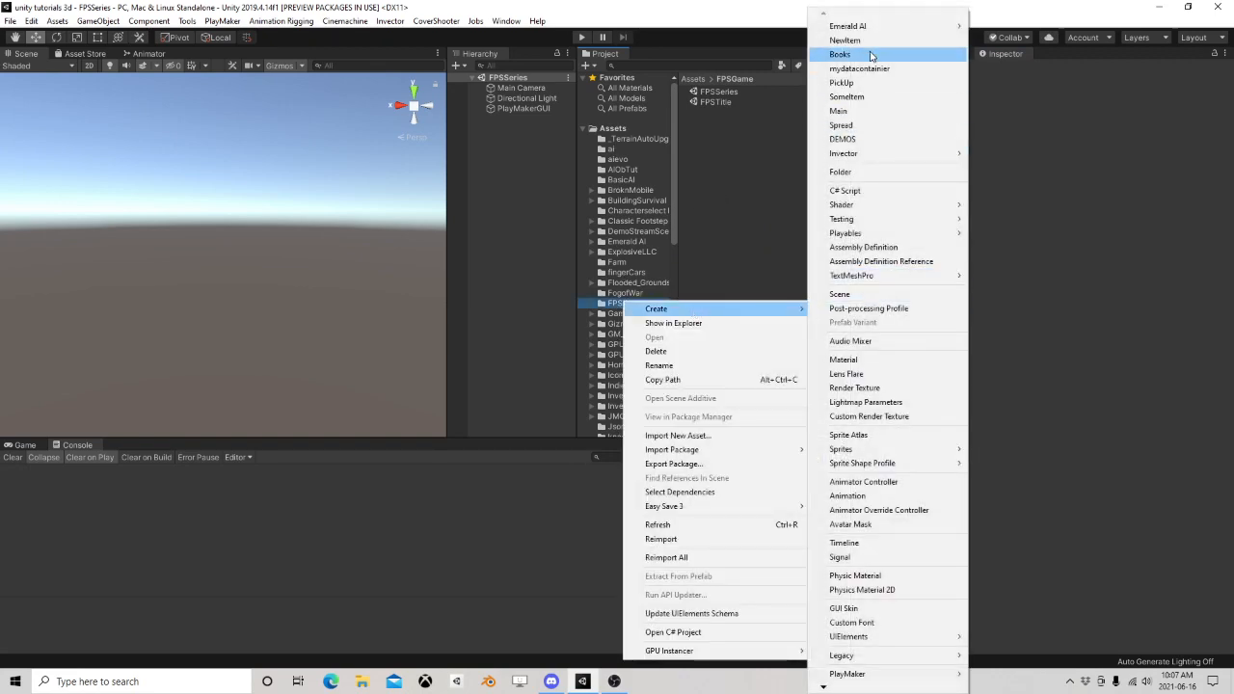
pyautogui.click(855, 172)
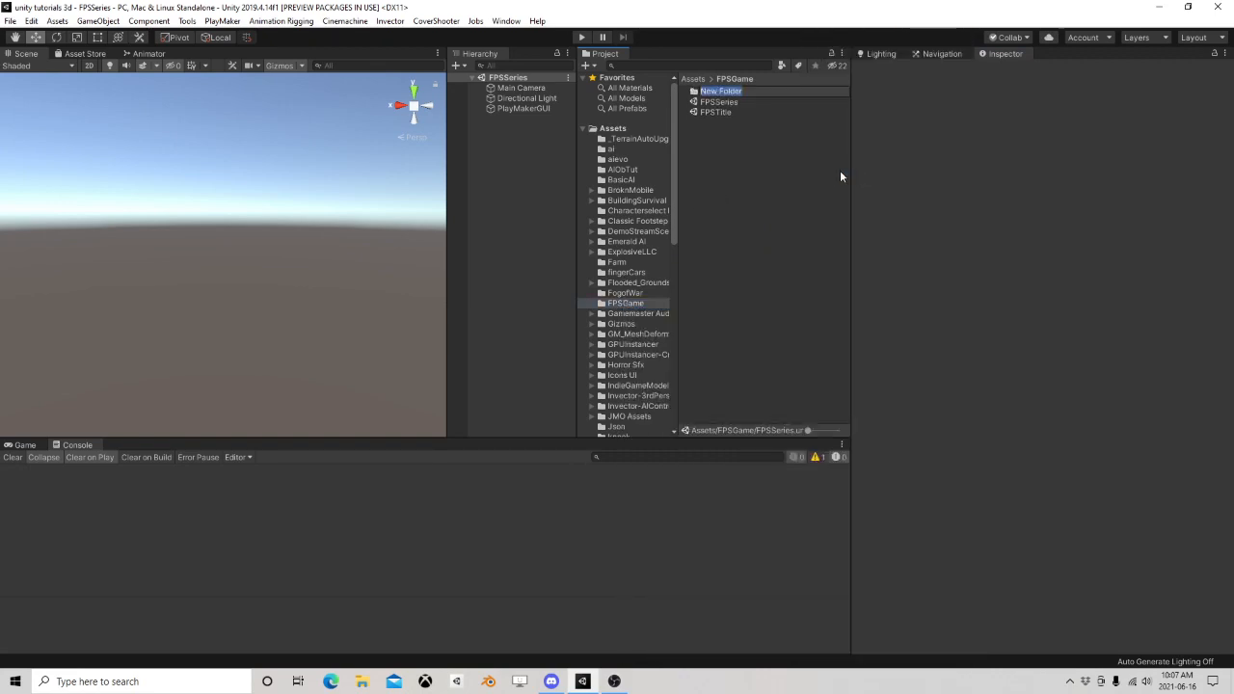
pyautogui.write('Scene')
pyautogui.press('Return')
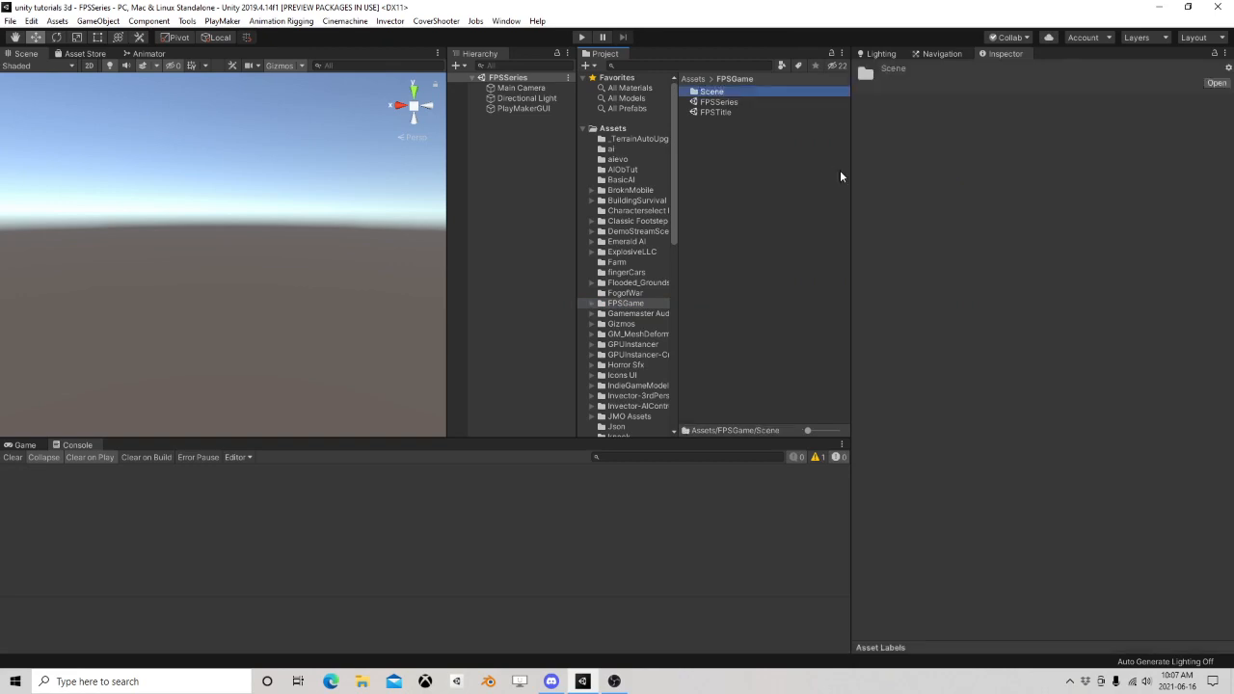
# Move the FPSTitle and FPSSeries scenes together into the Scene folder
pyautogui.click(713, 111)
pyautogui.keyDown('shift'); pyautogui.click(731, 102); pyautogui.keyUp('shift')
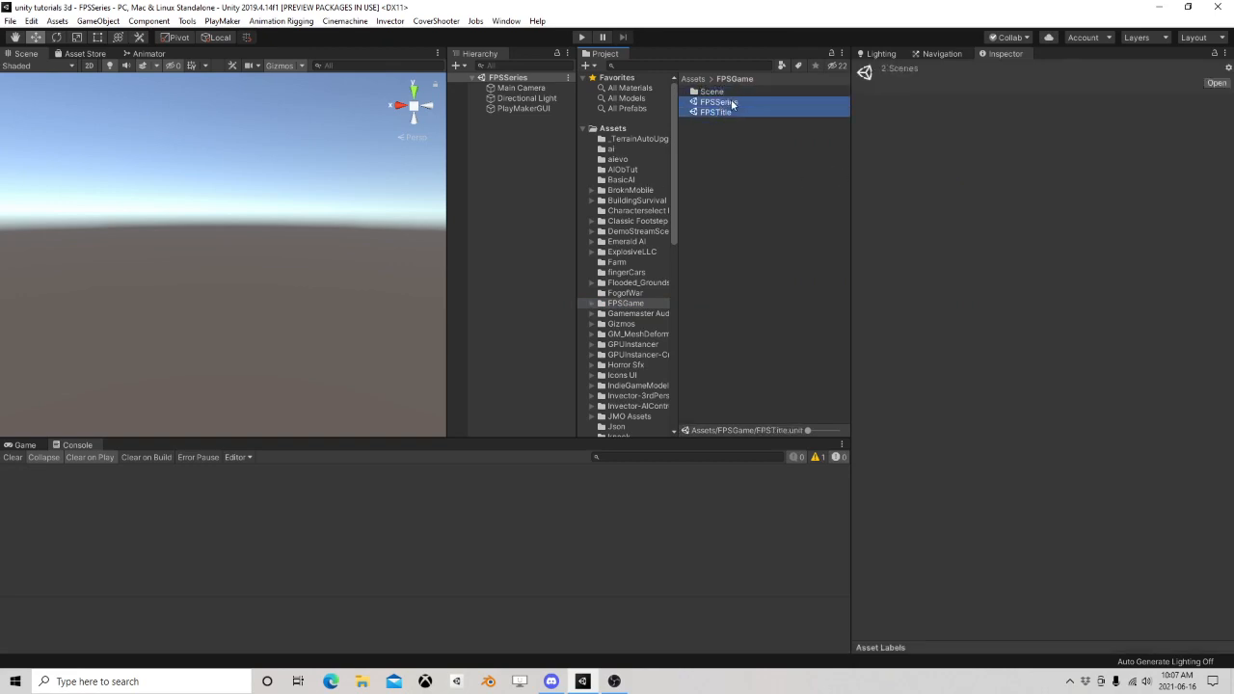
pyautogui.moveTo(731, 102); pyautogui.dragTo(712, 93)
# Add FPSTitle and then FPSSeries from the Scene folder to the scenes in the build settings, and close the settings
pyautogui.click(9, 21)
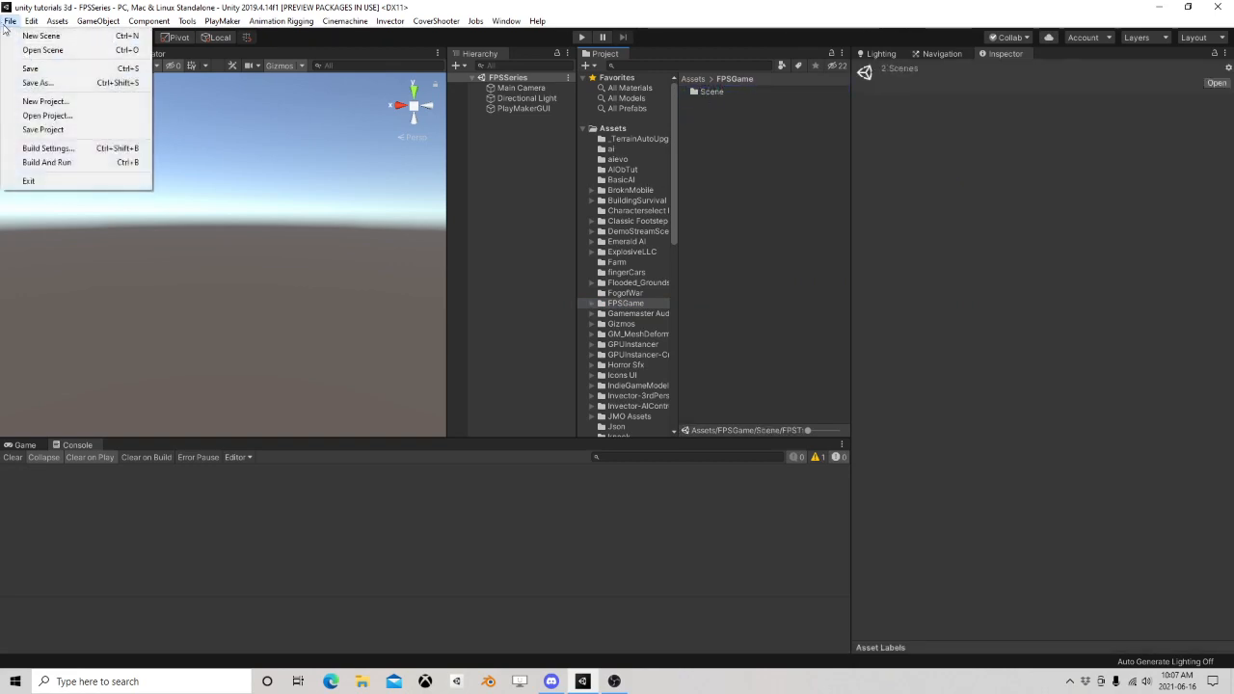
pyautogui.click(48, 149)
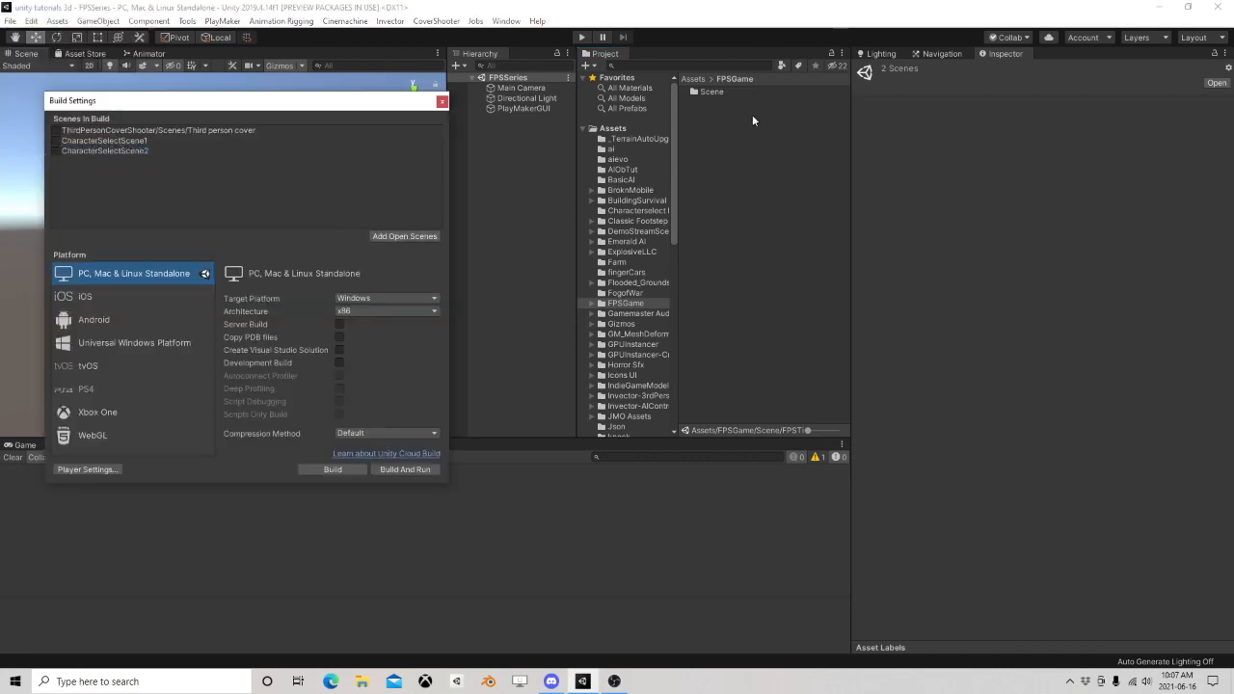
pyautogui.doubleClick(712, 91)
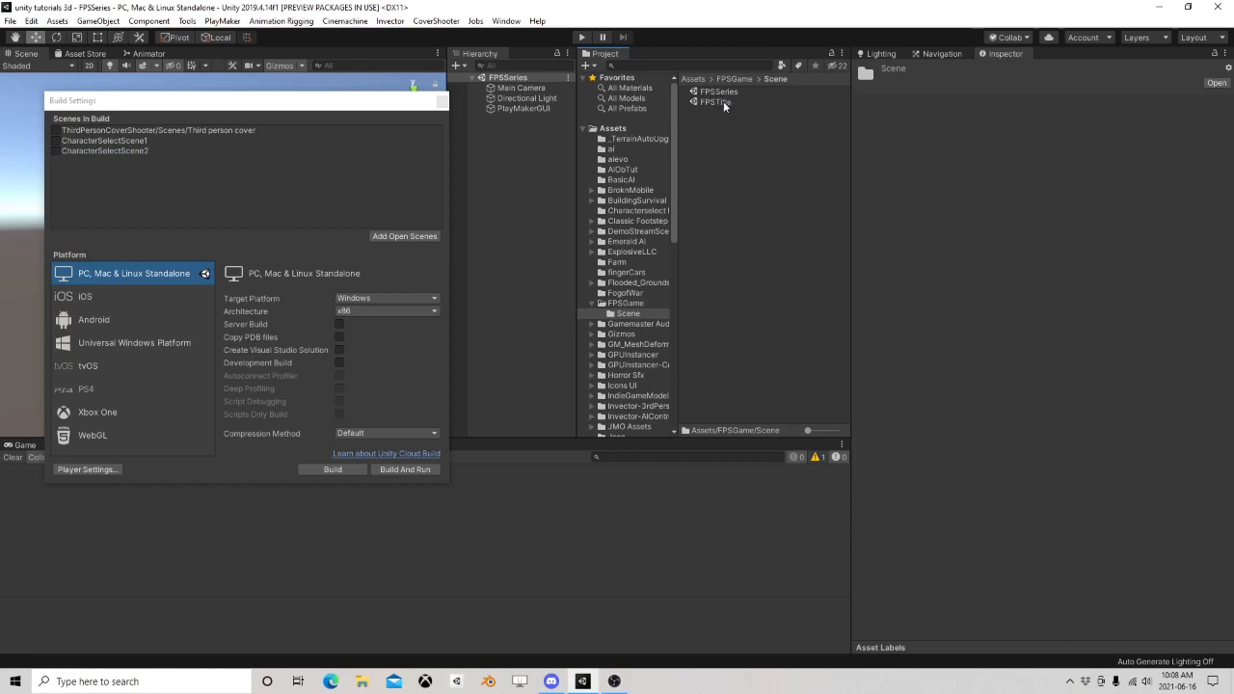
pyautogui.moveTo(723, 101); pyautogui.dragTo(330, 160)
pyautogui.moveTo(699, 92); pyautogui.dragTo(131, 175)
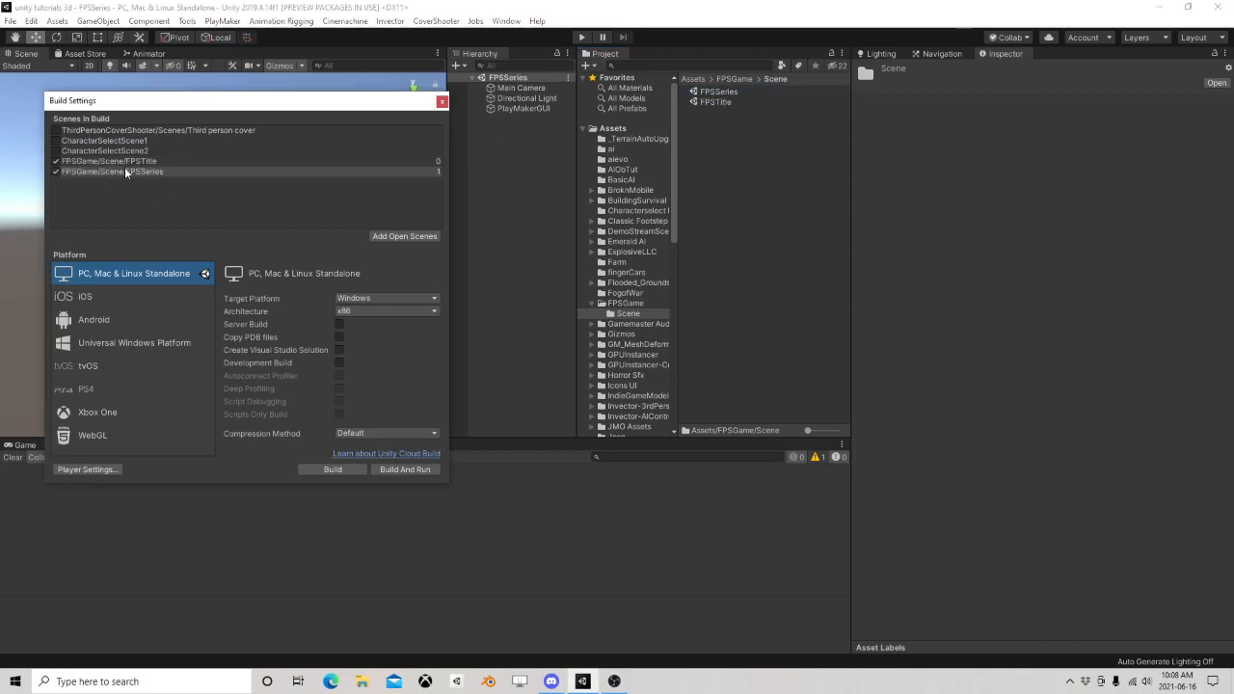
pyautogui.click(441, 101)
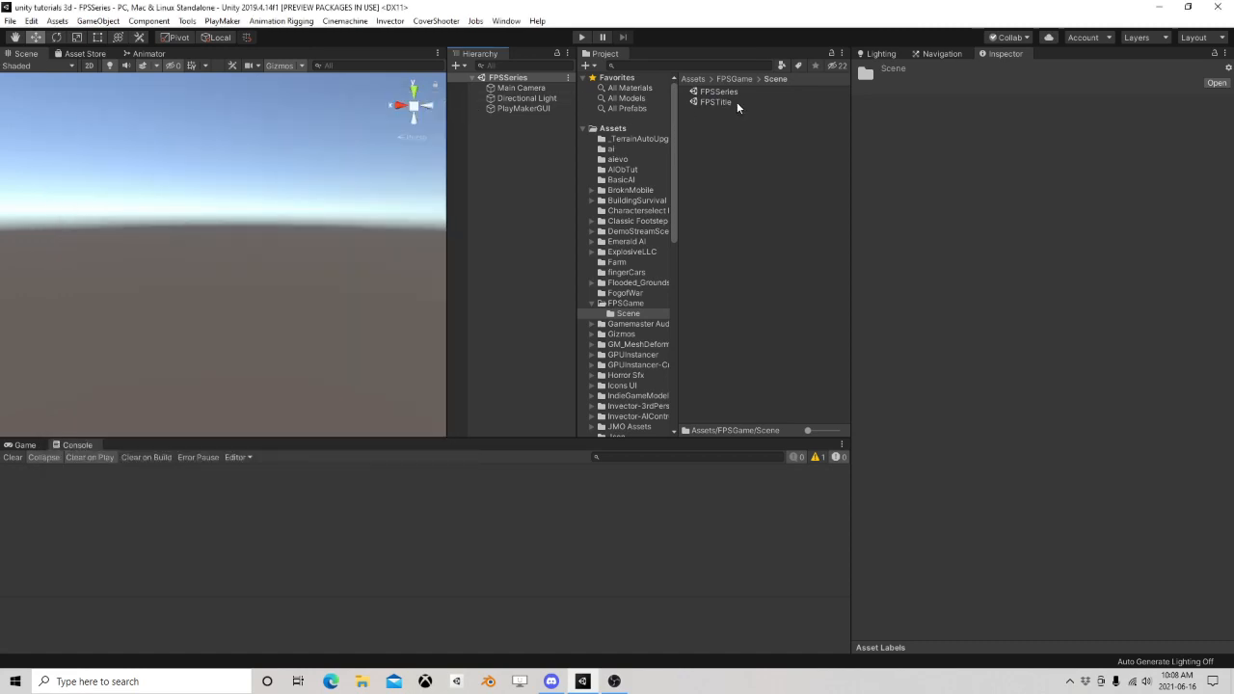
# Open the FPSTitle scene and add a UI Panel to it
pyautogui.doubleClick(736, 103)
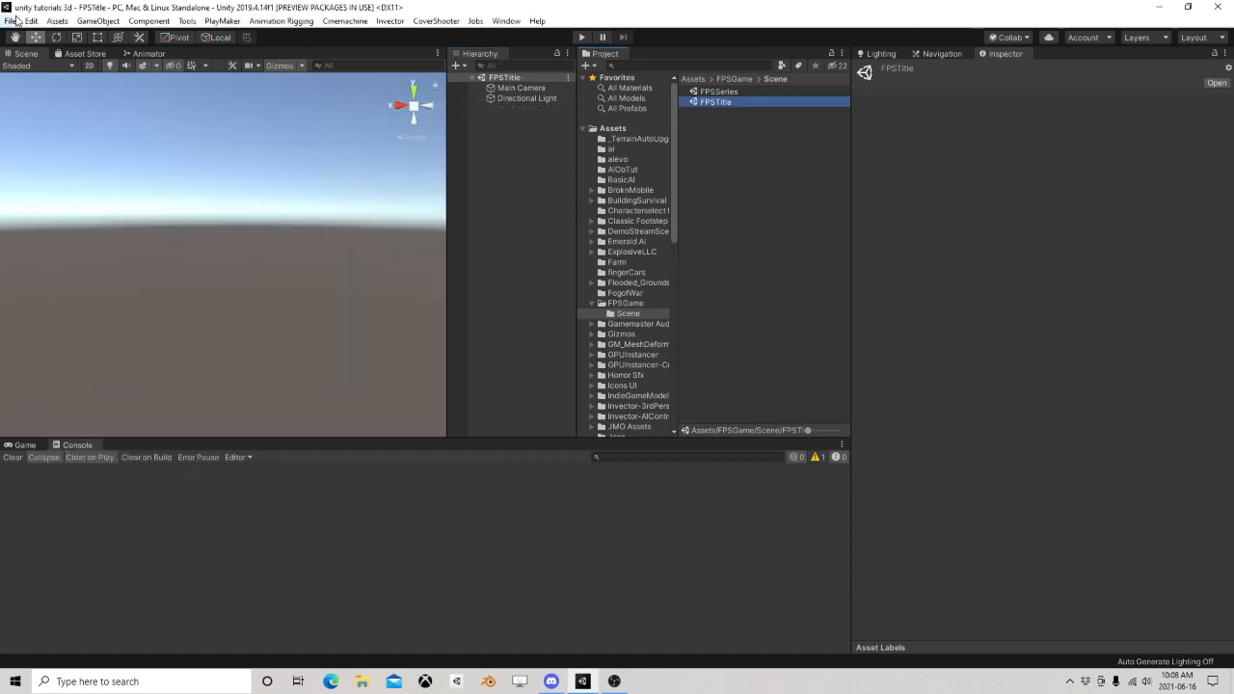
pyautogui.click(11, 22)
pyautogui.click(549, 180)
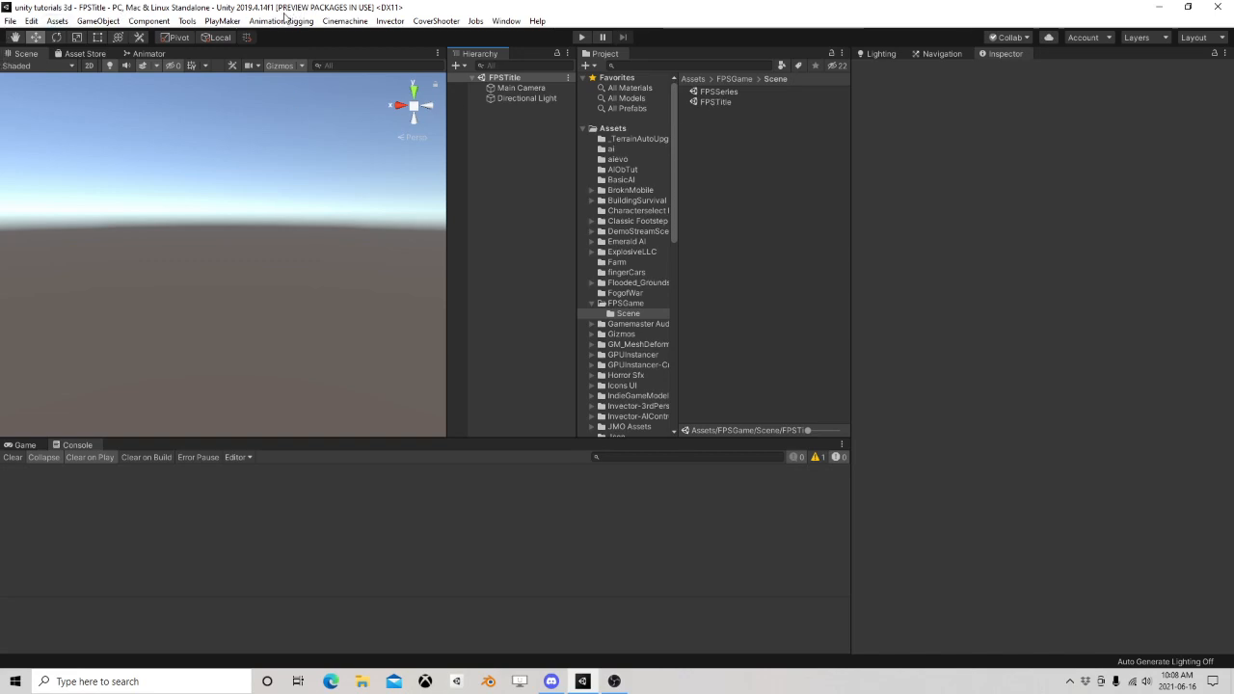
pyautogui.rightClick(489, 125)
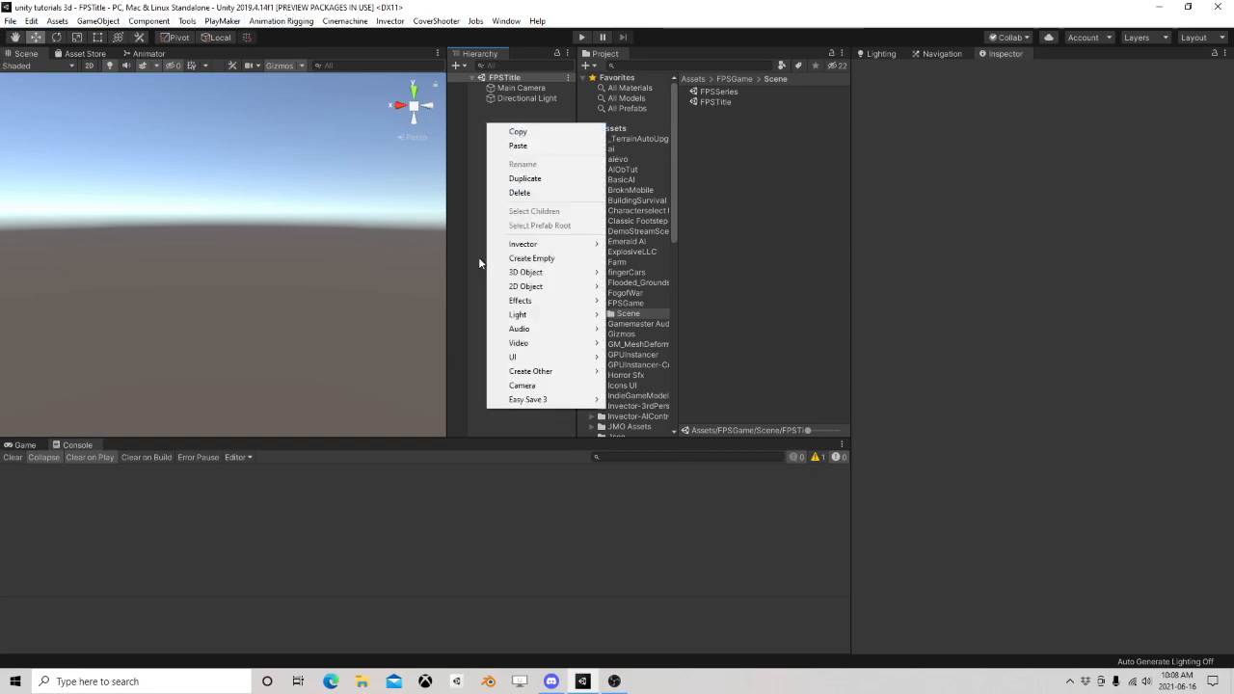
pyautogui.moveTo(550, 357)
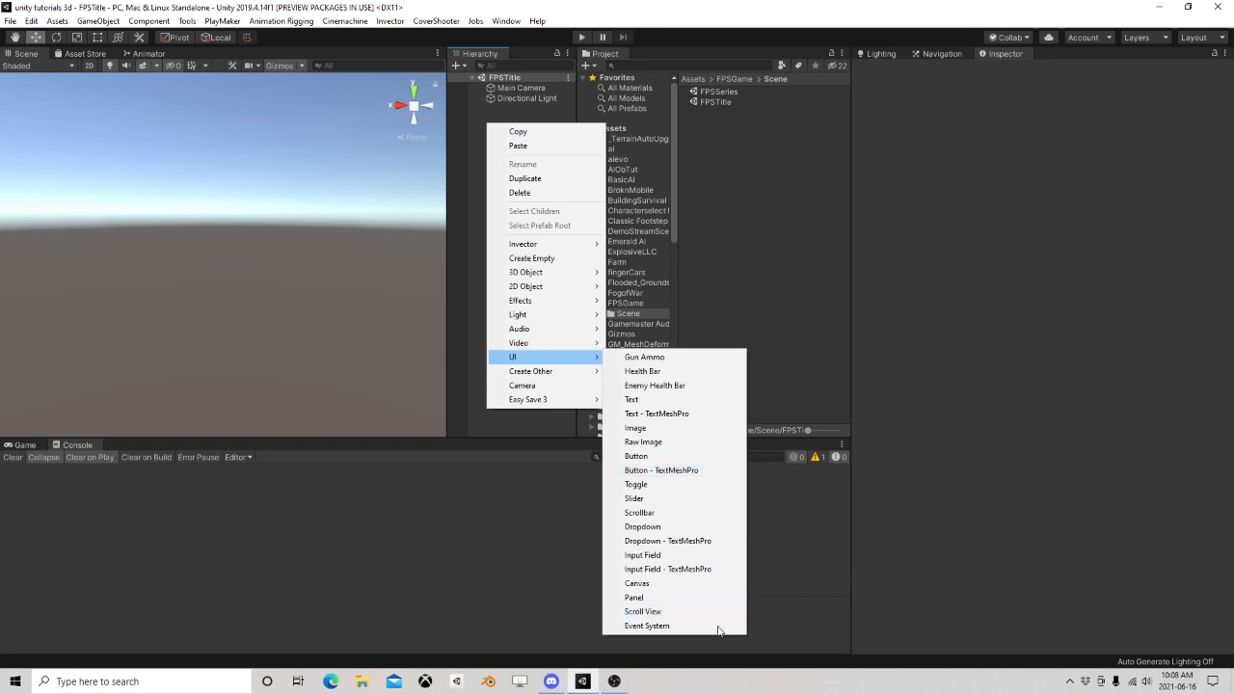
pyautogui.click(675, 600)
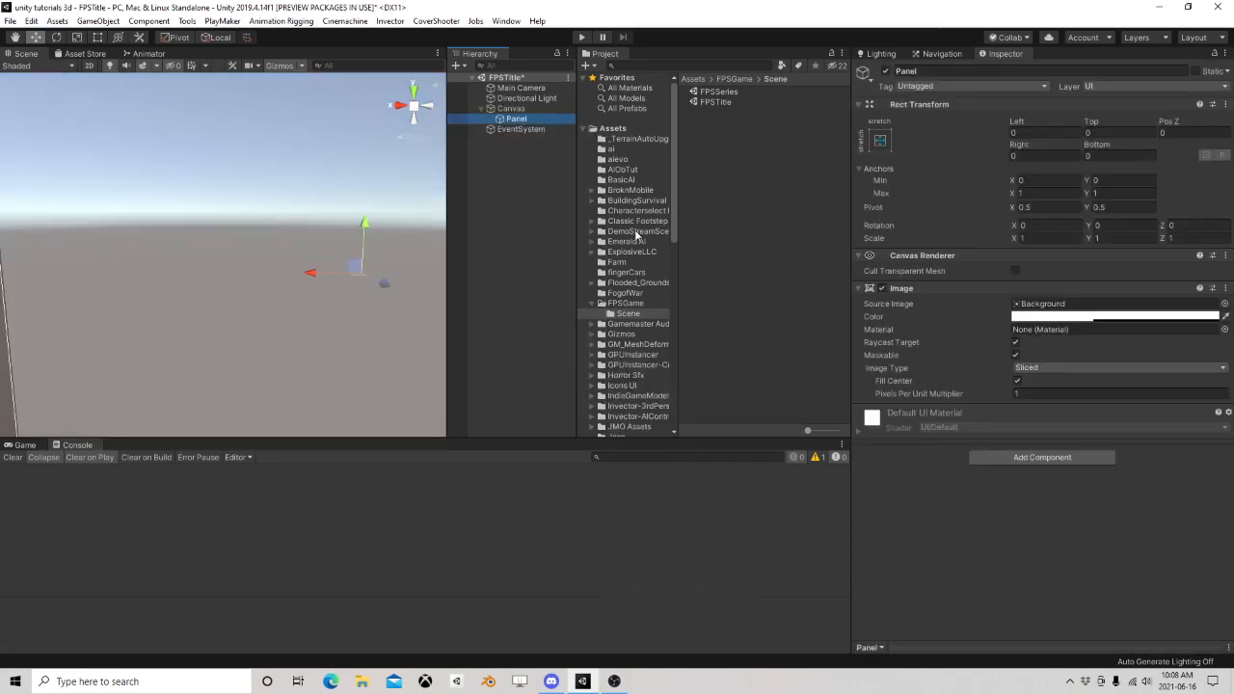
# Set the Canvas's UI Scale Mode to Scale With Screen Size and widen the object hierarchy and scene view
pyautogui.click(529, 110)
pyautogui.click(1049, 371)
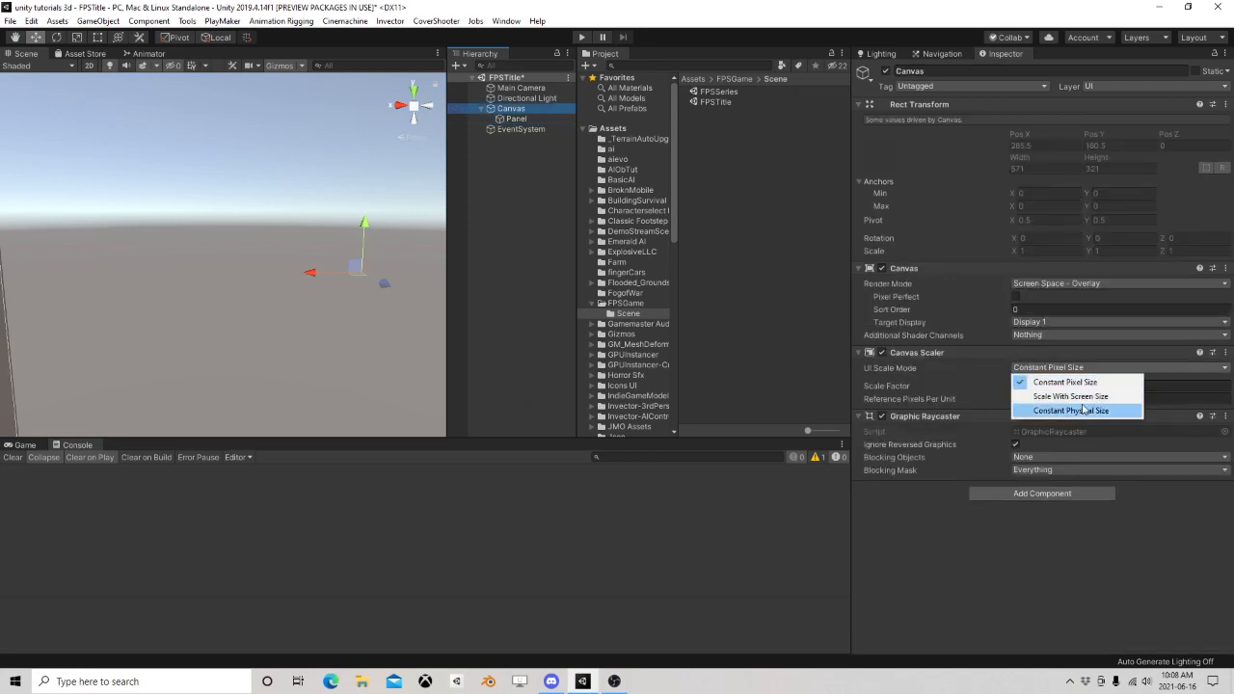
pyautogui.click(1051, 396)
pyautogui.moveTo(579, 258); pyautogui.dragTo(703, 259)
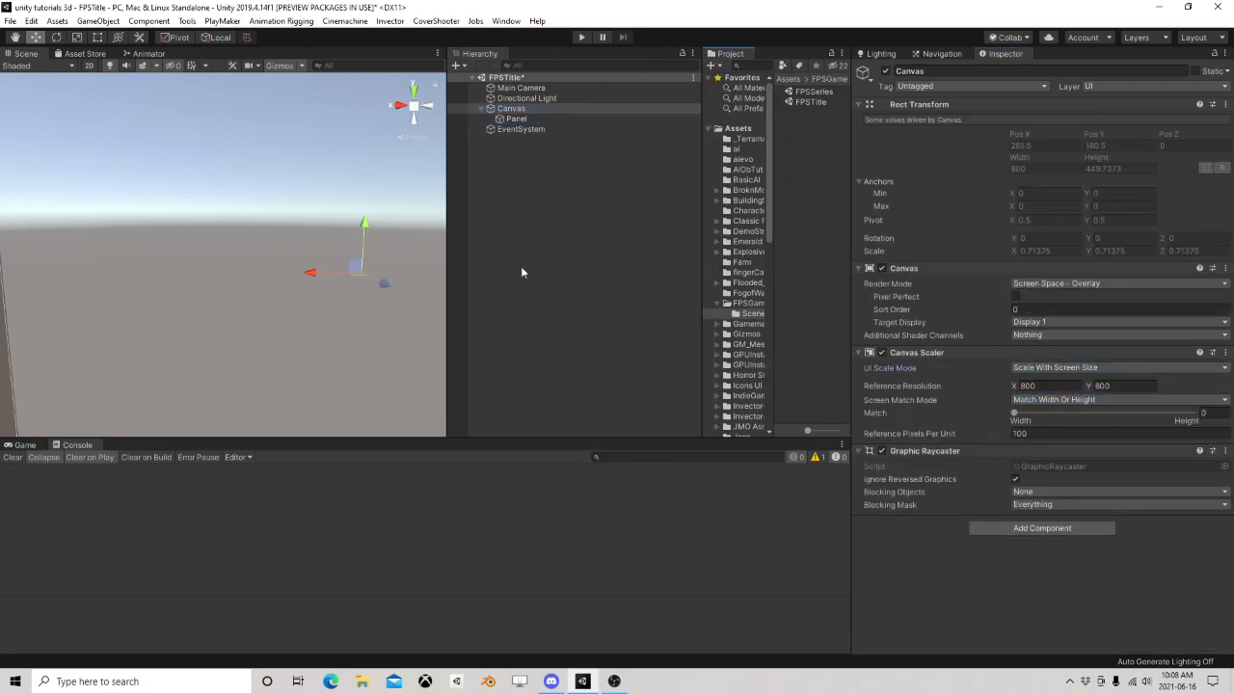
pyautogui.moveTo(448, 266); pyautogui.dragTo(510, 266)
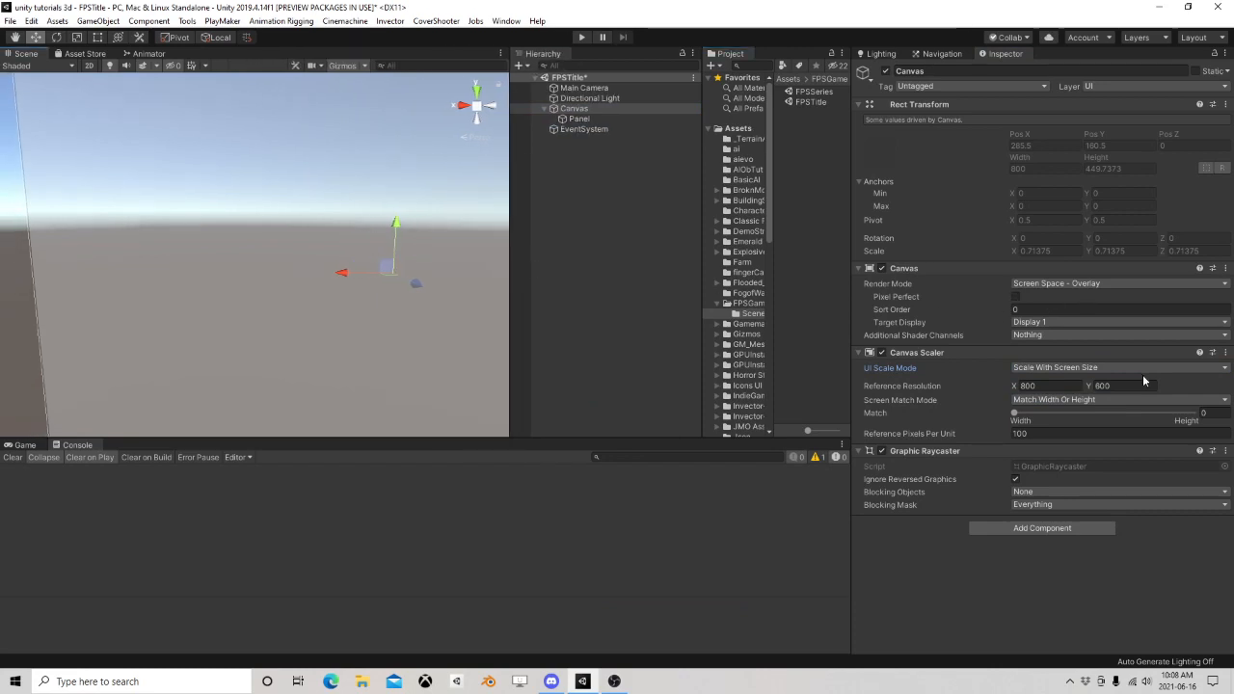
# Browse the available sprites for the Panel's Source Image
pyautogui.click(580, 118)
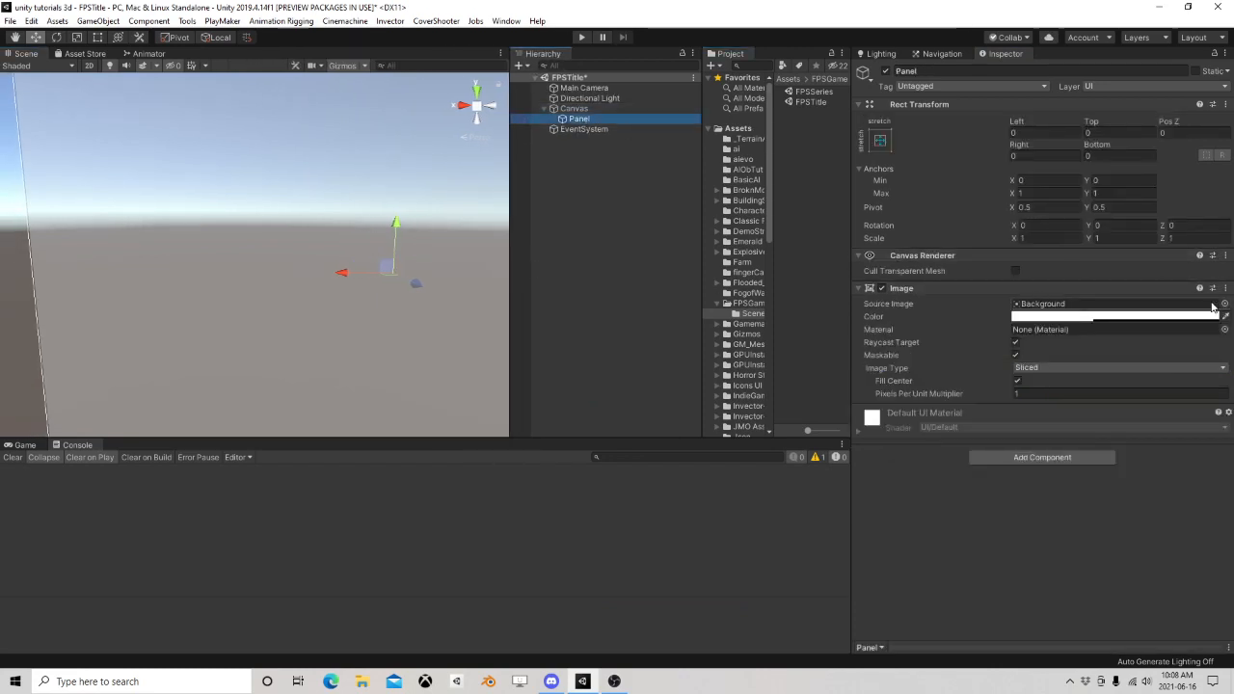
pyautogui.click(1224, 304)
pyautogui.scroll(5, 997, 323)
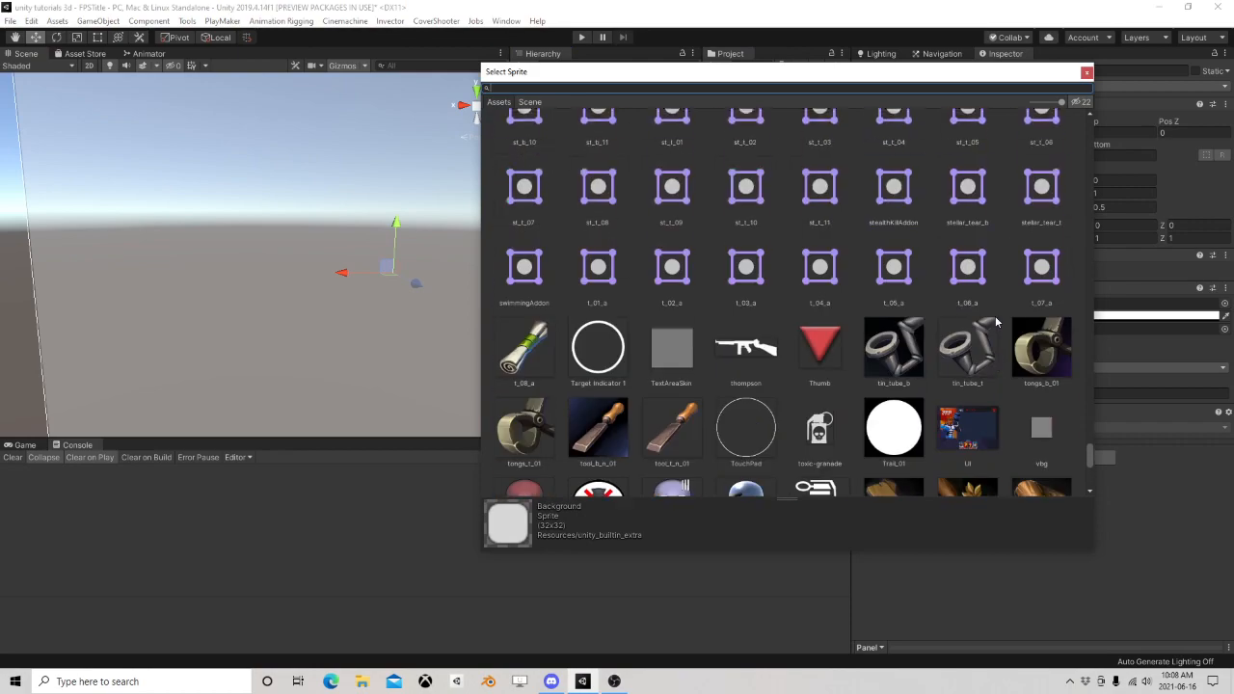
pyautogui.scroll(10, 988, 311)
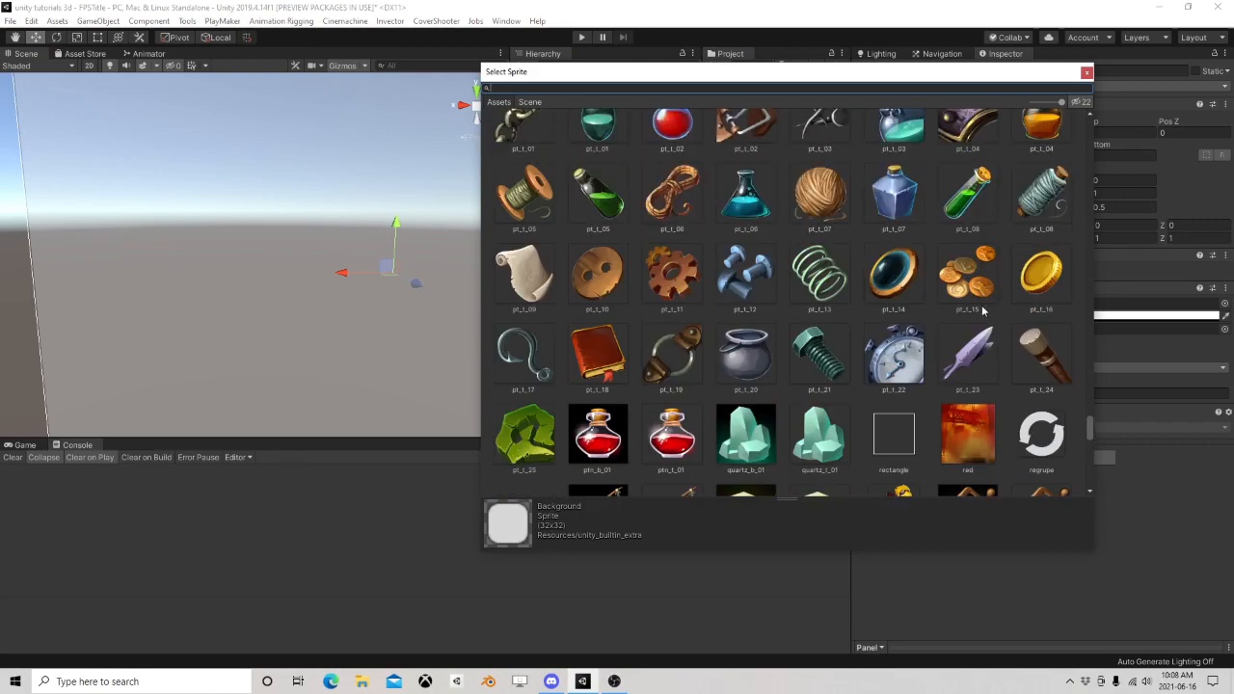
pyautogui.scroll(12, 982, 309)
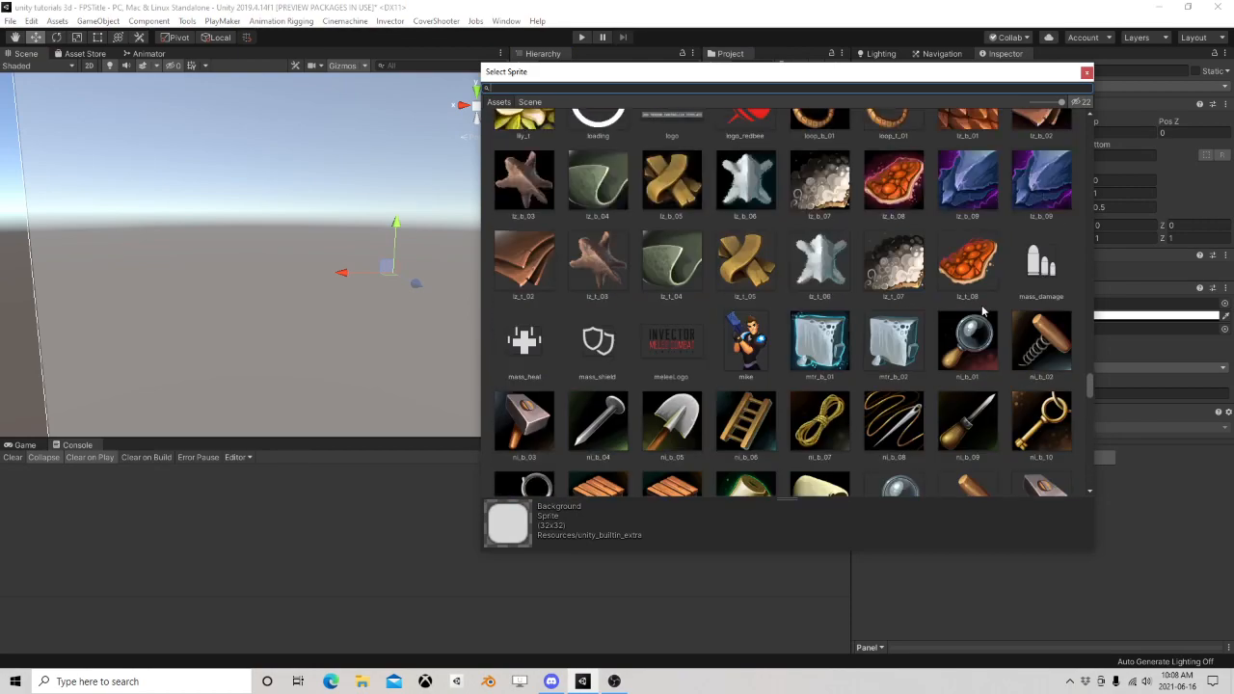
pyautogui.scroll(3, 983, 309)
pyautogui.moveTo(1091, 379); pyautogui.dragTo(1112, 130)
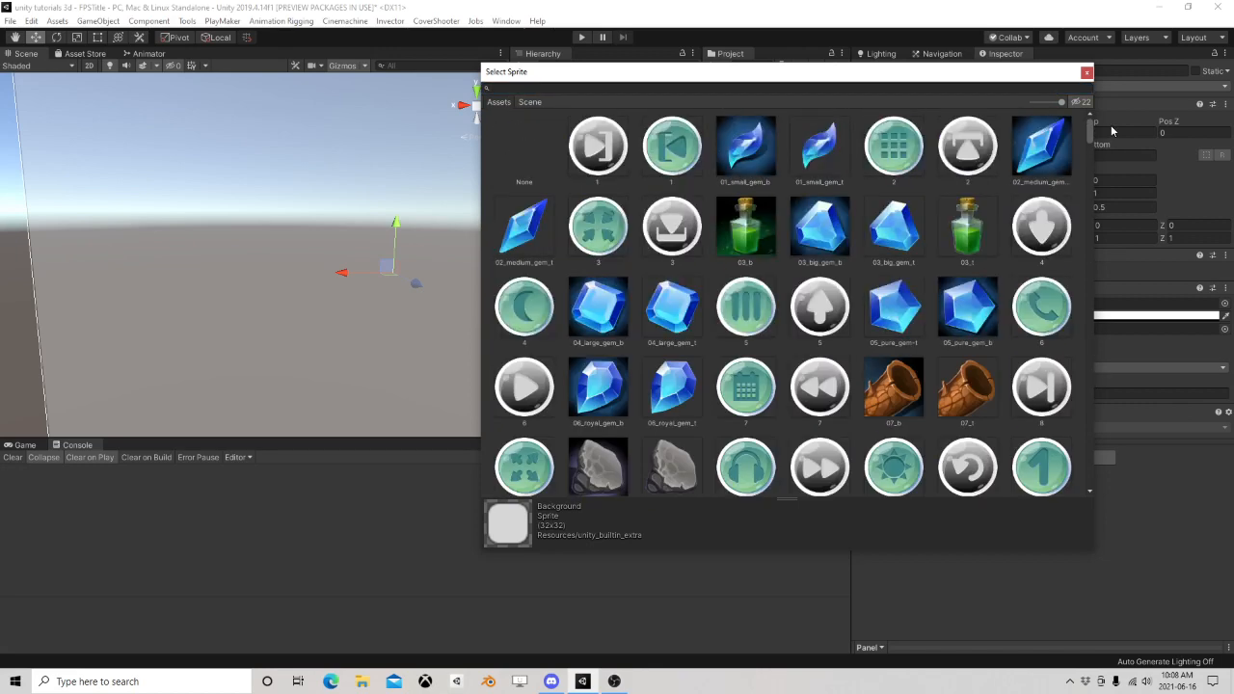
pyautogui.scroll(-10, 897, 170)
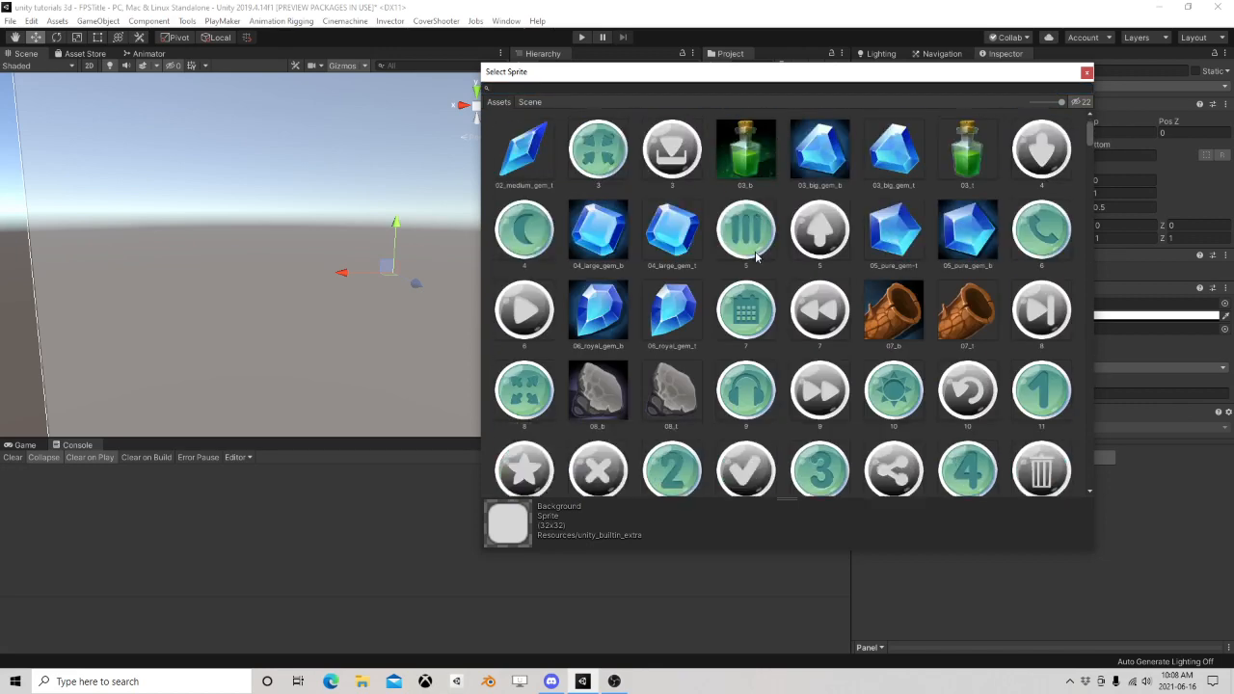
pyautogui.scroll(-15, 715, 265)
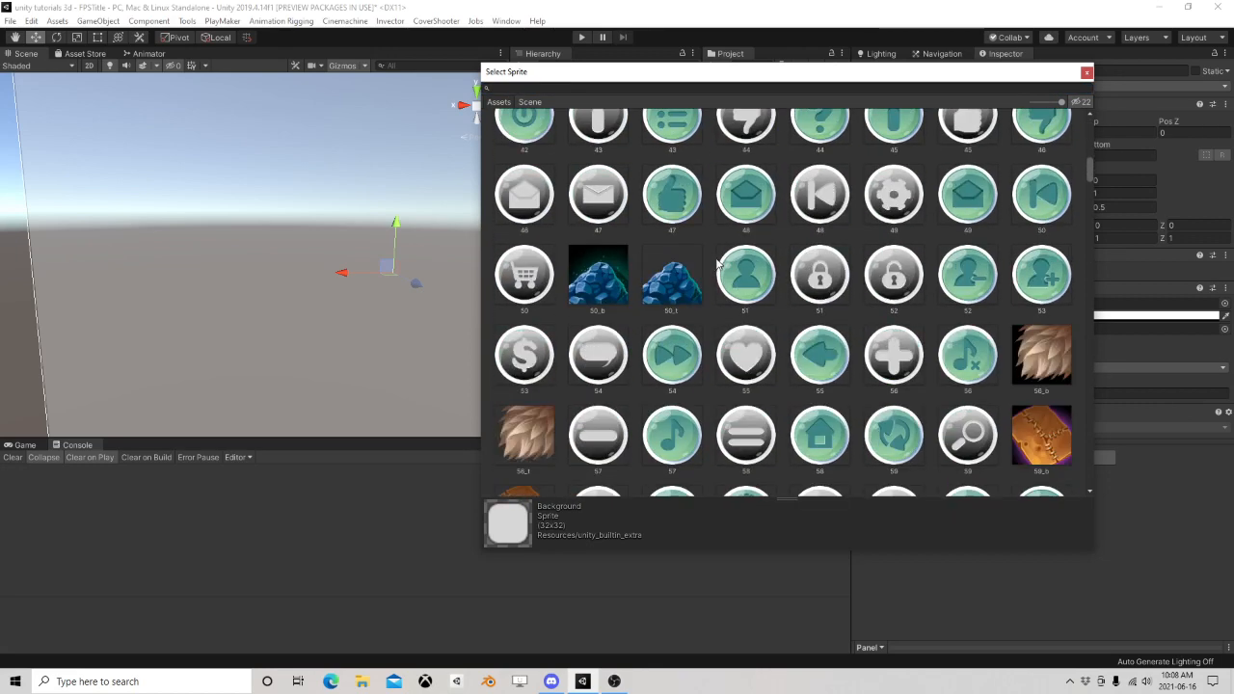
pyautogui.scroll(-12, 718, 277)
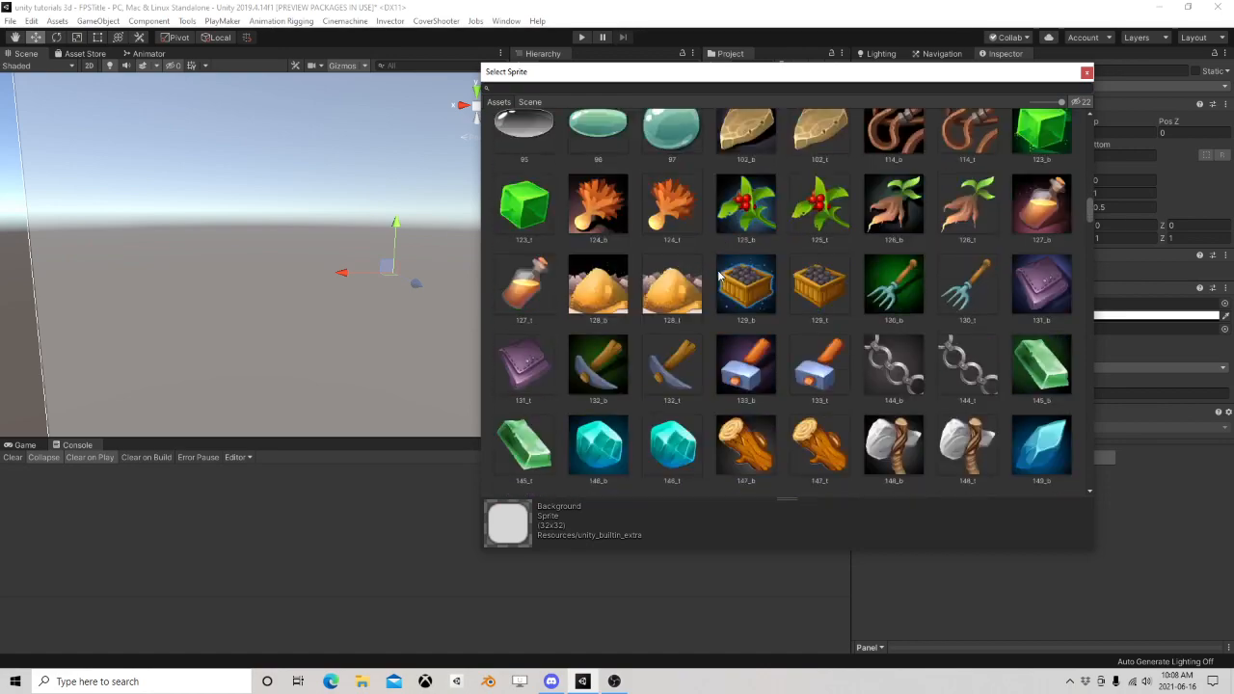
pyautogui.scroll(-12, 718, 277)
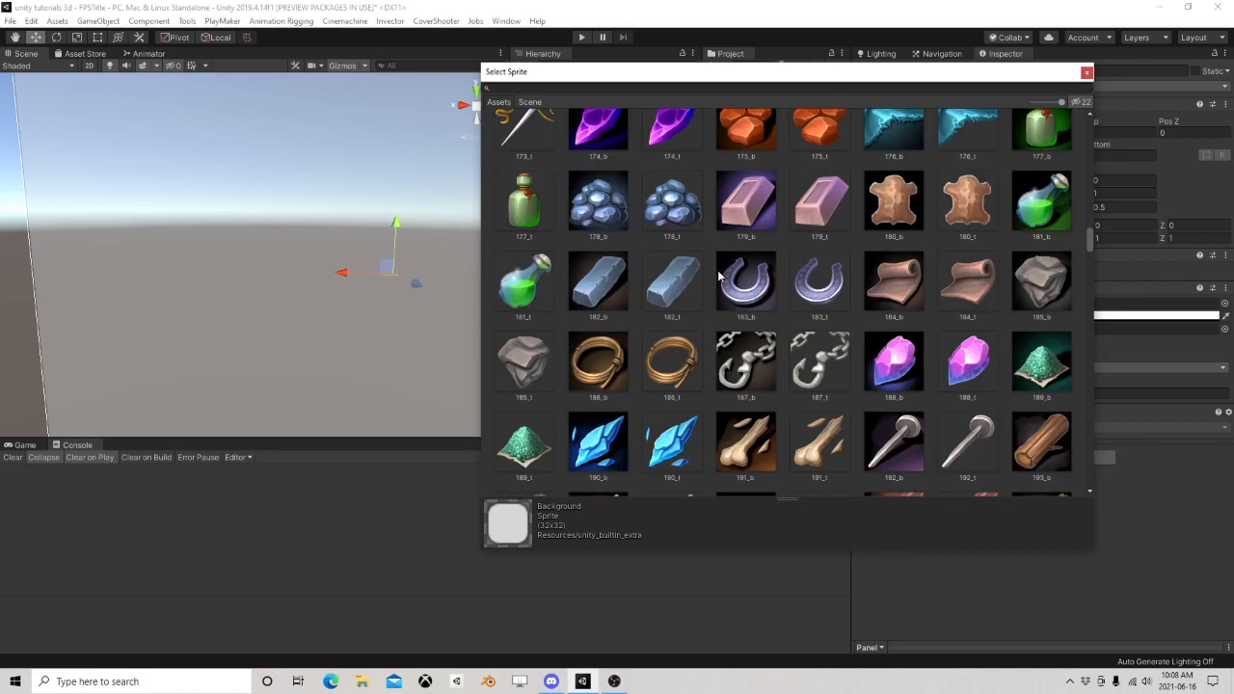
pyautogui.scroll(-12, 690, 273)
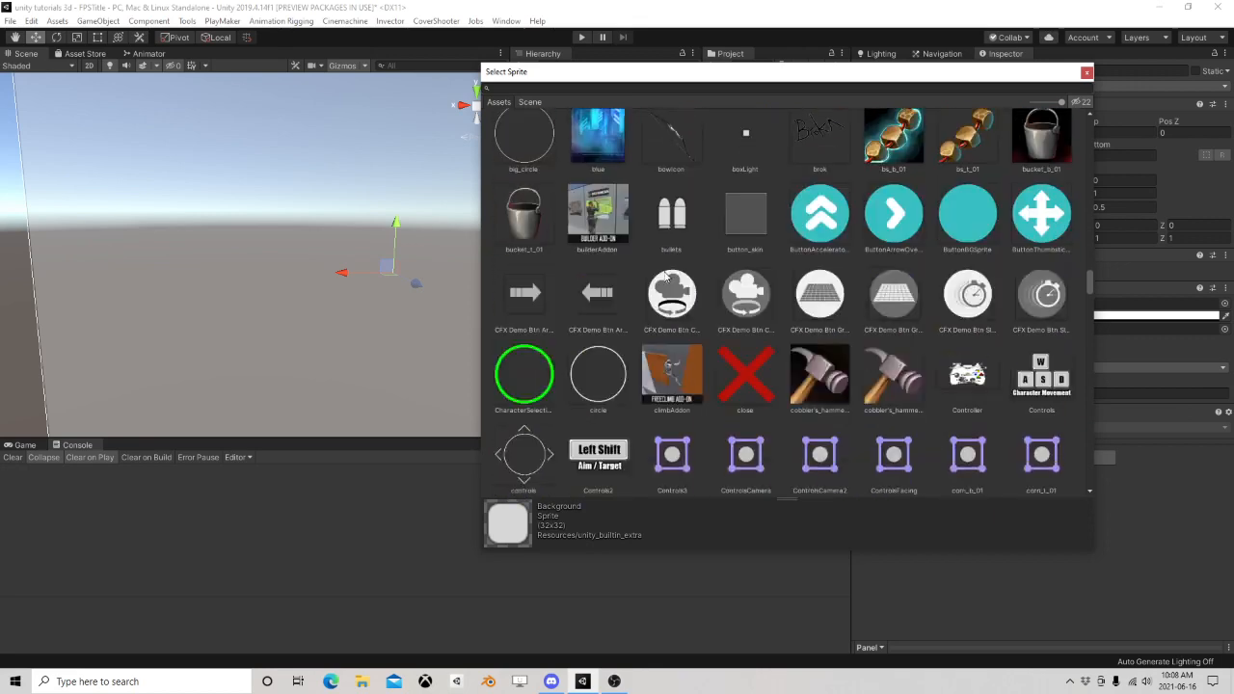
pyautogui.scroll(-10, 637, 298)
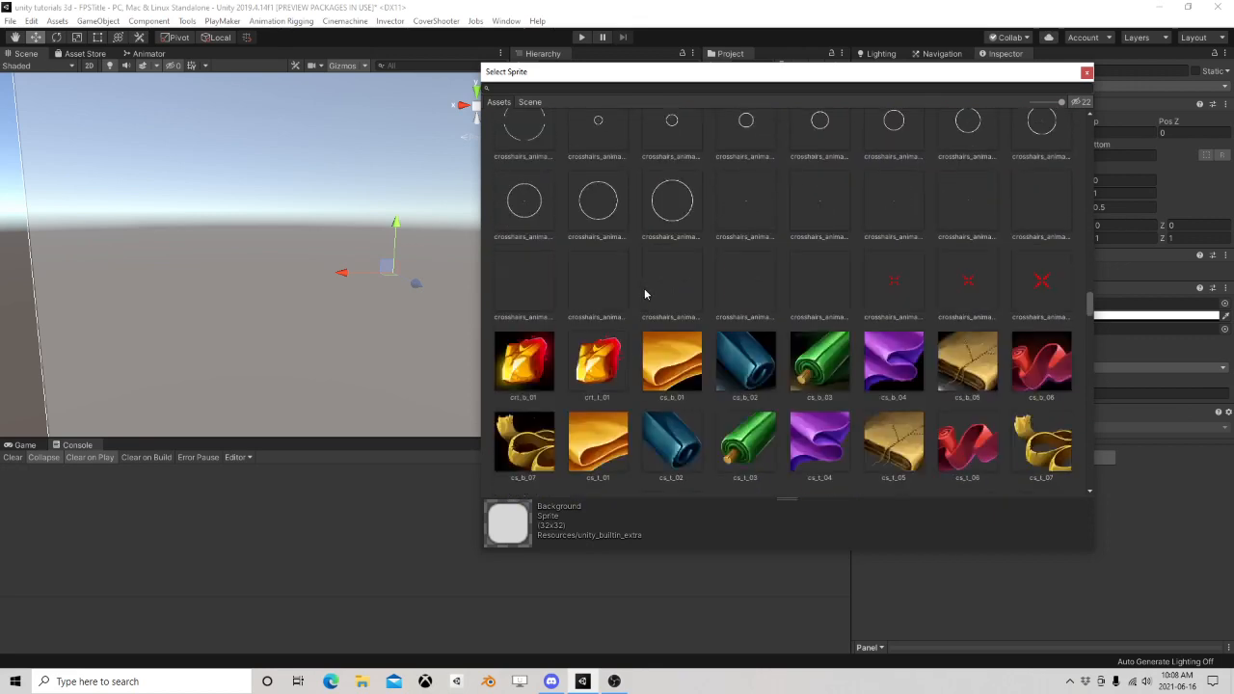
pyautogui.scroll(-10, 645, 284)
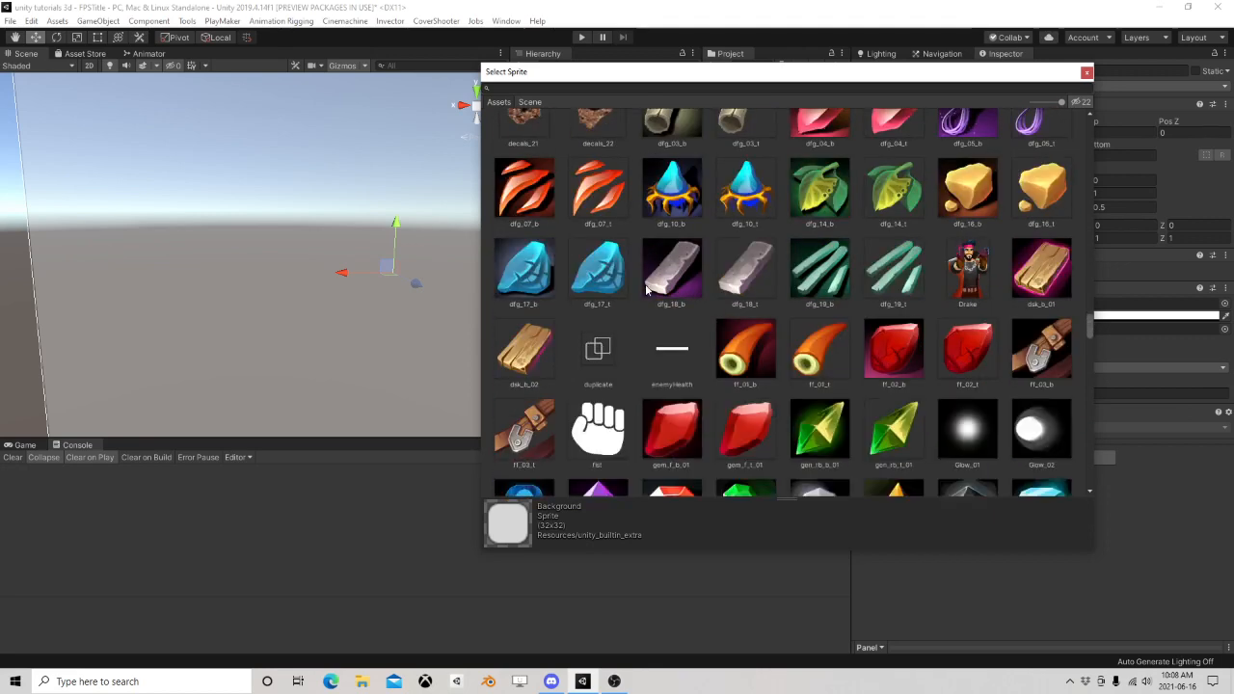
pyautogui.scroll(-12, 645, 283)
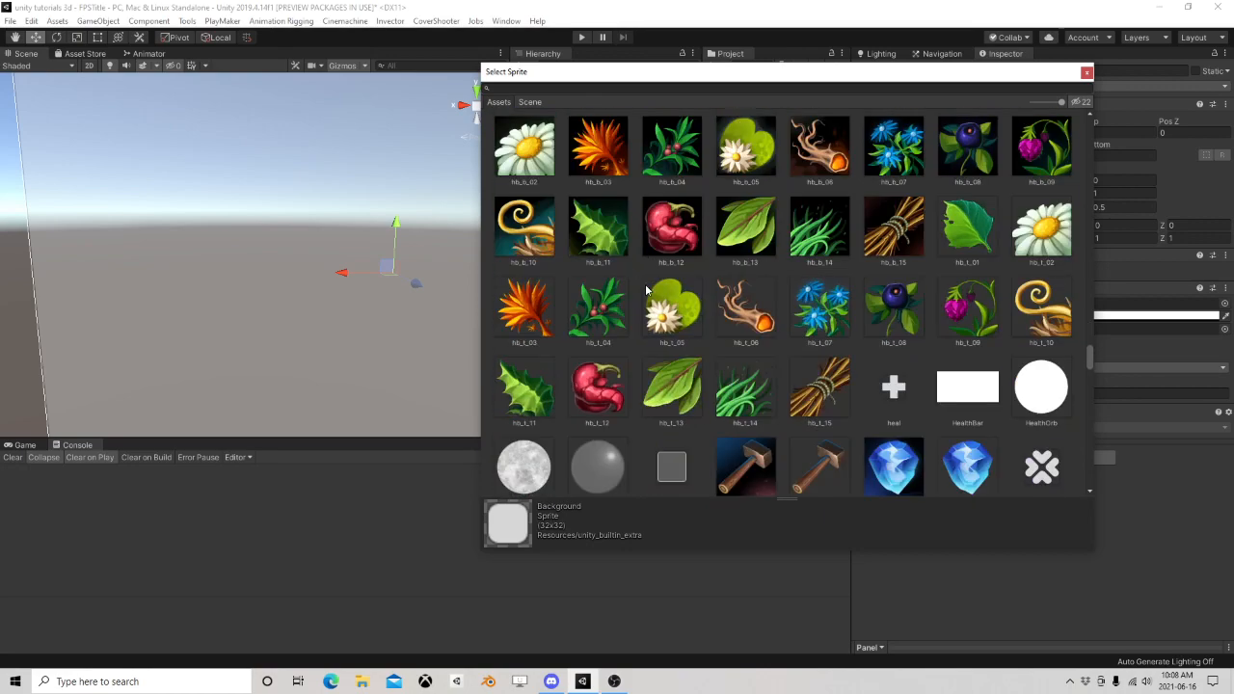
pyautogui.scroll(-12, 645, 283)
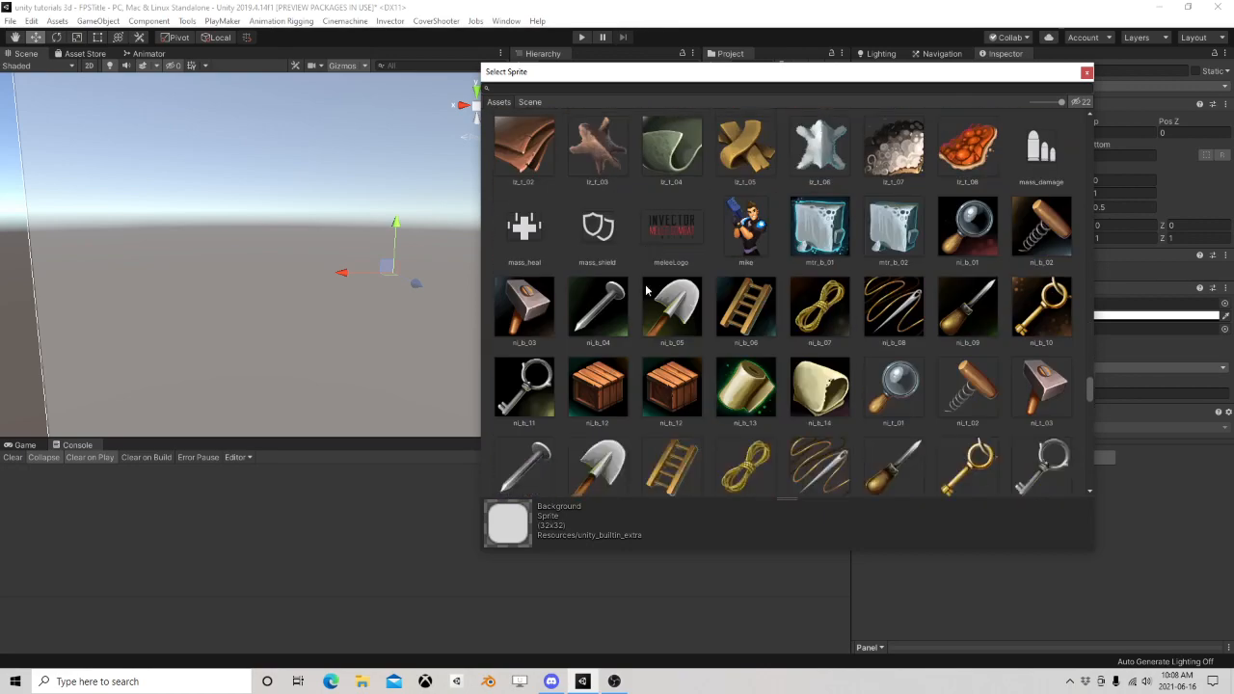
pyautogui.scroll(-6, 645, 284)
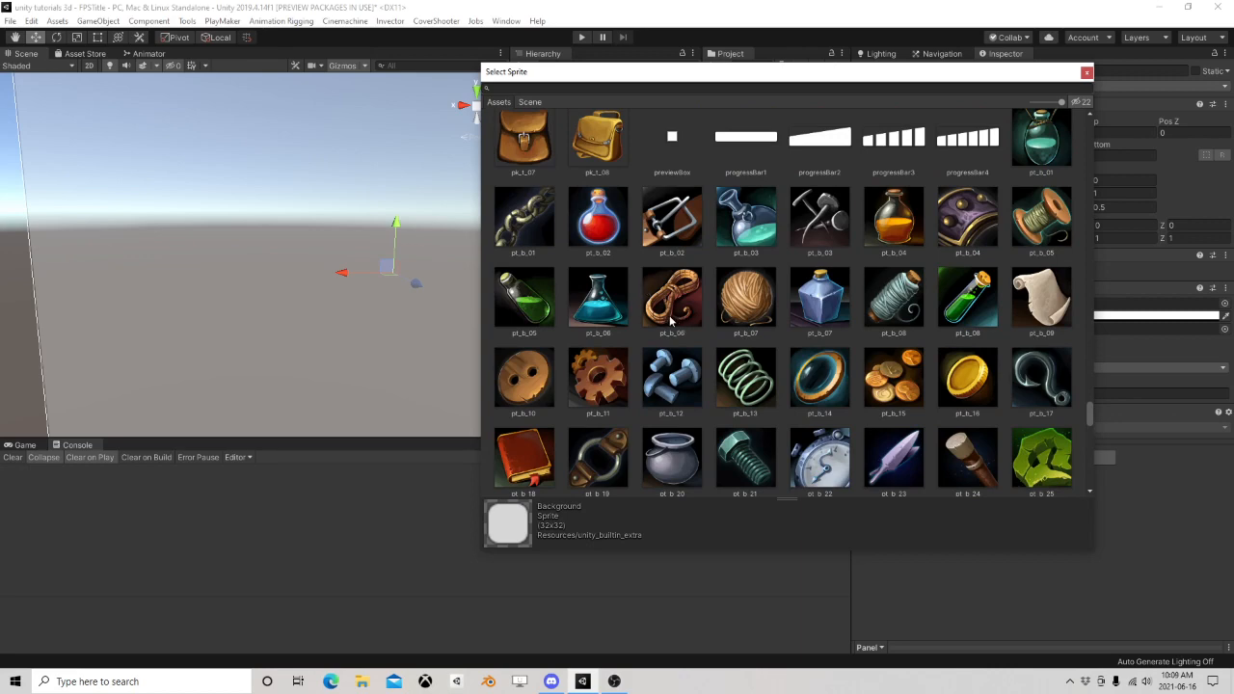
pyautogui.scroll(-3, 668, 320)
pyautogui.scroll(-8, 672, 326)
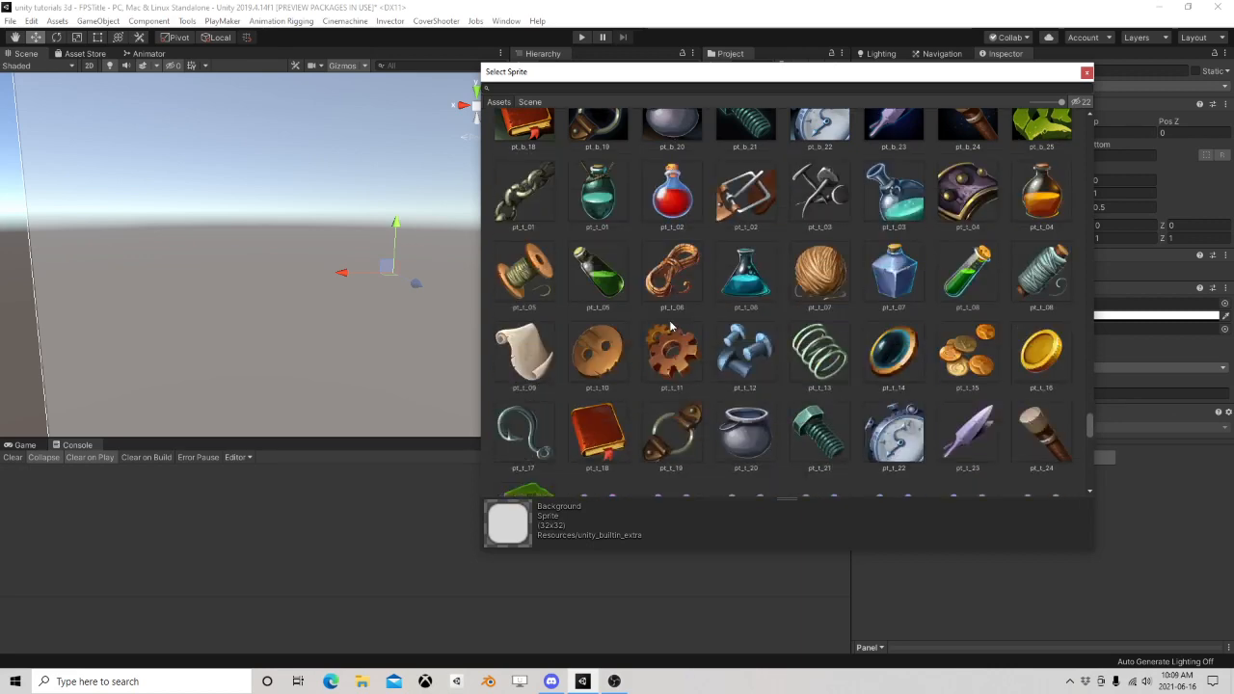
# Preview the sarah sprite on the Panel, and settle on vemoji_suspicious as its source image
pyautogui.click(897, 172)
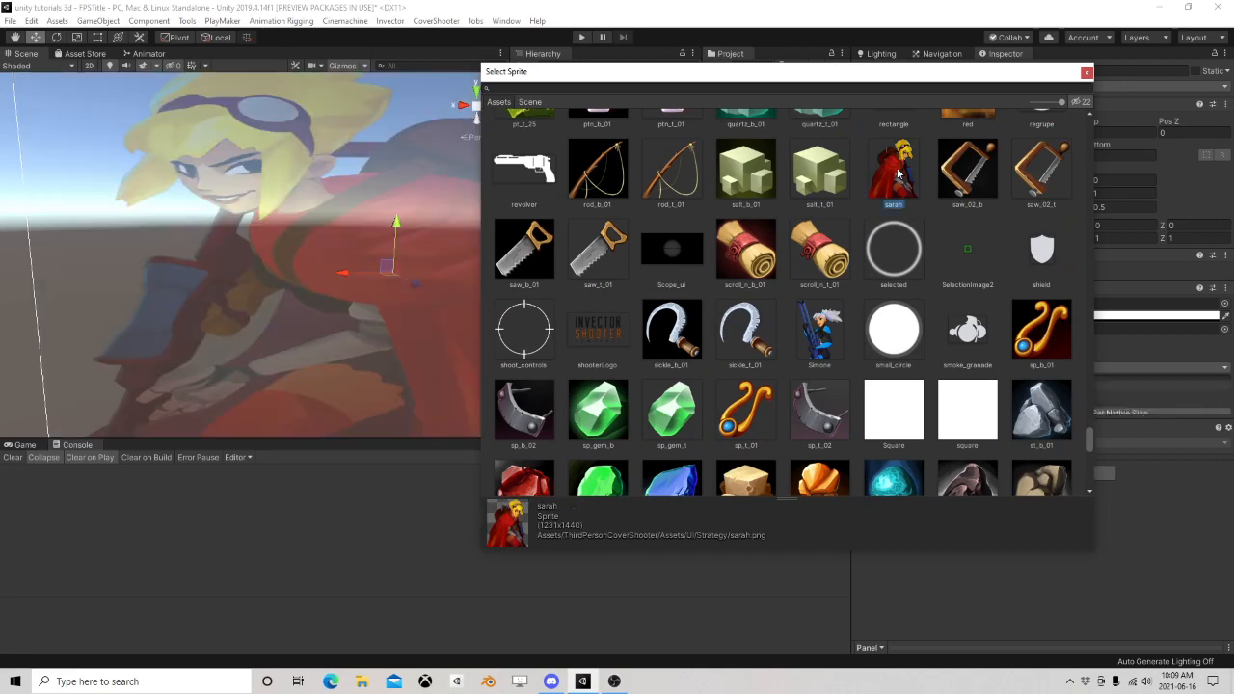
pyautogui.scroll(-1, 598, 331)
pyautogui.scroll(-8, 598, 331)
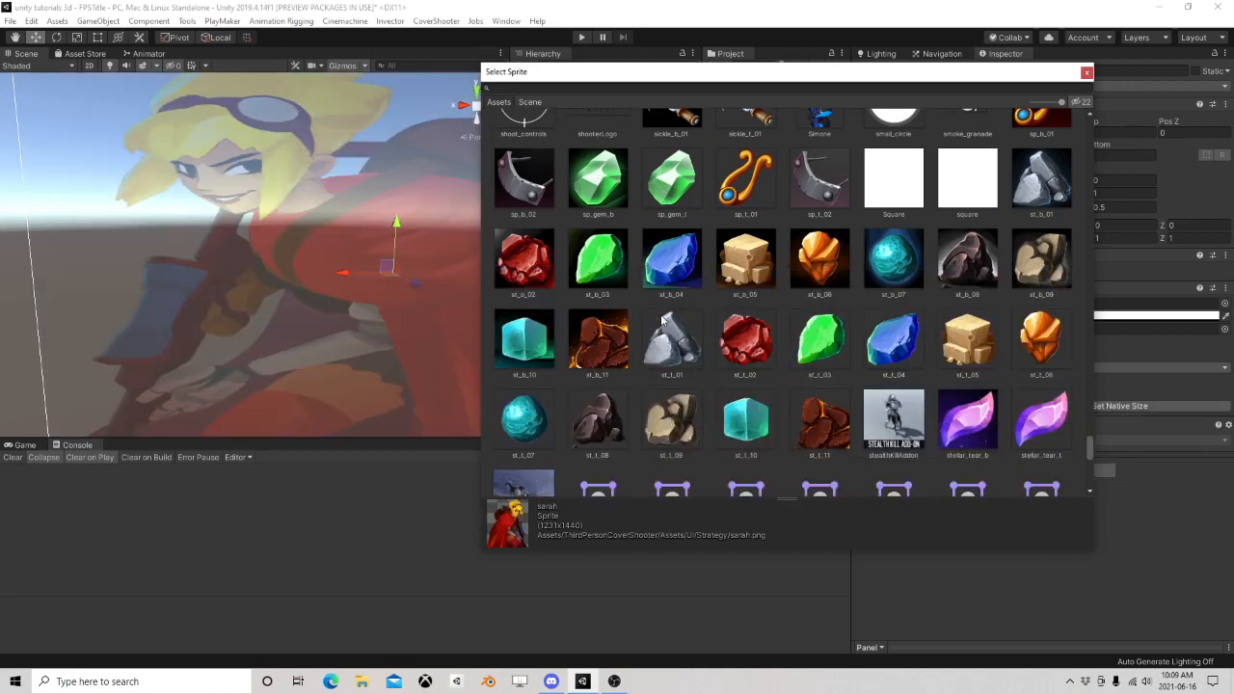
pyautogui.scroll(-3, 593, 333)
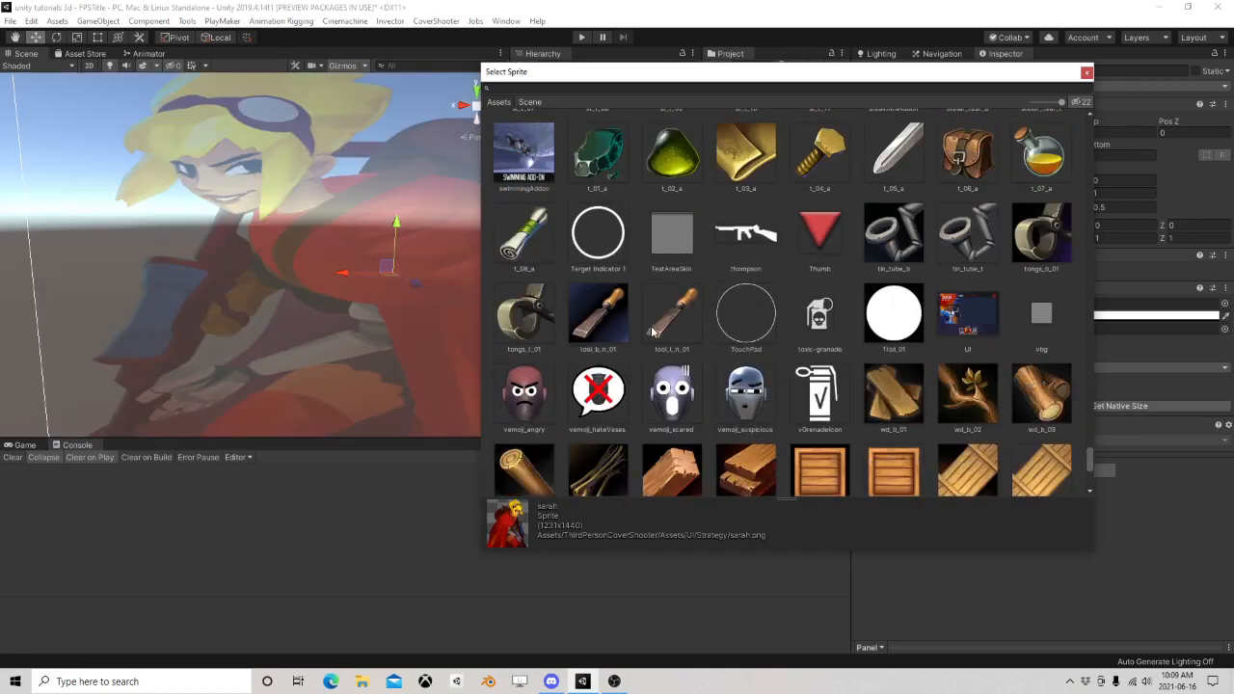
pyautogui.scroll(-3, 652, 331)
pyautogui.click(747, 258)
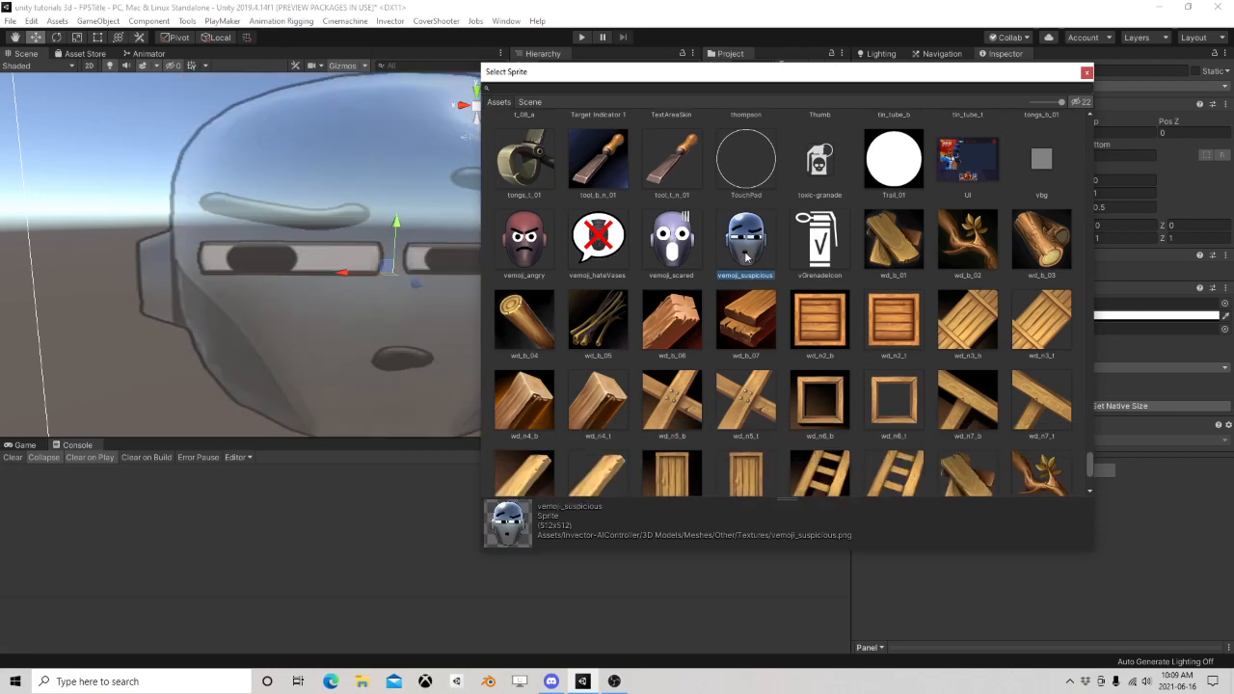
pyautogui.scroll(-5, 692, 305)
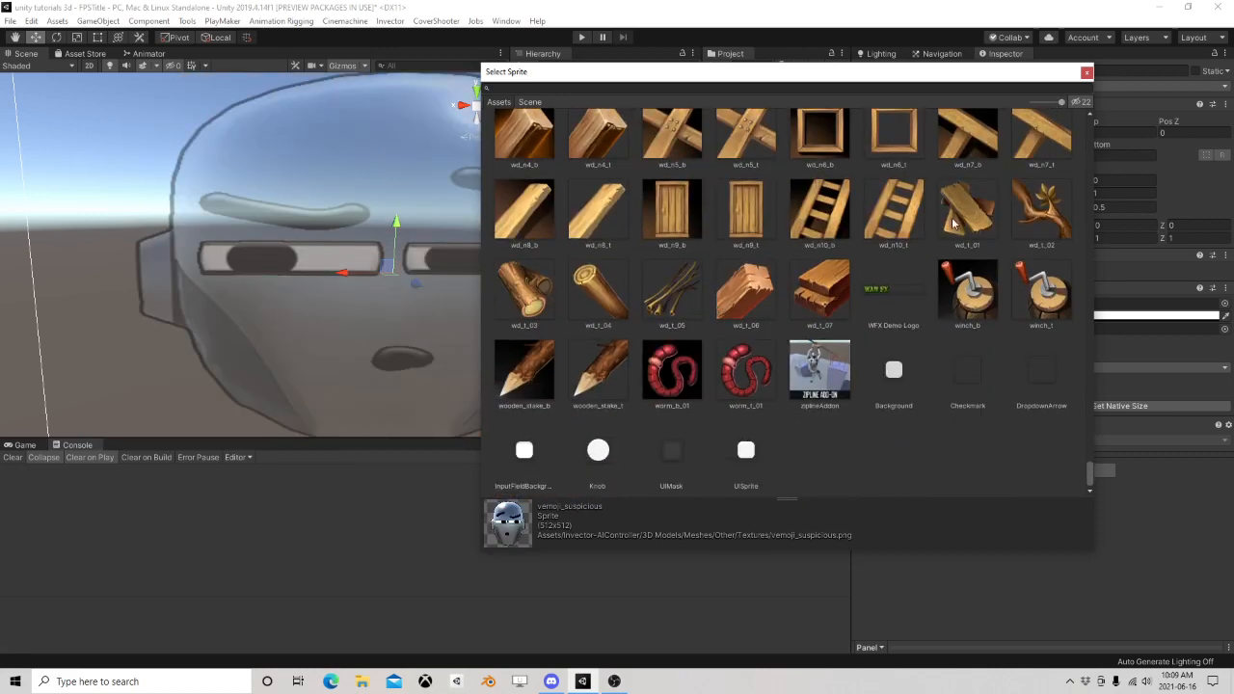
pyautogui.click(1087, 73)
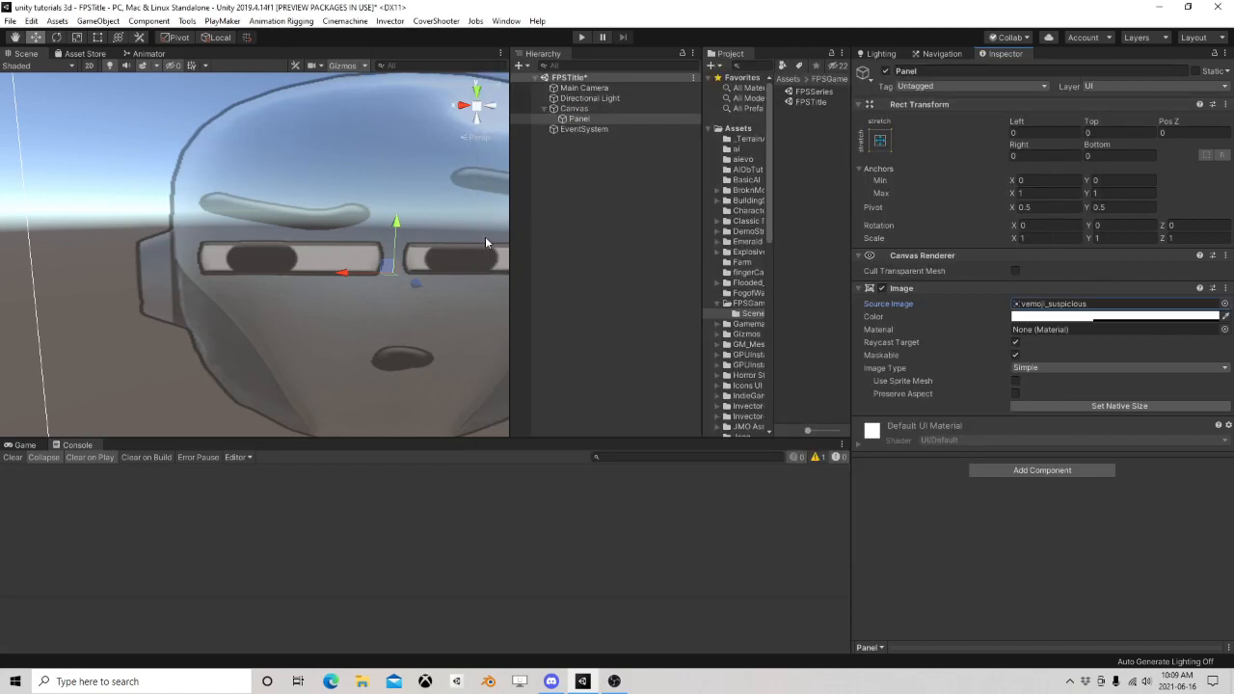
# Widen the scene view and switch it to 2D mode with the whole face Panel in view
pyautogui.moveTo(511, 285); pyautogui.dragTo(573, 283)
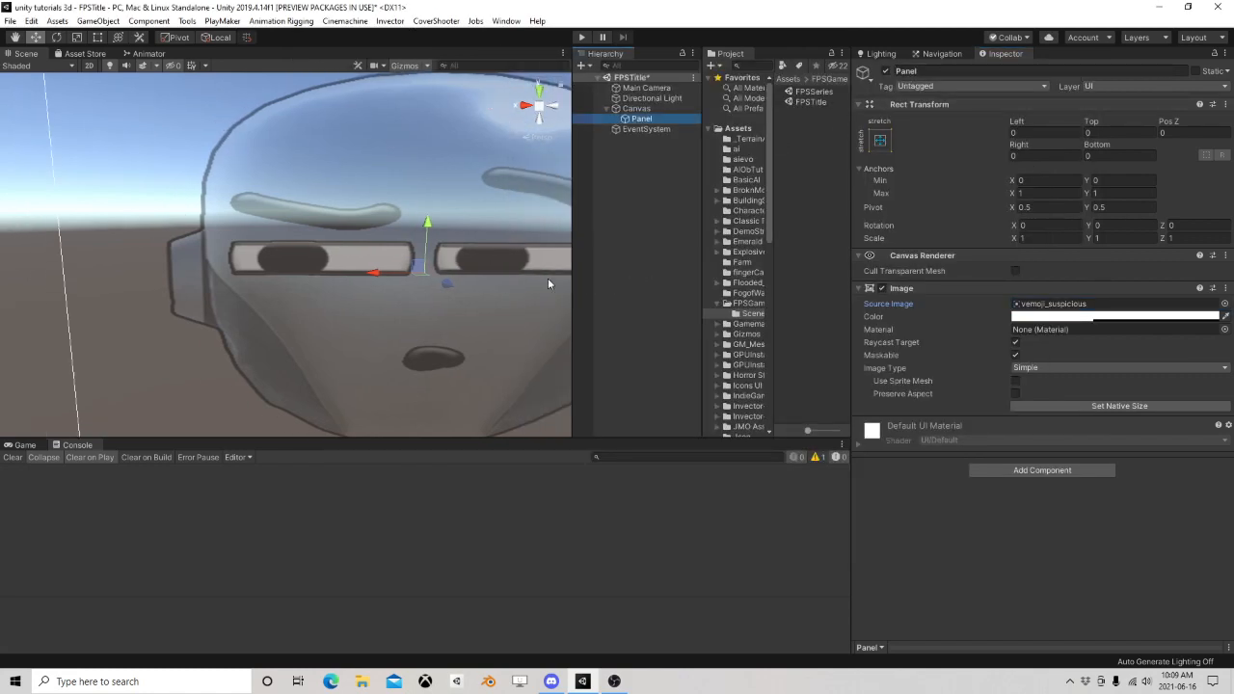
pyautogui.scroll(-3, 428, 270)
pyautogui.moveTo(428, 270); pyautogui.dragTo(293, 249, button='middle')
pyautogui.click(87, 68)
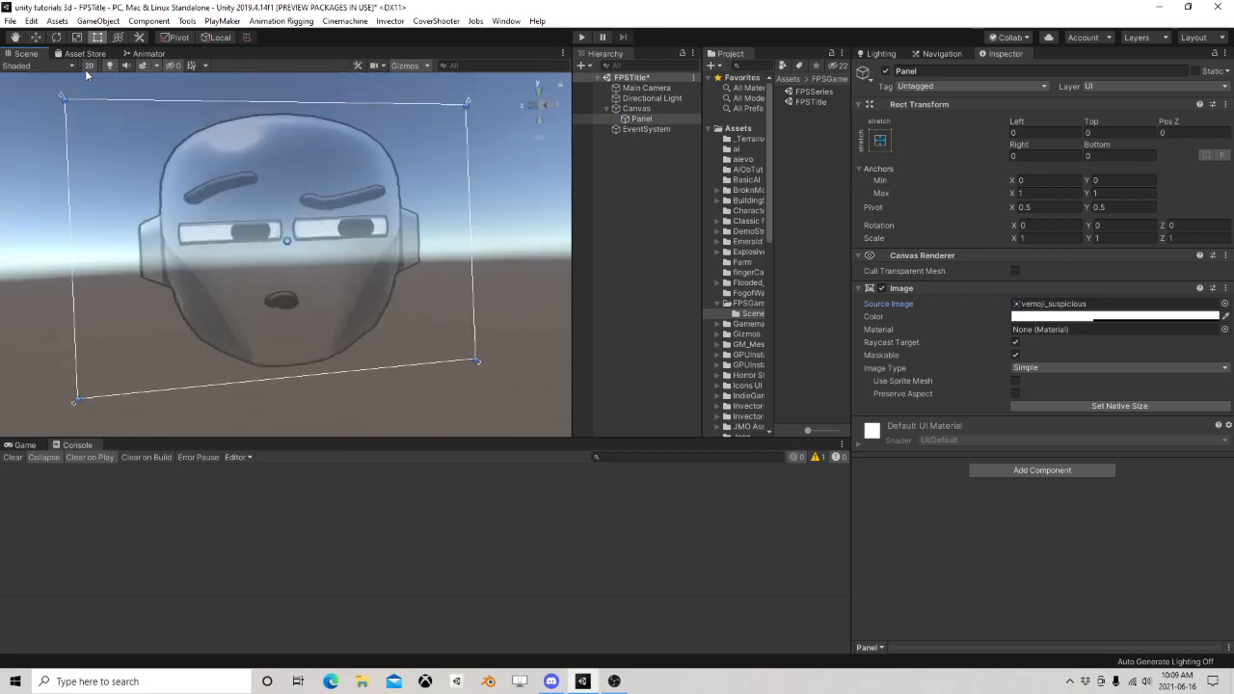
# Make the face Panel's image color fully opaque
pyautogui.click(1109, 316)
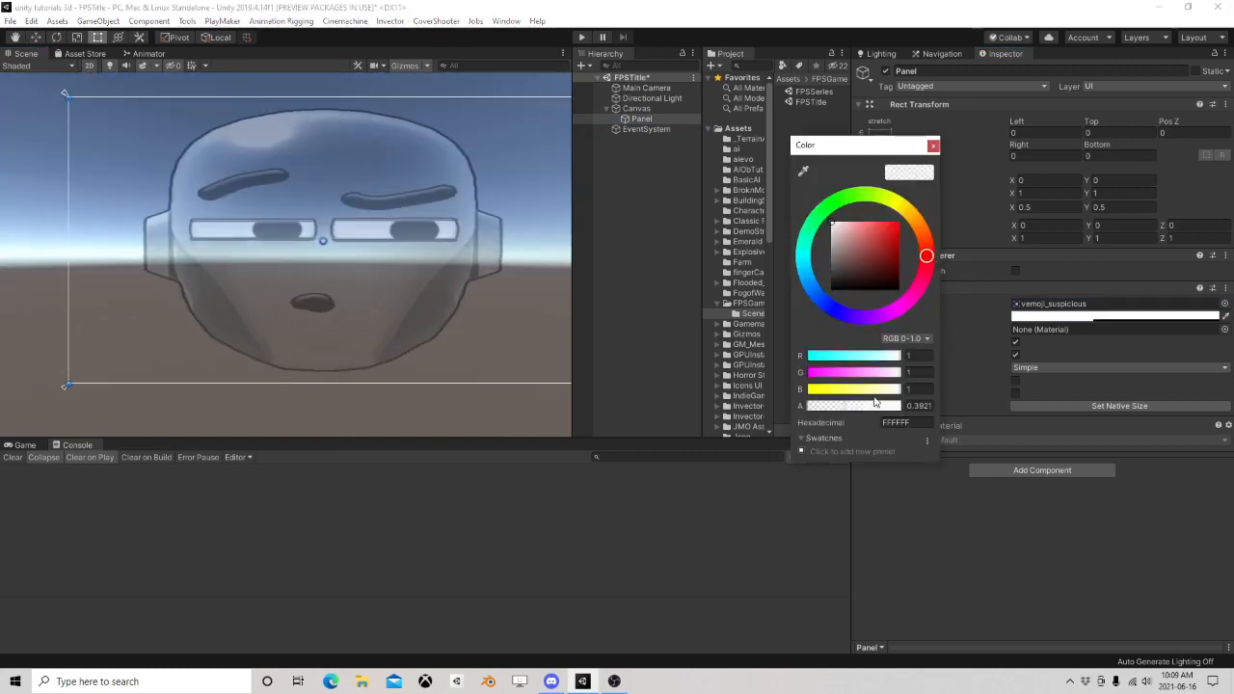
pyautogui.moveTo(876, 401); pyautogui.dragTo(966, 404)
pyautogui.click(932, 146)
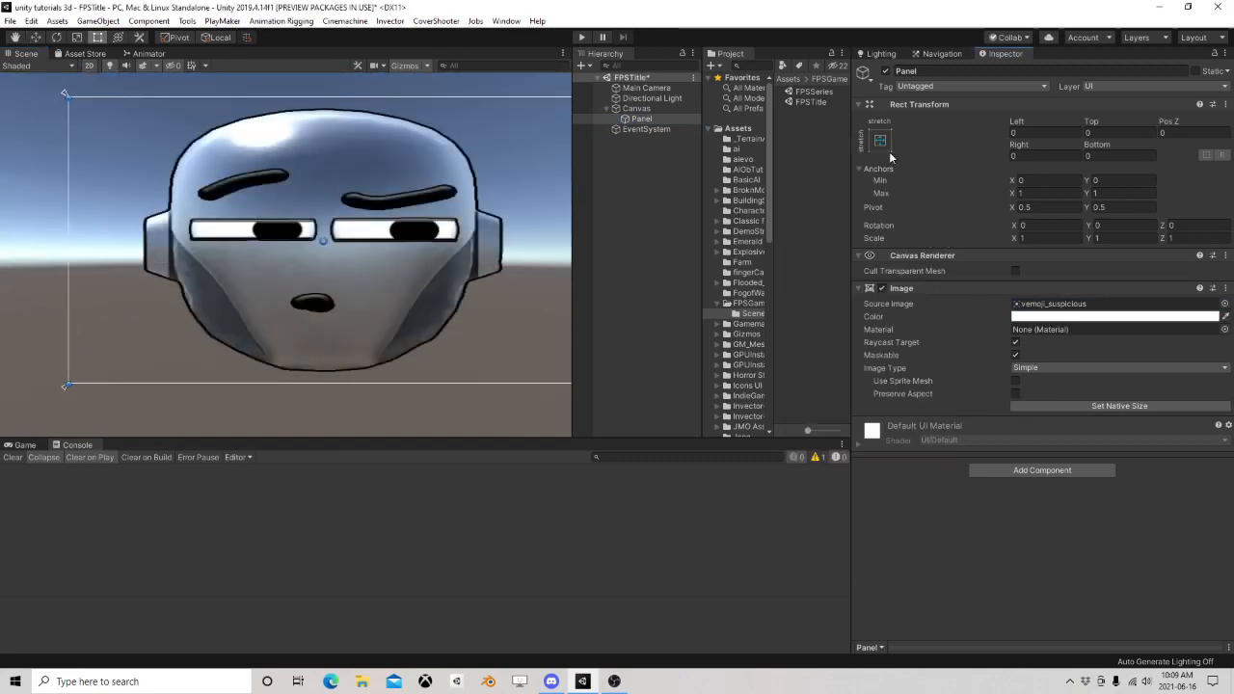
# Add a second UI Panel as a child of the Canvas
pyautogui.click(637, 109)
pyautogui.rightClick(637, 111)
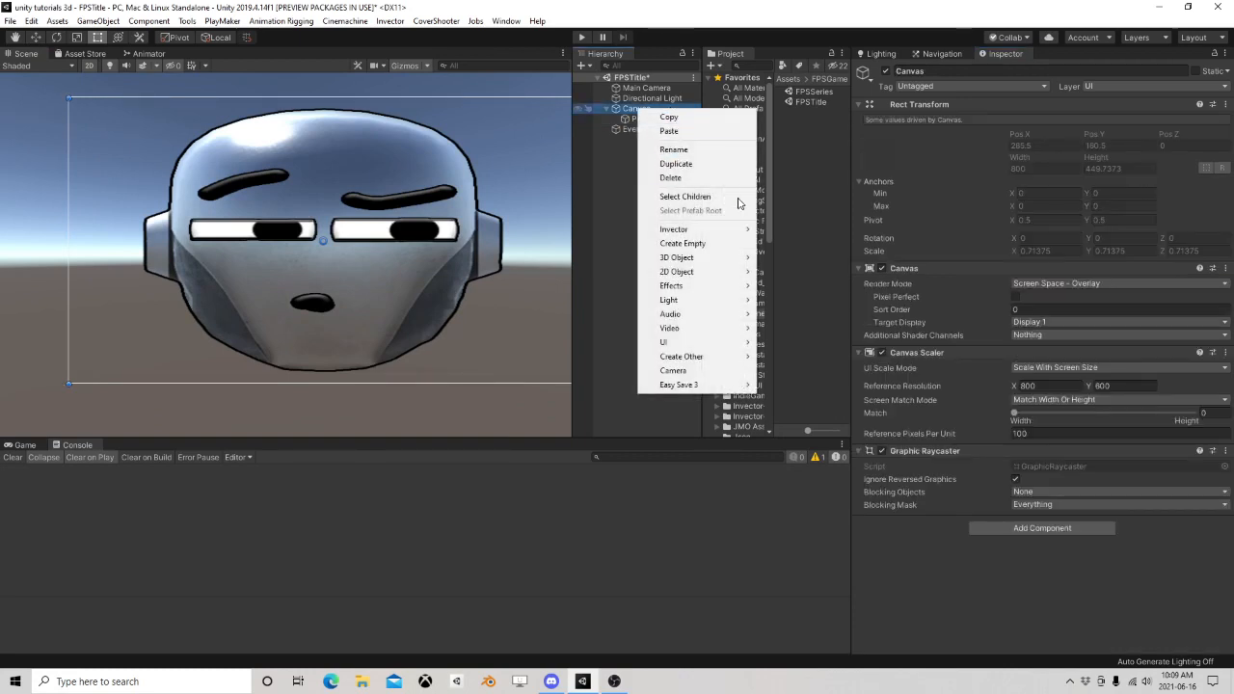
pyautogui.moveTo(686, 345)
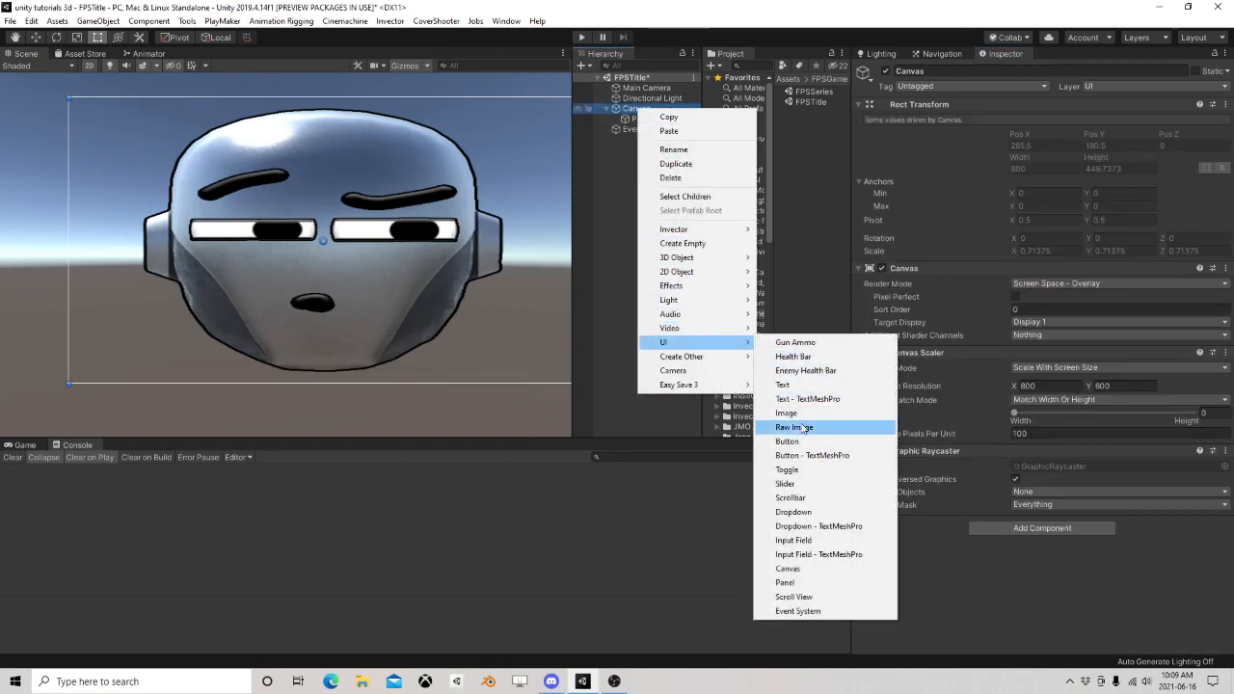
pyautogui.click(792, 583)
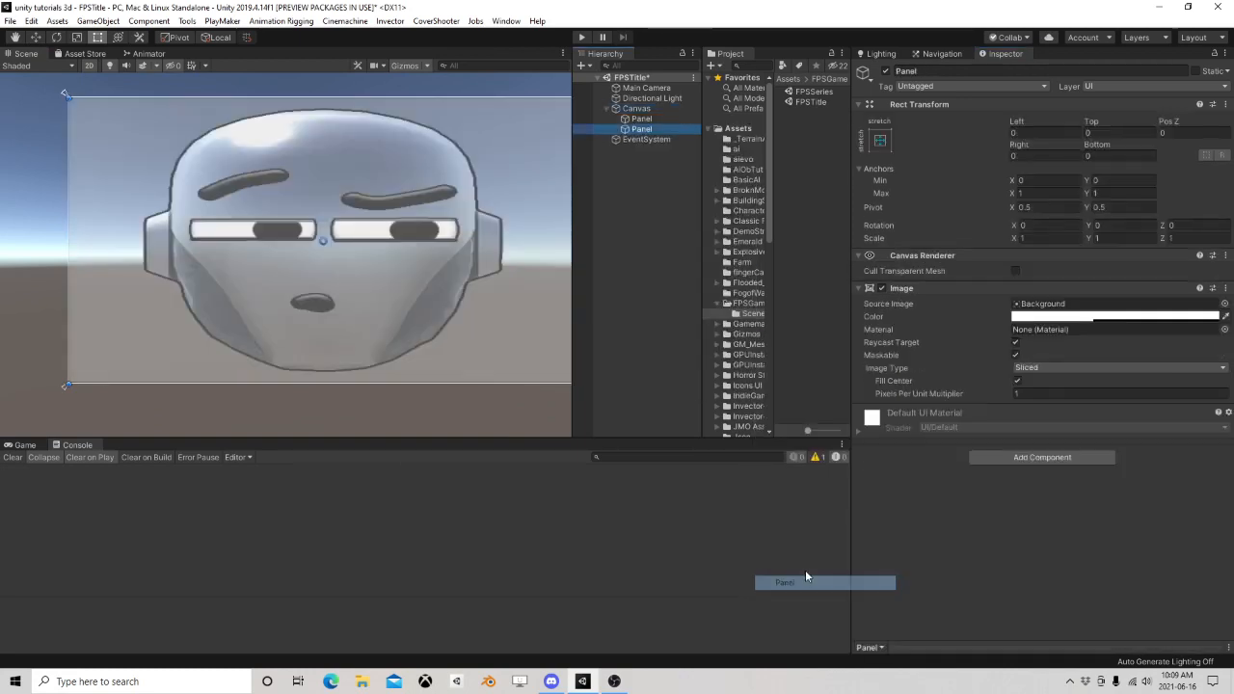
# Color the new Panel bright green with alpha 1 and order it before the face Panel under the Canvas
pyautogui.click(1036, 317)
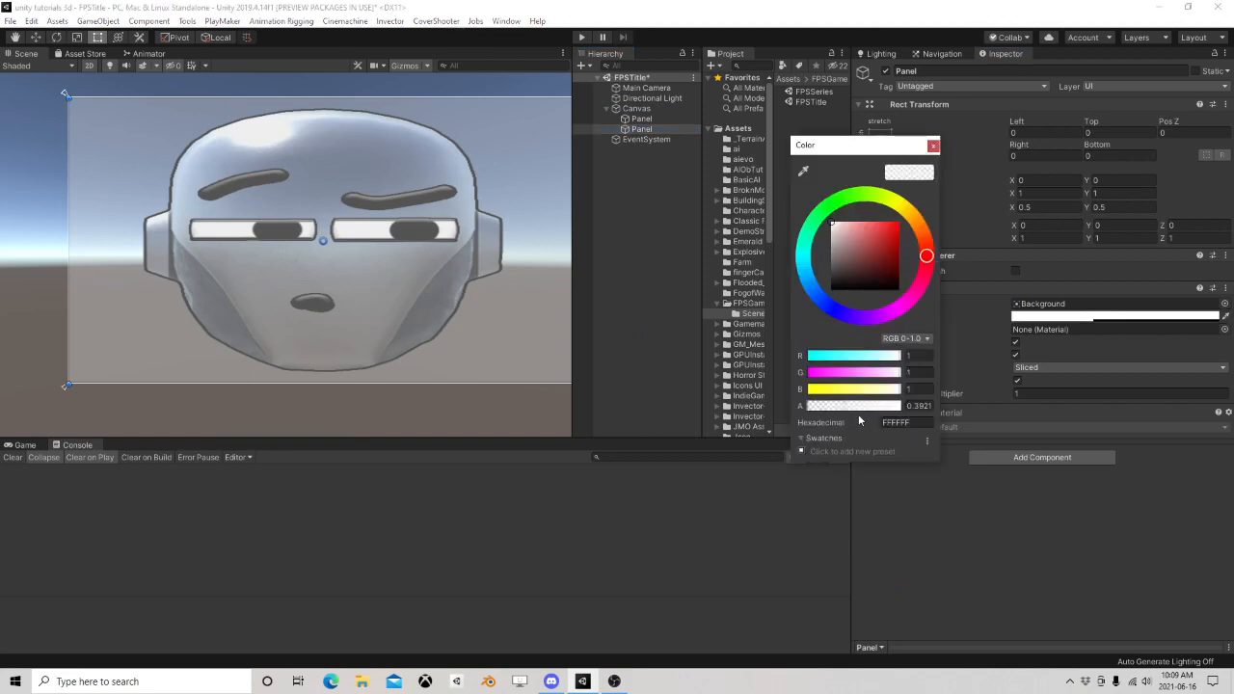
pyautogui.moveTo(859, 413); pyautogui.dragTo(905, 406)
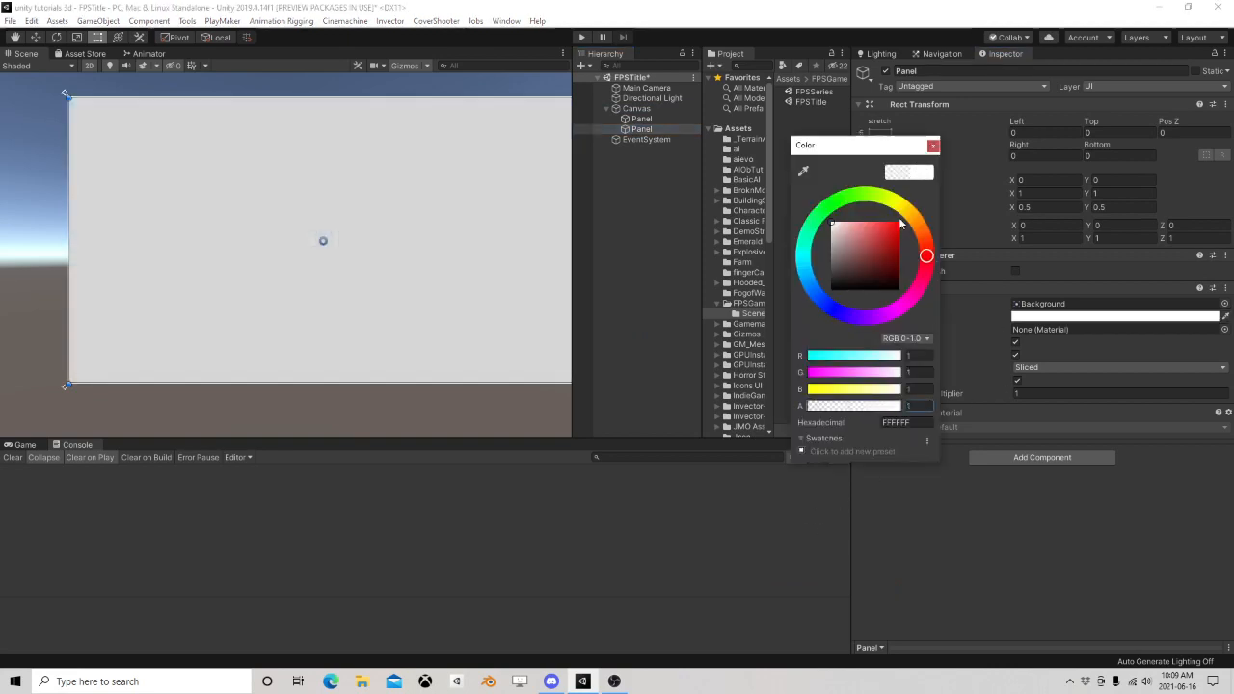
pyautogui.click(824, 211)
pyautogui.click(897, 223)
pyautogui.click(933, 147)
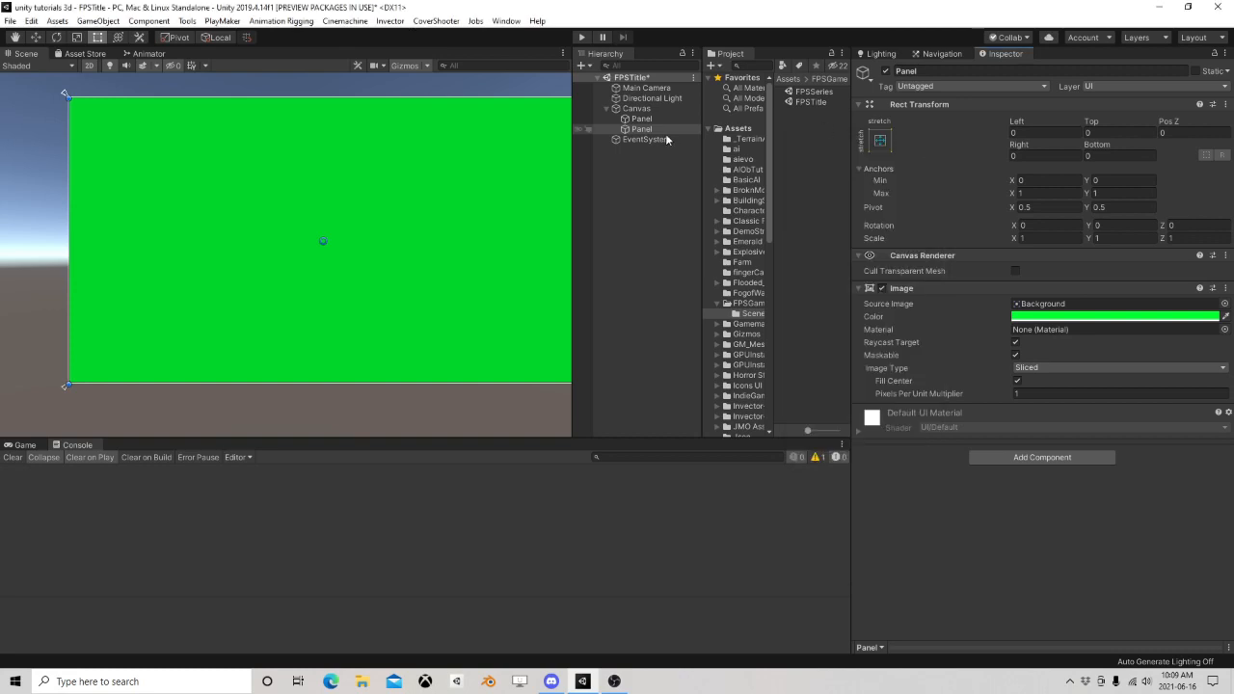
pyautogui.moveTo(652, 129); pyautogui.dragTo(655, 114)
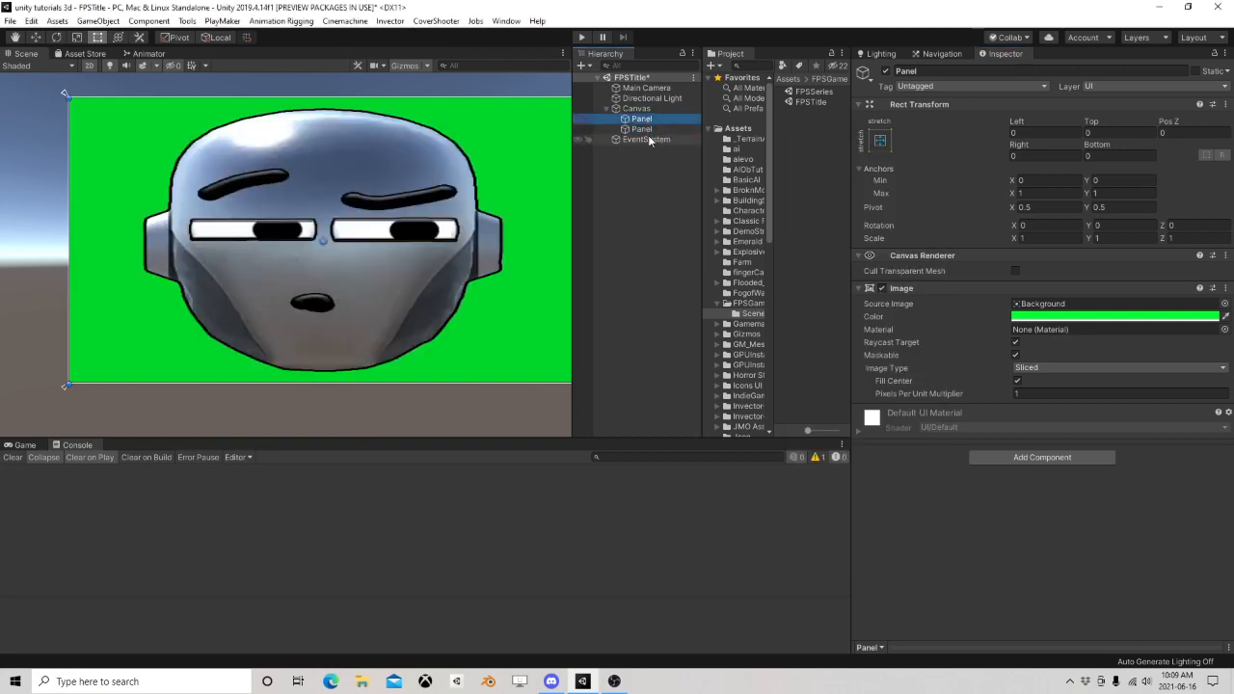
# Set the face Panel's anchor preset to middle center
pyautogui.click(652, 129)
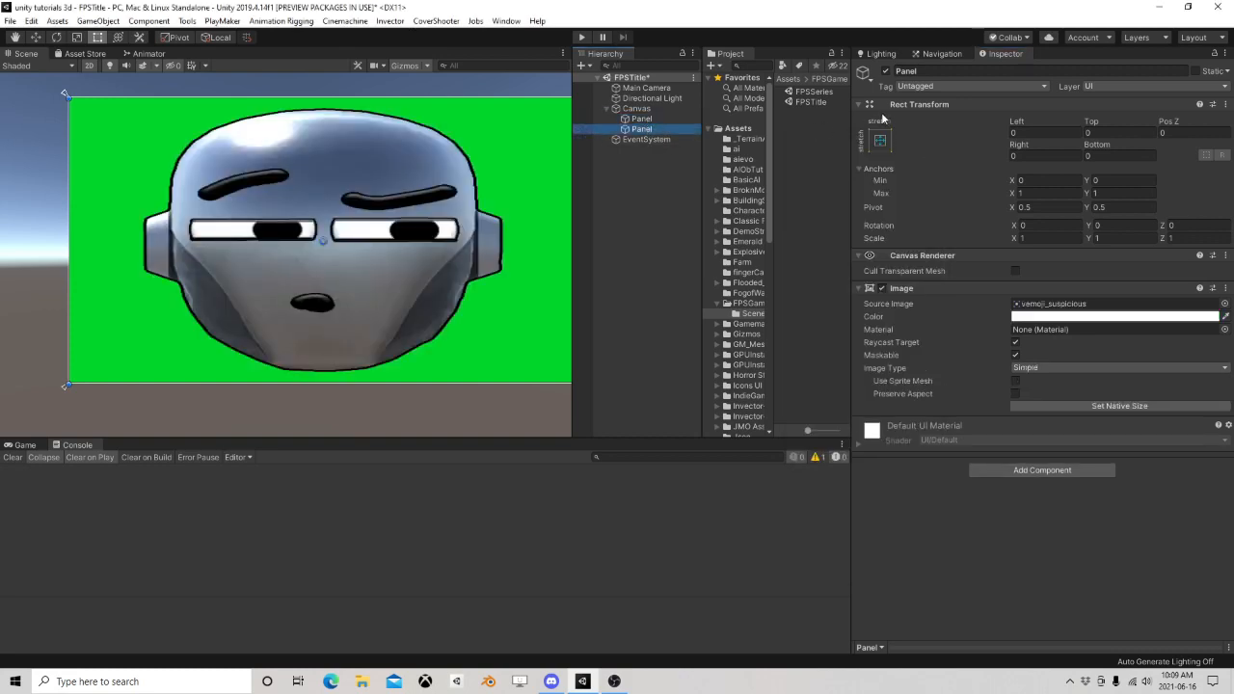
pyautogui.click(880, 141)
pyautogui.click(953, 270)
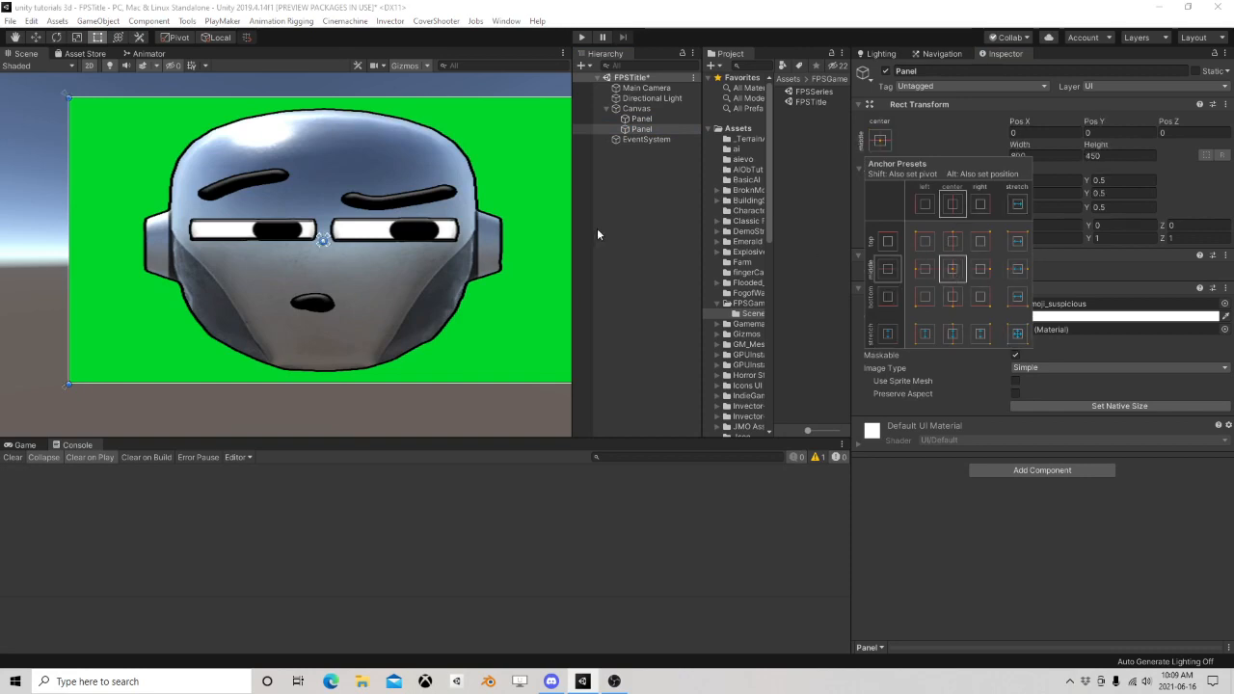
# Set the face Panel's width and height to 400 and nudge it to Pos X 2, Pos Y -2
pyautogui.click(1161, 484)
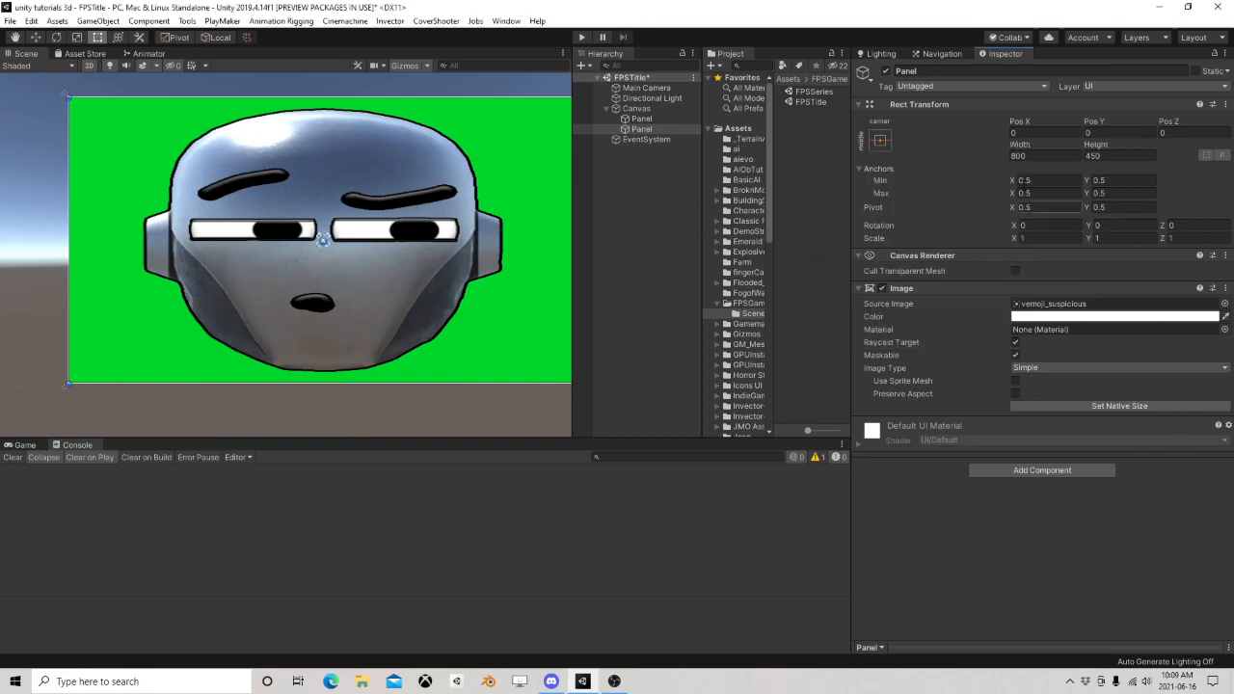
pyautogui.write('600')
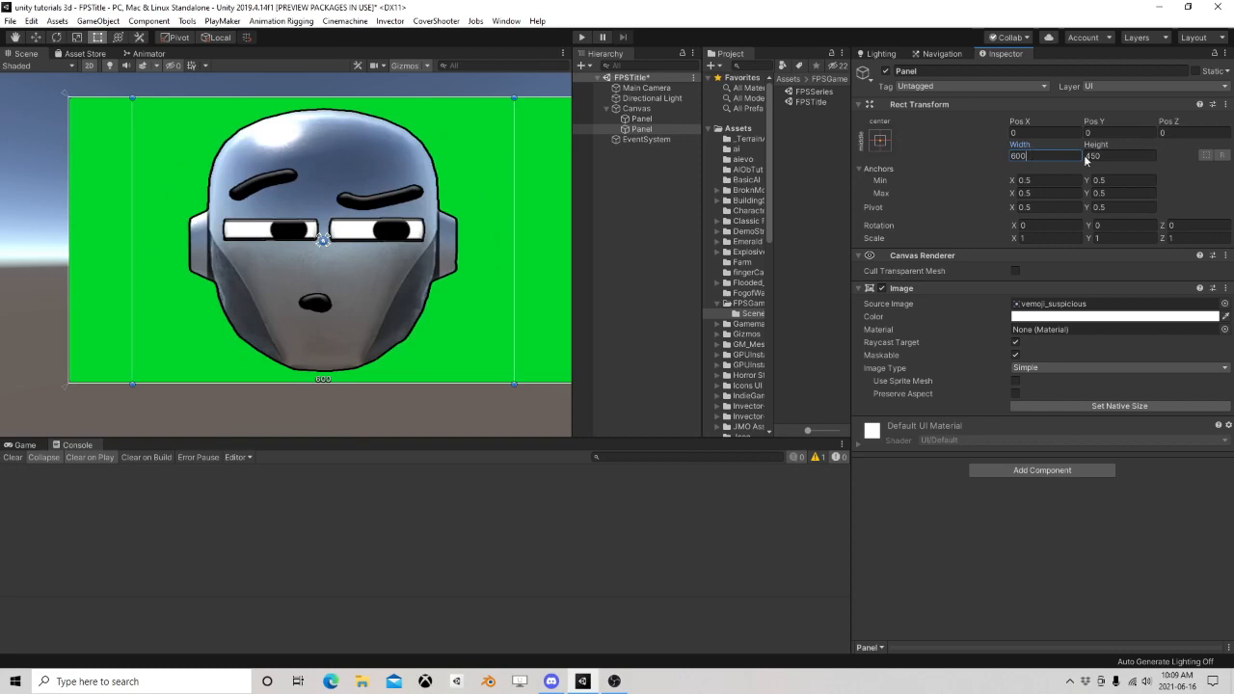
pyautogui.click(1086, 156)
pyautogui.write('600')
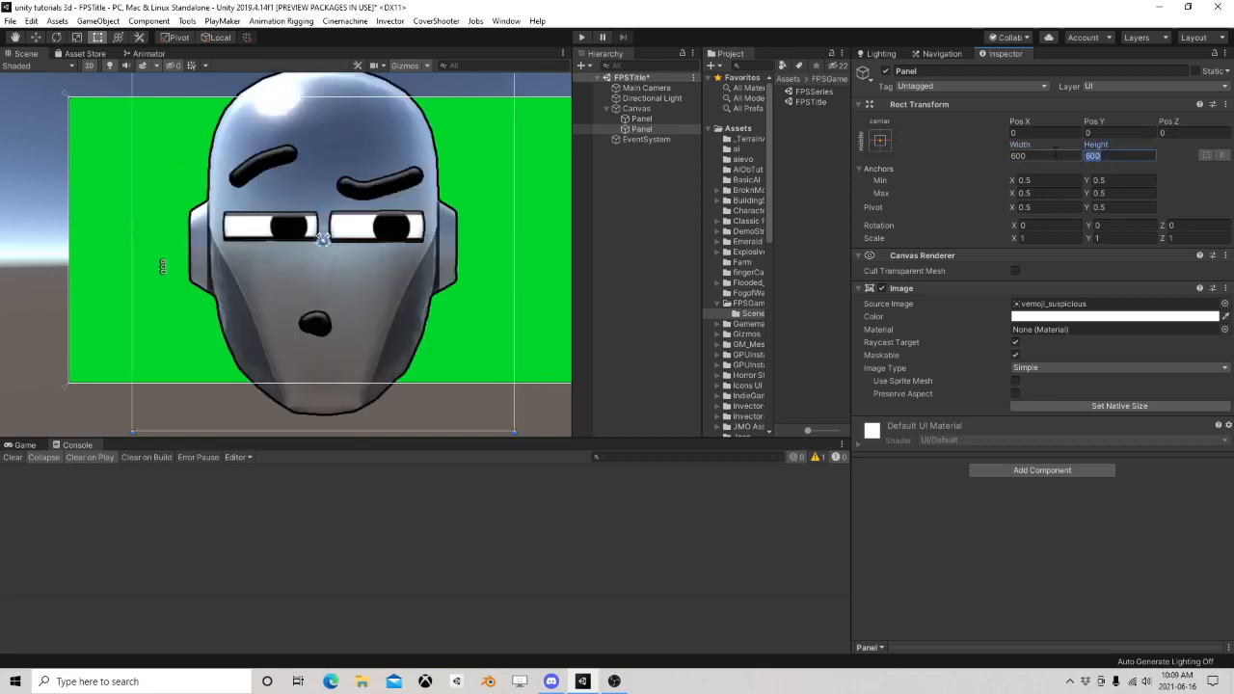
pyautogui.write('400')
pyautogui.click(1018, 155)
pyautogui.write('400')
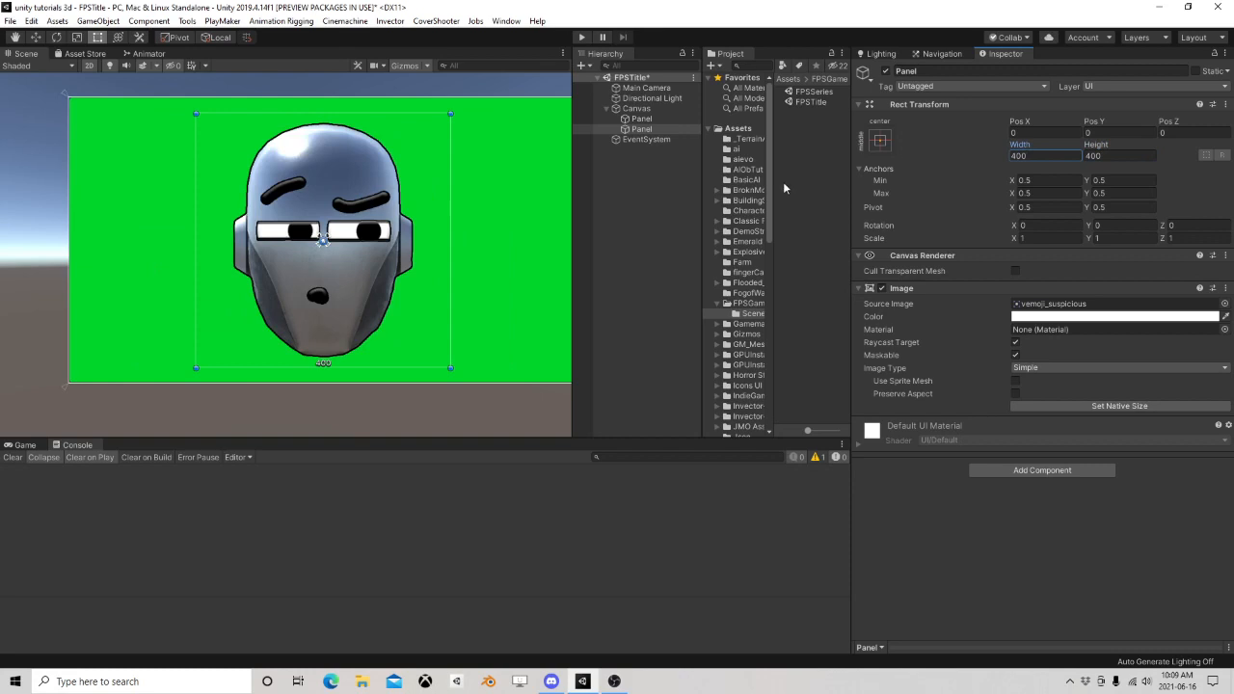
pyautogui.click(37, 39)
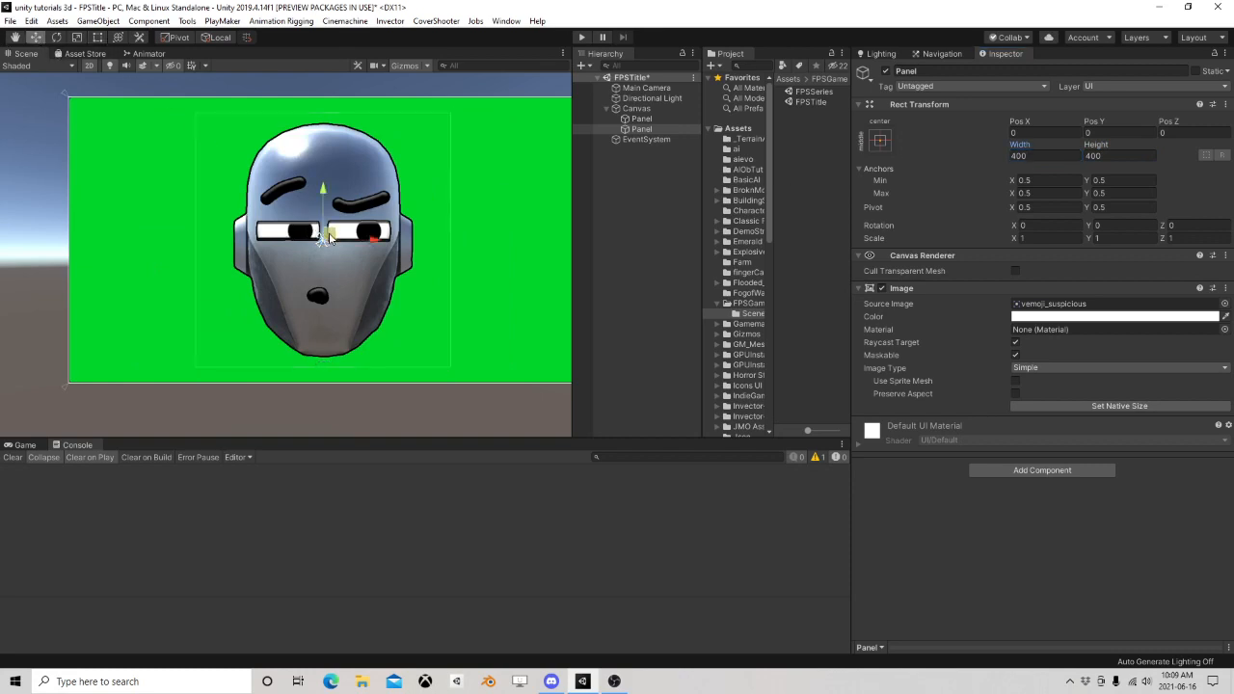
pyautogui.moveTo(330, 235)
pyautogui.mouseDown()
pyautogui.moveTo(326, 214)
pyautogui.moveTo(331, 237)
pyautogui.mouseUp()
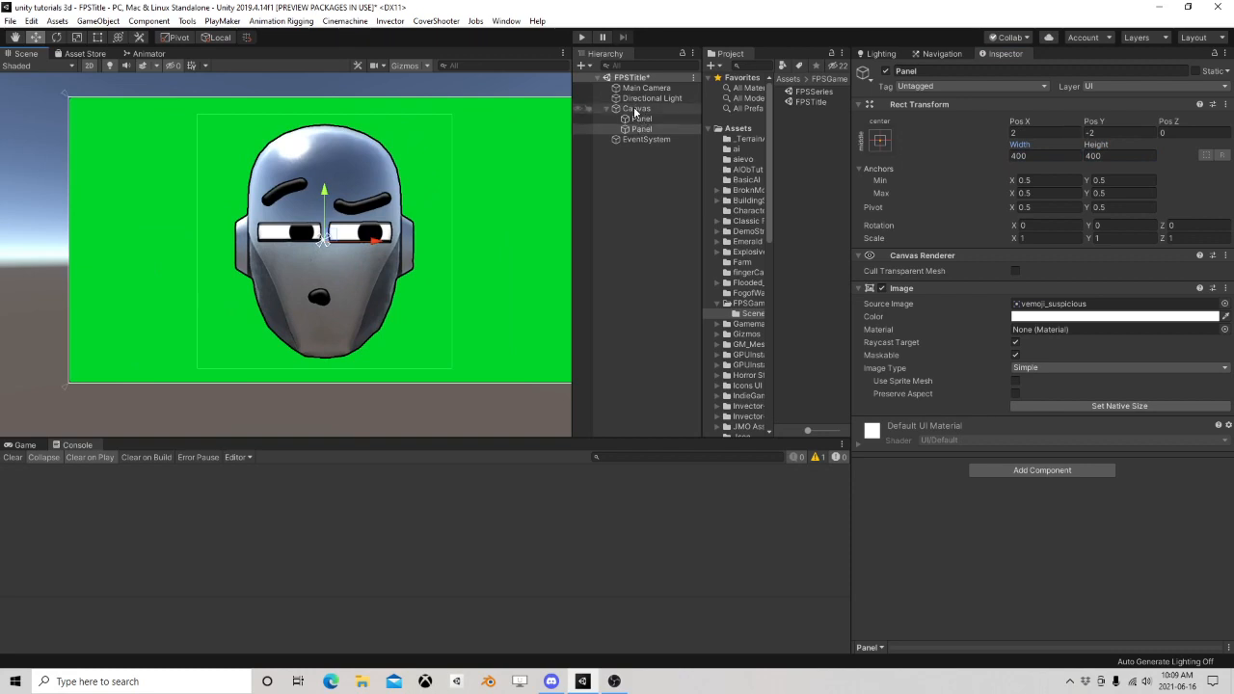
# Nest the face Panel under the green Panel and rename the green Panel to BackGroundStuff
pyautogui.moveTo(643, 128); pyautogui.dragTo(644, 123)
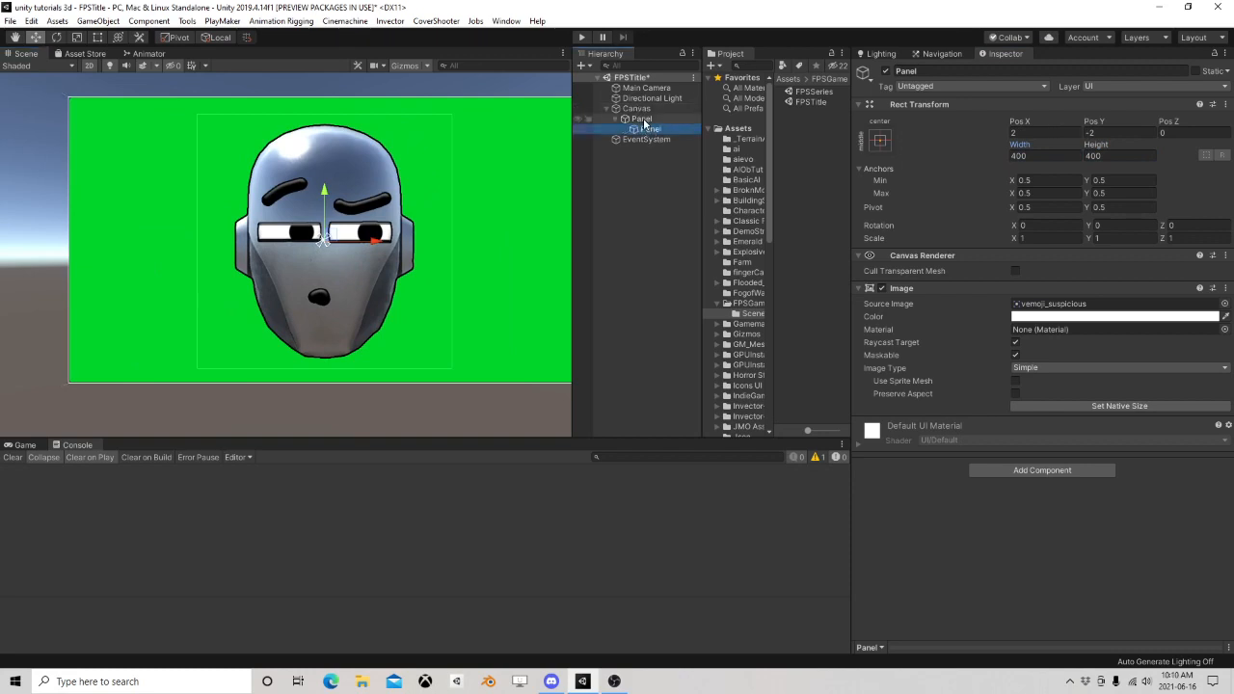
pyautogui.click(620, 120)
pyautogui.click(648, 119)
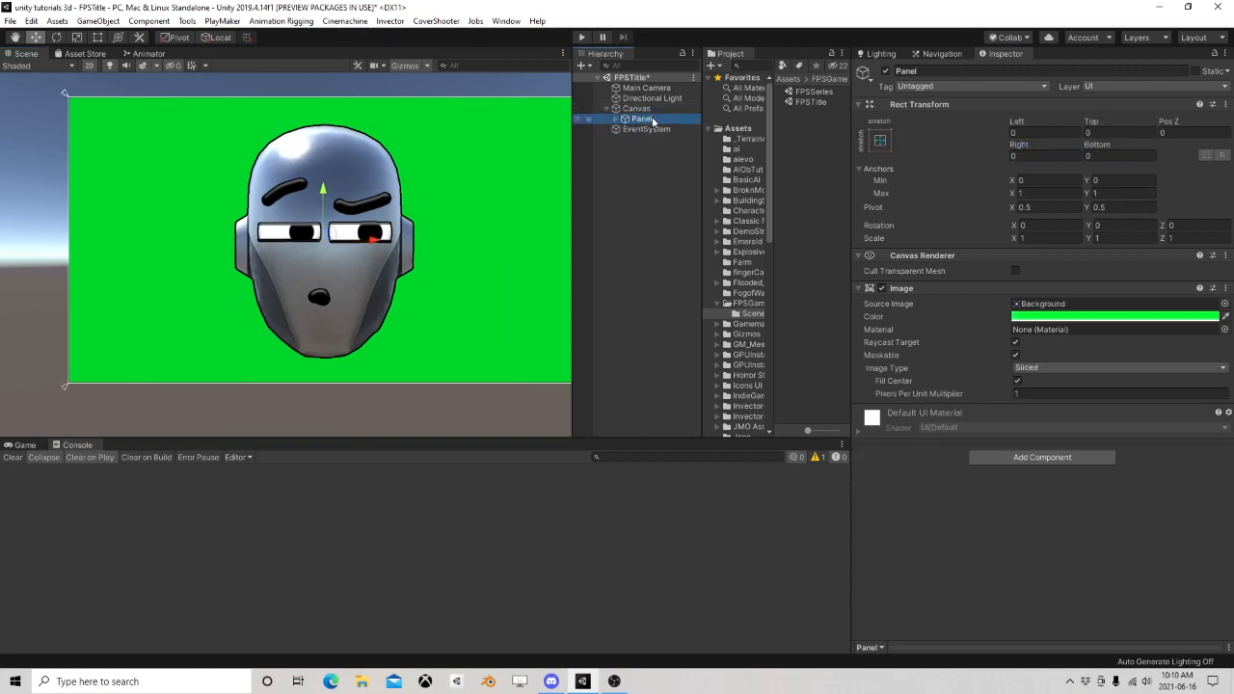
pyautogui.click(653, 120)
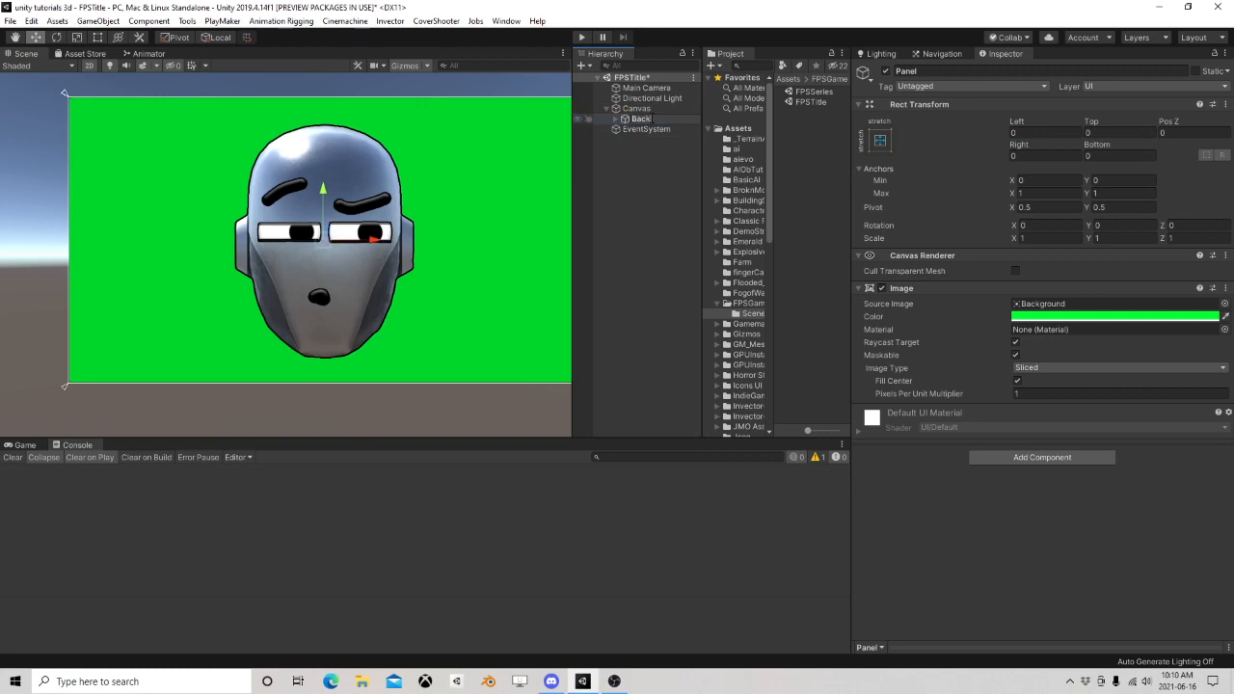
pyautogui.write('BackGroundStuff')
pyautogui.press('Return')
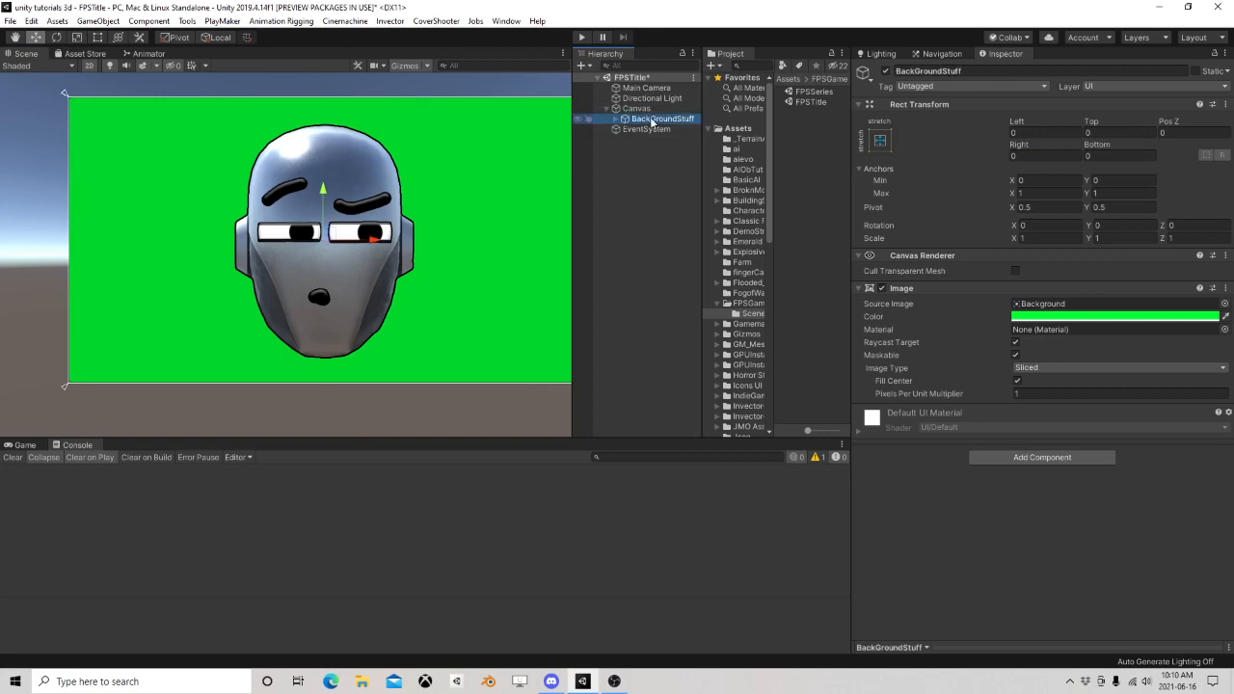
# Add a UI Text as a child of the Canvas and move it up above the face to Pos Y 185
pyautogui.rightClick(637, 108)
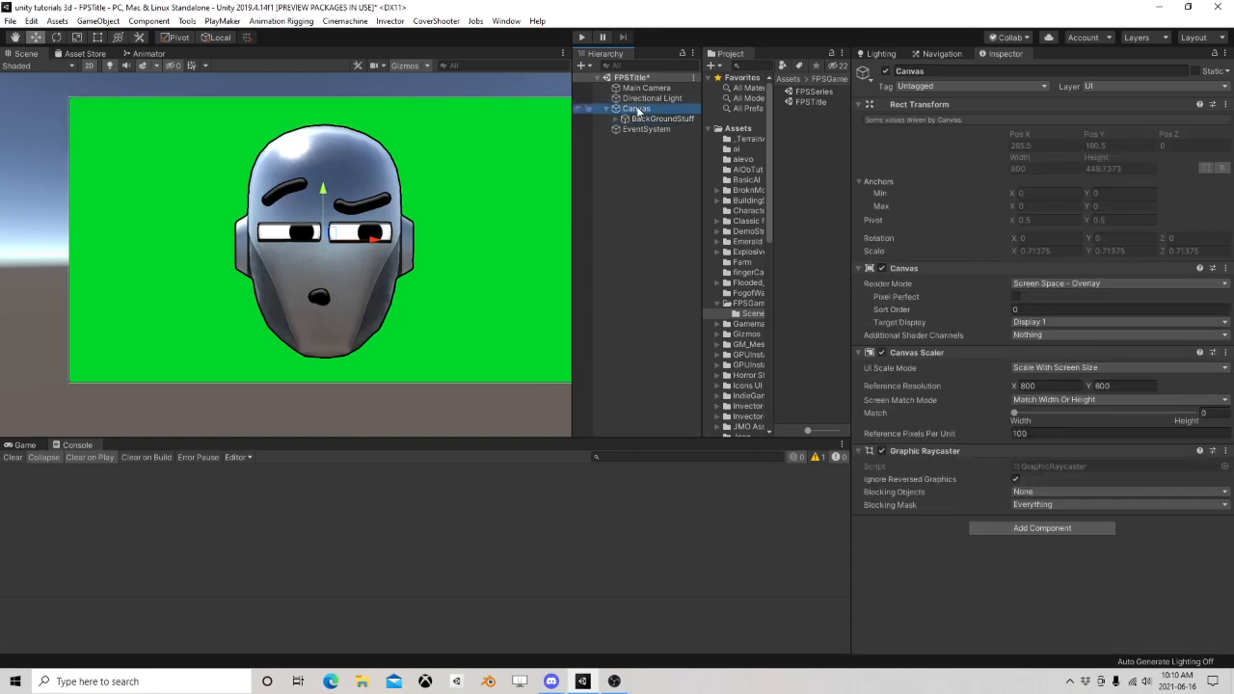
pyautogui.moveTo(719, 341)
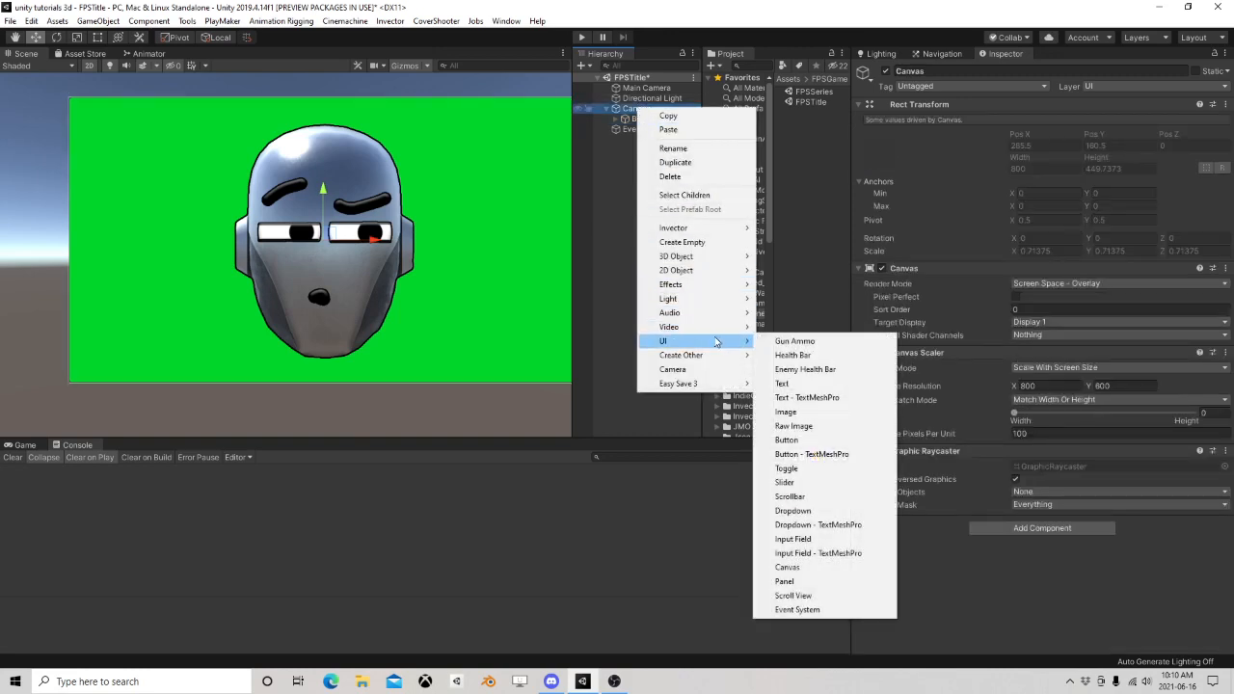
pyautogui.click(813, 385)
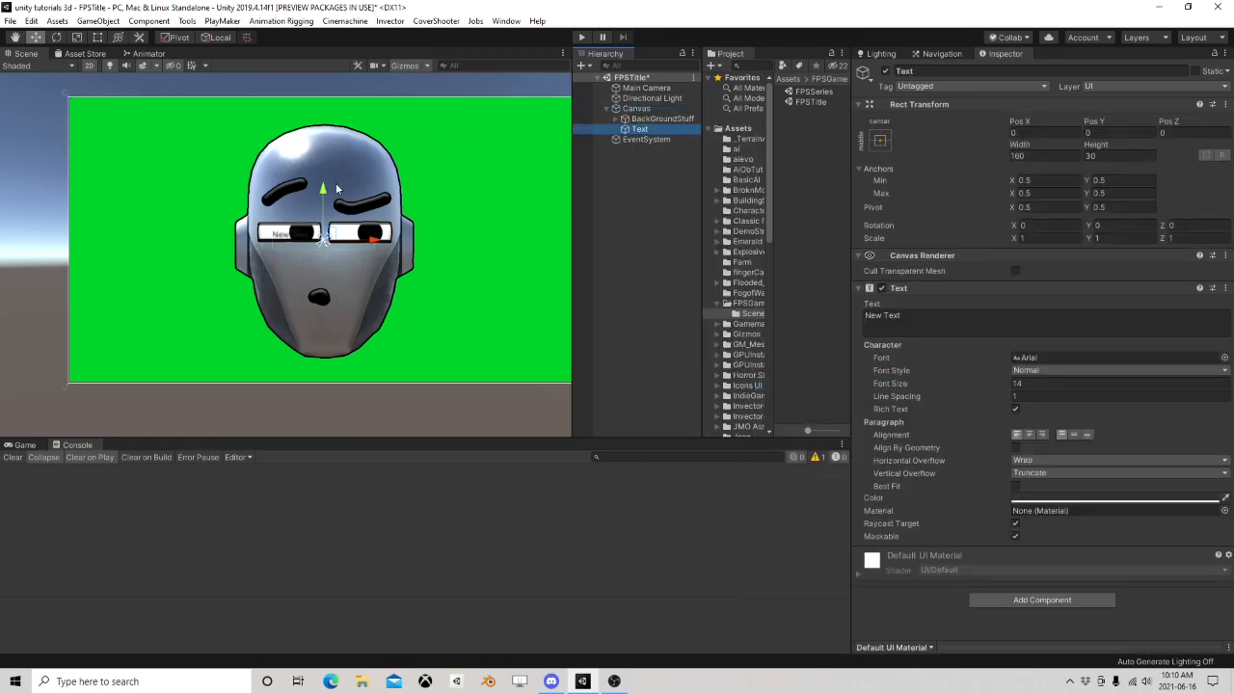
pyautogui.moveTo(323, 95); pyautogui.dragTo(324, 79)
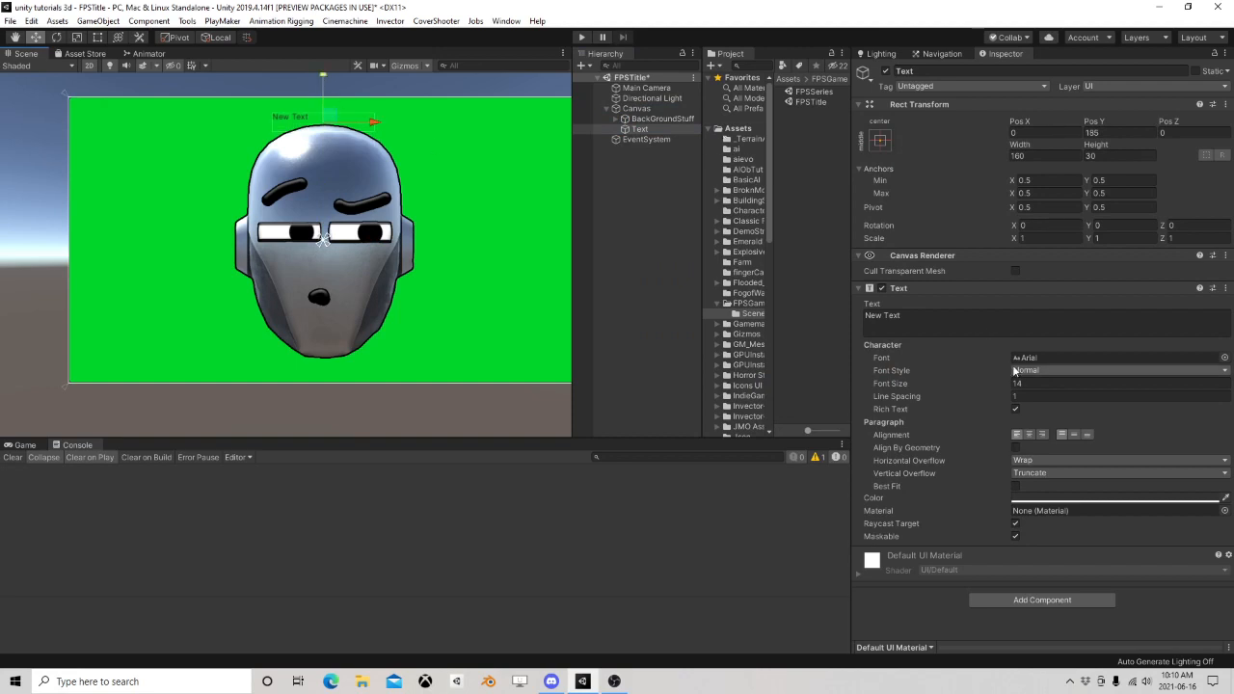
# Change the new Text's content to "Some GameTitle", leaving Best Fit off
pyautogui.click(922, 325)
pyautogui.write('Some')
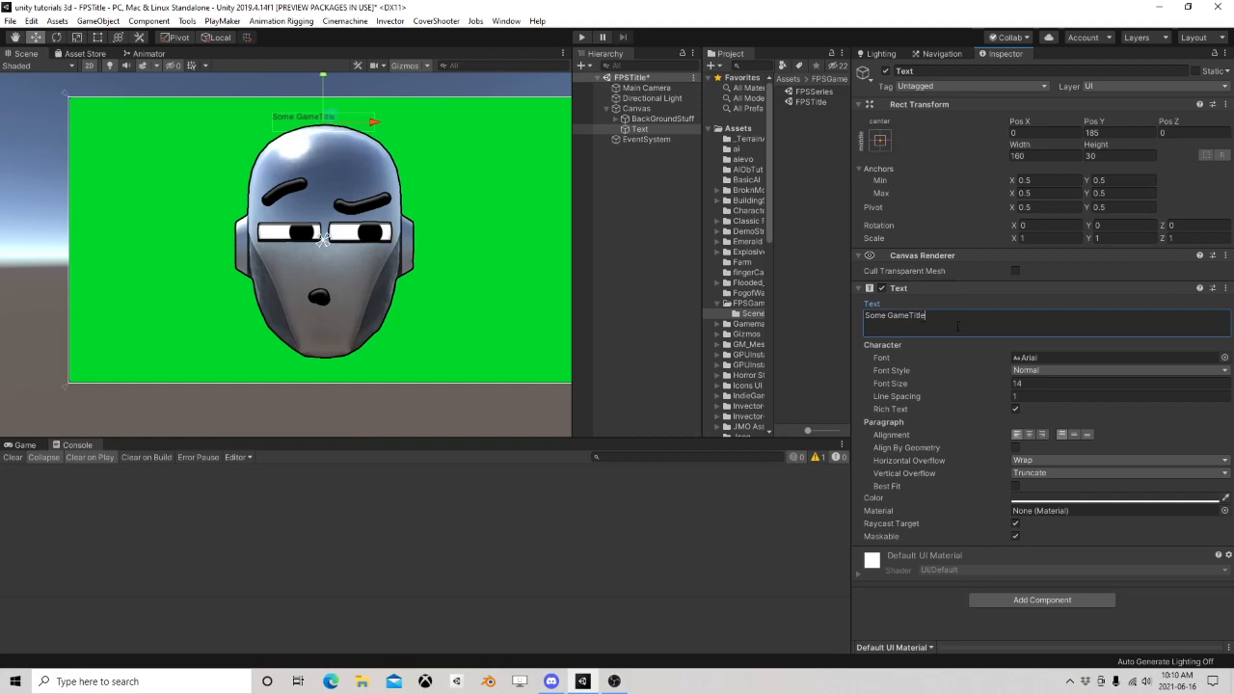
pyautogui.click(1016, 486)
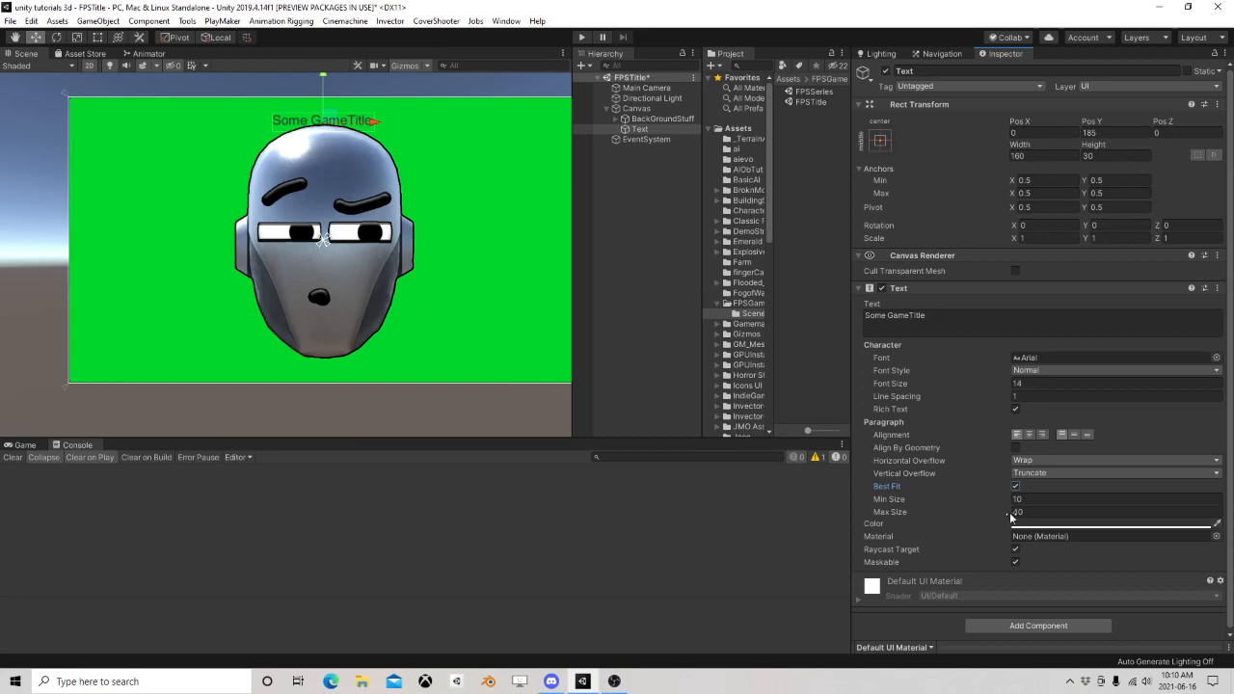
pyautogui.click(1015, 487)
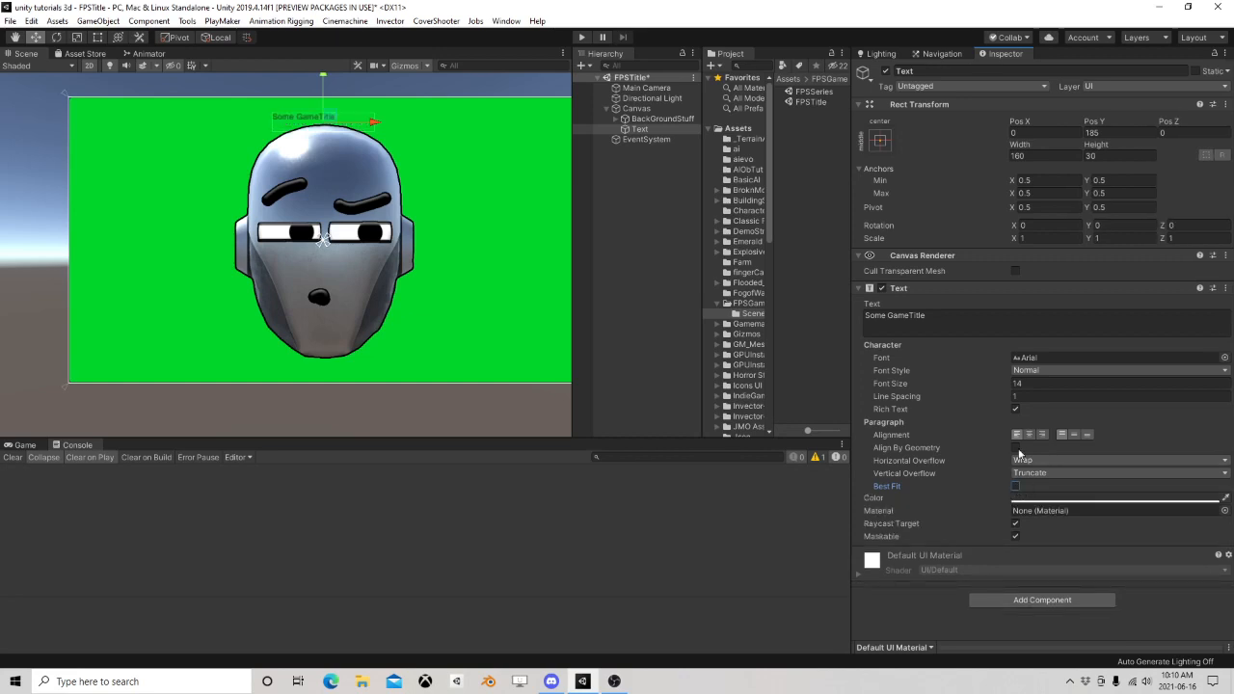
# Color the title text pure red (FF0000) and center its alignment horizontally and vertically
pyautogui.click(1019, 498)
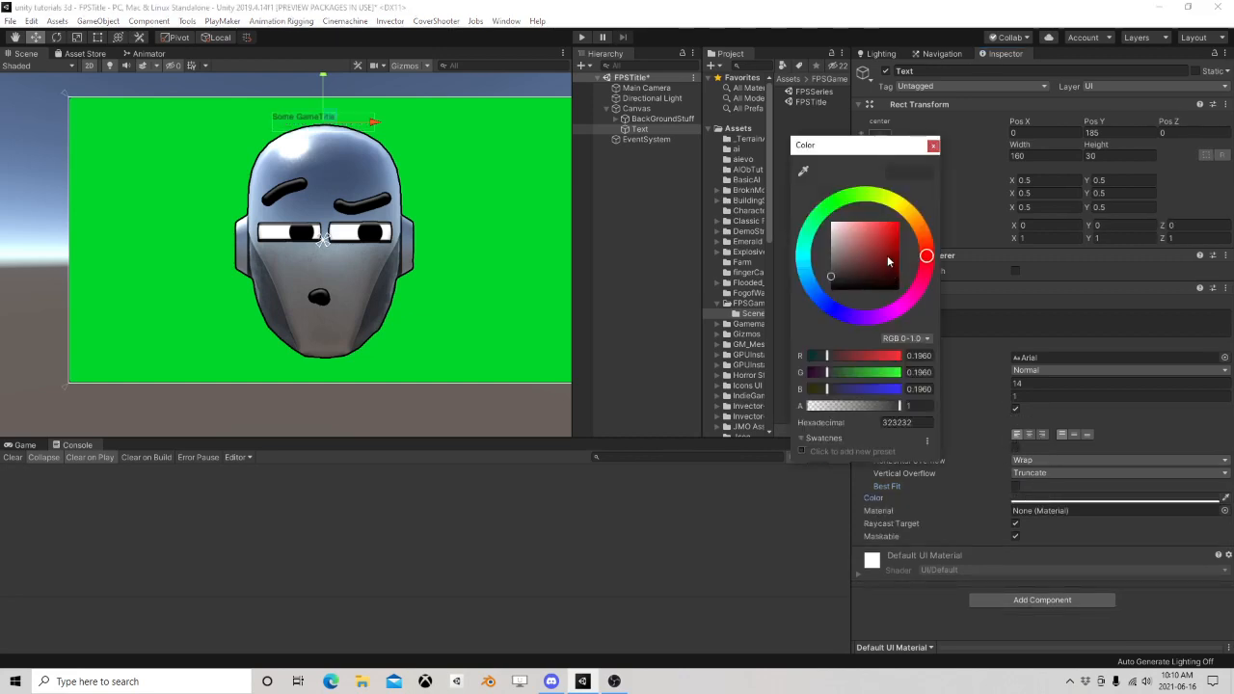
pyautogui.click(802, 450)
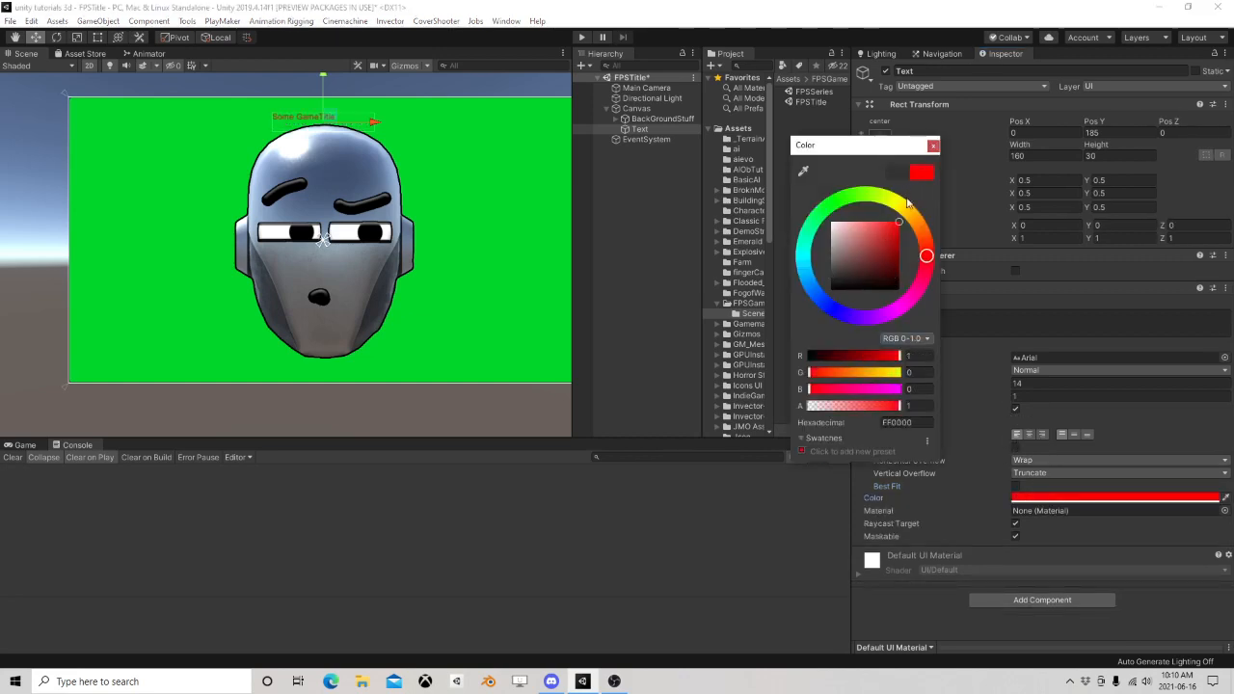
pyautogui.click(934, 146)
pyautogui.click(1030, 434)
pyautogui.click(1073, 435)
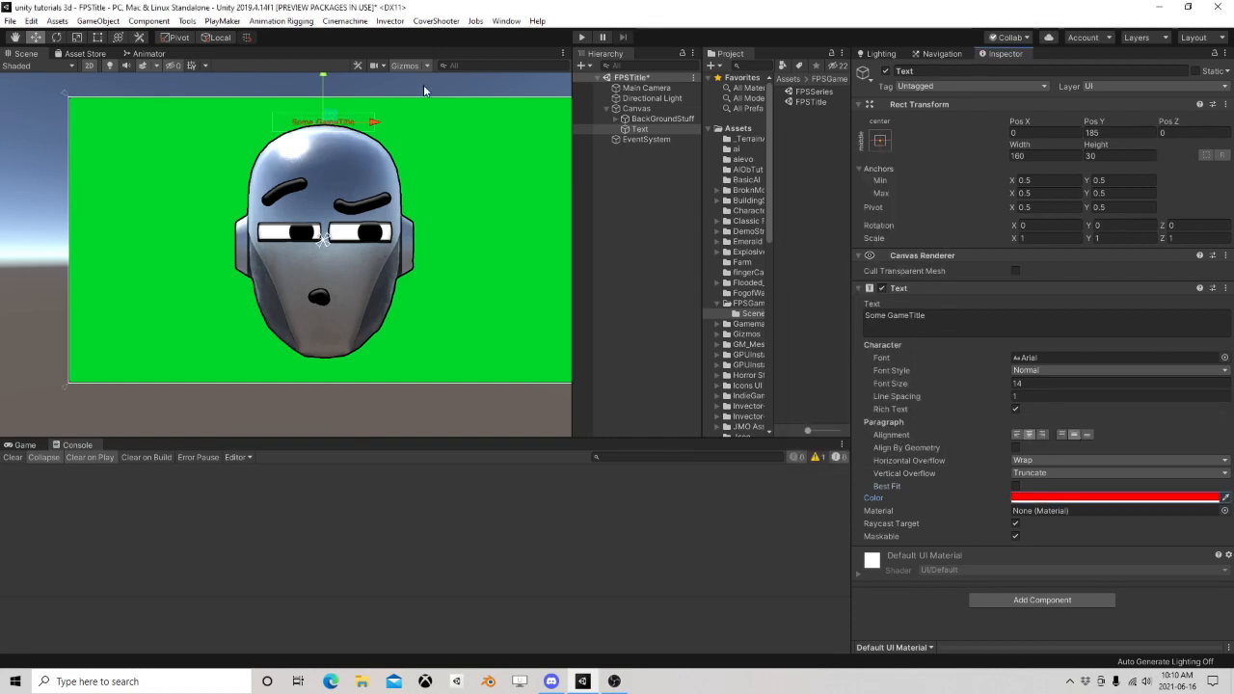
# Raise the title text to Pos Y 198 and set its X and Y scale to 0.5
pyautogui.moveTo(325, 92); pyautogui.dragTo(323, 74)
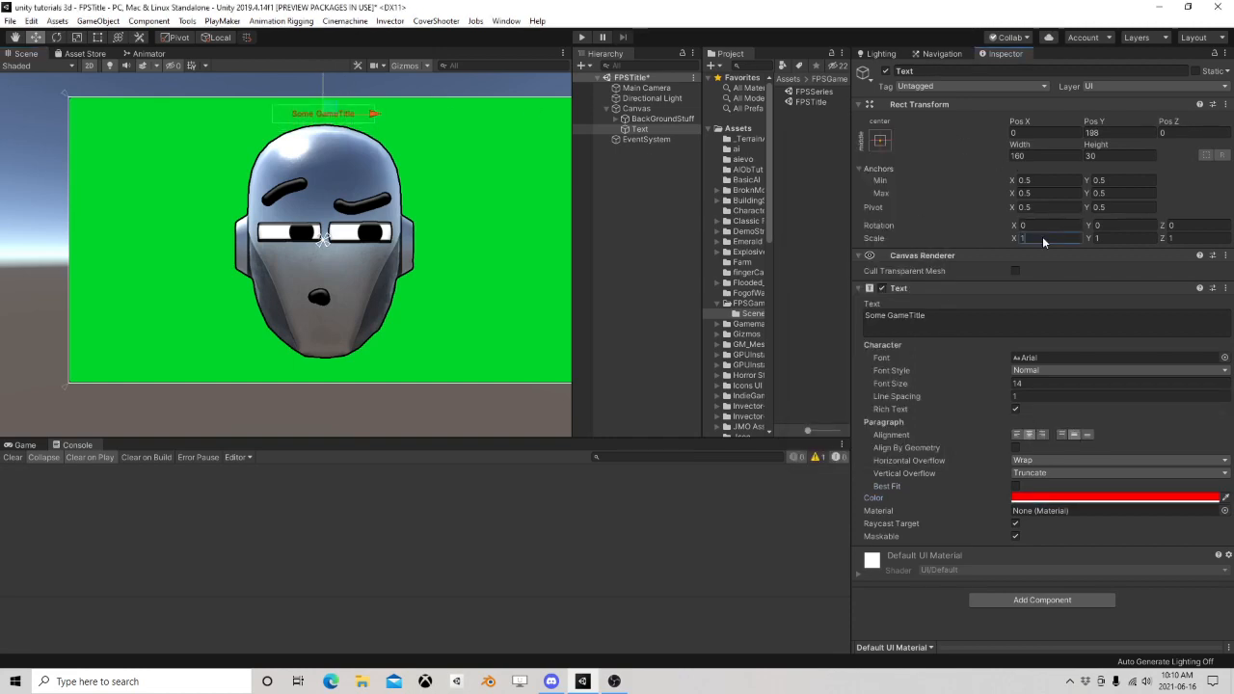
pyautogui.write('0.5')
pyautogui.press('Tab')
pyautogui.write('0.5')
# Set the title's font size to 44 and enlarge its text box to about 569 by 115
pyautogui.click(1022, 384)
pyautogui.write('40')
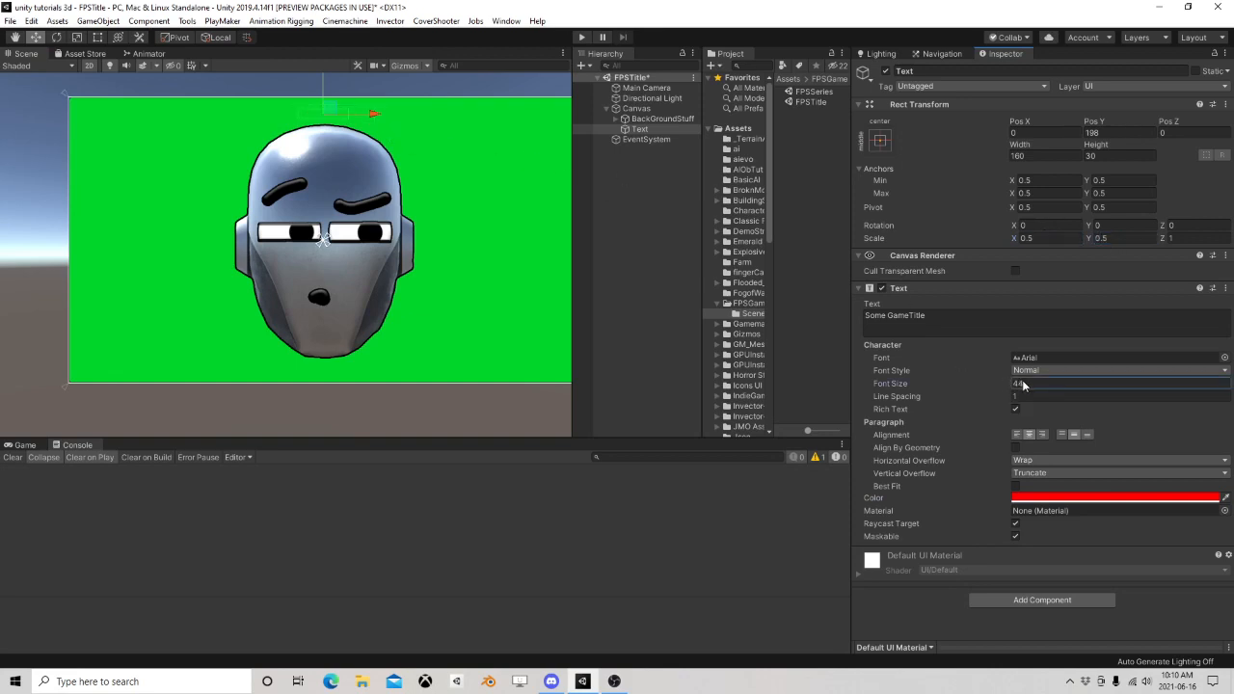
pyautogui.press('Return')
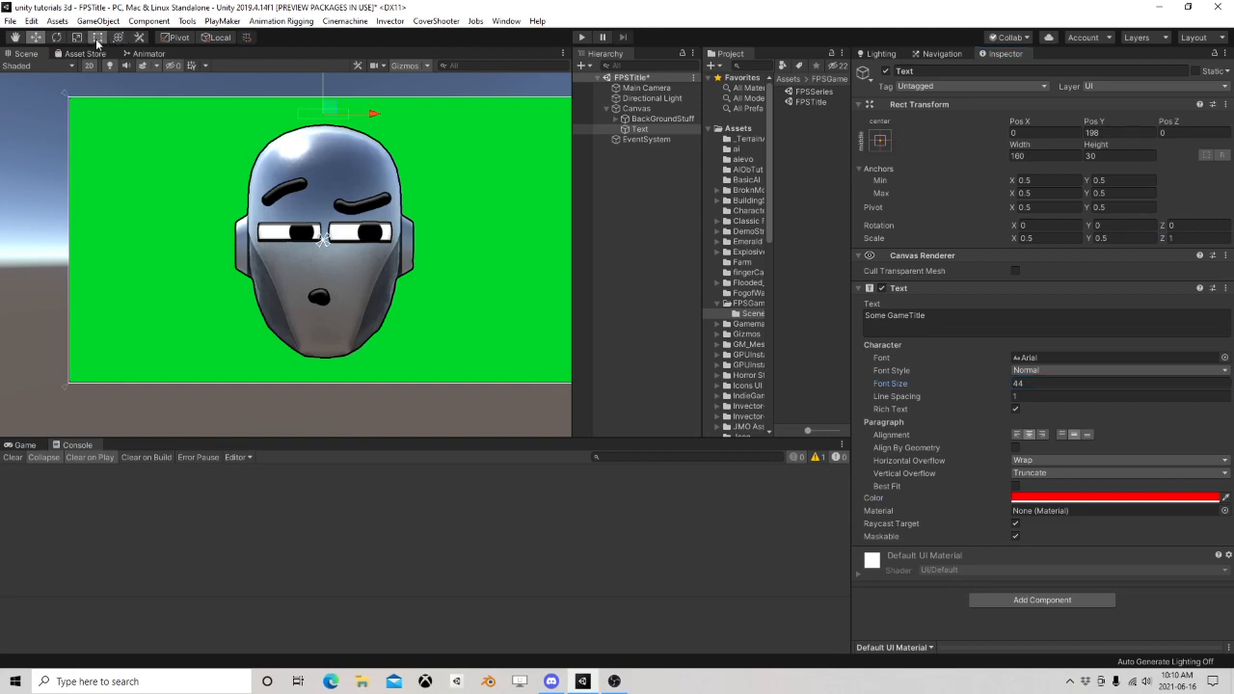
pyautogui.click(98, 38)
pyautogui.moveTo(289, 107); pyautogui.dragTo(248, 99)
pyautogui.moveTo(349, 121); pyautogui.dragTo(409, 130)
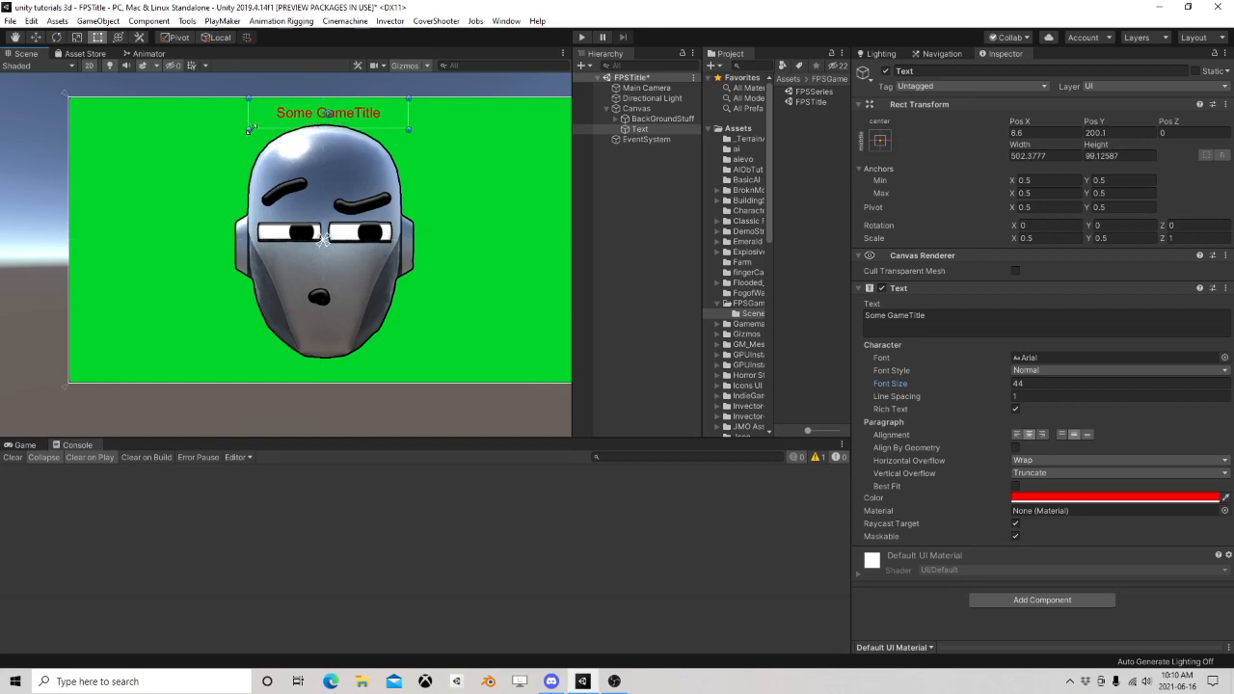
pyautogui.moveTo(251, 129); pyautogui.dragTo(227, 135)
# Set the title text's Pos X to 0 and rename the Text object to Title
pyautogui.click(1032, 132)
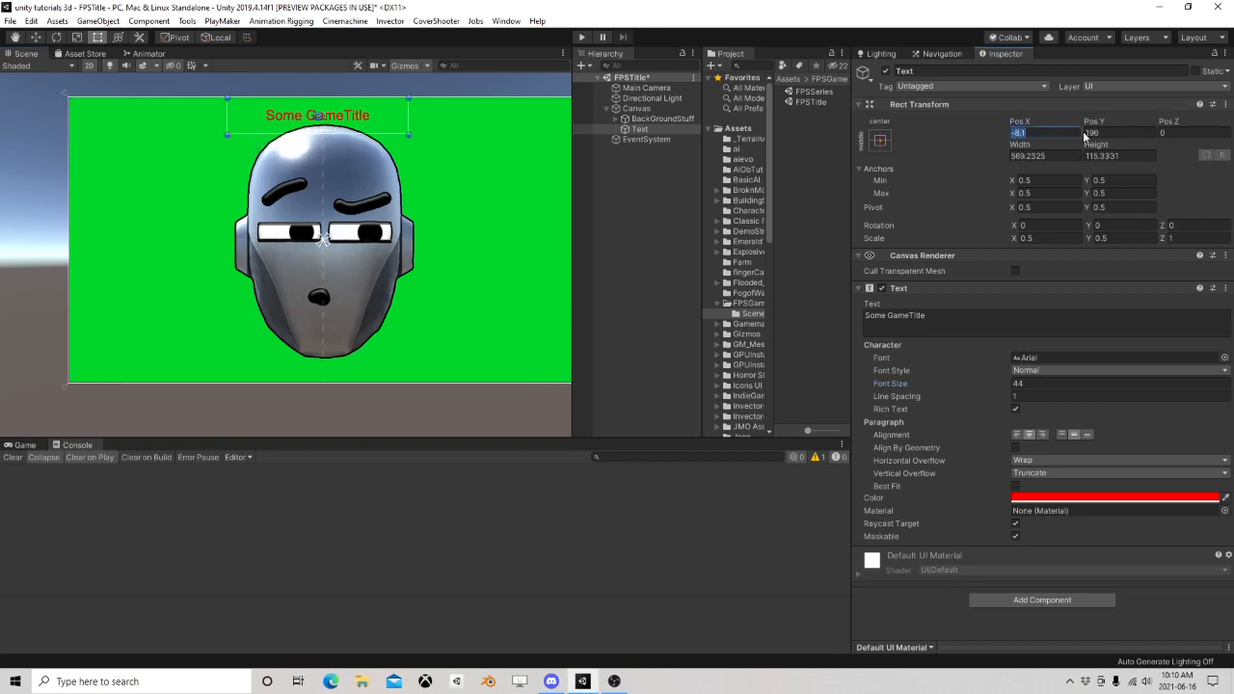
pyautogui.write('0')
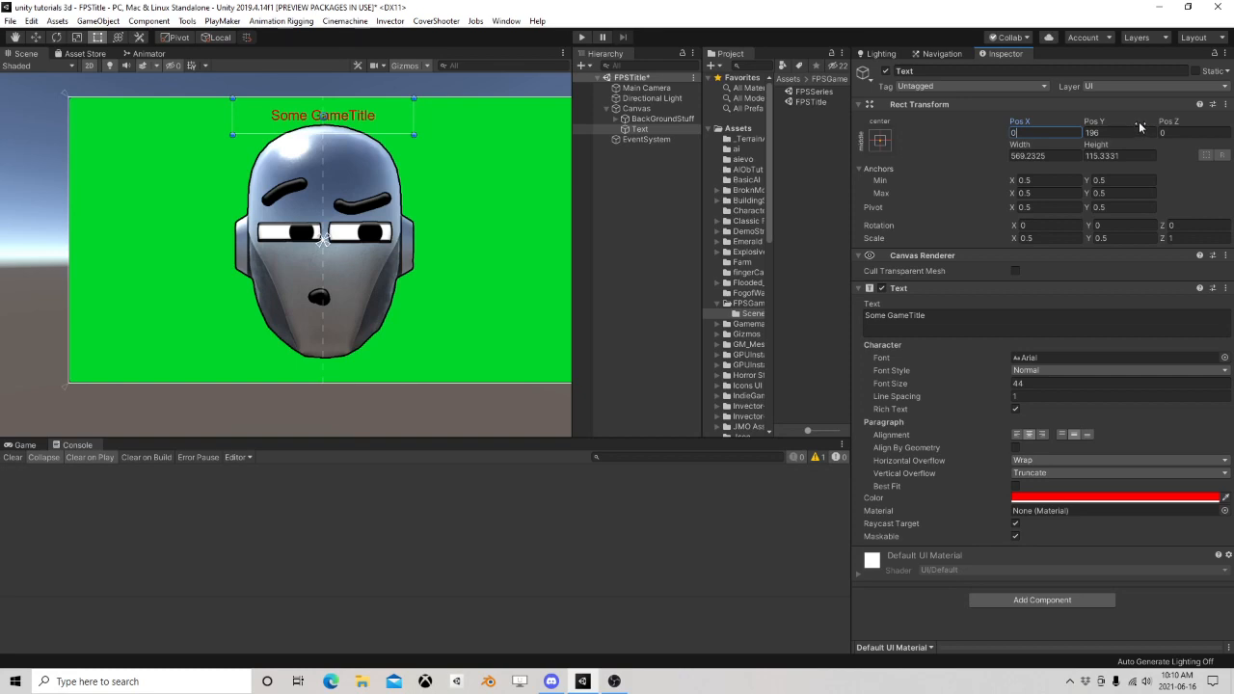
pyautogui.click(640, 130)
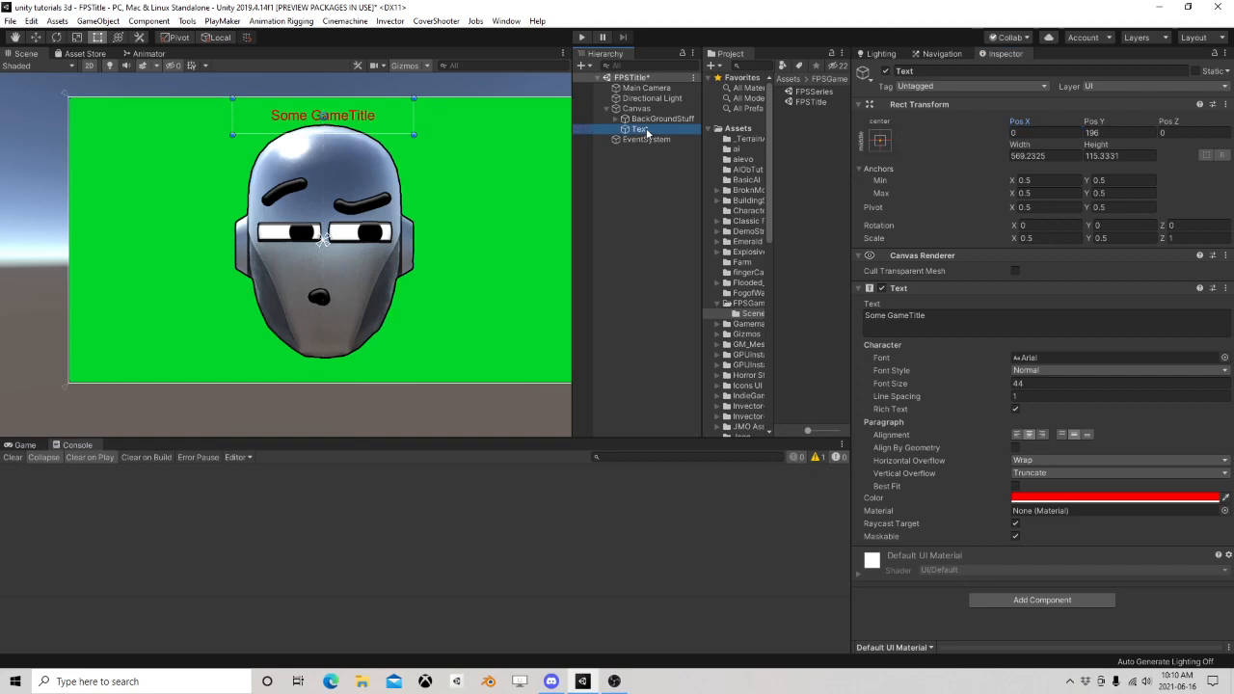
pyautogui.press('F2')
pyautogui.write('Titl')
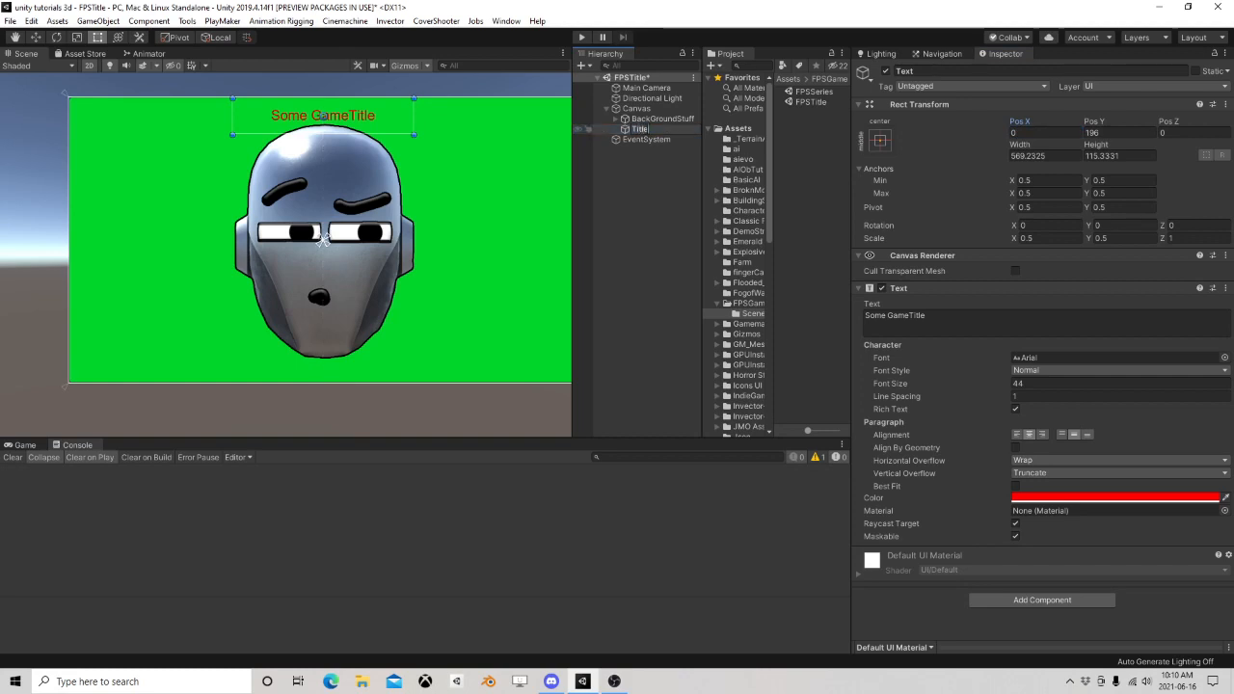
pyautogui.press('Return')
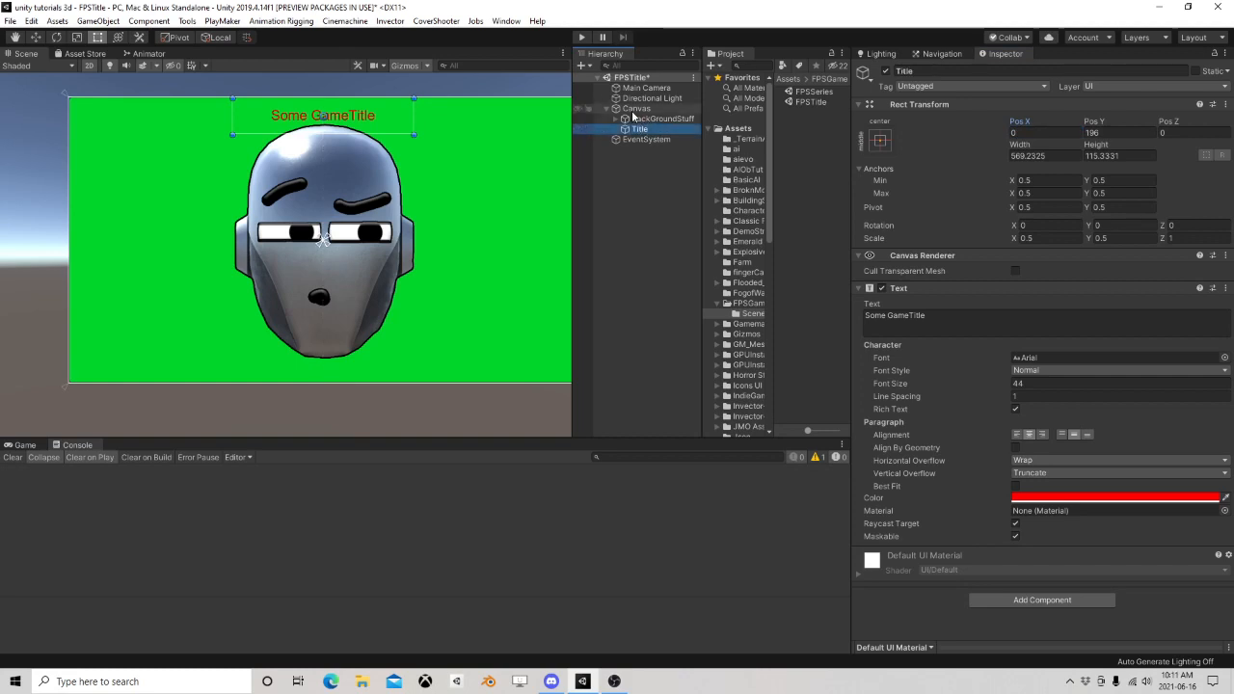
# Add a UI Button to the Canvas and move it beside the face at Pos X 268, Pos Y -45
pyautogui.rightClick(635, 109)
pyautogui.moveTo(714, 348)
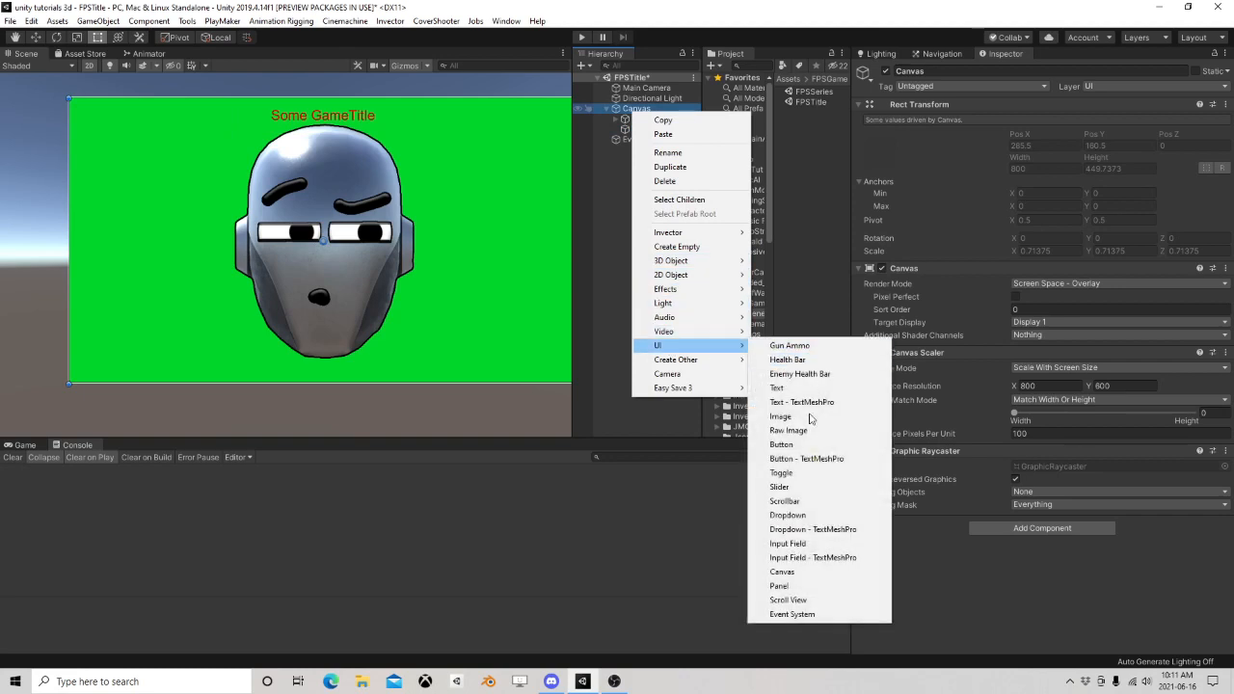
pyautogui.click(812, 445)
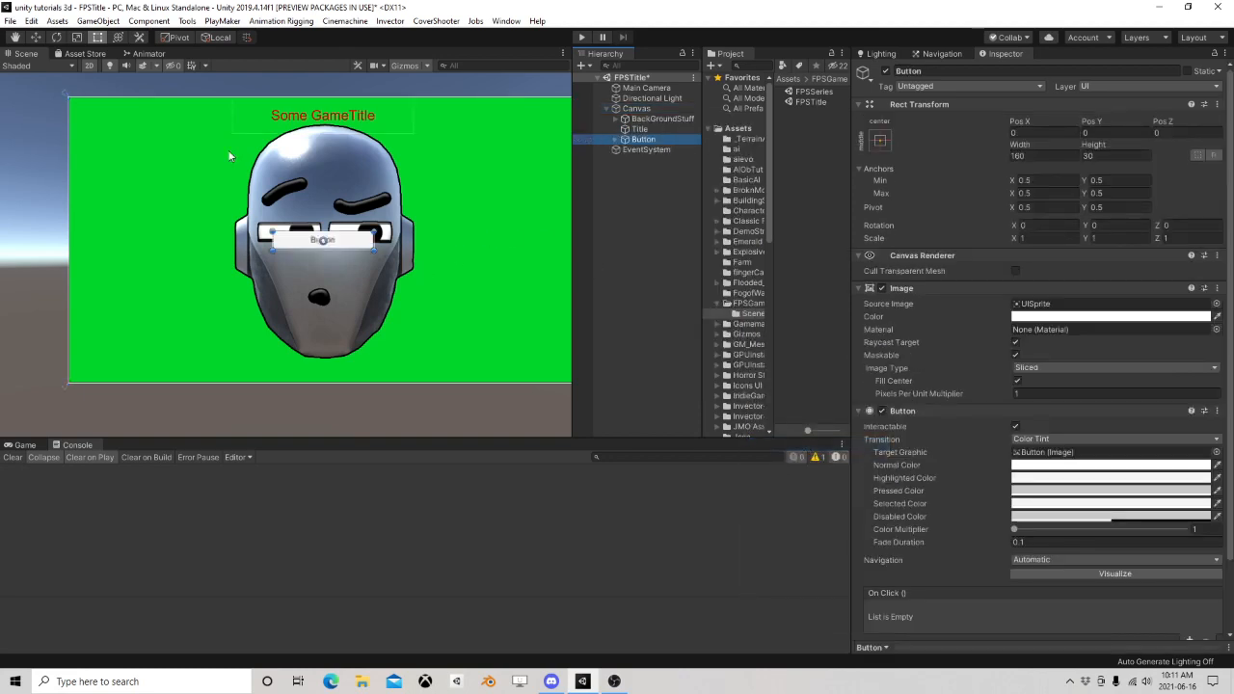
pyautogui.click(34, 37)
pyautogui.moveTo(323, 239); pyautogui.dragTo(492, 268)
# Duplicate the button twice and stack the copies below it, with the lowest one at Pos Y -123
pyautogui.hotkey('ctrl', 'd')
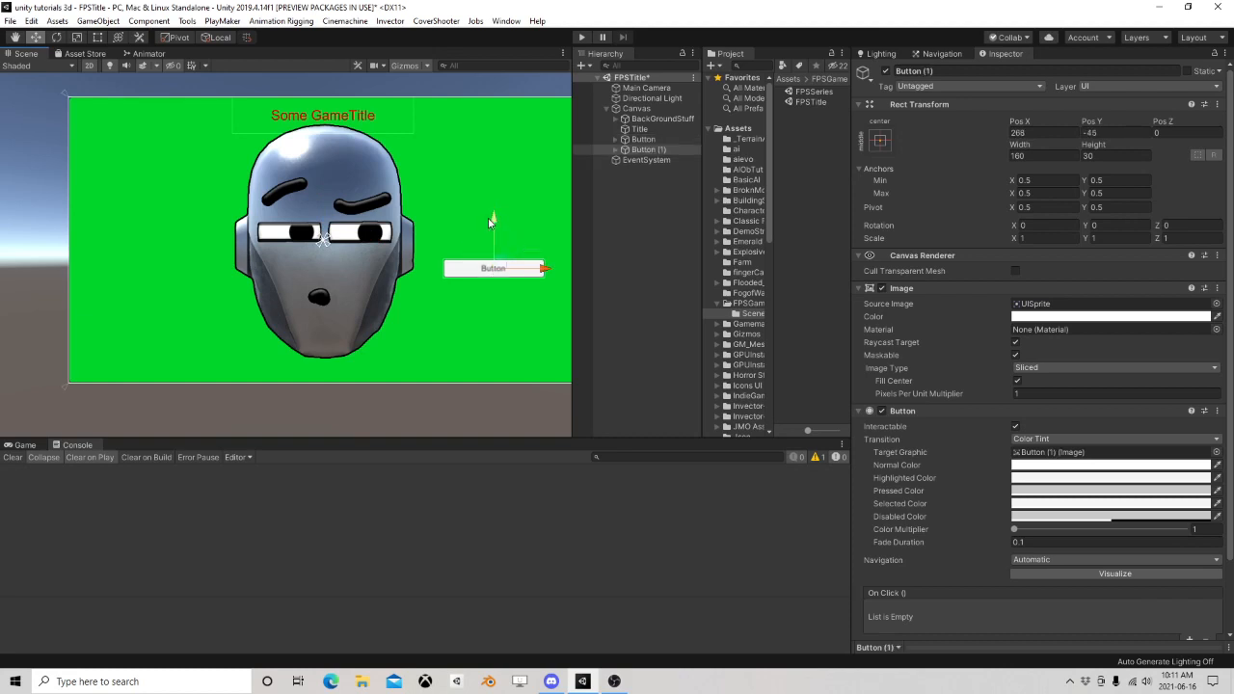
pyautogui.moveTo(488, 218); pyautogui.dragTo(495, 272)
pyautogui.hotkey('ctrl', 'd')
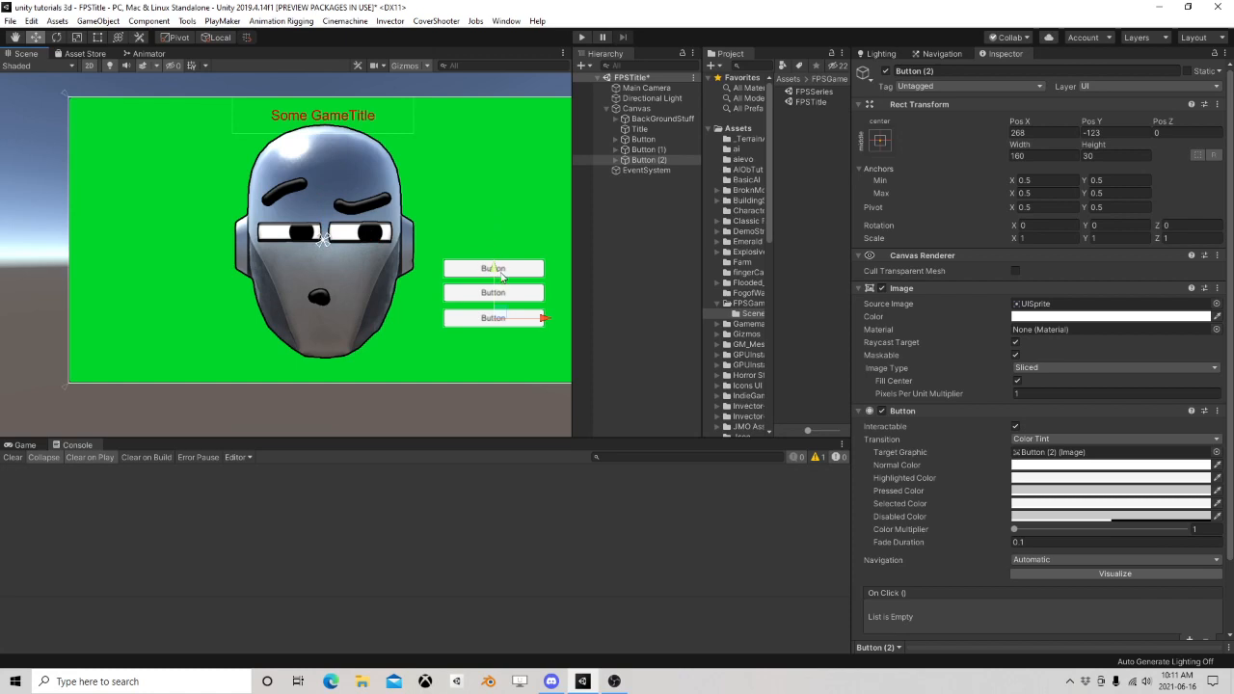
# Rename the three Canvas buttons, from the highest to the lowest, as New, Load and Options
pyautogui.doubleClick(644, 140)
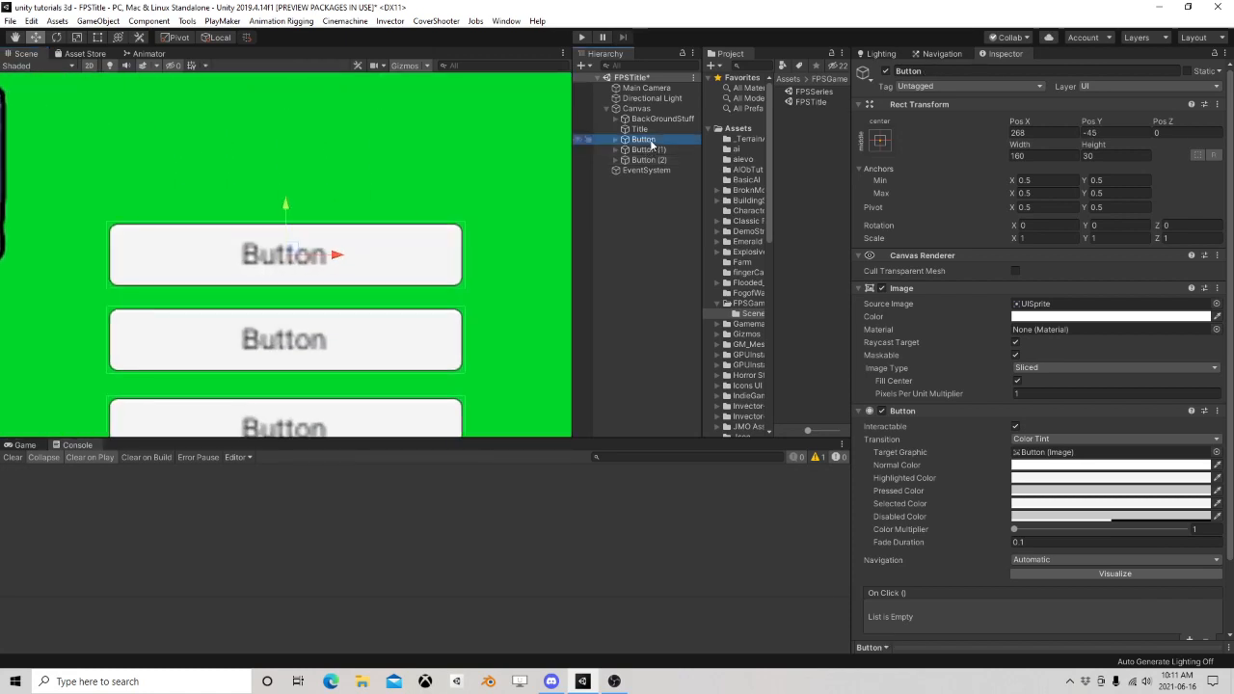
pyautogui.press('F2')
pyautogui.write('New')
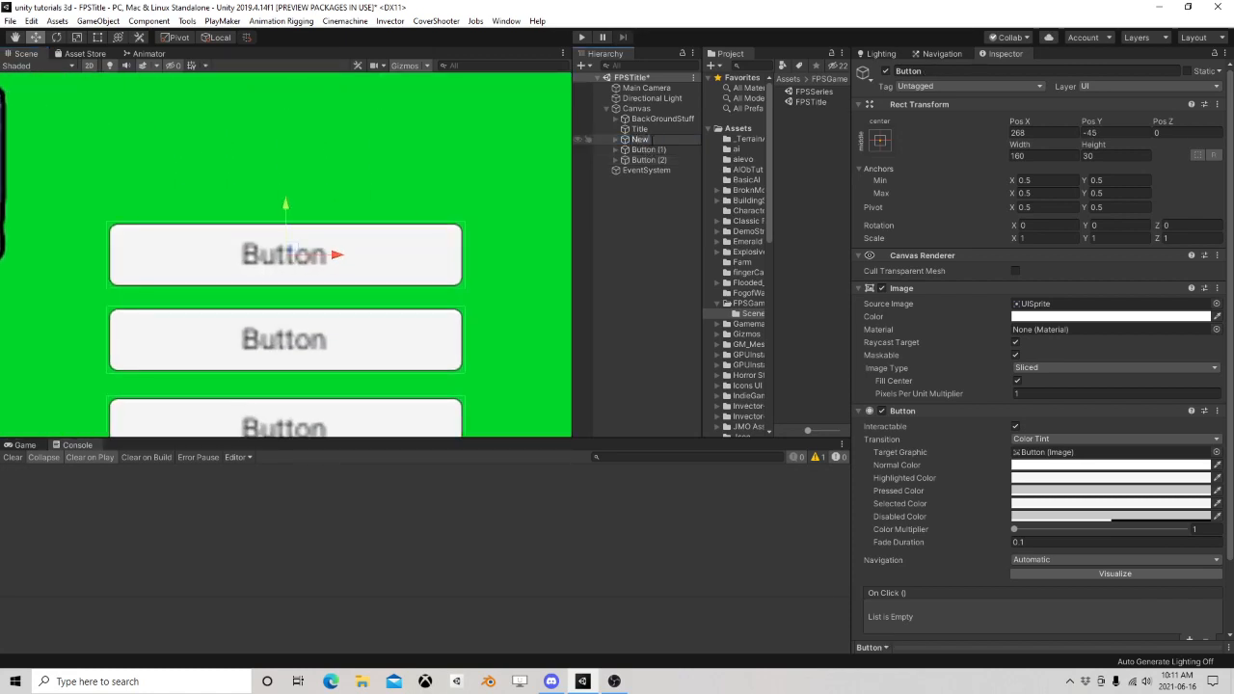
pyautogui.press('Return')
pyautogui.click(655, 151)
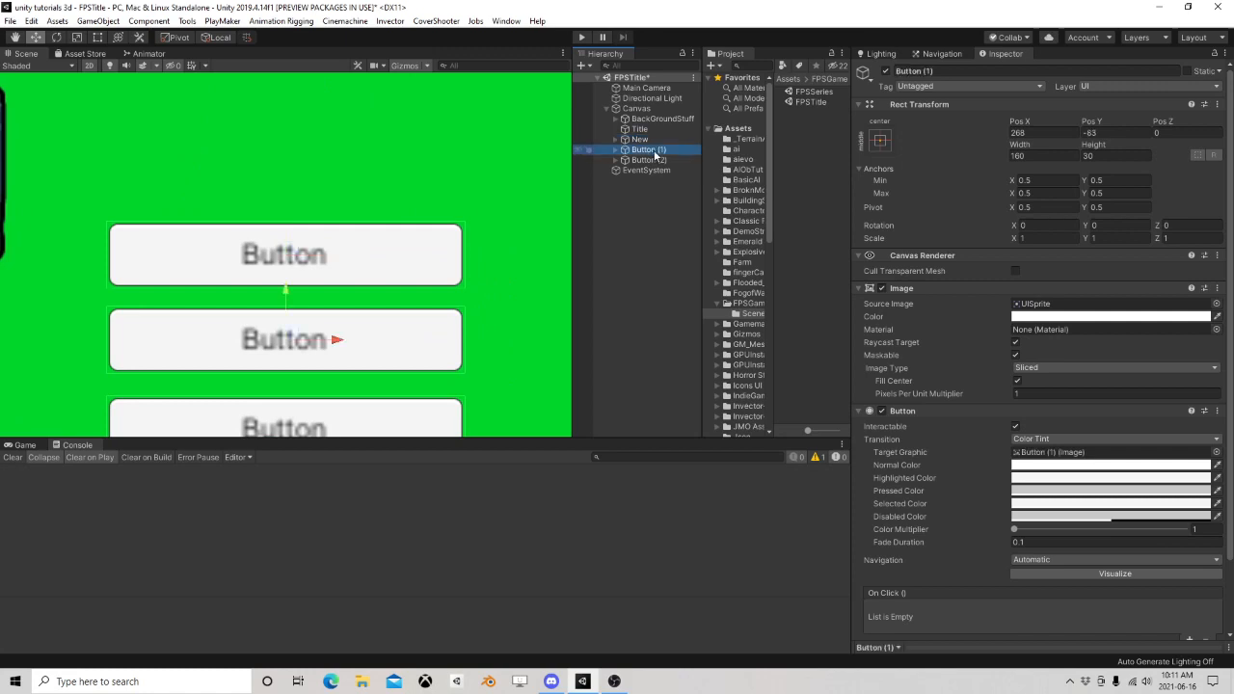
pyautogui.press('F2')
pyautogui.write('Load')
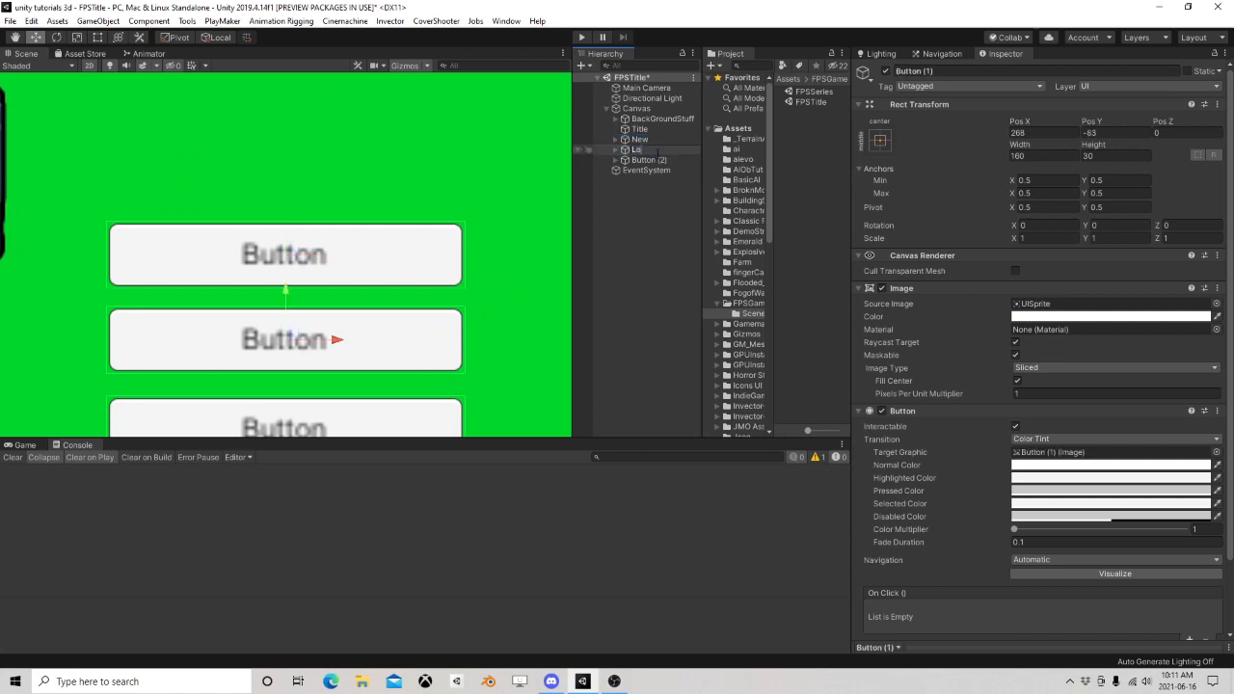
pyautogui.press('Return')
pyautogui.click(651, 161)
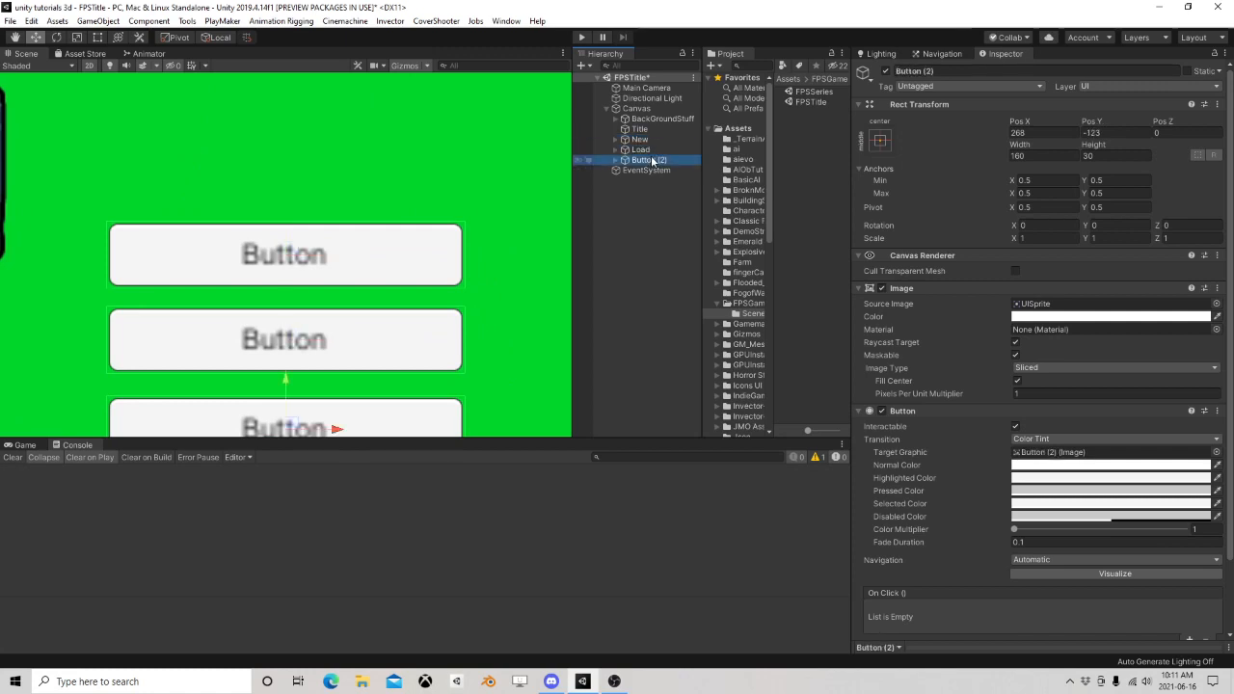
pyautogui.press('F2')
pyautogui.write('Opt')
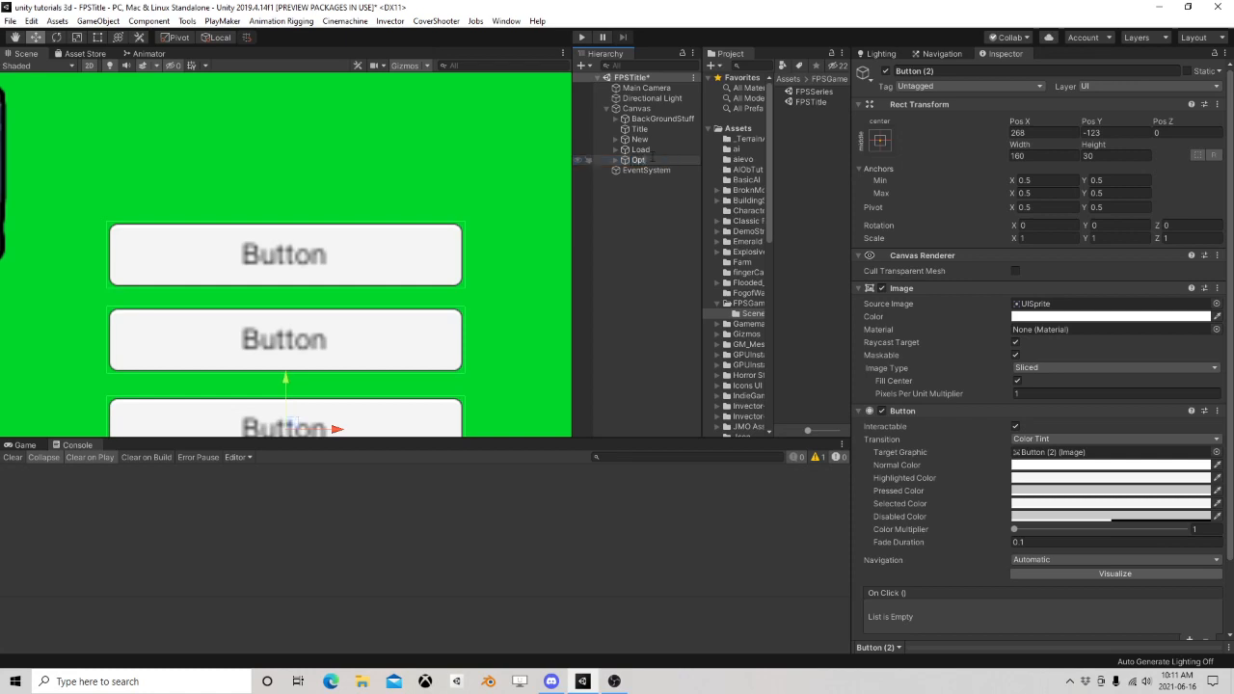
pyautogui.write('ions')
pyautogui.press('Return')
# Change the label text of the New button to "New"
pyautogui.scroll(-10, 410, 209)
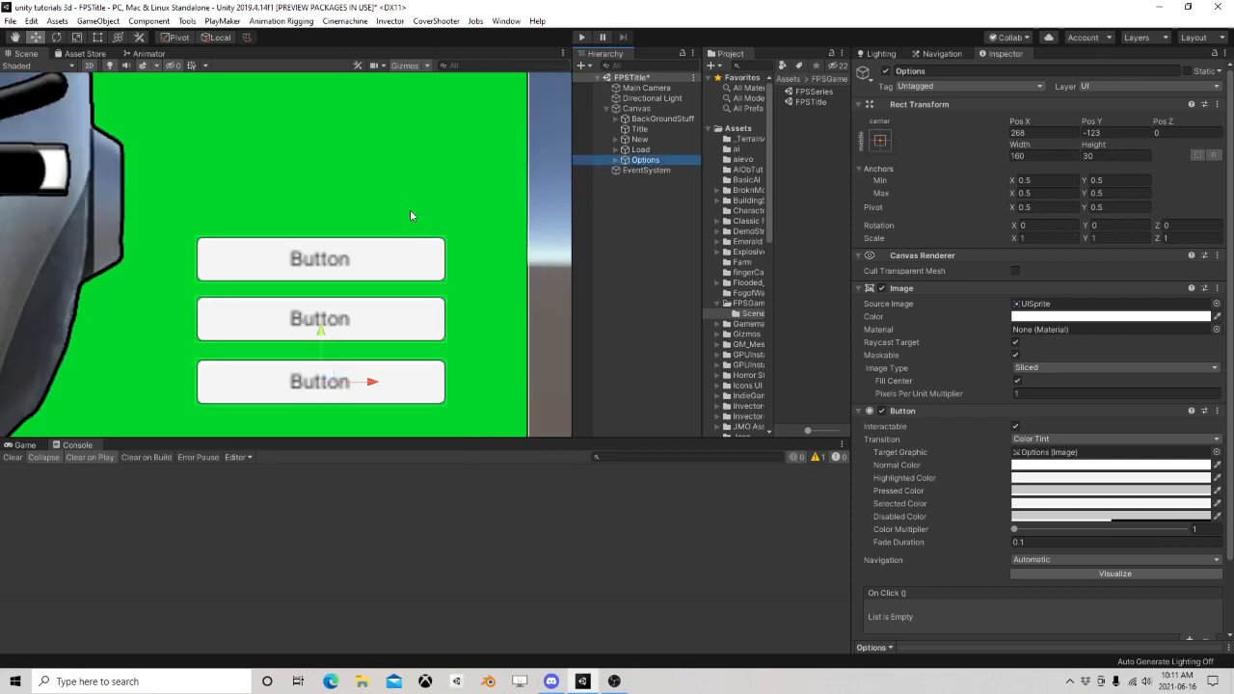
pyautogui.moveTo(418, 208); pyautogui.dragTo(422, 271, button='middle')
pyautogui.scroll(5, 423, 271)
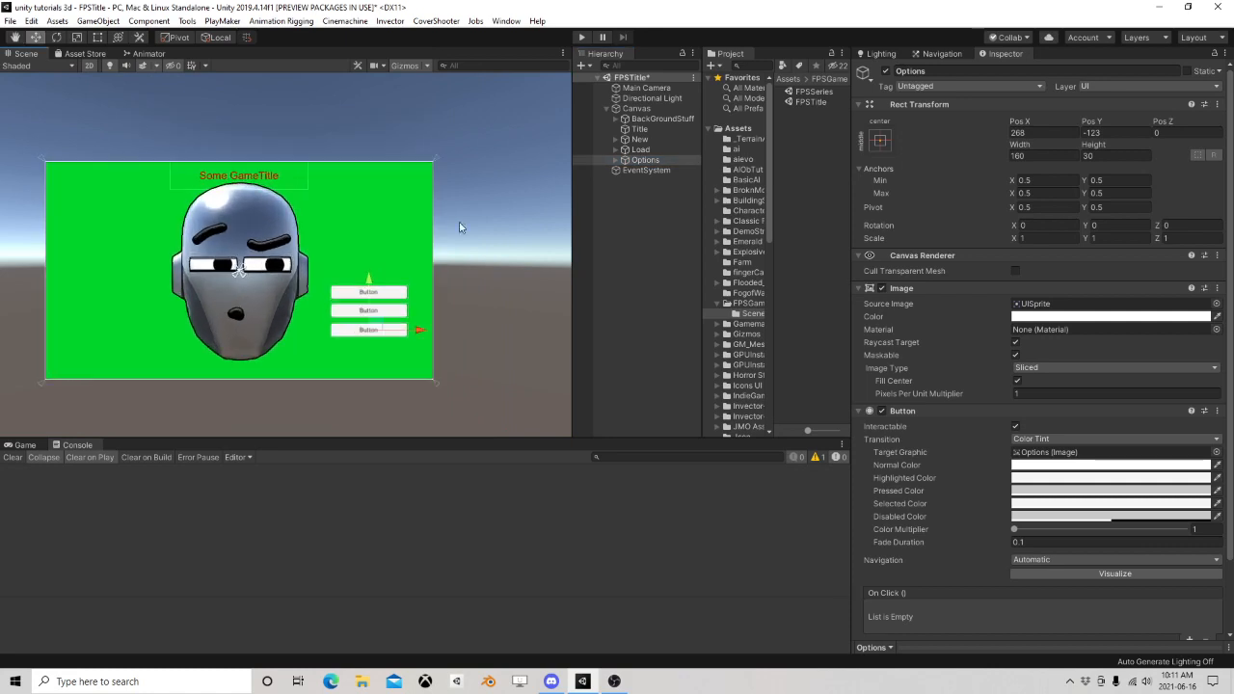
pyautogui.click(615, 140)
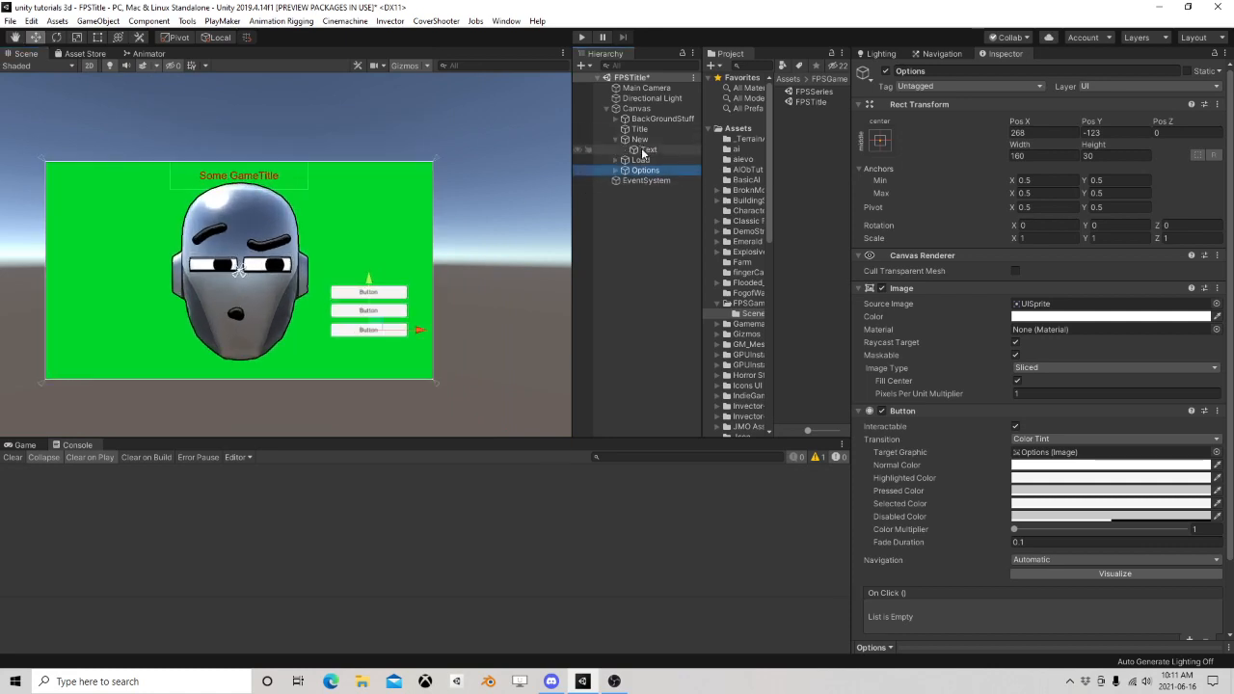
pyautogui.click(648, 150)
pyautogui.click(899, 317)
pyautogui.doubleClick(900, 317)
pyautogui.write('New')
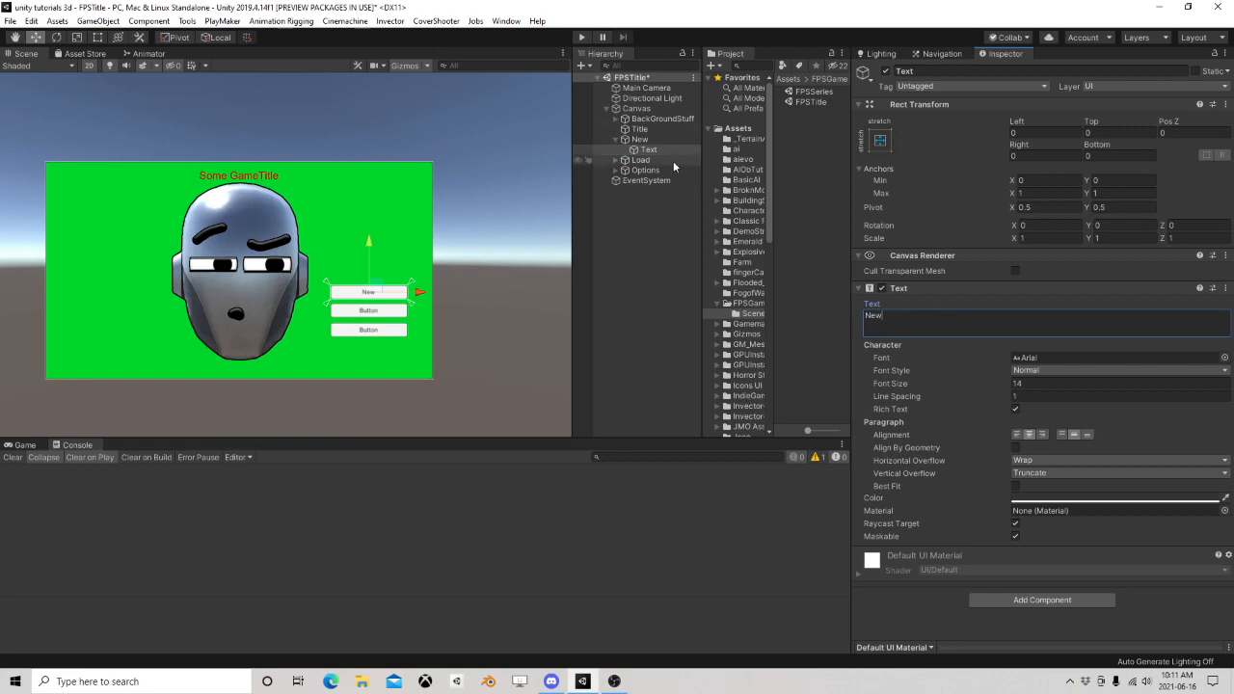
# Change the label text of the Load button to "Load"
pyautogui.click(674, 160)
pyautogui.click(615, 160)
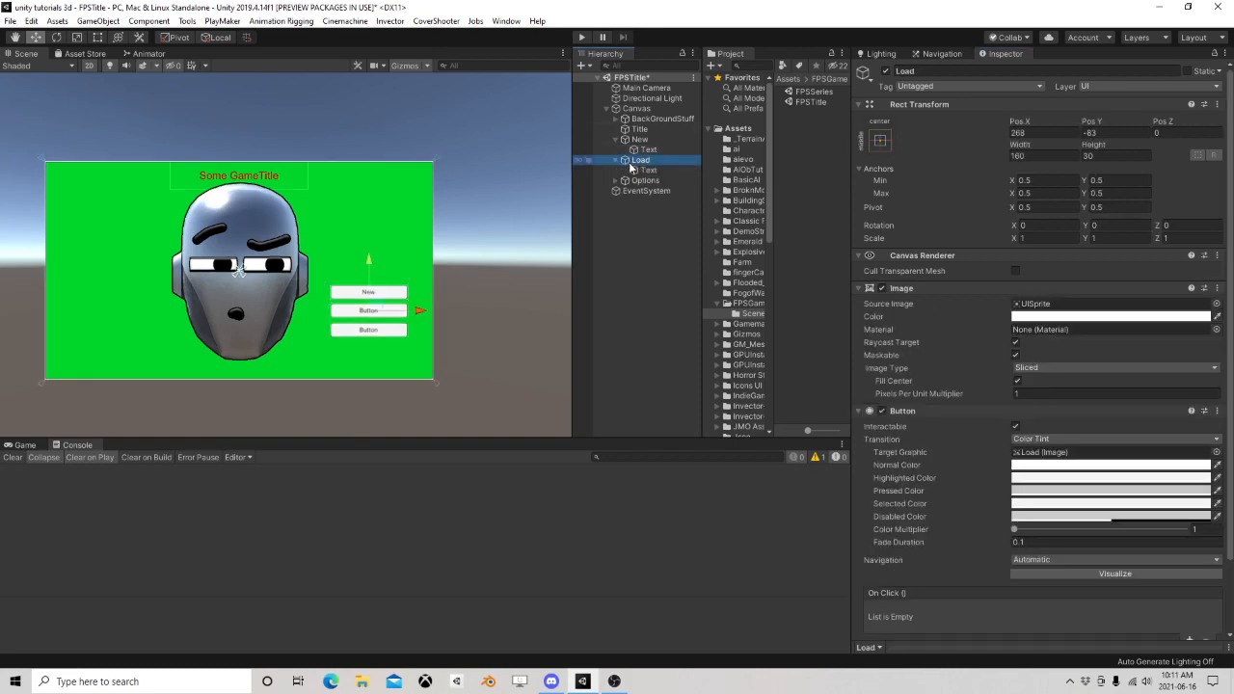
pyautogui.click(649, 170)
pyautogui.click(937, 321)
pyautogui.write('L')
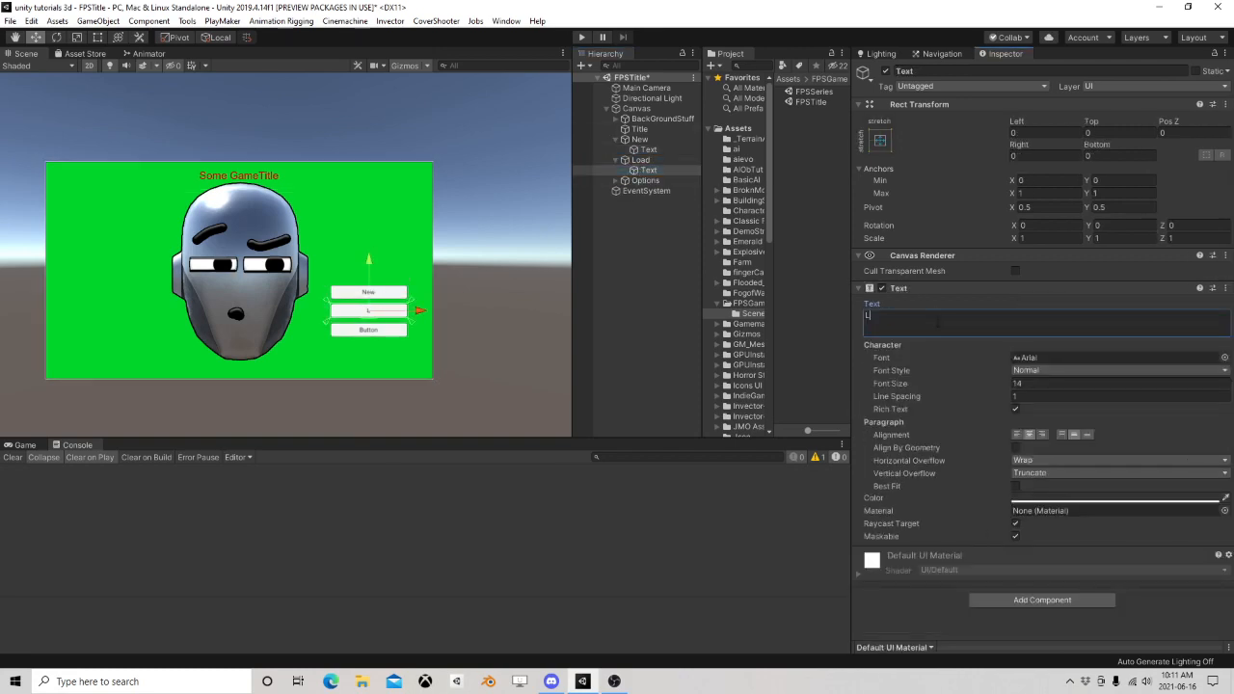
pyautogui.write('oad')
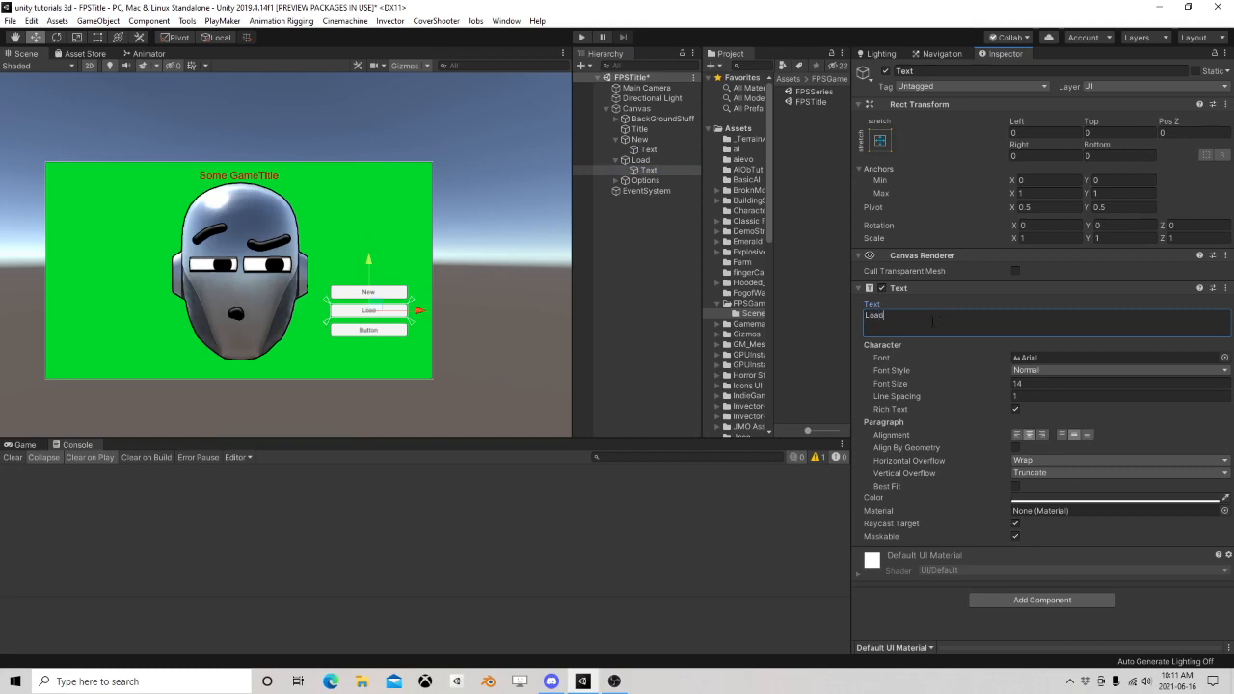
# Change the label text of the Options button to "Options" and collapse the three buttons in the hierarchy
pyautogui.click(617, 181)
pyautogui.click(644, 192)
pyautogui.click(918, 325)
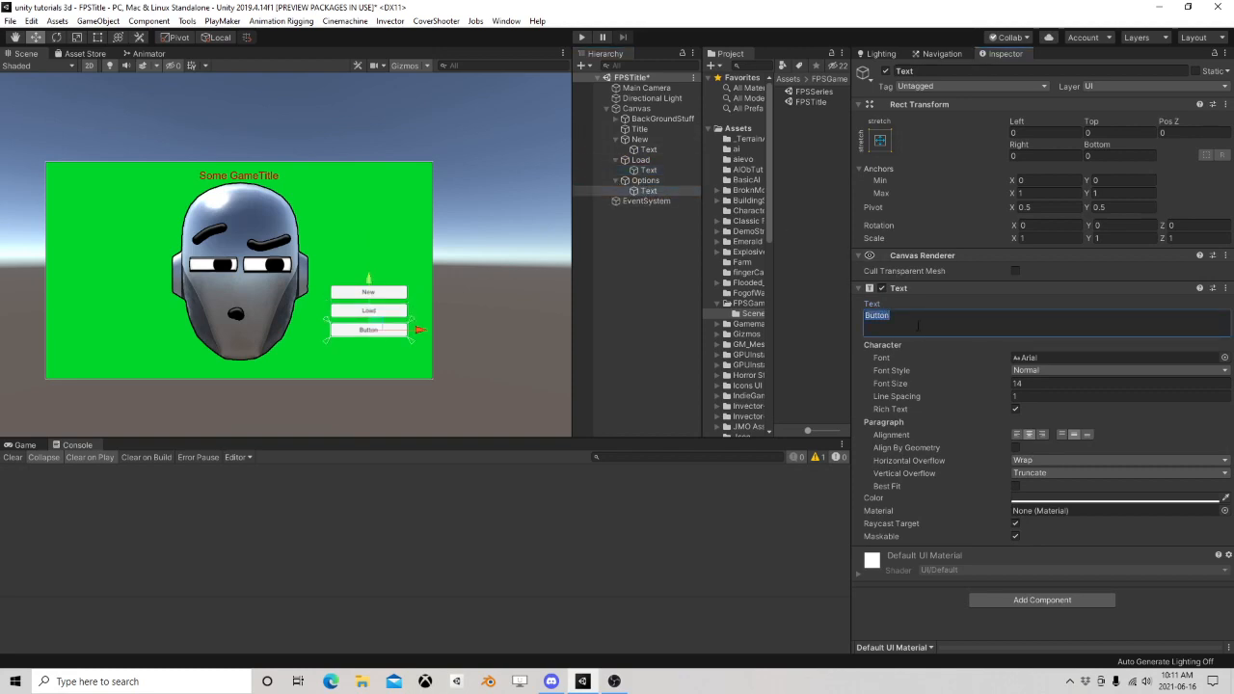
pyautogui.write('op')
pyautogui.click(617, 181)
pyautogui.click(617, 161)
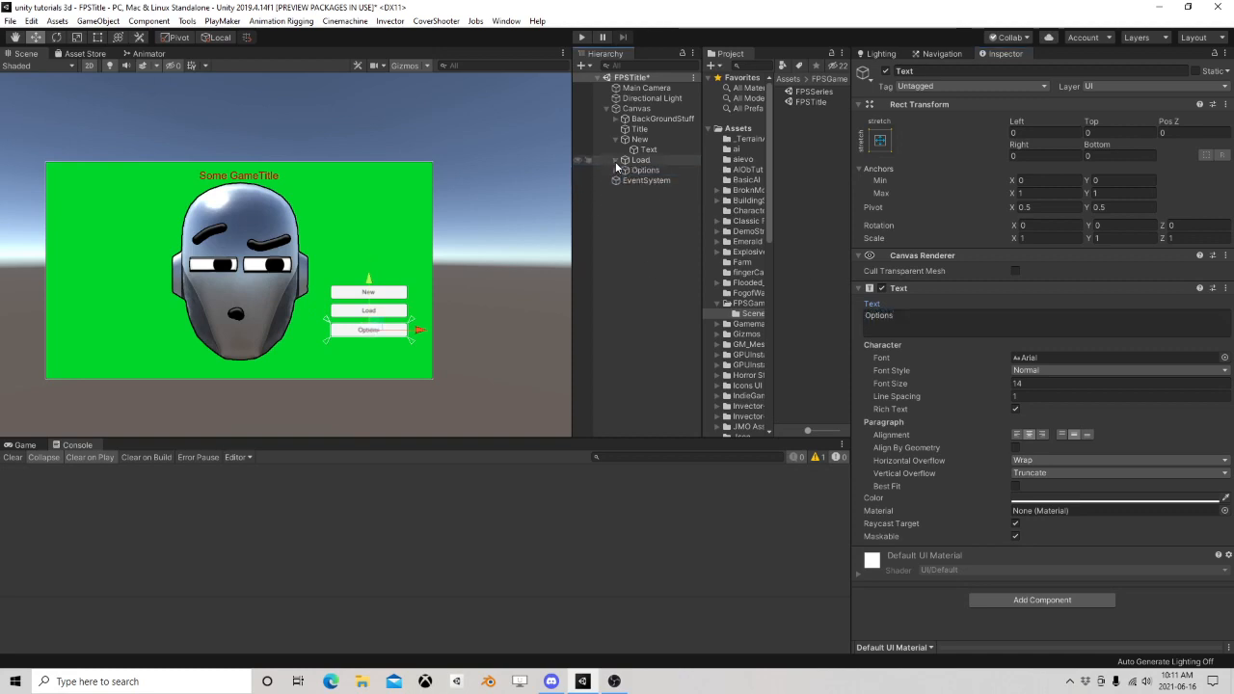
pyautogui.click(615, 140)
# Set the Source Image of the New, Load and Options buttons together to the metal bar sprite 75_t
pyautogui.click(635, 150)
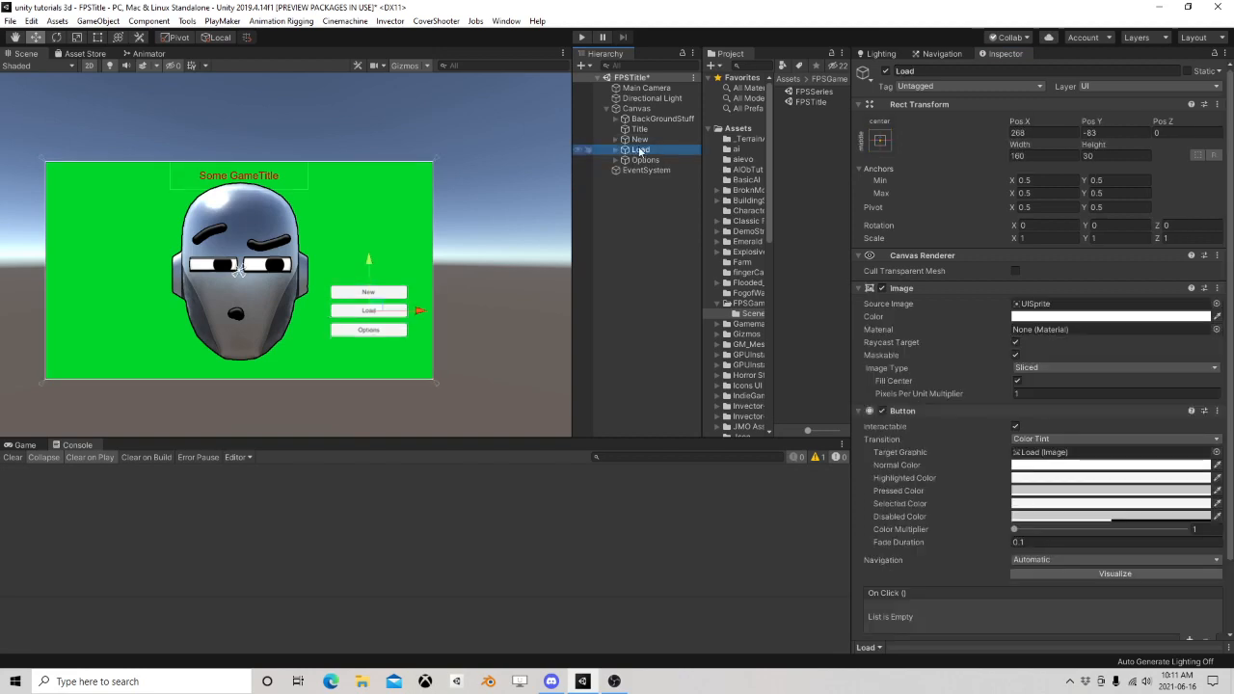
pyautogui.keyDown('ctrl'); pyautogui.click(639, 140); pyautogui.keyUp('ctrl')
pyautogui.keyDown('ctrl'); pyautogui.click(645, 160); pyautogui.keyUp('ctrl')
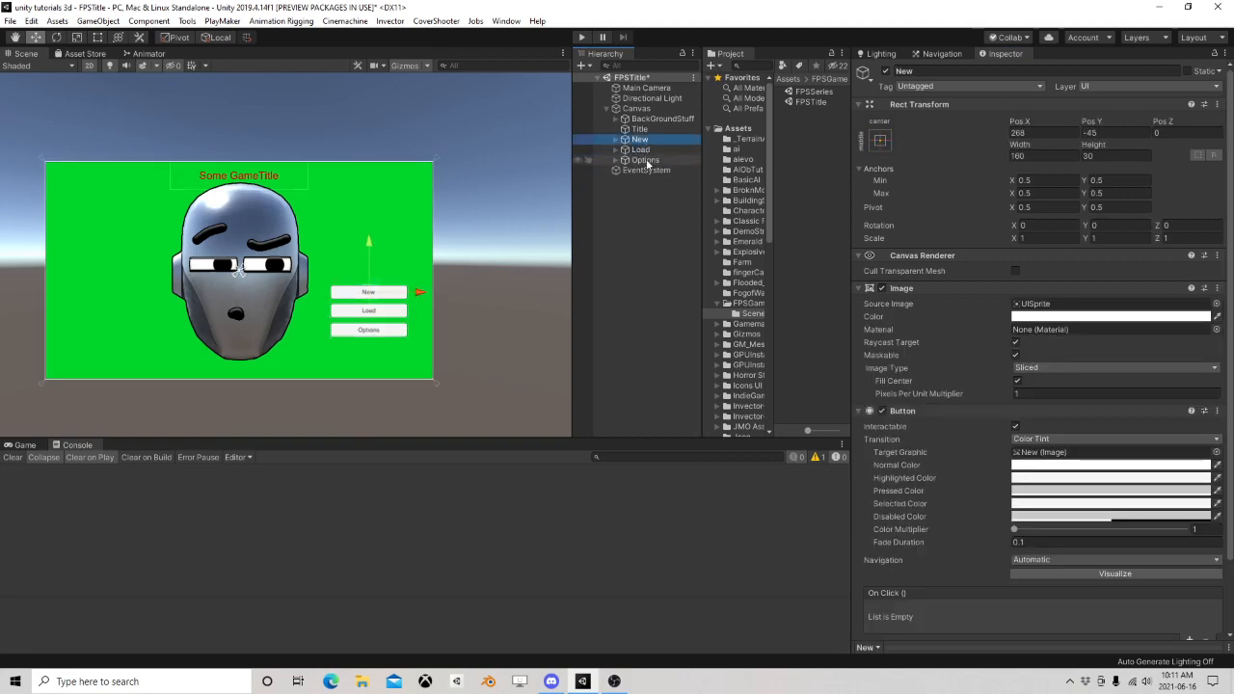
pyautogui.click(1217, 304)
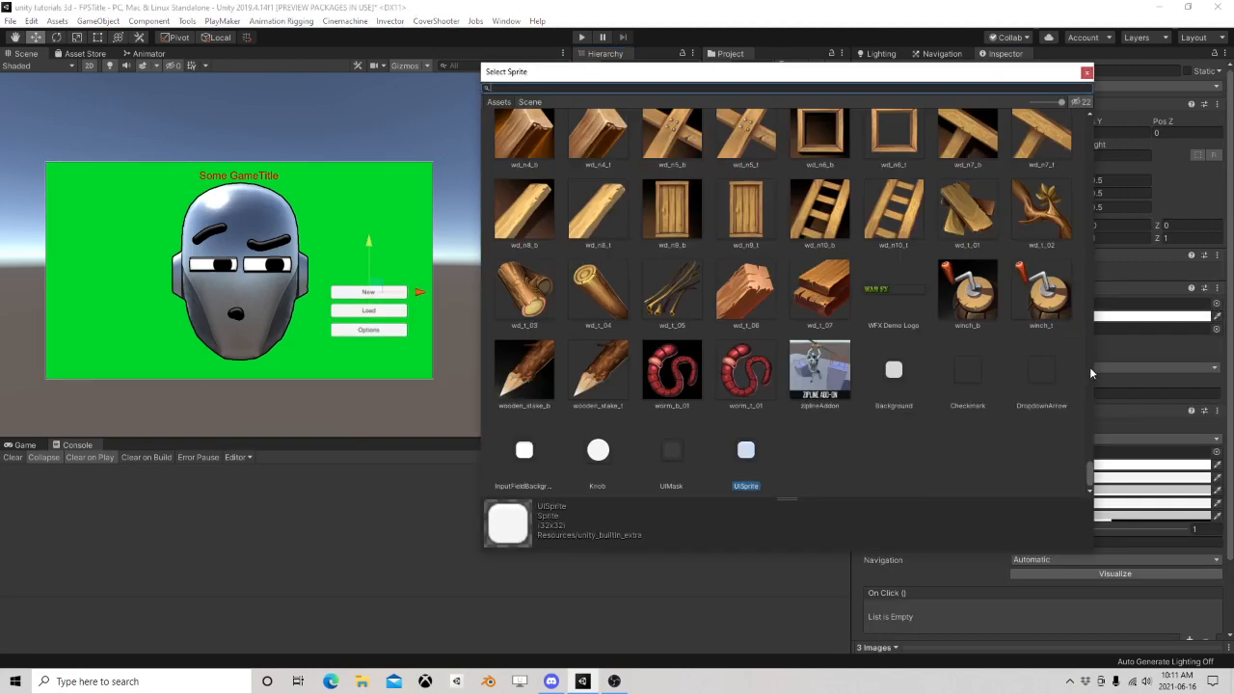
pyautogui.moveTo(1091, 473); pyautogui.dragTo(1087, 116)
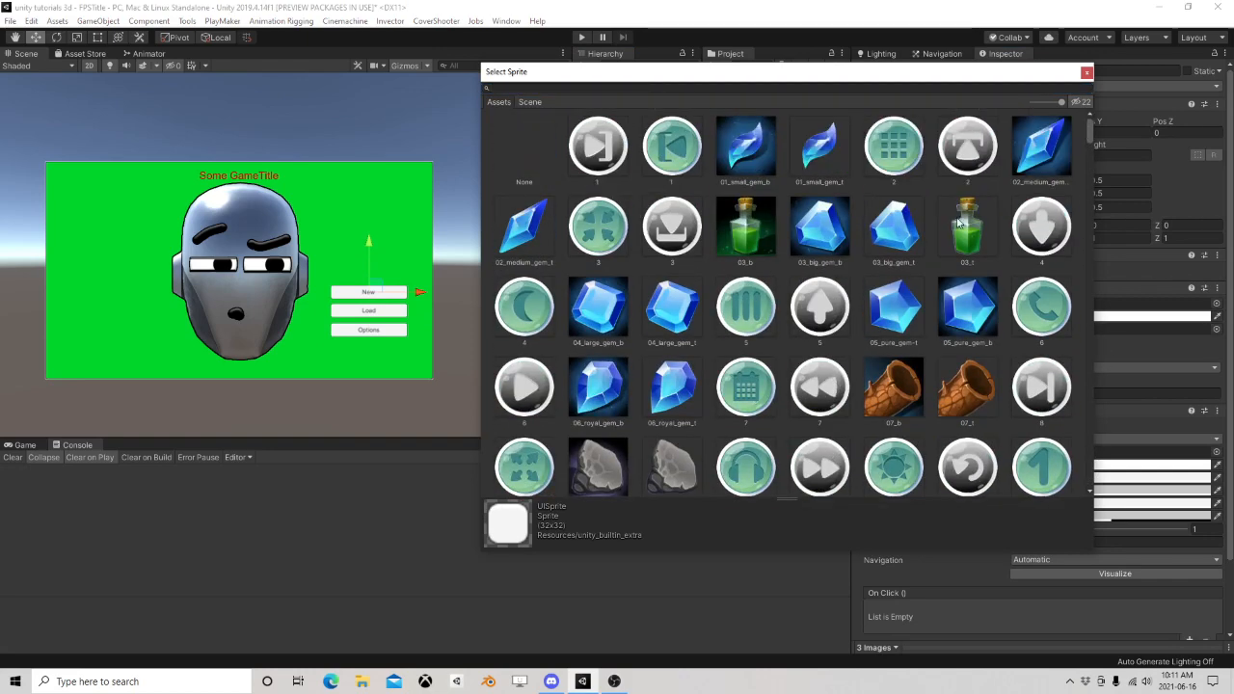
pyautogui.scroll(-5, 775, 294)
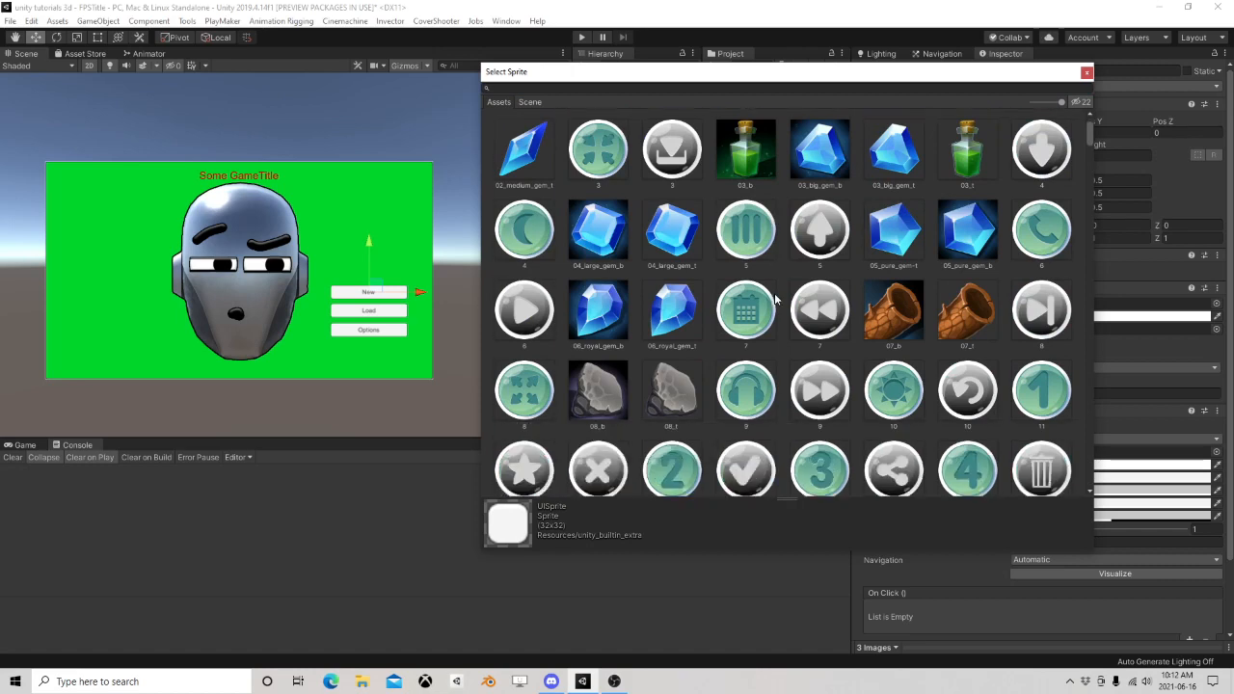
pyautogui.scroll(-6, 776, 296)
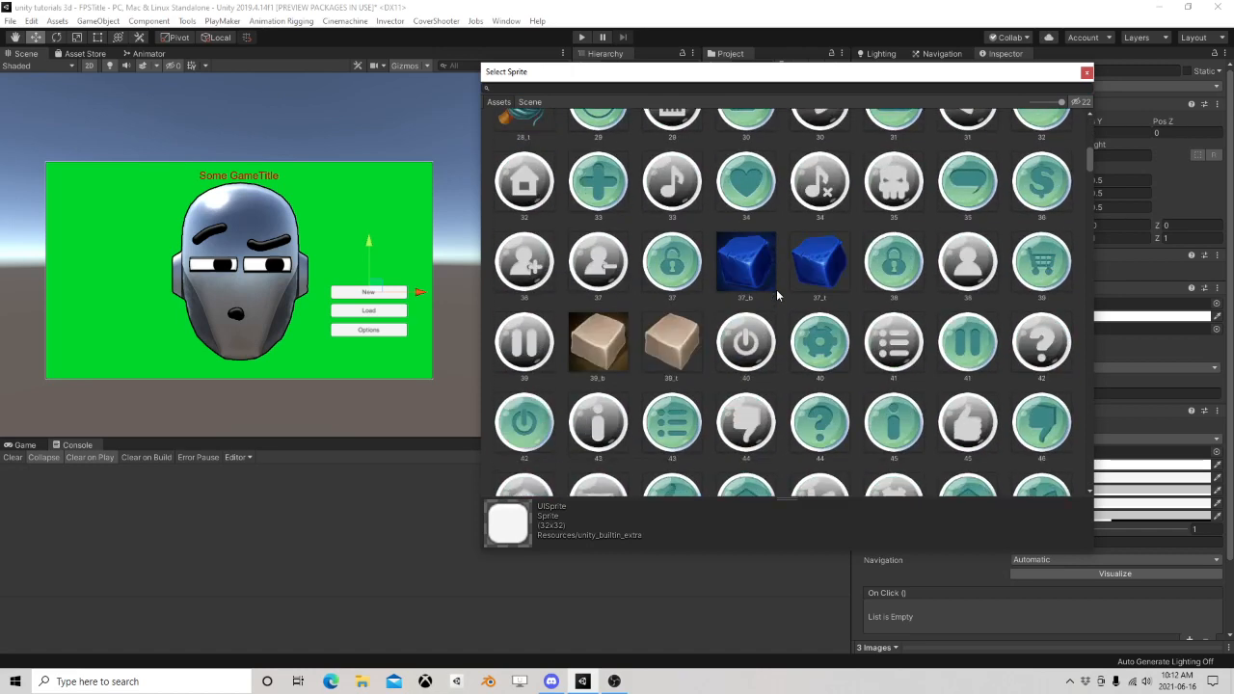
pyautogui.click(685, 346)
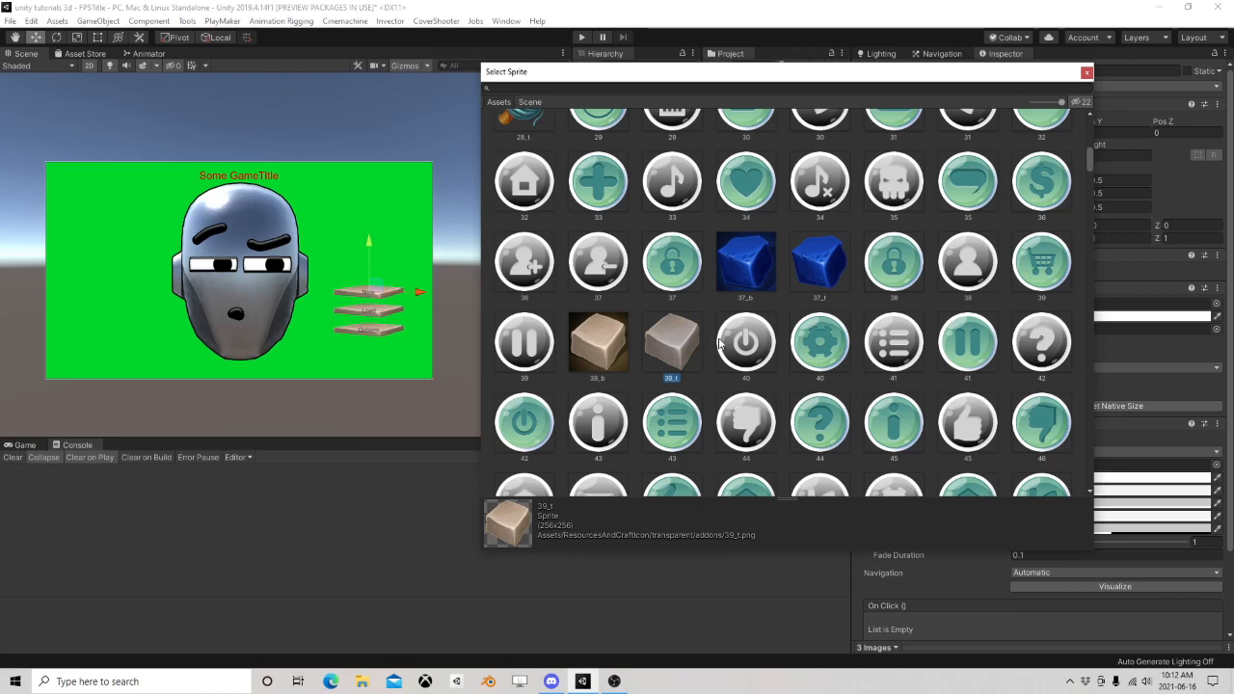
pyautogui.scroll(-8, 724, 342)
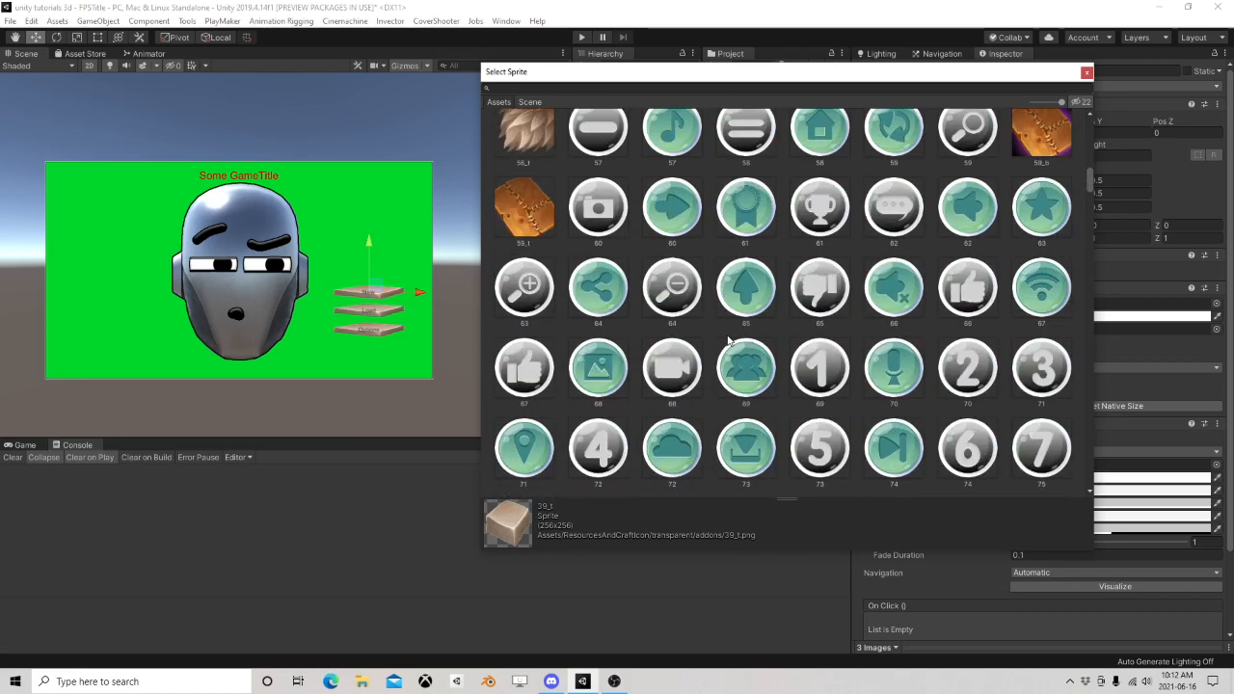
pyautogui.scroll(-3, 730, 340)
pyautogui.click(694, 342)
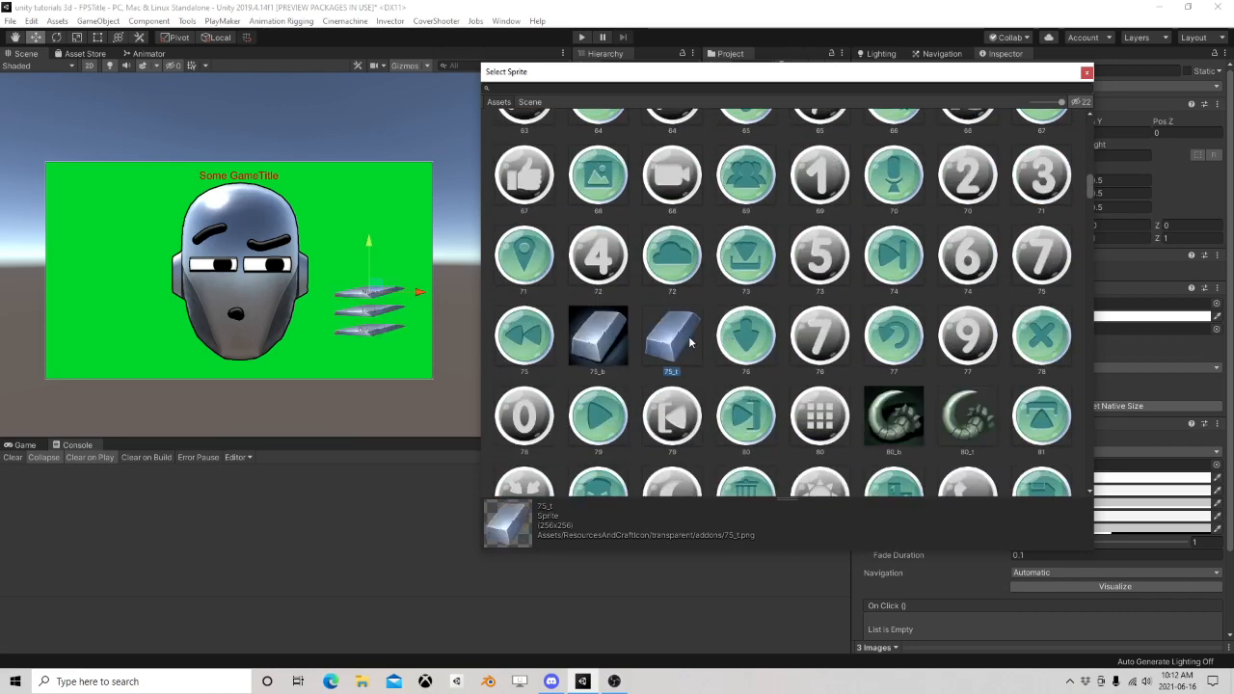
pyautogui.click(1086, 73)
# Resize the New, Load and Options buttons together to a width of 120 and a height of 90
pyautogui.scroll(3, 446, 277)
pyautogui.click(659, 139)
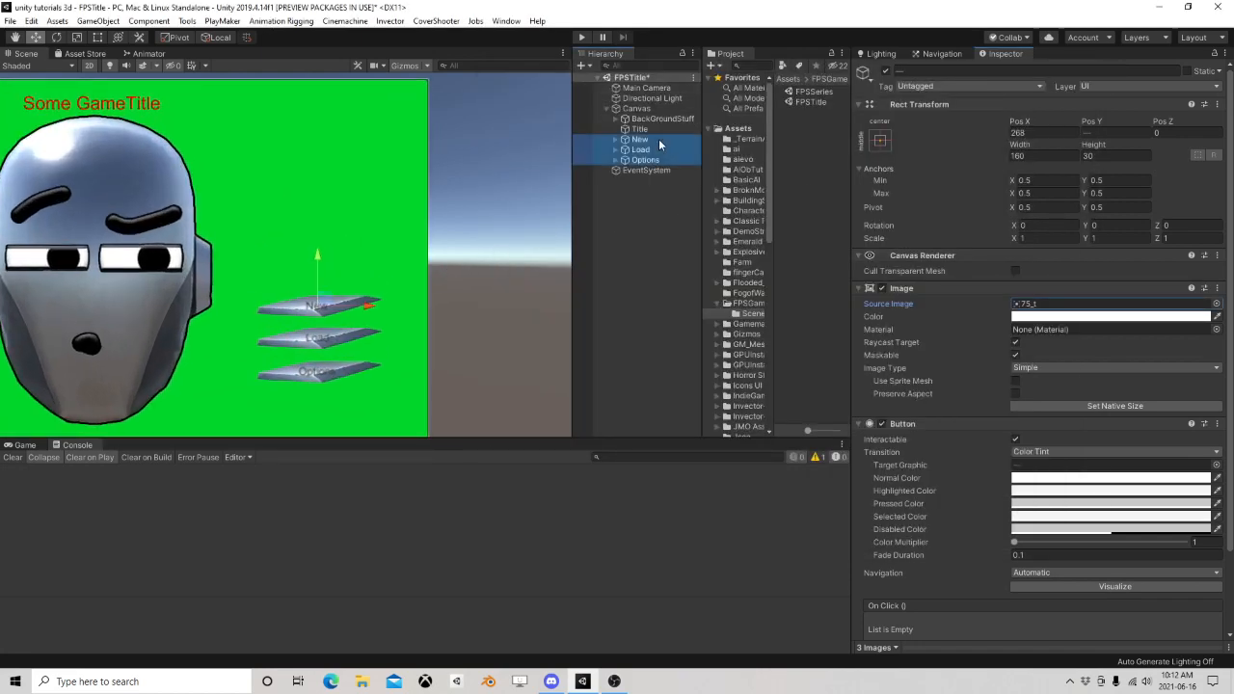
pyautogui.keyDown('ctrl'); pyautogui.click(658, 148); pyautogui.keyUp('ctrl')
pyautogui.keyDown('ctrl'); pyautogui.click(654, 162); pyautogui.keyUp('ctrl')
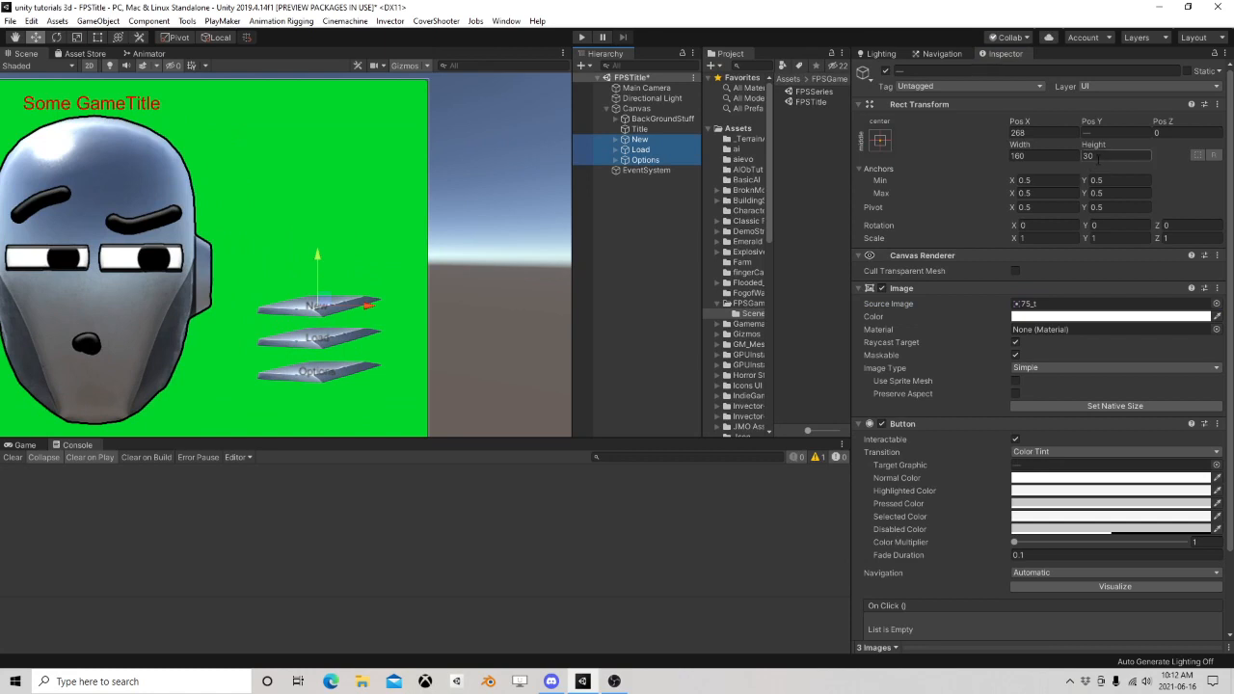
pyautogui.click(1090, 155)
pyautogui.write('70')
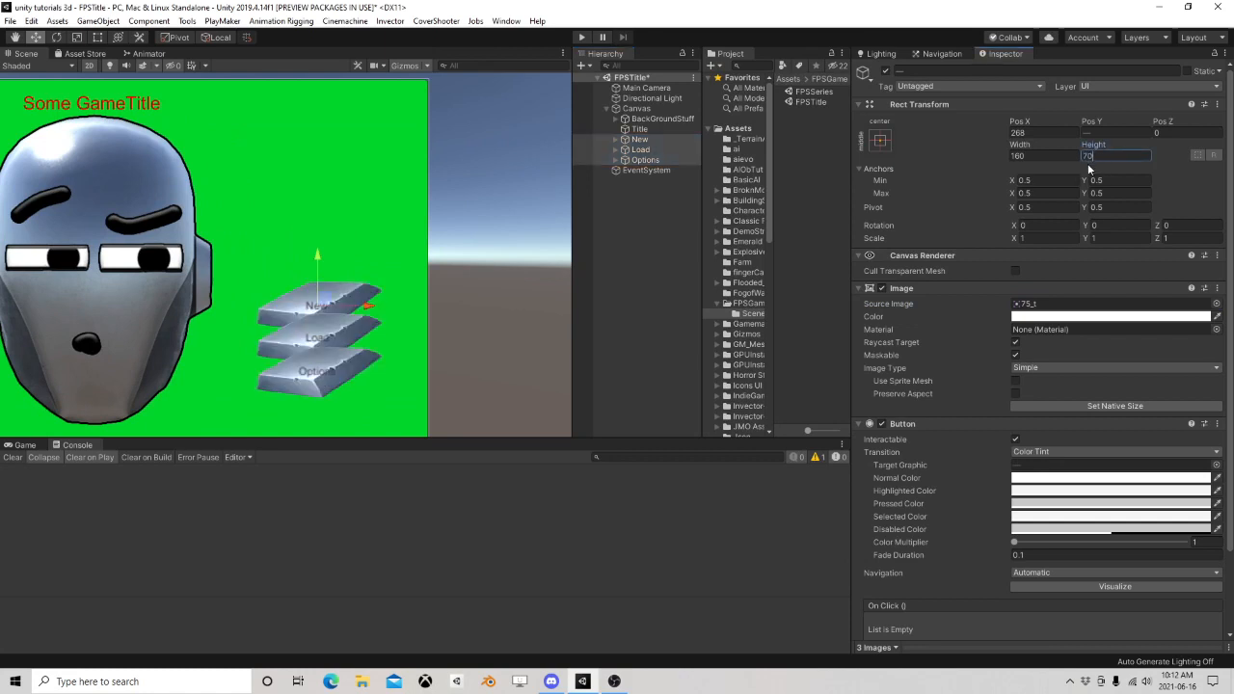
pyautogui.click(1043, 156)
pyautogui.write('120')
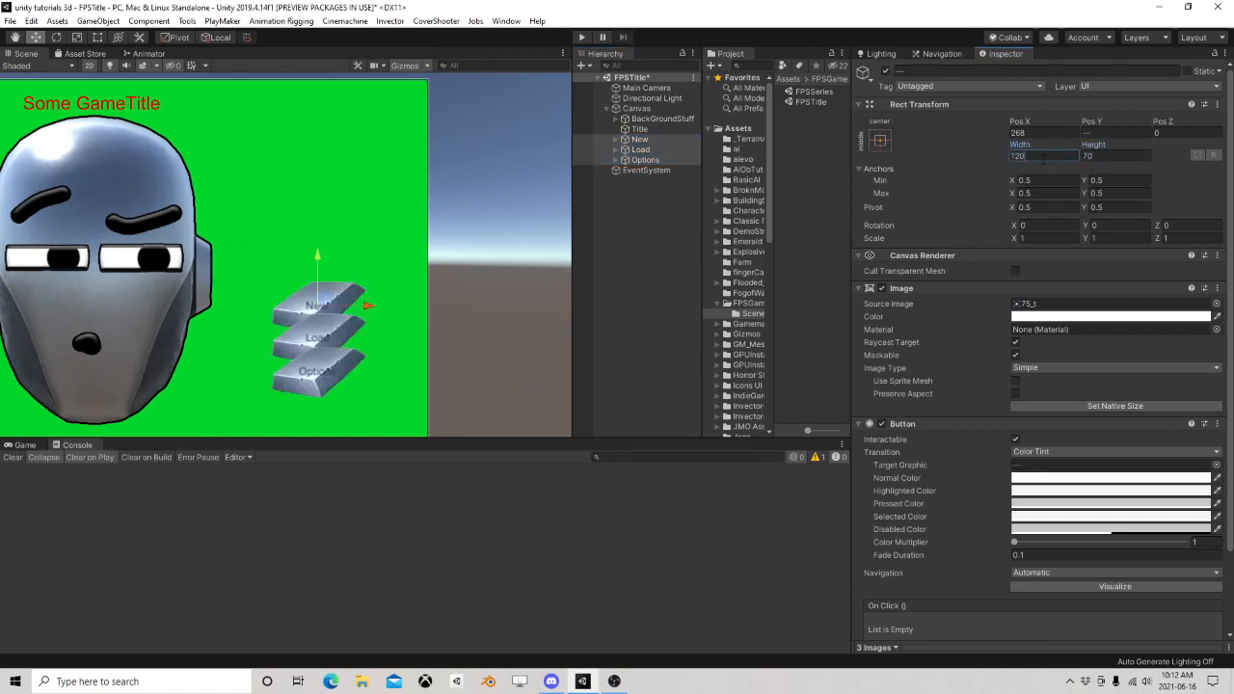
pyautogui.click(1111, 156)
pyautogui.write('90')
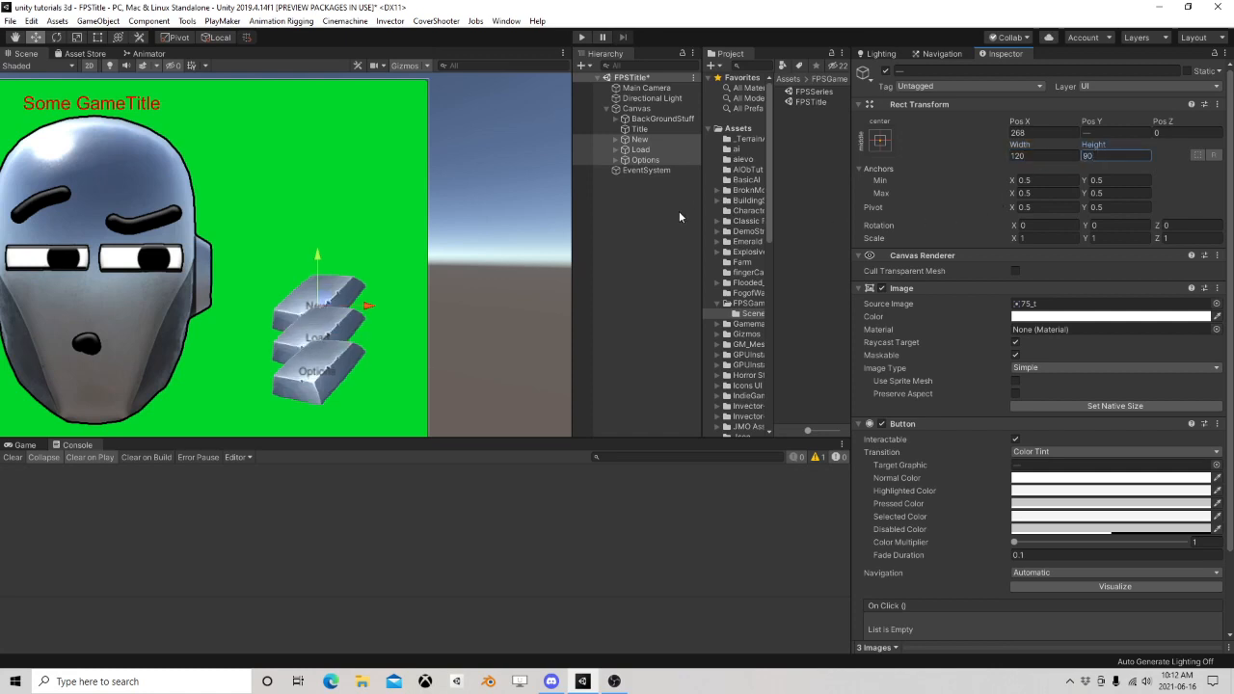
# Set the color of the label texts of all three buttons to black (000000)
pyautogui.click(615, 161)
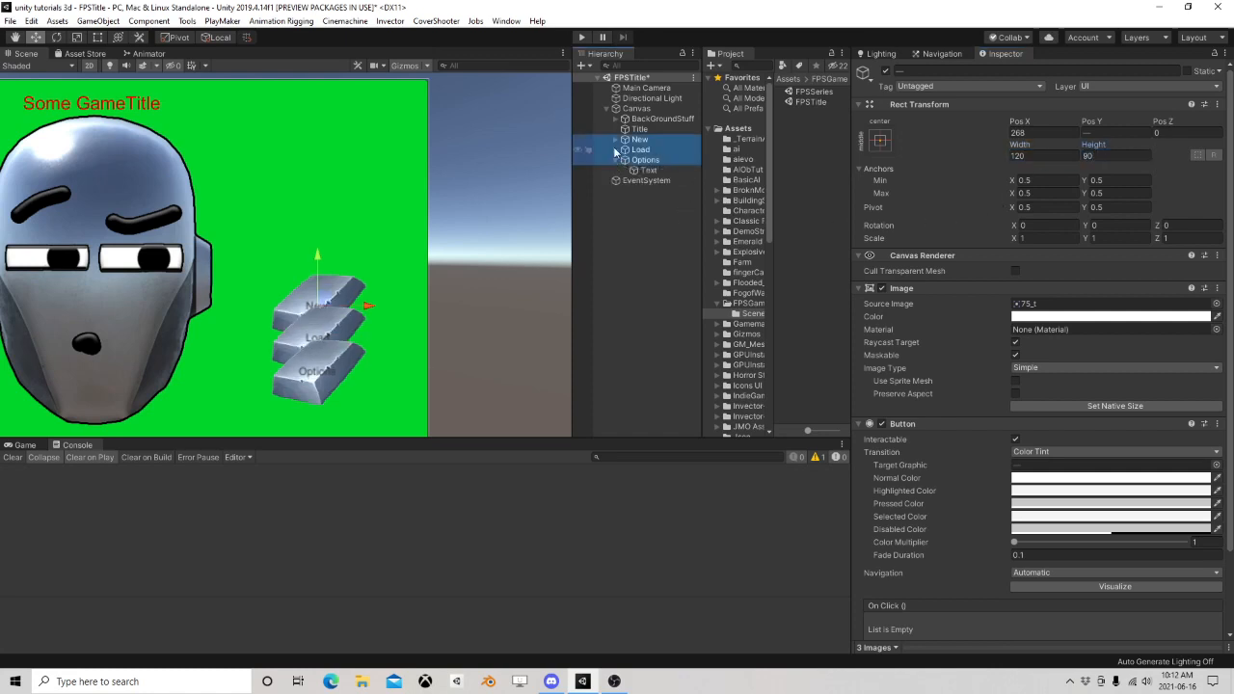
pyautogui.click(615, 150)
pyautogui.click(617, 140)
pyautogui.click(649, 149)
pyautogui.keyDown('ctrl'); pyautogui.click(649, 169); pyautogui.keyUp('ctrl')
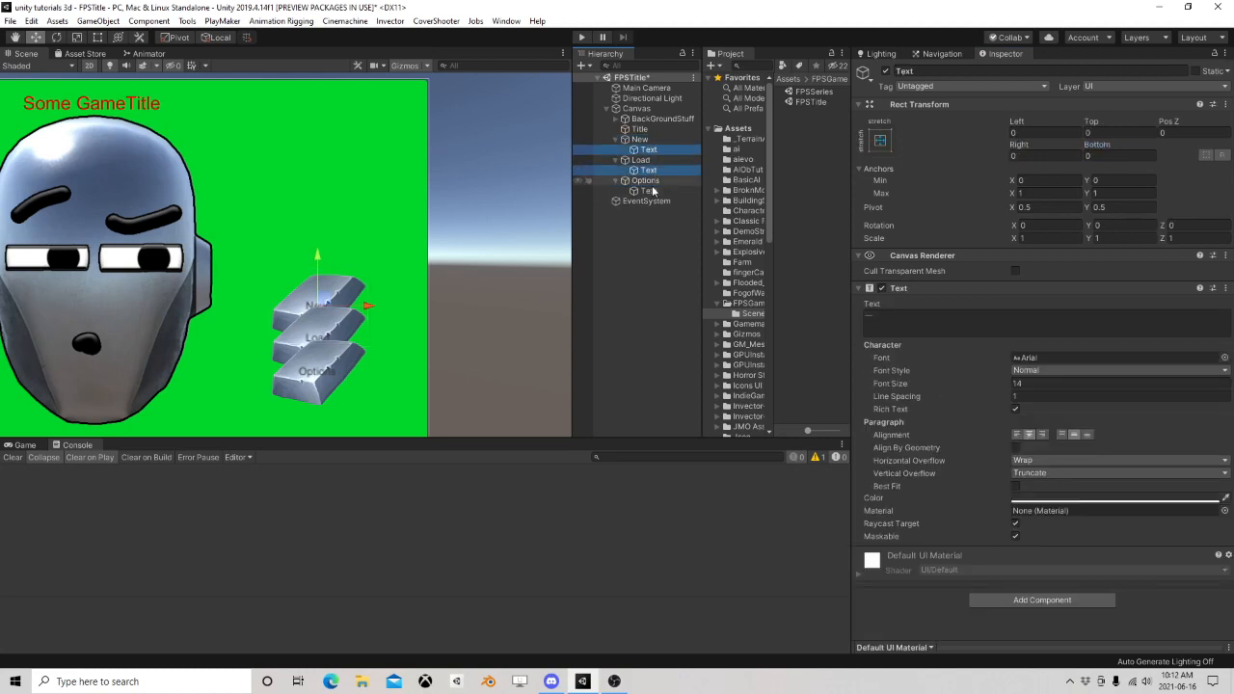
pyautogui.keyDown('ctrl'); pyautogui.click(660, 191); pyautogui.keyUp('ctrl')
pyautogui.click(1055, 499)
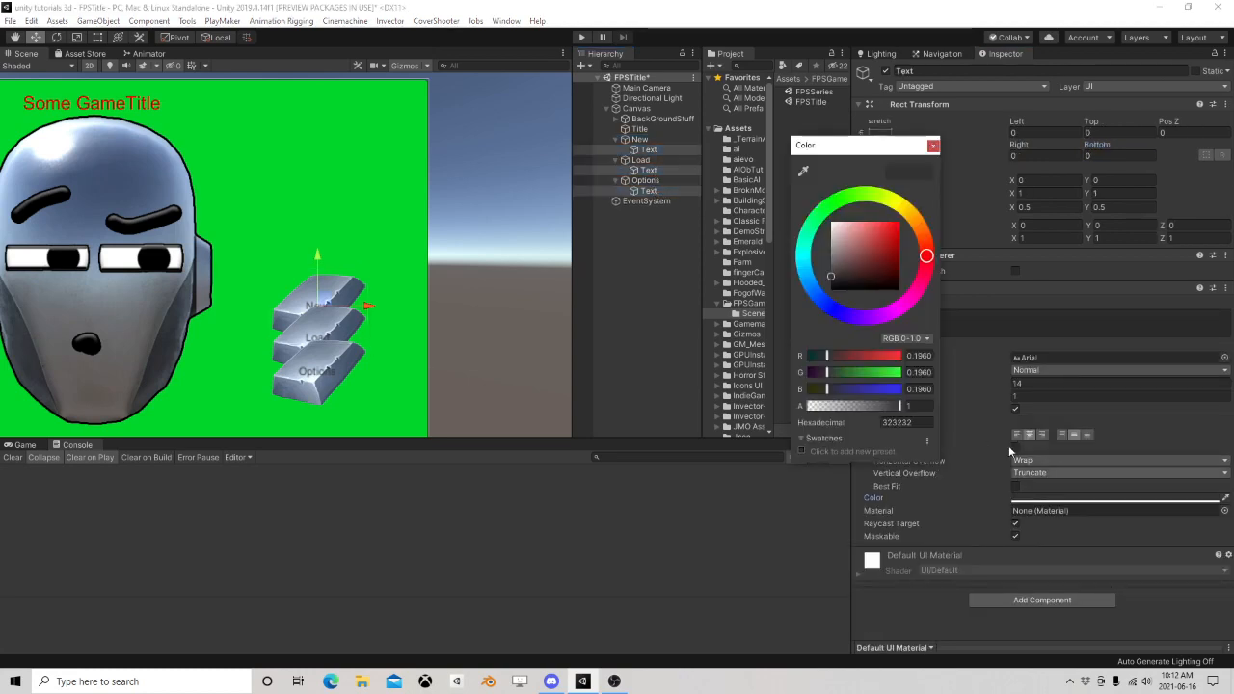
pyautogui.click(897, 223)
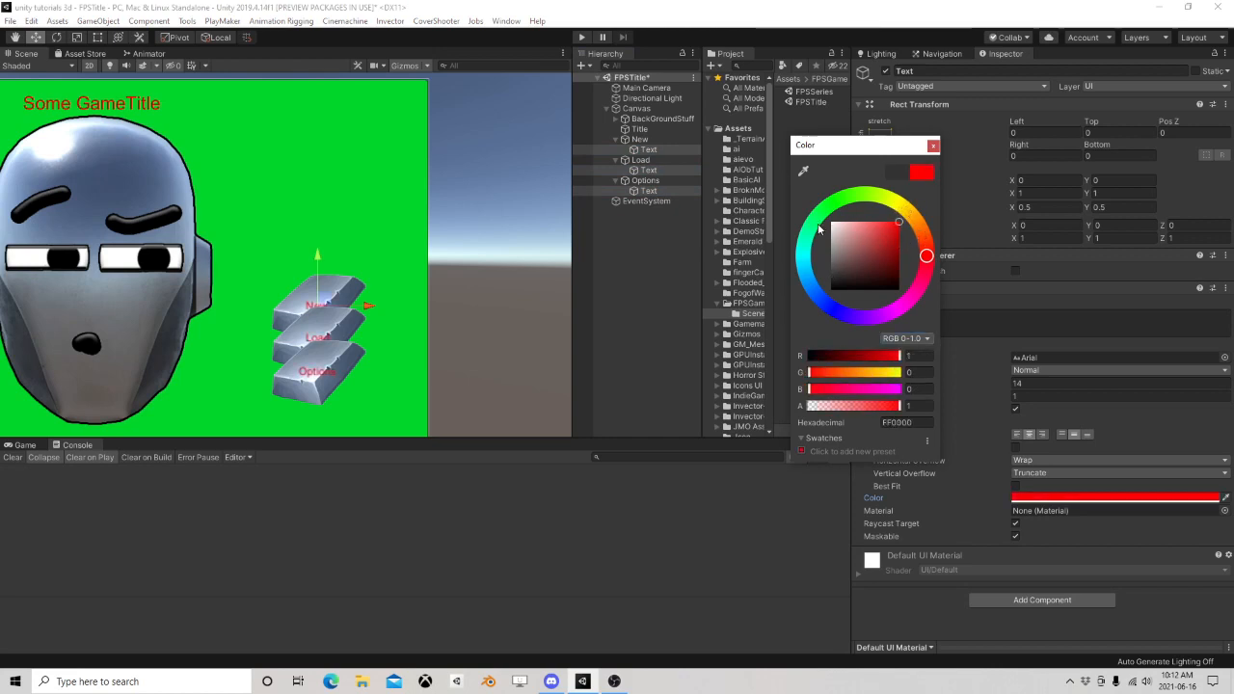
pyautogui.moveTo(819, 228); pyautogui.dragTo(823, 210)
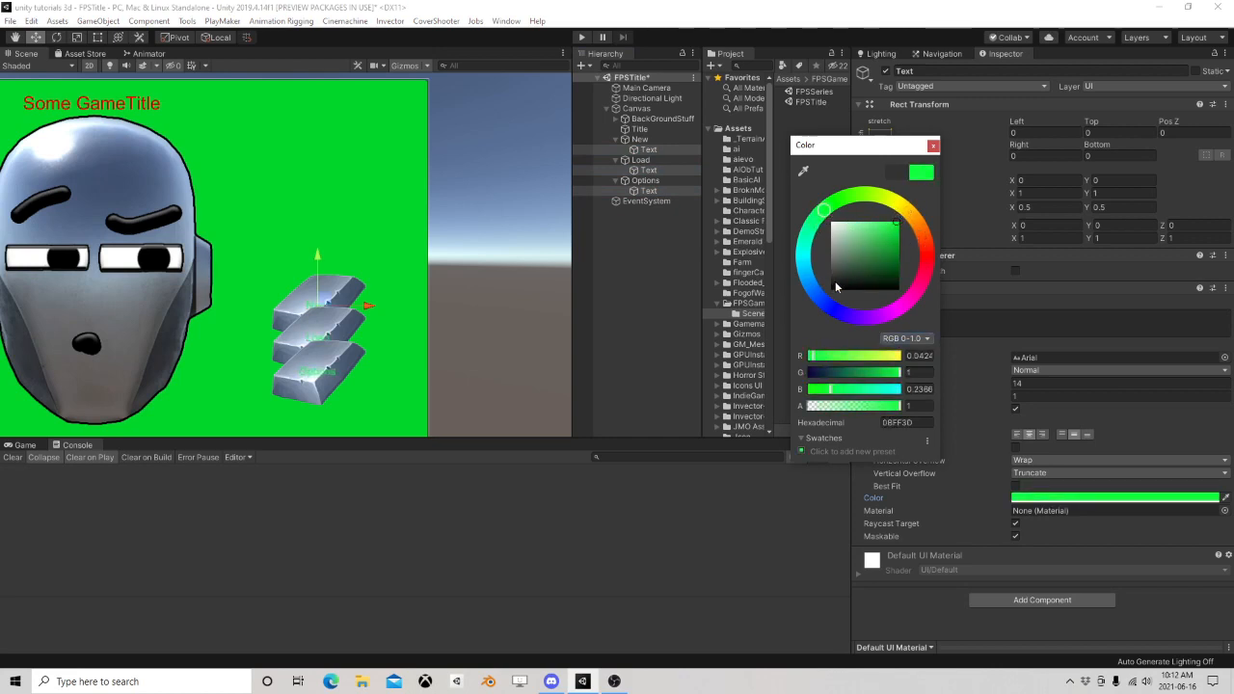
pyautogui.moveTo(836, 286); pyautogui.dragTo(829, 302)
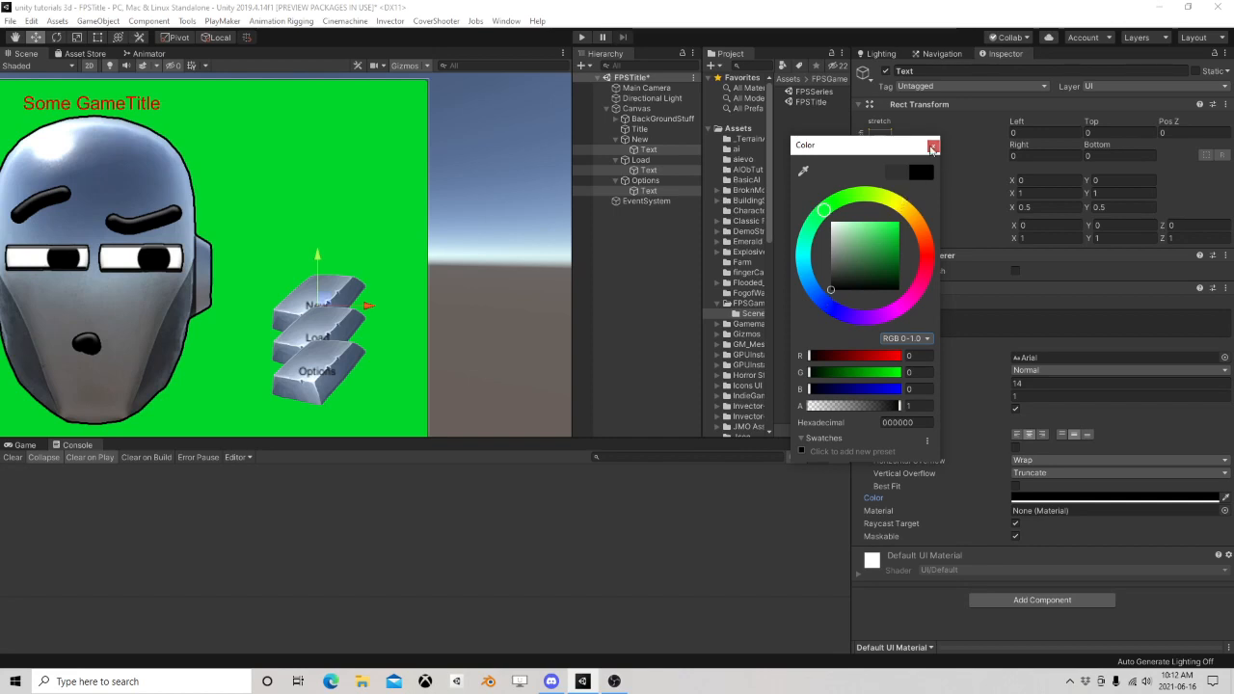
# Set the font size of the New, Load and Options label texts together to 22
pyautogui.click(932, 145)
pyautogui.moveTo(997, 384); pyautogui.dragTo(1005, 382)
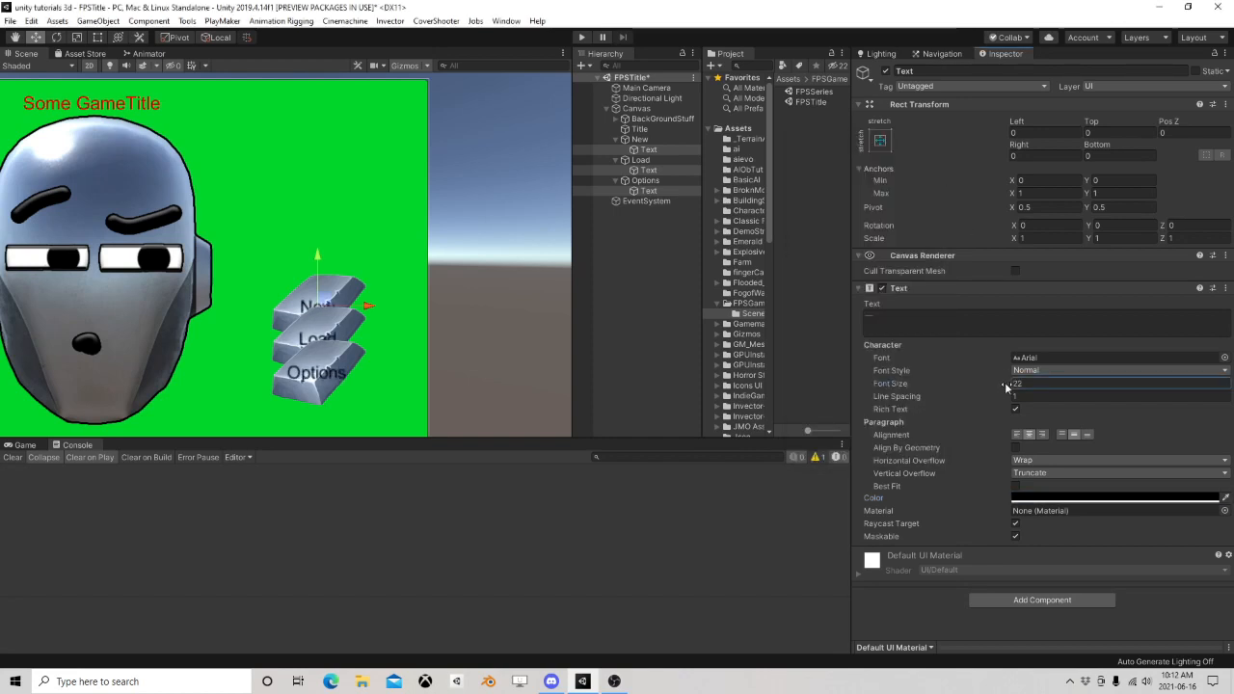
# Spread the New, Load and Options buttons apart vertically, with New at about Y 11.7 and Options at about Y -169.8
pyautogui.click(646, 183)
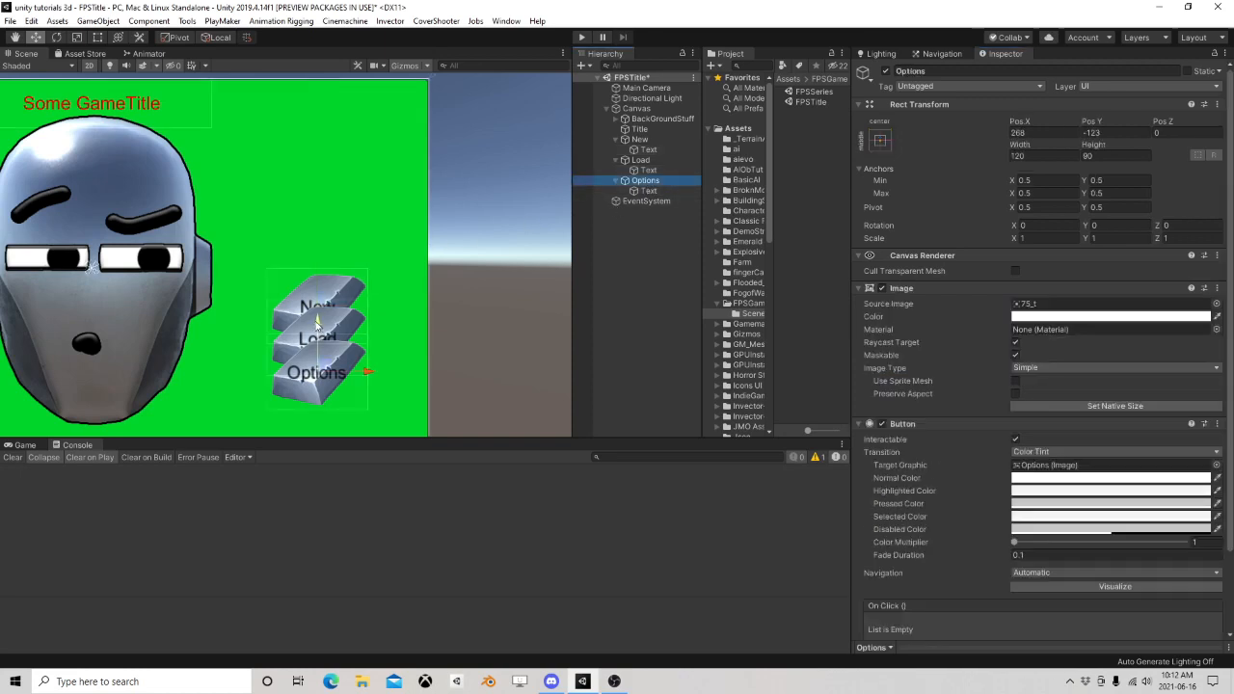
pyautogui.moveTo(318, 323); pyautogui.dragTo(317, 352)
pyautogui.click(643, 140)
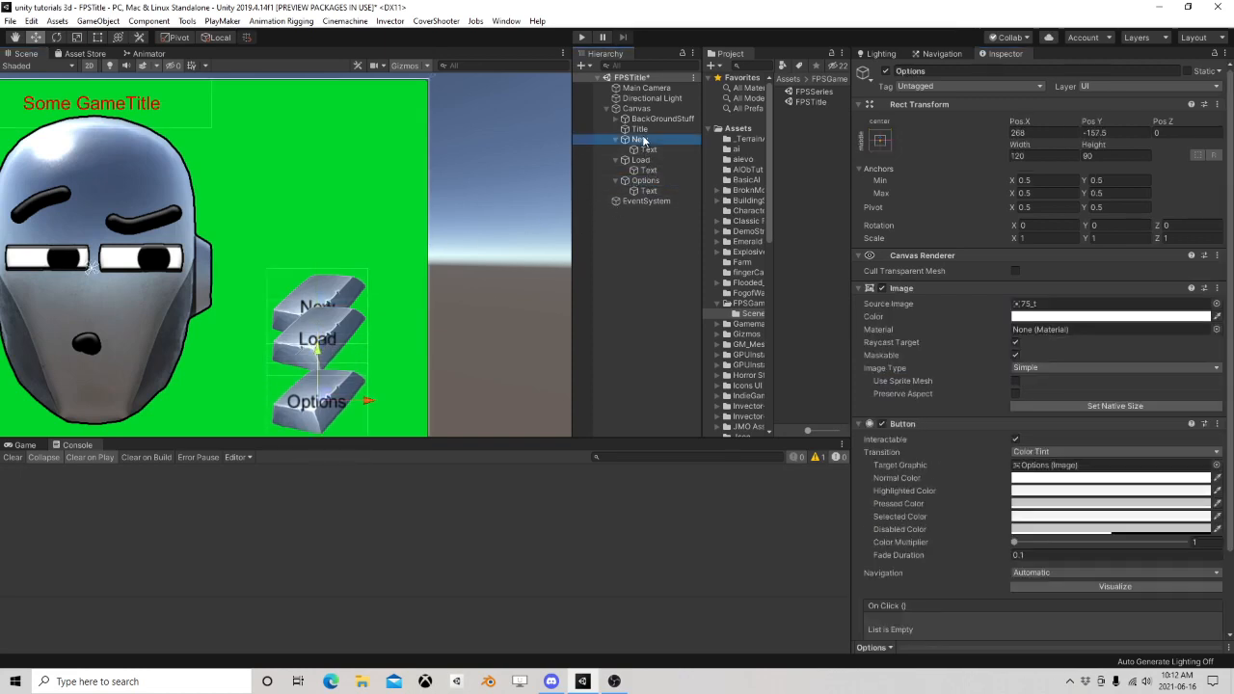
pyautogui.moveTo(328, 252); pyautogui.dragTo(329, 227)
pyautogui.press('Down')
pyautogui.press('Down')
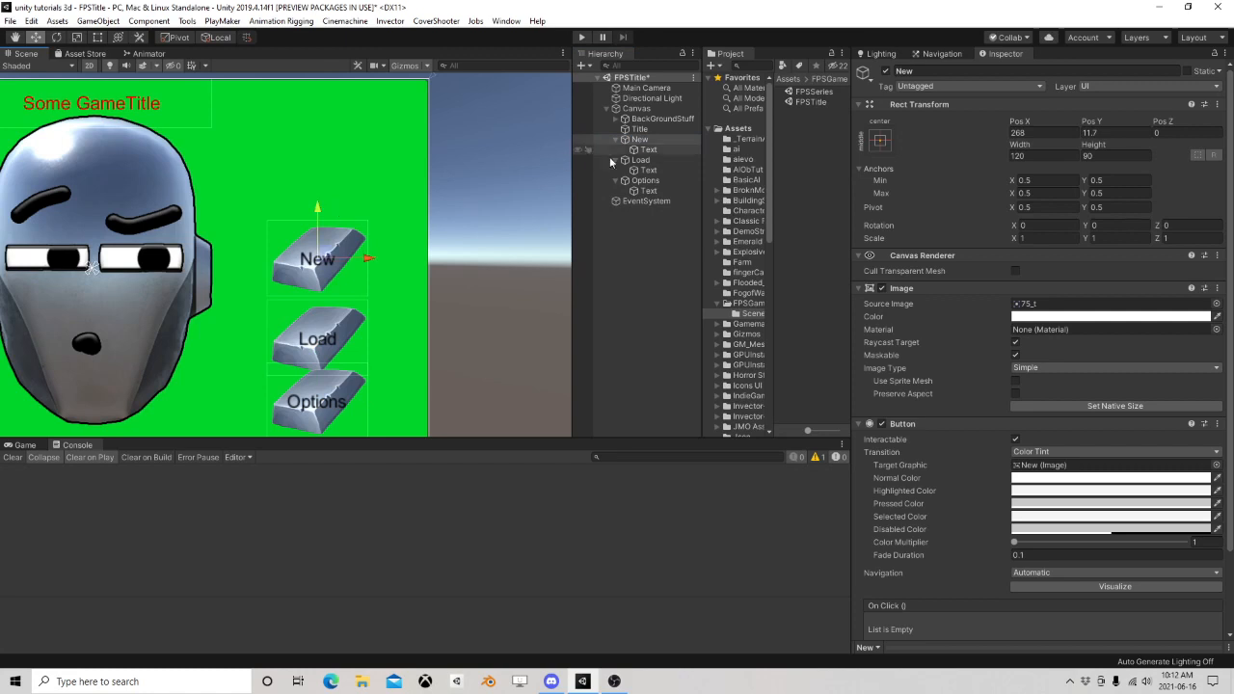
pyautogui.moveTo(319, 286); pyautogui.dragTo(319, 282)
pyautogui.click(646, 180)
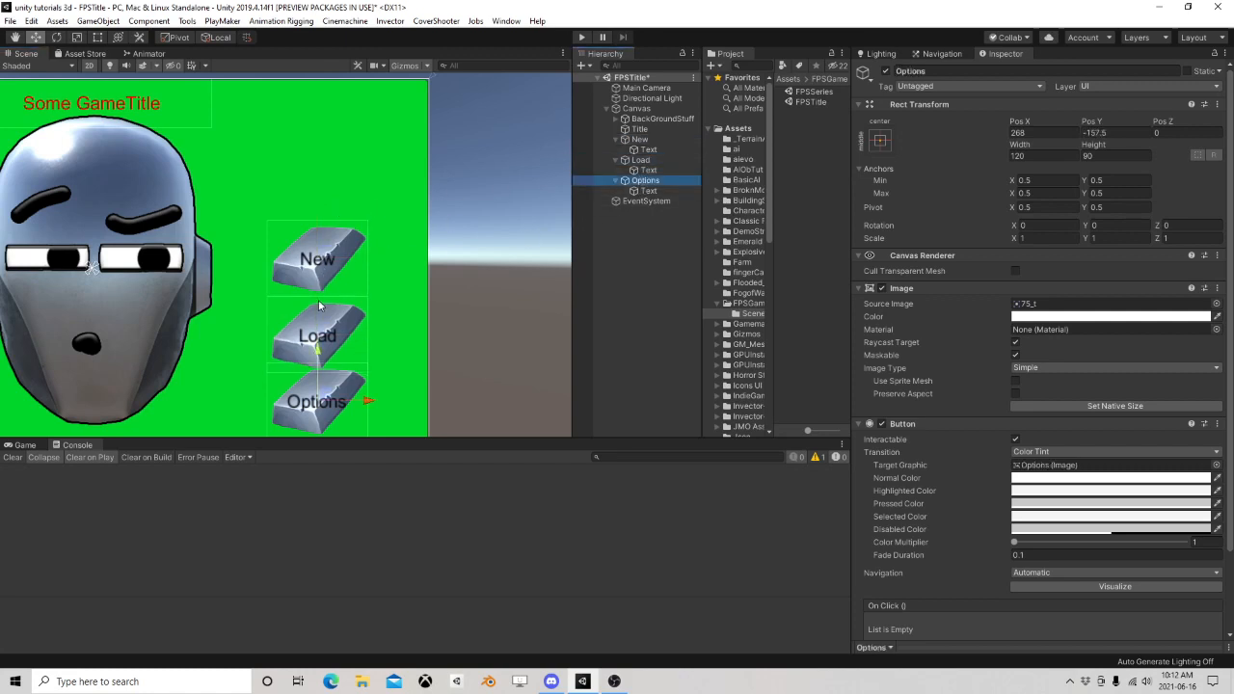
pyautogui.moveTo(319, 351); pyautogui.dragTo(321, 362)
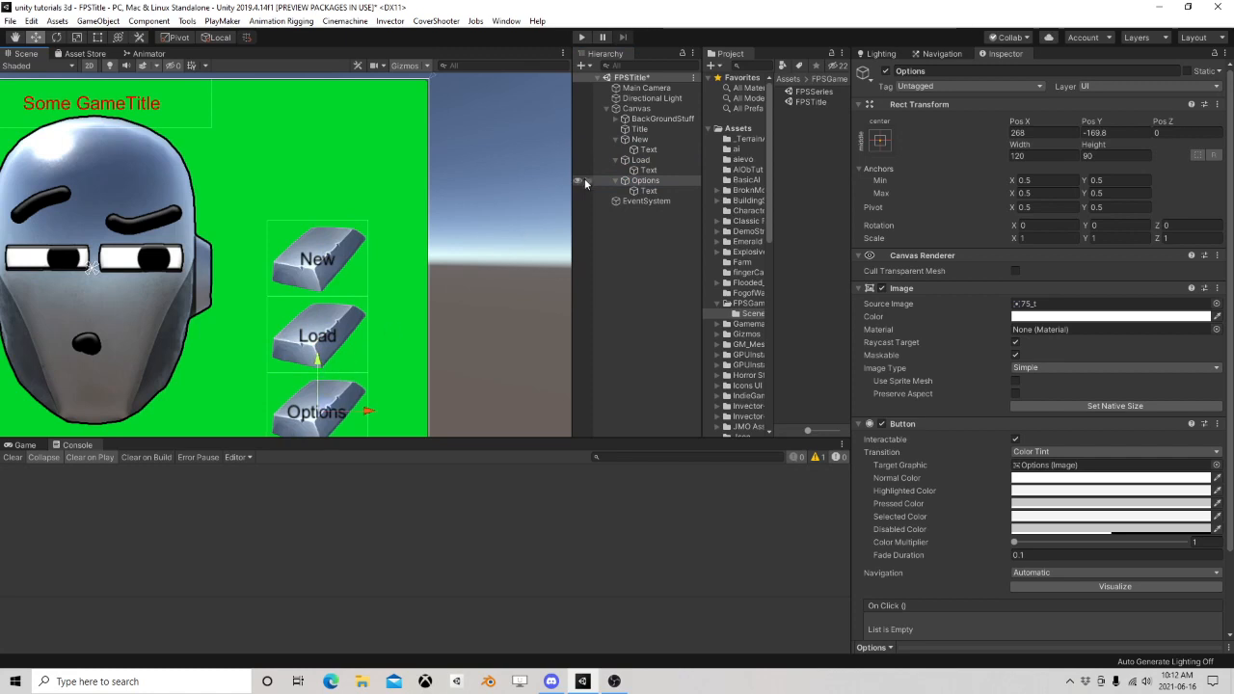
# Collapse the three buttons in the hierarchy and create an empty child object named Buttons under the Canvas
pyautogui.click(625, 180)
pyautogui.click(616, 159)
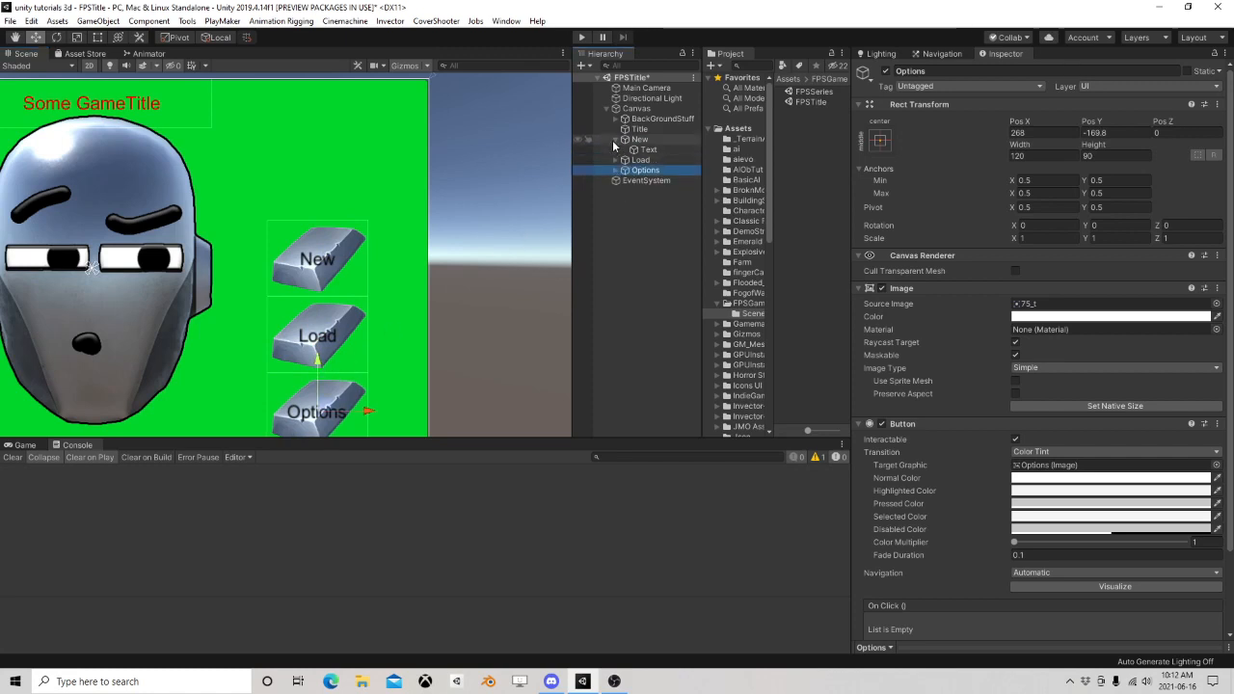
pyautogui.click(615, 139)
pyautogui.click(638, 109)
pyautogui.rightClick(642, 111)
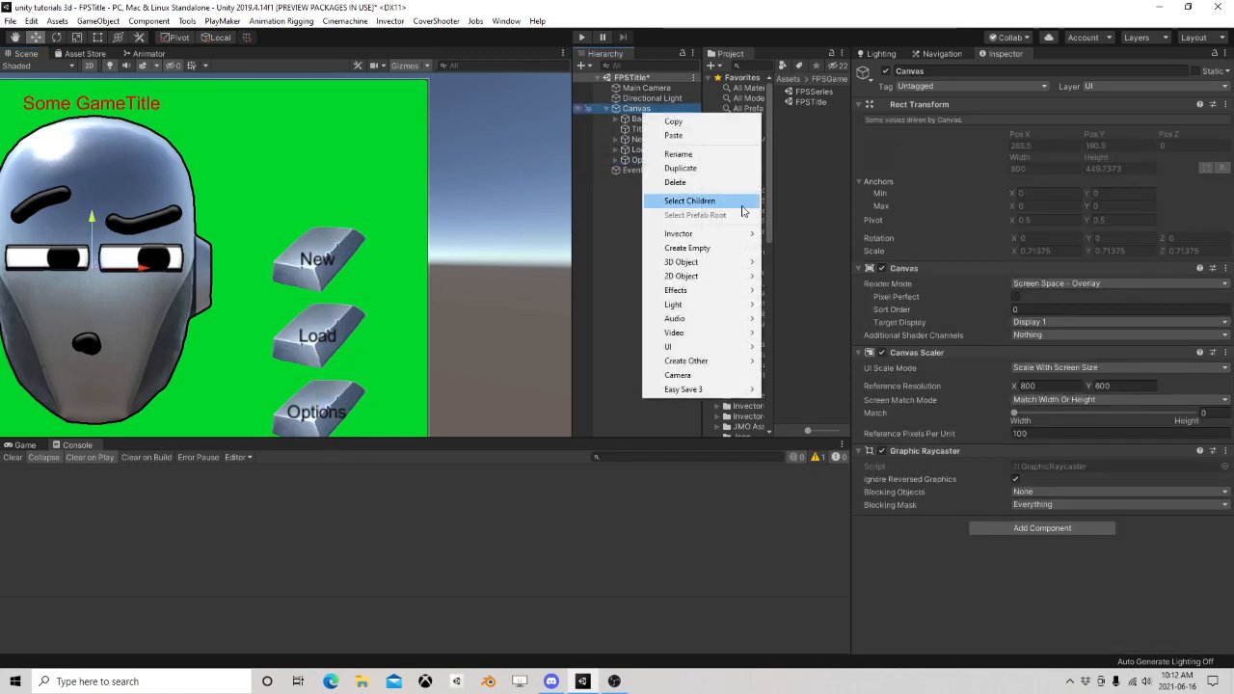
pyautogui.click(707, 248)
pyautogui.click(644, 181)
pyautogui.click(654, 170)
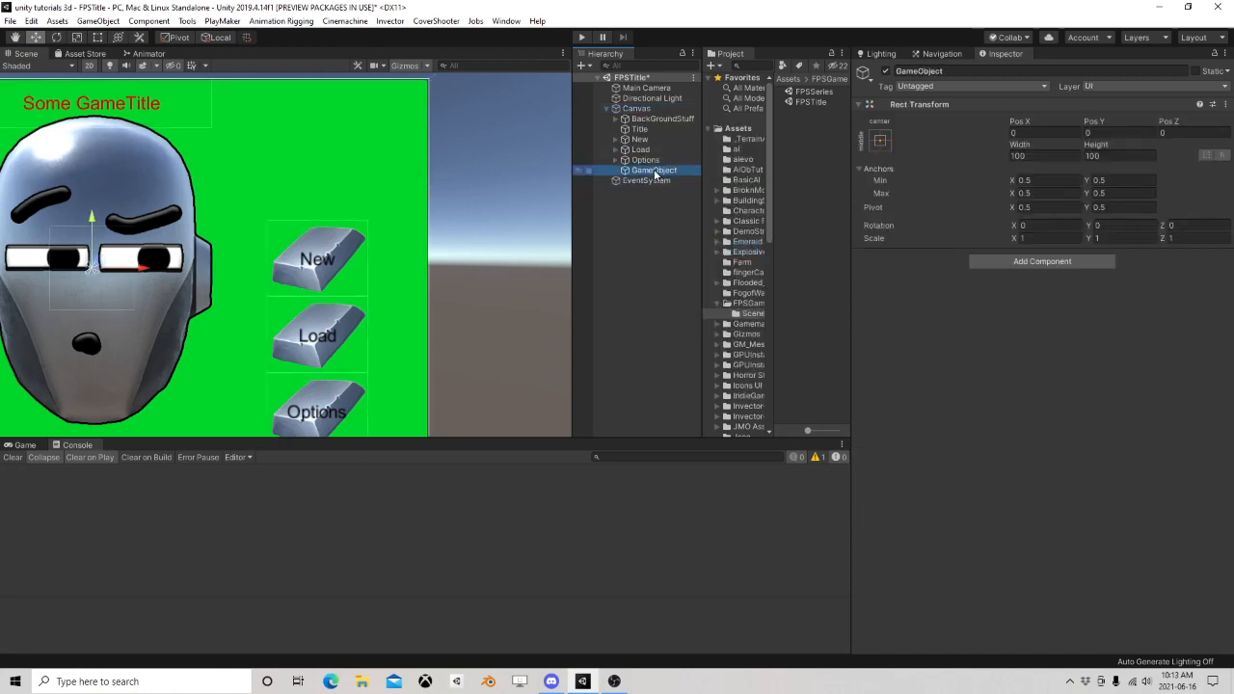
pyautogui.click(654, 170)
pyautogui.write('Buttons')
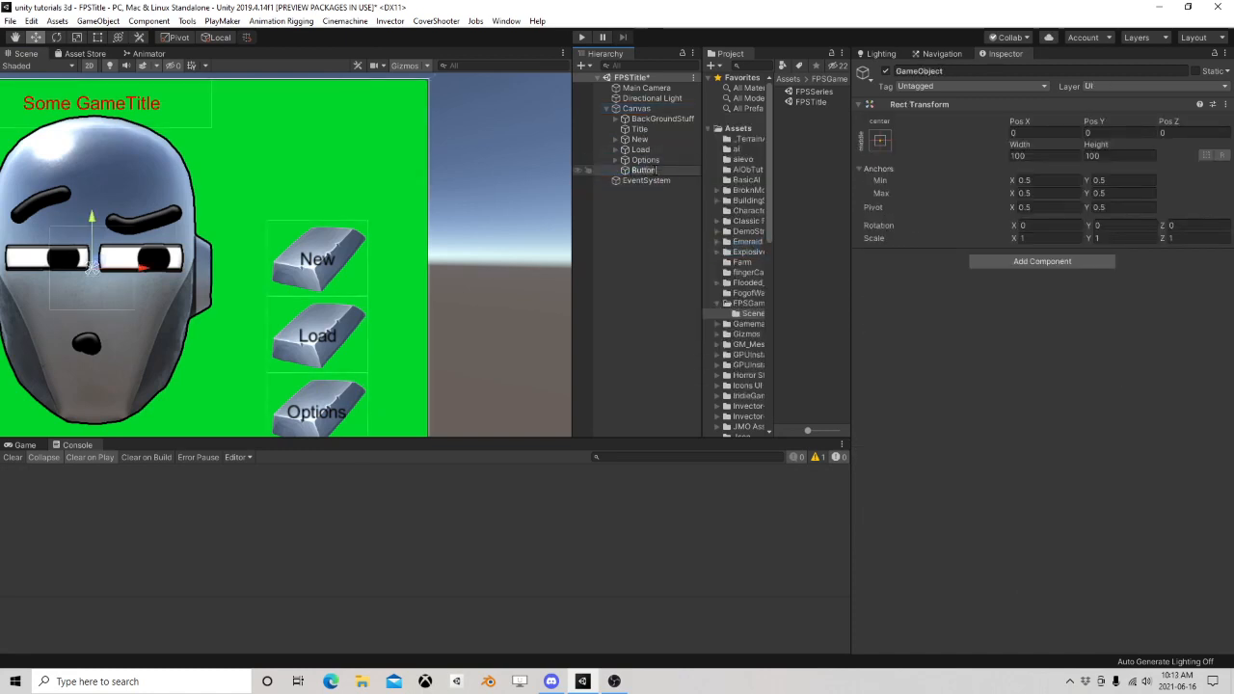
pyautogui.press('Return')
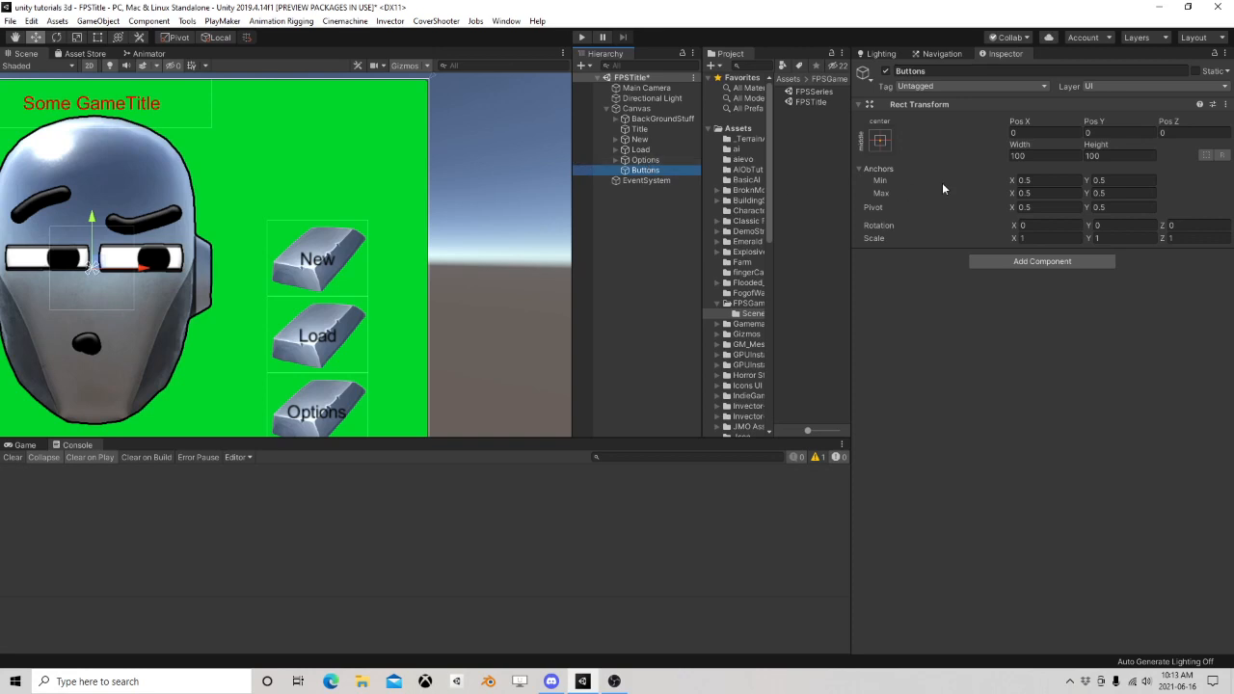
# Add a Vertical Layout Group component to the Buttons object
pyautogui.click(1001, 261)
pyautogui.write('vert')
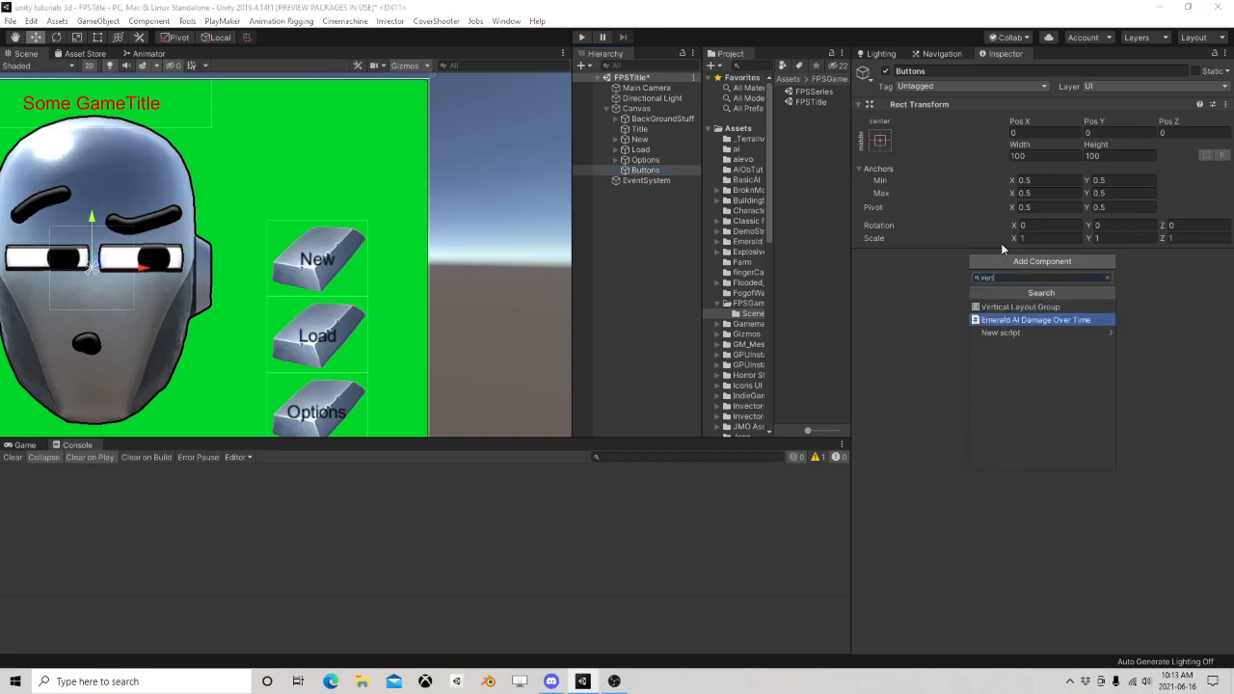
pyautogui.click(1057, 306)
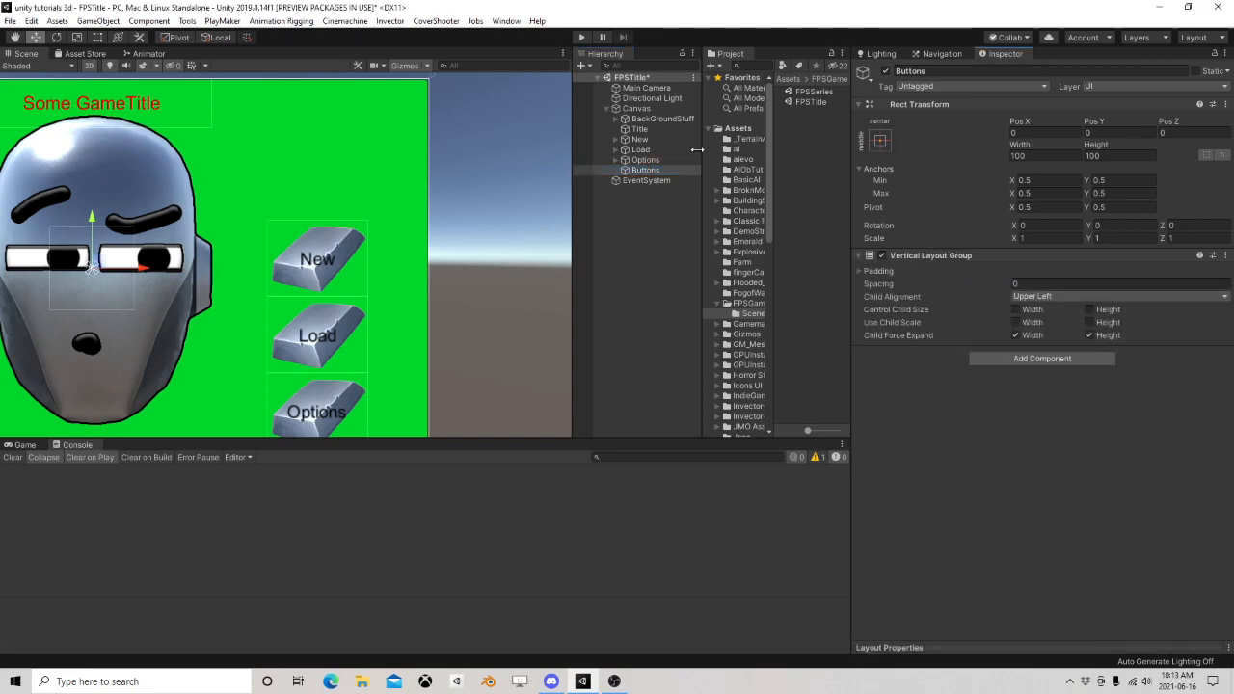
# Make the New, Load and Options buttons children of the Buttons object
pyautogui.click(645, 160)
pyautogui.keyDown('shift'); pyautogui.click(640, 139); pyautogui.keyUp('shift')
pyautogui.moveTo(639, 139); pyautogui.dragTo(647, 170)
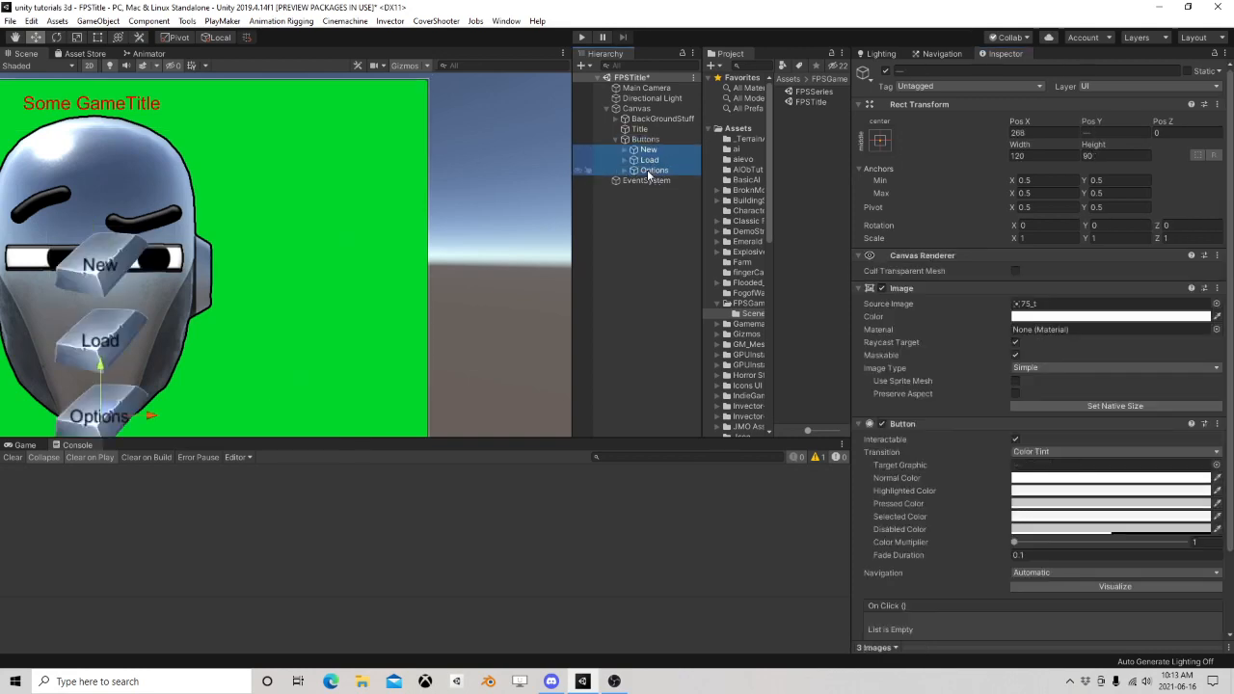
# Move the Buttons group horizontally off the character's face to about Pos X 264
pyautogui.click(644, 140)
pyautogui.click(618, 140)
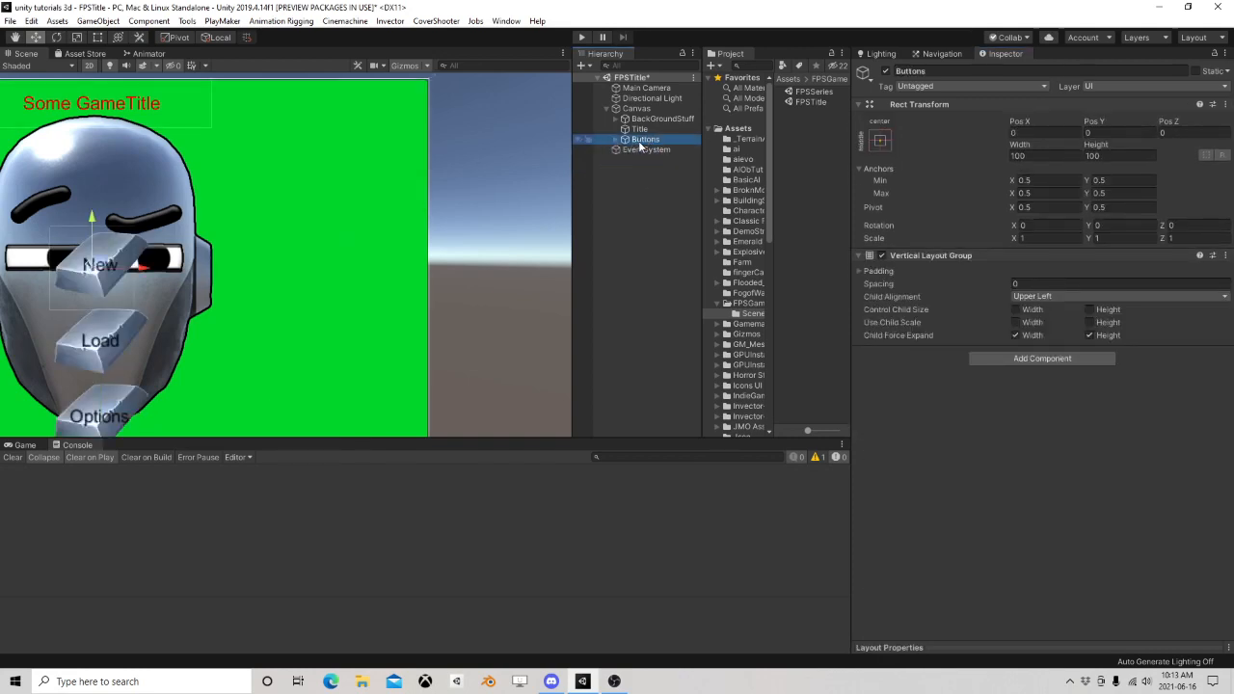
pyautogui.scroll(-3, 246, 262)
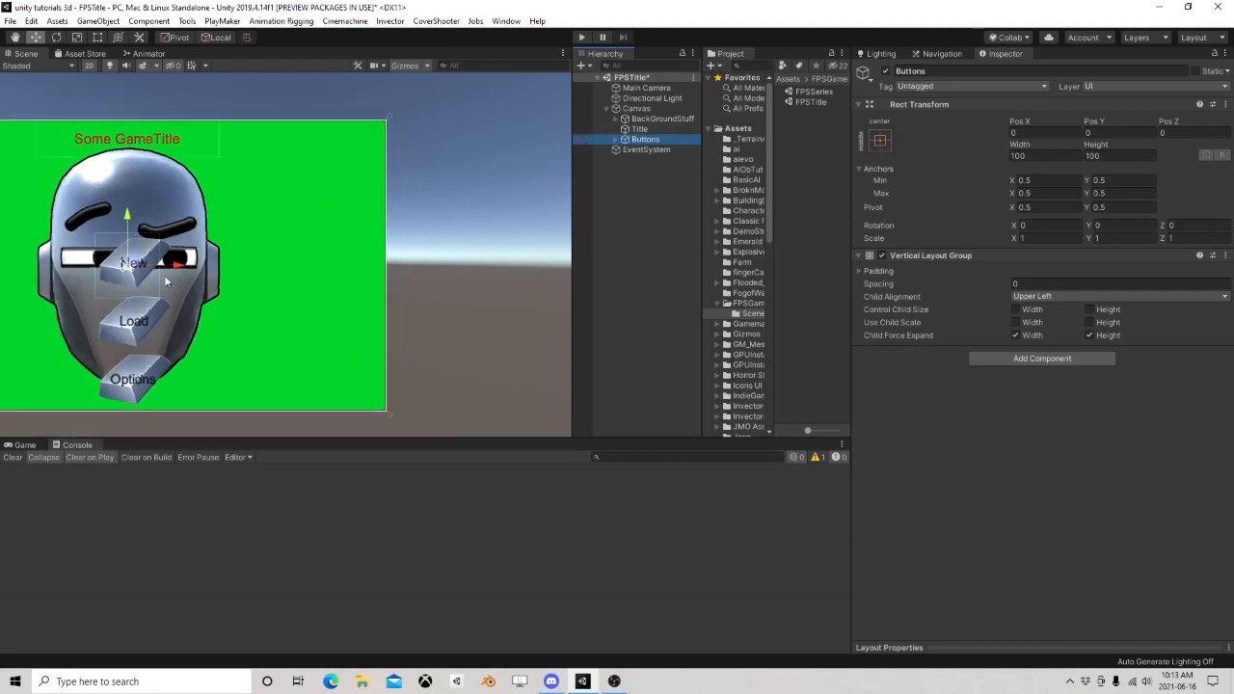
pyautogui.moveTo(166, 280); pyautogui.dragTo(351, 261)
# Set the Spacing of the Buttons object's Vertical Layout Group to about 12.44
pyautogui.click(646, 140)
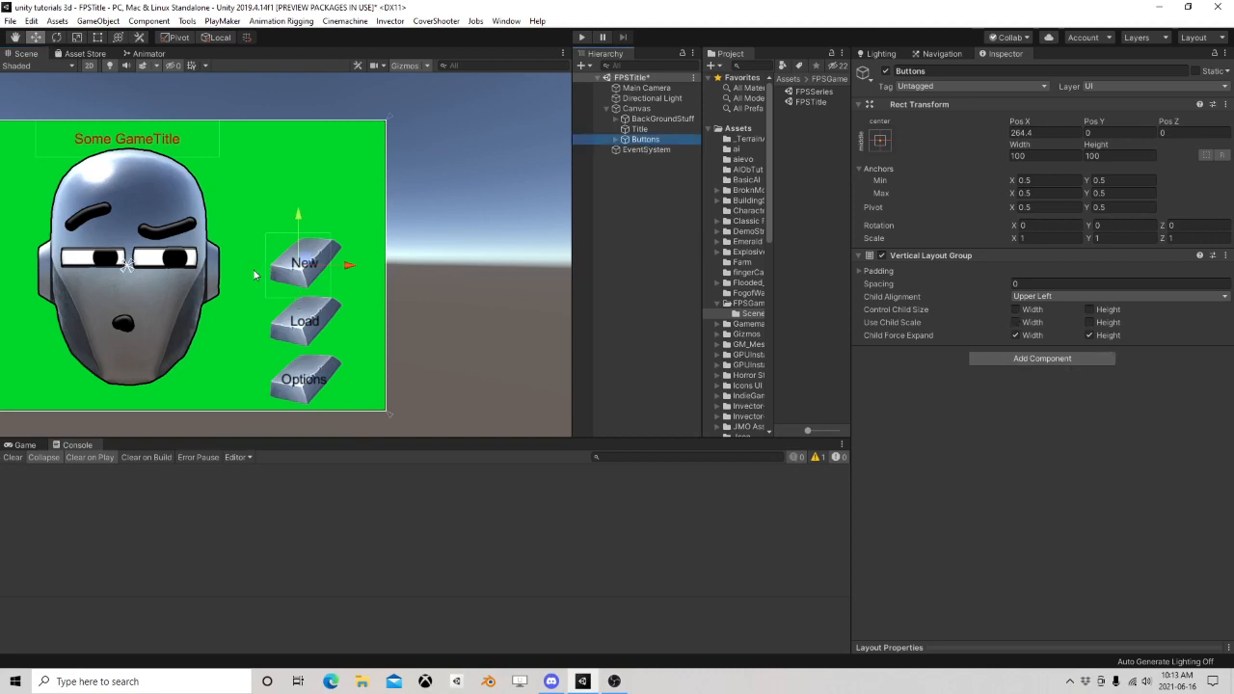
pyautogui.click(616, 140)
pyautogui.click(645, 161)
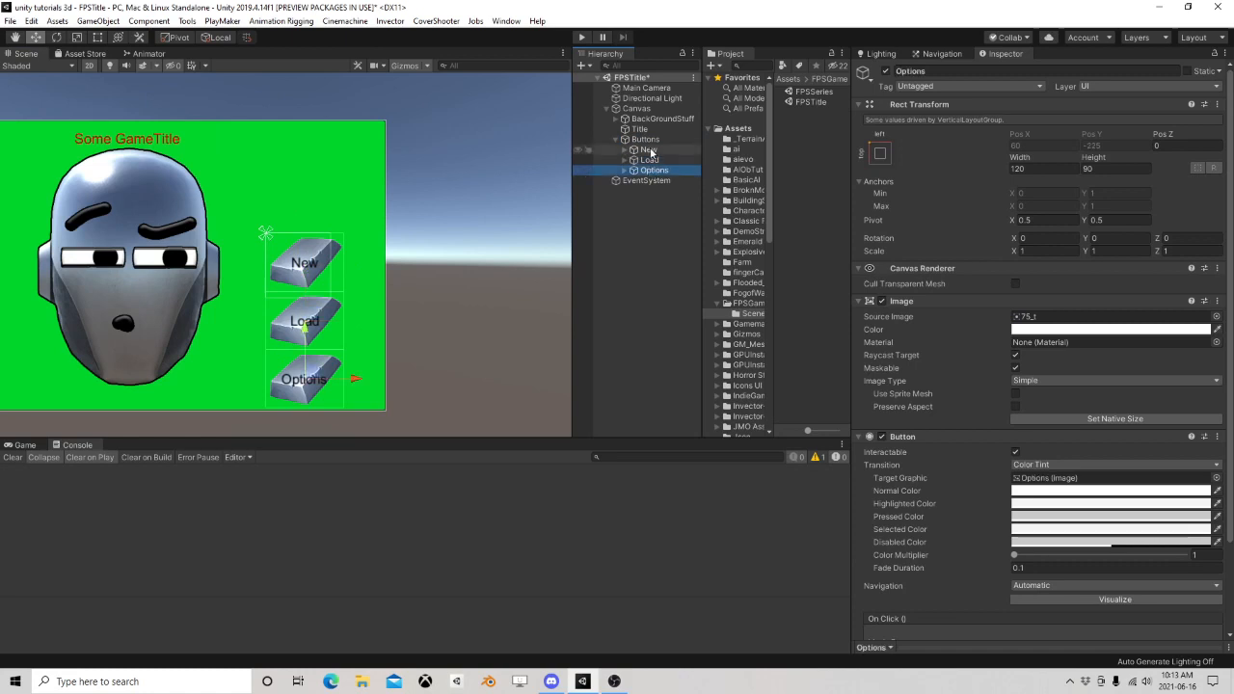
pyautogui.click(646, 150)
pyautogui.click(645, 139)
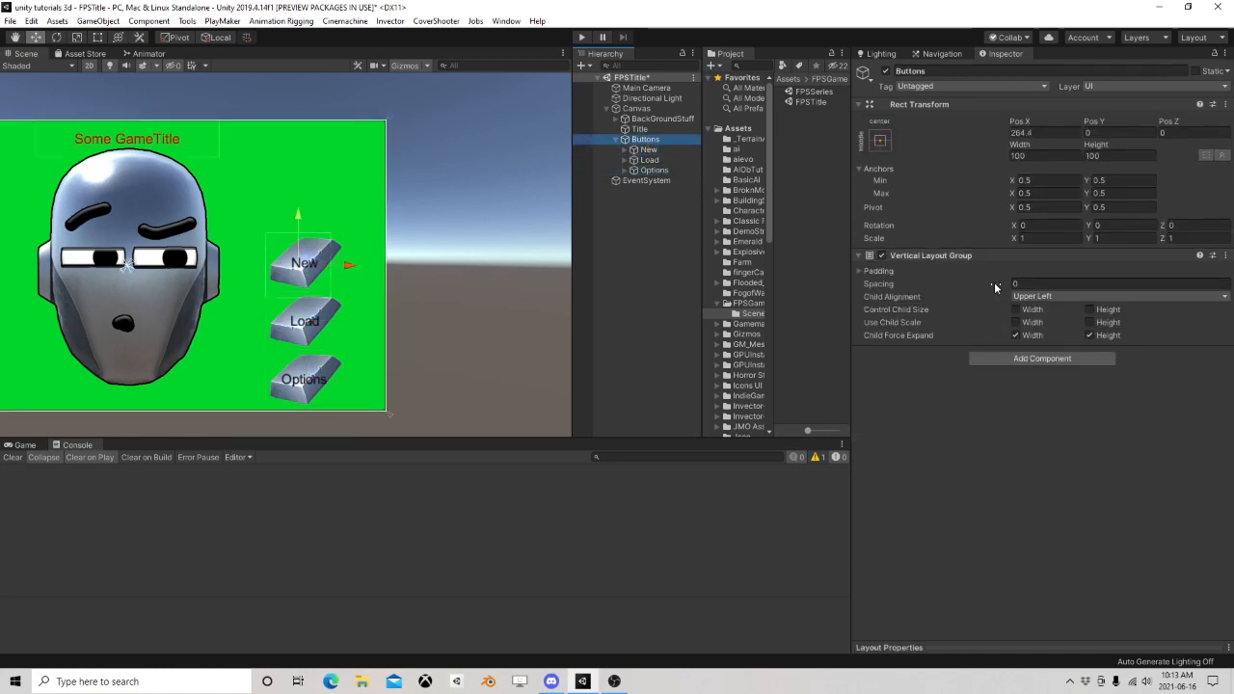
pyautogui.click(863, 273)
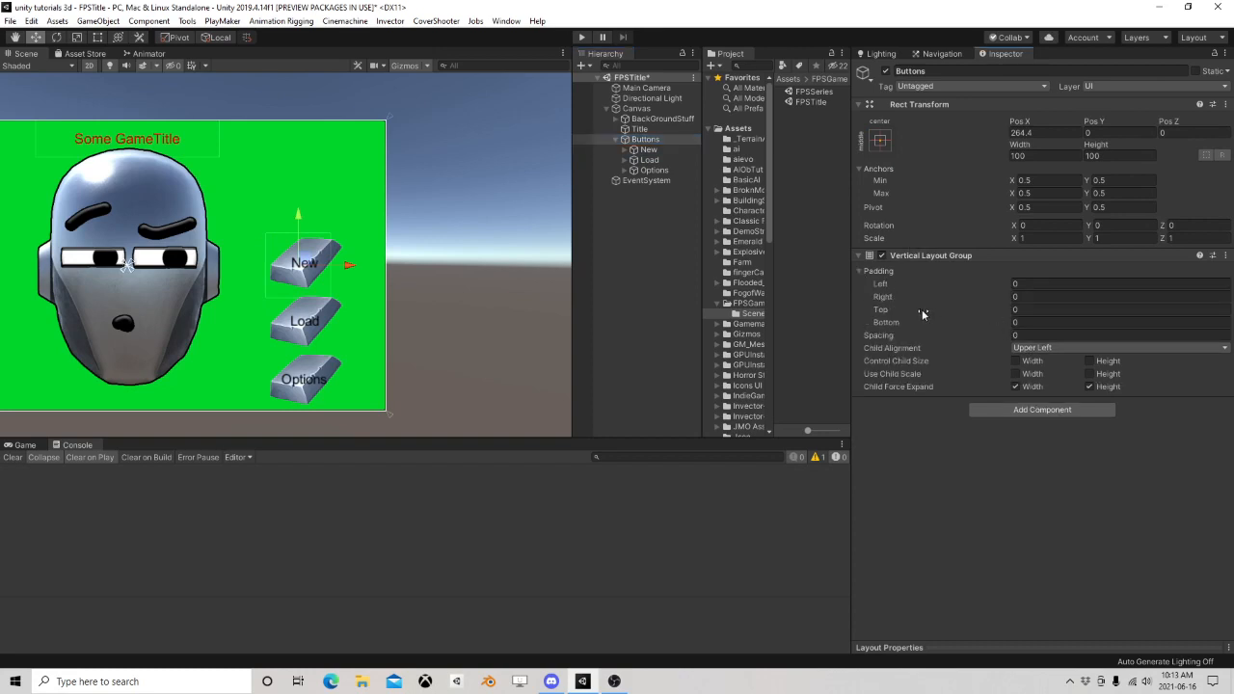
pyautogui.moveTo(875, 339); pyautogui.dragTo(1141, 352)
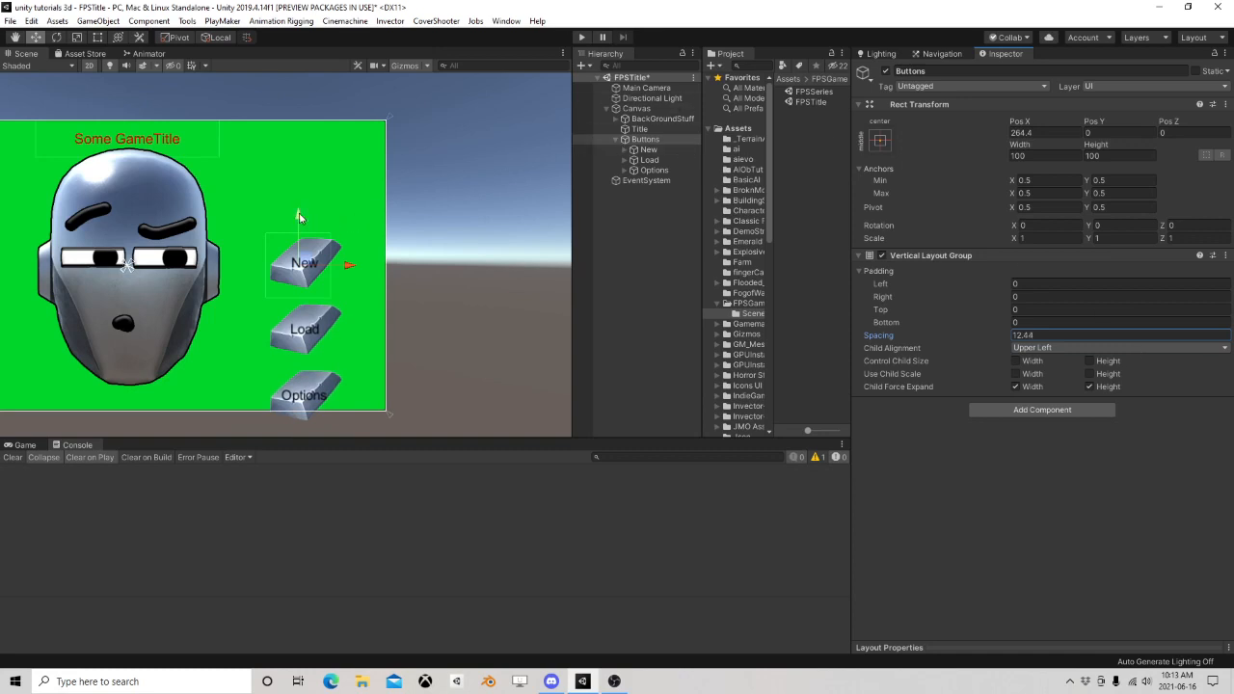
# Raise the Buttons group to about Pos Y 29.9 so all three buttons fit the canvas, and collapse it in the hierarchy
pyautogui.moveTo(299, 217); pyautogui.dragTo(307, 194)
pyautogui.scroll(-2, 250, 202)
pyautogui.moveTo(362, 247); pyautogui.dragTo(406, 217, button='middle')
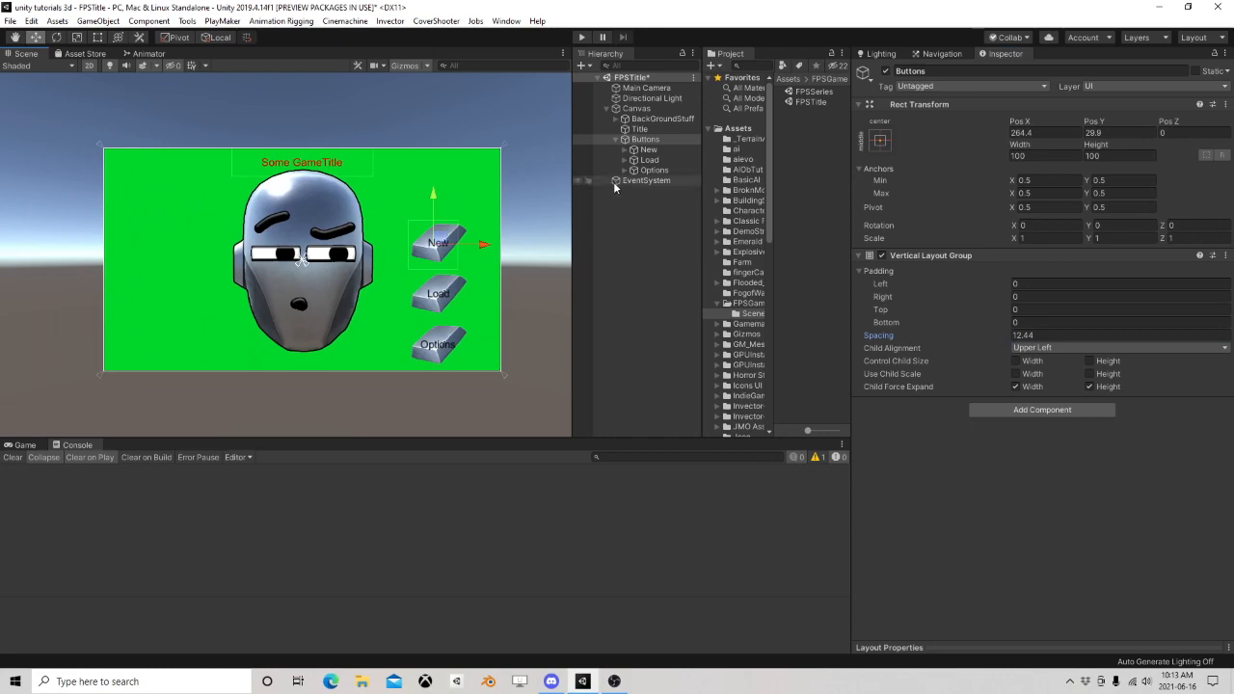
pyautogui.click(615, 139)
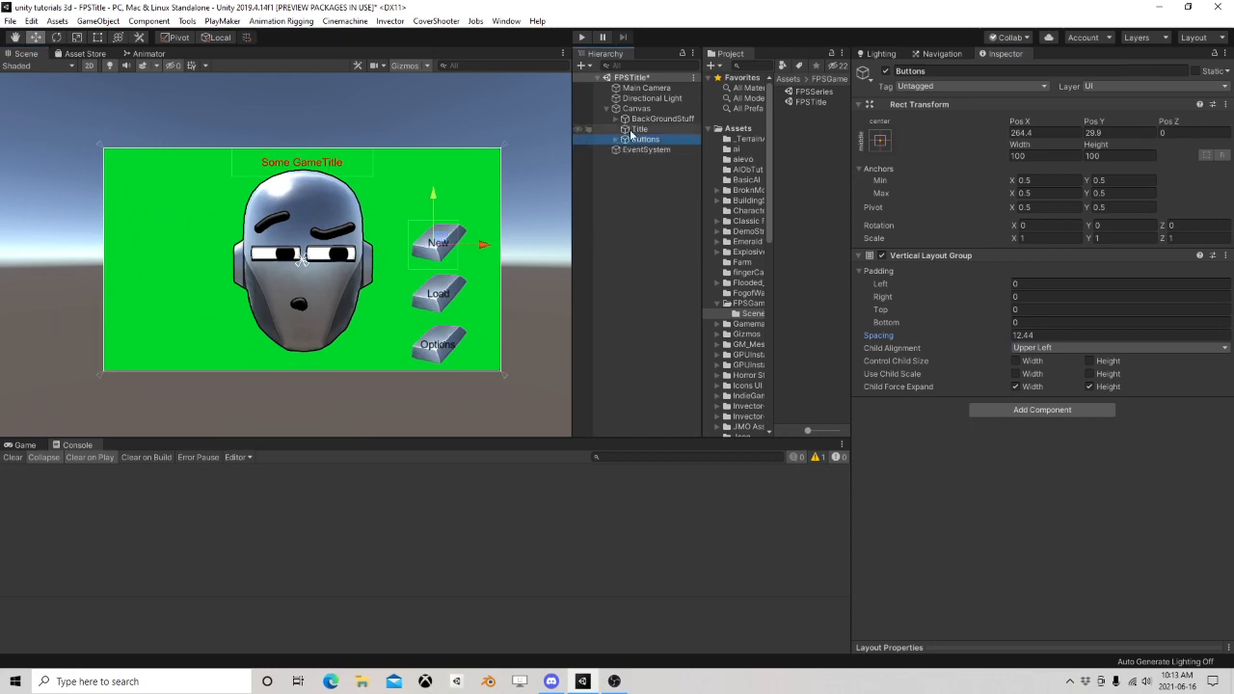
# Add an Audio Source component to the Canvas
pyautogui.click(656, 109)
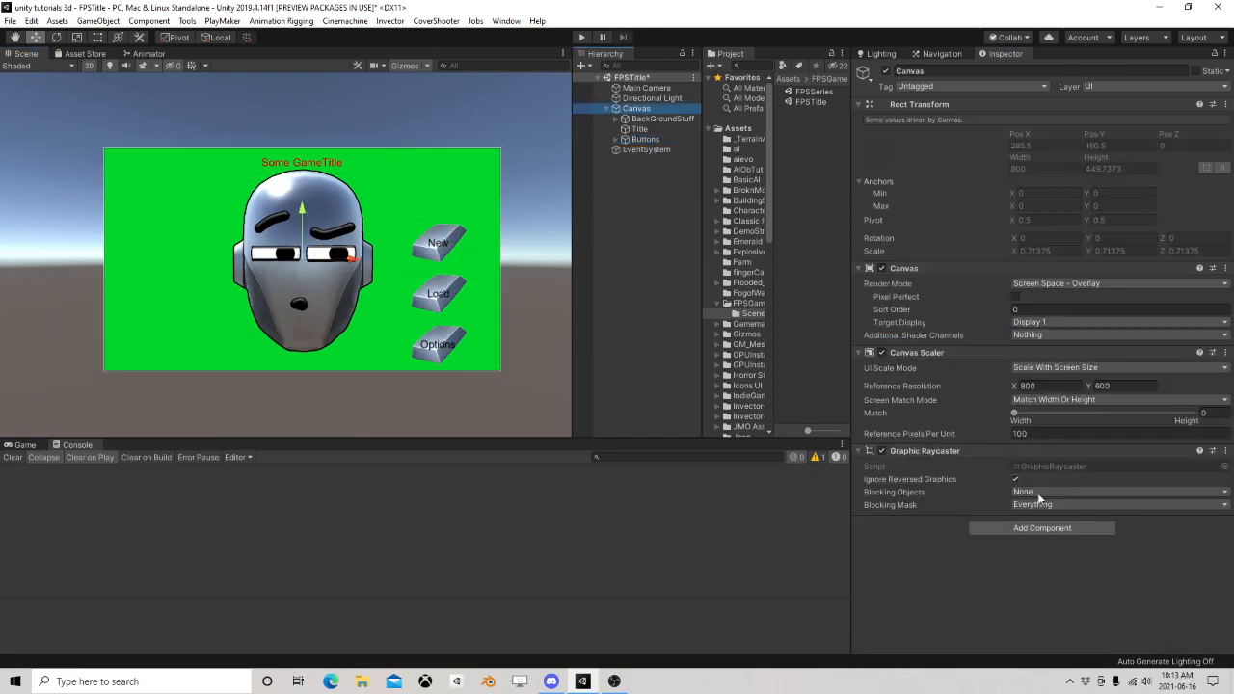
pyautogui.click(1051, 529)
pyautogui.write('a')
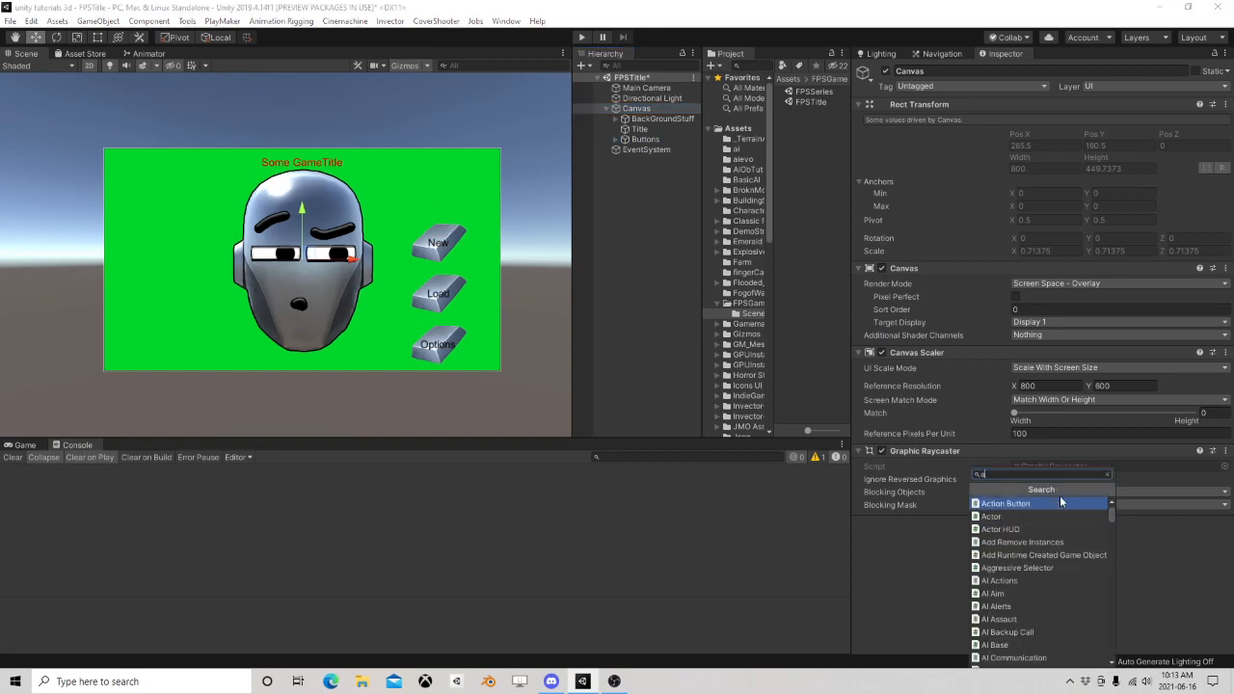
pyautogui.write('udio')
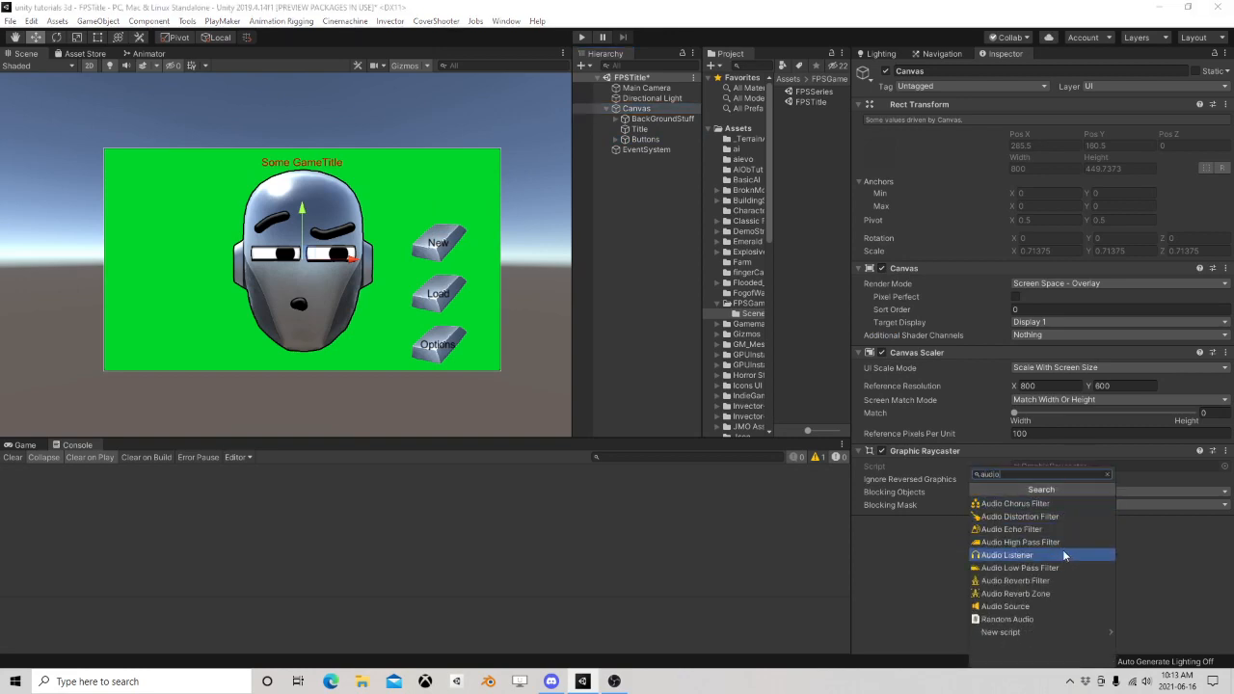
pyautogui.click(1045, 606)
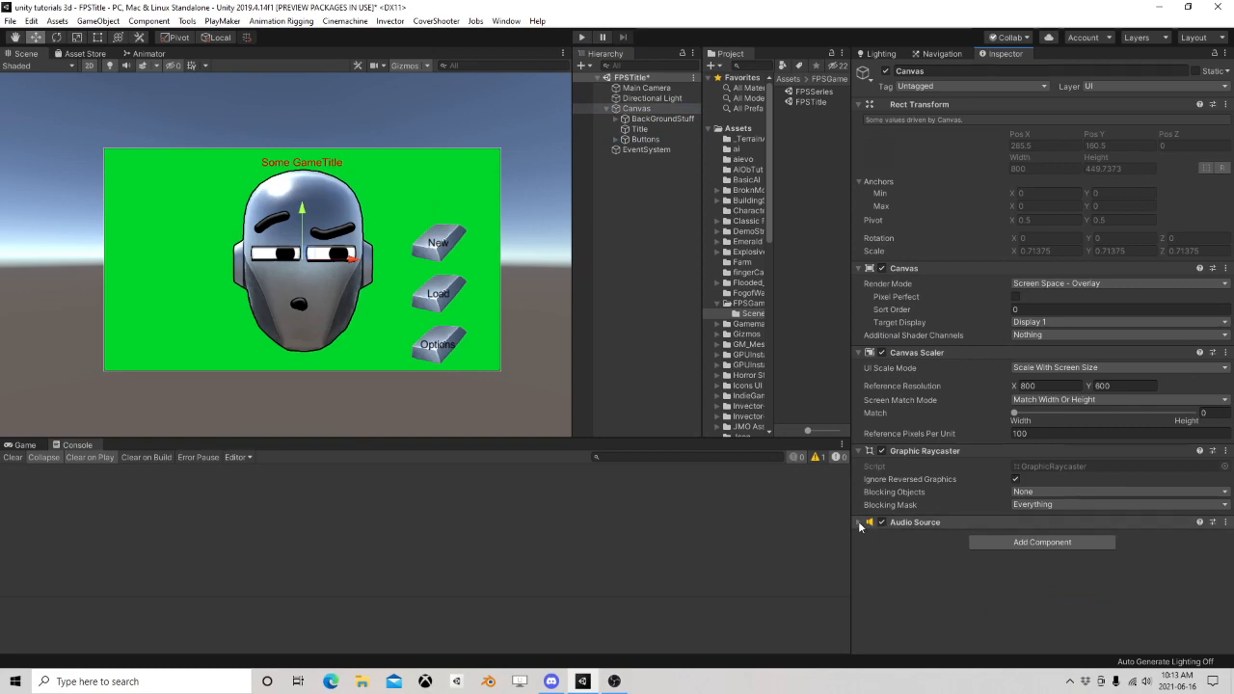
# Preview the Ambience_Hell_01 clips and assign bensound-epic as the AudioClip of the Canvas's Audio Source
pyautogui.click(989, 521)
pyautogui.click(1217, 537)
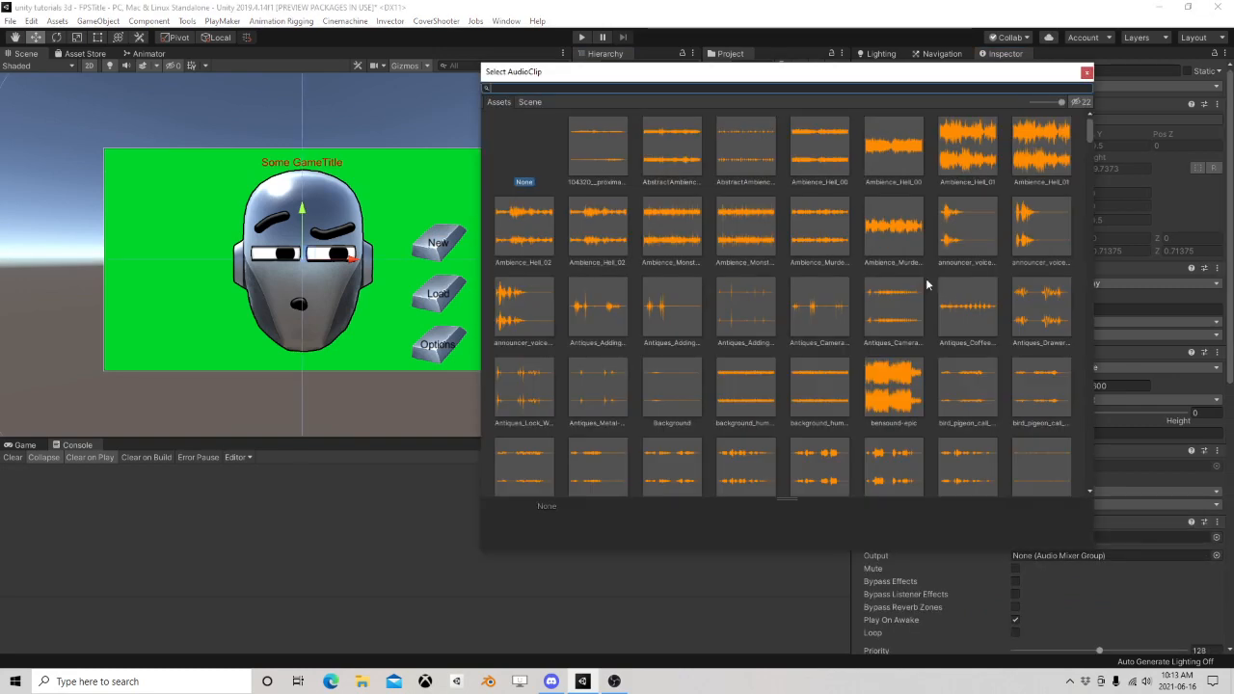
pyautogui.click(961, 154)
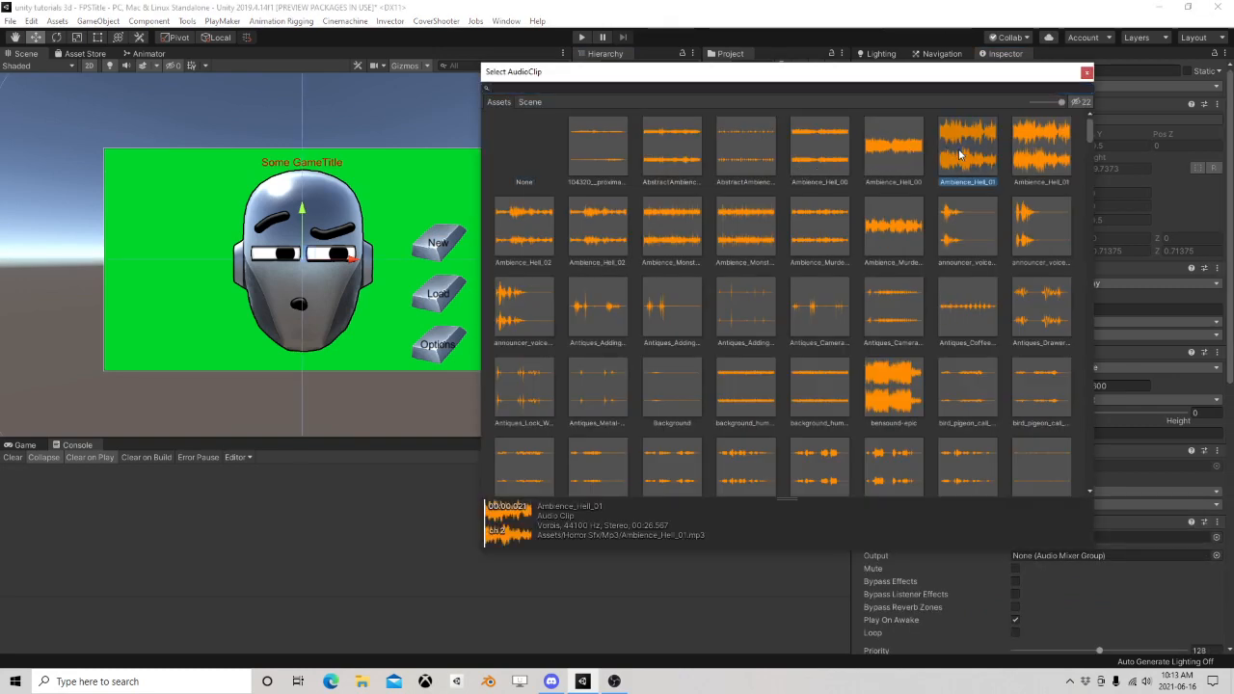
pyautogui.click(1030, 156)
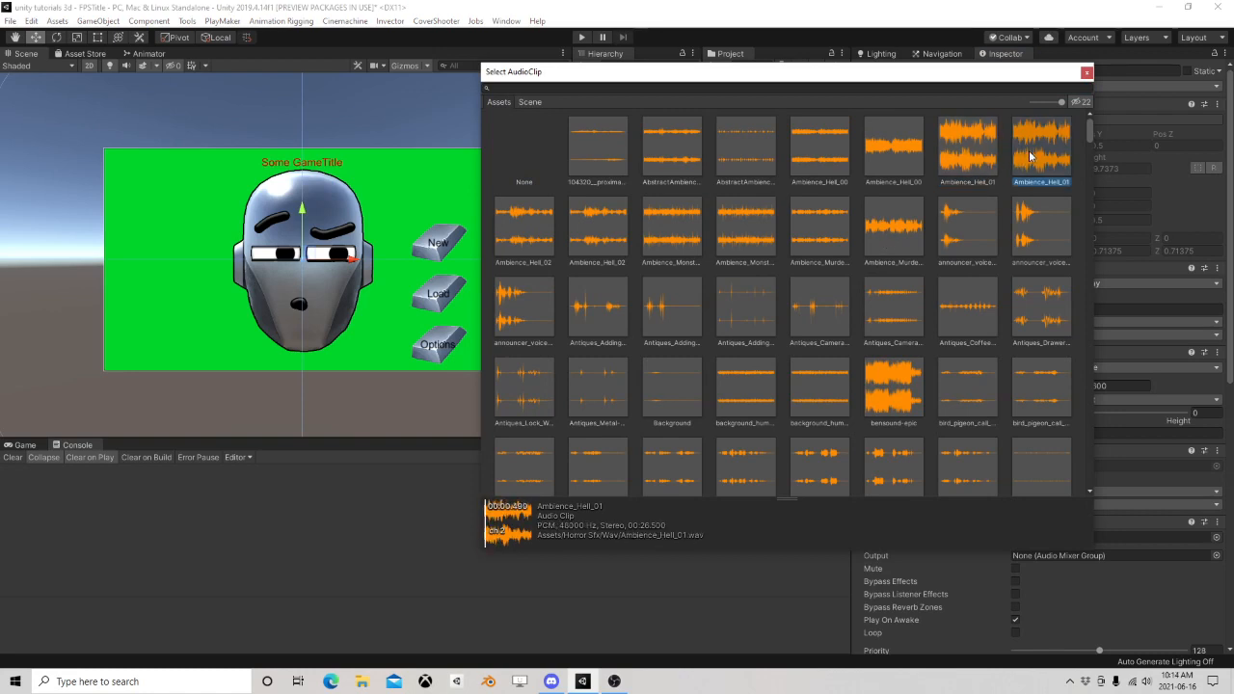
pyautogui.click(893, 384)
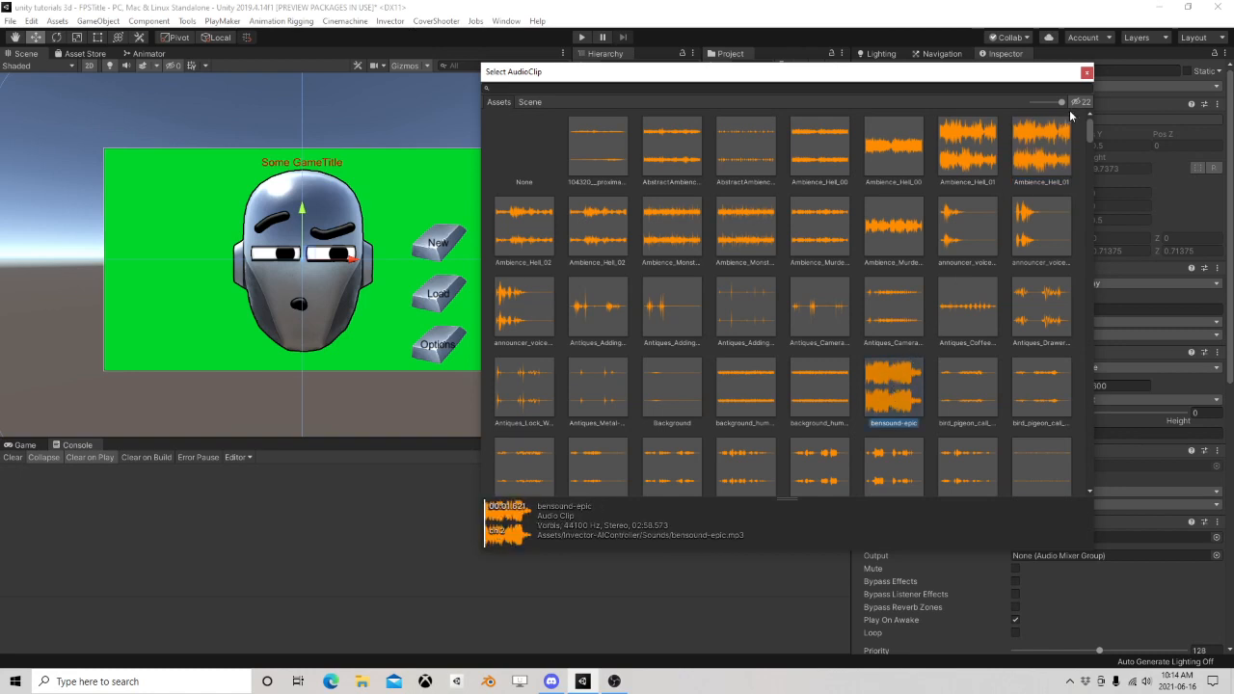
pyautogui.click(1087, 73)
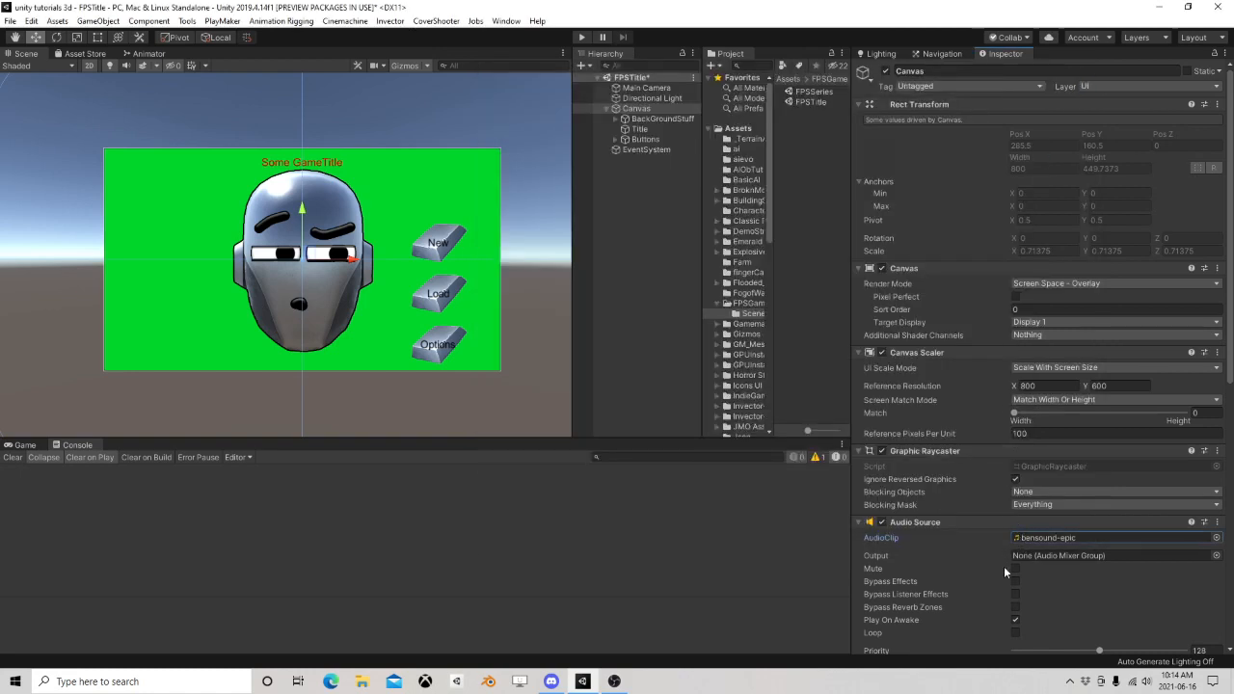
# Enable Loop on the Audio Source and lower its Volume to about 0.33
pyautogui.click(1015, 633)
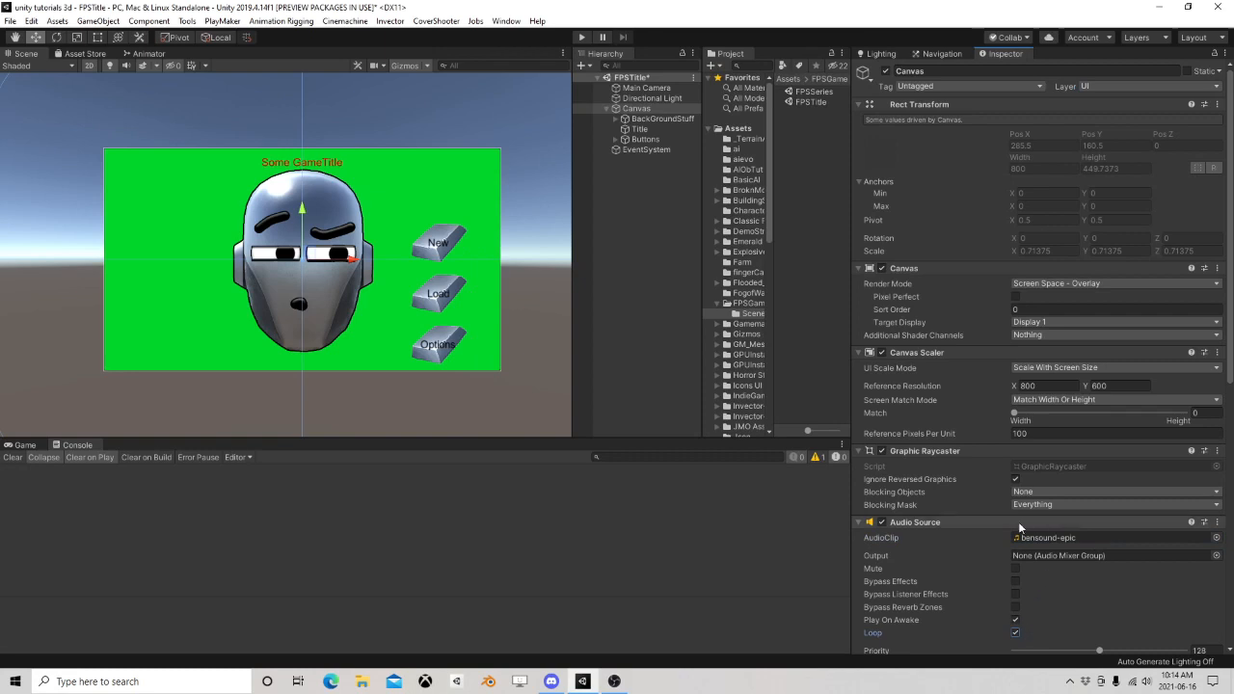
pyautogui.scroll(-3, 1017, 573)
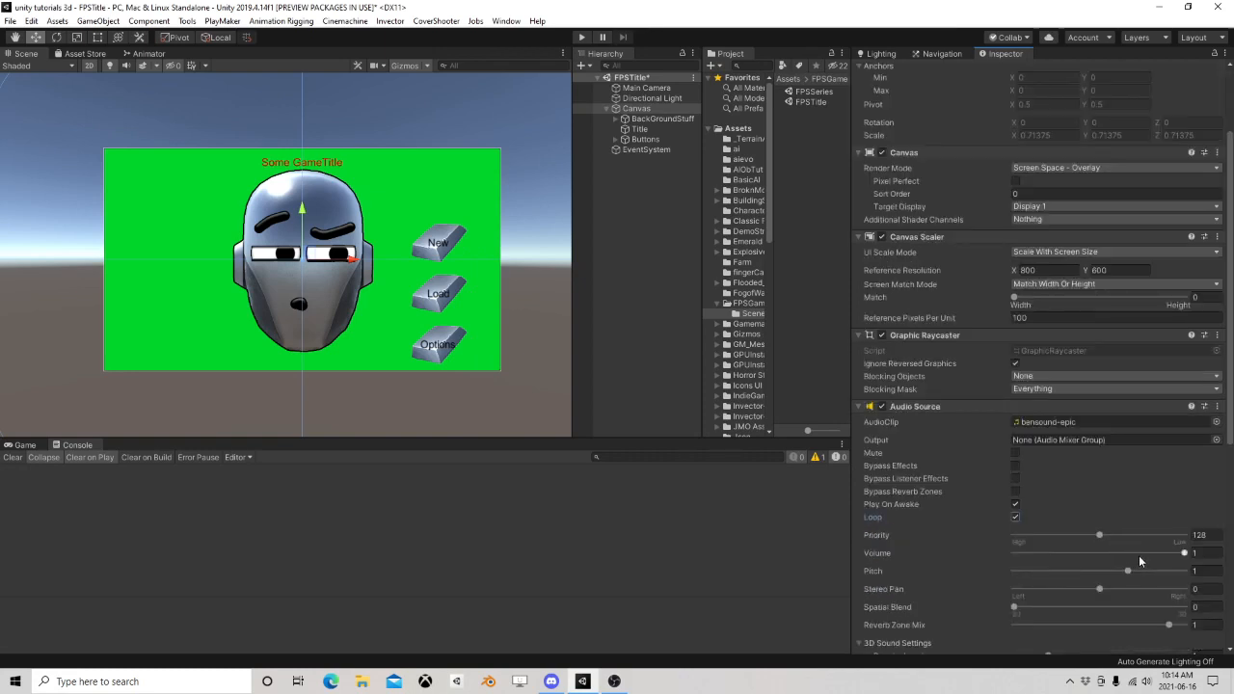
pyautogui.moveTo(1184, 556); pyautogui.dragTo(1078, 565)
pyautogui.rightClick(635, 108)
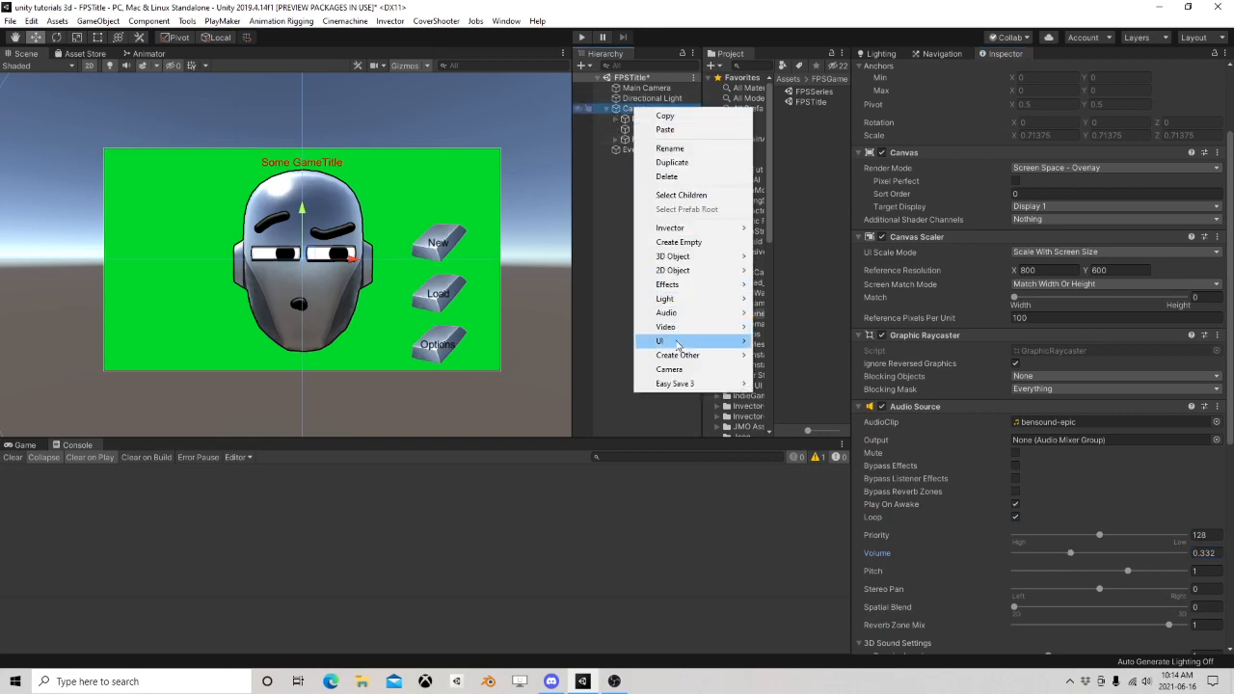
pyautogui.moveTo(676, 345)
pyautogui.click(598, 494)
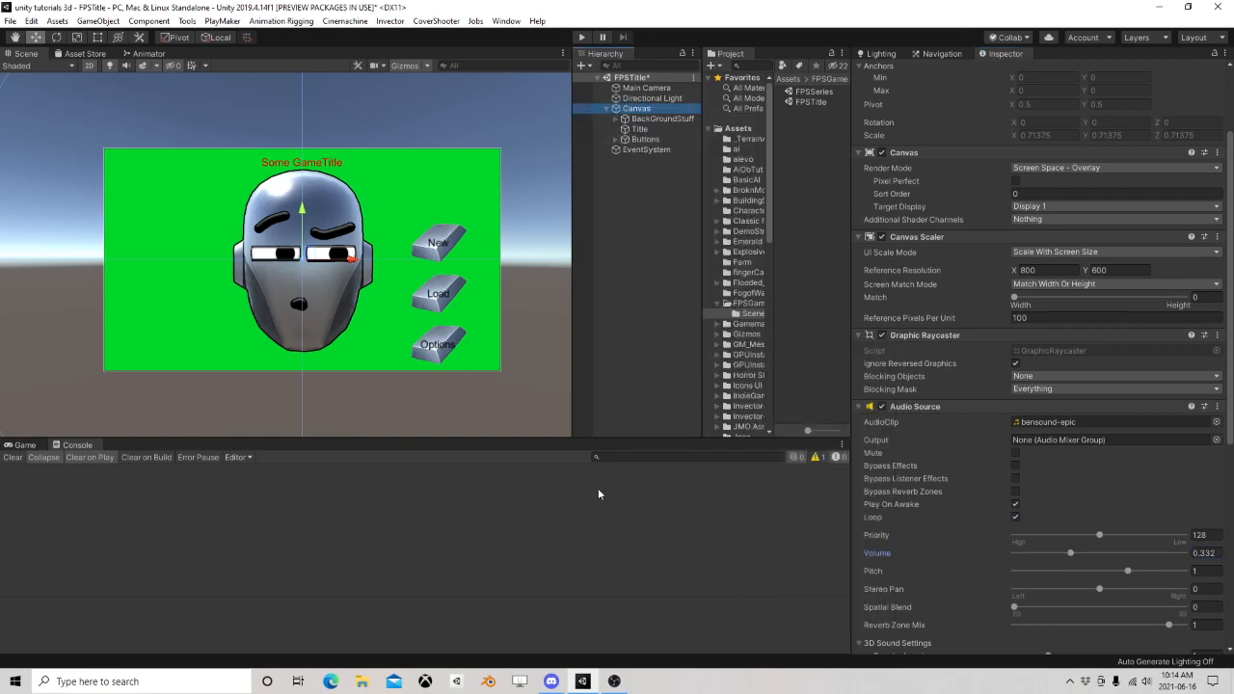
# Add a PlayMakerFSM component to the Canvas and name the FSM TitleManager
pyautogui.click(646, 109)
pyautogui.scroll(-5, 1004, 457)
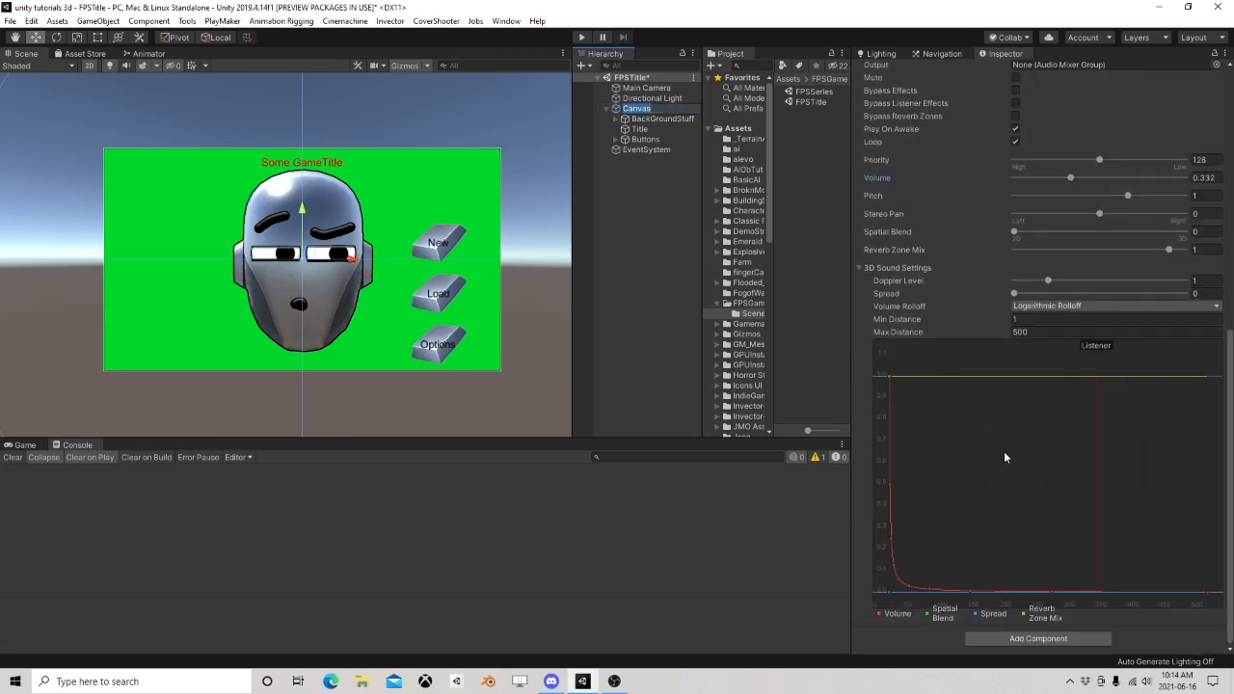
pyautogui.click(1001, 638)
pyautogui.write('fam')
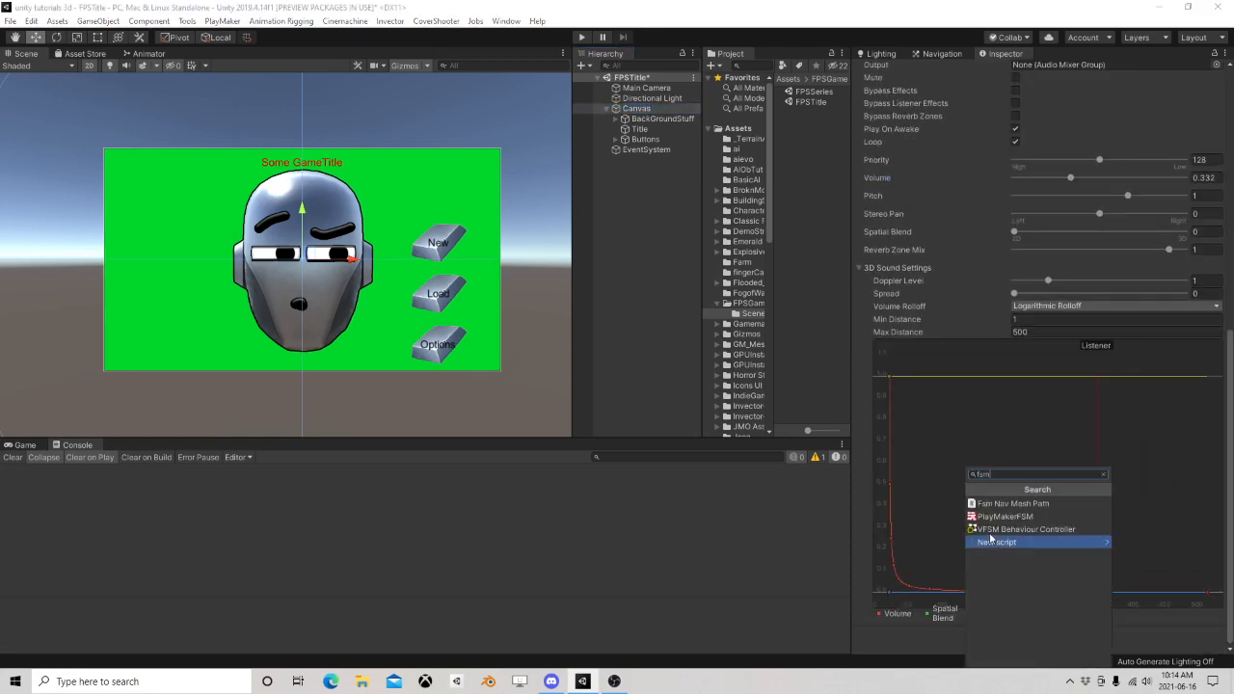
pyautogui.click(994, 518)
pyautogui.scroll(-3, 964, 526)
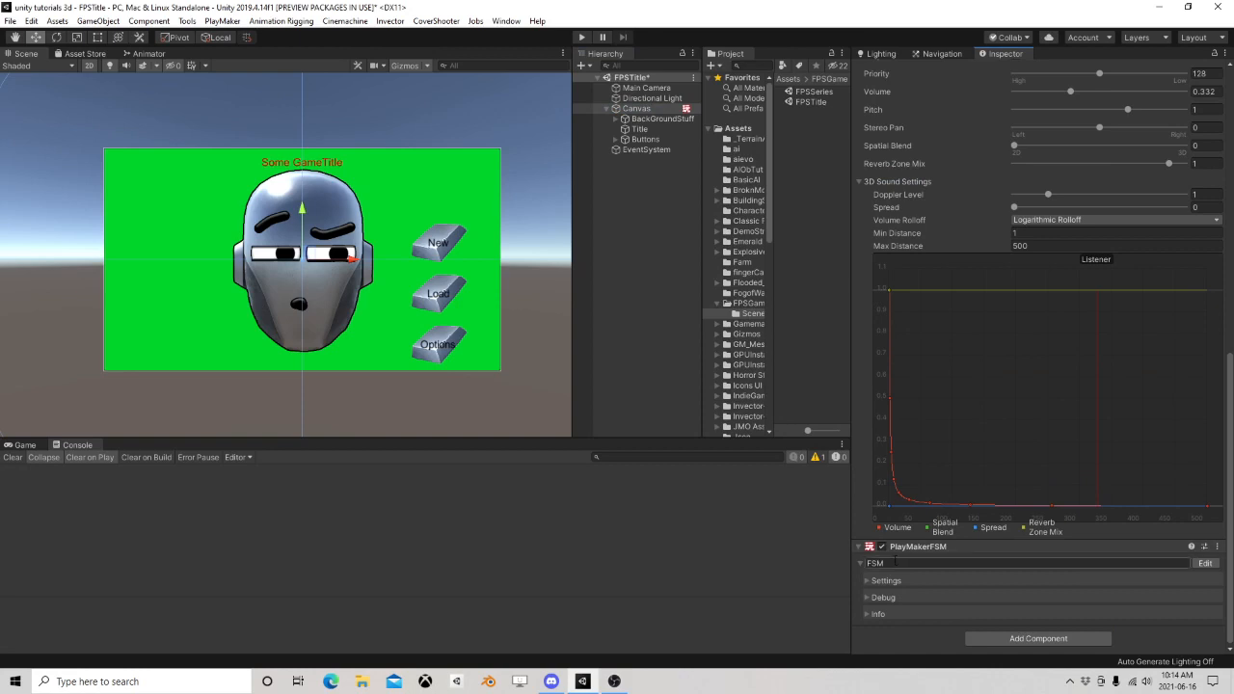
pyautogui.write('TitleManager')
# Open the TitleManager FSM for editing and add a UI Button Array action to State 1
pyautogui.click(1207, 564)
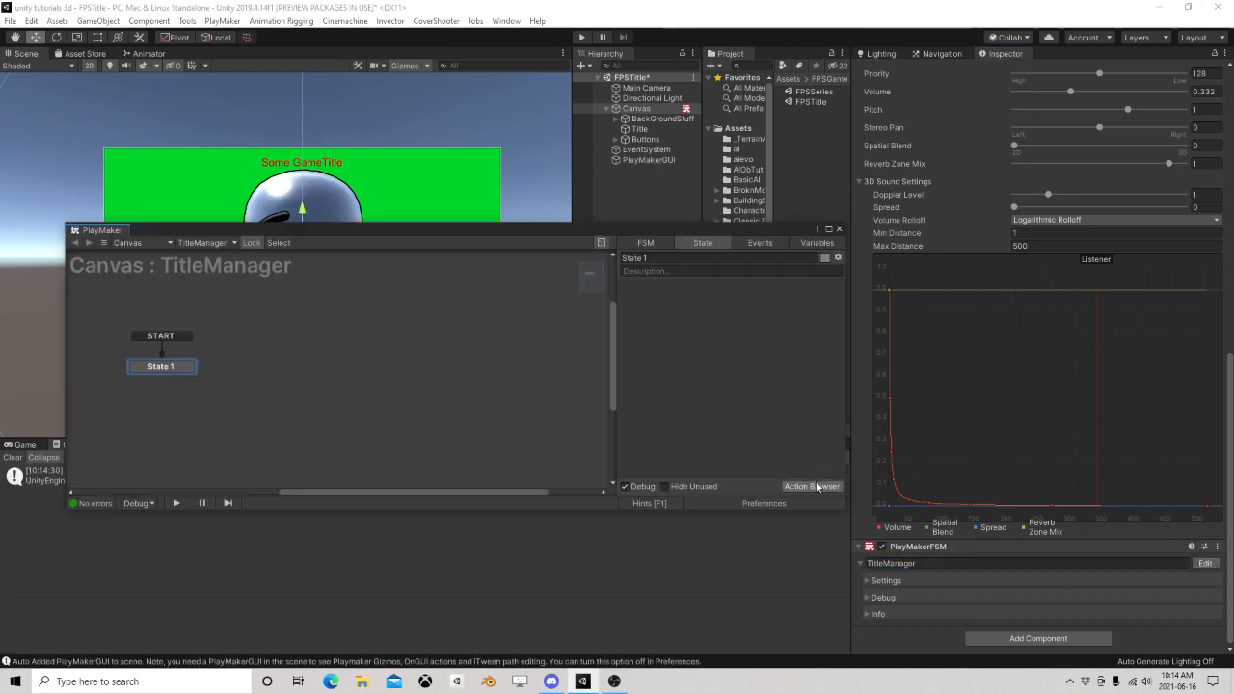
pyautogui.click(812, 486)
pyautogui.write('butt')
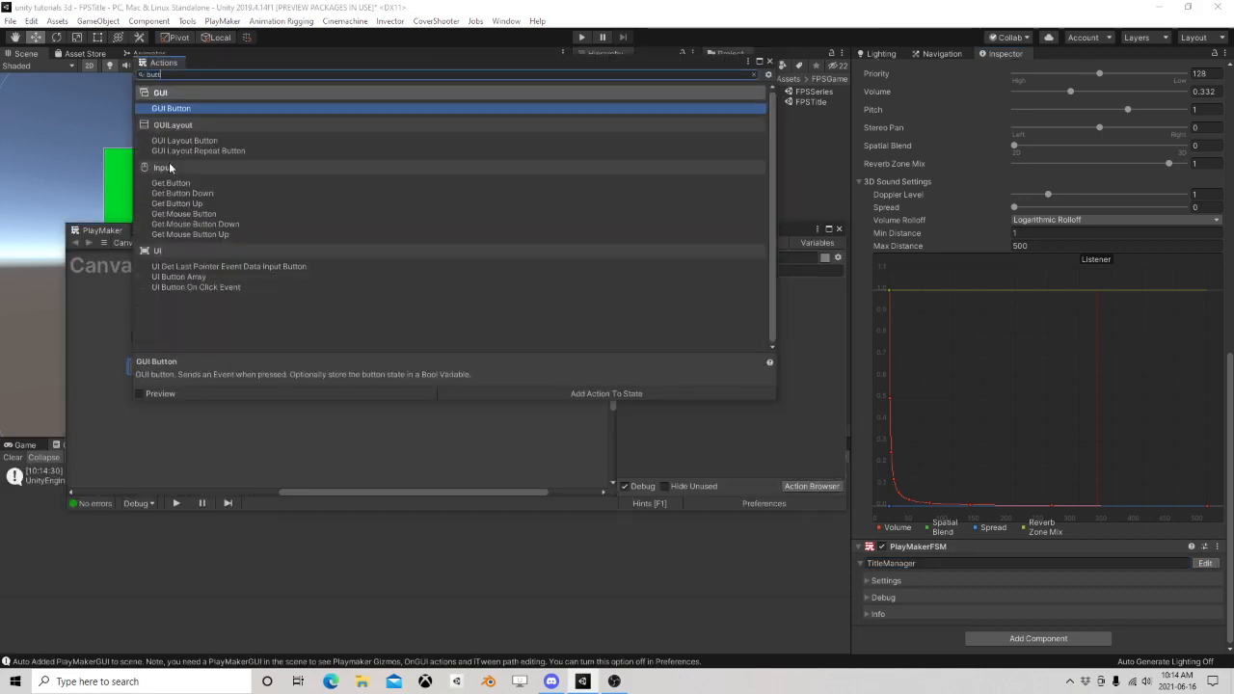
pyautogui.doubleClick(195, 276)
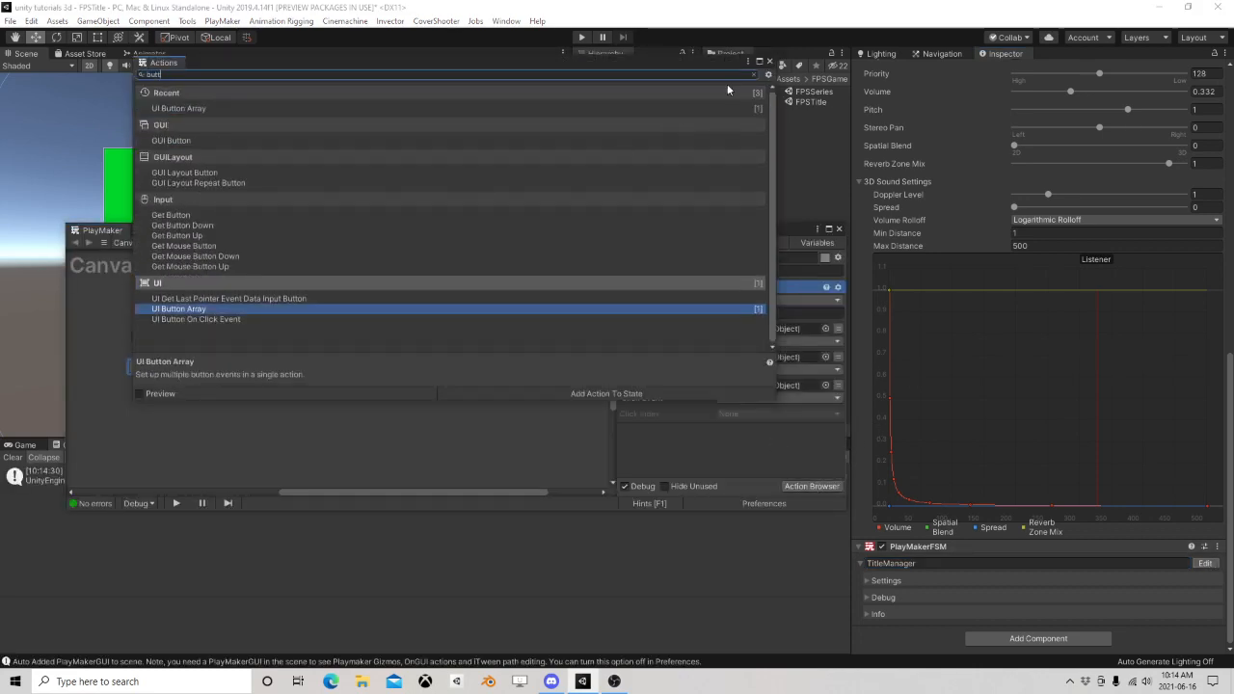
pyautogui.click(769, 61)
# Assign the New, Load and Options objects to the three button slots of the UI Button Array
pyautogui.moveTo(778, 230); pyautogui.dragTo(448, 124)
pyautogui.click(620, 140)
pyautogui.moveTo(648, 151); pyautogui.dragTo(440, 223)
pyautogui.moveTo(657, 161); pyautogui.dragTo(455, 280)
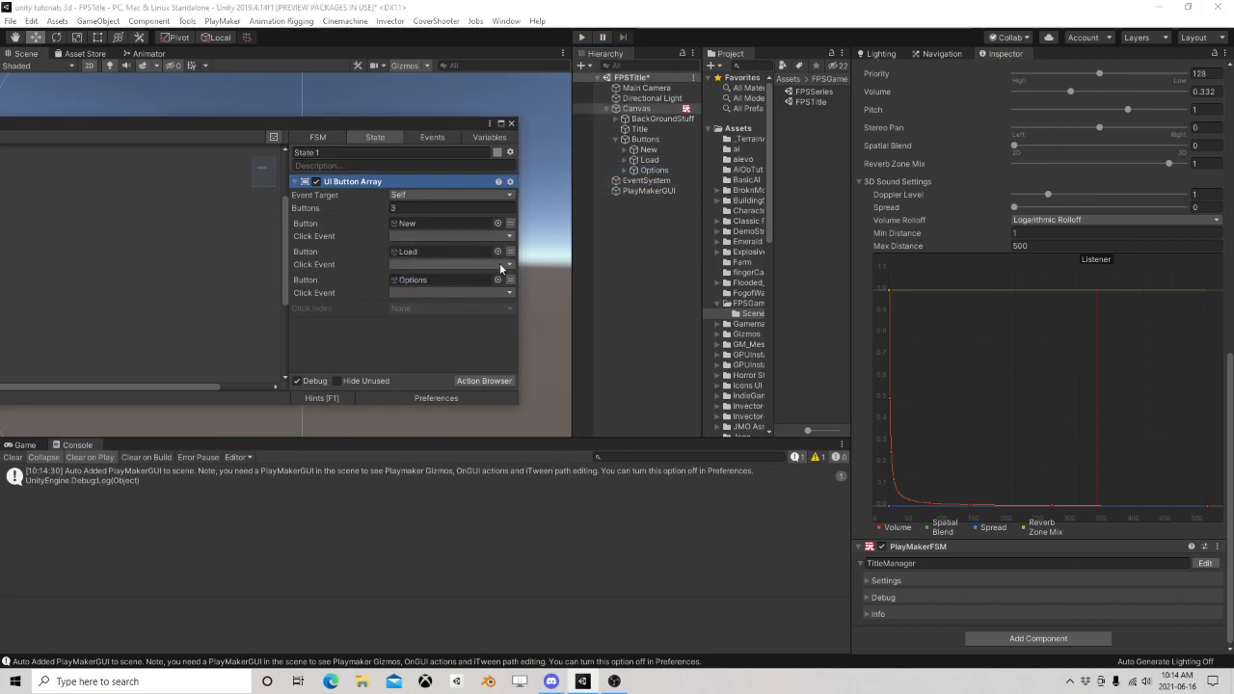
# Set the Pressed Color of the New, Load and Options buttons together to dark green
pyautogui.click(654, 170)
pyautogui.keyDown('shift'); pyautogui.click(651, 150); pyautogui.keyUp('shift')
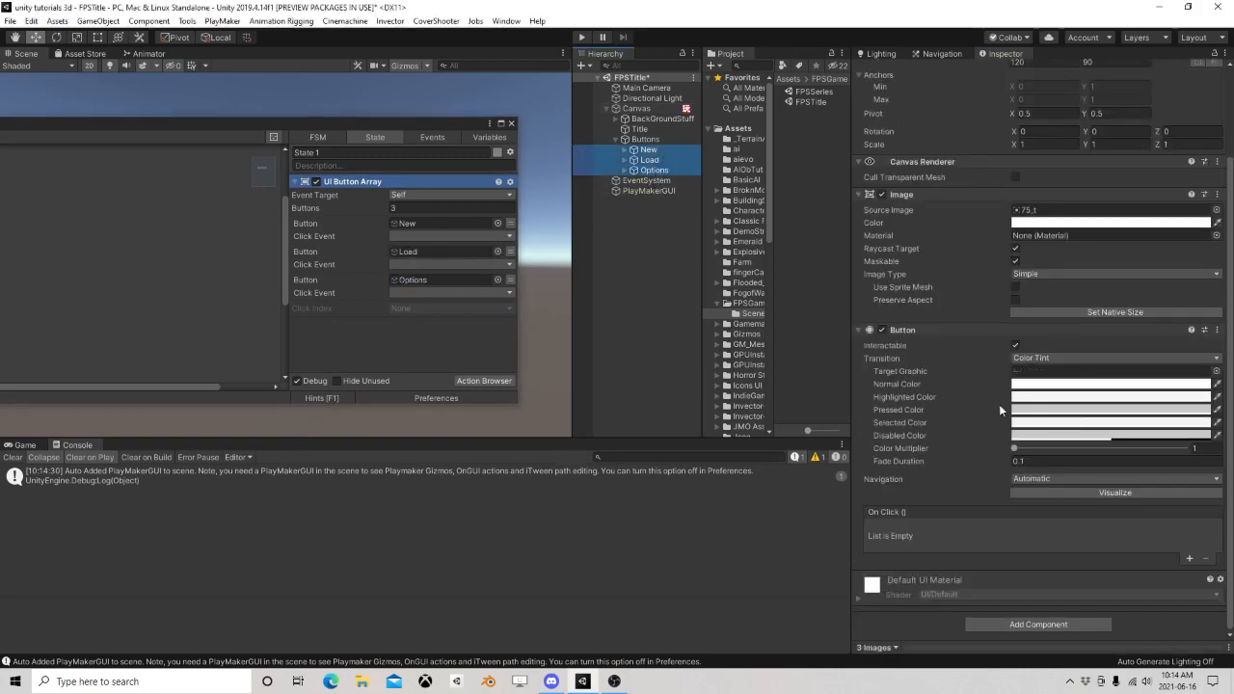
pyautogui.click(1046, 410)
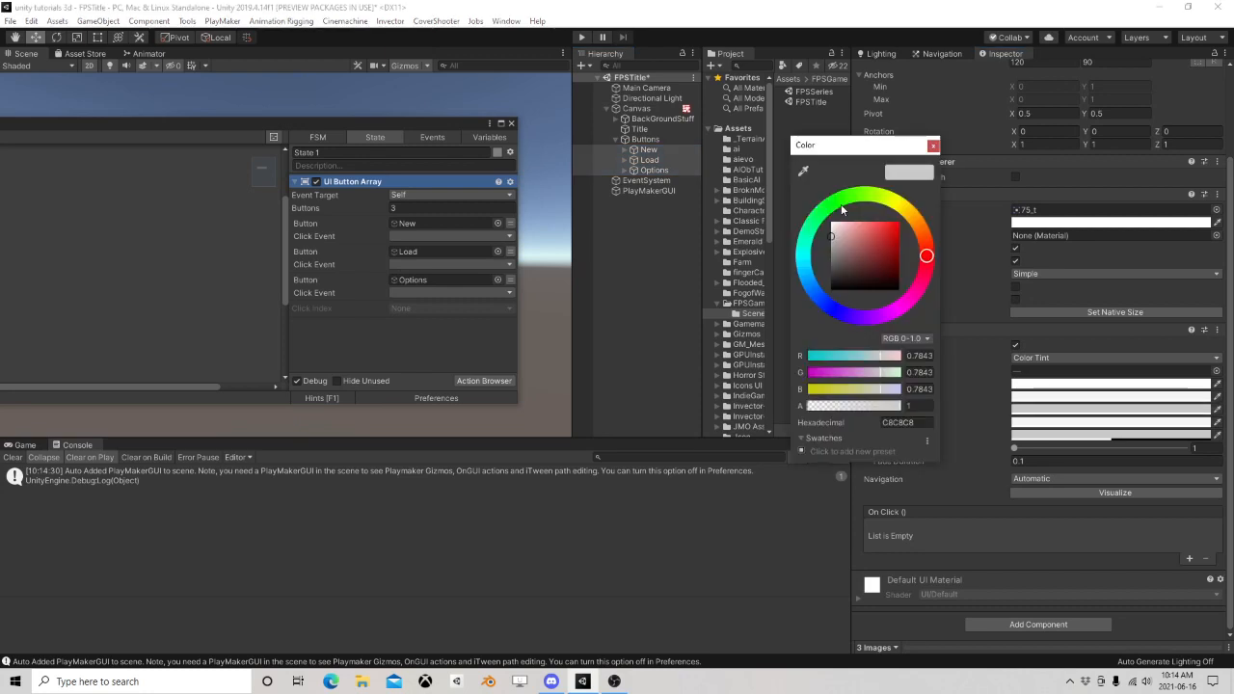
pyautogui.click(842, 208)
pyautogui.click(898, 273)
pyautogui.click(932, 147)
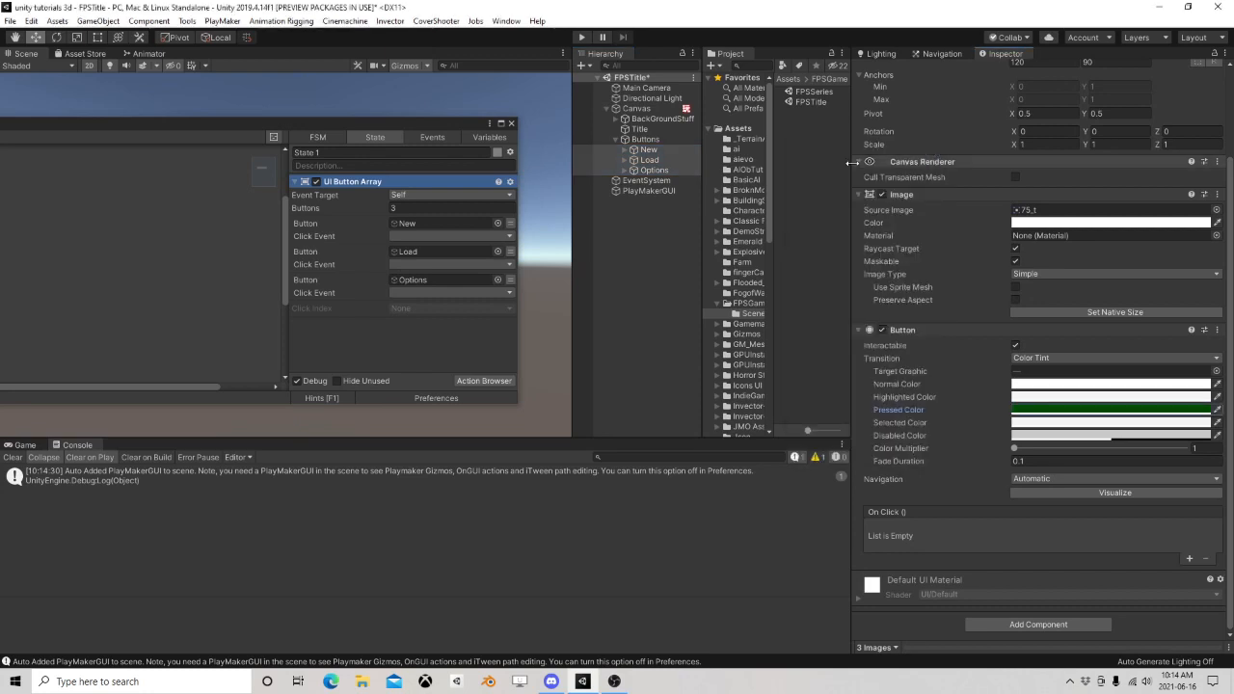
# Create the events New, Load and OPtions as the click events of the matching buttons in the UI Button Array
pyautogui.click(435, 235)
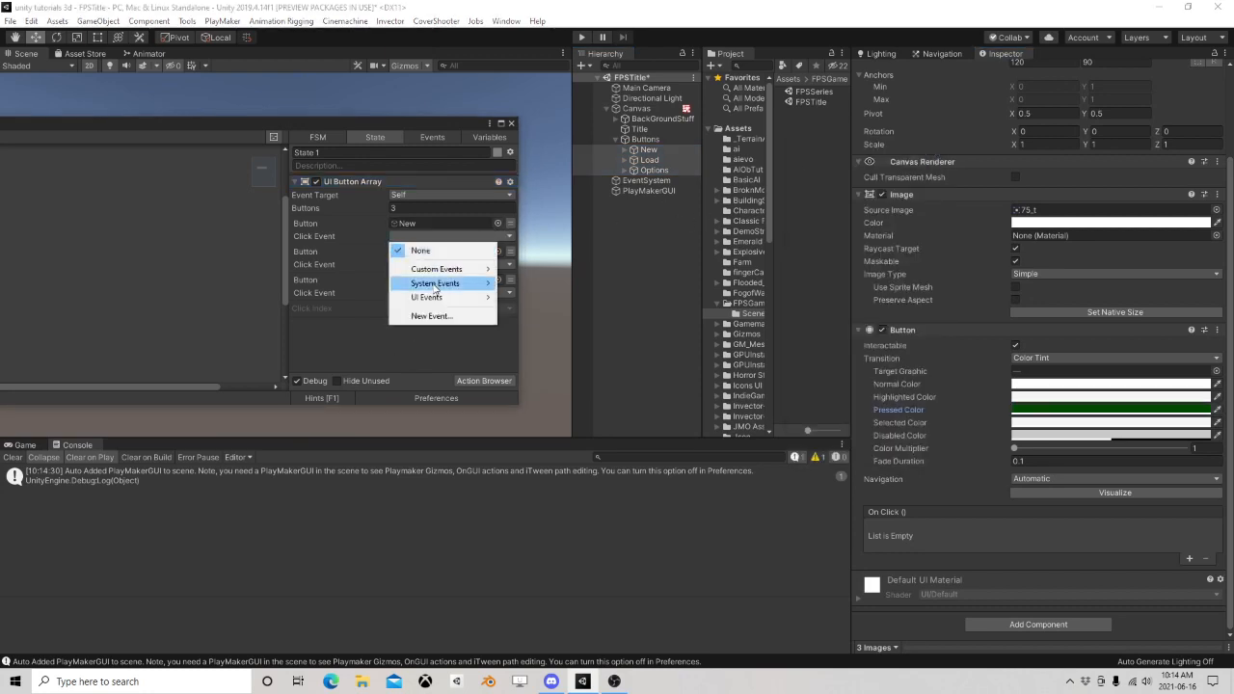
pyautogui.click(425, 317)
pyautogui.write('New')
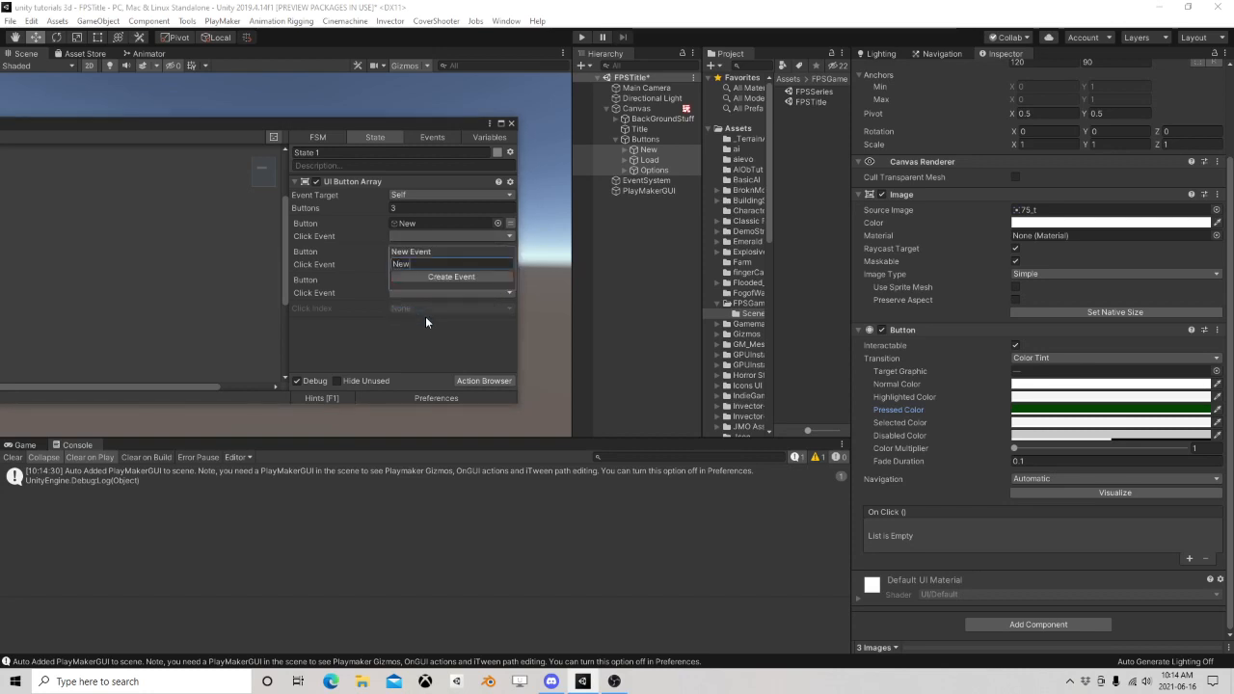
pyautogui.press('Return')
pyautogui.click(443, 292)
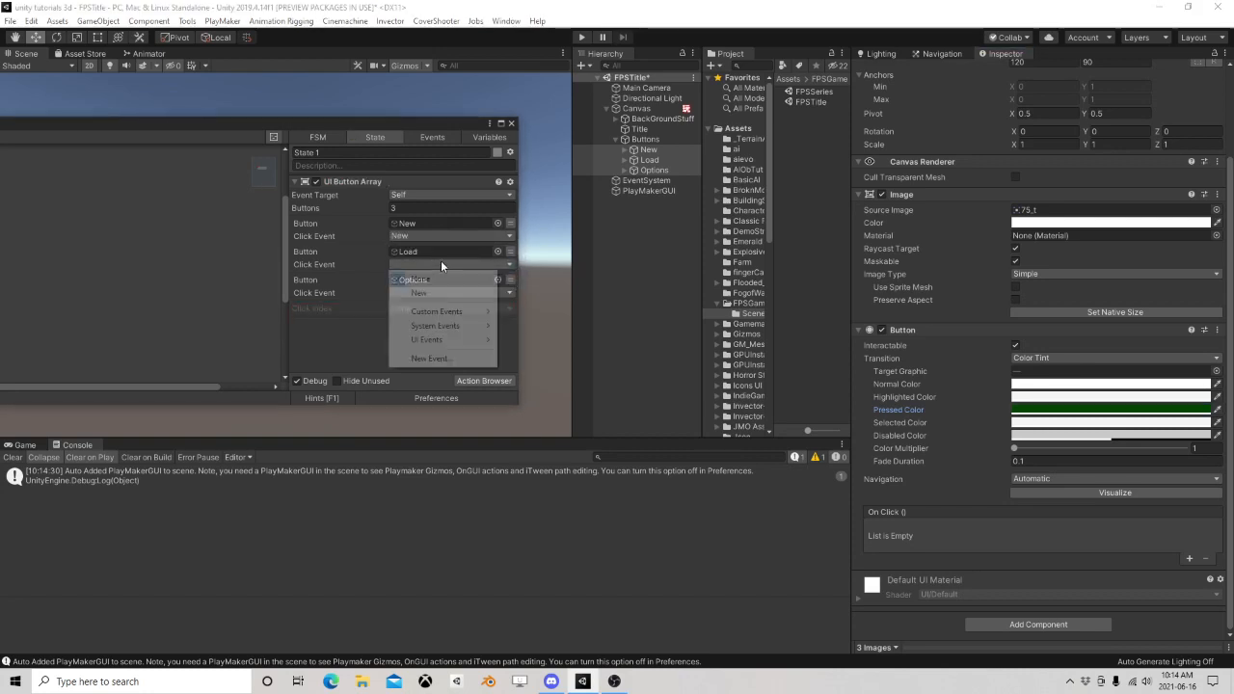
pyautogui.click(440, 355)
pyautogui.write('Load')
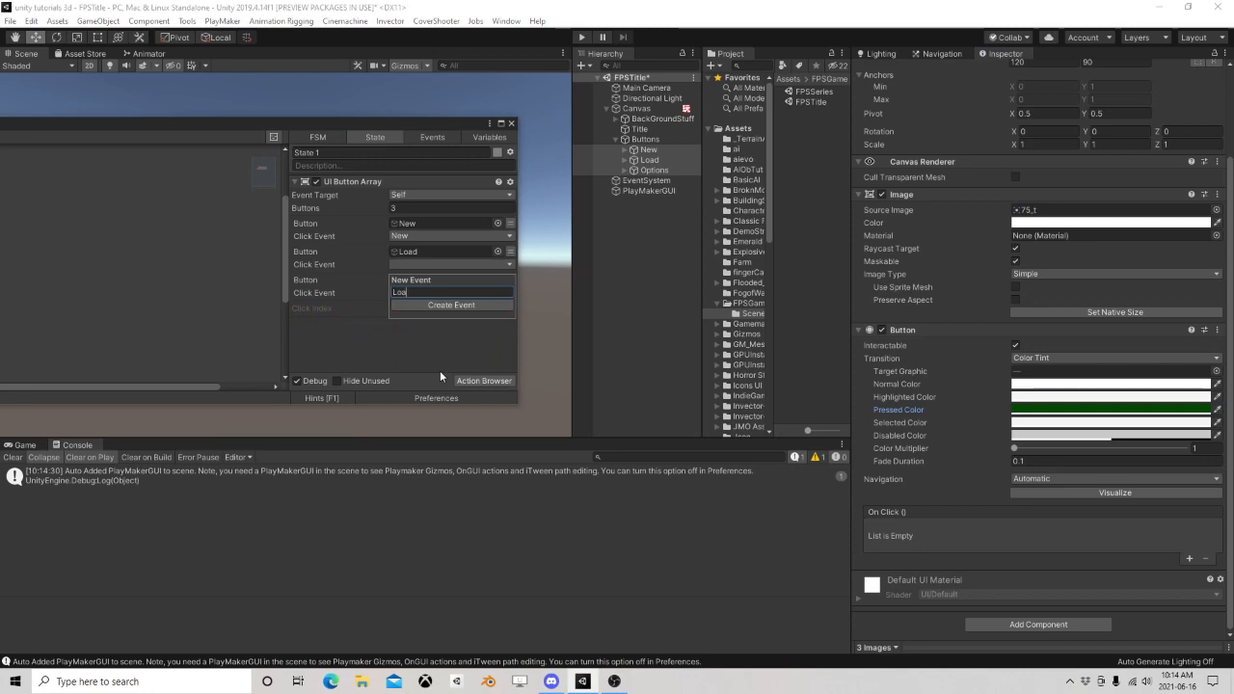
pyautogui.press('Return')
pyautogui.click(428, 292)
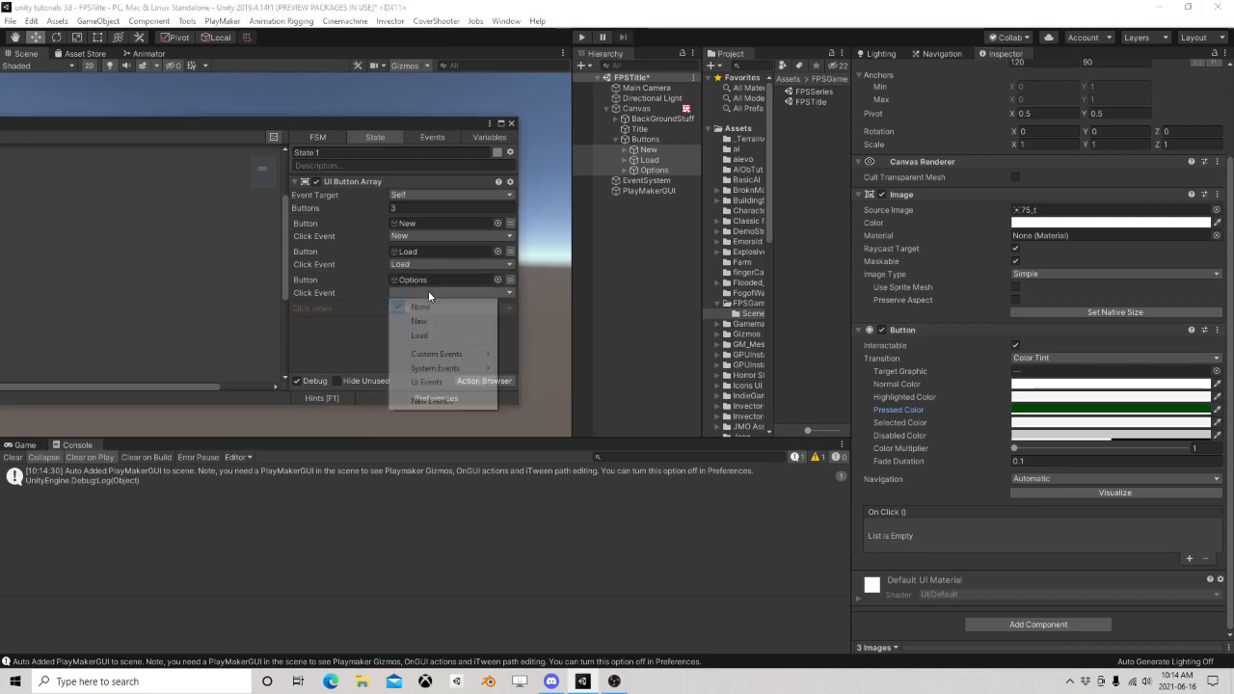
pyautogui.click(453, 399)
pyautogui.write('OPtions')
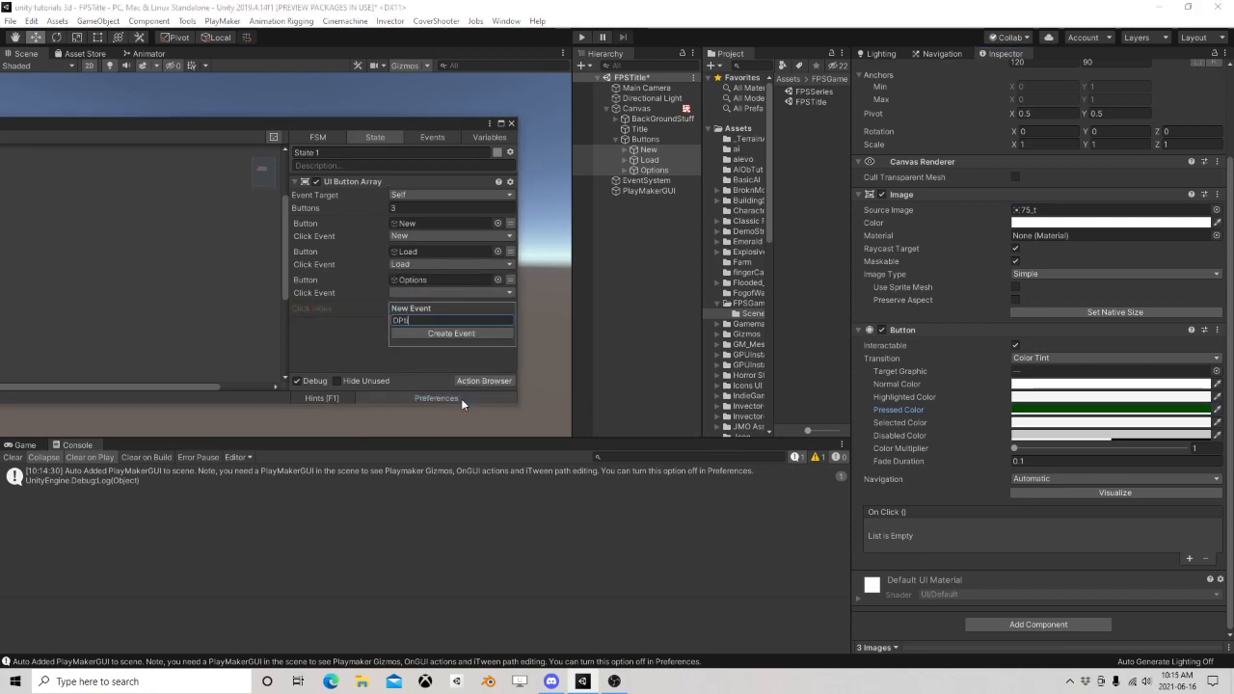
pyautogui.press('Return')
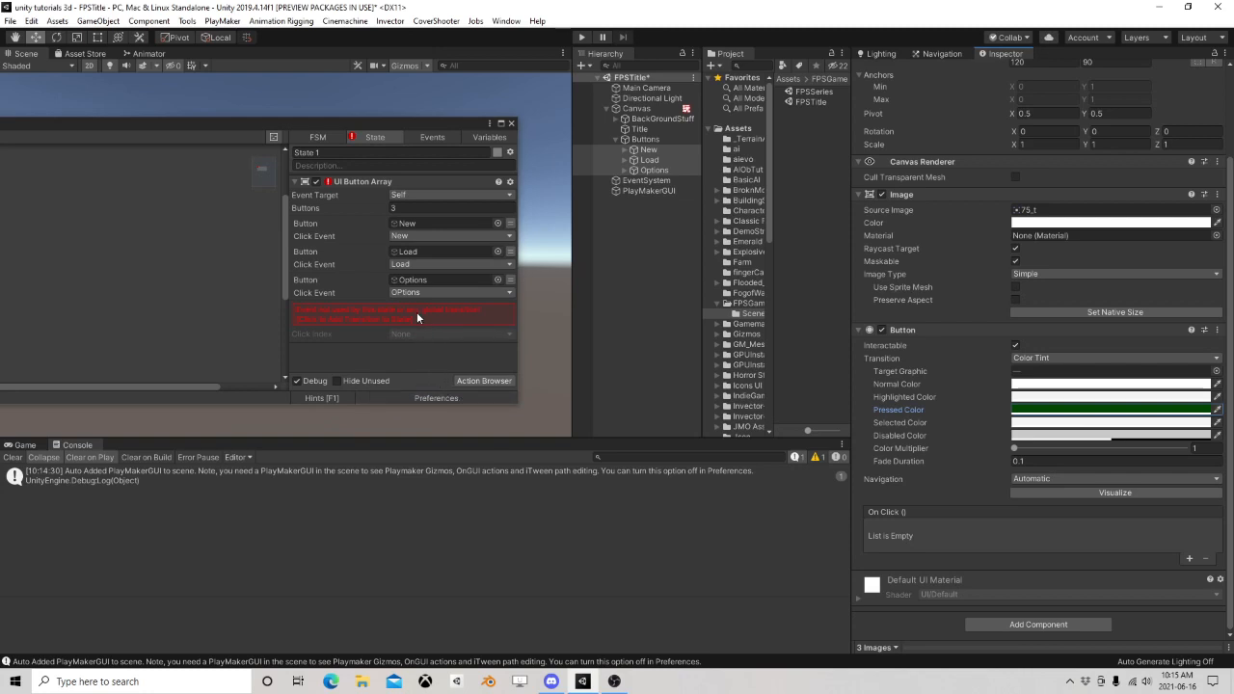
# Connect State 1's New, Load and OPtions transitions to three separate new states and line those states up in a column
pyautogui.moveTo(385, 135); pyautogui.dragTo(849, 108)
pyautogui.moveTo(326, 245); pyautogui.dragTo(398, 245)
pyautogui.moveTo(324, 268); pyautogui.dragTo(422, 304)
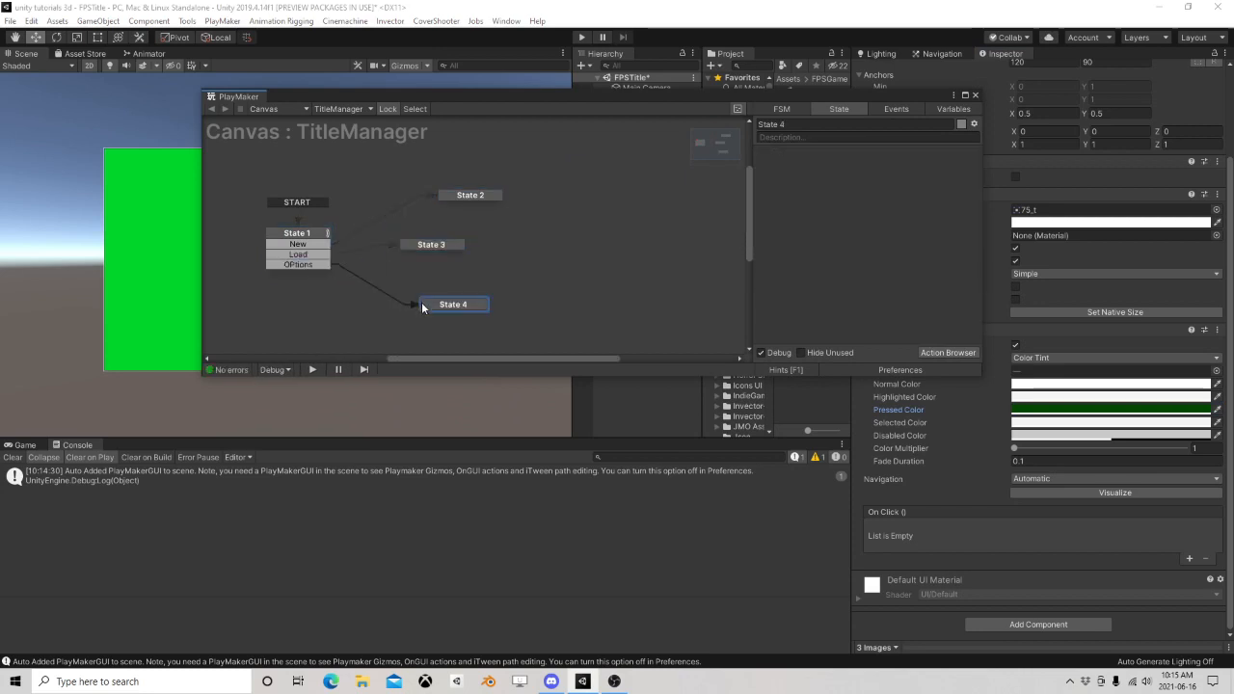
pyautogui.moveTo(433, 250); pyautogui.dragTo(475, 251)
pyautogui.moveTo(454, 307); pyautogui.dragTo(470, 309)
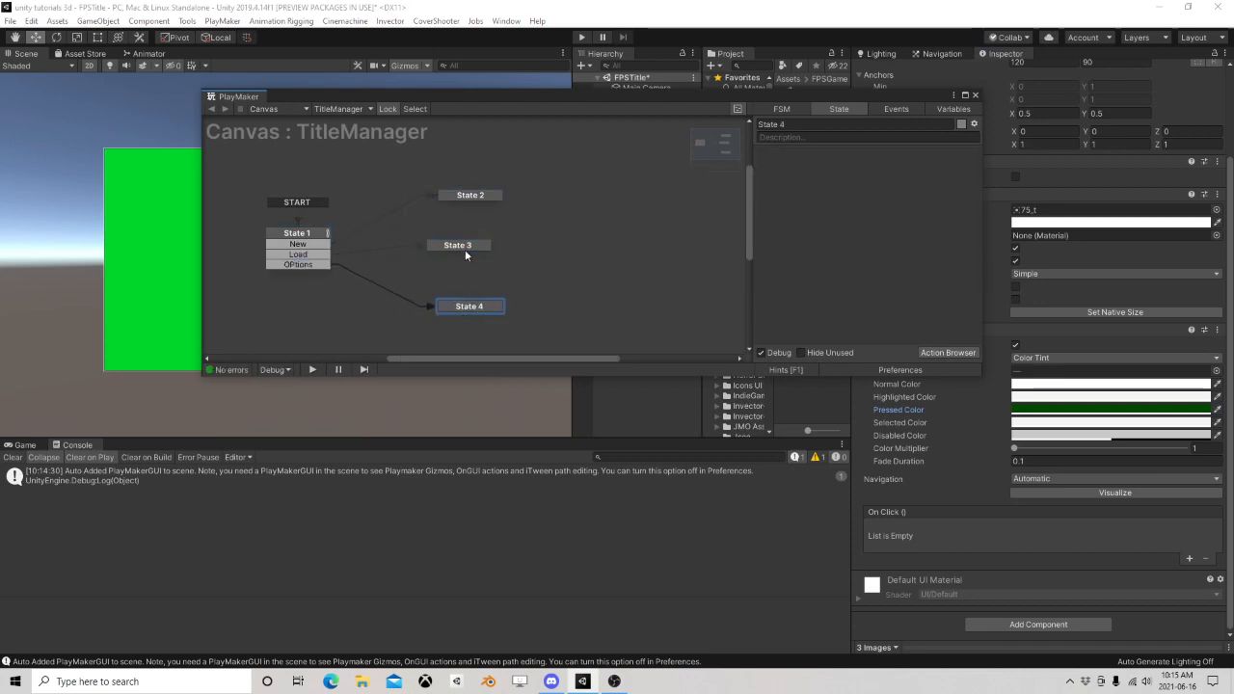
pyautogui.click(475, 245)
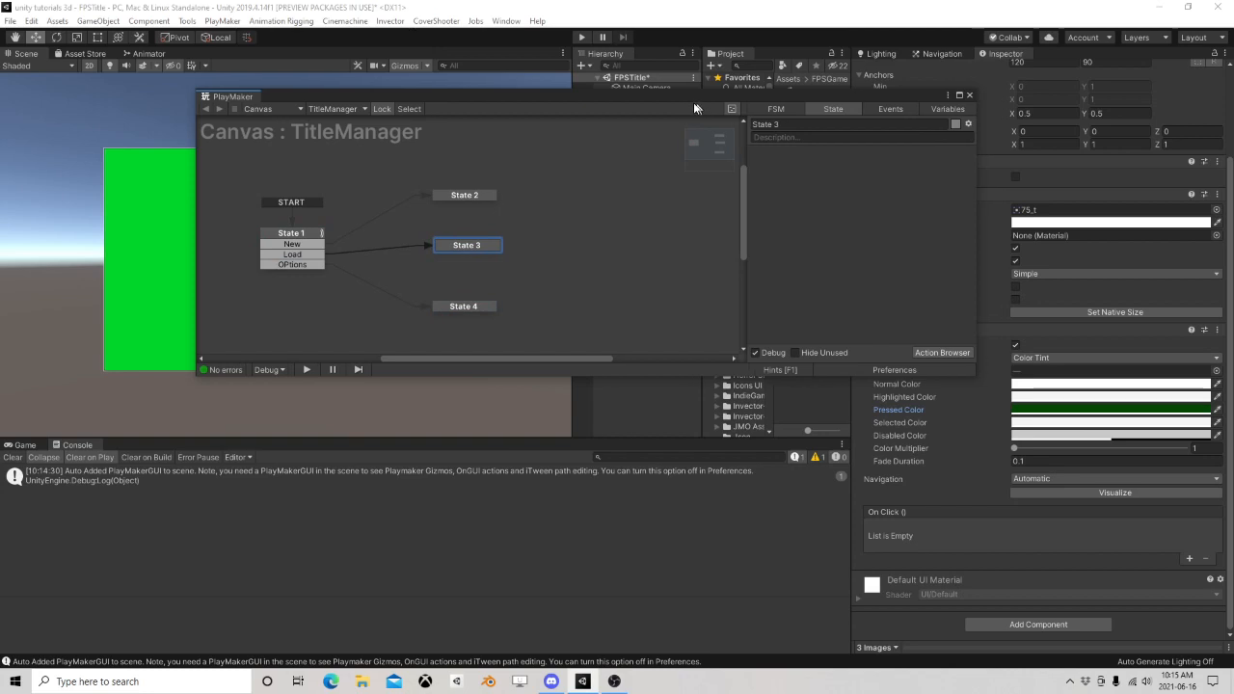
# Add a FINISHED transition to State 3, link it back to State 1, and close the FSM editor
pyautogui.moveTo(700, 101); pyautogui.dragTo(645, 73)
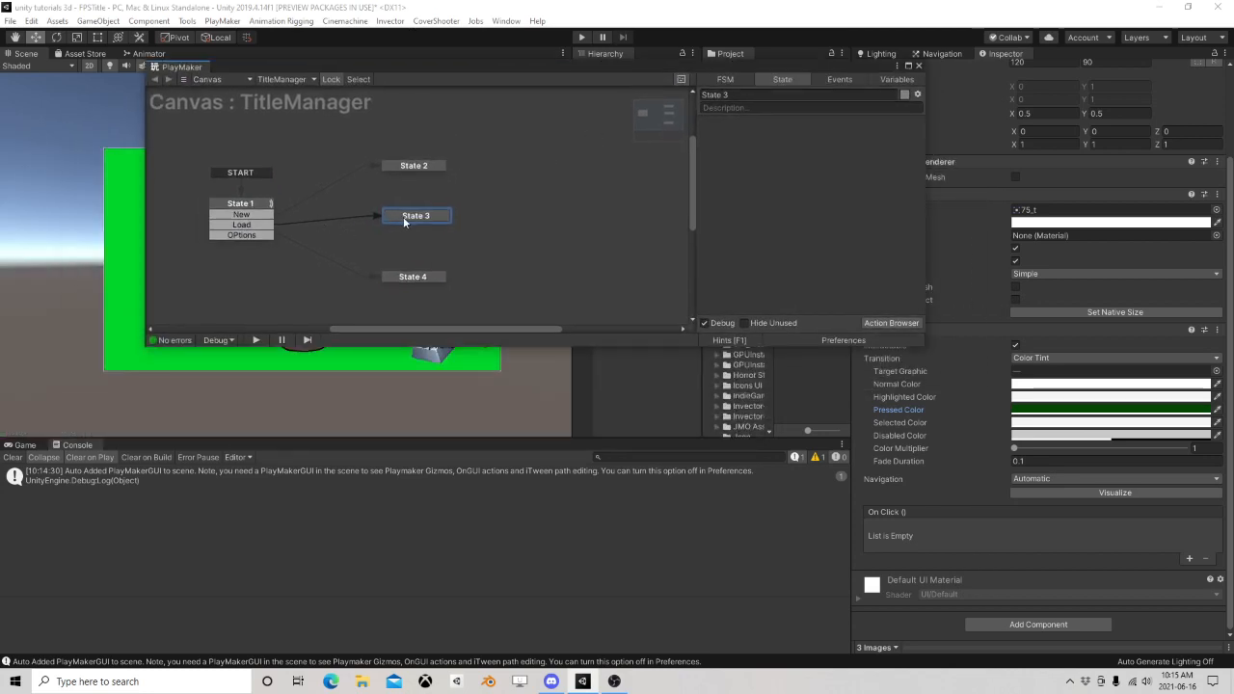
pyautogui.rightClick(415, 215)
pyautogui.moveTo(444, 221)
pyautogui.click(607, 264)
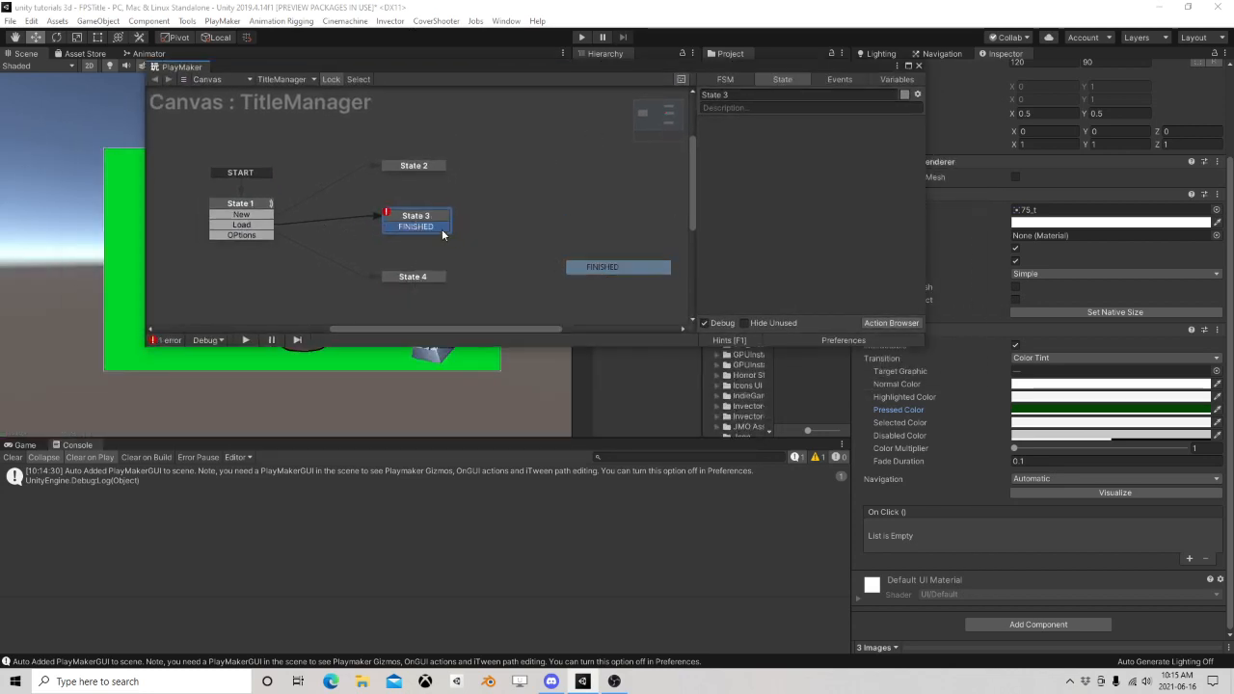
pyautogui.moveTo(442, 229); pyautogui.dragTo(253, 203)
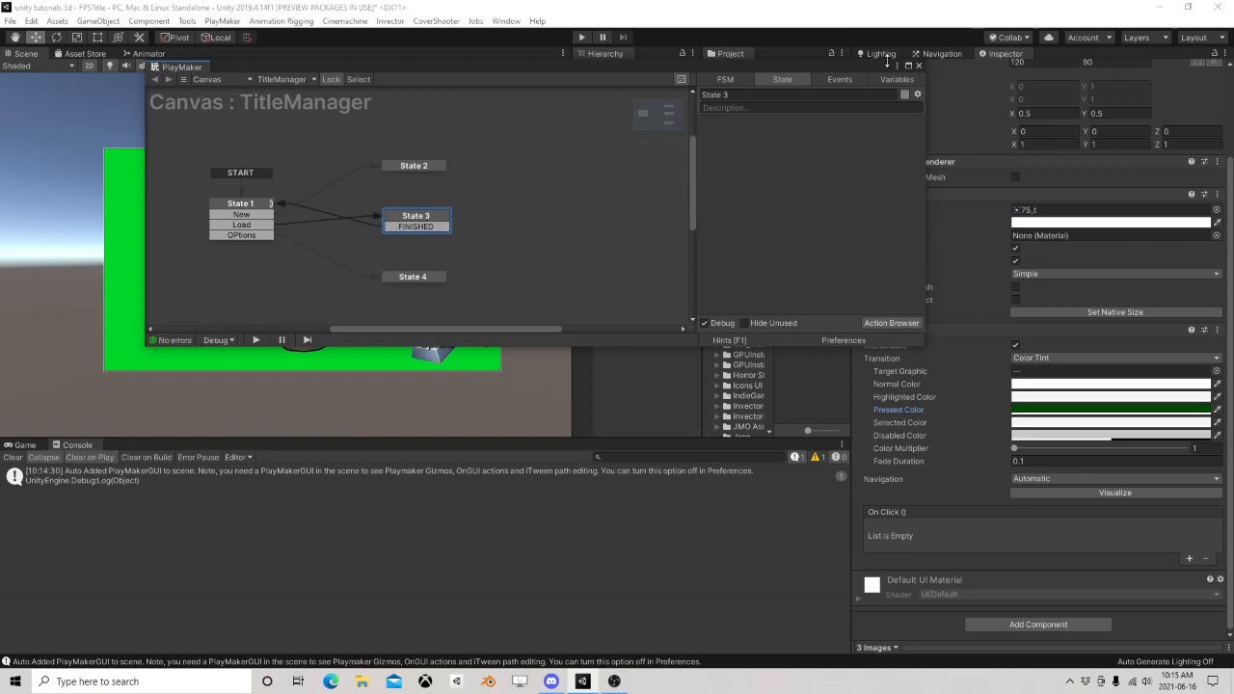
pyautogui.click(918, 65)
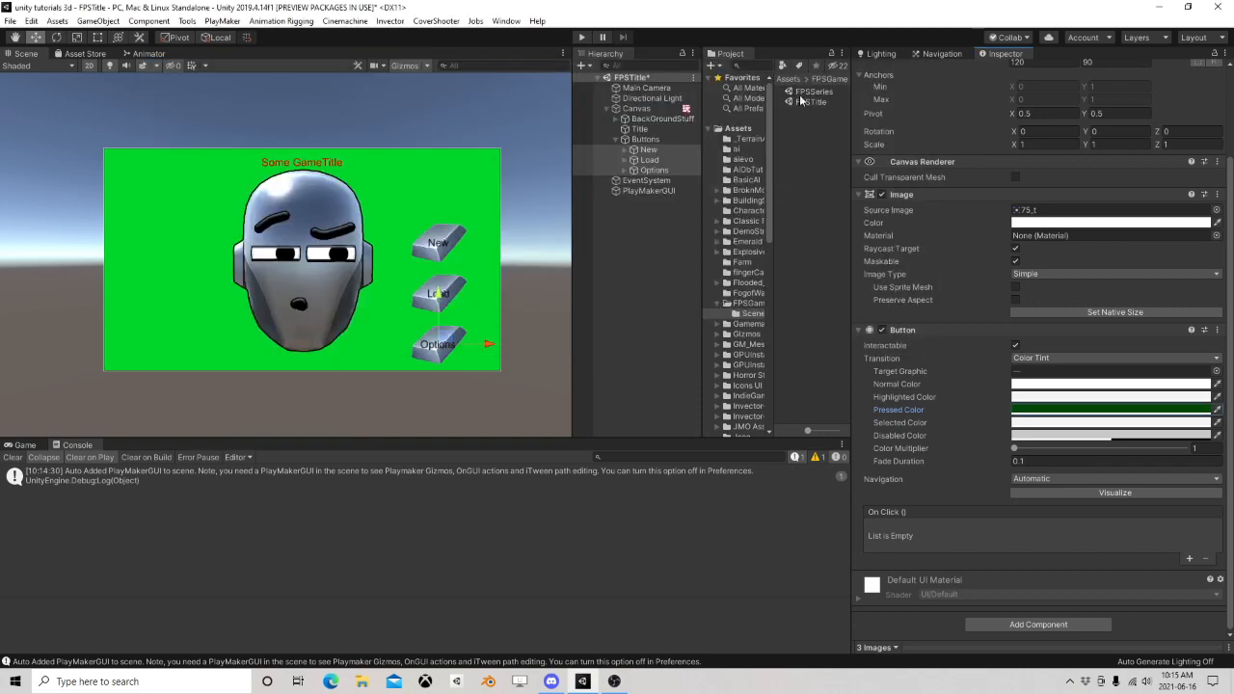
# Add a UI Panel to the Canvas and set its image color to black 000000 with alpha 1
pyautogui.click(615, 139)
pyautogui.rightClick(635, 110)
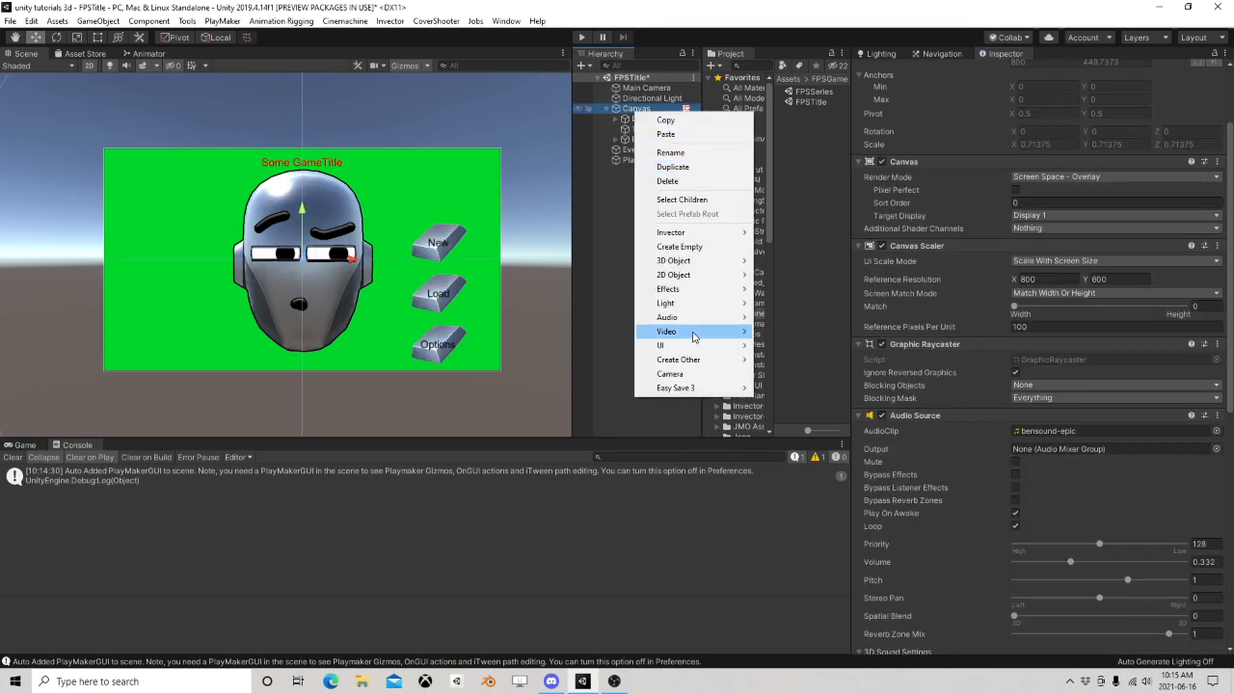
pyautogui.moveTo(681, 347)
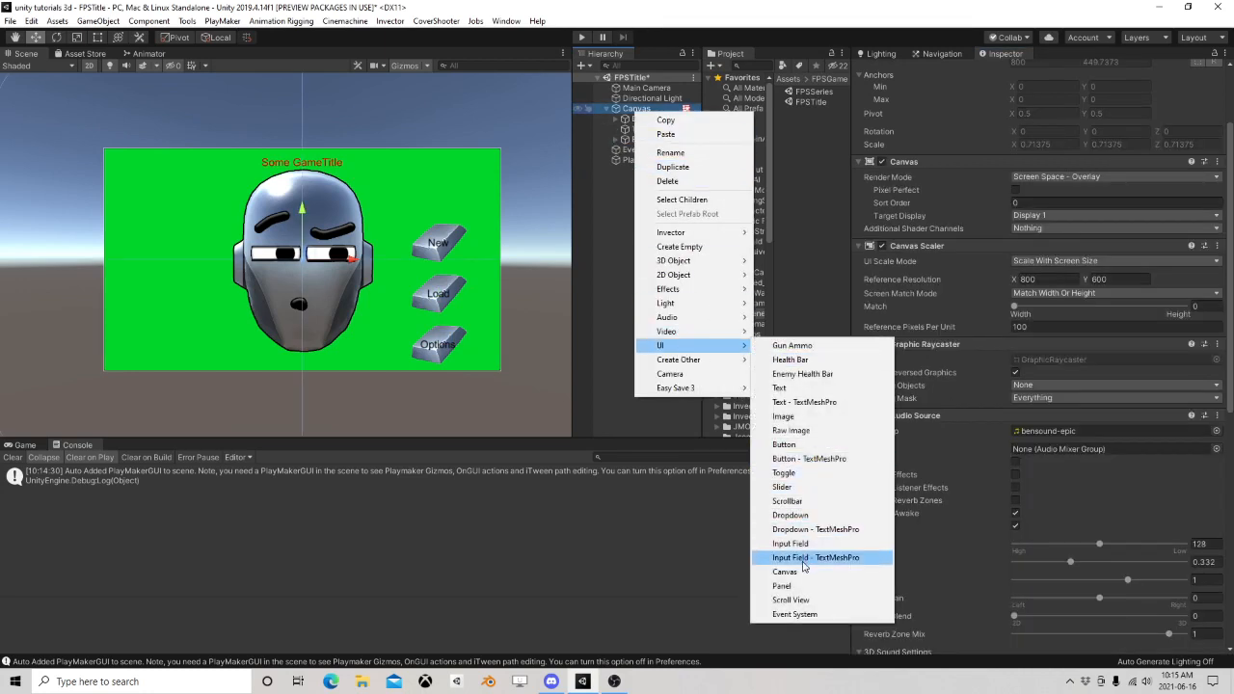
pyautogui.click(781, 585)
pyautogui.click(1106, 318)
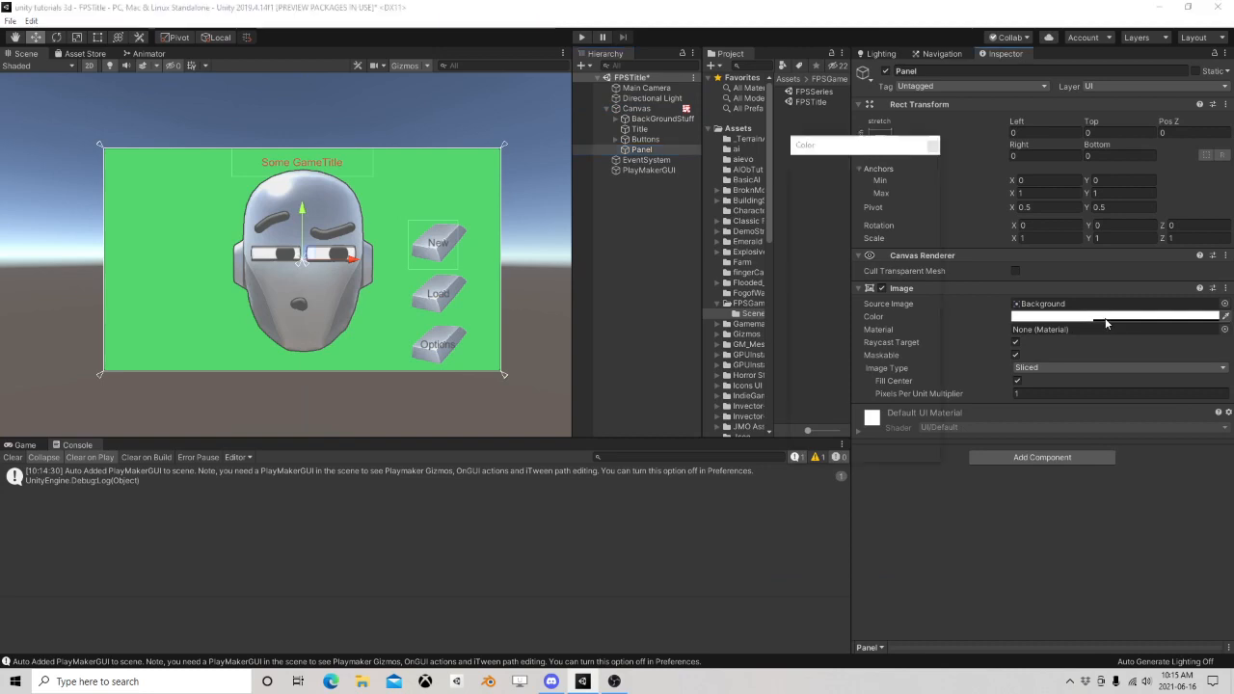
pyautogui.click(832, 289)
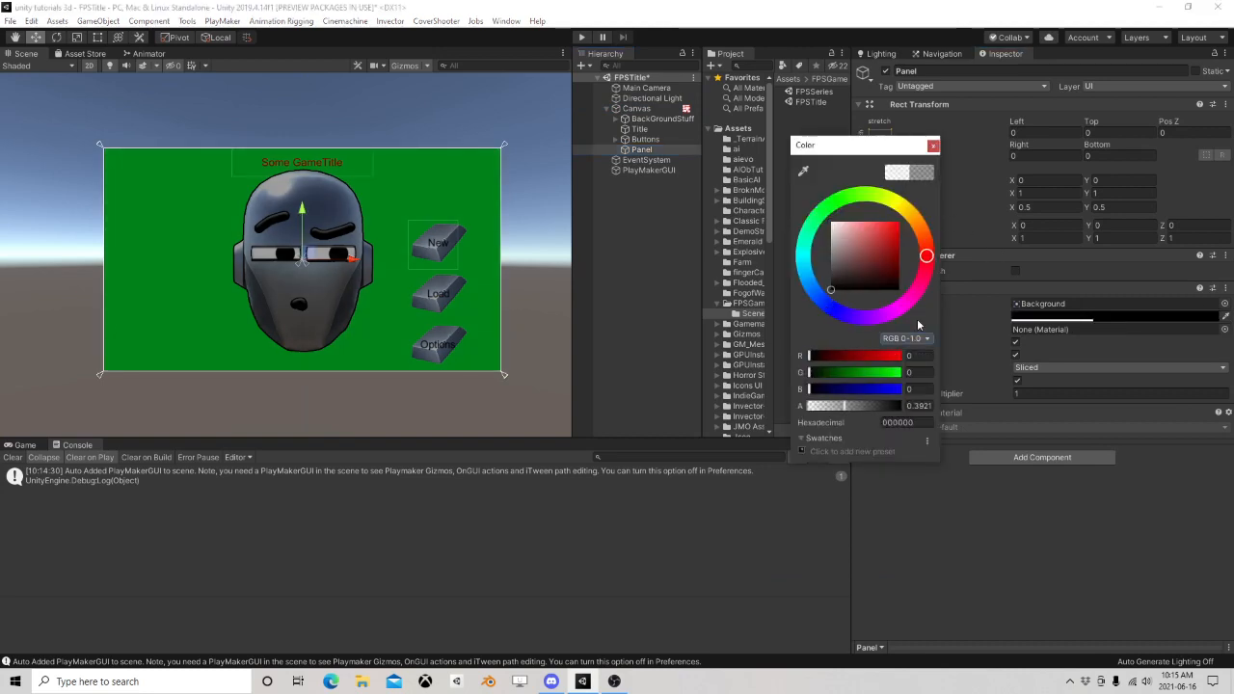
pyautogui.moveTo(845, 405); pyautogui.dragTo(903, 405)
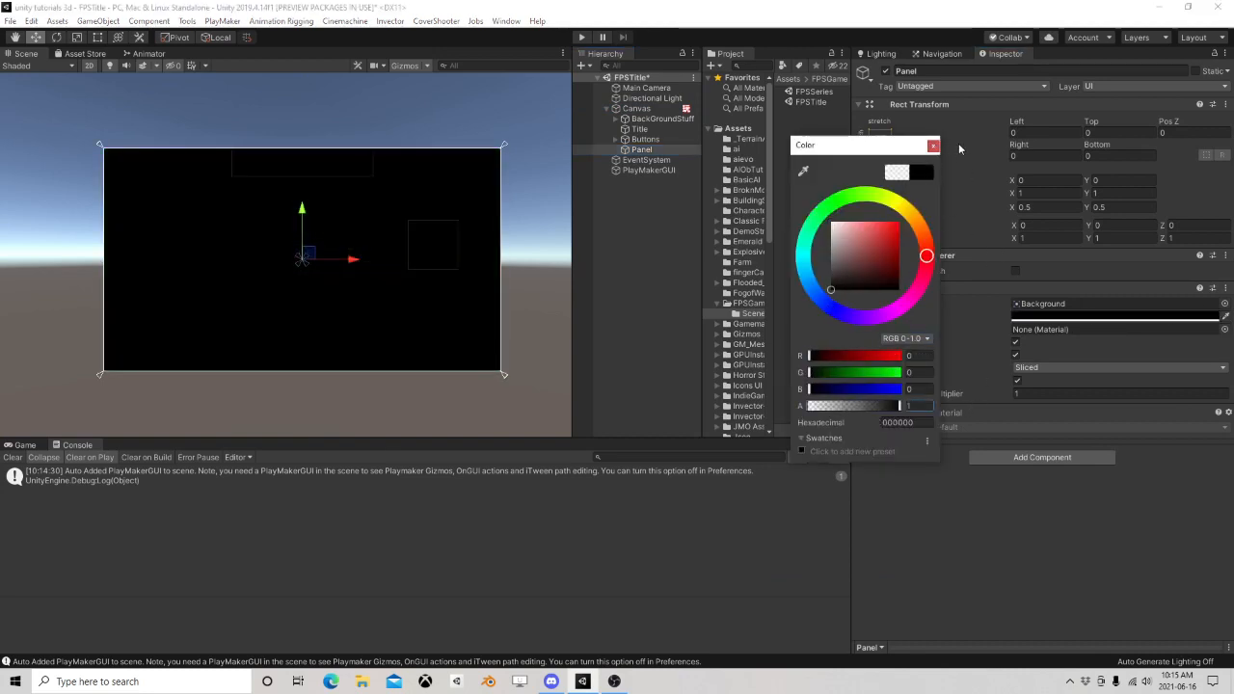
pyautogui.click(933, 145)
# Rename the black panel to Options and deactivate it
pyautogui.click(660, 152)
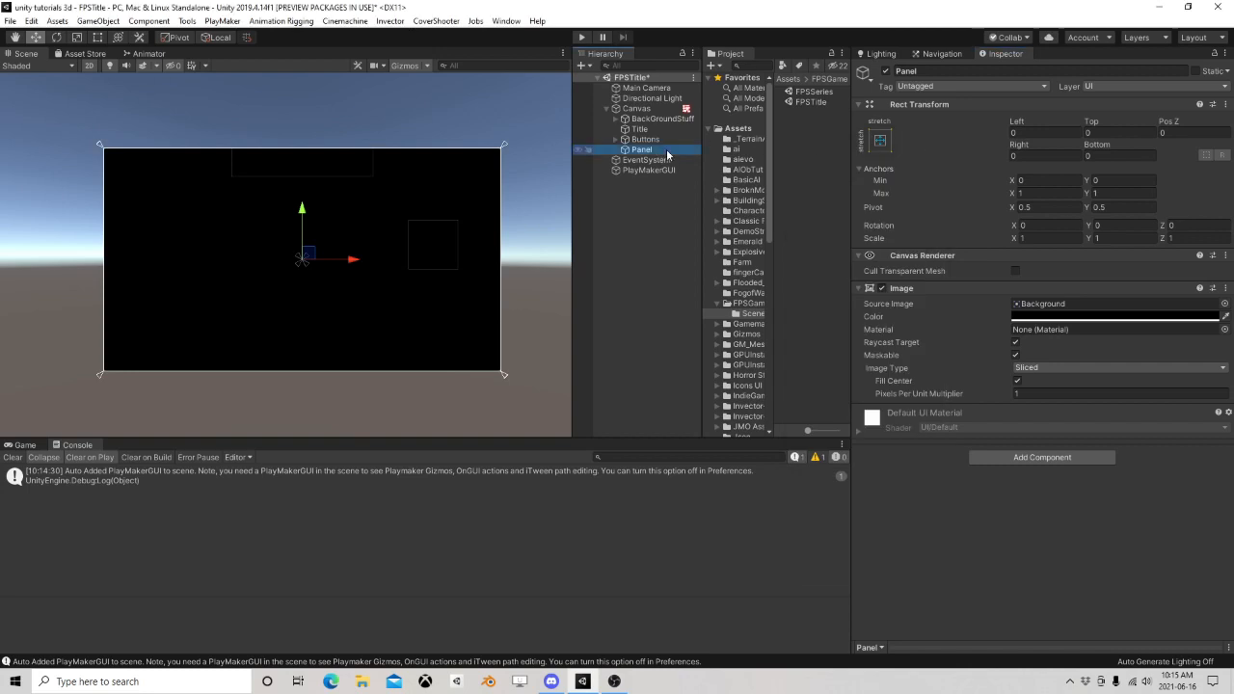
pyautogui.click(668, 154)
pyautogui.write('Ol')
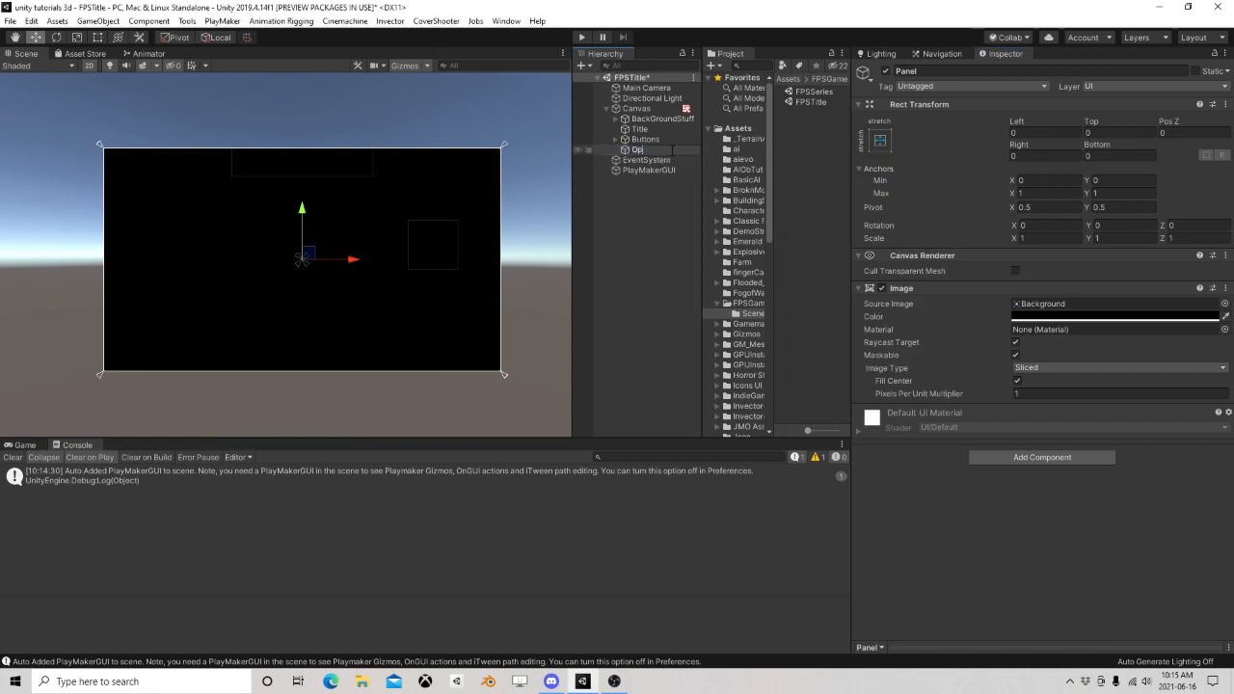
pyautogui.press('Return')
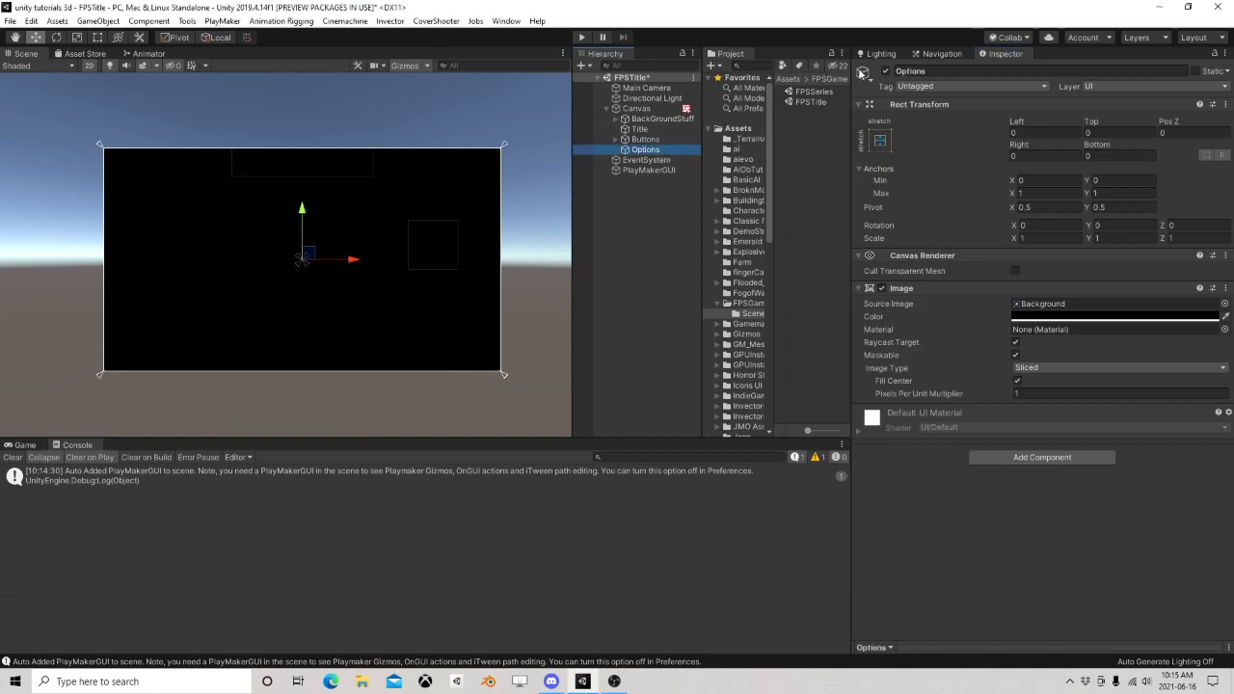
pyautogui.click(886, 73)
pyautogui.click(887, 73)
pyautogui.click(886, 73)
pyautogui.click(886, 72)
pyautogui.click(886, 73)
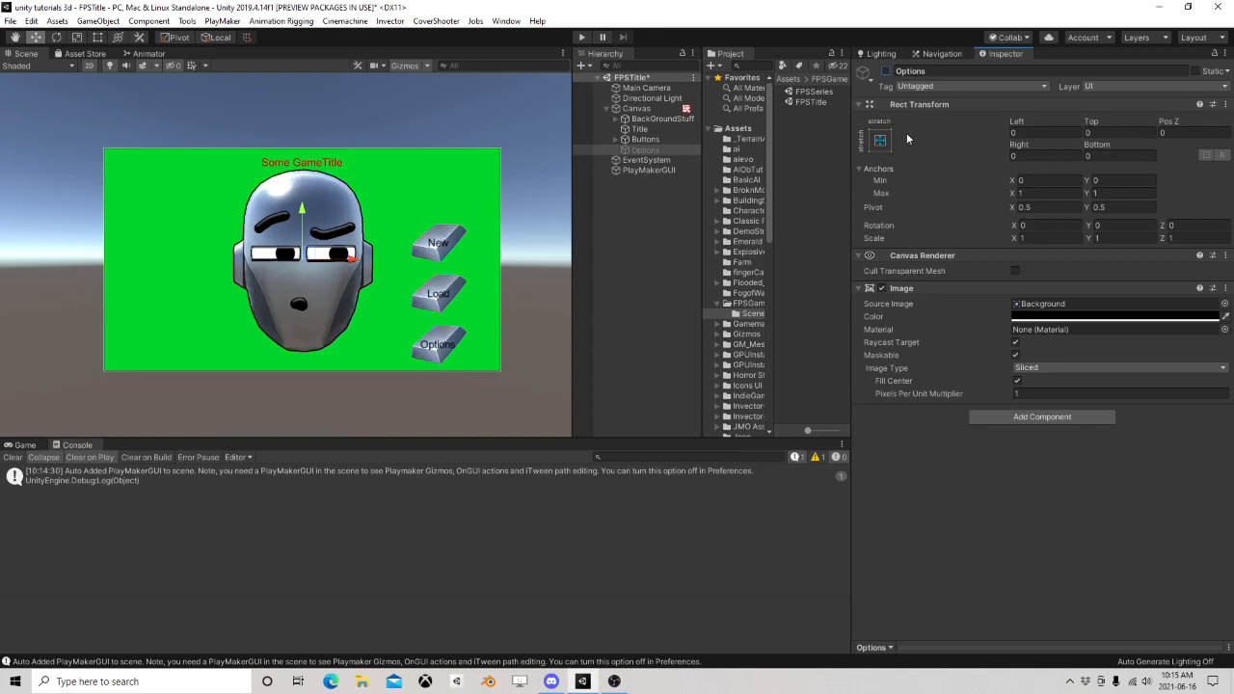
# Reactivate the Options panel and add a UI Slider inside it, placed near its upper-left corner at about X -279, Y 155
pyautogui.click(886, 73)
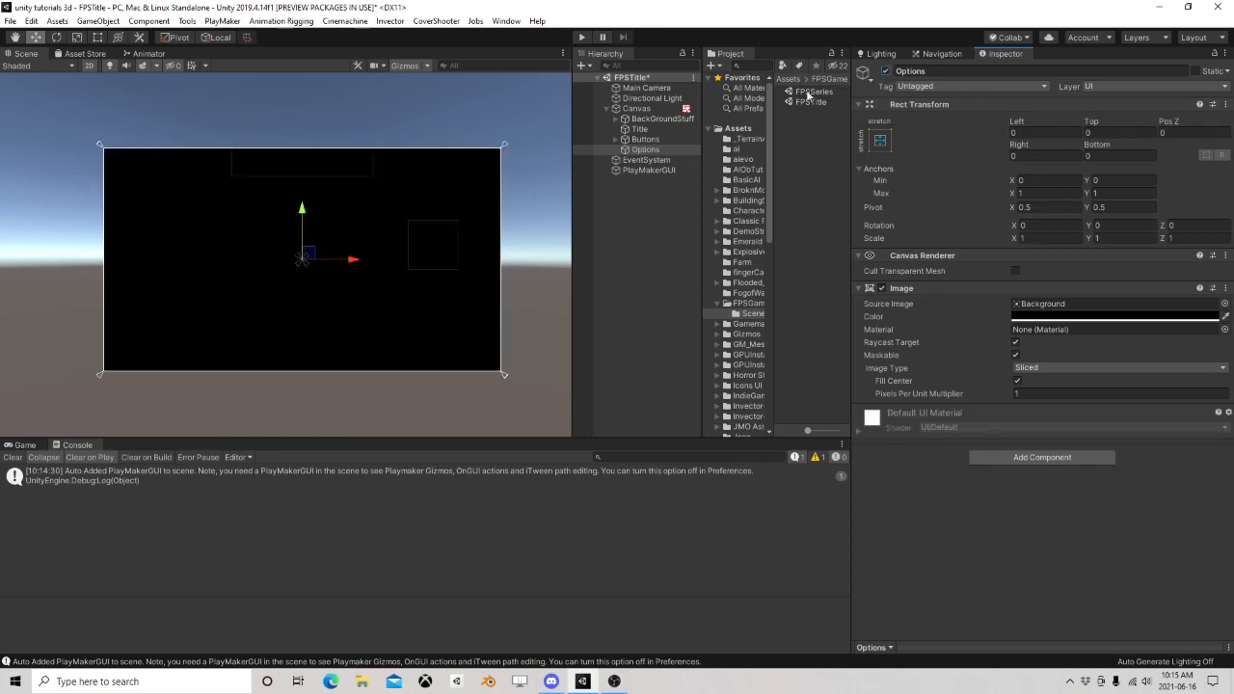
pyautogui.rightClick(653, 152)
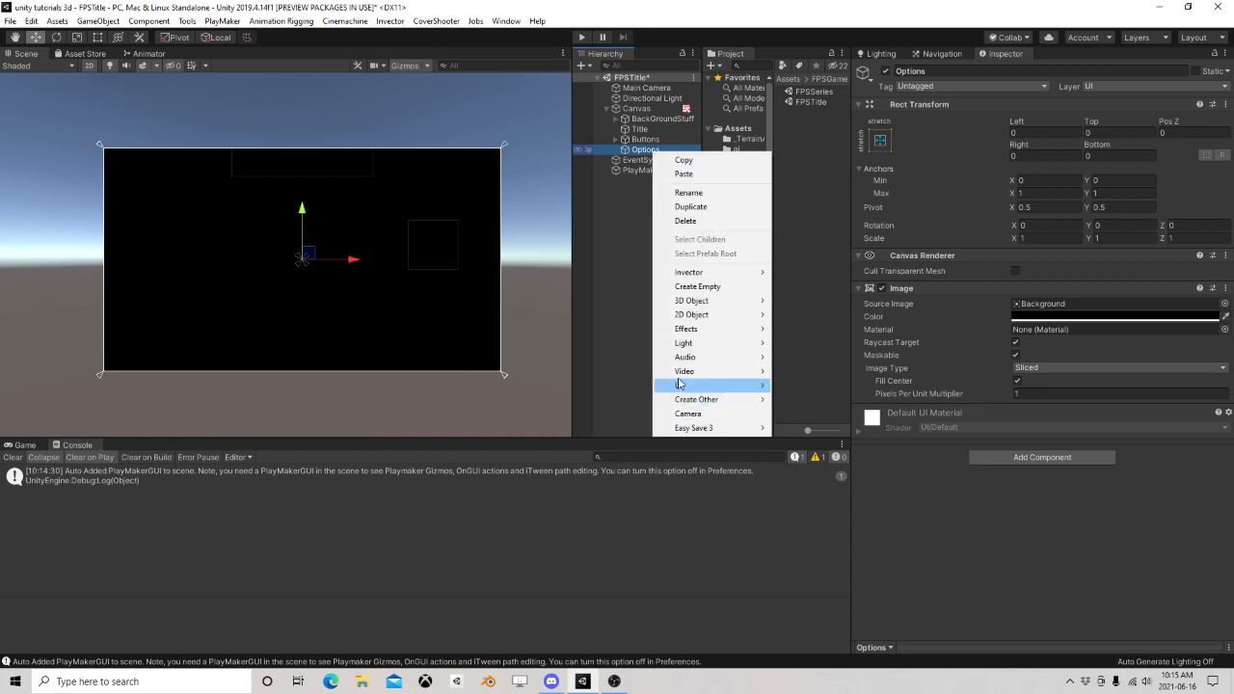
pyautogui.moveTo(714, 386)
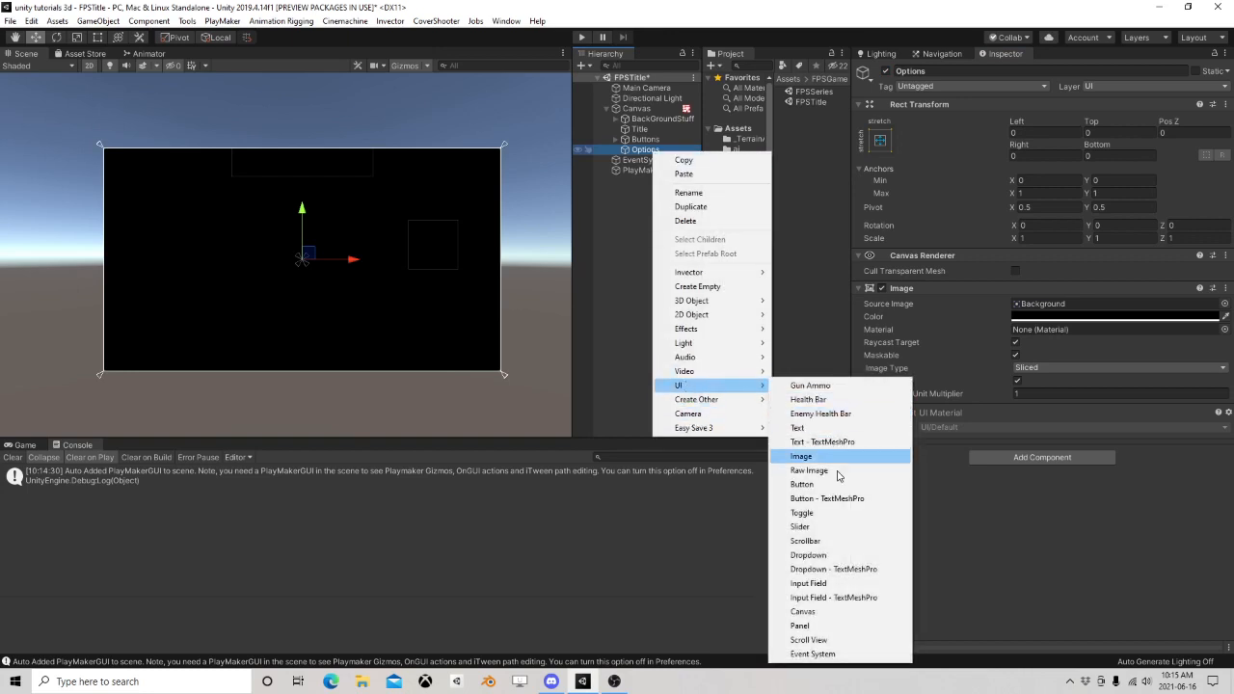
pyautogui.click(800, 526)
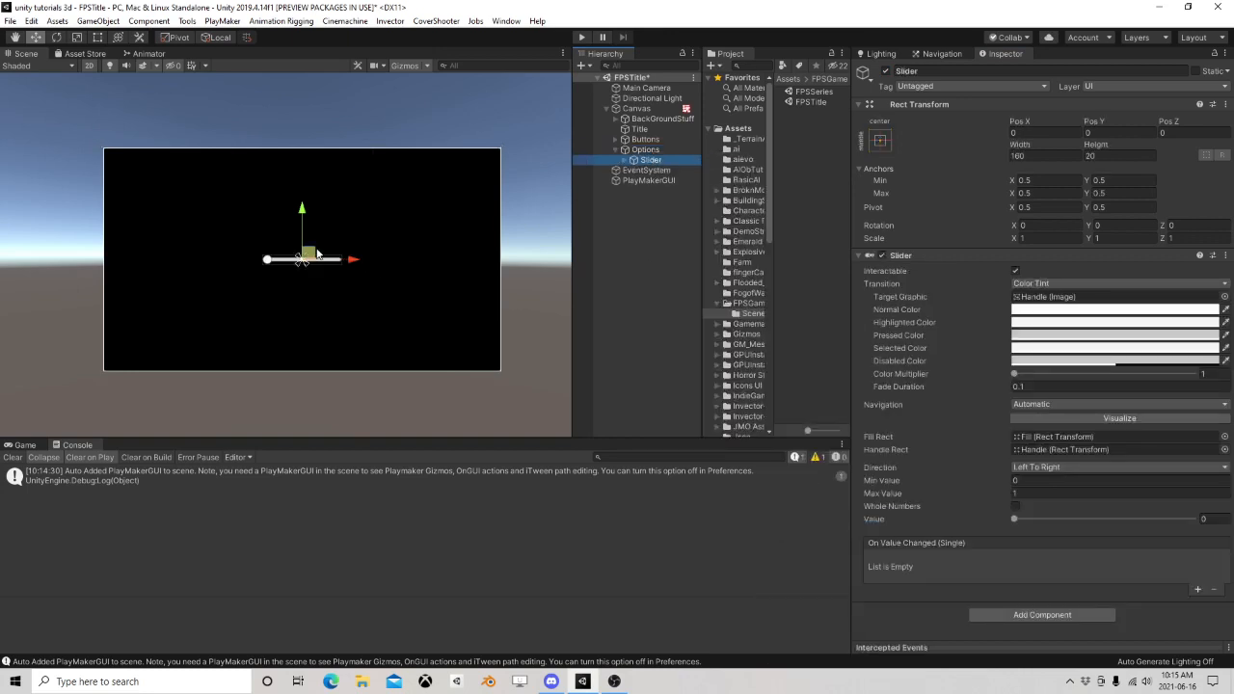
pyautogui.moveTo(313, 256); pyautogui.dragTo(176, 178)
# Add a UI Text as a child of the slider and move it to the slider's right, at about X 183
pyautogui.rightClick(647, 161)
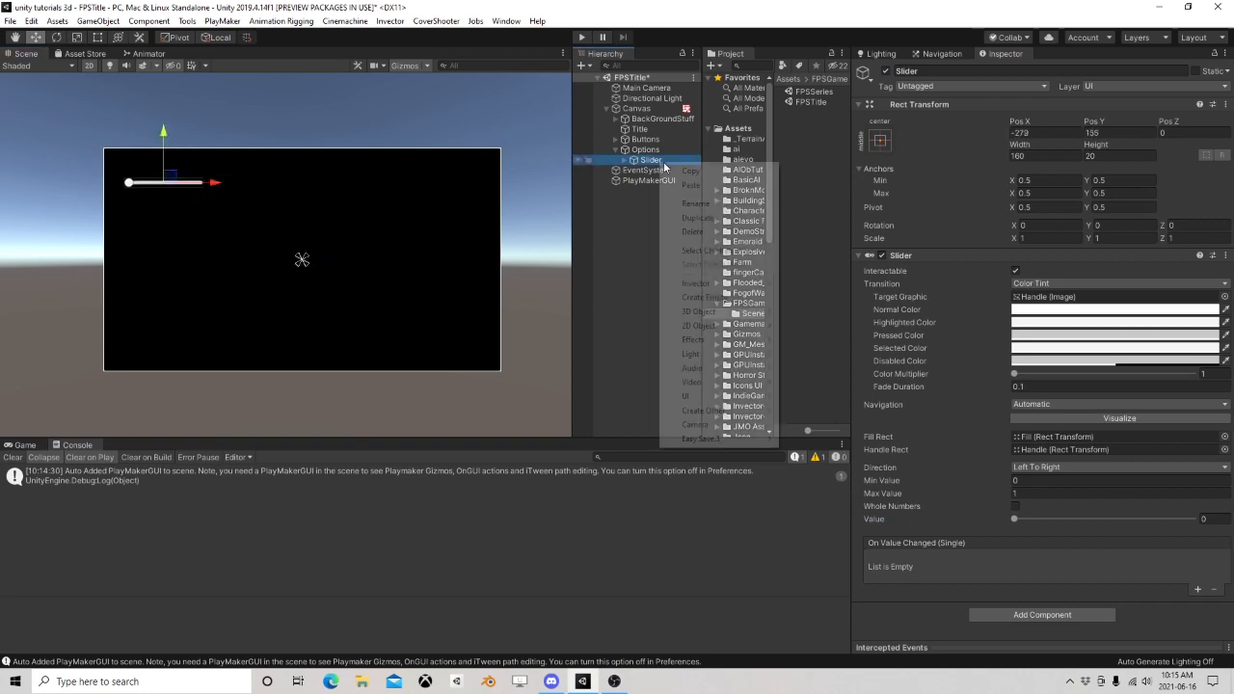
pyautogui.moveTo(719, 396)
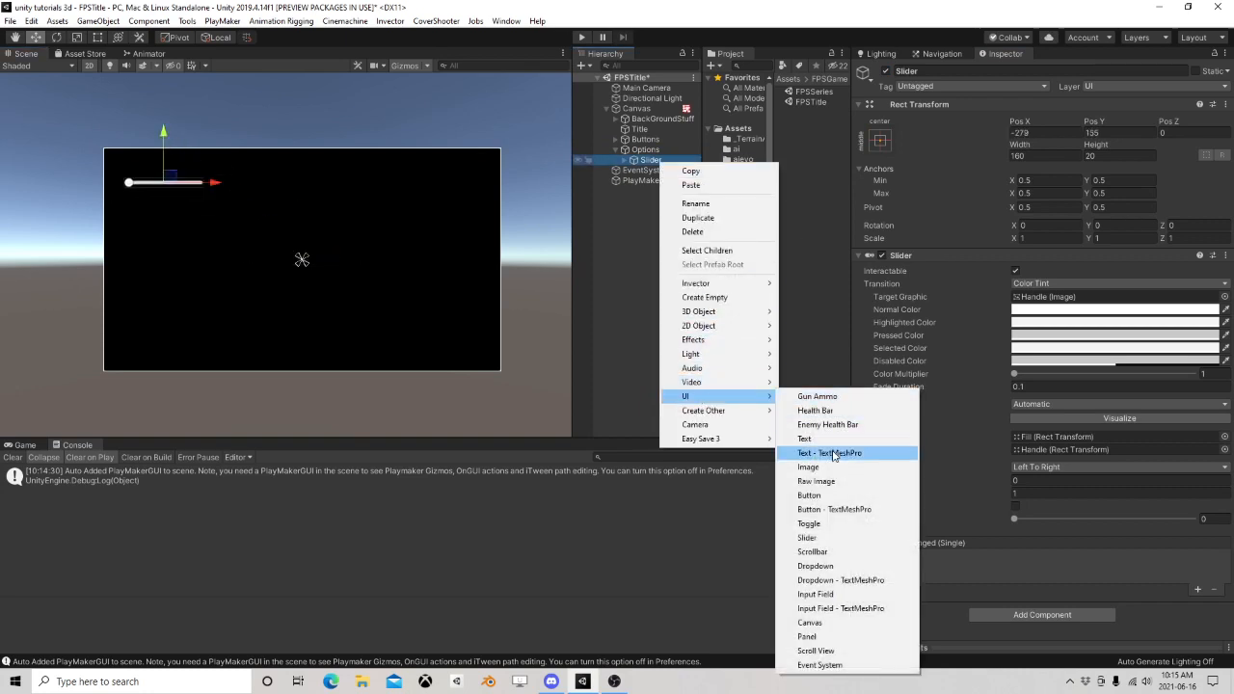
pyautogui.click(807, 439)
pyautogui.moveTo(276, 186); pyautogui.dragTo(311, 184)
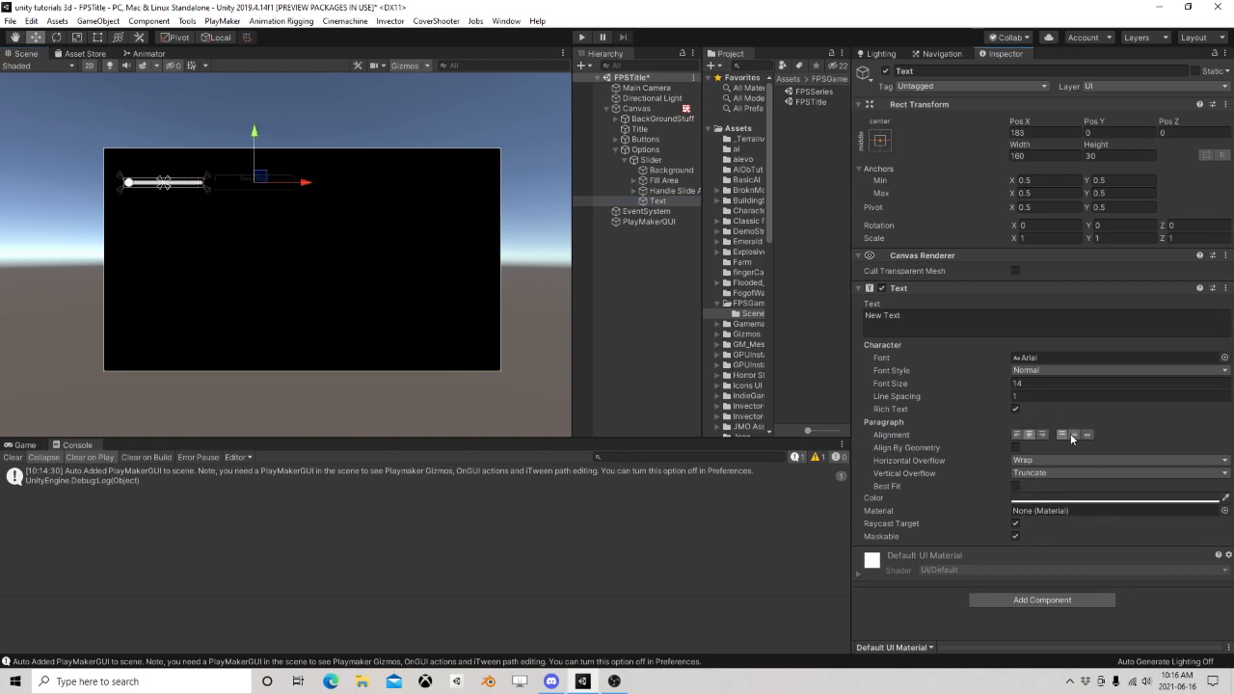
# Set the slider text's color to white FFFFFF and its content to Audio
pyautogui.click(1088, 500)
pyautogui.moveTo(858, 241); pyautogui.dragTo(814, 217)
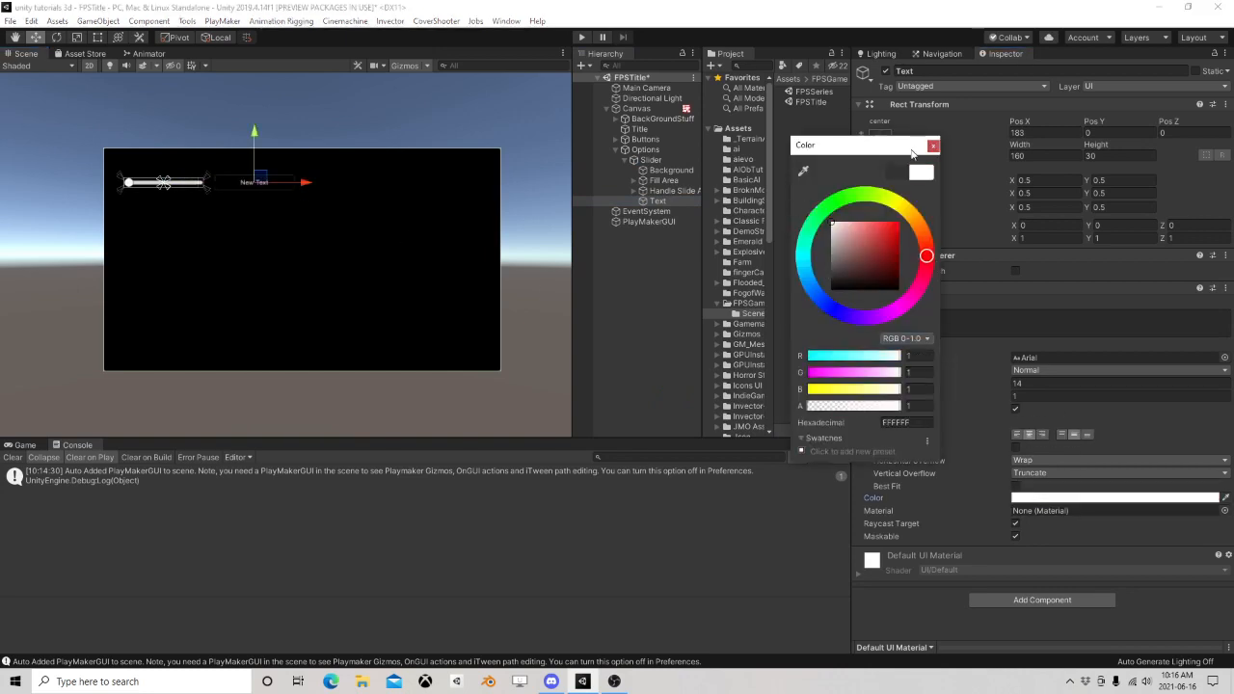
pyautogui.click(933, 146)
pyautogui.click(916, 318)
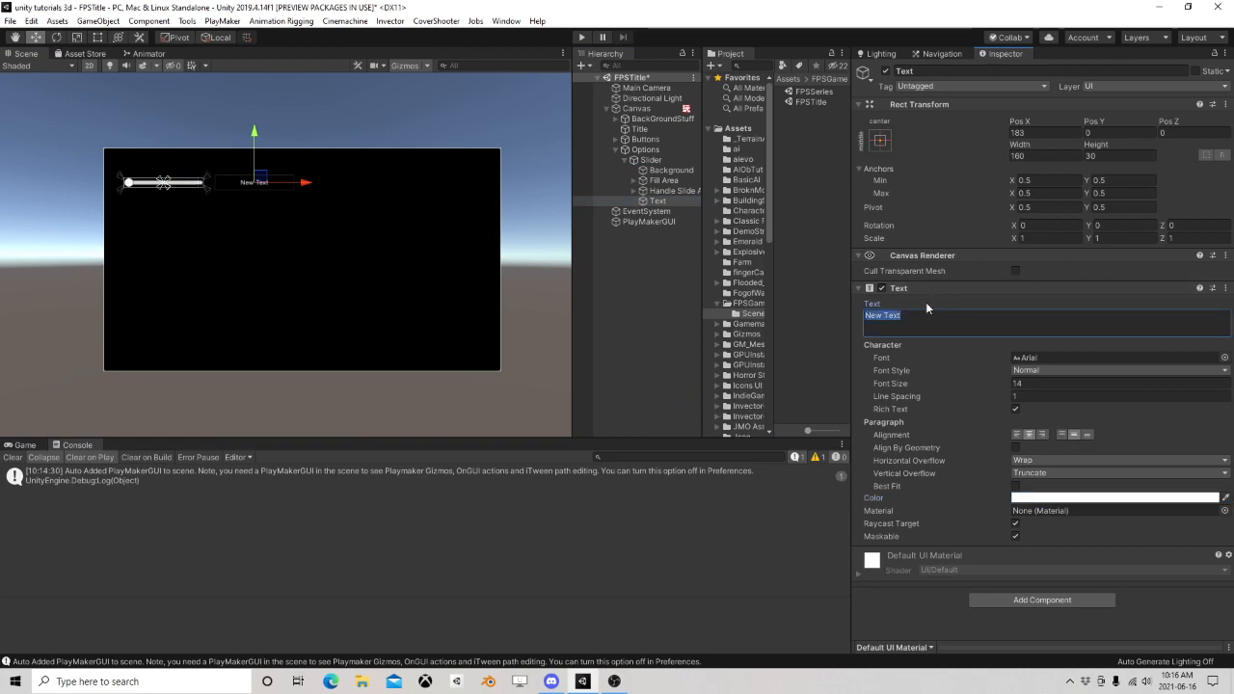
pyautogui.write('Audio')
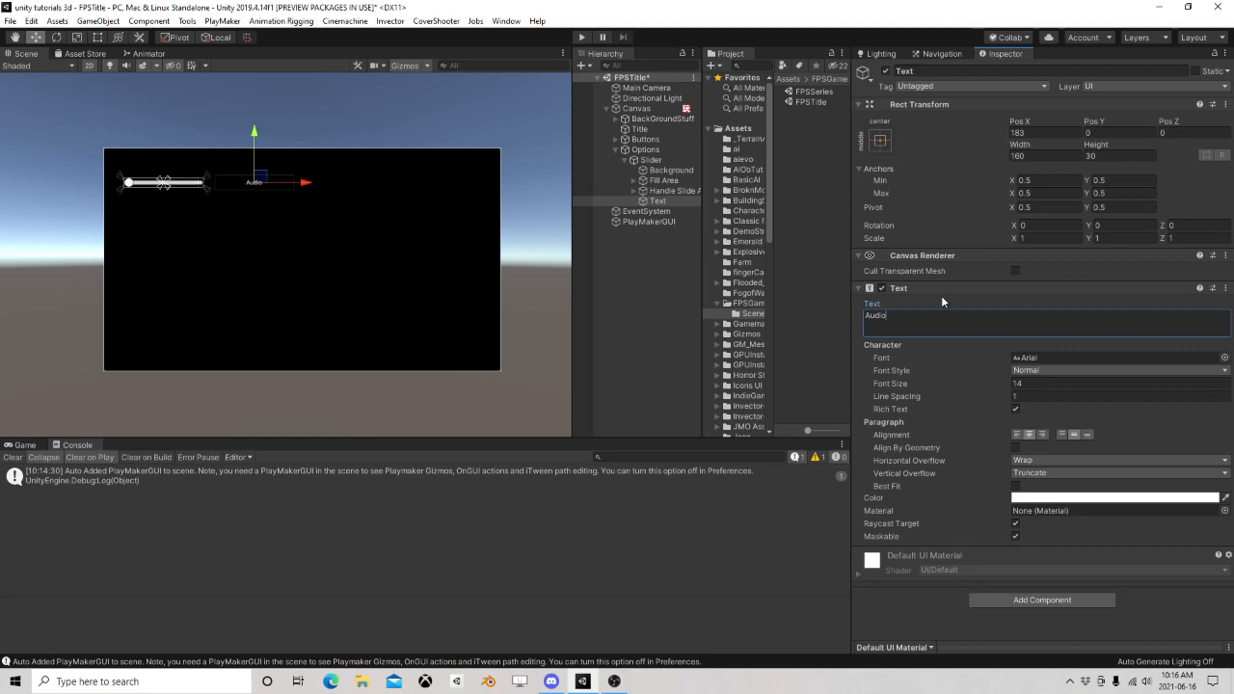
pyautogui.click(619, 272)
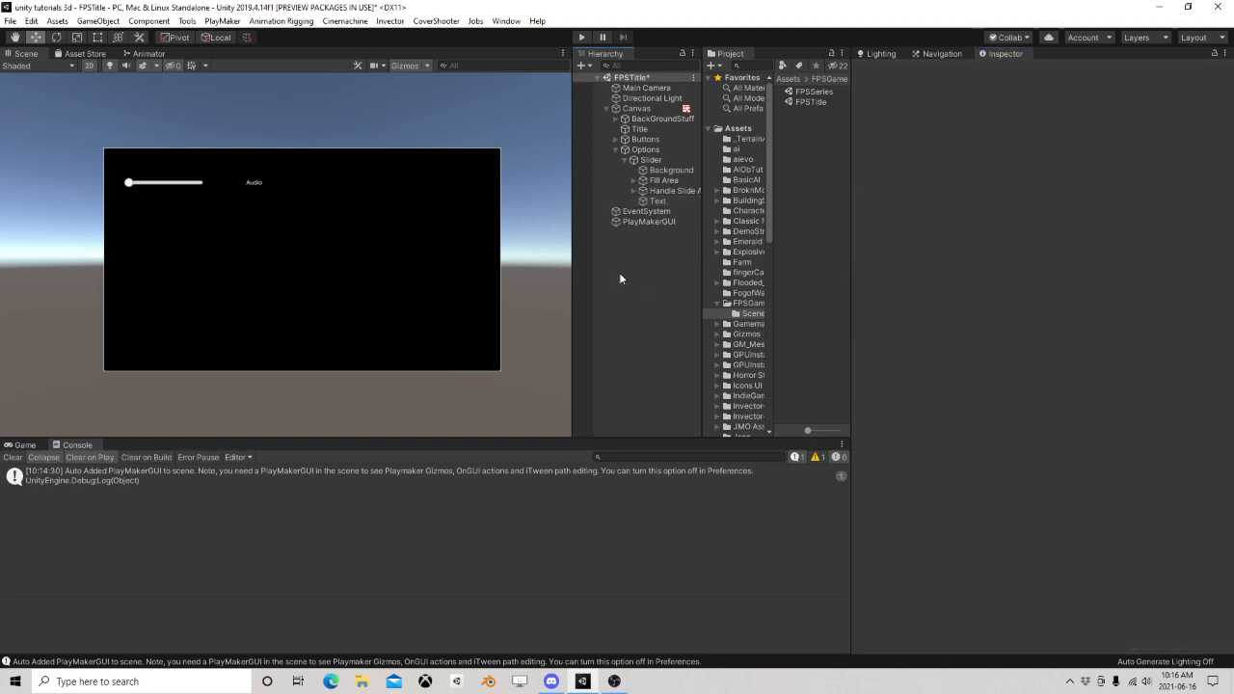
# Reparent the Audio text under the slider's Handle Slide Area and shift it closer to the slider, to about X 161
pyautogui.click(658, 201)
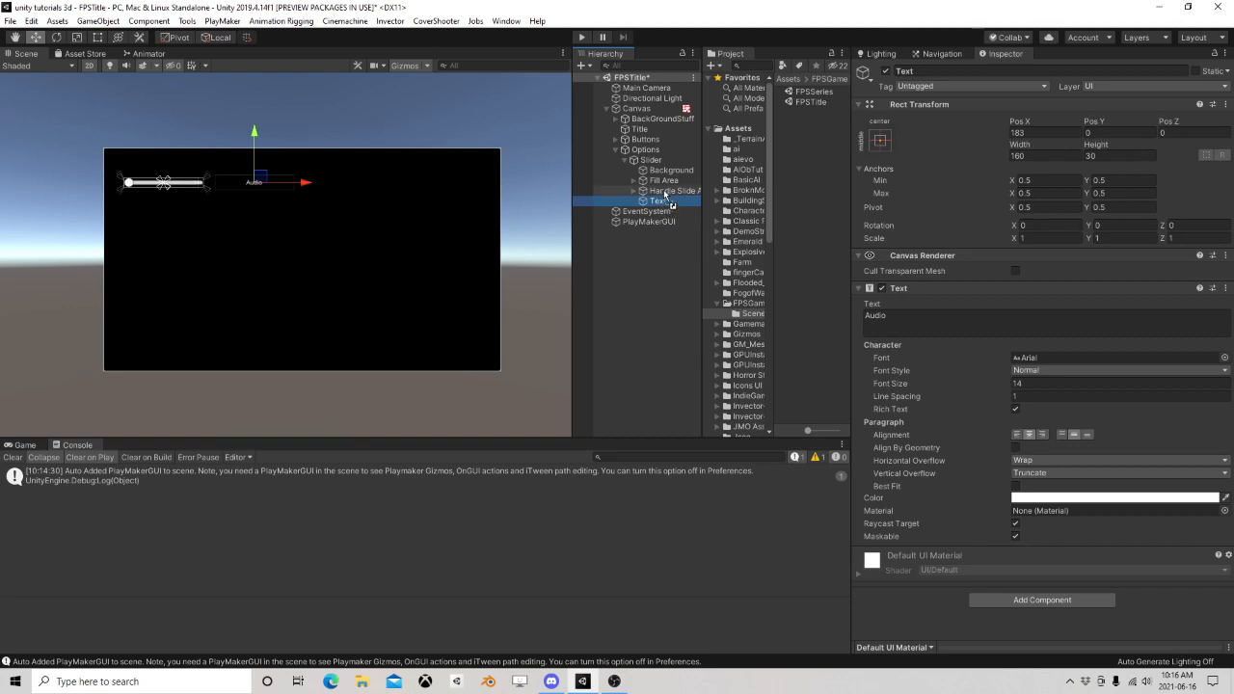
pyautogui.moveTo(665, 196); pyautogui.dragTo(666, 192)
pyautogui.moveTo(312, 180); pyautogui.dragTo(301, 183)
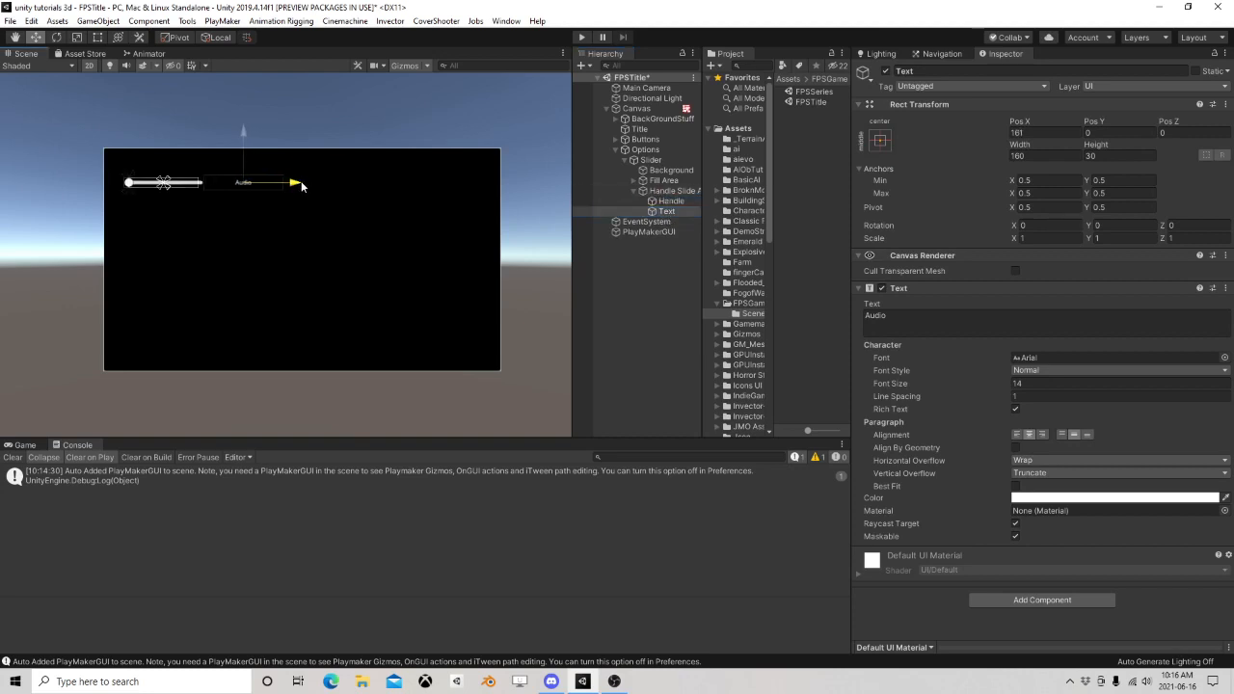
pyautogui.click(634, 190)
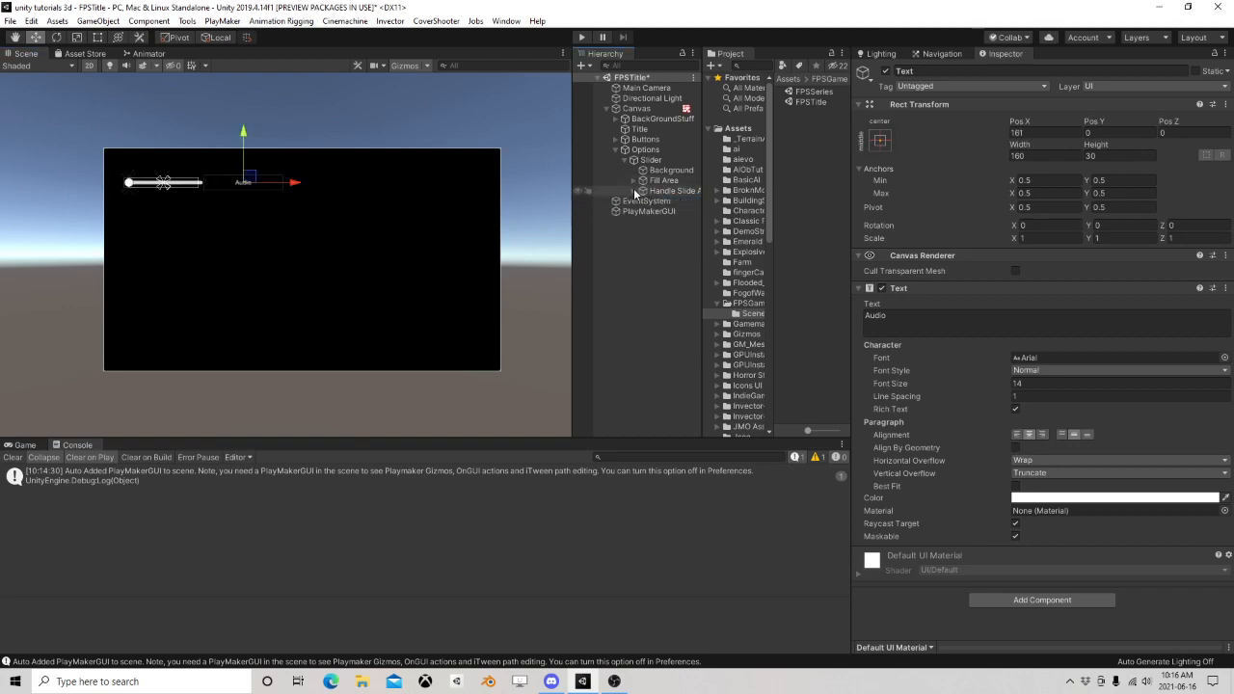
# Deactivate the Options panel and open the Canvas's TitleManager FSM for editing
pyautogui.click(645, 151)
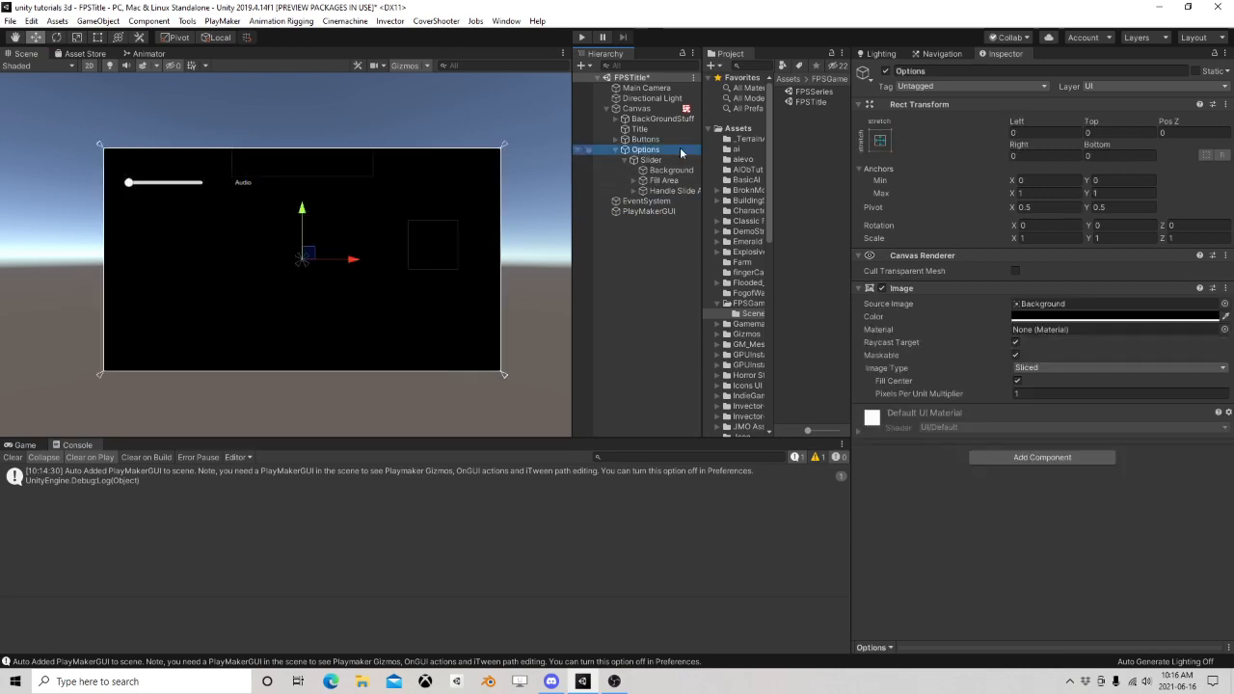
pyautogui.click(885, 71)
pyautogui.click(640, 108)
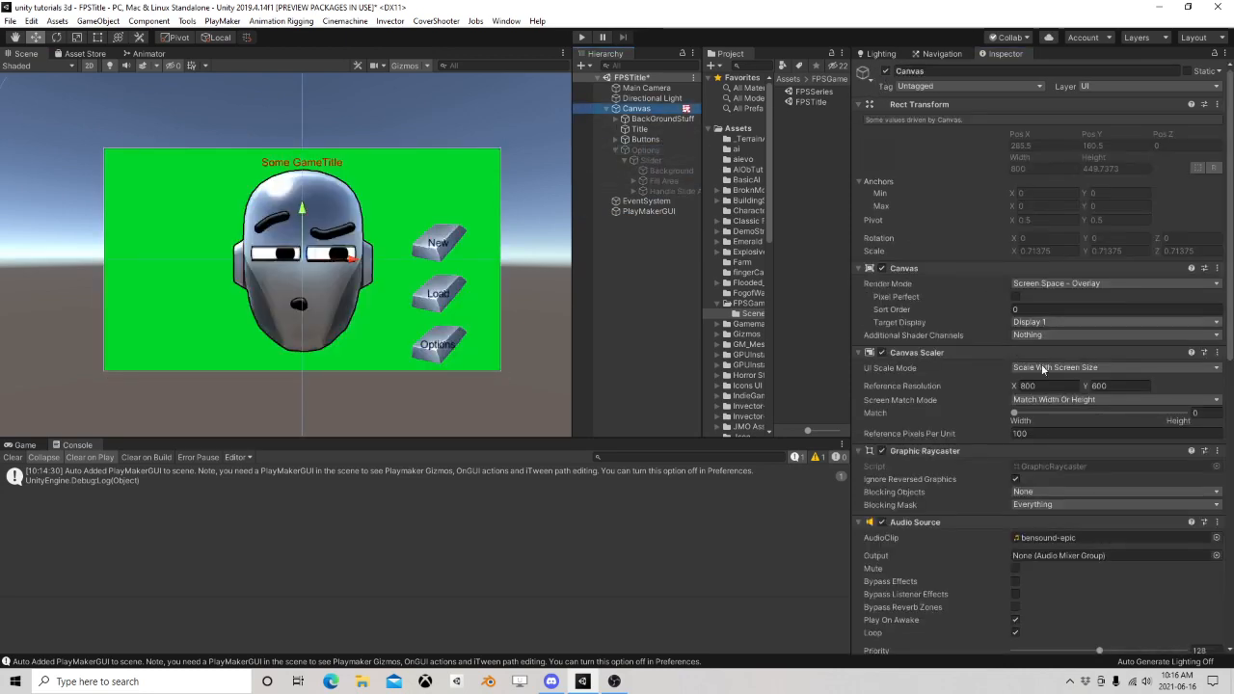
pyautogui.scroll(-6, 1043, 371)
pyautogui.click(1205, 564)
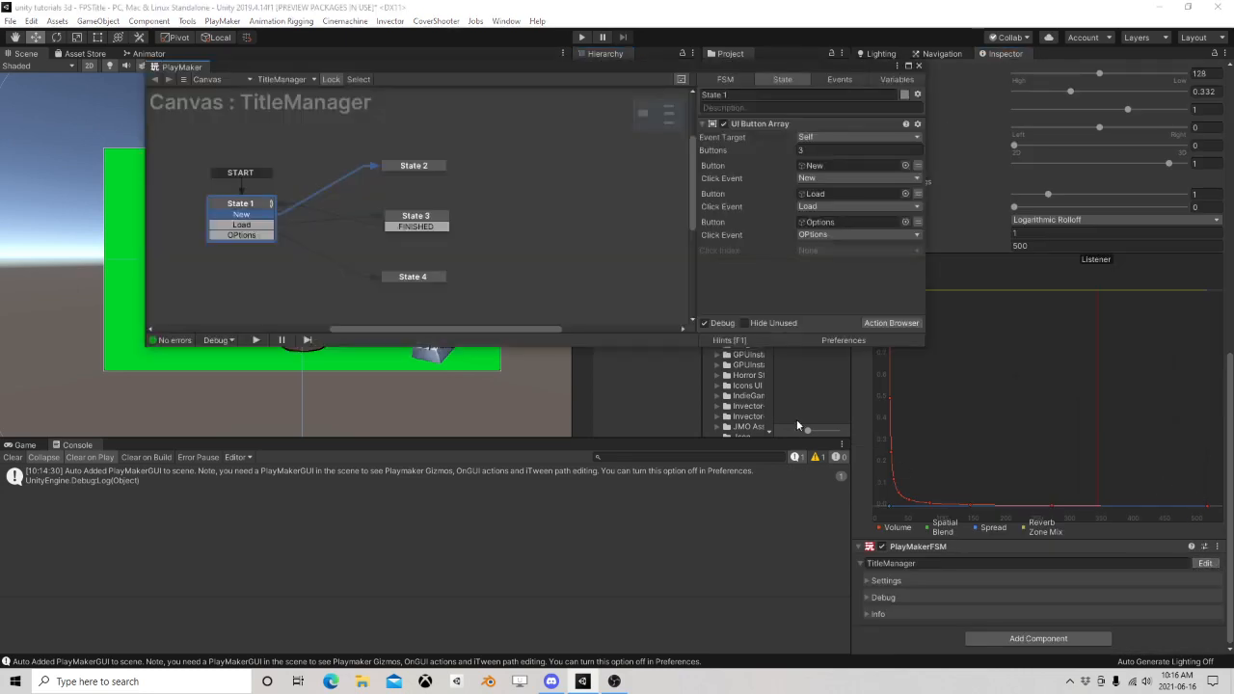
# Move State 4 closer below State 3 and add an Is Active action to it
pyautogui.click(425, 279)
pyautogui.moveTo(424, 279); pyautogui.dragTo(434, 265)
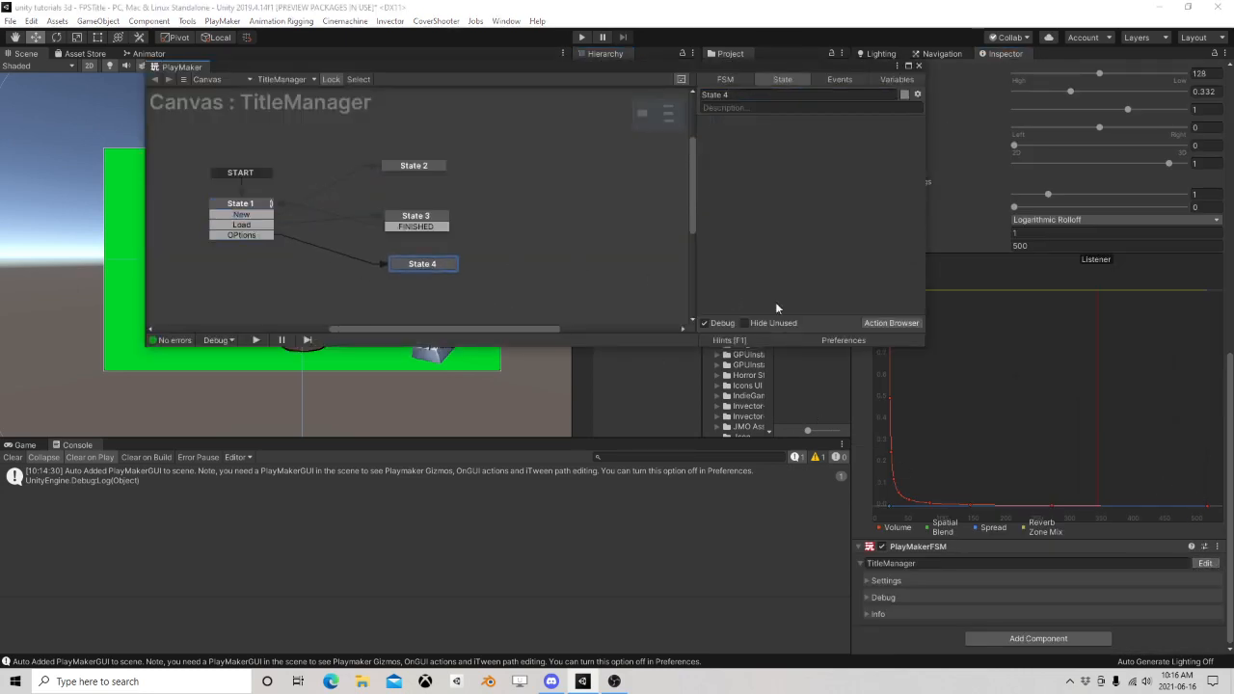
pyautogui.moveTo(822, 64); pyautogui.dragTo(819, 176)
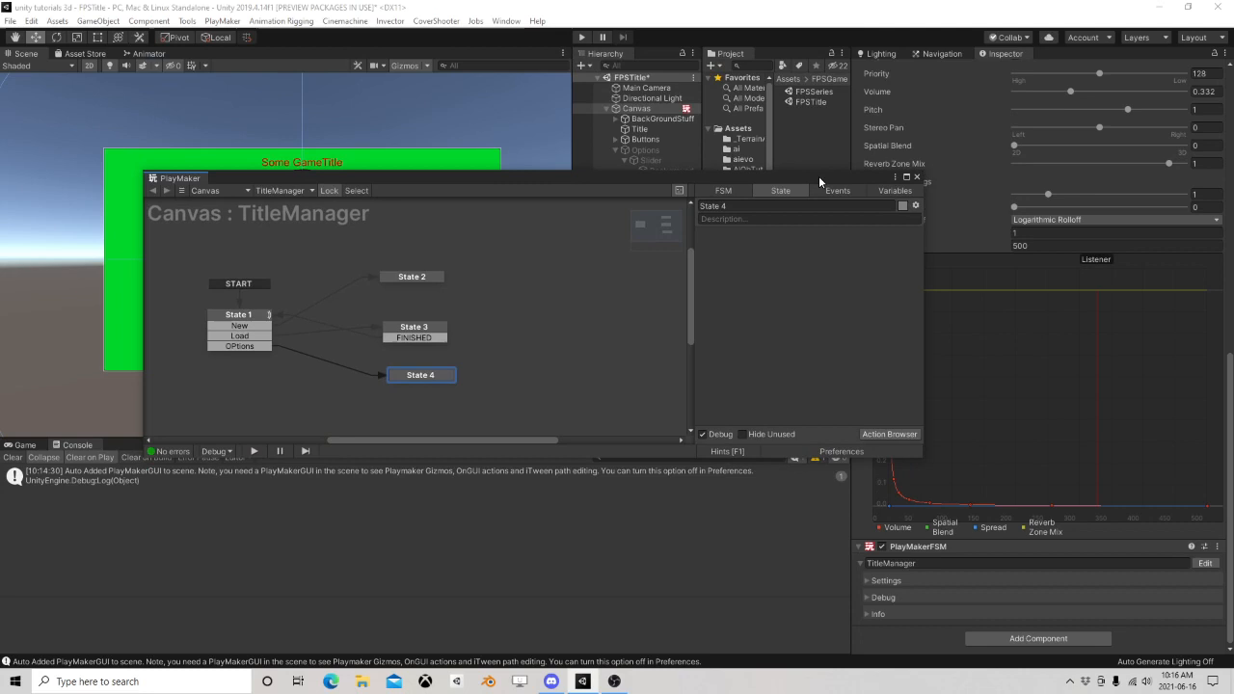
pyautogui.click(883, 435)
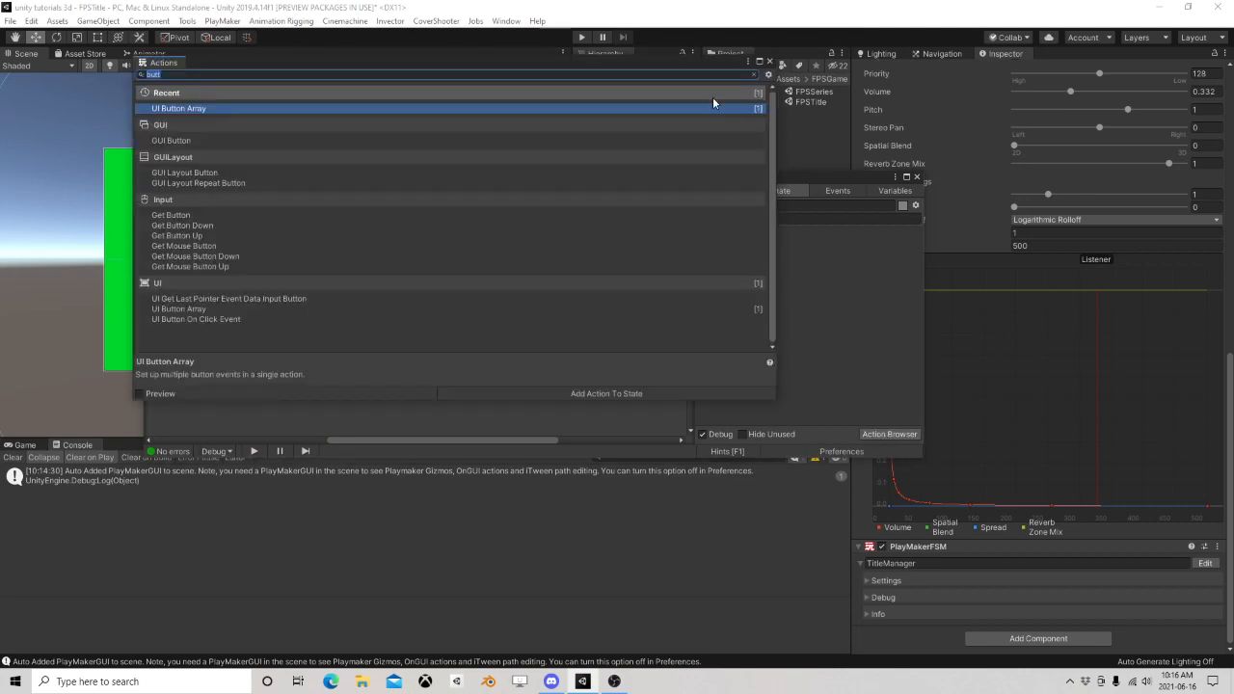
pyautogui.write('is')
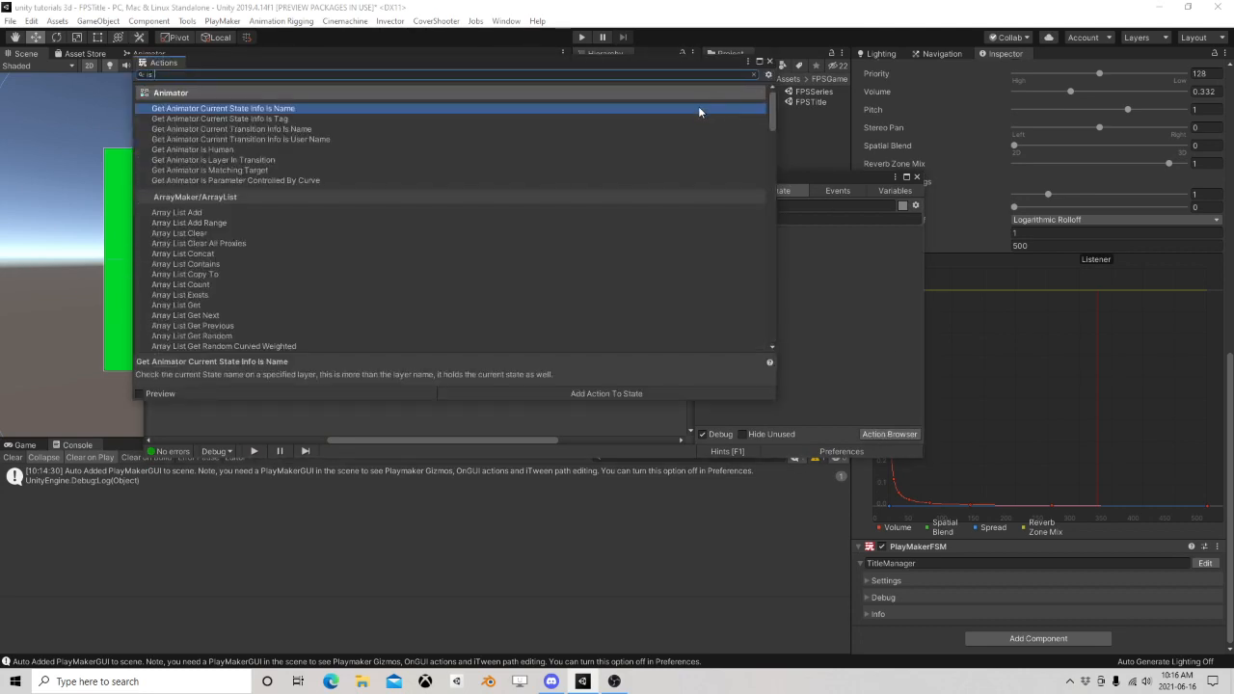
pyautogui.write(' act')
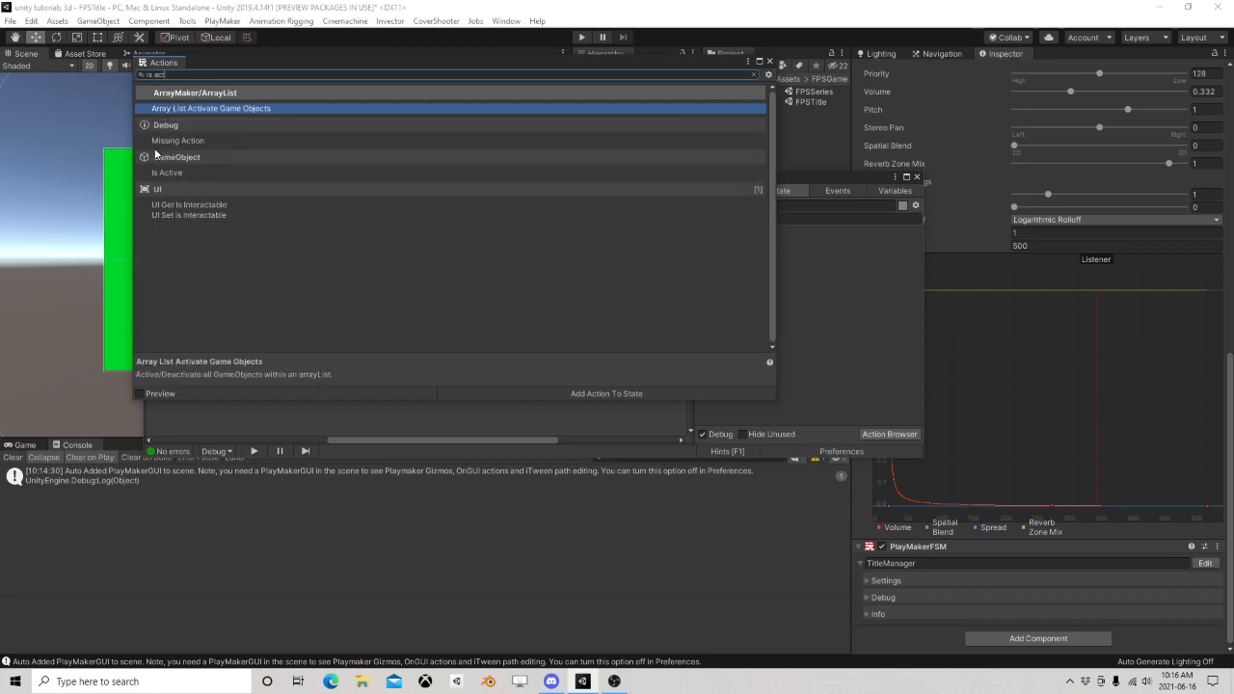
pyautogui.doubleClick(179, 173)
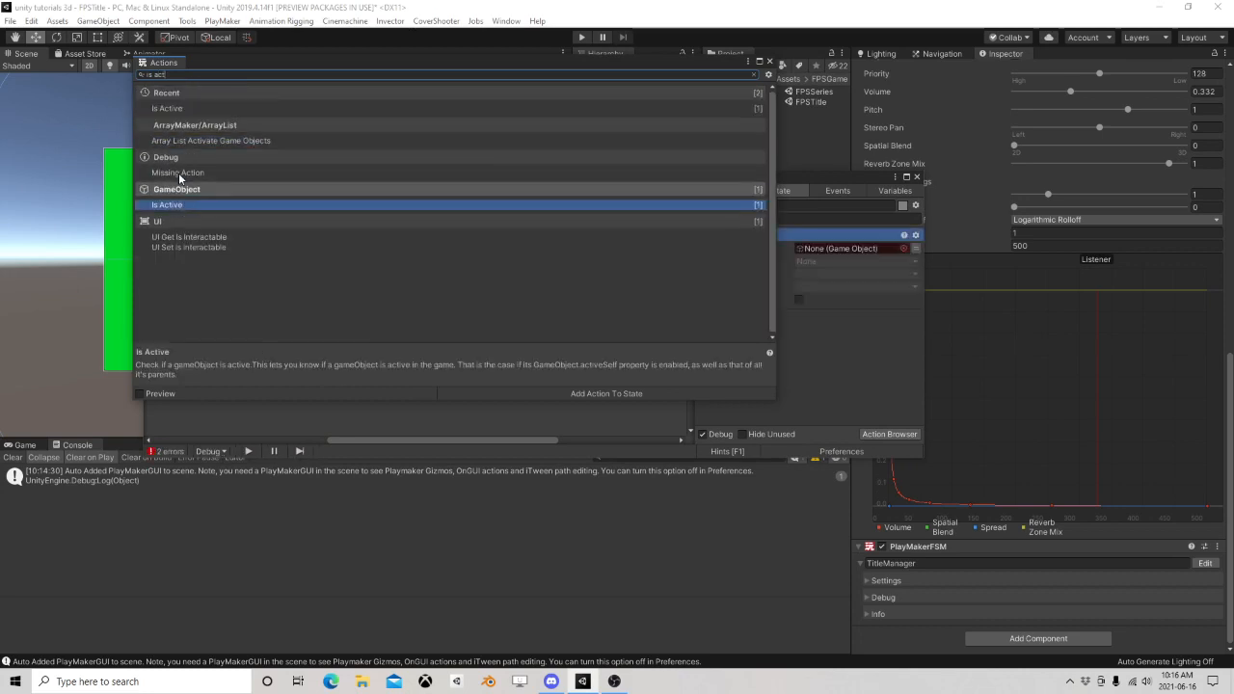
pyautogui.click(769, 61)
# Assign the Options panel to State 4's Is Active action and create an isActive event as its Is Active Event
pyautogui.moveTo(766, 181); pyautogui.dragTo(437, 132)
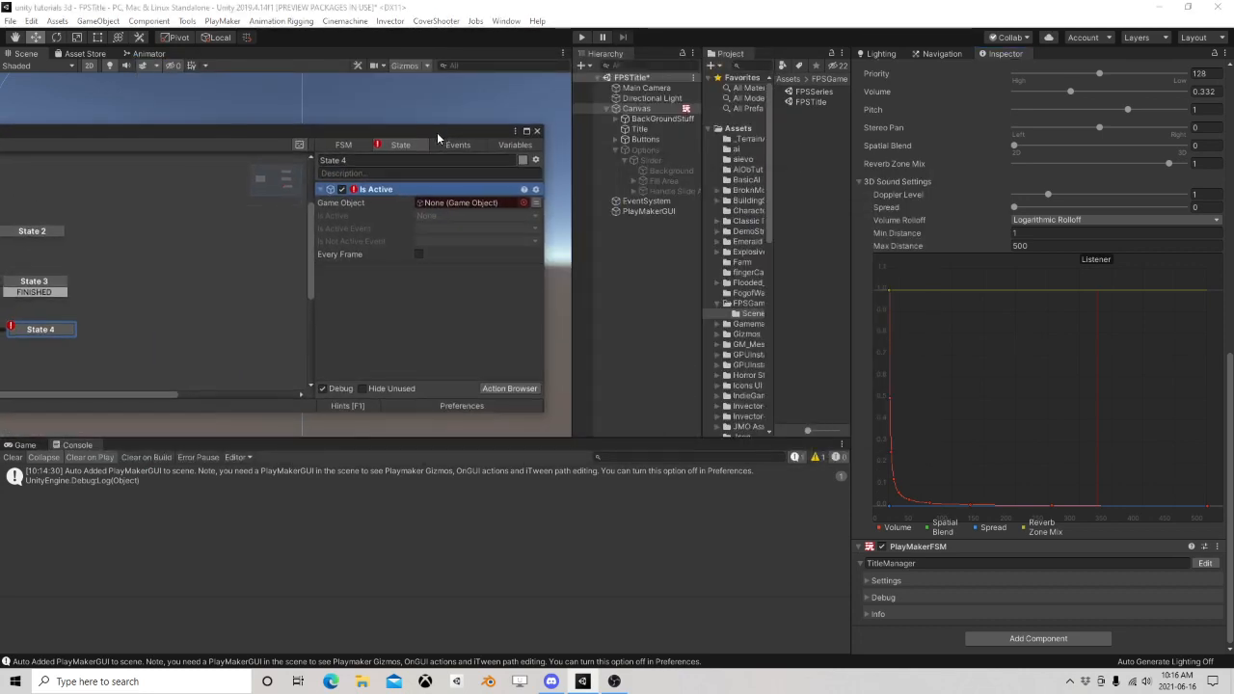
pyautogui.moveTo(643, 150); pyautogui.dragTo(458, 203)
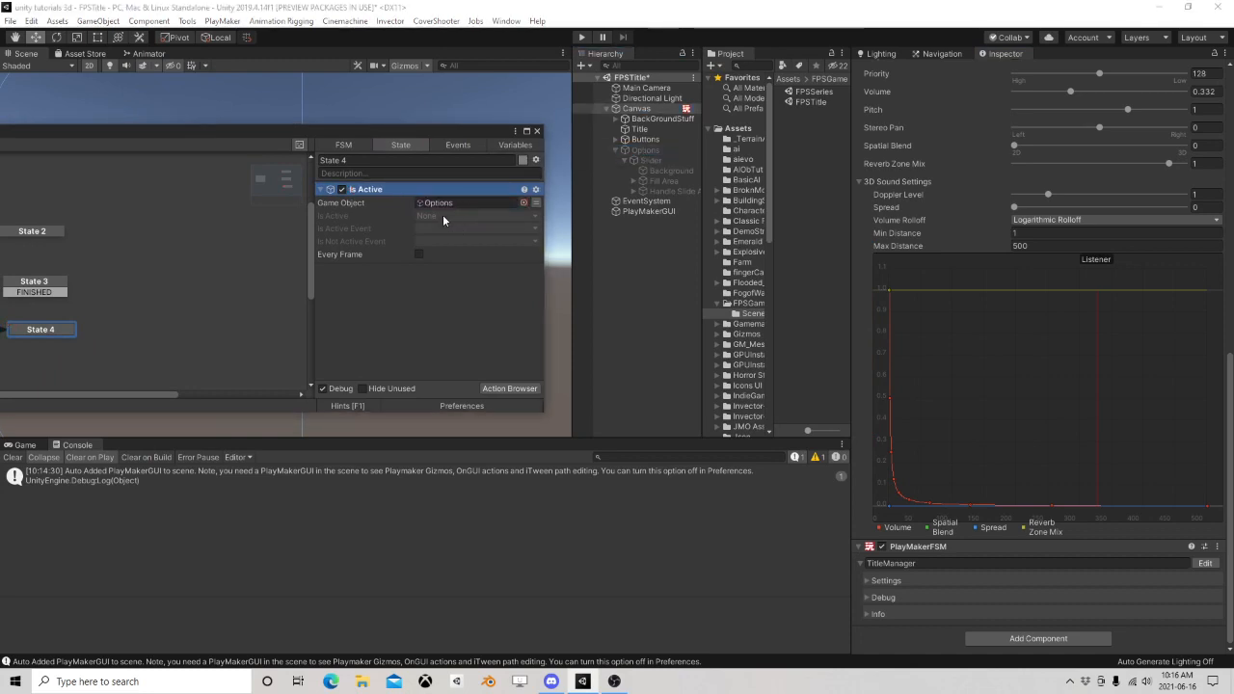
pyautogui.click(434, 229)
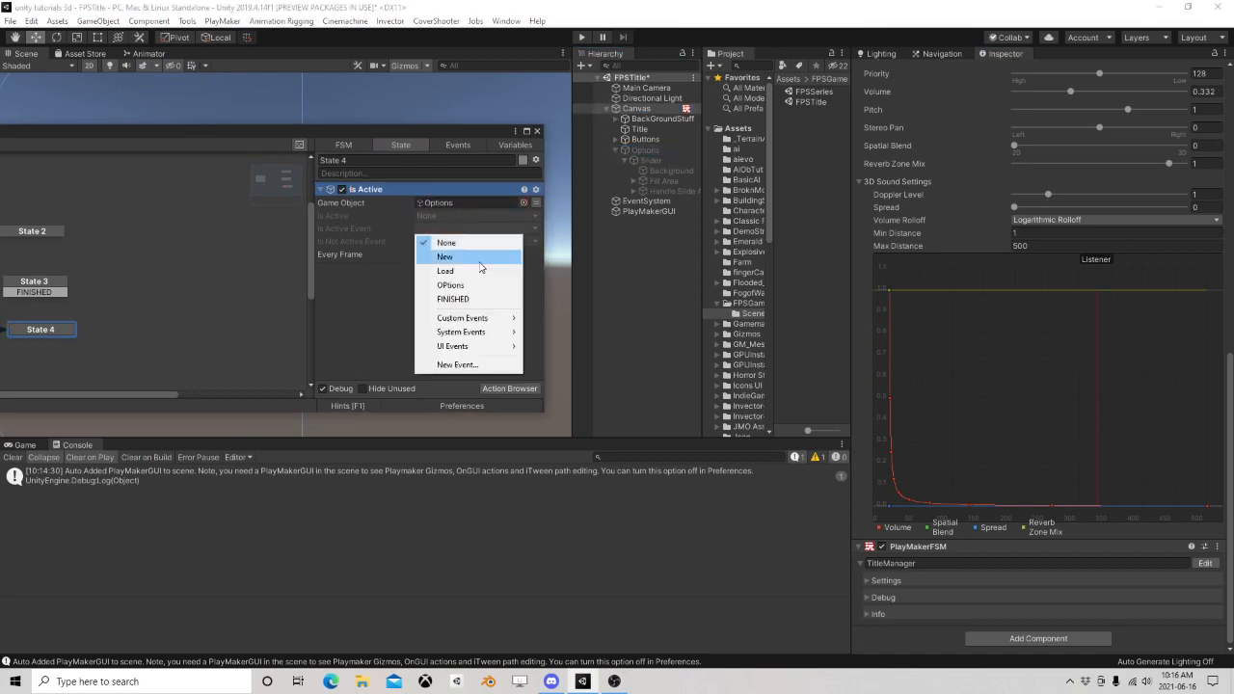
pyautogui.click(470, 363)
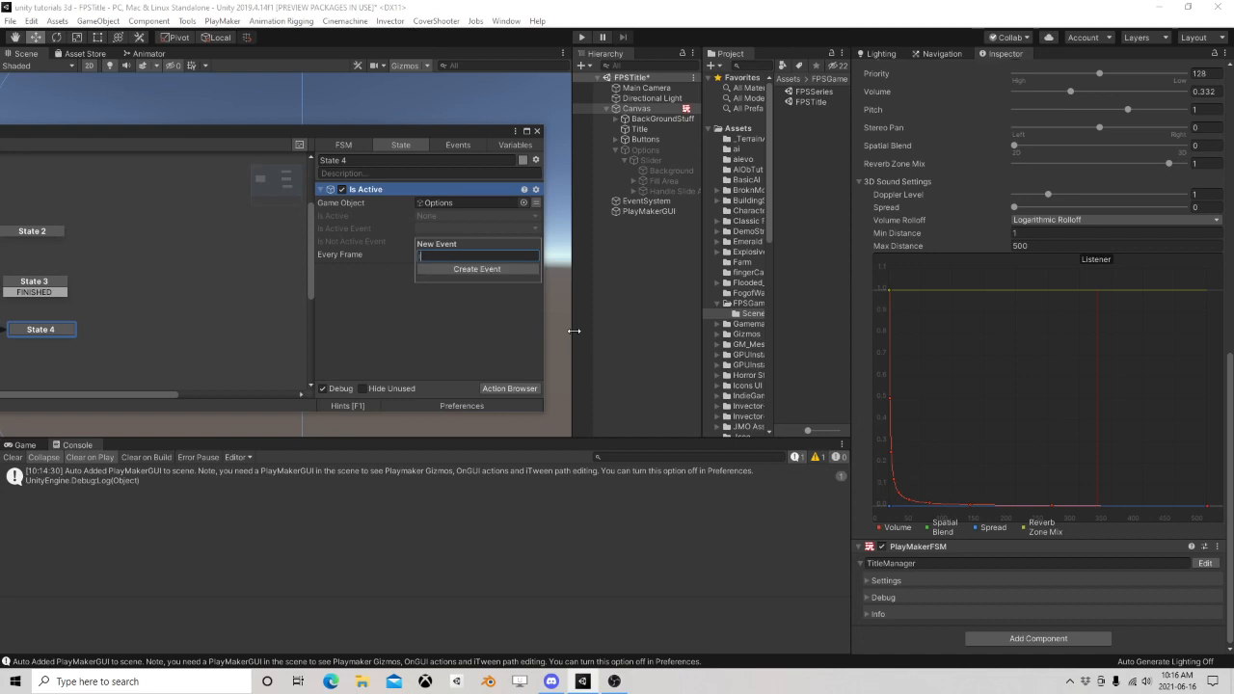
pyautogui.write('isActive')
pyautogui.press('Return')
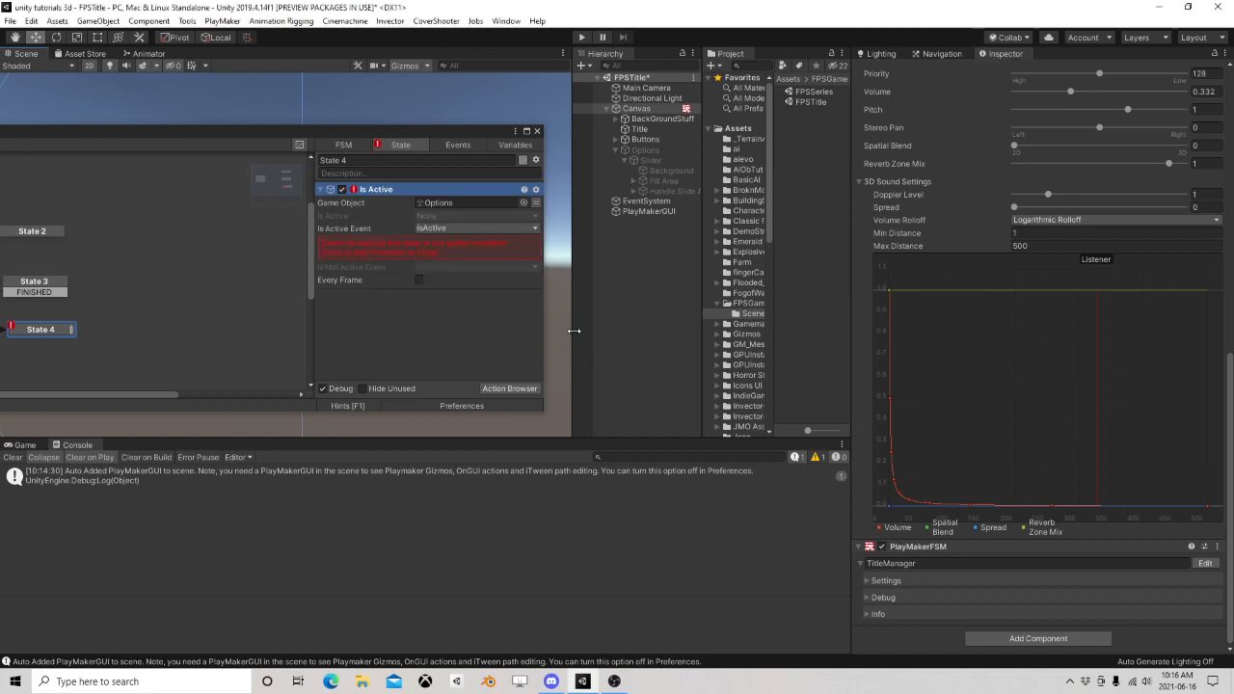
# Add the isActive transition to State 4 and create an isNotActive event as the action's Is Not Active Event
pyautogui.click(438, 242)
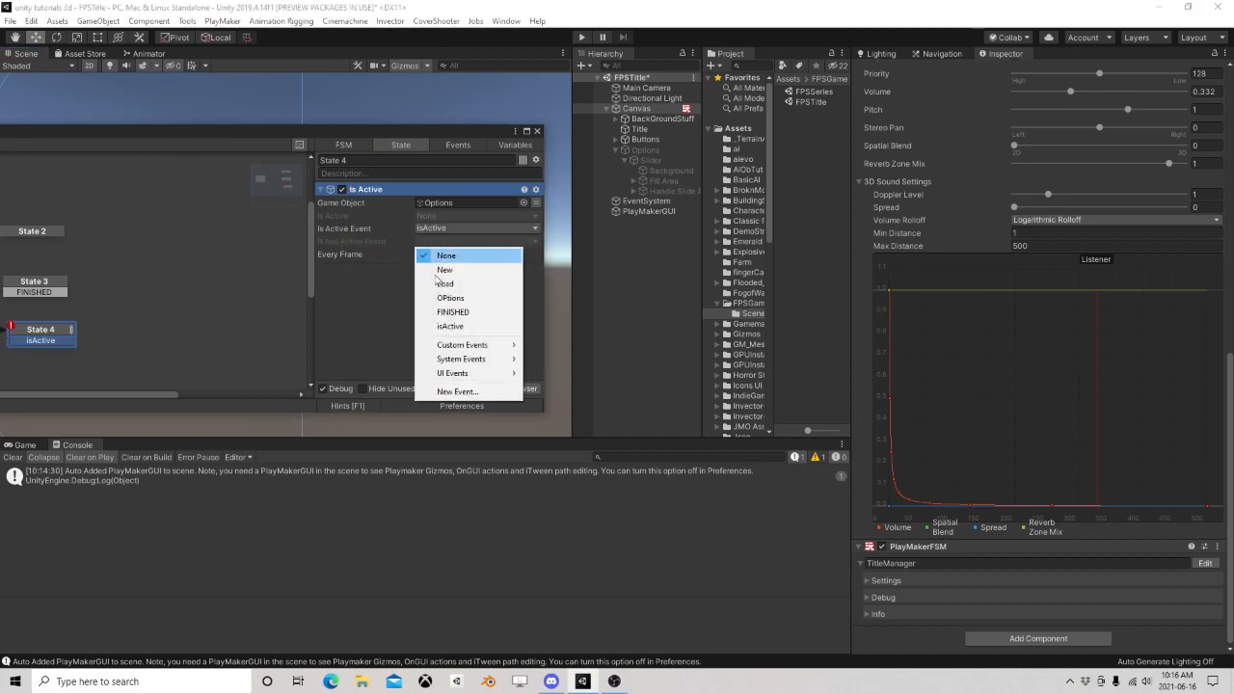
pyautogui.click(457, 392)
pyautogui.write('isN')
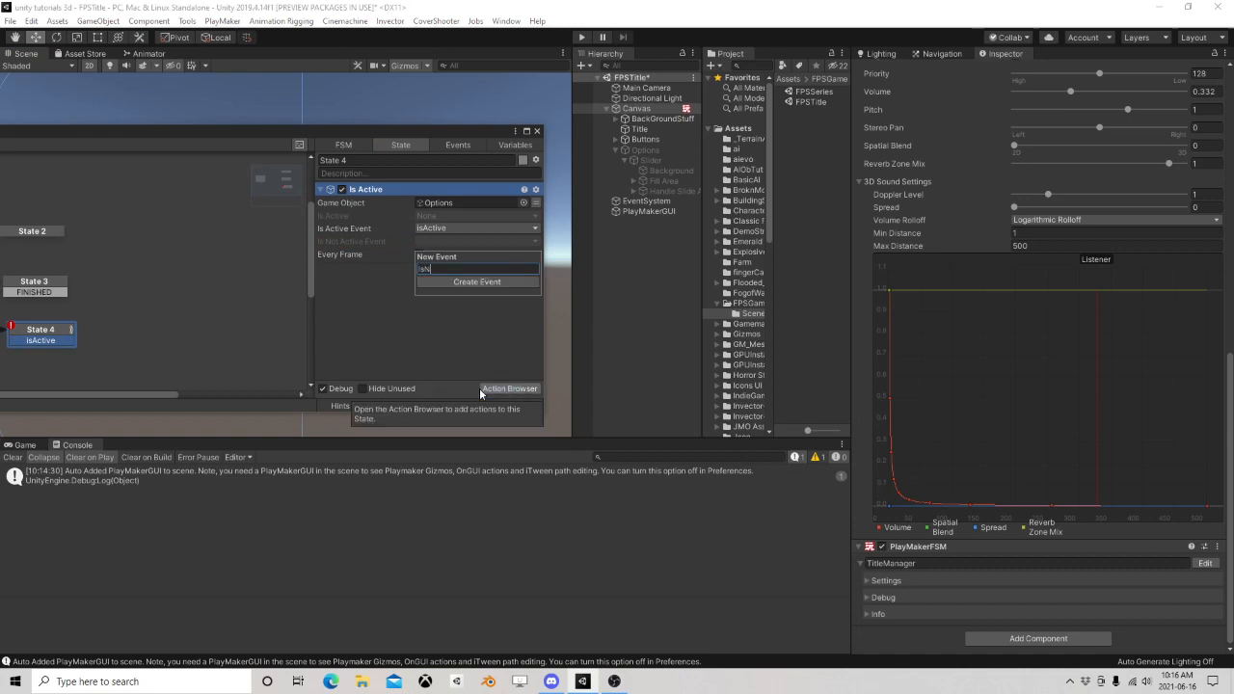
pyautogui.write('otActive')
pyautogui.press('Return')
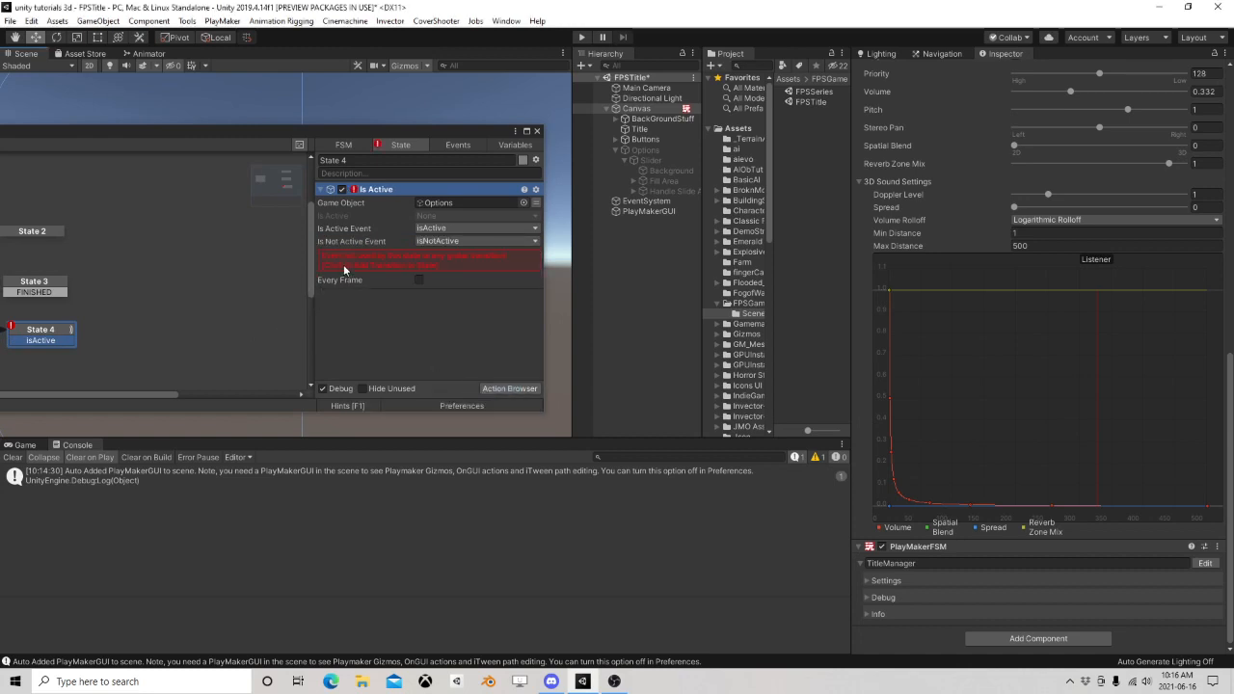
# Add State 4's isNotActive transition, linking isActive back to State 1 and isNotActive to a new state on its right
pyautogui.moveTo(380, 132); pyautogui.dragTo(800, 128)
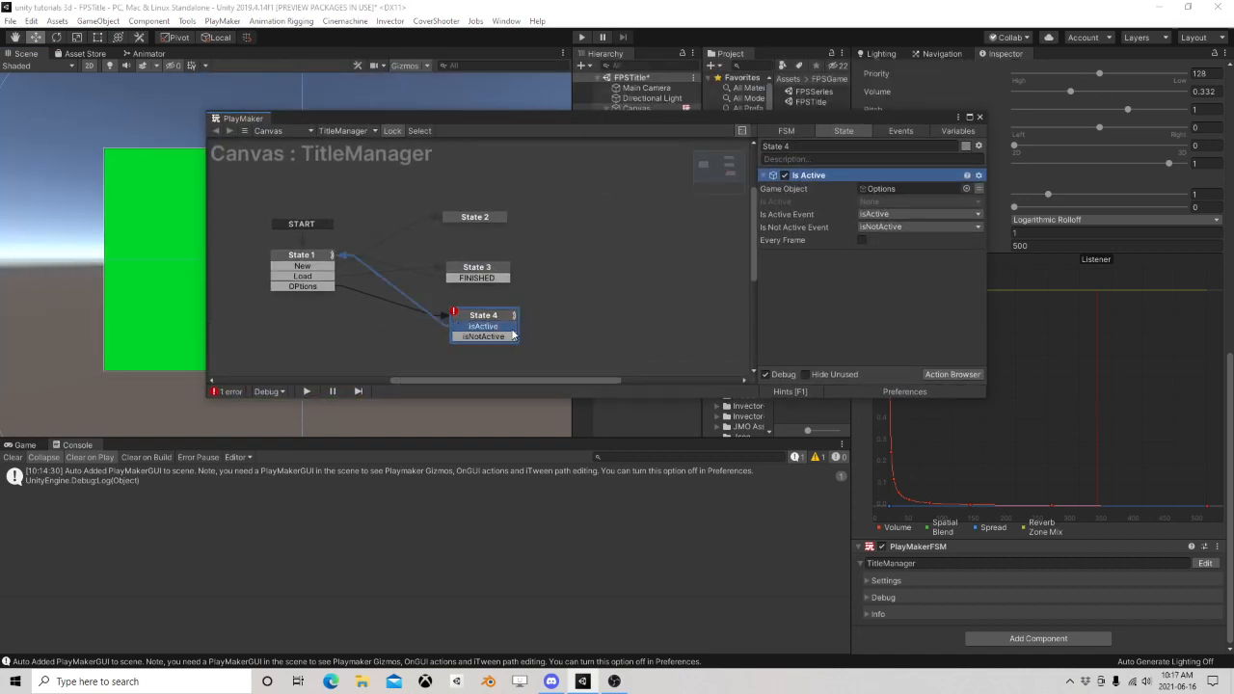
pyautogui.moveTo(498, 331); pyautogui.dragTo(584, 334)
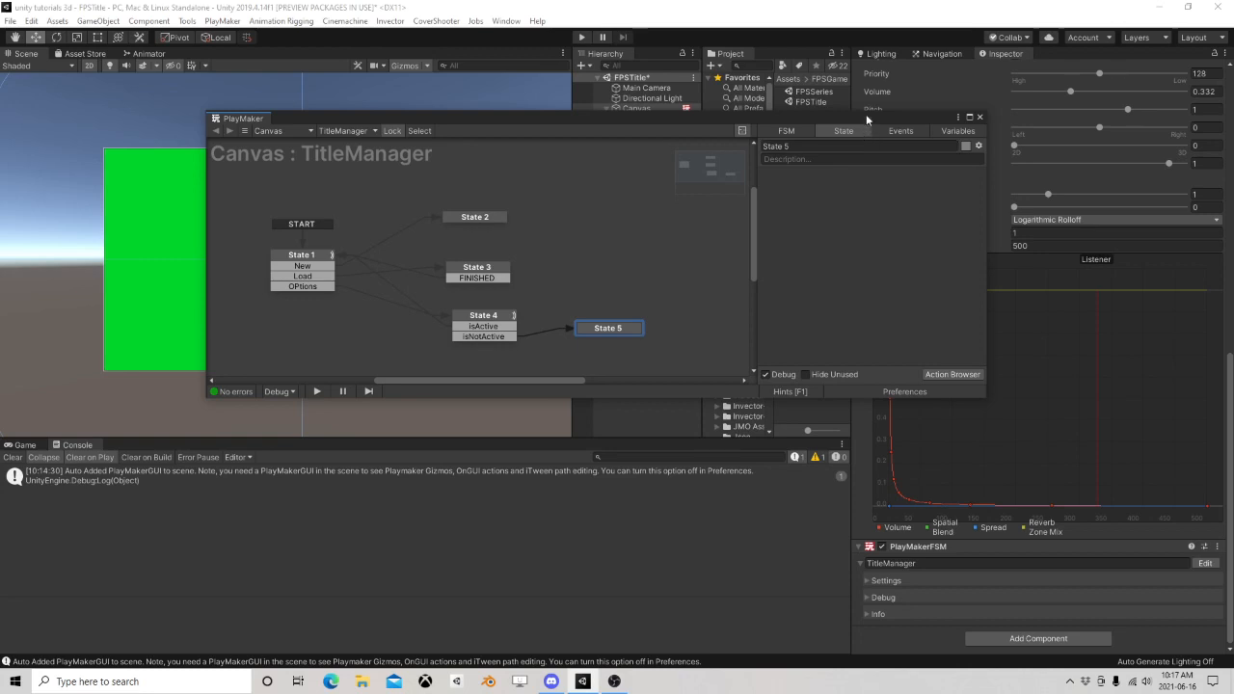
# Add an Activate Game Object action targeting the Options panel to State 5
pyautogui.moveTo(866, 113); pyautogui.dragTo(436, 106)
pyautogui.moveTo(644, 160); pyautogui.dragTo(363, 236)
pyautogui.moveTo(410, 261)
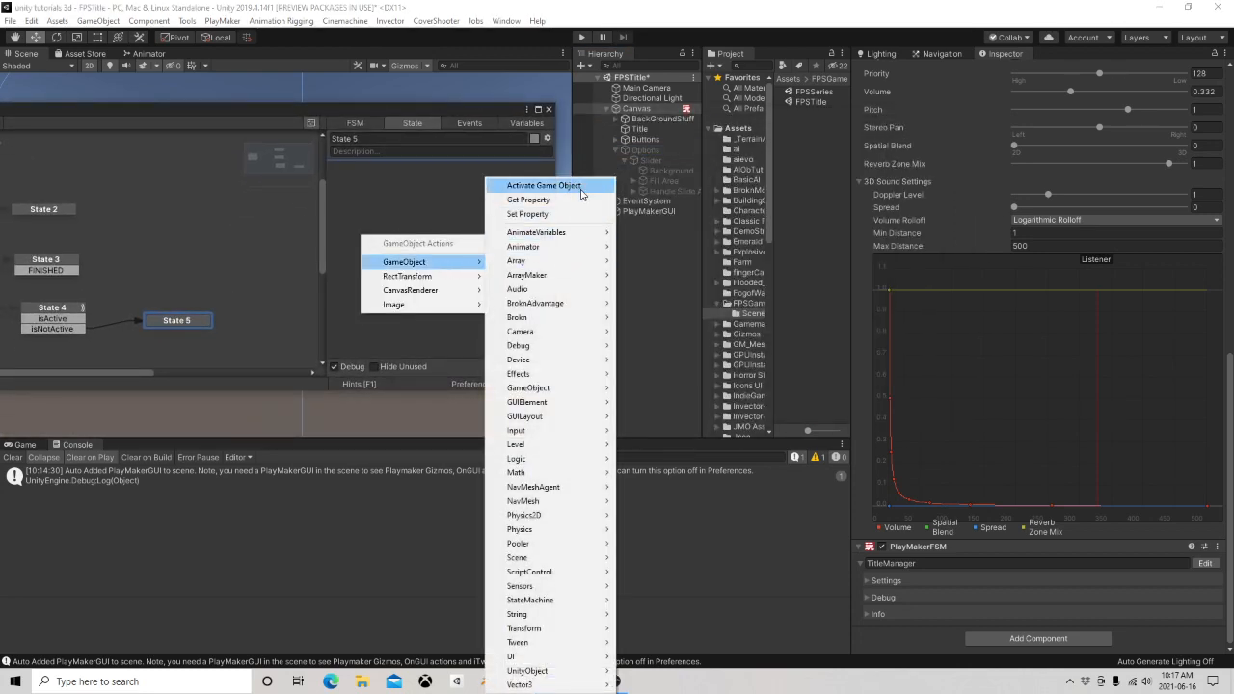
pyautogui.click(504, 187)
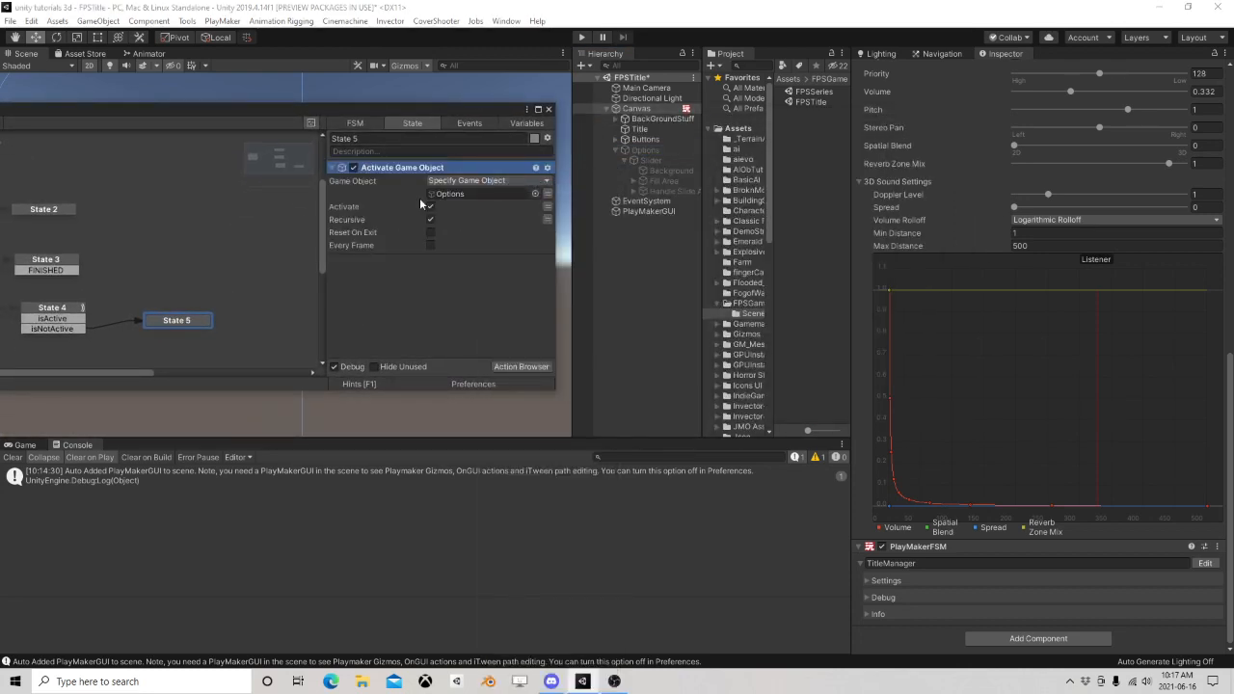
# Add a FINISHED transition from State 5 back to State 1 and turn off Recursive in its Activate Game Object action
pyautogui.rightClick(177, 324)
pyautogui.moveTo(222, 326)
pyautogui.click(357, 328)
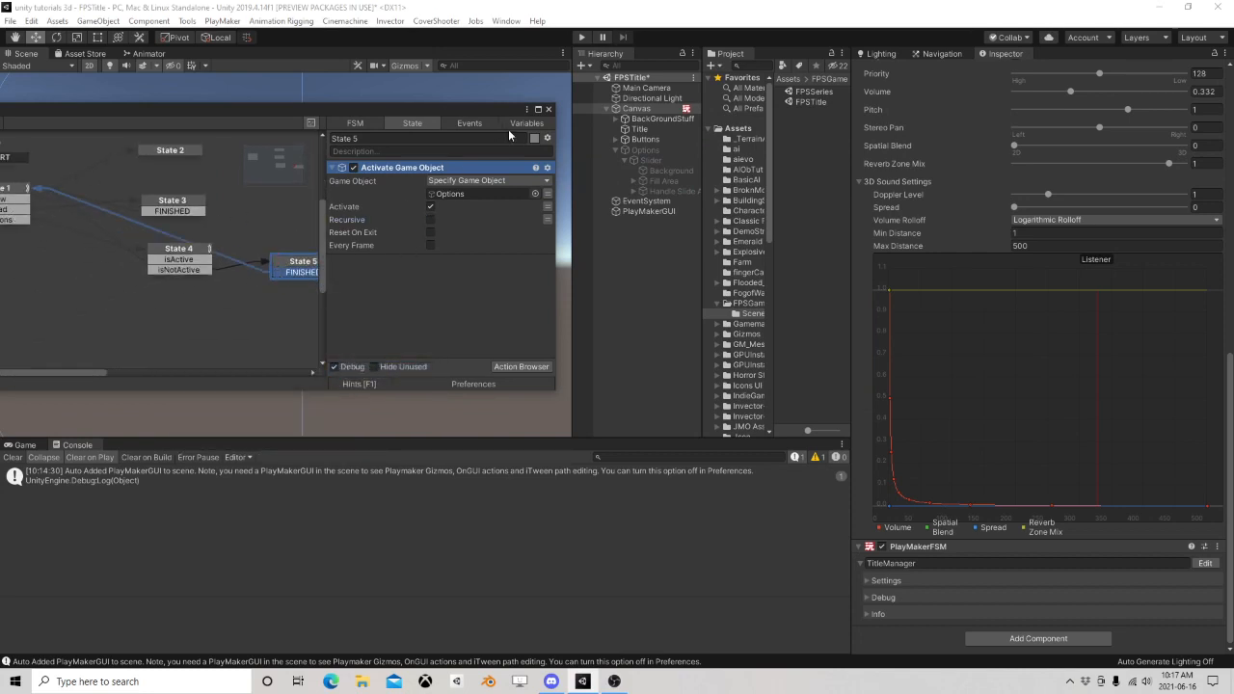
pyautogui.click(548, 109)
# Activate the Options panel and add a UI button in its lower-left corner, at about X -304, Y -196
pyautogui.click(662, 152)
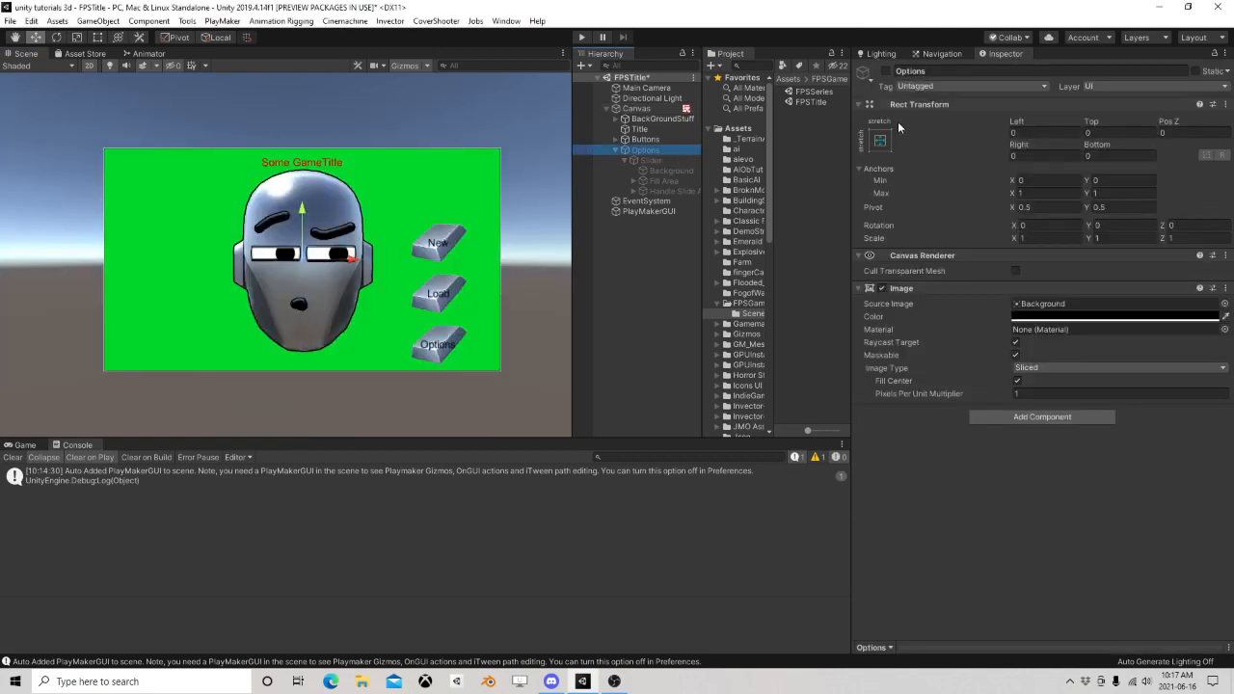
pyautogui.click(885, 72)
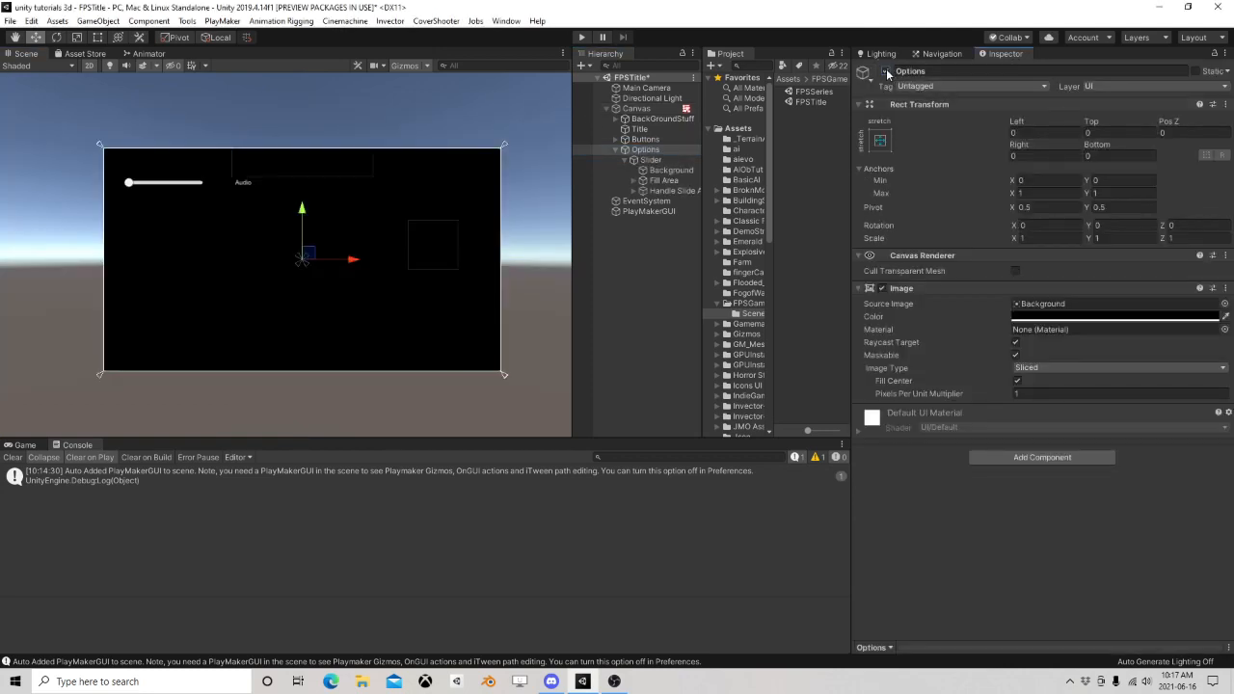
pyautogui.rightClick(652, 154)
pyautogui.moveTo(687, 385)
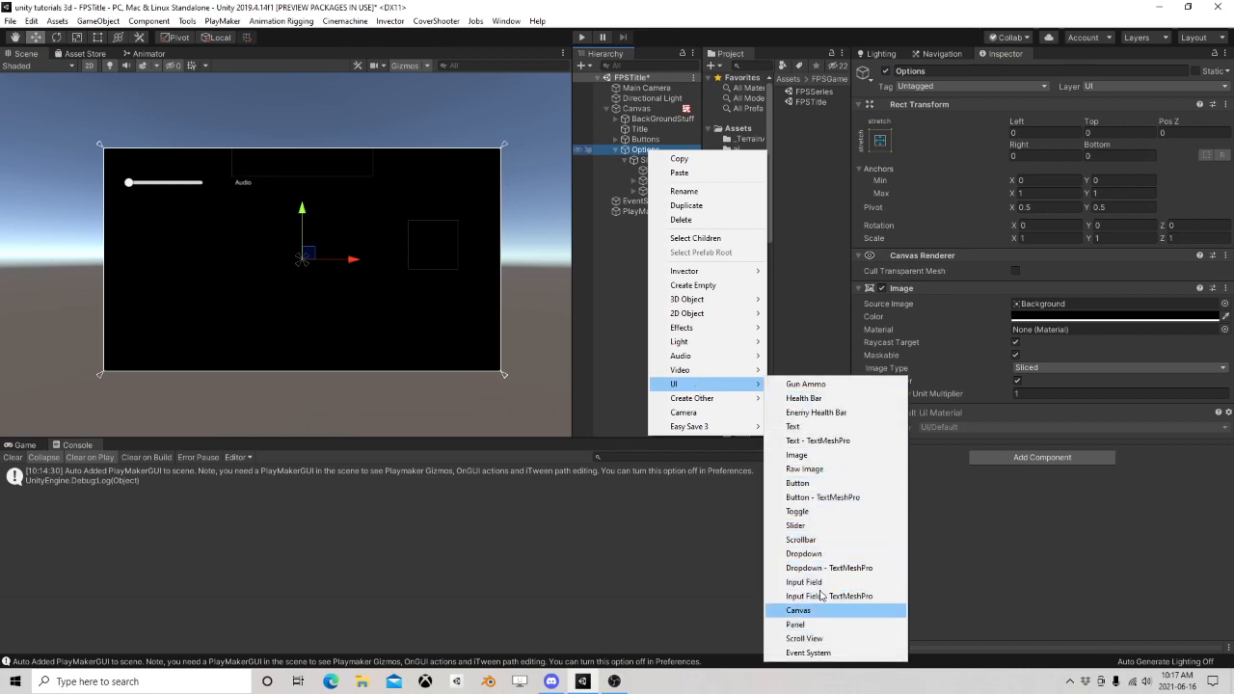
pyautogui.click(829, 483)
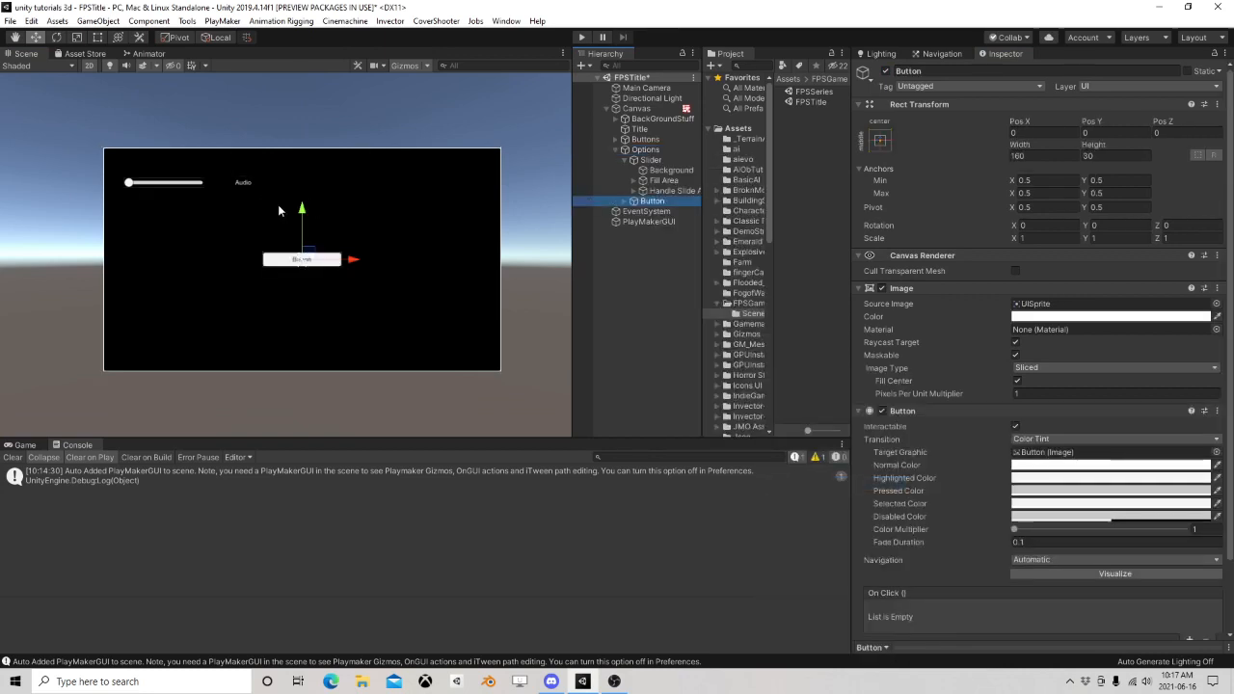
pyautogui.moveTo(312, 256); pyautogui.dragTo(160, 354)
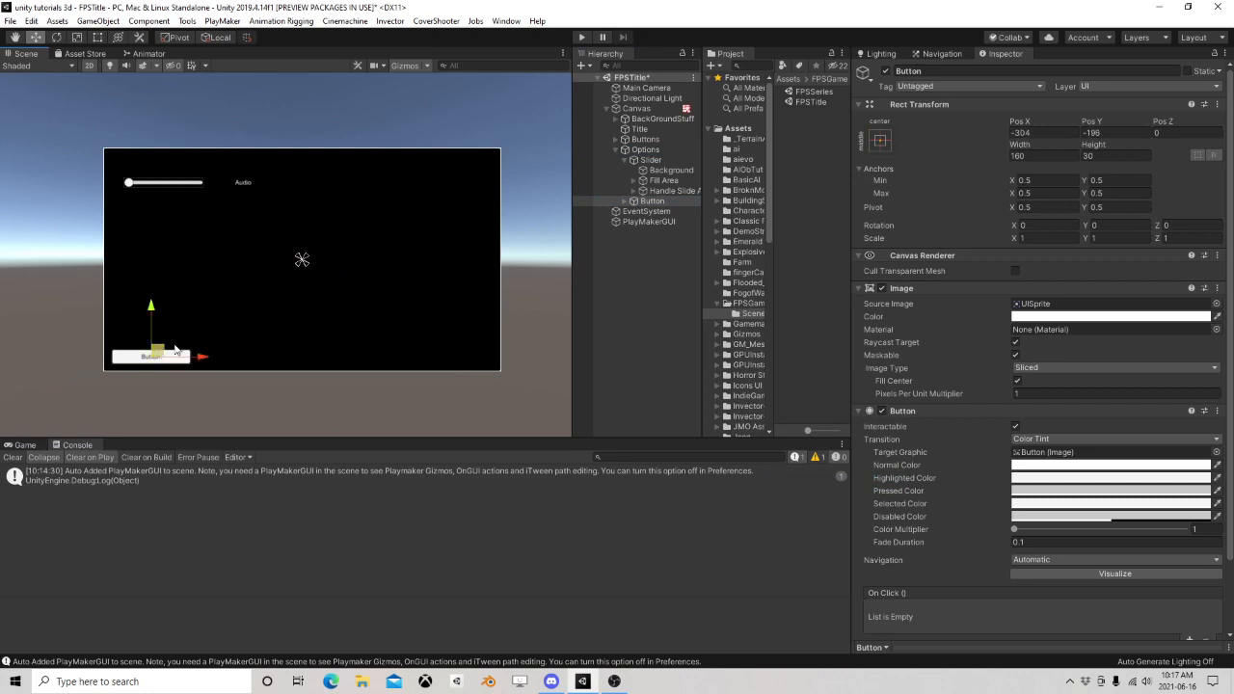
# Change the new button's label to Back and deactivate the Options panel
pyautogui.click(633, 201)
pyautogui.click(657, 211)
pyautogui.click(944, 324)
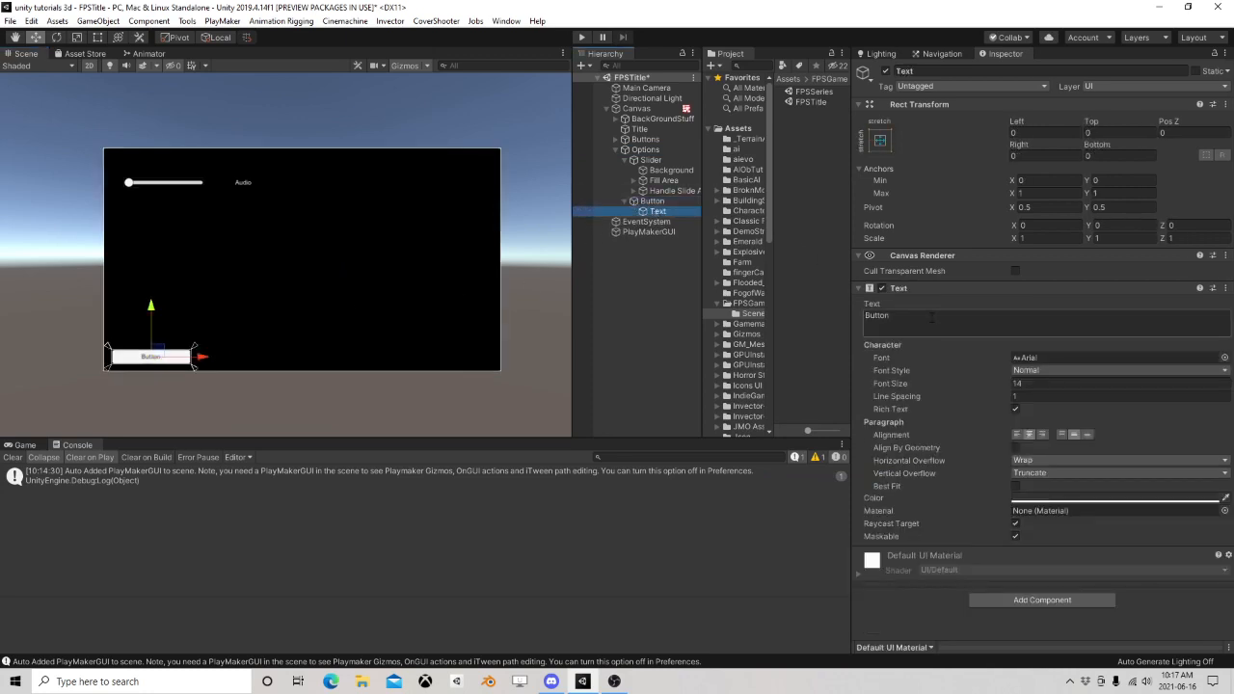
pyautogui.write('Back')
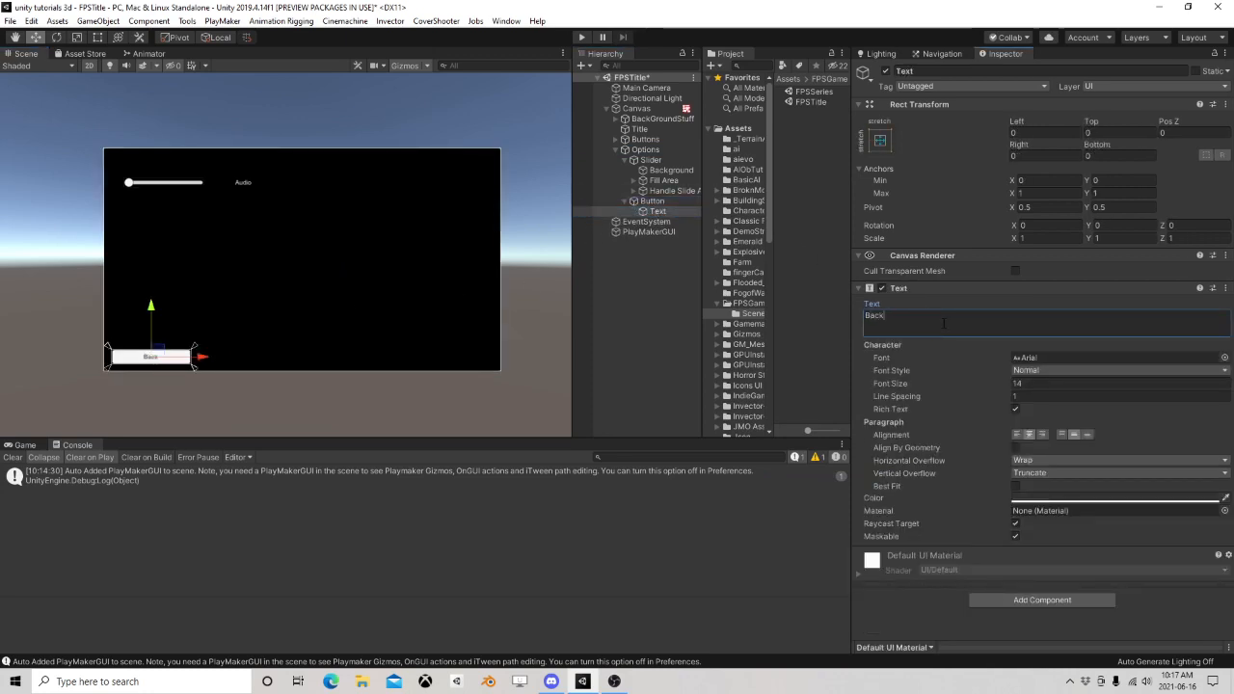
pyautogui.click(652, 200)
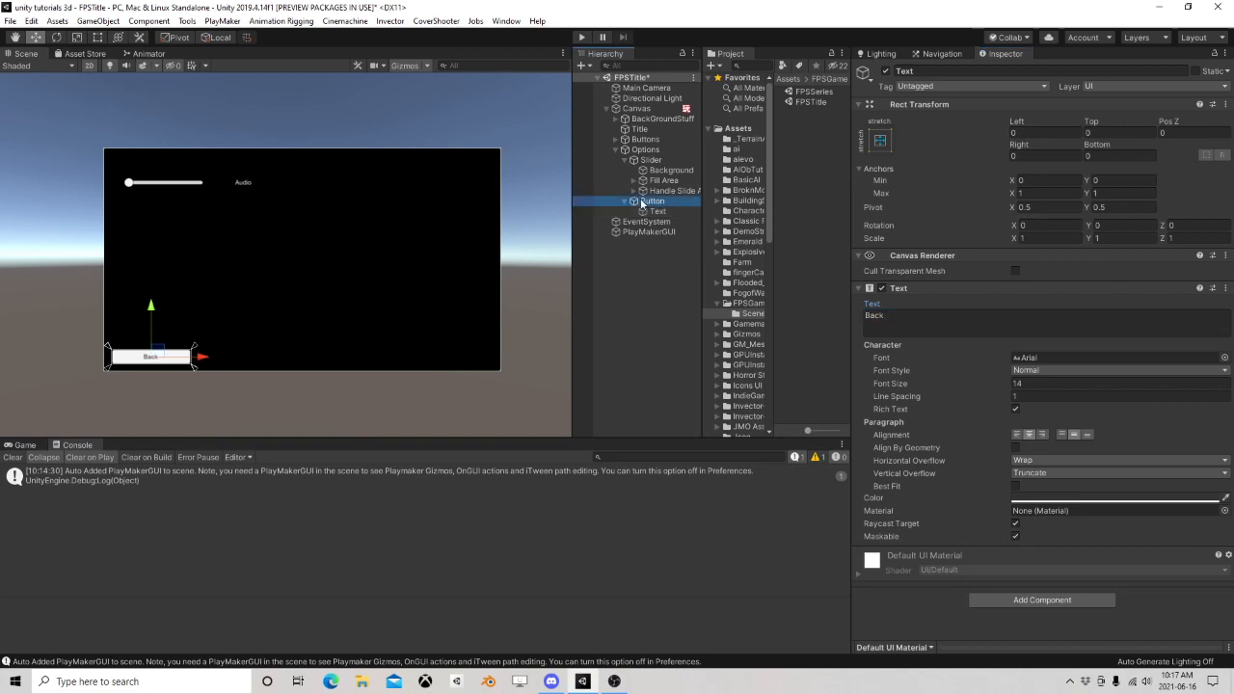
pyautogui.click(633, 200)
pyautogui.click(644, 150)
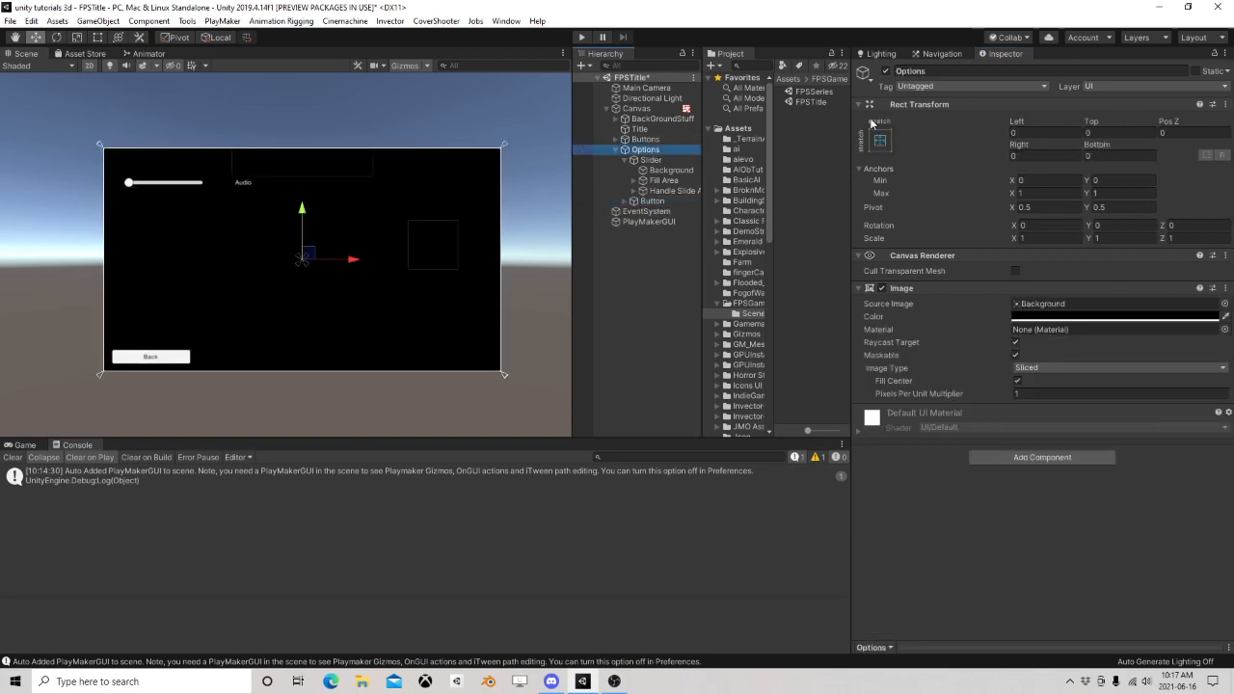
pyautogui.click(887, 71)
# Increase State 1's UI Button Array to 4 buttons in the TitleManager FSM and assign the Options panel's Back button to the fourth
pyautogui.click(635, 108)
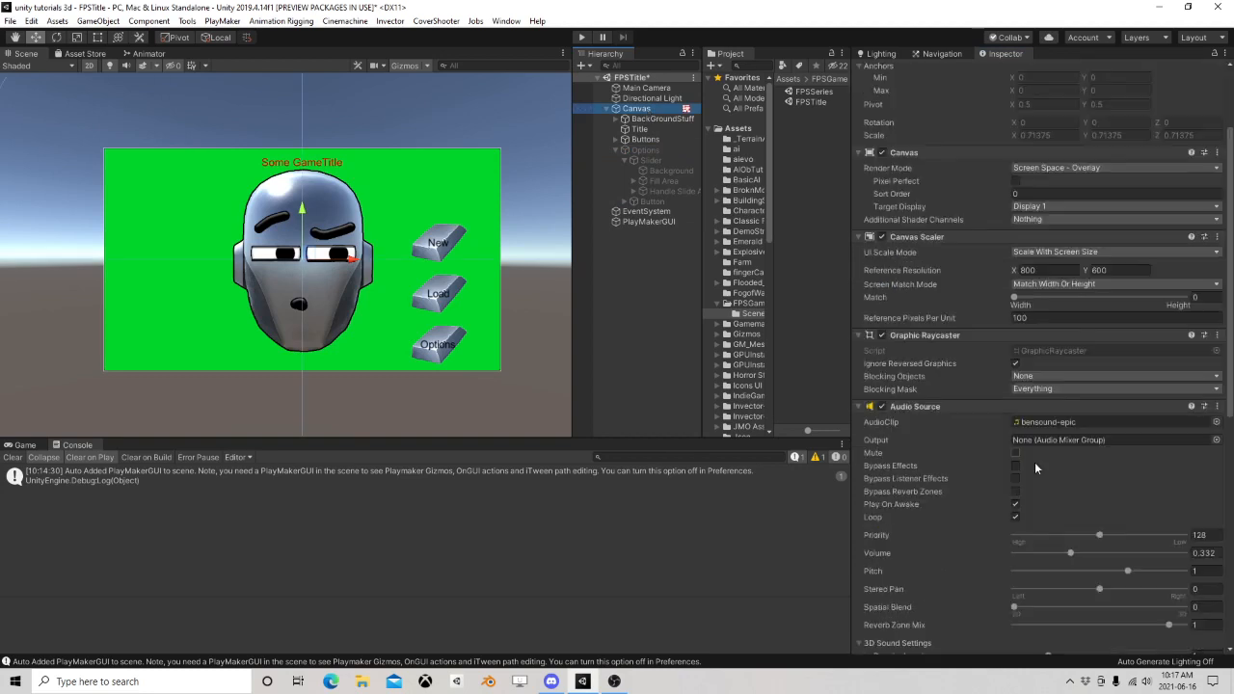
pyautogui.scroll(-10, 1124, 308)
pyautogui.click(1206, 564)
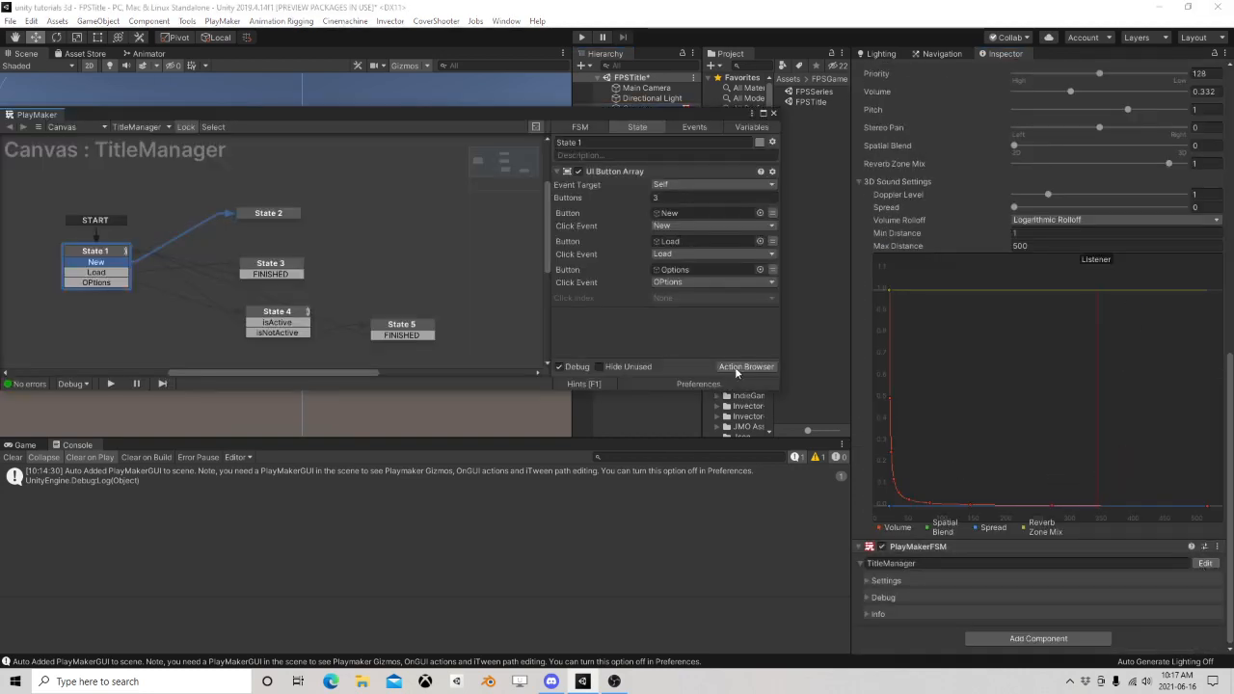
pyautogui.click(670, 199)
pyautogui.moveTo(689, 113); pyautogui.dragTo(409, 79)
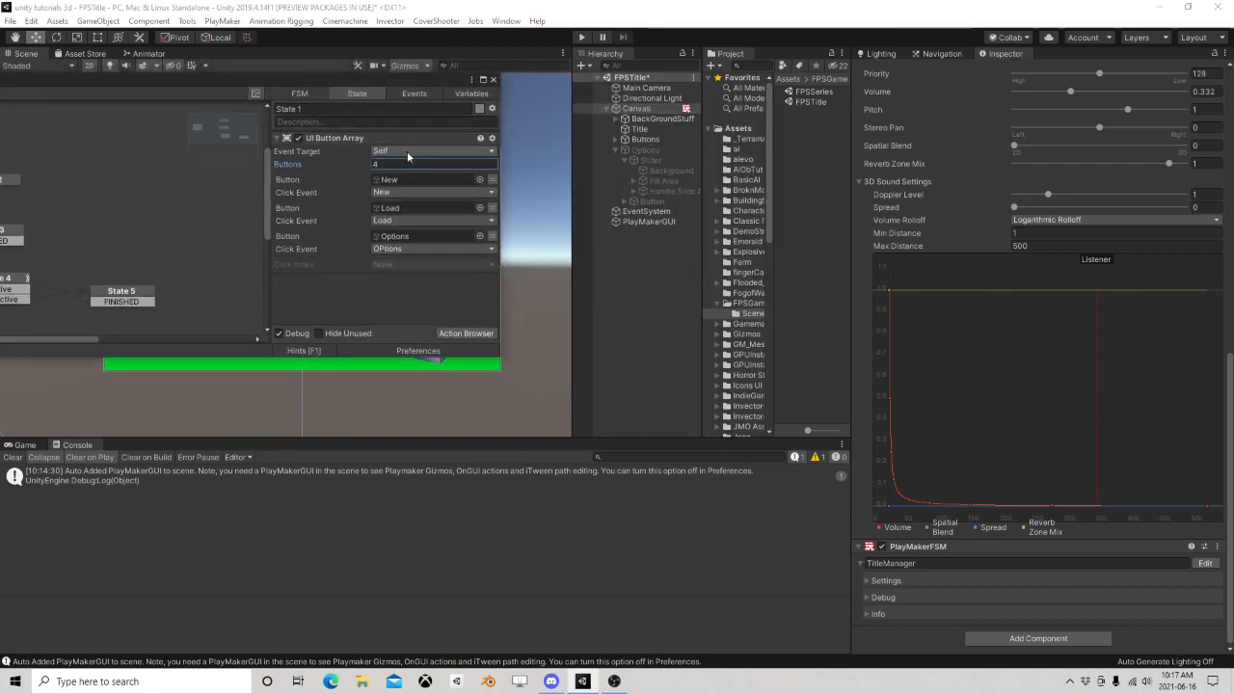
pyautogui.press('Return')
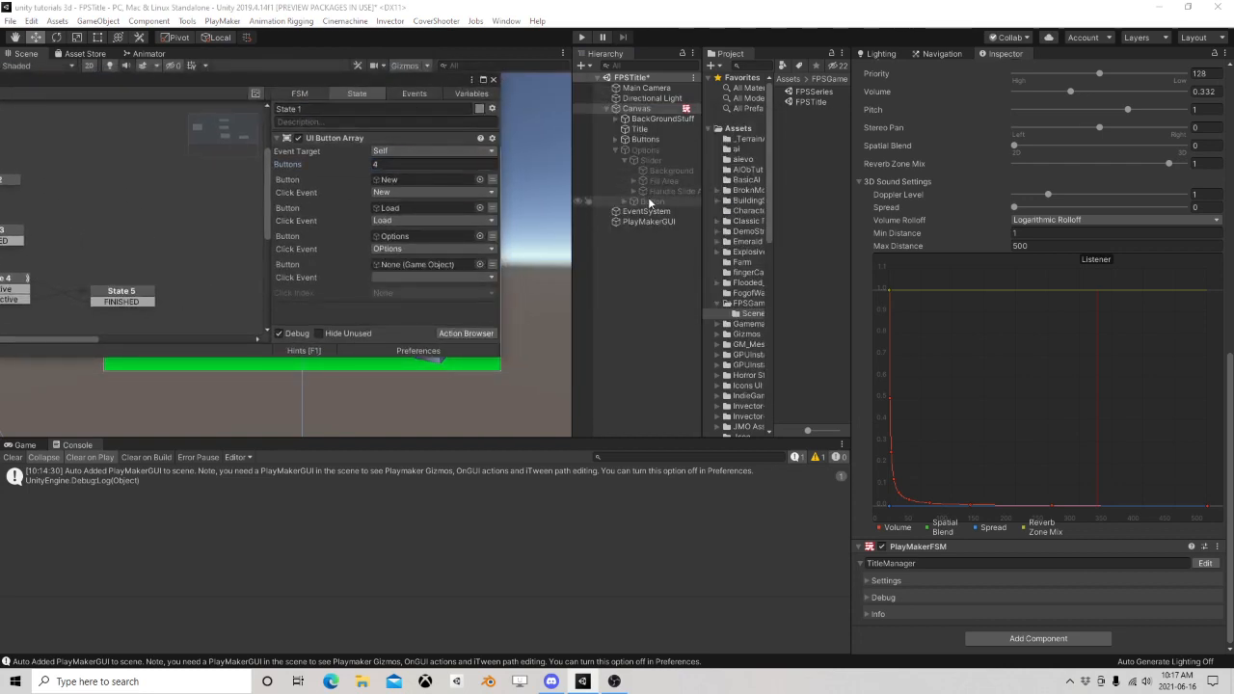
pyautogui.moveTo(652, 201); pyautogui.dragTo(424, 267)
# Create an OptionsBack event as the fourth button's Click Event and add its transition to State 1
pyautogui.click(425, 278)
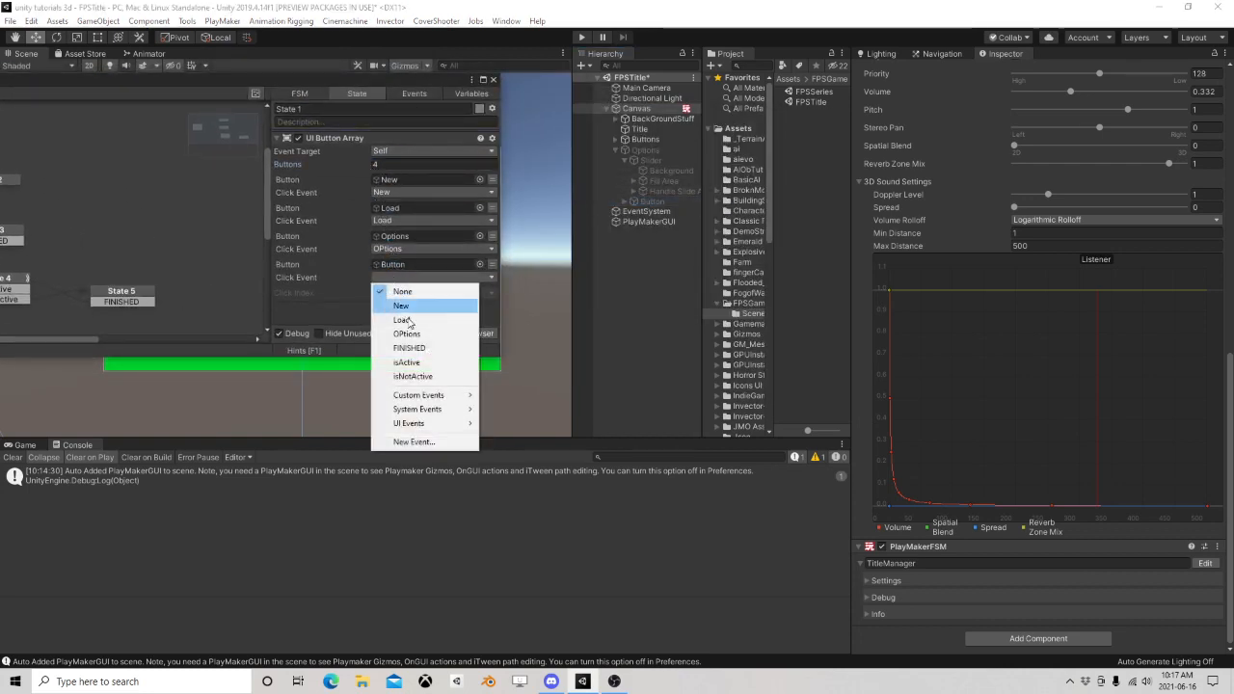
pyautogui.click(421, 443)
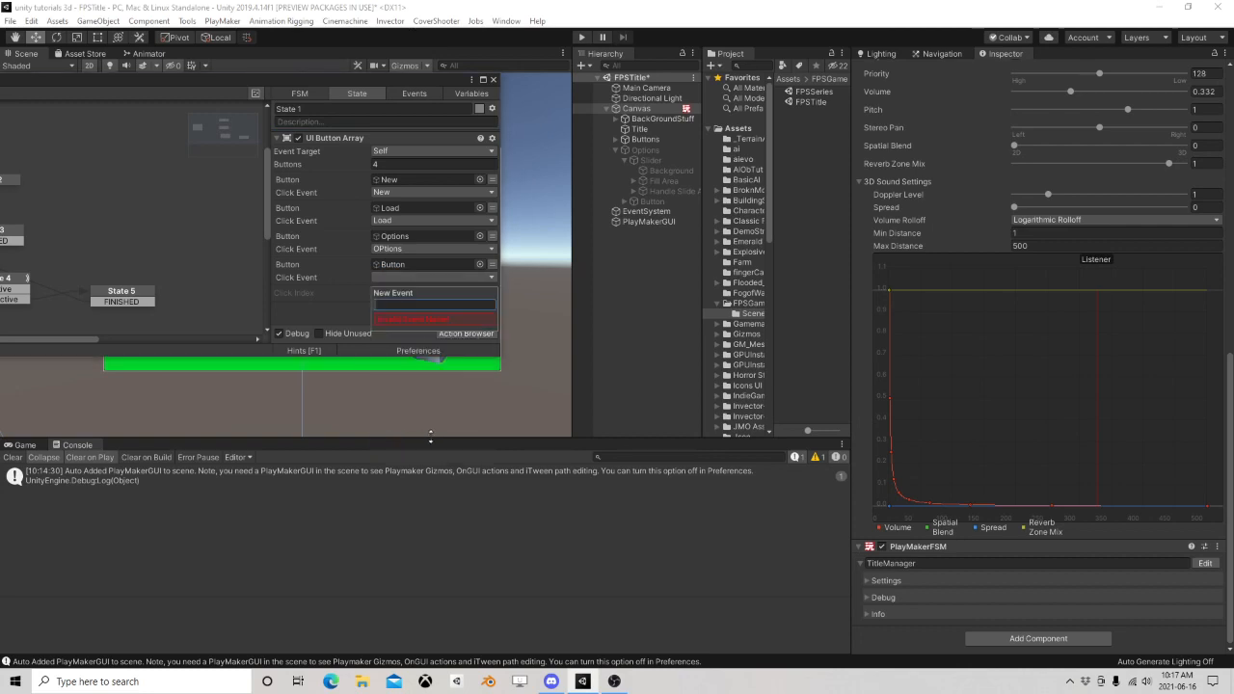
pyautogui.write('OptionsBack')
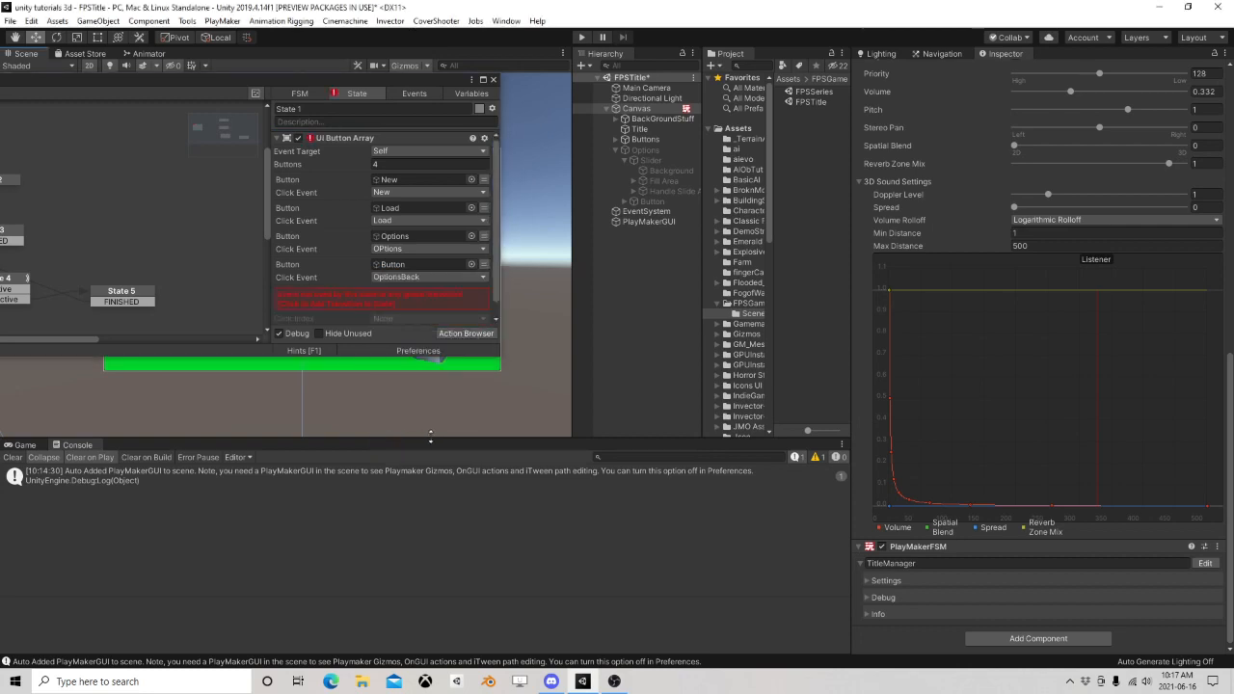
pyautogui.press('Return')
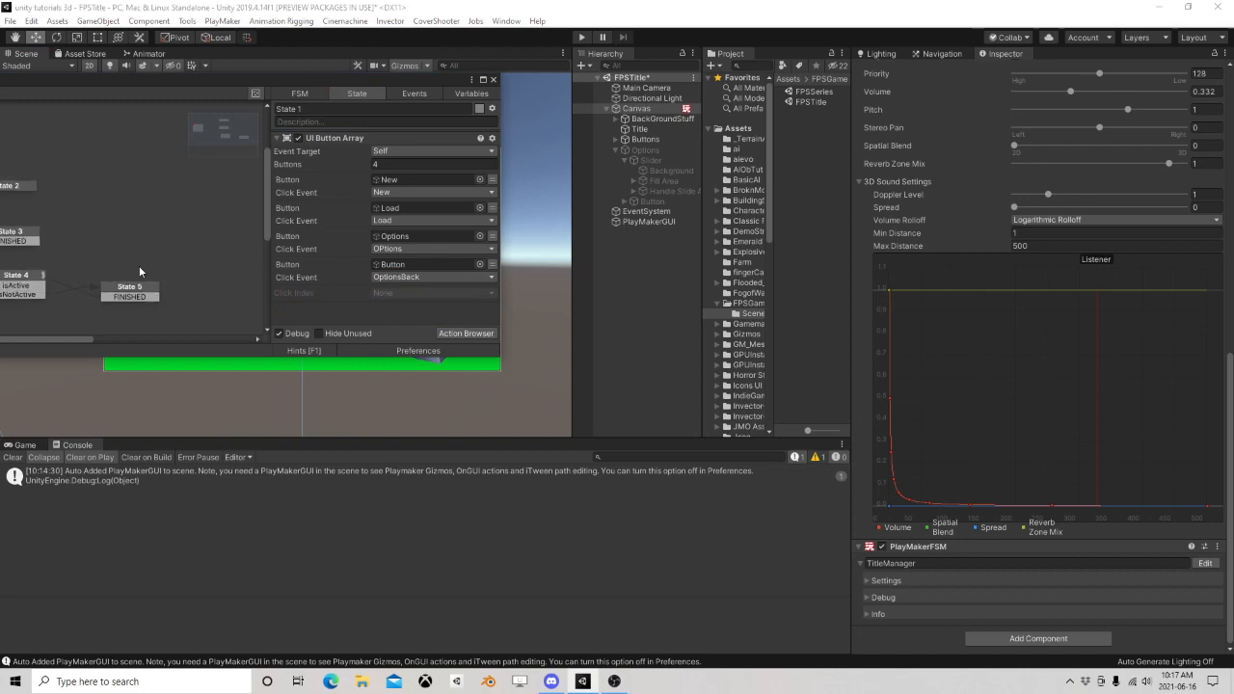
# Link State 1's OptionsBack transition to State 4
pyautogui.moveTo(138, 265); pyautogui.dragTo(254, 193, button='middle')
pyautogui.moveTo(25, 169); pyautogui.dragTo(162, 190)
pyautogui.scroll(-1, 182, 220)
pyautogui.moveTo(181, 220)
pyautogui.mouseDown(button='middle')
pyautogui.moveTo(123, 248)
pyautogui.moveTo(186, 235)
pyautogui.mouseUp(button='middle')
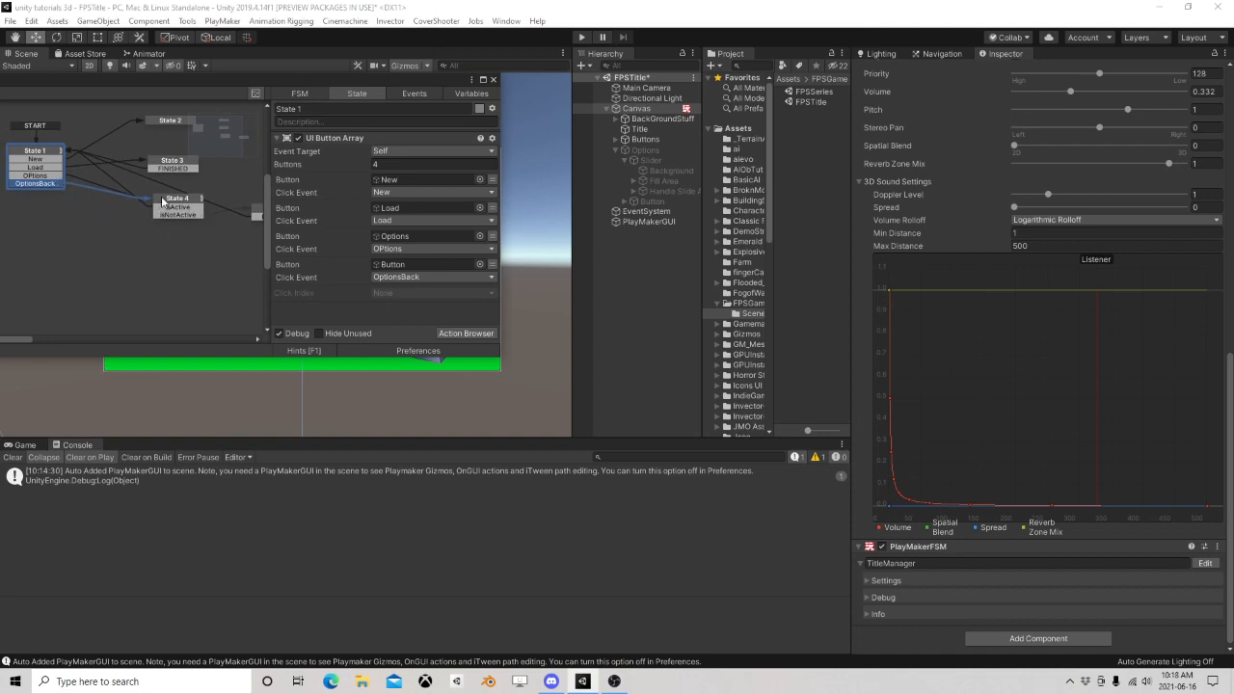
# Copy State 5 and paste the duplicate below State 4
pyautogui.click(256, 212)
pyautogui.rightClick(256, 212)
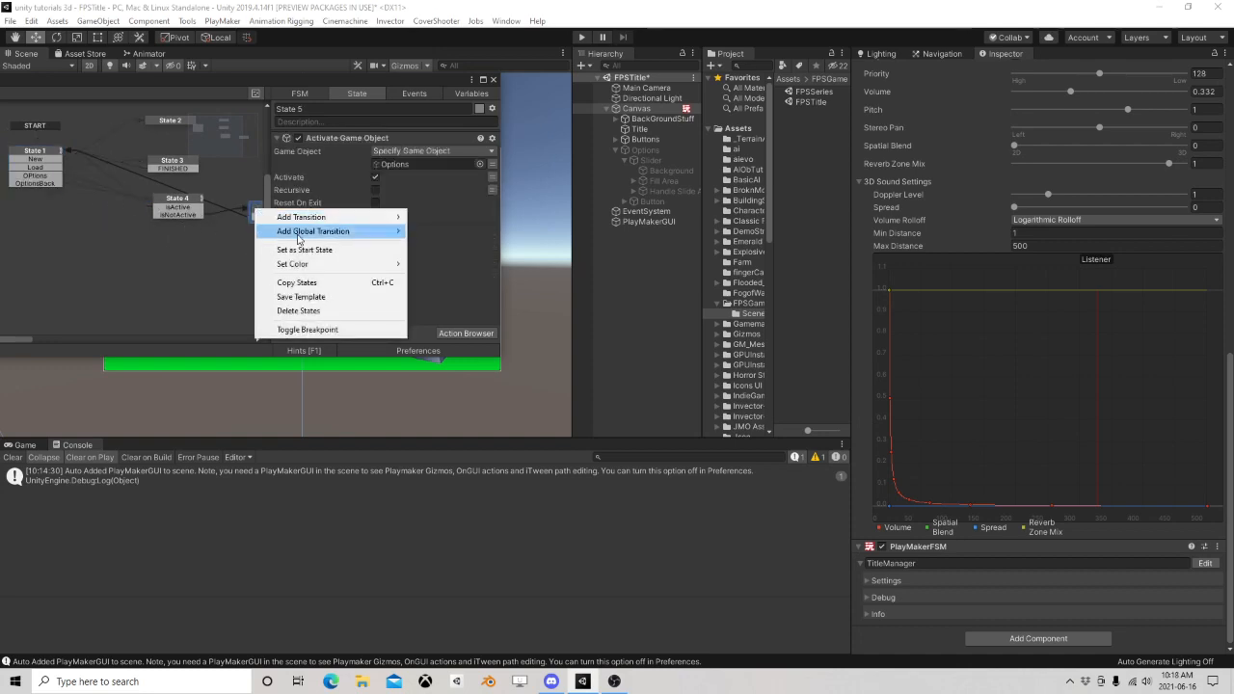
pyautogui.click(299, 283)
pyautogui.rightClick(147, 234)
pyautogui.click(174, 253)
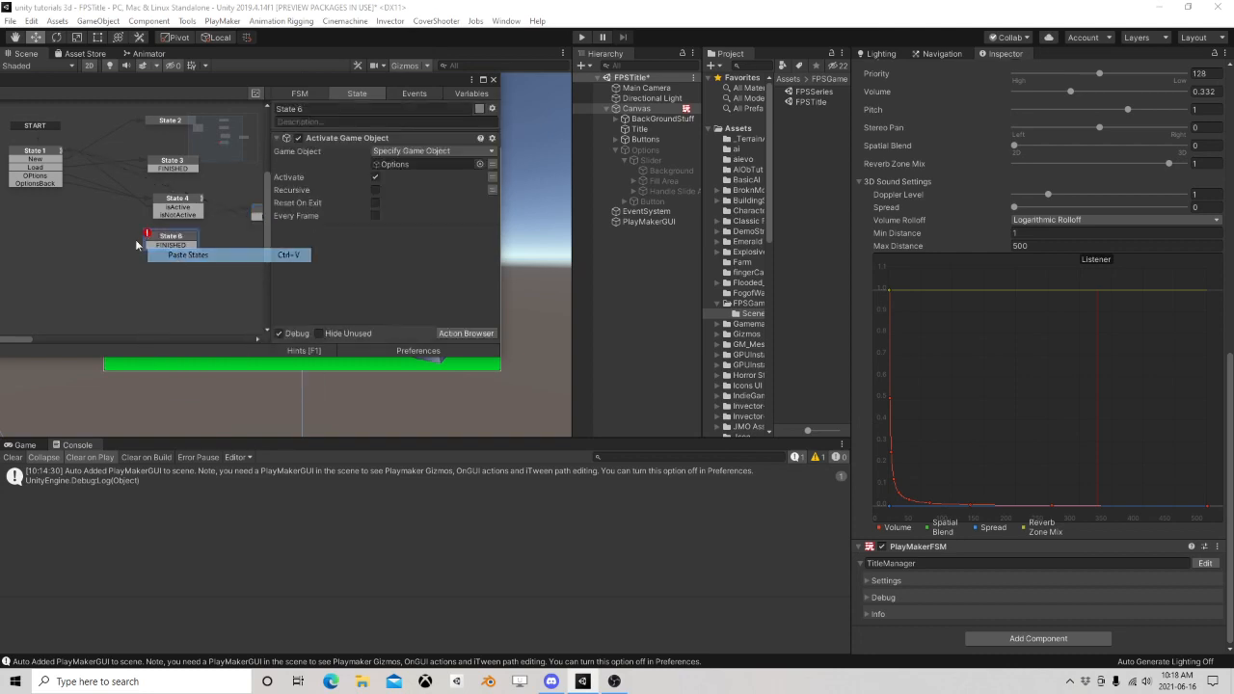
# Connect OptionsBack to the pasted state with its FINISHED returning to State 1, and turn off Activate in its action
pyautogui.moveTo(56, 184); pyautogui.dragTo(158, 241)
pyautogui.click(162, 243)
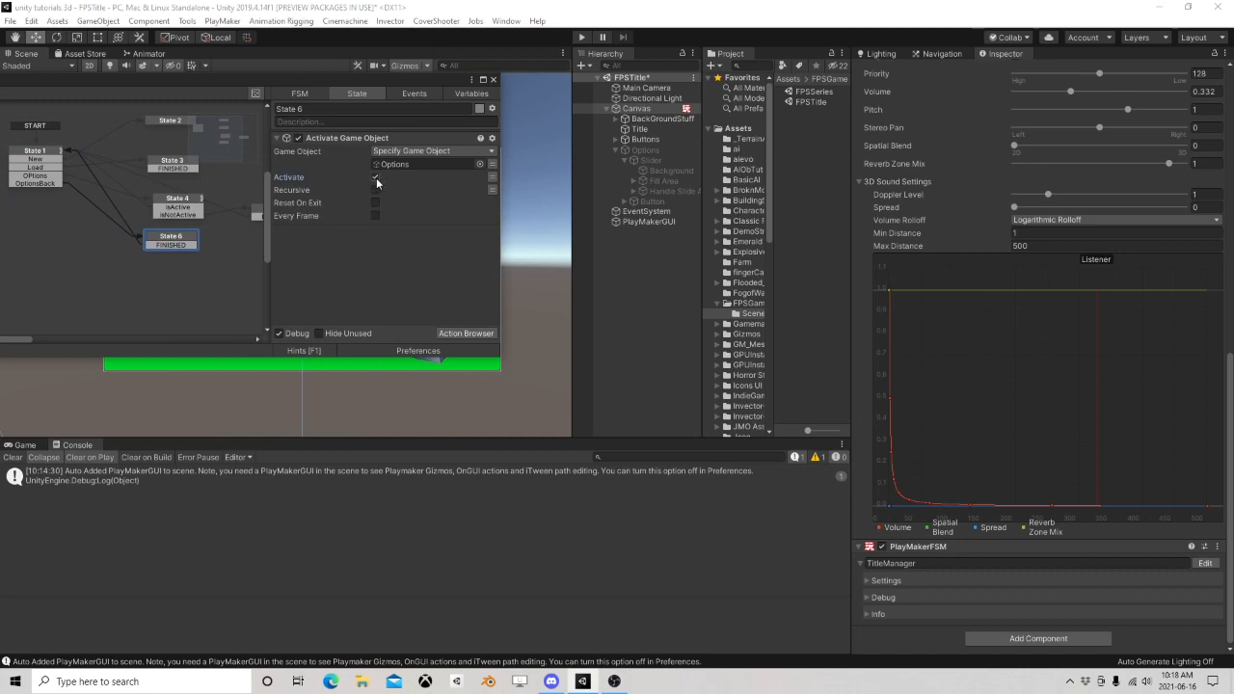
pyautogui.moveTo(159, 248); pyautogui.dragTo(167, 245)
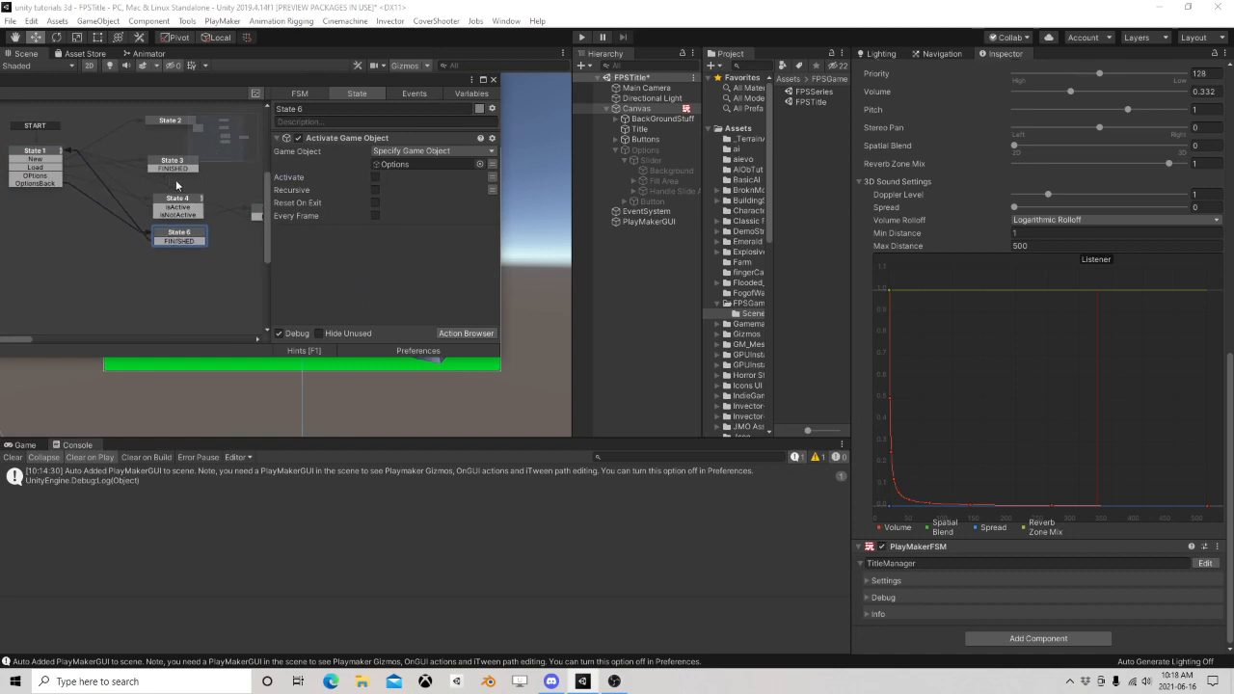
# Add a Load Scene action to State 2, the target of State 1's New transition
pyautogui.click(168, 168)
pyautogui.click(42, 164)
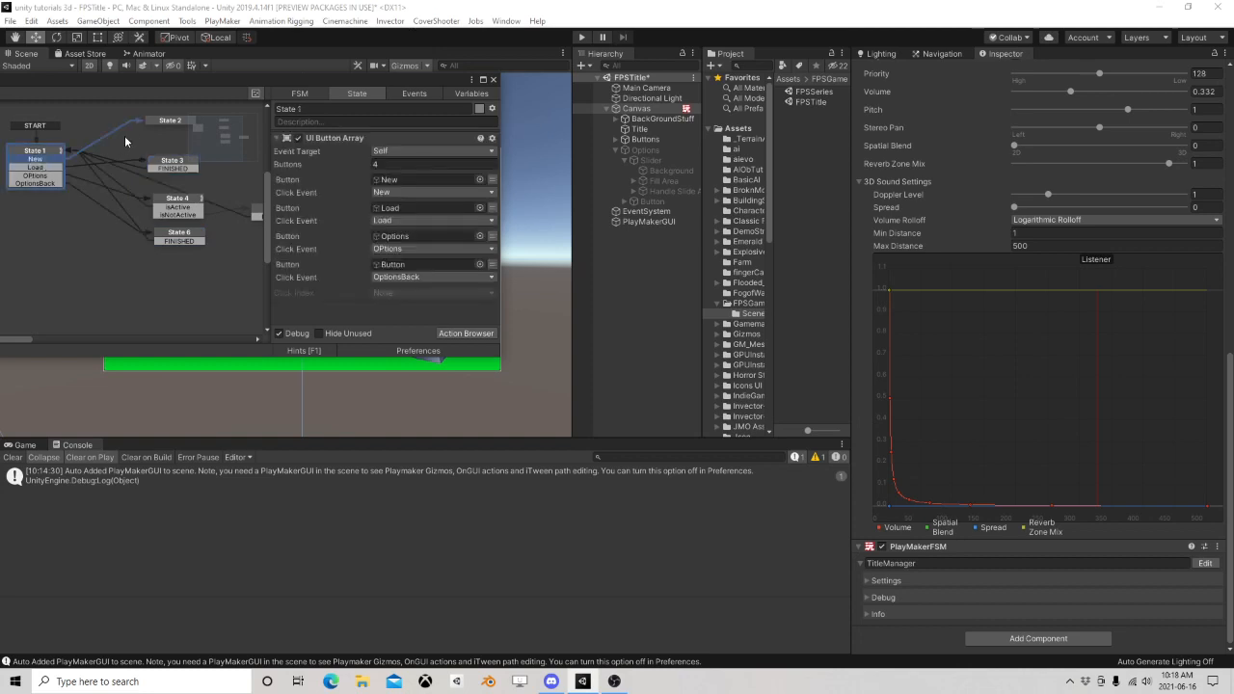
pyautogui.moveTo(128, 140); pyautogui.dragTo(81, 228, button='middle')
pyautogui.click(125, 219)
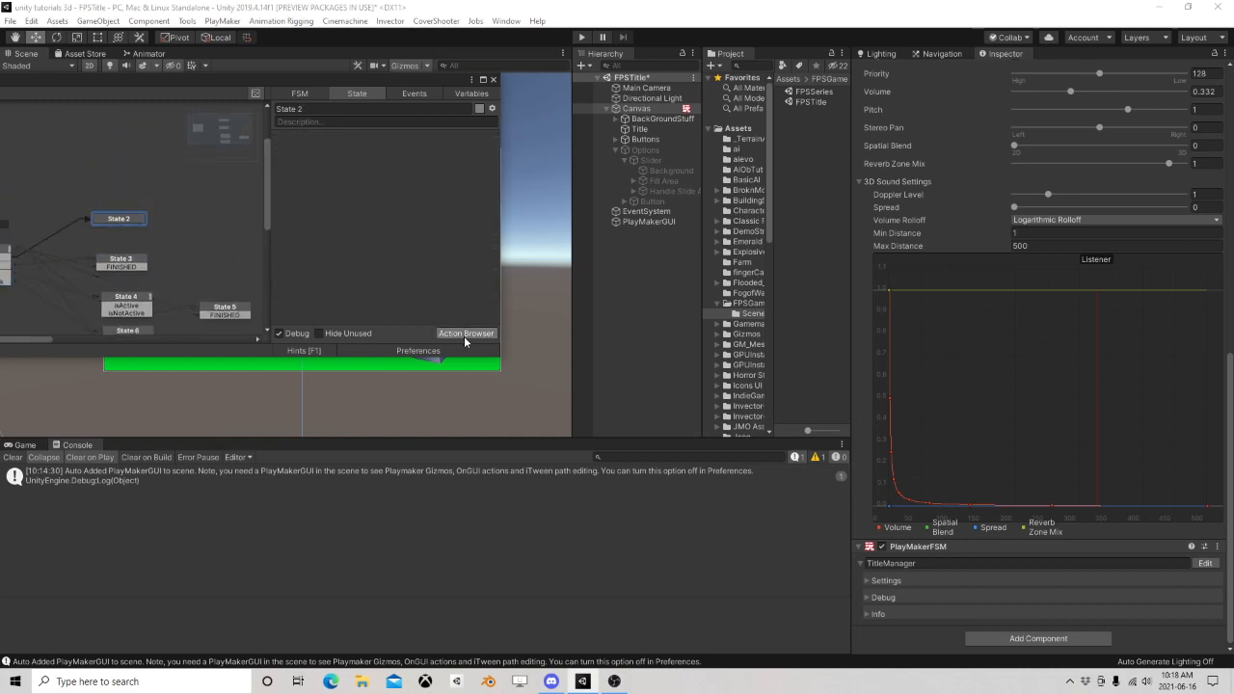
pyautogui.click(466, 334)
pyautogui.write('load sc')
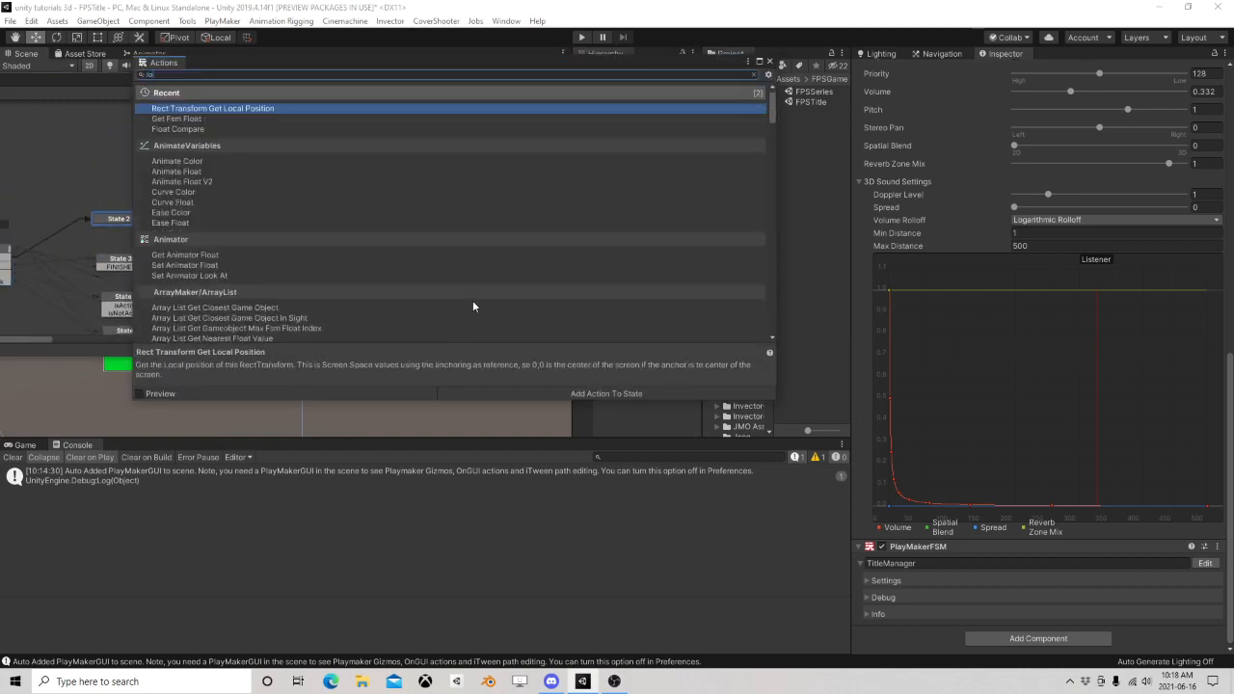
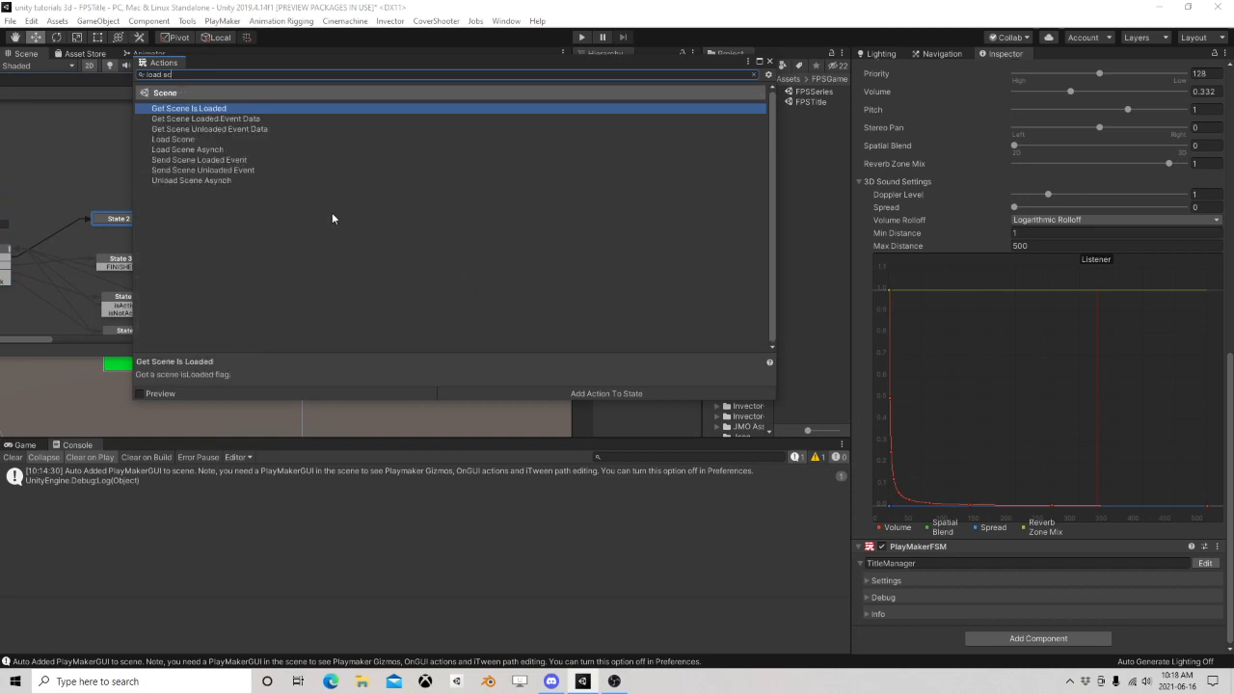
pyautogui.doubleClick(179, 140)
pyautogui.click(769, 60)
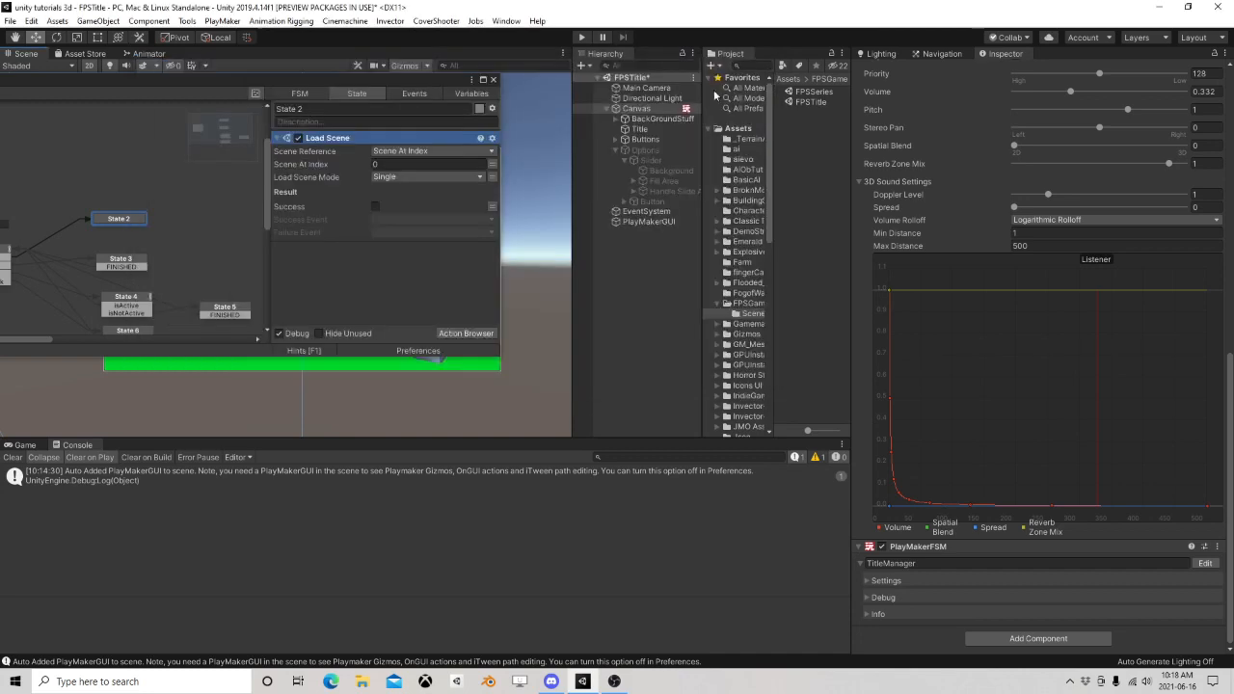
# Set the Load Scene action's Scene At Index to 1 and save the FPSTitle scene
pyautogui.click(387, 165)
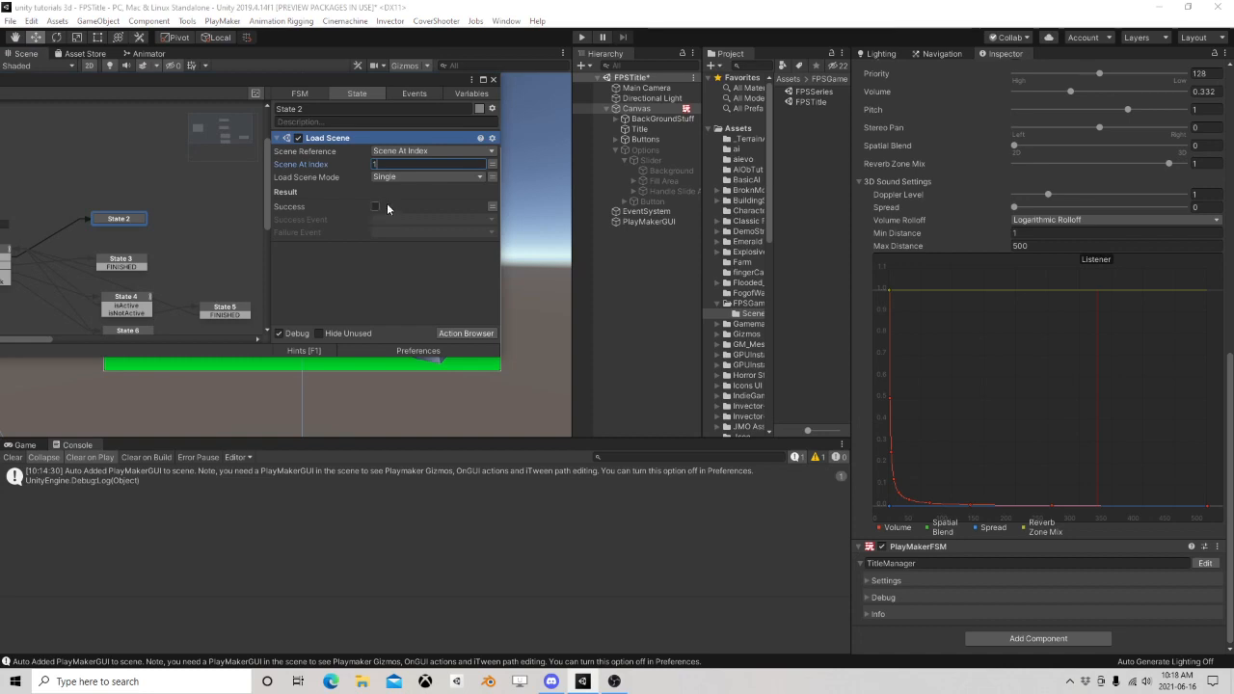
pyautogui.click(493, 79)
pyautogui.click(10, 21)
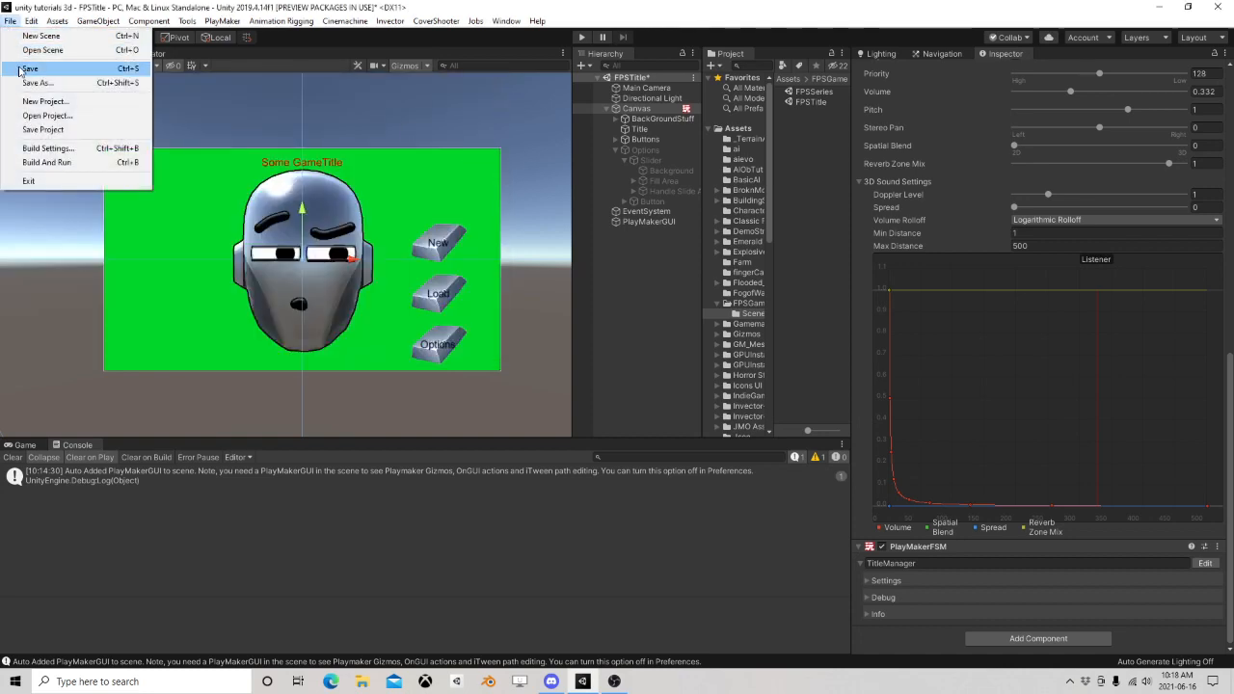
pyautogui.click(19, 73)
# Play-test the title screen in an enlarged Game view, trying Options, the audio slider, Back and New, and stop play mode
pyautogui.click(581, 39)
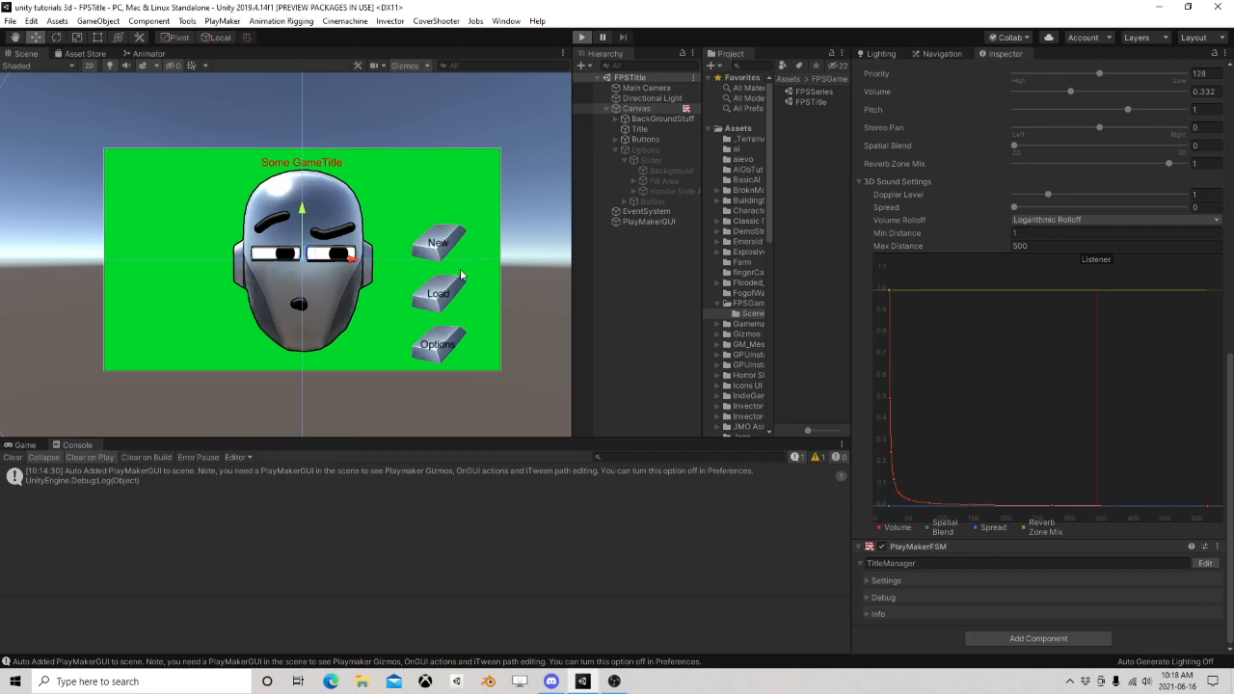
pyautogui.hotkey('ctrl', 'p')
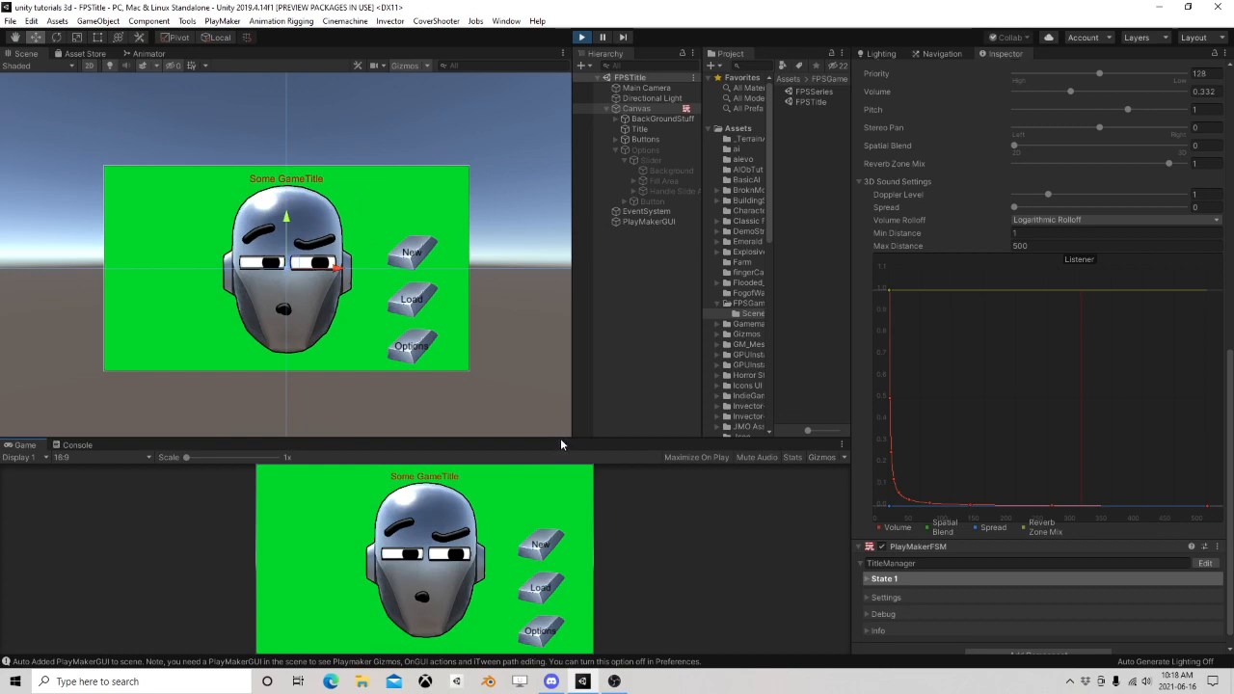
pyautogui.moveTo(529, 438); pyautogui.dragTo(518, 190)
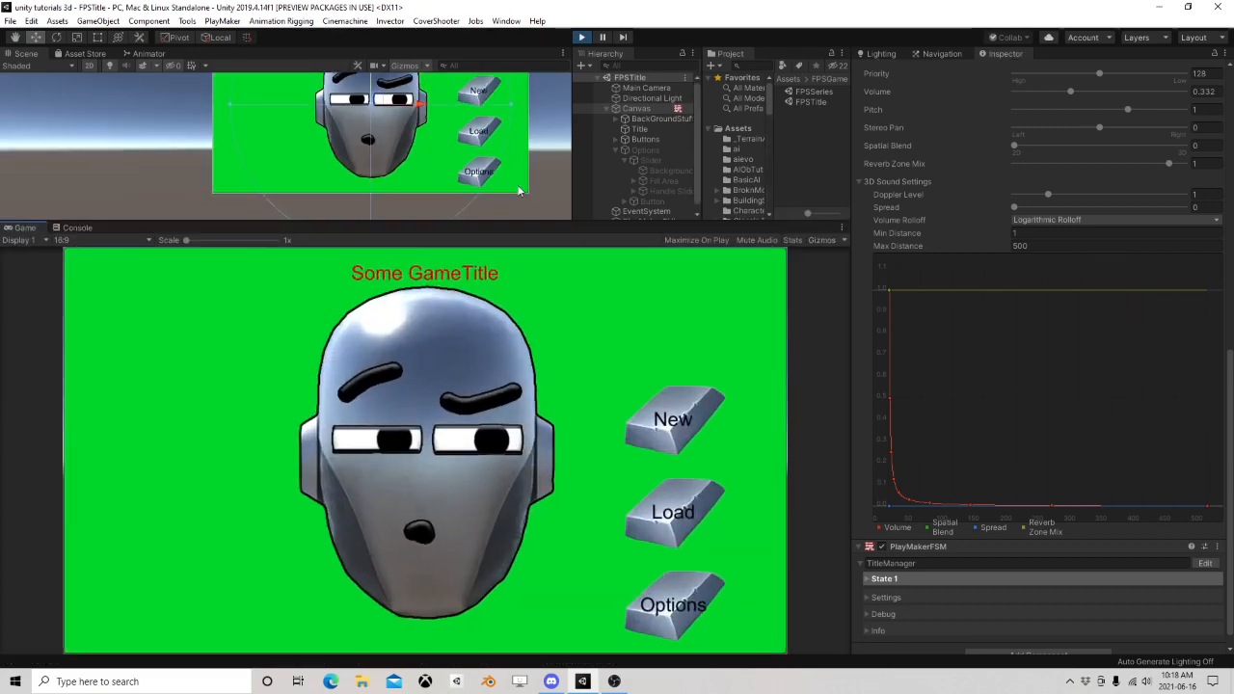
pyautogui.click(684, 605)
pyautogui.moveTo(110, 310); pyautogui.dragTo(68, 311)
pyautogui.click(154, 628)
pyautogui.click(680, 422)
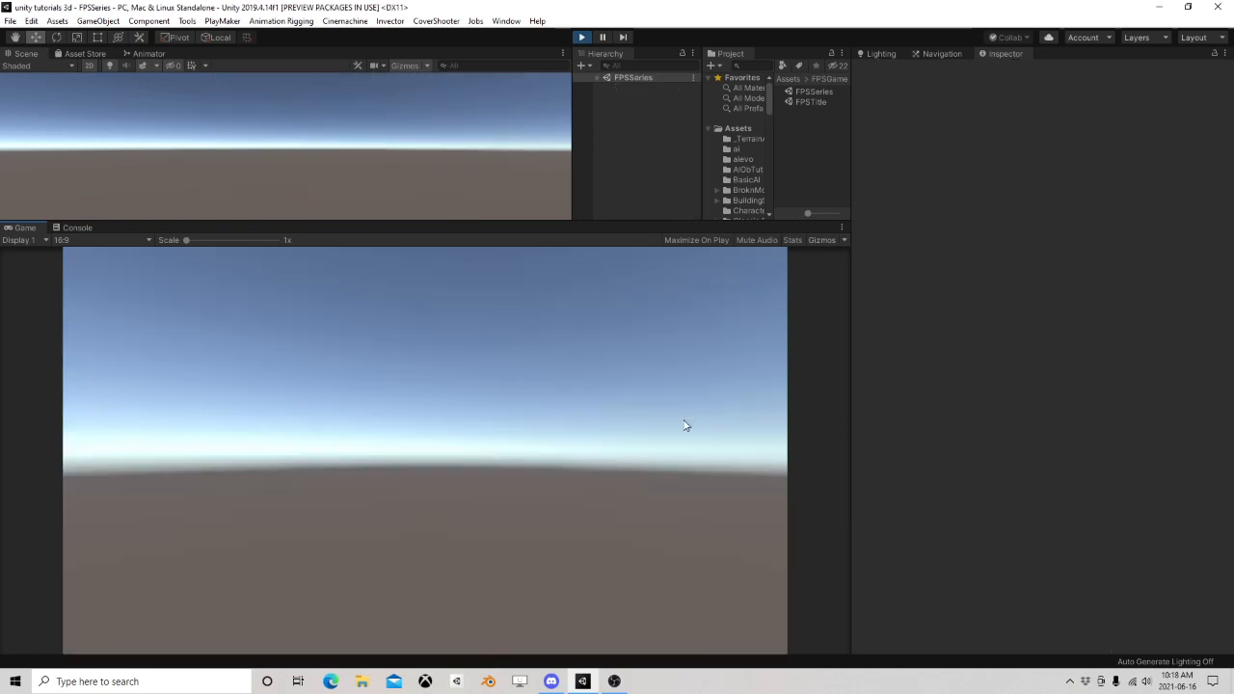
pyautogui.click(582, 37)
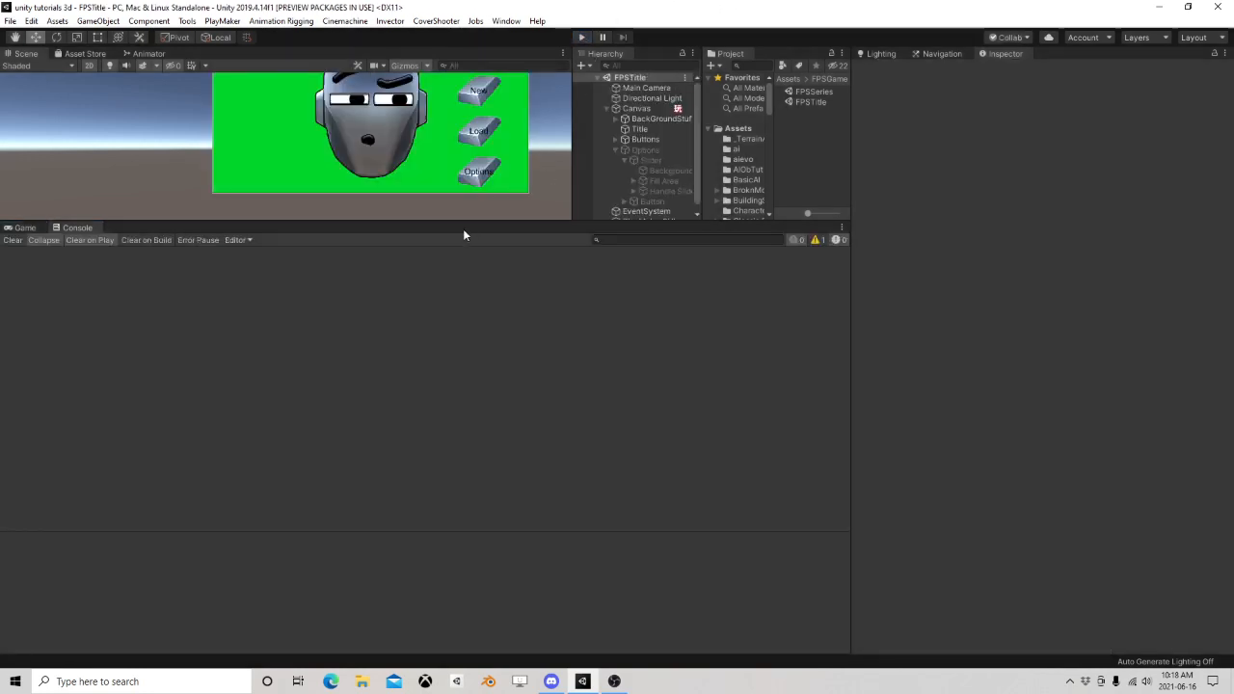
# Enlarge the Scene view and frame the title screen canvas in it
pyautogui.moveTo(470, 221); pyautogui.dragTo(471, 345)
pyautogui.moveTo(421, 145); pyautogui.dragTo(251, 218, button='middle')
pyautogui.scroll(1, 280, 214)
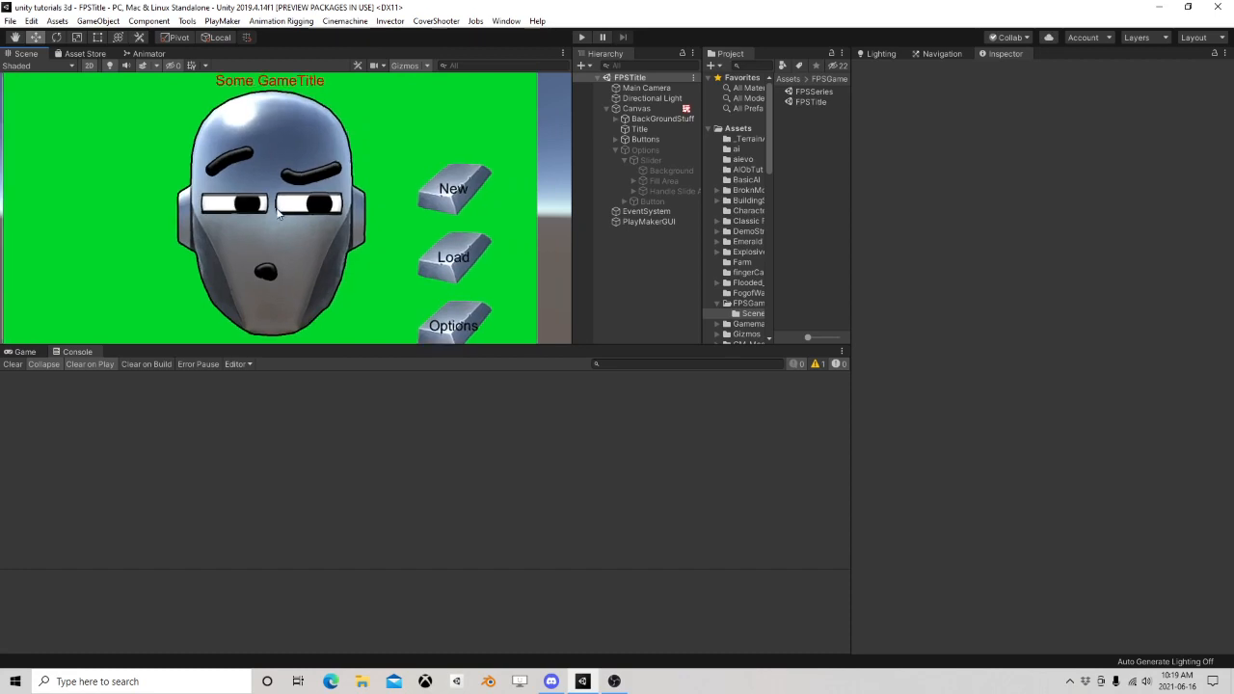
pyautogui.scroll(1, 299, 195)
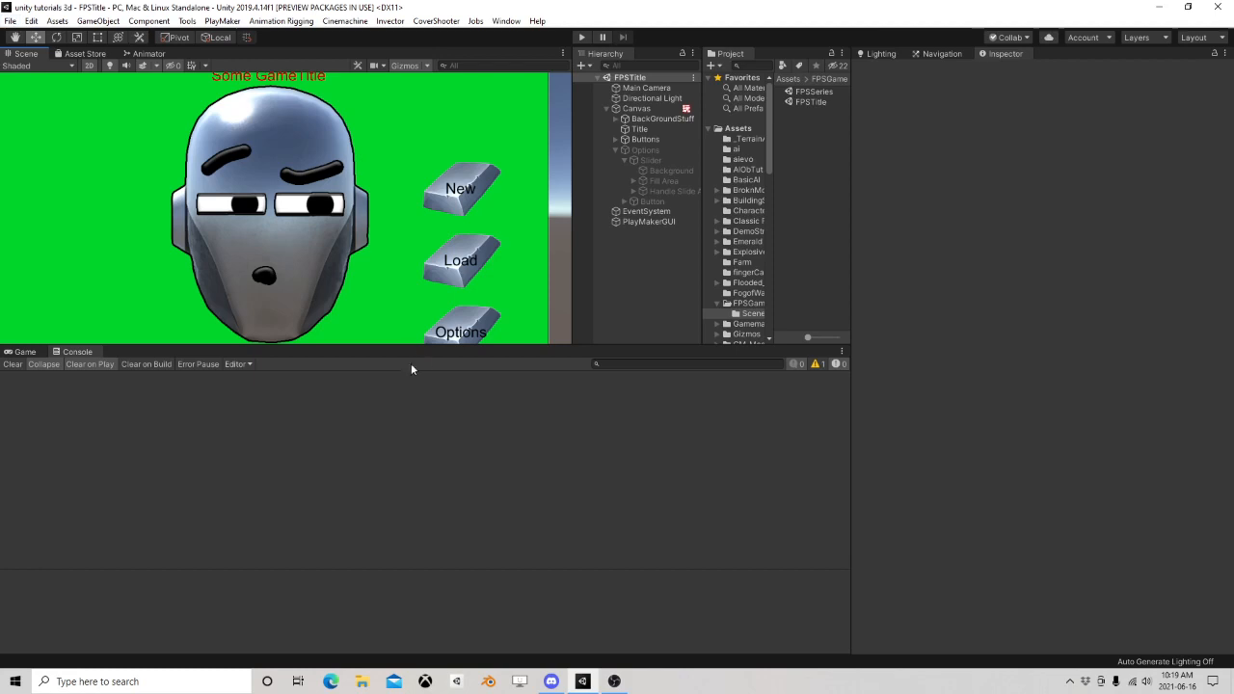
pyautogui.moveTo(413, 346); pyautogui.dragTo(414, 453)
pyautogui.scroll(-3, 376, 339)
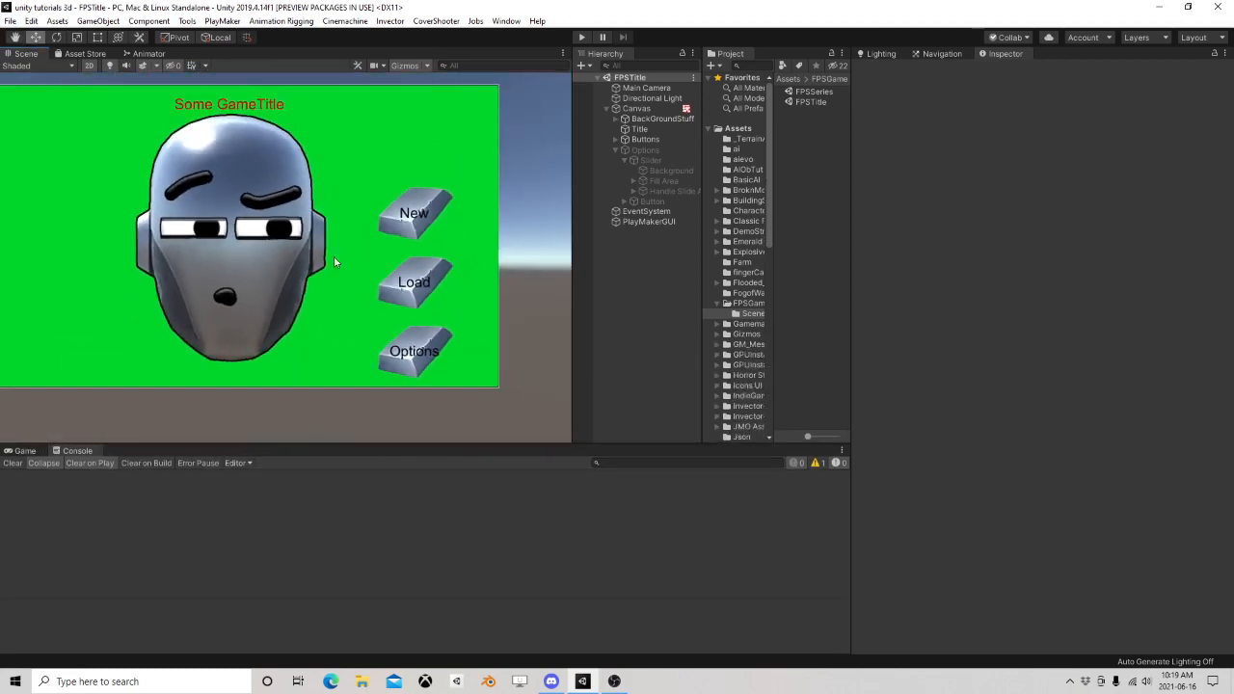
pyautogui.moveTo(334, 257); pyautogui.dragTo(334, 324, button='middle')
# Open the FPSSeries scene from the FPSGame scene folder
pyautogui.click(10, 20)
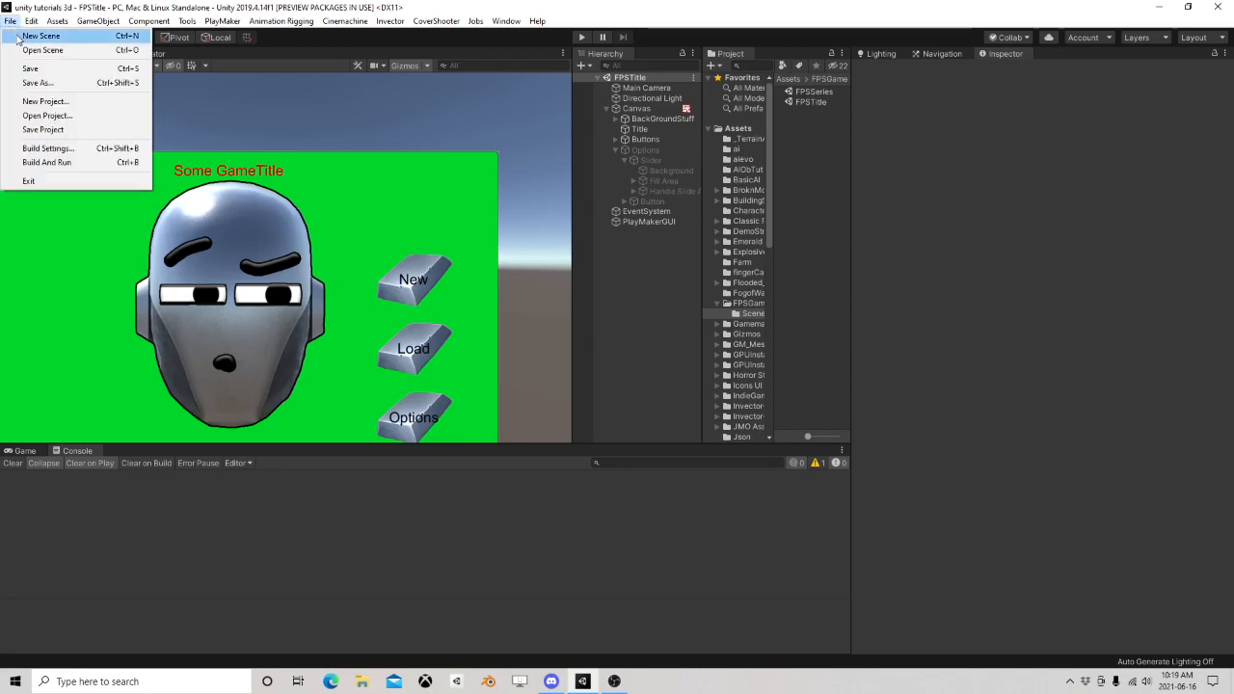
pyautogui.click(42, 49)
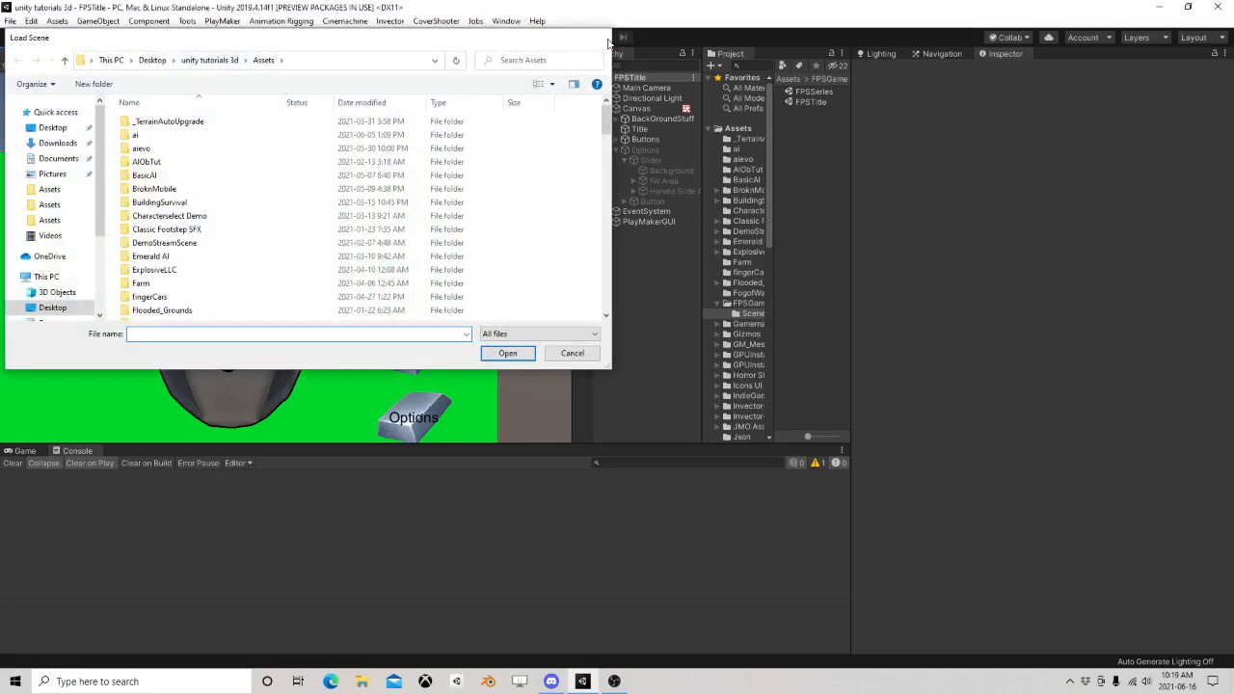
pyautogui.click(607, 40)
pyautogui.doubleClick(825, 93)
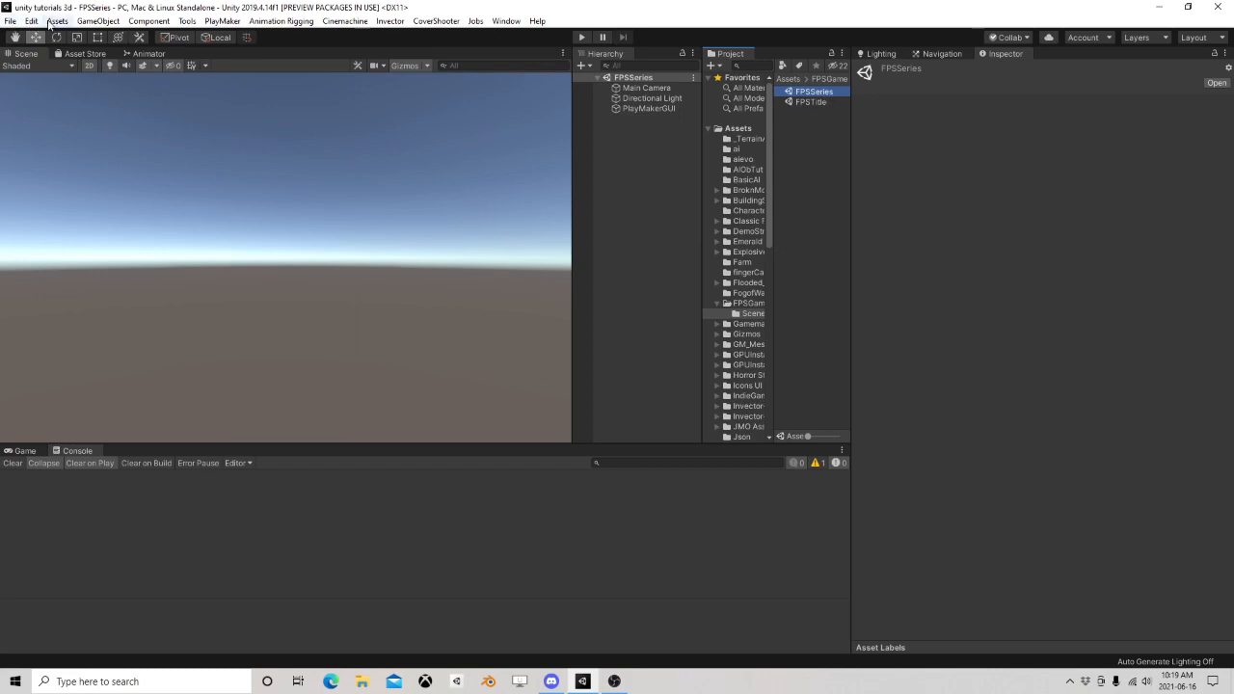
# Add a 3D plane to the FPSSeries scene and set its position to 0, 0, 0
pyautogui.click(97, 21)
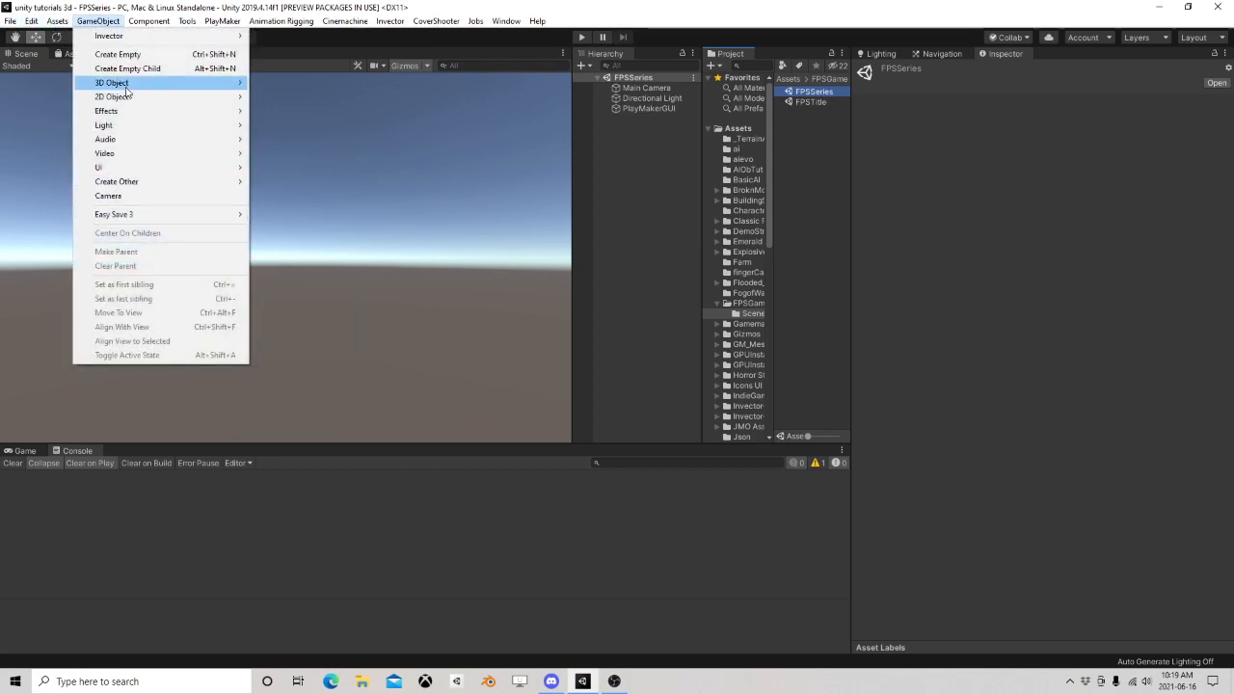
pyautogui.moveTo(145, 82)
pyautogui.click(276, 145)
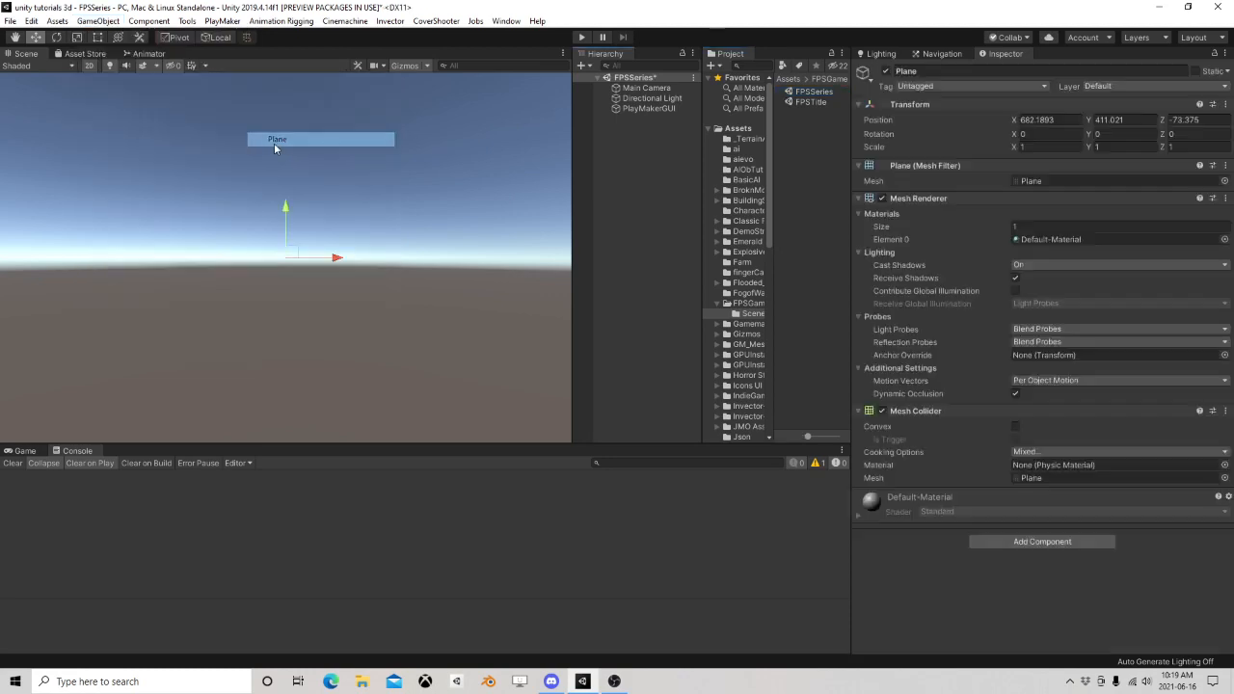
pyautogui.click(1108, 119)
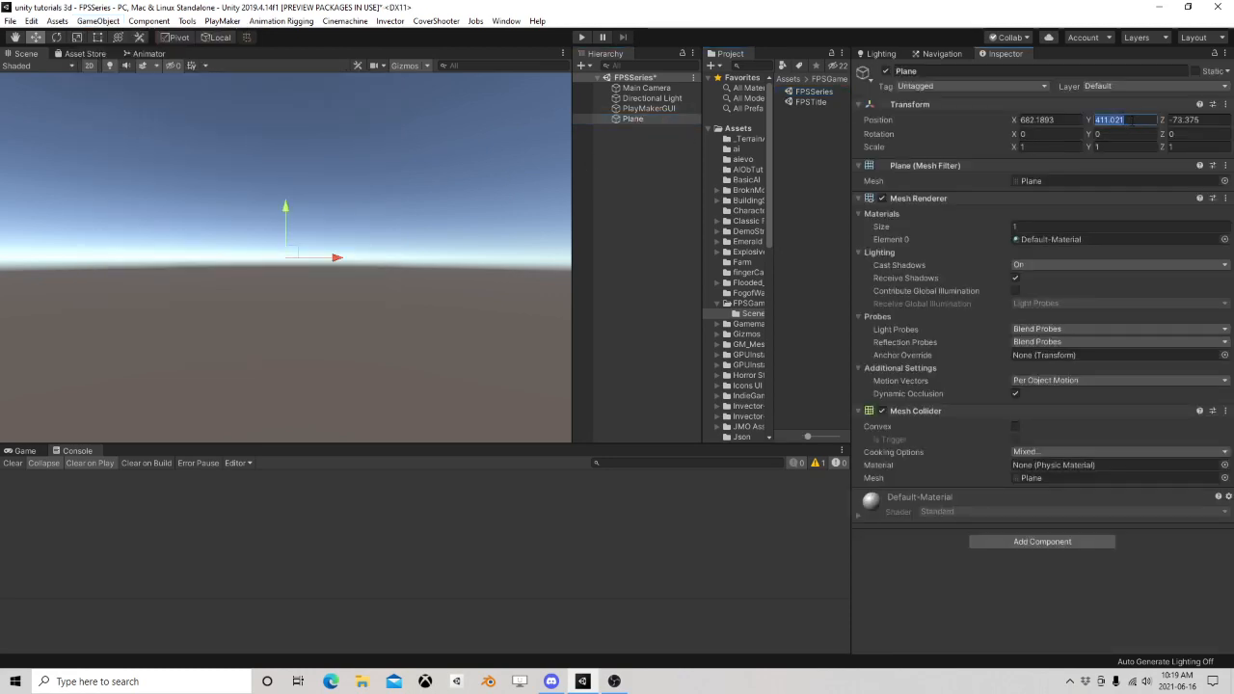
pyautogui.write('0')
pyautogui.press('Tab')
pyautogui.write('0')
pyautogui.click(1047, 119)
pyautogui.write('0')
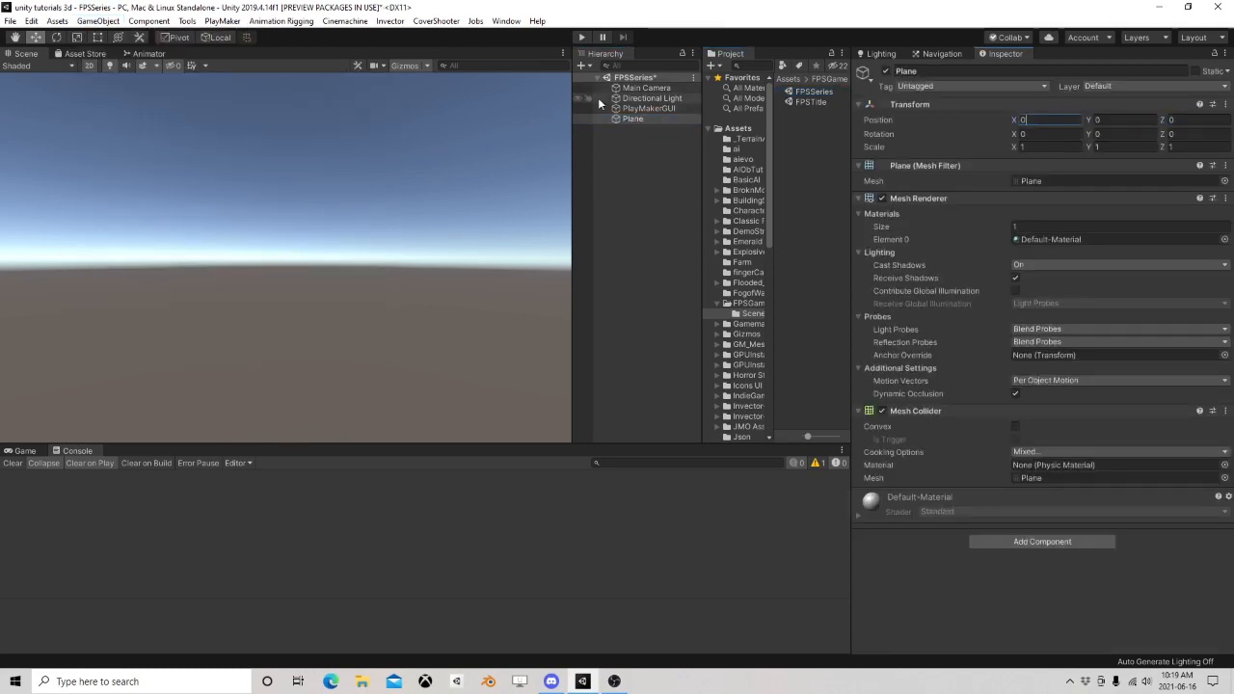
# Frame the plane in the Scene view and assign it the Terrain Alder-AlderBark material
pyautogui.click(633, 118)
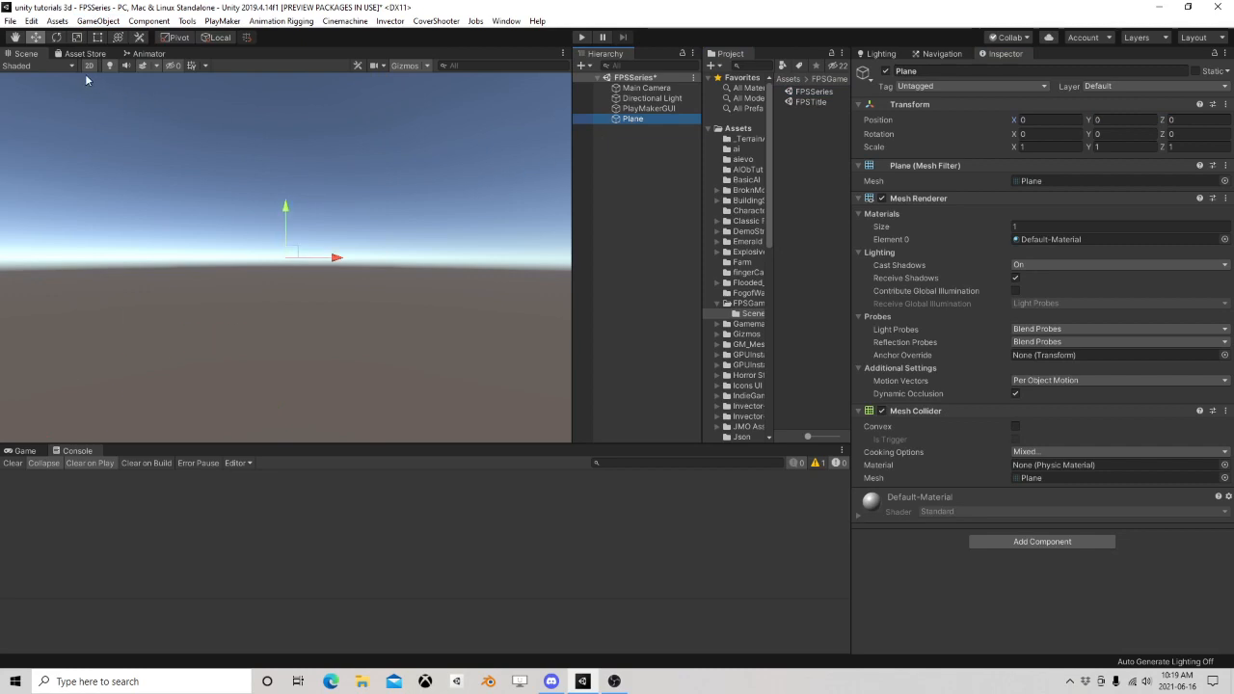
pyautogui.press('f')
pyautogui.keyDown('alt'); pyautogui.moveTo(310, 115); pyautogui.dragTo(311, 321); pyautogui.keyUp('alt')
pyautogui.scroll(5, 309, 322)
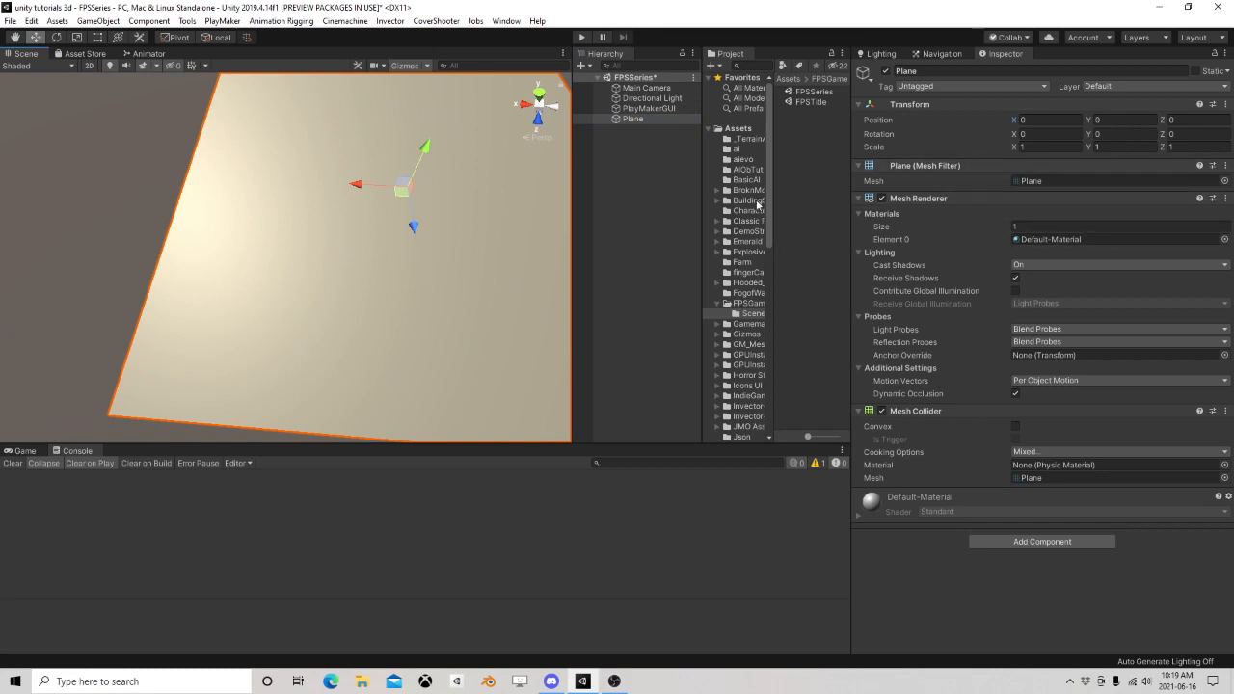
pyautogui.click(1225, 239)
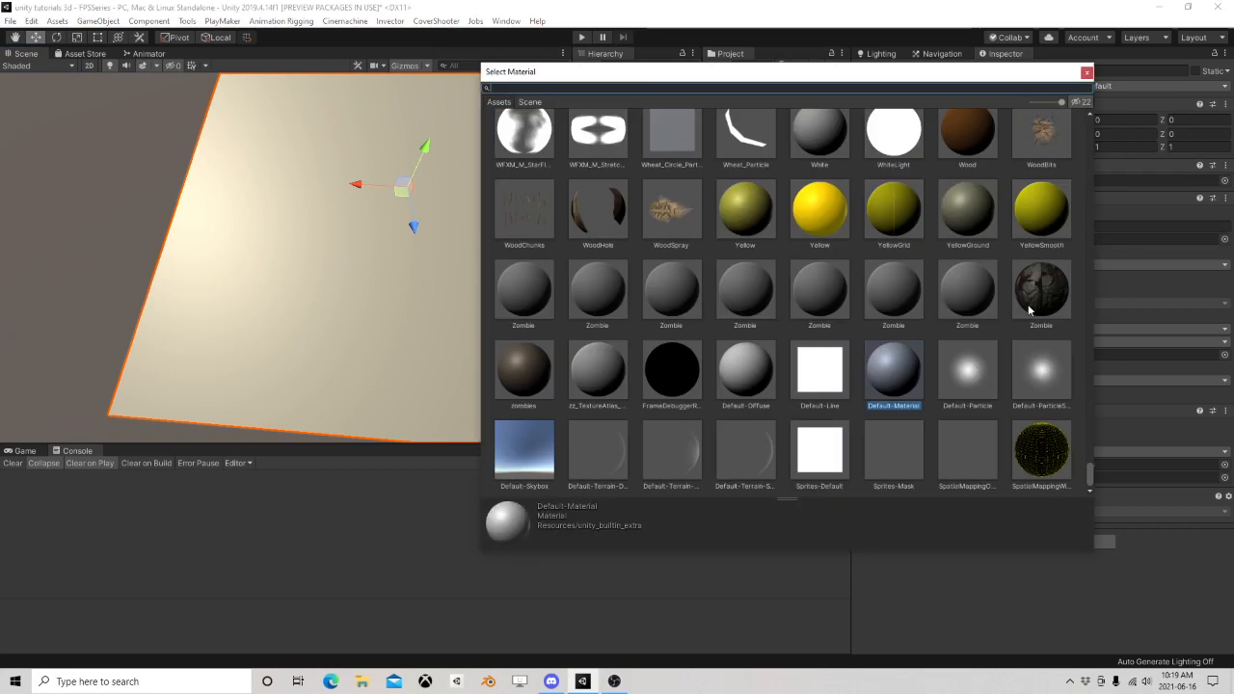
pyautogui.scroll(3, 1009, 298)
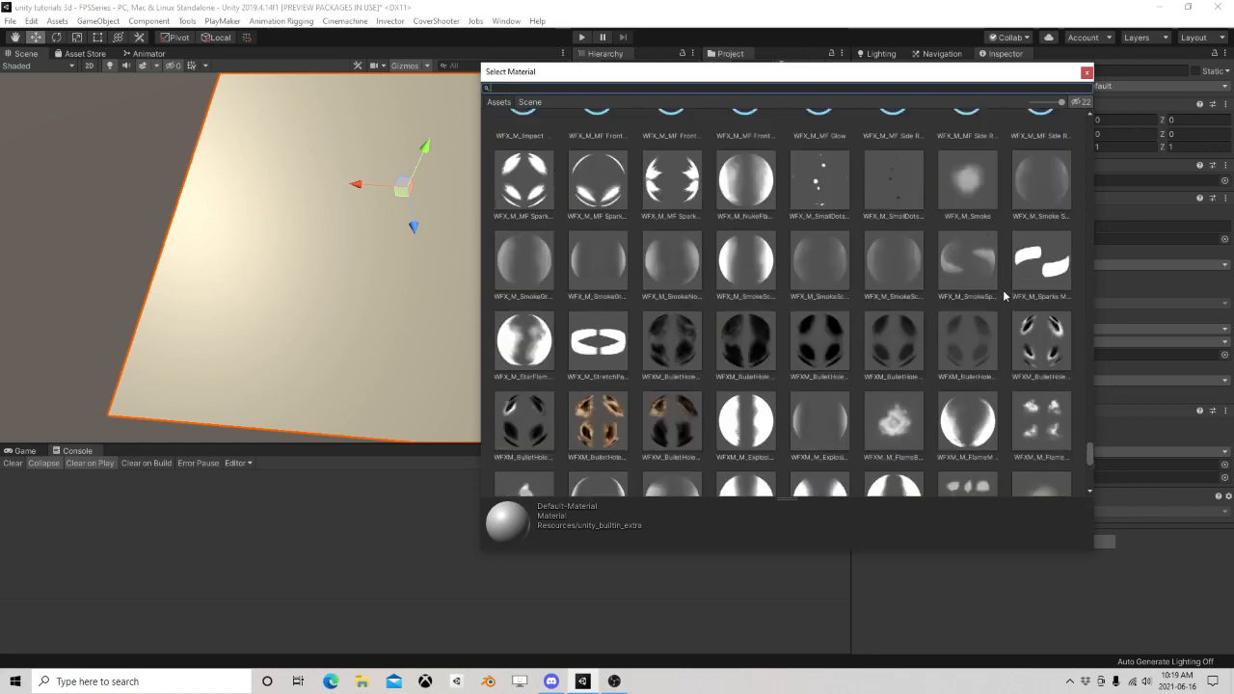
pyautogui.scroll(6, 1004, 296)
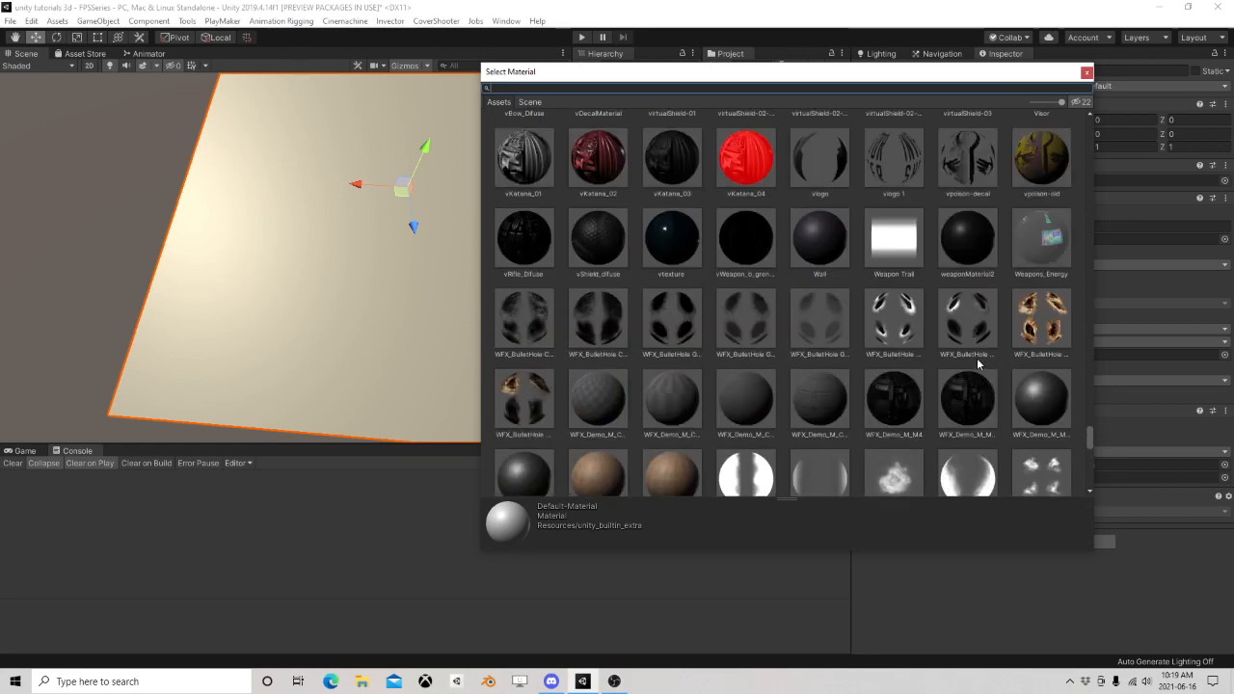
pyautogui.scroll(3, 967, 376)
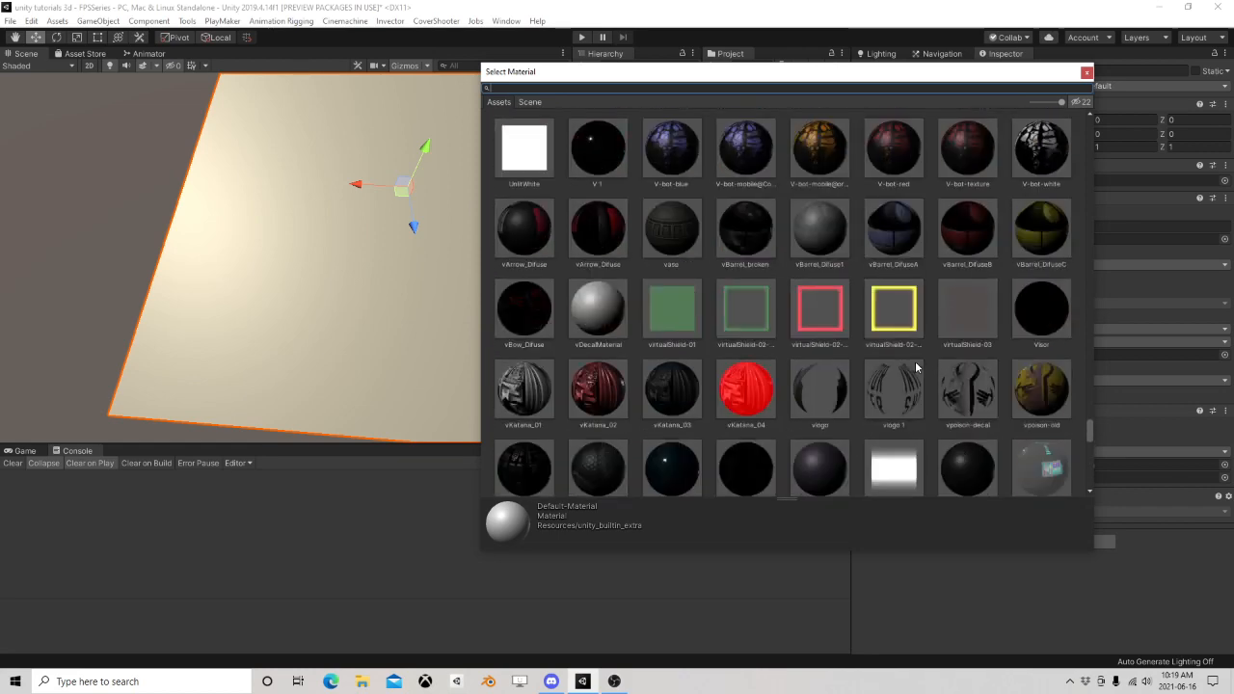
pyautogui.scroll(1, 916, 367)
pyautogui.scroll(5, 920, 358)
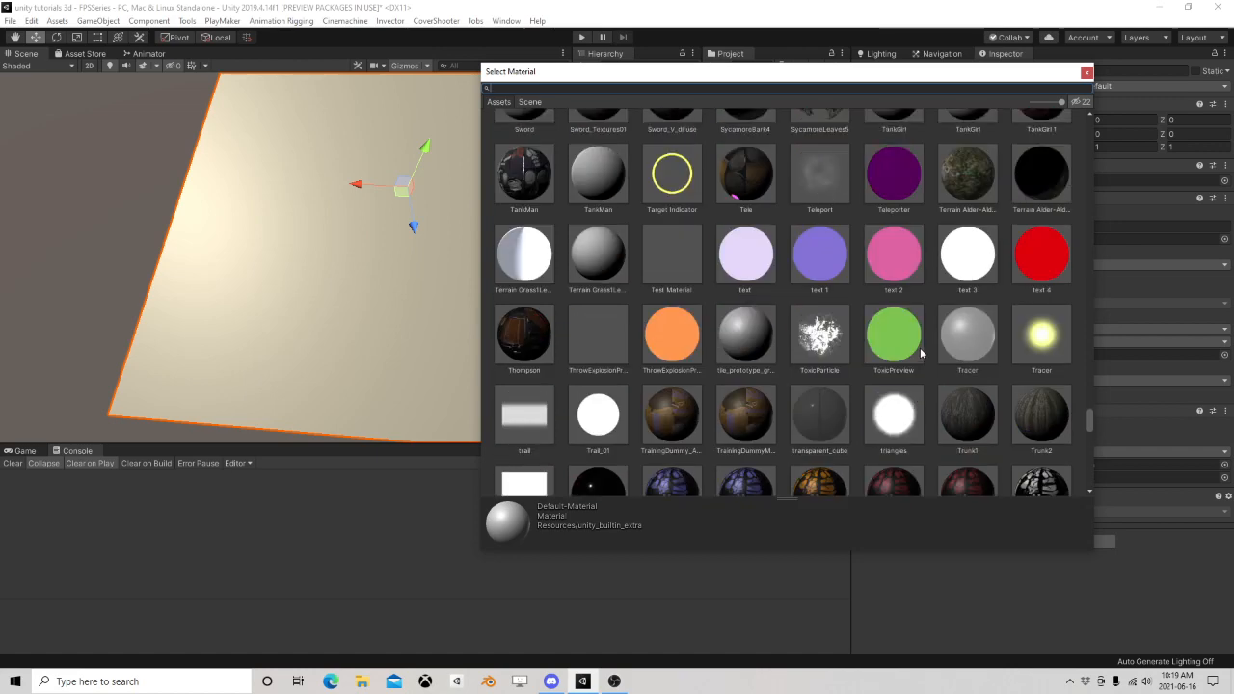
pyautogui.scroll(-1, 922, 352)
pyautogui.click(965, 403)
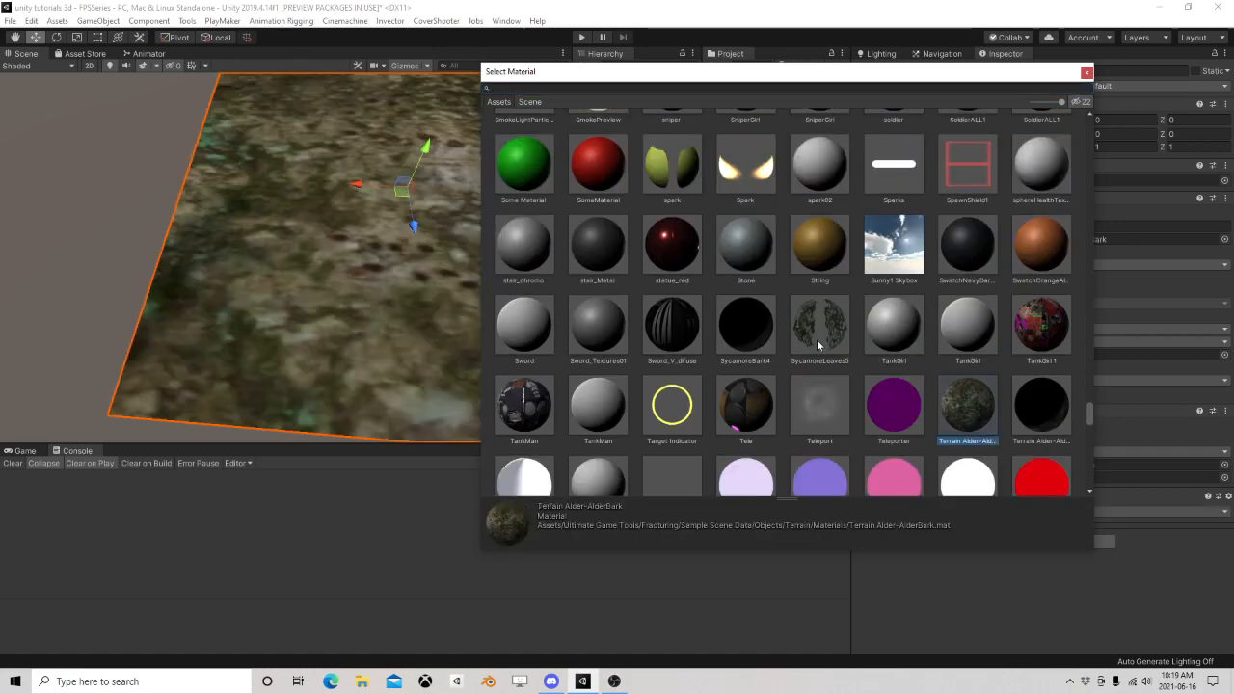
# Look through further project materials for an alternative surface for the plane and close the material picker
pyautogui.scroll(12, 817, 339)
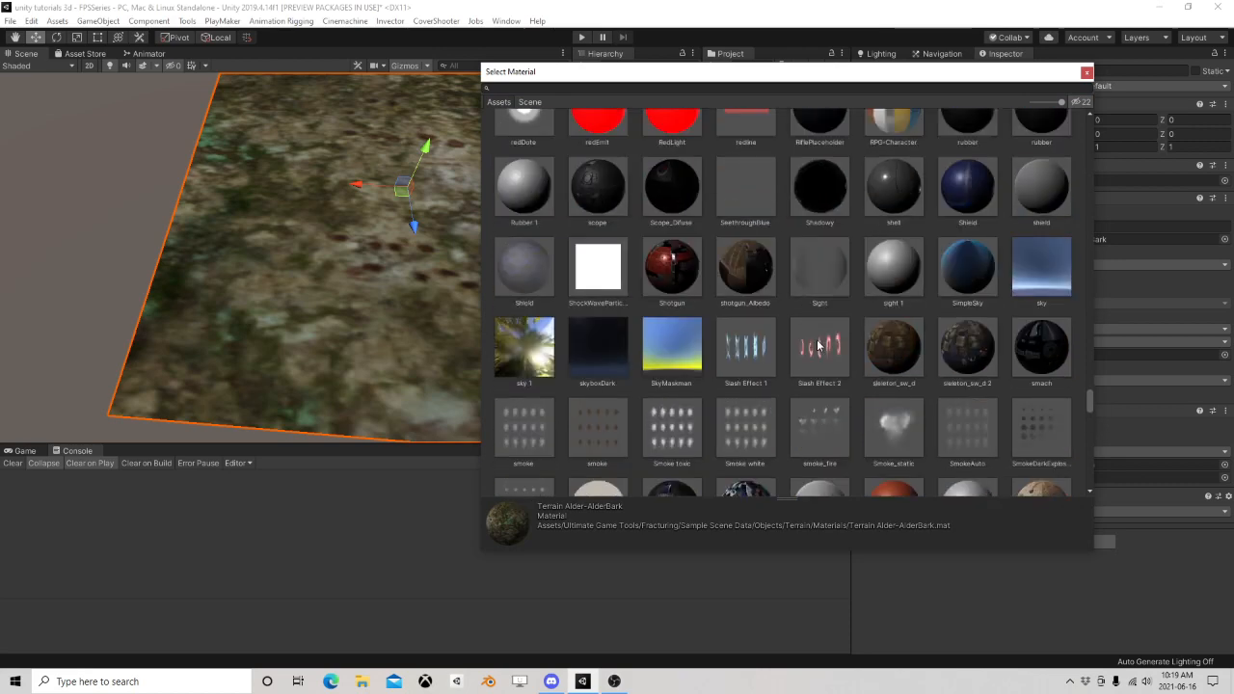
pyautogui.scroll(15, 818, 344)
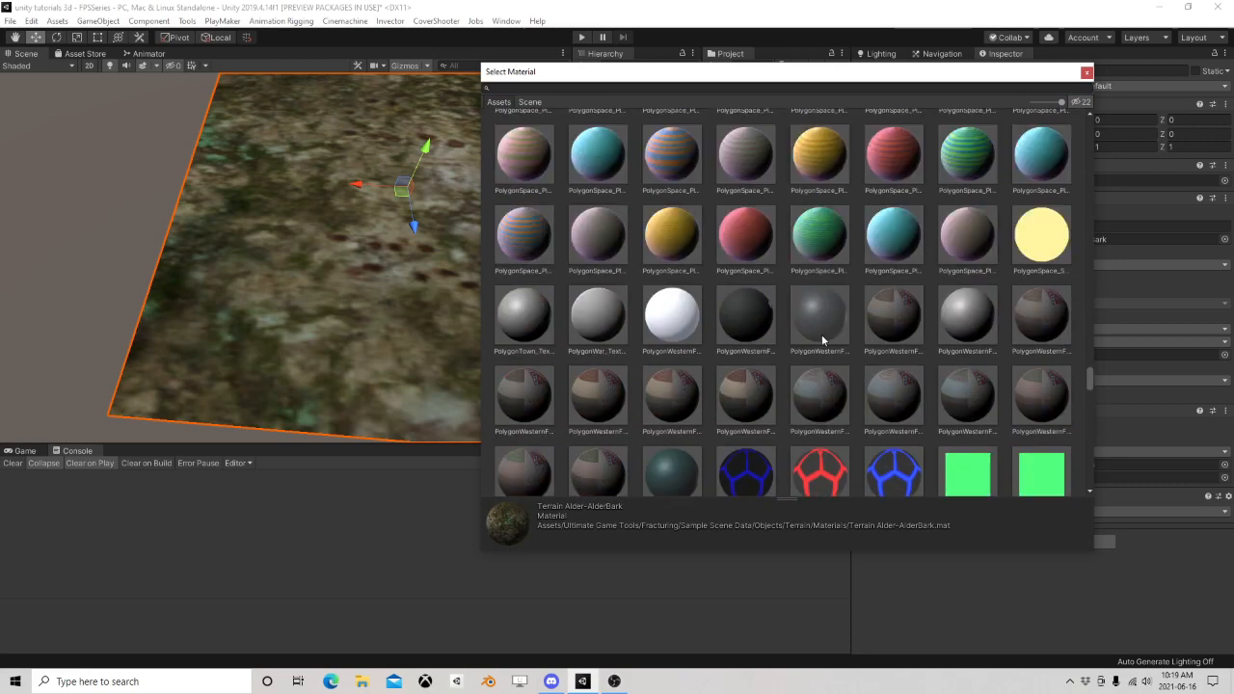
pyautogui.scroll(-1, 822, 340)
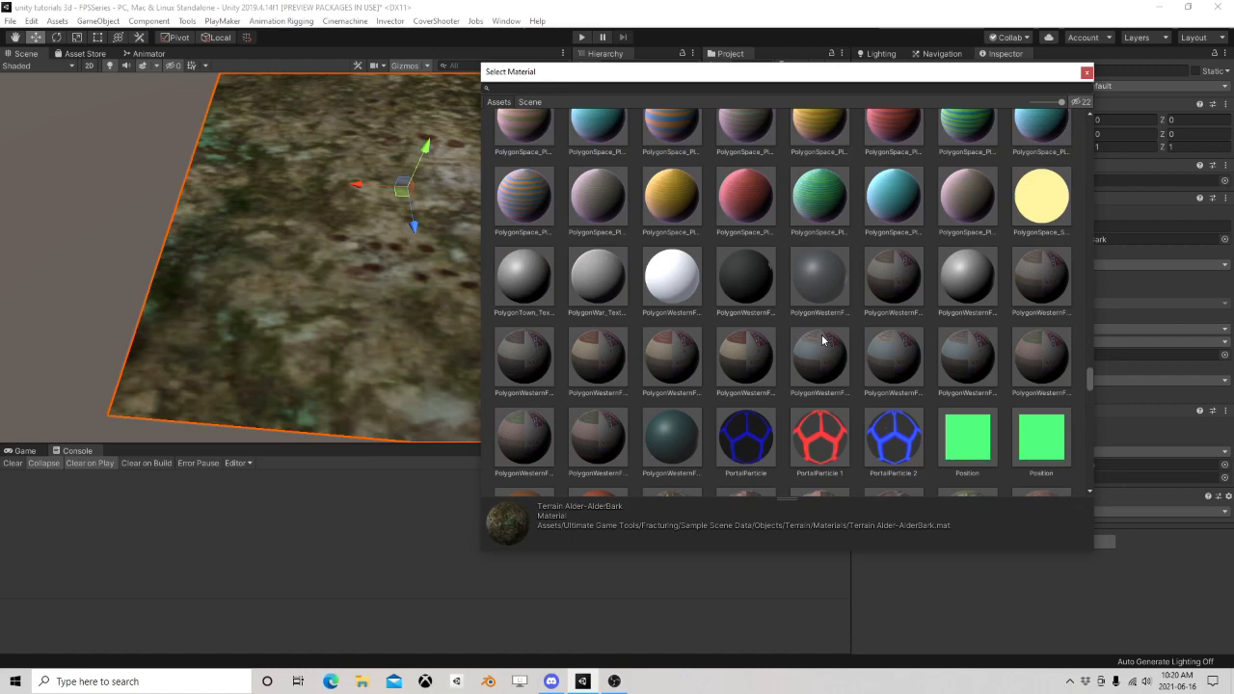
pyautogui.scroll(8, 822, 340)
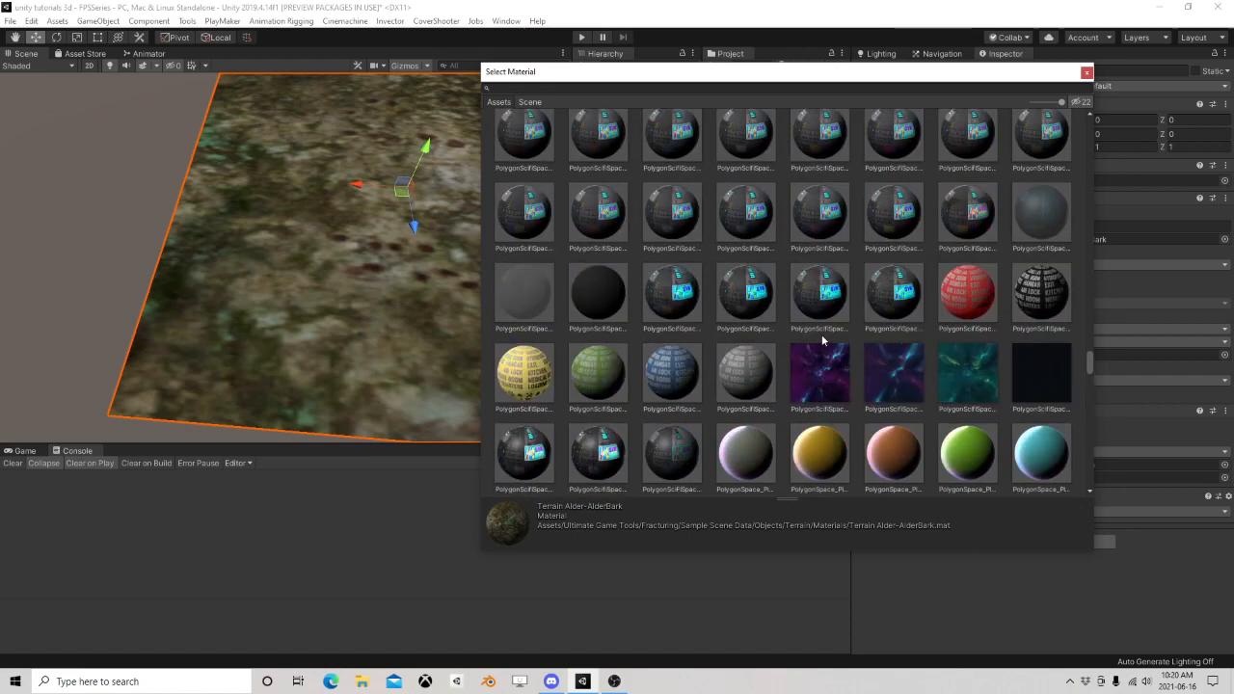
pyautogui.scroll(10, 823, 339)
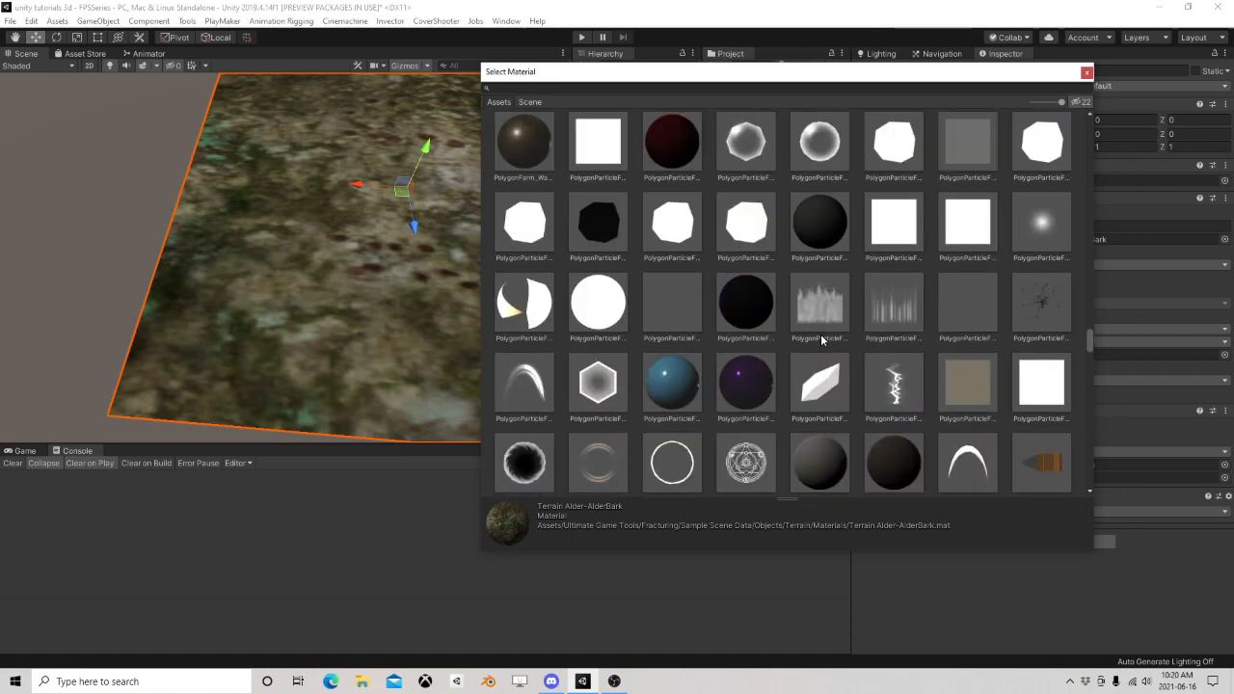
pyautogui.scroll(10, 822, 339)
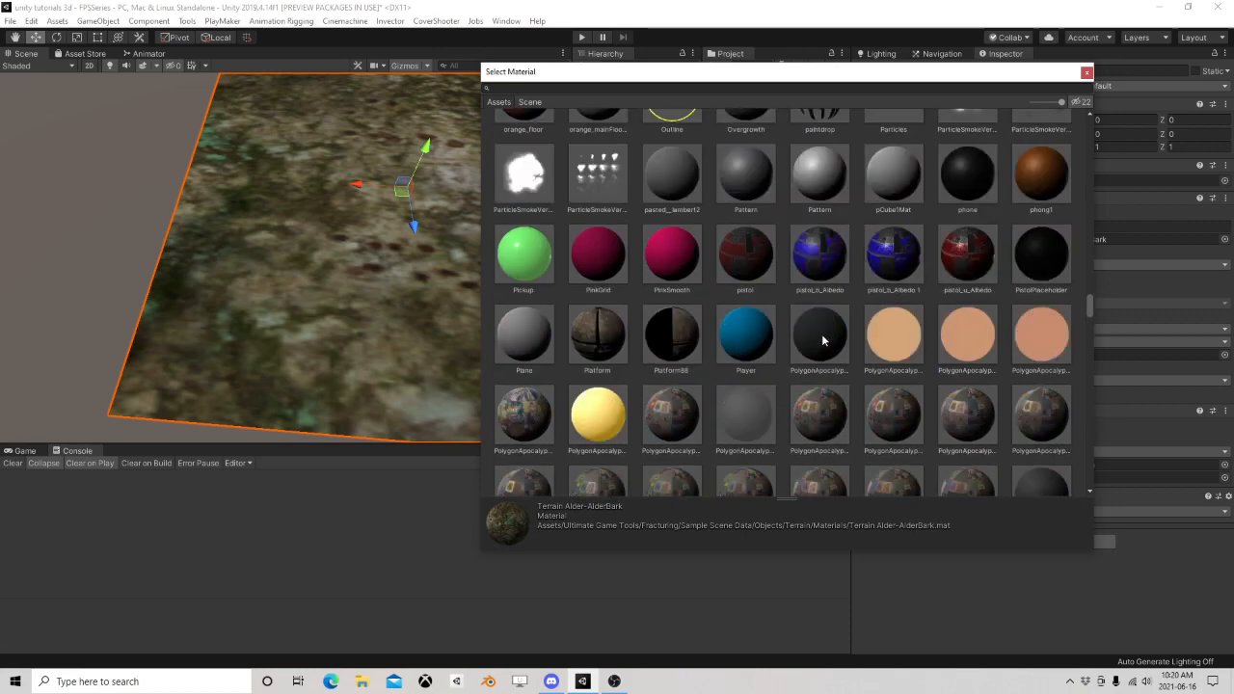
pyautogui.scroll(6, 822, 339)
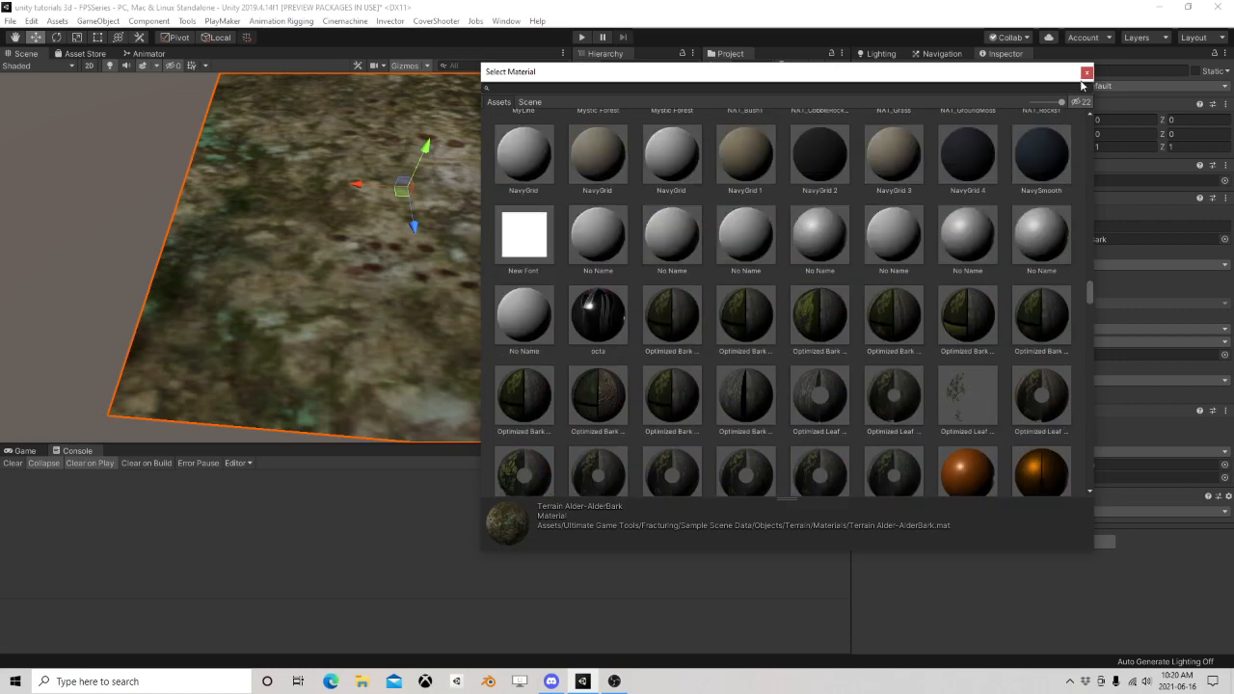
pyautogui.click(1086, 72)
# Delete the plane from the FPSSeries scene
pyautogui.click(648, 122)
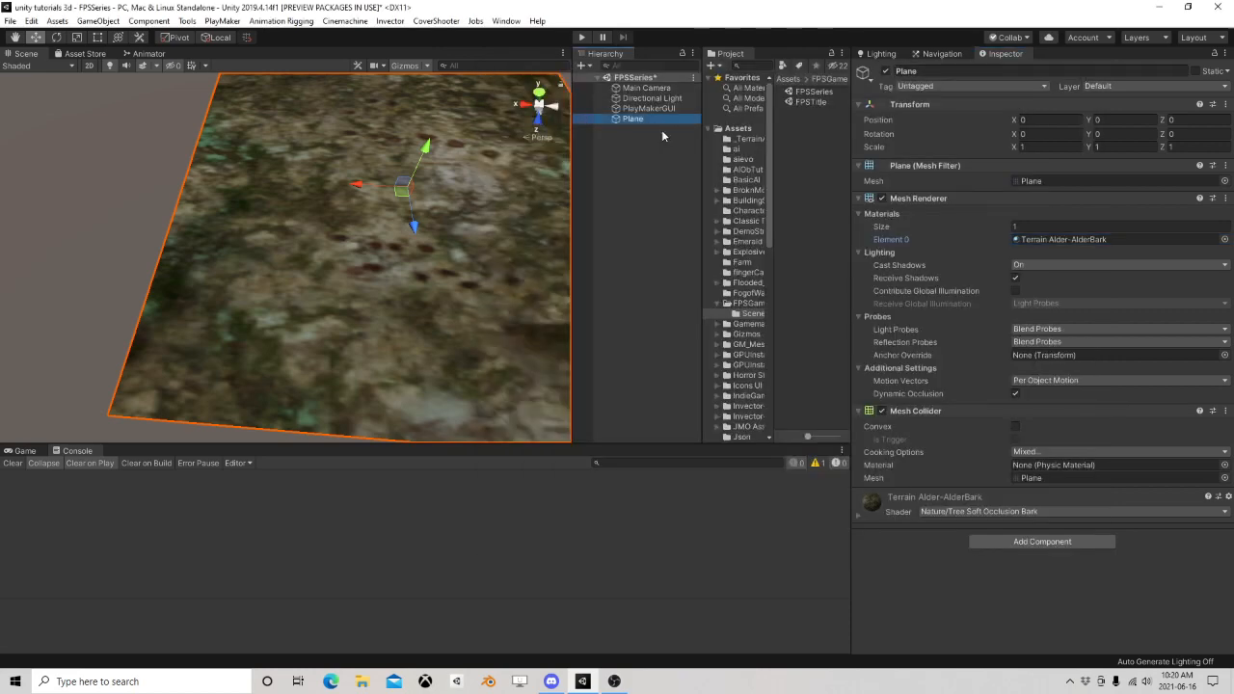
pyautogui.press('Delete')
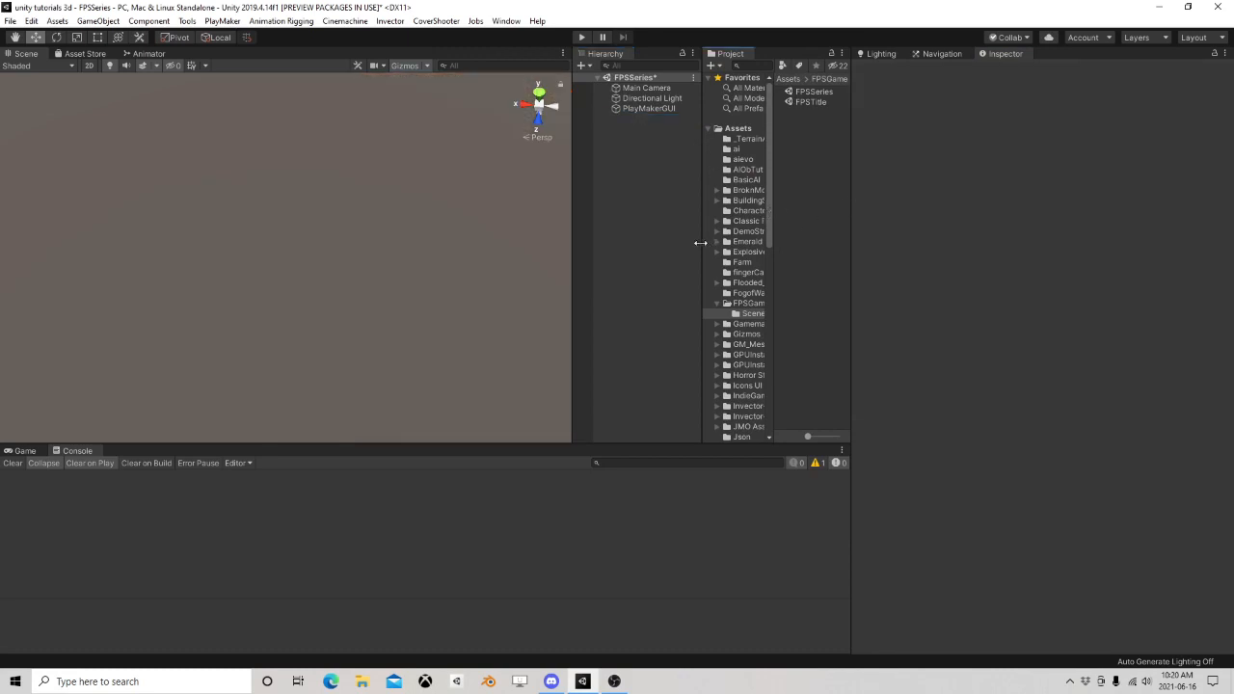
# Widen the Project window's folder list and inspect the asteroid prefabs in PolygonSciFiSpace's Environment folder
pyautogui.moveTo(701, 243); pyautogui.dragTo(569, 239)
pyautogui.moveTo(641, 213); pyautogui.dragTo(753, 237)
pyautogui.scroll(-5, 685, 275)
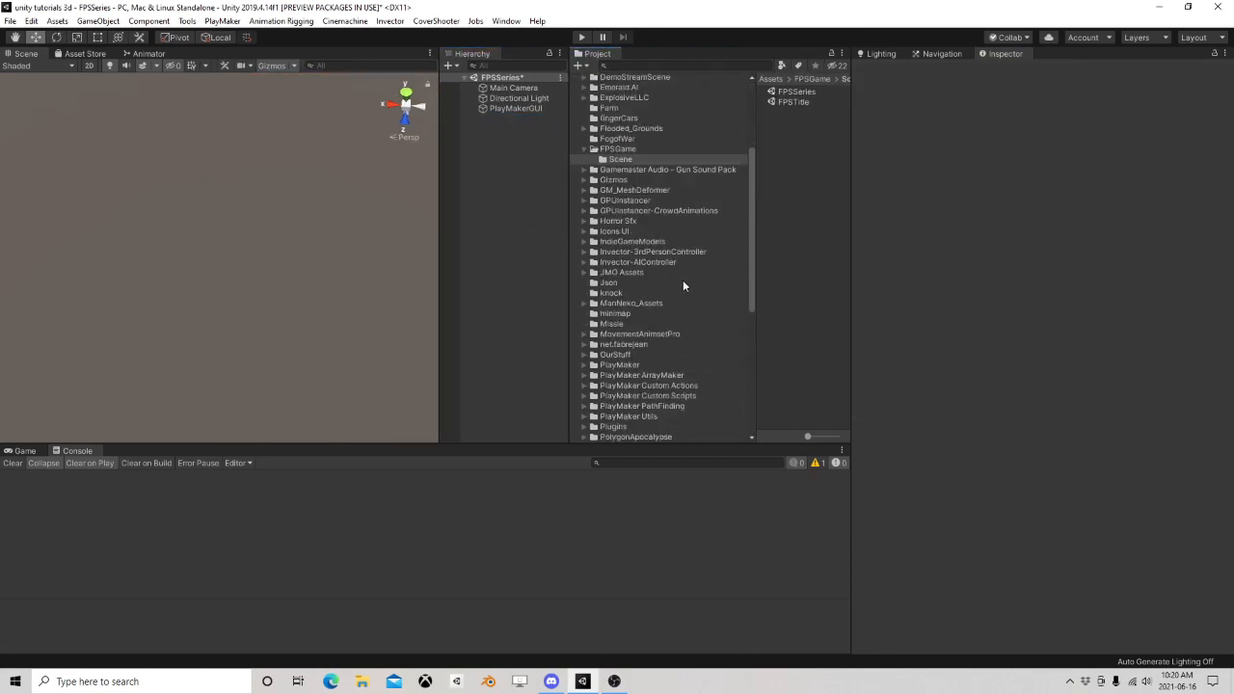
pyautogui.scroll(-3, 644, 278)
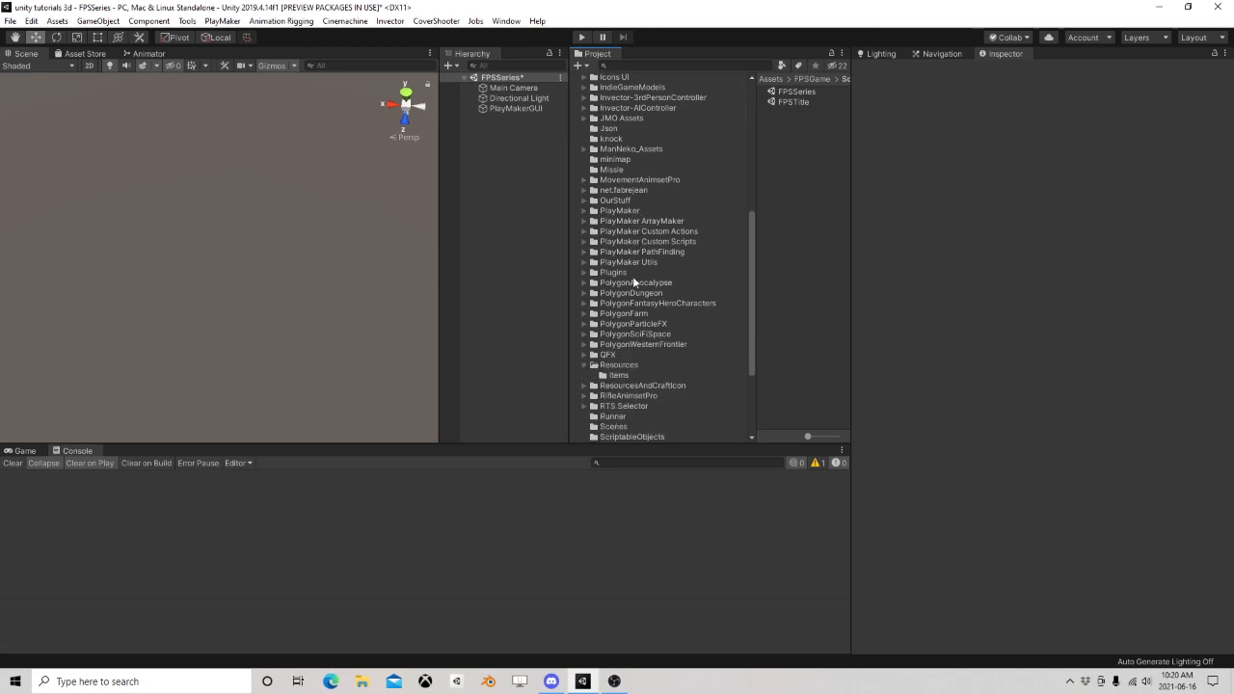
pyautogui.click(583, 334)
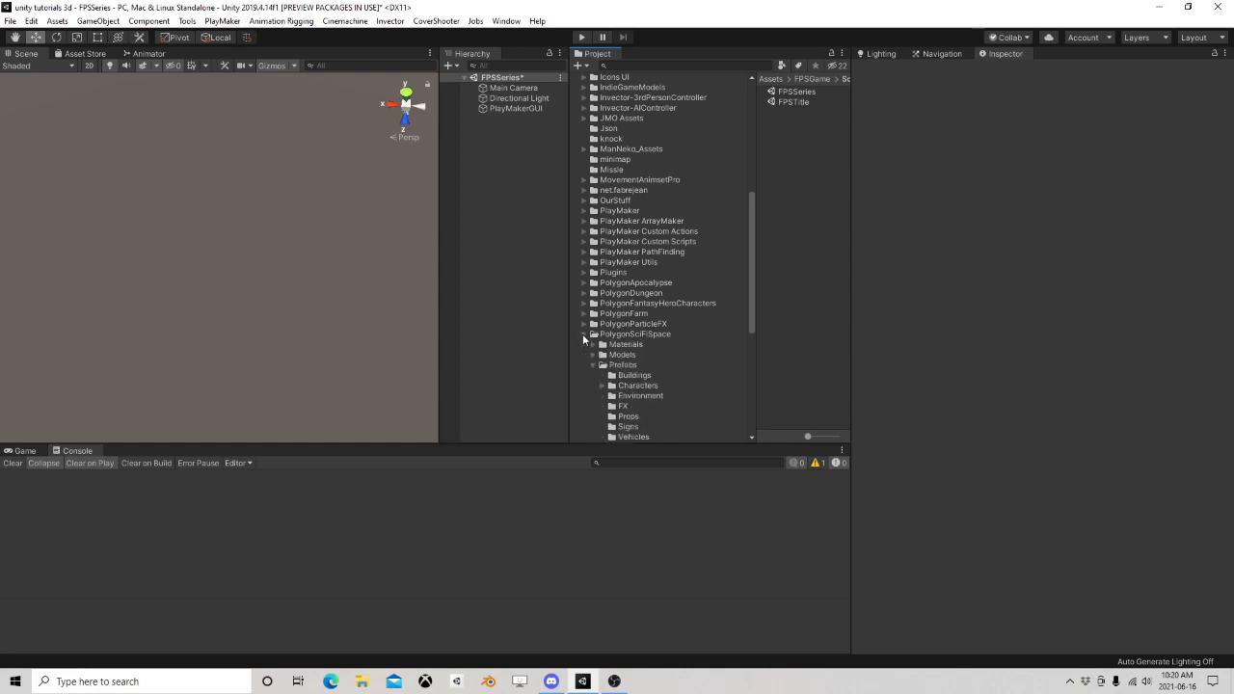
pyautogui.click(641, 318)
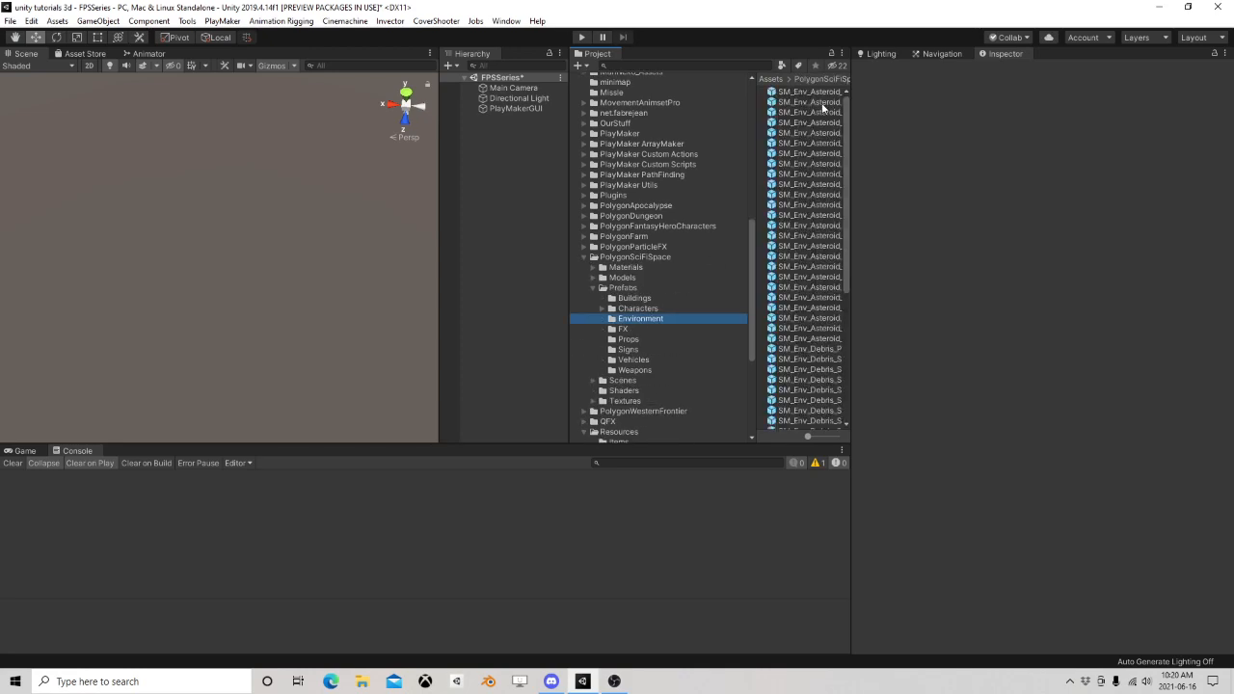
pyautogui.click(808, 101)
pyautogui.click(789, 286)
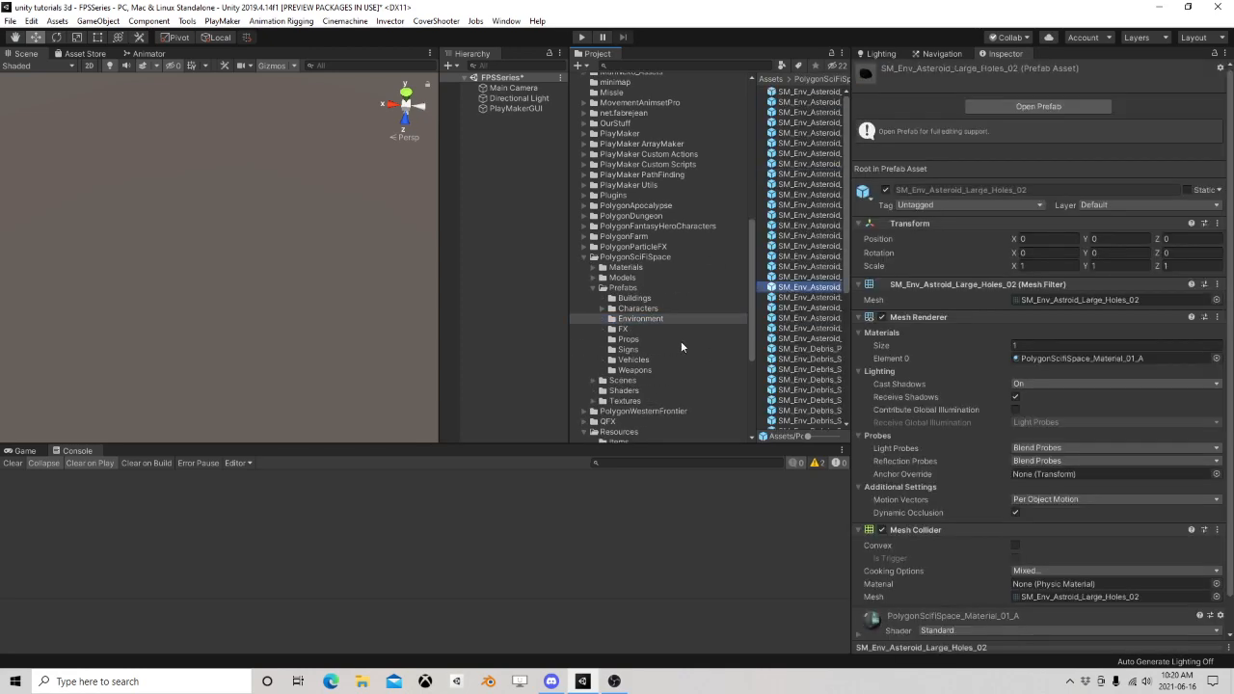
# Open PolygonApocalypse's Environment prefabs, narrow the Project window's folder list, and expand the preview of SM_Env_Bushes_02
pyautogui.click(583, 257)
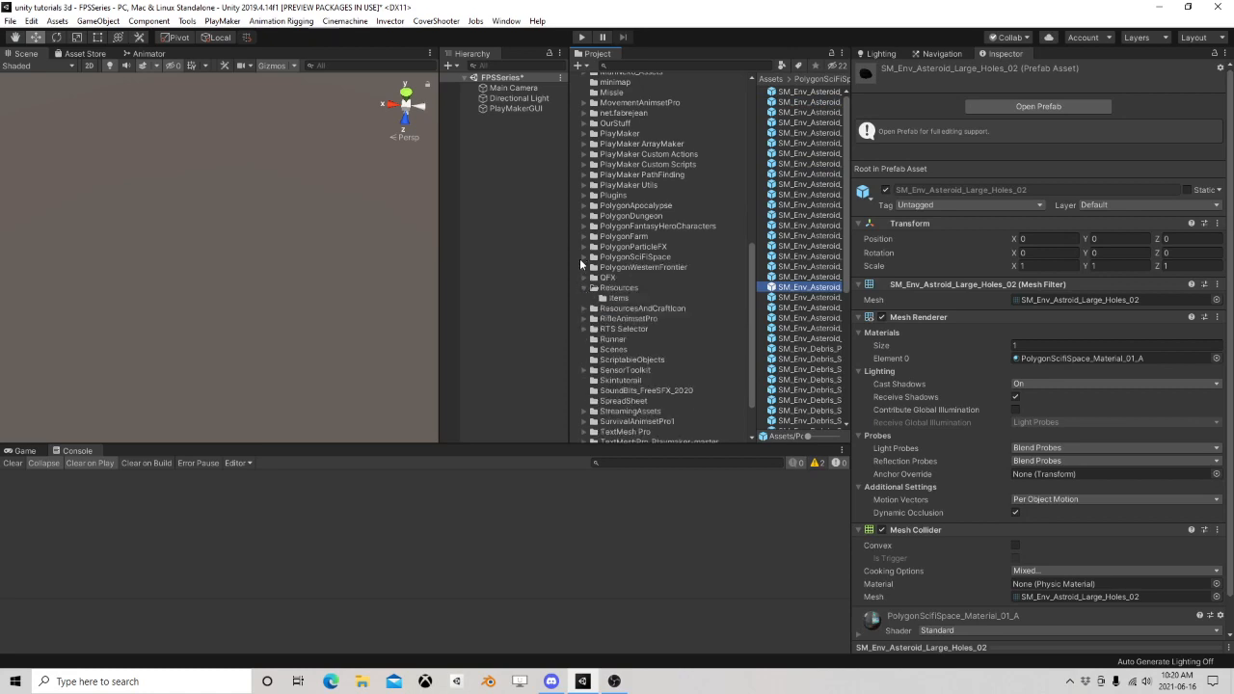
pyautogui.click(585, 207)
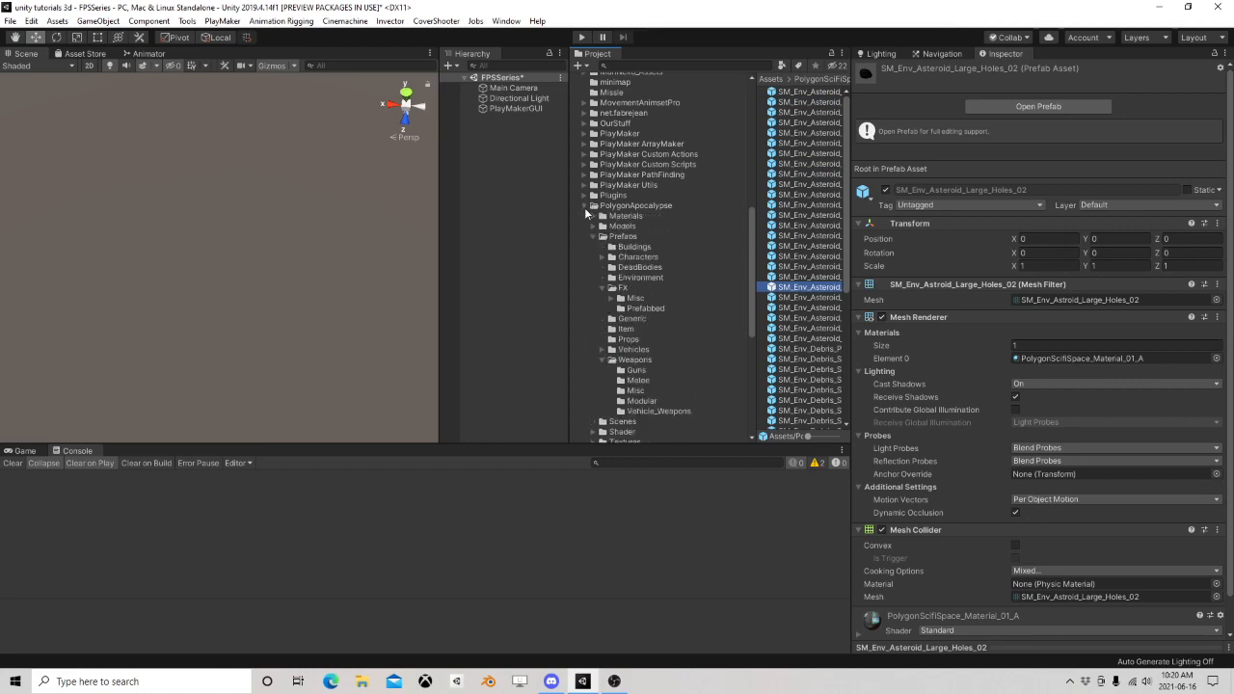
pyautogui.click(639, 268)
pyautogui.click(637, 248)
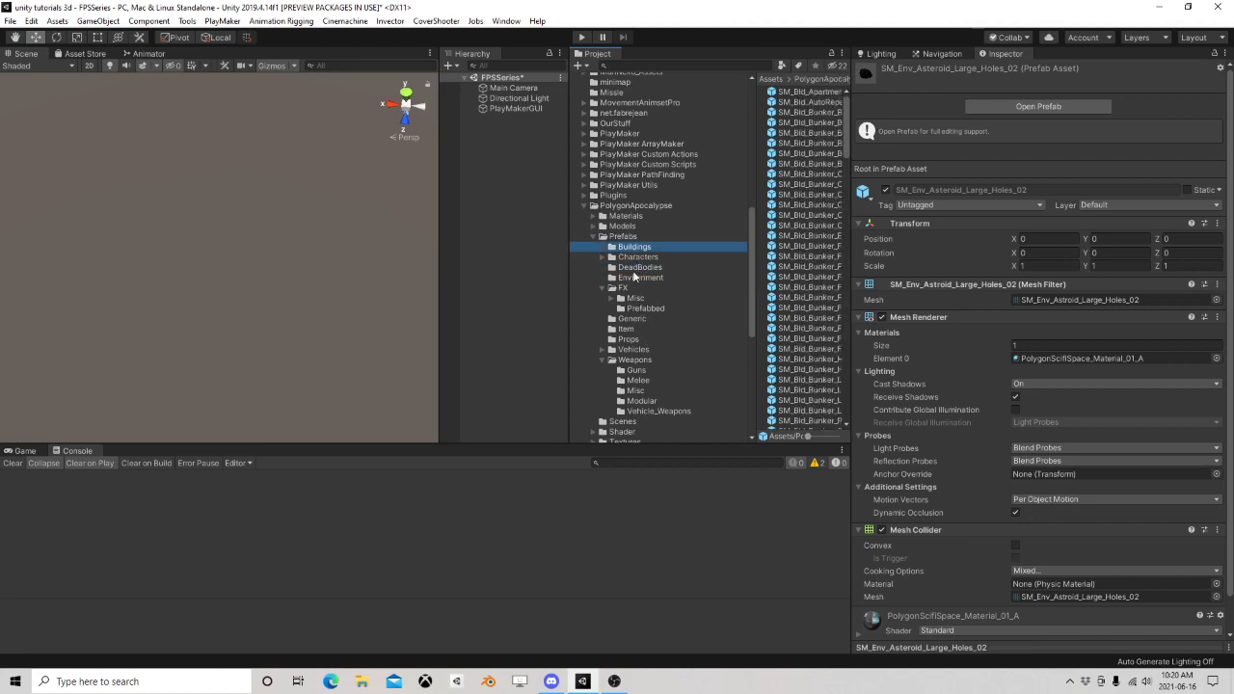
pyautogui.click(635, 277)
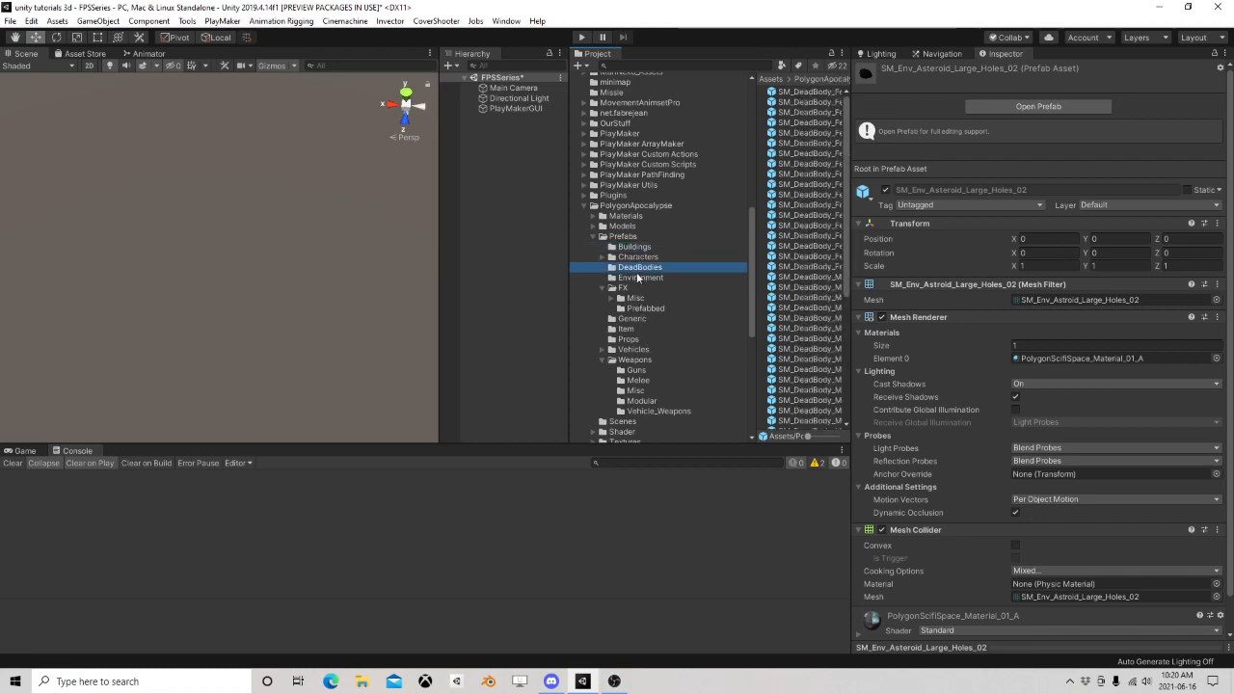
pyautogui.moveTo(753, 230); pyautogui.dragTo(666, 230)
pyautogui.click(728, 235)
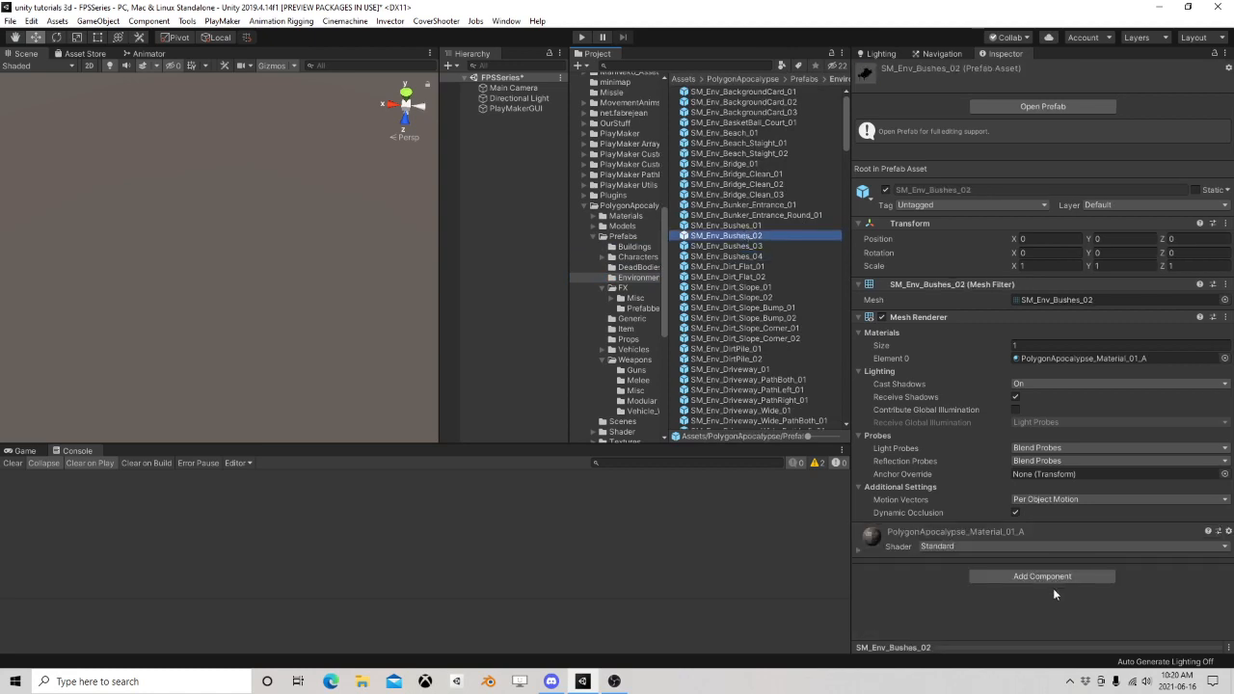
pyautogui.click(1054, 643)
# Preview the dirt, flower and tree prefabs in PolygonApocalypse's Environment folder
pyautogui.scroll(-6, 762, 302)
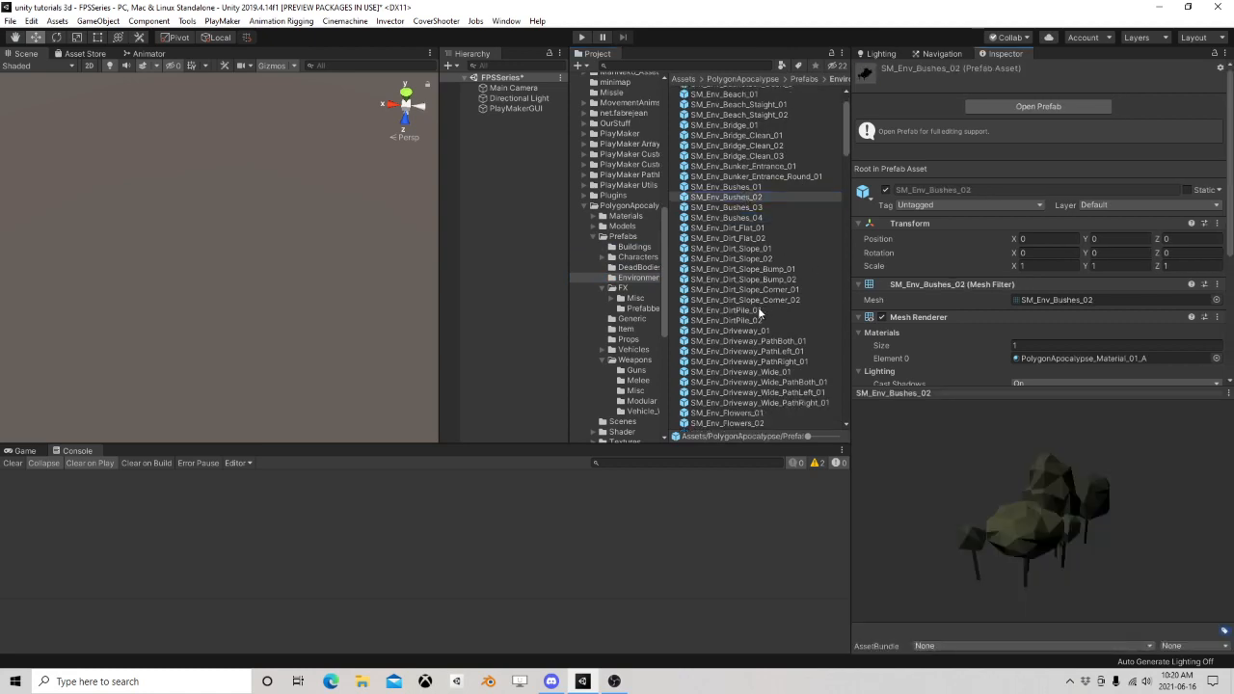
pyautogui.click(749, 312)
pyautogui.click(757, 272)
pyautogui.click(728, 231)
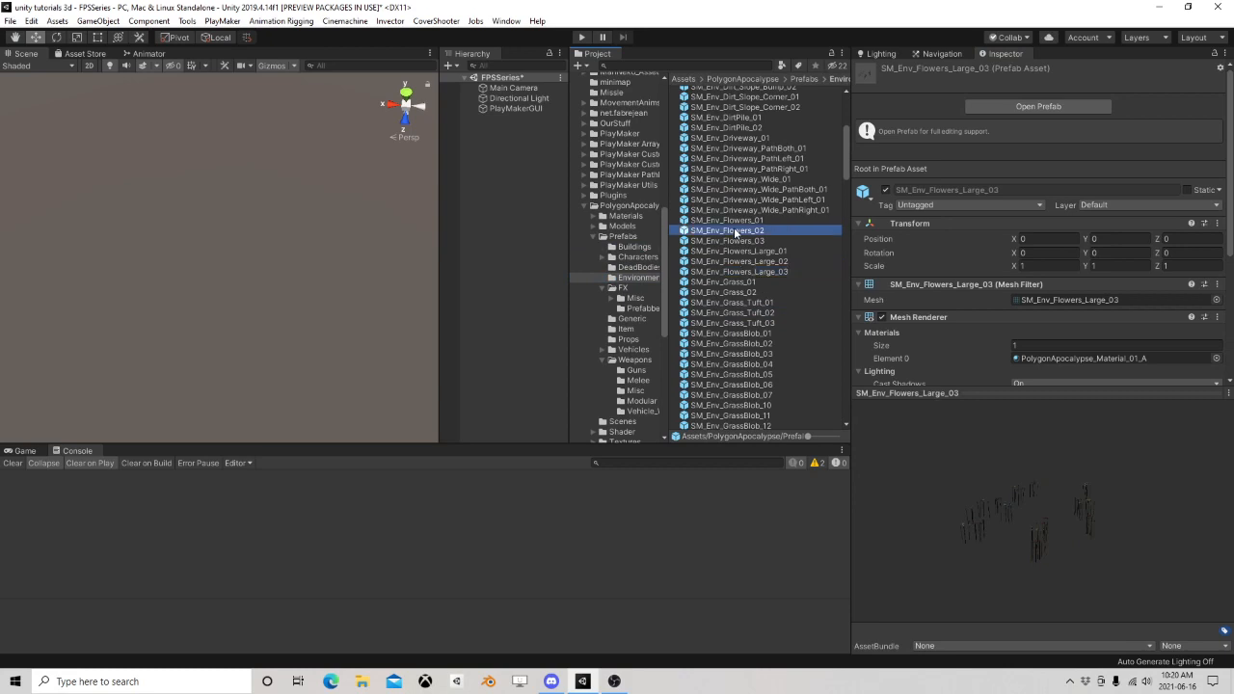
pyautogui.moveTo(848, 173); pyautogui.dragTo(872, 420)
pyautogui.click(754, 406)
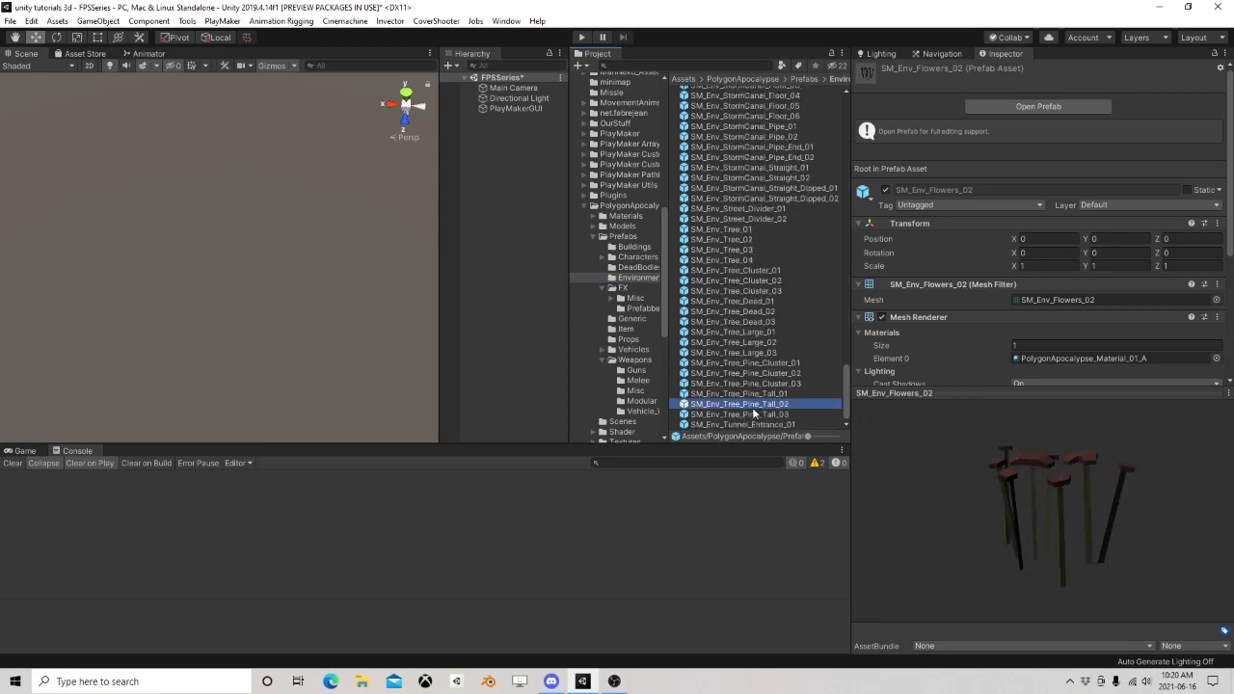
pyautogui.click(742, 351)
pyautogui.click(731, 302)
pyautogui.click(722, 240)
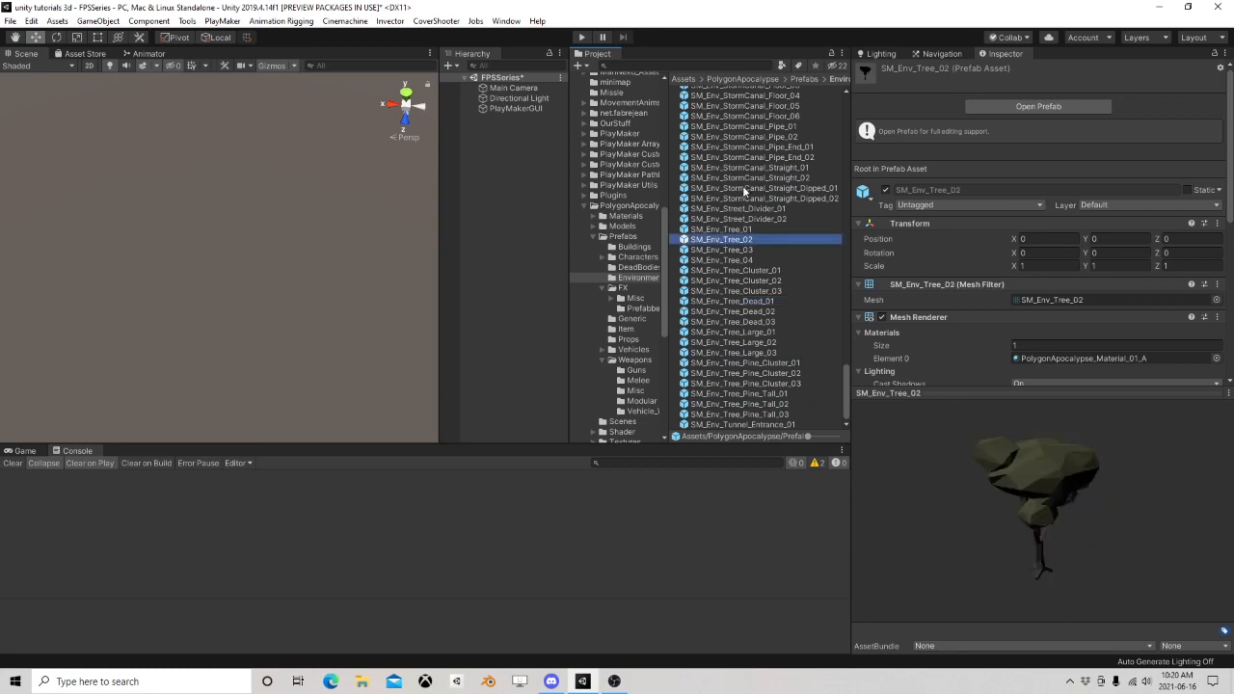
# Inspect the storm canal, rock and rubble pebble prefabs in the same Environment folder for usable ground pieces
pyautogui.press('Up')
pyautogui.press('Up')
pyautogui.press('Up')
pyautogui.press('Up')
pyautogui.press('Up')
pyautogui.press('Up')
pyautogui.press('Up')
pyautogui.press('Up')
pyautogui.press('Up')
pyautogui.press('Up')
pyautogui.press('Up')
pyautogui.press('Up')
pyautogui.scroll(5, 769, 249)
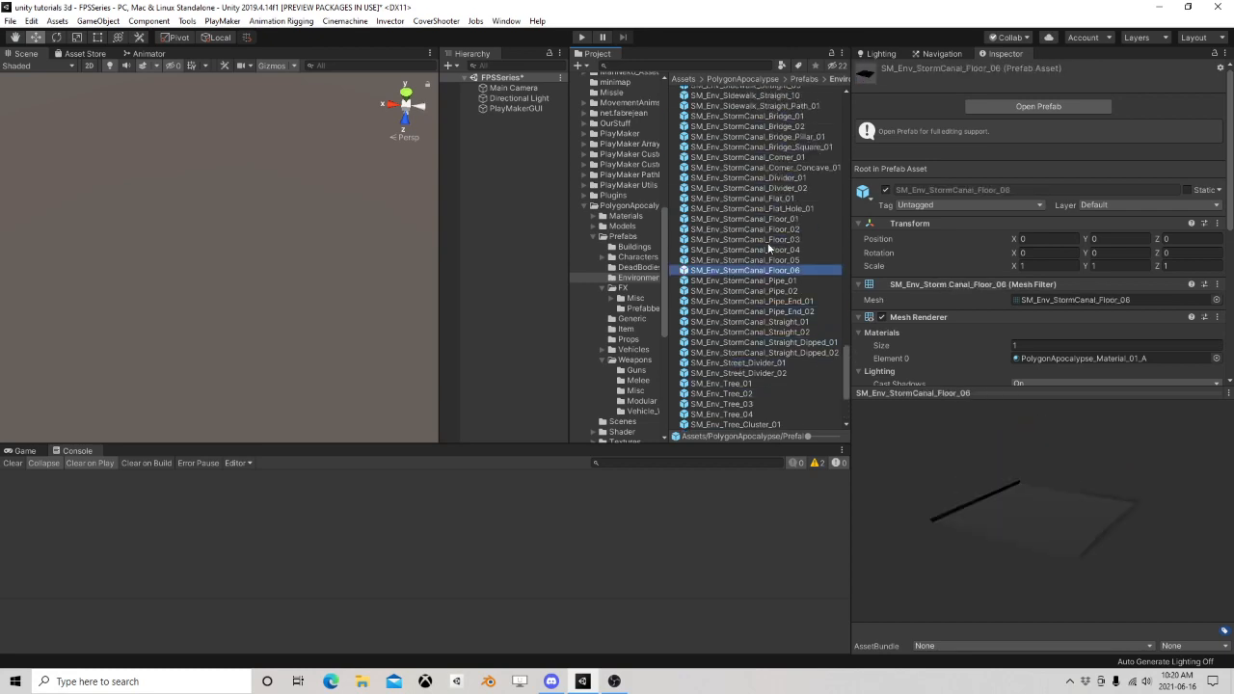
pyautogui.press('Up')
pyautogui.press('Up')
pyautogui.press('Up')
pyautogui.press('Up')
pyautogui.press('Up')
pyautogui.scroll(15, 761, 246)
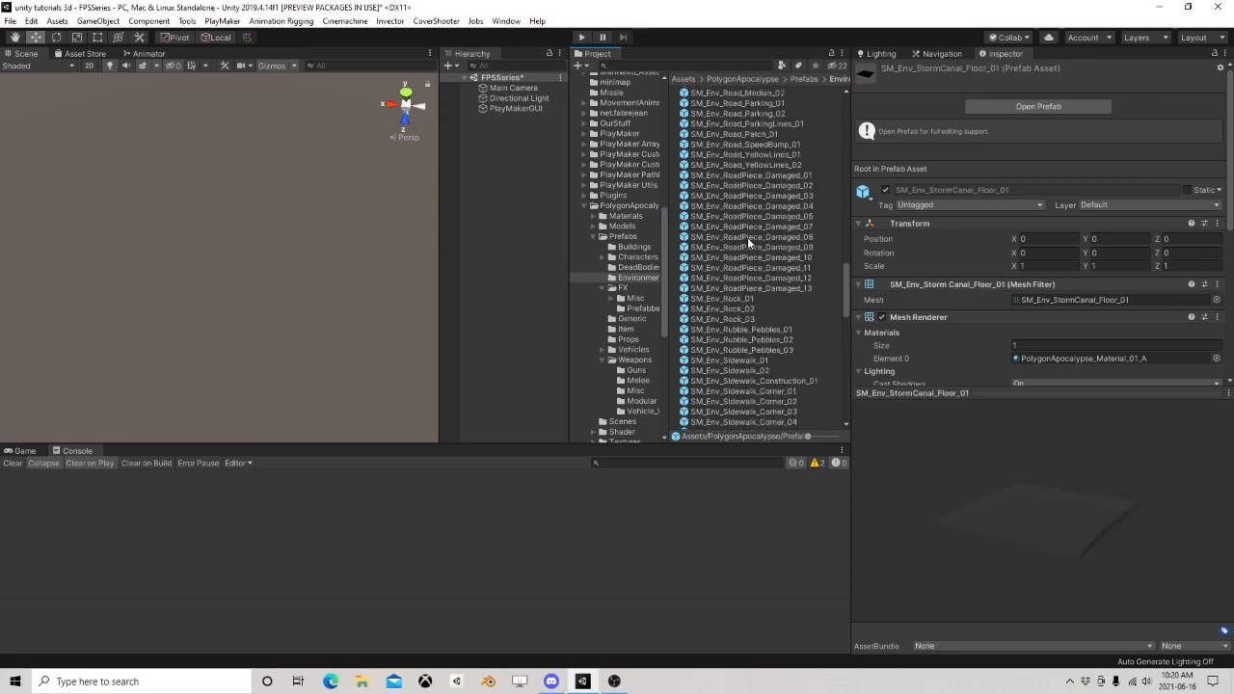
pyautogui.click(719, 300)
pyautogui.click(724, 331)
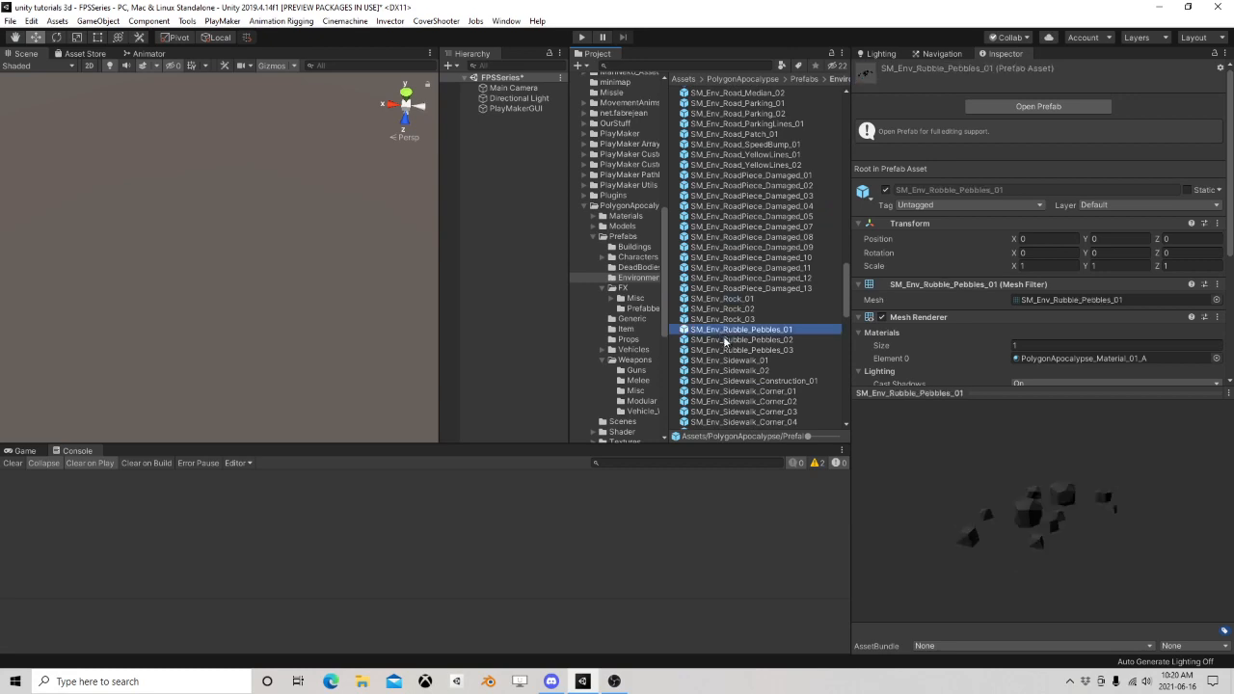
# Preview the rock, tree, stump and ground prefabs in PolygonApocalypse's Generic folder
pyautogui.click(633, 319)
pyautogui.click(752, 268)
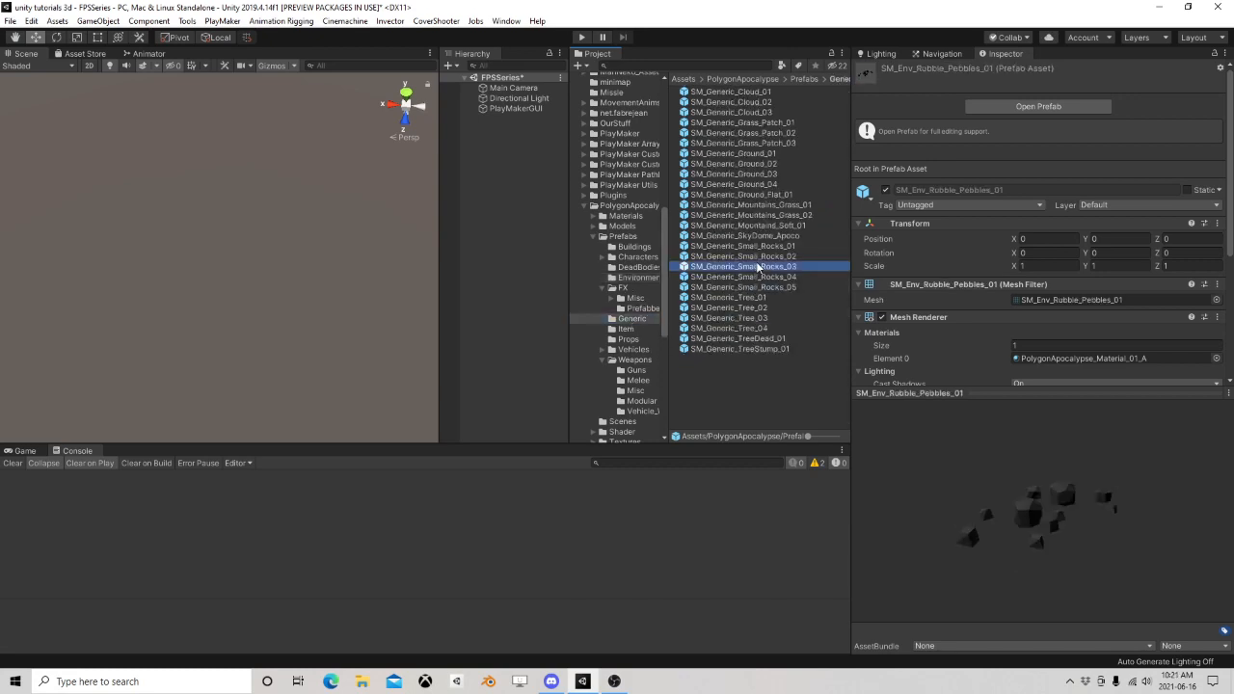
pyautogui.click(747, 308)
pyautogui.click(746, 318)
pyautogui.click(738, 348)
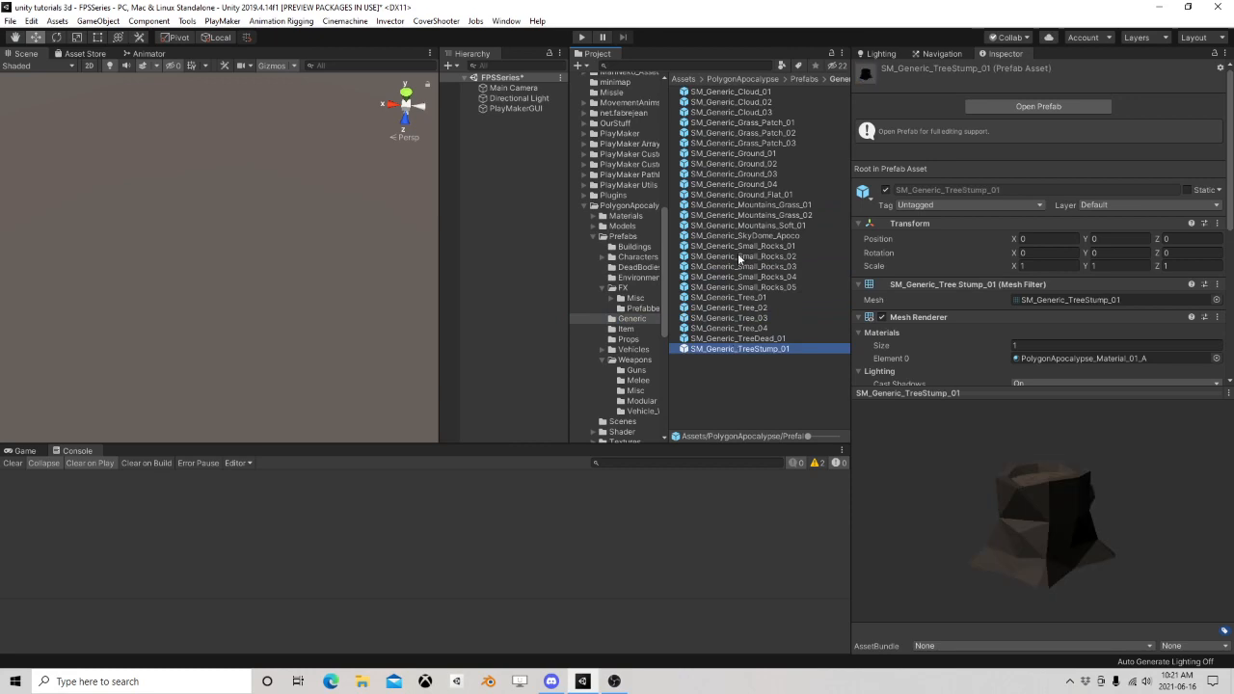
pyautogui.click(735, 174)
pyautogui.click(749, 153)
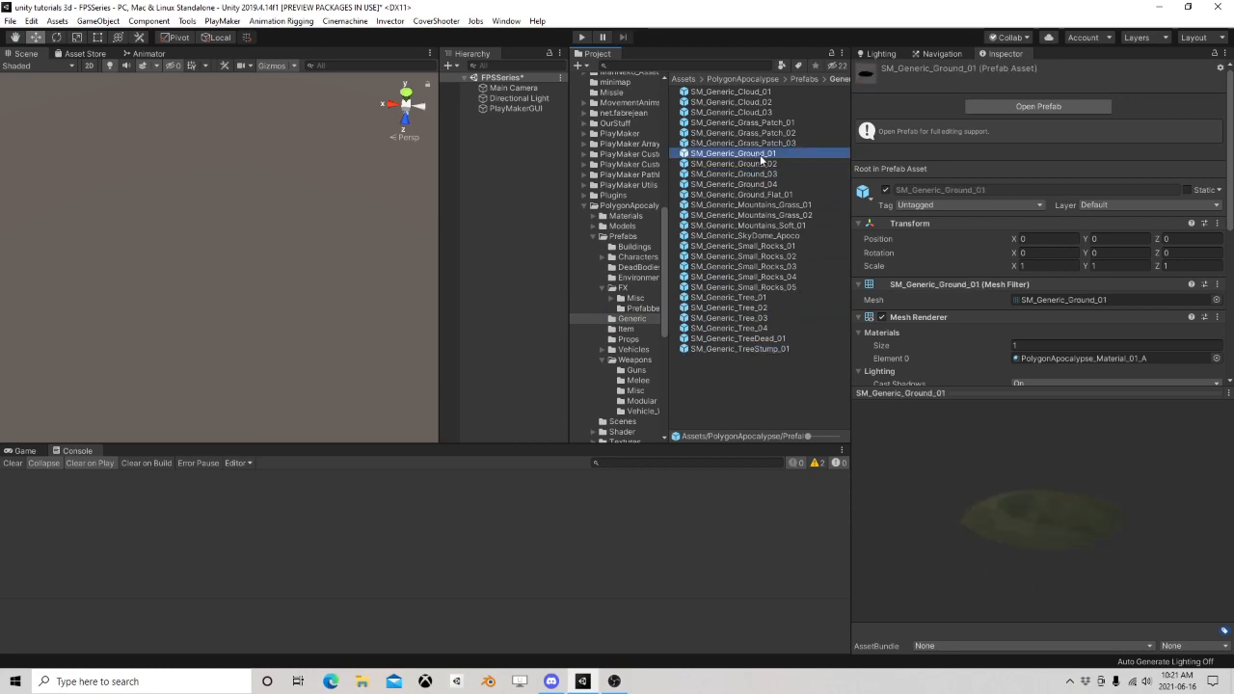
# Add SM_Generic_Ground_01 to the FPSSeries scene and set its scale to 10 on X, Y and Z
pyautogui.moveTo(762, 157); pyautogui.dragTo(525, 159)
pyautogui.scroll(-5, 337, 219)
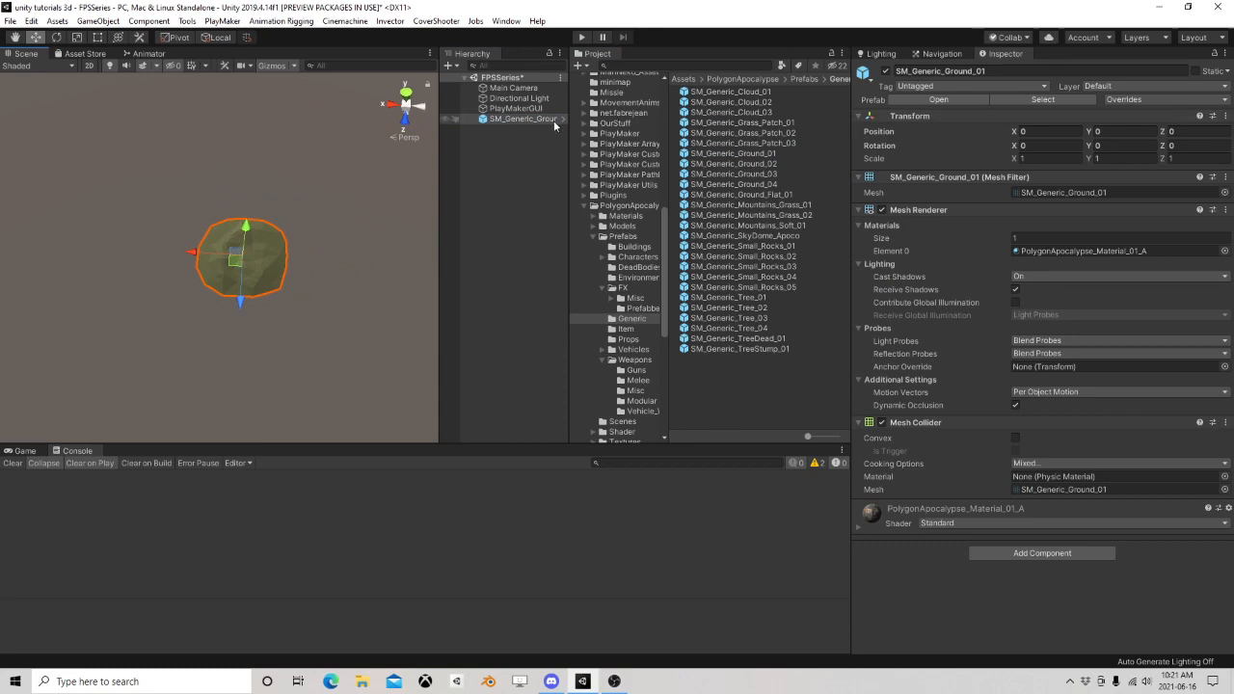
pyautogui.click(1024, 158)
pyautogui.write('10')
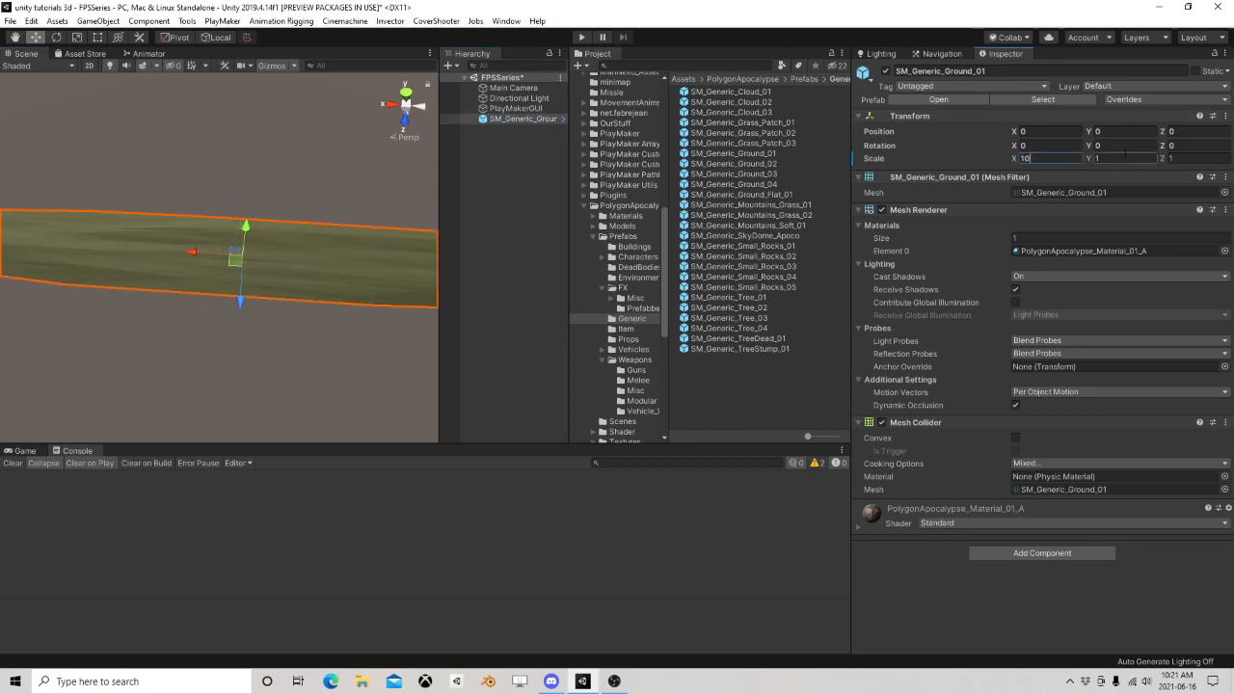
pyautogui.press('Tab')
pyautogui.write('10')
pyautogui.press('Tab')
pyautogui.write('10')
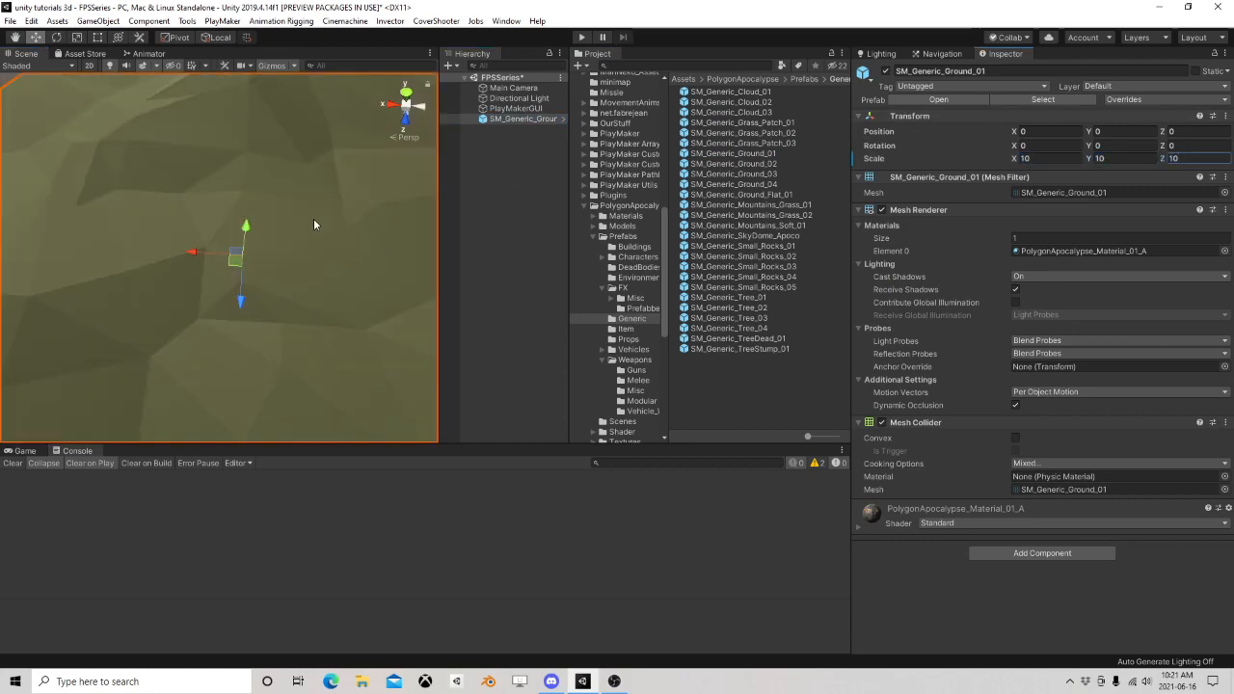
pyautogui.scroll(-5, 316, 218)
pyautogui.keyDown('alt'); pyautogui.moveTo(402, 246); pyautogui.dragTo(337, 246); pyautogui.keyUp('alt')
# Duplicate the scaled ground piece three times and spread the copies into a larger overlapping terrain
pyautogui.hotkey('ctrl', 'd')
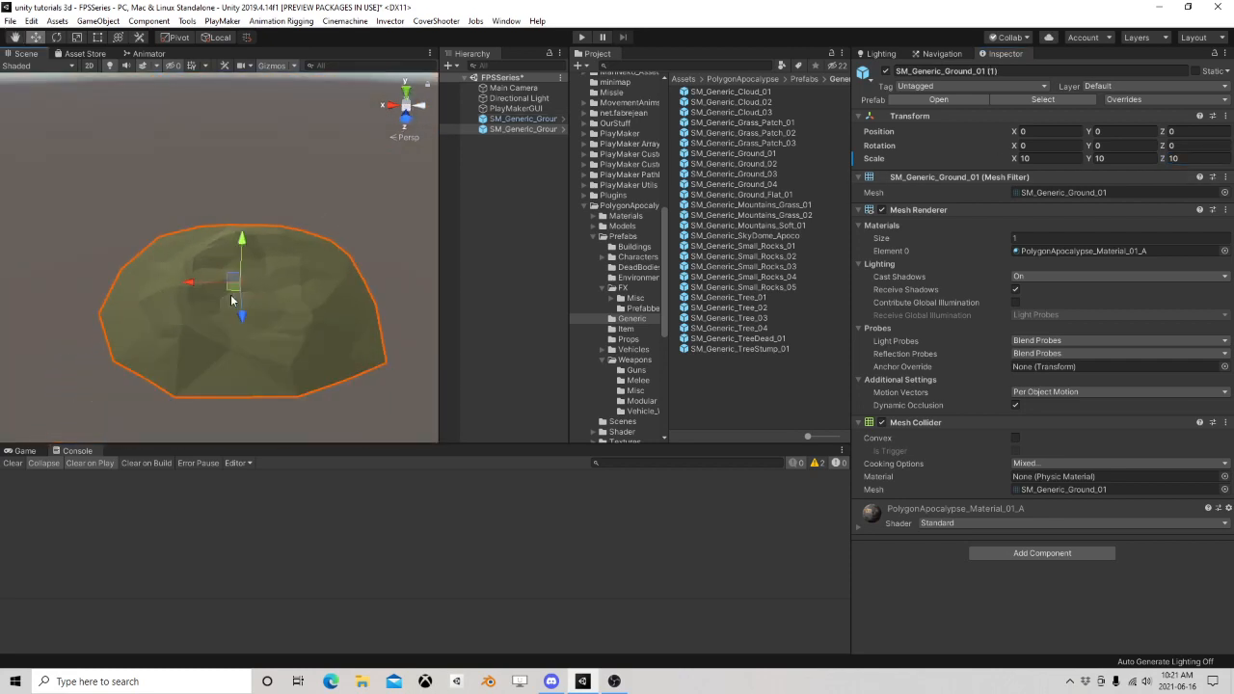
pyautogui.moveTo(230, 294); pyautogui.dragTo(508, 290)
pyautogui.hotkey('ctrl', 'd')
pyautogui.hotkey('ctrl', 'd')
# Place SM_Generic_Ground_04 on the terrain at scale 3 on all axes, position it toward the back, and duplicate it
pyautogui.click(769, 206)
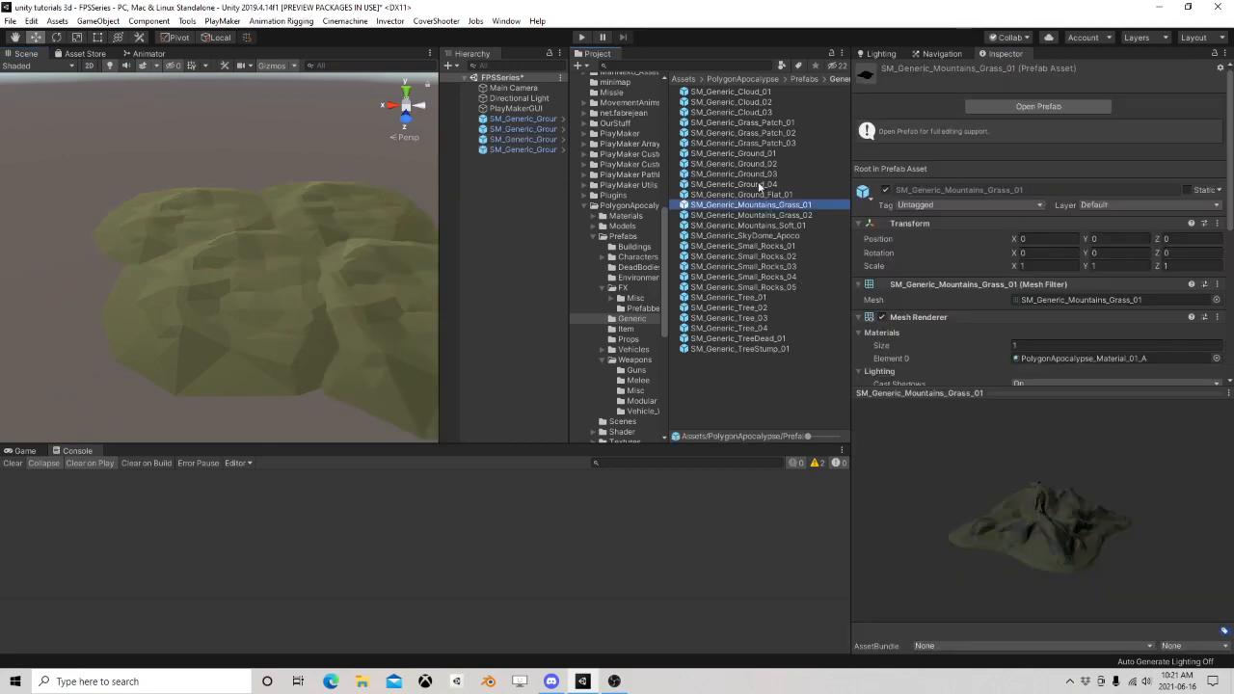
pyautogui.click(762, 184)
pyautogui.moveTo(762, 184); pyautogui.dragTo(321, 249)
pyautogui.click(1064, 158)
pyautogui.write('3')
pyautogui.press('Tab')
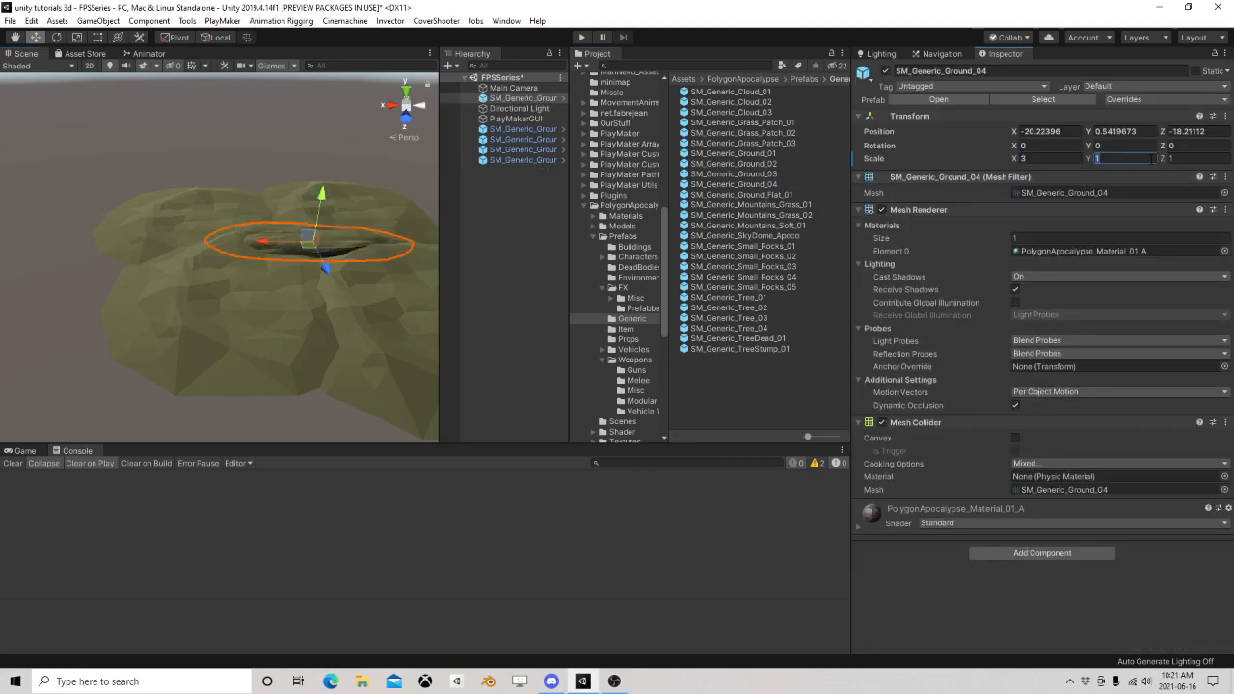
pyautogui.write('3')
pyautogui.press('Tab')
pyautogui.write('3')
pyautogui.moveTo(302, 257); pyautogui.dragTo(192, 223)
pyautogui.hotkey('ctrl', 'd')
# Add more SM_Generic_Ground_04 mounds at their original scale and scatter duplicates across the terrain
pyautogui.click(762, 184)
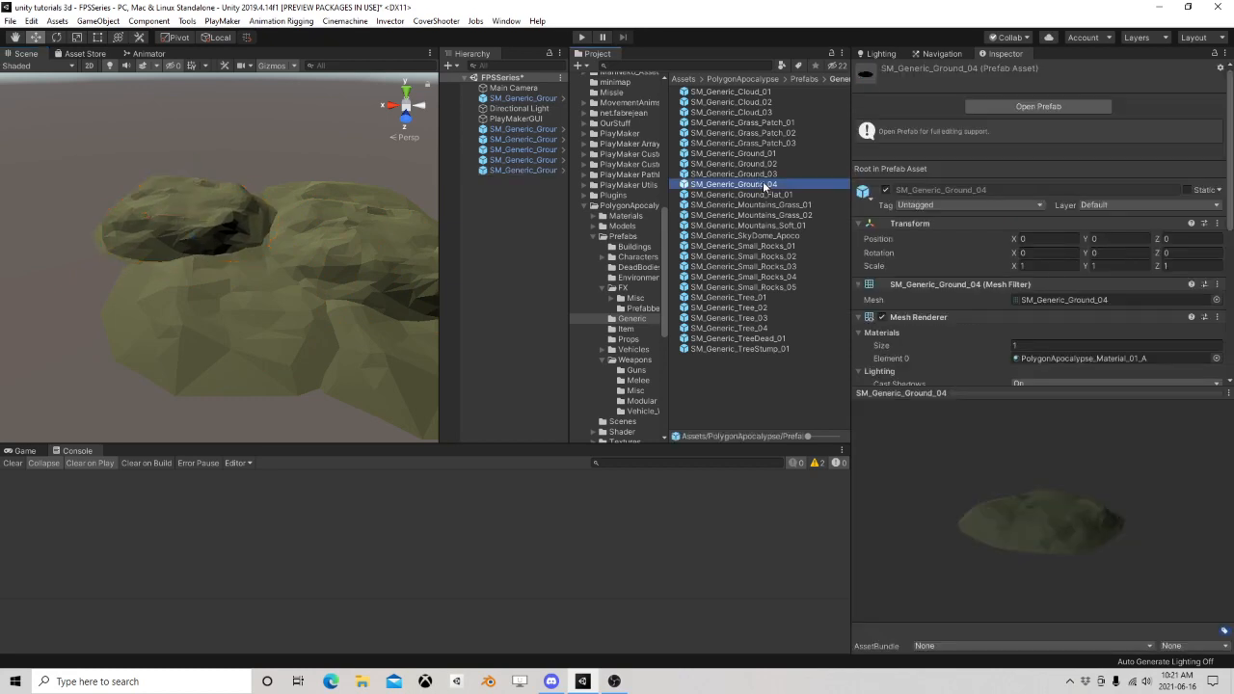
pyautogui.moveTo(762, 186); pyautogui.dragTo(364, 222)
pyautogui.hotkey('ctrl', 'd')
pyautogui.hotkey('ctrl', 'd')
pyautogui.hotkey('ctrl', 'd')
pyautogui.hotkey('ctrl', 'd')
pyautogui.moveTo(733, 184); pyautogui.dragTo(204, 206)
# Place small SM_Generic_Ground_02 and SM_Generic_Ground_01 pieces on the terrain between the mounds
pyautogui.moveTo(777, 163); pyautogui.dragTo(290, 294)
pyautogui.moveTo(759, 154); pyautogui.dragTo(317, 213)
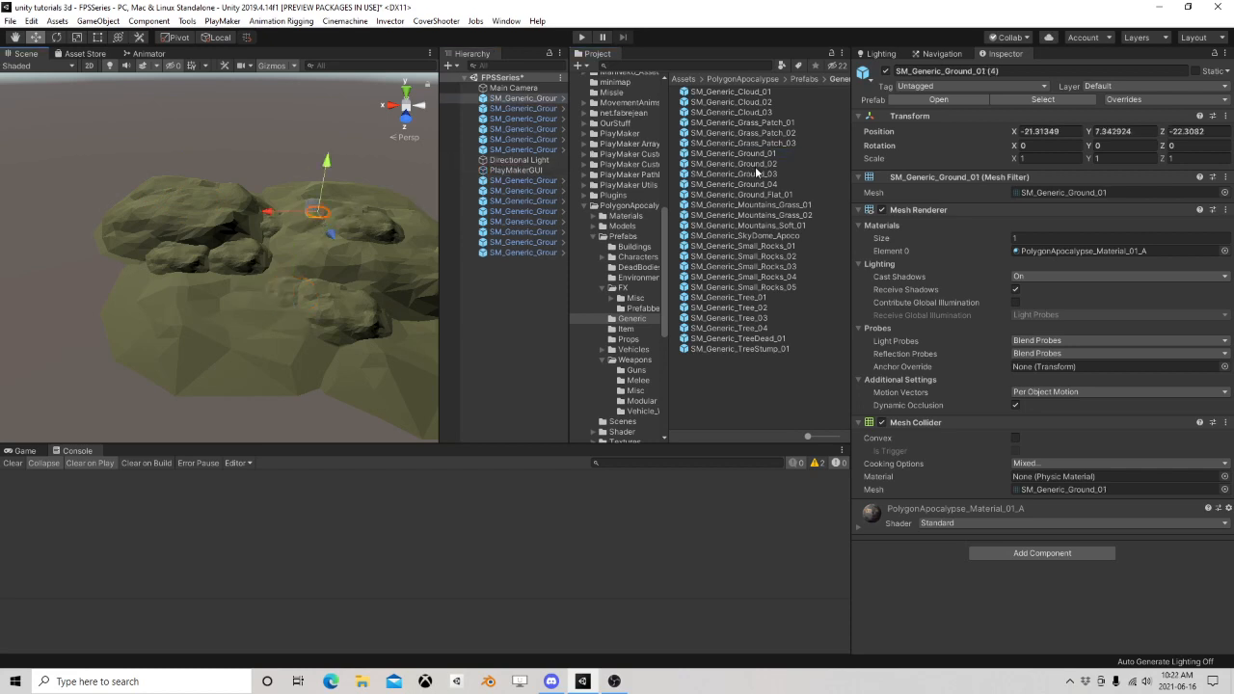
pyautogui.moveTo(772, 156); pyautogui.dragTo(232, 331)
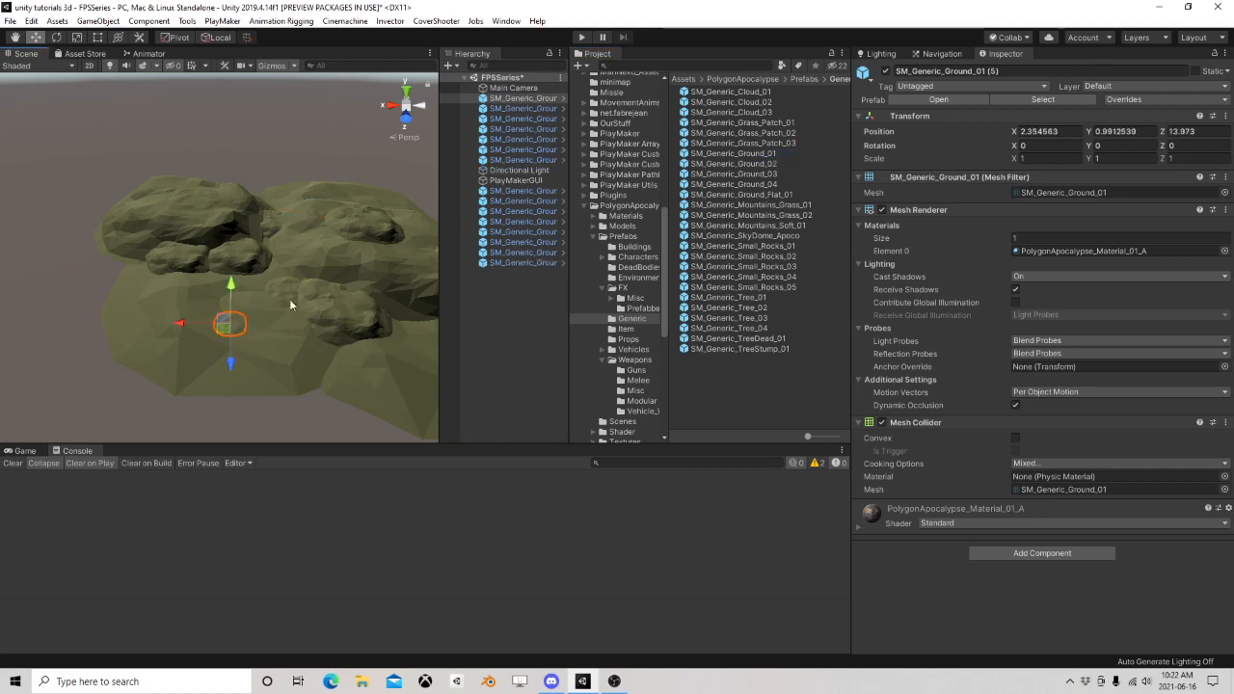
# Place SM_Generic_Ground_Flat_01, scale it to X 6, Y 6, Z 8, and move it to about -13.2, -0.5, -19.7
pyautogui.moveTo(716, 196); pyautogui.dragTo(319, 207)
pyautogui.moveTo(265, 292); pyautogui.dragTo(243, 355)
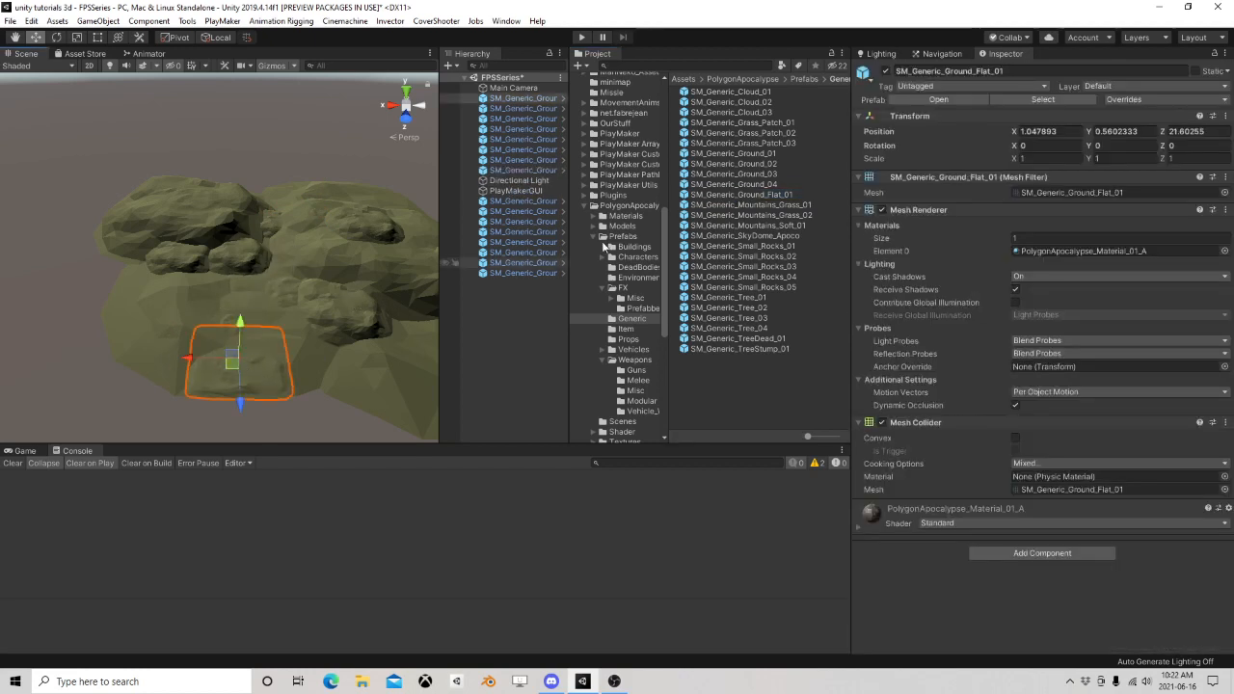
pyautogui.write('8')
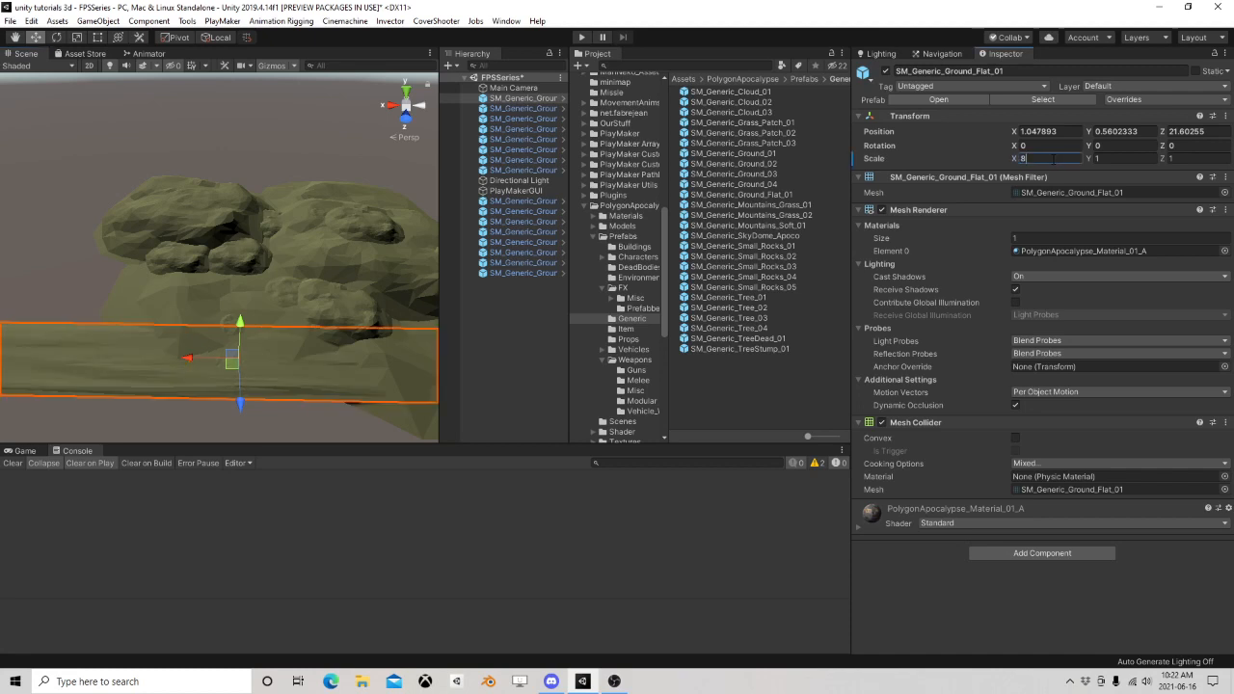
pyautogui.write('6')
pyautogui.click(1119, 160)
pyautogui.write('6')
pyautogui.click(1188, 162)
pyautogui.write('8')
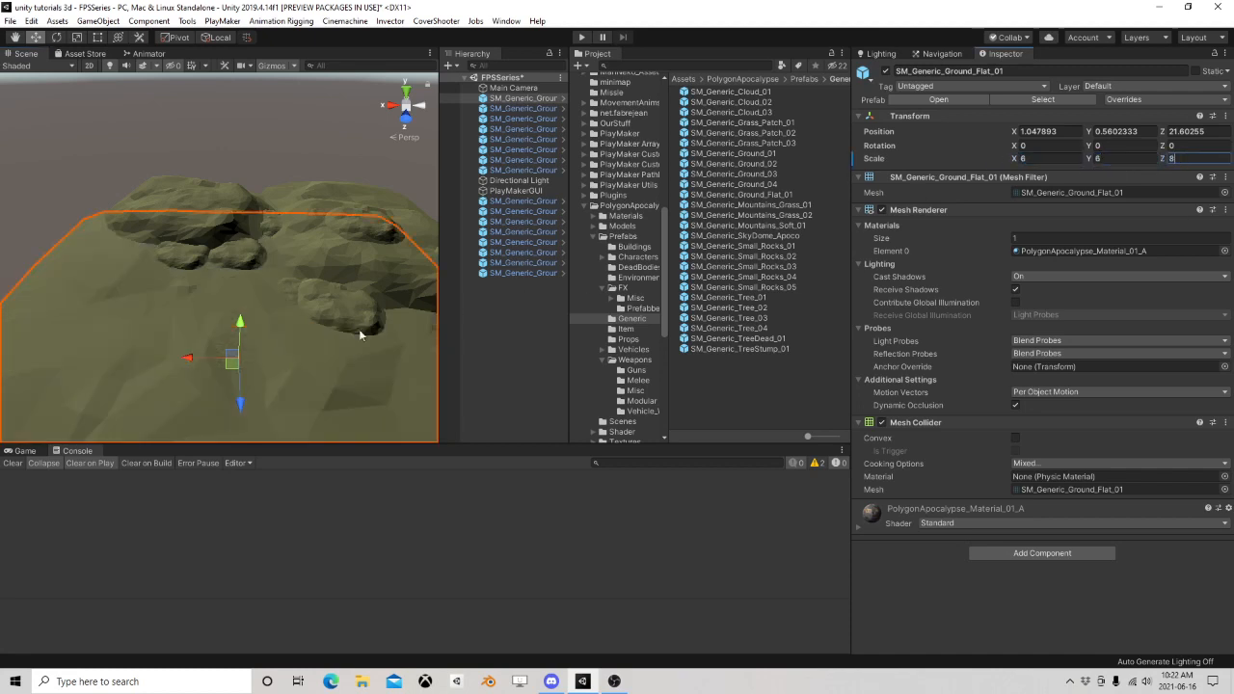
pyautogui.moveTo(247, 367); pyautogui.dragTo(307, 193)
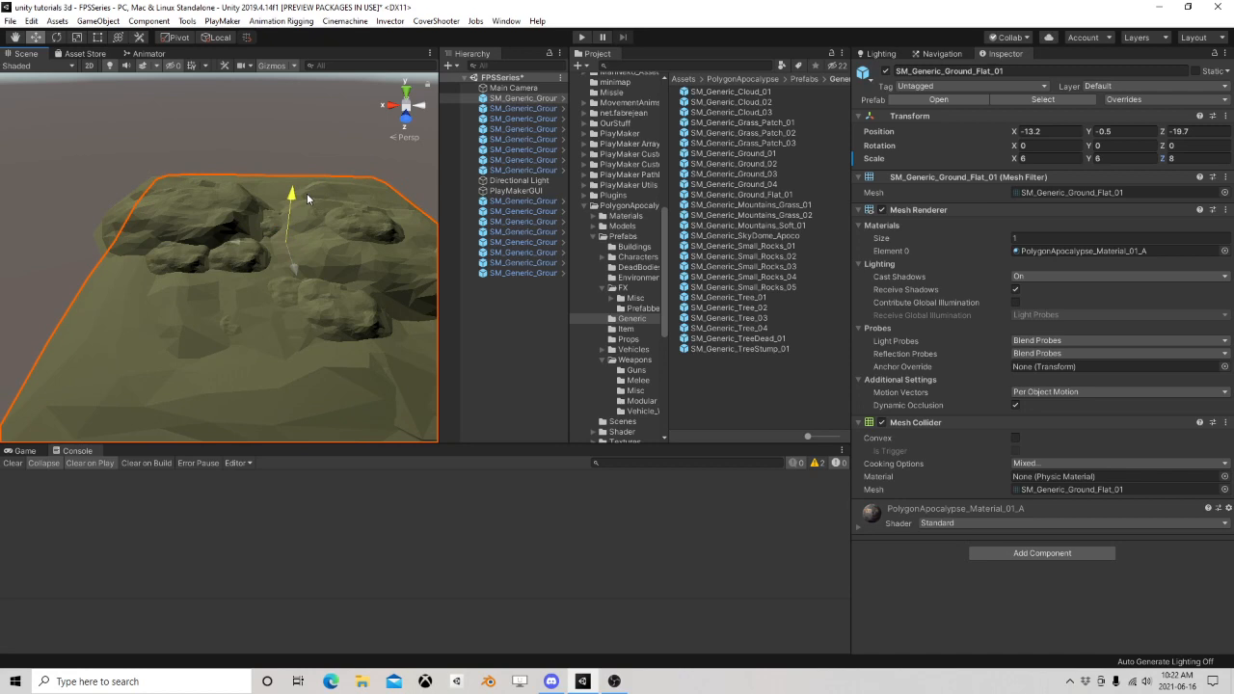
# Set the front SM_Generic_Ground_04 mound's X and Z scale to 2 and lower it to about Y -0.1
pyautogui.click(367, 310)
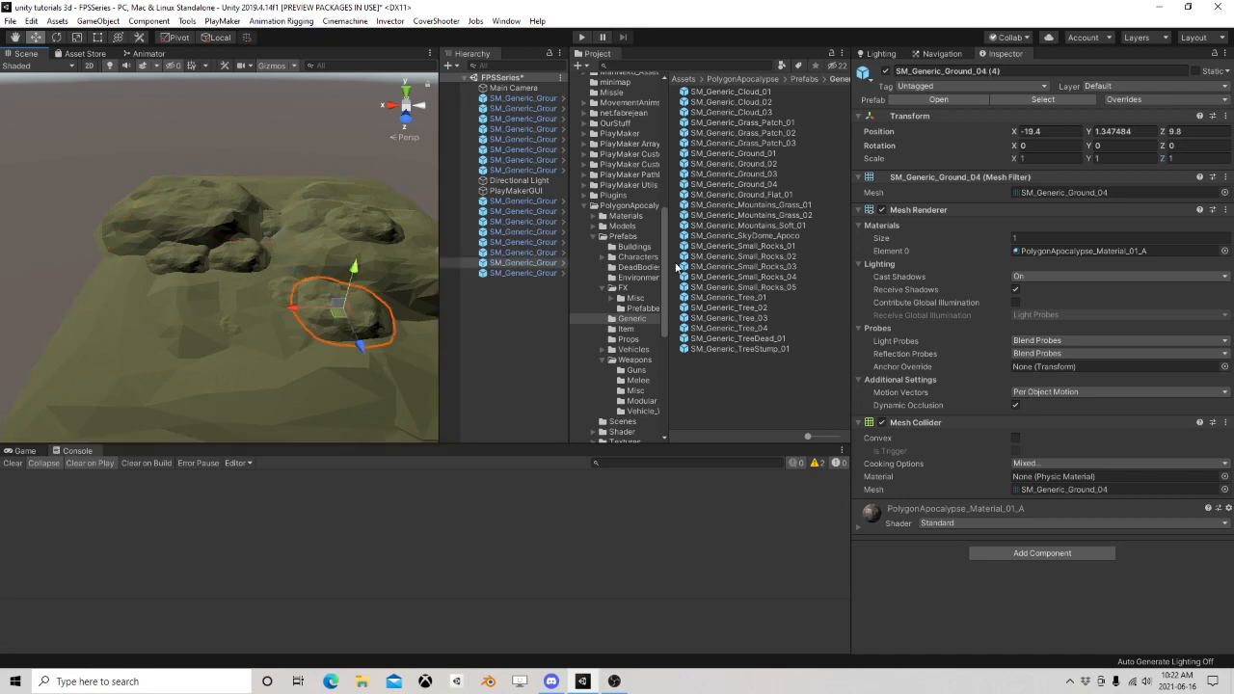
pyautogui.click(1046, 158)
pyautogui.write('2')
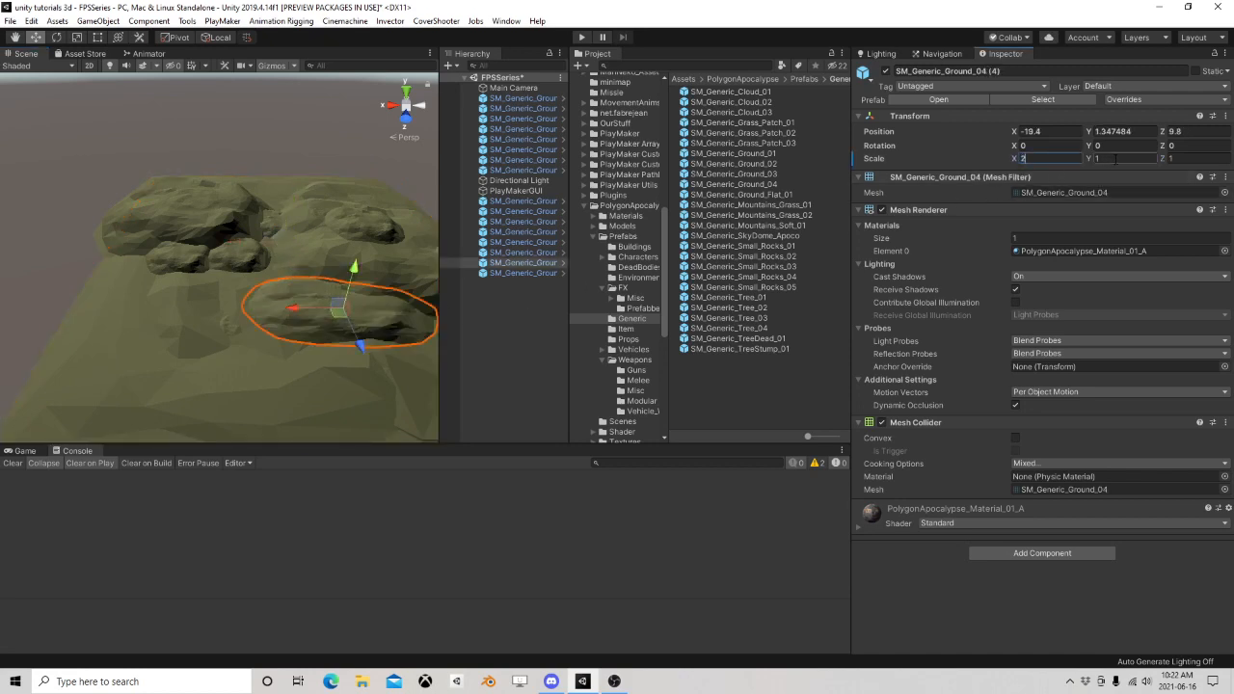
pyautogui.click(1188, 158)
pyautogui.write('2')
pyautogui.moveTo(353, 267); pyautogui.dragTo(358, 277)
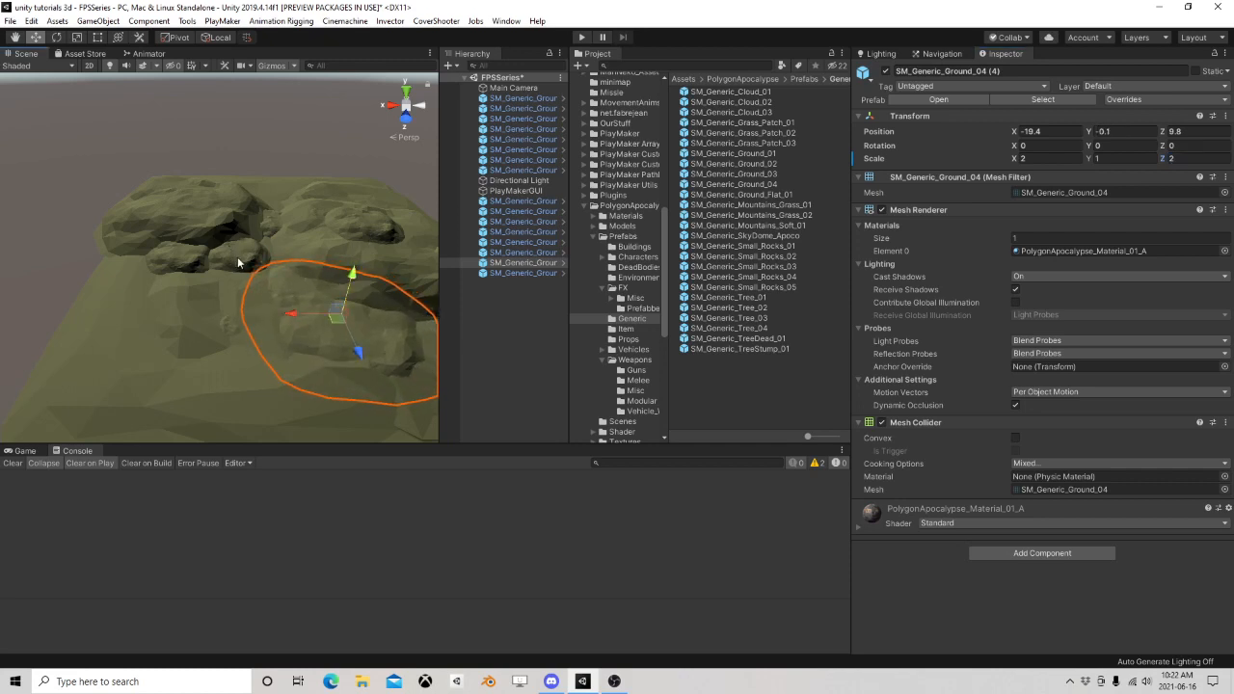
# Scale the central SM_Generic_Ground_04 mound to 1.5 on X and Z and shift it to about X -2.6, Z -8.5
pyautogui.click(239, 263)
pyautogui.click(1050, 158)
pyautogui.write('1.5')
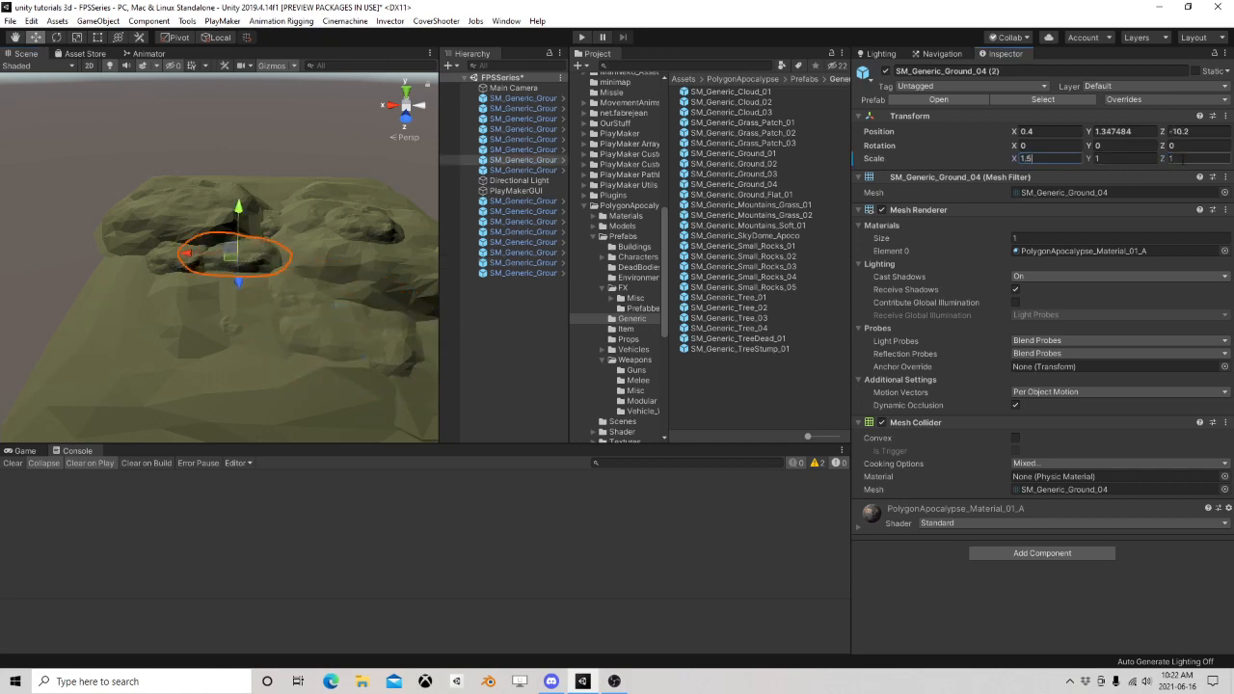
pyautogui.click(1184, 159)
pyautogui.write('1.5')
pyautogui.moveTo(235, 262)
pyautogui.mouseDown()
pyautogui.moveTo(259, 279)
pyautogui.moveTo(246, 266)
pyautogui.mouseUp()
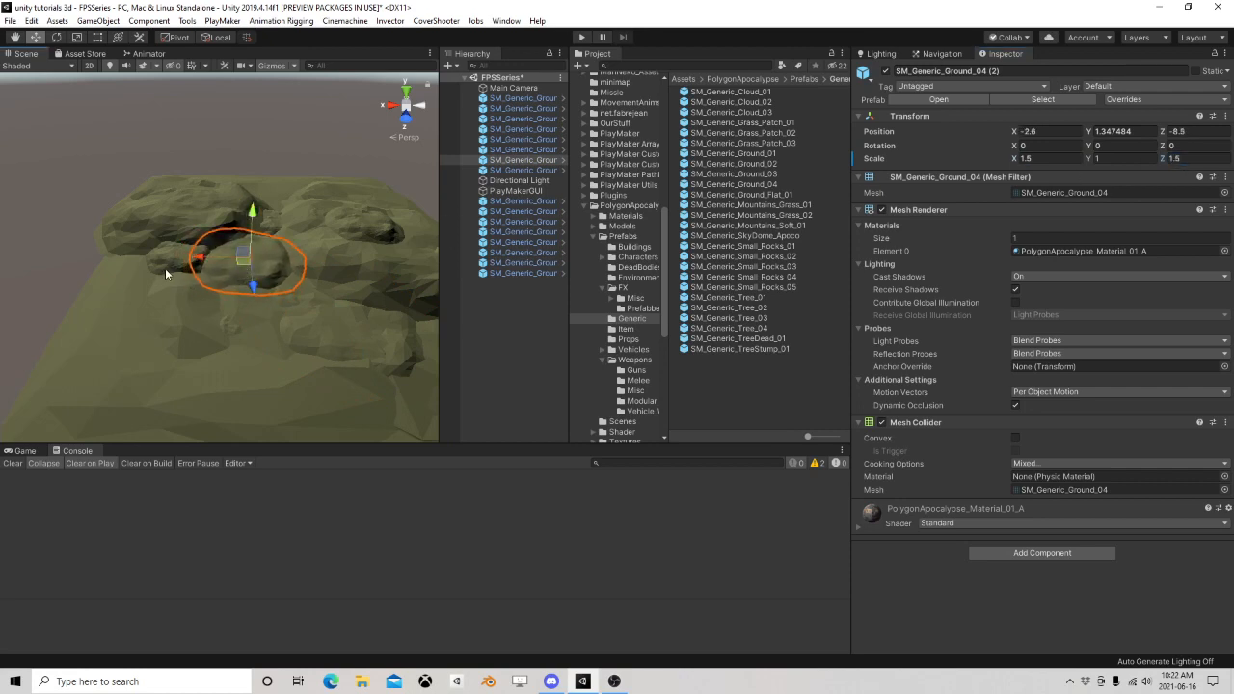
# Place the SM_Generic_Mountains_Grass_02 prefab behind the mounds, scaled to about 3.46, rotated about -88.5 on Y, at about 23.1, 3.3, -58.5
pyautogui.click(748, 278)
pyautogui.click(769, 236)
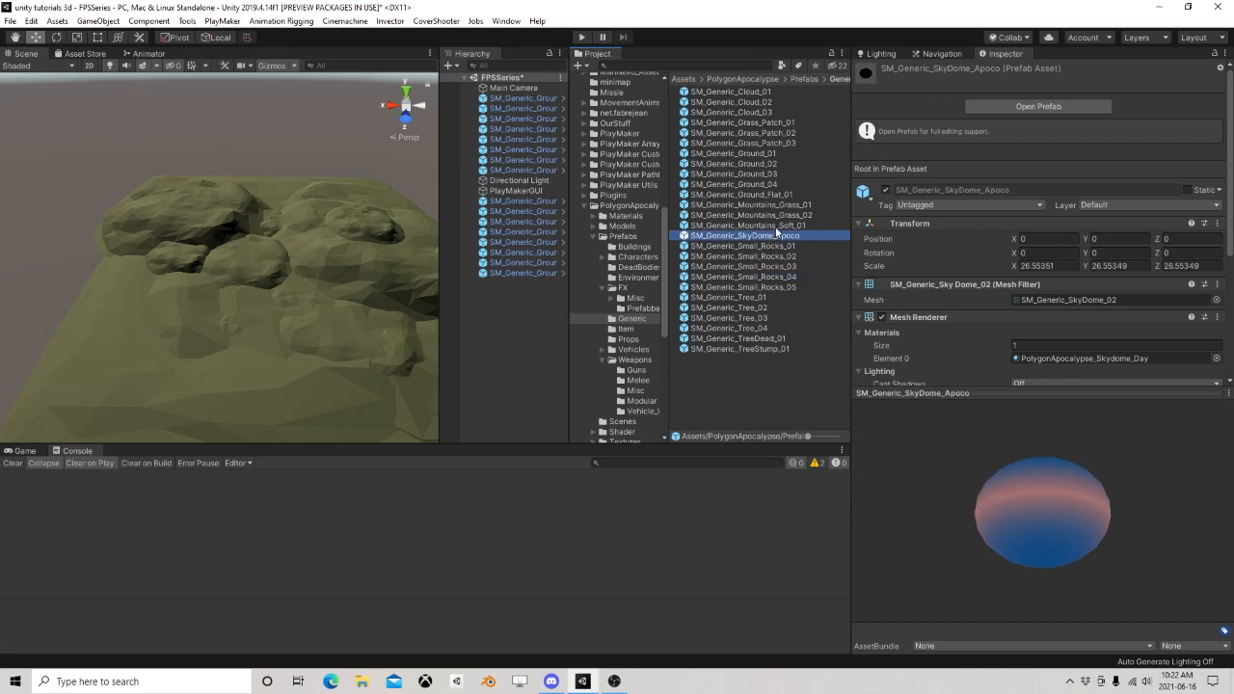
pyautogui.click(776, 226)
pyautogui.click(769, 216)
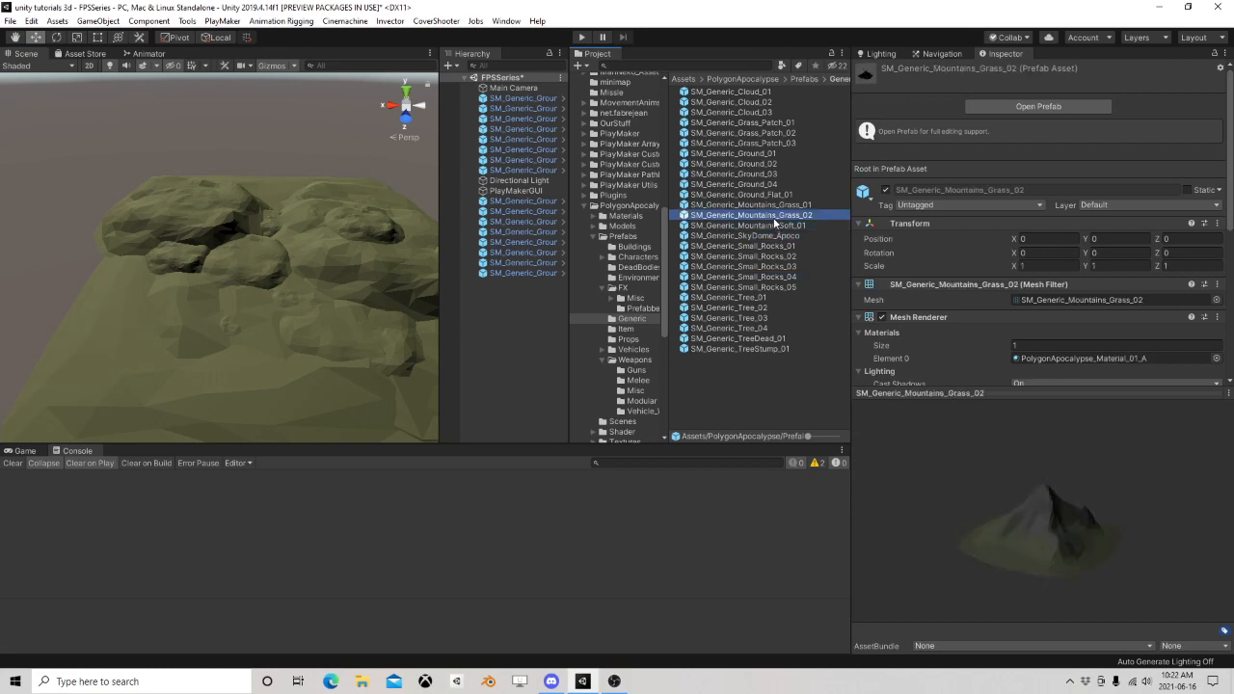
pyautogui.moveTo(752, 221); pyautogui.dragTo(302, 213)
pyautogui.click(118, 37)
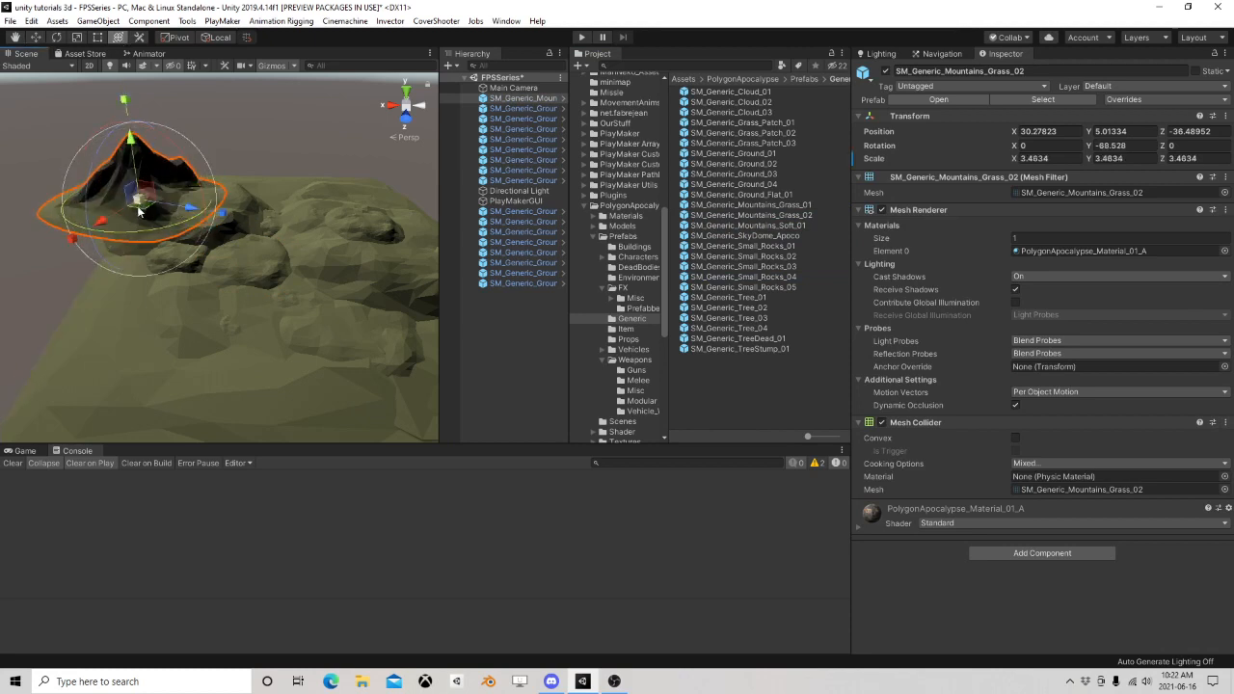
pyautogui.moveTo(140, 206); pyautogui.dragTo(172, 184)
pyautogui.moveTo(171, 122); pyautogui.dragTo(172, 129)
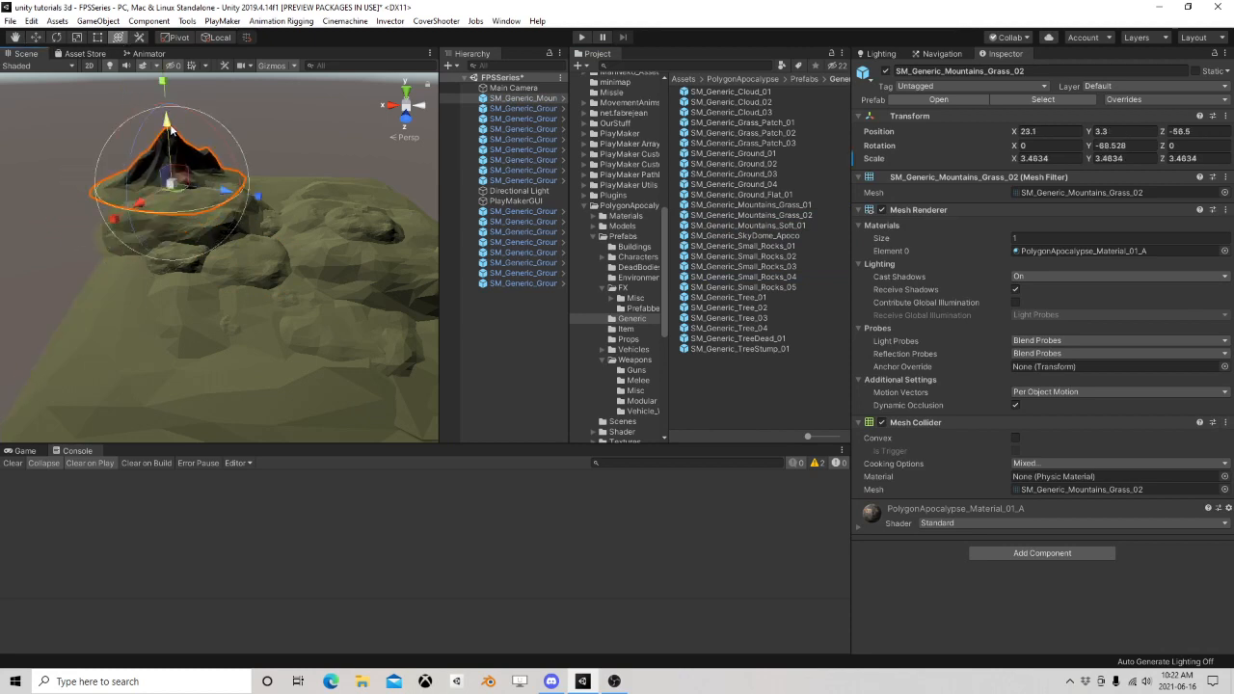
# Duplicate the mountain into a range behind the terrain, with one copy scaled to about 5.3 at X -17, Z -83.3
pyautogui.hotkey('ctrl', 'd')
pyautogui.moveTo(173, 181); pyautogui.dragTo(48, 216)
pyautogui.hotkey('ctrl', 'd')
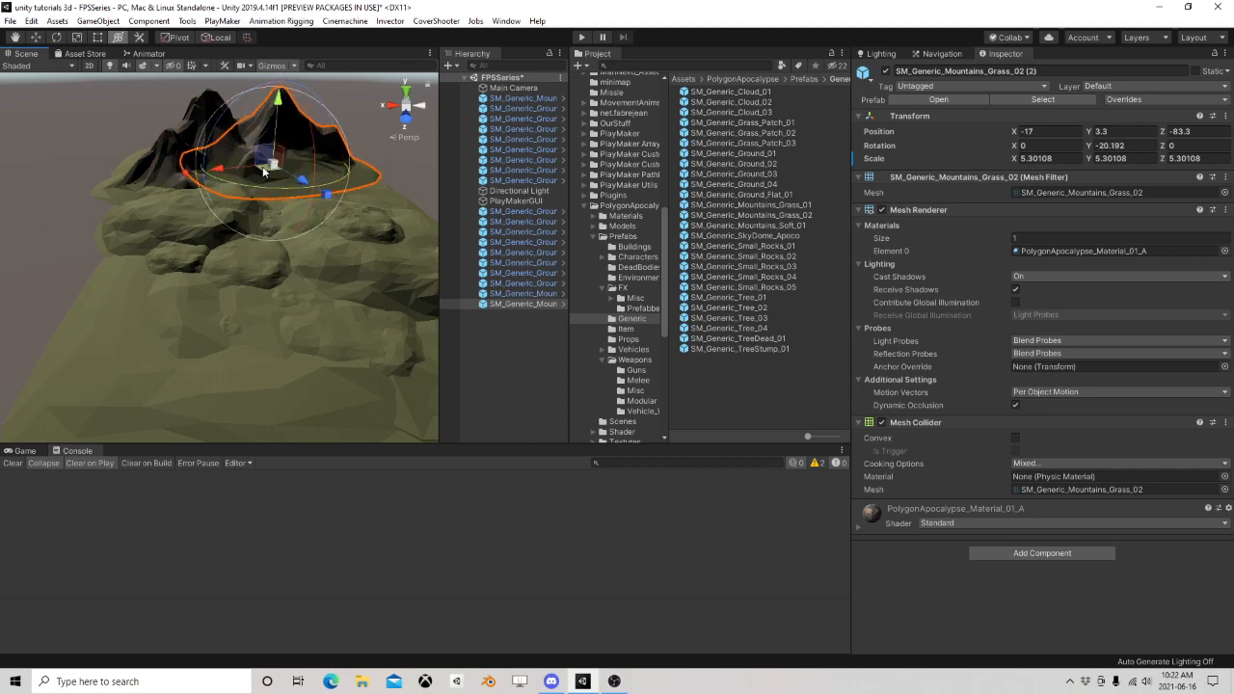
pyautogui.hotkey('ctrl', 'd')
pyautogui.moveTo(263, 171); pyautogui.dragTo(300, 172)
pyautogui.press('r')
# Extend the range with another mountain copy scaled to about 4.66 and moved to about X -77.5, Z -95.1
pyautogui.hotkey('ctrl', 'd')
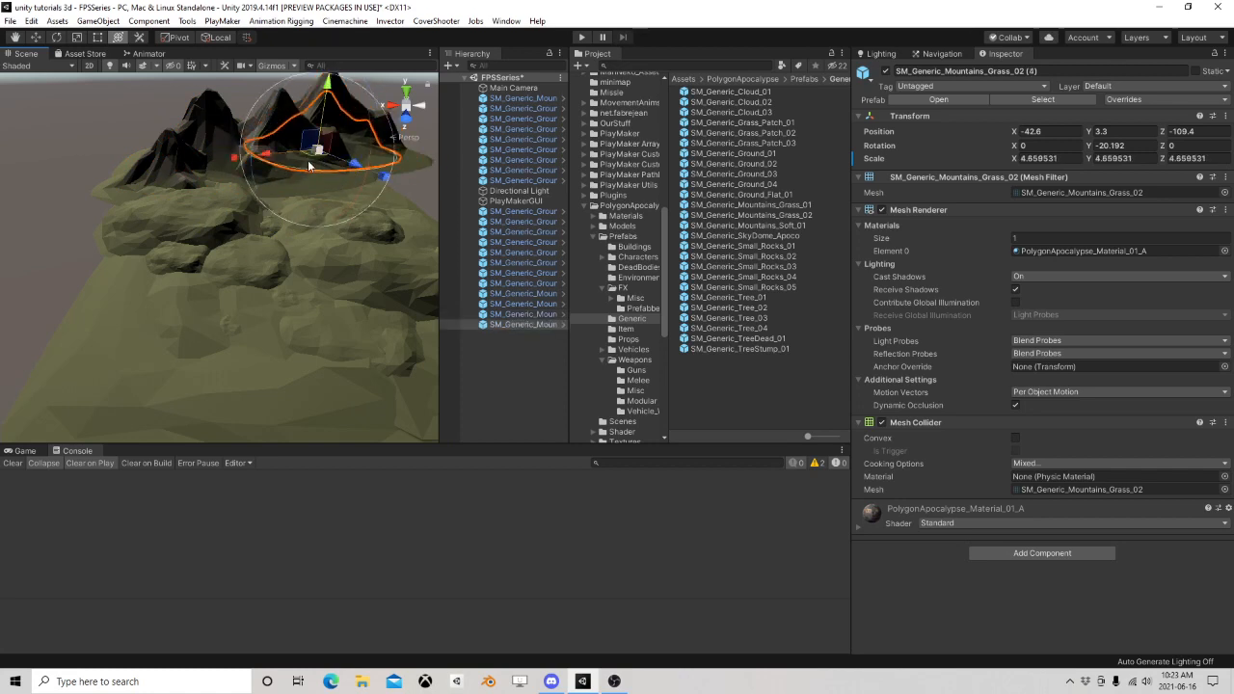
pyautogui.scroll(3, 300, 171)
pyautogui.scroll(3, 300, 172)
pyautogui.moveTo(306, 109); pyautogui.dragTo(392, 147)
pyautogui.press('f')
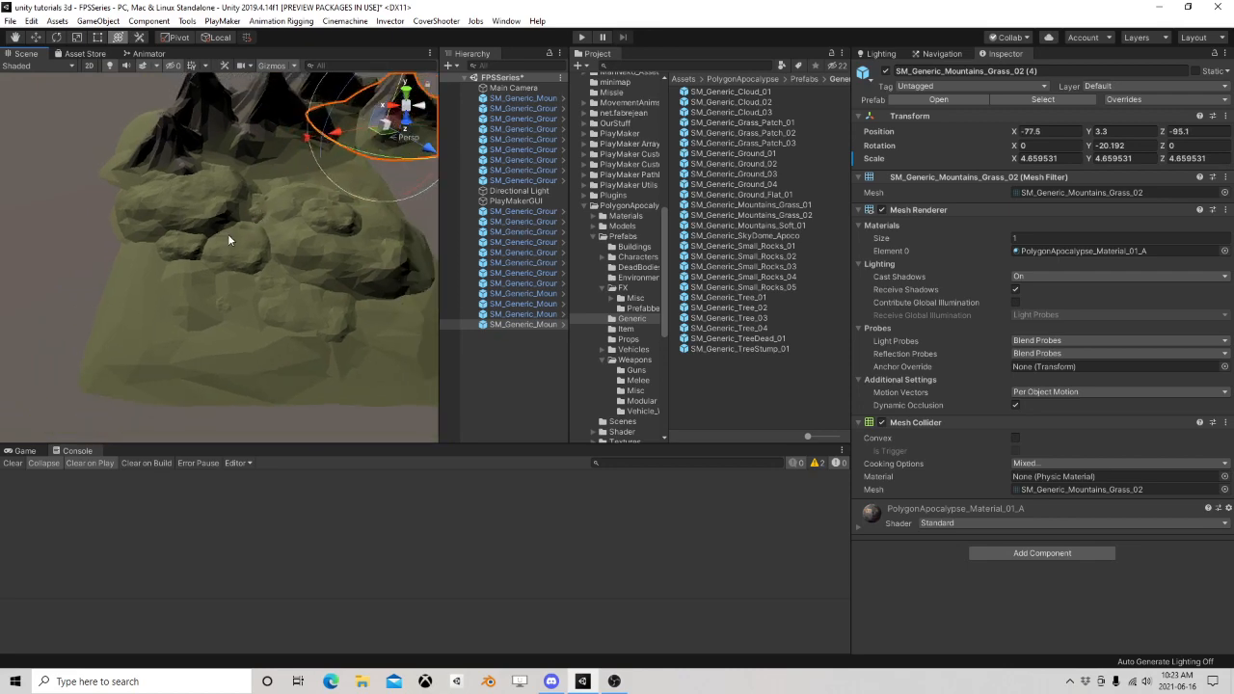
# Delete the stray unscaled SM_Generic_Ground pieces on the terrain in front of the mountains
pyautogui.moveTo(217, 296); pyautogui.dragTo(392, 295, button='middle')
pyautogui.press('y')
pyautogui.click(391, 295)
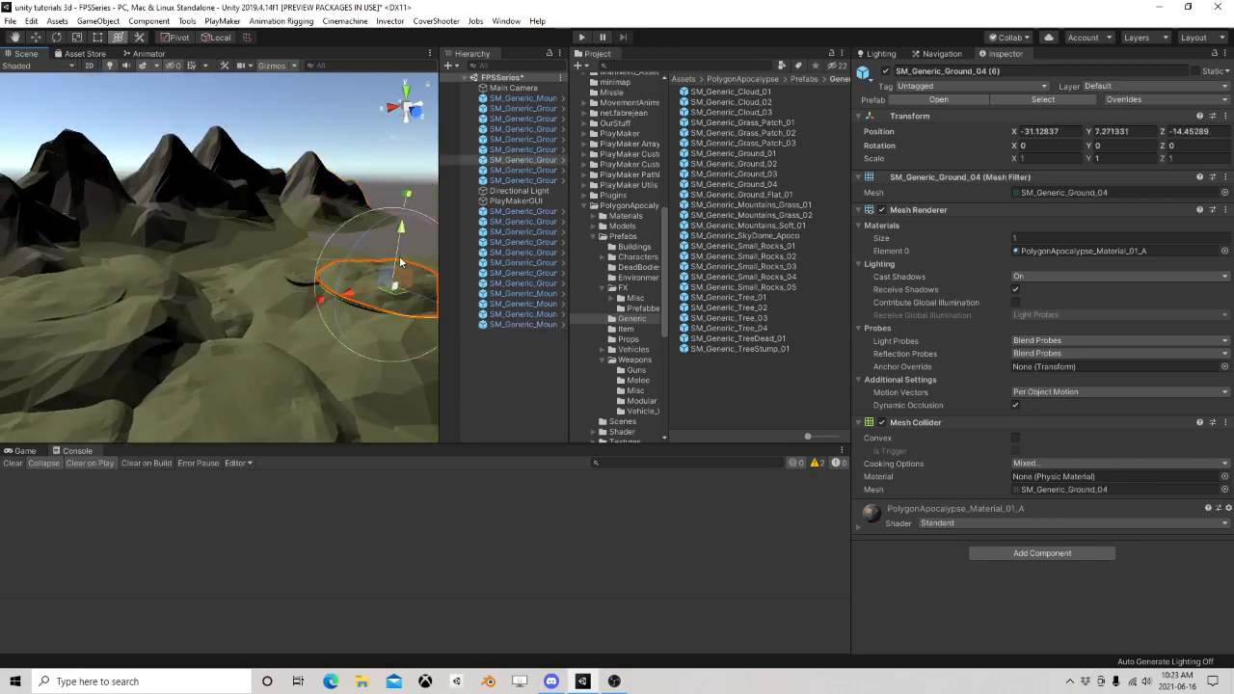
pyautogui.moveTo(403, 238); pyautogui.dragTo(334, 252)
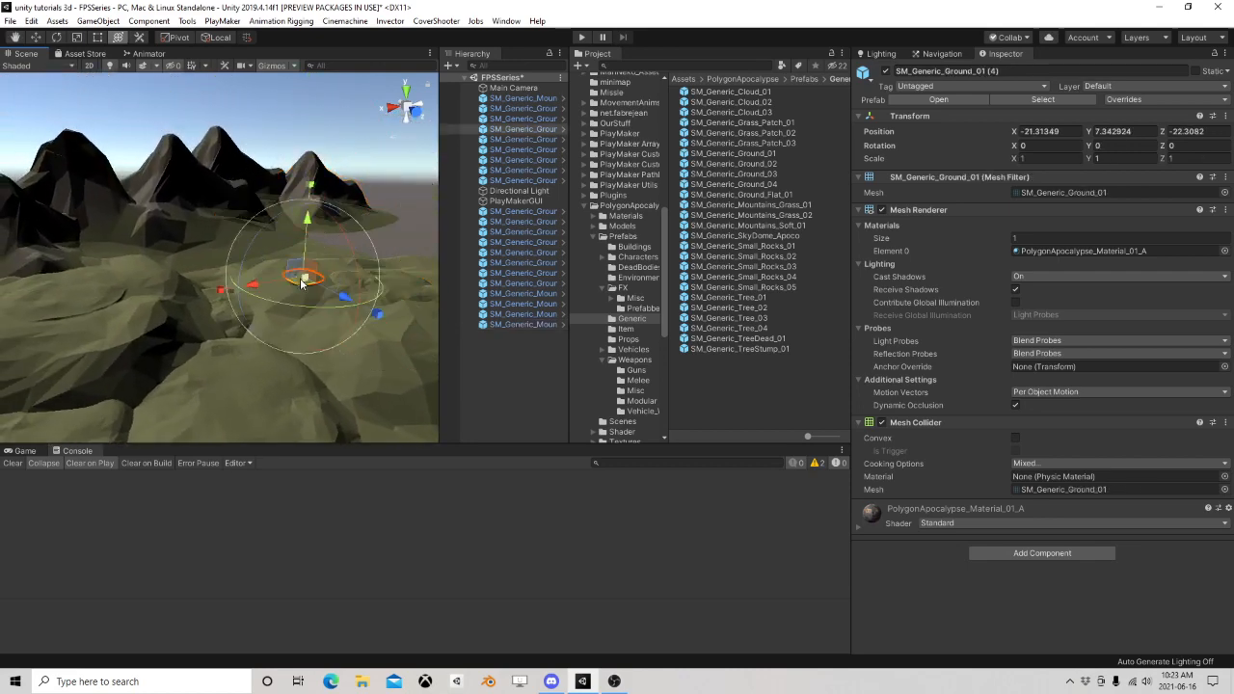
pyautogui.press('Delete')
# Raise the small SM_Generic_Ground_01 piece in the foreground to about Y 0.73
pyautogui.moveTo(243, 322); pyautogui.dragTo(186, 181, button='middle')
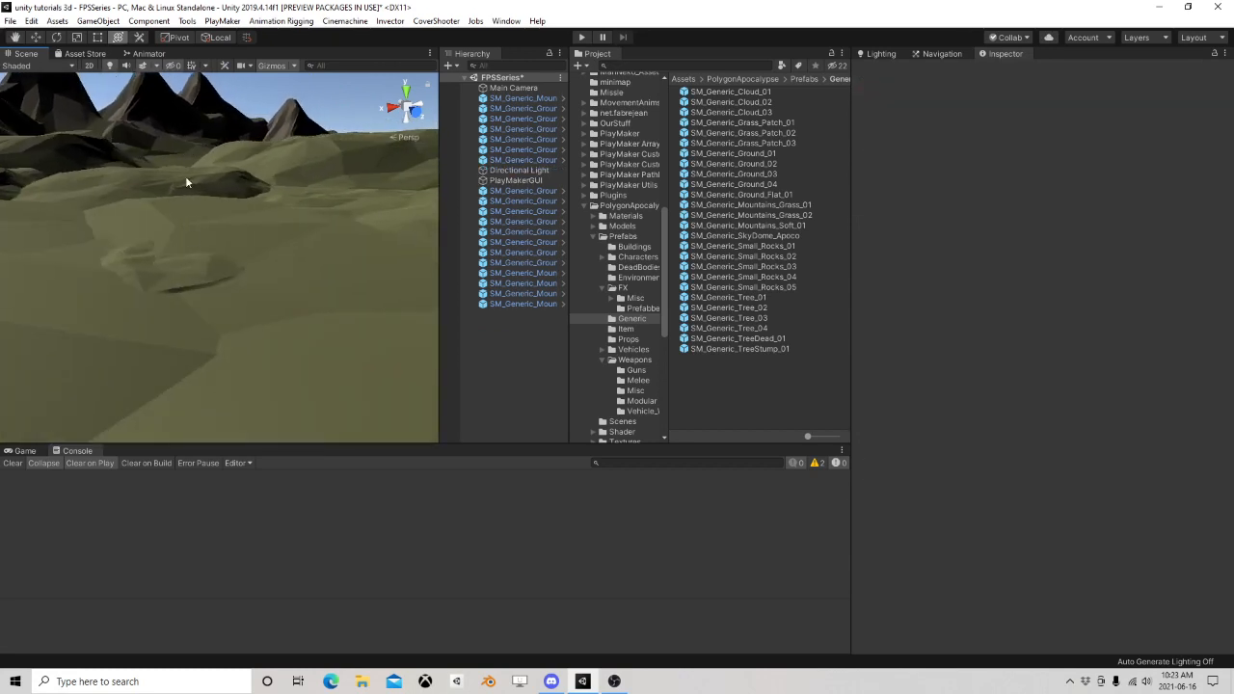
pyautogui.click(180, 280)
pyautogui.moveTo(163, 253); pyautogui.dragTo(155, 218)
pyautogui.moveTo(145, 219); pyautogui.dragTo(192, 226, button='middle')
pyautogui.scroll(5, 192, 226)
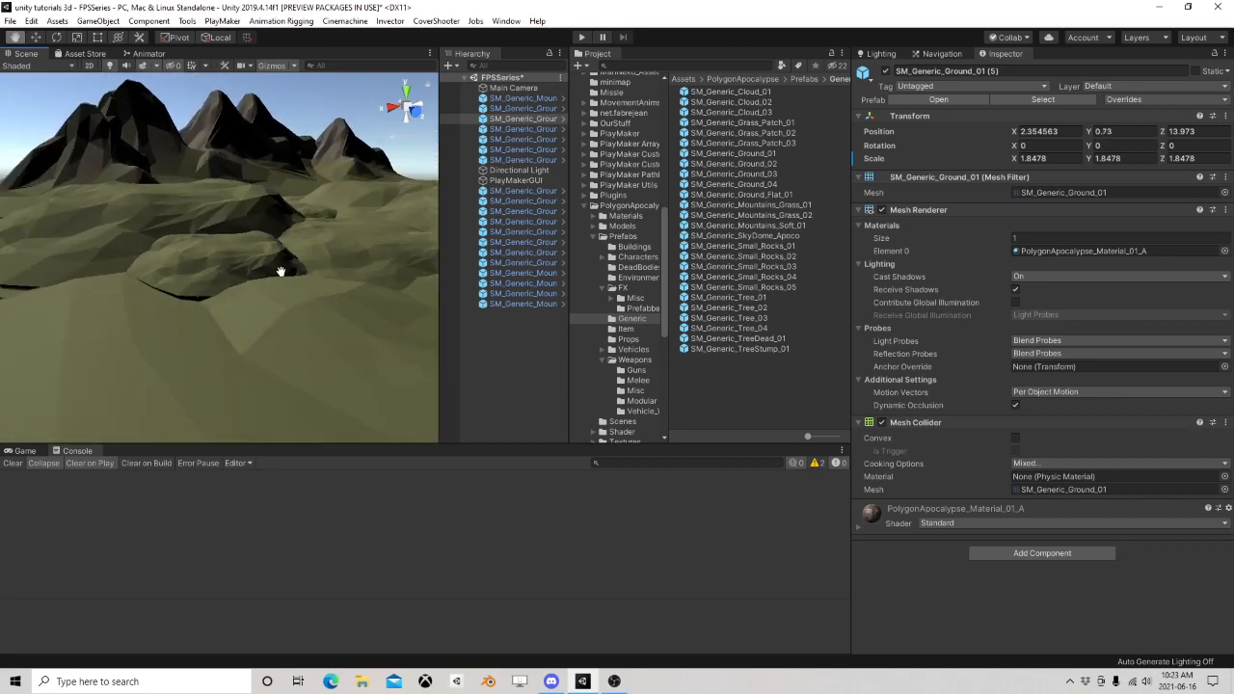
# Select the large SM_Generic_Ground_04 mound and examine from several angles how the ground pieces and mountains fit together
pyautogui.click(224, 253)
pyautogui.moveTo(231, 256); pyautogui.dragTo(175, 168)
pyautogui.click(116, 245)
pyautogui.click(101, 227)
pyautogui.moveTo(264, 214); pyautogui.dragTo(41, 280, button='middle')
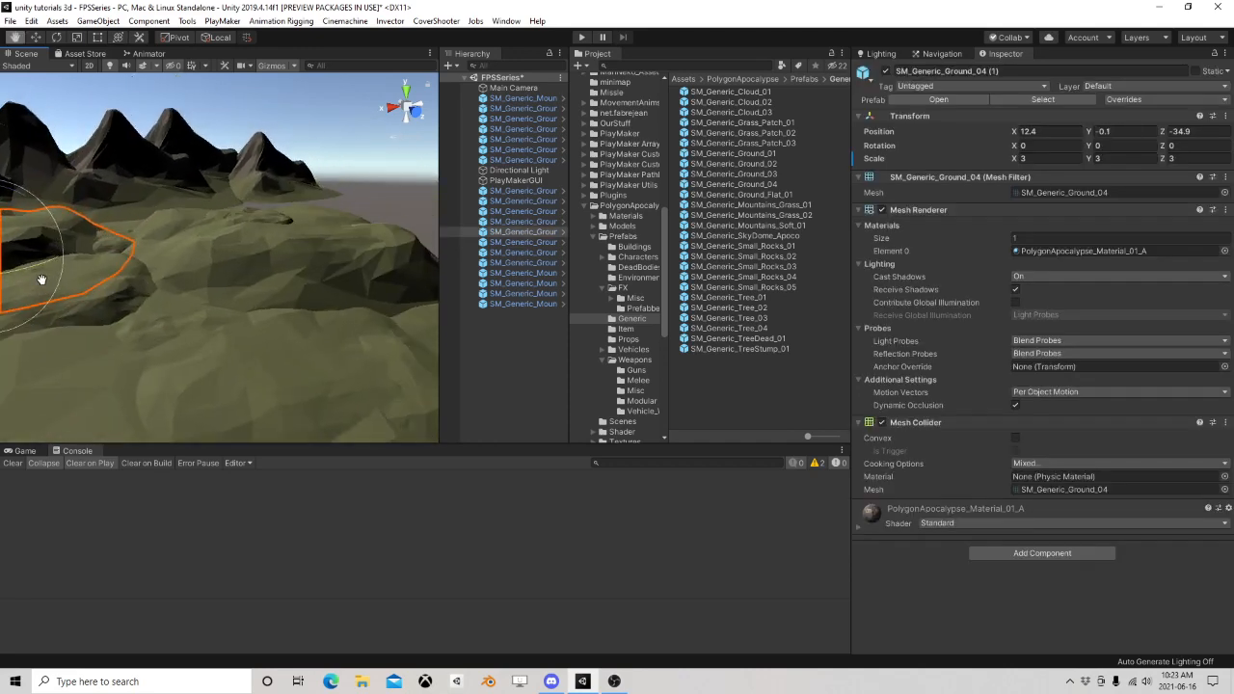
pyautogui.moveTo(263, 237); pyautogui.dragTo(347, 260, button='middle')
pyautogui.scroll(-3, 336, 247)
pyautogui.moveTo(335, 247); pyautogui.dragTo(285, 279, button='right')
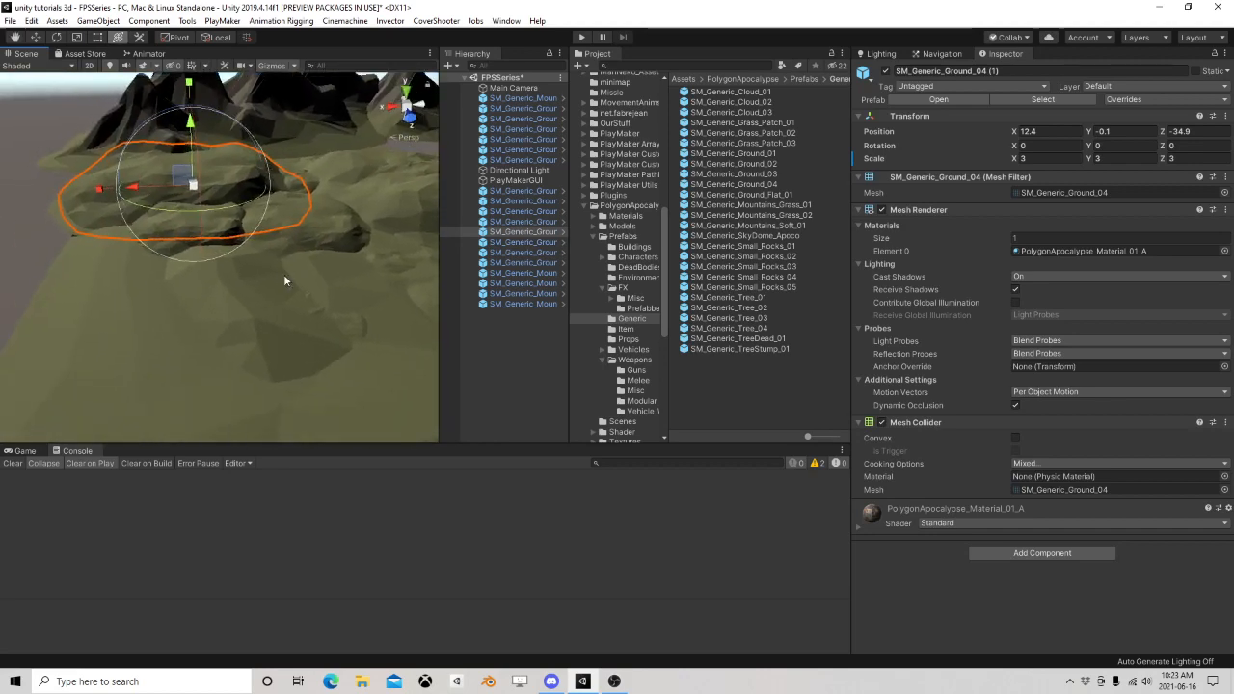
pyautogui.moveTo(284, 277); pyautogui.dragTo(226, 311, button='middle')
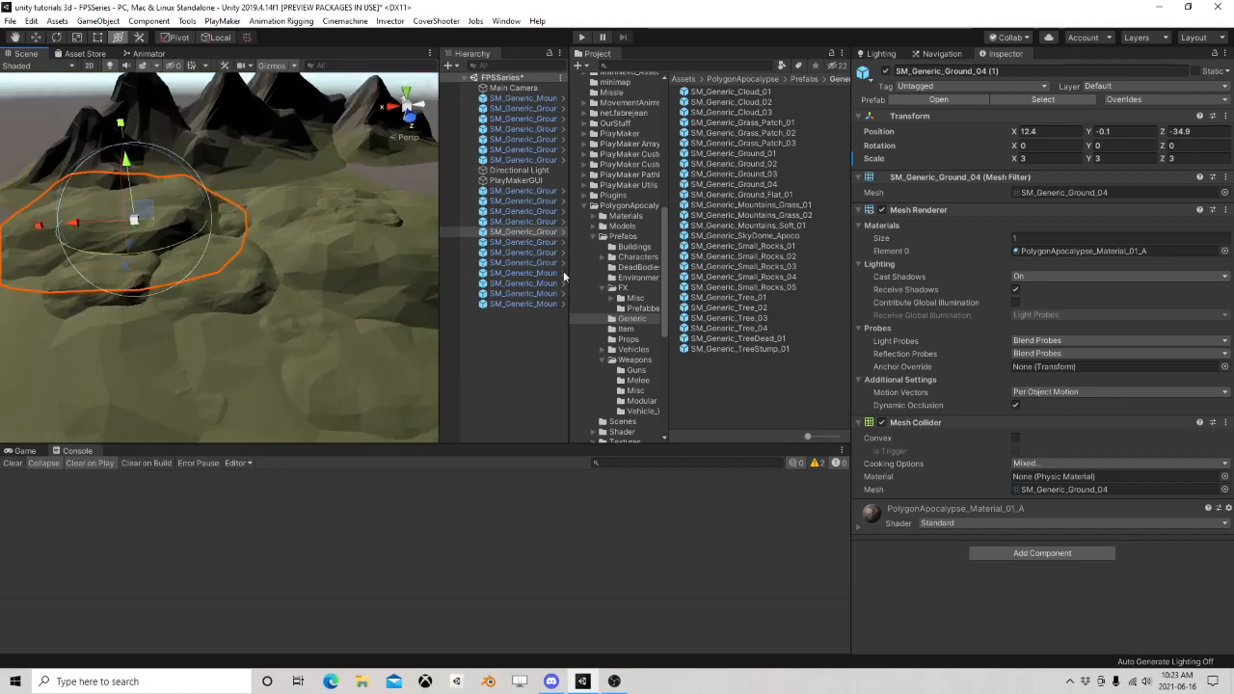
# Create an empty GameObject and parent all ground and mountain pieces under it
pyautogui.rightClick(504, 334)
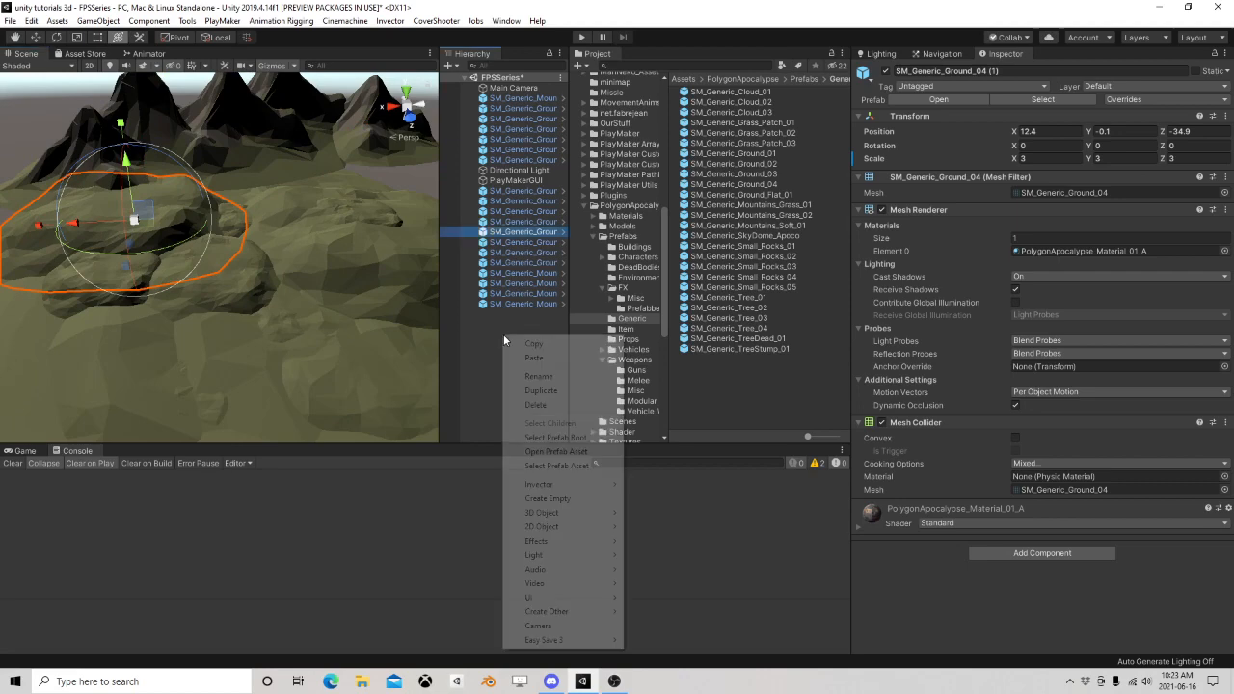
pyautogui.click(554, 499)
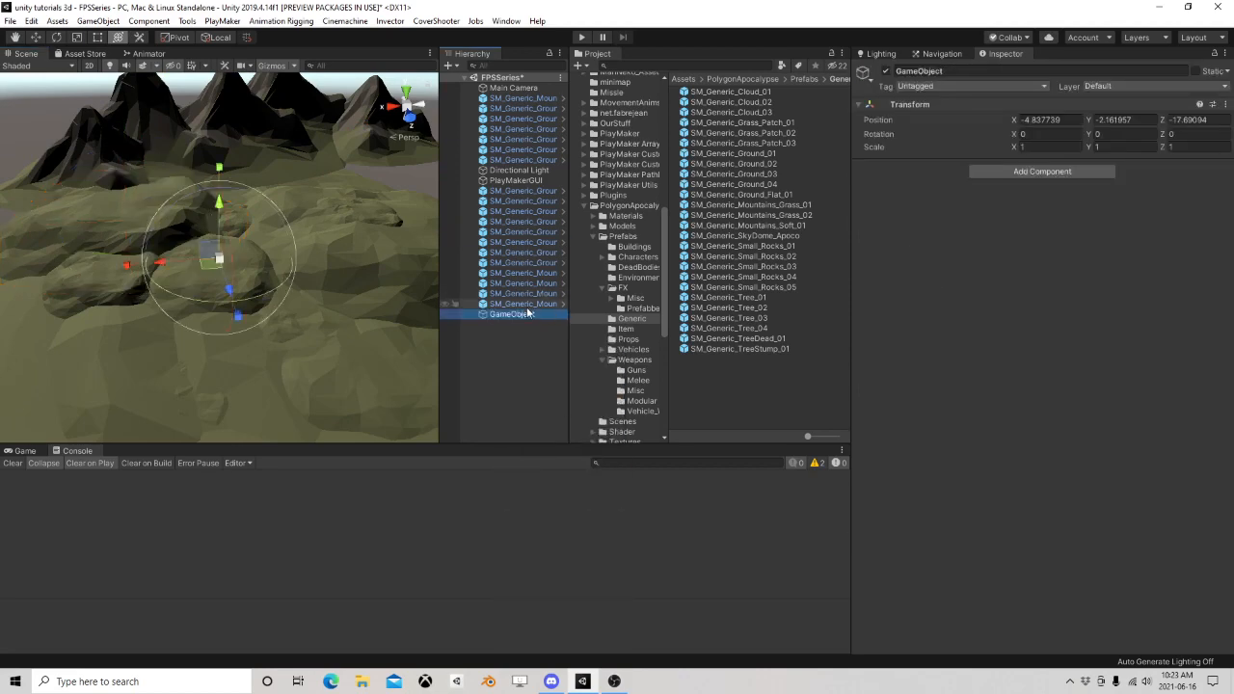
pyautogui.click(525, 304)
pyautogui.keyDown('shift'); pyautogui.click(521, 190); pyautogui.keyUp('shift')
pyautogui.moveTo(522, 299); pyautogui.dragTo(514, 314)
pyautogui.click(521, 160)
pyautogui.keyDown('shift'); pyautogui.click(531, 98); pyautogui.keyUp('shift')
pyautogui.moveTo(531, 98); pyautogui.dragTo(530, 191)
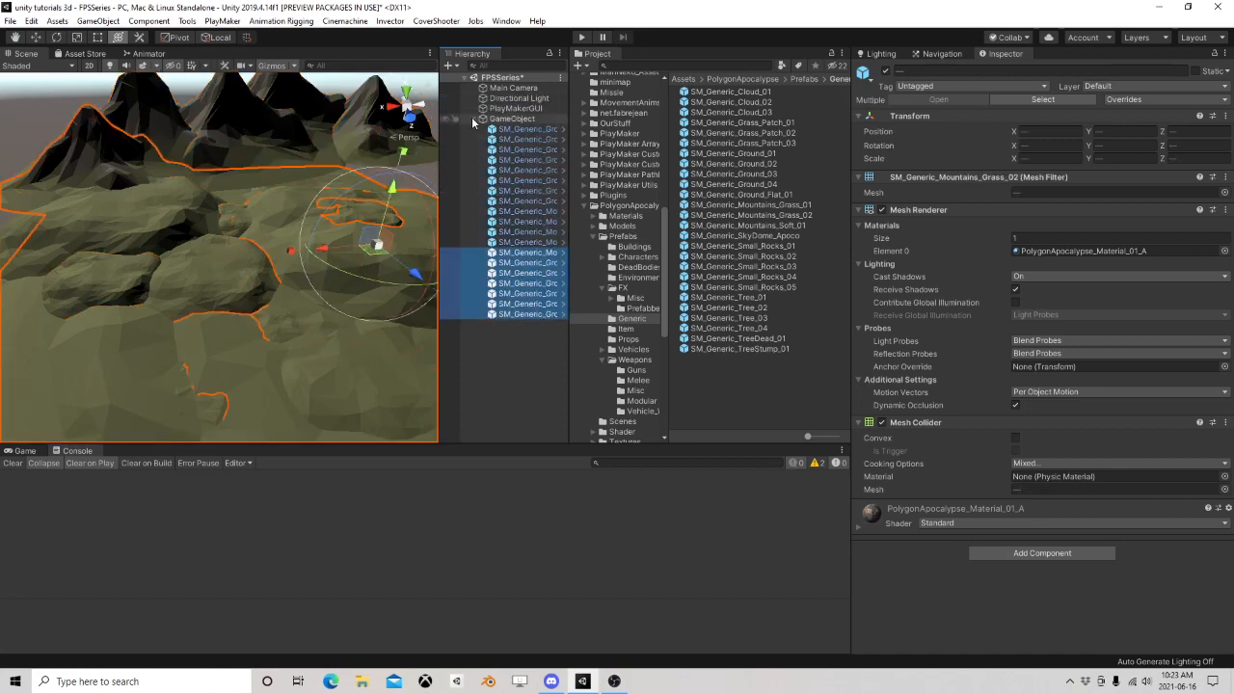
pyautogui.click(472, 118)
pyautogui.click(532, 186)
# Widen the prefab browsing area by narrowing the scene view
pyautogui.moveTo(286, 329); pyautogui.dragTo(327, 241, button='middle')
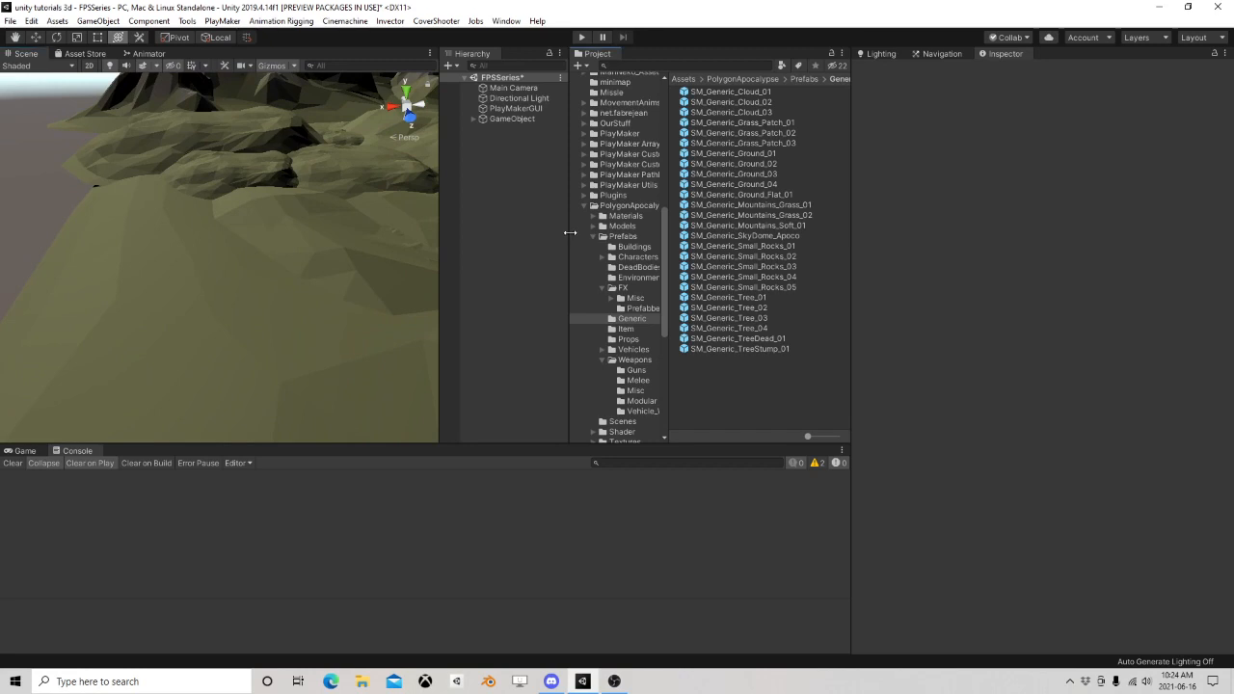
pyautogui.moveTo(571, 232); pyautogui.dragTo(525, 233)
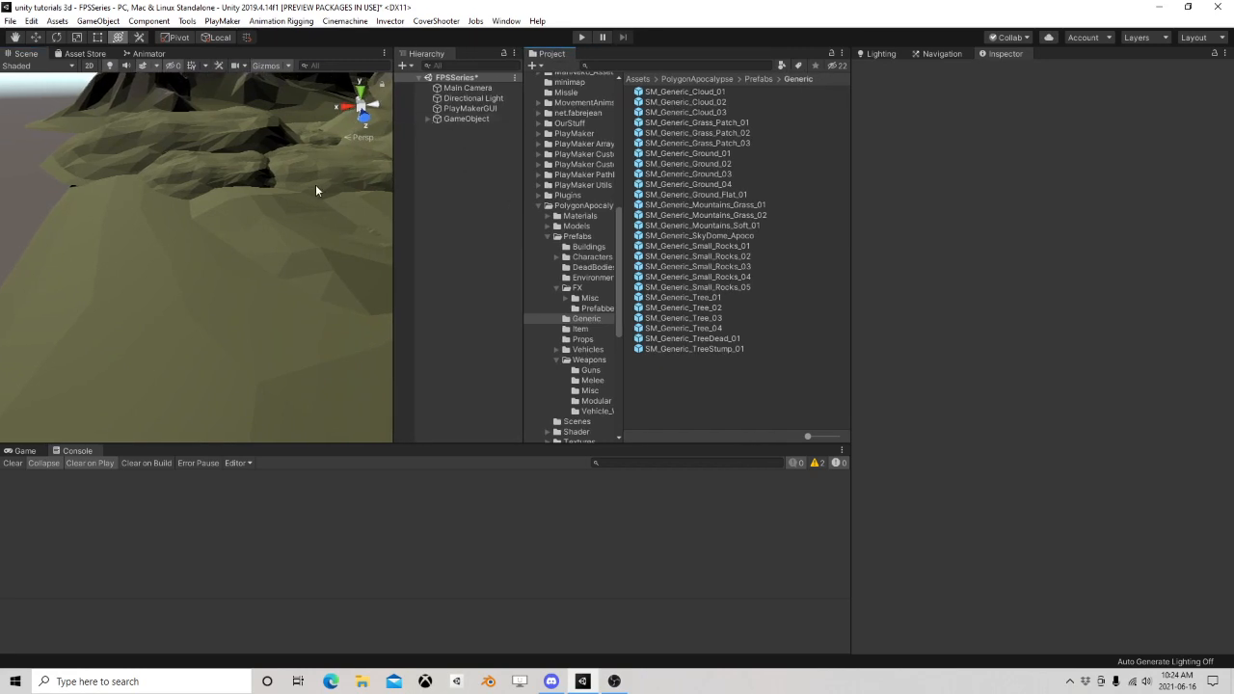
# Save the current FPSSeries scene
pyautogui.moveTo(315, 190); pyautogui.dragTo(265, 242, button='middle')
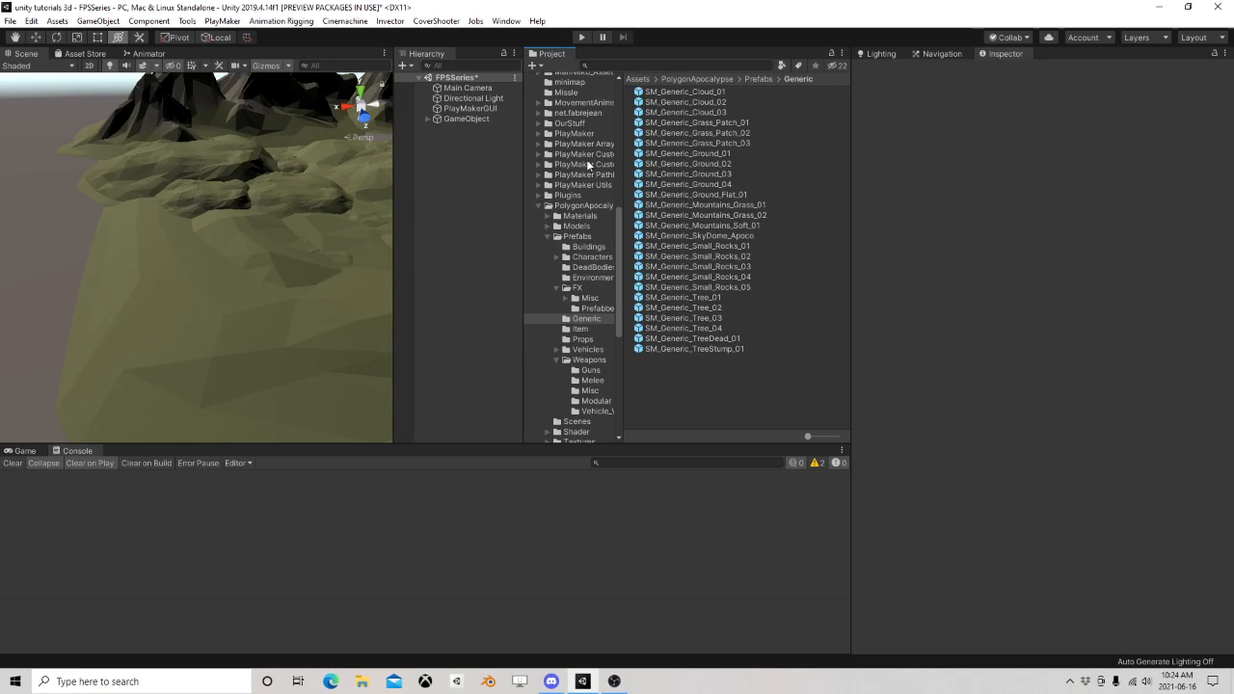
pyautogui.click(9, 20)
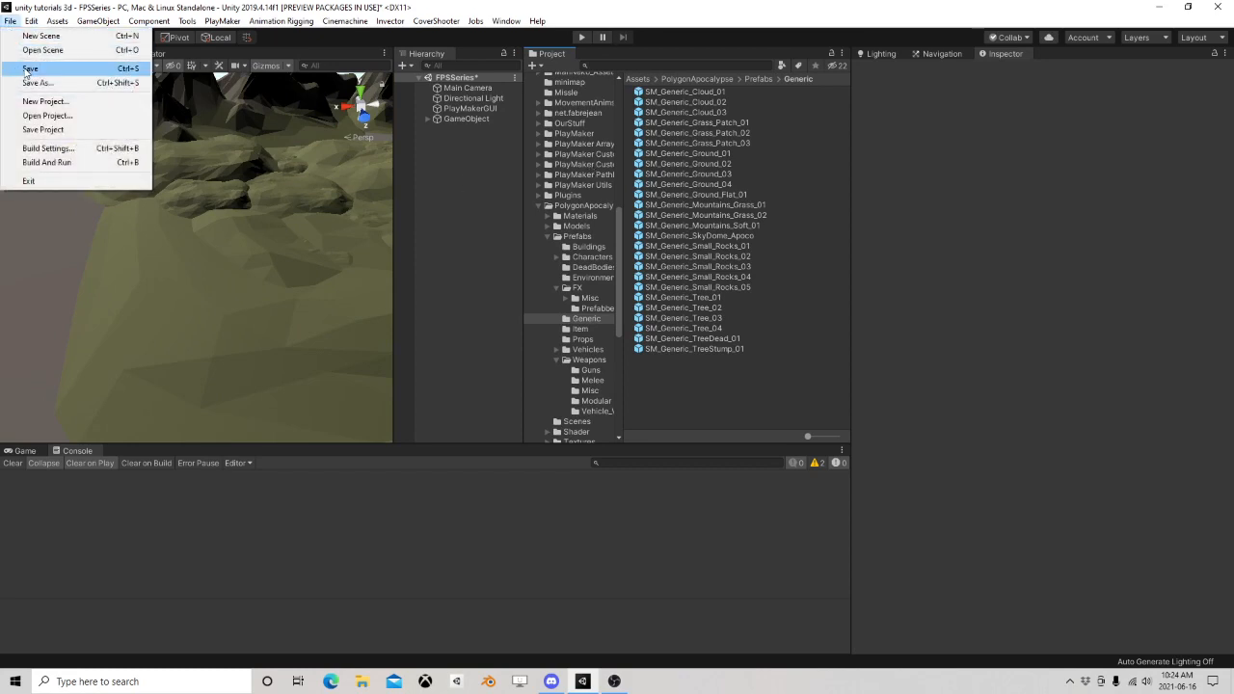
pyautogui.click(27, 67)
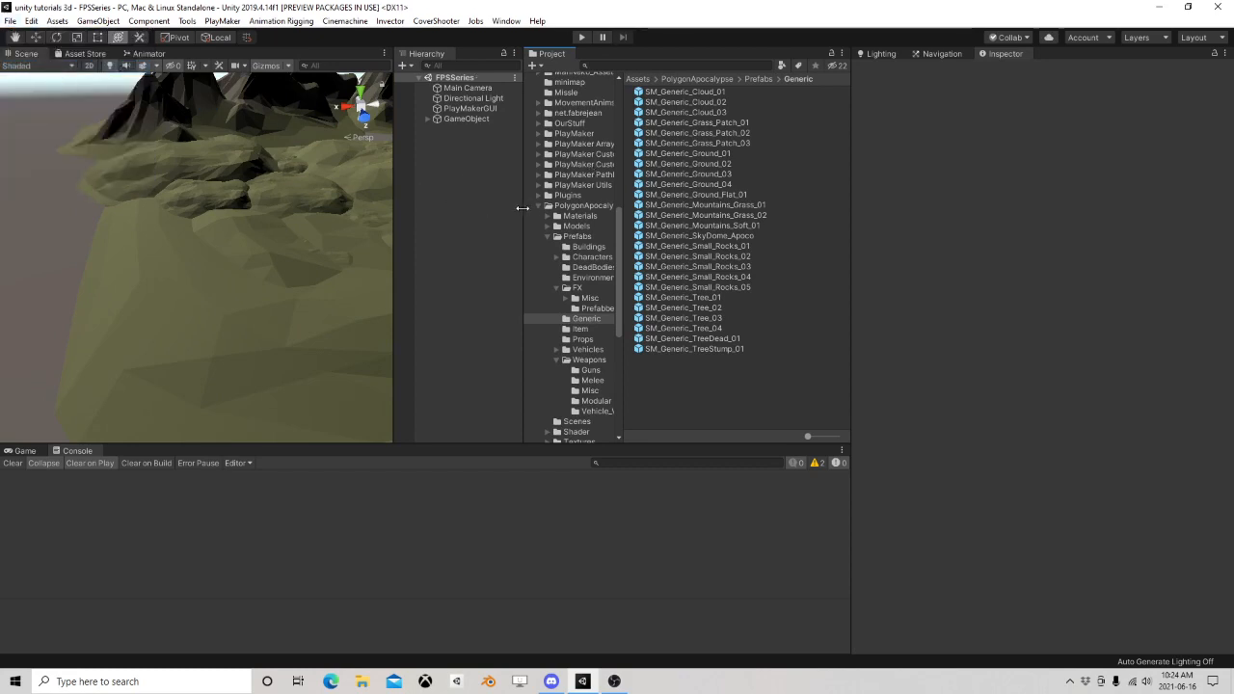
# Resize the editor panels to widen the Scene view and narrow the Project area
pyautogui.moveTo(522, 208); pyautogui.dragTo(680, 208)
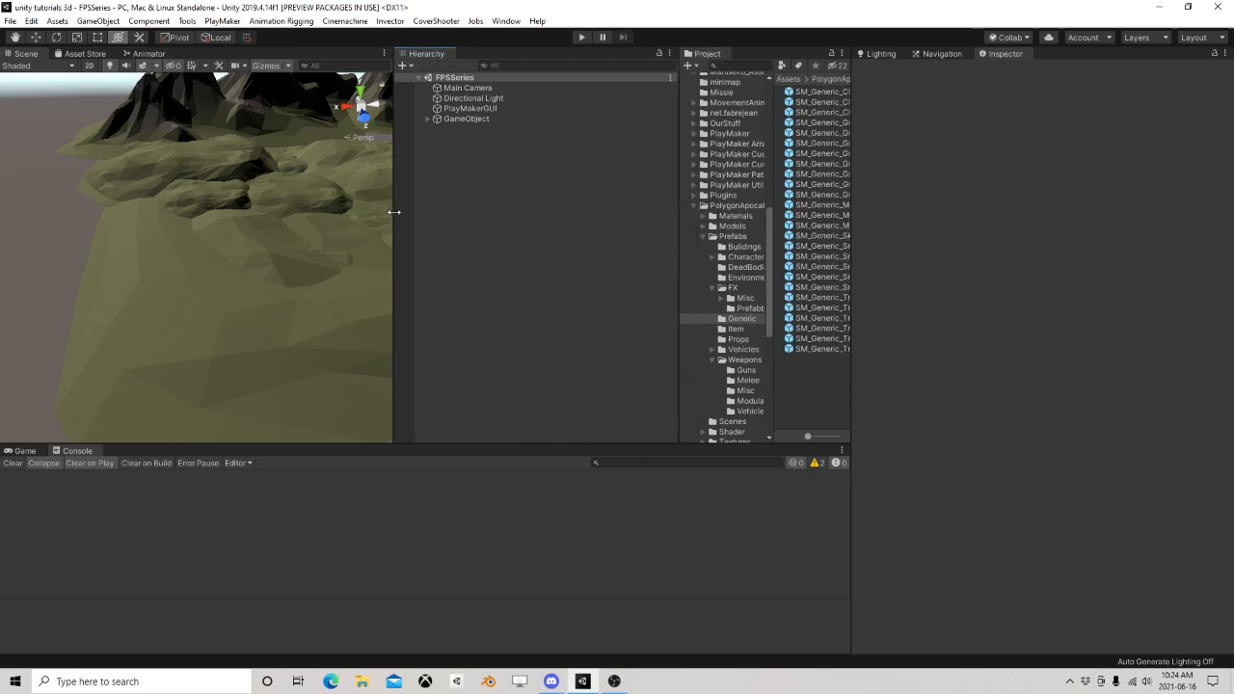
pyautogui.moveTo(395, 212); pyautogui.dragTo(546, 218)
pyautogui.moveTo(428, 242); pyautogui.dragTo(452, 120, button='middle')
# Create a new empty game object at the root of the scene
pyautogui.rightClick(582, 147)
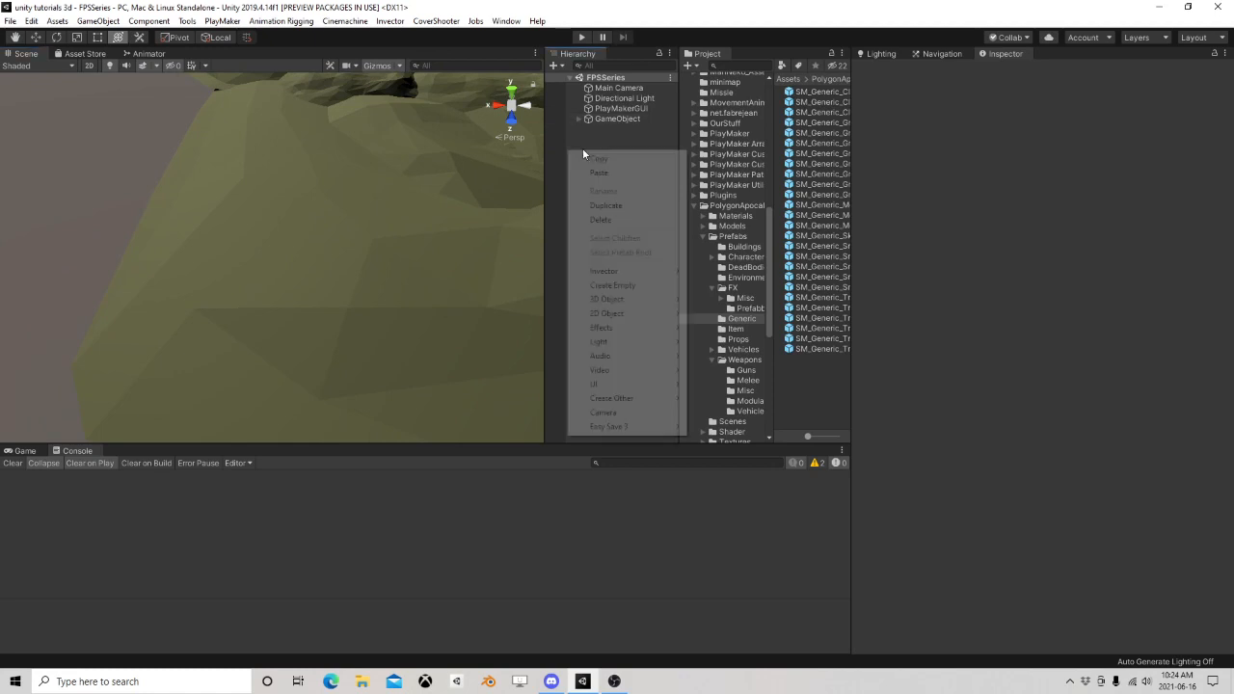
pyautogui.click(584, 133)
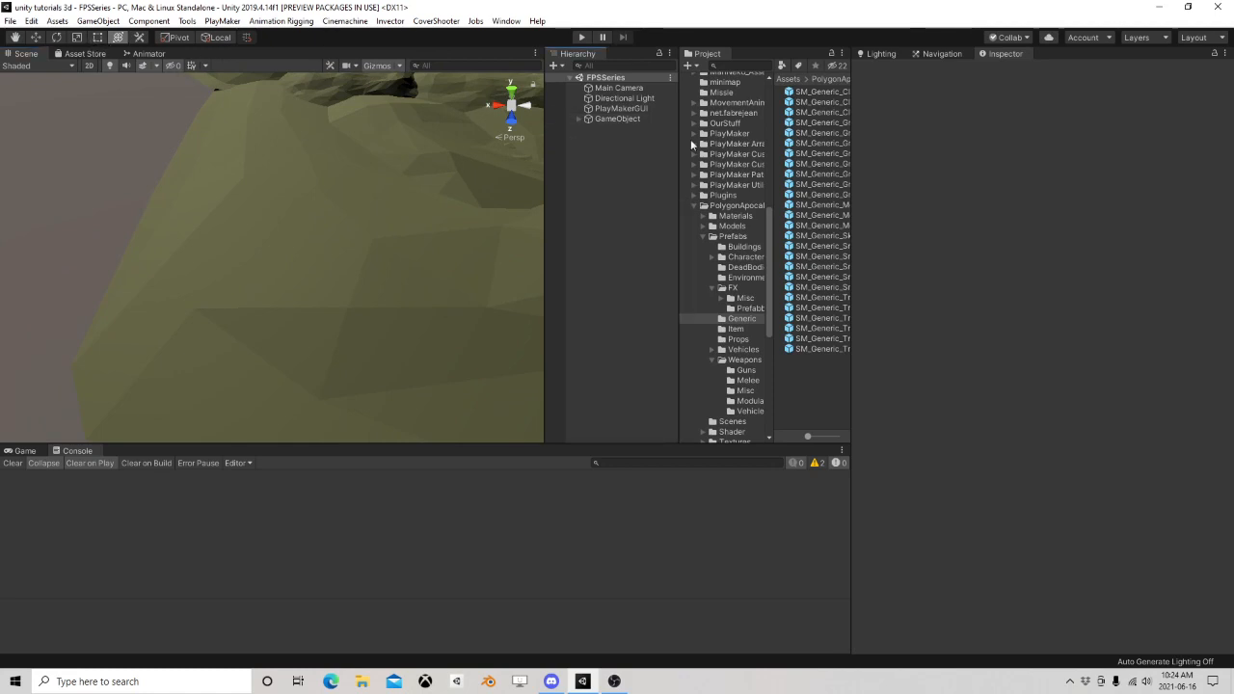
pyautogui.rightClick(598, 151)
pyautogui.click(638, 287)
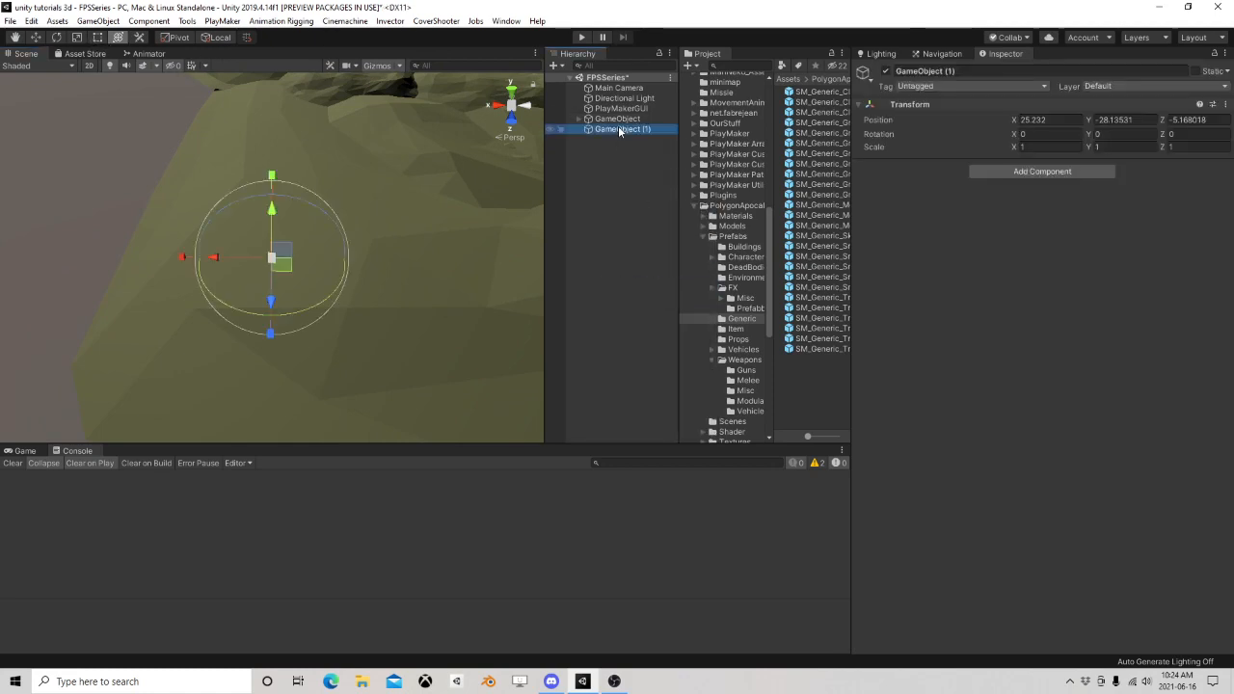
# Add a new tag named PlayerStart to the project's tag list
pyautogui.click(957, 87)
pyautogui.click(937, 246)
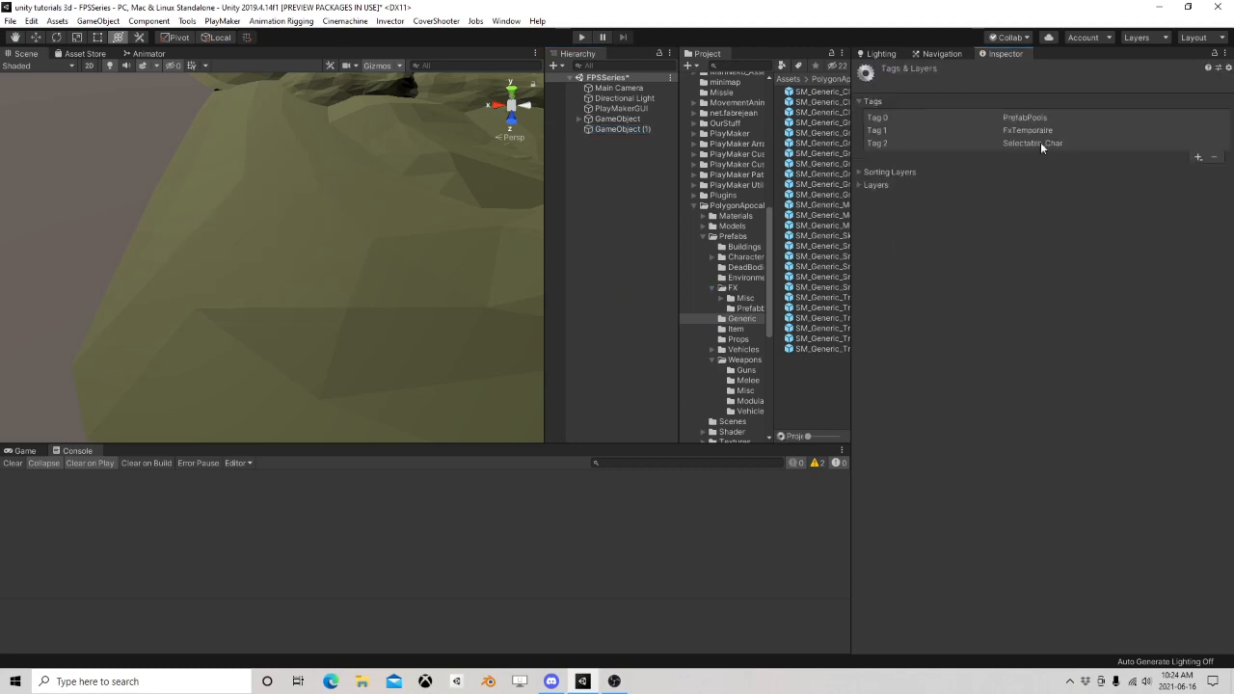
pyautogui.click(1199, 157)
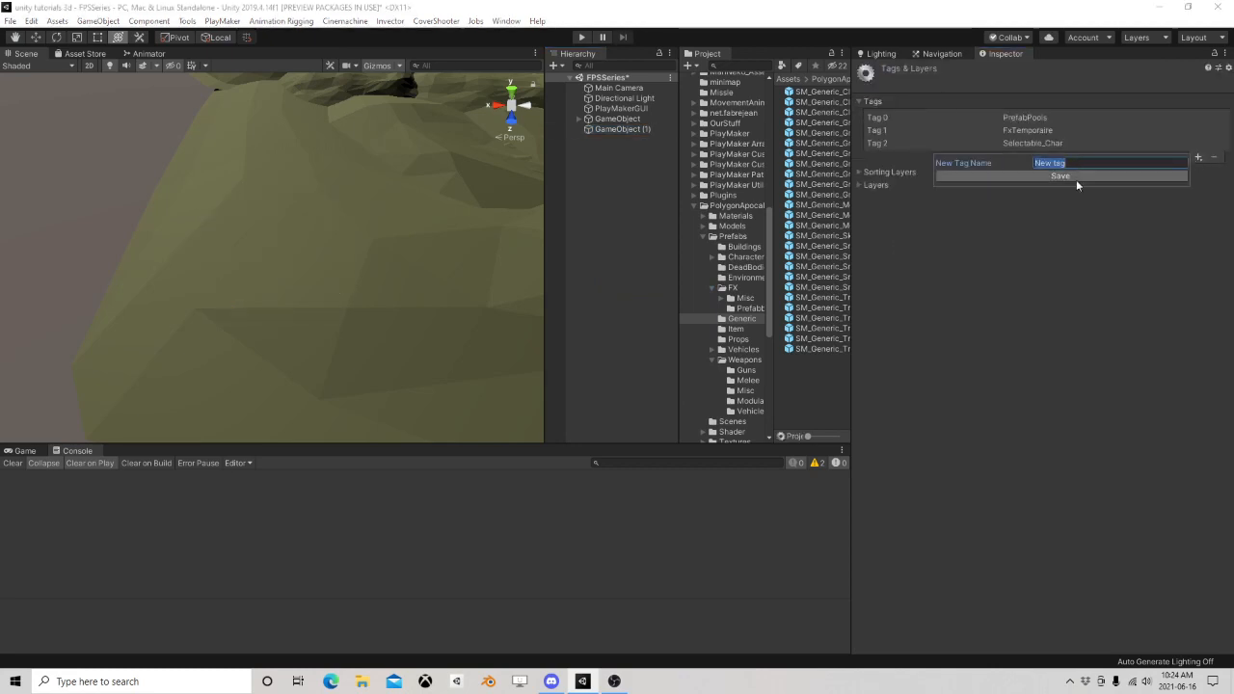
pyautogui.write('PlayerSta')
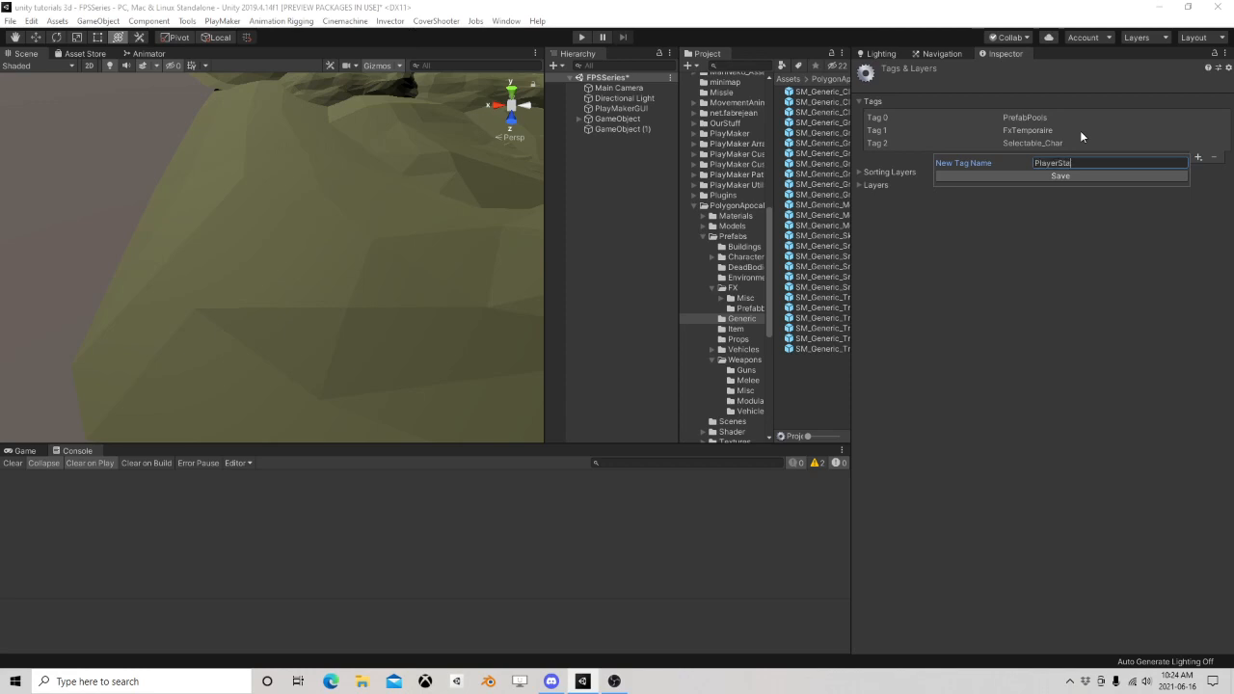
pyautogui.write('rt')
pyautogui.press('Return')
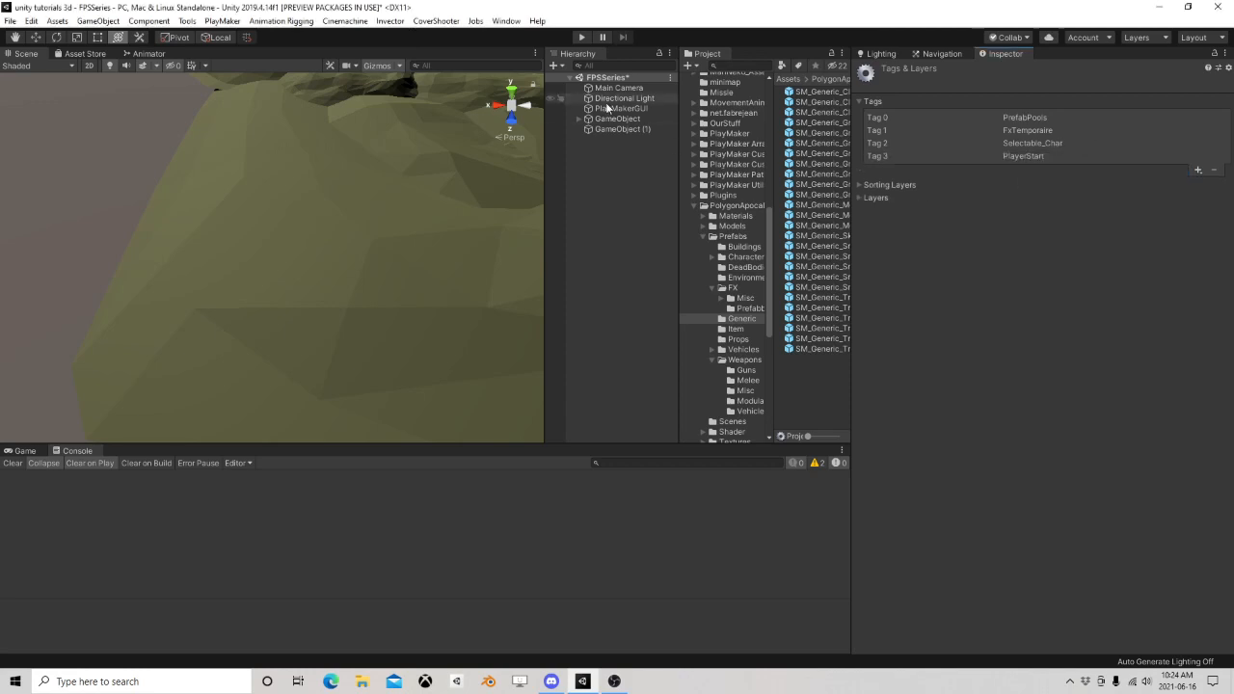
# Rename the new empty game object as PlayerStart
pyautogui.click(622, 130)
pyautogui.click(993, 70)
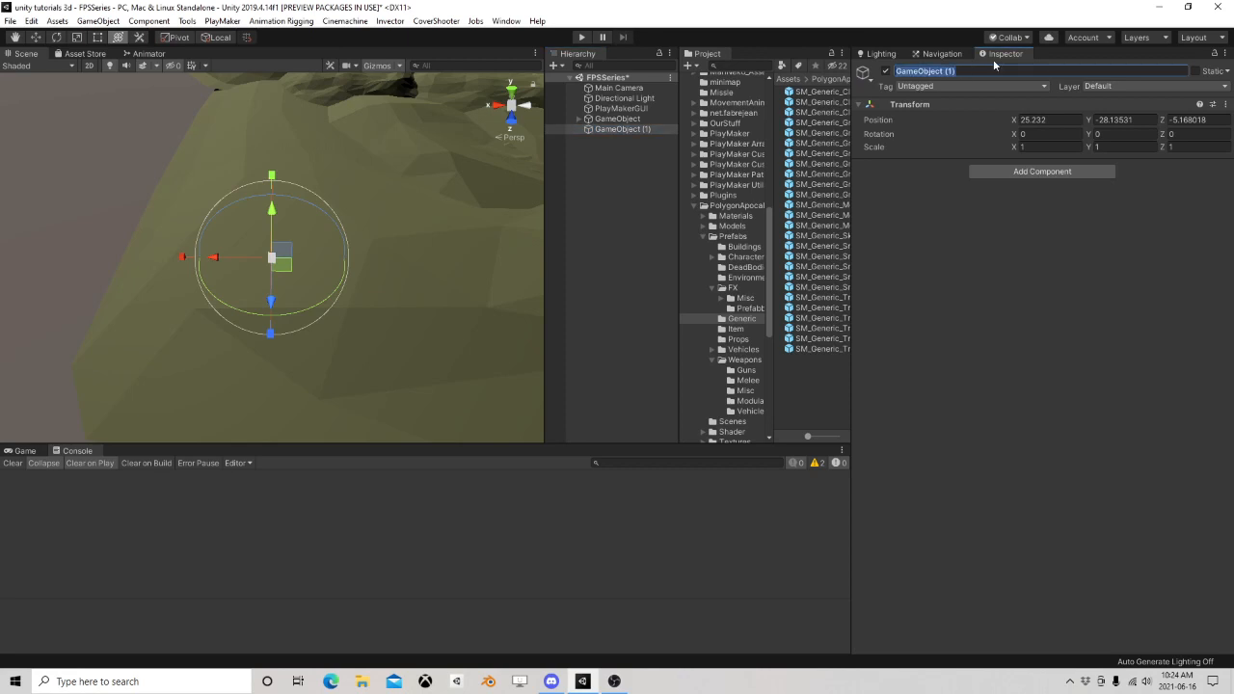
pyautogui.write('PlayerStart')
pyautogui.press('Return')
# Create another empty game object and name it LevelObjects
pyautogui.rightClick(614, 168)
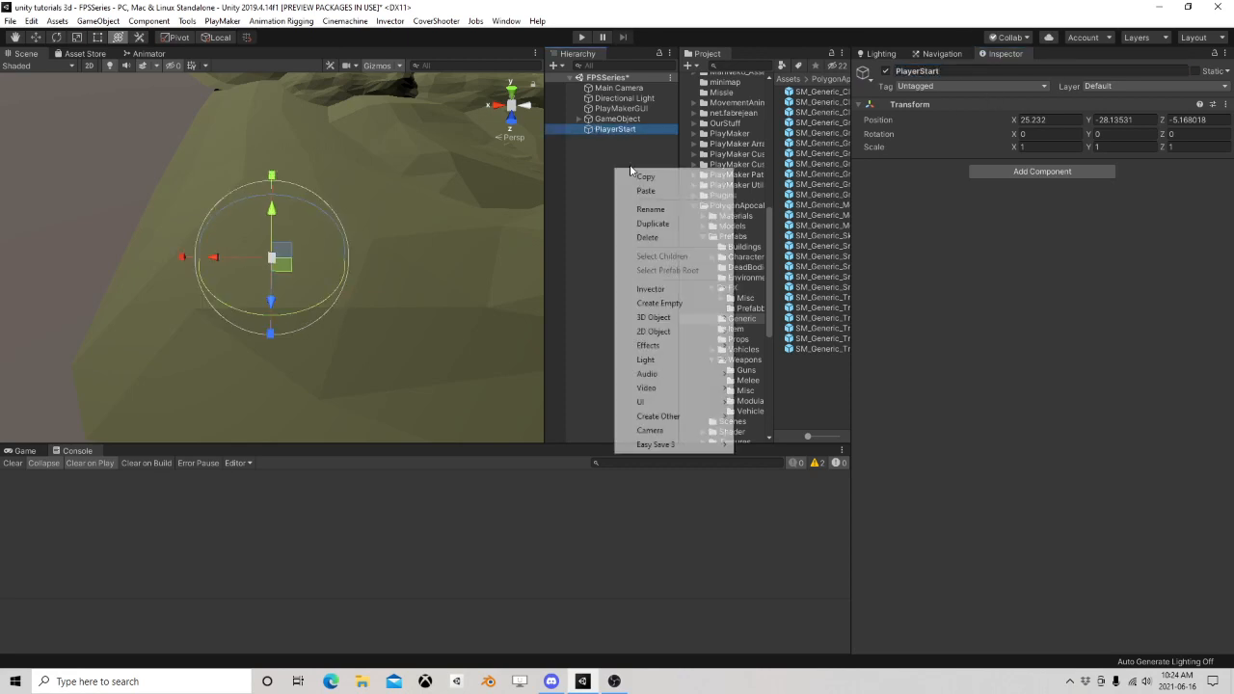
pyautogui.click(658, 303)
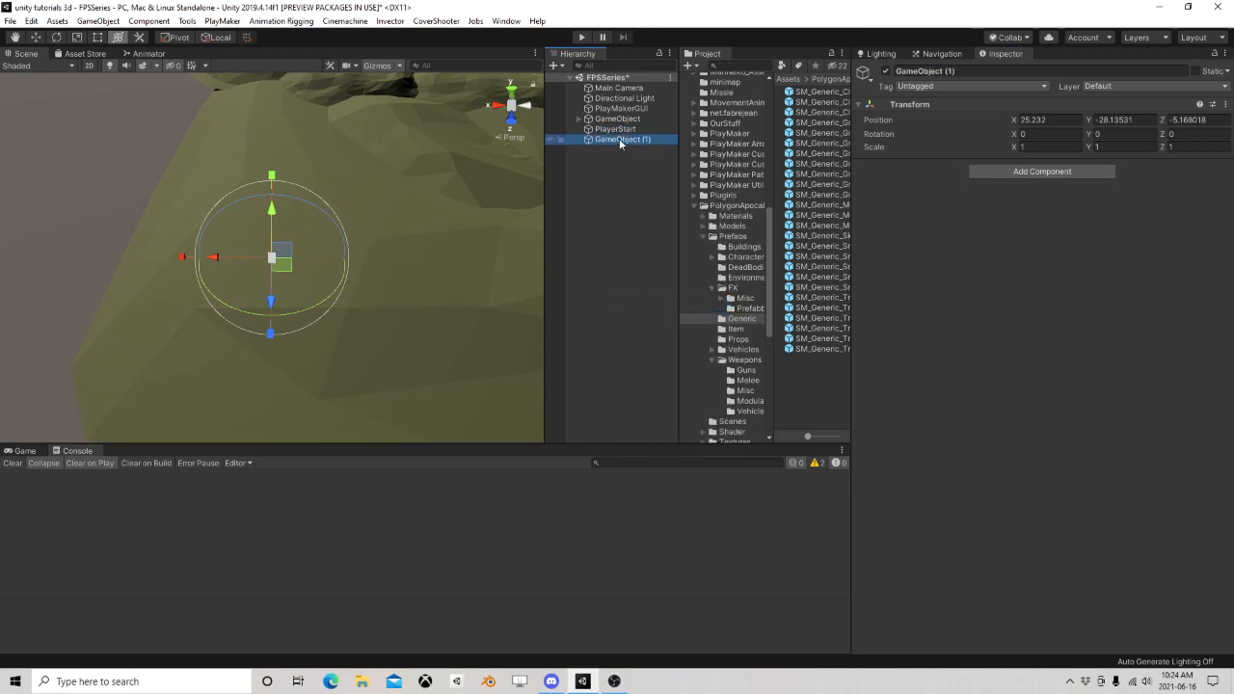
pyautogui.write('Level')
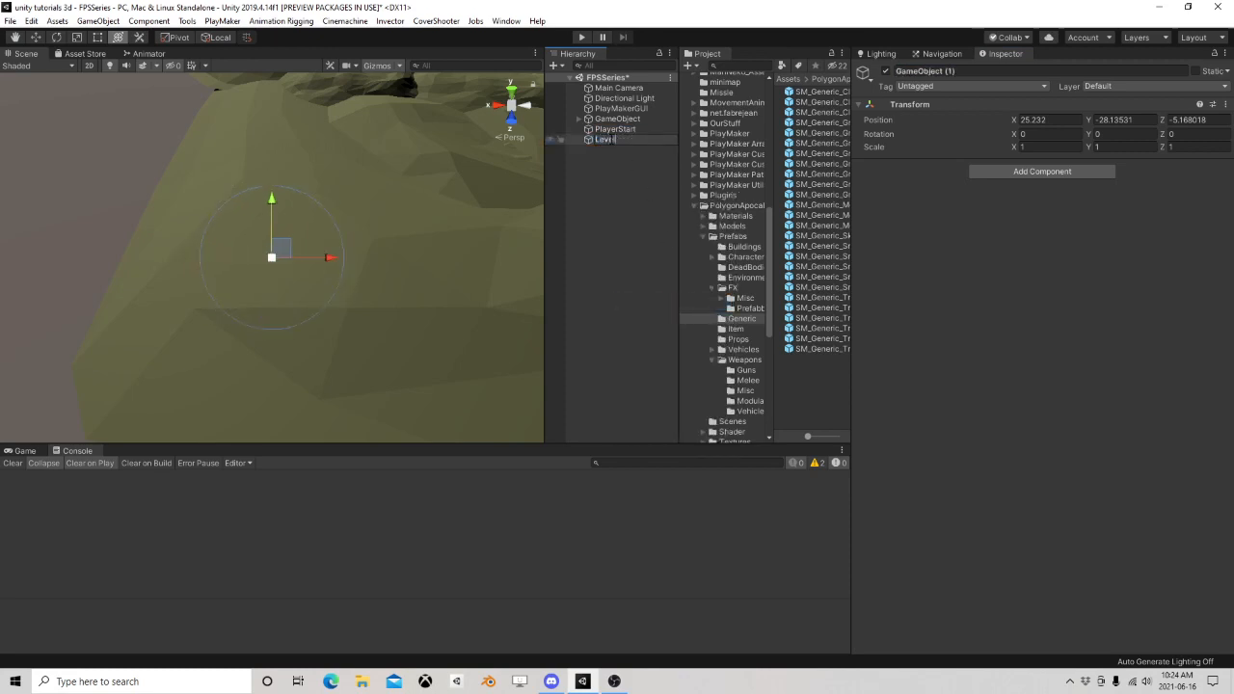
pyautogui.write('Objects')
pyautogui.press('Return')
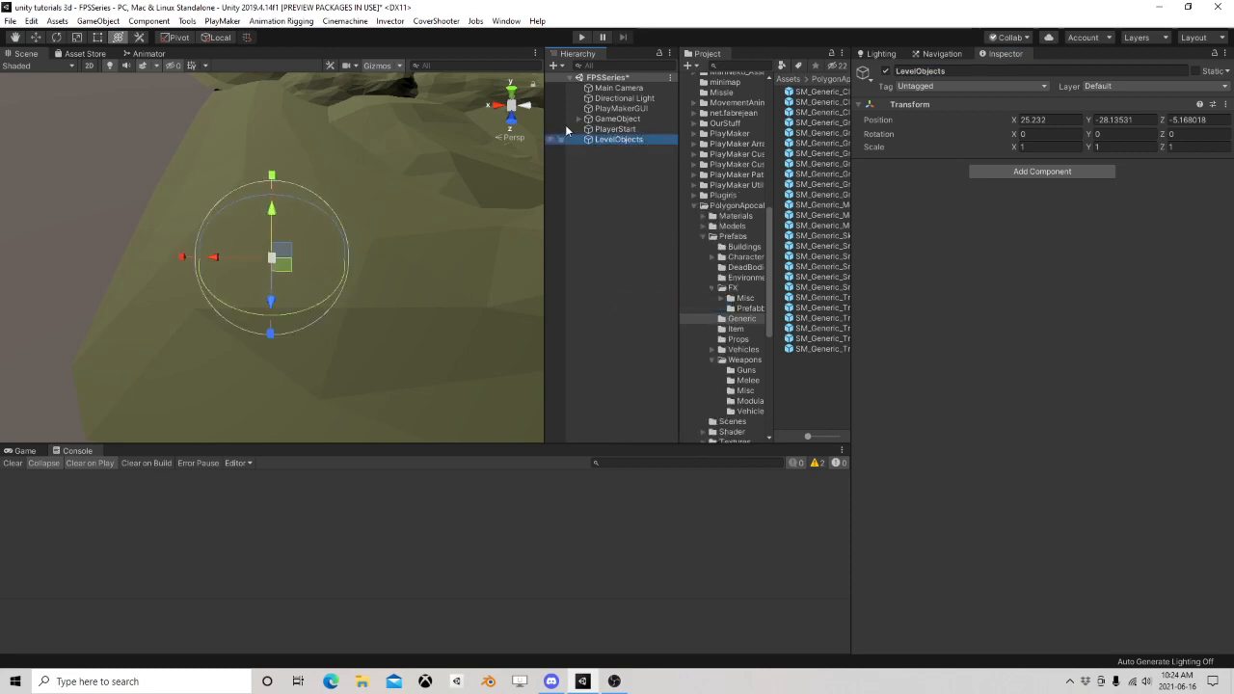
# Rename the existing terrain GameObject as TerrainStuff and make it a child of LevelObjects
pyautogui.click(617, 118)
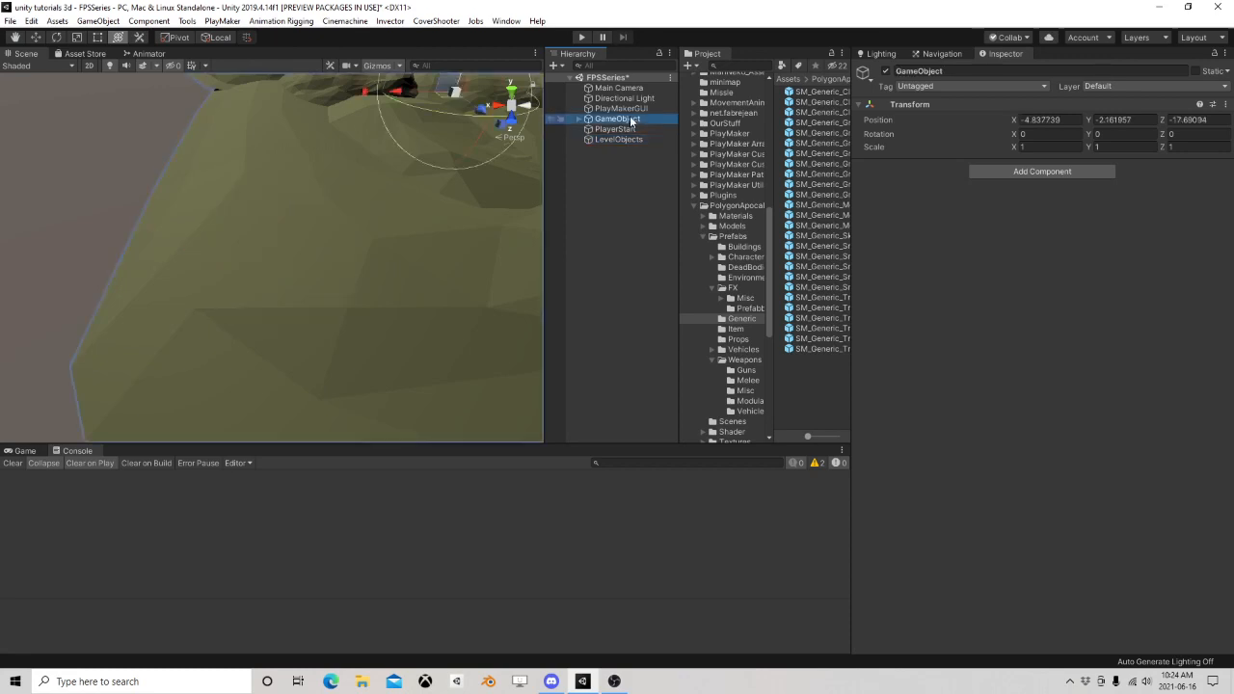
pyautogui.click(630, 116)
pyautogui.write('TerrainStuff')
pyautogui.press('Return')
pyautogui.moveTo(599, 120); pyautogui.dragTo(620, 139)
pyautogui.click(613, 120)
pyautogui.click(598, 131)
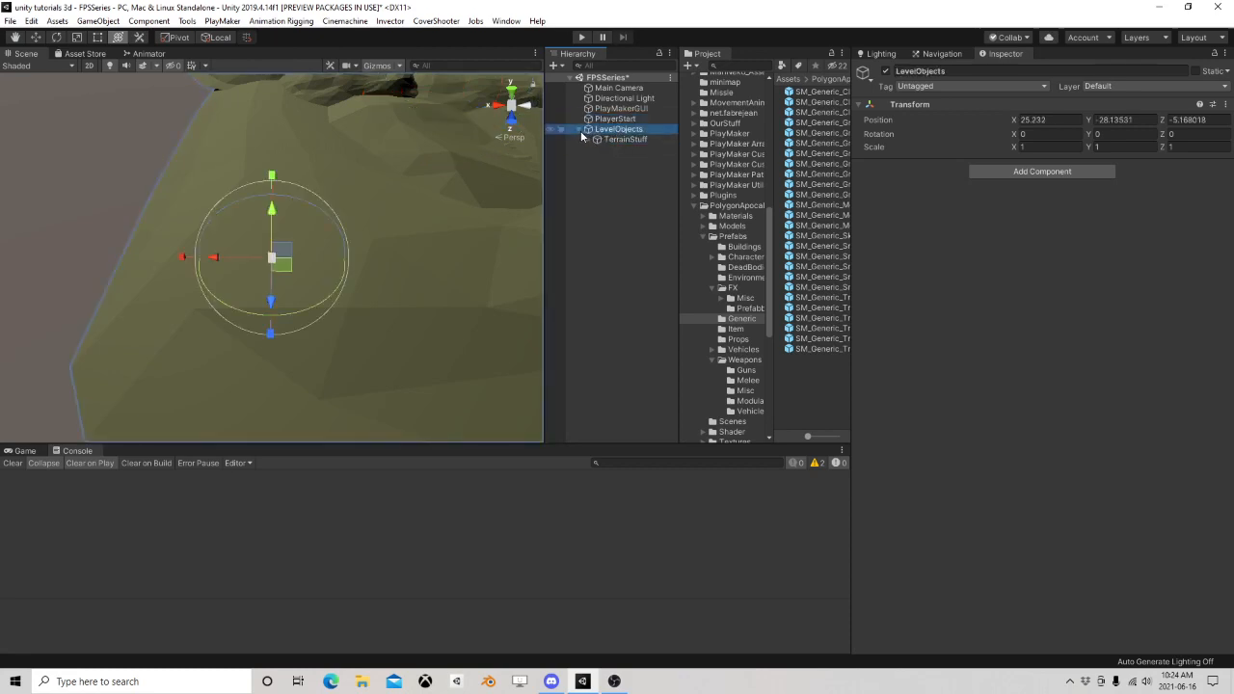
pyautogui.click(579, 130)
# Raise PlayerStart above the terrain to a Y position of about 2.4
pyautogui.click(610, 121)
pyautogui.moveTo(468, 243); pyautogui.dragTo(444, 168, button='right')
pyautogui.moveTo(378, 311)
pyautogui.mouseDown(button='middle')
pyautogui.moveTo(438, 157)
pyautogui.moveTo(389, 310)
pyautogui.mouseUp(button='middle')
pyautogui.moveTo(263, 295); pyautogui.dragTo(302, 145)
pyautogui.moveTo(330, 275); pyautogui.dragTo(319, 374, button='middle')
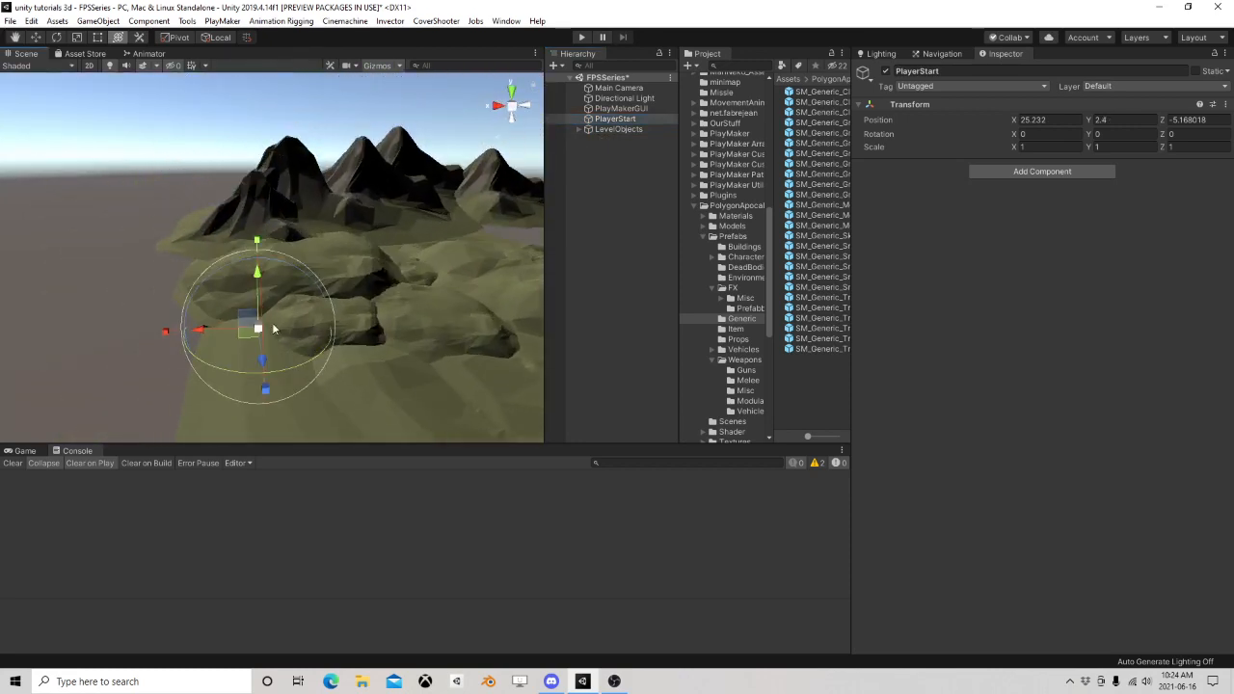
# Move PlayerStart across the terrain to about X 22.67 and Z 24.67
pyautogui.moveTo(249, 338); pyautogui.dragTo(311, 417)
pyautogui.moveTo(349, 325); pyautogui.dragTo(350, 356, button='right')
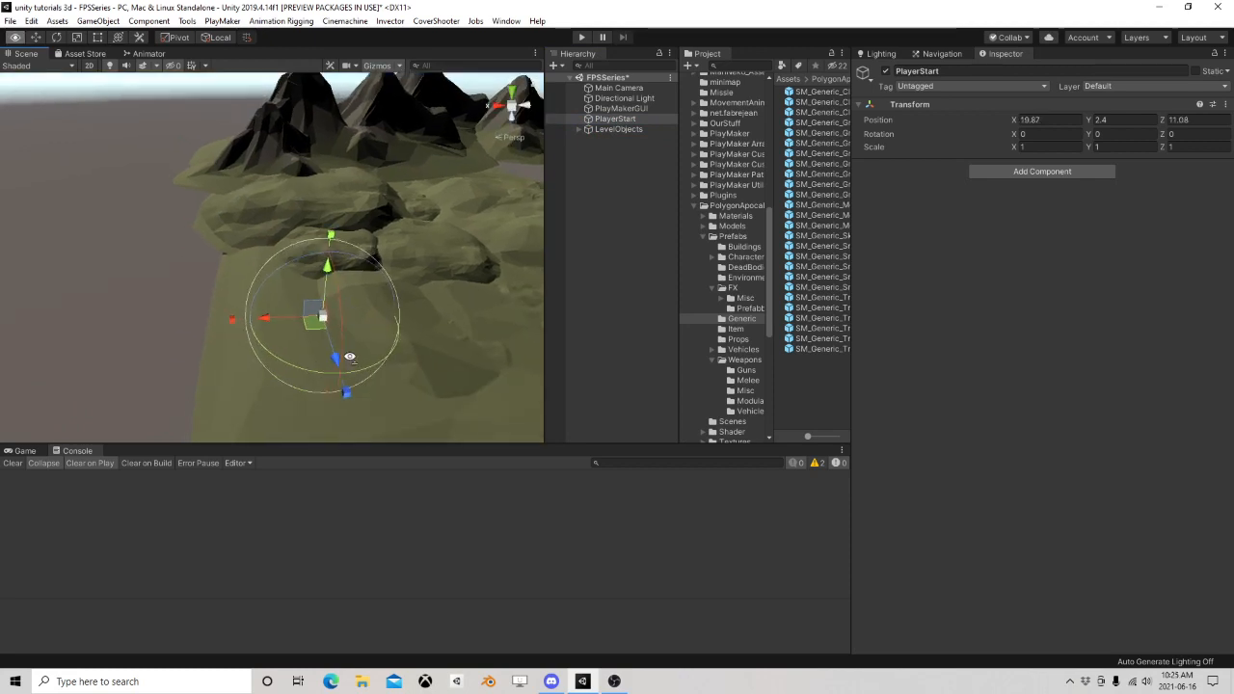
pyautogui.moveTo(350, 356); pyautogui.dragTo(327, 271, button='middle')
pyautogui.moveTo(301, 228); pyautogui.dragTo(300, 329)
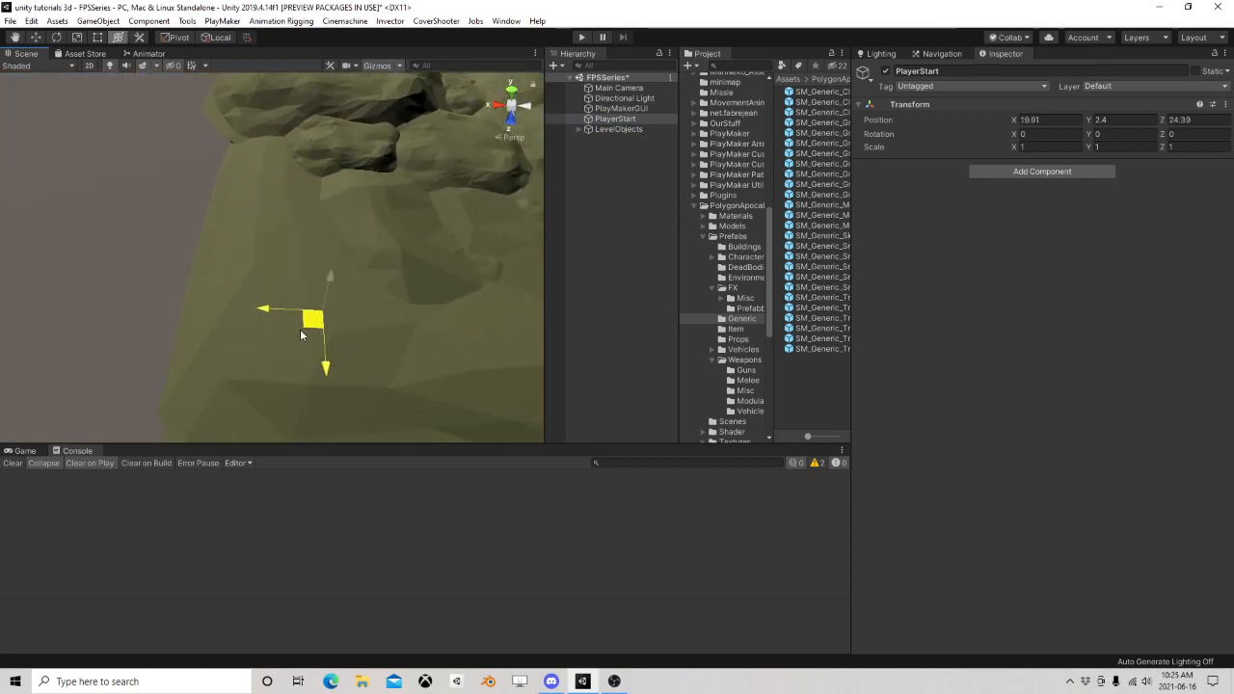
pyautogui.moveTo(306, 312); pyautogui.dragTo(330, 193, button='middle')
pyautogui.moveTo(330, 192); pyautogui.dragTo(365, 123, button='right')
pyautogui.moveTo(366, 176); pyautogui.dragTo(328, 196, button='right')
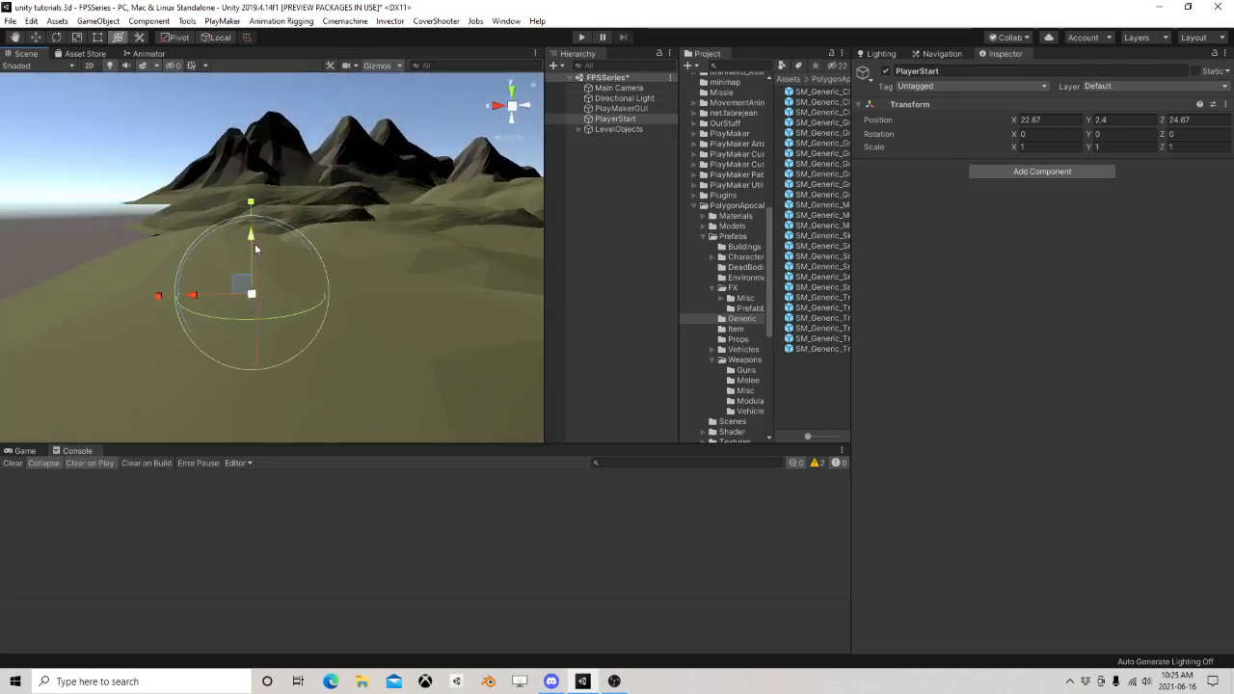
# Lower PlayerStart toward the ground surface to a Y position of about 1.13
pyautogui.moveTo(256, 249); pyautogui.dragTo(257, 254)
pyautogui.moveTo(257, 254); pyautogui.dragTo(316, 172, button='right')
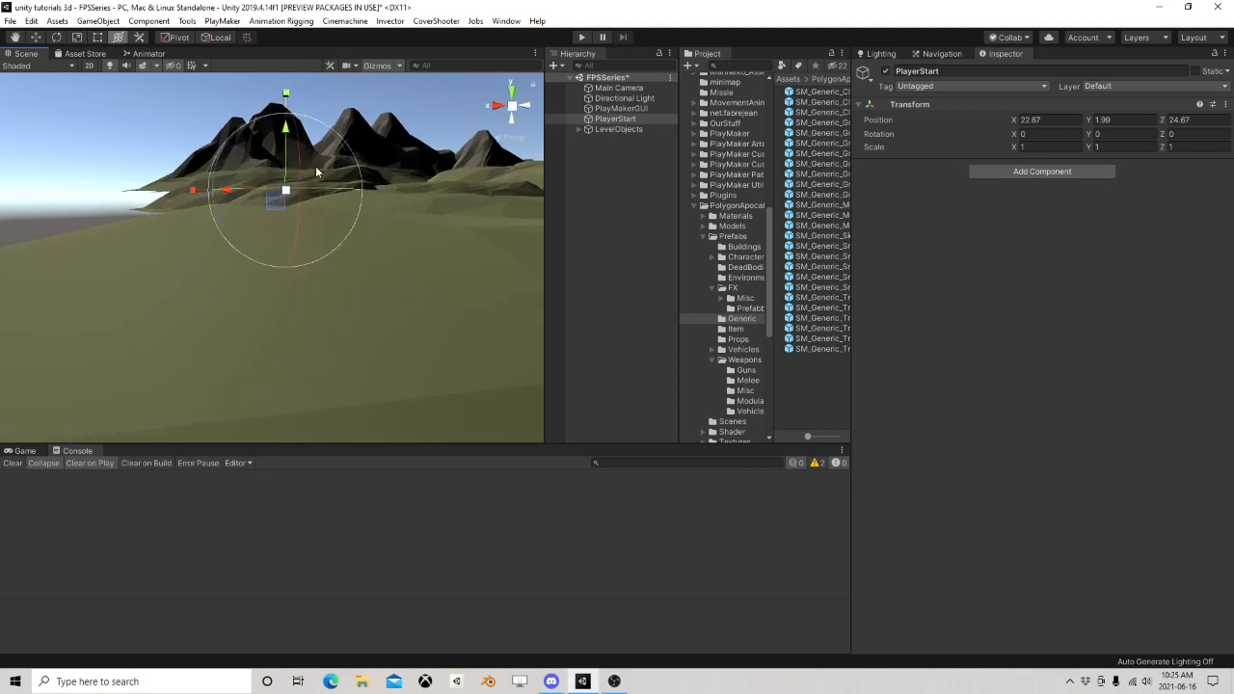
pyautogui.moveTo(286, 146); pyautogui.dragTo(287, 156)
pyautogui.moveTo(286, 157); pyautogui.dragTo(610, 136, button='right')
# Make PlayerStart a child of the LevelObjects object
pyautogui.click(620, 120)
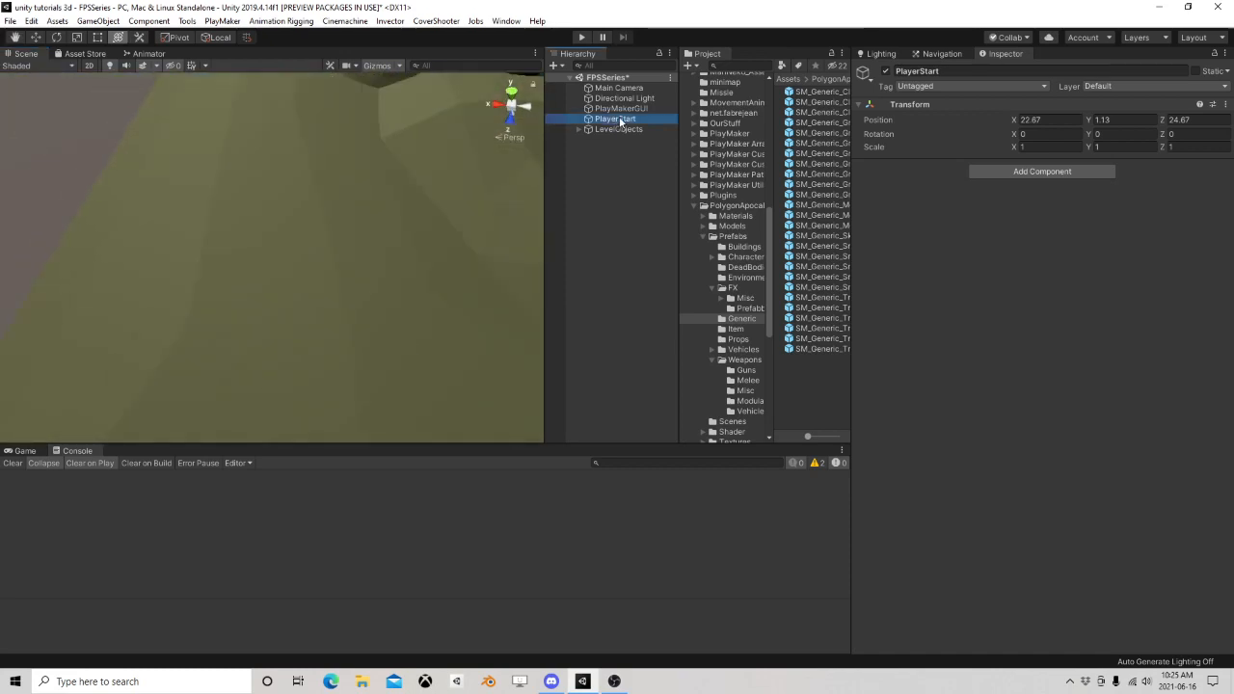
pyautogui.moveTo(620, 120); pyautogui.dragTo(617, 129)
pyautogui.moveTo(386, 268); pyautogui.dragTo(386, 253, button='right')
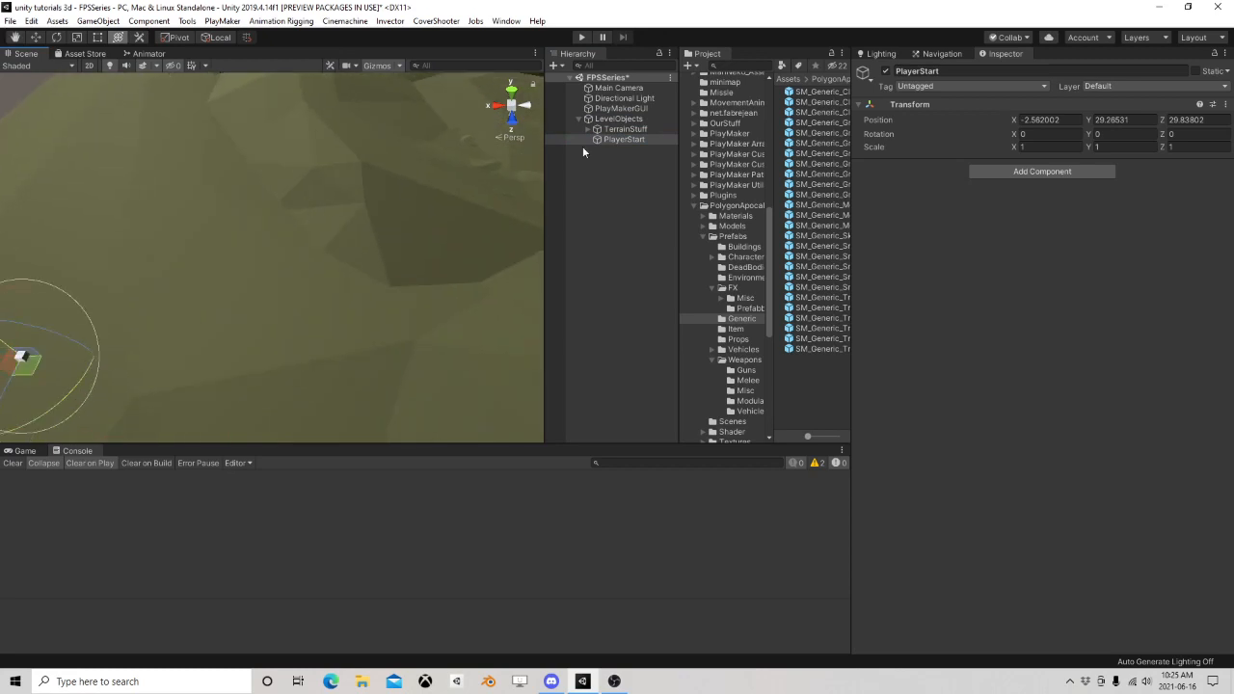
# Rename the Directional Light as Sun
pyautogui.click(625, 98)
pyautogui.click(639, 102)
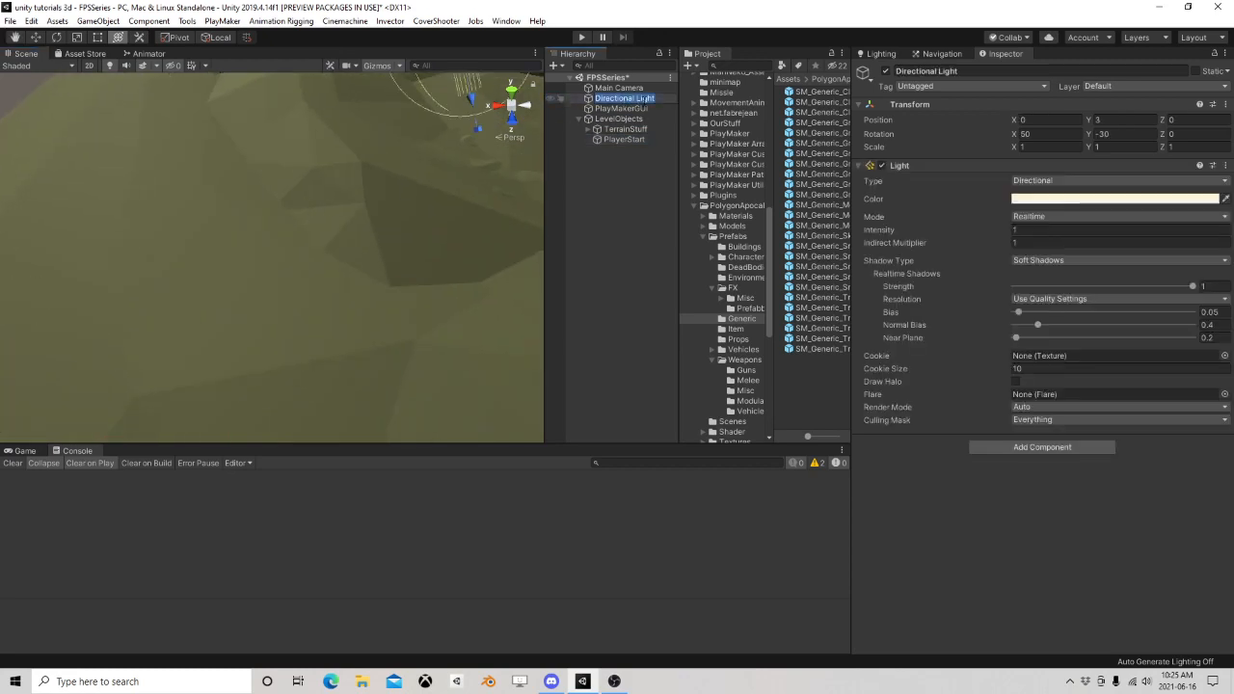
pyautogui.write('Sun')
pyautogui.press('Return')
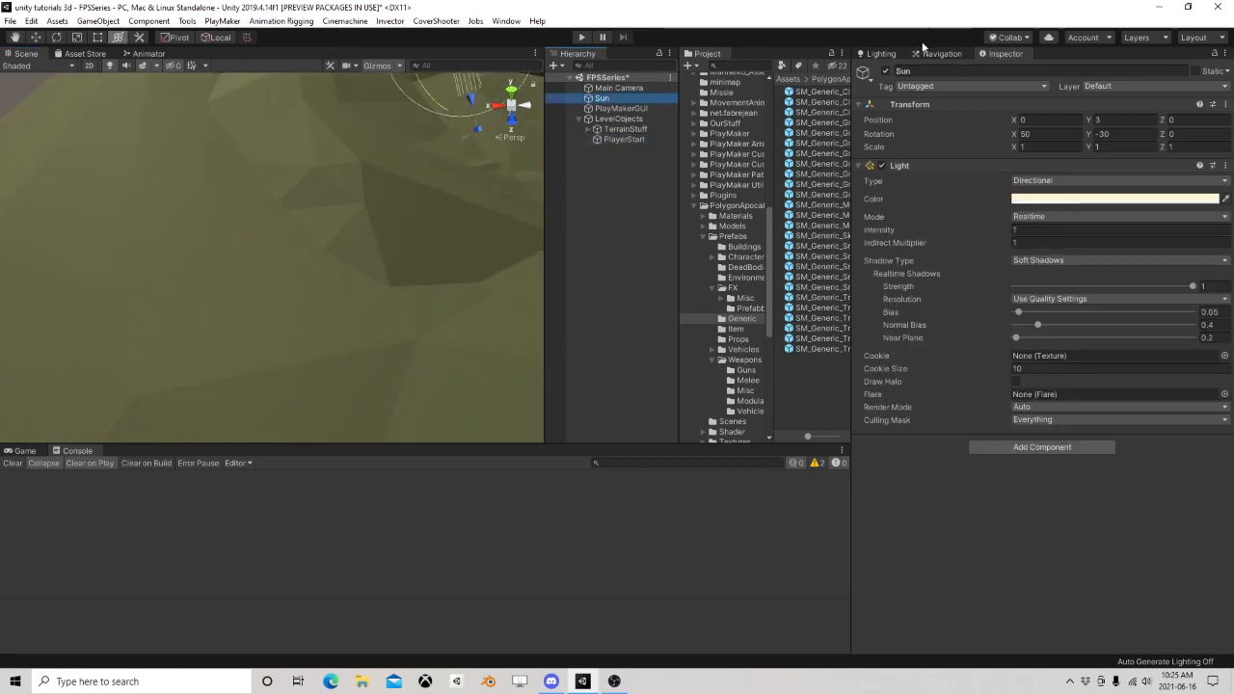
# Assign the Sun light as the sun source in the scene's lighting settings
pyautogui.click(880, 54)
pyautogui.moveTo(598, 98); pyautogui.dragTo(1013, 116)
pyautogui.click(996, 55)
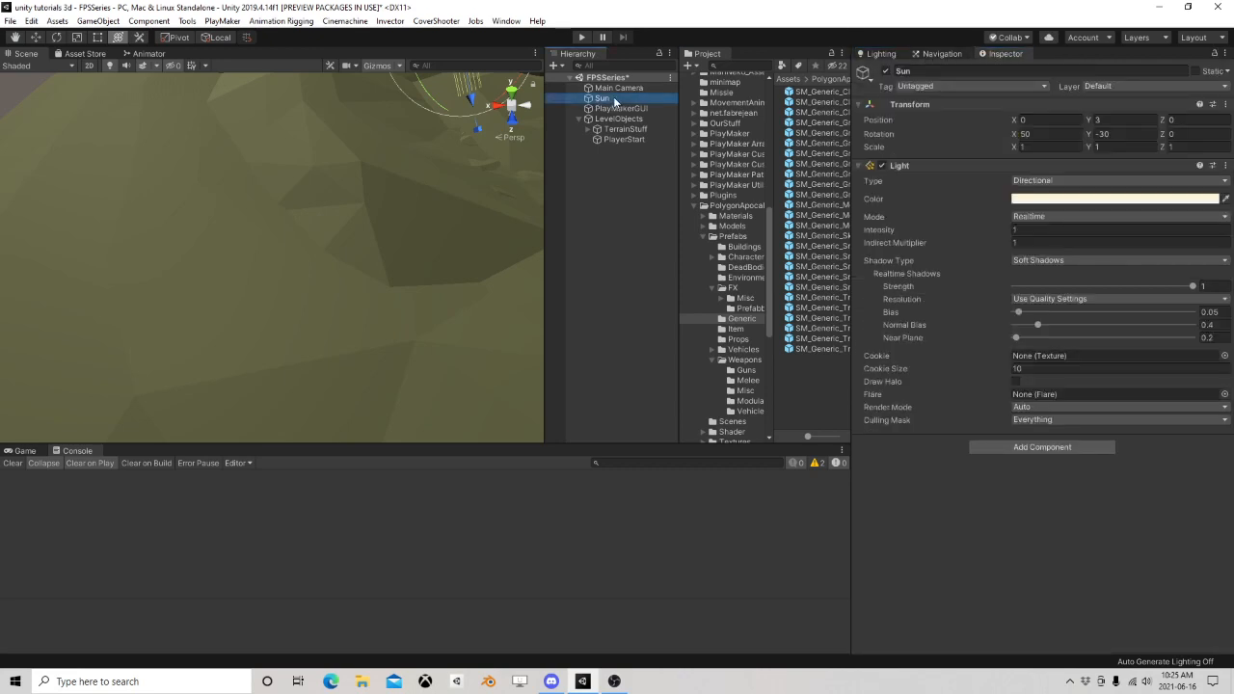
# Make the Sun light a child of LevelObjects and collapse the parent's hierarchy
pyautogui.doubleClick(610, 99)
pyautogui.moveTo(644, 119); pyautogui.dragTo(622, 118)
pyautogui.click(578, 109)
pyautogui.moveTo(352, 333); pyautogui.dragTo(351, 274, button='right')
pyautogui.scroll(-3, 351, 274)
# Clear the object selection and save the scene with its reorganized hierarchy
pyautogui.click(610, 100)
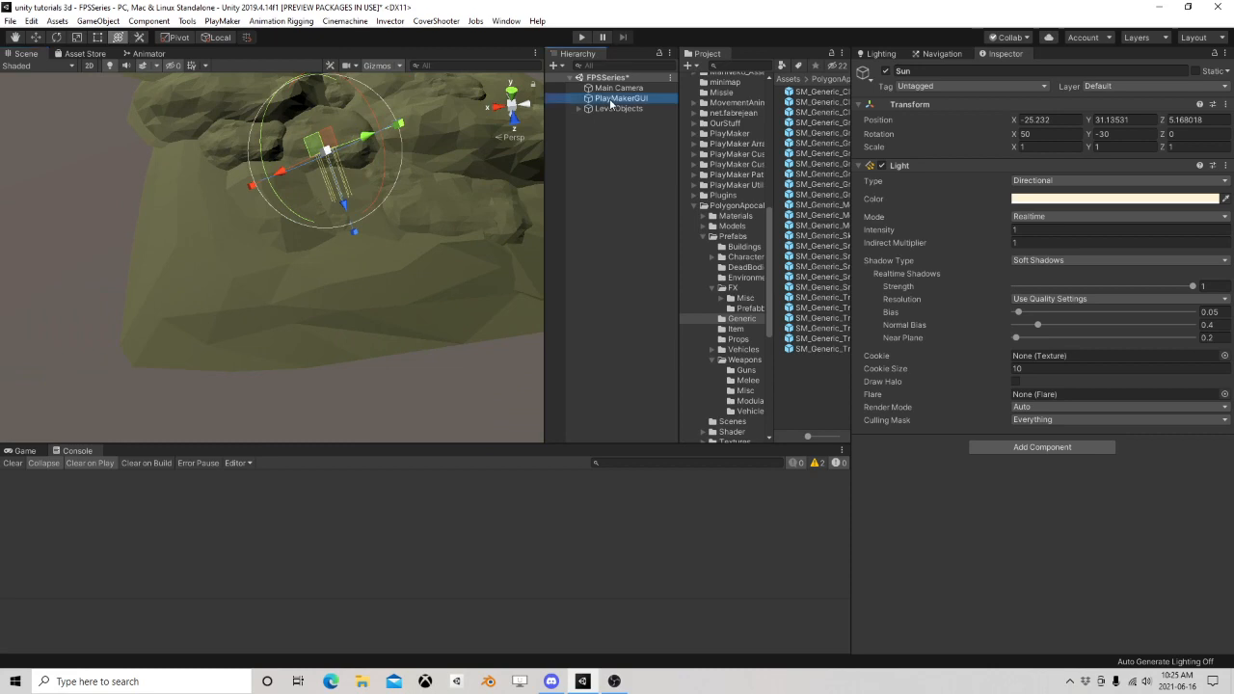
pyautogui.click(617, 107)
pyautogui.click(618, 141)
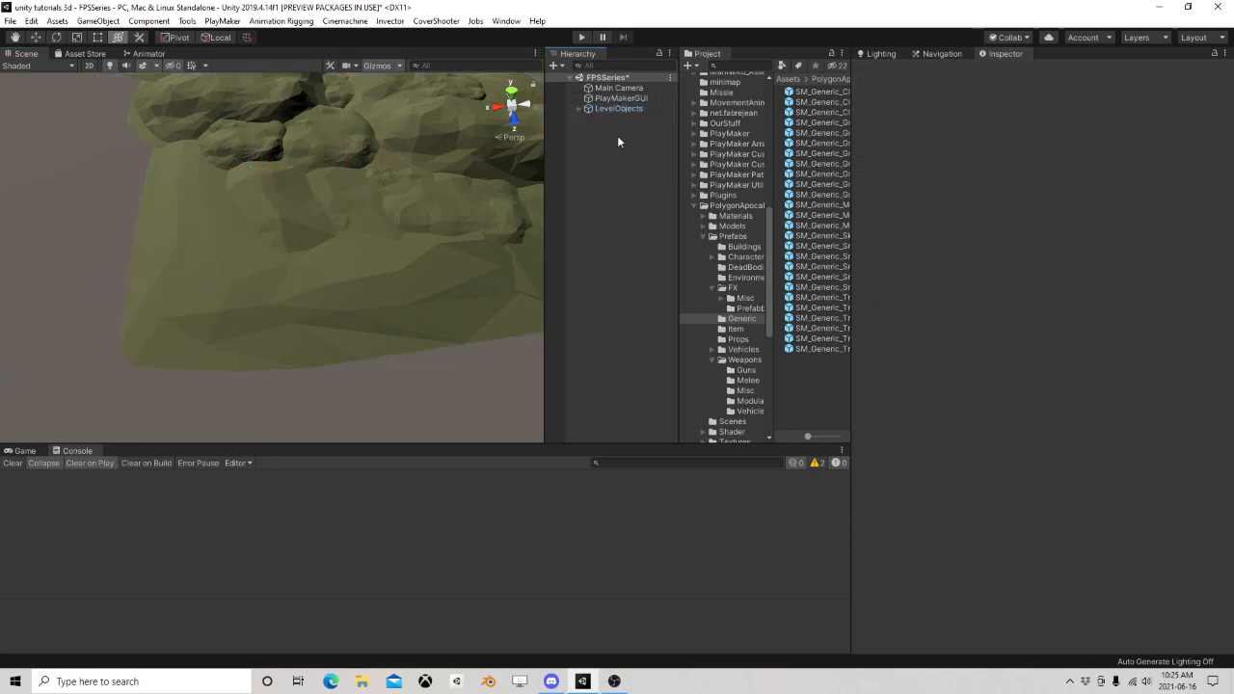
pyautogui.click(13, 21)
pyautogui.click(32, 66)
pyautogui.click(13, 21)
pyautogui.click(39, 49)
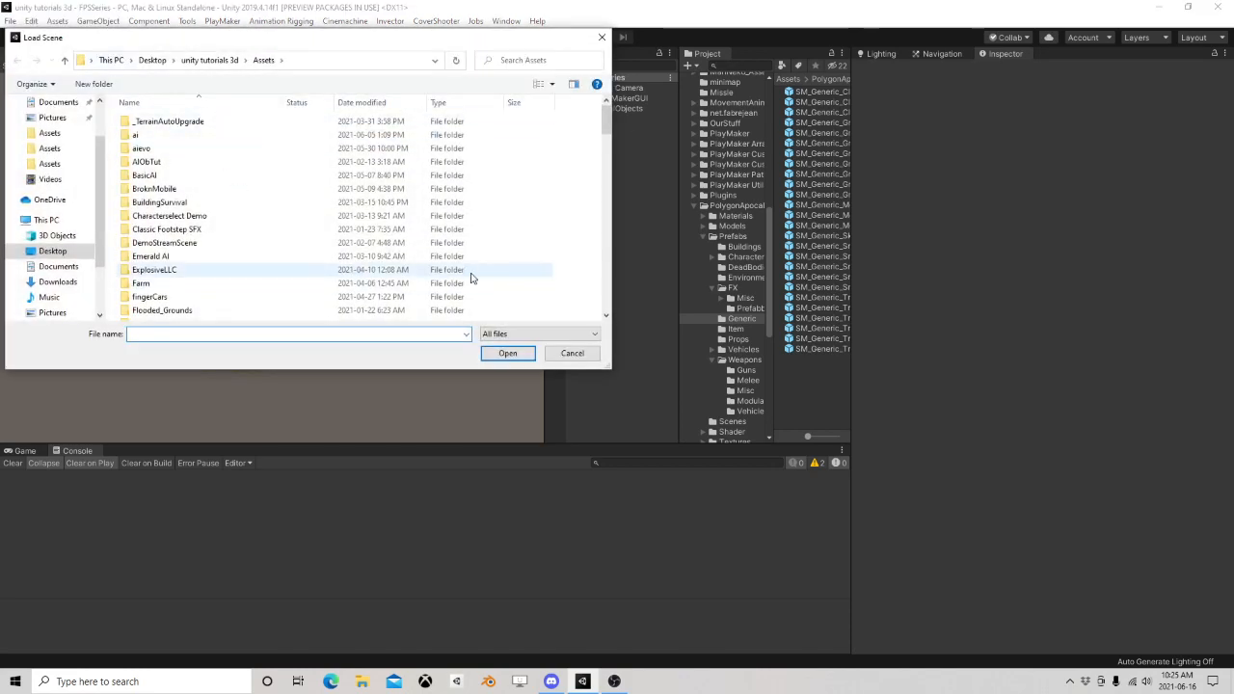
pyautogui.click(602, 37)
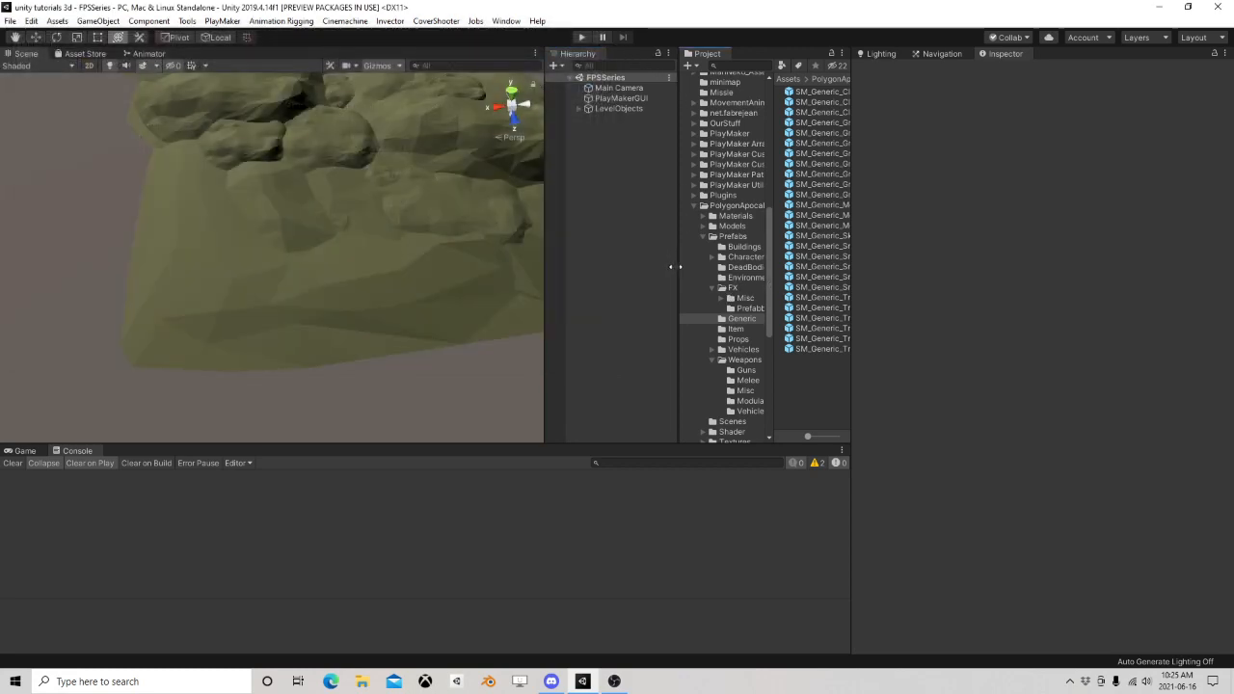
# Resize the editor panels to give the Project folder tree and the Hierarchy more width
pyautogui.moveTo(678, 268); pyautogui.dragTo(557, 267)
pyautogui.moveTo(653, 255); pyautogui.dragTo(740, 249)
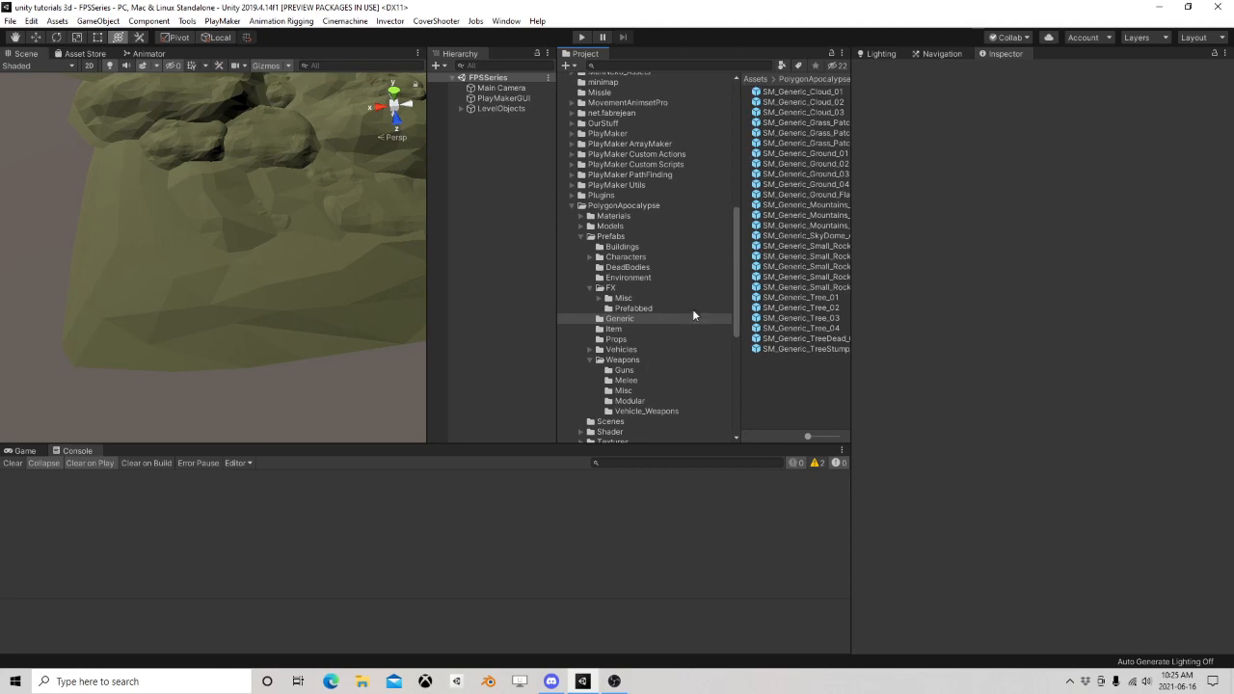
pyautogui.scroll(3, 328, 237)
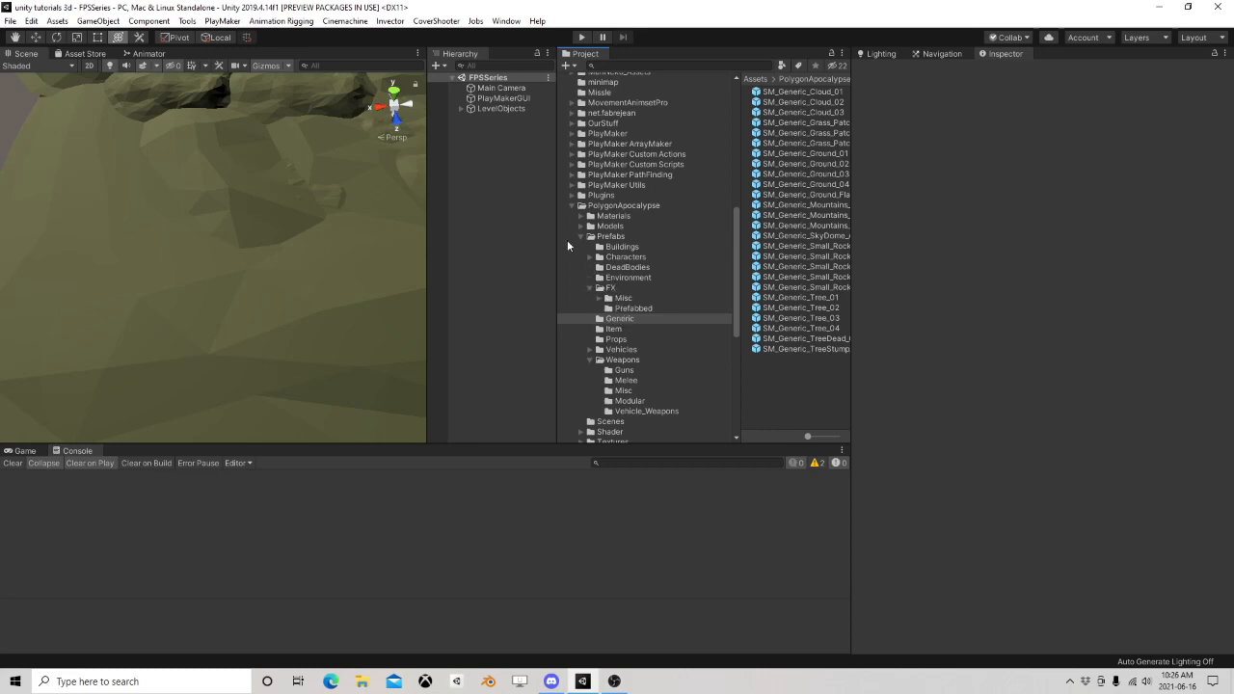
pyautogui.moveTo(558, 246)
pyautogui.mouseDown()
pyautogui.moveTo(519, 251)
pyautogui.moveTo(545, 256)
pyautogui.mouseUp()
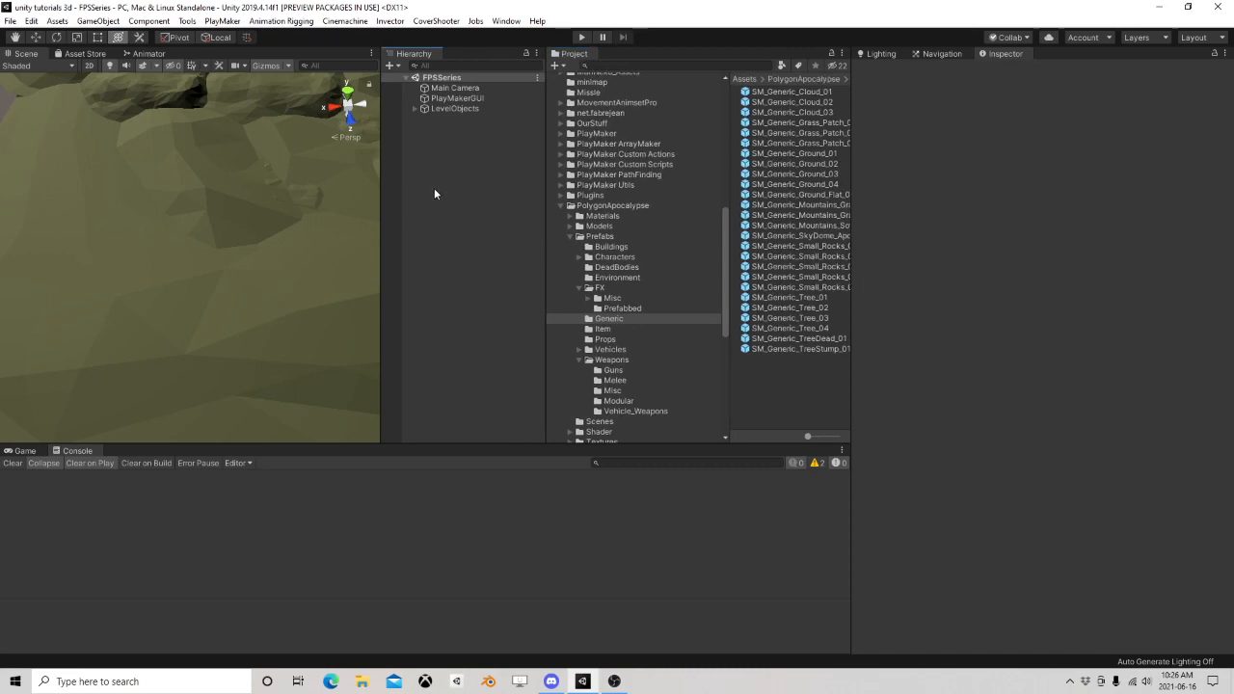
# Collapse the PolygonApocalypse folder in the project folder tree
pyautogui.click(561, 207)
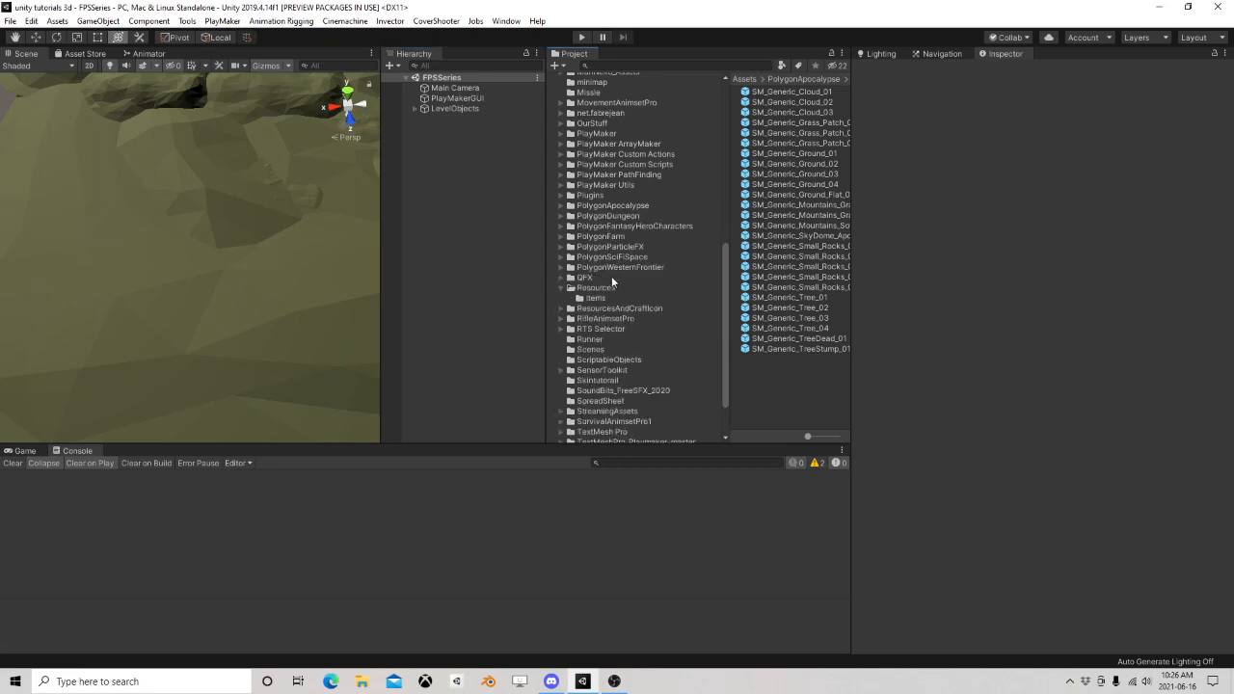
pyautogui.scroll(2, 611, 294)
pyautogui.scroll(4, 605, 287)
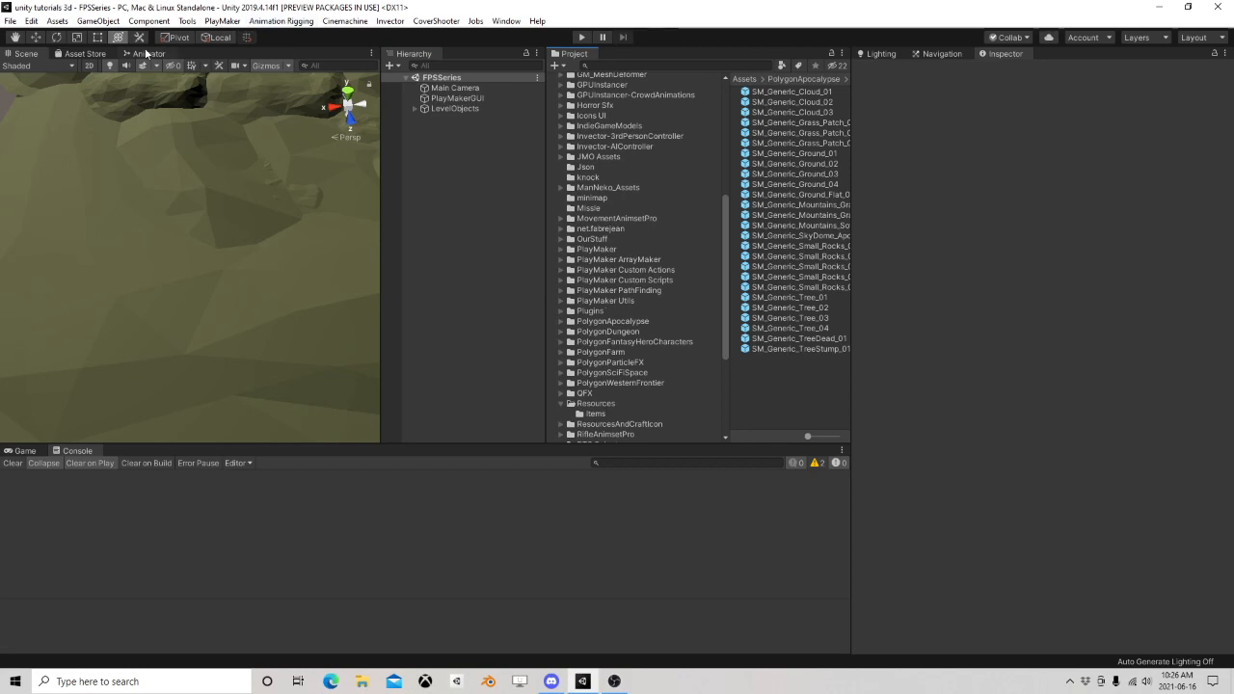
# Search the Asset Store for "synty" and browse the POLYGON packs in the results
pyautogui.click(86, 54)
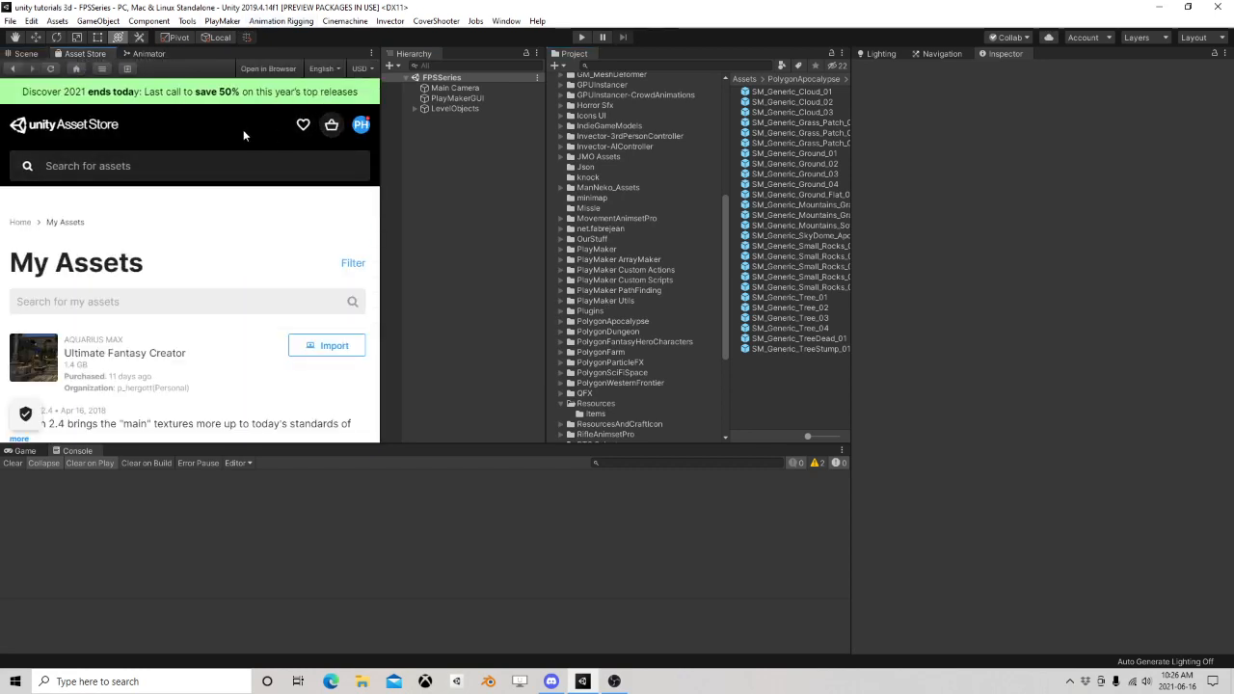
pyautogui.click(174, 169)
pyautogui.write('synty')
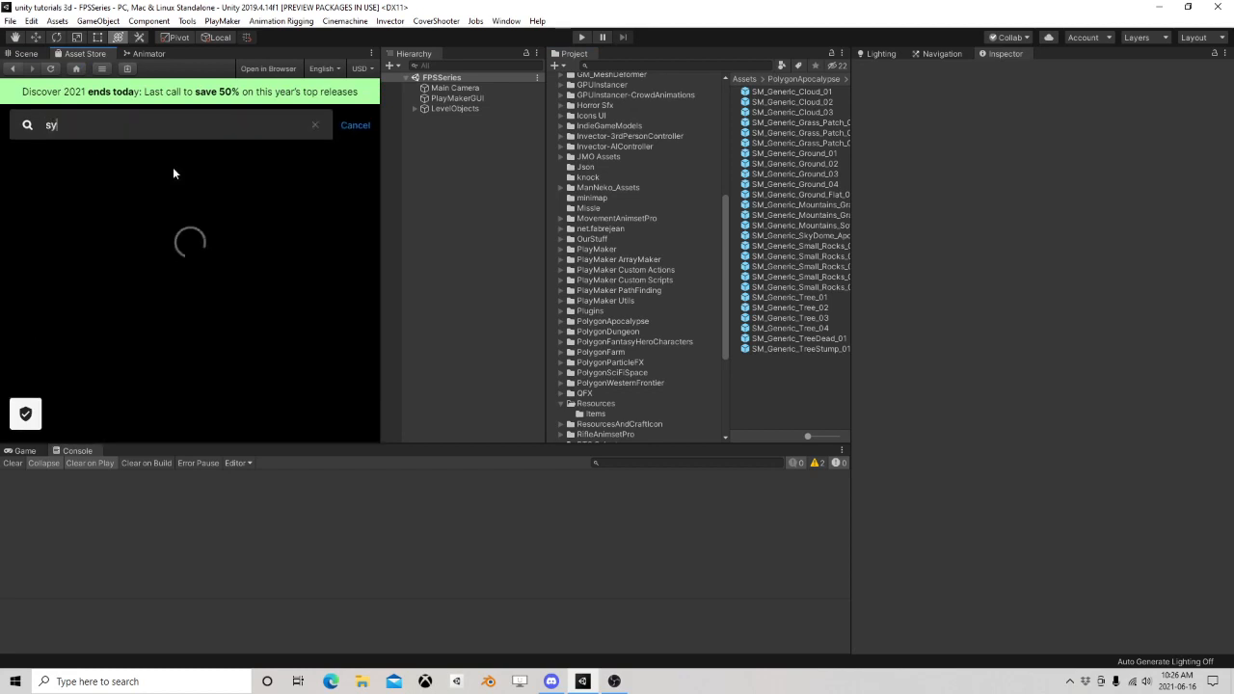
pyautogui.press('Return')
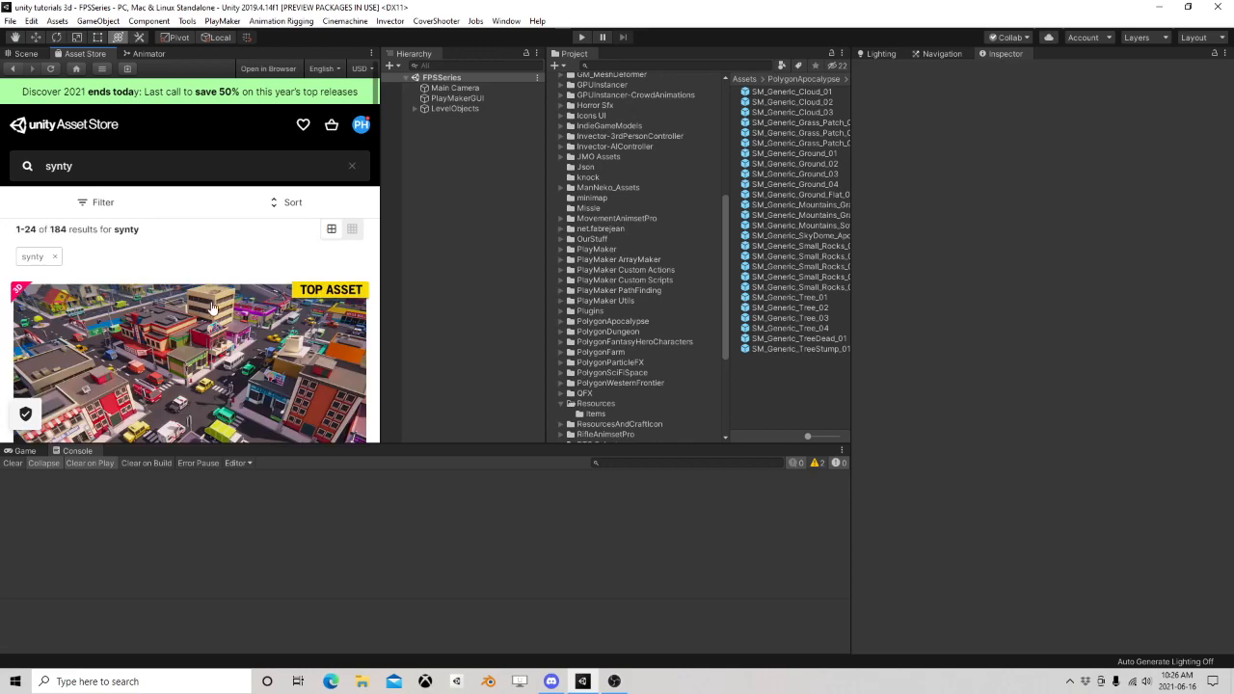
pyautogui.scroll(-5, 195, 299)
pyautogui.scroll(-3, 196, 292)
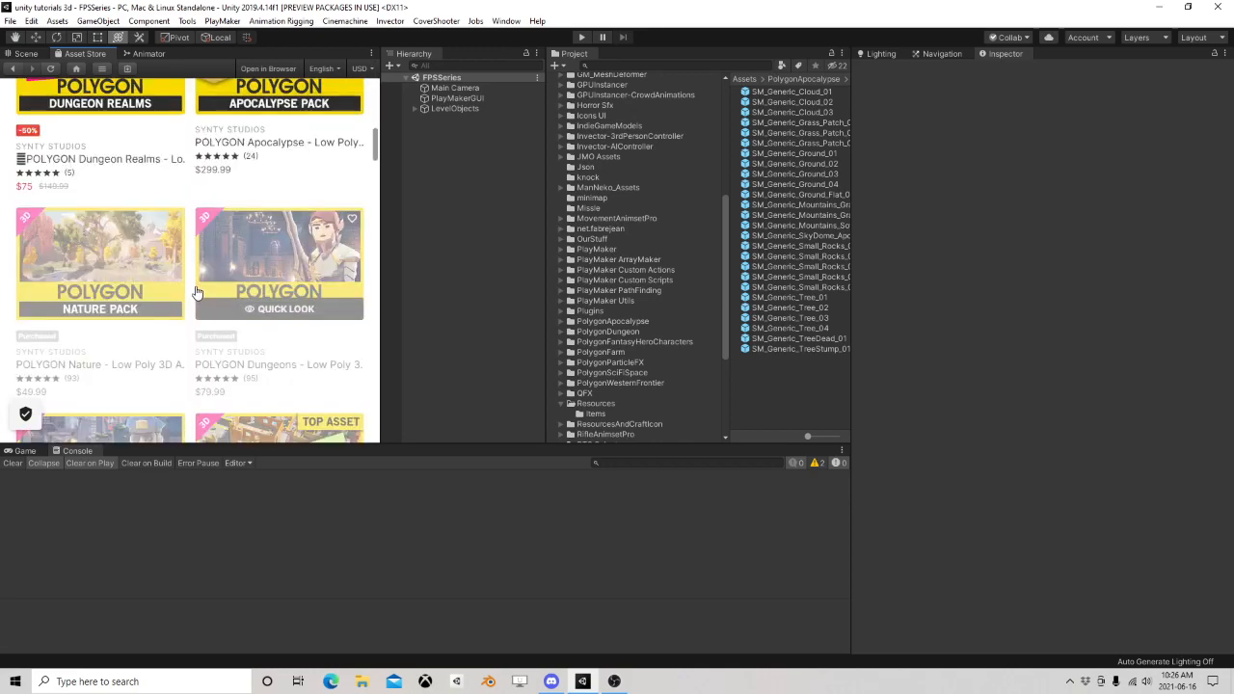
pyautogui.scroll(-4, 195, 292)
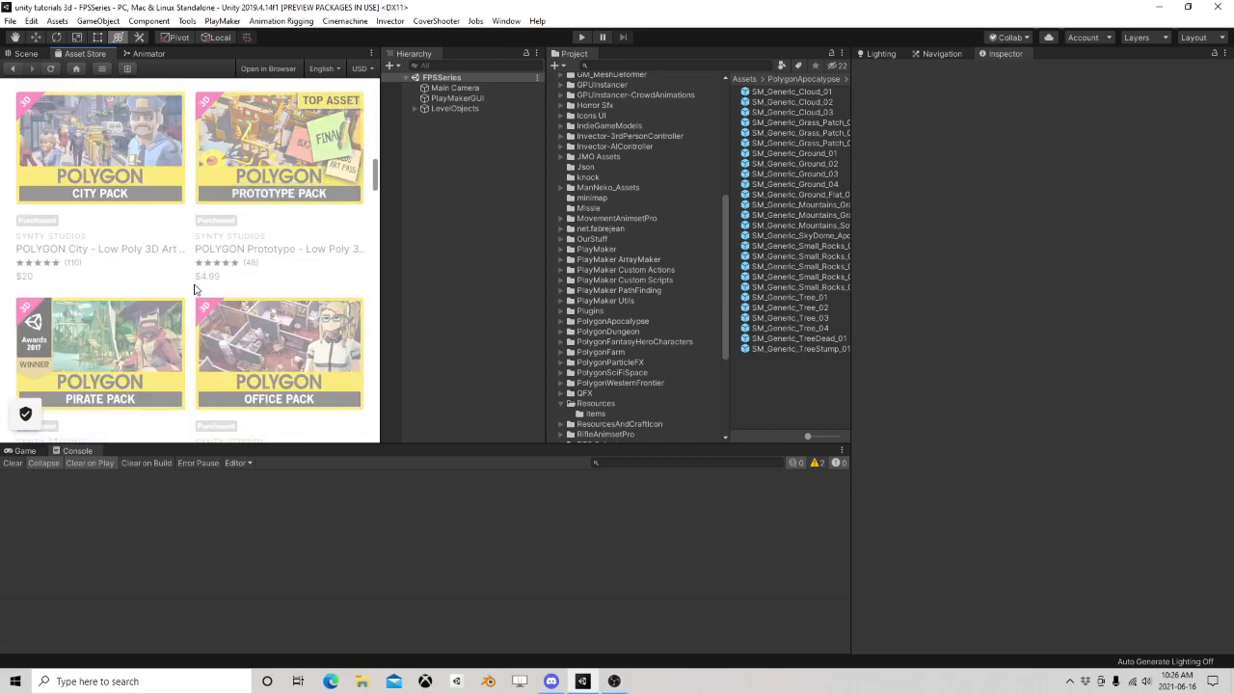
# Open the POLYGON Prototype Pack's store page, review its details and import the complete package into the project
pyautogui.click(269, 171)
pyautogui.scroll(-5, 189, 280)
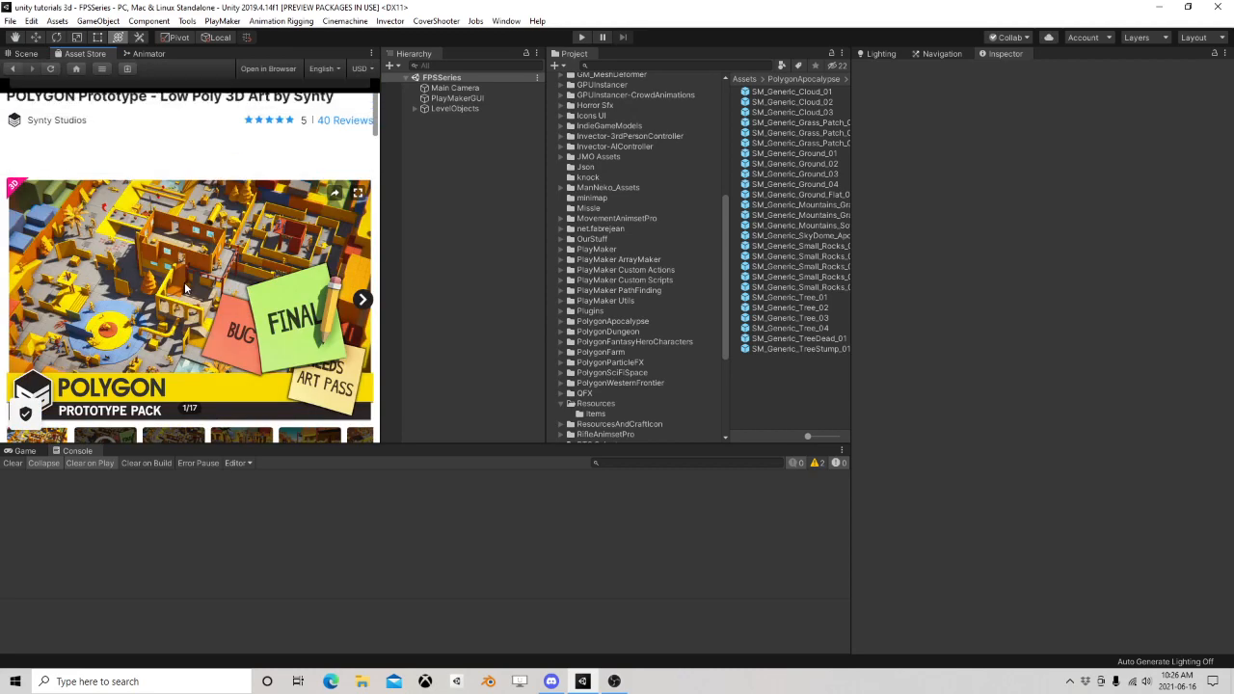
pyautogui.scroll(-3, 189, 283)
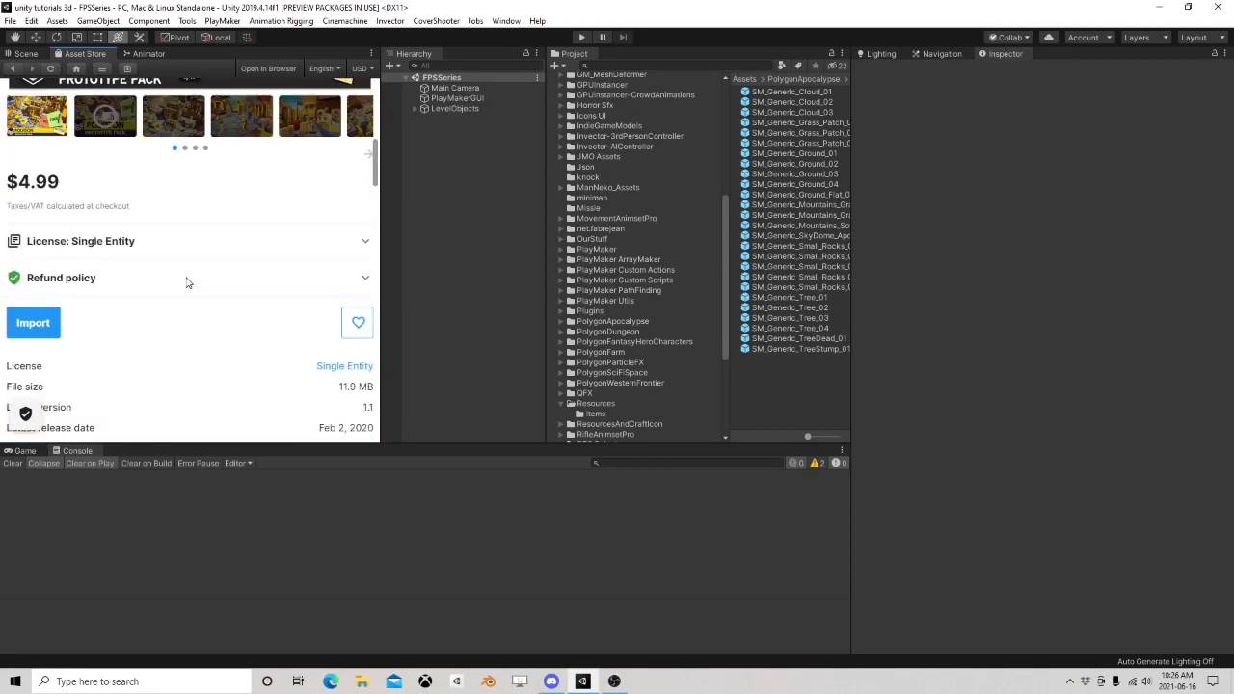
pyautogui.scroll(-5, 188, 283)
pyautogui.scroll(-3, 187, 282)
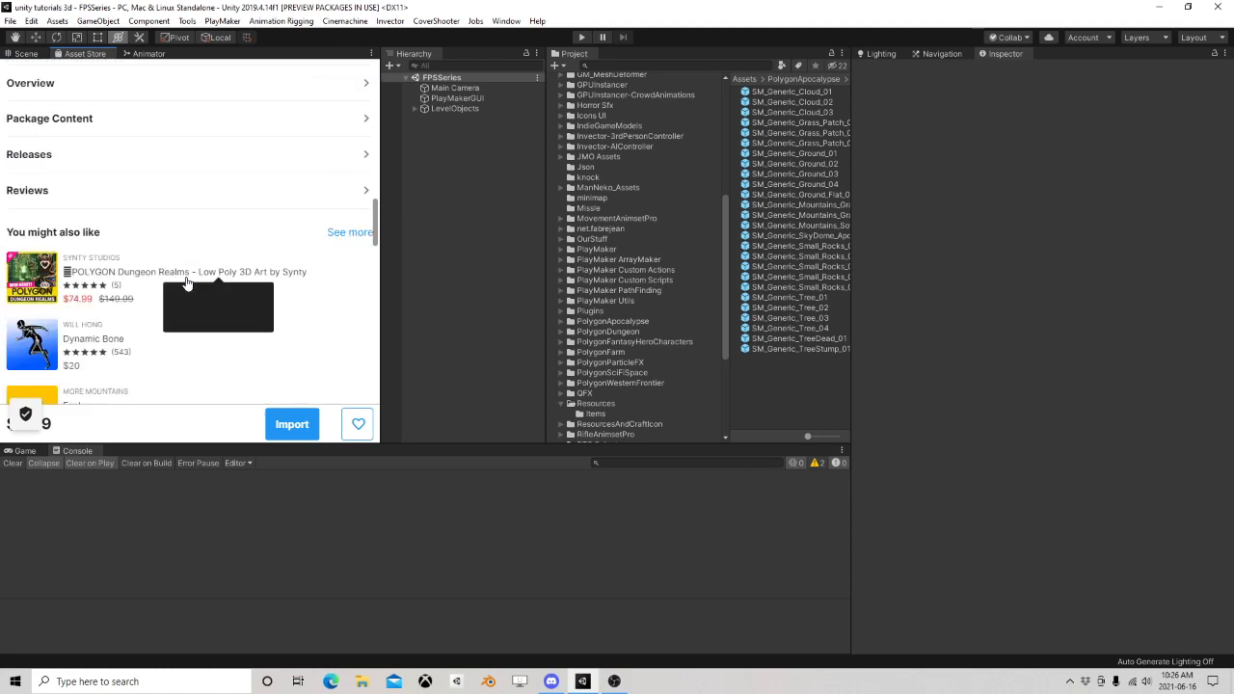
pyautogui.scroll(10, 187, 281)
pyautogui.click(33, 323)
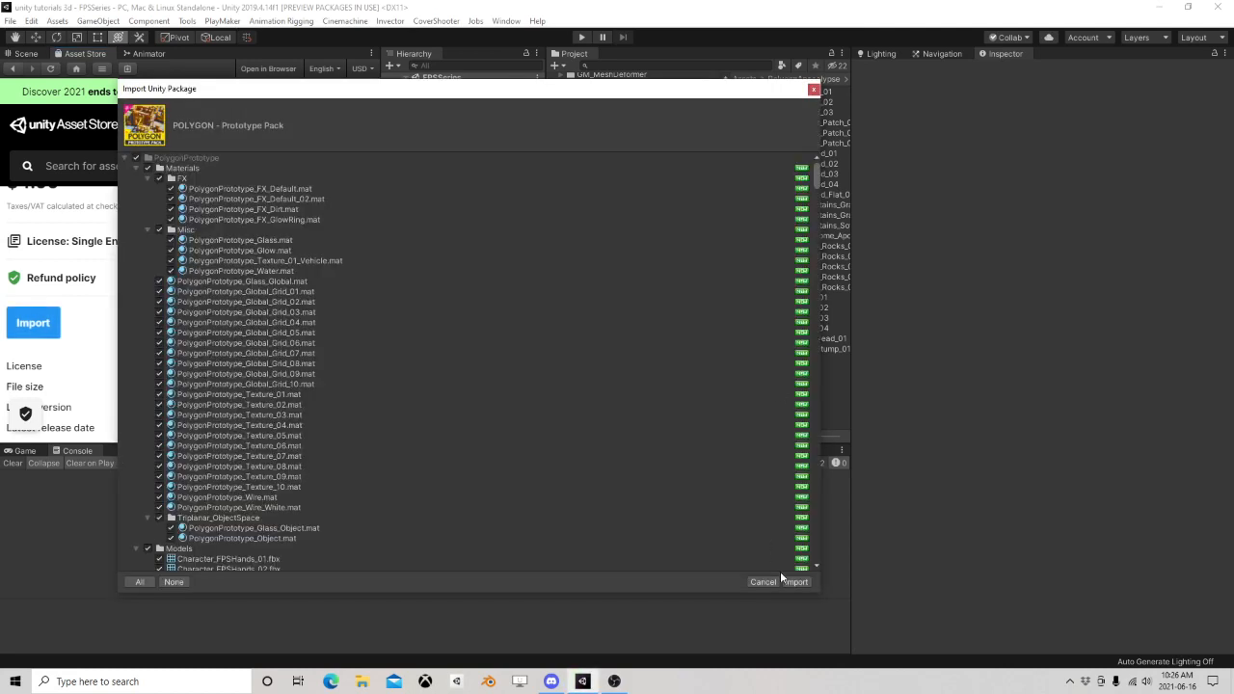
pyautogui.click(792, 579)
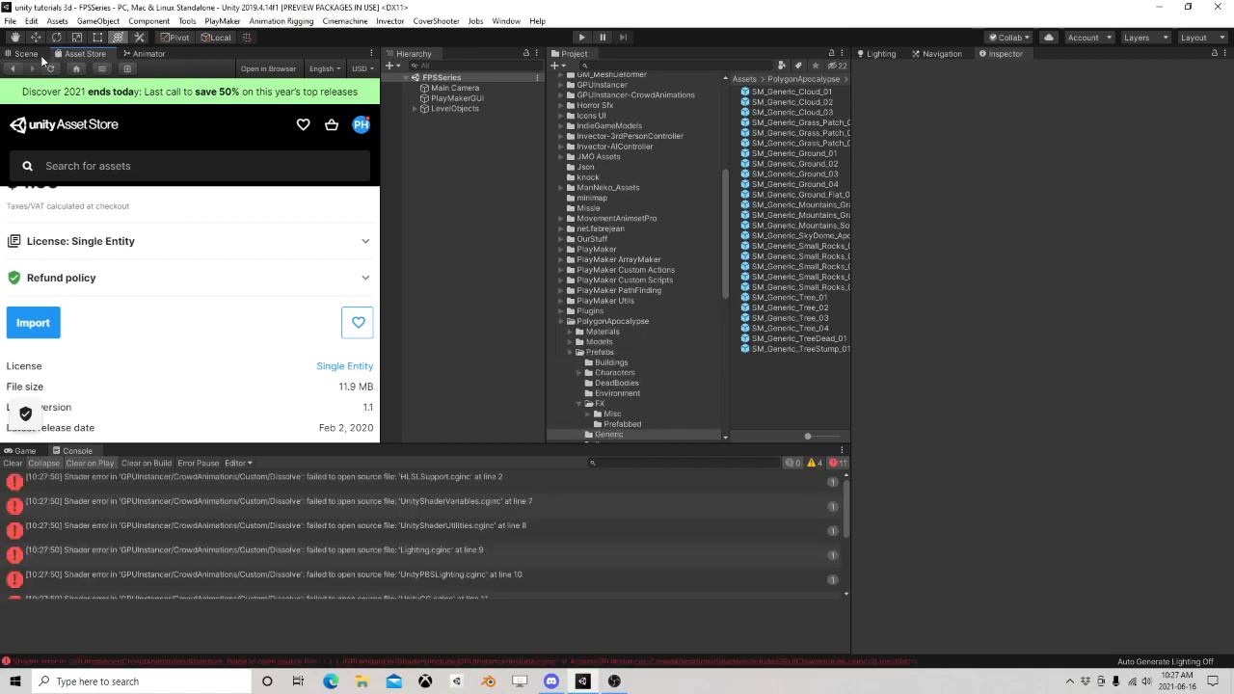
# Clear the console messages and return to the Scene view in 3D mode, looking at the terrain
pyautogui.click(14, 463)
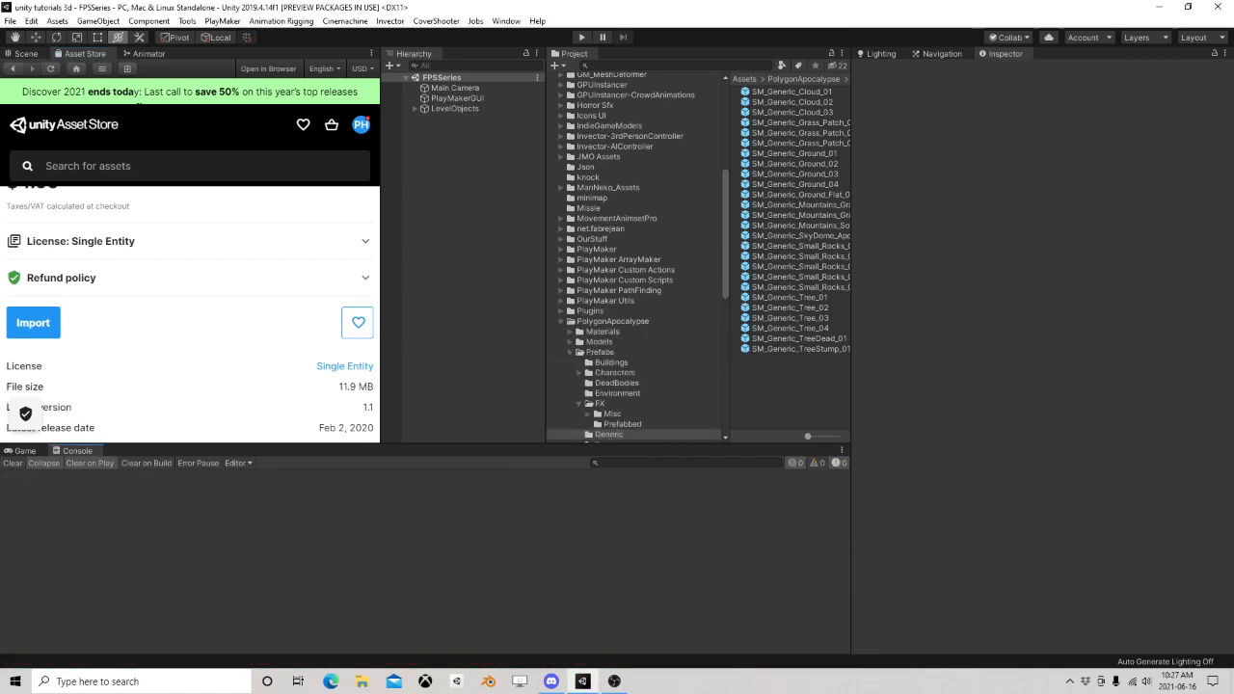
pyautogui.click(37, 55)
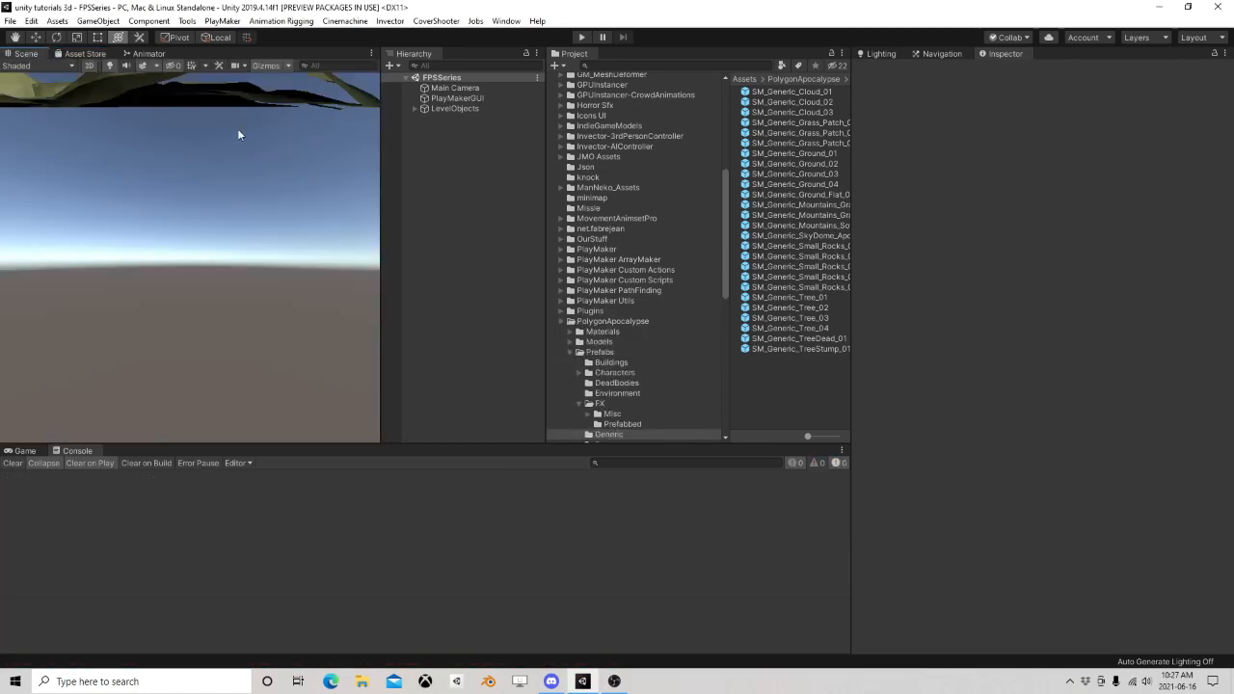
pyautogui.moveTo(237, 128); pyautogui.dragTo(155, 110, button='right')
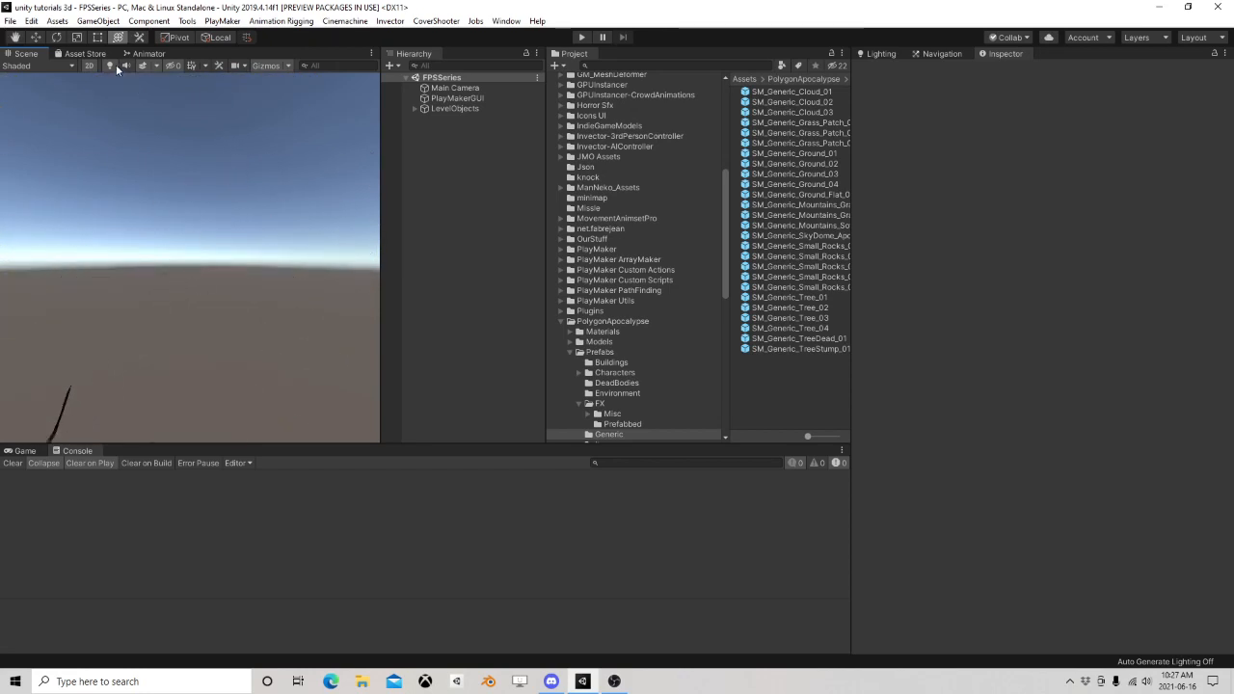
pyautogui.click(89, 66)
pyautogui.moveTo(270, 250); pyautogui.dragTo(204, 293, button='right')
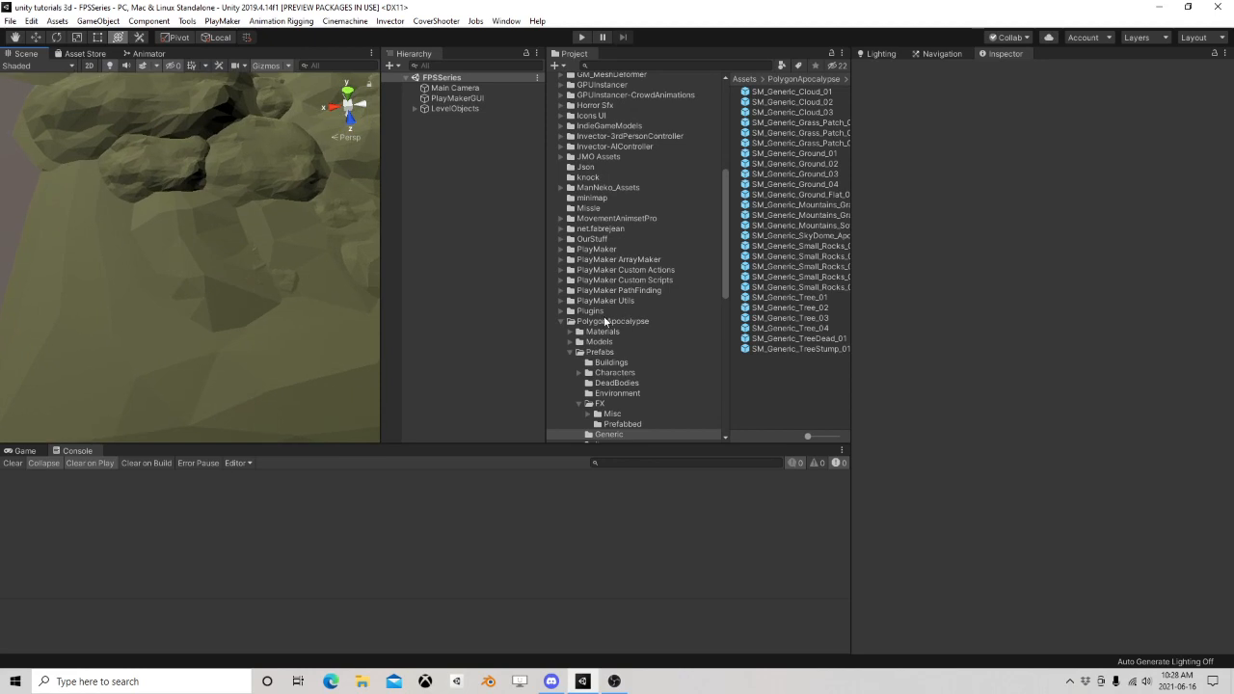
# Collapse the PolygonApocalypse folder and open PolygonPrototype's Prefabs/Character_FPS_Hands/FiveFinger folder
pyautogui.click(561, 321)
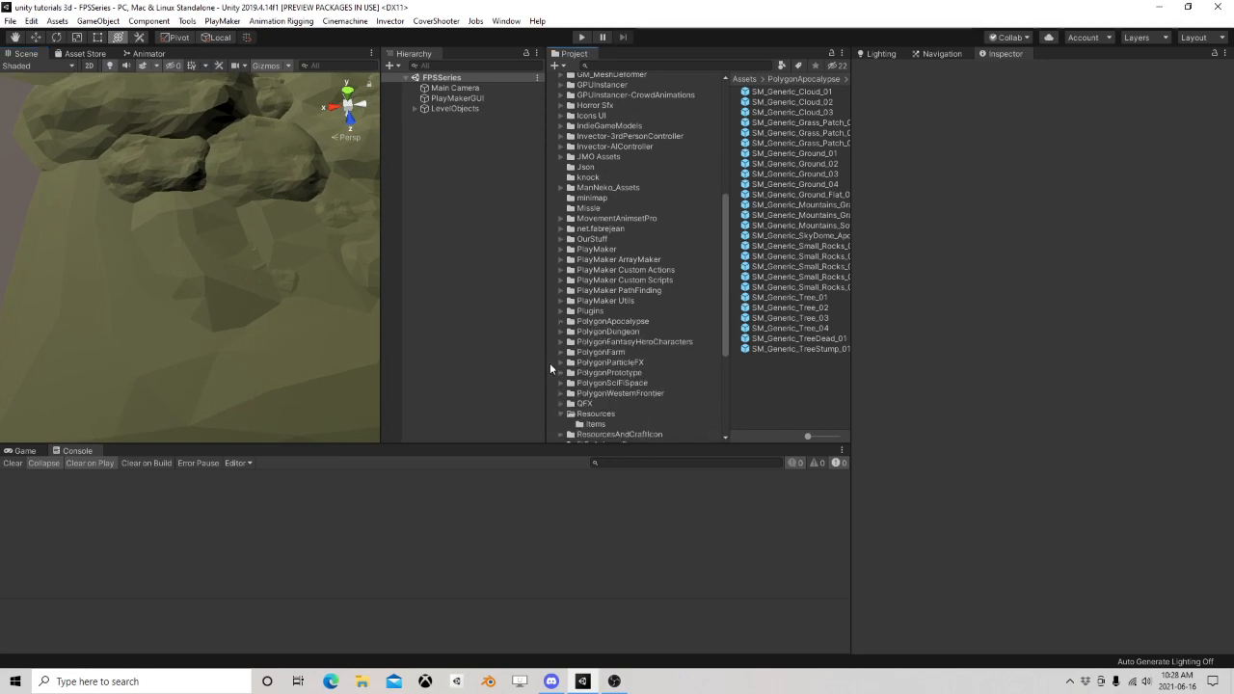
pyautogui.click(562, 372)
pyautogui.scroll(-3, 579, 382)
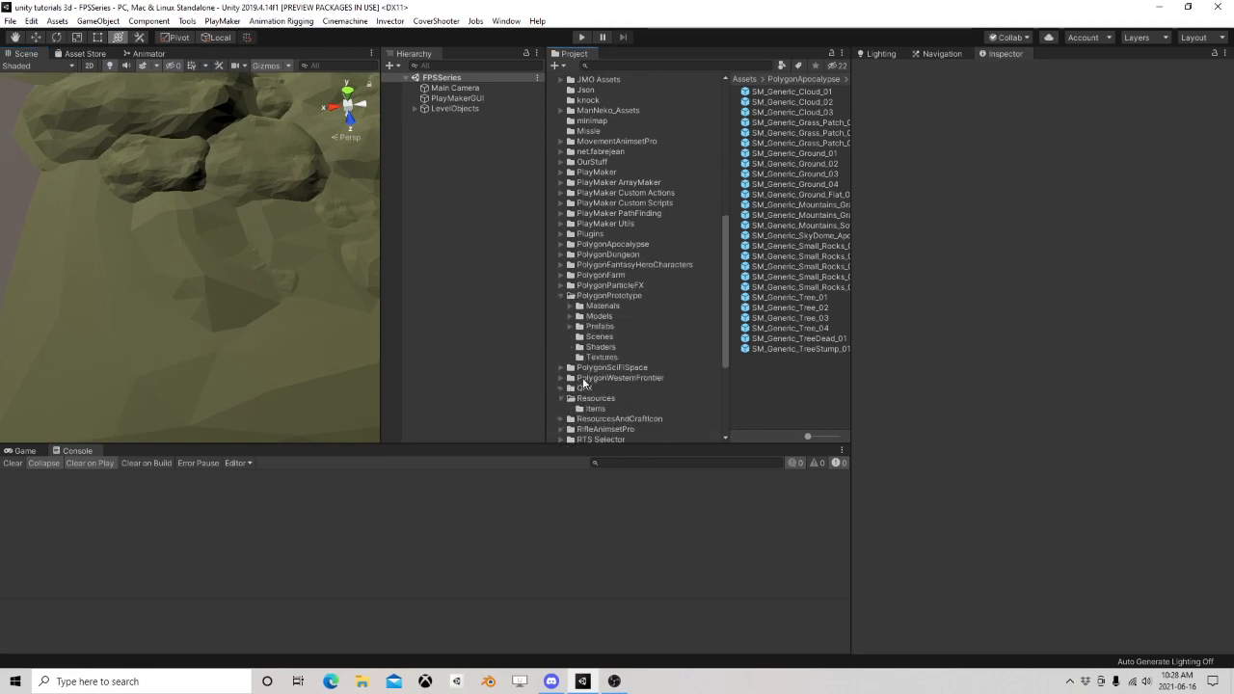
pyautogui.click(572, 327)
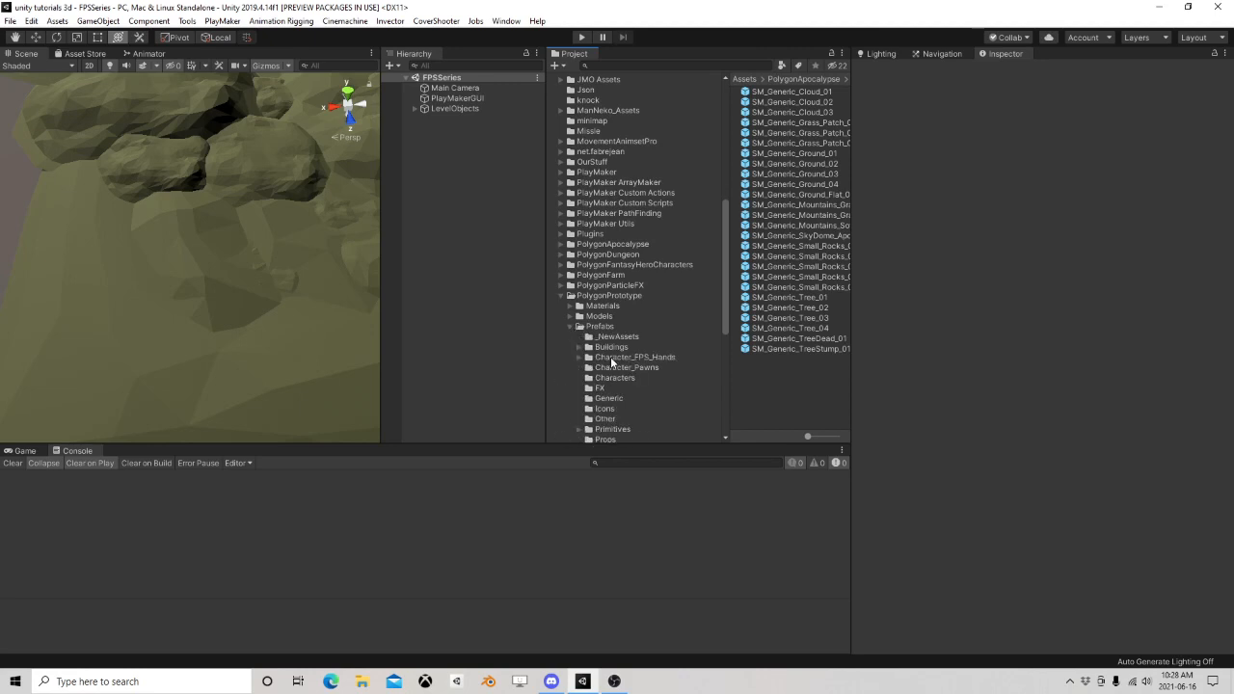
pyautogui.click(616, 359)
pyautogui.click(579, 357)
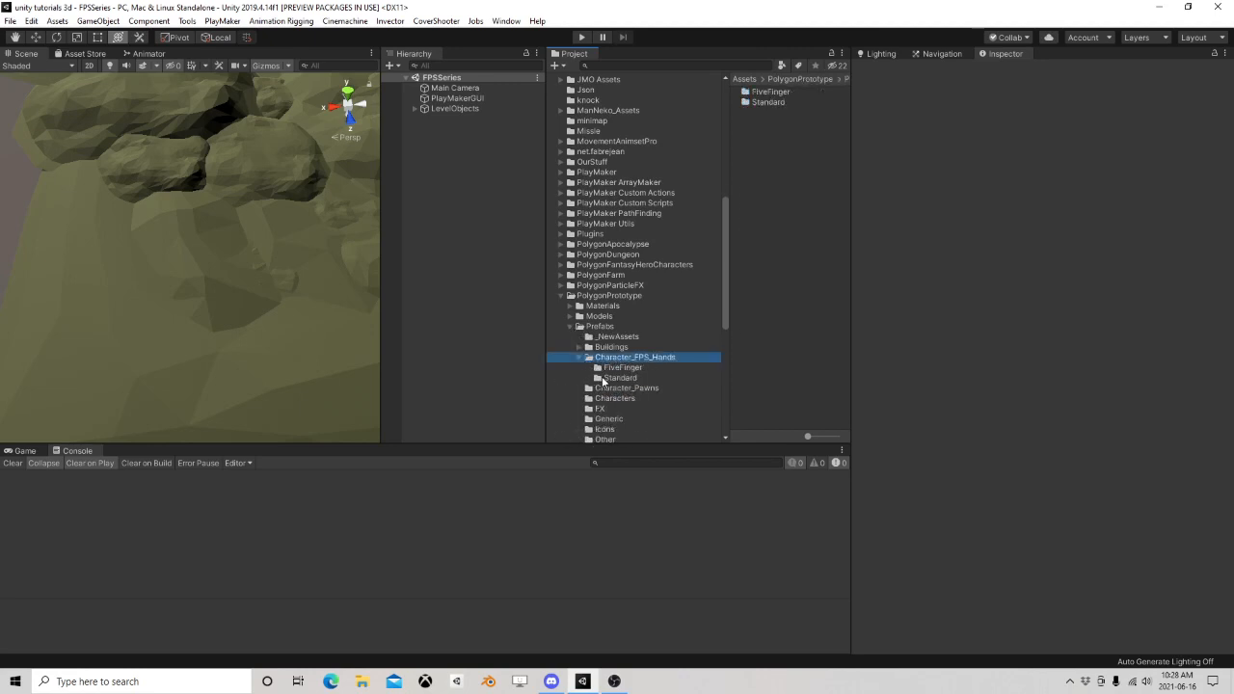
pyautogui.click(629, 371)
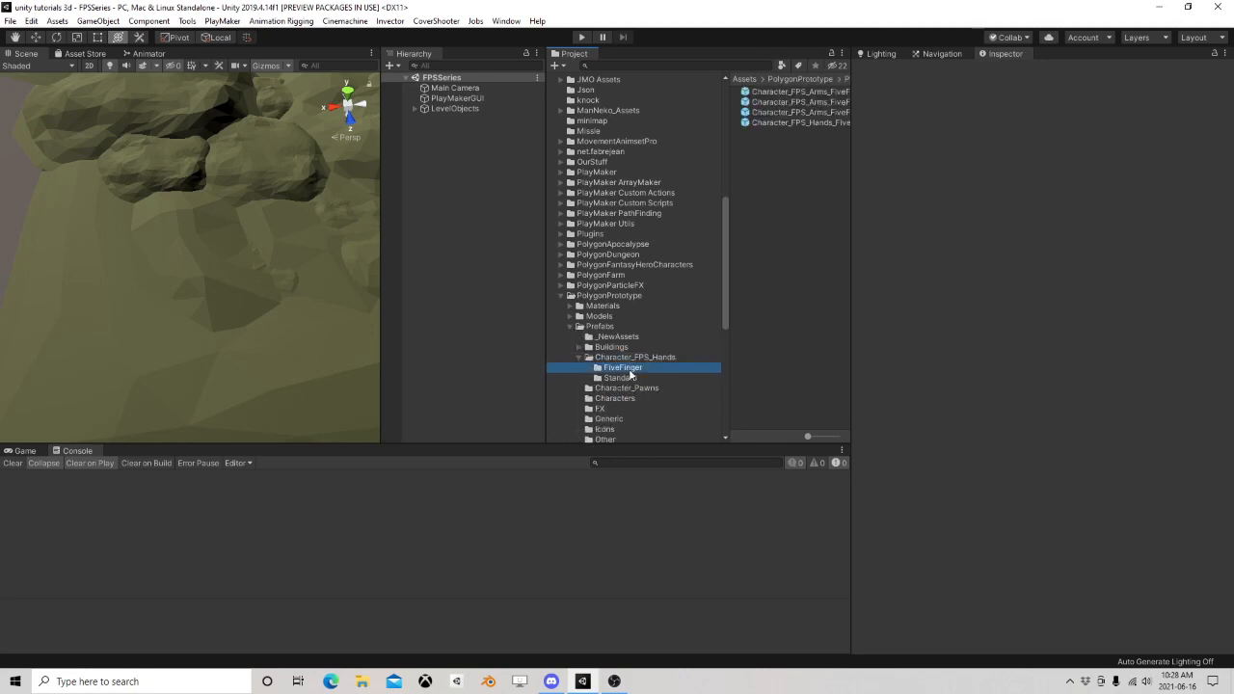
# Preview the hands prefab and the second and third arms prefabs in the FiveFinger folder
pyautogui.click(818, 122)
pyautogui.click(824, 113)
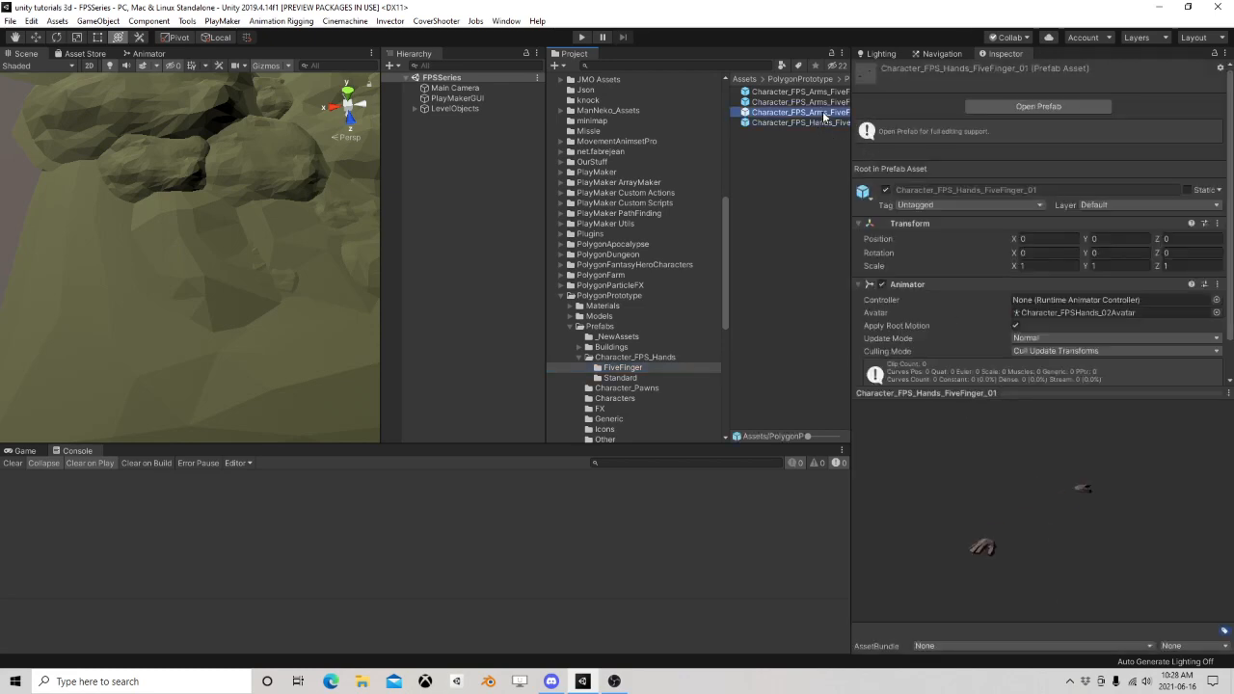
pyautogui.click(816, 101)
pyautogui.click(816, 113)
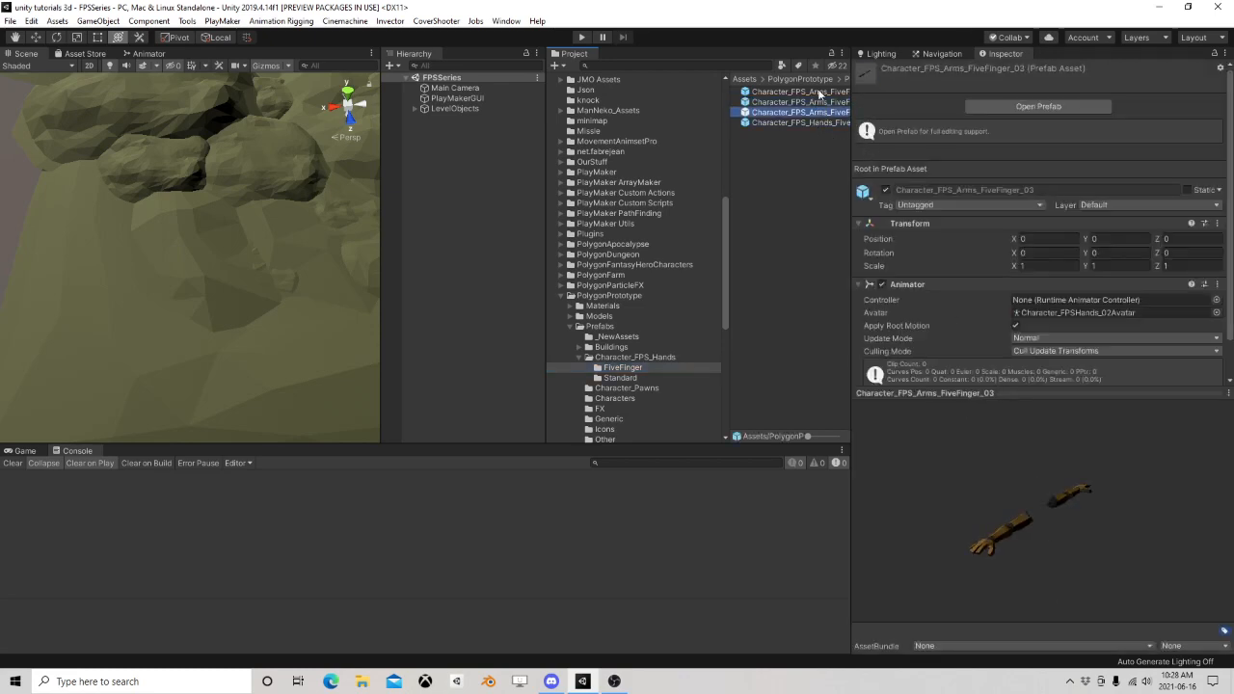
# Place the Character_FPS_Arms_FiveFinger_01 prefab on the terrain and frame it in the Scene view
pyautogui.click(819, 92)
pyautogui.moveTo(607, 147); pyautogui.dragTo(214, 377)
pyautogui.doubleClick(477, 99)
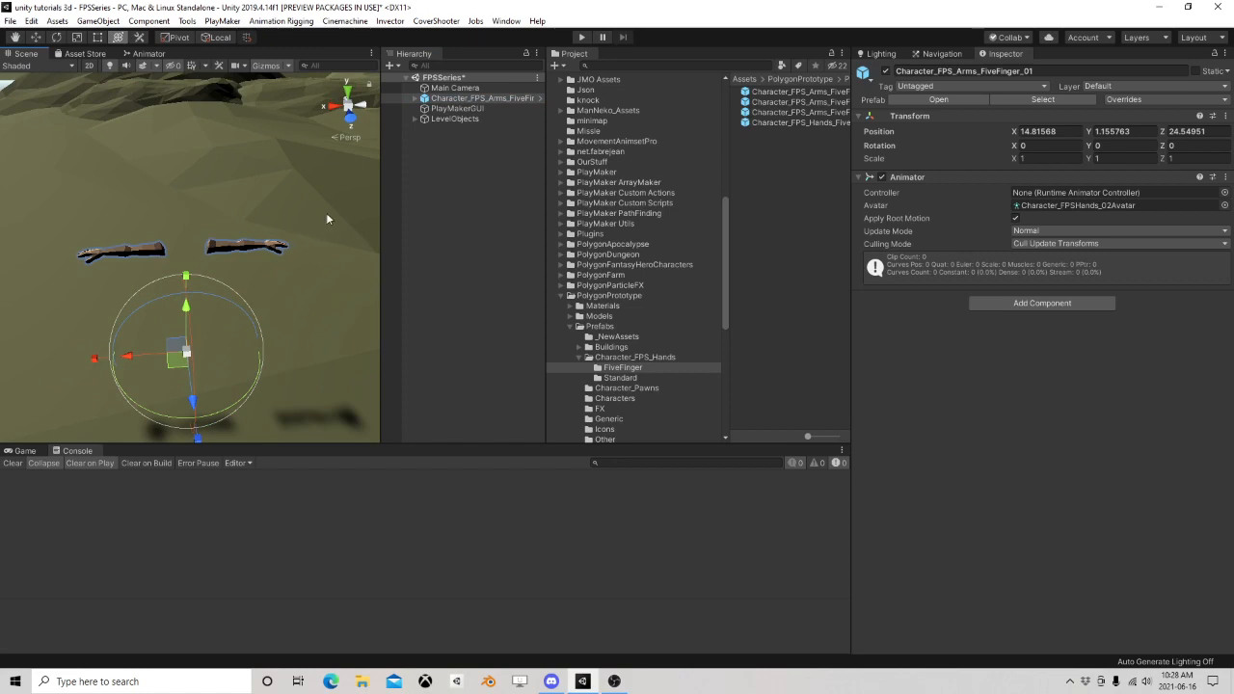
# Rotate the FPS arms to about -158 degrees around Y and unpack their prefab completely
pyautogui.moveTo(162, 415); pyautogui.dragTo(579, 386)
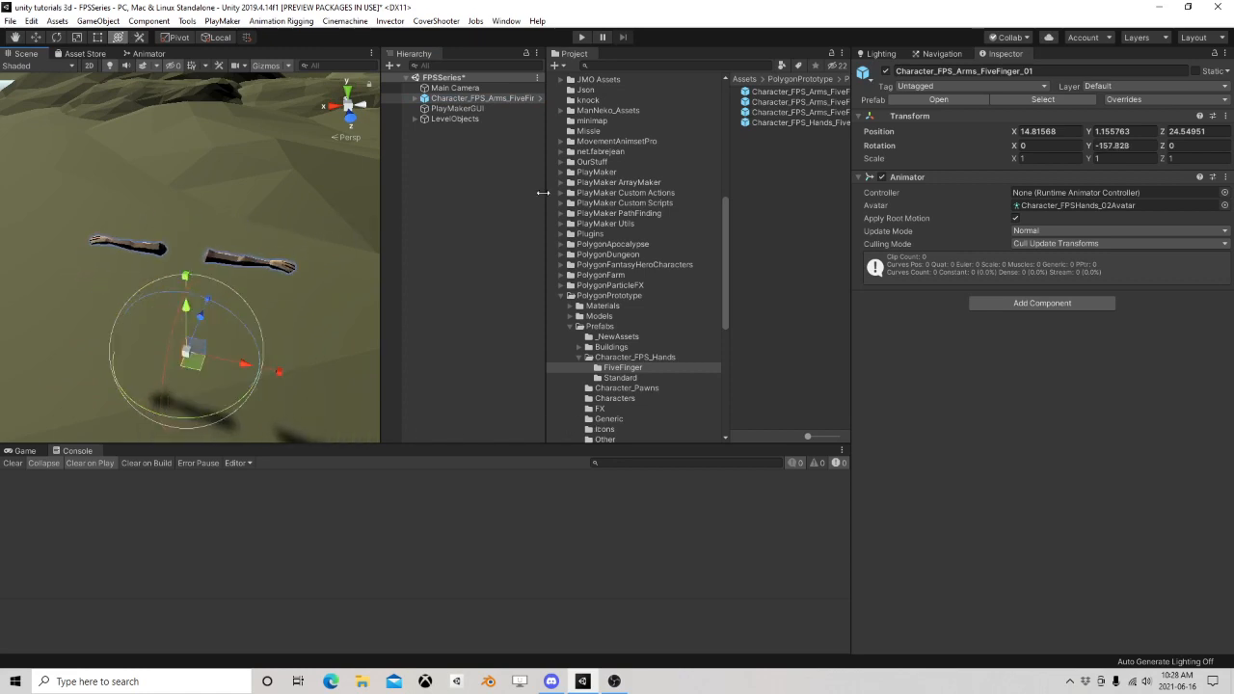
pyautogui.rightClick(485, 99)
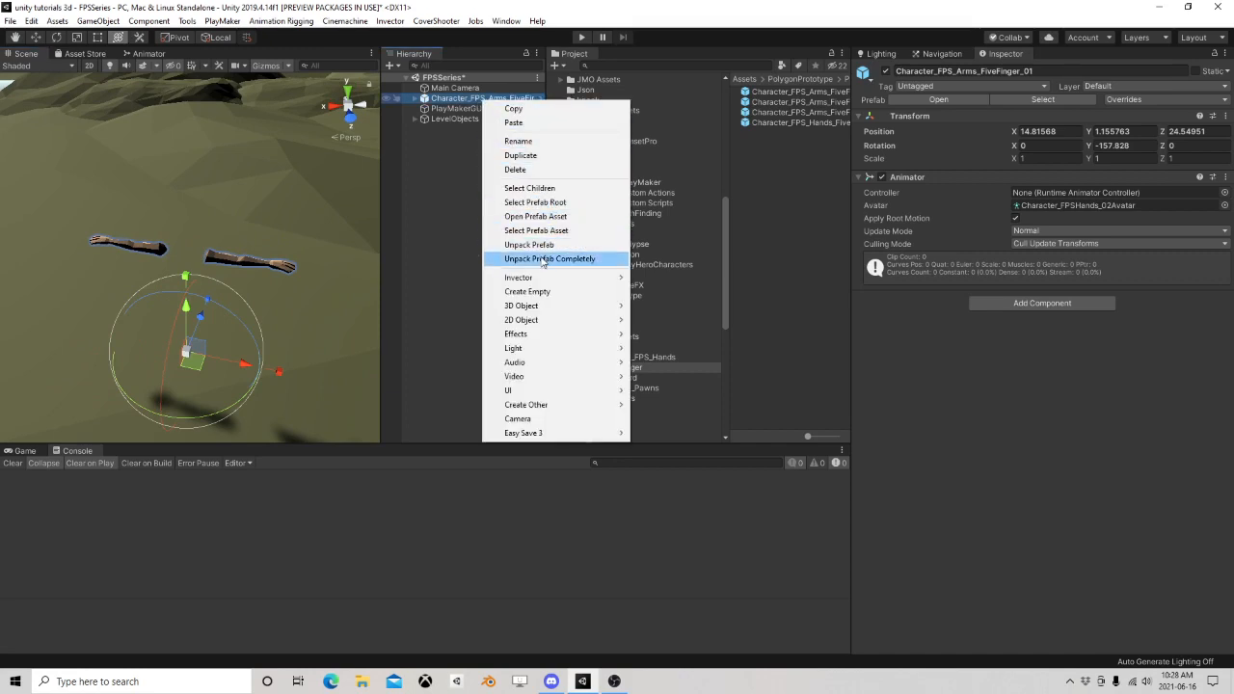
pyautogui.click(549, 258)
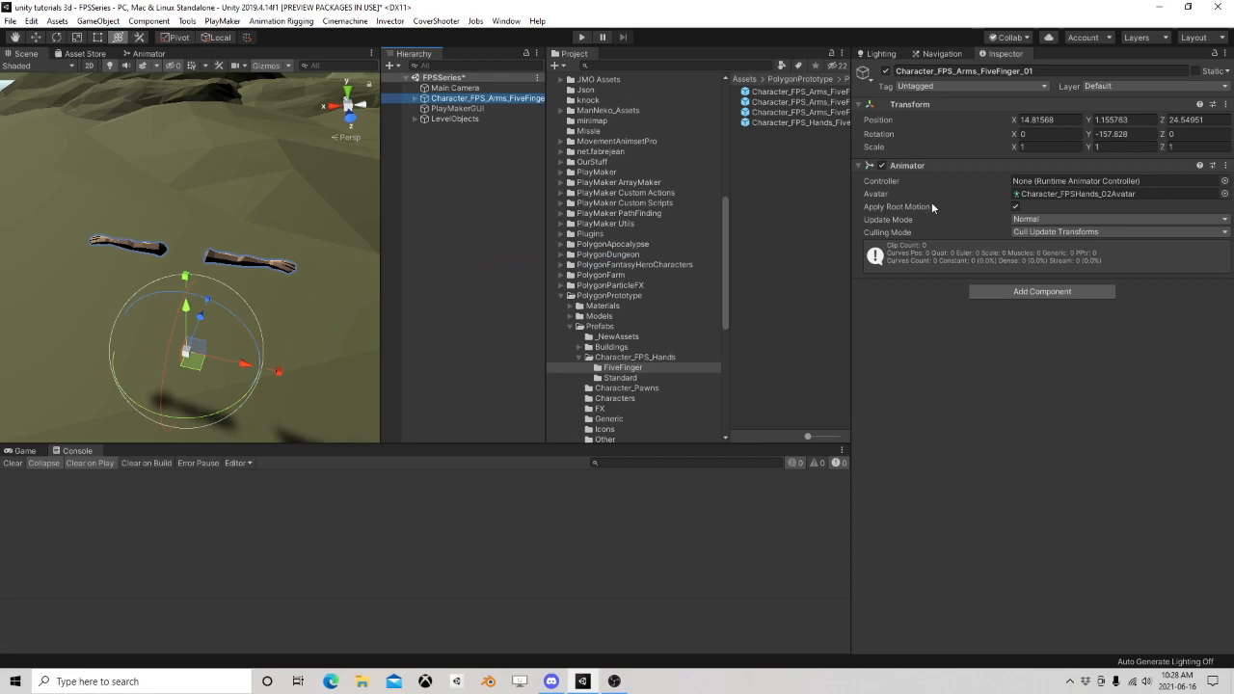
# Locate the arms' avatar source model, Character_FPSHands_02, and move it from PolygonPrototype's Models folder to the Assets root
pyautogui.click(1056, 192)
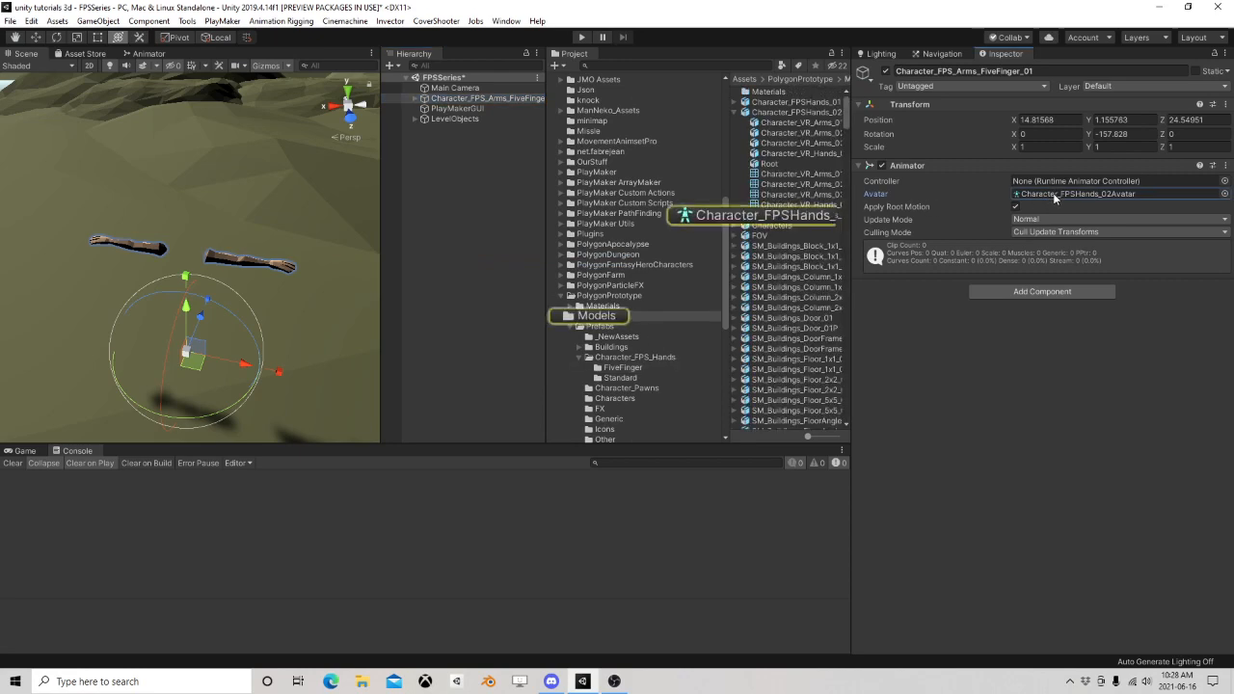
pyautogui.click(771, 112)
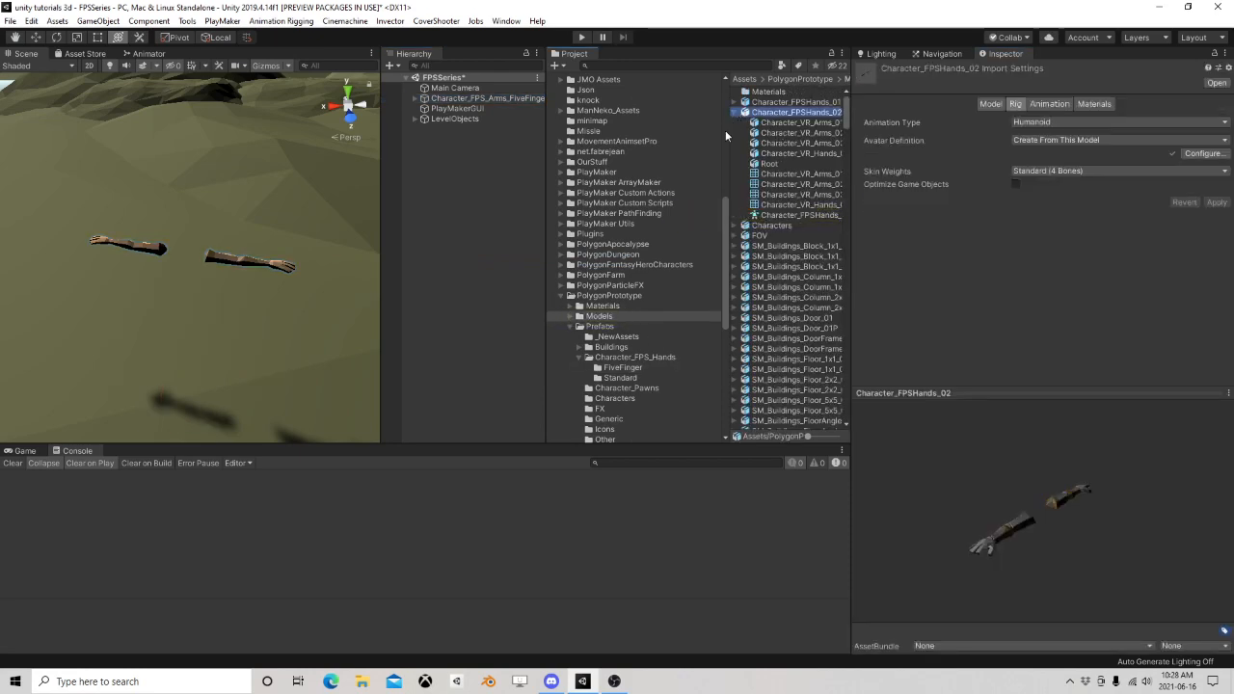
pyautogui.moveTo(765, 144); pyautogui.dragTo(660, 147)
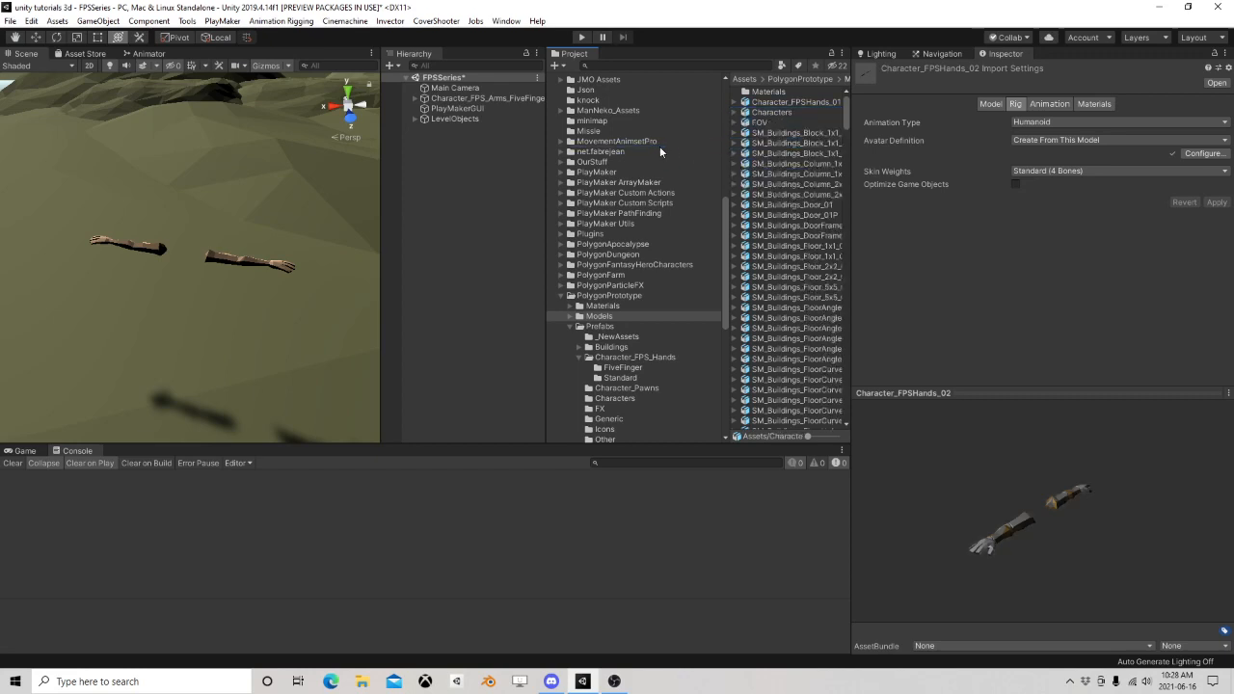
# Undo the last two selection changes
pyautogui.click(32, 20)
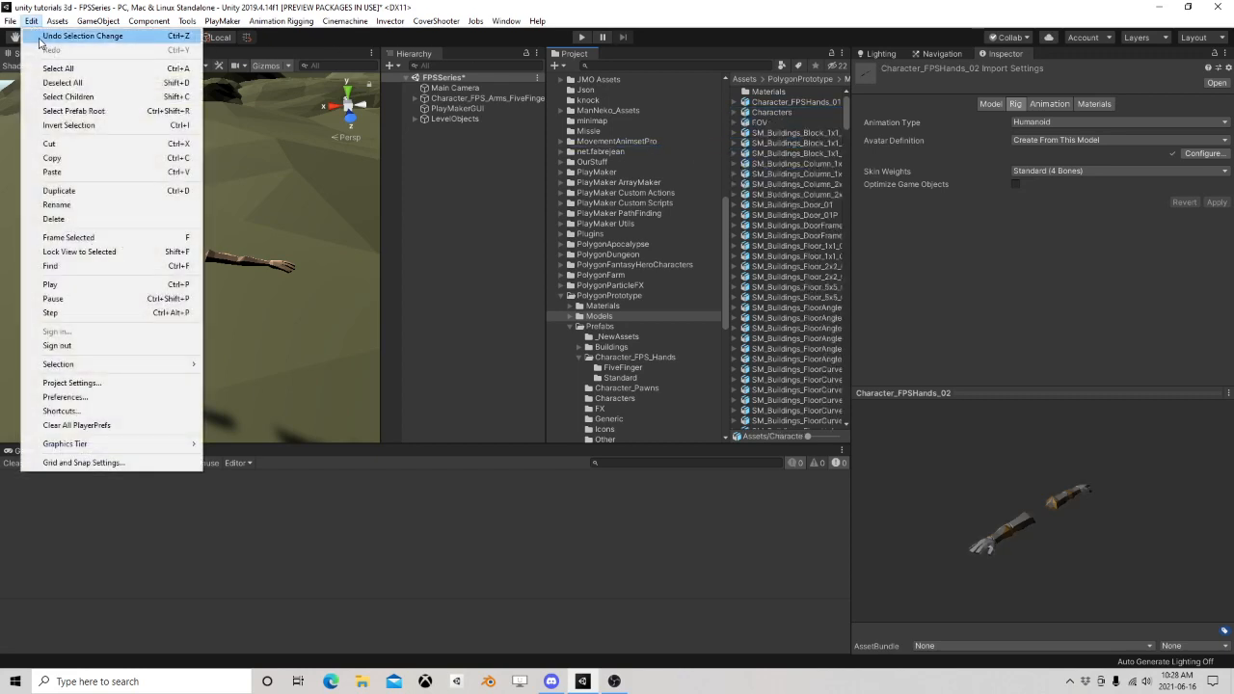
pyautogui.click(38, 36)
pyautogui.click(32, 20)
pyautogui.click(39, 36)
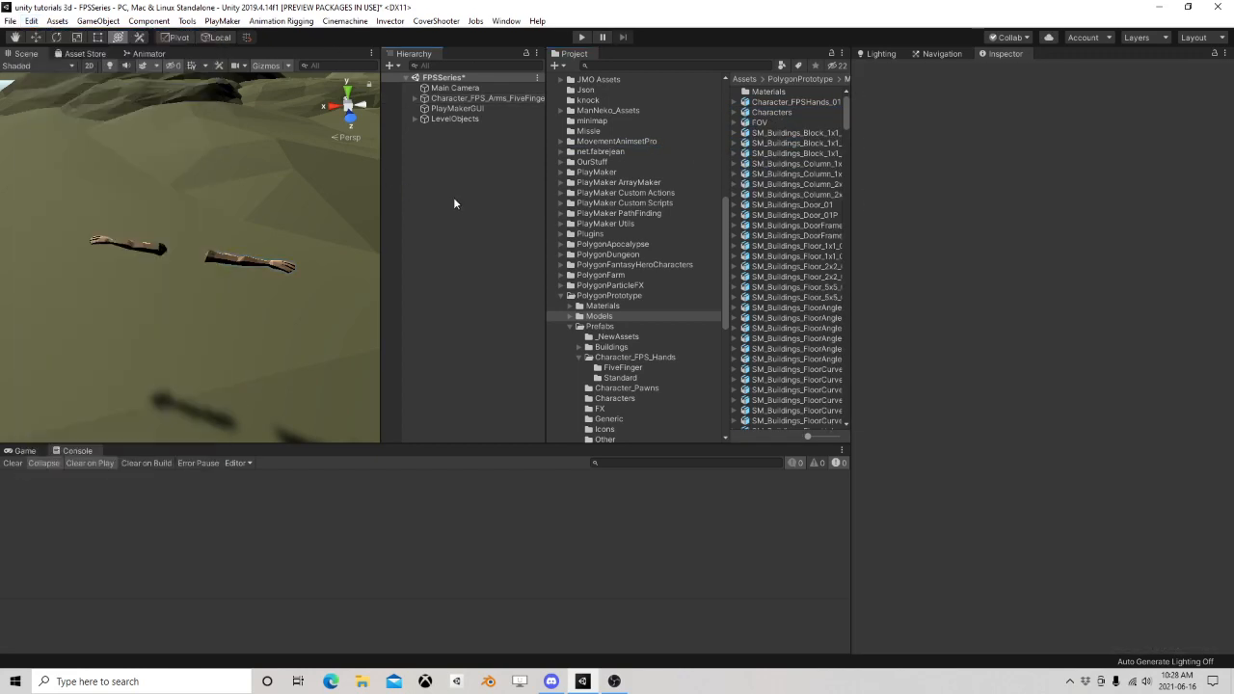
# Locate the FPS arms' avatar source model, Character_FPSHands_02, and move it from the Assets root into the FPSGame folder
pyautogui.click(455, 100)
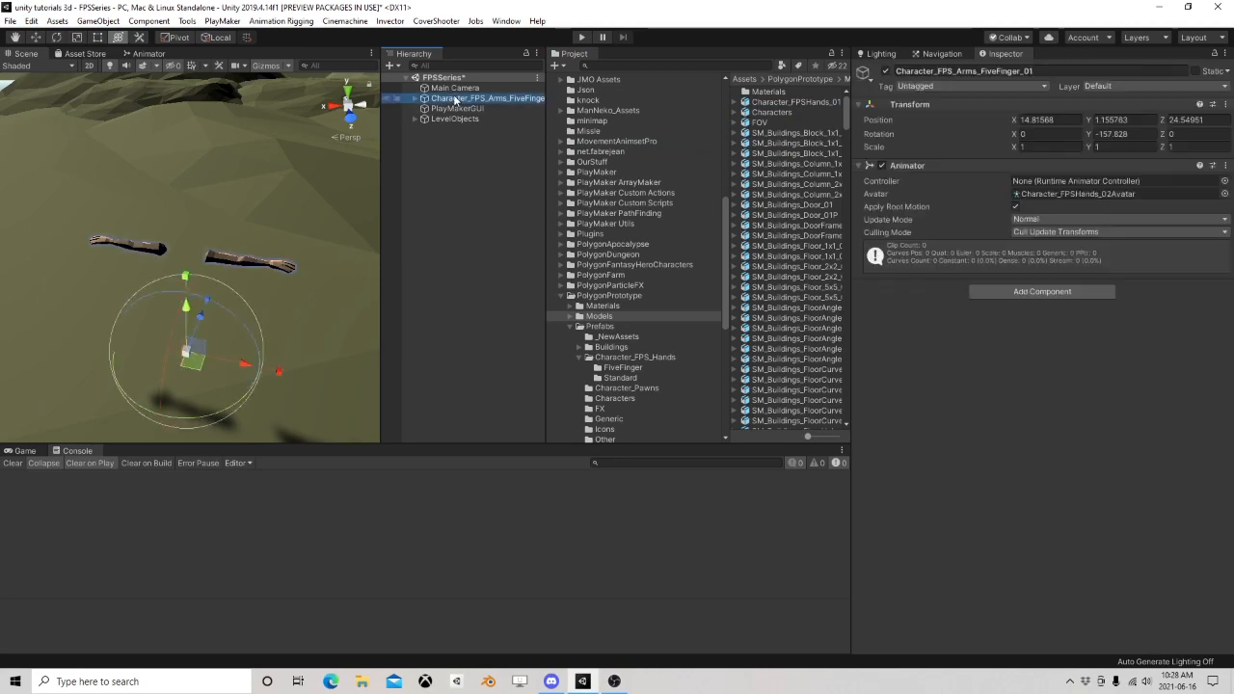
pyautogui.click(1077, 194)
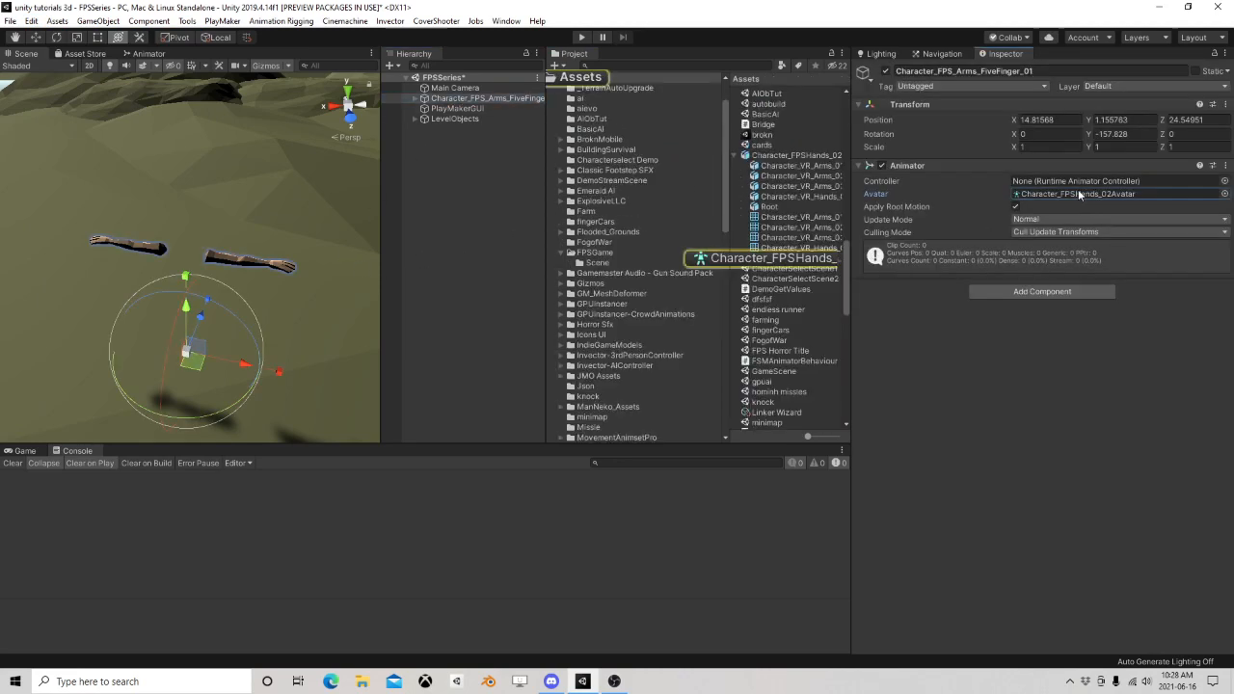
pyautogui.click(768, 158)
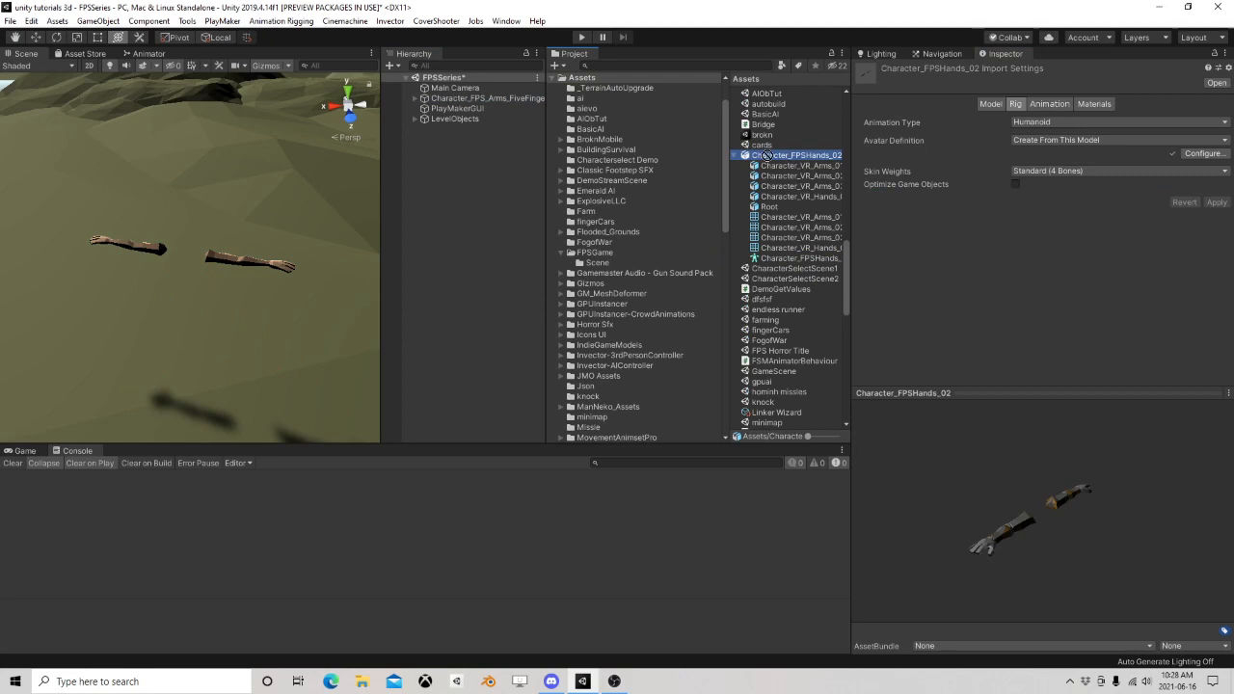
pyautogui.moveTo(658, 215); pyautogui.dragTo(603, 255)
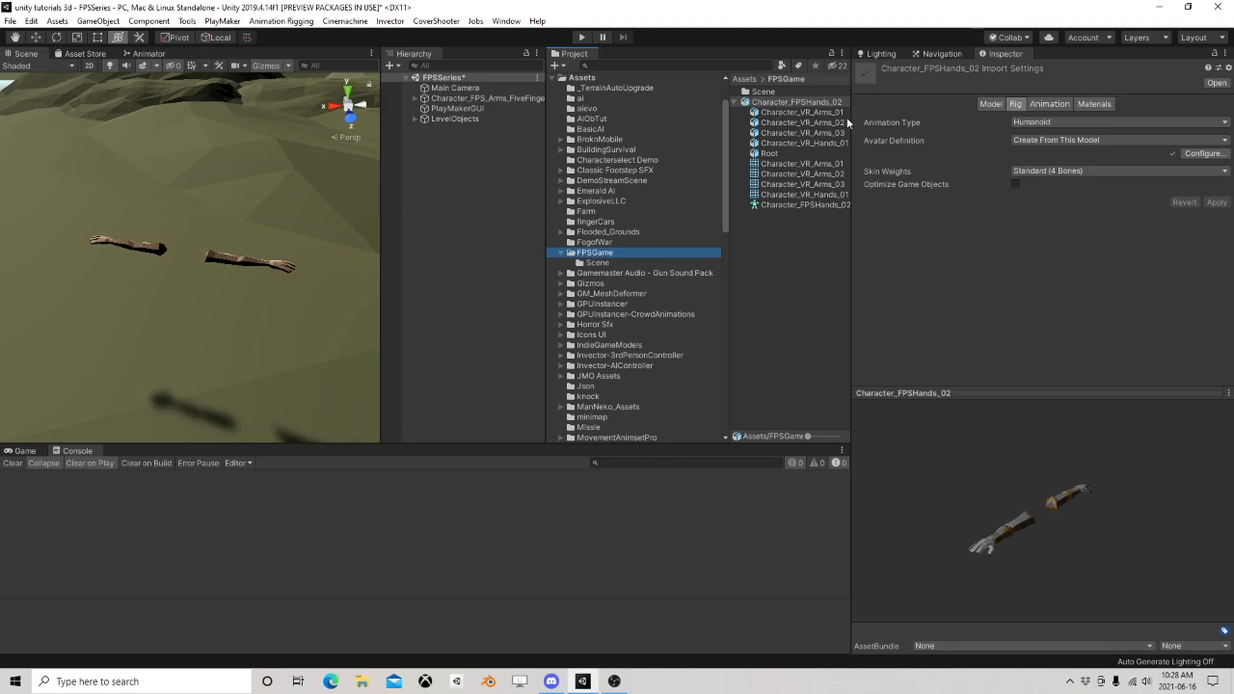
# Set the Character_FPSHands_02 rig's animation type to Generic, apply it, and check the arms' avatar reference
pyautogui.click(1043, 125)
pyautogui.click(1049, 164)
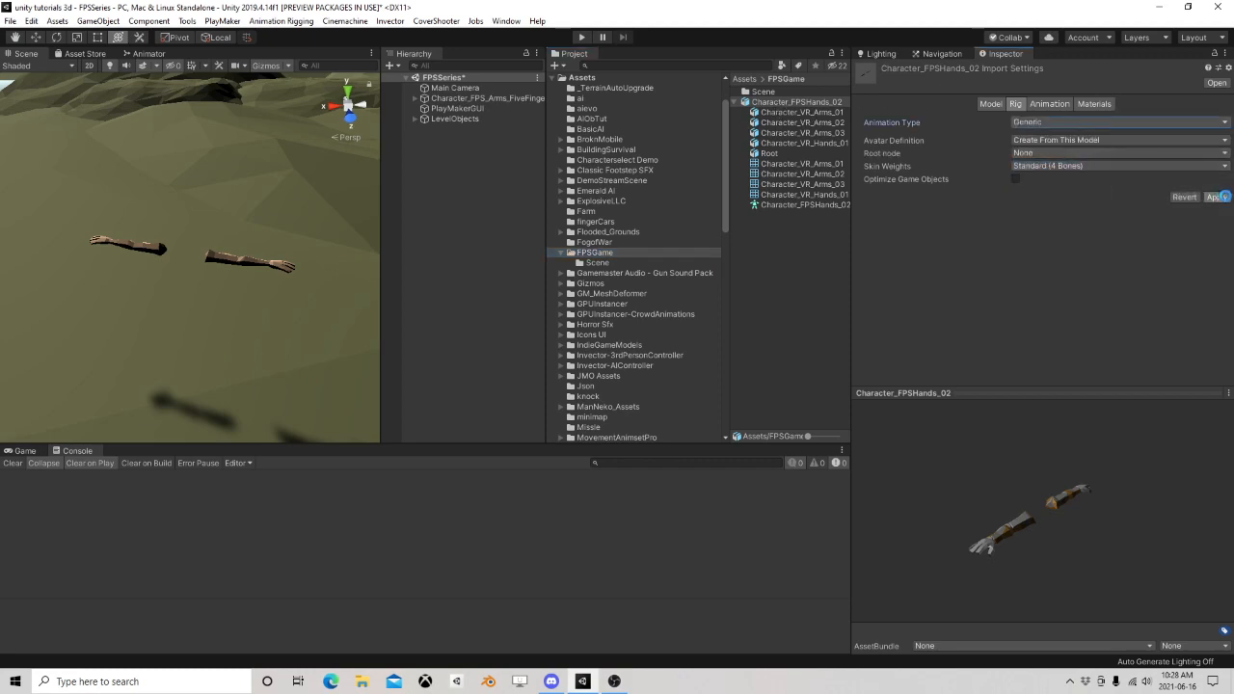
pyautogui.click(1217, 196)
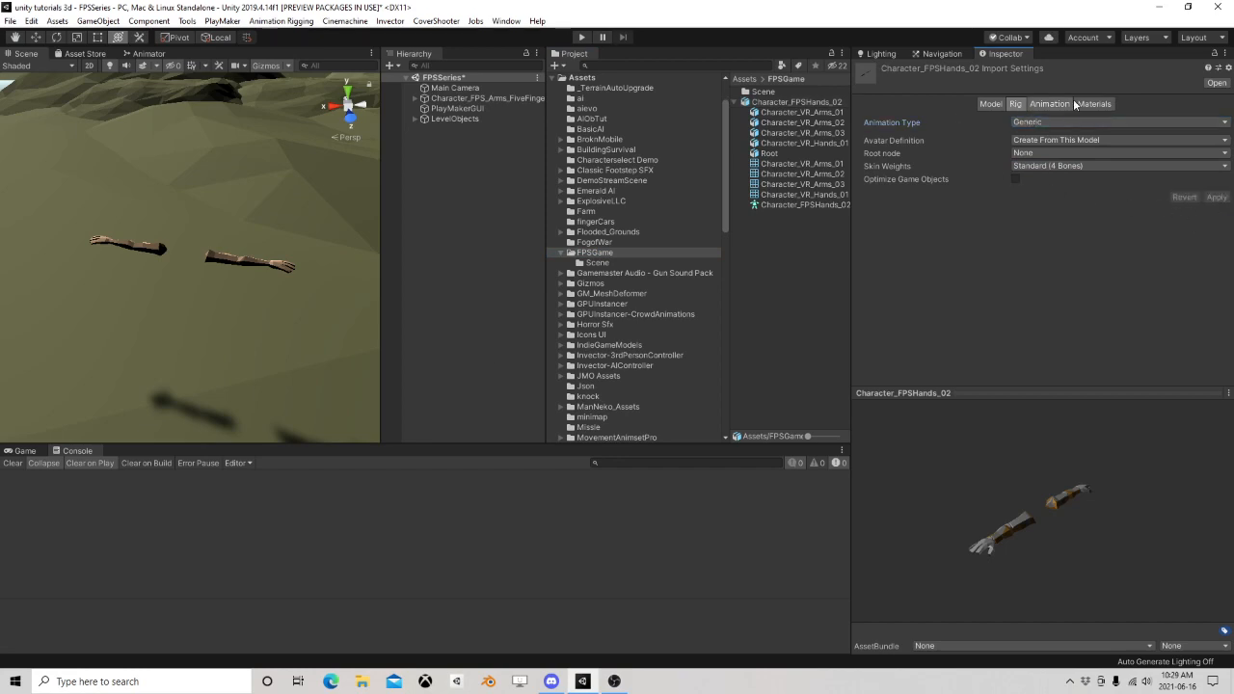
pyautogui.click(463, 99)
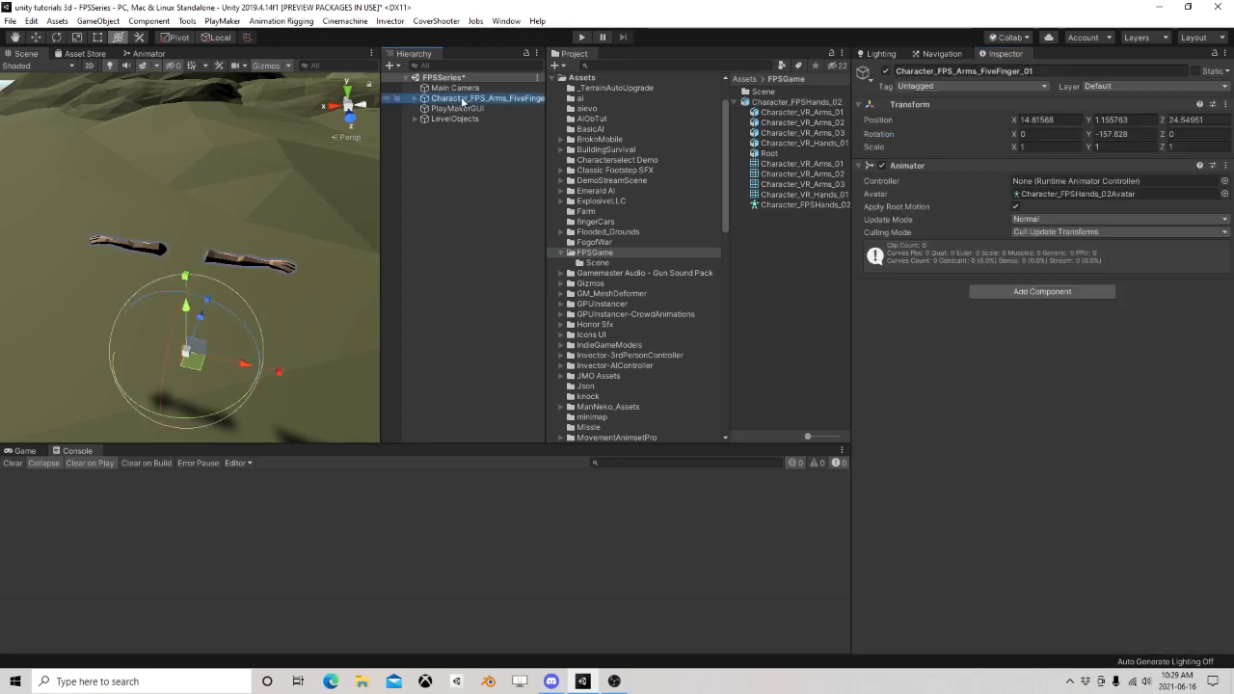
pyautogui.click(1068, 191)
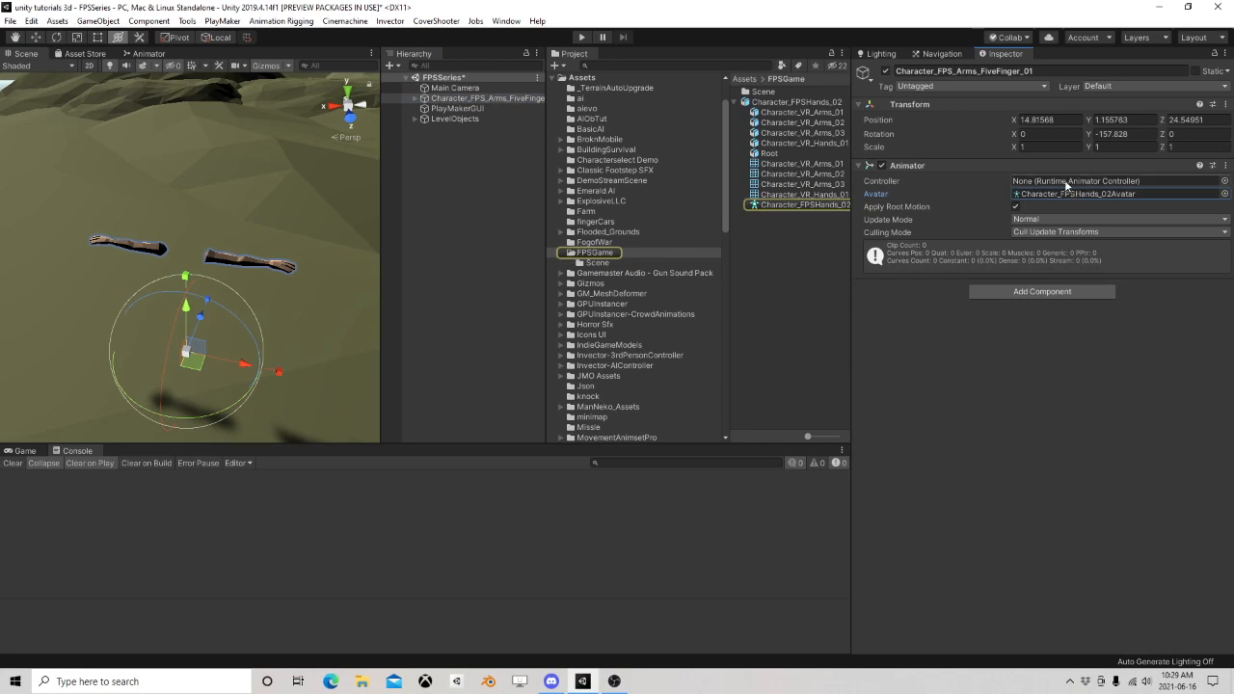
pyautogui.click(797, 102)
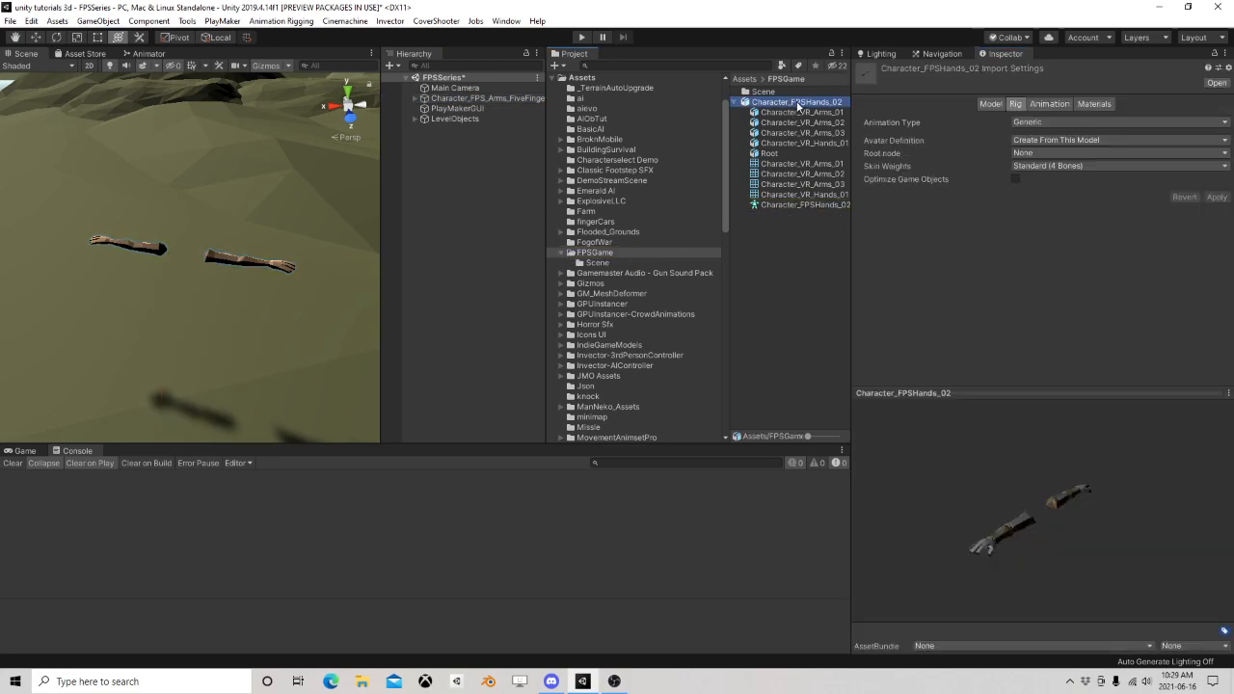
pyautogui.click(461, 98)
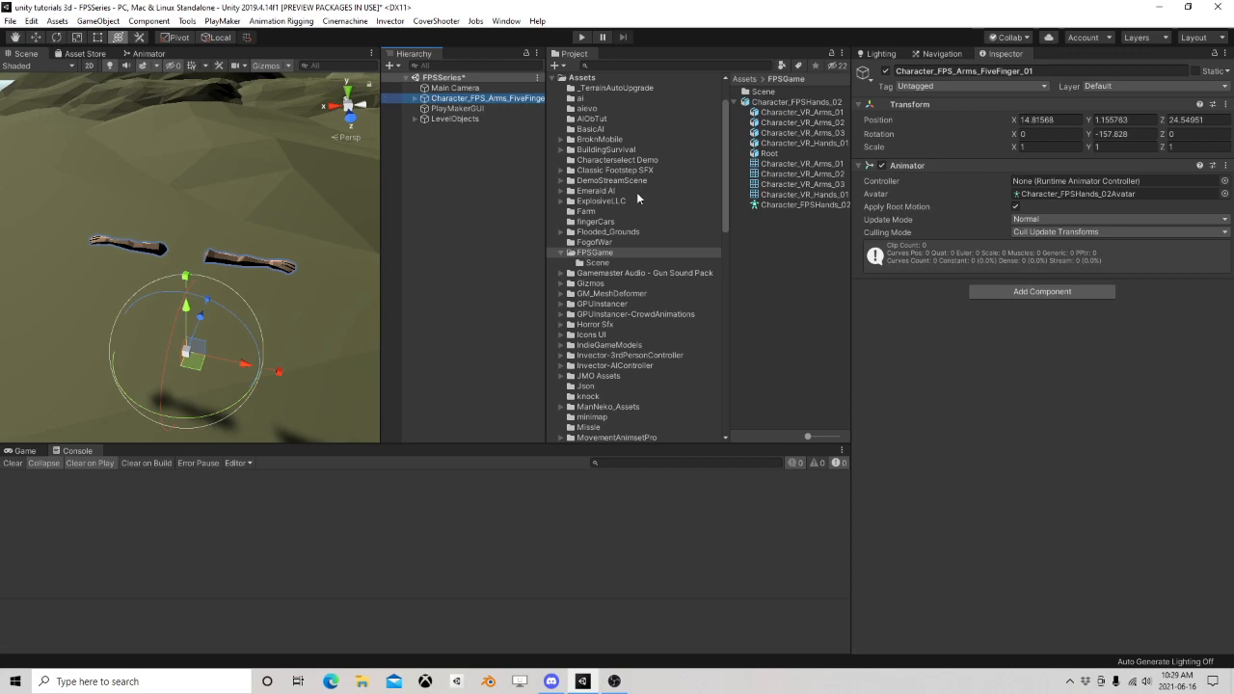
# Create an Animator Controller named Ourplayer in the FPSGame folder and assign it to the FPS arms' Animator
pyautogui.rightClick(754, 247)
pyautogui.moveTo(883, 252)
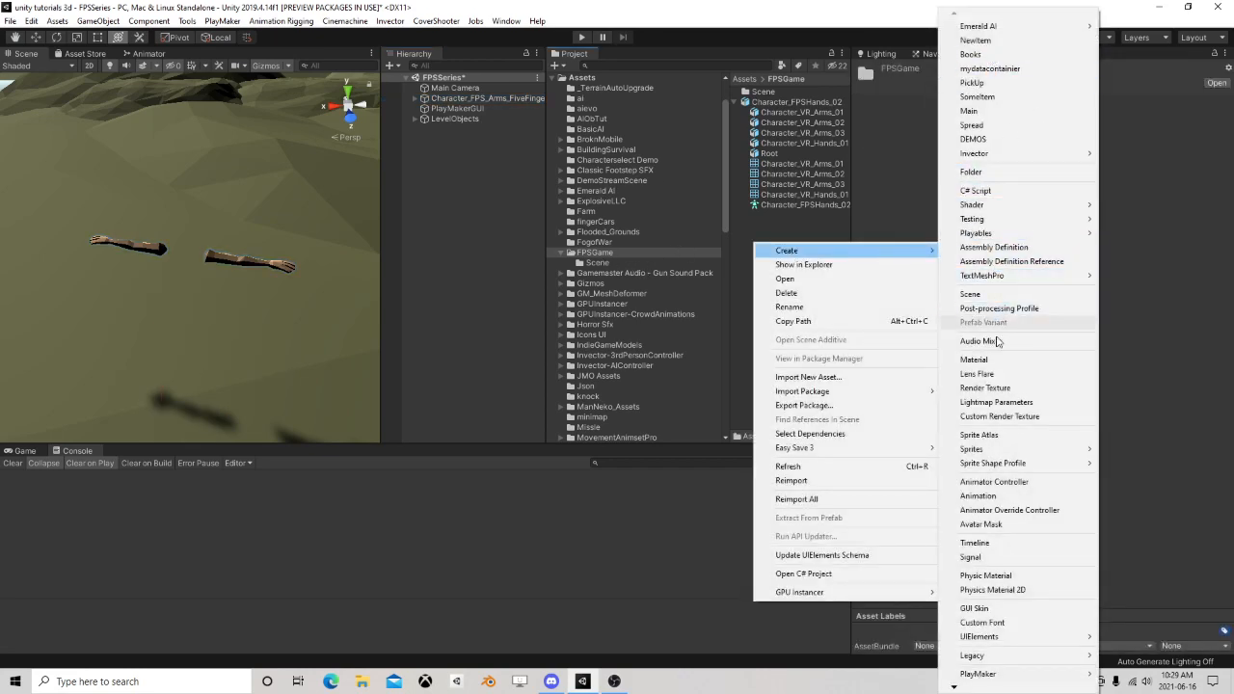
pyautogui.click(999, 482)
pyautogui.write('Ourp')
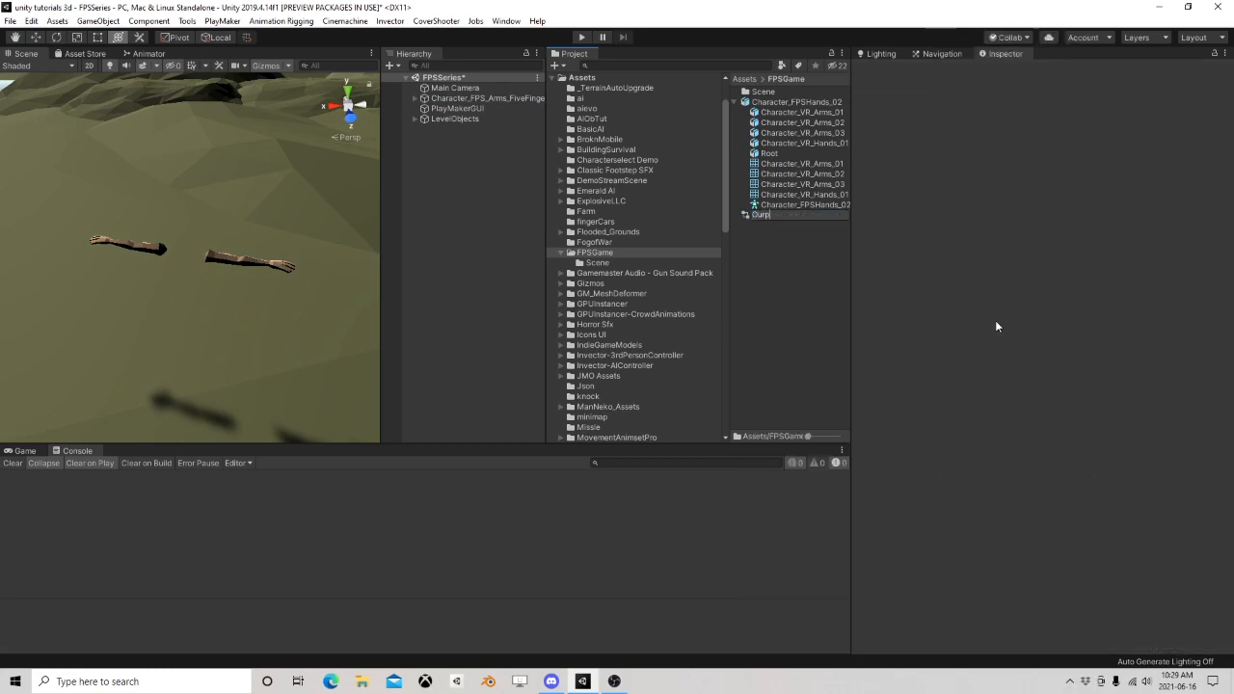
pyautogui.write('layer')
pyautogui.press('Return')
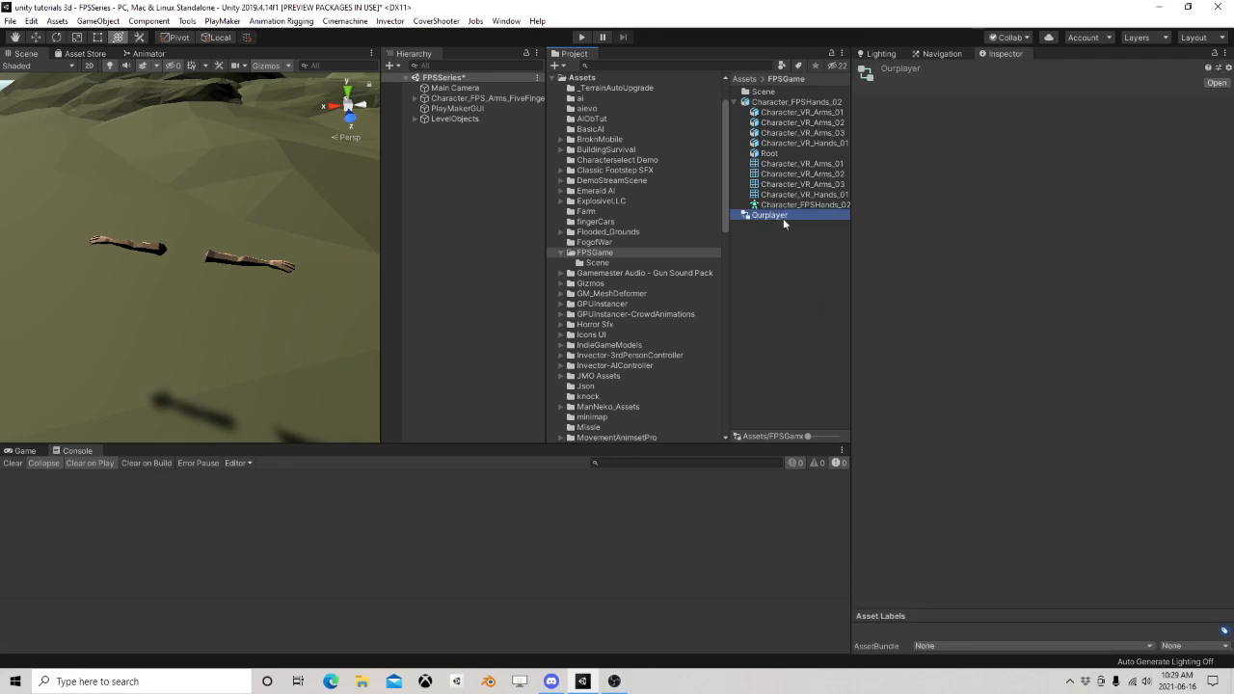
pyautogui.click(447, 98)
pyautogui.moveTo(783, 216); pyautogui.dragTo(1055, 184)
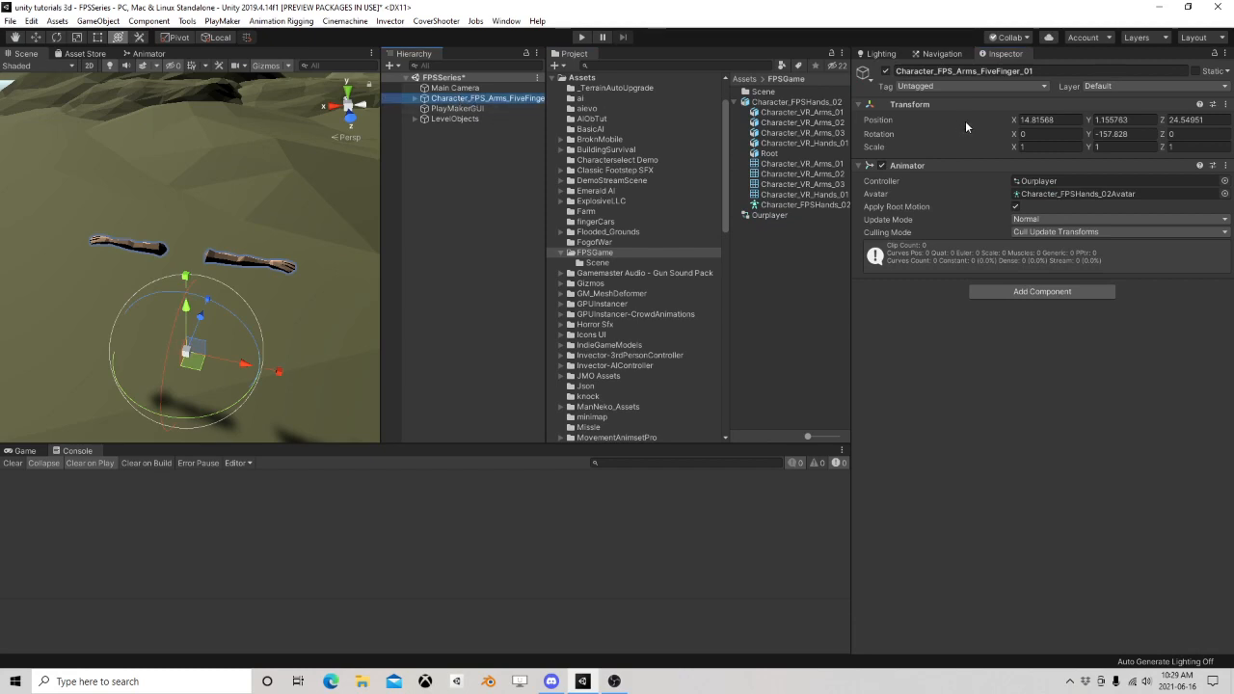
# Create a capsule at the FPS arms' position and make the arms its child
pyautogui.rightClick(457, 100)
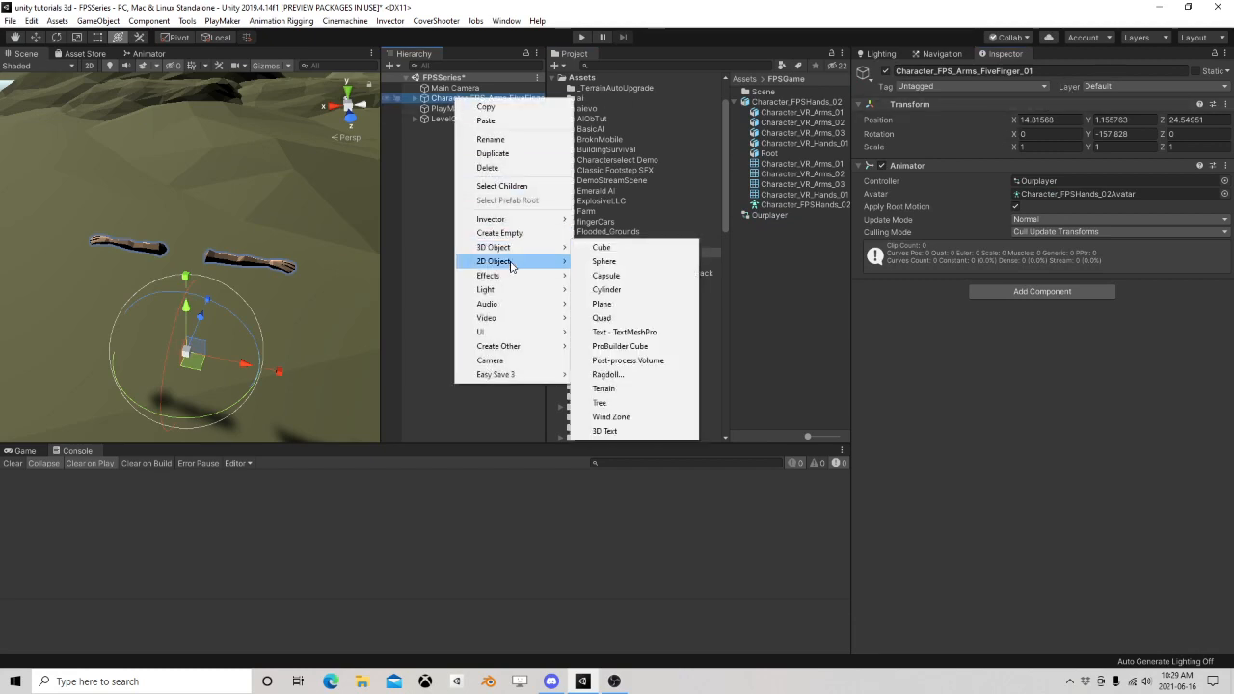
pyautogui.click(408, 154)
pyautogui.rightClick(452, 97)
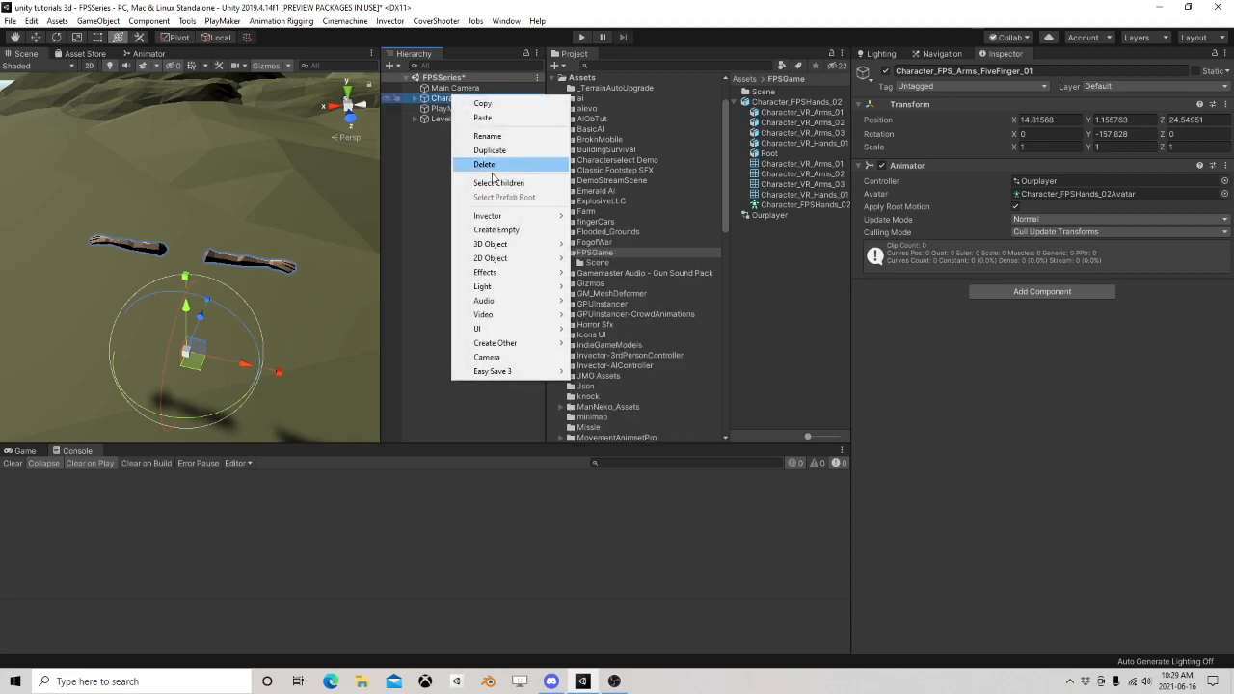
pyautogui.moveTo(496, 246)
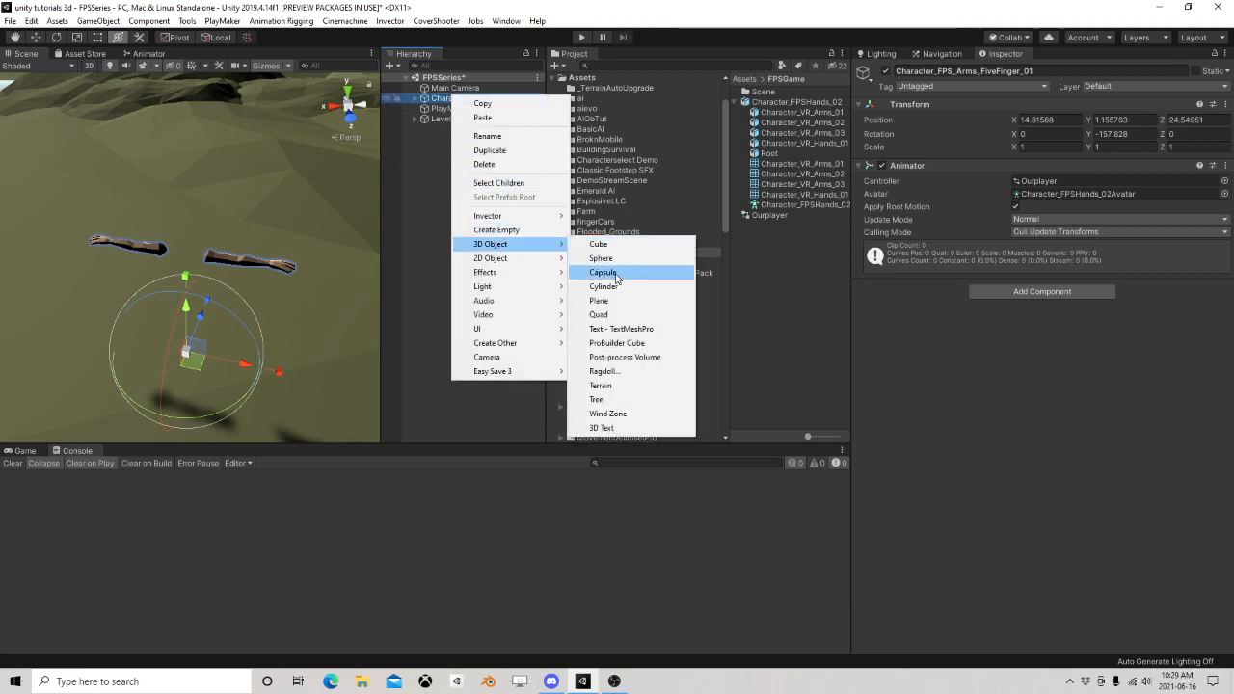
pyautogui.click(619, 273)
pyautogui.moveTo(455, 160); pyautogui.dragTo(449, 100)
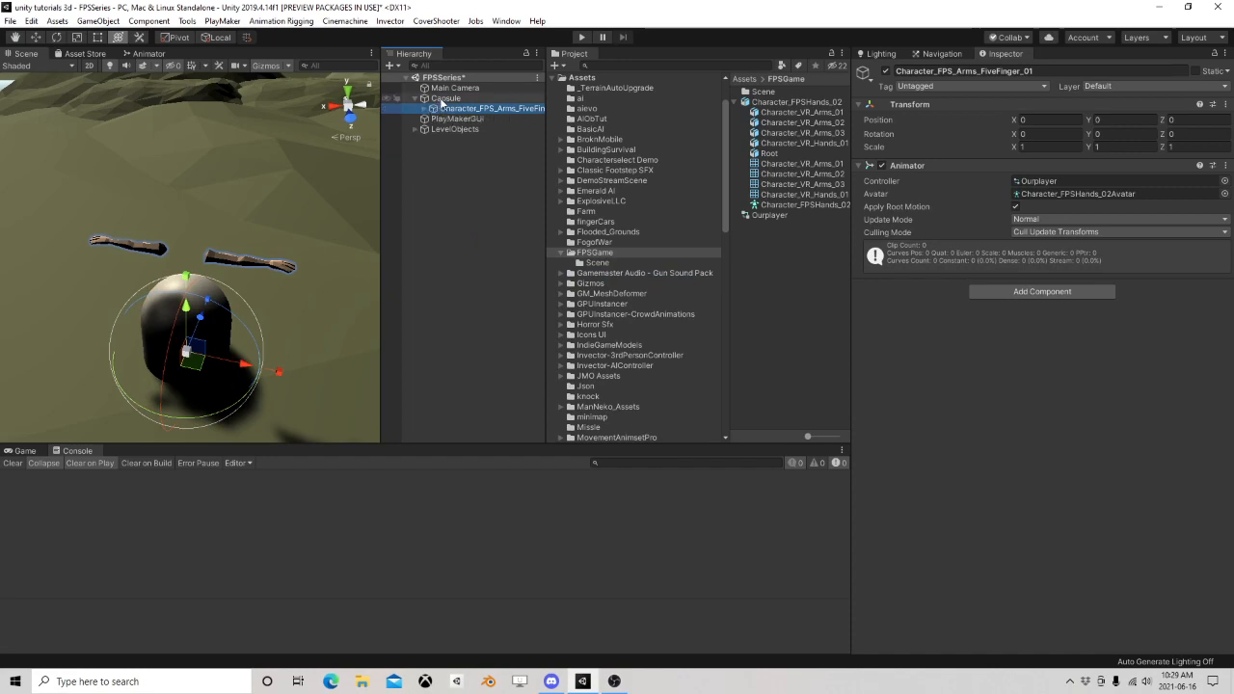
# Raise the capsule with its arms above the terrain to a Y position of about 1.95
pyautogui.click(443, 99)
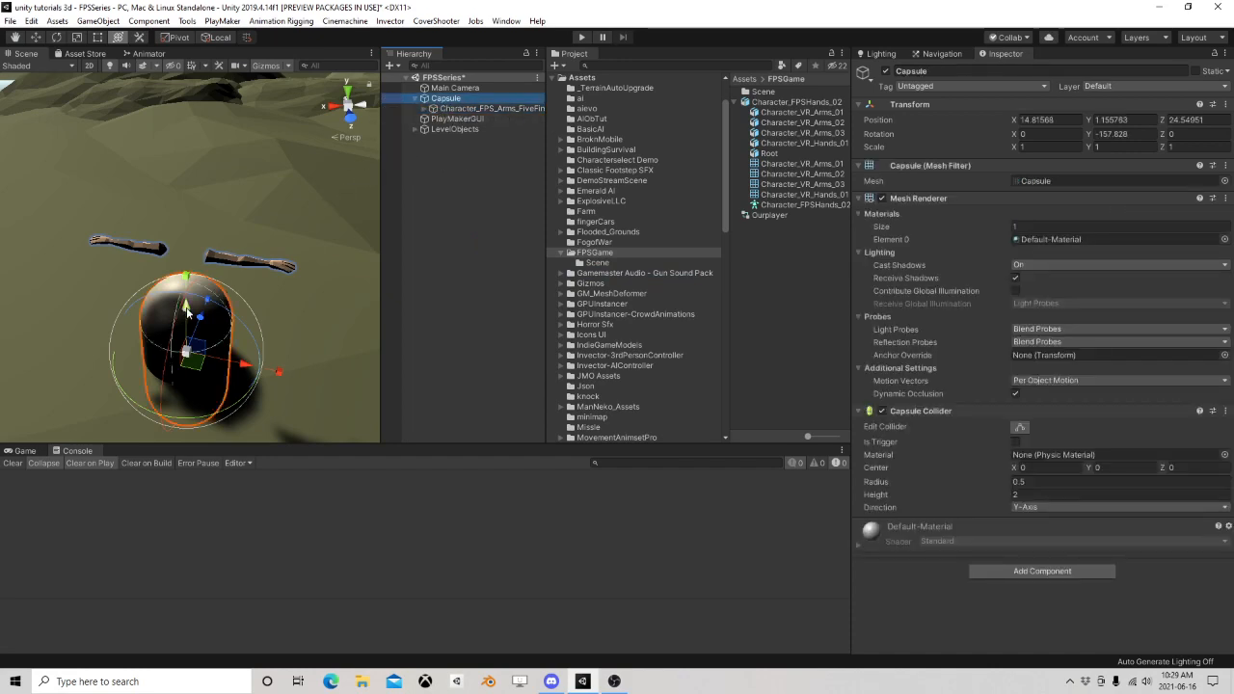
pyautogui.moveTo(188, 312); pyautogui.dragTo(182, 264)
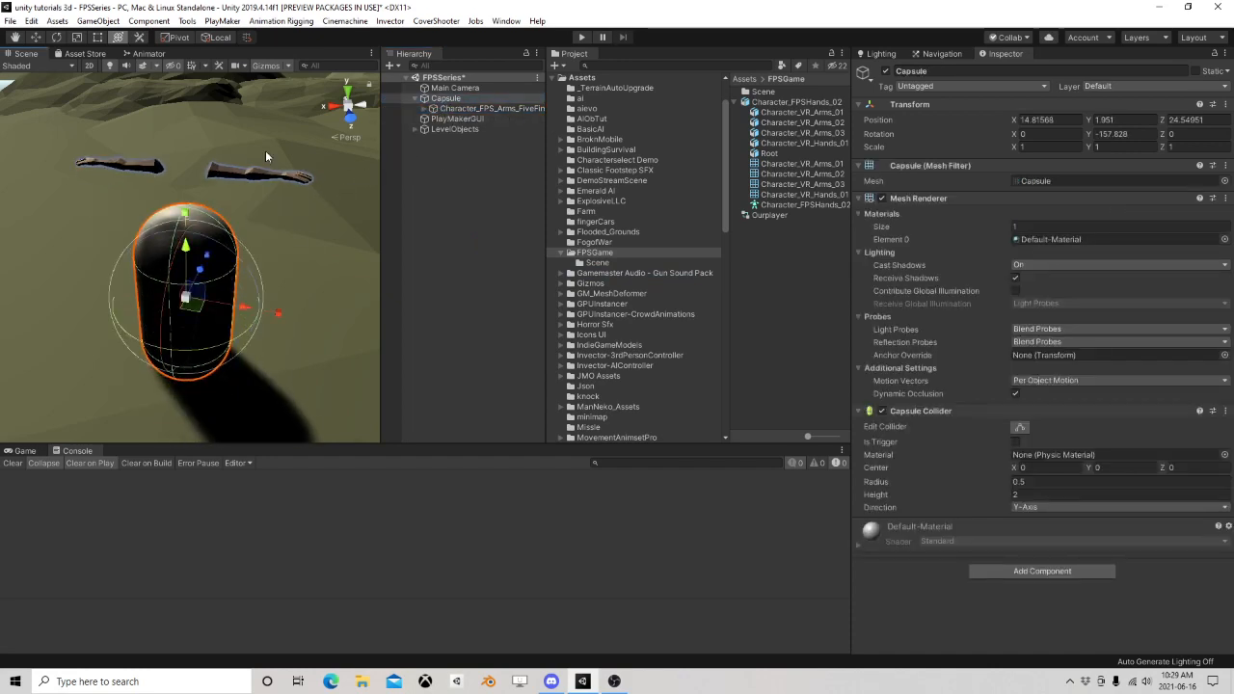
pyautogui.moveTo(265, 150); pyautogui.dragTo(294, 135, button='right')
pyautogui.click(462, 88)
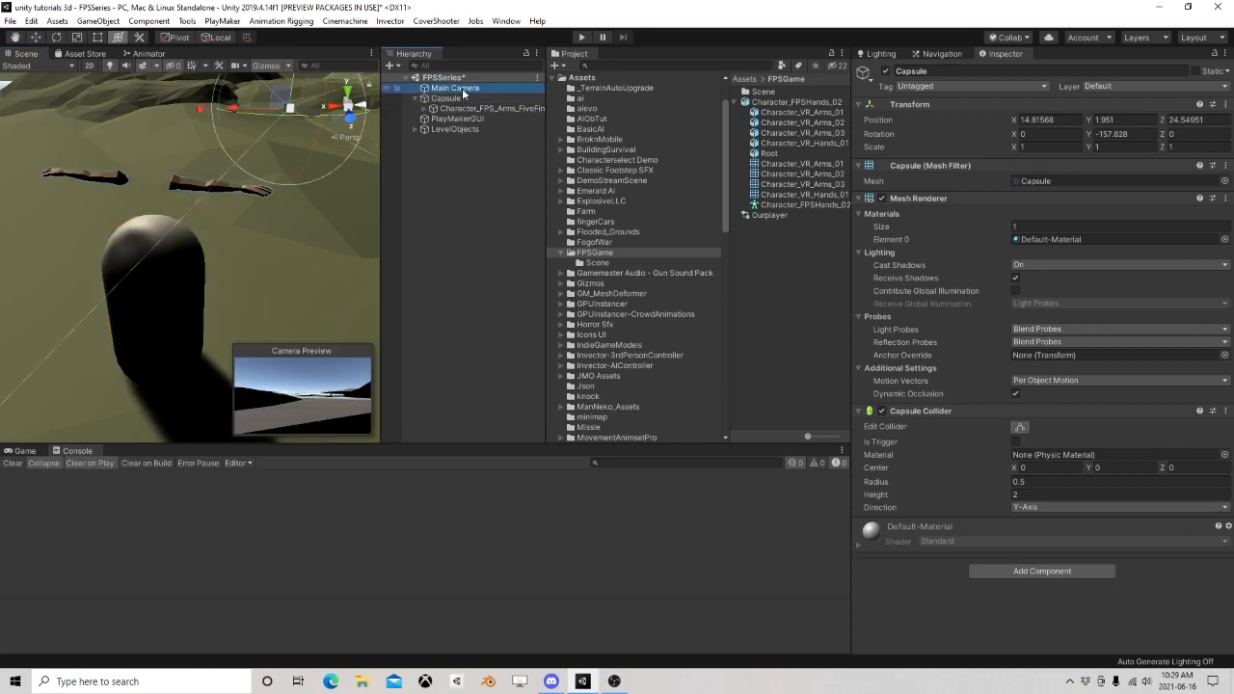
pyautogui.click(447, 98)
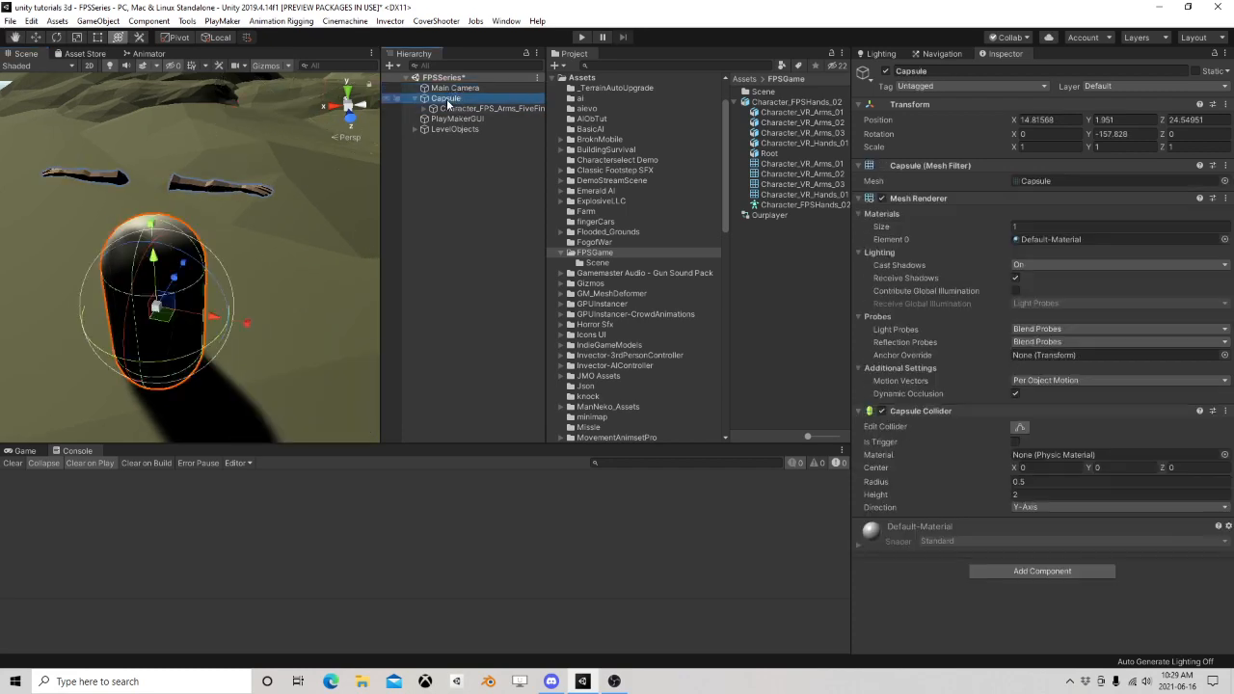
# Duplicate the FPS arms inside the capsule and deactivate the copy
pyautogui.click(449, 108)
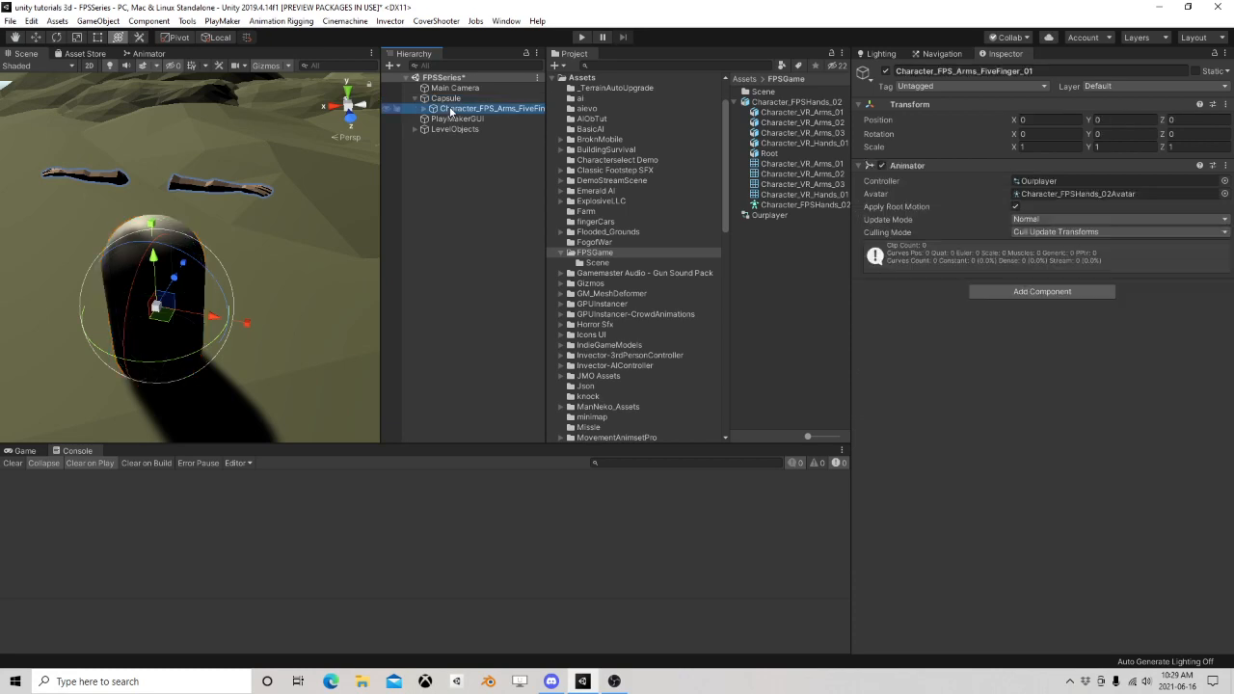
pyautogui.click(449, 108)
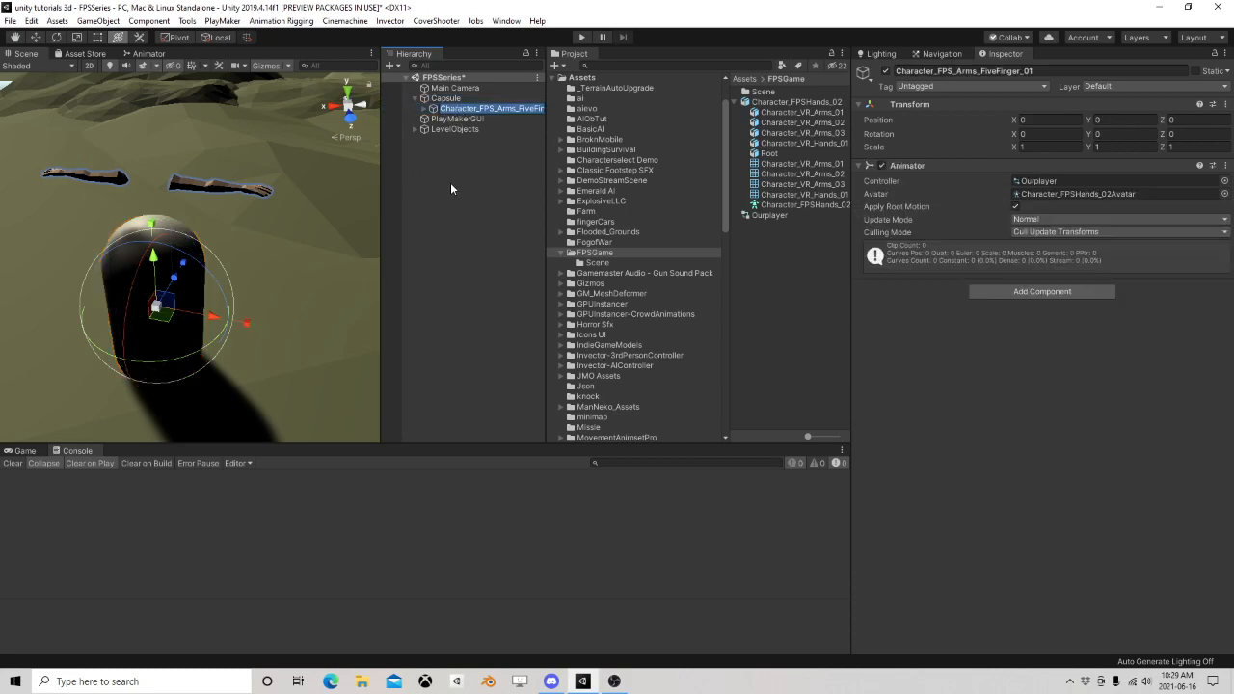
pyautogui.click(474, 153)
pyautogui.click(485, 108)
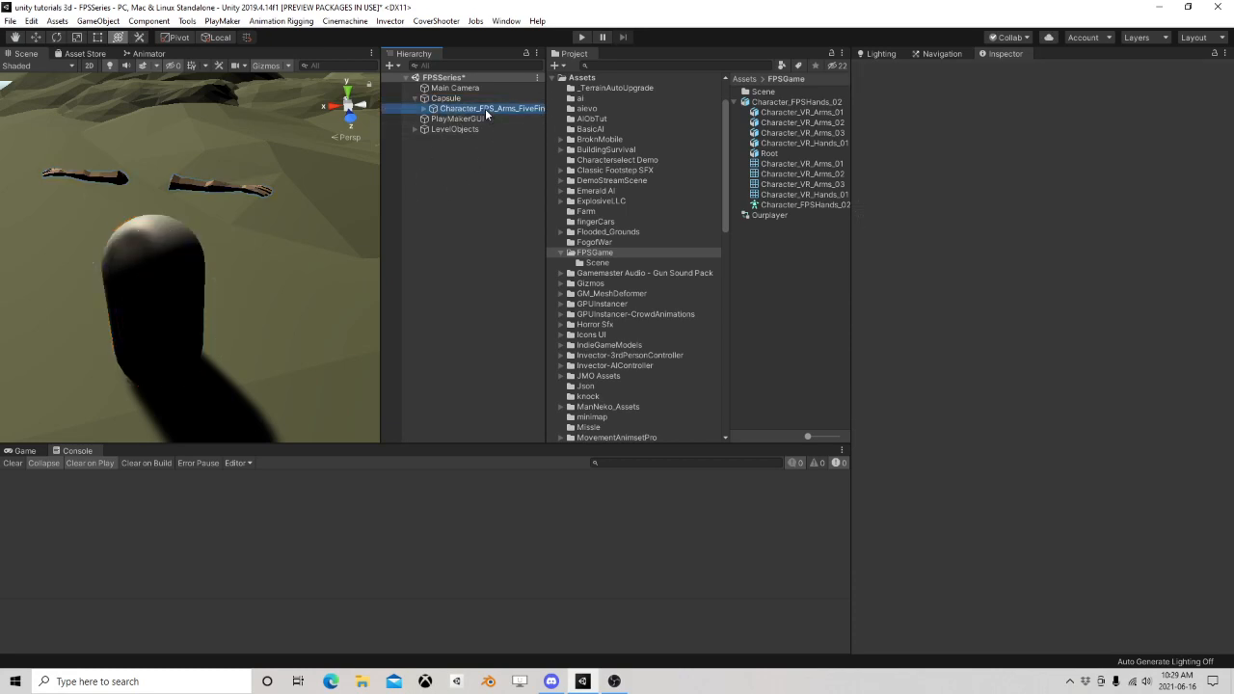
pyautogui.moveTo(310, 206); pyautogui.dragTo(257, 276, button='right')
pyautogui.press('f')
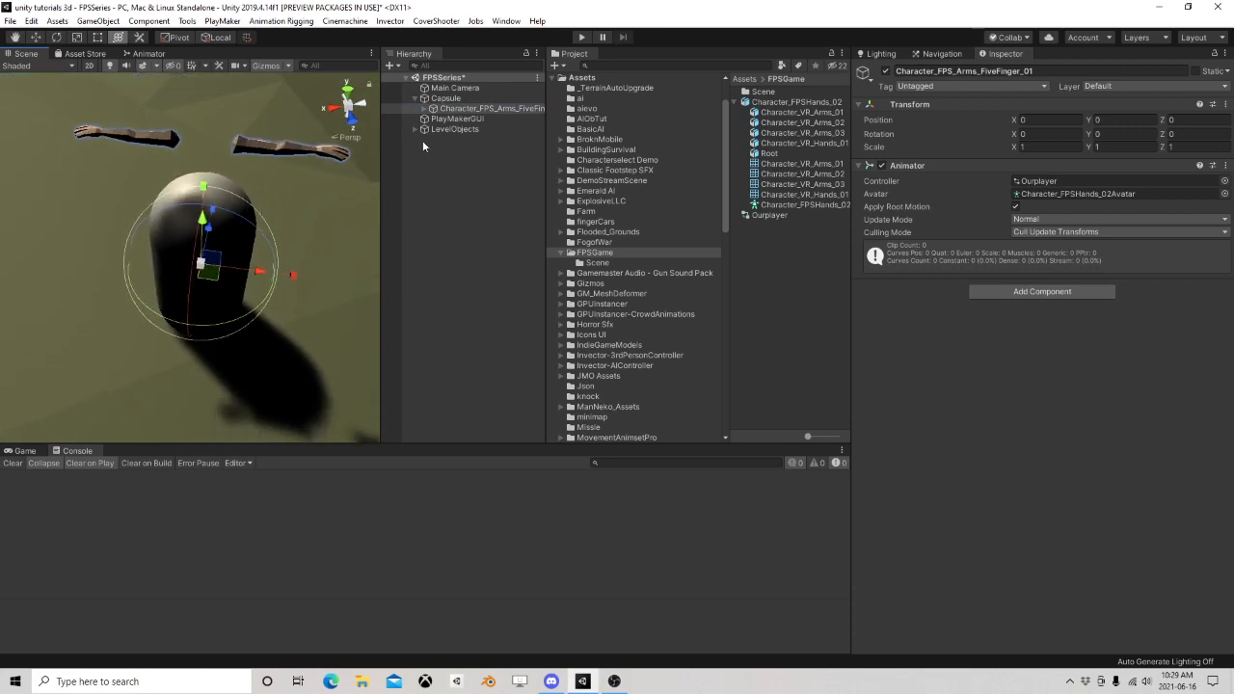
pyautogui.click(467, 111)
pyautogui.hotkey('ctrl', 'd')
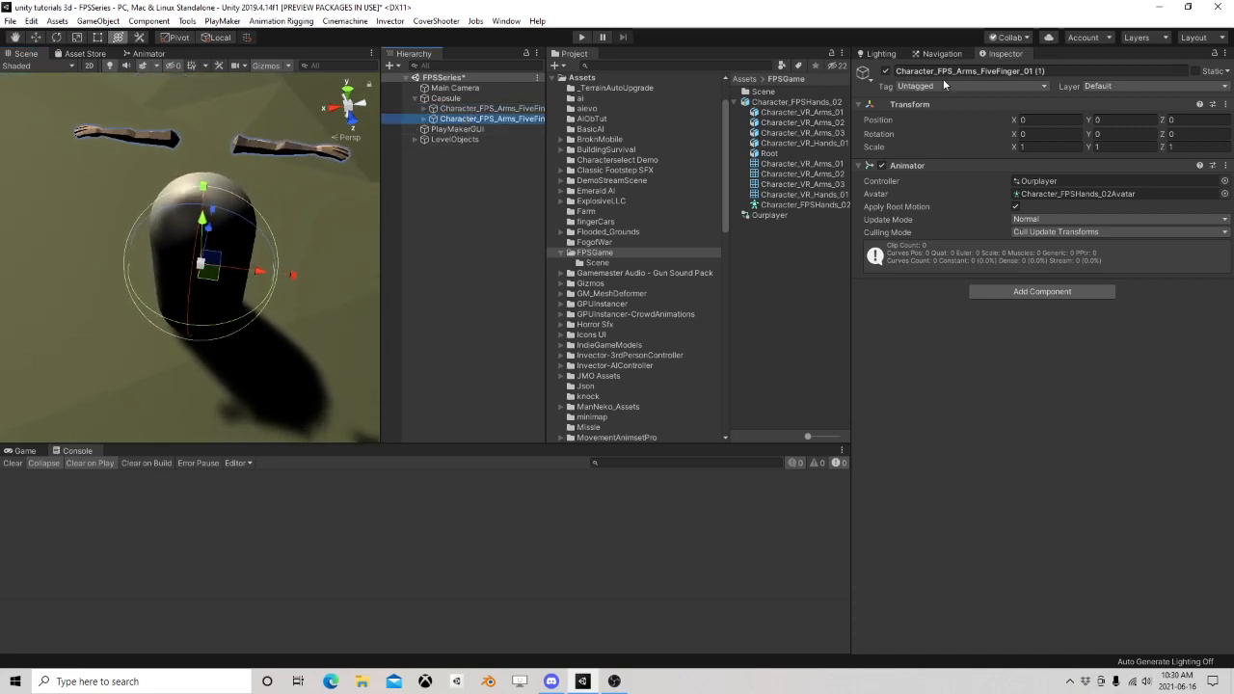
pyautogui.click(885, 73)
# Widen the Scene view and show the Game view with the Main Camera selected
pyautogui.scroll(5, 243, 216)
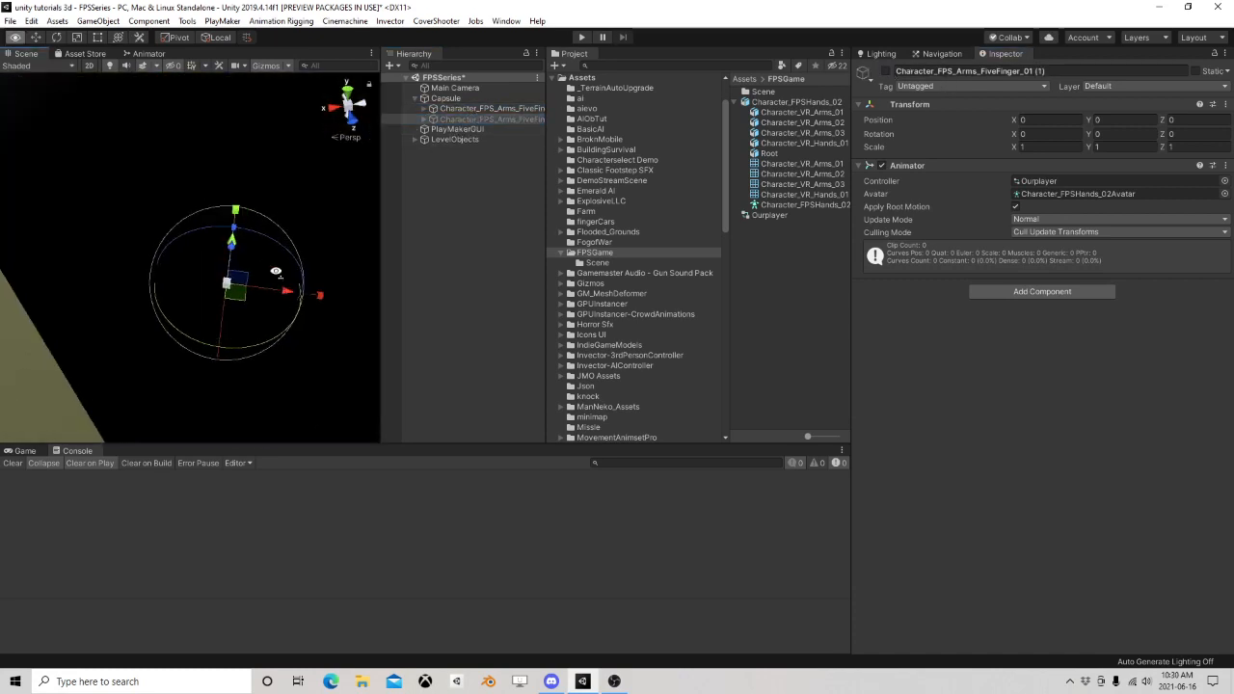
pyautogui.scroll(-5, 243, 216)
pyautogui.moveTo(243, 216); pyautogui.dragTo(265, 133, button='right')
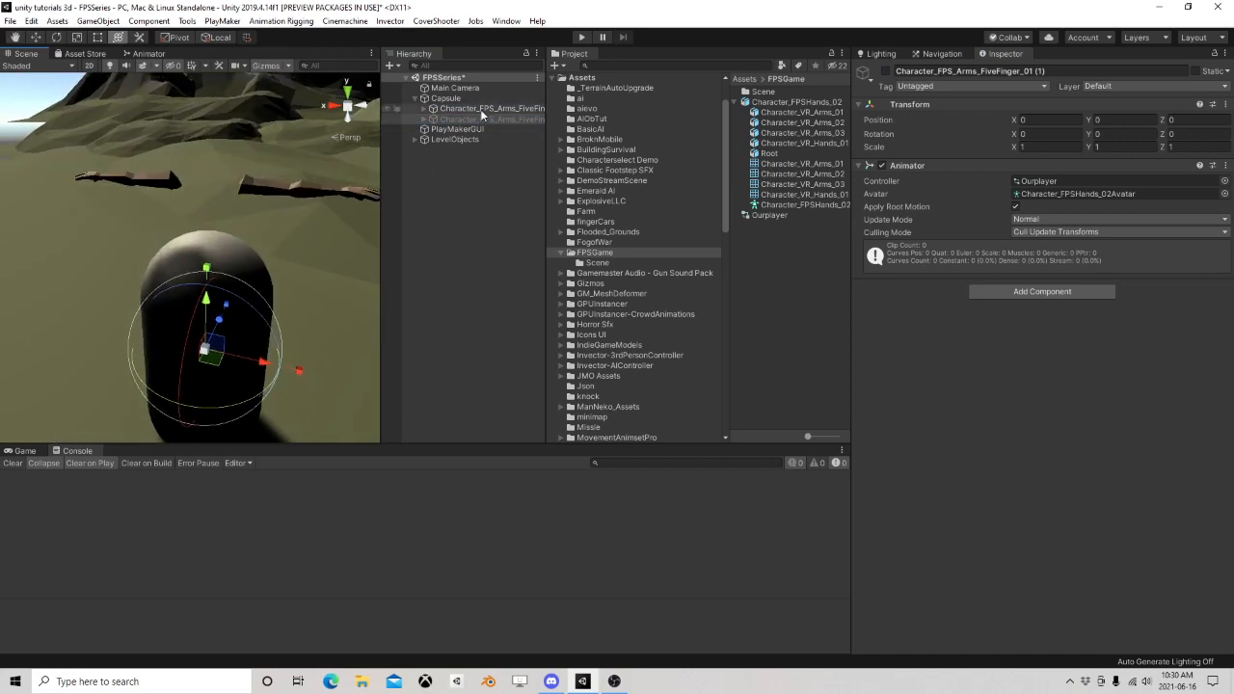
pyautogui.click(480, 109)
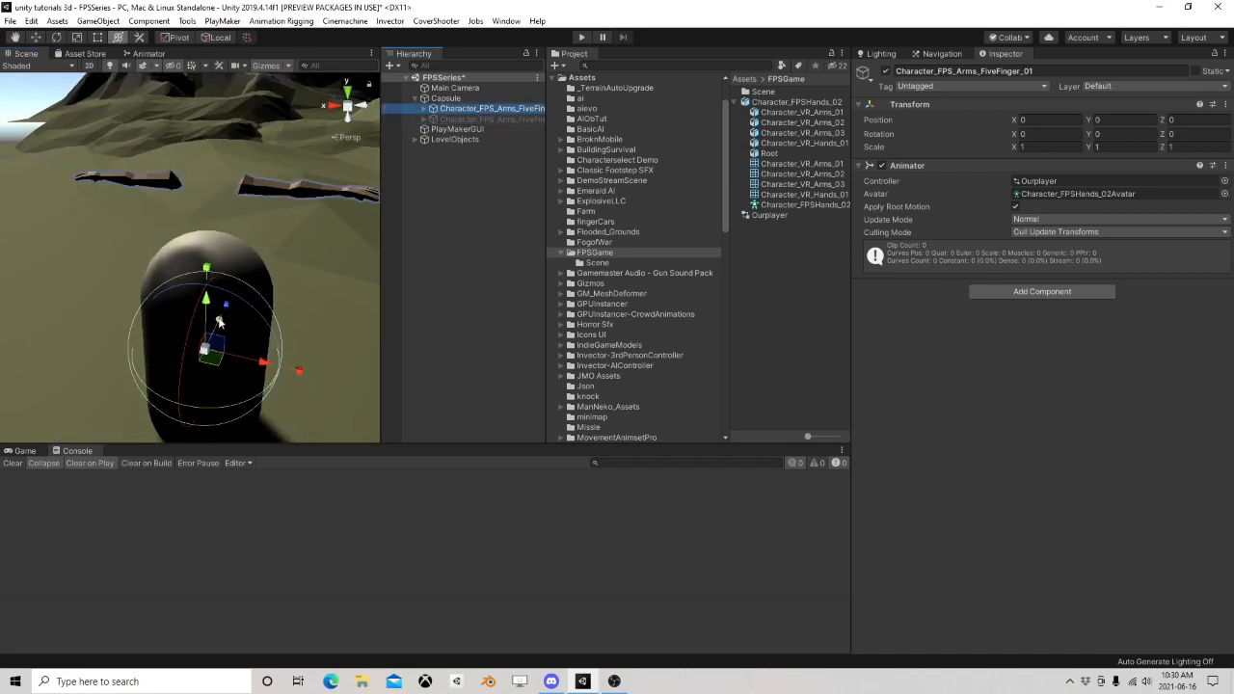
pyautogui.click(454, 87)
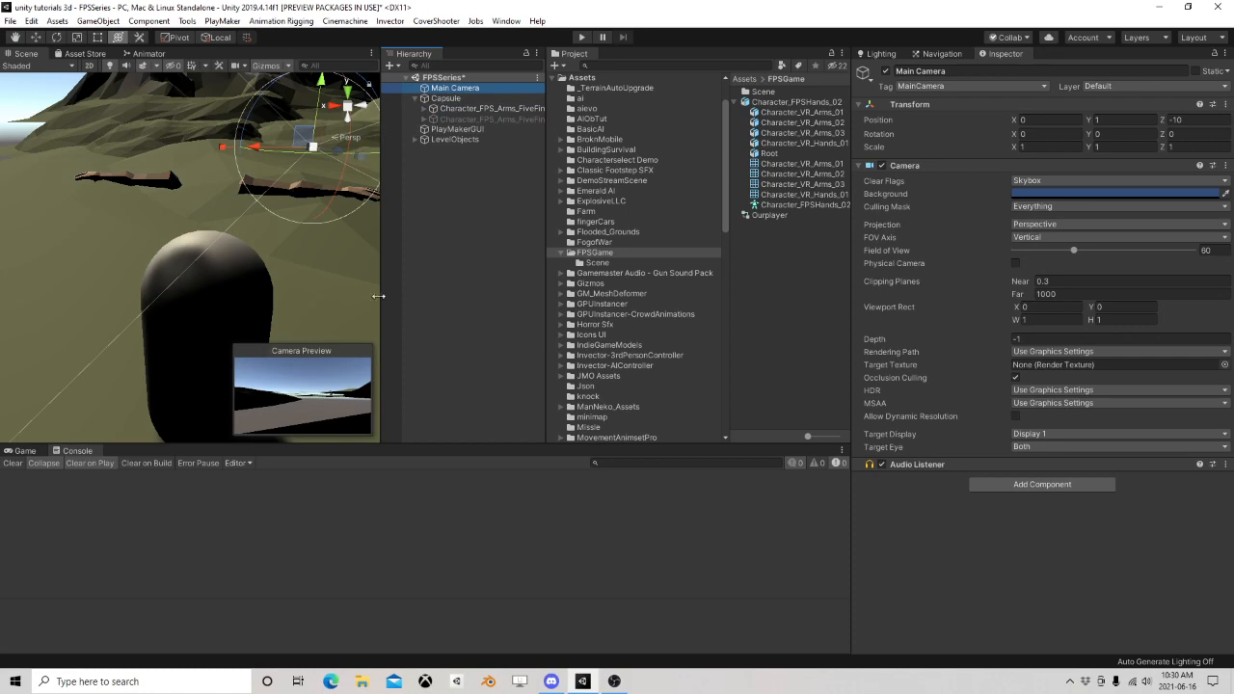
pyautogui.moveTo(376, 292); pyautogui.dragTo(572, 292)
pyautogui.click(26, 452)
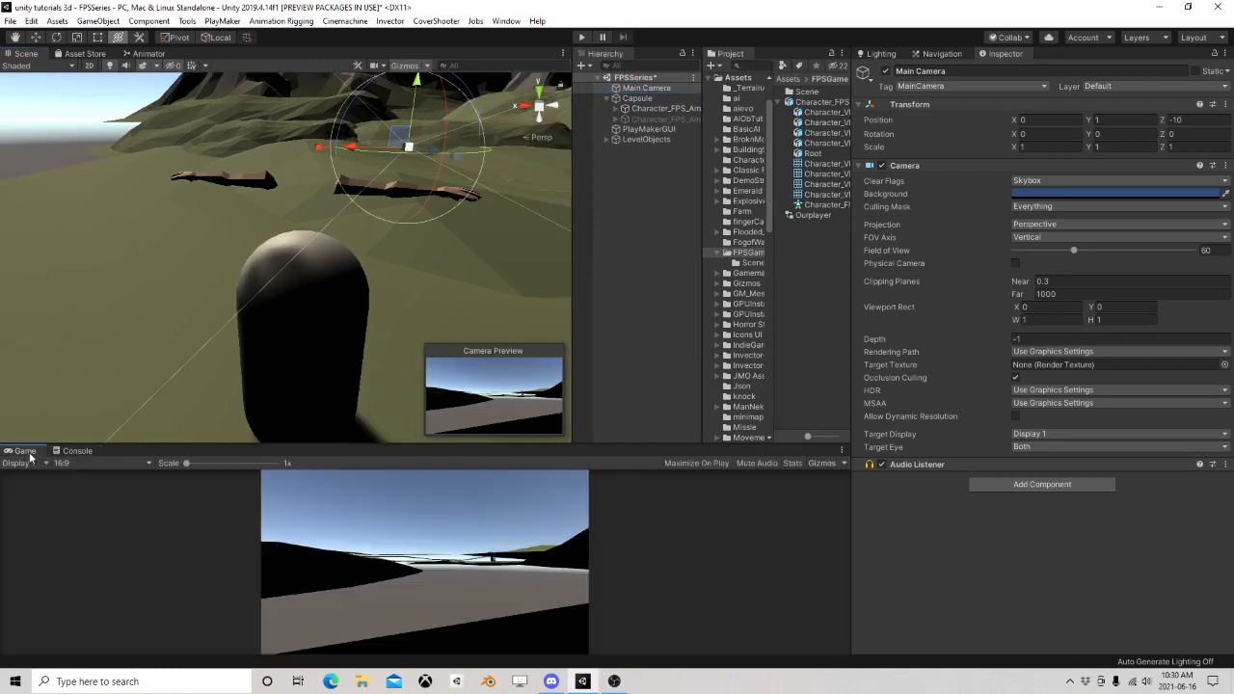
pyautogui.scroll(-2, 387, 281)
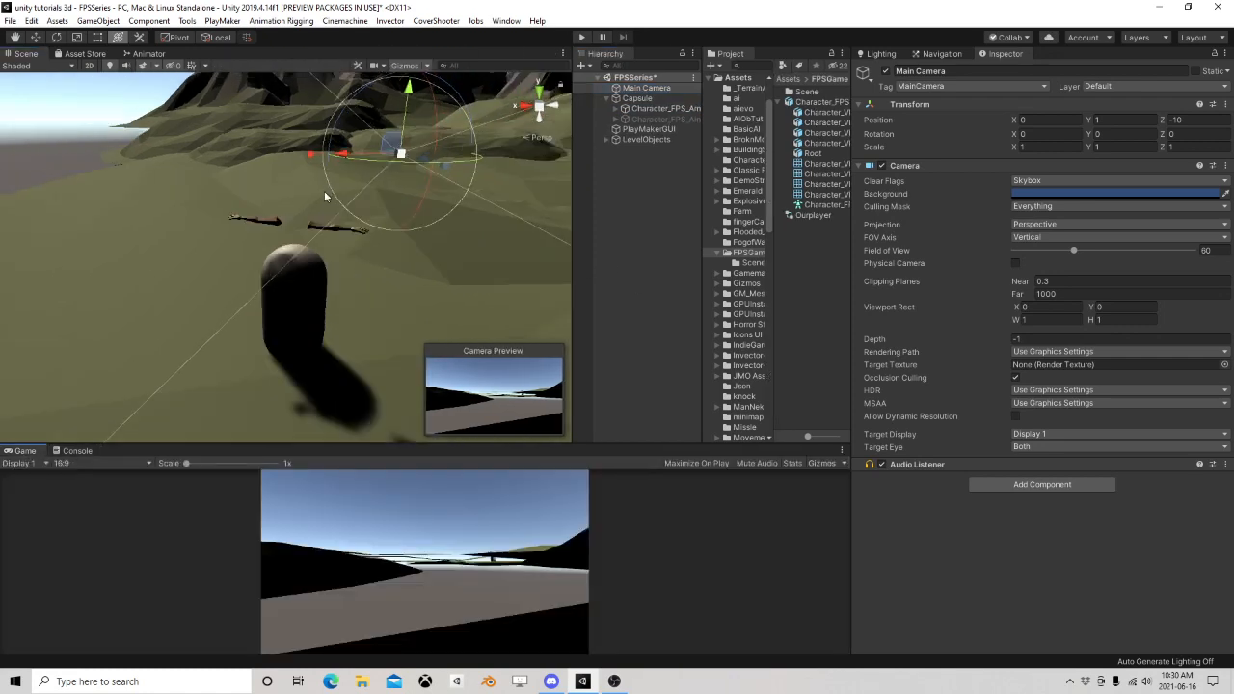
# Make the Main Camera a child of the capsule and set its X, Y and Z position and Y rotation to 0
pyautogui.click(649, 89)
pyautogui.moveTo(644, 101); pyautogui.dragTo(644, 100)
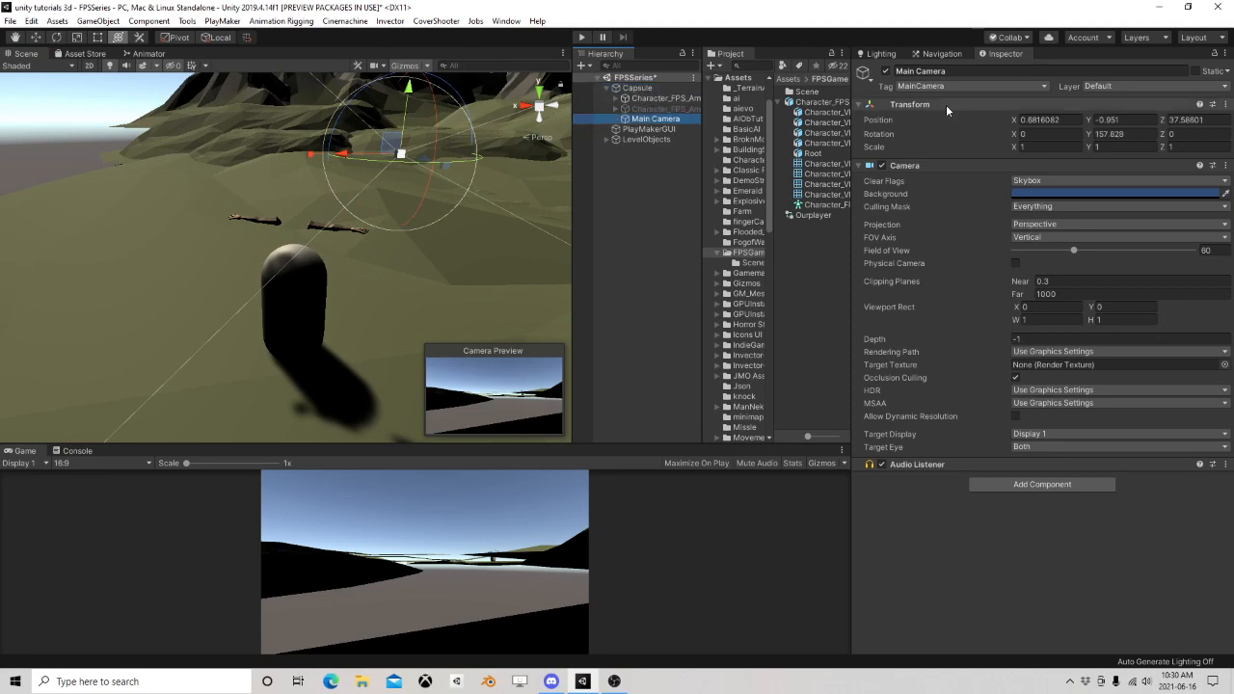
pyautogui.click(1067, 121)
pyautogui.write('0')
pyautogui.click(1137, 133)
pyautogui.write('0')
pyautogui.click(1134, 121)
pyautogui.write('0')
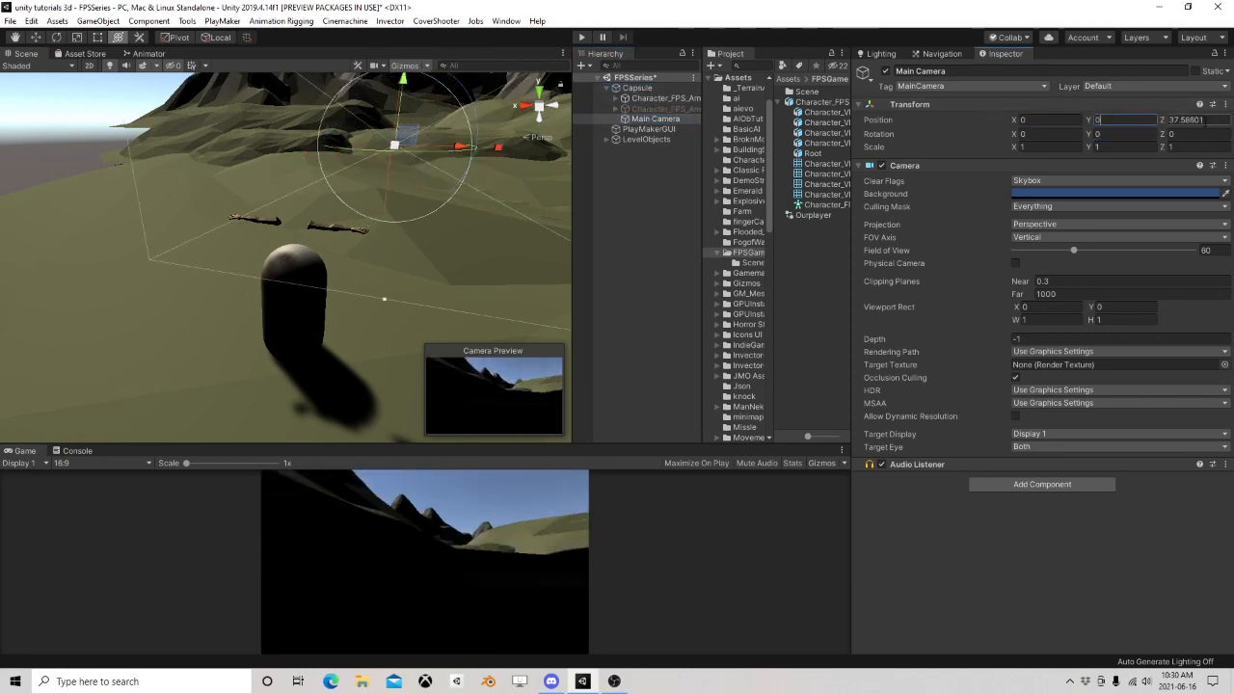
pyautogui.click(1206, 122)
pyautogui.write('0')
# Move the Main Camera to the top front of the capsule, at about Y 1.015 and Z 0.268
pyautogui.scroll(5, 309, 295)
pyautogui.keyDown('alt'); pyautogui.moveTo(456, 263); pyautogui.dragTo(295, 185); pyautogui.keyUp('alt')
pyautogui.scroll(-5, 317, 238)
pyautogui.moveTo(344, 244); pyautogui.dragTo(422, 252)
# Set the Main Camera's near clipping plane to 0.01, its far plane to 500 and its rendering path to Deferred
pyautogui.moveTo(1053, 283); pyautogui.dragTo(955, 283)
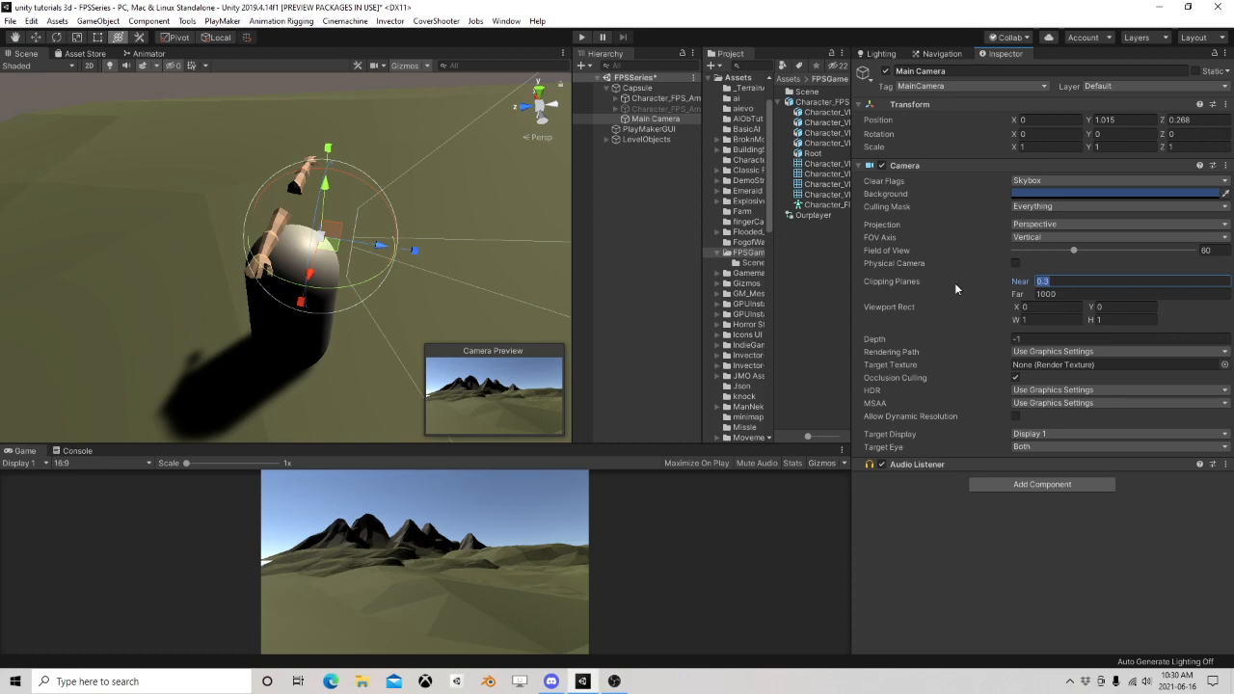
pyautogui.write('0.01')
pyautogui.click(1051, 294)
pyautogui.write('500')
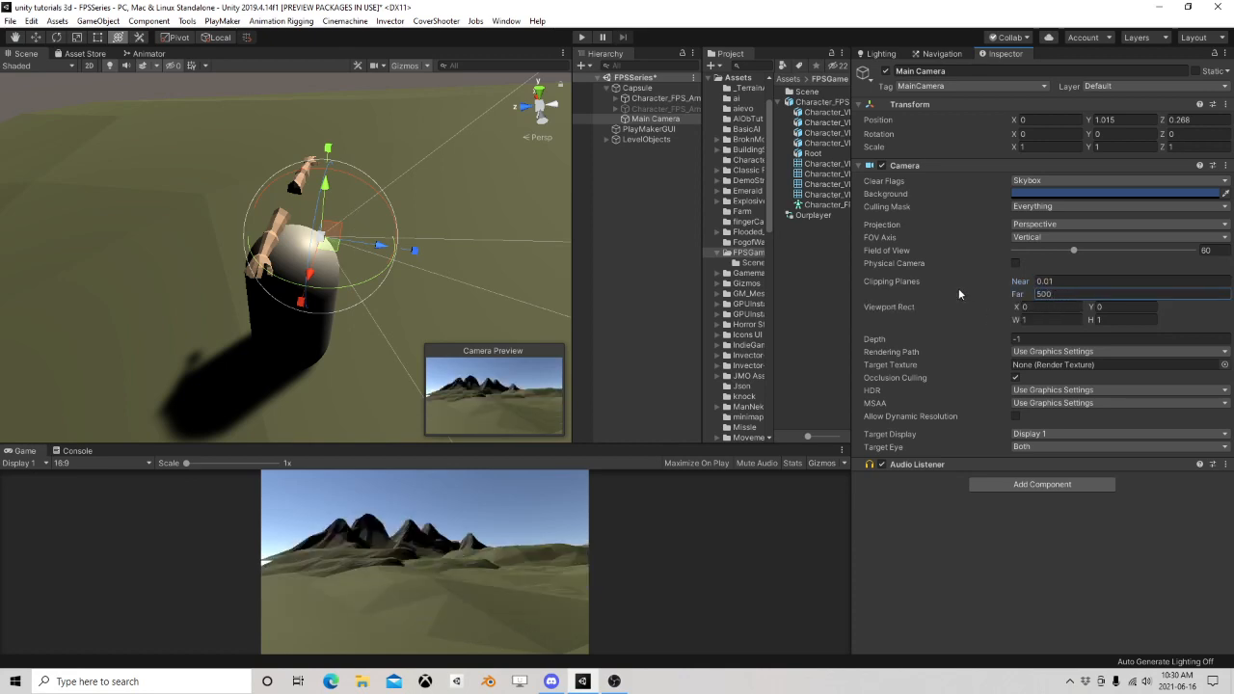
pyautogui.click(1052, 352)
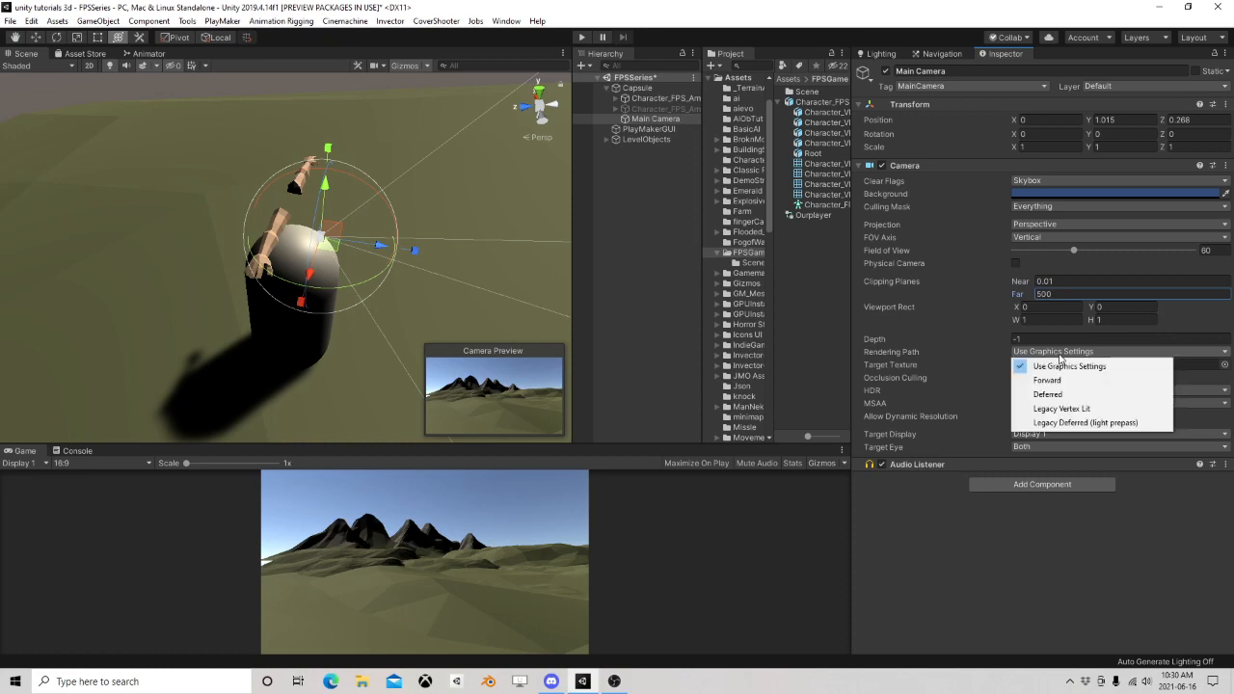
pyautogui.click(1058, 395)
# Shift the Main Camera slightly down and forward on the capsule to about Y 0.975 and Z 0.312
pyautogui.moveTo(192, 317); pyautogui.dragTo(206, 311, button='right')
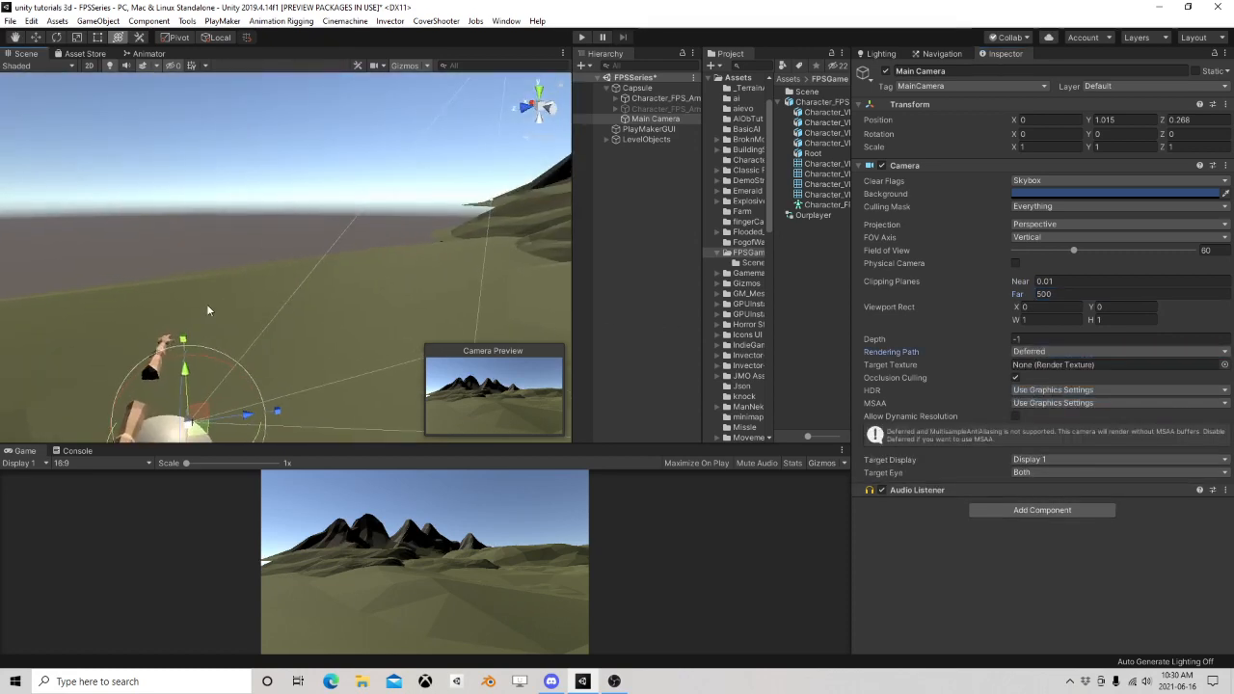
pyautogui.moveTo(207, 311); pyautogui.dragTo(244, 244, button='middle')
pyautogui.moveTo(269, 262); pyautogui.dragTo(275, 264)
pyautogui.moveTo(215, 205); pyautogui.dragTo(215, 211)
pyautogui.moveTo(225, 234); pyautogui.dragTo(306, 270, button='right')
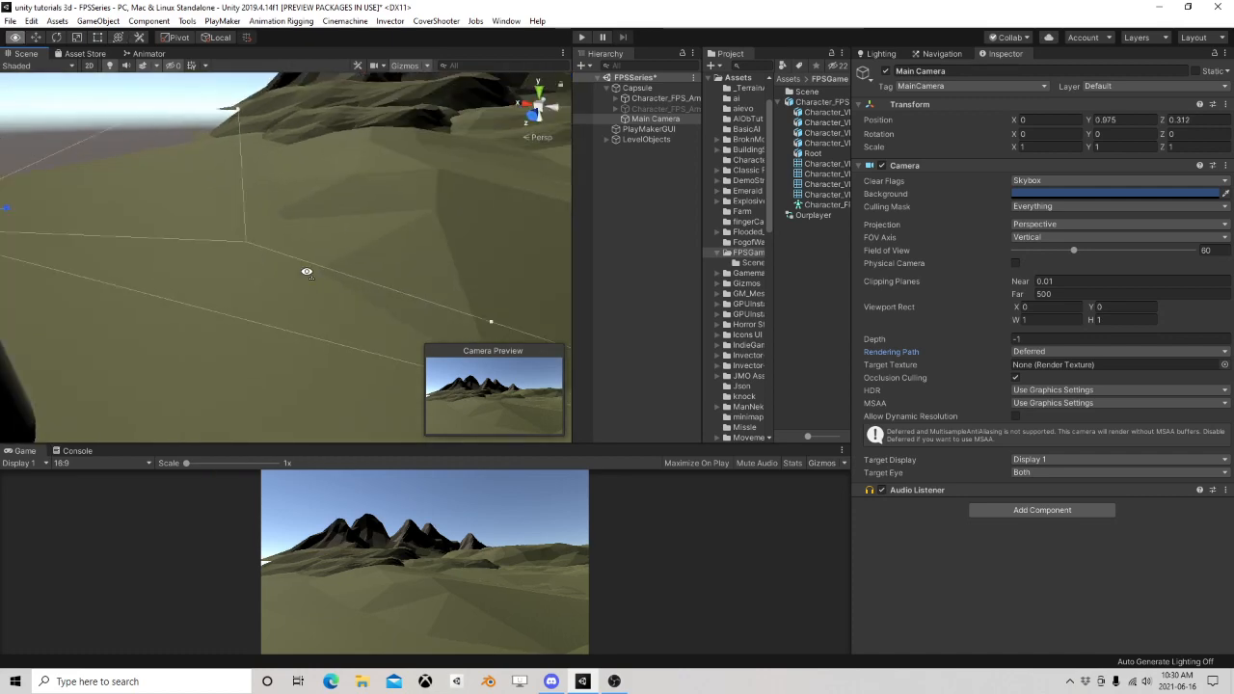
pyautogui.moveTo(184, 252); pyautogui.dragTo(329, 310, button='middle')
pyautogui.moveTo(224, 287); pyautogui.dragTo(308, 298, button='right')
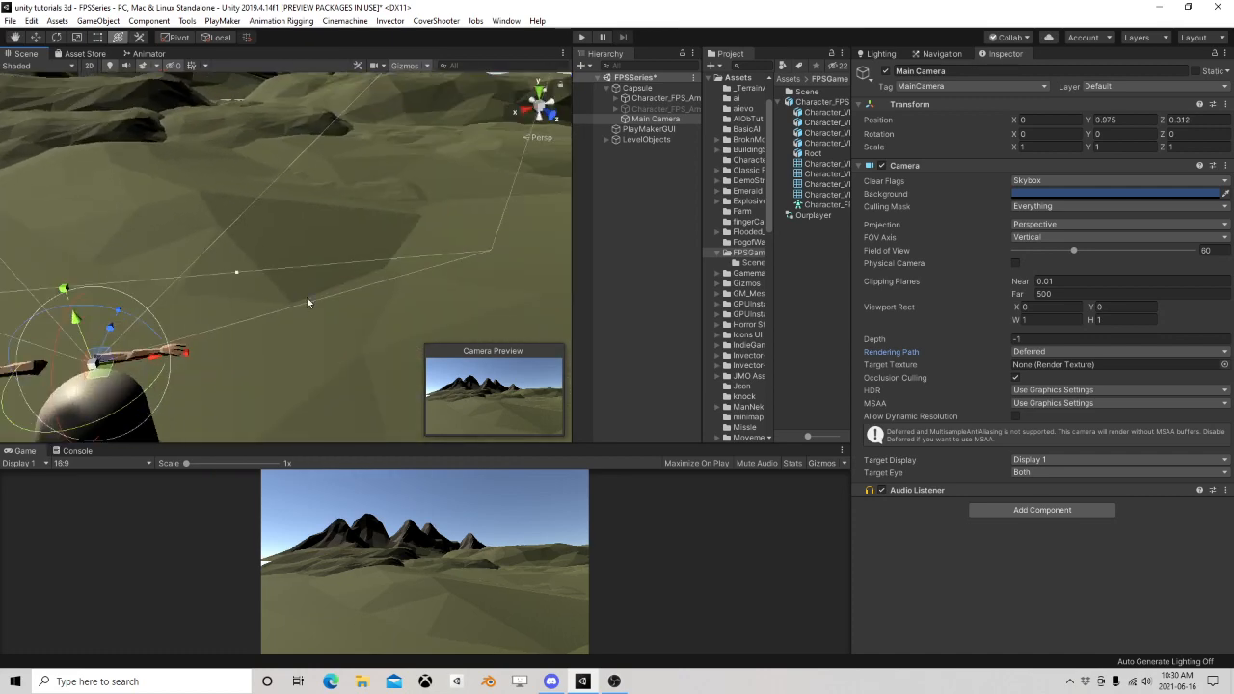
pyautogui.moveTo(166, 320); pyautogui.dragTo(311, 305, button='middle')
# Create an empty child object inside the capsule and name it CameraSystem
pyautogui.rightClick(644, 89)
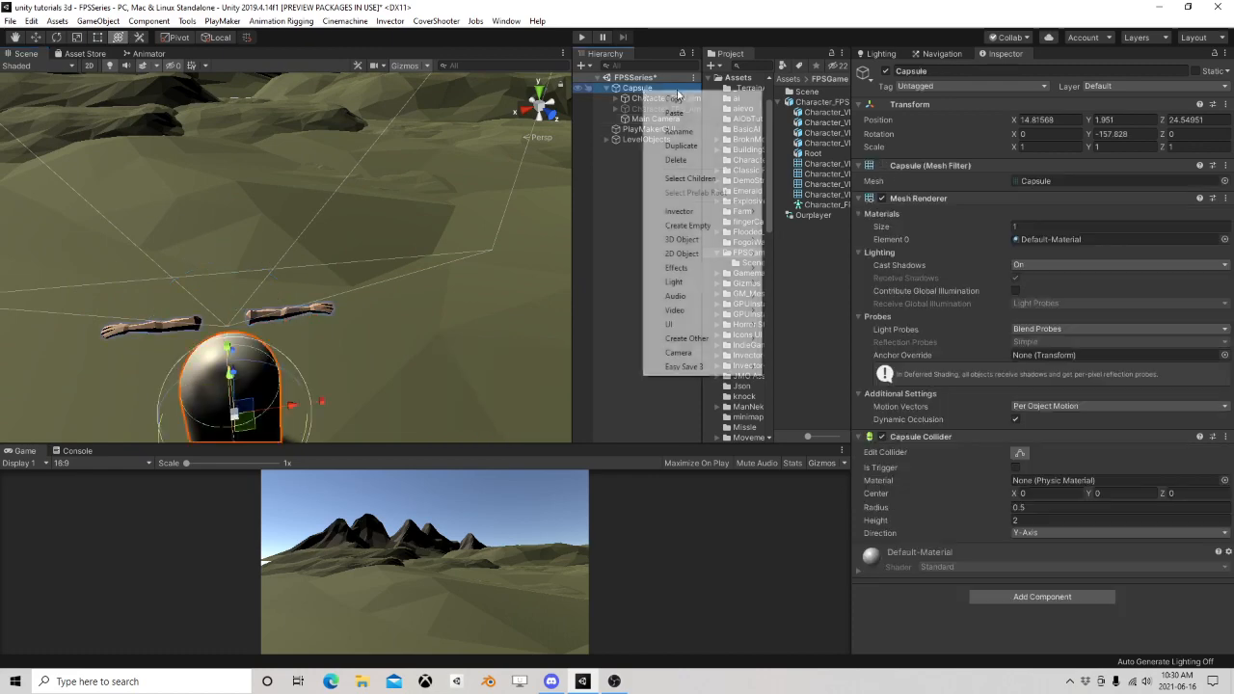
pyautogui.click(675, 220)
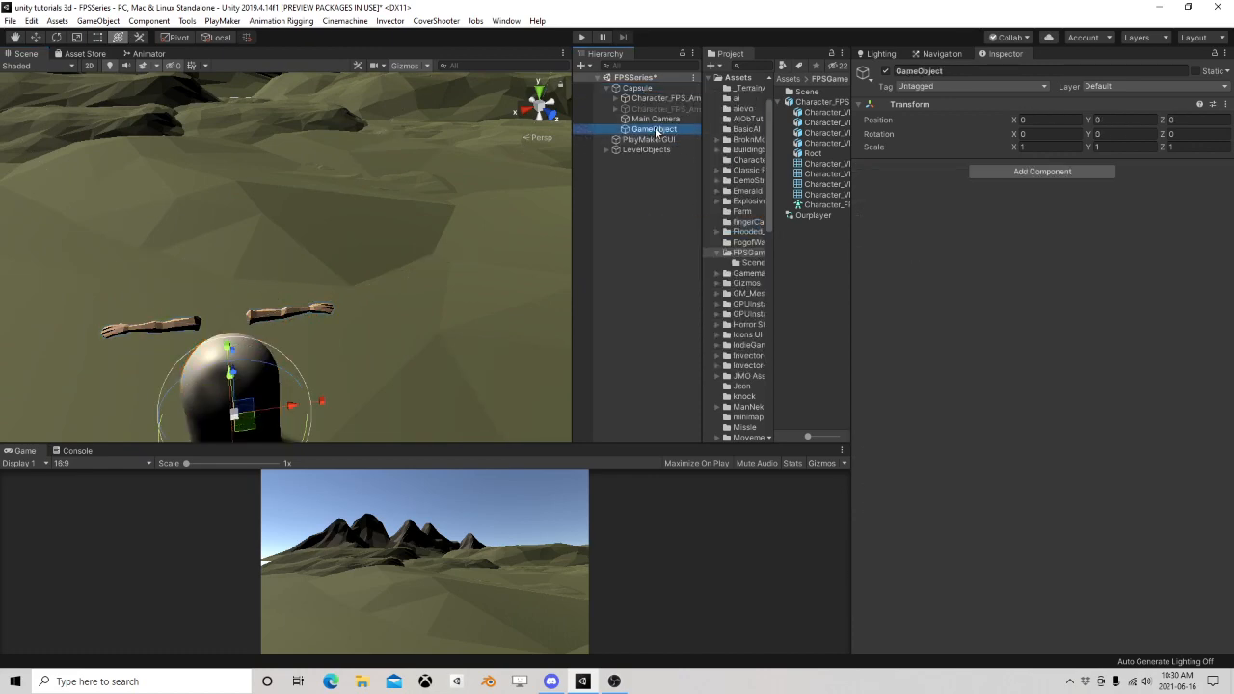
pyautogui.click(655, 130)
pyautogui.write('Came')
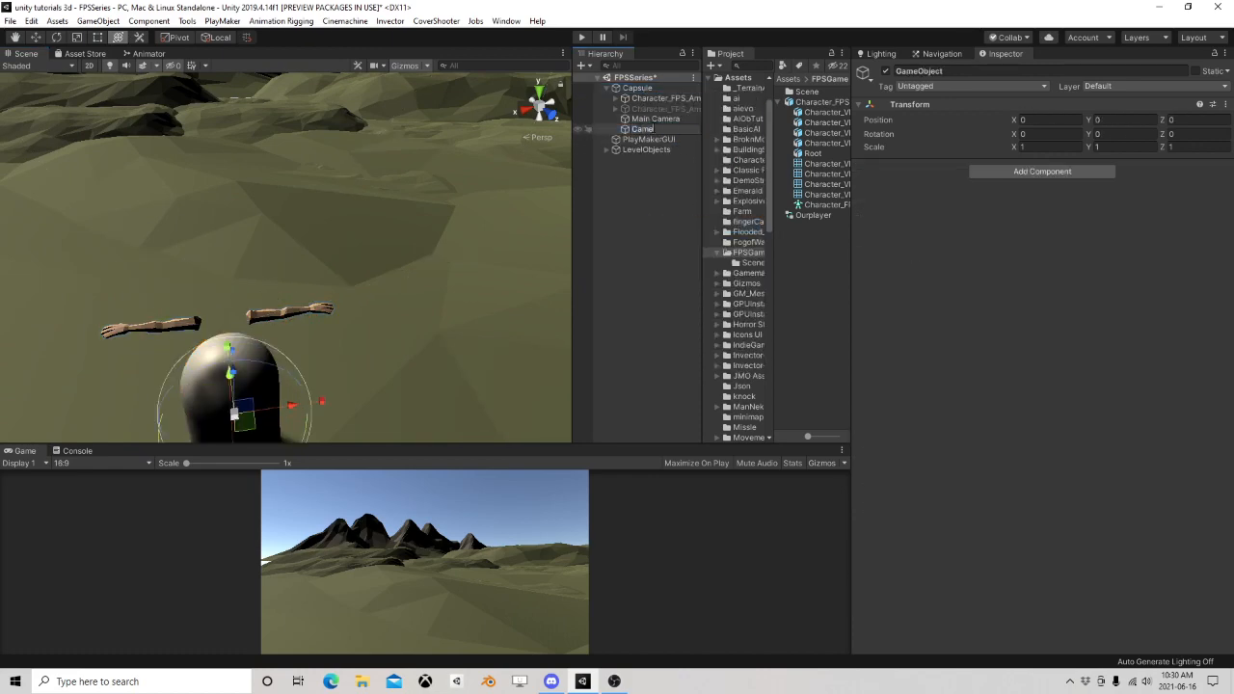
pyautogui.write('raSystem')
pyautogui.press('Return')
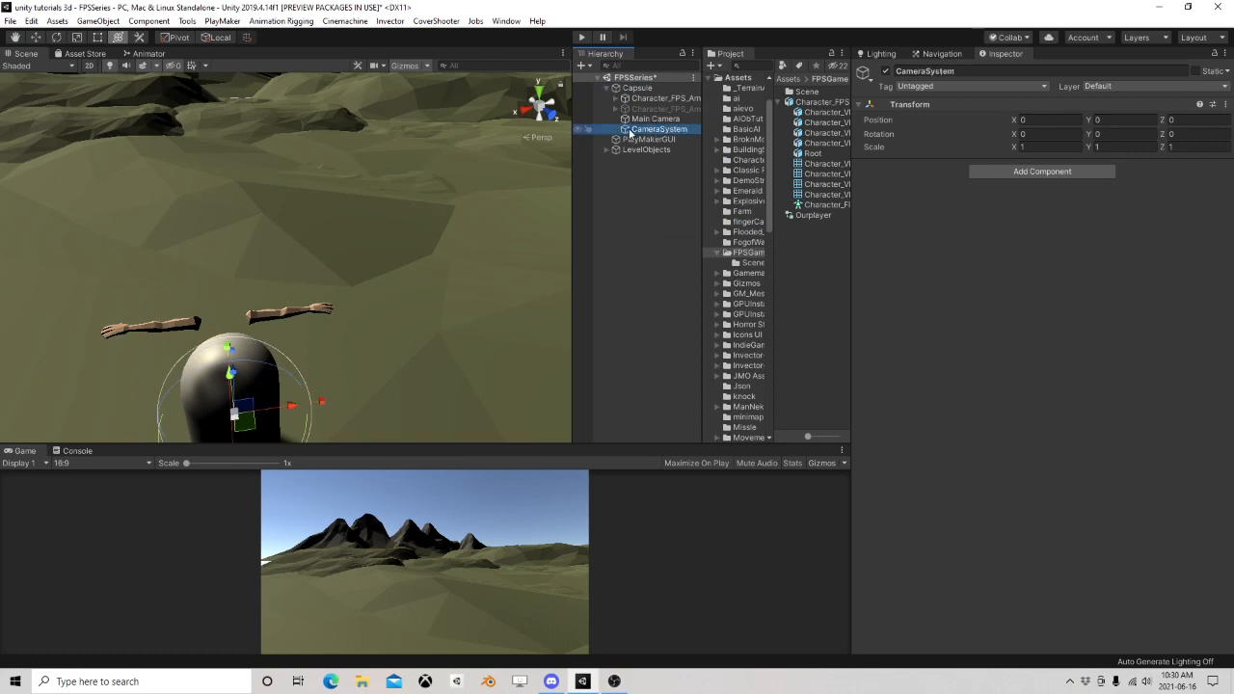
# Make the Main Camera a child of CameraSystem, then collapse CameraSystem and frame it in the Scene view
pyautogui.moveTo(656, 118); pyautogui.dragTo(656, 129)
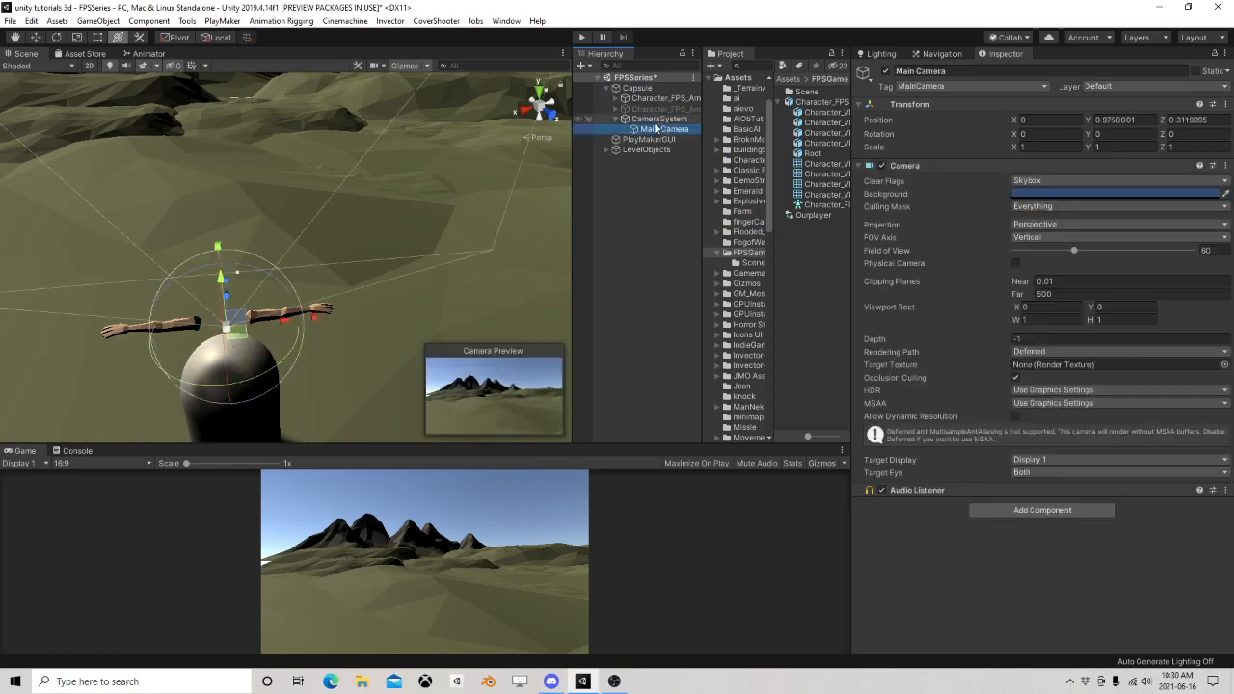
pyautogui.click(655, 119)
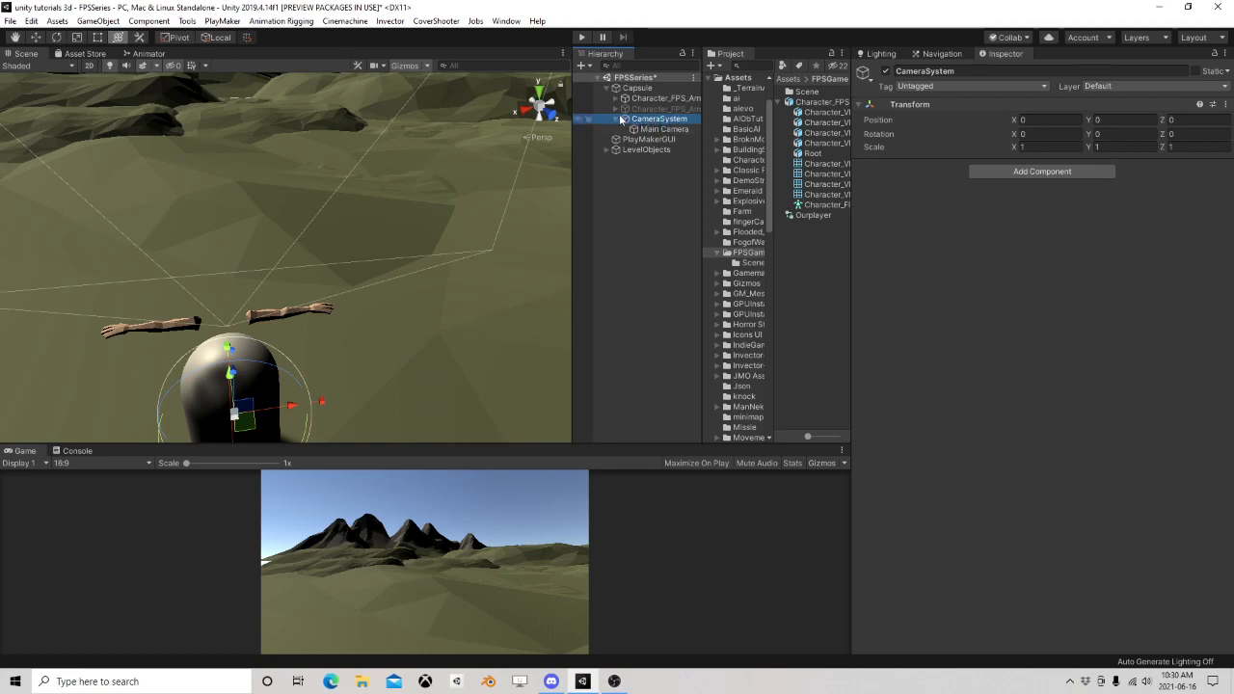
pyautogui.click(623, 118)
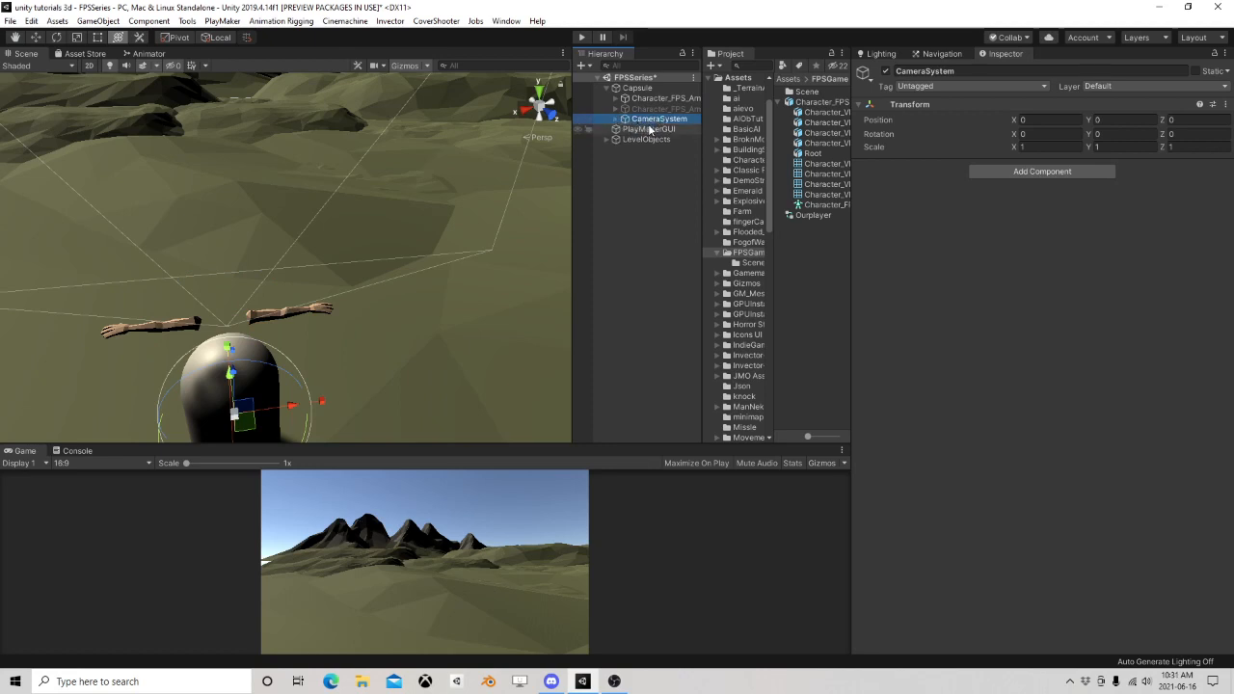
pyautogui.doubleClick(627, 120)
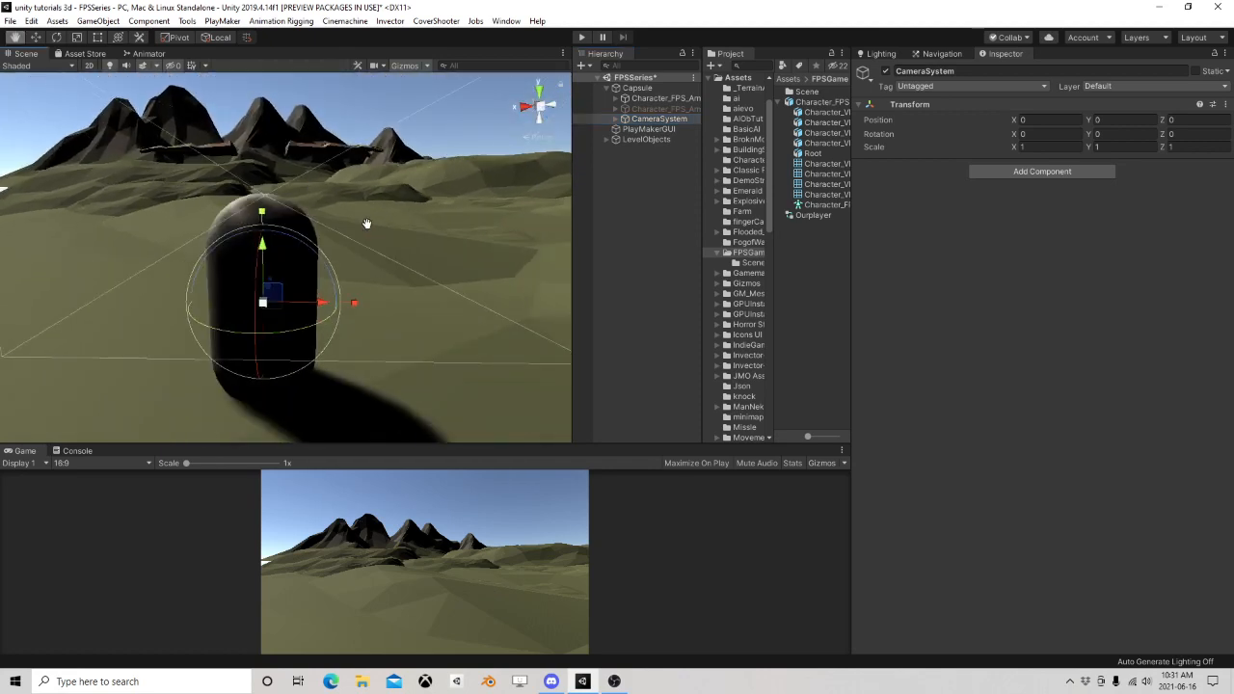
# Create an empty object named Animate inside CameraSystem and make the Main Camera its child
pyautogui.rightClick(633, 119)
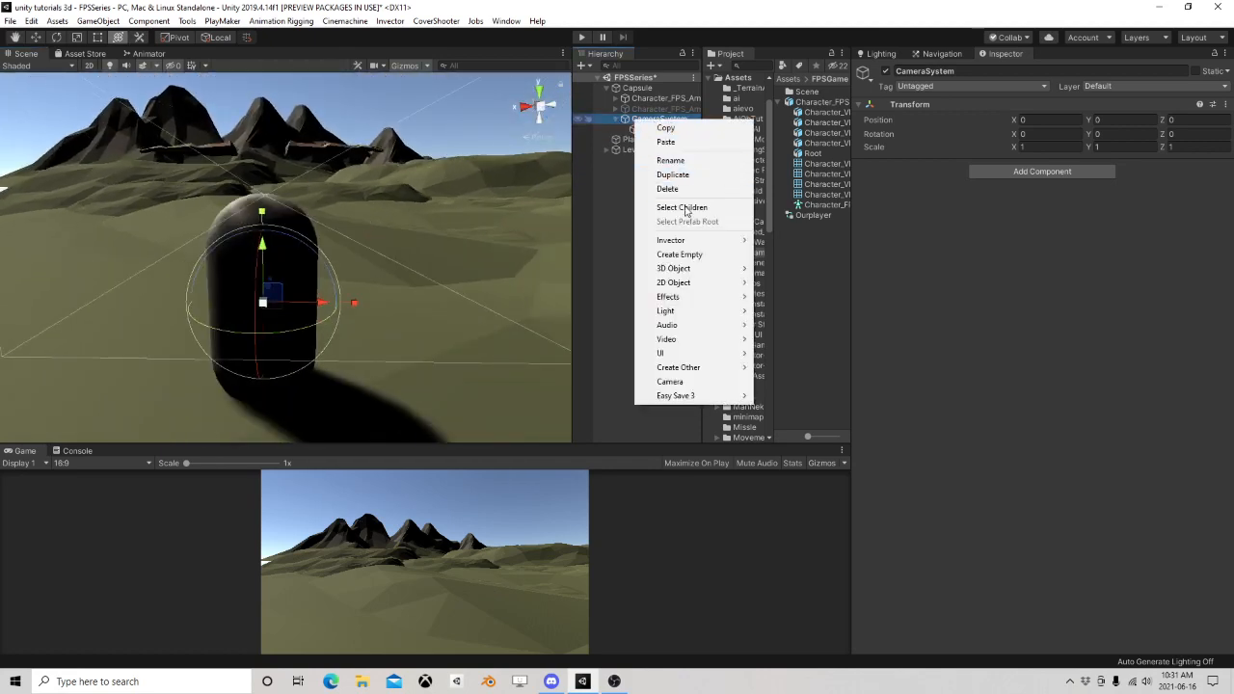
pyautogui.click(685, 256)
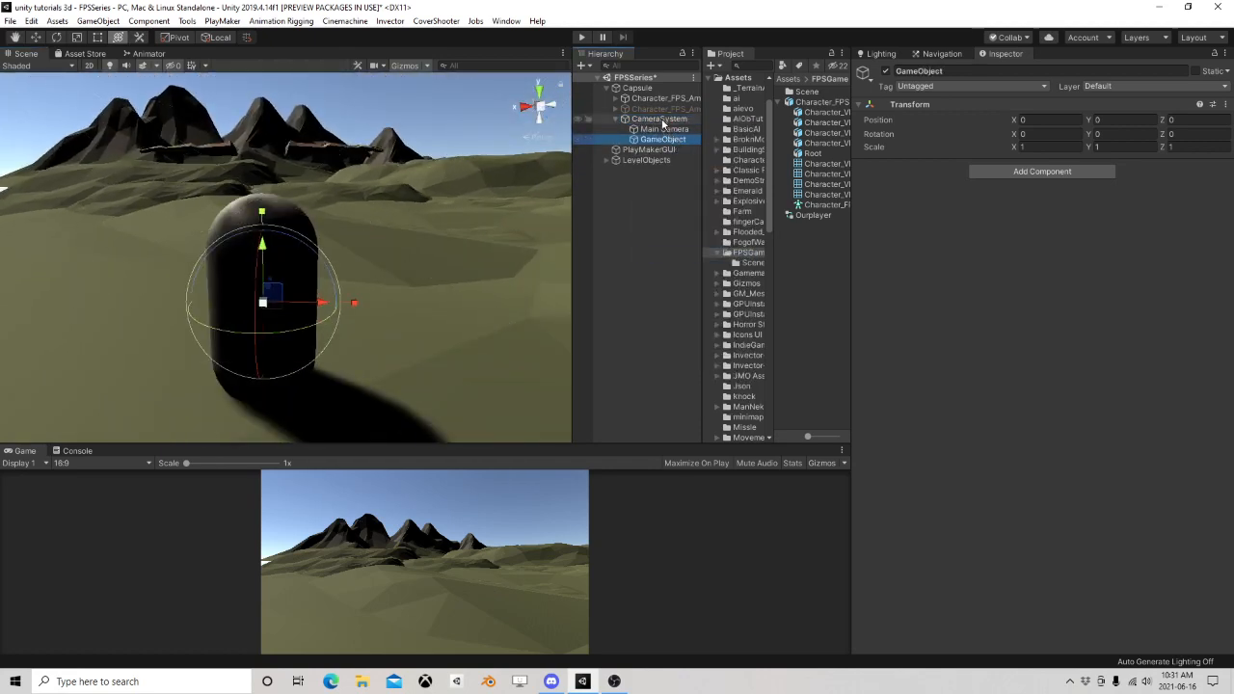
pyautogui.moveTo(664, 129); pyautogui.dragTo(667, 140)
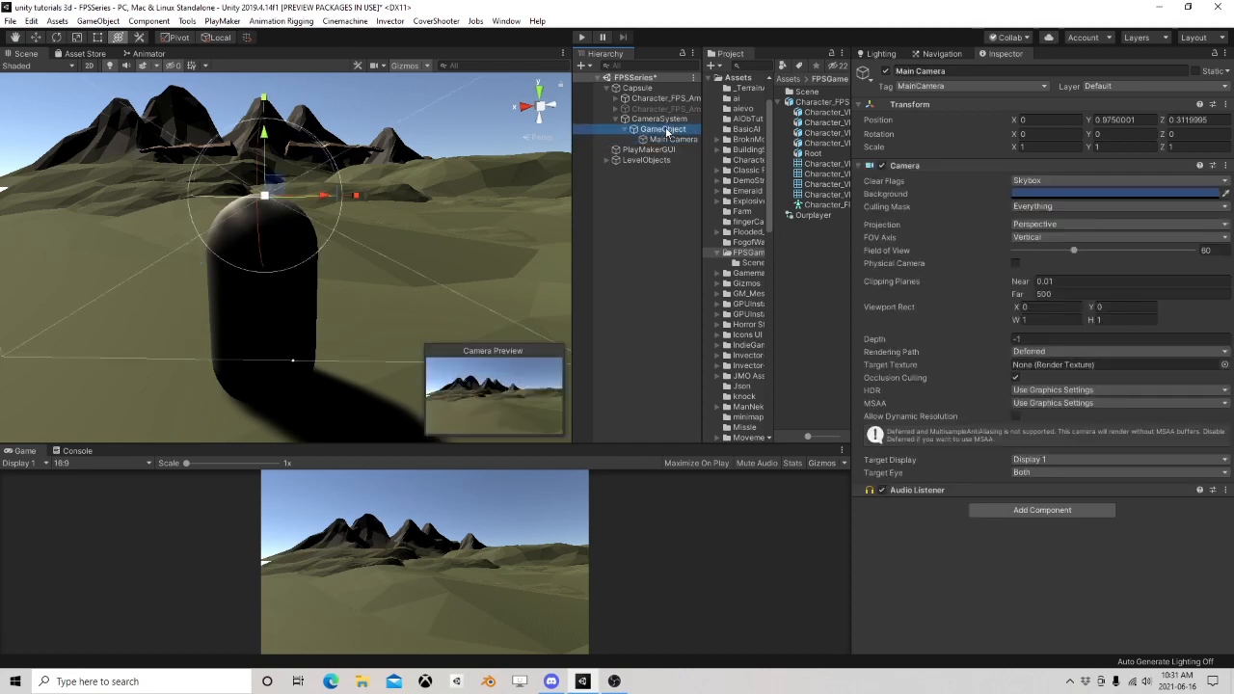
pyautogui.click(671, 130)
pyautogui.click(670, 130)
pyautogui.write('A')
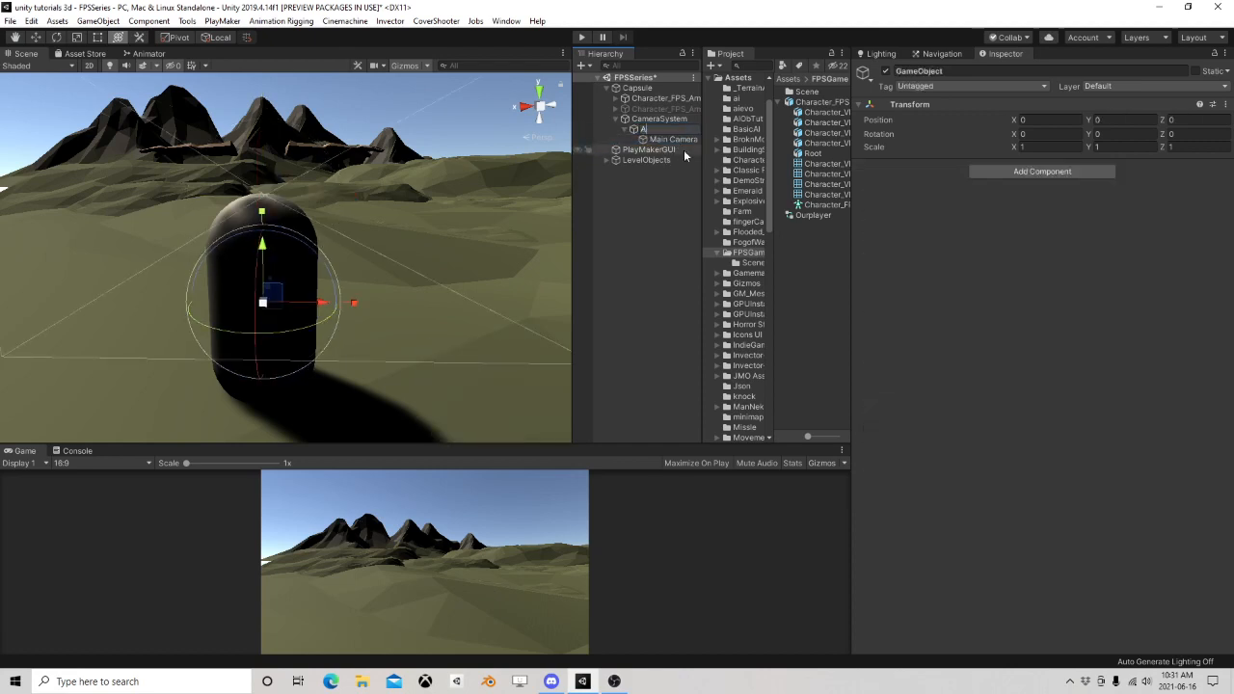
pyautogui.write('nimate')
pyautogui.press('Return')
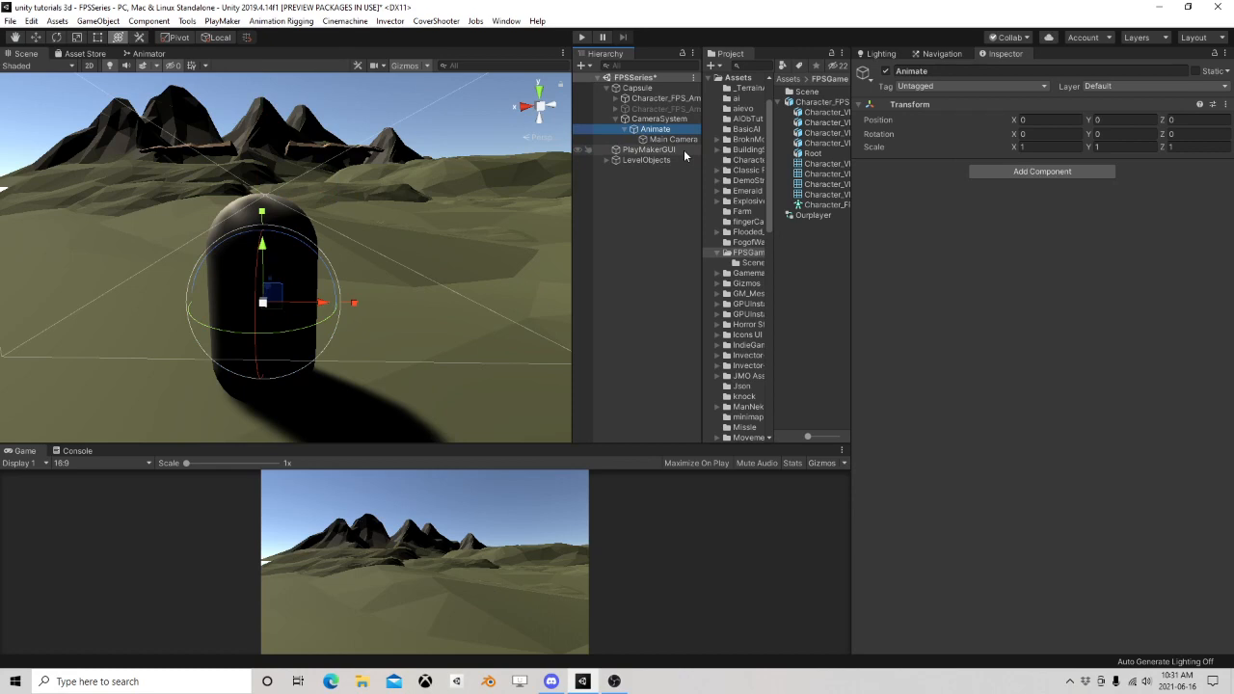
pyautogui.click(626, 130)
pyautogui.click(616, 119)
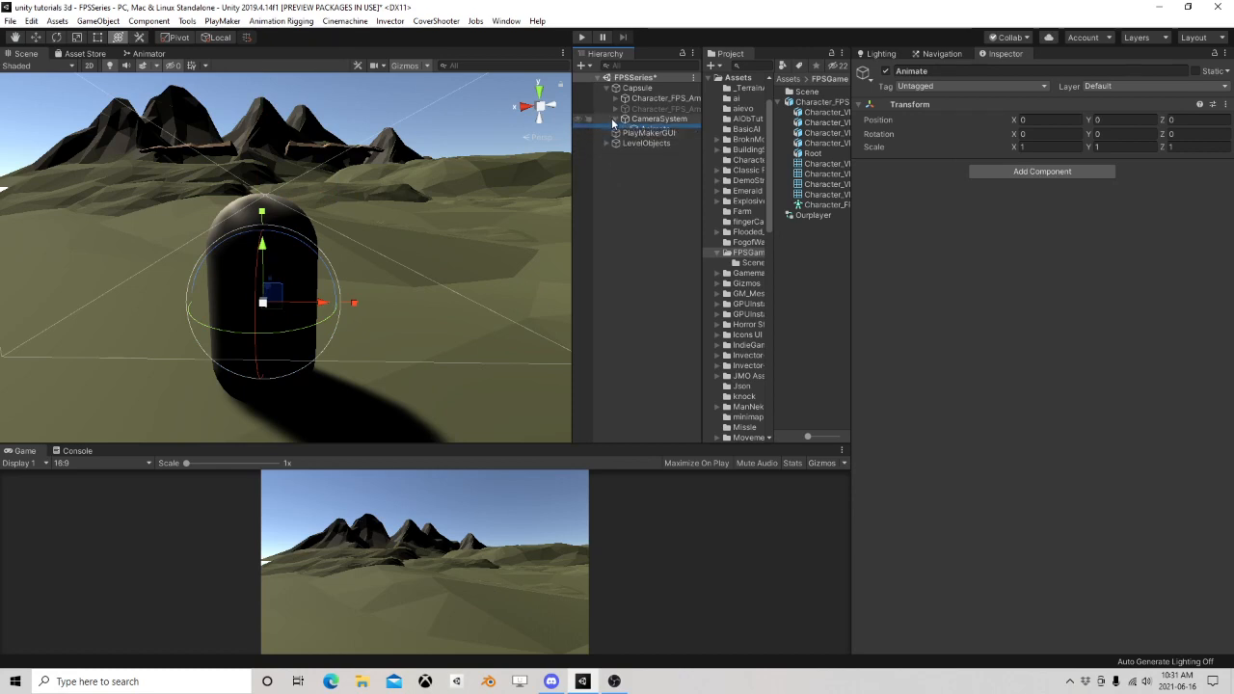
# Lower the active FPS arms inside the capsule to a Y position of about -0.407
pyautogui.click(639, 120)
pyautogui.moveTo(360, 203); pyautogui.dragTo(315, 243, button='middle')
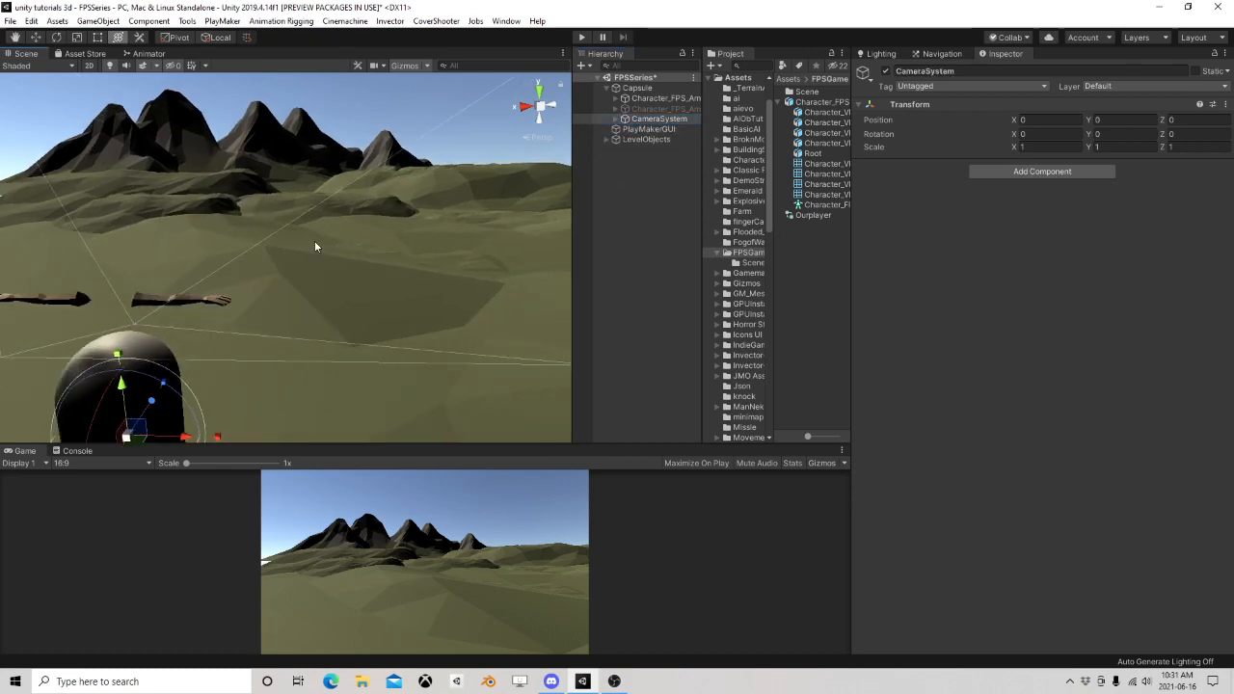
pyautogui.scroll(1, 317, 243)
pyautogui.click(642, 102)
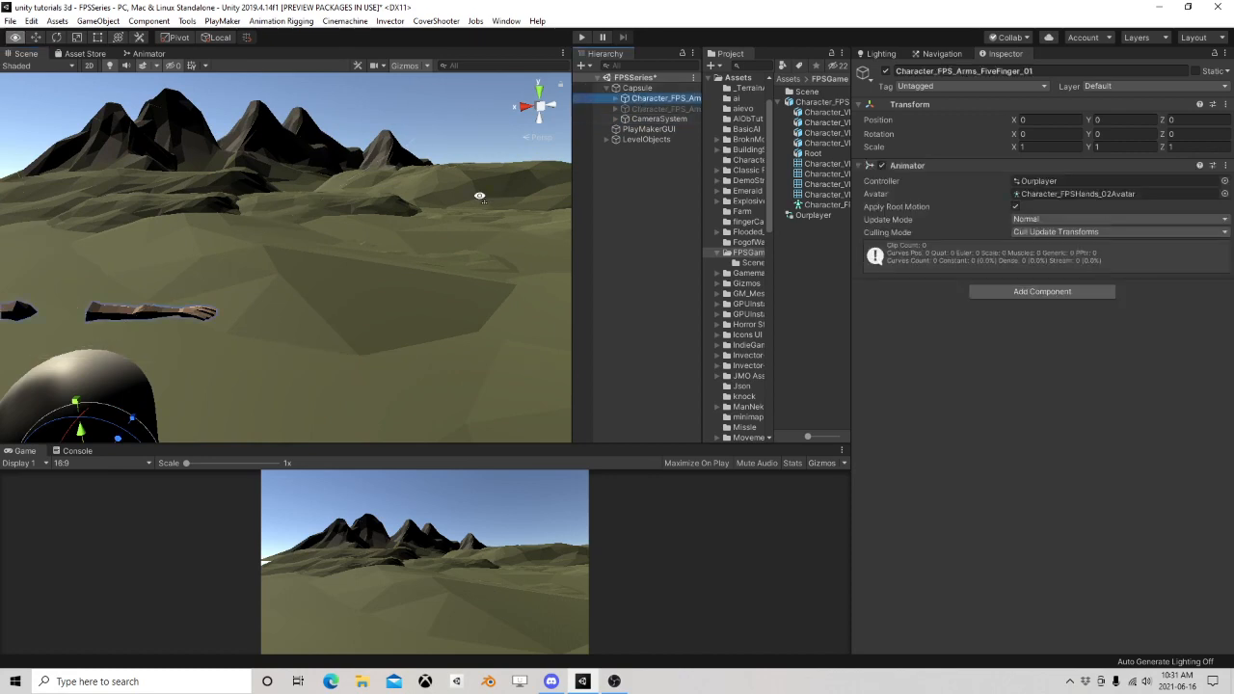
pyautogui.moveTo(476, 195); pyautogui.dragTo(368, 258, button='right')
pyautogui.moveTo(269, 276); pyautogui.dragTo(279, 306)
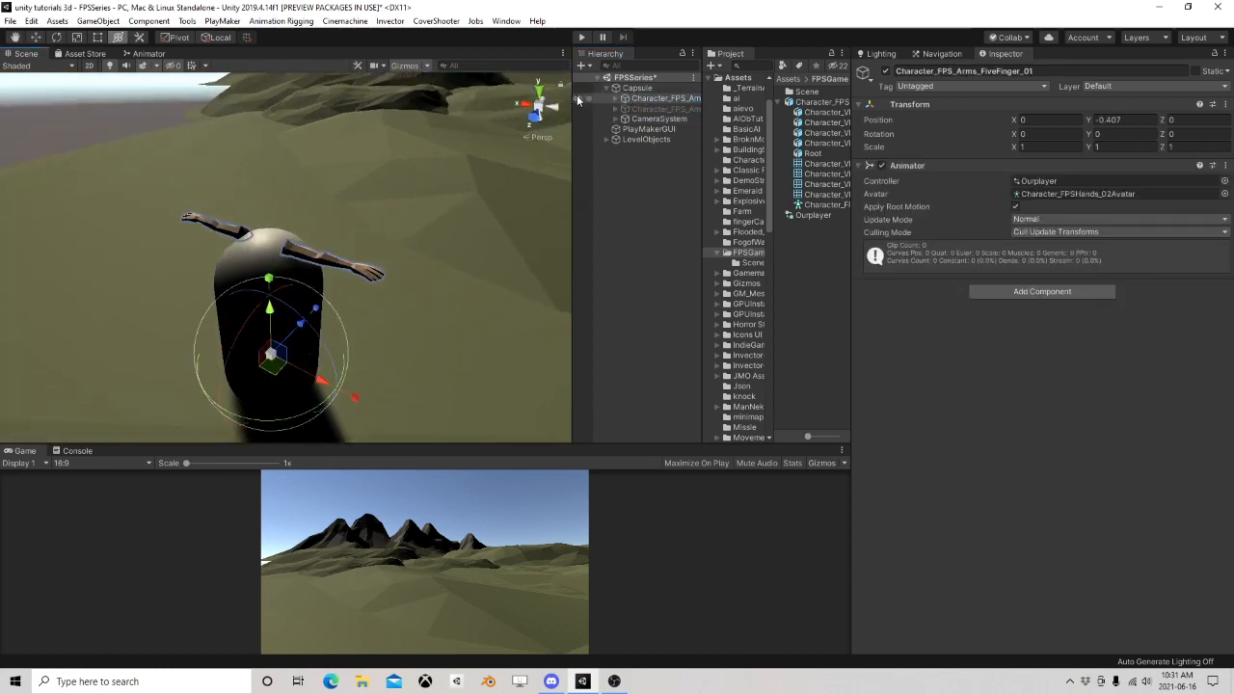
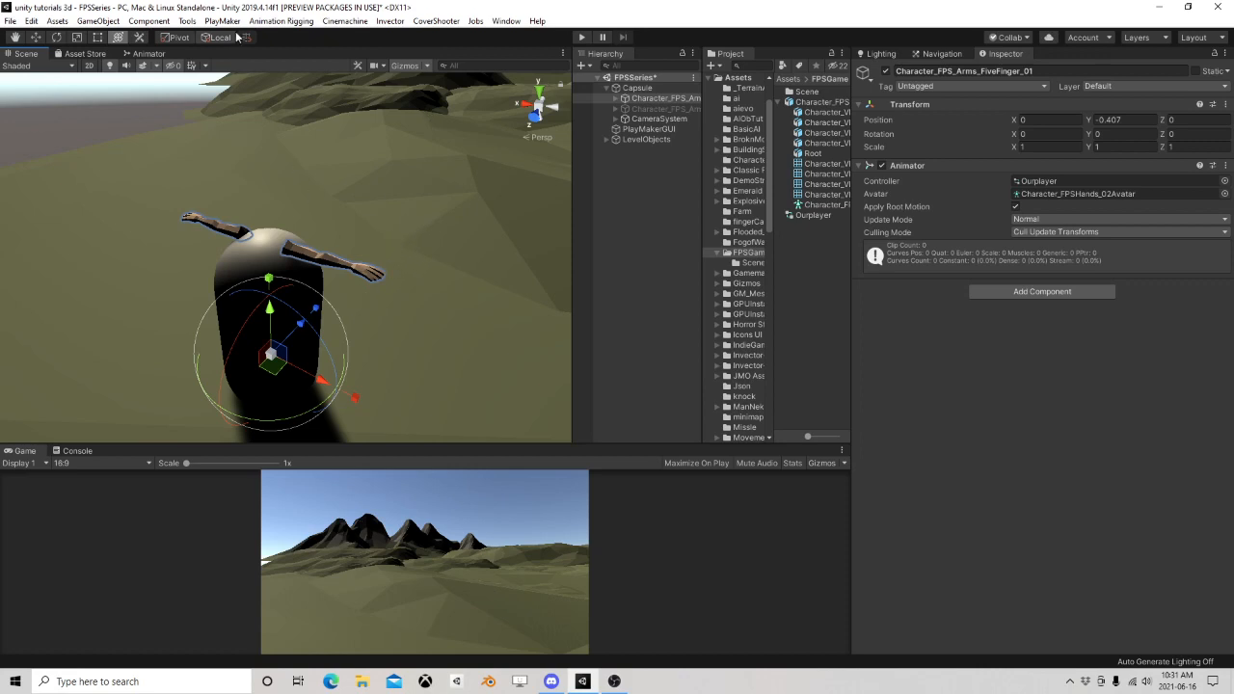
# Open the Animation window and create an animation clip named Idle for the FPS arms in the FPSGame folder
pyautogui.click(505, 20)
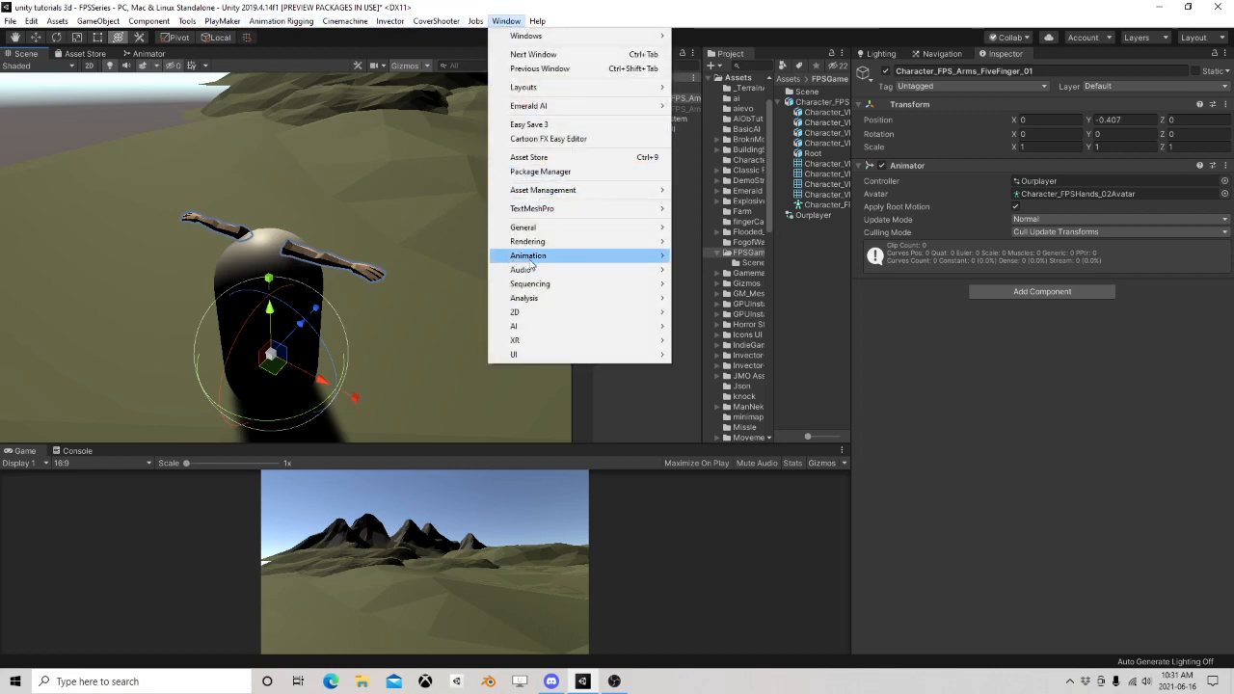
pyautogui.moveTo(579, 259)
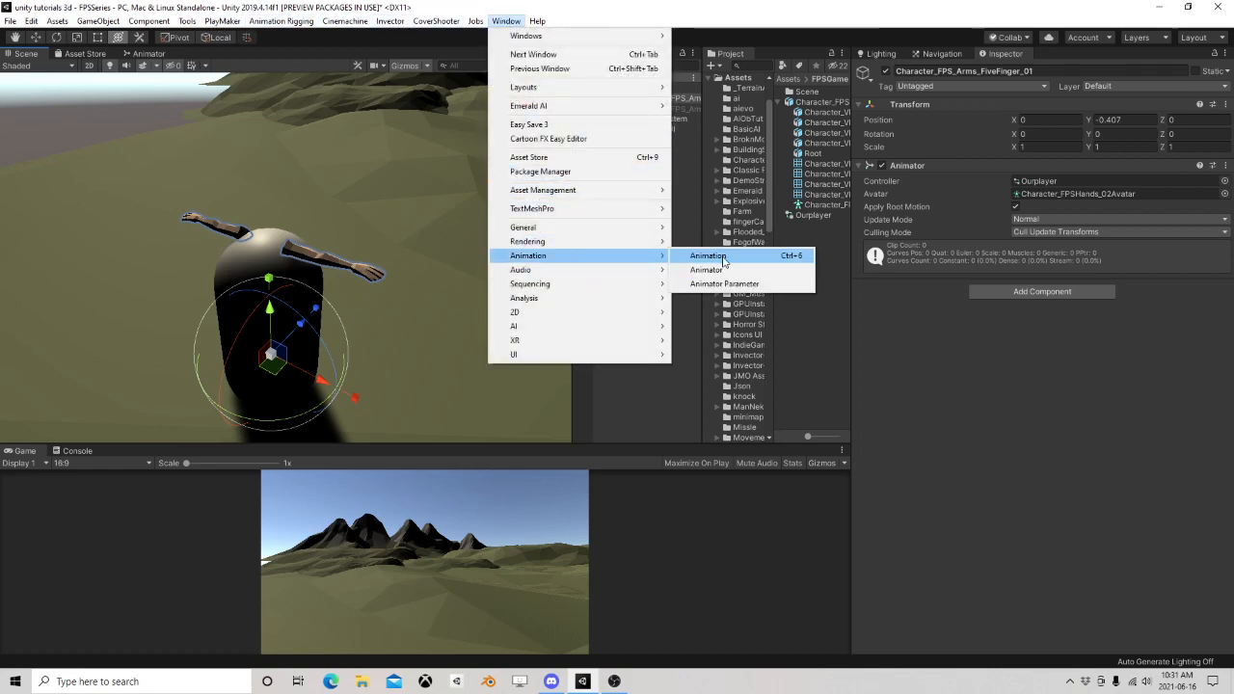
pyautogui.click(723, 256)
pyautogui.moveTo(407, 254); pyautogui.dragTo(305, 195)
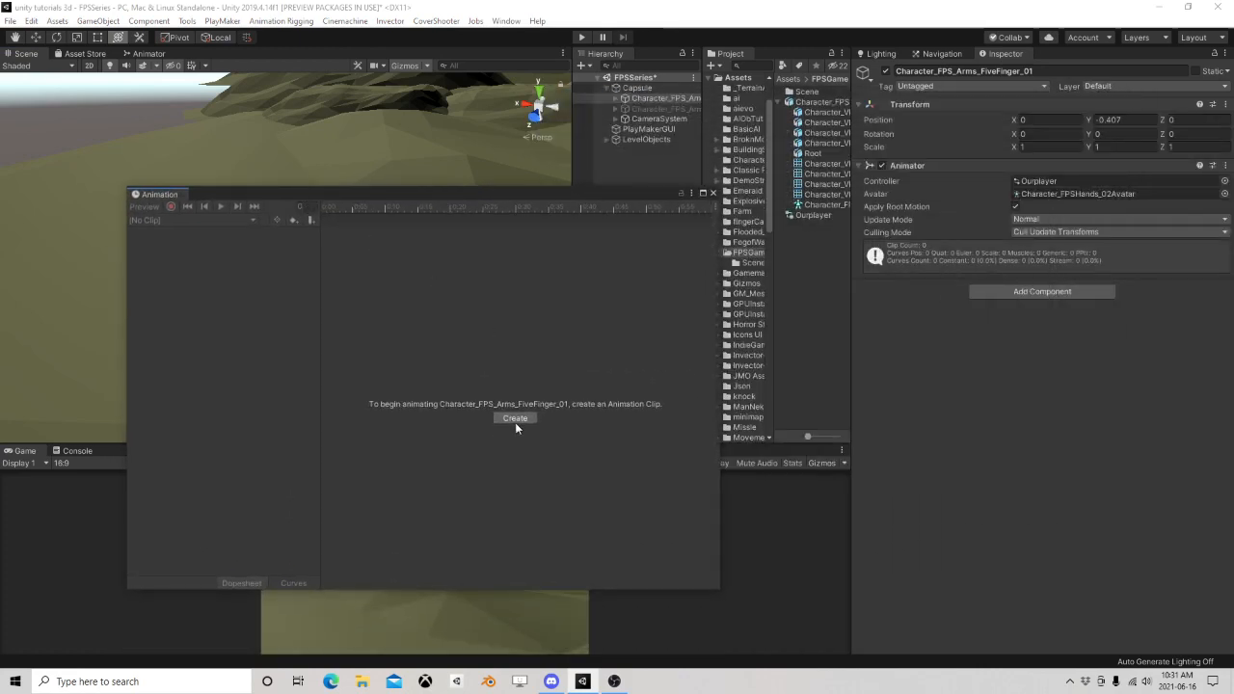
pyautogui.click(515, 419)
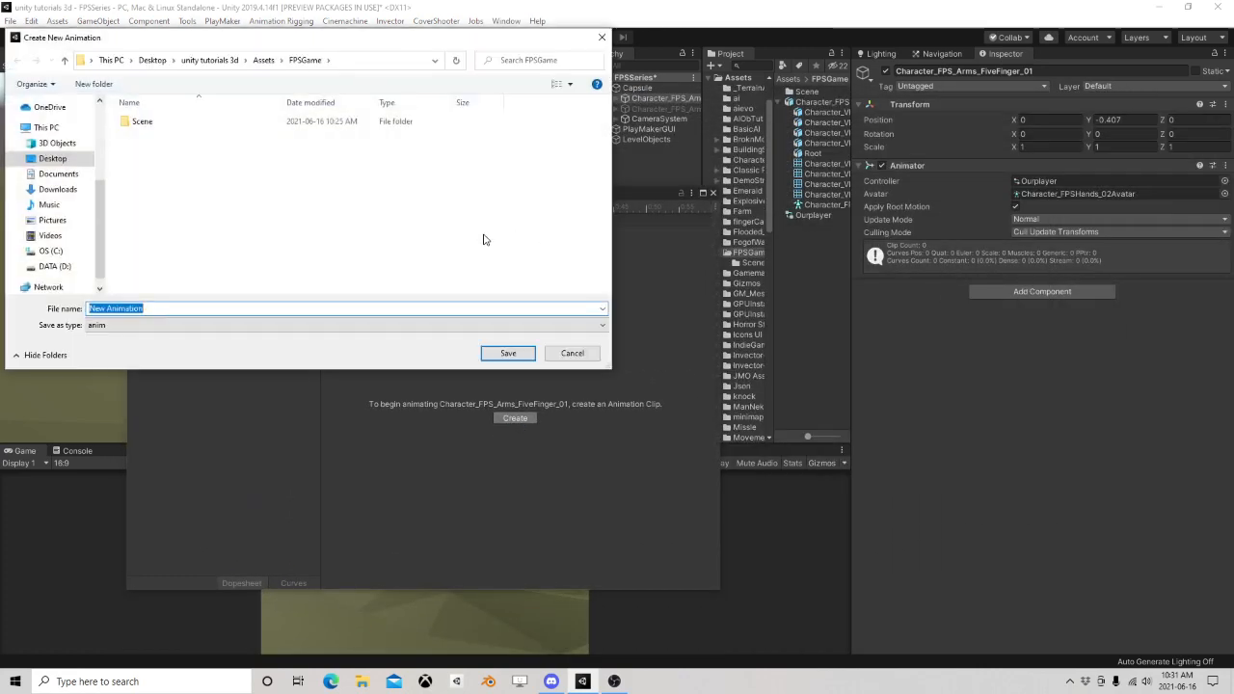
pyautogui.write('Idle')
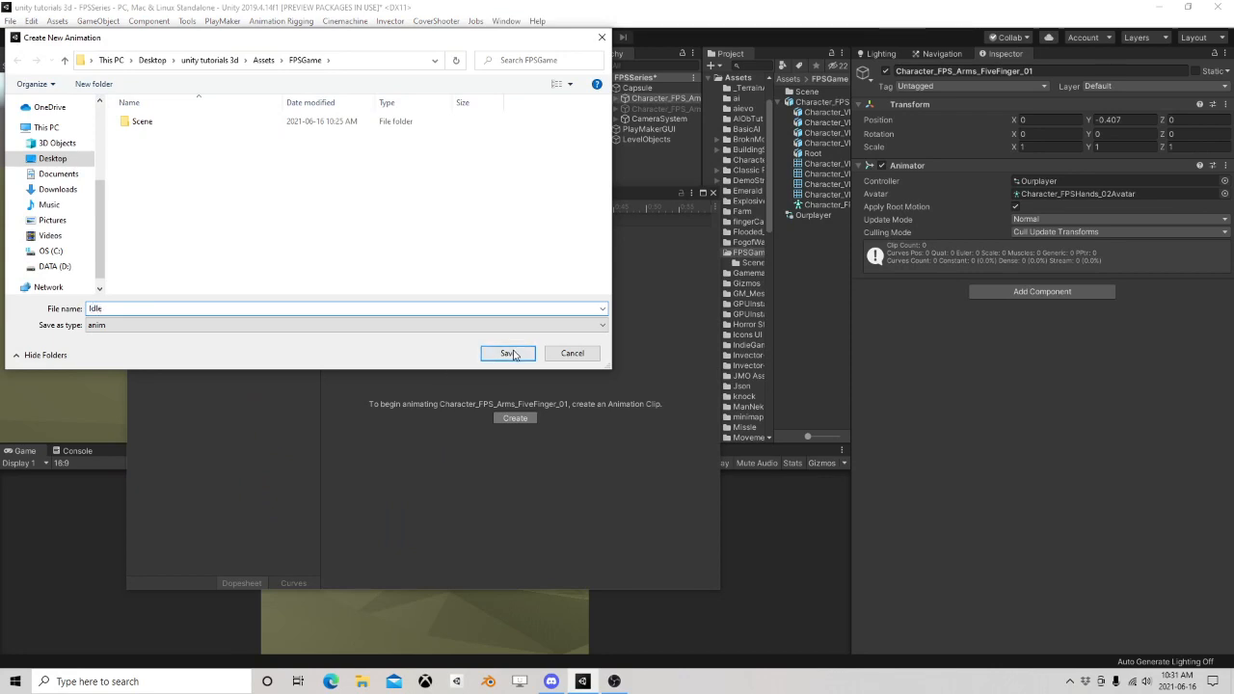
pyautogui.click(514, 355)
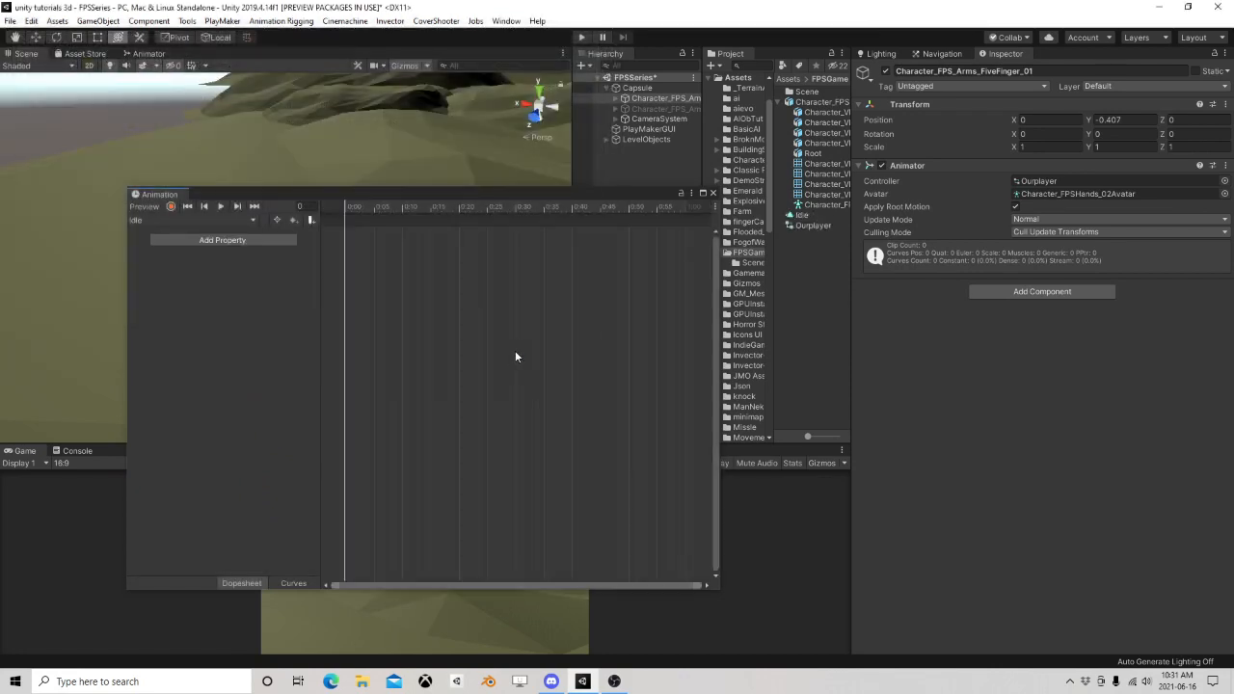
# Turn on keyframe recording for the Idle clip and dock the Animation window above the Scene view
pyautogui.click(171, 206)
pyautogui.moveTo(155, 193); pyautogui.dragTo(160, 358)
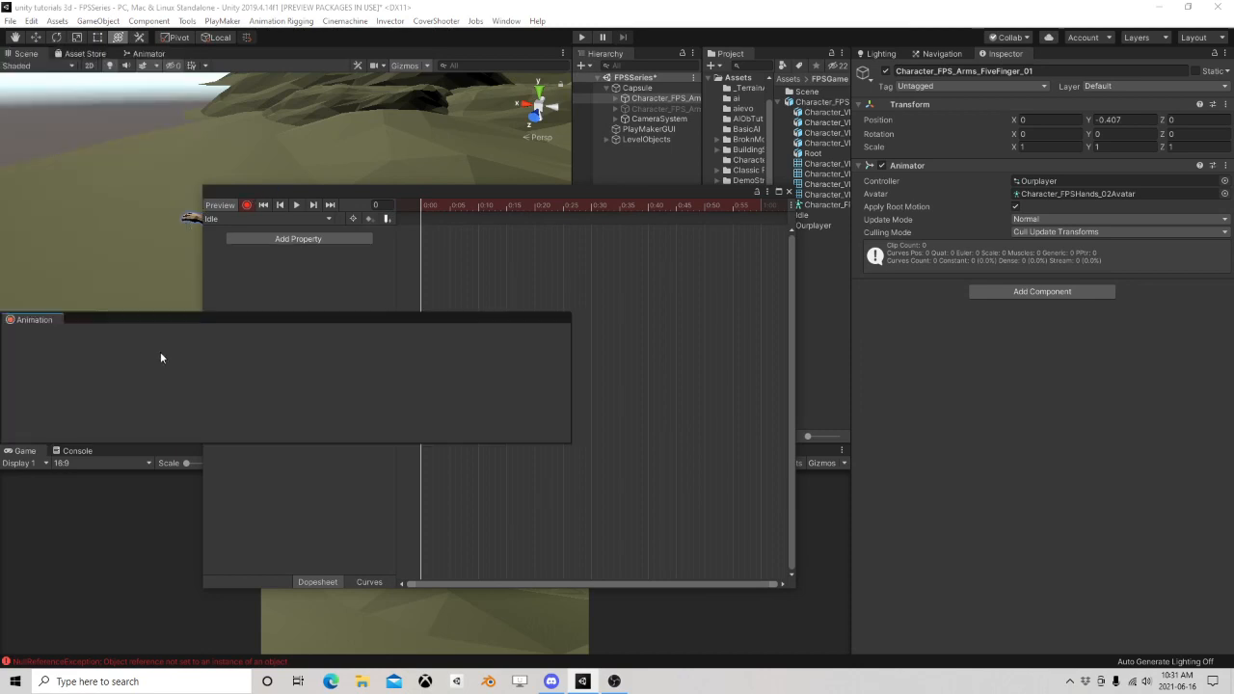
pyautogui.moveTo(125, 448); pyautogui.dragTo(108, 453)
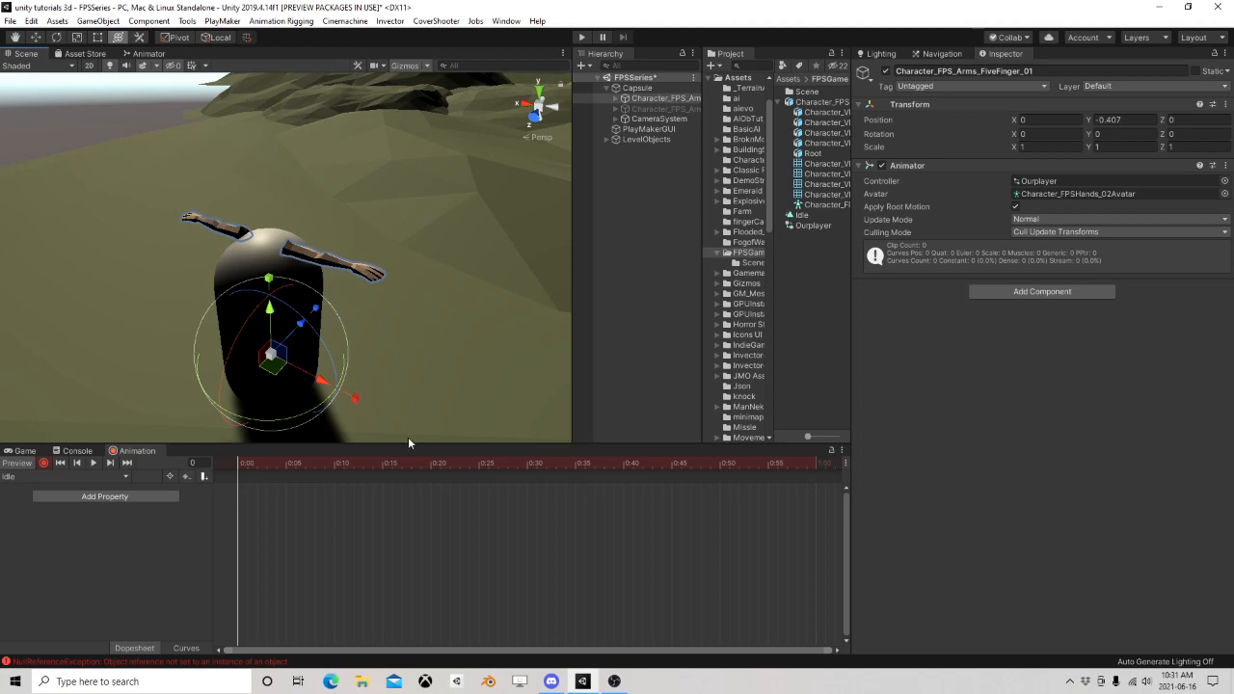
pyautogui.moveTo(408, 441); pyautogui.dragTo(408, 437)
pyautogui.moveTo(133, 450); pyautogui.dragTo(168, 168)
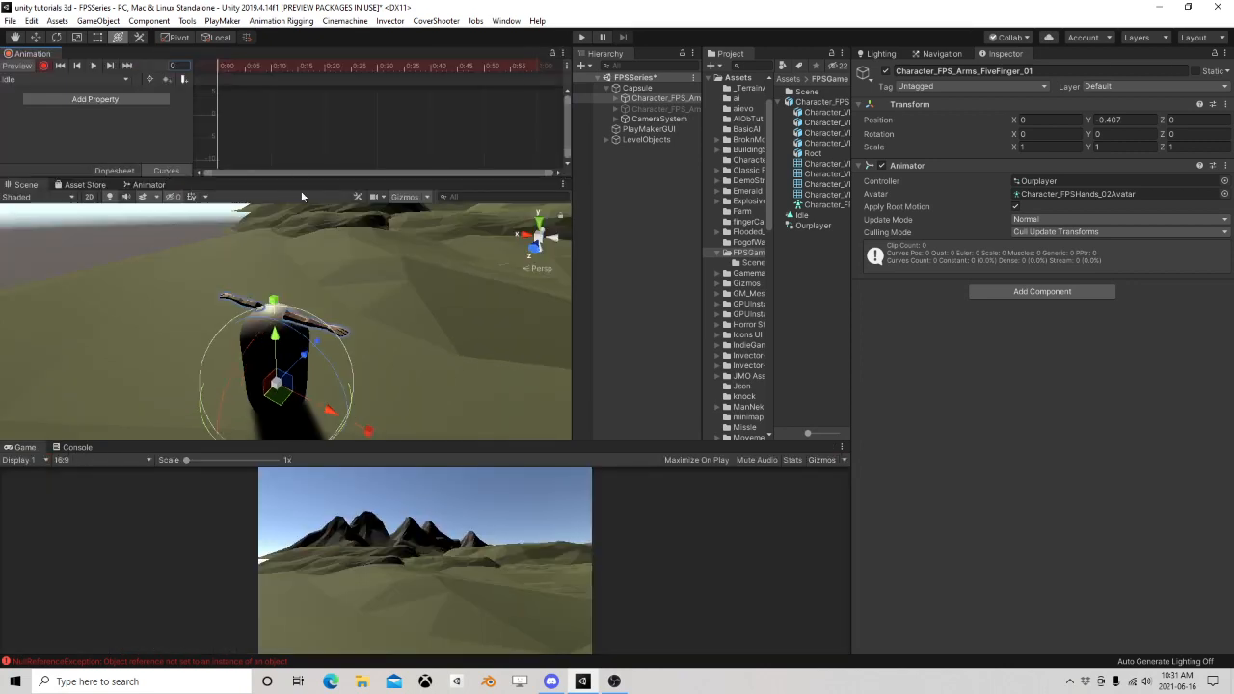
# Turn off Apply Root Motion on the FPS arms' Animator and fully expand the arms' Root bones in a widened Hierarchy
pyautogui.moveTo(354, 444); pyautogui.dragTo(354, 481)
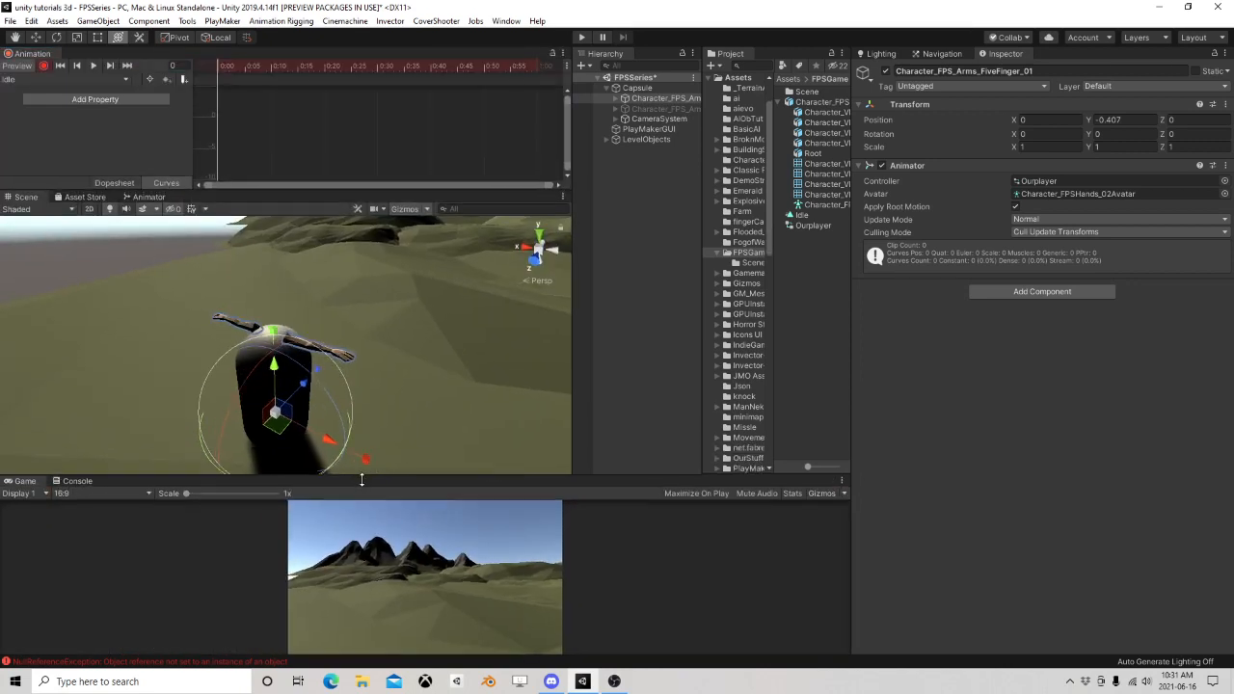
pyautogui.click(617, 99)
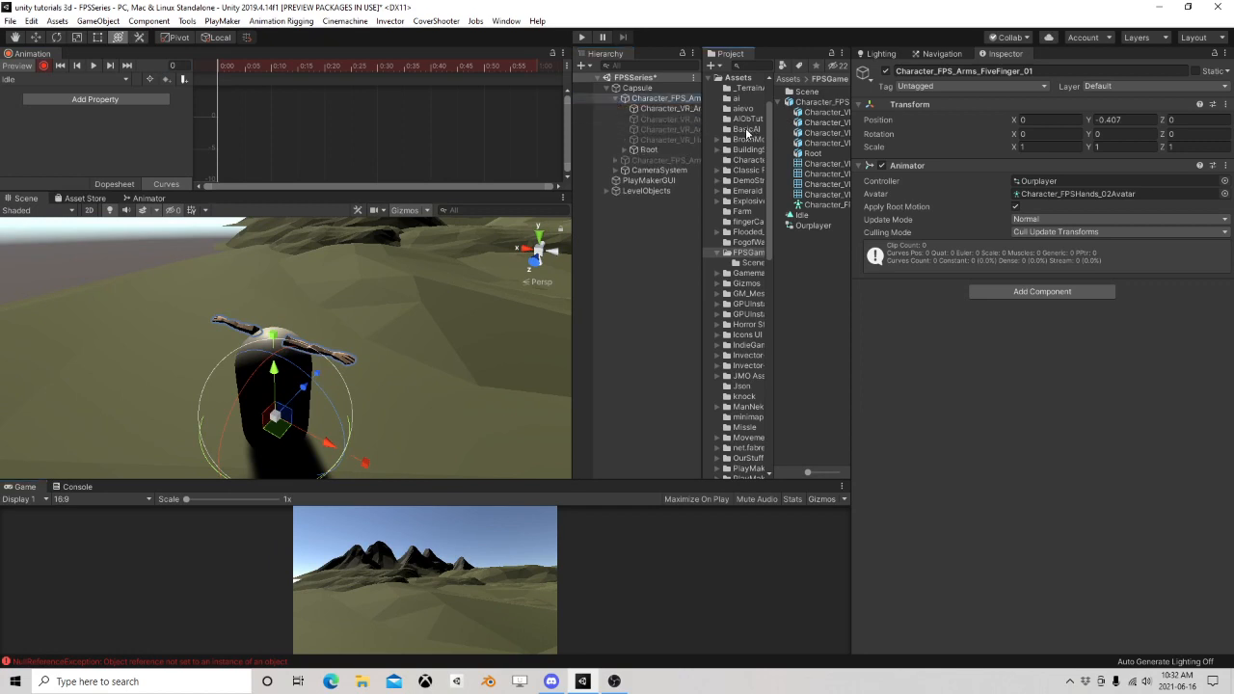
pyautogui.click(1016, 208)
pyautogui.keyDown('alt'); pyautogui.click(623, 150); pyautogui.keyUp('alt')
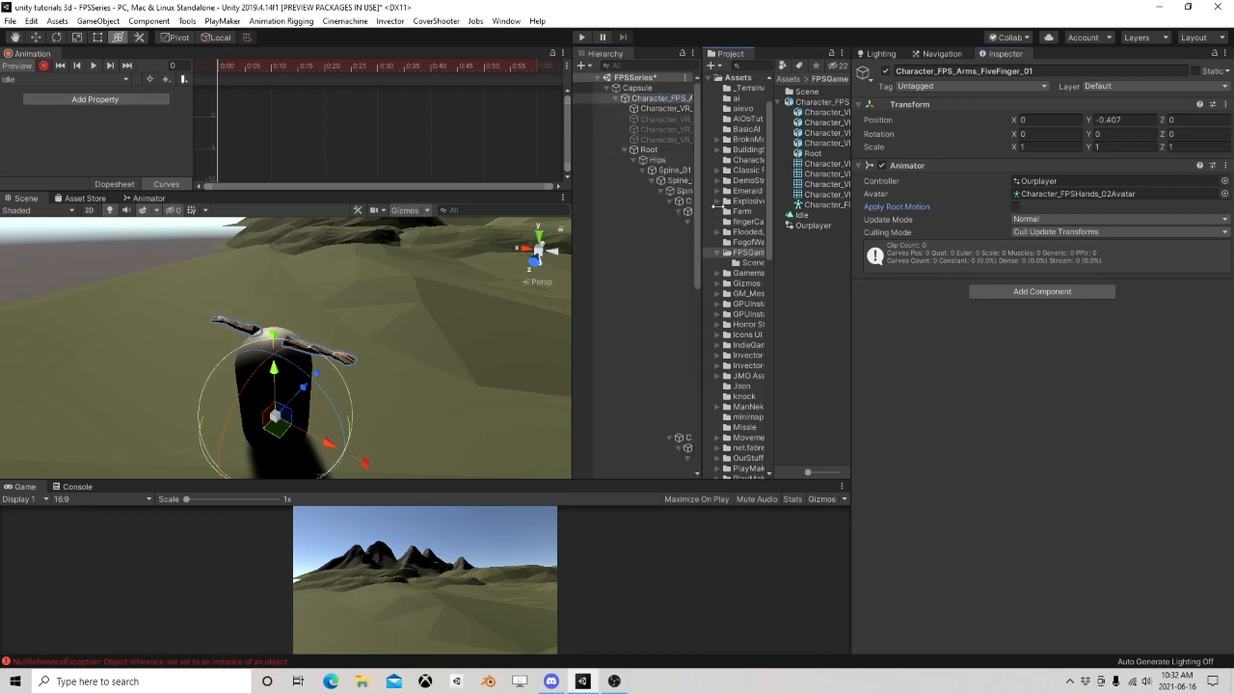
pyautogui.moveTo(850, 245); pyautogui.dragTo(1058, 236)
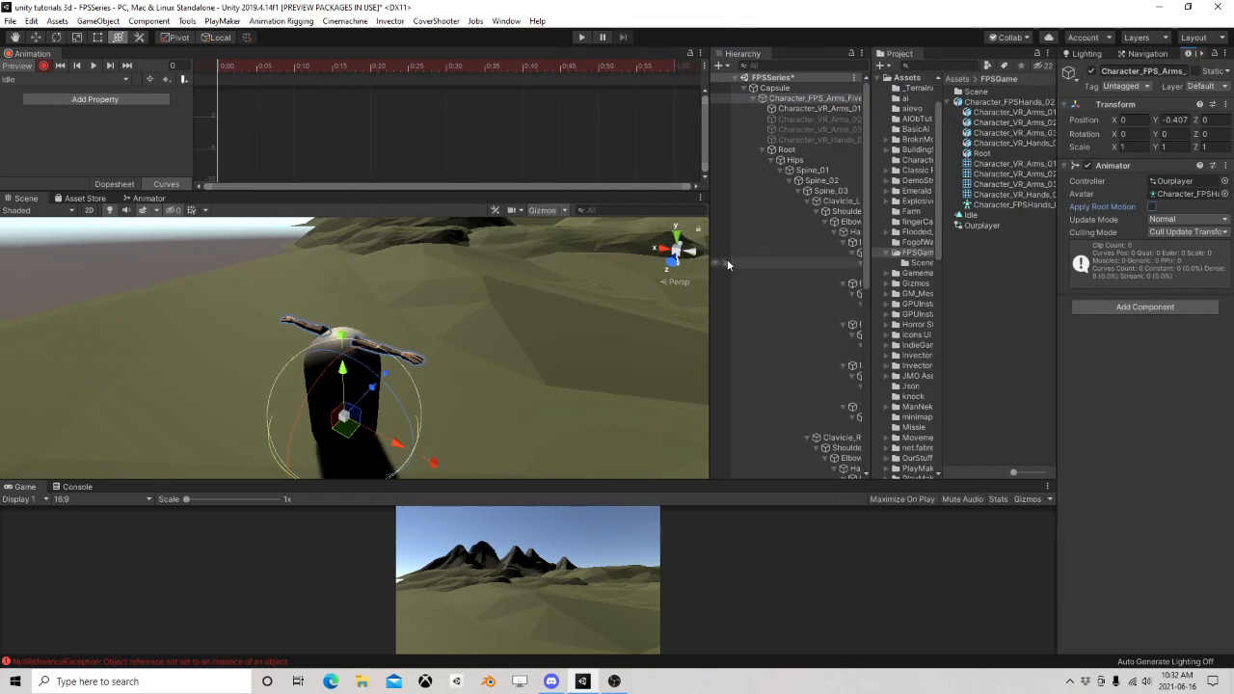
pyautogui.moveTo(715, 260); pyautogui.dragTo(565, 260)
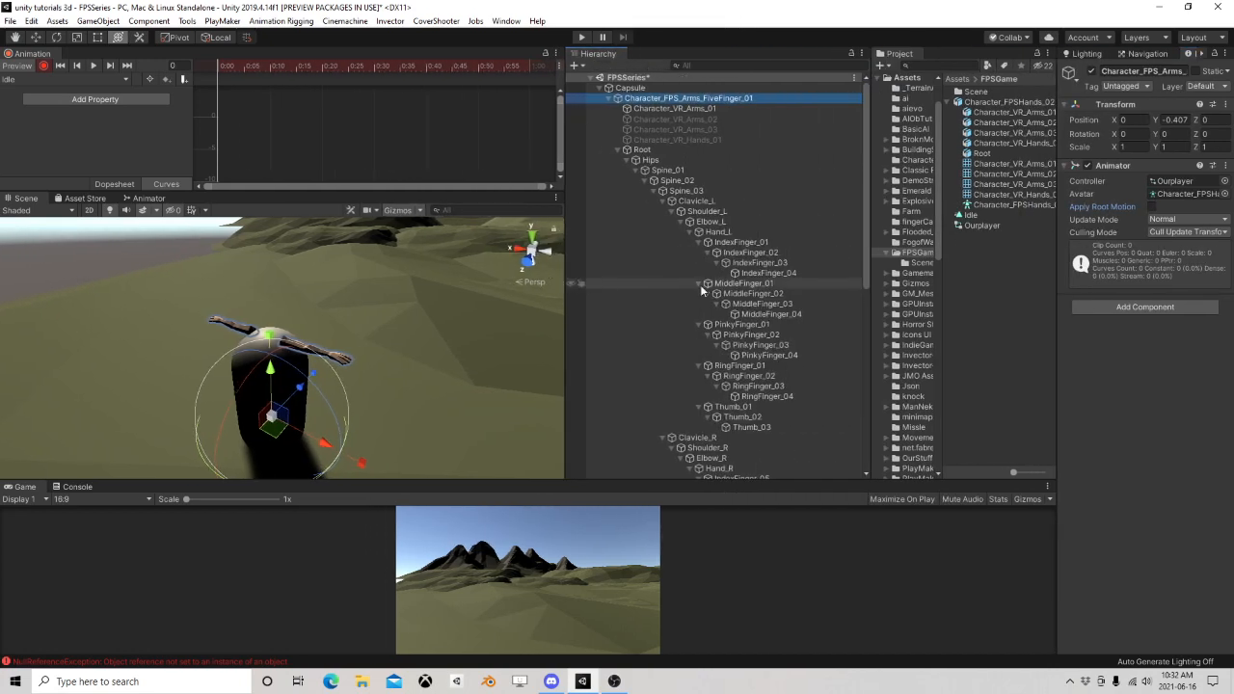
# Rotate the Shoulder_L bone with the Rotate tool to a Z rotation of about 81 so the left arm points forward
pyautogui.click(697, 210)
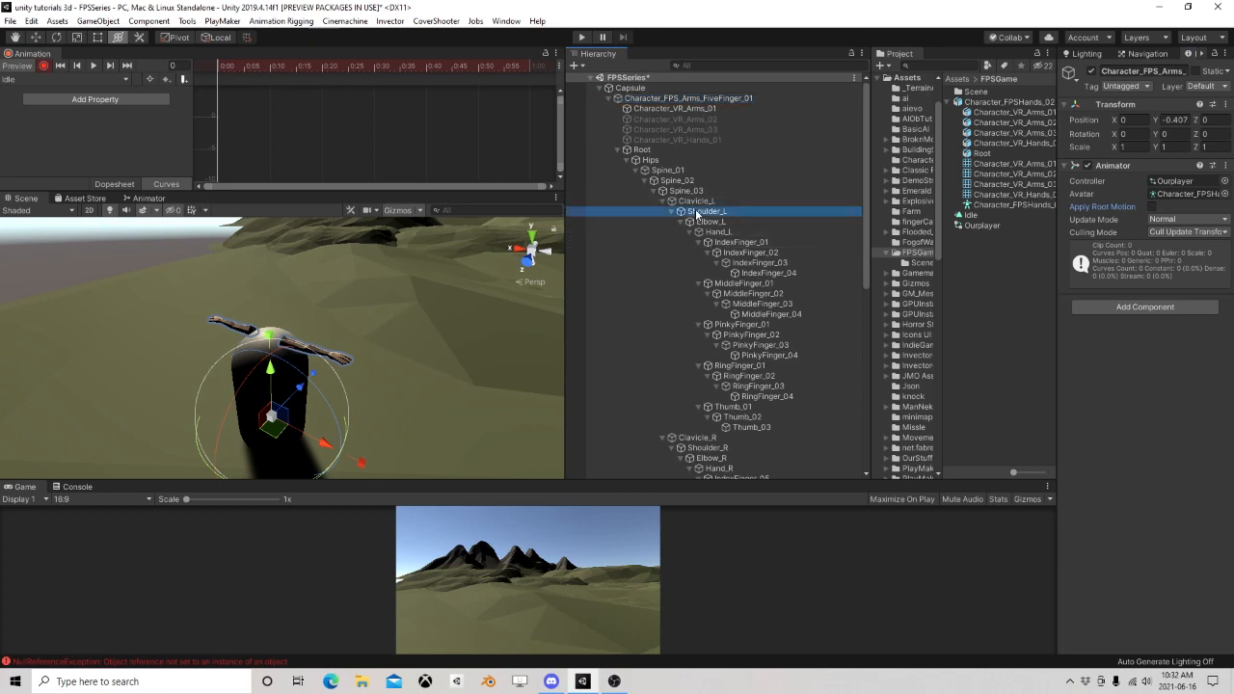
pyautogui.click(62, 39)
pyautogui.moveTo(273, 298); pyautogui.dragTo(247, 238)
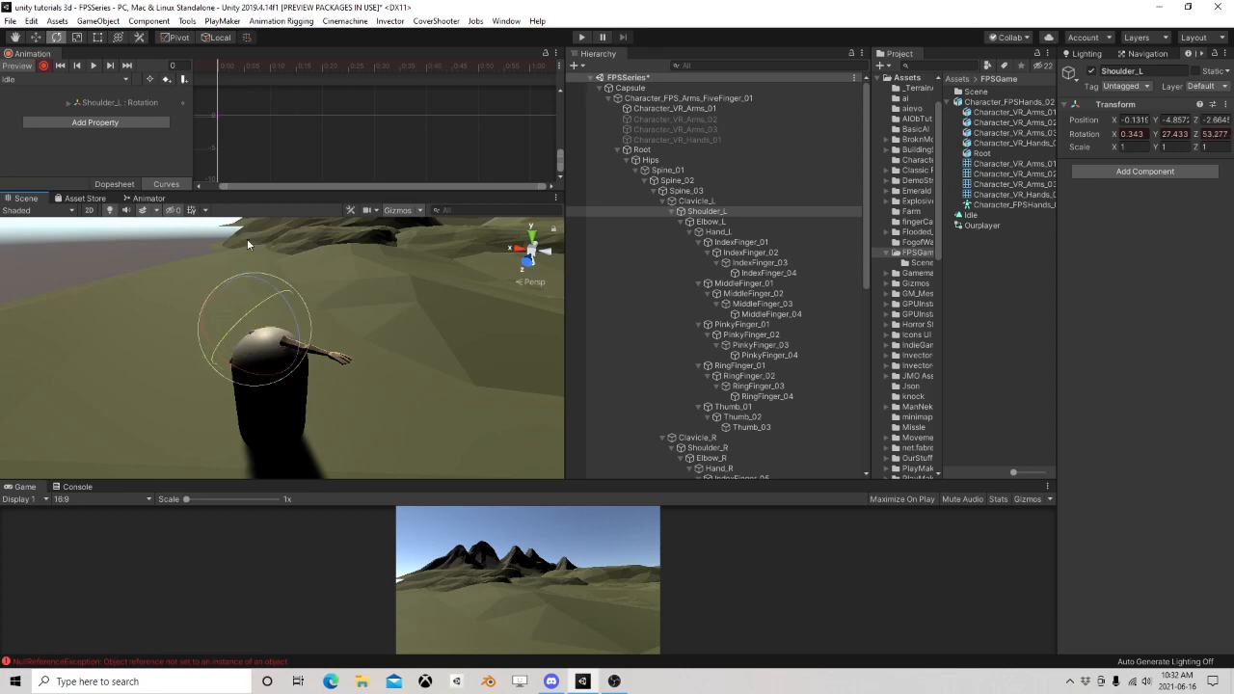
pyautogui.moveTo(247, 238); pyautogui.dragTo(154, 293, button='middle')
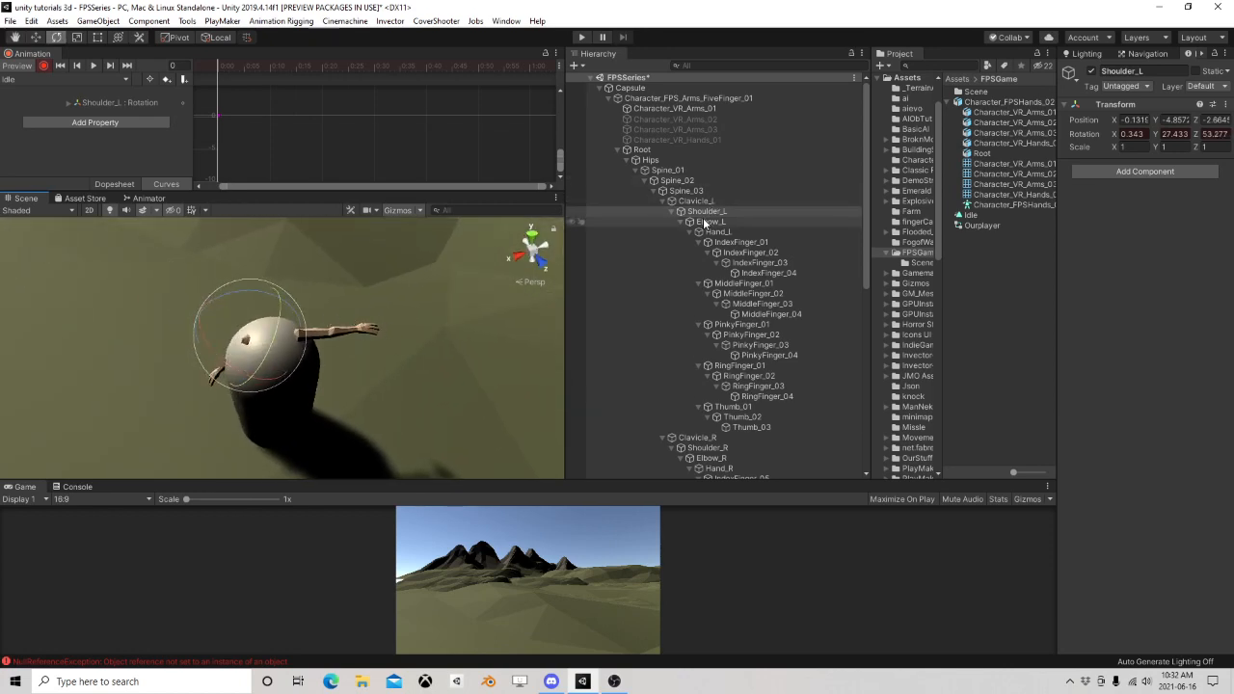
pyautogui.moveTo(258, 301); pyautogui.dragTo(202, 292)
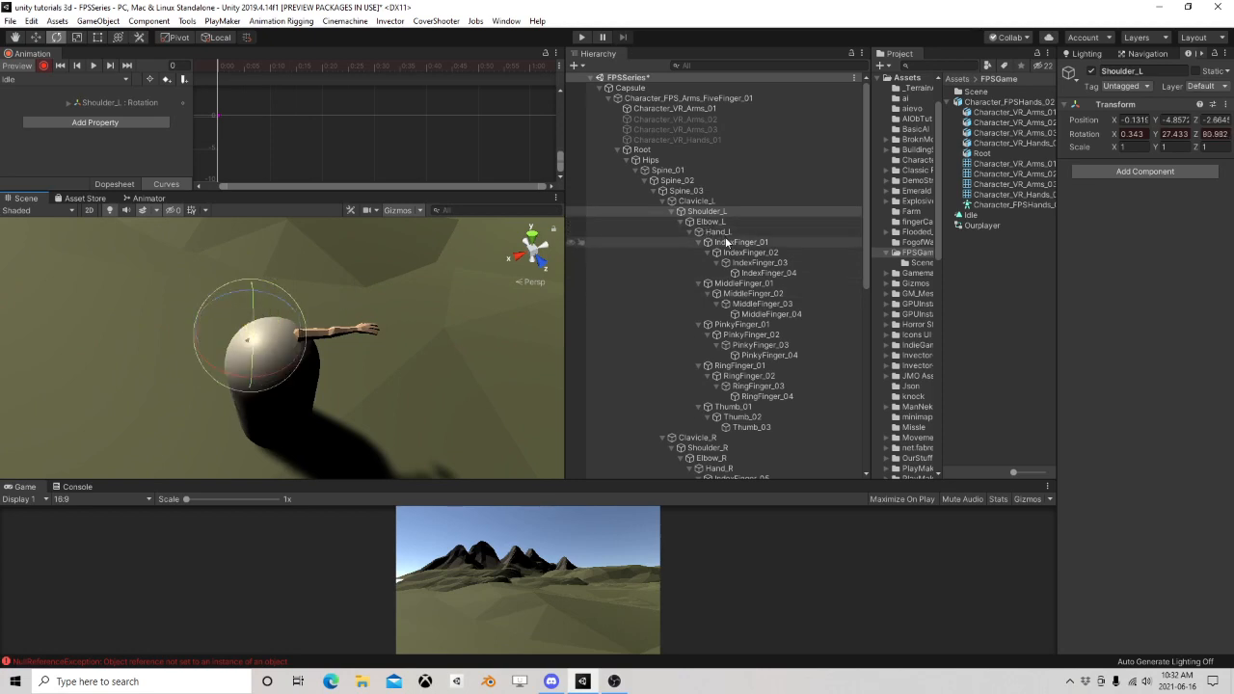
# Disable the Capsule's Mesh Renderer and turn keyframe recording back on for the FPS arms' Idle clip
pyautogui.click(662, 88)
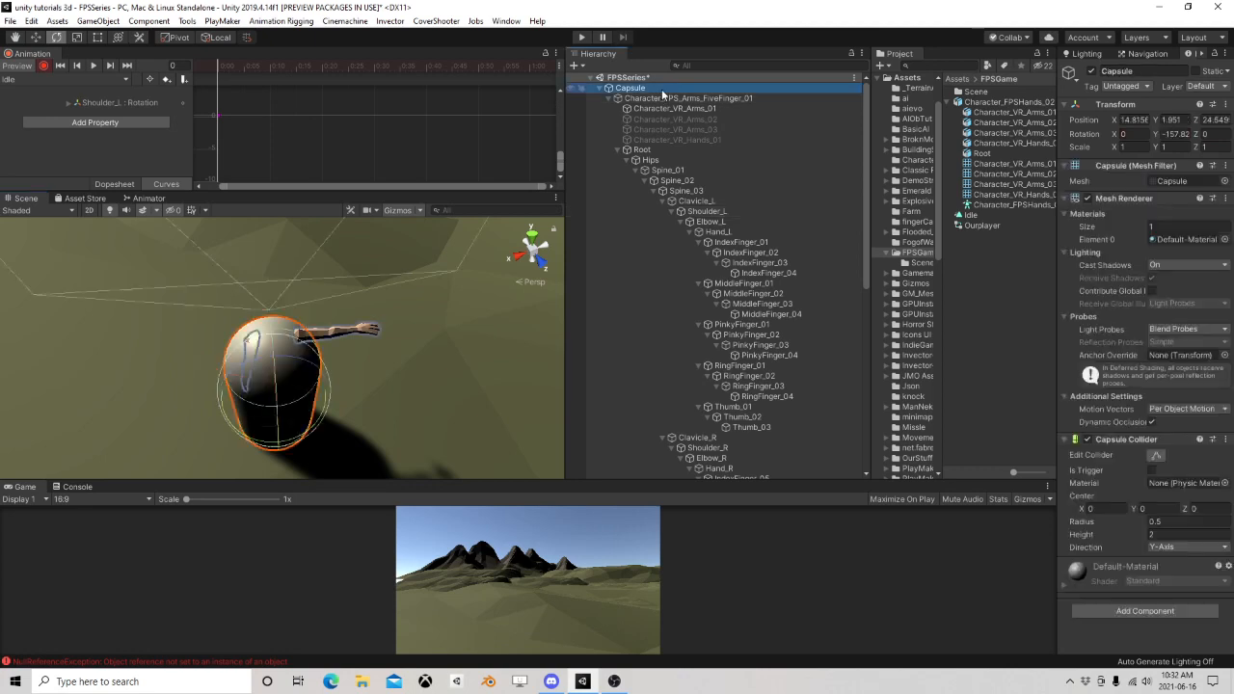
pyautogui.click(1088, 198)
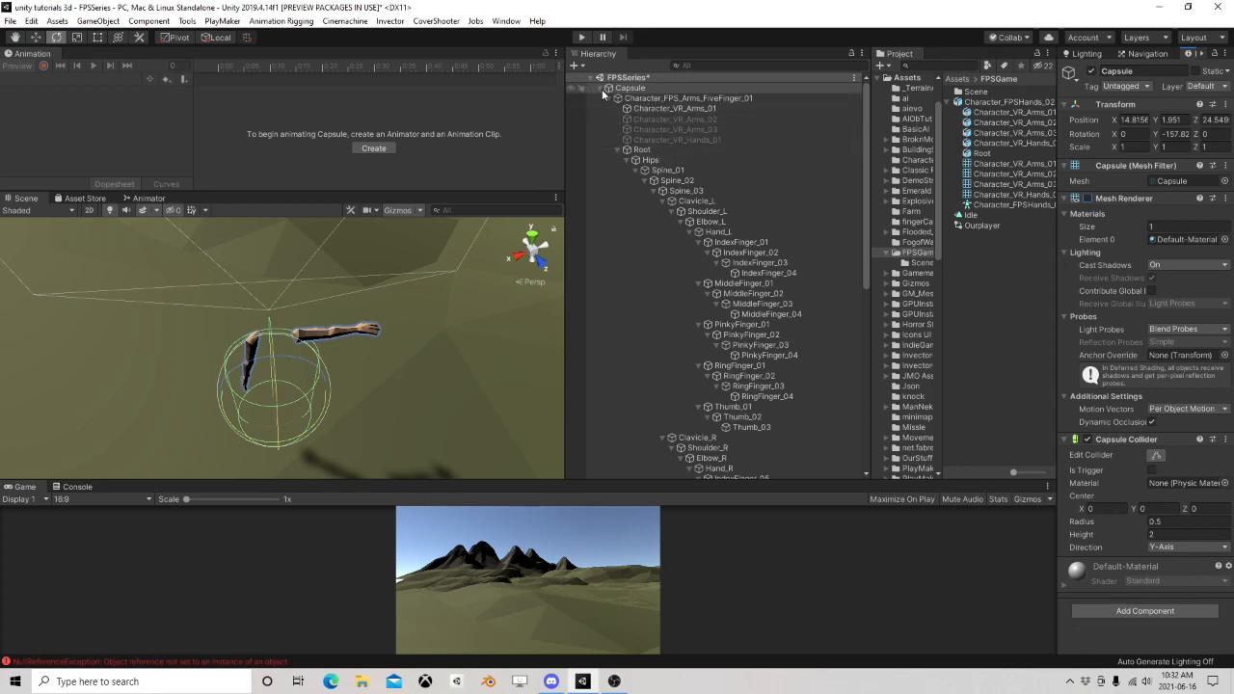
pyautogui.click(639, 98)
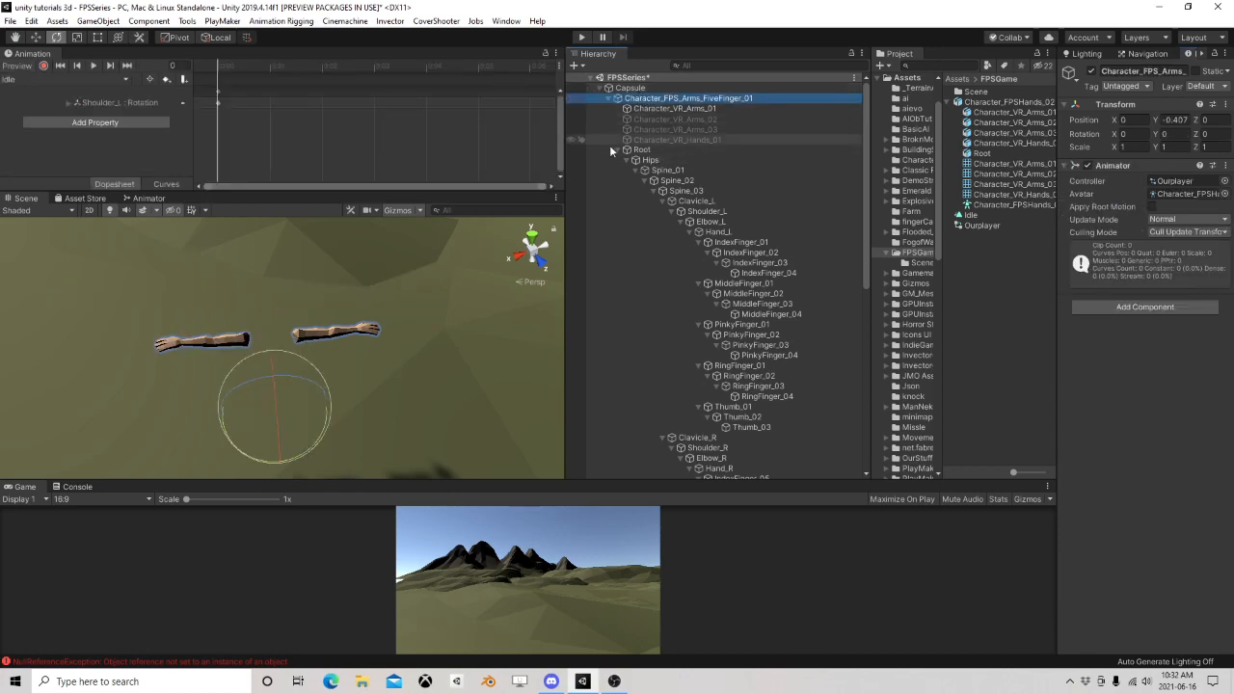
pyautogui.click(646, 88)
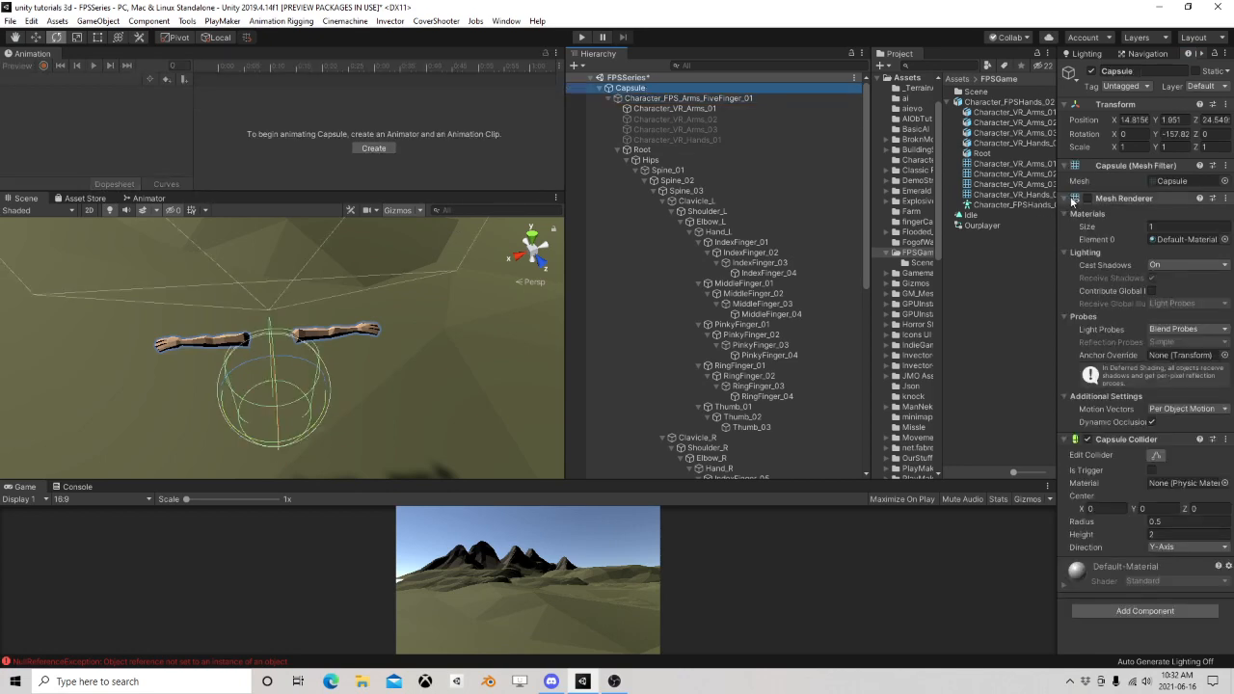
pyautogui.click(641, 99)
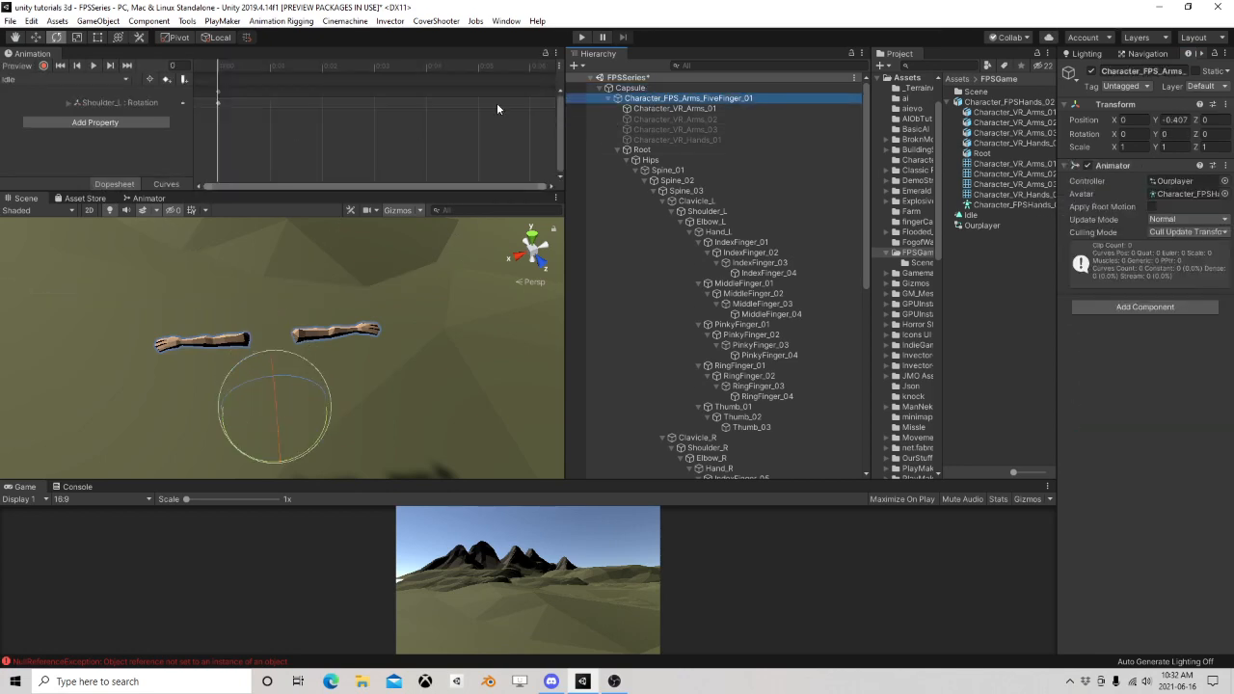
pyautogui.click(43, 65)
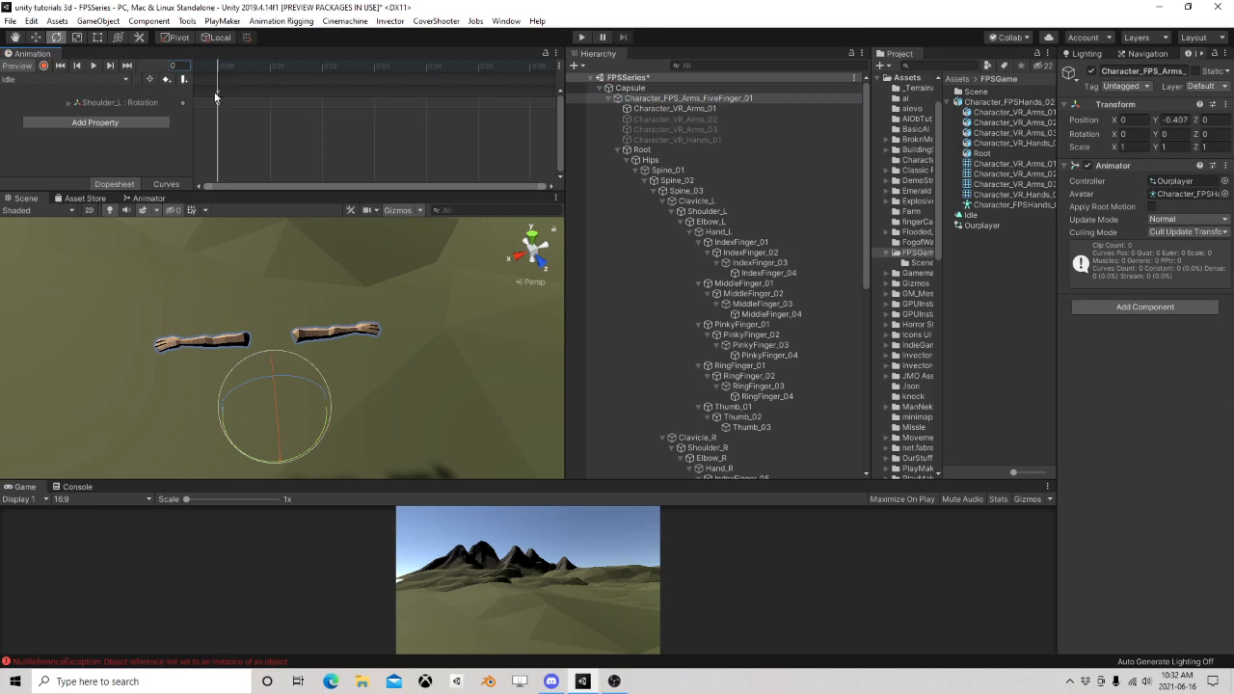
# Rotate Shoulder_L to a Z rotation of about 82 at frame 0 and collapse the Hand_L finger bones
pyautogui.click(707, 212)
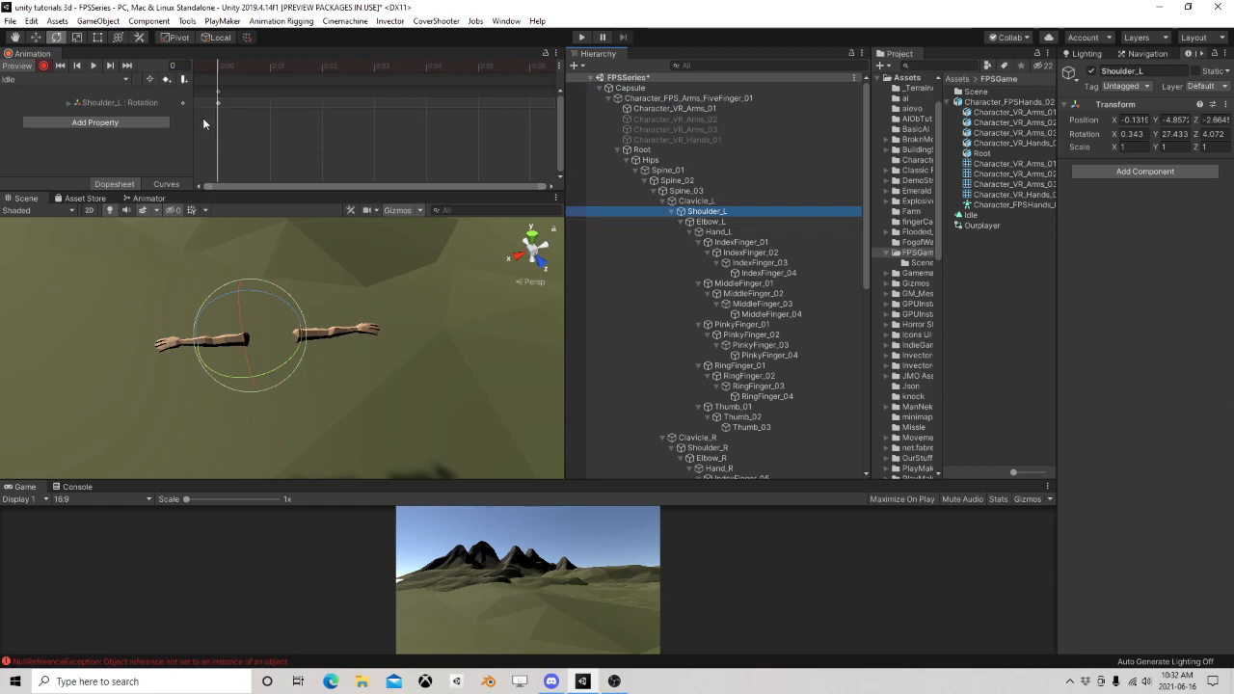
pyautogui.moveTo(266, 296); pyautogui.dragTo(141, 279)
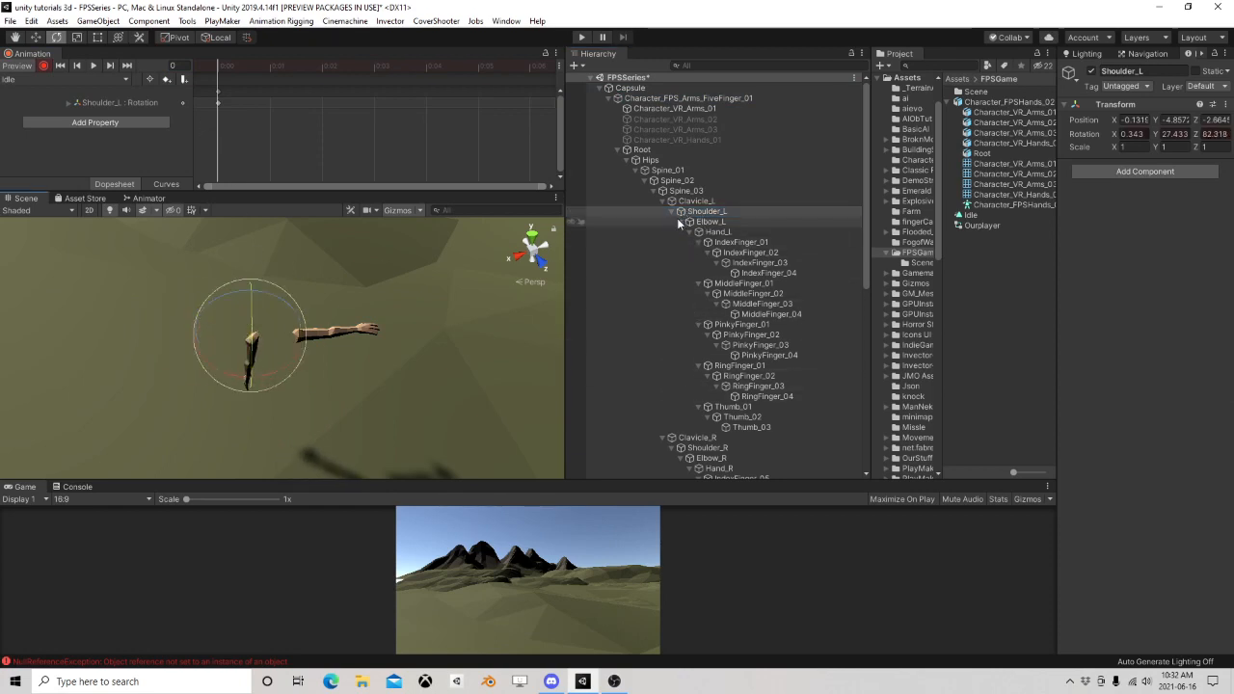
pyautogui.click(683, 231)
pyautogui.click(690, 232)
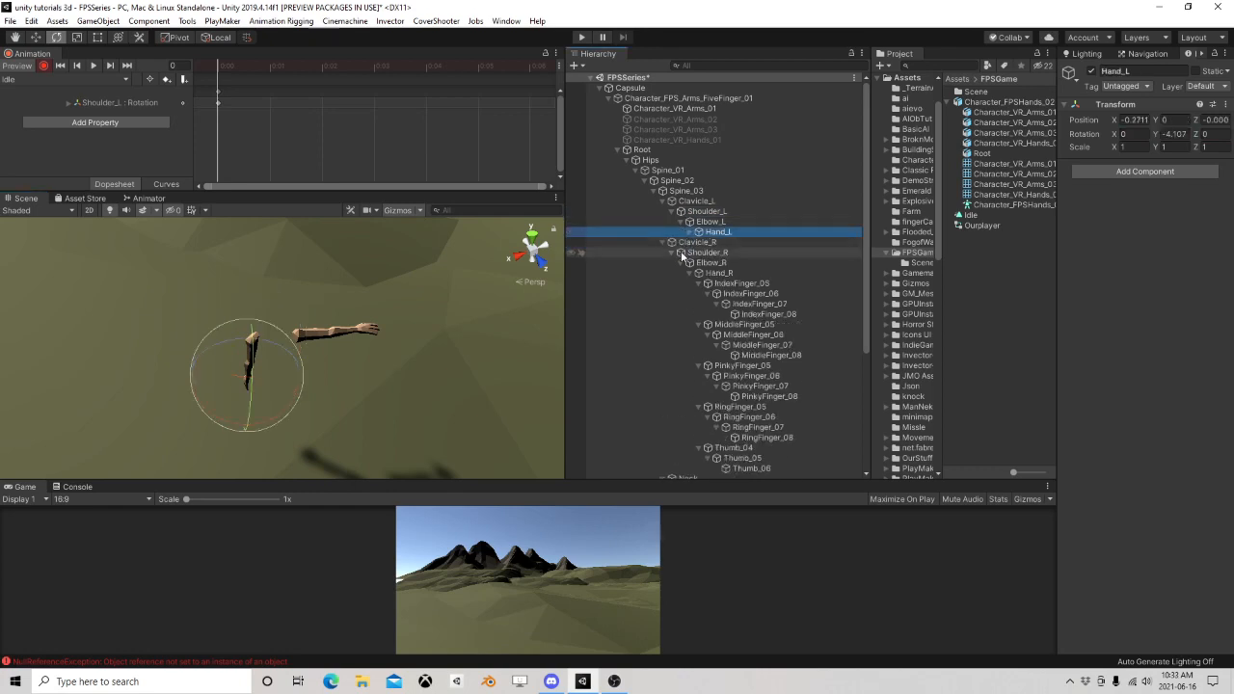
# Rotate Shoulder_R to a Z rotation of about 89 and collapse the Hand_R, UpperLeg_L and UpperLeg_R bones
pyautogui.click(697, 254)
pyautogui.moveTo(324, 301); pyautogui.dragTo(448, 316)
pyautogui.click(689, 275)
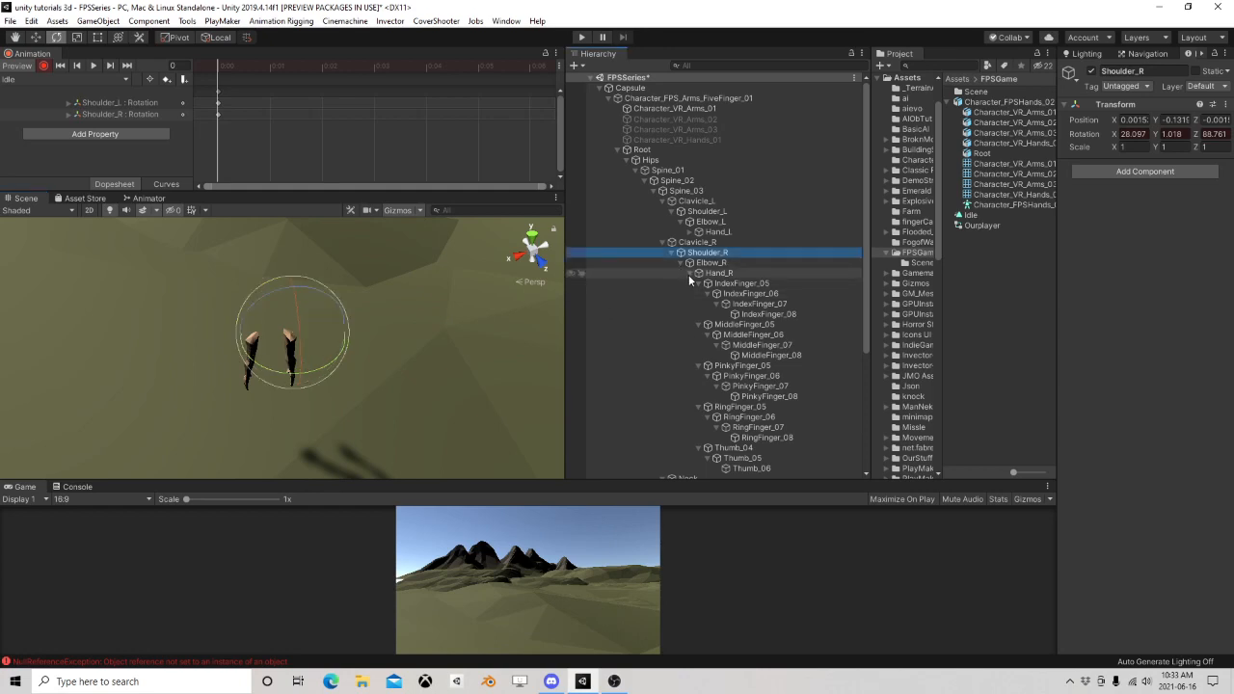
pyautogui.click(690, 273)
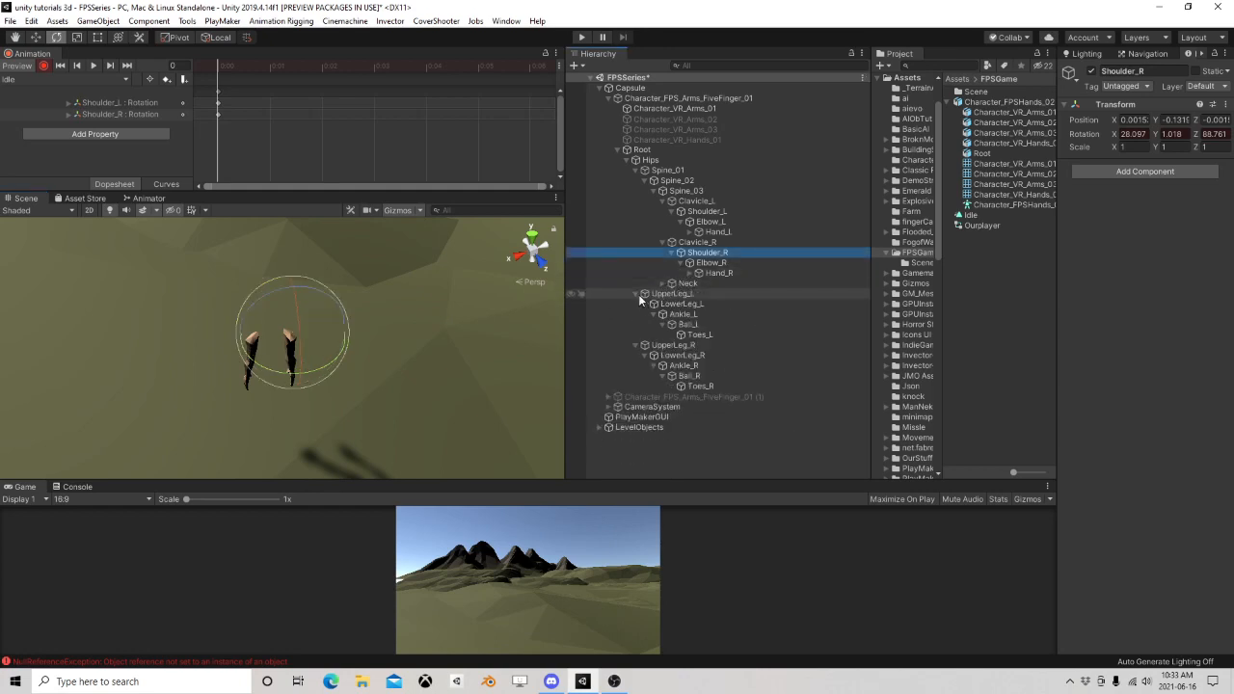
pyautogui.click(636, 293)
pyautogui.click(636, 304)
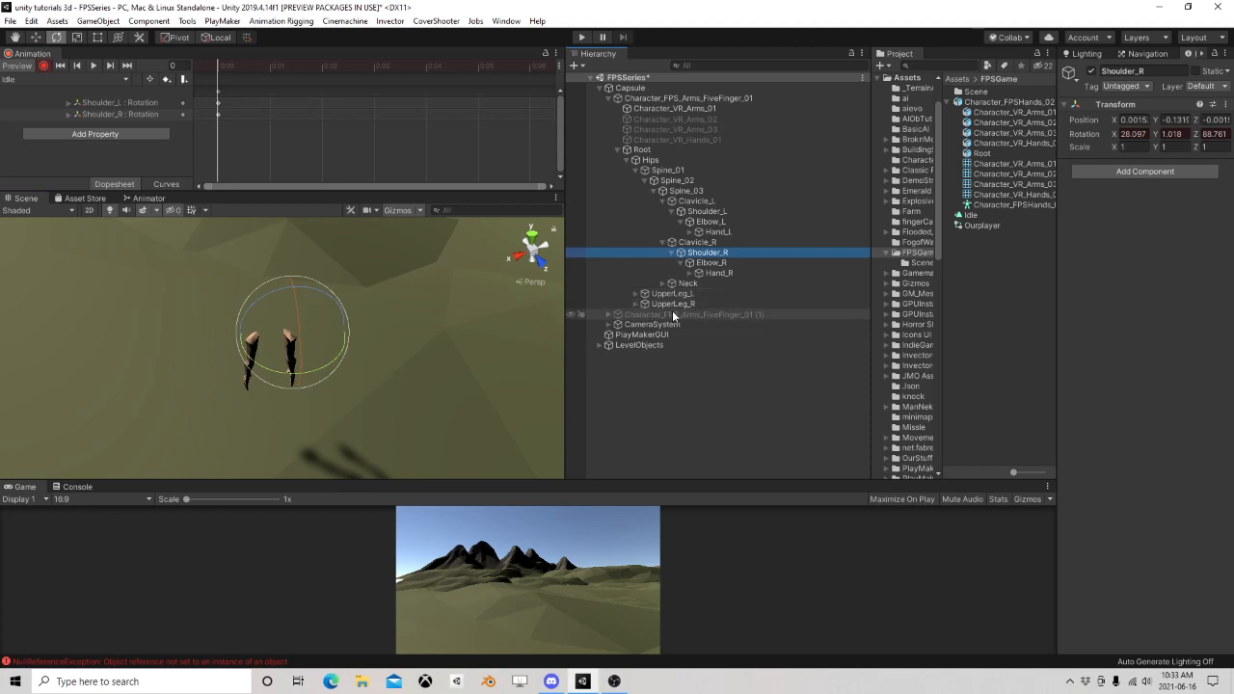
# Adjust Shoulder_L slightly, then bend Elbow_L to a Y rotation of about 49 and rotate Hand_L
pyautogui.click(703, 212)
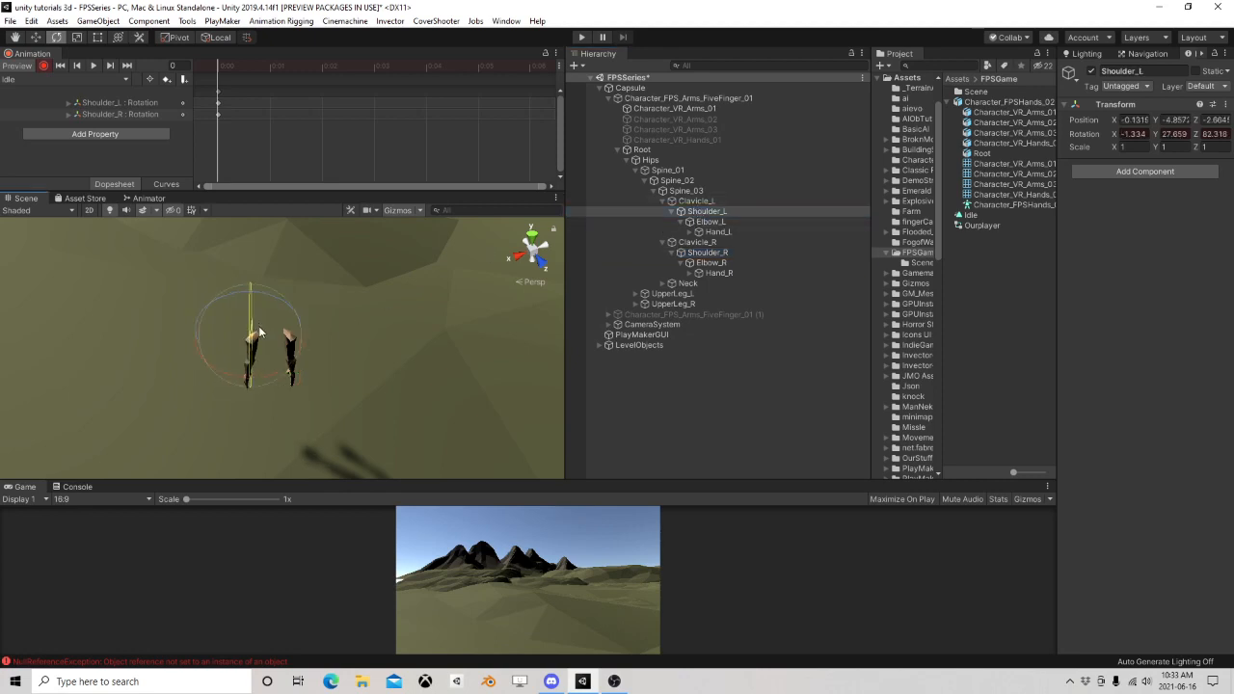
pyautogui.click(675, 222)
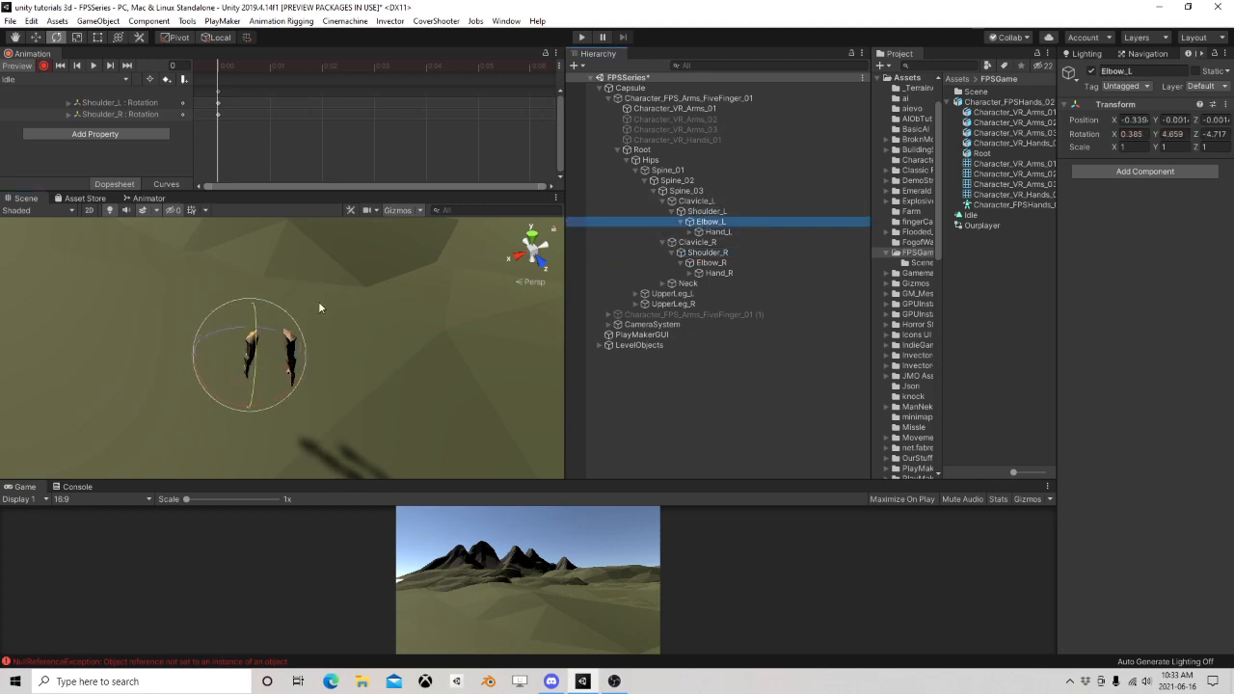
pyautogui.moveTo(250, 363); pyautogui.dragTo(257, 392)
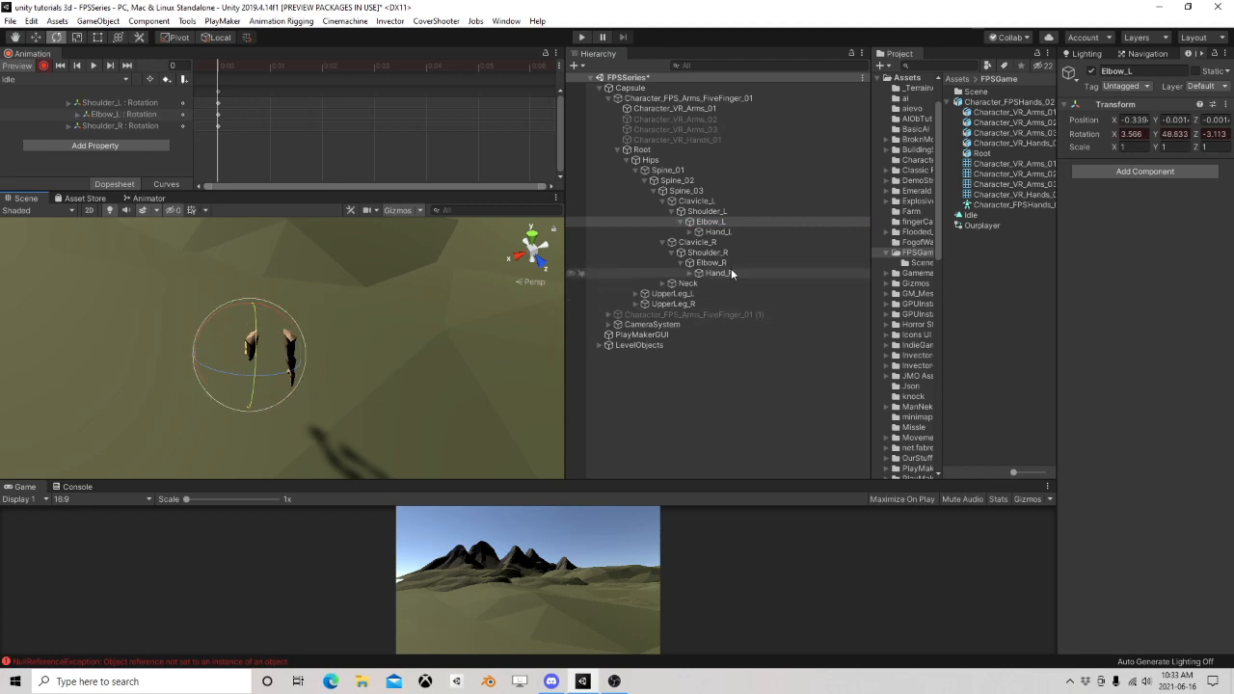
pyautogui.click(718, 232)
pyautogui.moveTo(271, 345); pyautogui.dragTo(328, 322, button='right')
pyautogui.moveTo(327, 414); pyautogui.dragTo(333, 442)
# Raise the left forearm by rotating Elbow_L to about 25 on X and 78 on Y
pyautogui.click(701, 201)
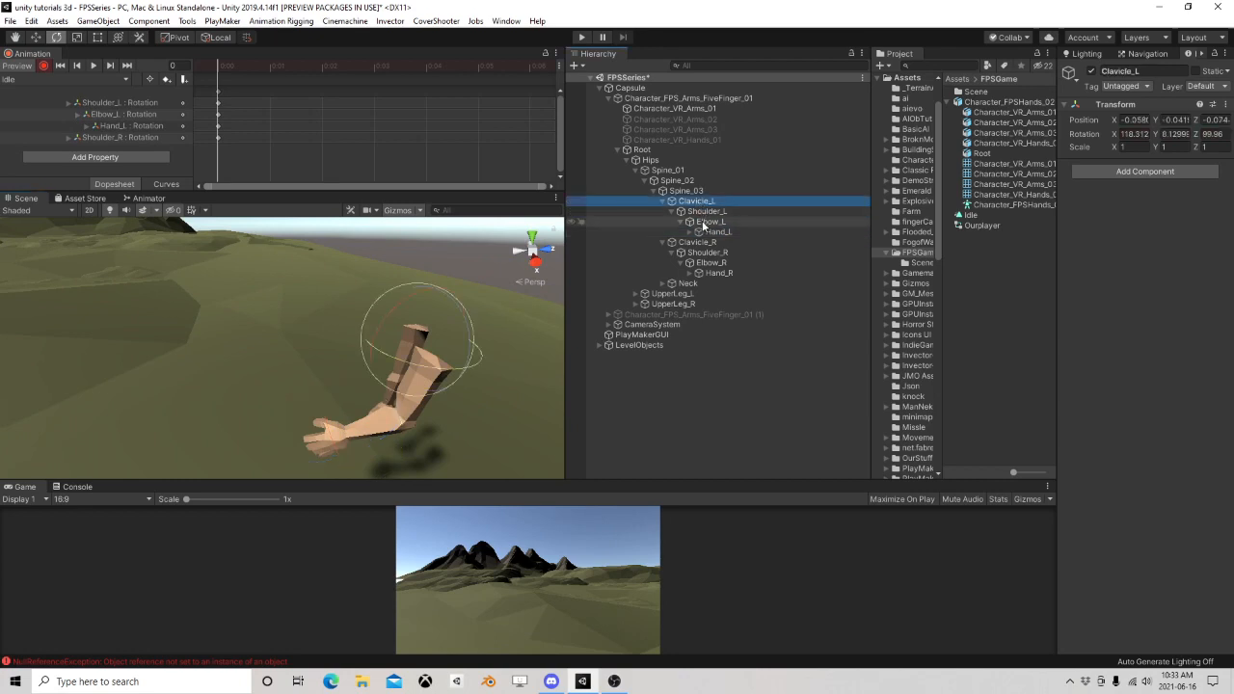
pyautogui.click(711, 222)
pyautogui.moveTo(412, 373); pyautogui.dragTo(460, 381)
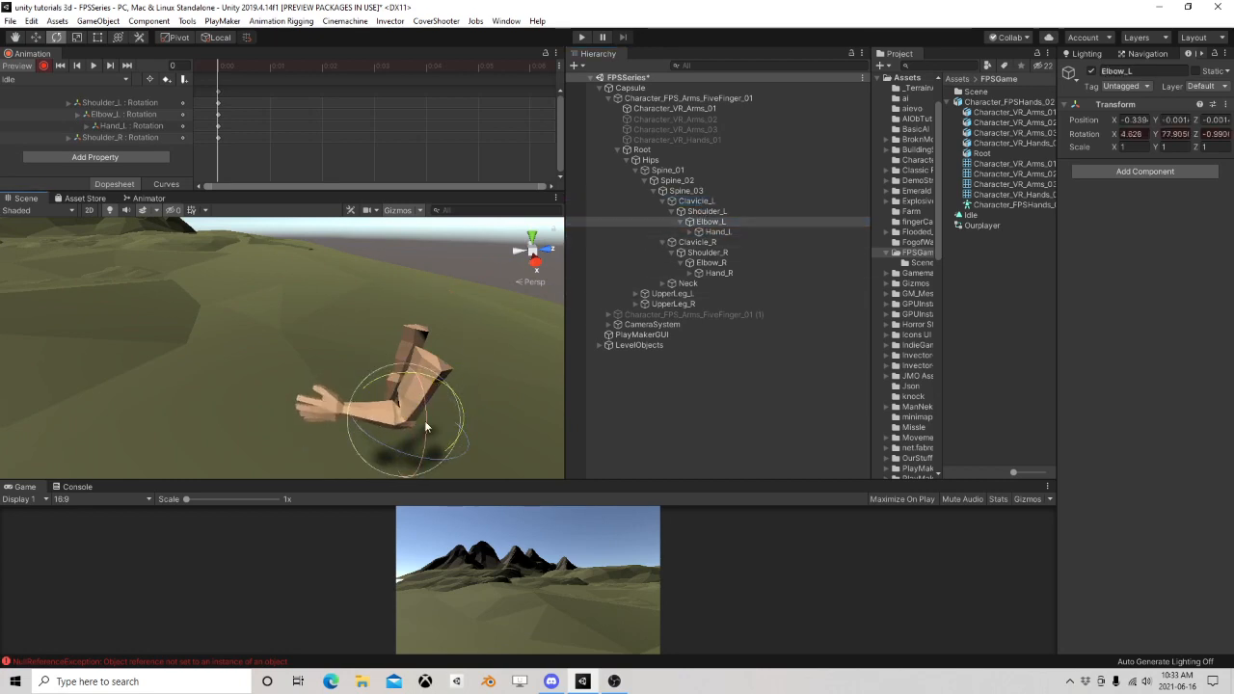
pyautogui.click(221, 38)
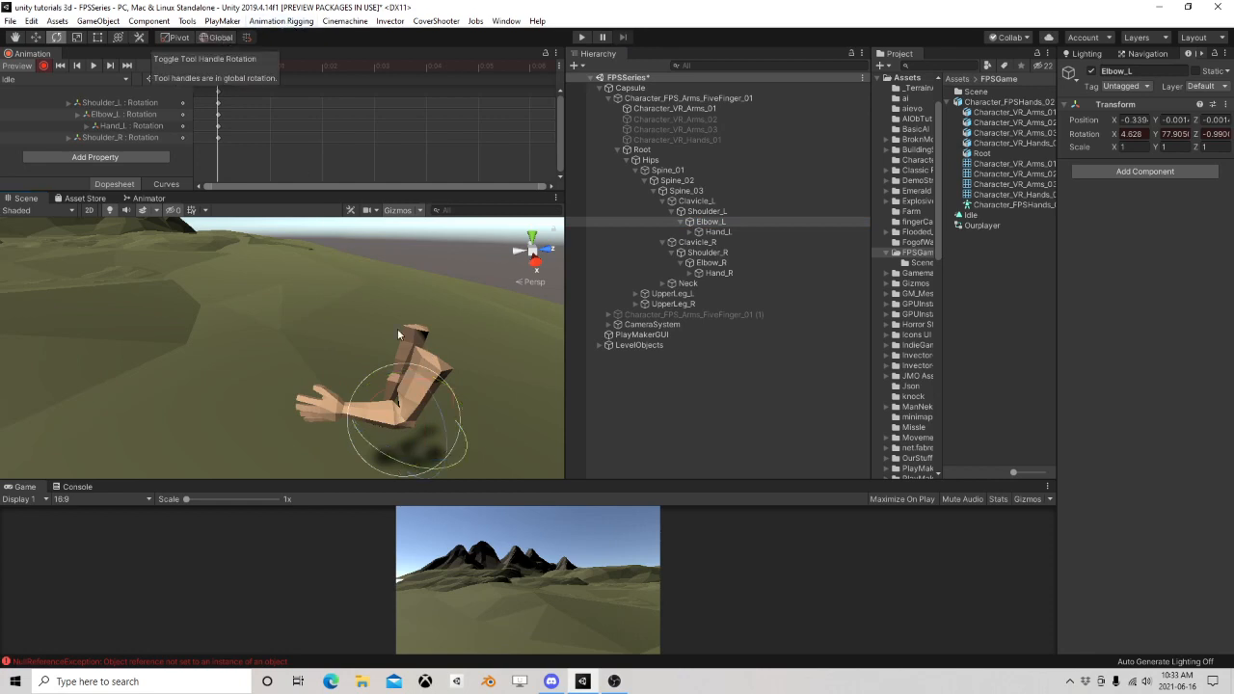
pyautogui.click(222, 38)
pyautogui.moveTo(412, 425); pyautogui.dragTo(417, 394)
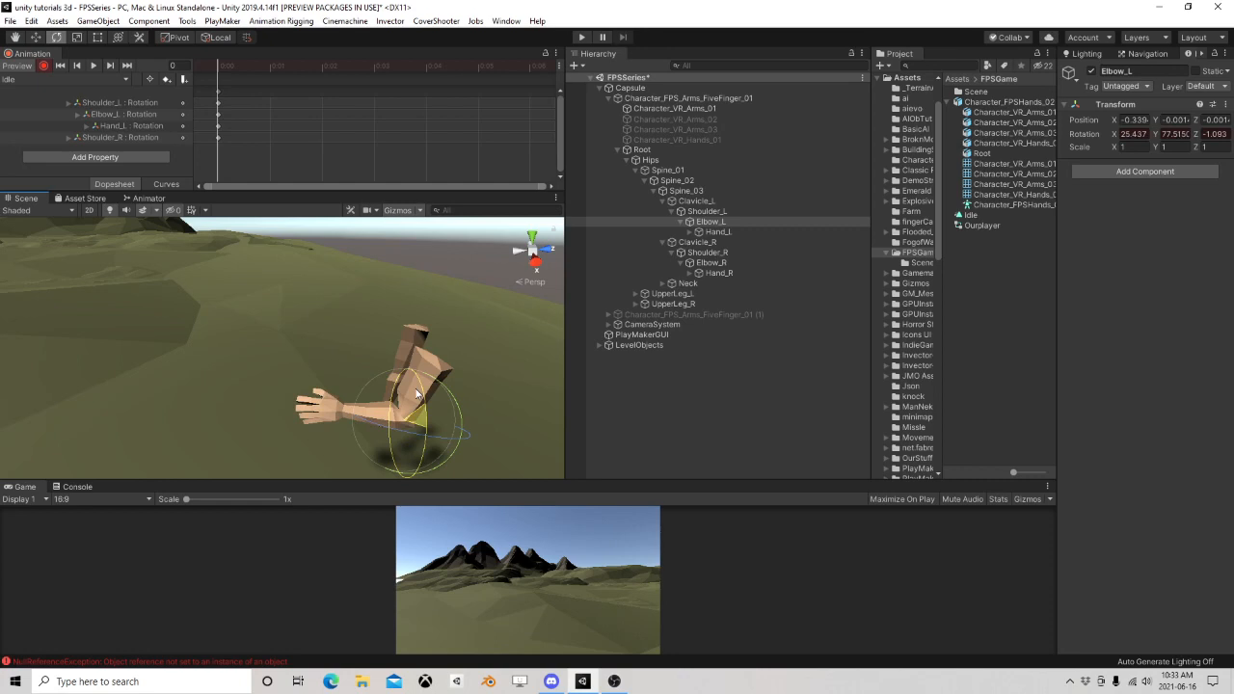
# Raise the left arm by rotating Shoulder_L to about -32 on X and Clavicle_L to about 14 on Y
pyautogui.click(706, 211)
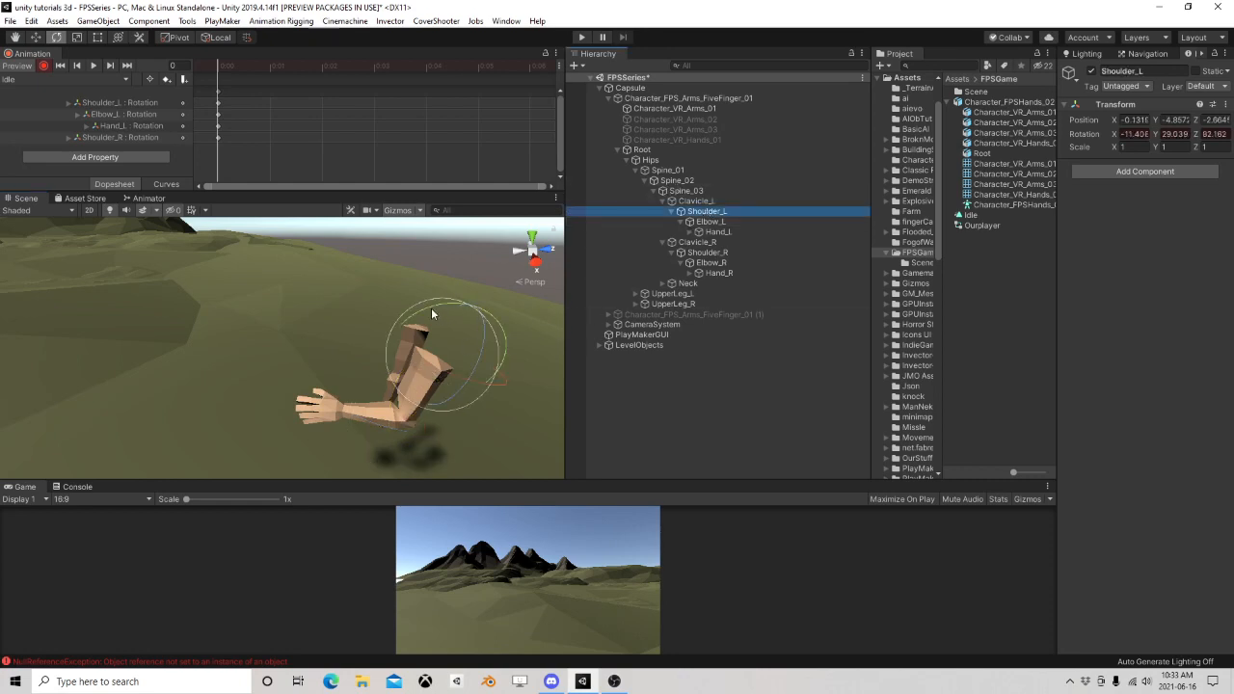
pyautogui.moveTo(431, 309); pyautogui.dragTo(461, 300)
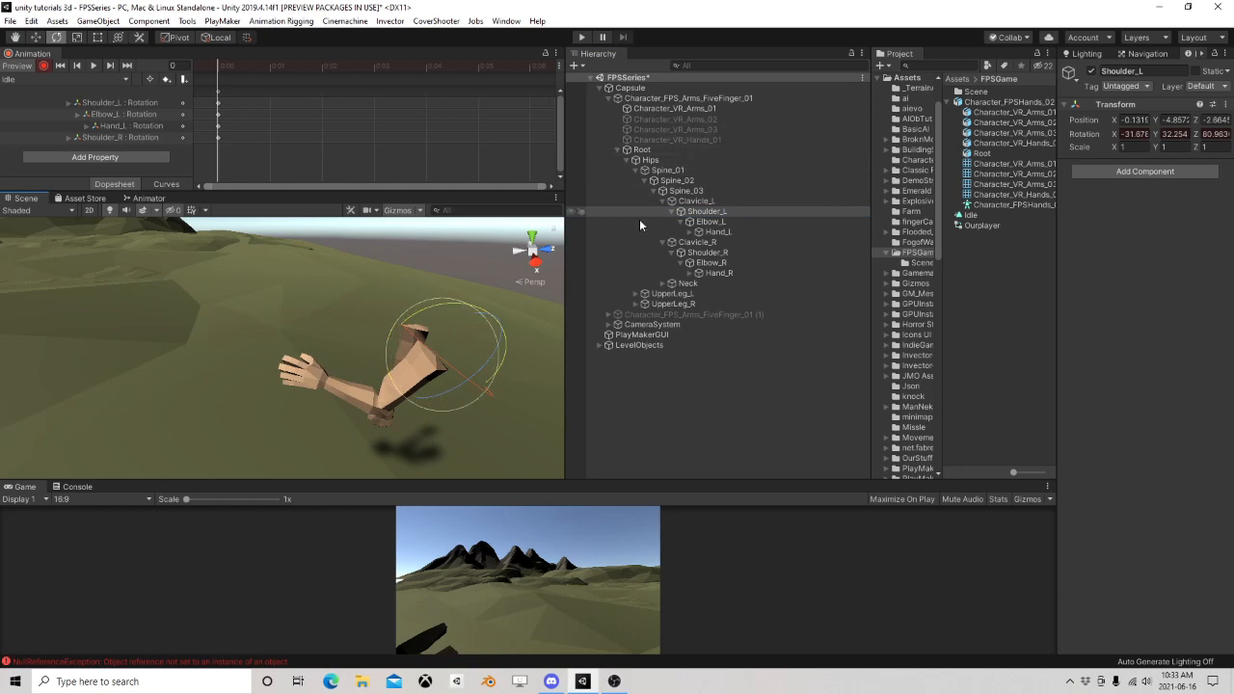
pyautogui.click(694, 242)
pyautogui.click(707, 252)
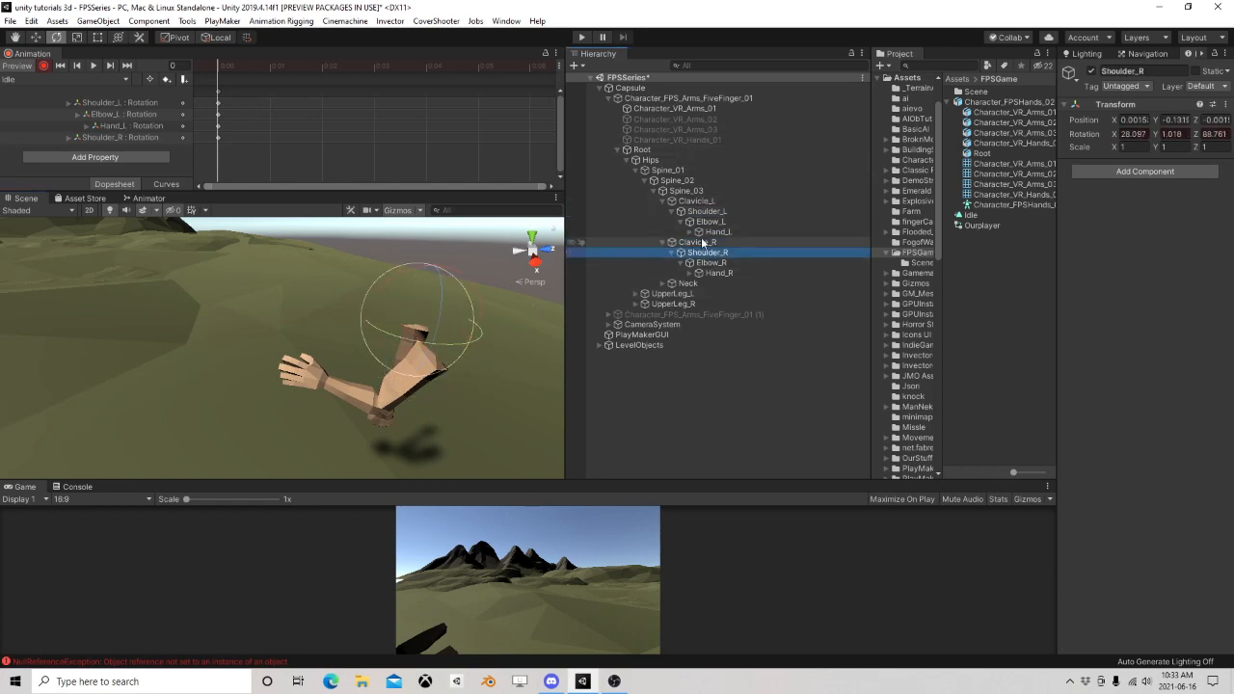
pyautogui.click(690, 201)
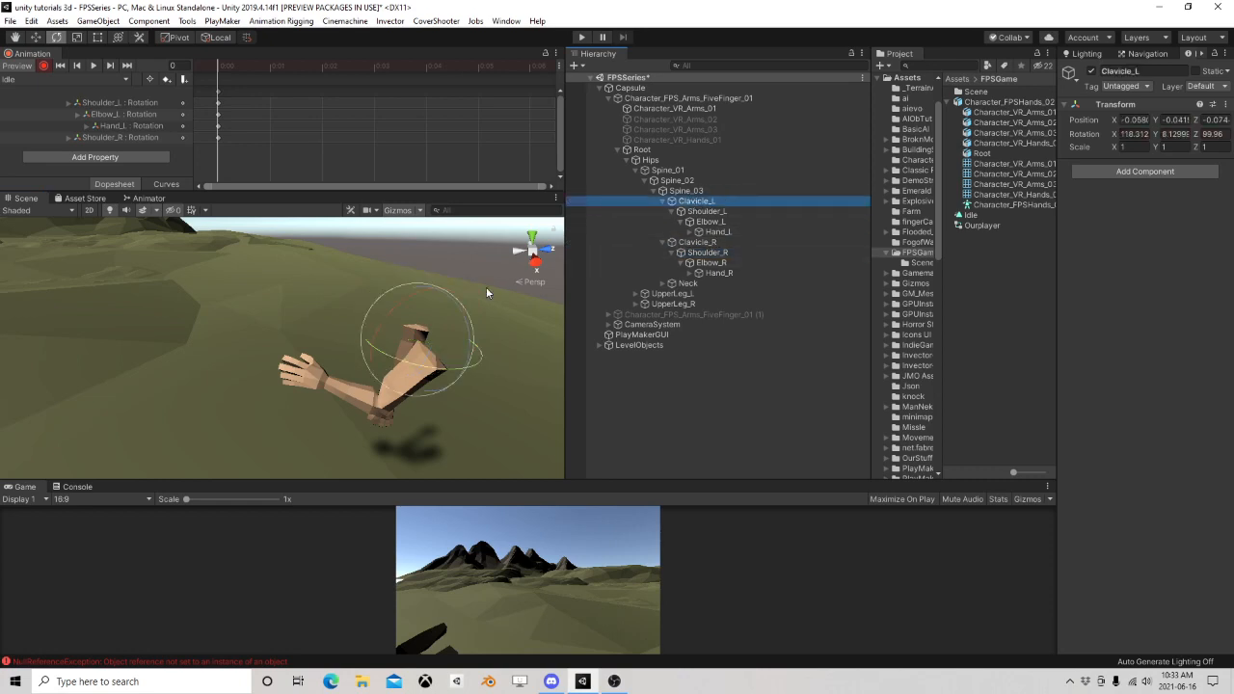
pyautogui.moveTo(419, 303); pyautogui.dragTo(468, 322)
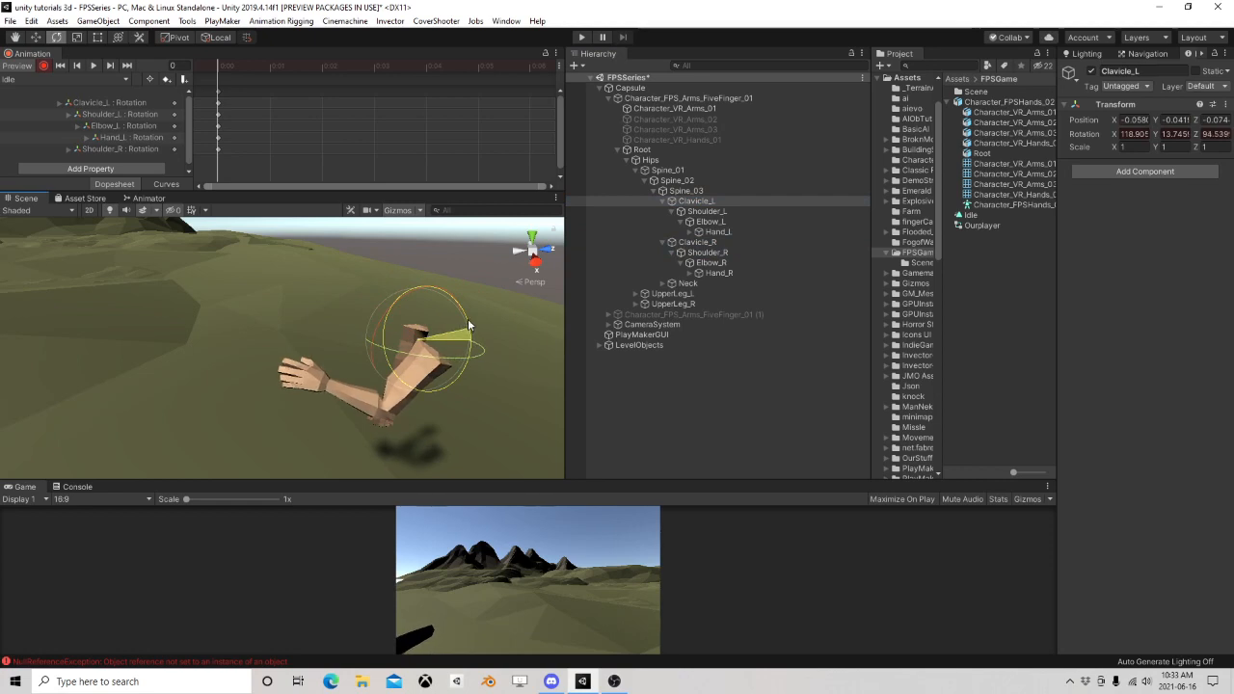
# Rotate Clavicle_R, and rotate Shoulder_R to about 23 on X, 43 on Y and 107 on Z
pyautogui.moveTo(491, 245); pyautogui.dragTo(300, 311, button='right')
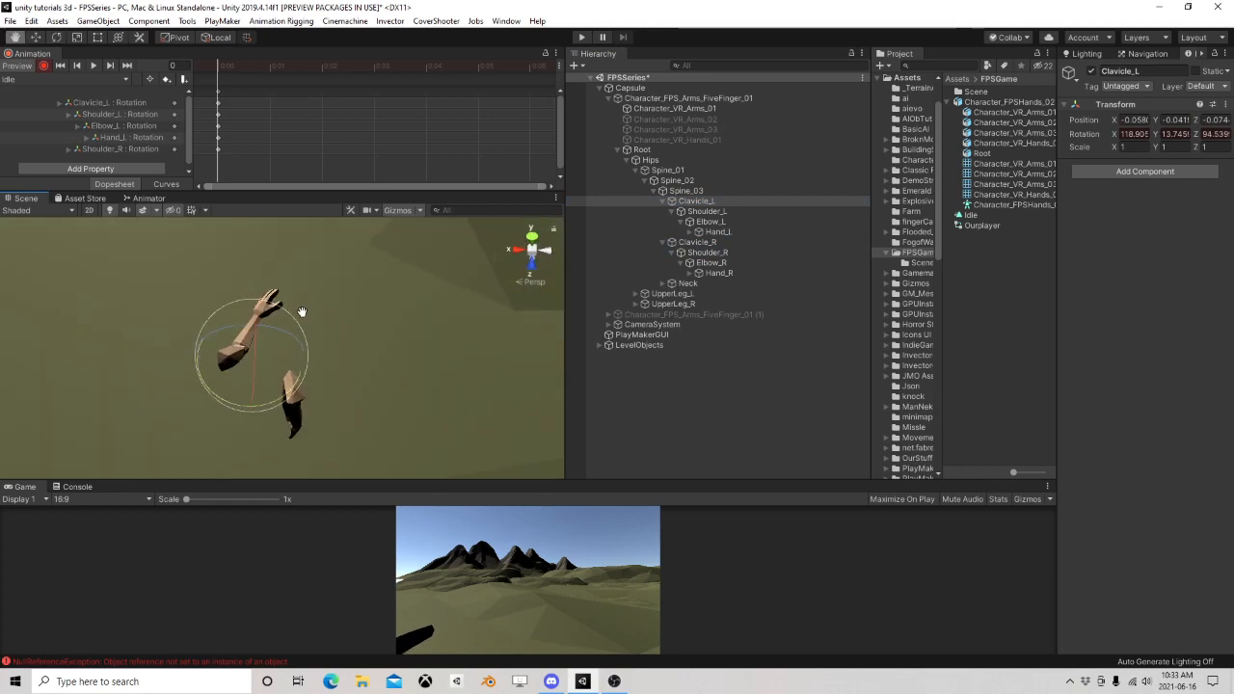
pyautogui.click(690, 242)
pyautogui.moveTo(307, 368); pyautogui.dragTo(309, 417)
pyautogui.click(707, 252)
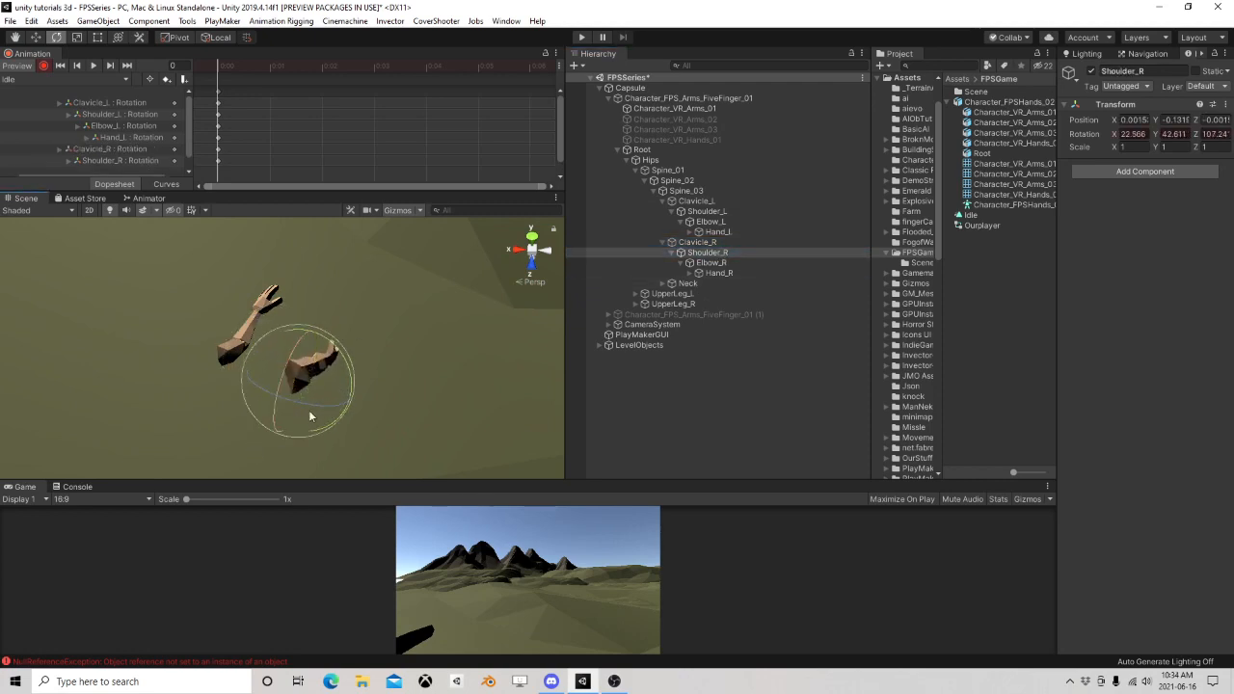
# Rotate Elbow_R to about 51 on X, -41 on Y and -36 on Z, and turn Hand_R to about -8 on Y
pyautogui.click(716, 263)
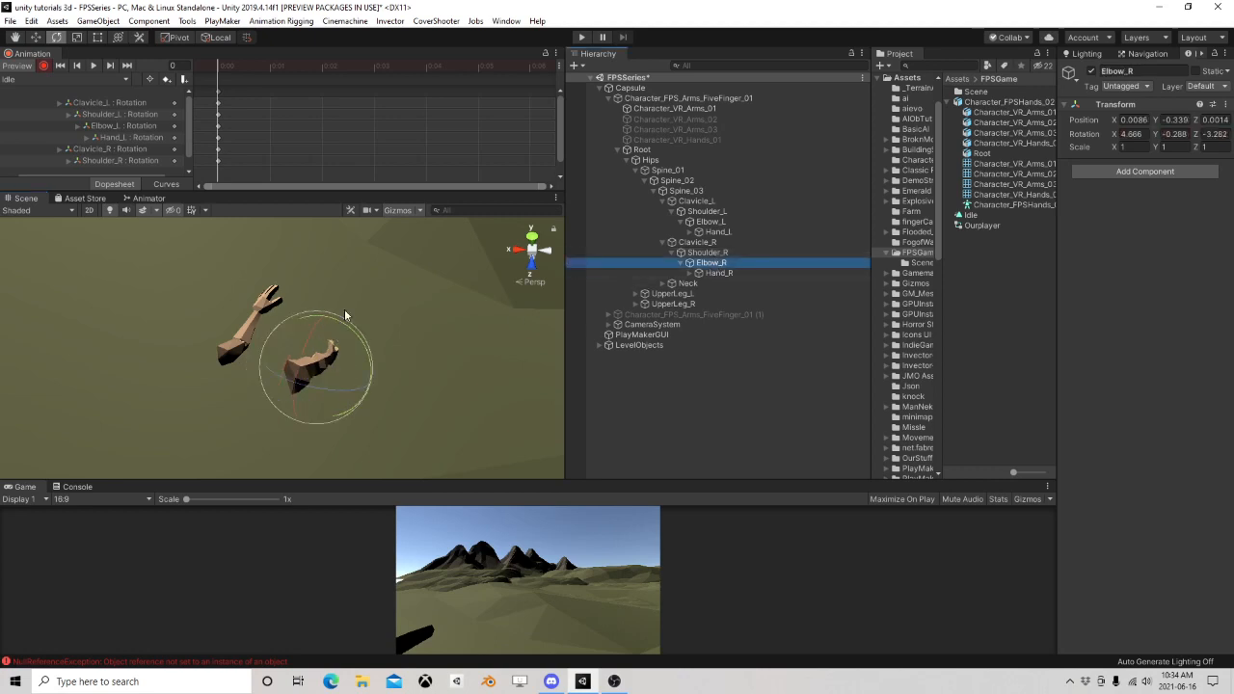
pyautogui.moveTo(344, 314)
pyautogui.mouseDown()
pyautogui.moveTo(270, 413)
pyautogui.moveTo(347, 357)
pyautogui.moveTo(326, 307)
pyautogui.mouseUp()
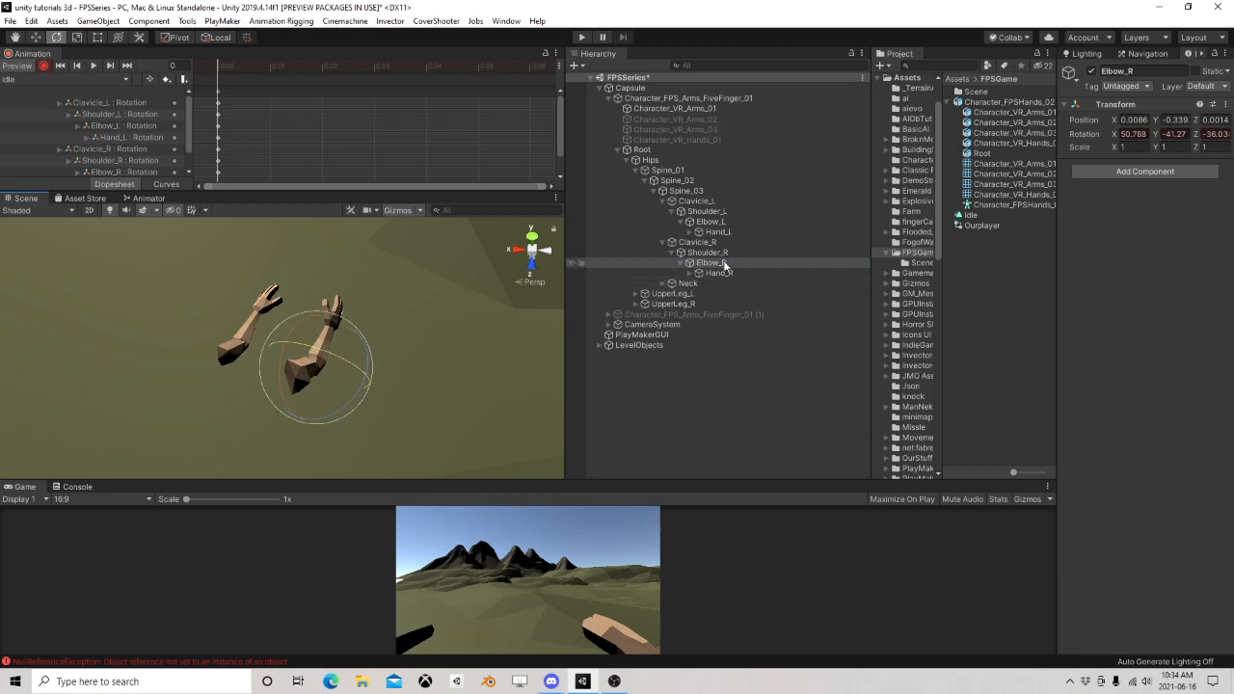
pyautogui.click(725, 264)
pyautogui.click(718, 273)
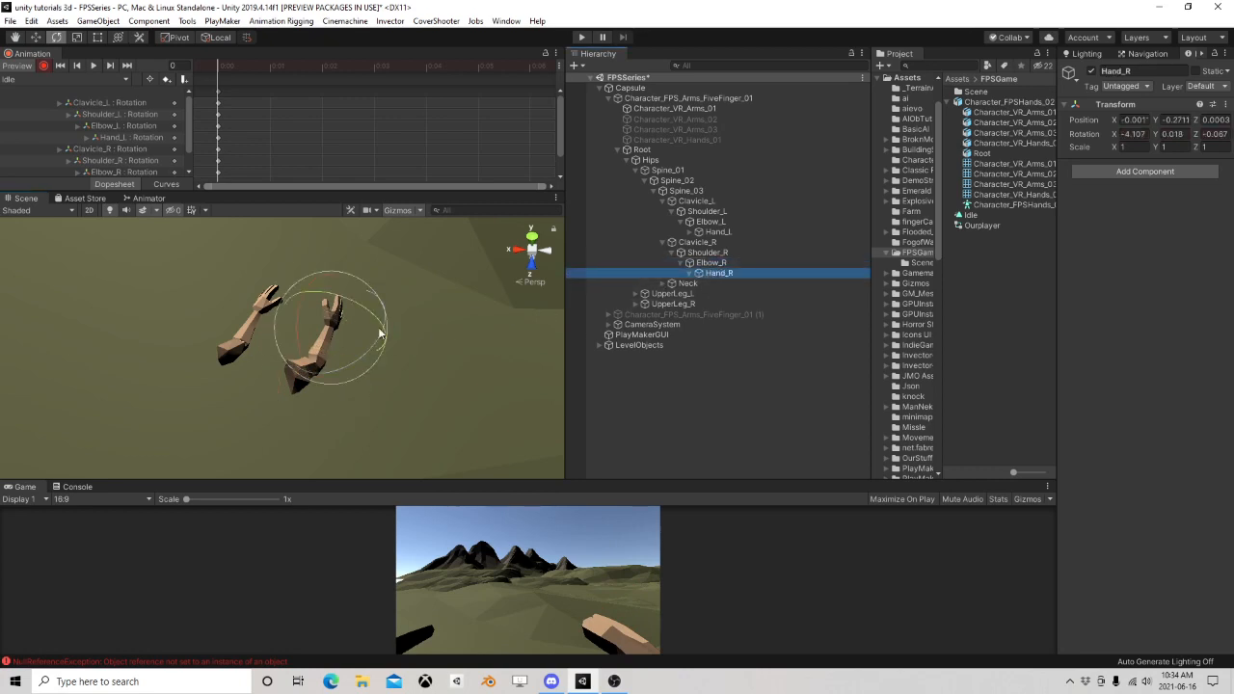
pyautogui.moveTo(381, 335); pyautogui.dragTo(349, 316)
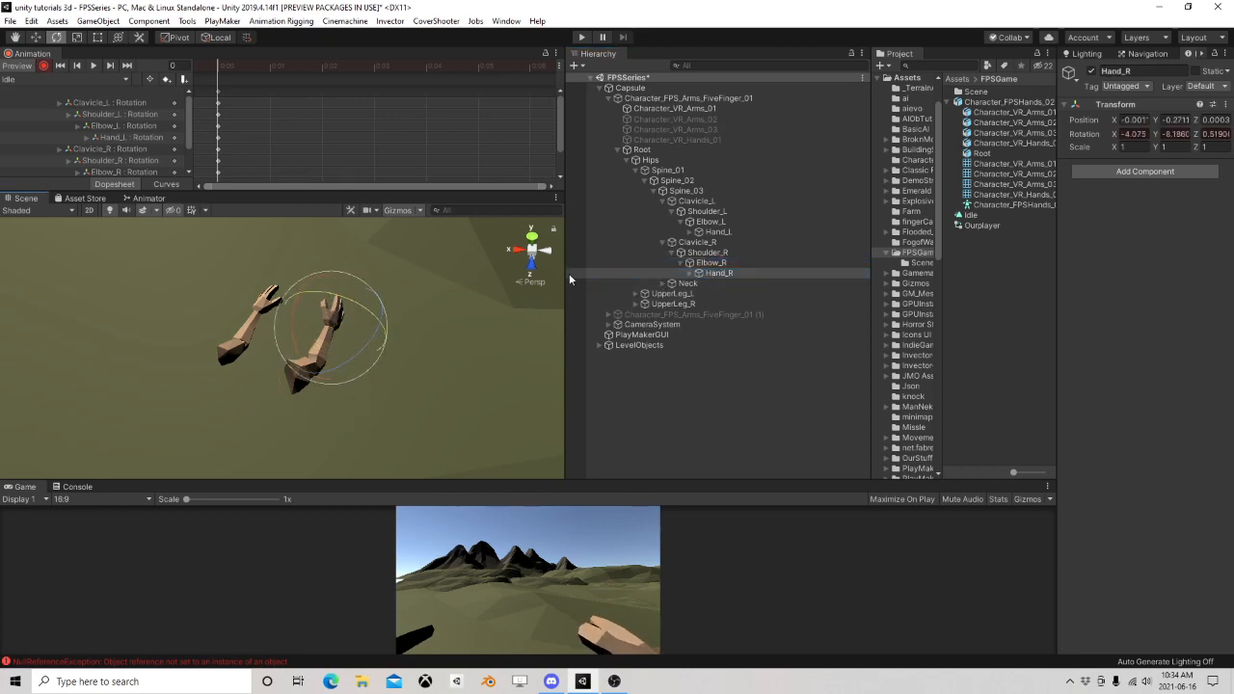
# Rotate Clavicle_L to about 104 on Z, swinging the left arm slightly inward
pyautogui.click(705, 248)
pyautogui.moveTo(362, 340); pyautogui.dragTo(413, 367, button='right')
pyautogui.press('a')
pyautogui.press('d')
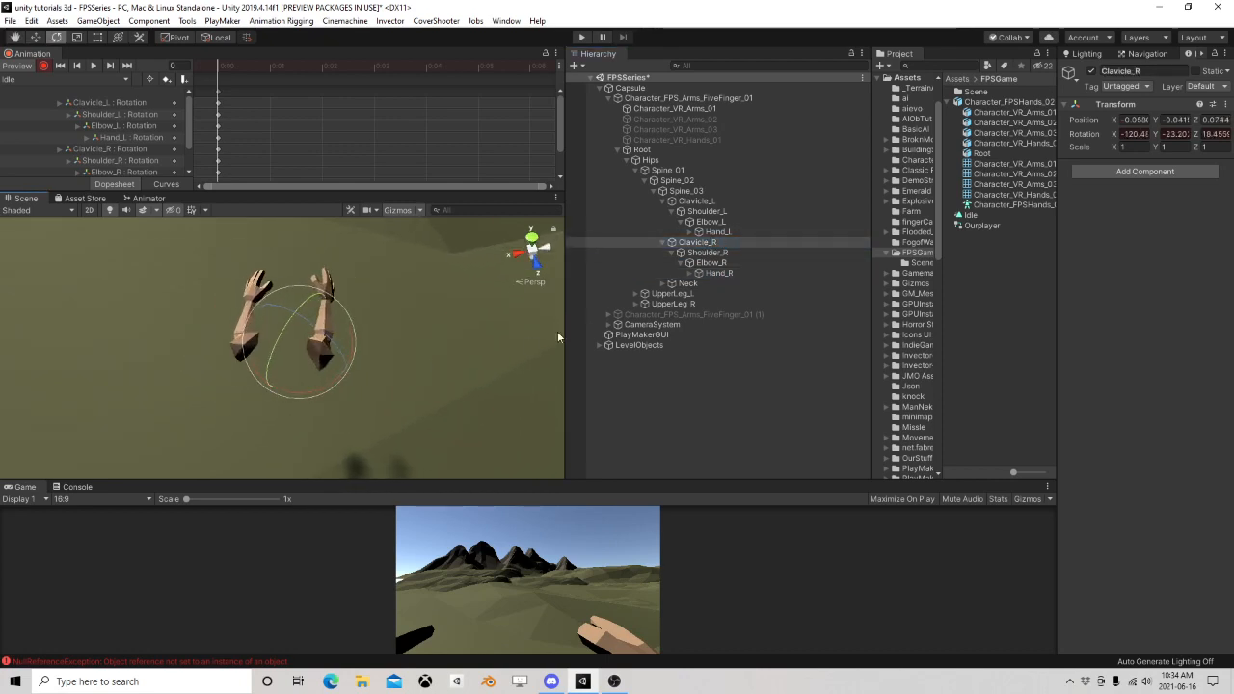
pyautogui.click(677, 193)
pyautogui.click(681, 202)
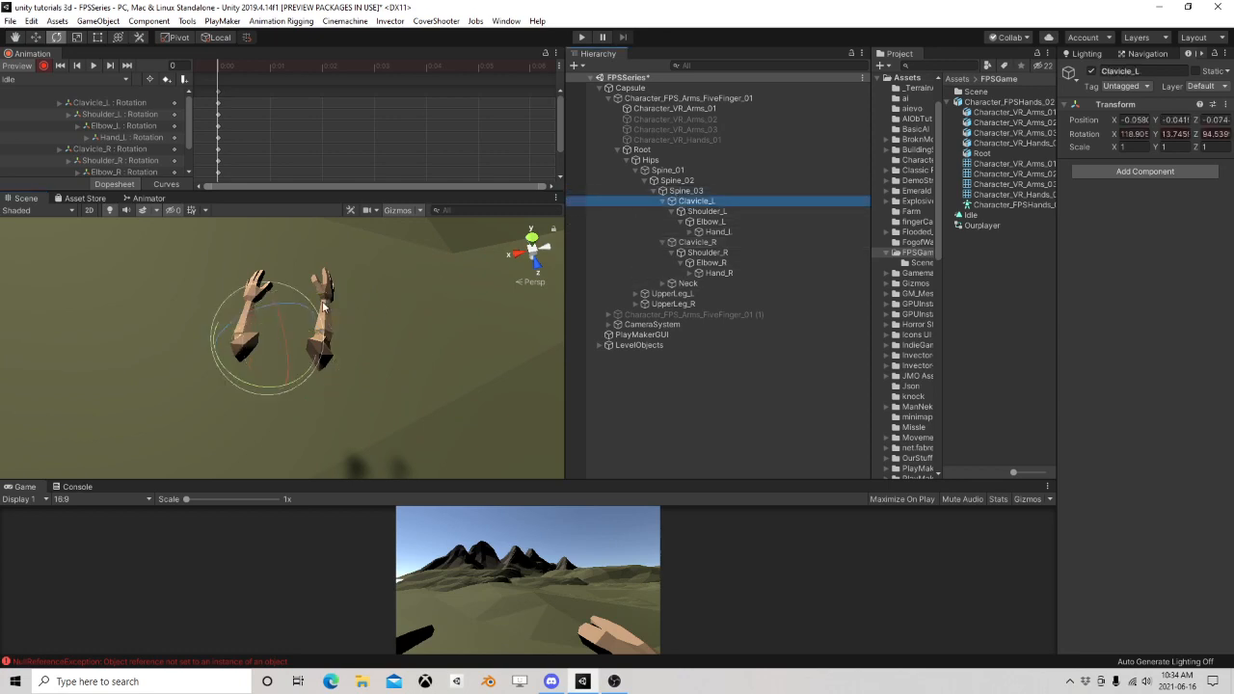
pyautogui.moveTo(324, 306); pyautogui.dragTo(291, 312)
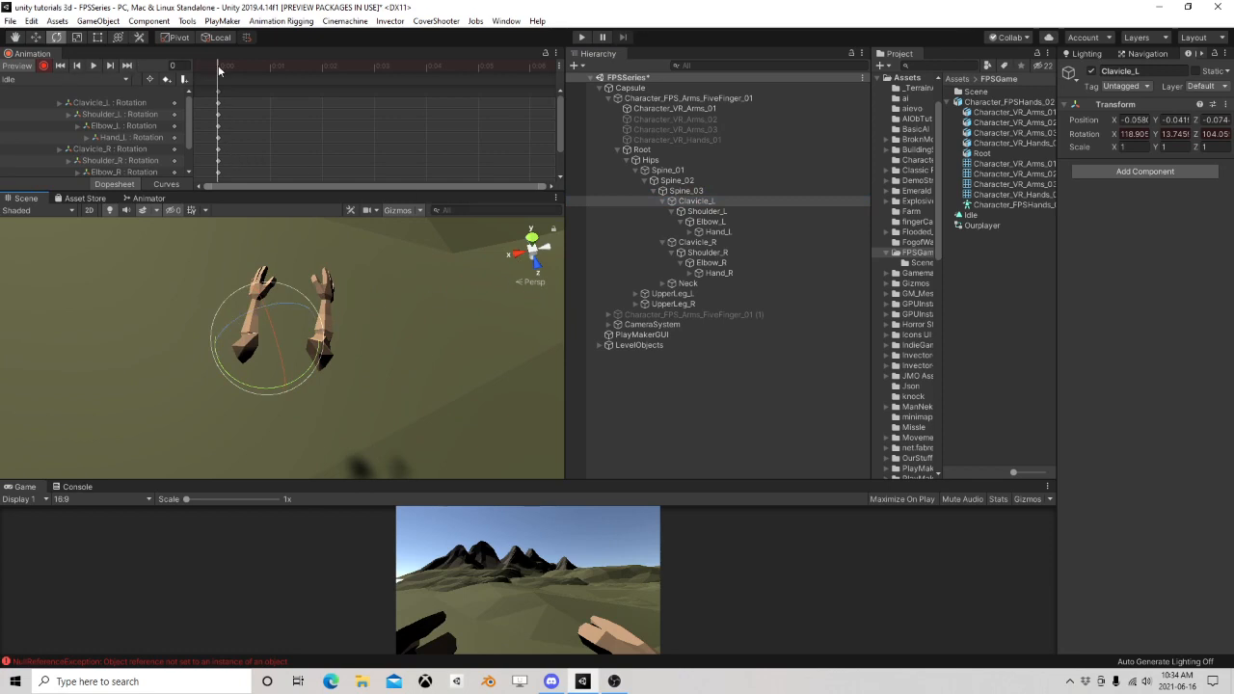
# Keyframe the current arm pose at frame 1 of the Idle clip and stop recording
pyautogui.click(268, 71)
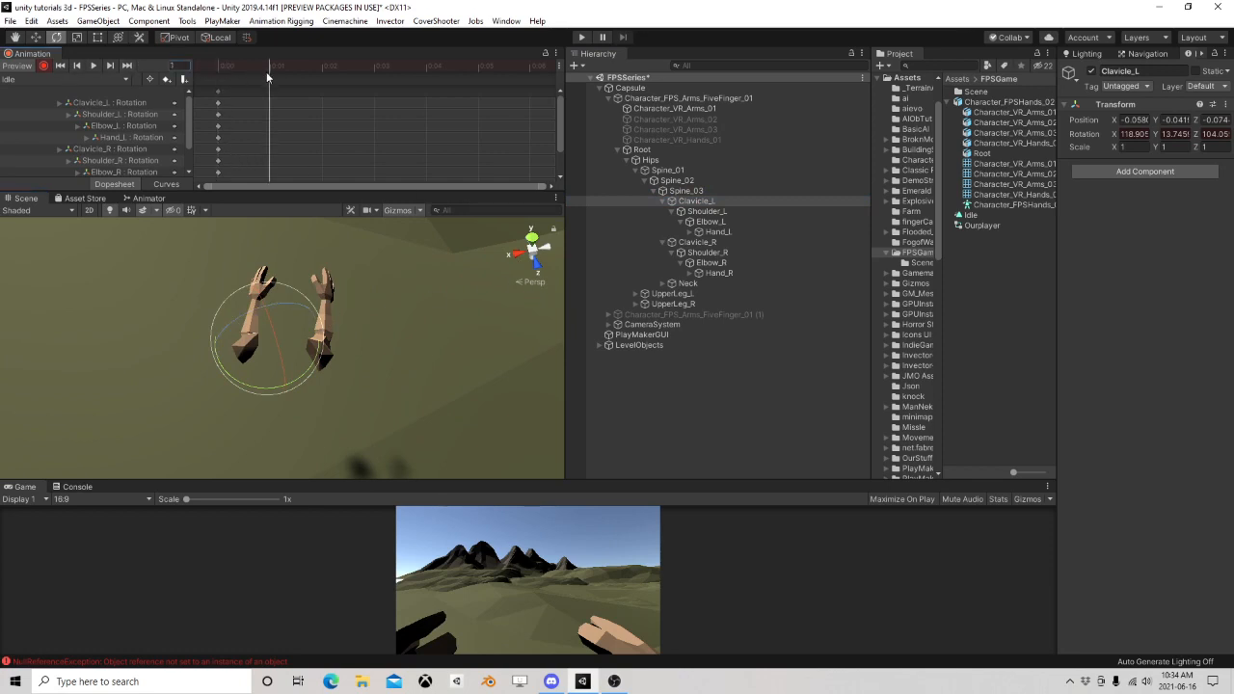
pyautogui.click(168, 82)
pyautogui.click(45, 66)
# Collapse the arms' Root bone hierarchy, expand CameraSystem down to Main Camera, and move CameraSystem back to about -0.193 on Z
pyautogui.click(631, 88)
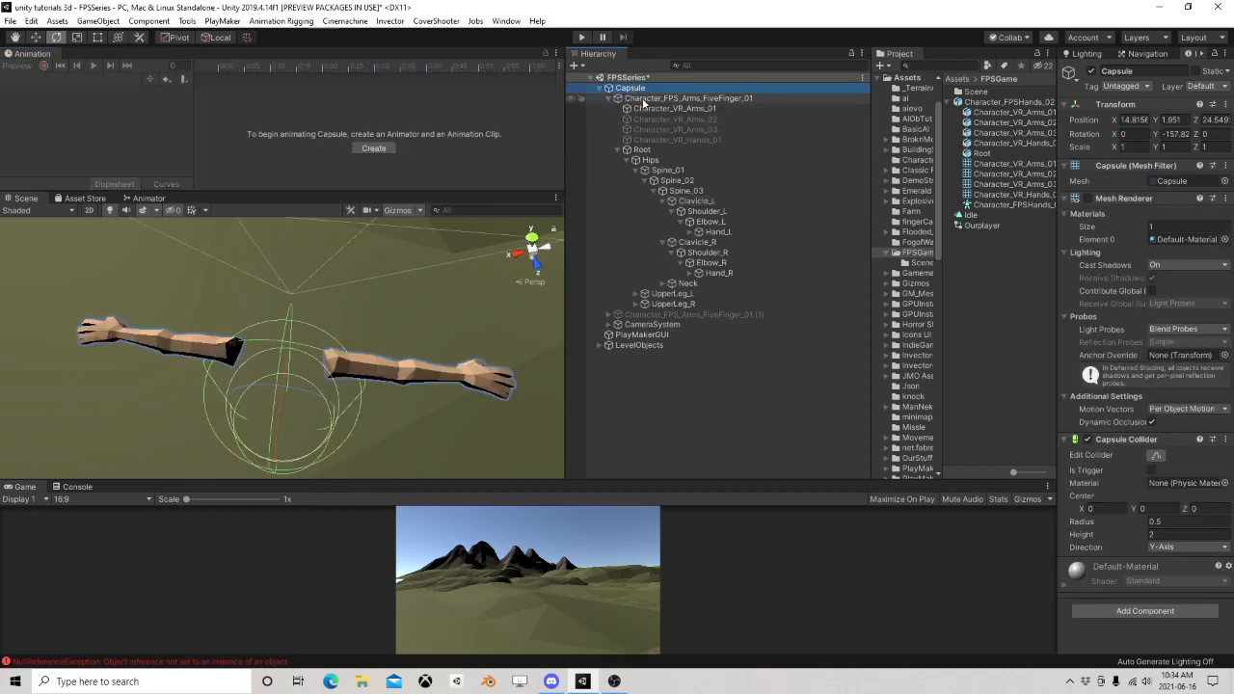
pyautogui.click(618, 150)
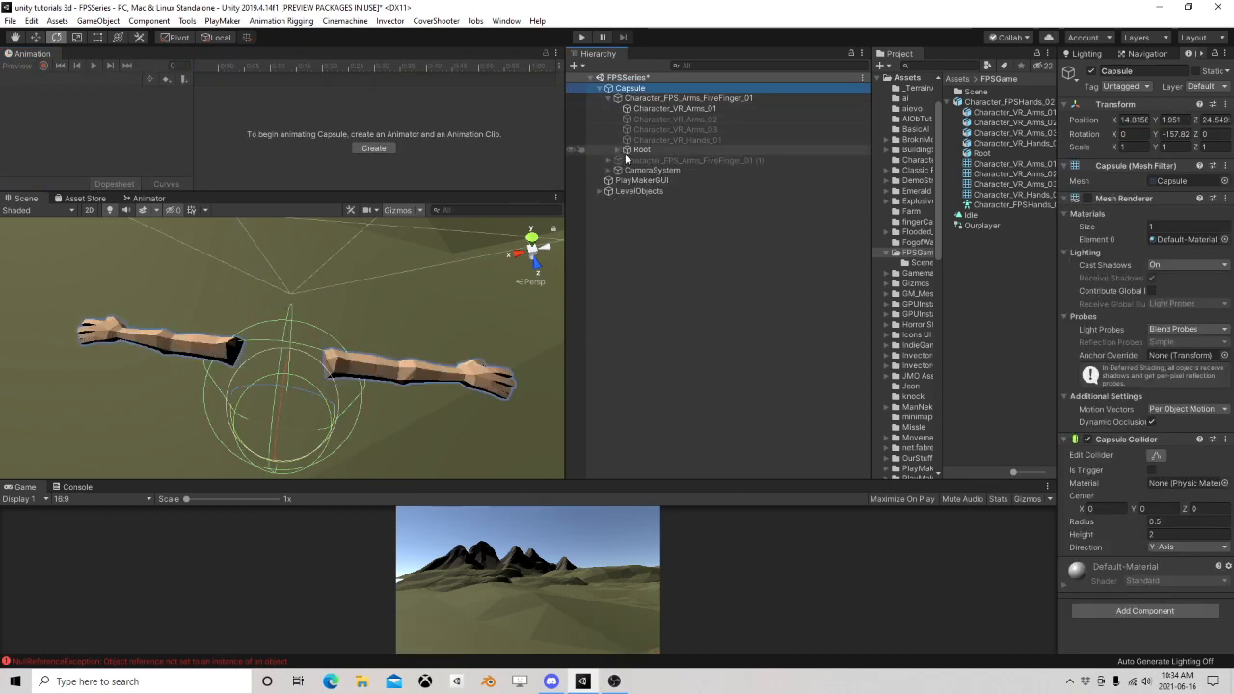
pyautogui.click(675, 98)
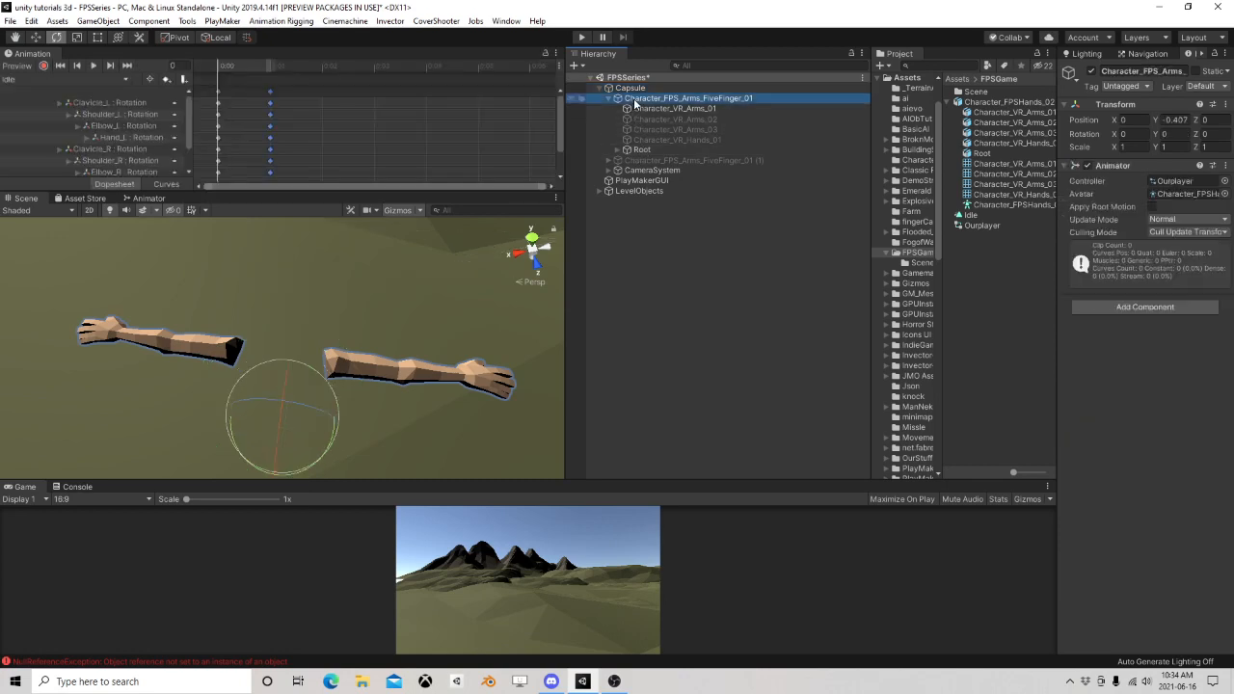
pyautogui.click(635, 171)
pyautogui.click(608, 170)
pyautogui.click(637, 181)
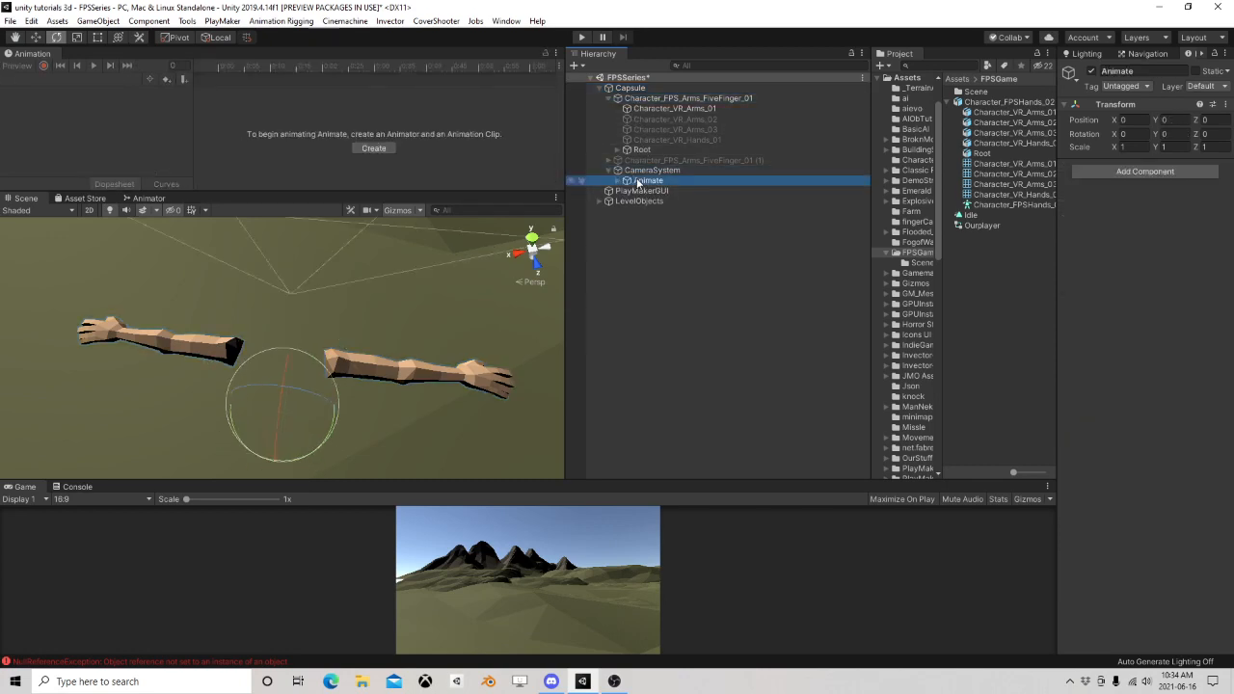
pyautogui.click(617, 181)
pyautogui.click(634, 172)
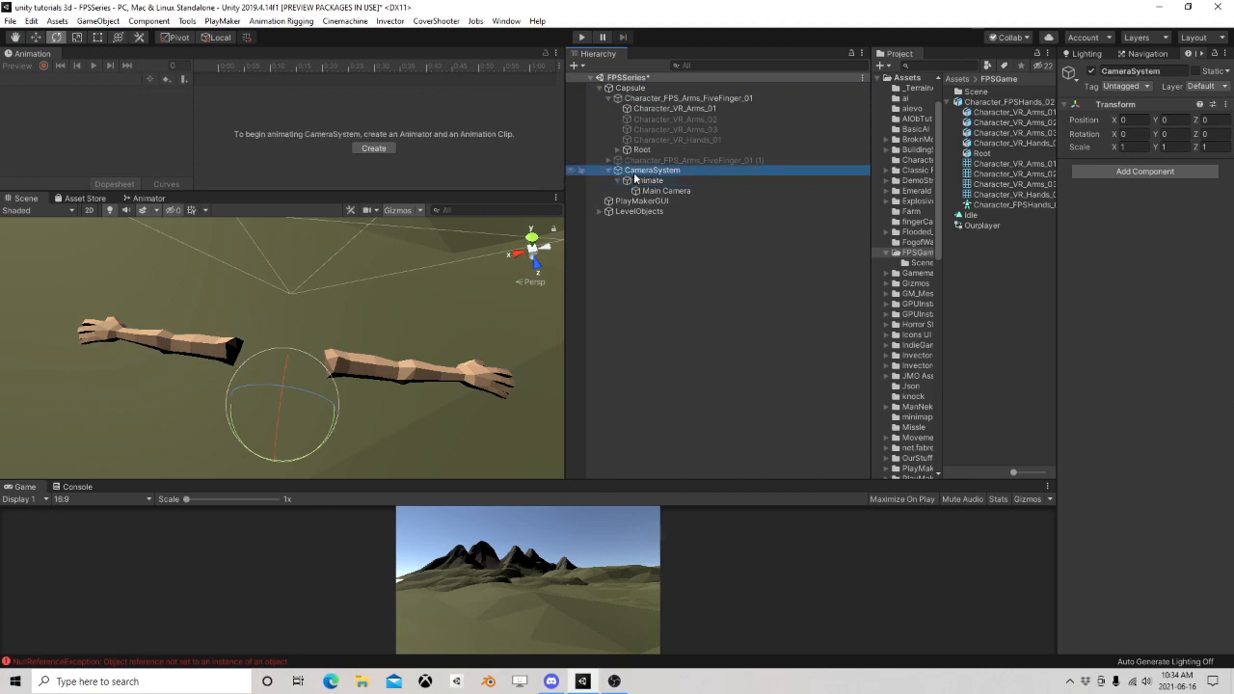
pyautogui.click(34, 36)
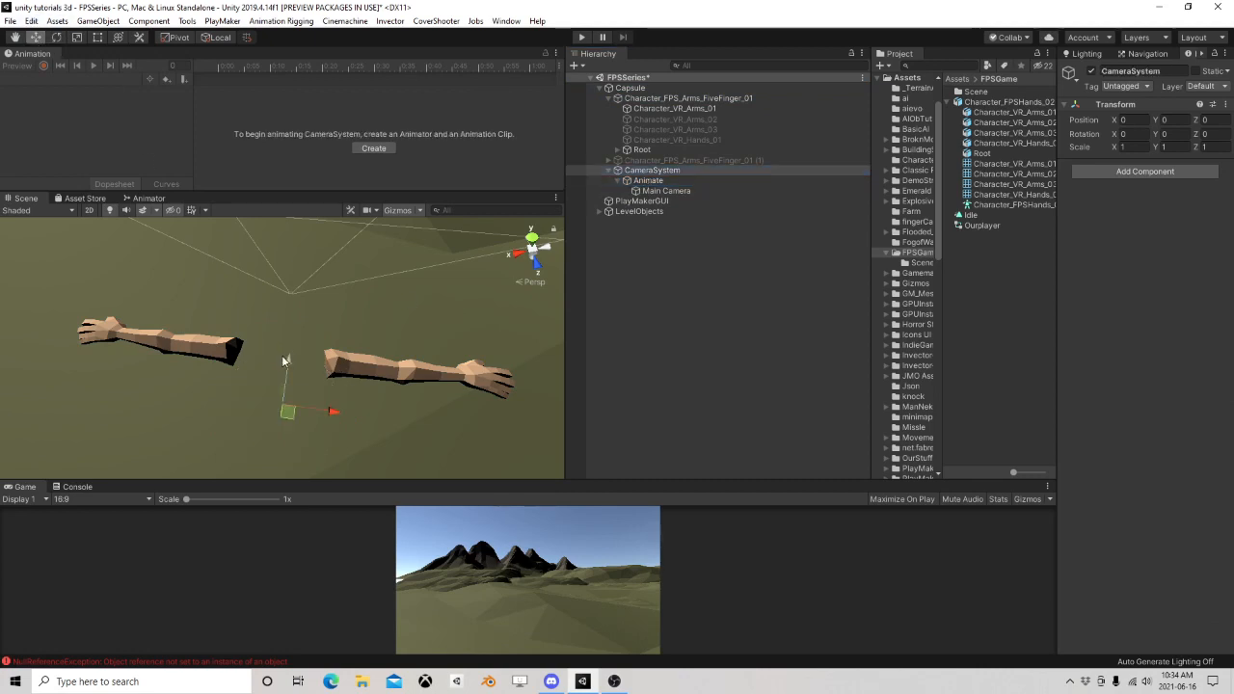
pyautogui.moveTo(284, 360); pyautogui.dragTo(288, 386)
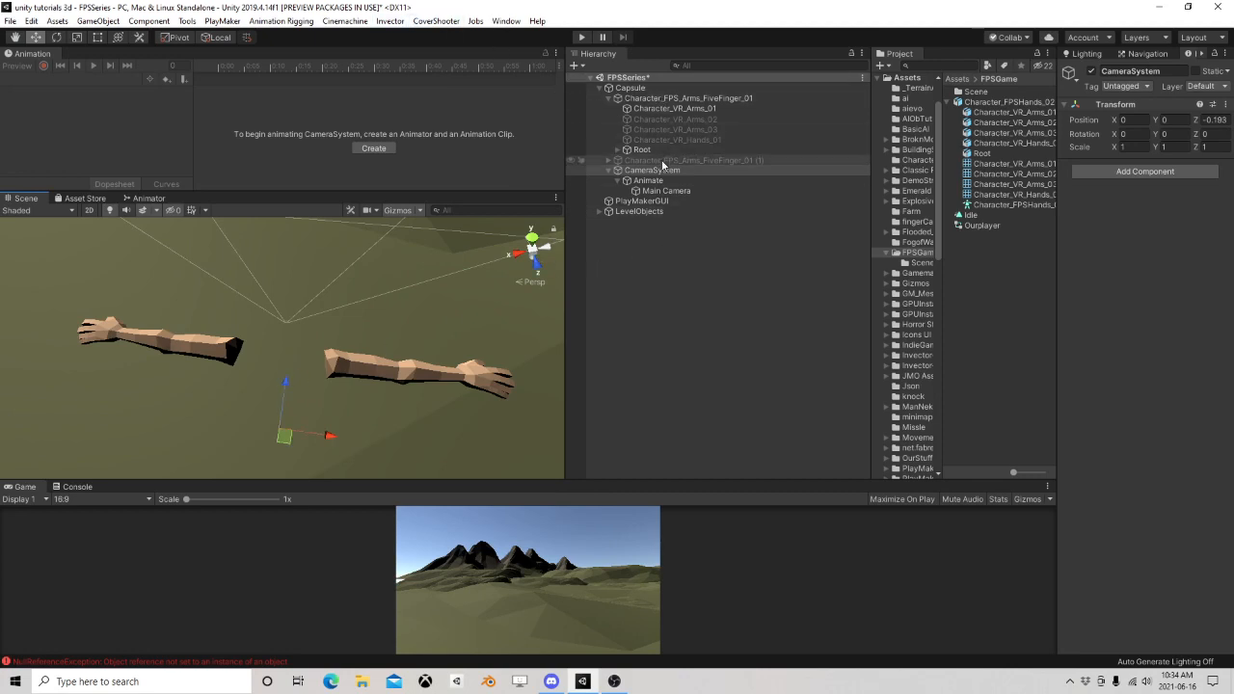
# Preview the Idle clip on the FPS arms and shift its frame 1 keyframes to frame 3
pyautogui.click(683, 99)
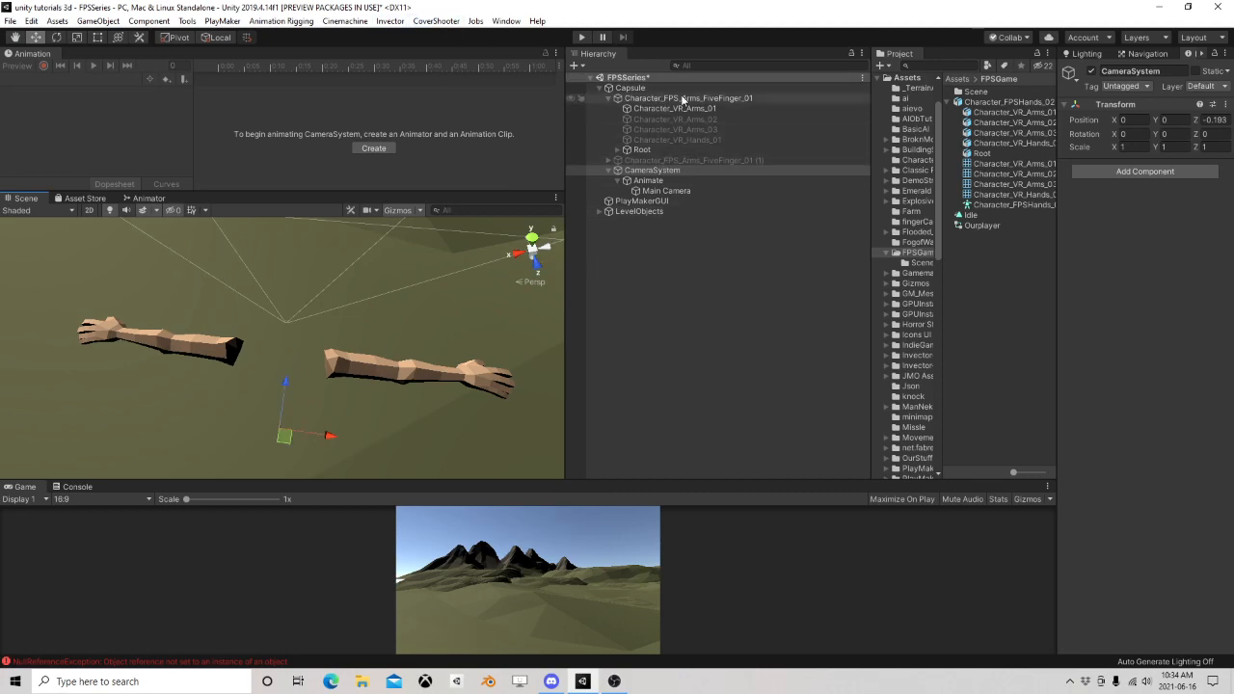
pyautogui.click(229, 65)
pyautogui.click(244, 66)
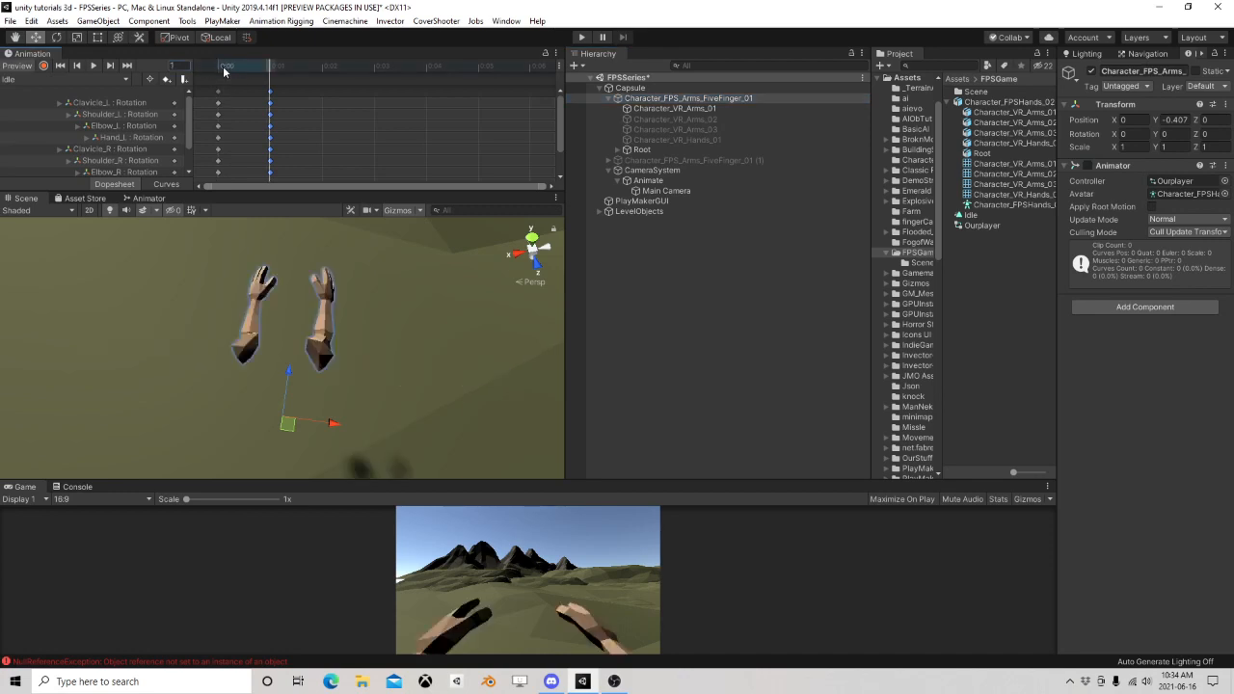
pyautogui.moveTo(251, 66); pyautogui.dragTo(233, 68)
pyautogui.moveTo(271, 97); pyautogui.dragTo(202, 72)
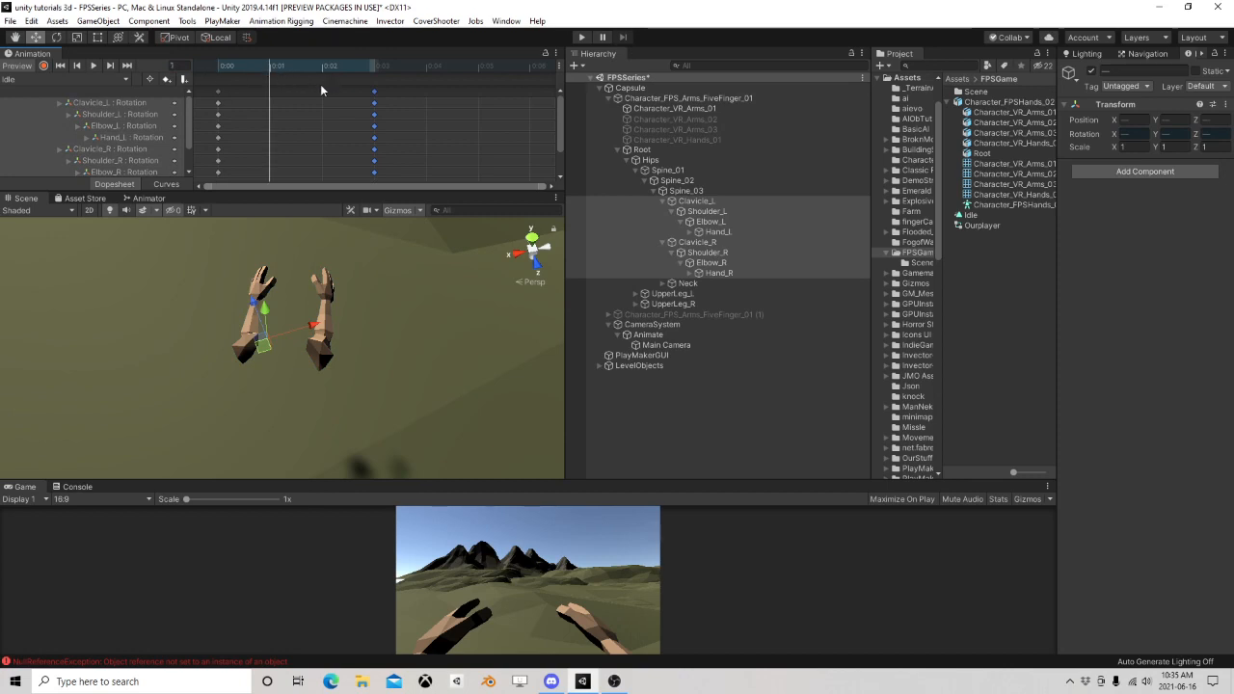
# Collapse the Root bones and move CameraSystem to about 0.252 on Y and -0.244 on Z
pyautogui.click(638, 150)
pyautogui.click(618, 150)
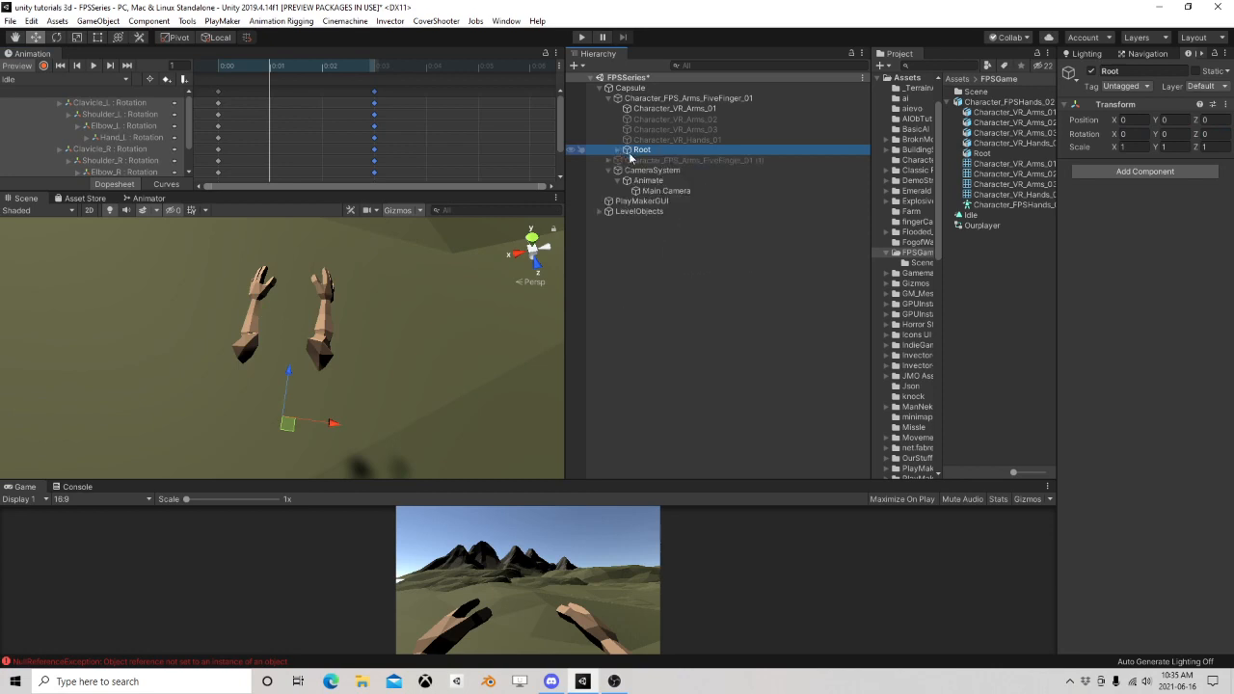
pyautogui.click(652, 171)
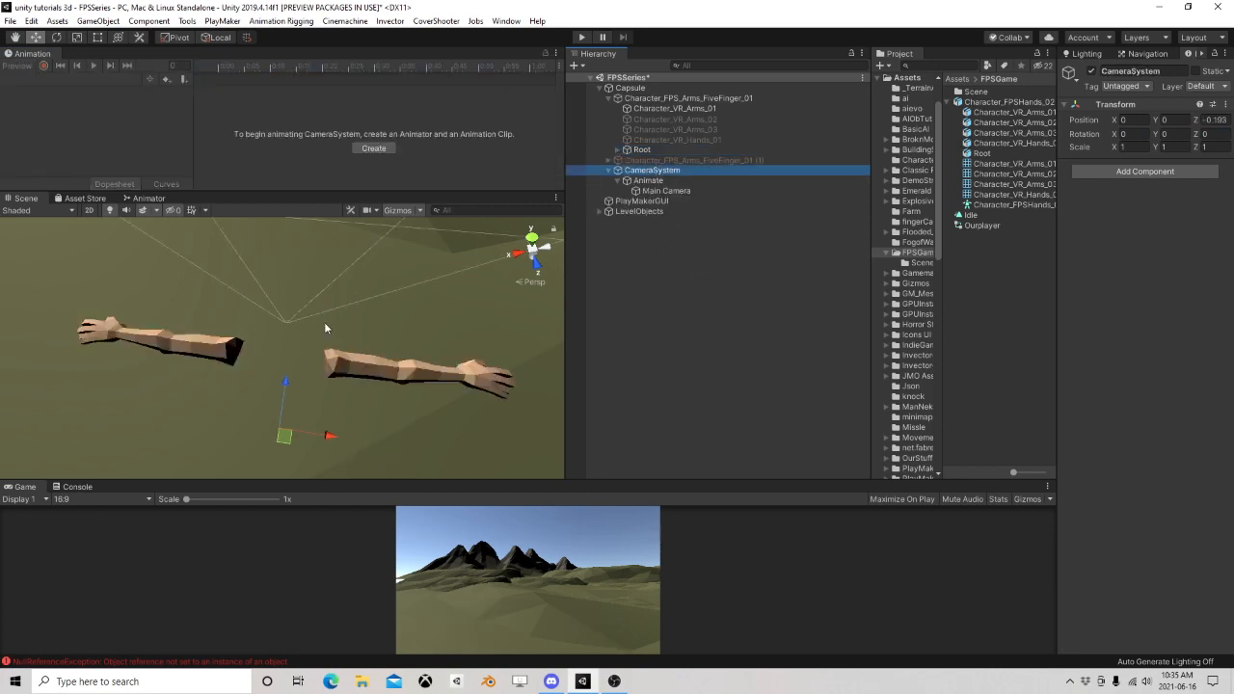
pyautogui.moveTo(325, 329); pyautogui.dragTo(275, 309, button='right')
pyautogui.moveTo(269, 301); pyautogui.dragTo(268, 286)
pyautogui.moveTo(315, 330); pyautogui.dragTo(315, 330)
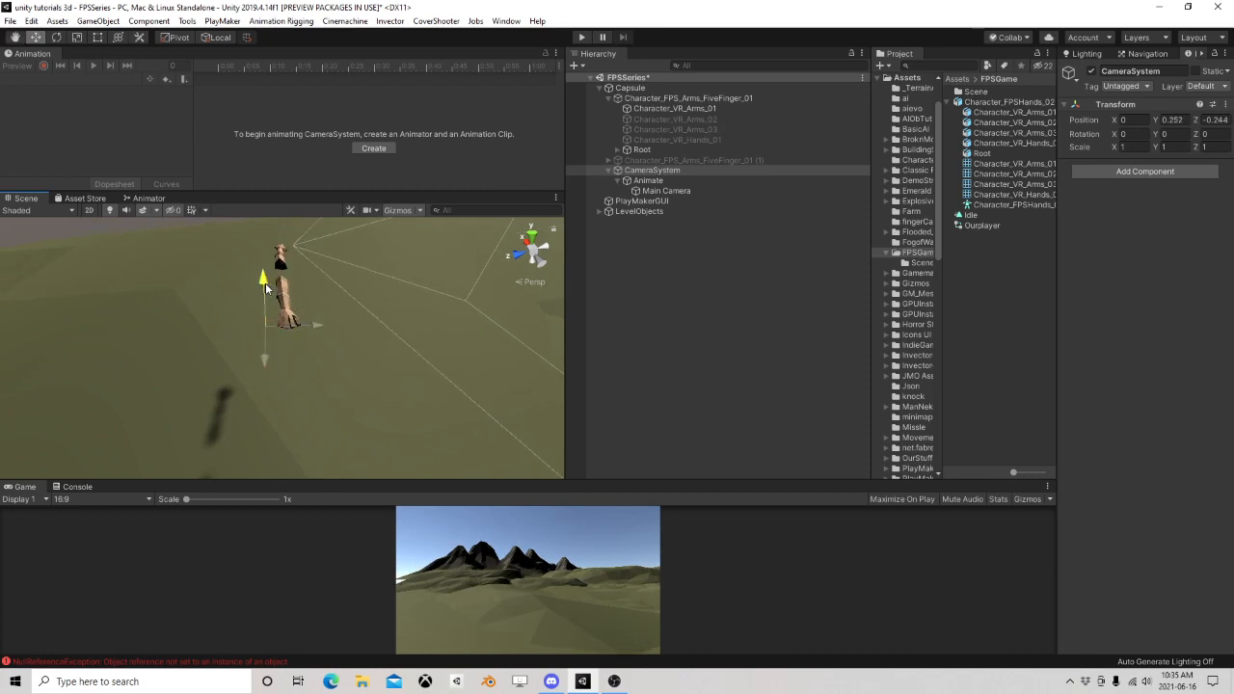
# Preview the Idle pose at frame 2, then lower CameraSystem to about 0.152 on Y
pyautogui.click(600, 100)
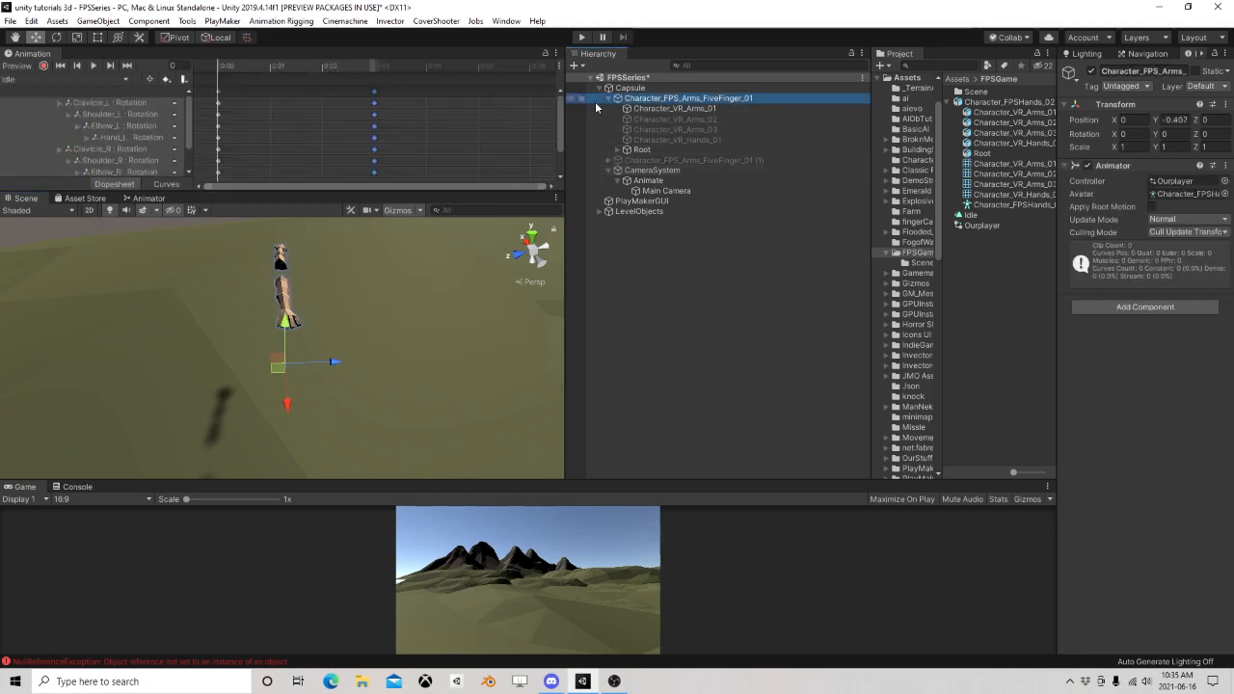
pyautogui.click(258, 74)
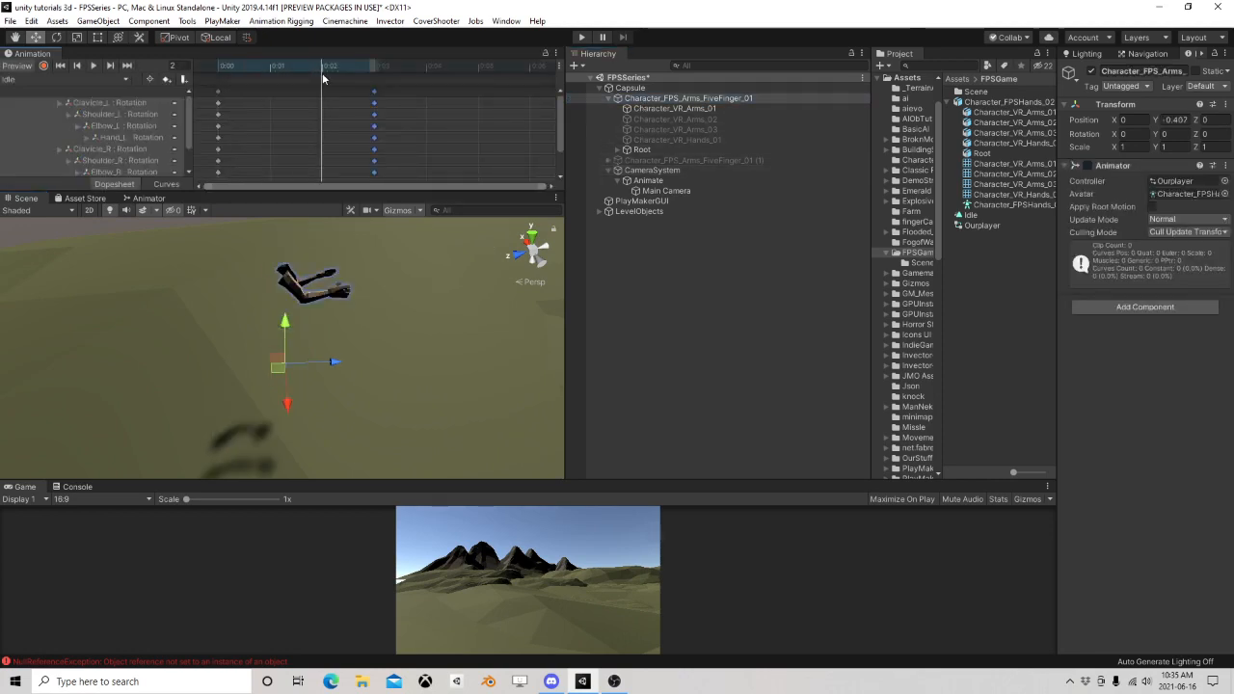
pyautogui.click(637, 171)
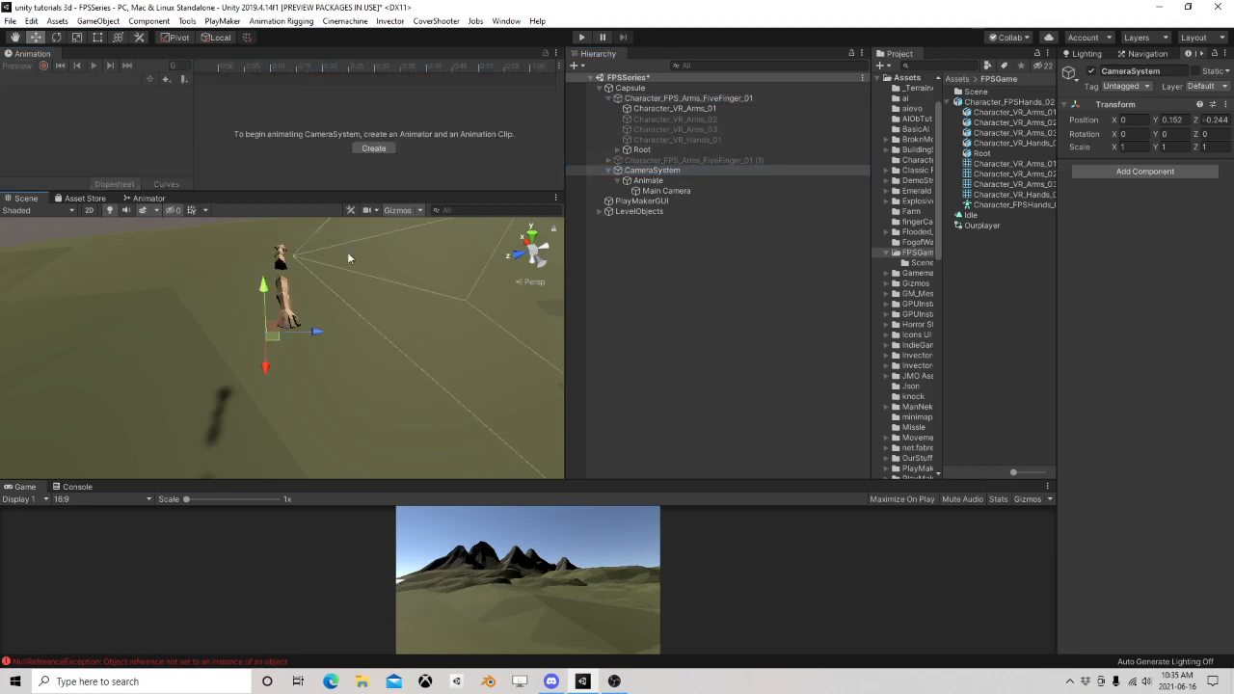
# Check the arms' framing at frame 1 and move CameraSystem to about 0.139 on Y and -0.287 on Z
pyautogui.click(664, 99)
pyautogui.click(272, 67)
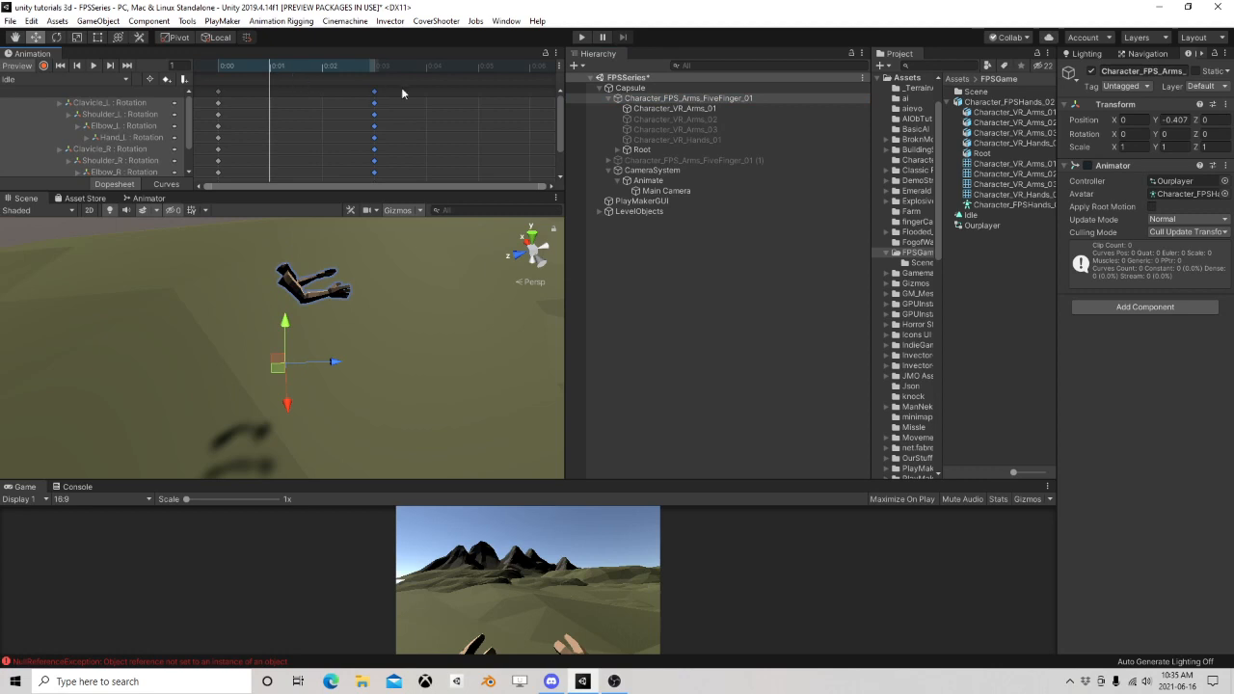
pyautogui.click(665, 170)
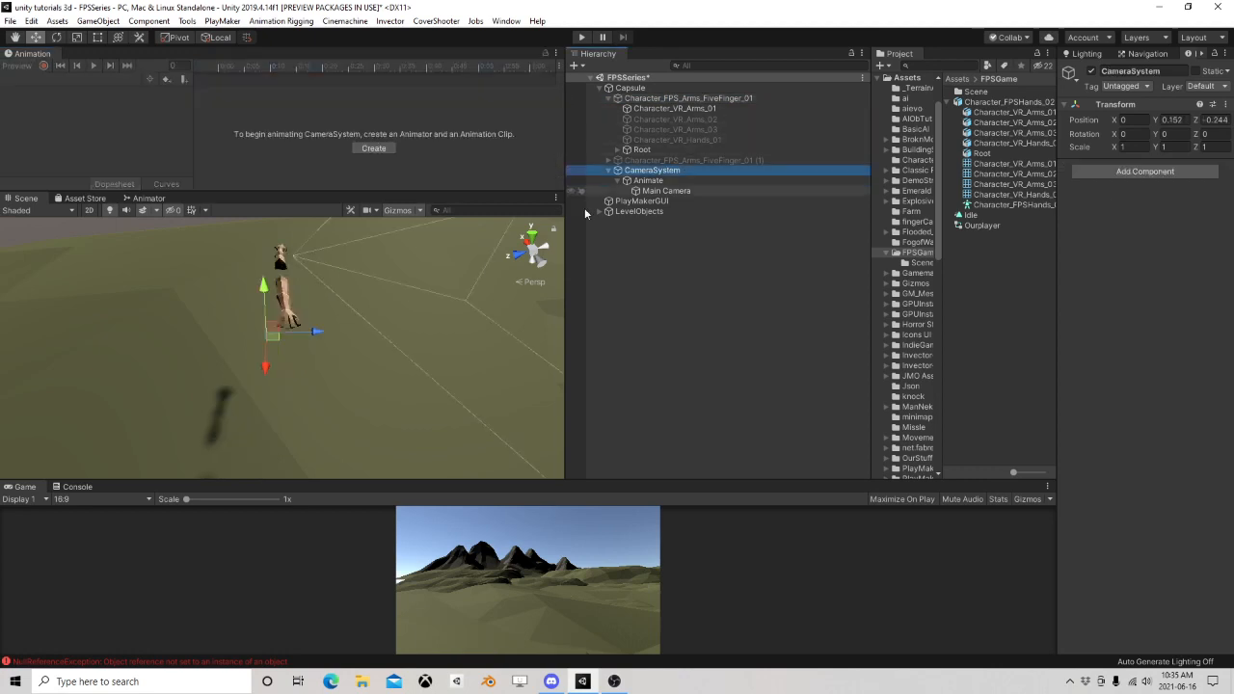
pyautogui.moveTo(323, 333); pyautogui.dragTo(320, 333)
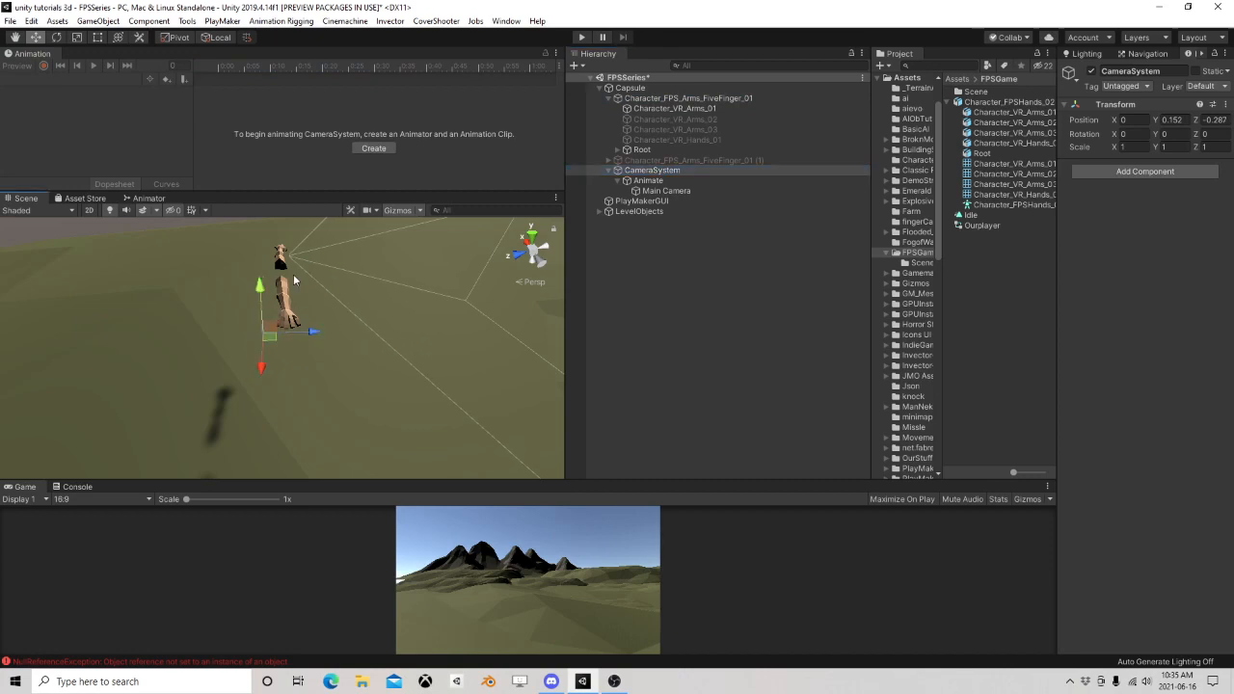
# Preview the Idle clip at frames 1 and 2 to check how the arms appear in the game camera
pyautogui.click(689, 99)
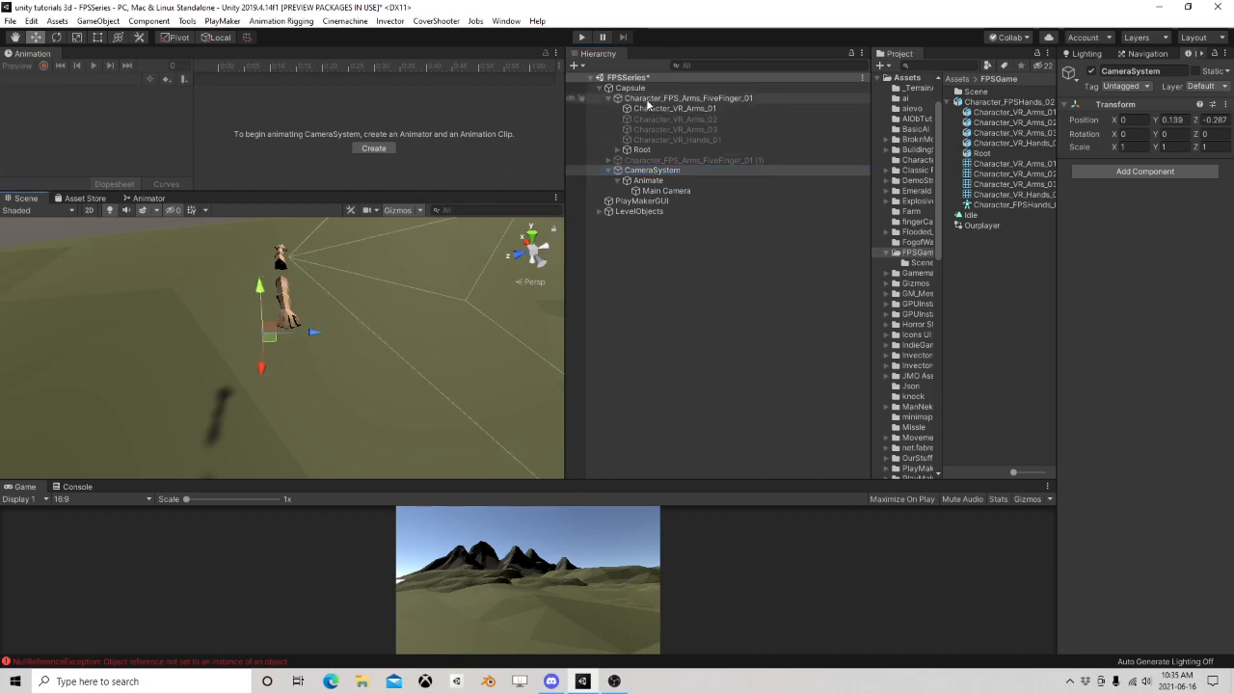
pyautogui.click(272, 69)
pyautogui.click(328, 69)
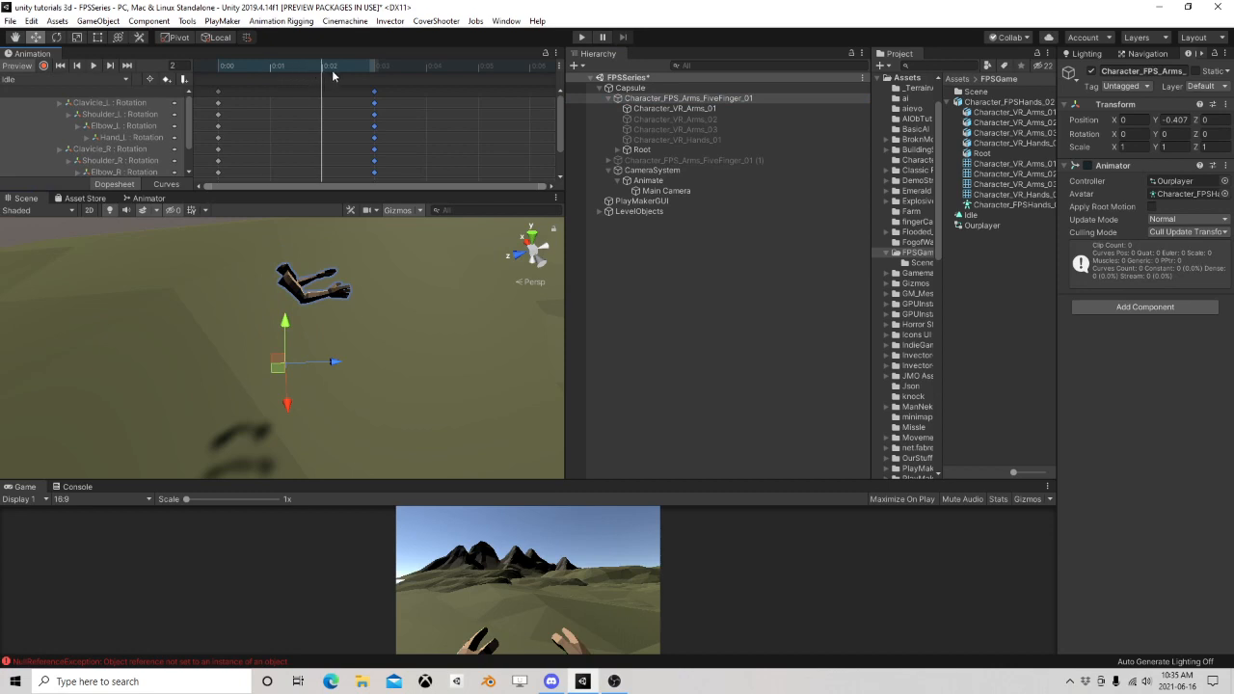
pyautogui.click(321, 70)
pyautogui.moveTo(339, 297); pyautogui.dragTo(301, 315, button='right')
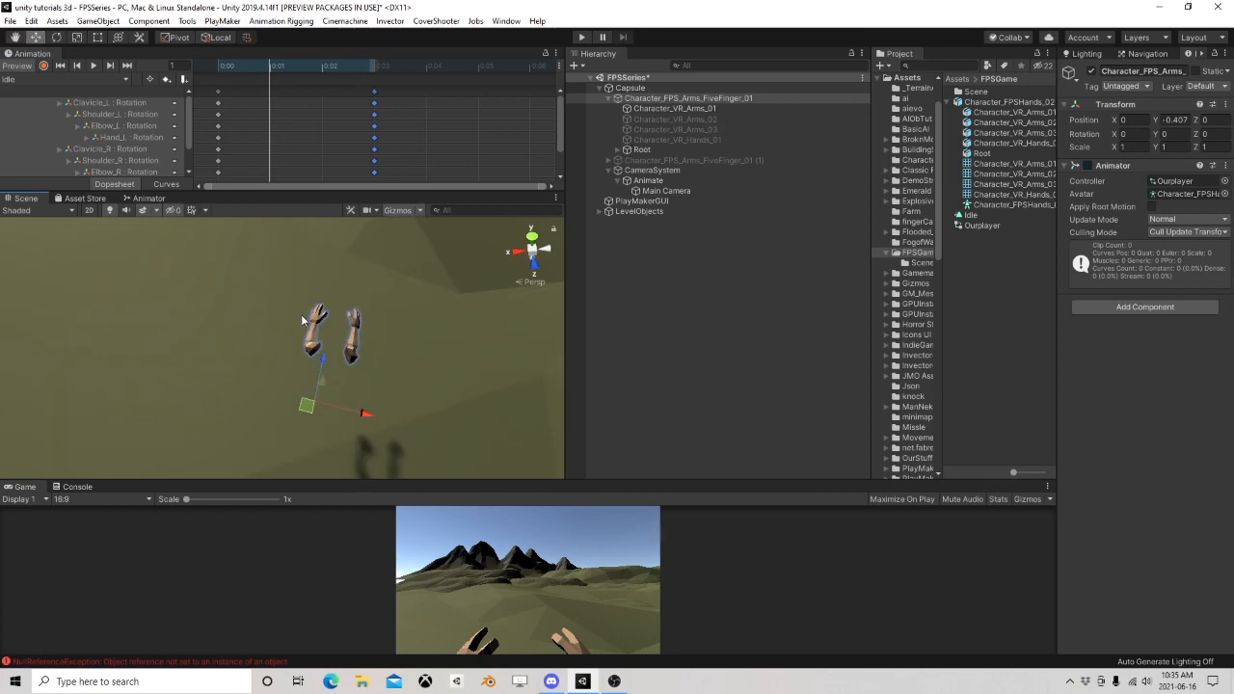
# Turn recording on for the Idle clip and move its end keyframes out to frame 20
pyautogui.click(43, 66)
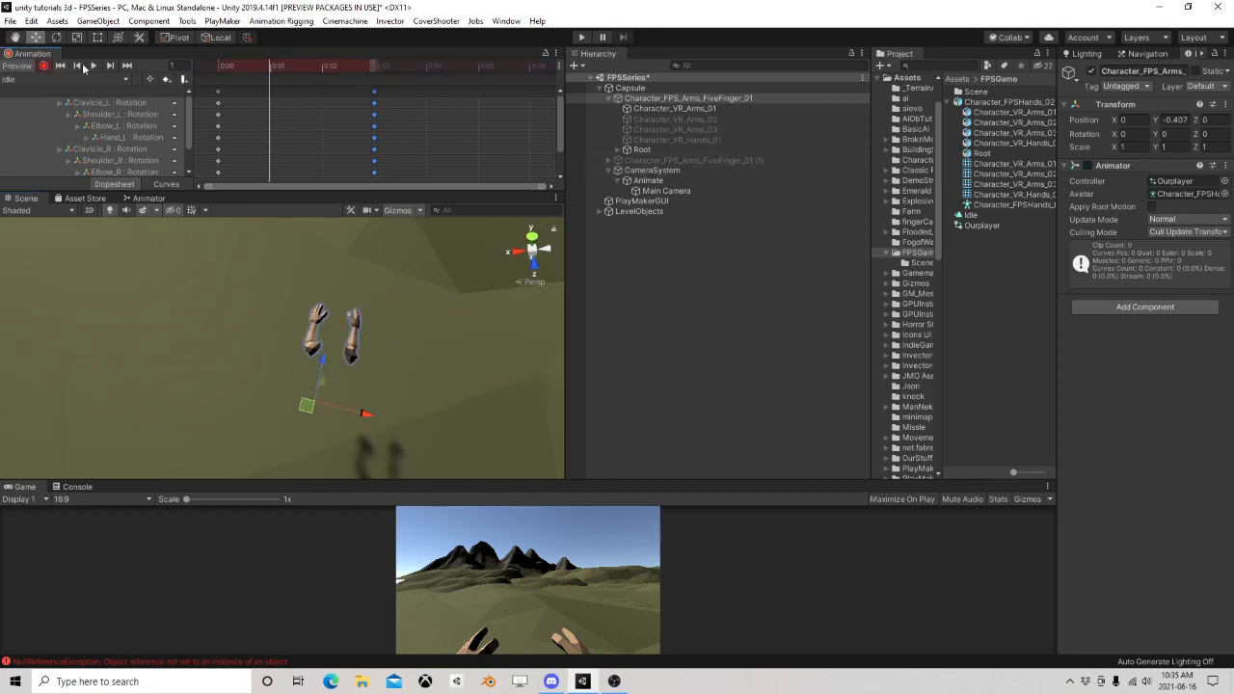
pyautogui.scroll(-2, 316, 114)
pyautogui.scroll(-4, 314, 121)
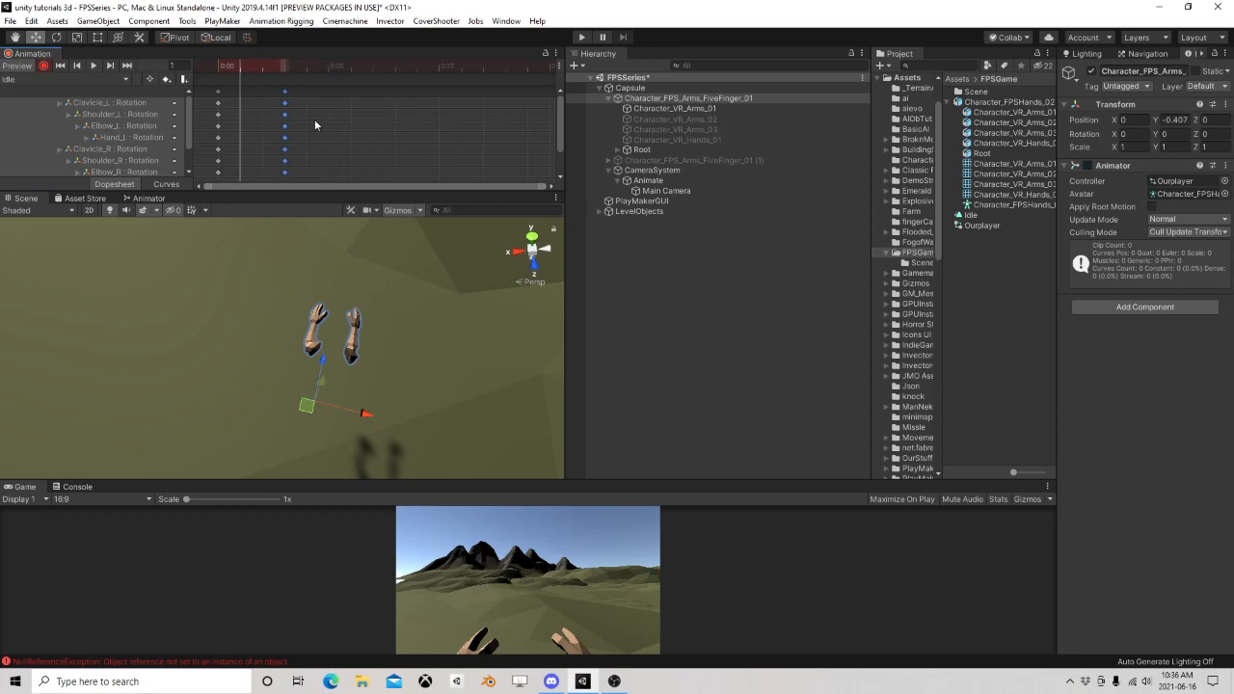
pyautogui.moveTo(256, 93); pyautogui.dragTo(477, 80)
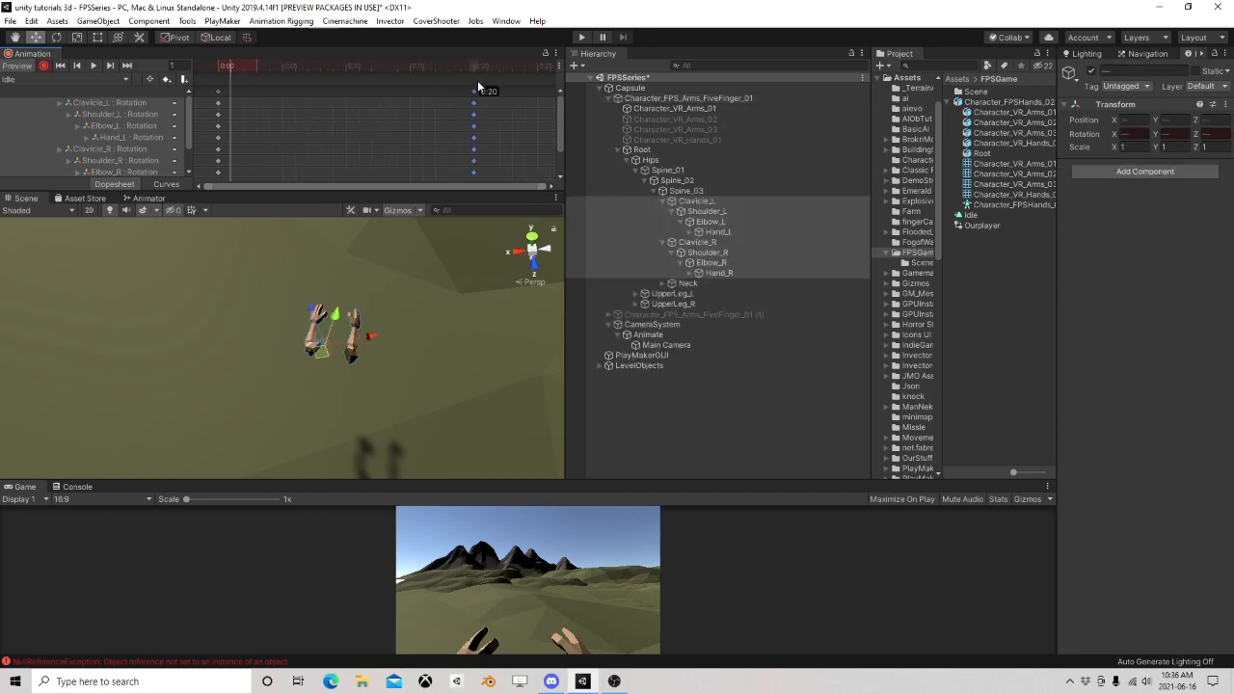
# Scrub through the lengthened Idle clip and place the playhead at frame 5
pyautogui.click(259, 66)
pyautogui.moveTo(258, 67); pyautogui.dragTo(394, 95)
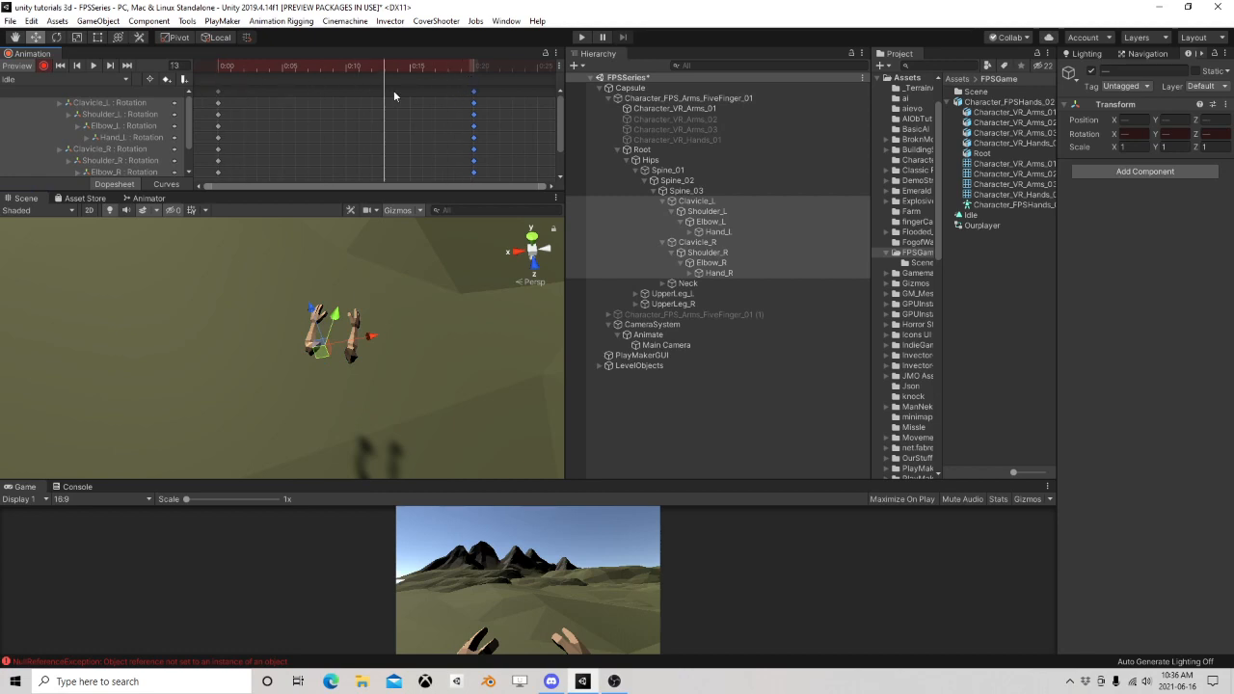
pyautogui.moveTo(236, 84); pyautogui.dragTo(299, 87)
pyautogui.moveTo(342, 79); pyautogui.dragTo(280, 81)
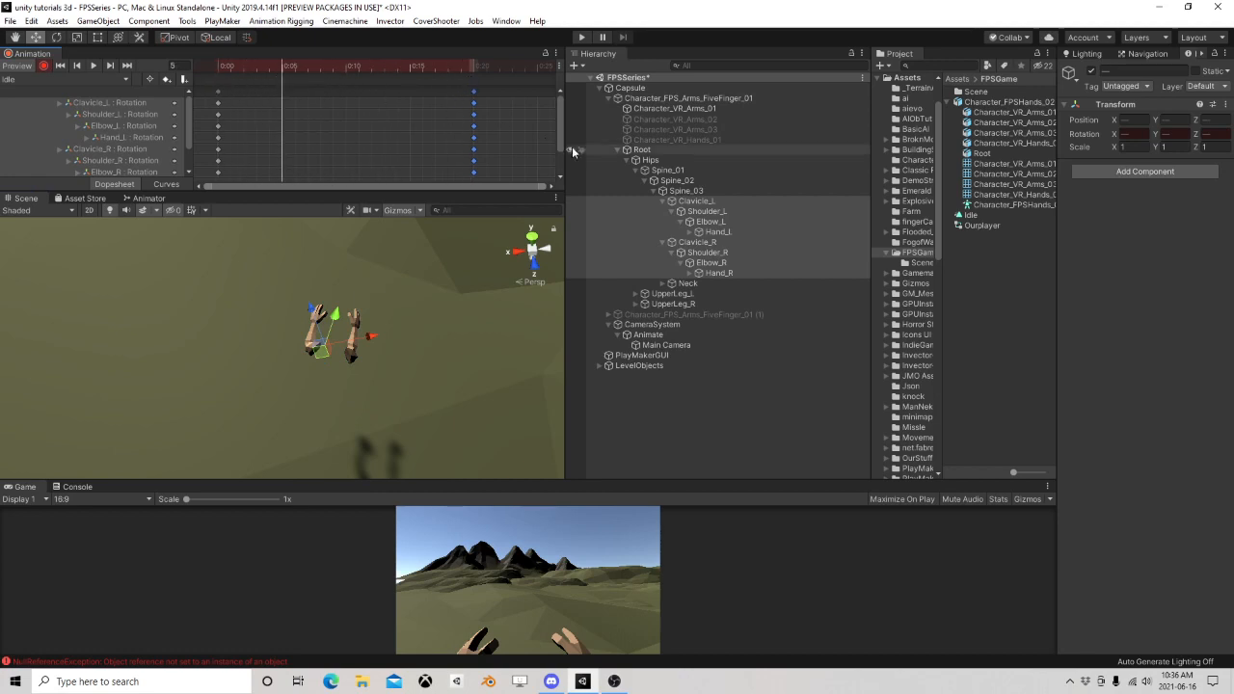
# At frame 5, rotate Shoulder_L to about 78.73 on Z and Shoulder_R to about 25.4 on X and 42.1 on Y
pyautogui.click(692, 202)
pyautogui.click(708, 211)
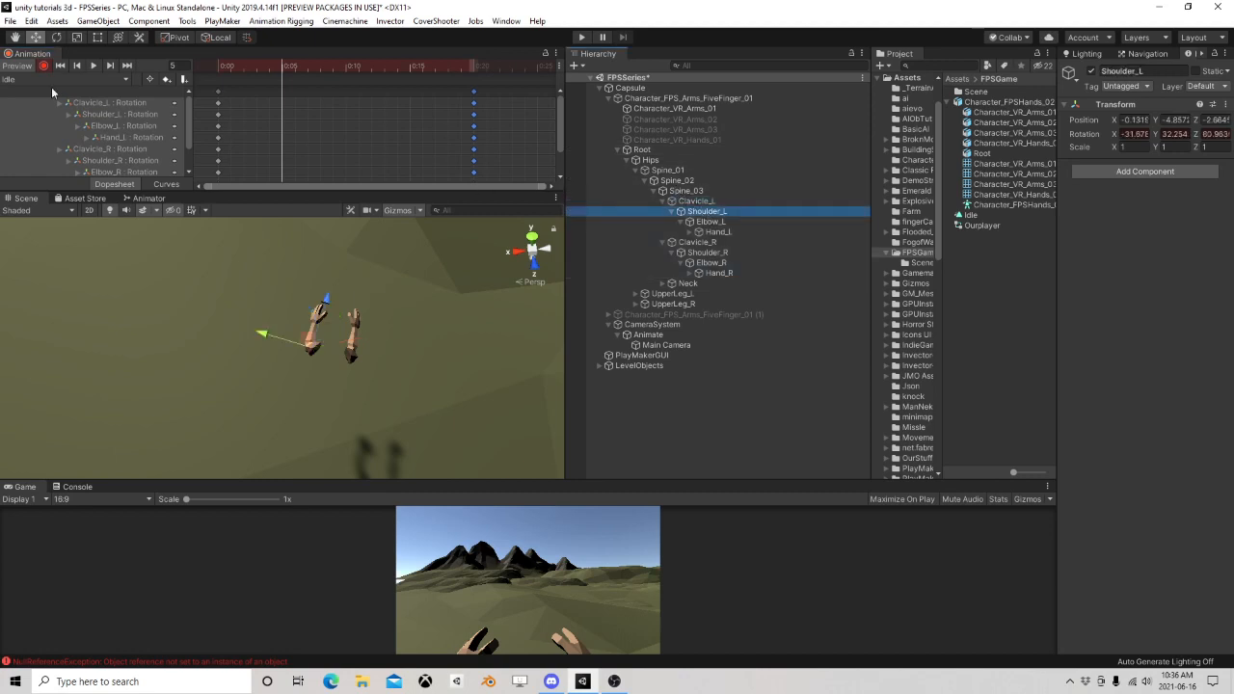
pyautogui.click(56, 37)
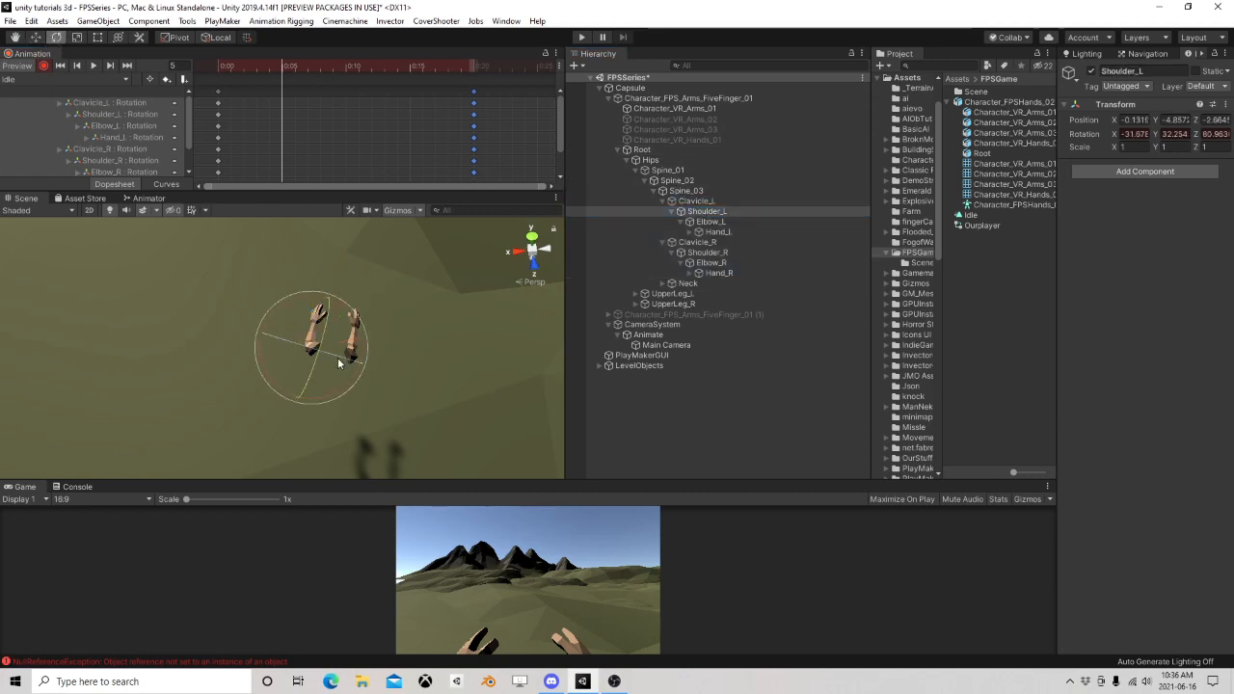
pyautogui.moveTo(337, 363); pyautogui.dragTo(340, 357)
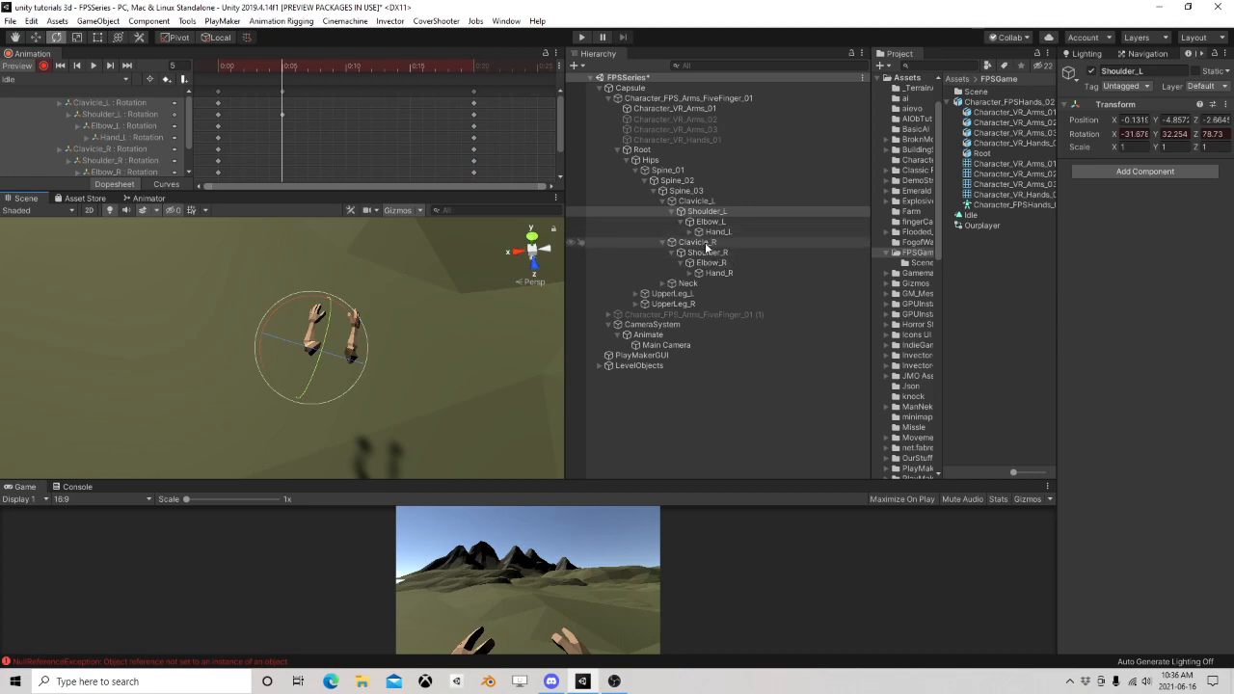
pyautogui.click(642, 253)
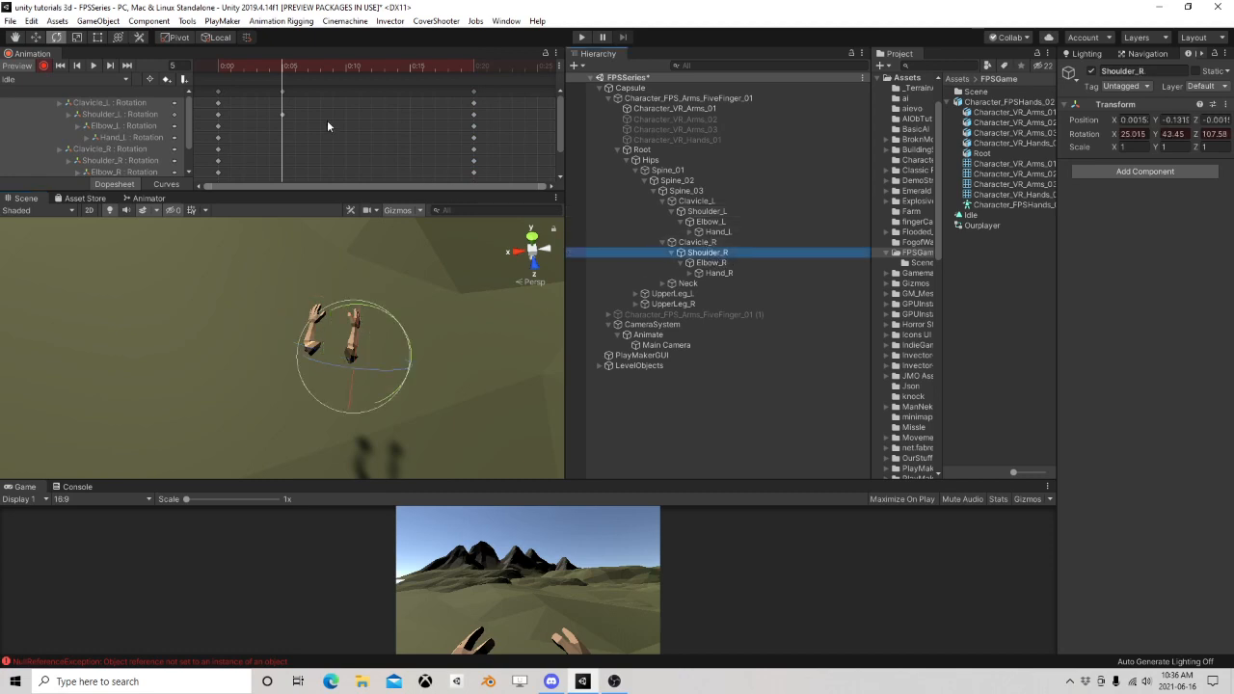
pyautogui.click(374, 363)
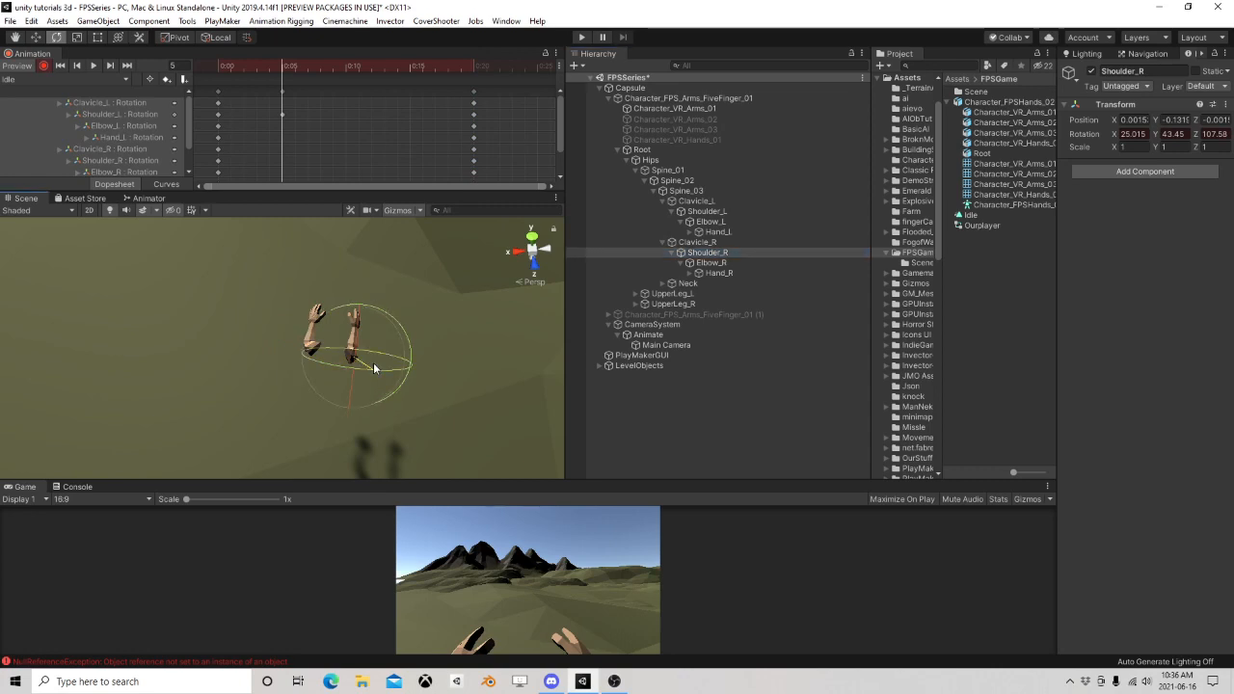
pyautogui.moveTo(374, 362)
pyautogui.mouseDown()
pyautogui.moveTo(386, 372)
pyautogui.moveTo(363, 346)
pyautogui.mouseUp()
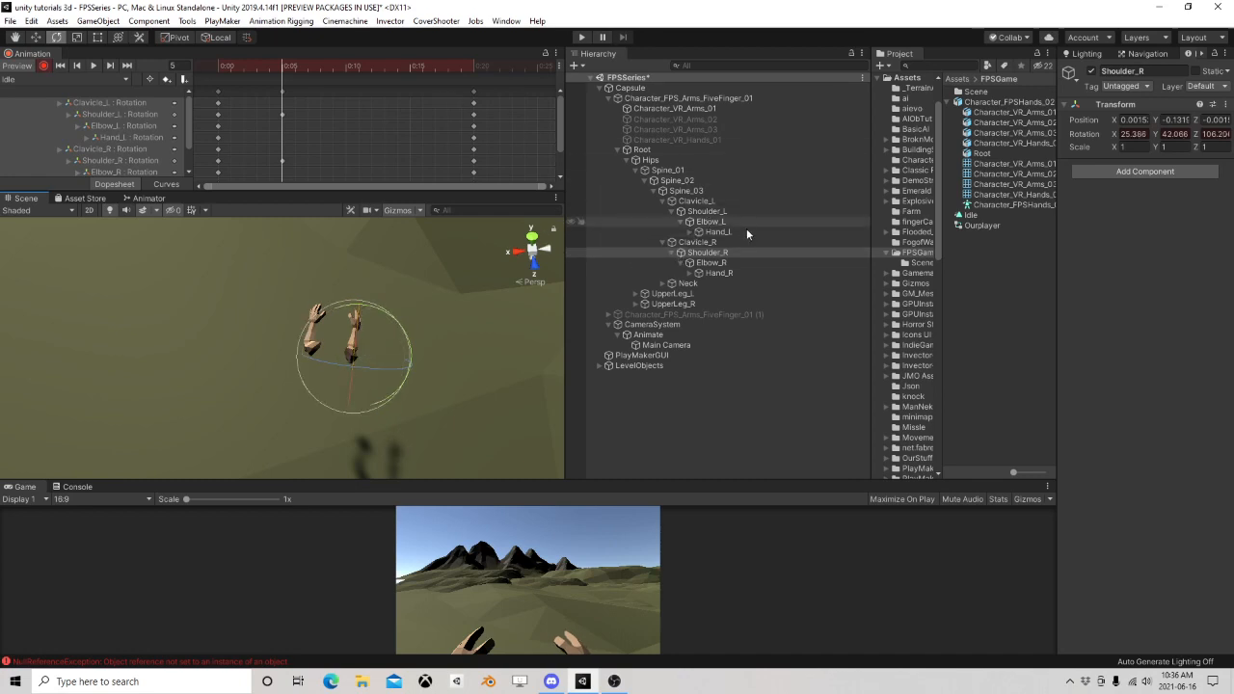
# At frame 5, rotate Hand_L to about 21.67 on X and its IndexFinger_01 to about 2.47 on Z
pyautogui.click(716, 234)
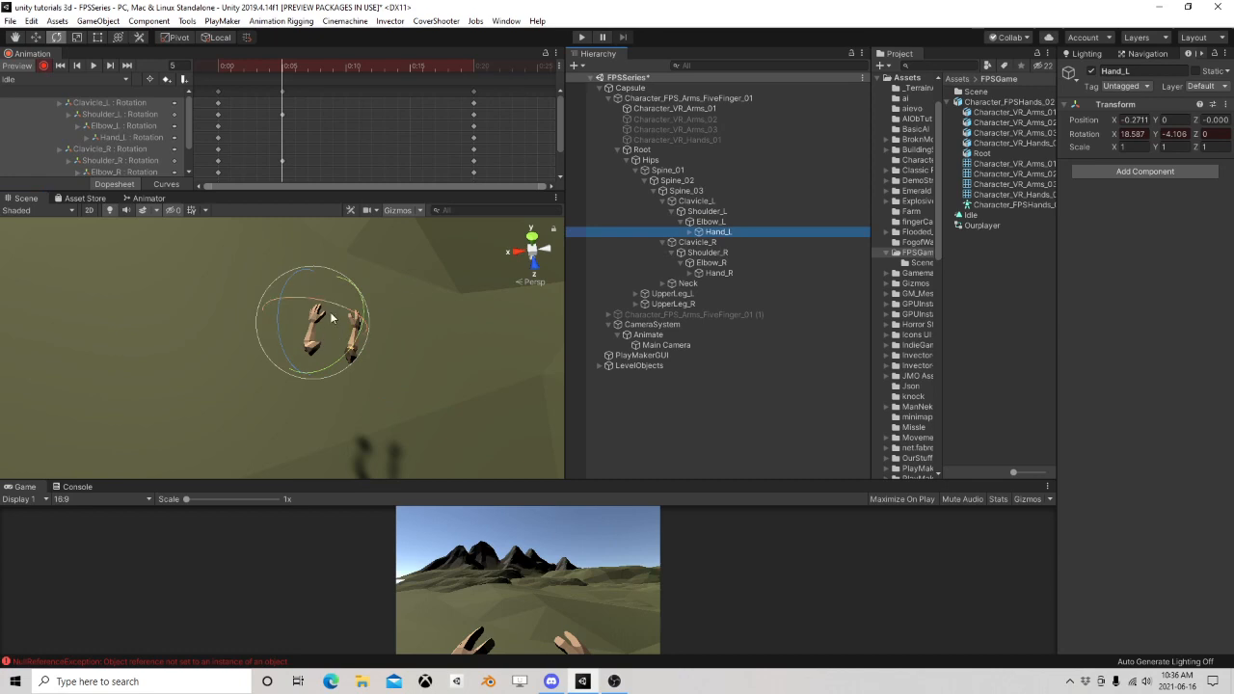
pyautogui.moveTo(331, 310); pyautogui.dragTo(384, 310)
pyautogui.click(743, 274)
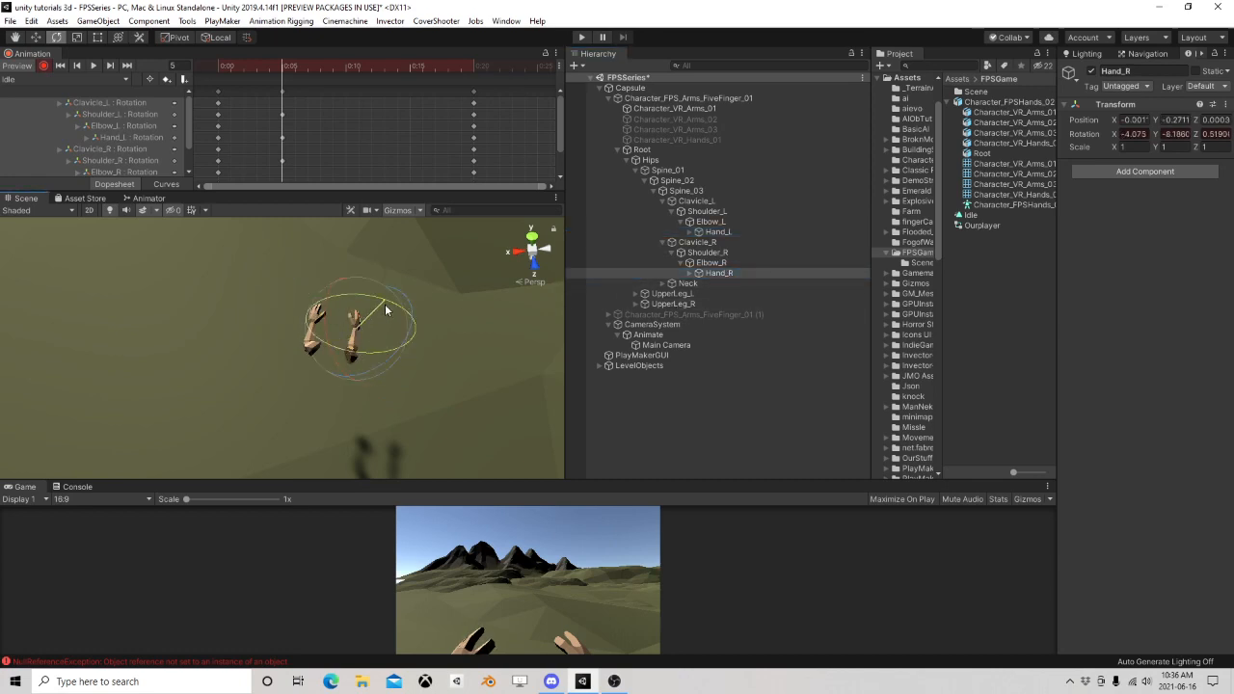
pyautogui.click(690, 233)
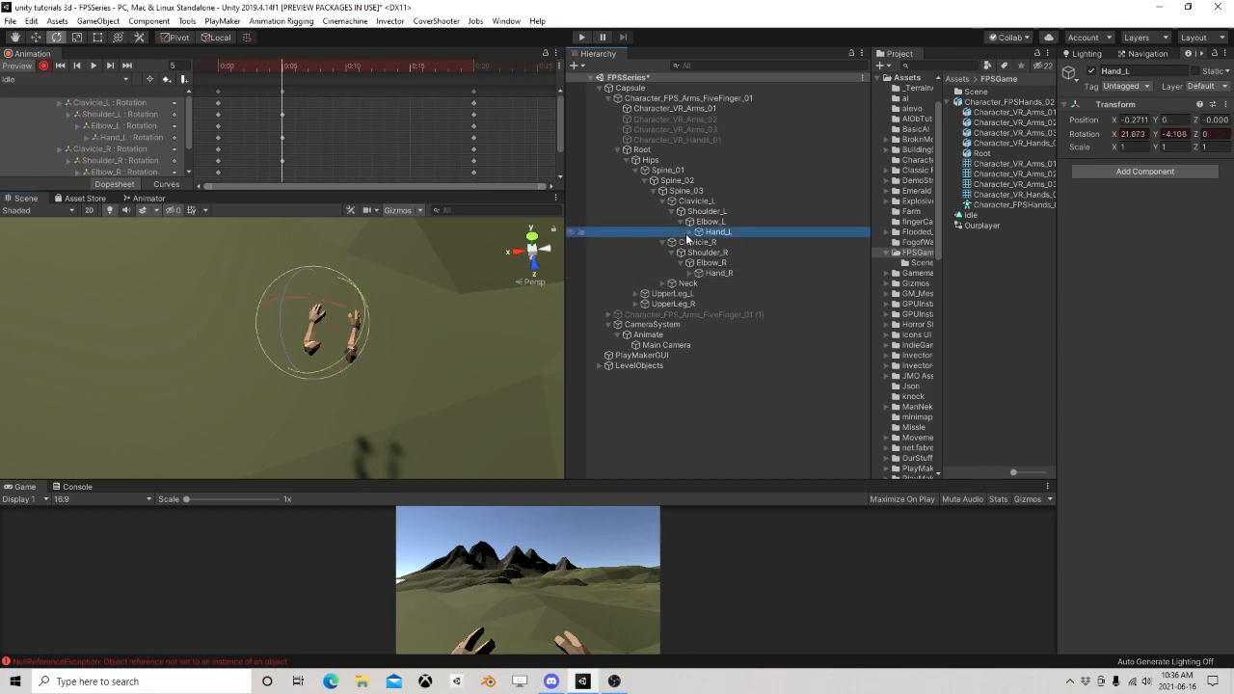
pyautogui.click(689, 232)
pyautogui.click(718, 242)
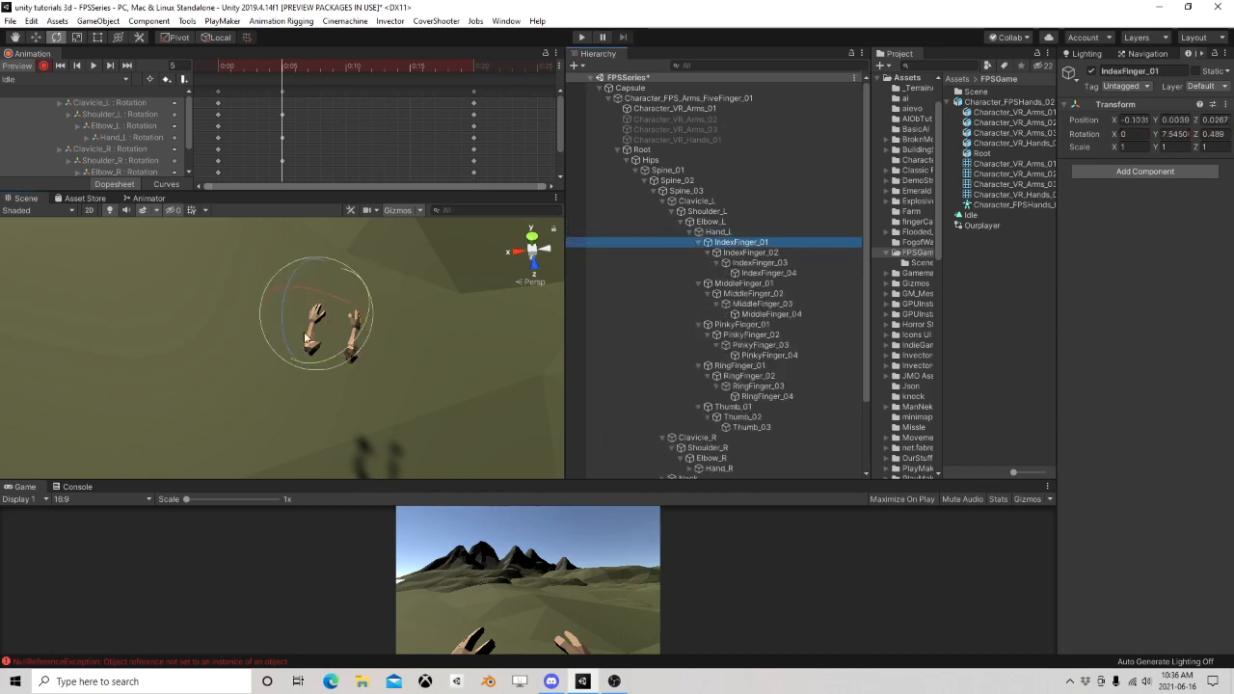
pyautogui.moveTo(305, 338); pyautogui.dragTo(289, 334)
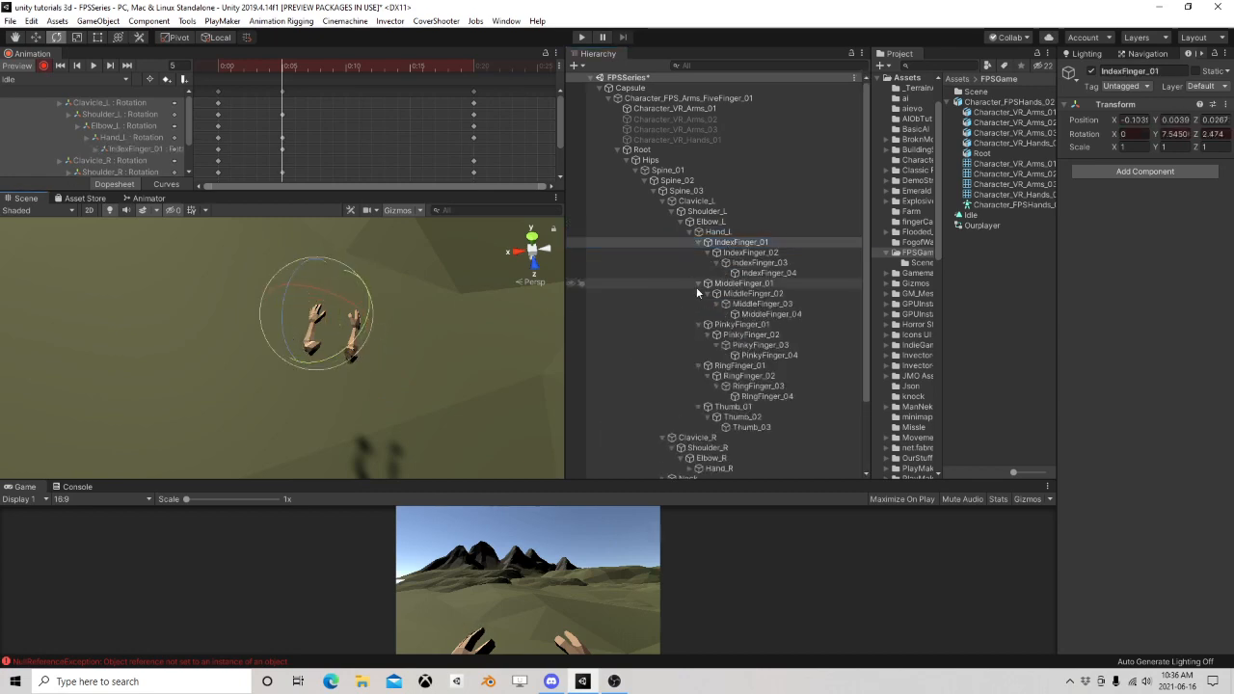
pyautogui.click(698, 233)
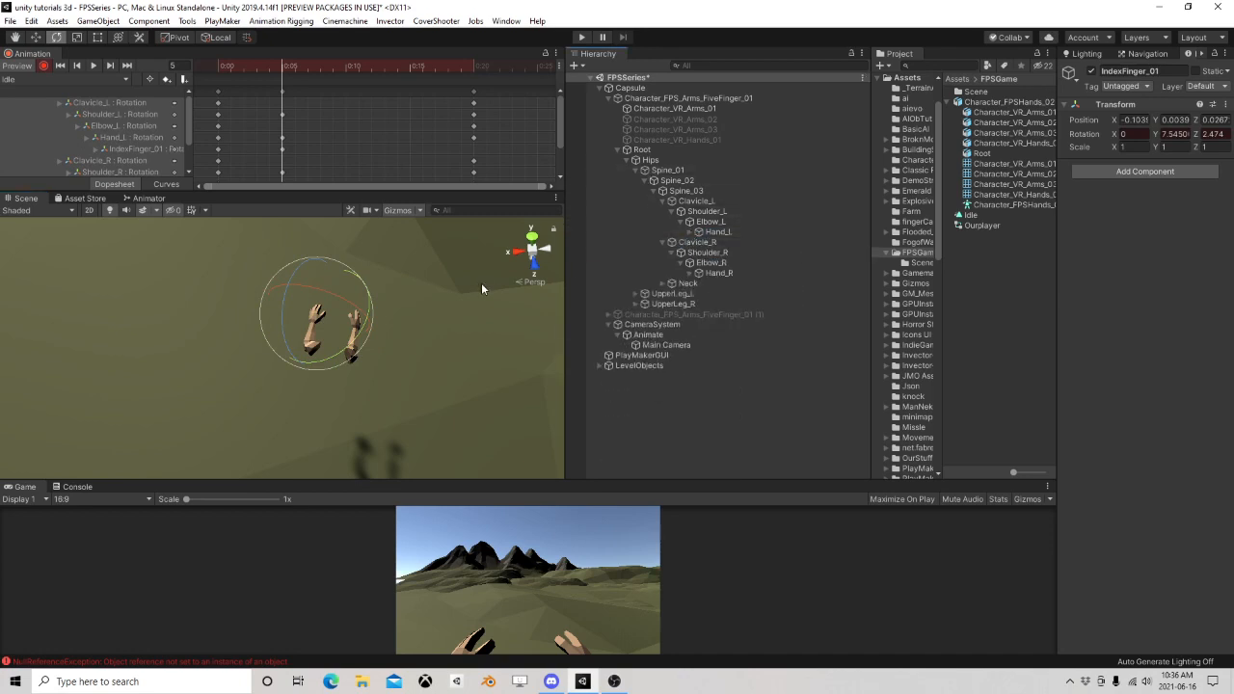
# At frame 15, rotate Elbow_L to about 25.5, 79.7, -0.16 and Shoulder_R to about 22.98 on X and 42.4 on Y
pyautogui.moveTo(337, 67); pyautogui.dragTo(410, 69)
pyautogui.click(712, 222)
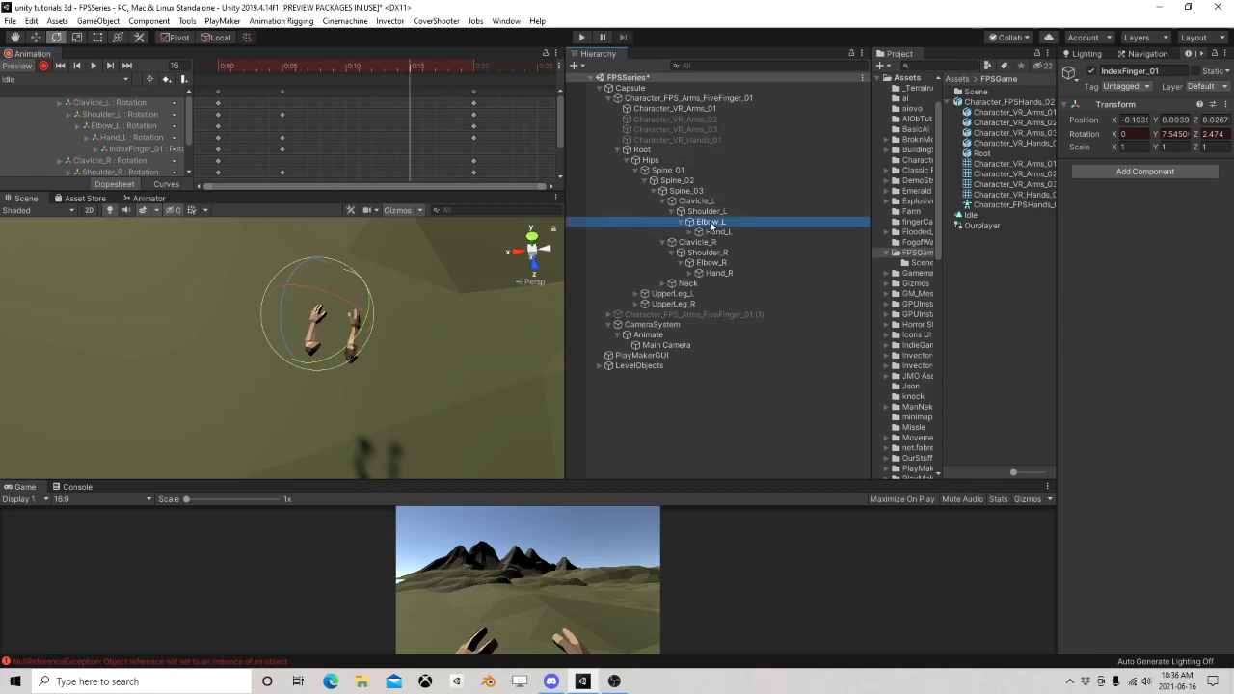
pyautogui.moveTo(342, 336); pyautogui.dragTo(348, 333)
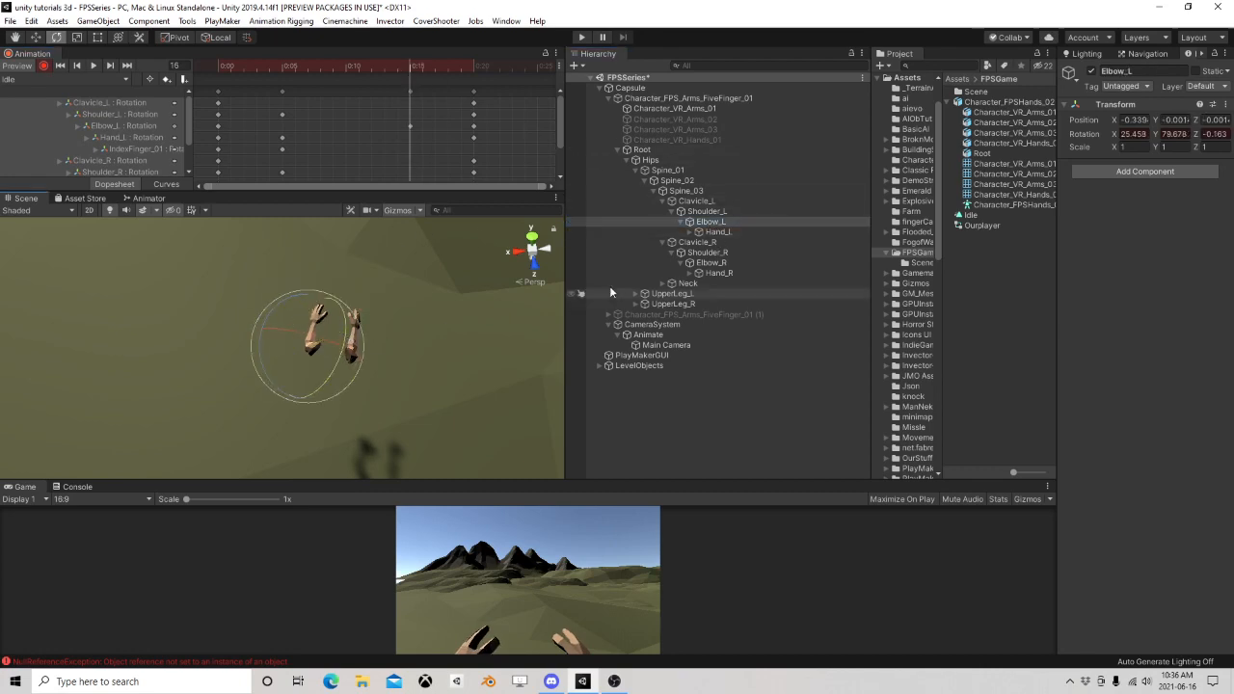
pyautogui.click(711, 255)
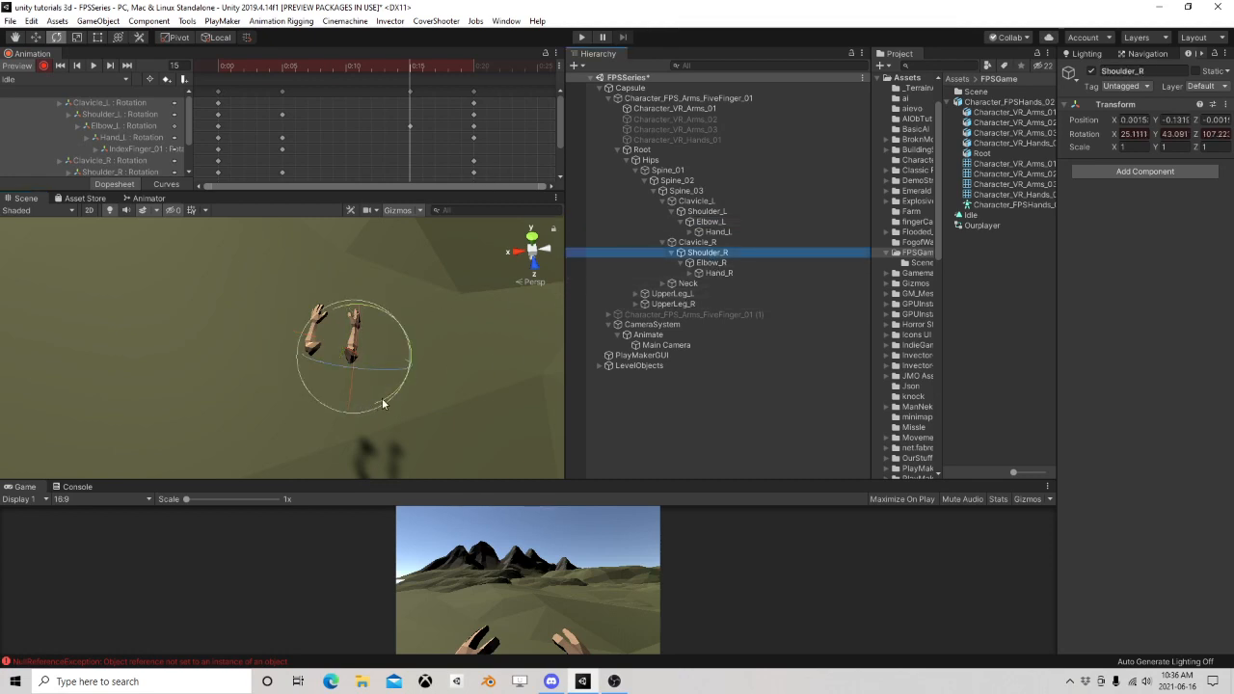
pyautogui.moveTo(382, 397); pyautogui.dragTo(396, 393)
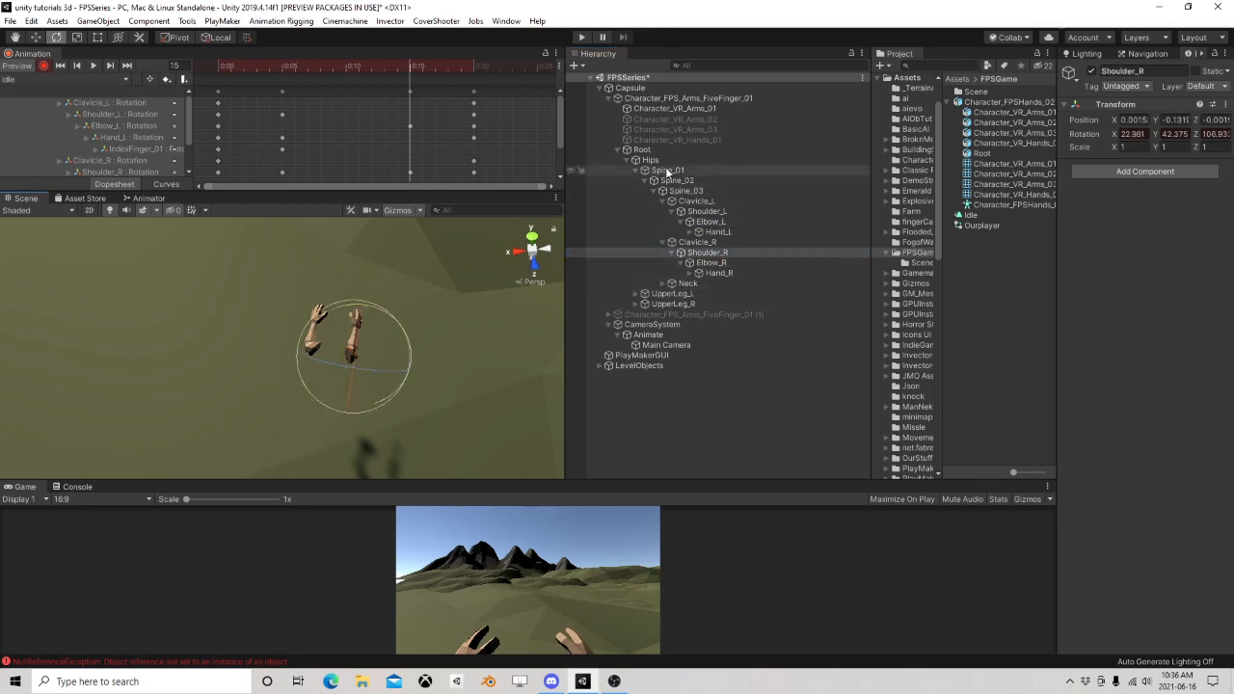
# Return the playhead to frame 0, stop recording and play the Idle clip through to check the arm motion
pyautogui.moveTo(411, 70); pyautogui.dragTo(209, 91)
pyautogui.click(43, 66)
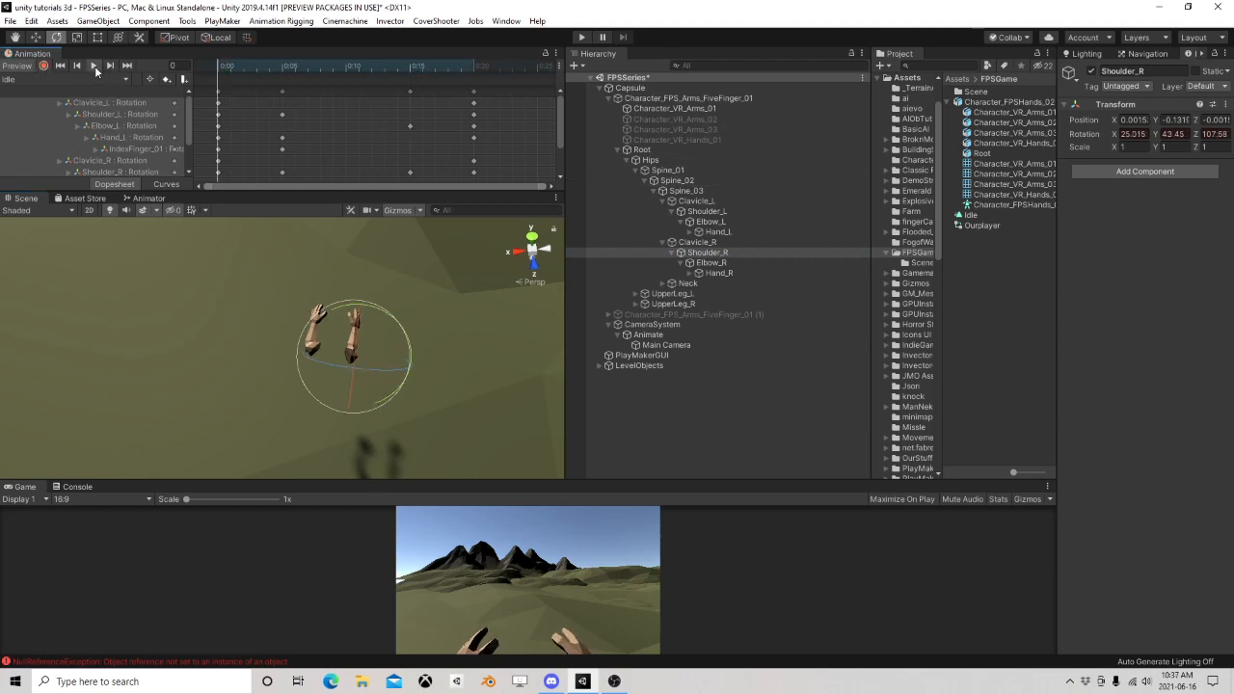
pyautogui.click(94, 67)
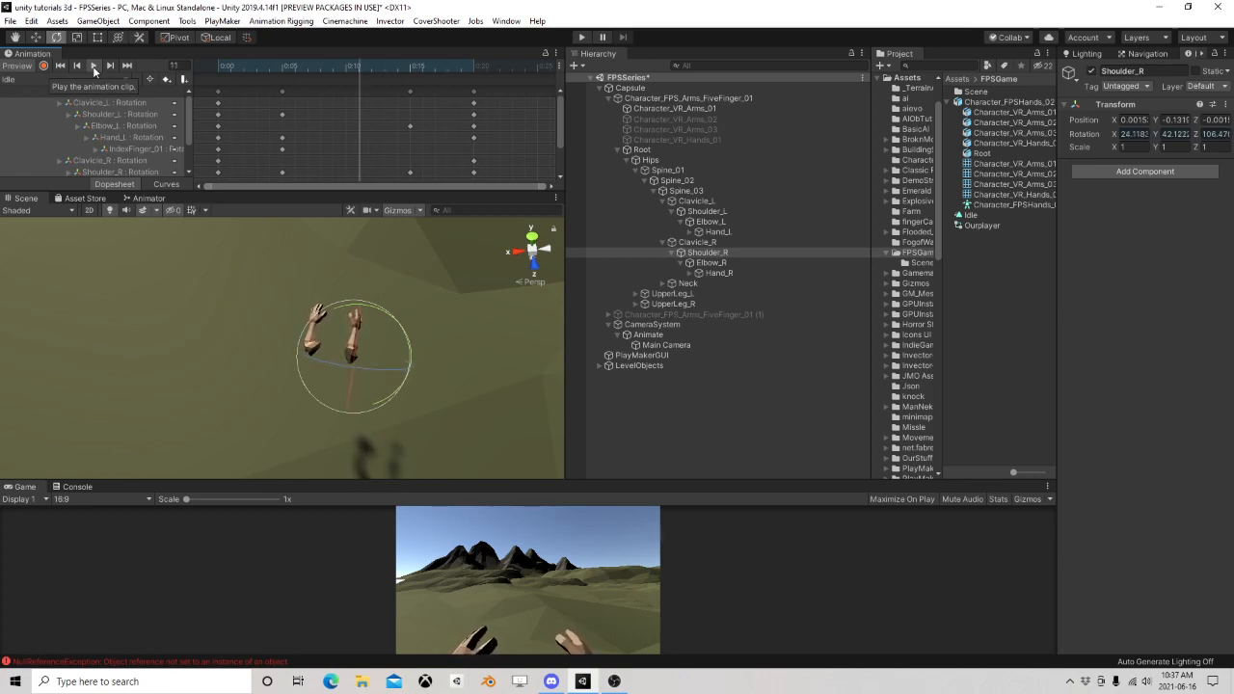
pyautogui.click(93, 66)
# Stretch all of the Idle clip's keyframes so the clip ends at 1:20, and play back the slower motion
pyautogui.scroll(-5, 390, 119)
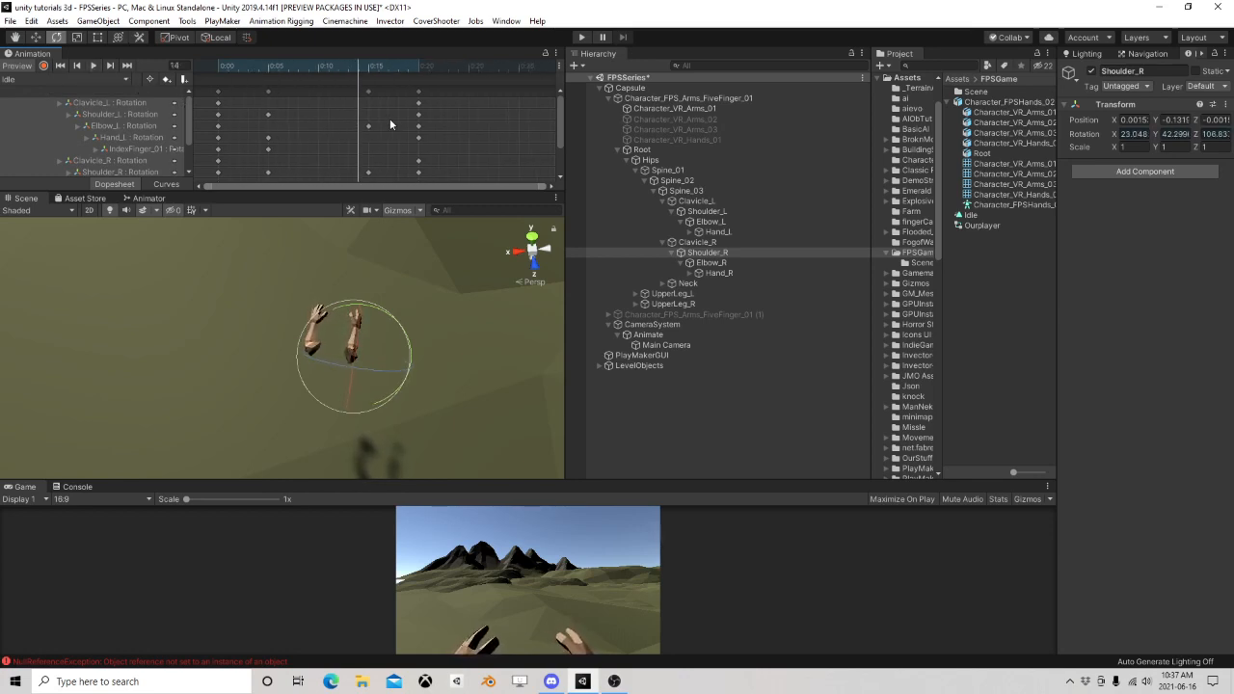
pyautogui.moveTo(393, 145); pyautogui.dragTo(212, 58)
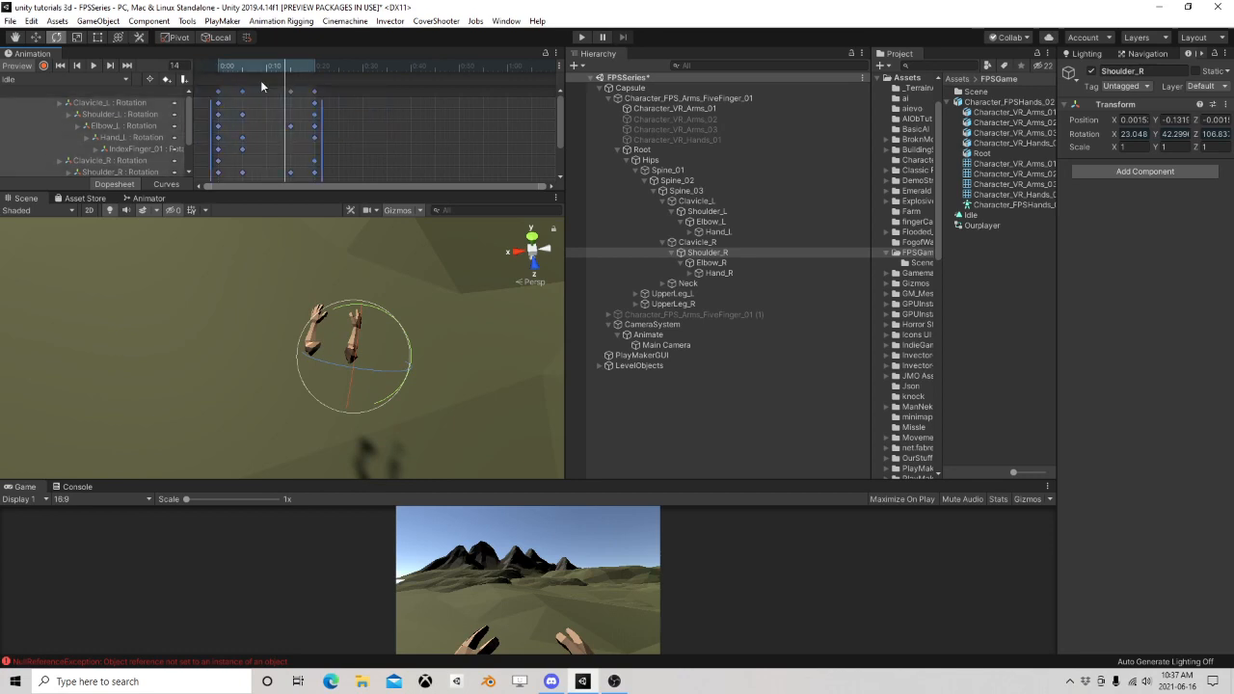
pyautogui.moveTo(323, 110); pyautogui.dragTo(464, 120)
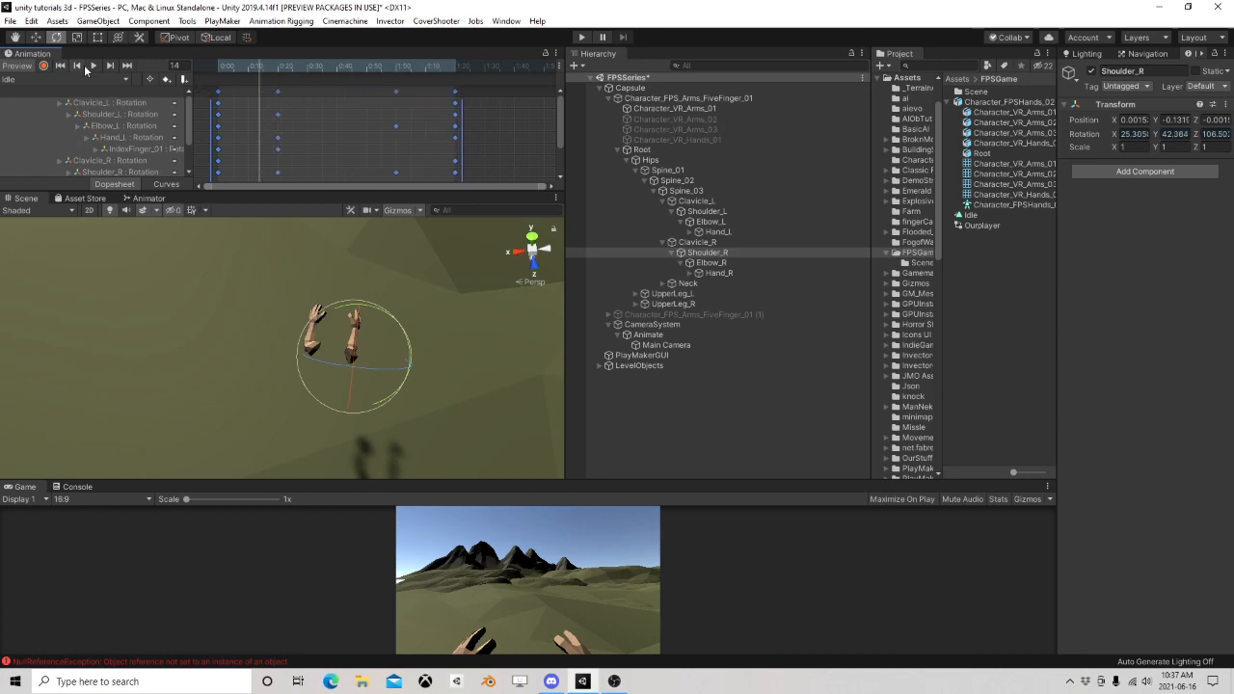
pyautogui.click(92, 65)
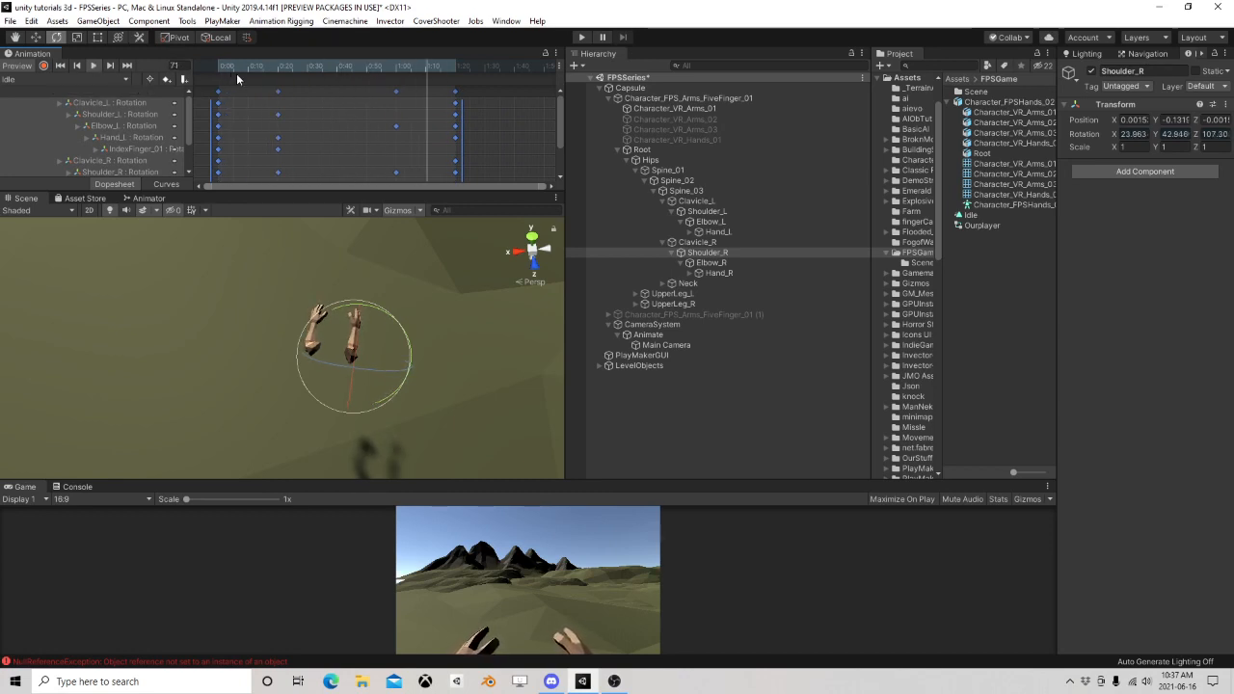
pyautogui.click(94, 66)
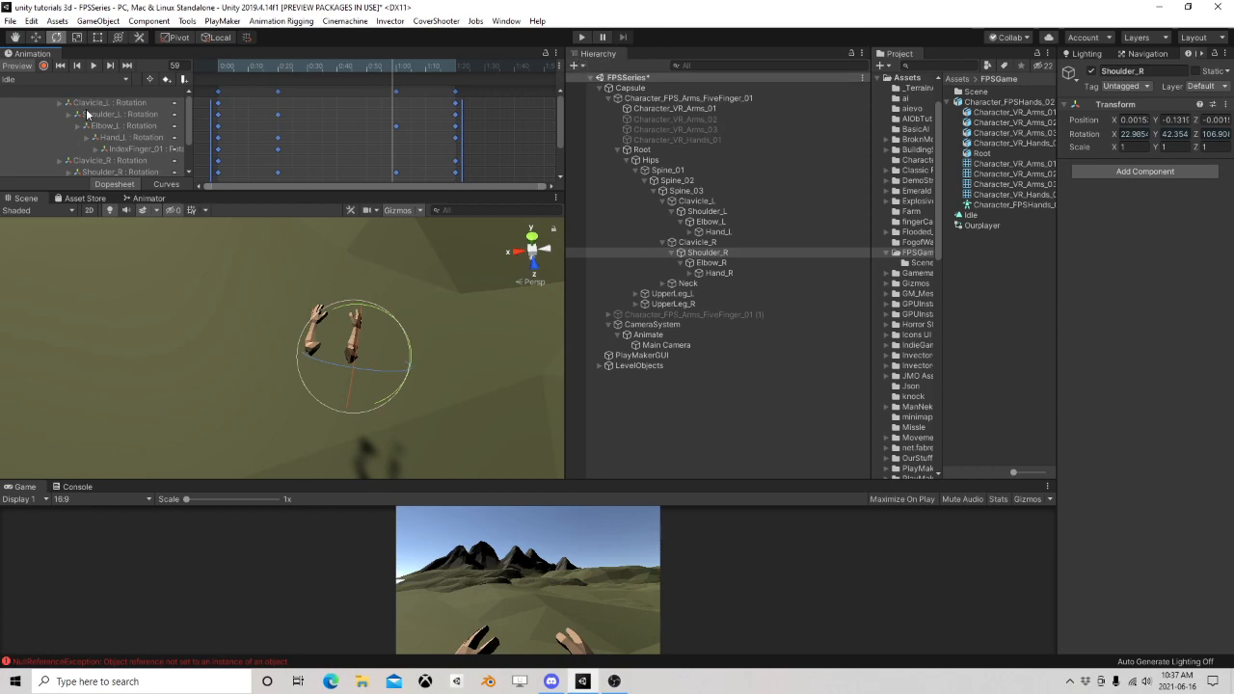
# Enable the Animator component on Character_FPS_Arms_FiveFinger_01 and collapse its hierarchy
pyautogui.click(618, 150)
pyautogui.click(672, 98)
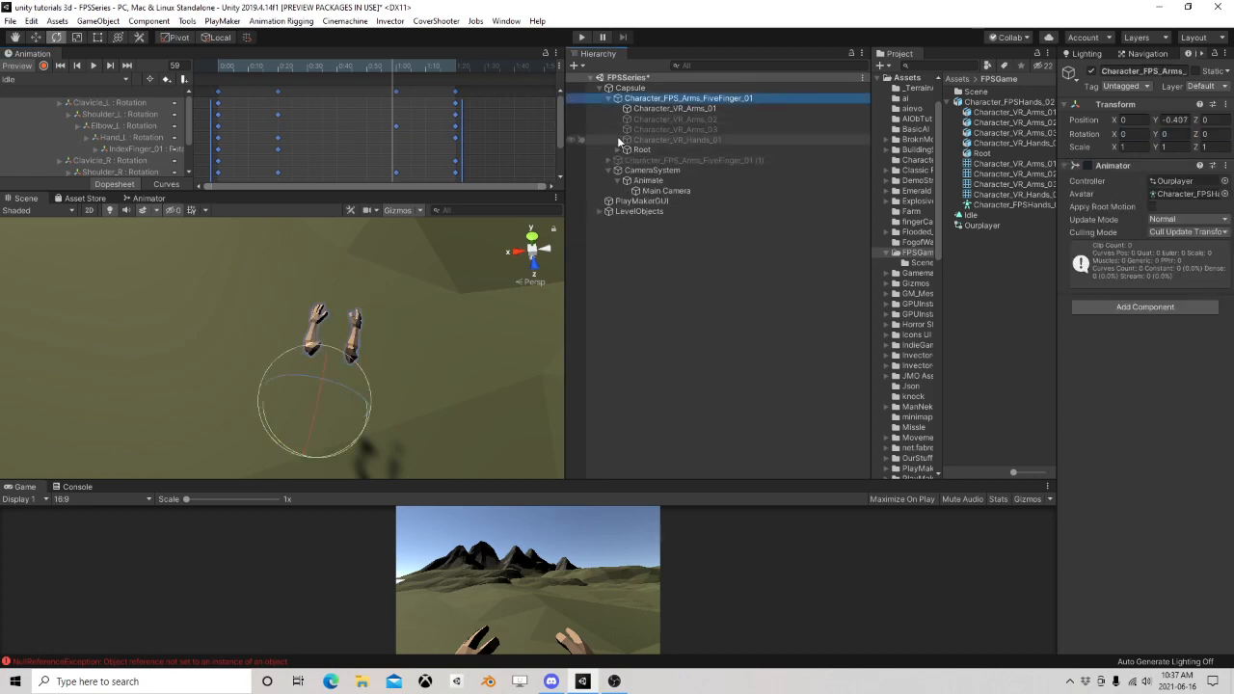
pyautogui.click(1087, 165)
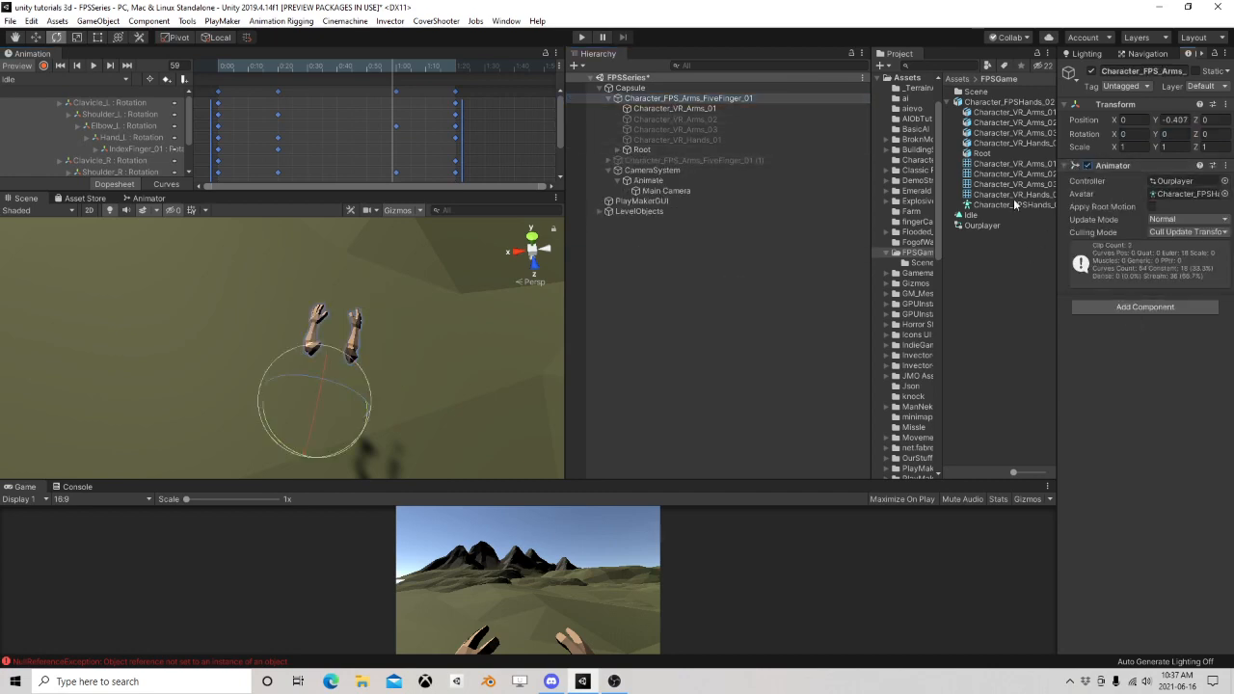
pyautogui.rightClick(42, 55)
pyautogui.click(20, 59)
pyautogui.click(650, 171)
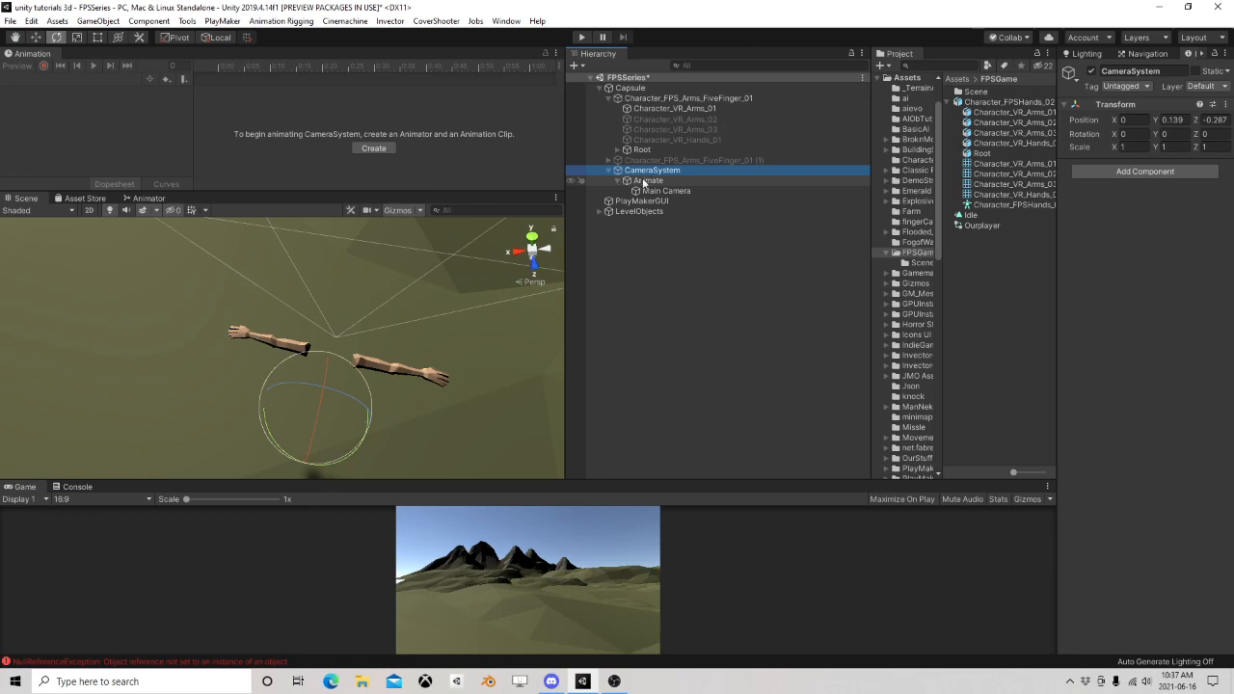
pyautogui.click(610, 101)
pyautogui.click(663, 100)
pyautogui.click(663, 100)
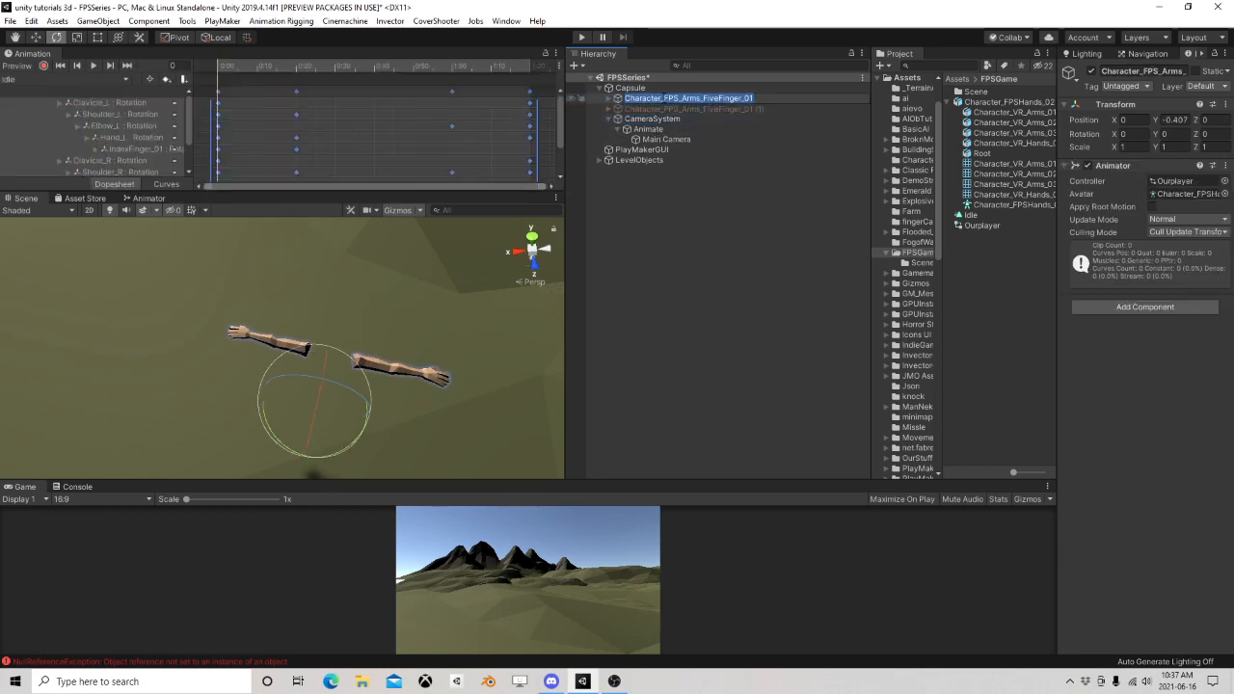
pyautogui.write('Uni')
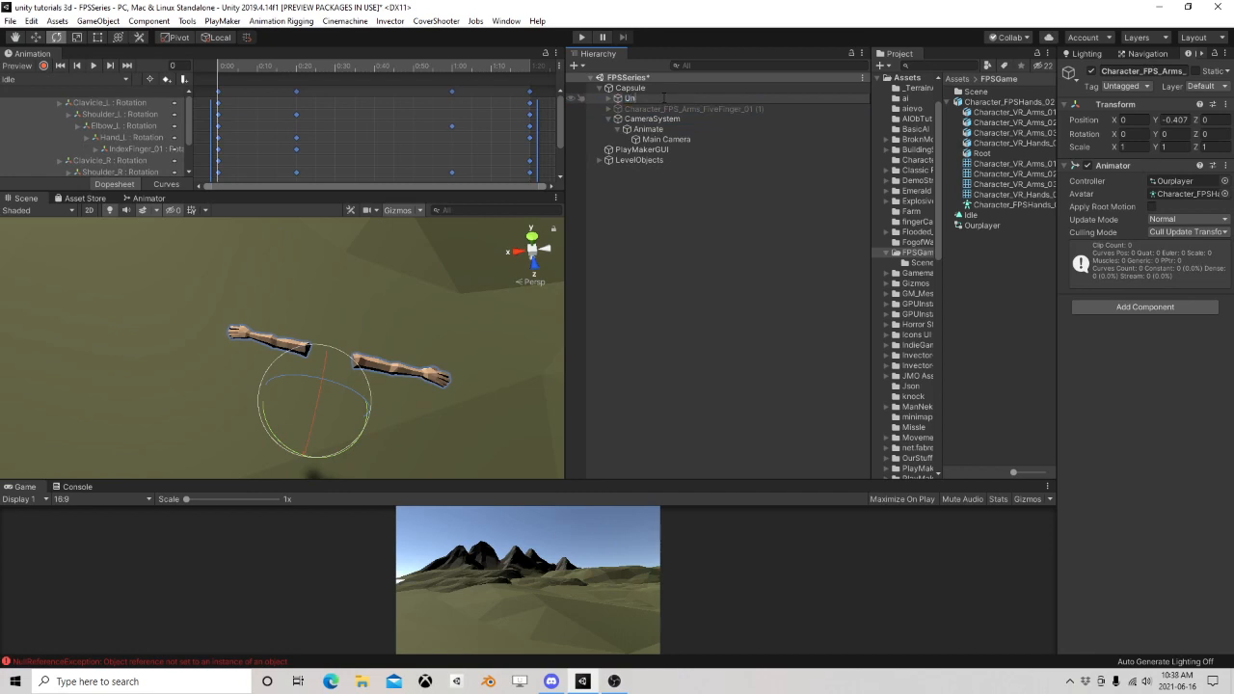
pyautogui.click(658, 283)
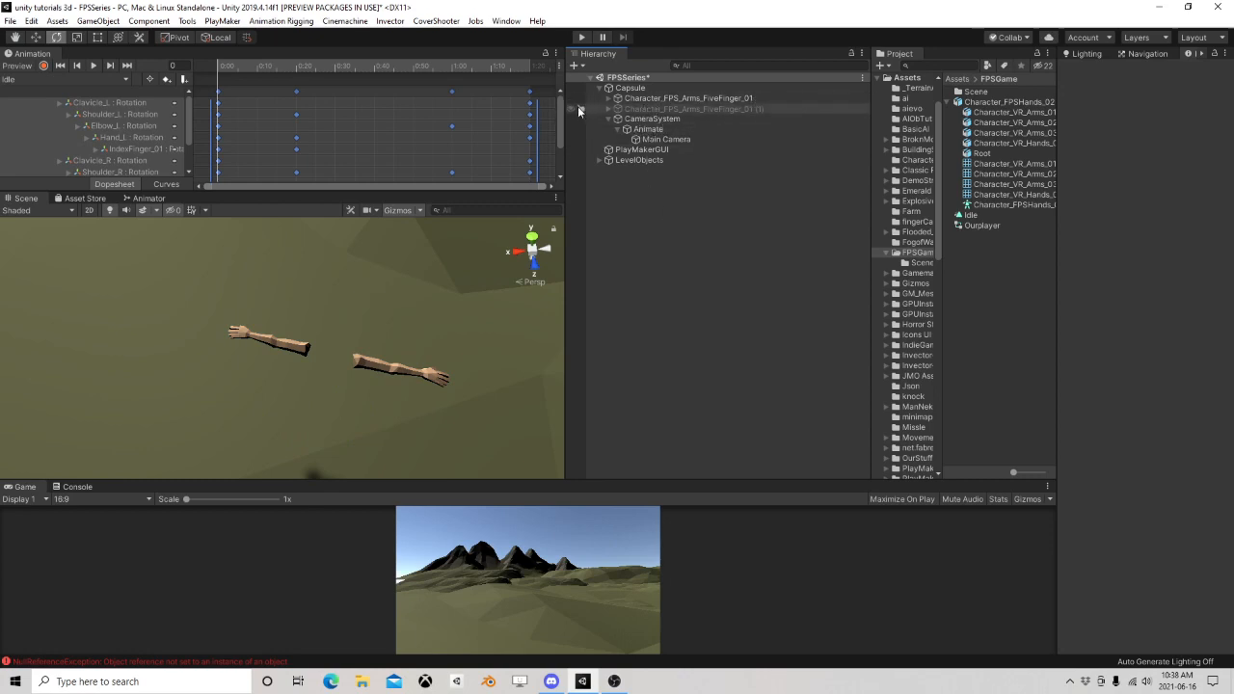
pyautogui.click(655, 121)
pyautogui.click(655, 140)
pyautogui.click(652, 121)
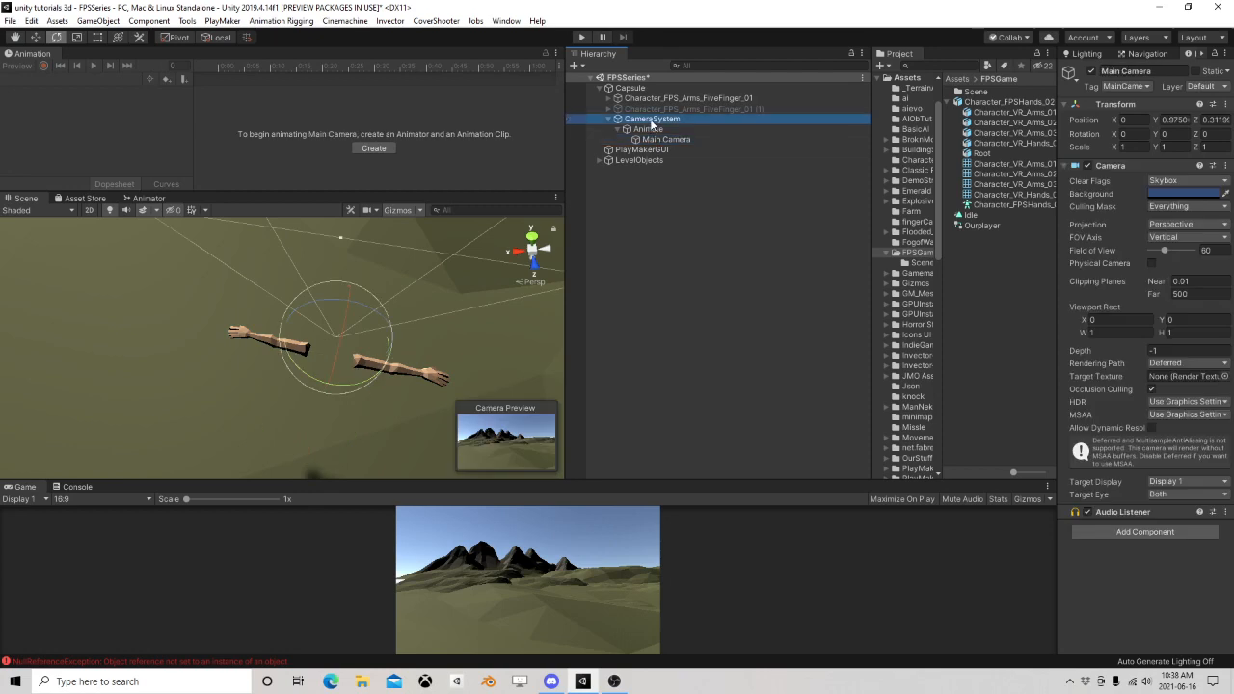
pyautogui.click(651, 130)
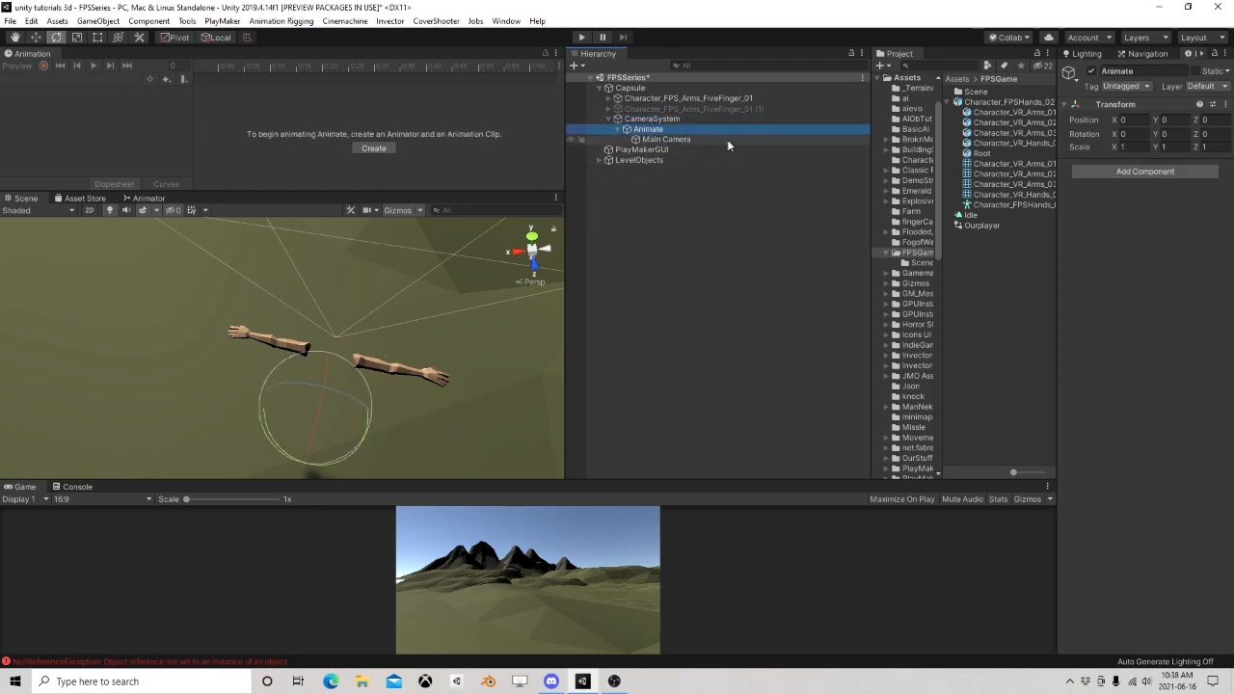
pyautogui.click(658, 121)
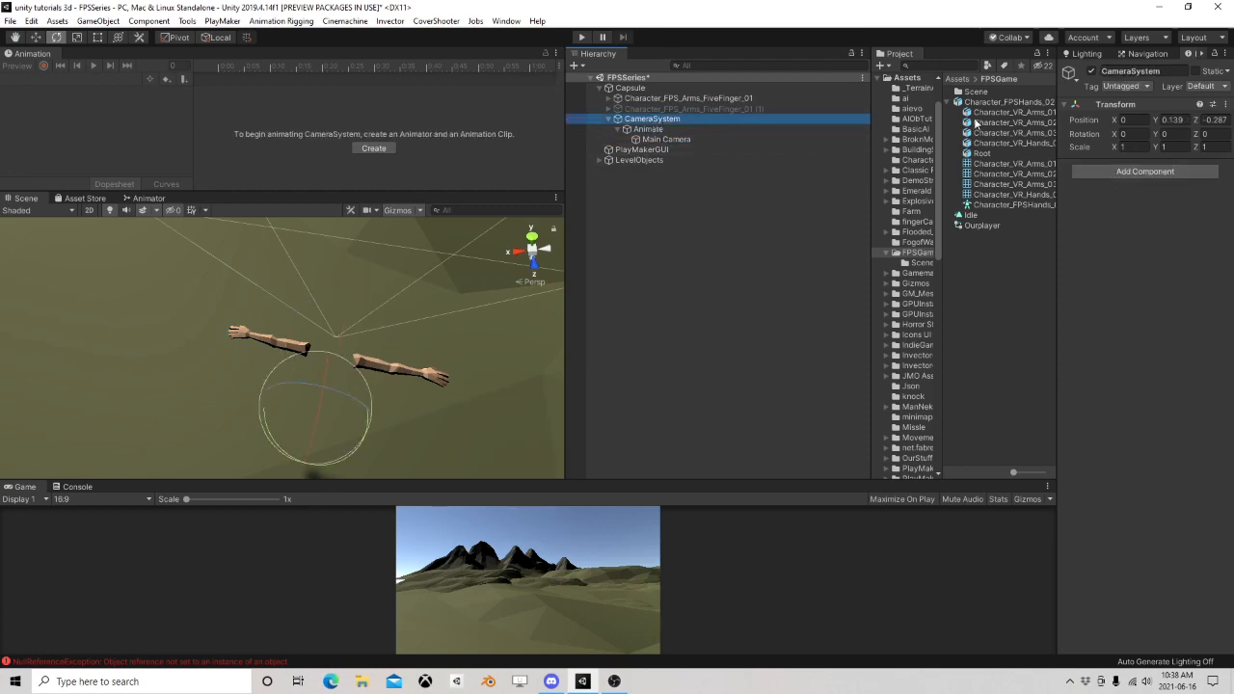
# Create an Animator Controller named CameraSystem in the FPSGame folder
pyautogui.click(958, 102)
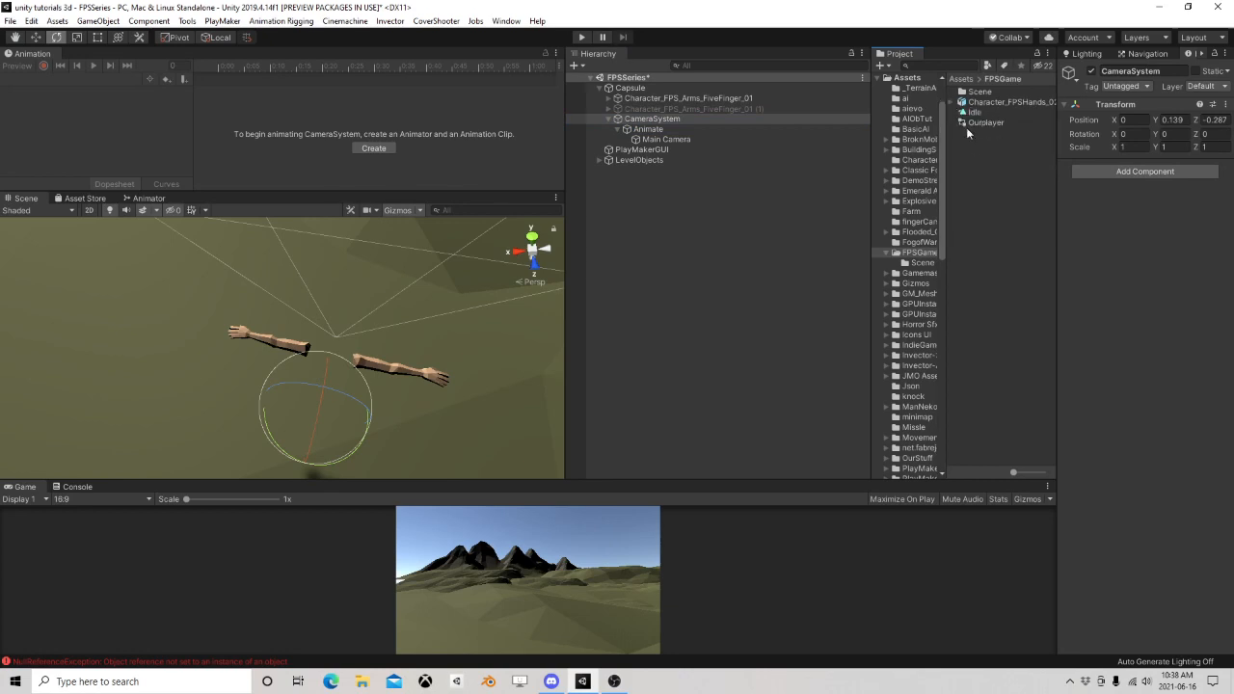
pyautogui.rightClick(990, 162)
pyautogui.moveTo(994, 162)
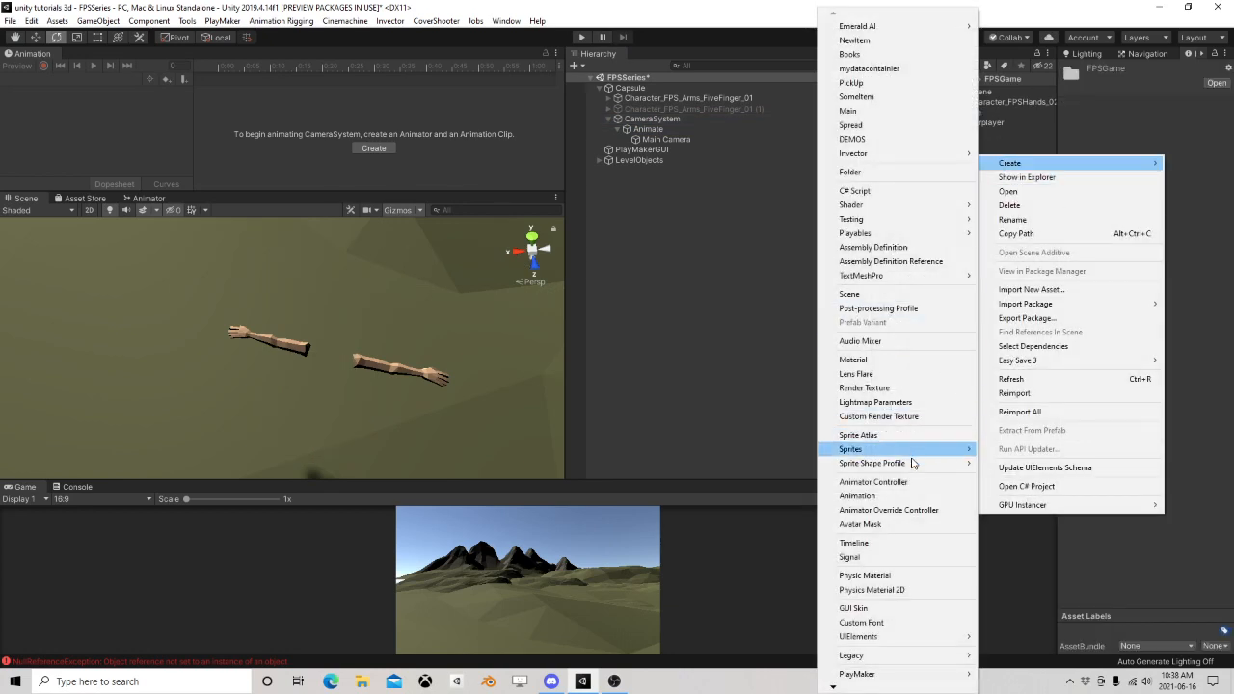
pyautogui.click(872, 482)
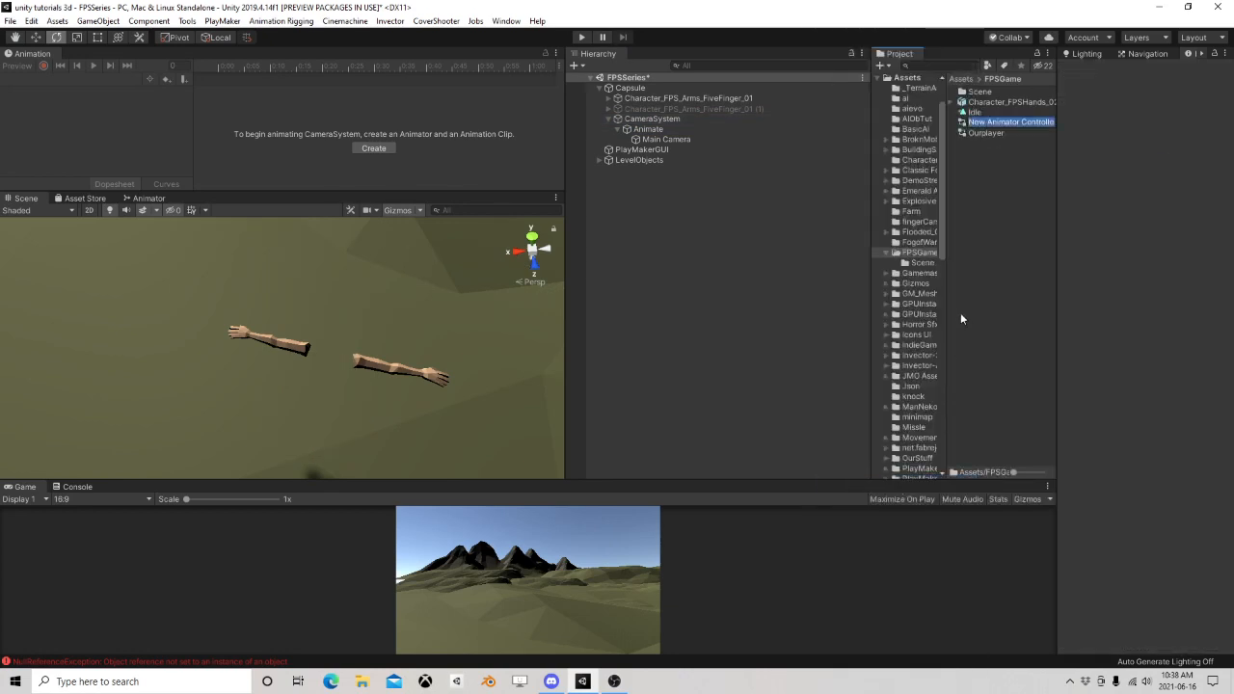
pyautogui.write('CameraSy')
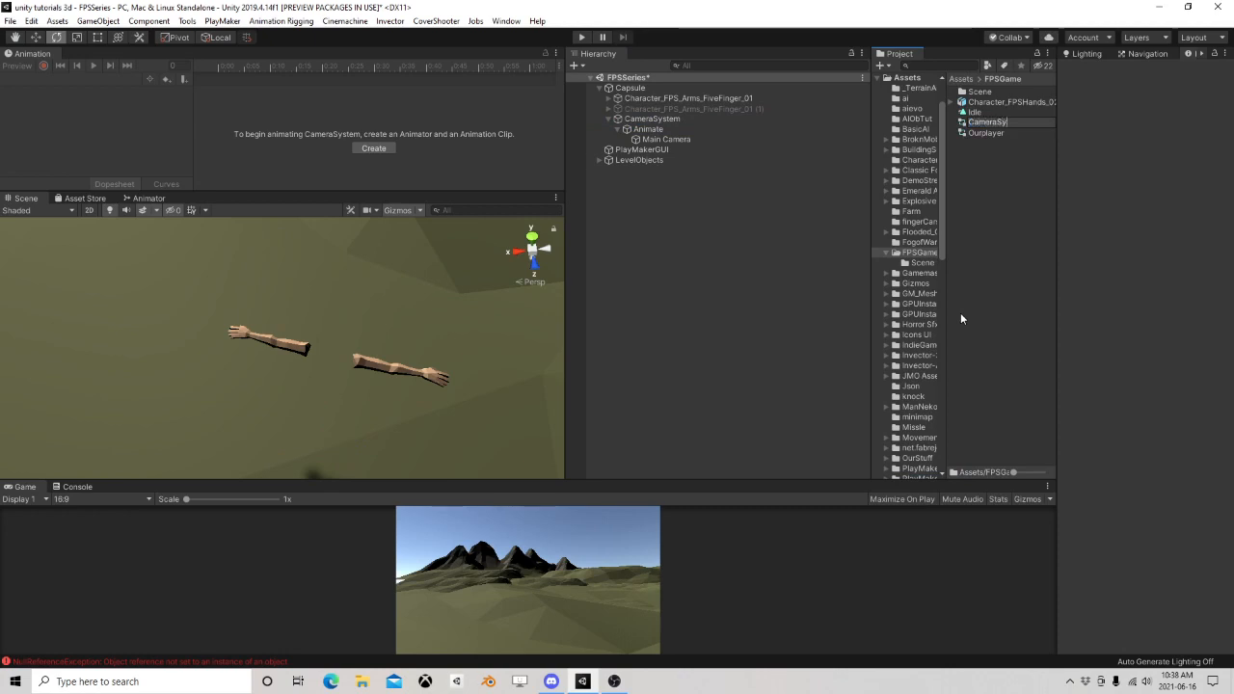
pyautogui.write('stem')
pyautogui.press('Return')
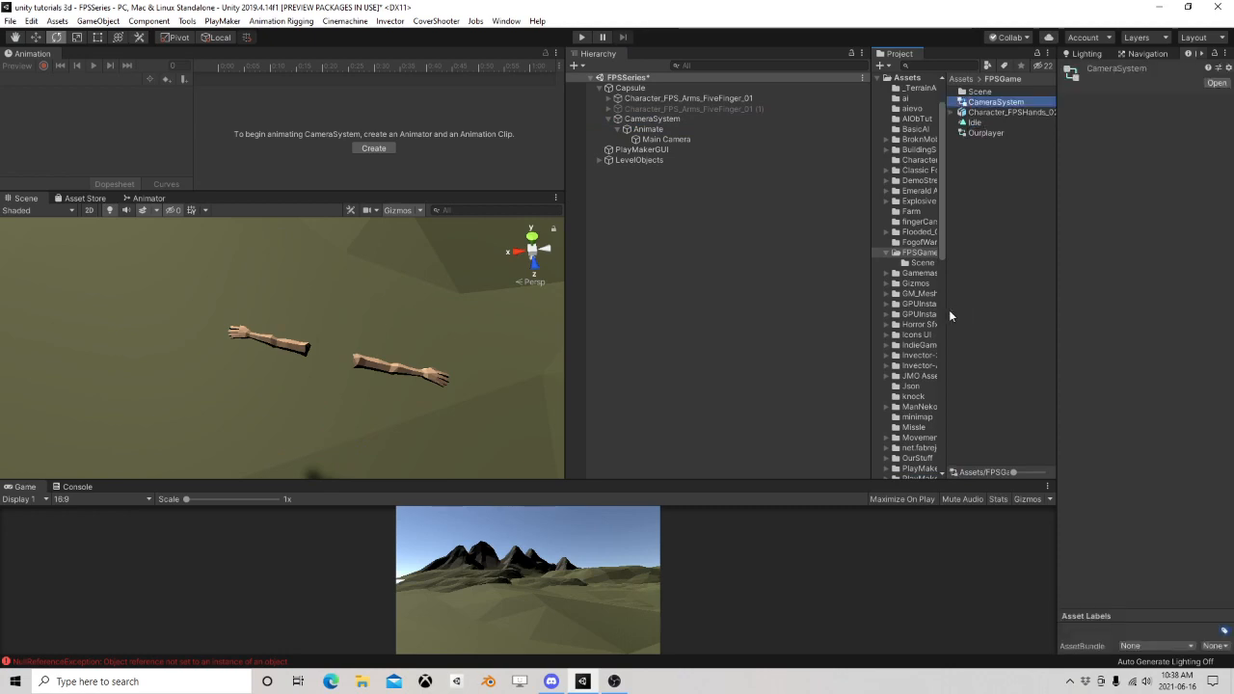
# Add an Animator component to the CameraSystem object and assign the CameraSystem controller to it
pyautogui.click(652, 119)
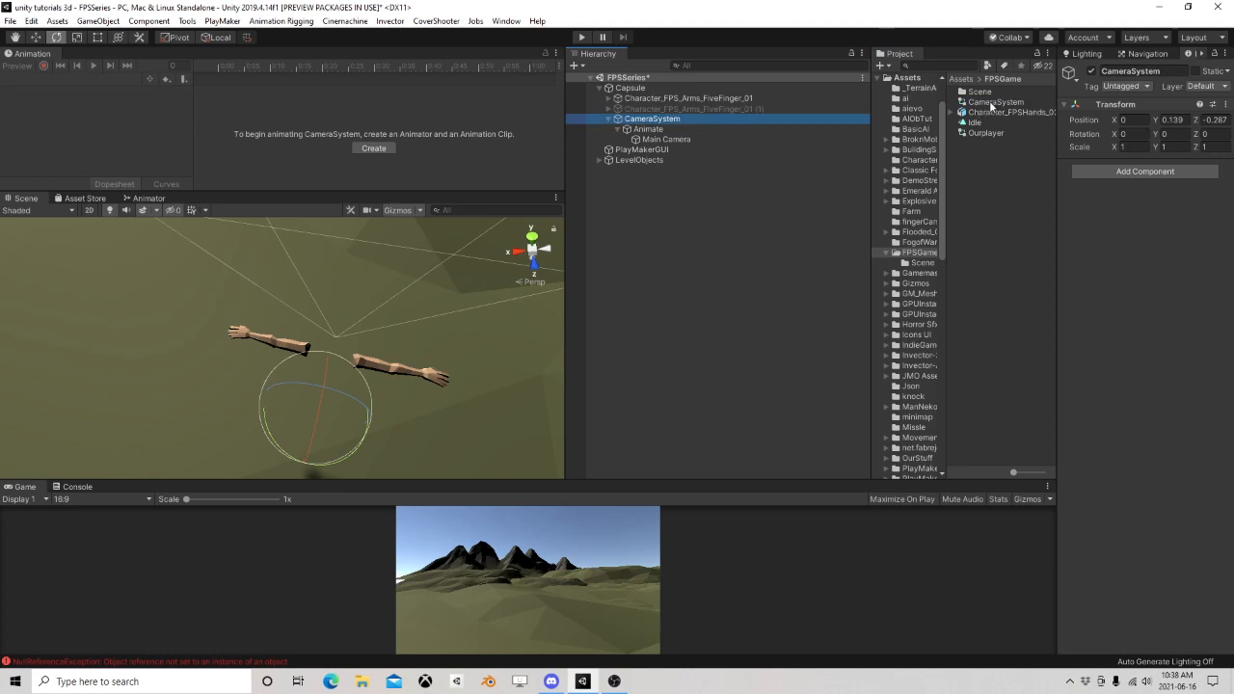
pyautogui.click(664, 129)
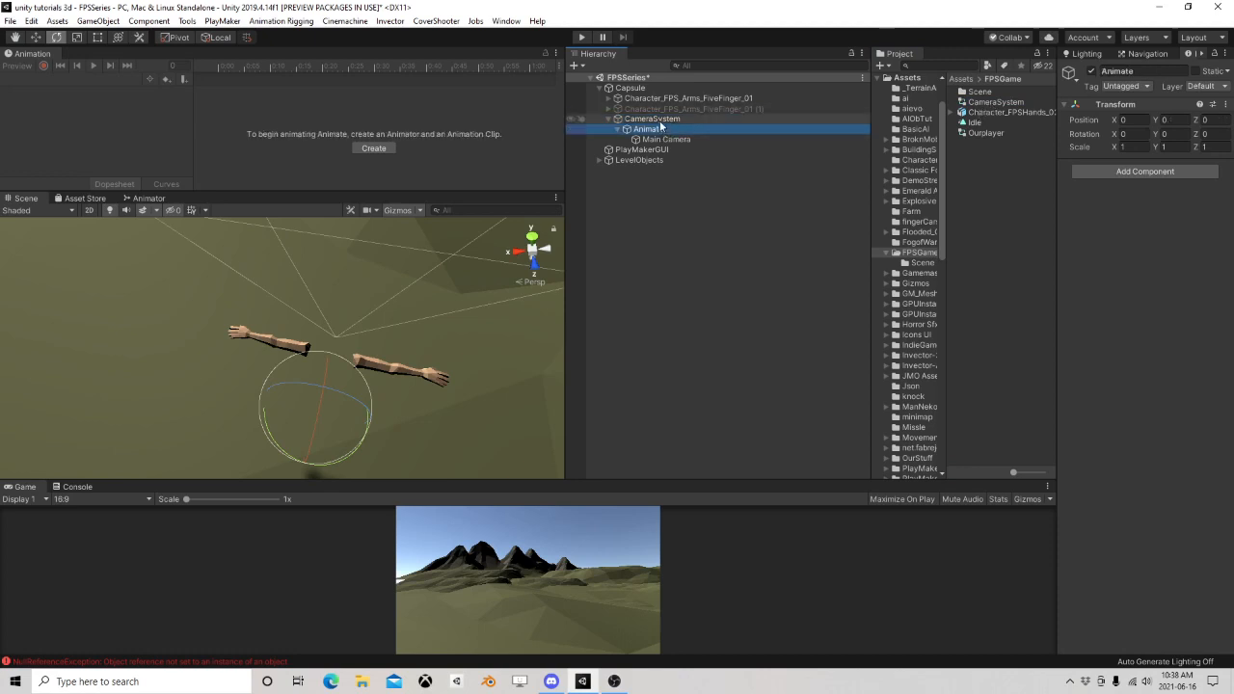
pyautogui.click(654, 119)
pyautogui.click(1145, 172)
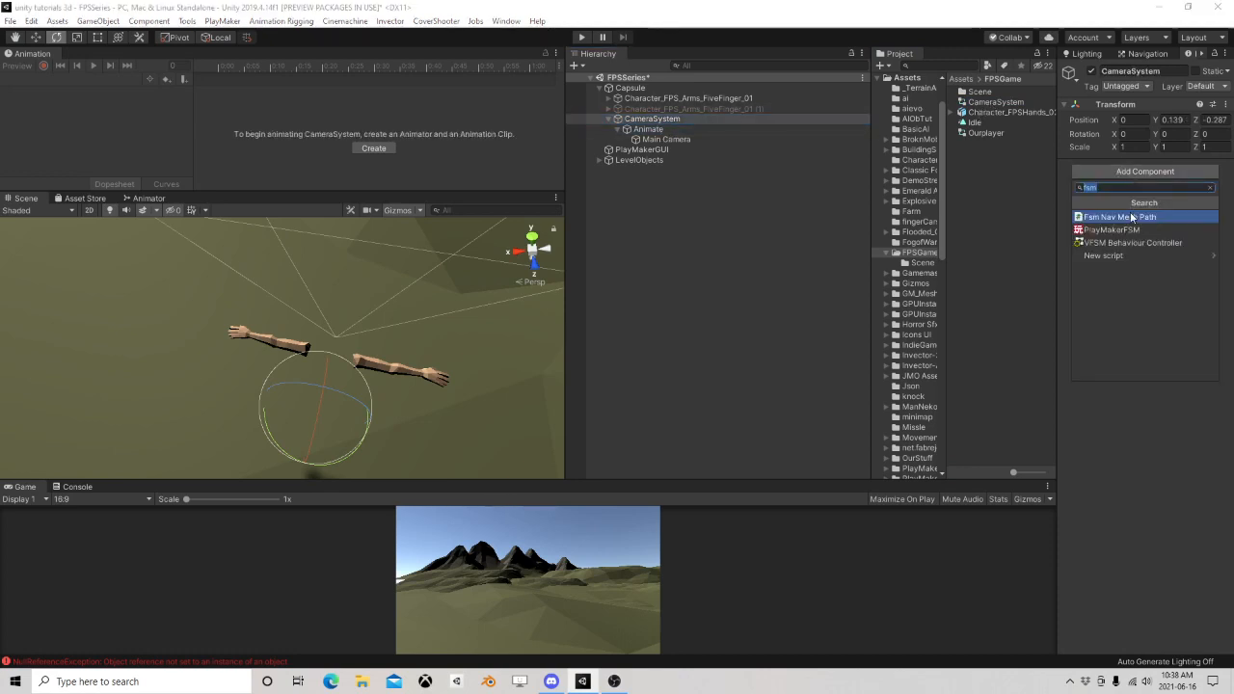
pyautogui.write('animat')
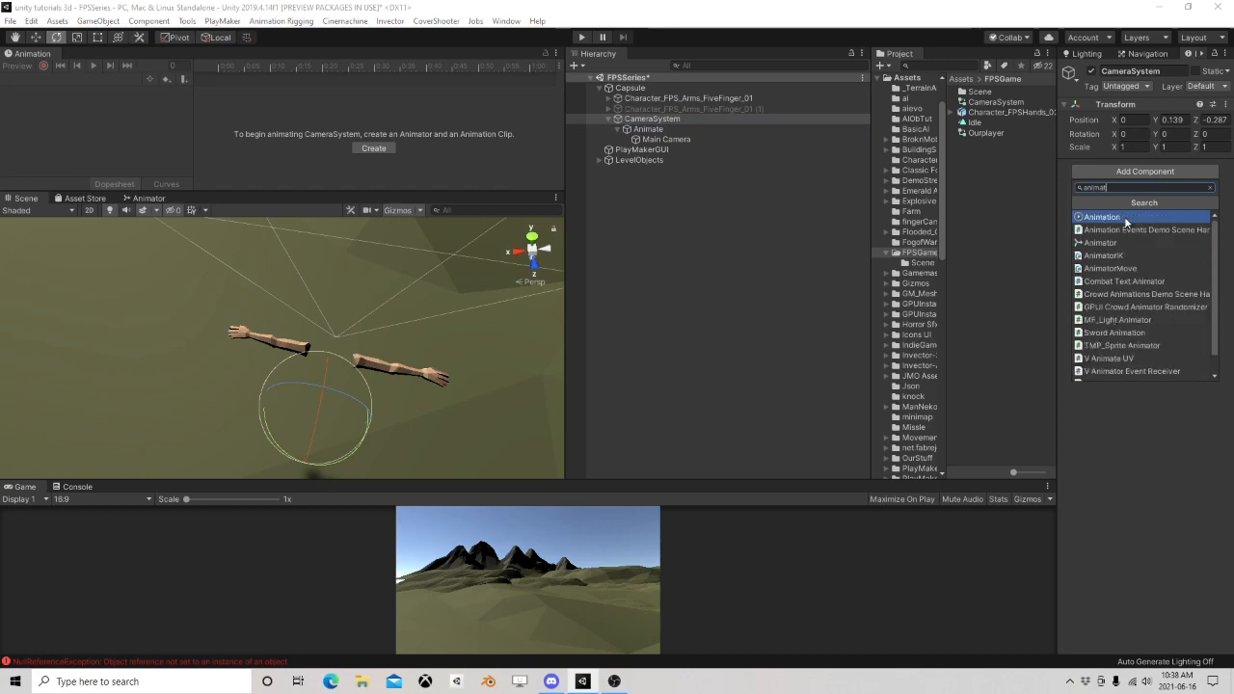
pyautogui.click(1125, 245)
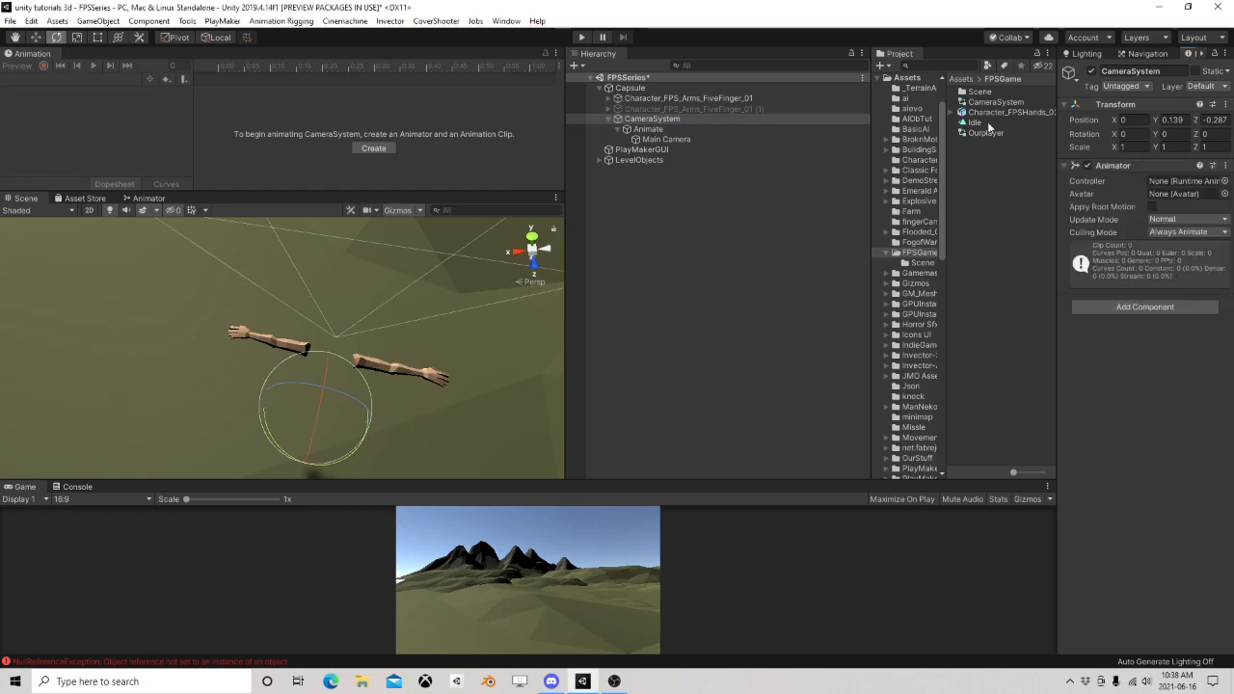
pyautogui.moveTo(984, 103); pyautogui.dragTo(1187, 185)
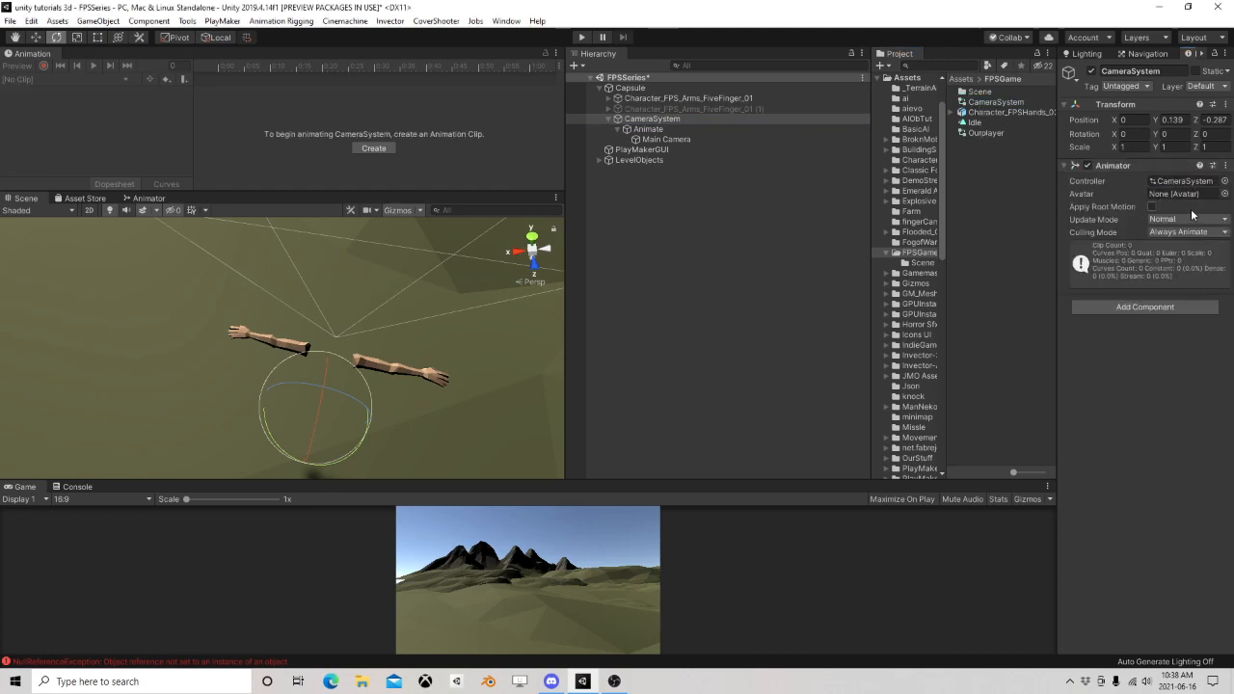
# Create a new animation clip for CameraSystem and save it as CameraIdle in the FPSGame folder
pyautogui.click(373, 149)
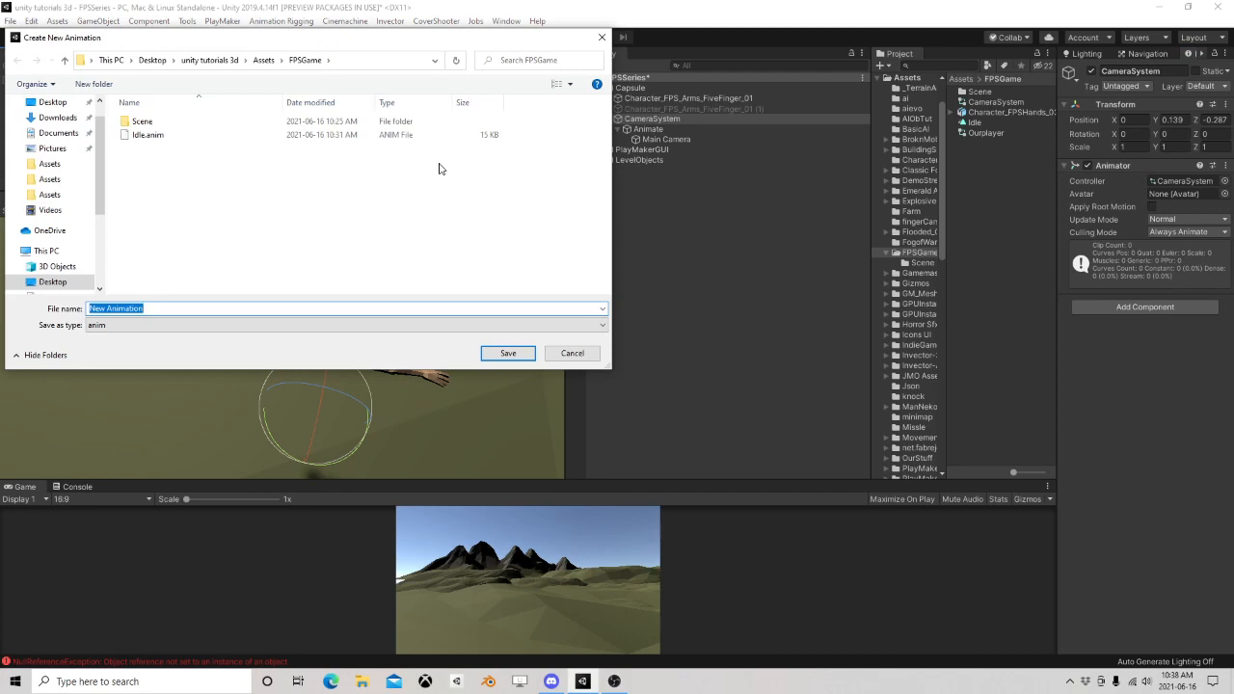
pyautogui.write('I')
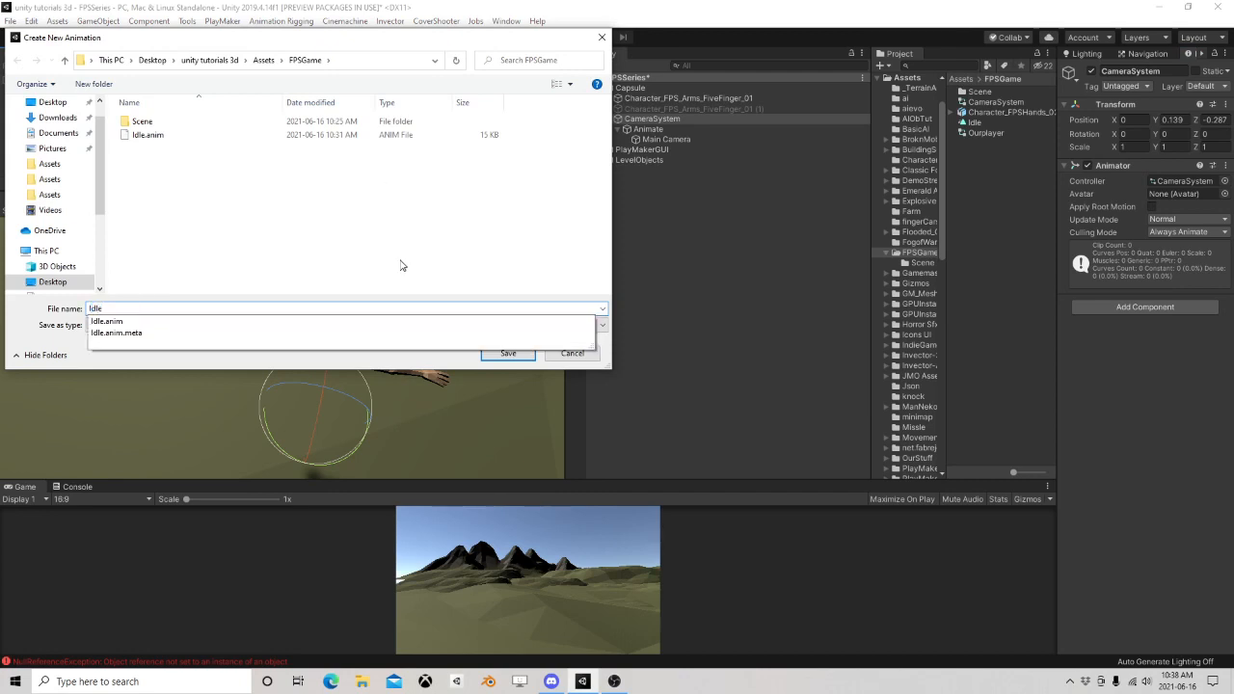
pyautogui.press('BackSpace')
pyautogui.write('Cam')
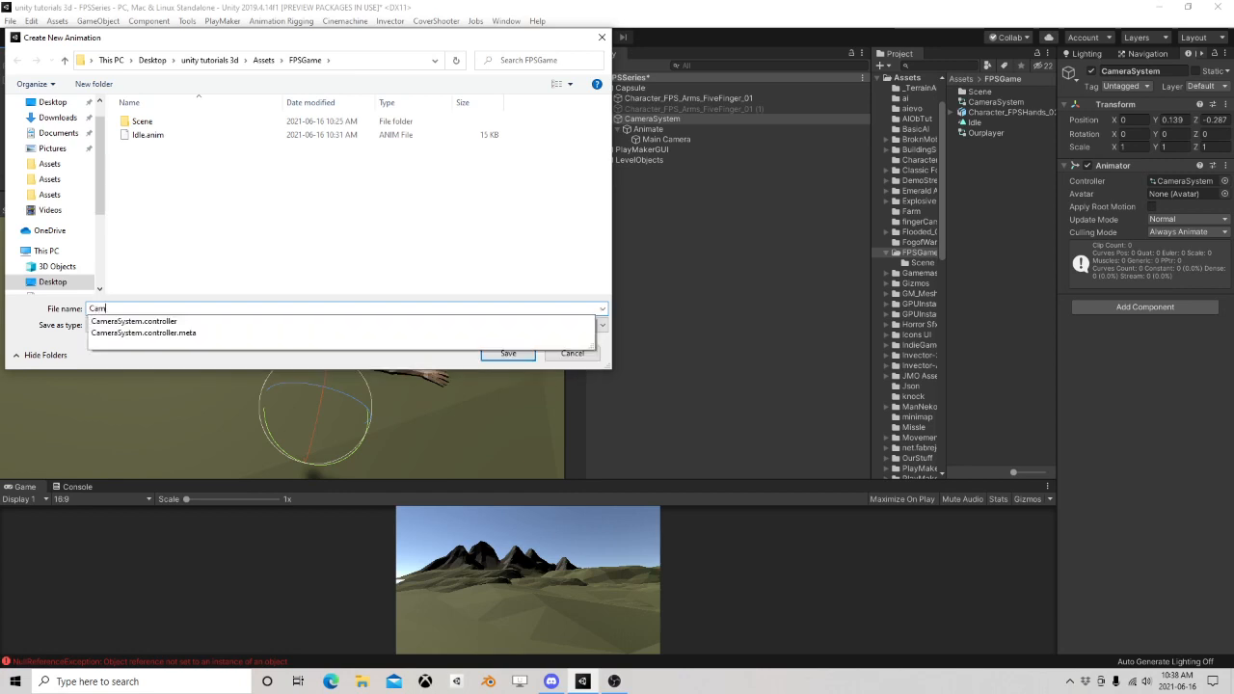
pyautogui.write('eraIdle')
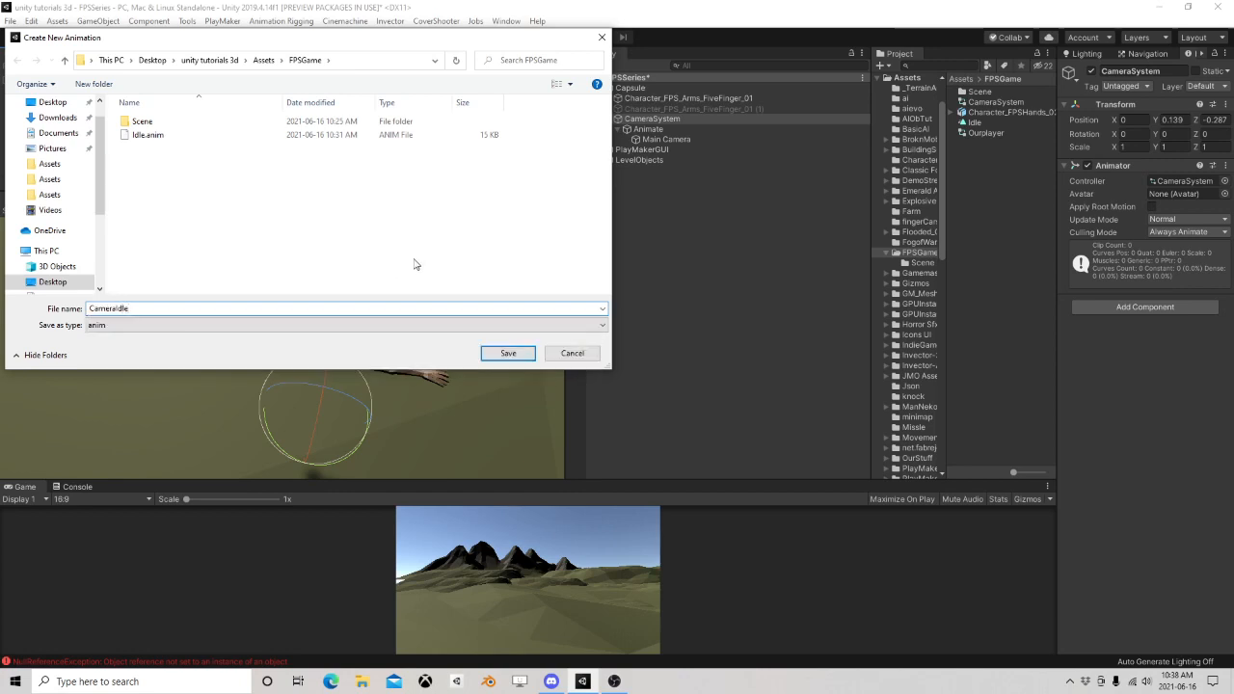
pyautogui.click(515, 352)
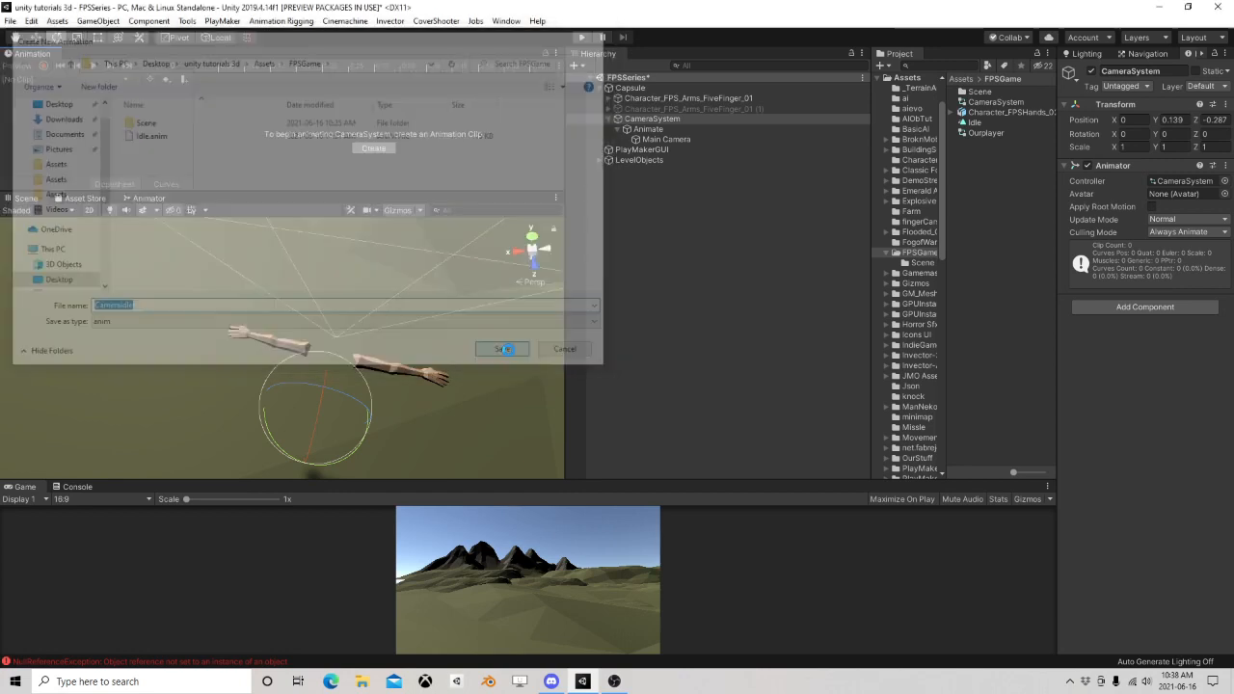
# Record frame-0 keys in CameraIdle by rotating Animate to about -0.34, -2.2, -1.06 and raising it to about 0.046 on Y
pyautogui.click(44, 65)
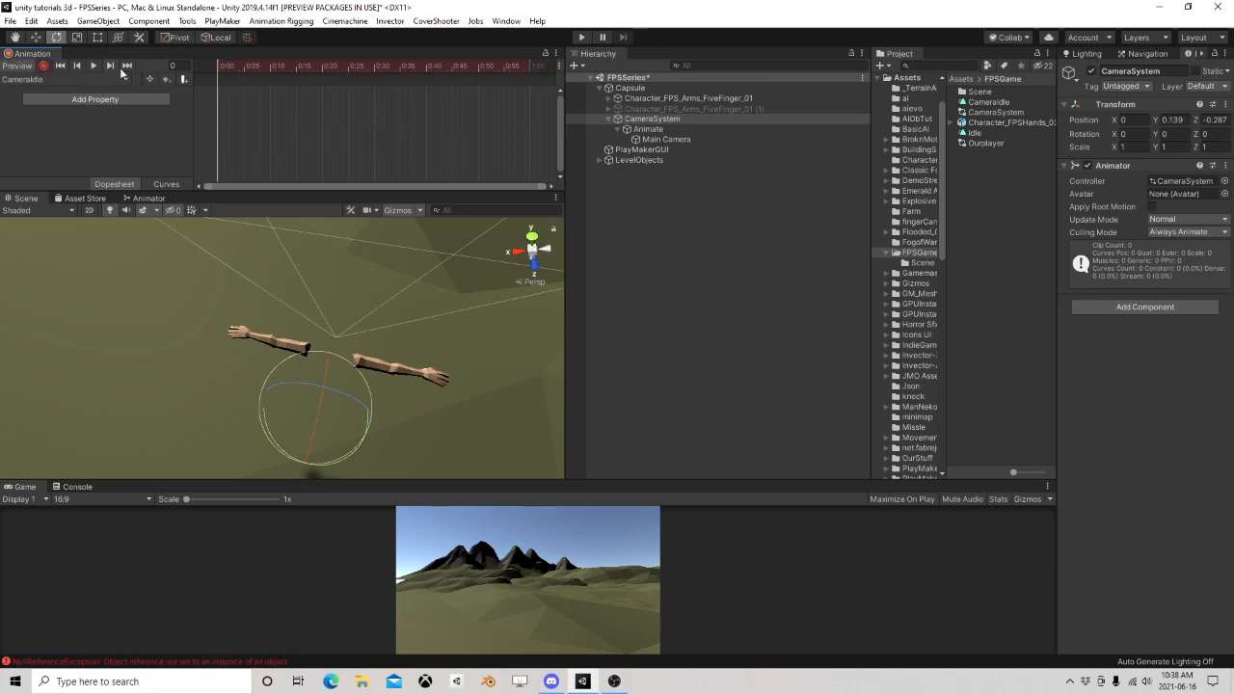
pyautogui.click(644, 129)
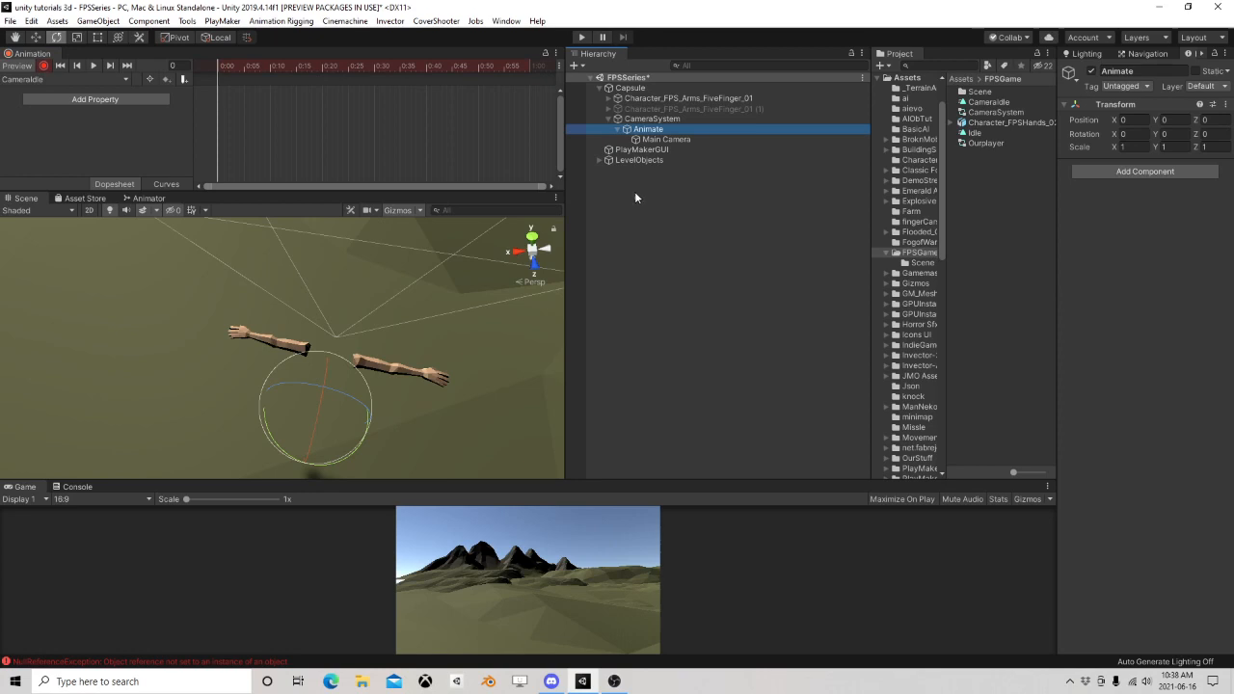
pyautogui.moveTo(345, 451); pyautogui.dragTo(351, 403)
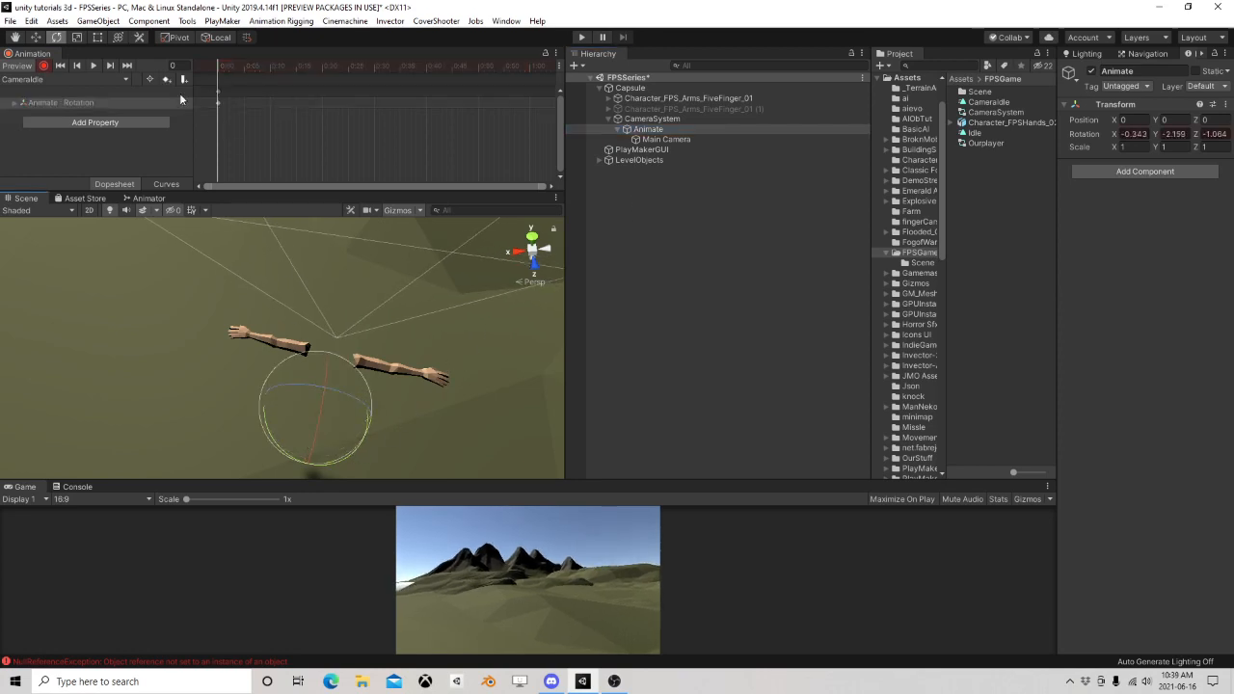
pyautogui.click(36, 40)
pyautogui.moveTo(396, 399); pyautogui.dragTo(420, 355, button='right')
pyautogui.moveTo(420, 355); pyautogui.dragTo(440, 324, button='middle')
pyautogui.moveTo(417, 314); pyautogui.dragTo(418, 308)
# Set Animate's keyed position and rotation to 0 on all axes at frame 0
pyautogui.click(1138, 134)
pyautogui.write('0')
pyautogui.click(1136, 122)
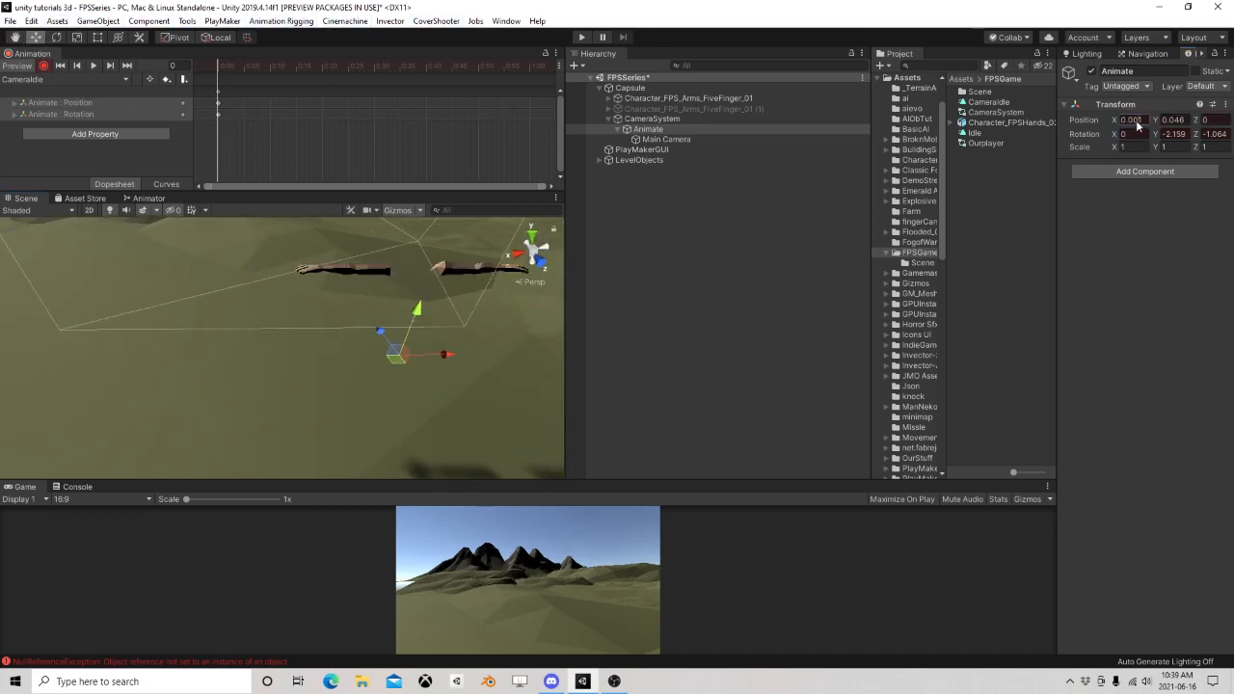
pyautogui.write('0')
pyautogui.click(1173, 122)
pyautogui.write('0')
pyautogui.click(1180, 134)
pyautogui.write('0')
pyautogui.click(1214, 134)
pyautogui.write('0')
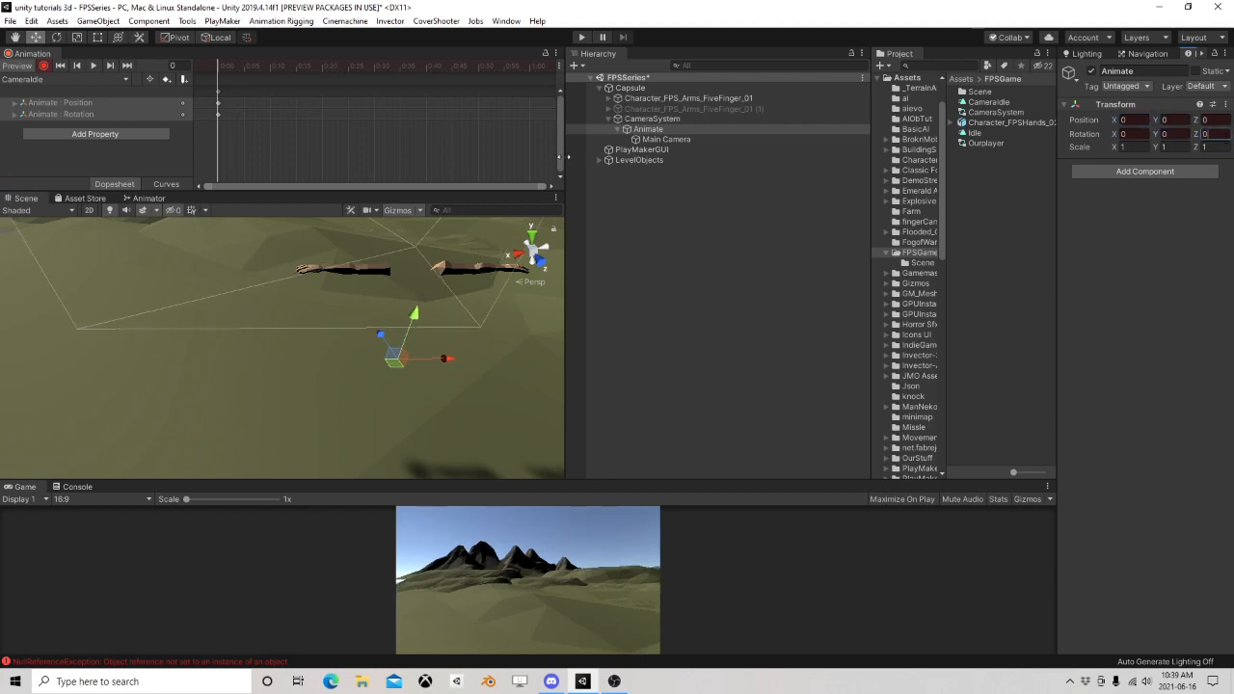
# Add a position and rotation keyframe at frame 20 of CameraIdle and stop recording
pyautogui.moveTo(216, 65); pyautogui.dragTo(322, 67)
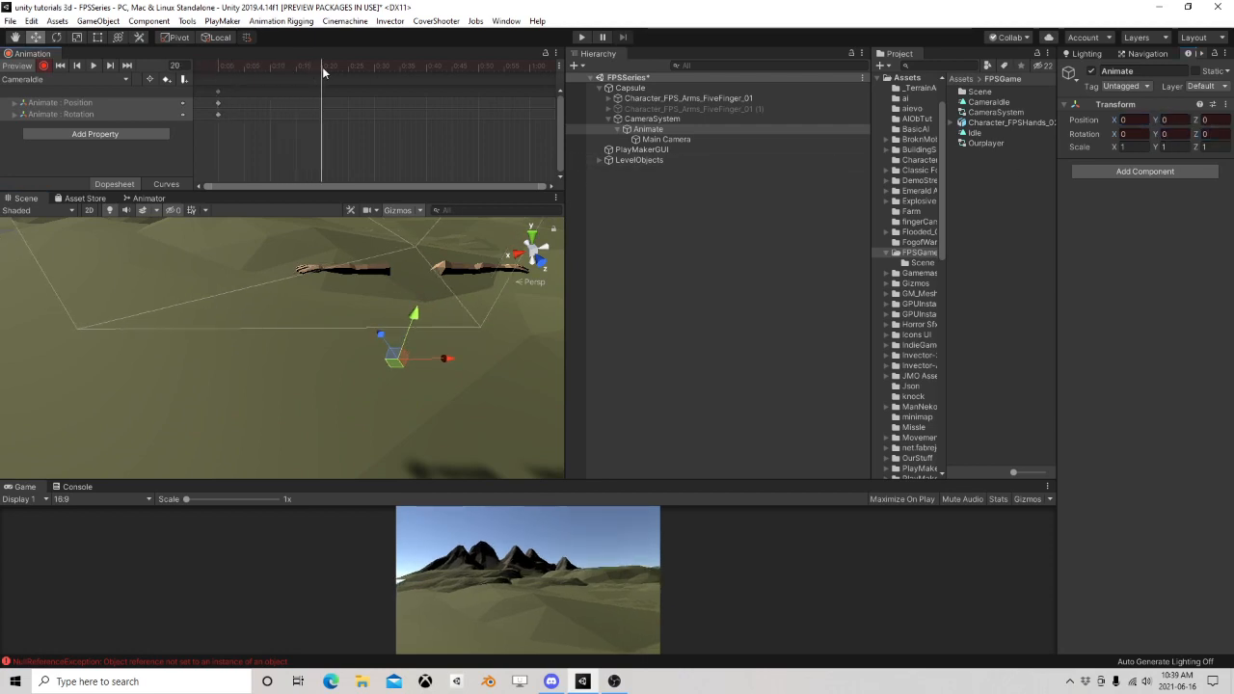
pyautogui.click(168, 81)
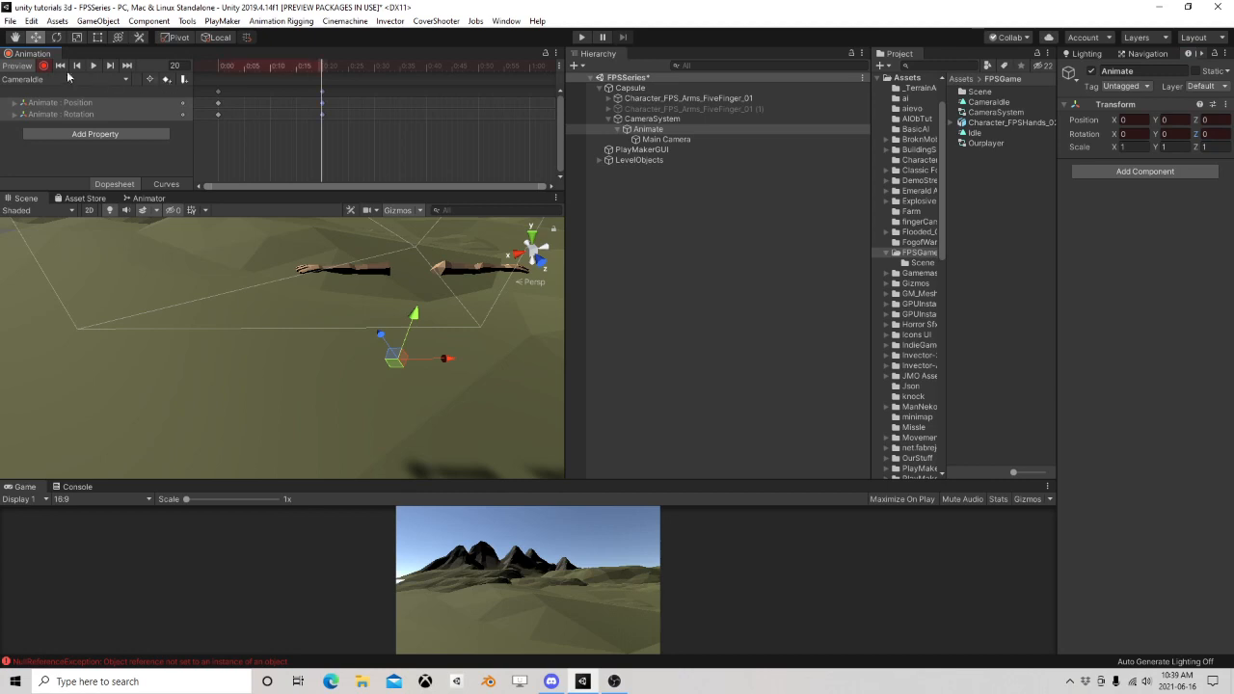
pyautogui.click(45, 65)
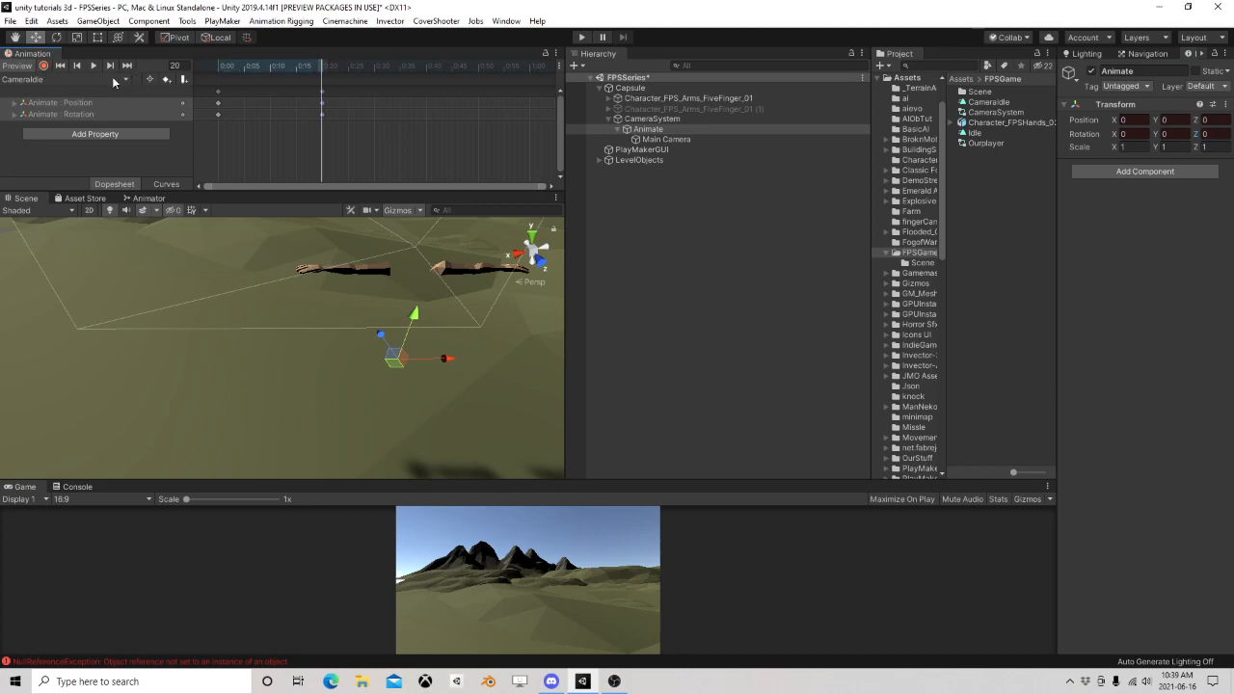
# Create another animation clip for the camera system and save it as CameraWalk
pyautogui.click(40, 81)
pyautogui.click(55, 110)
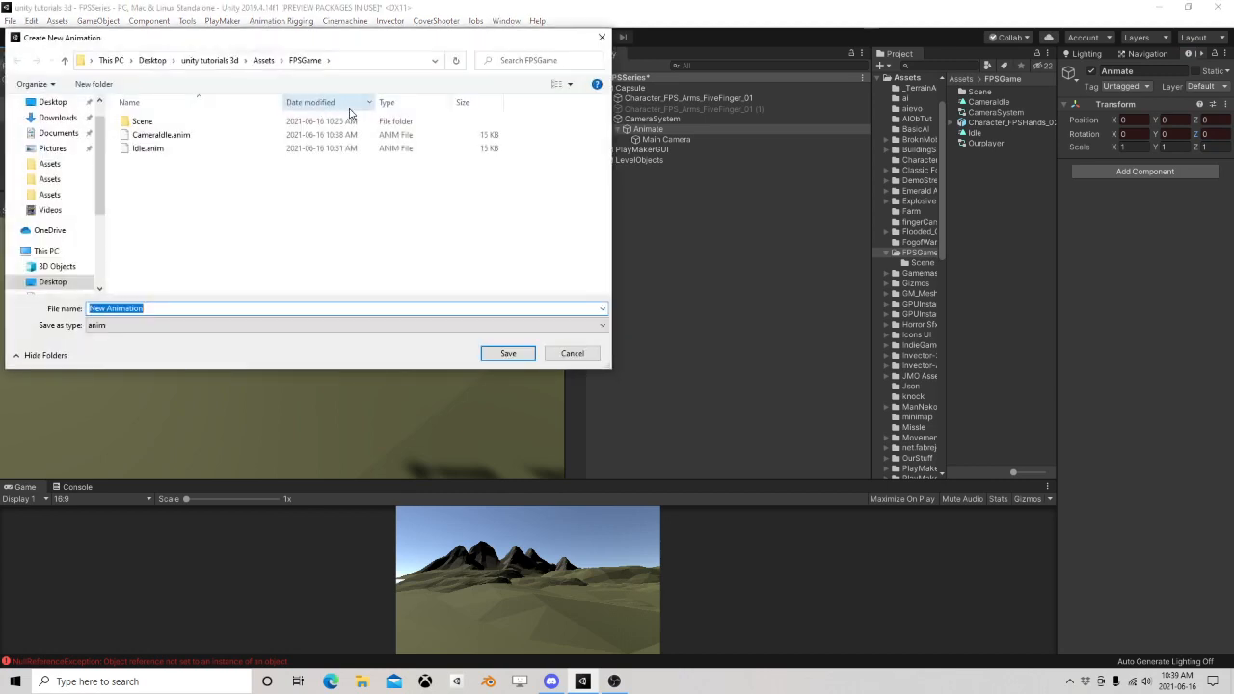
pyautogui.write('CameraWalk')
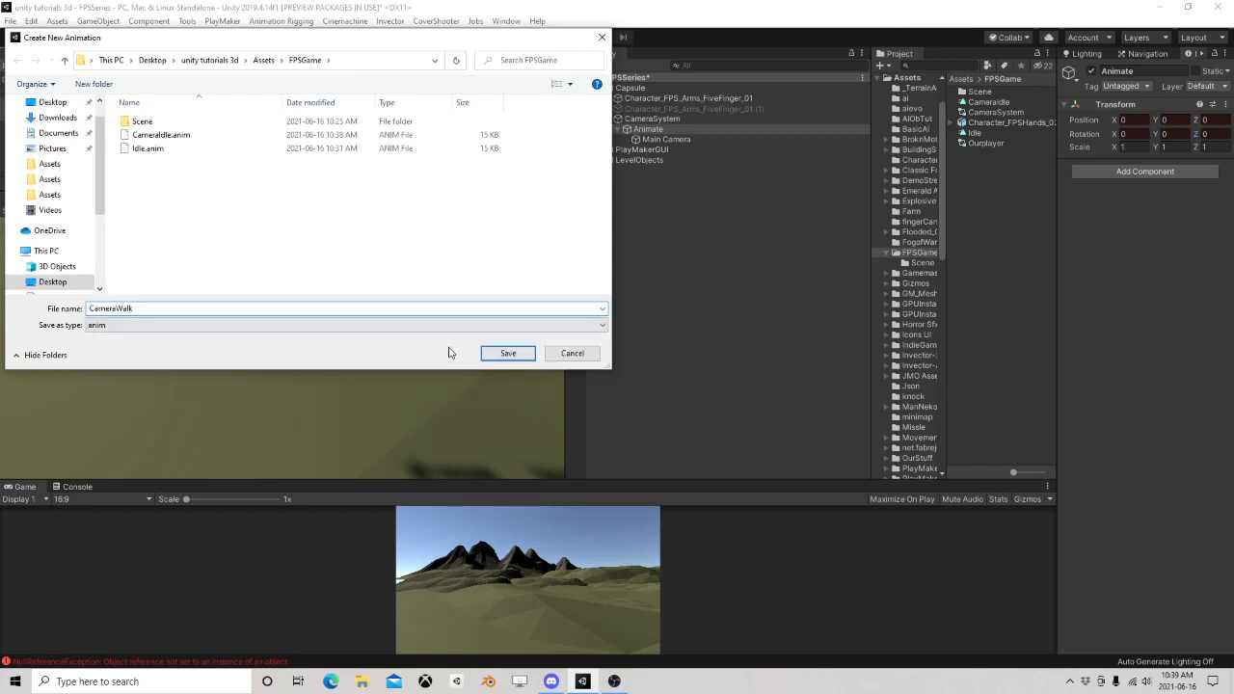
pyautogui.click(508, 353)
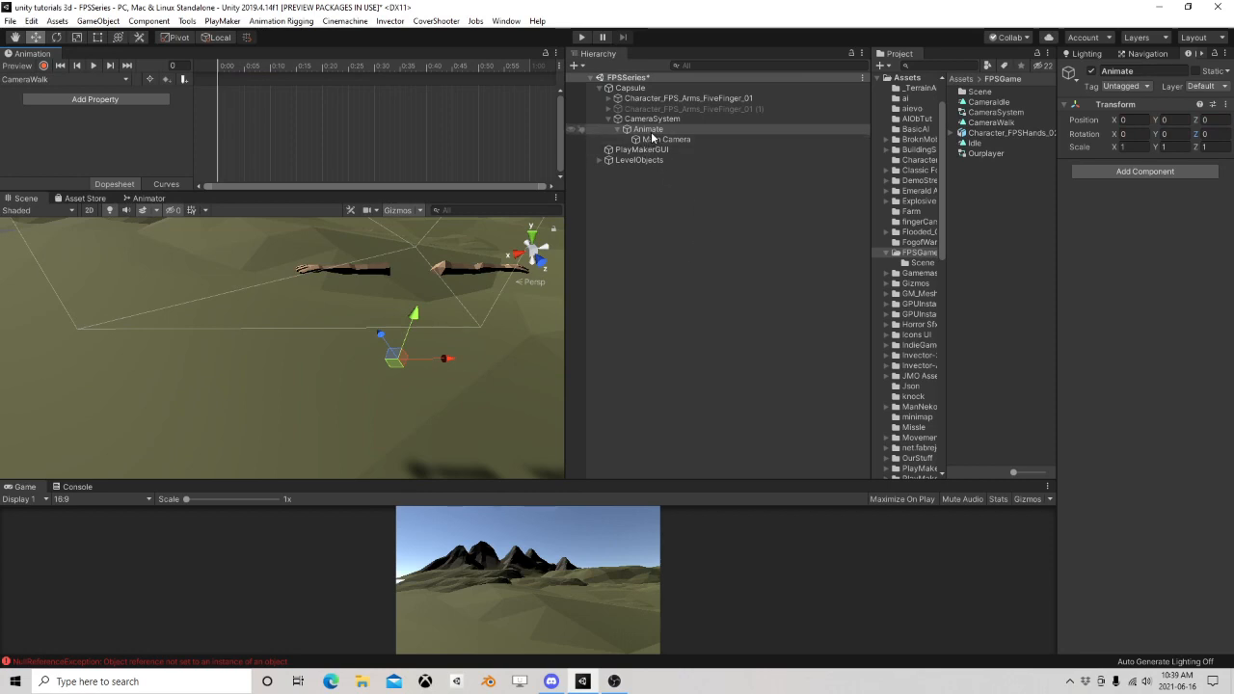
# Record frame-0 position and rotation keys for Animate in CameraWalk by nudging it, and reset both to 0
pyautogui.click(45, 65)
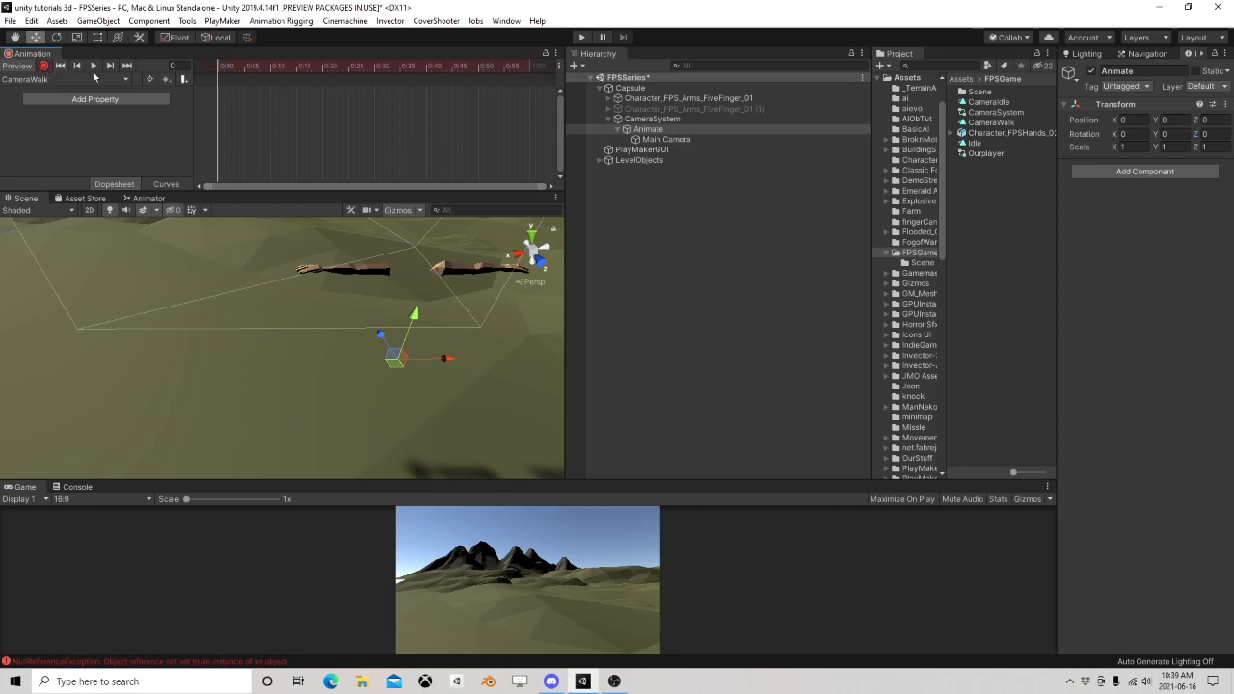
pyautogui.click(648, 120)
pyautogui.click(648, 129)
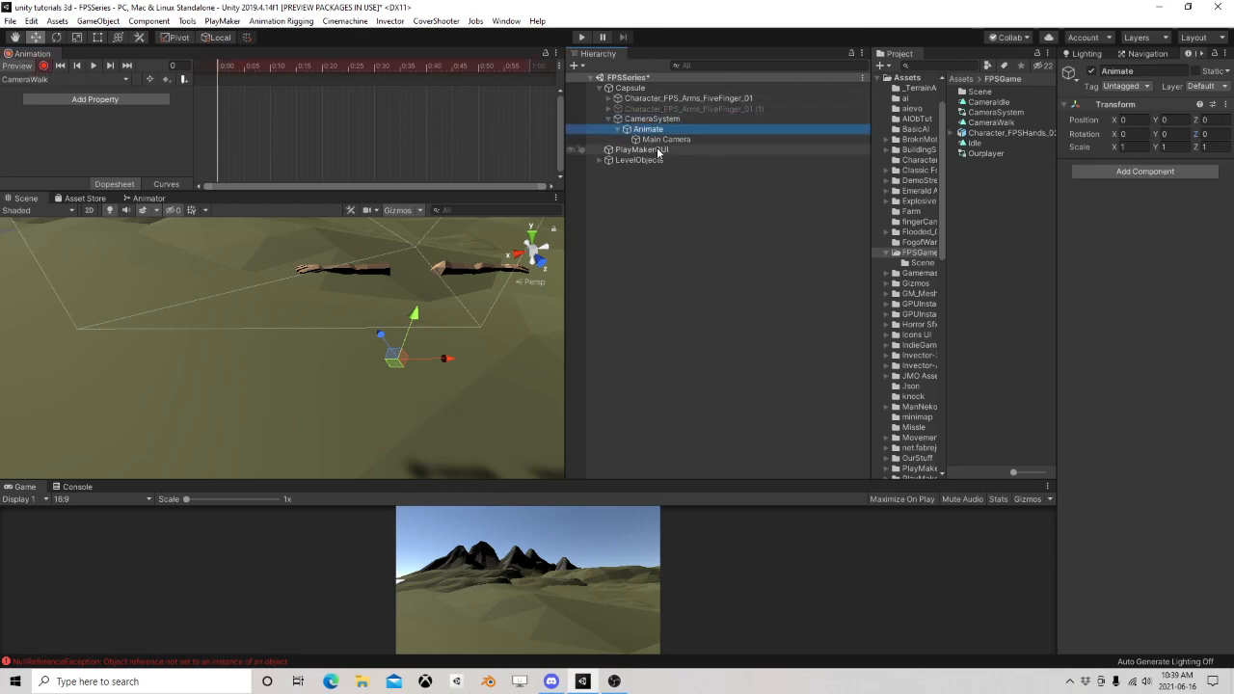
pyautogui.click(44, 66)
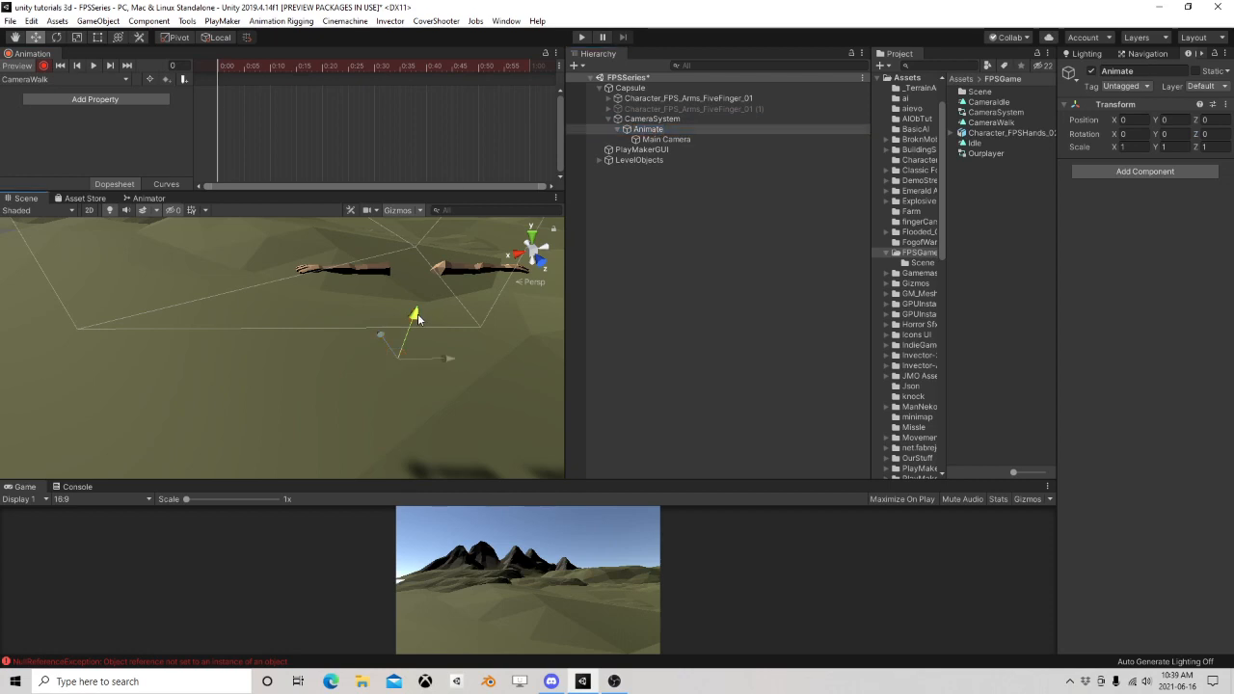
pyautogui.moveTo(413, 318); pyautogui.dragTo(416, 306)
pyautogui.click(58, 38)
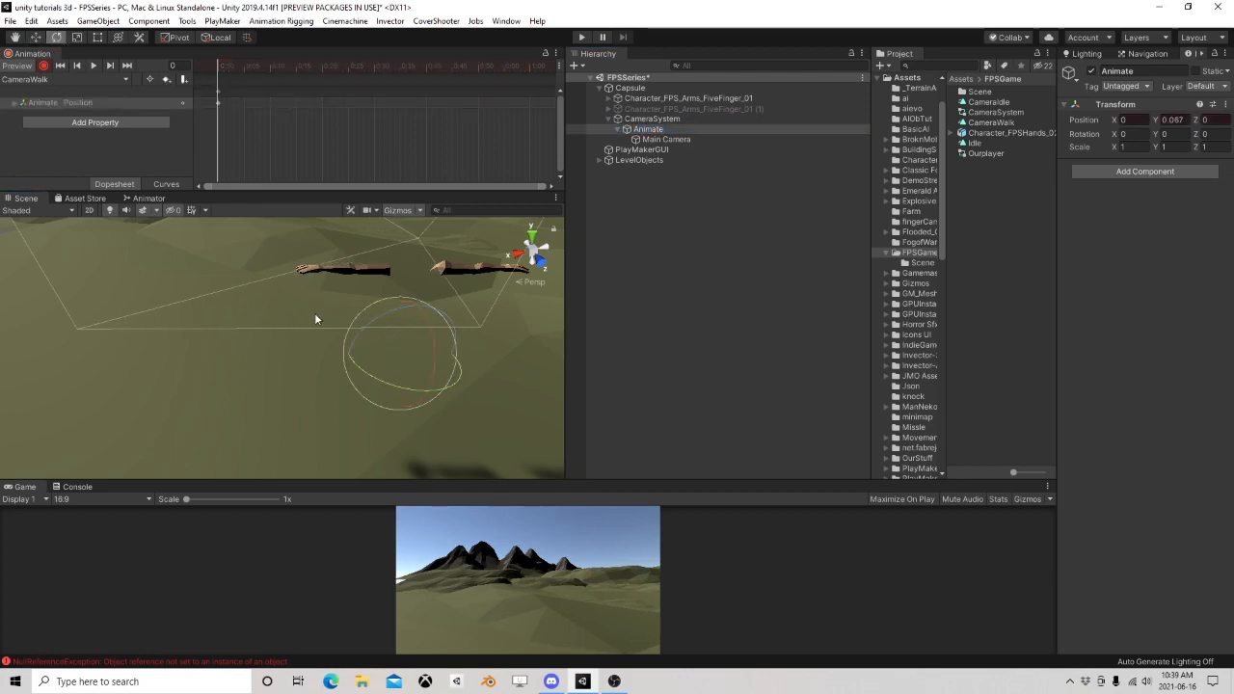
pyautogui.moveTo(385, 380); pyautogui.dragTo(485, 319)
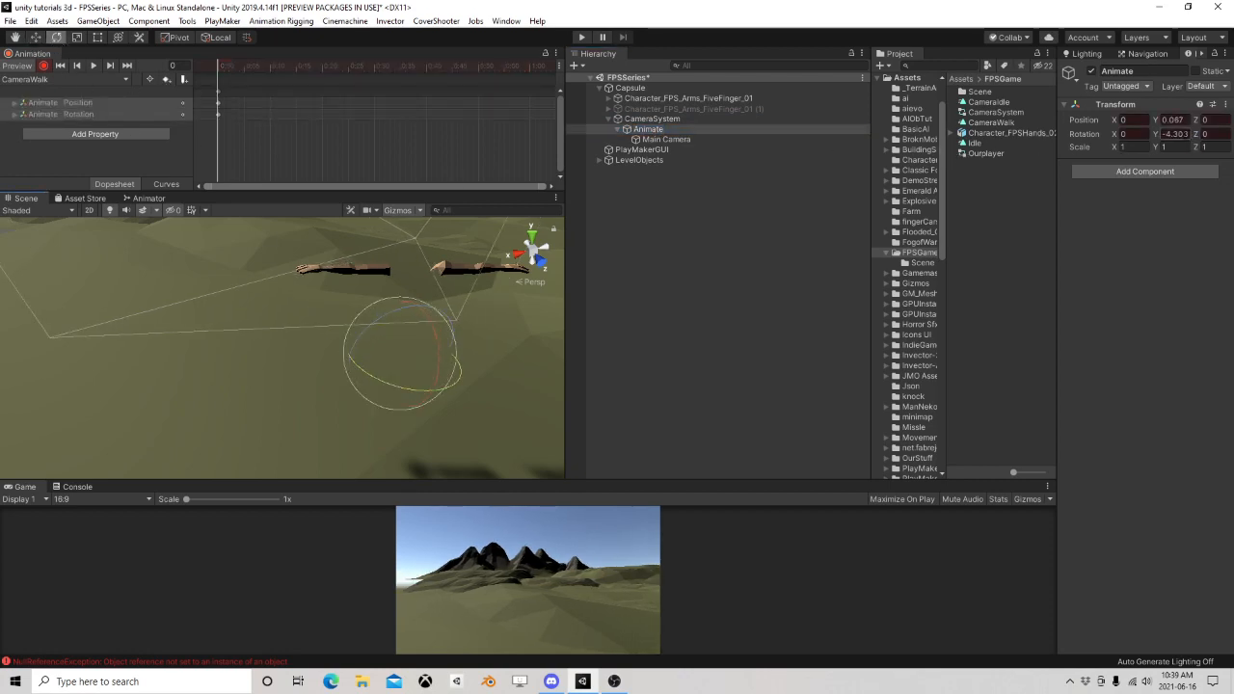
pyautogui.click(44, 66)
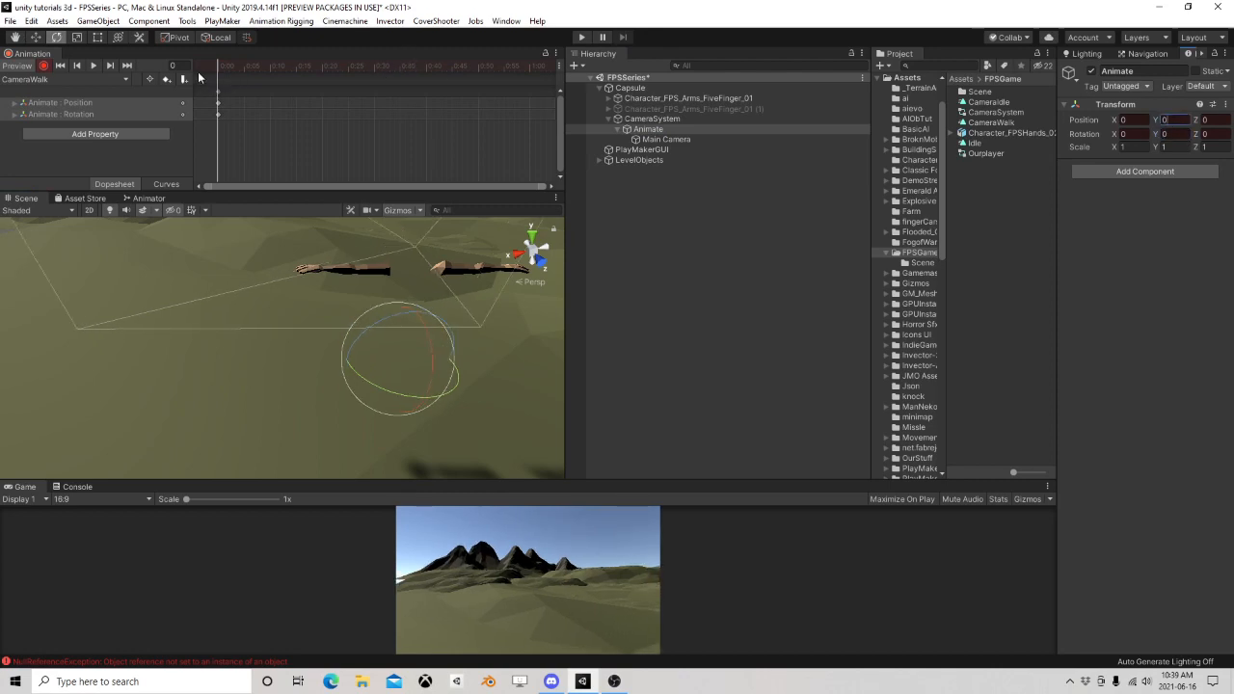
# Add a closing position and rotation keyframe at frame 60 of CameraWalk and move the playhead to frame 30
pyautogui.moveTo(233, 66); pyautogui.dragTo(510, 67)
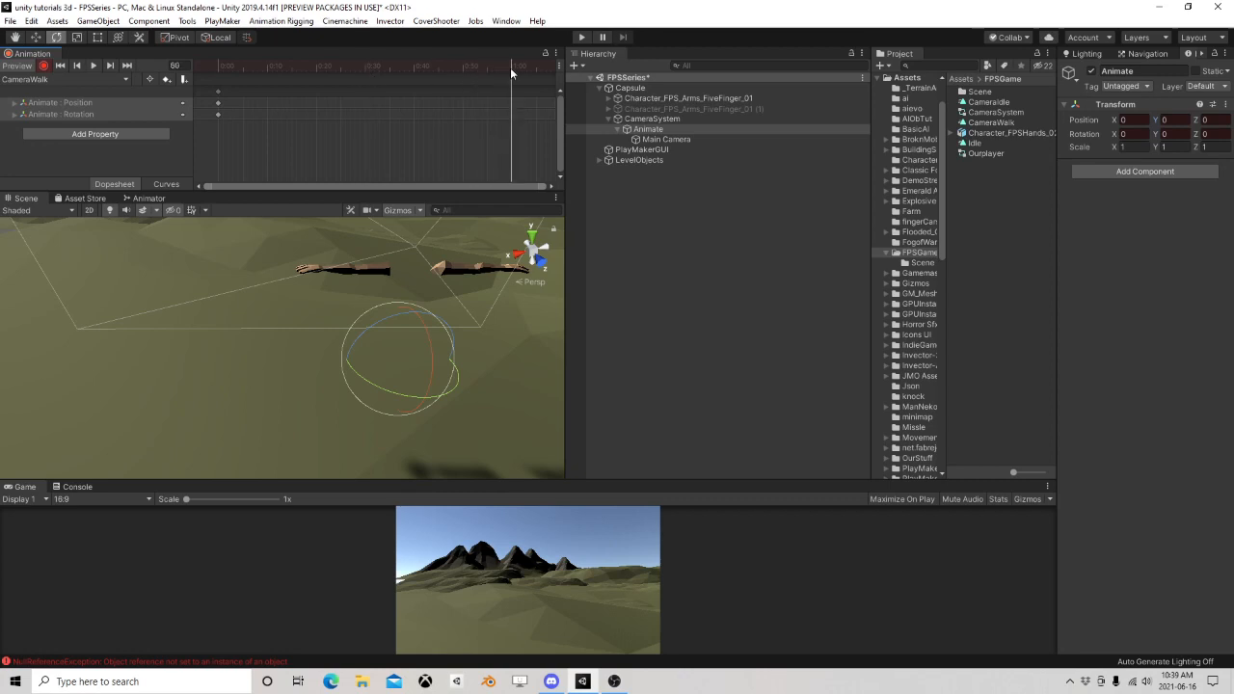
pyautogui.click(166, 80)
pyautogui.moveTo(507, 65); pyautogui.dragTo(366, 69)
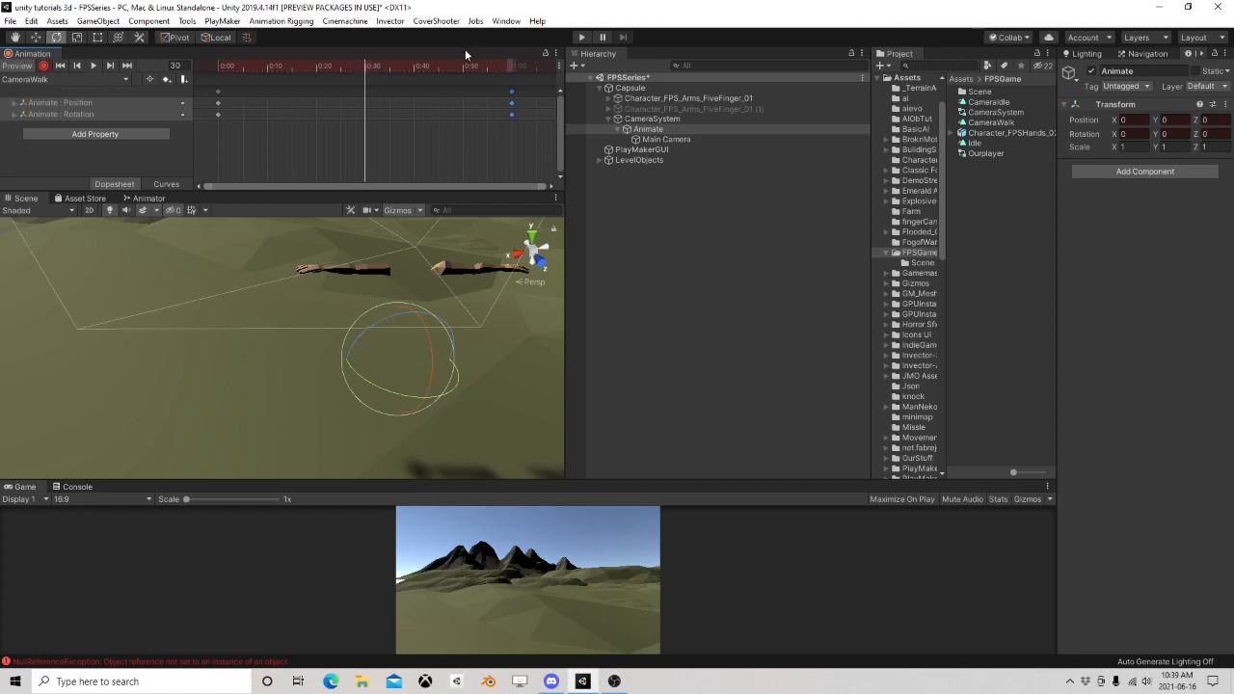
# Key position and rotation at frame 30 of CameraWalk, and lower Animate to Y about -0.09 at frames 15 and 45
pyautogui.click(167, 80)
pyautogui.moveTo(388, 63); pyautogui.dragTo(289, 76)
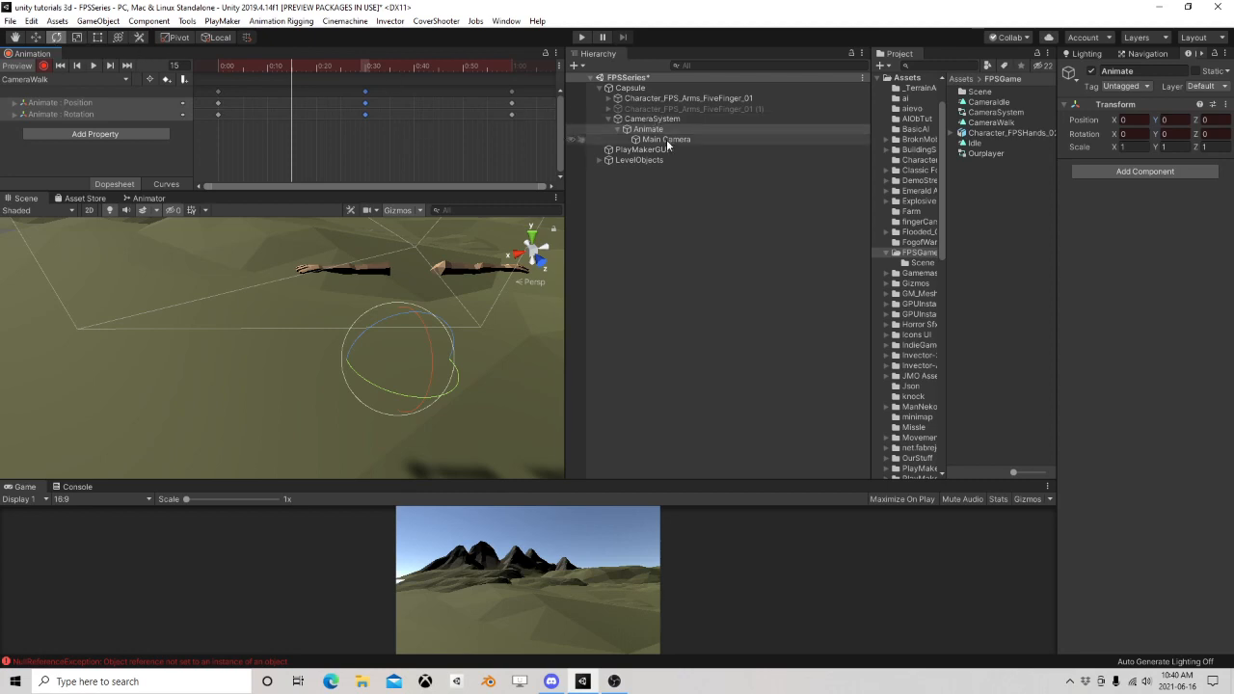
pyautogui.click(36, 38)
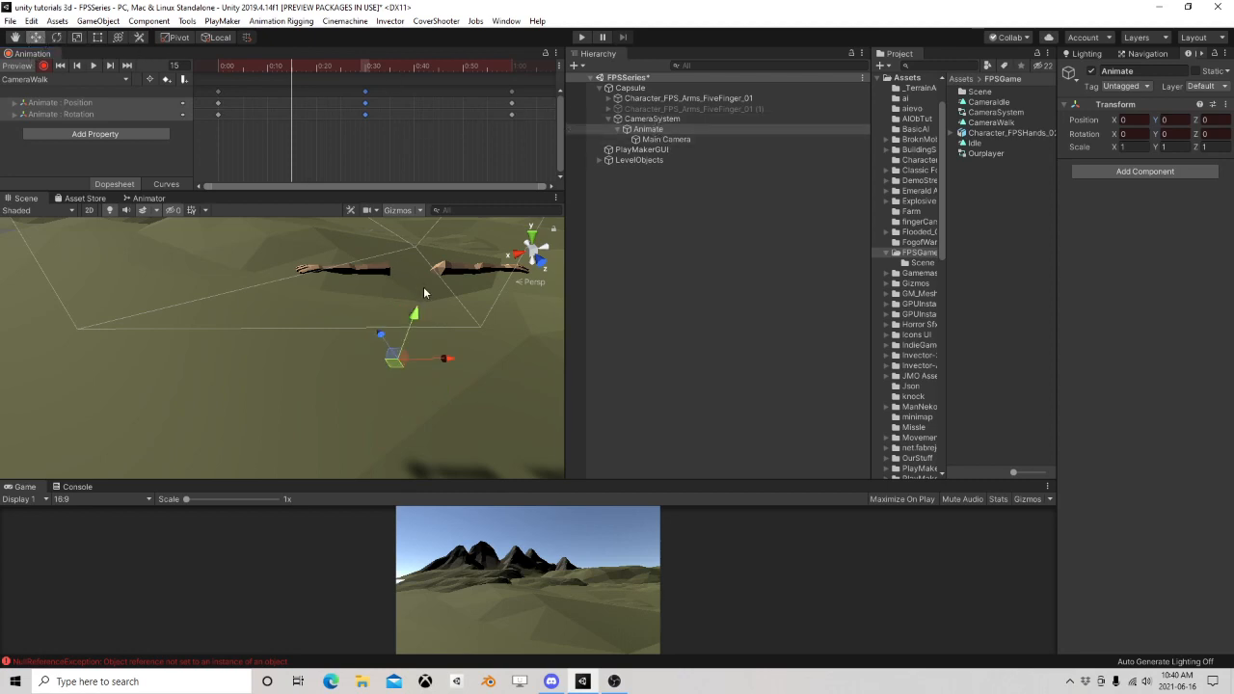
pyautogui.moveTo(415, 316); pyautogui.dragTo(421, 323)
pyautogui.moveTo(297, 72); pyautogui.dragTo(440, 77)
pyautogui.moveTo(416, 317); pyautogui.dragTo(419, 318)
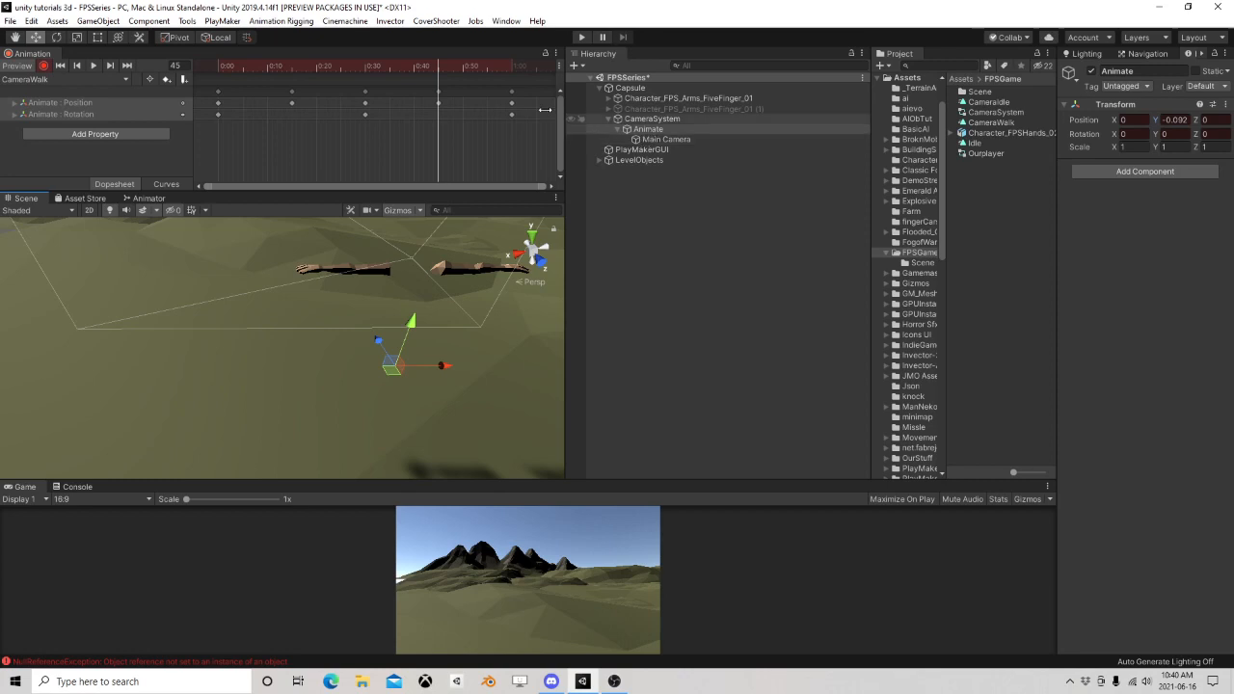
# Record slightly raised positions for Animate in CameraWalk, Y about 0.03 at frame 28 and 0.05 at frame 58
pyautogui.moveTo(440, 68); pyautogui.dragTo(342, 79)
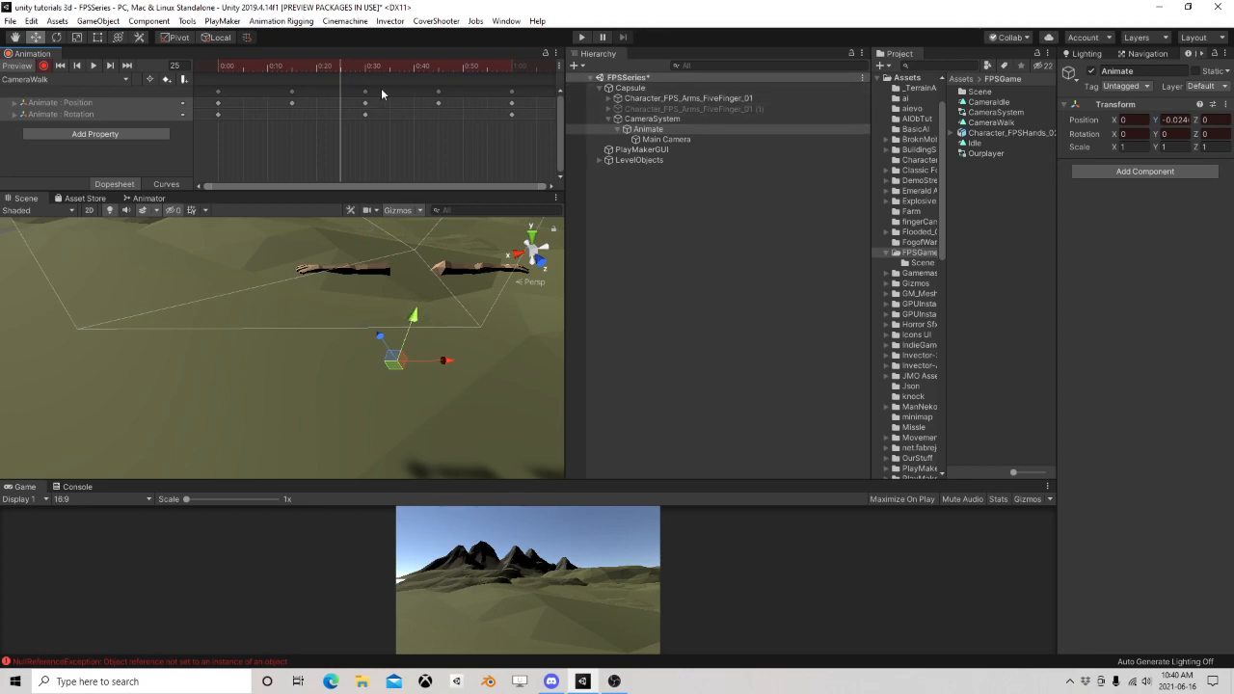
pyautogui.moveTo(344, 69); pyautogui.dragTo(356, 66)
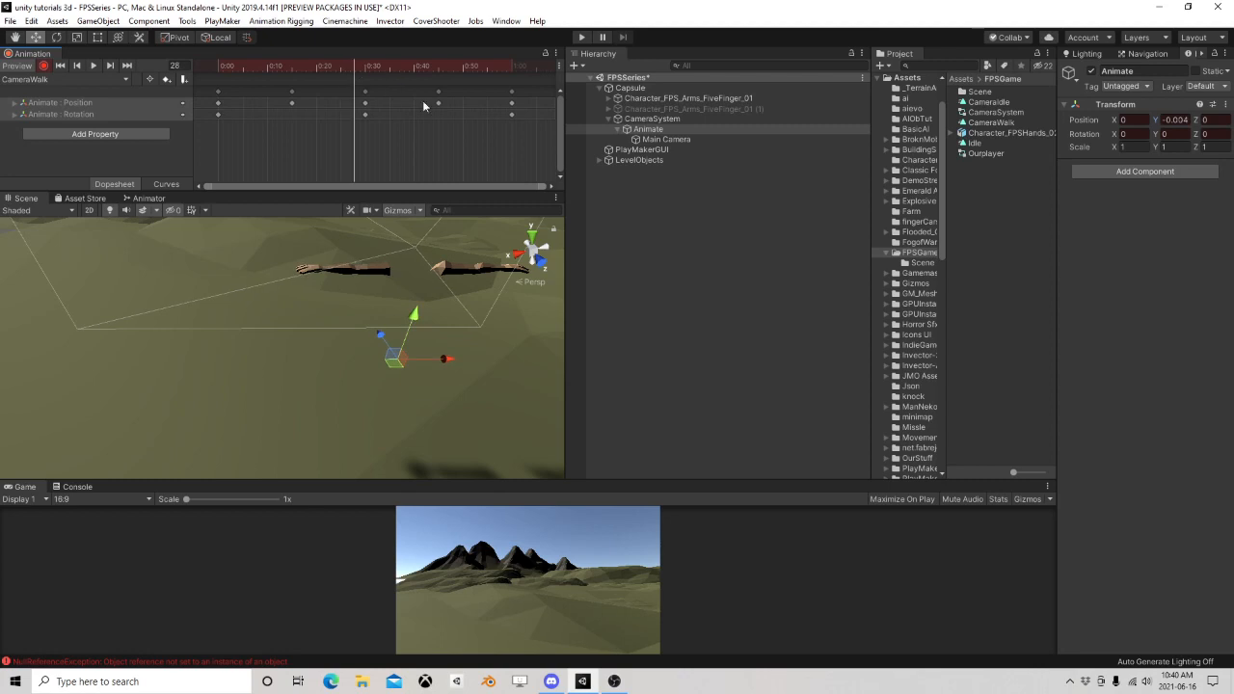
pyautogui.moveTo(414, 327); pyautogui.dragTo(419, 319)
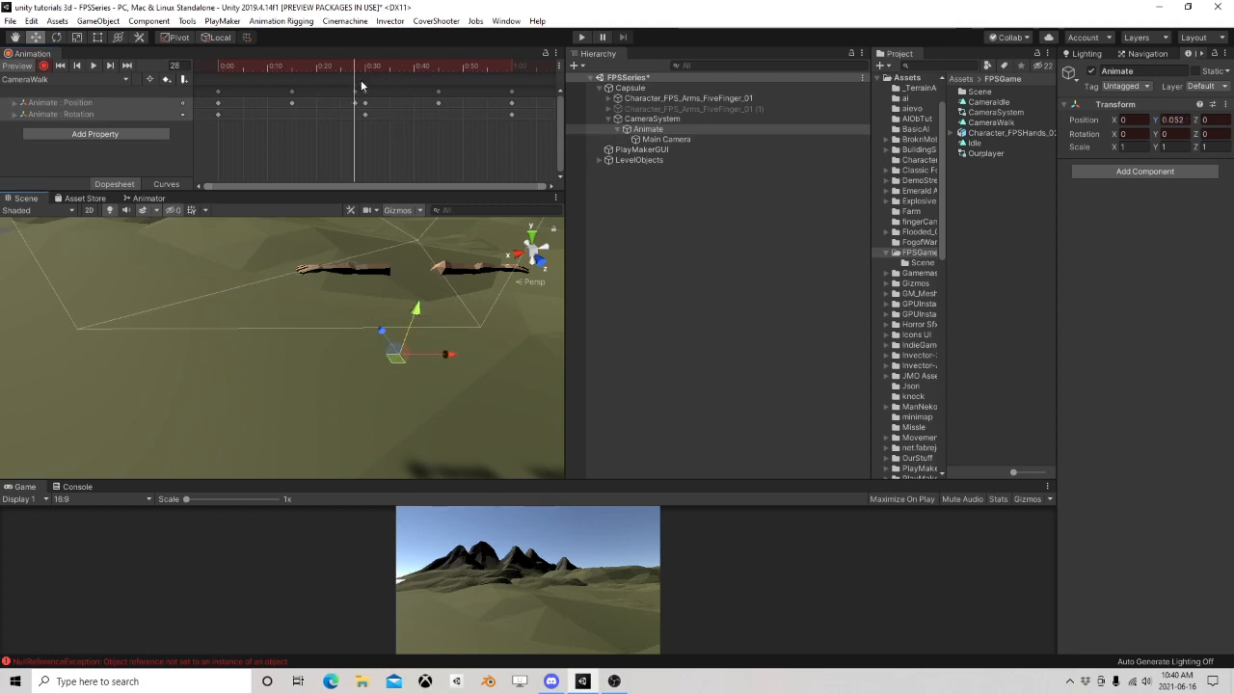
pyautogui.moveTo(354, 69); pyautogui.dragTo(502, 86)
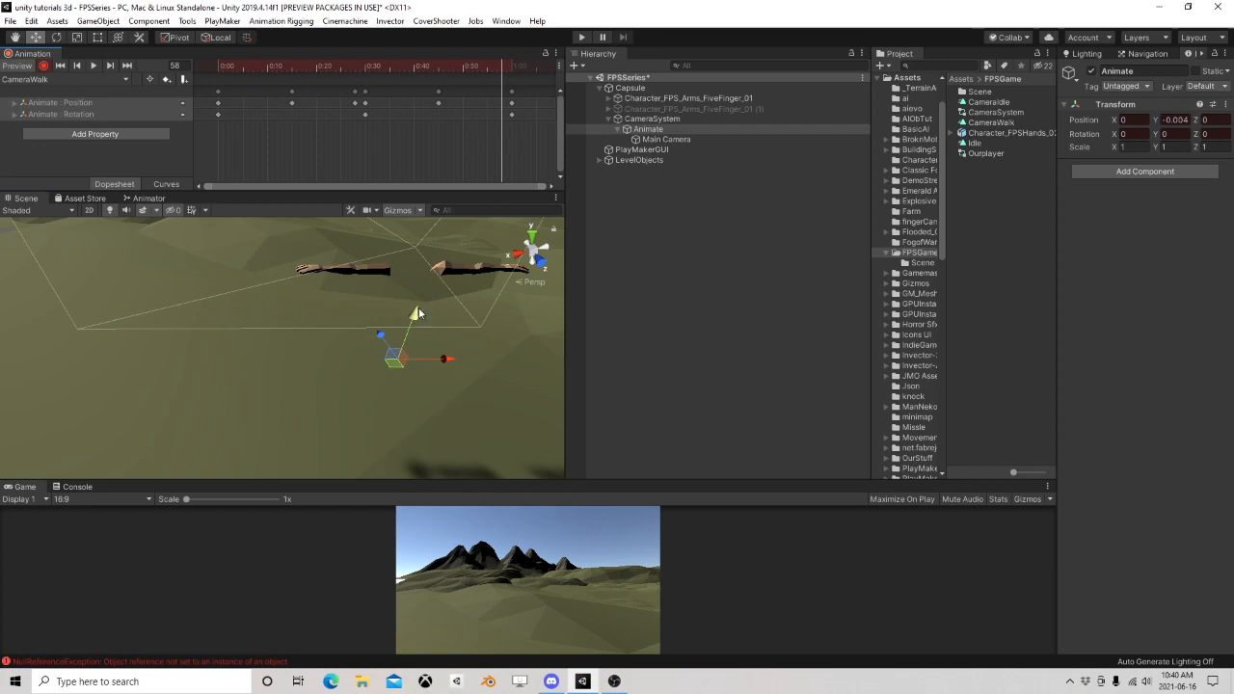
pyautogui.moveTo(418, 312); pyautogui.dragTo(425, 315)
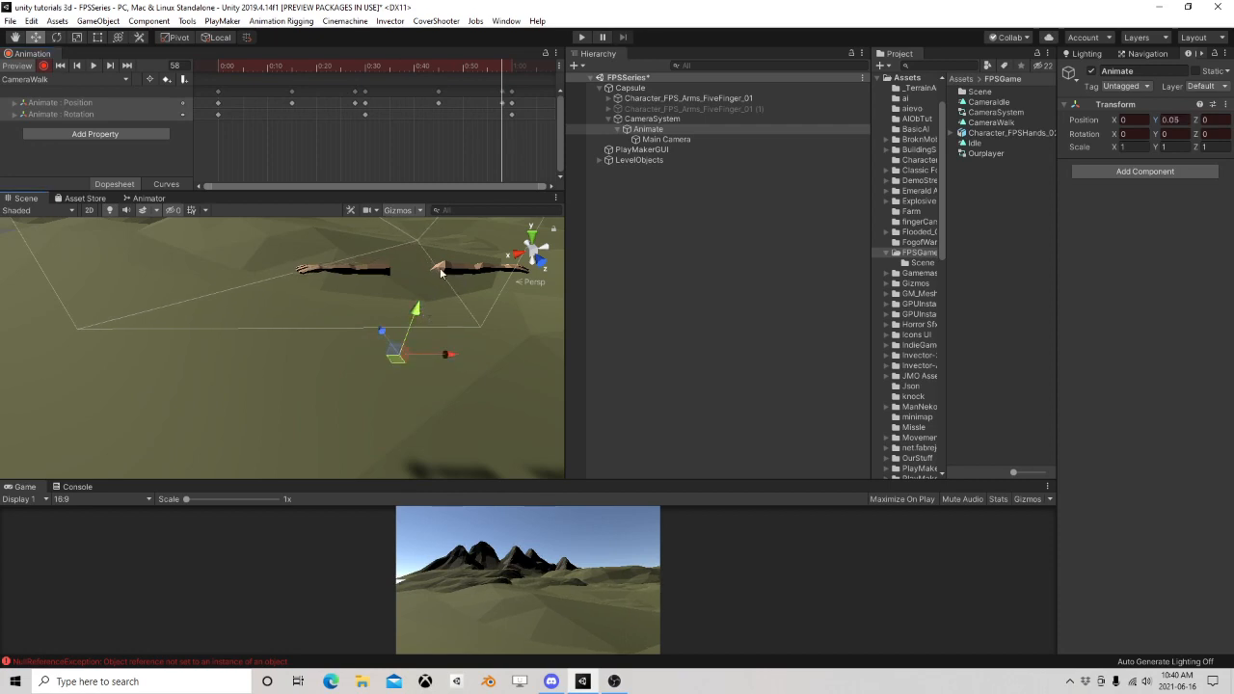
# Stop recording and preview the CameraWalk clip
pyautogui.click(43, 65)
pyautogui.click(94, 65)
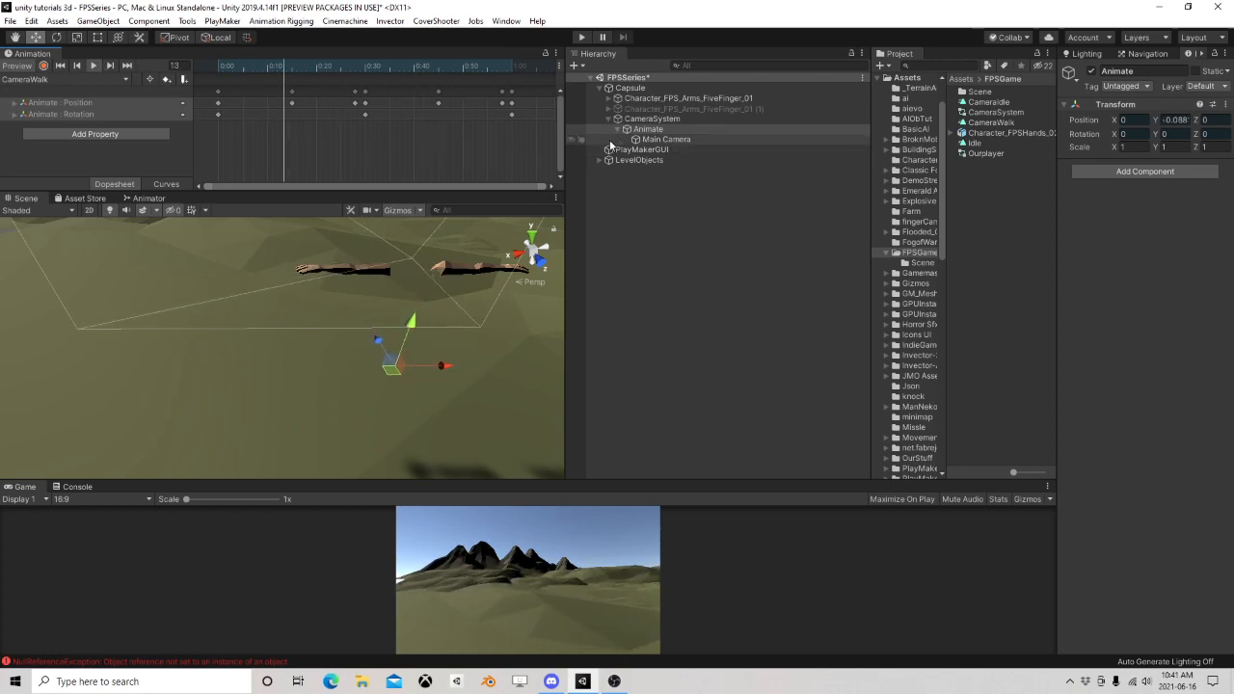
pyautogui.click(94, 66)
# Create another animation clip for the camera system and save it as CameraRun in the FPSGame folder
pyautogui.click(41, 79)
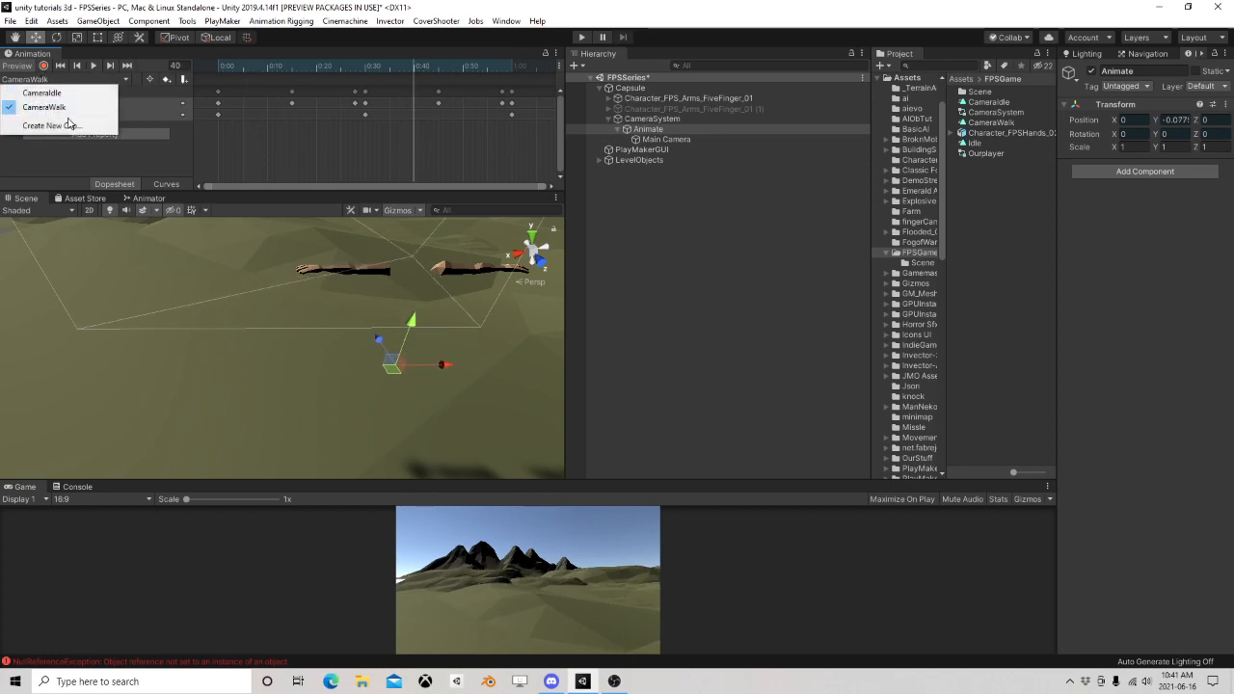
pyautogui.click(66, 124)
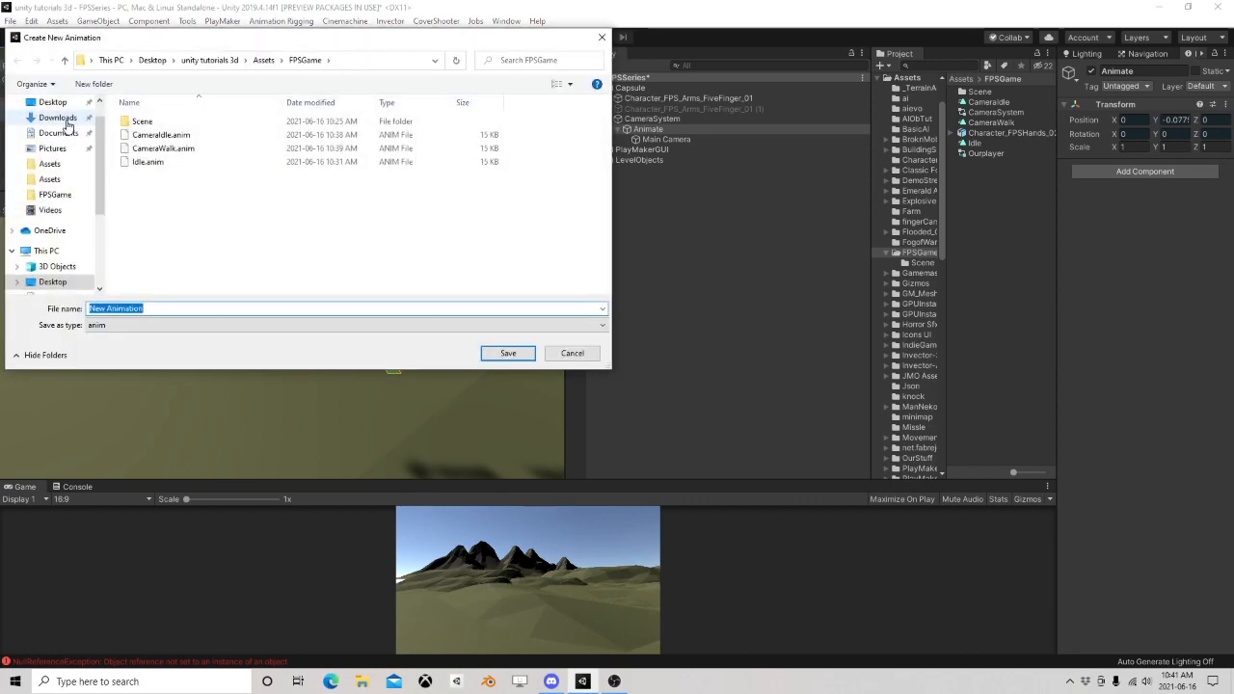
pyautogui.write('CameraRun')
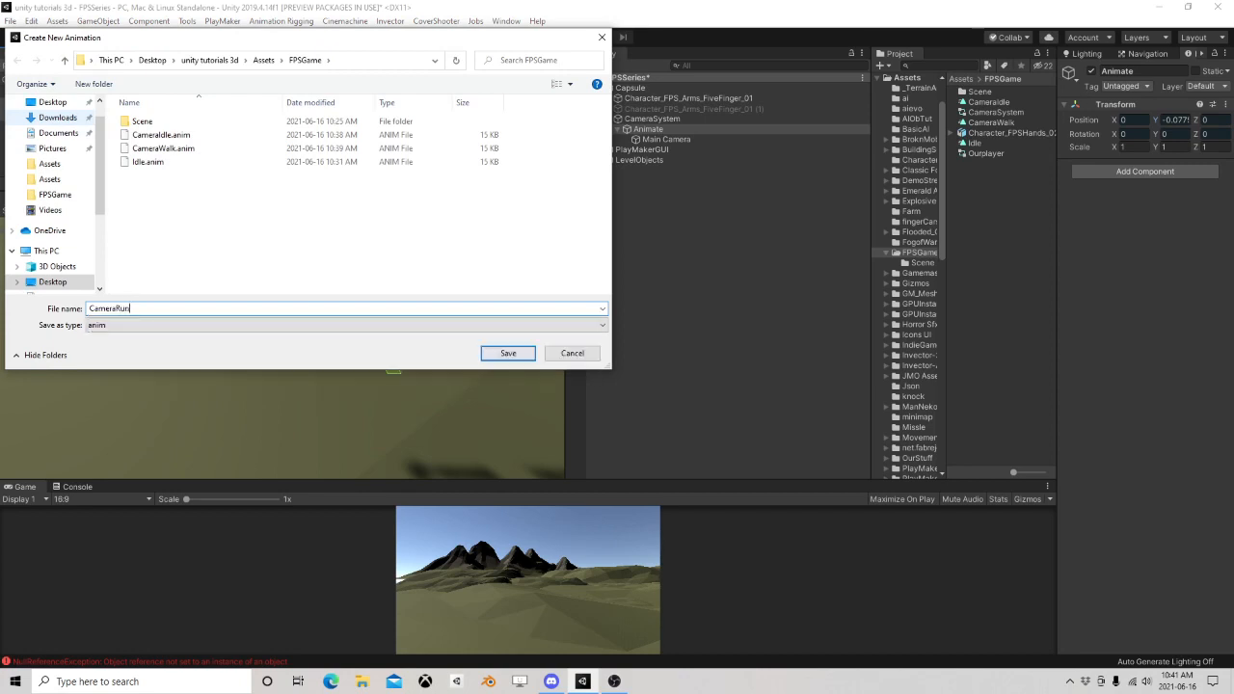
pyautogui.click(492, 353)
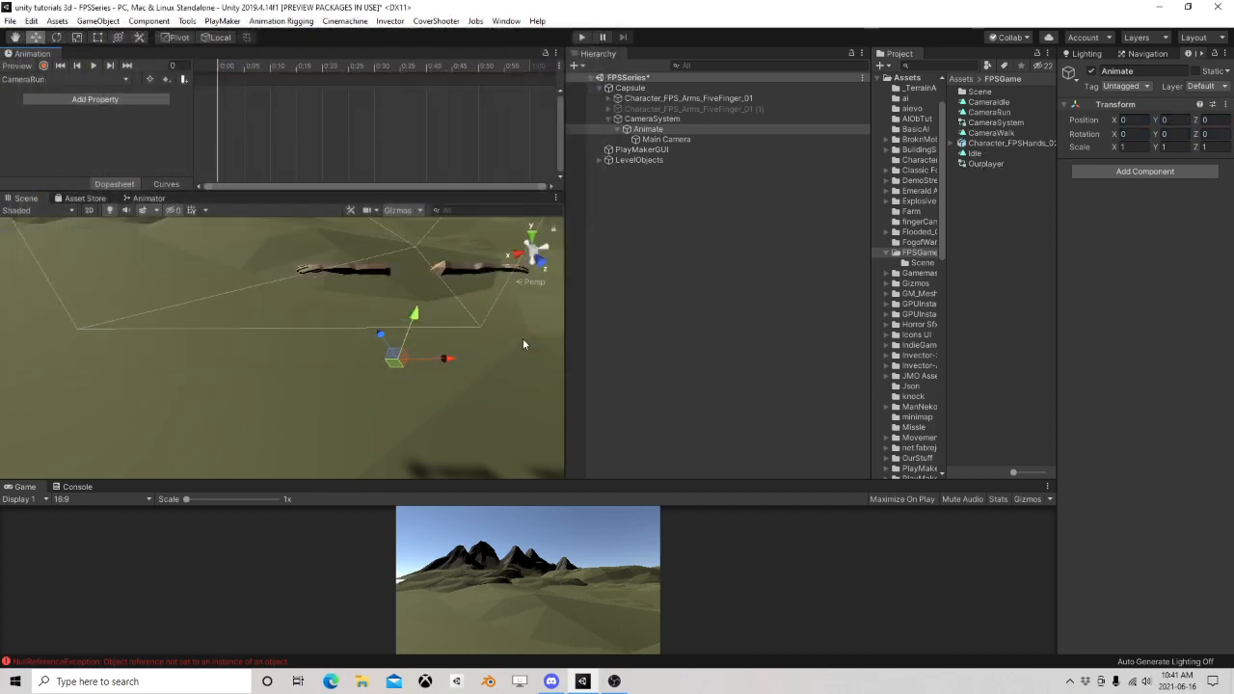
# Start recording CameraRun and create a frame-0 position key by nudging Animate, resetting its Y position to 0
pyautogui.click(43, 65)
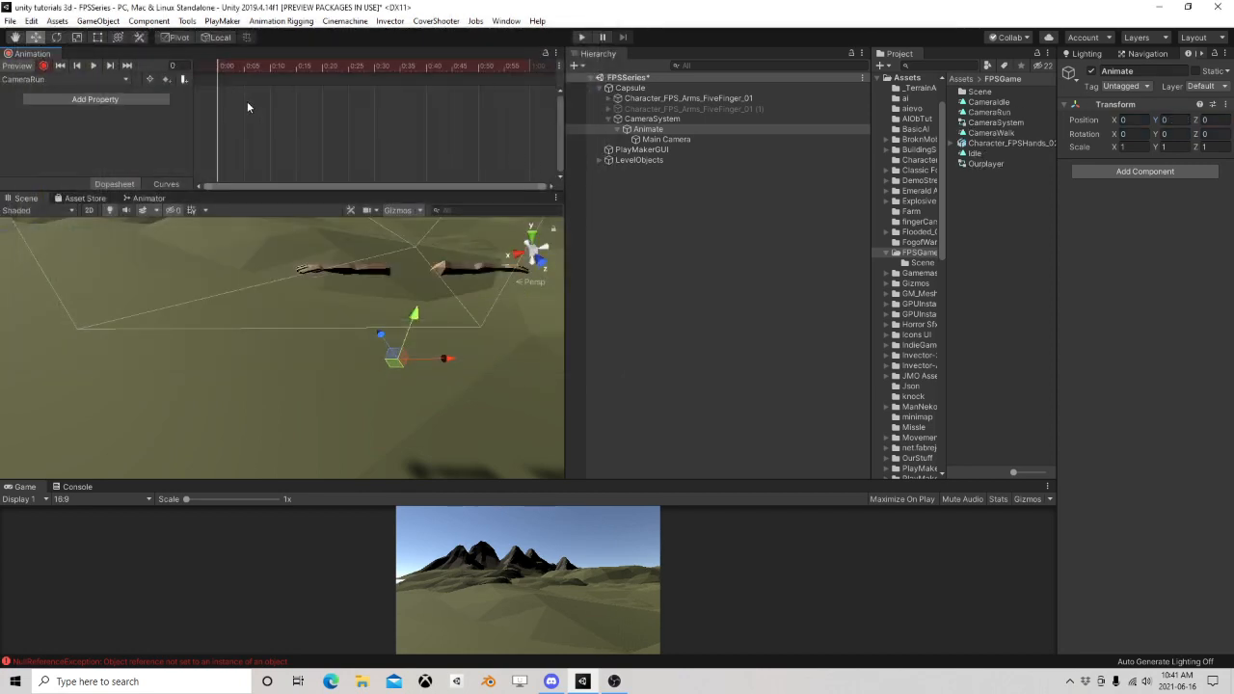
pyautogui.moveTo(229, 71)
pyautogui.mouseDown()
pyautogui.moveTo(244, 69)
pyautogui.moveTo(220, 69)
pyautogui.mouseUp()
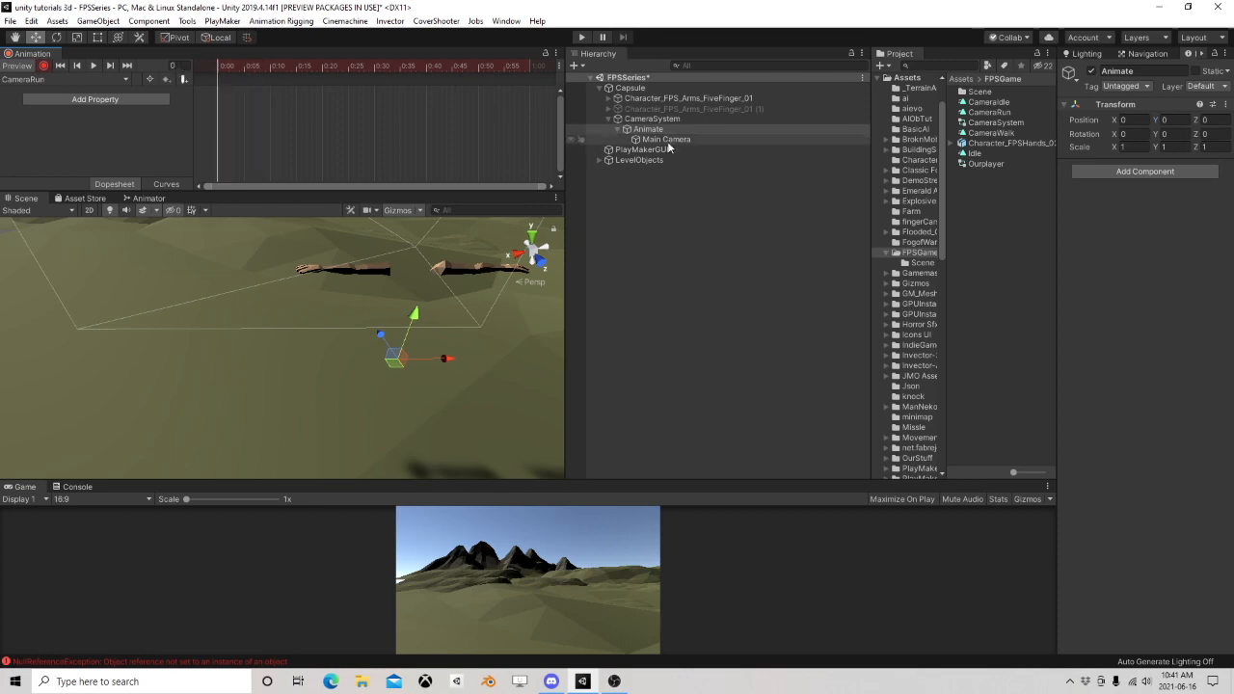
pyautogui.moveTo(414, 318); pyautogui.dragTo(416, 320)
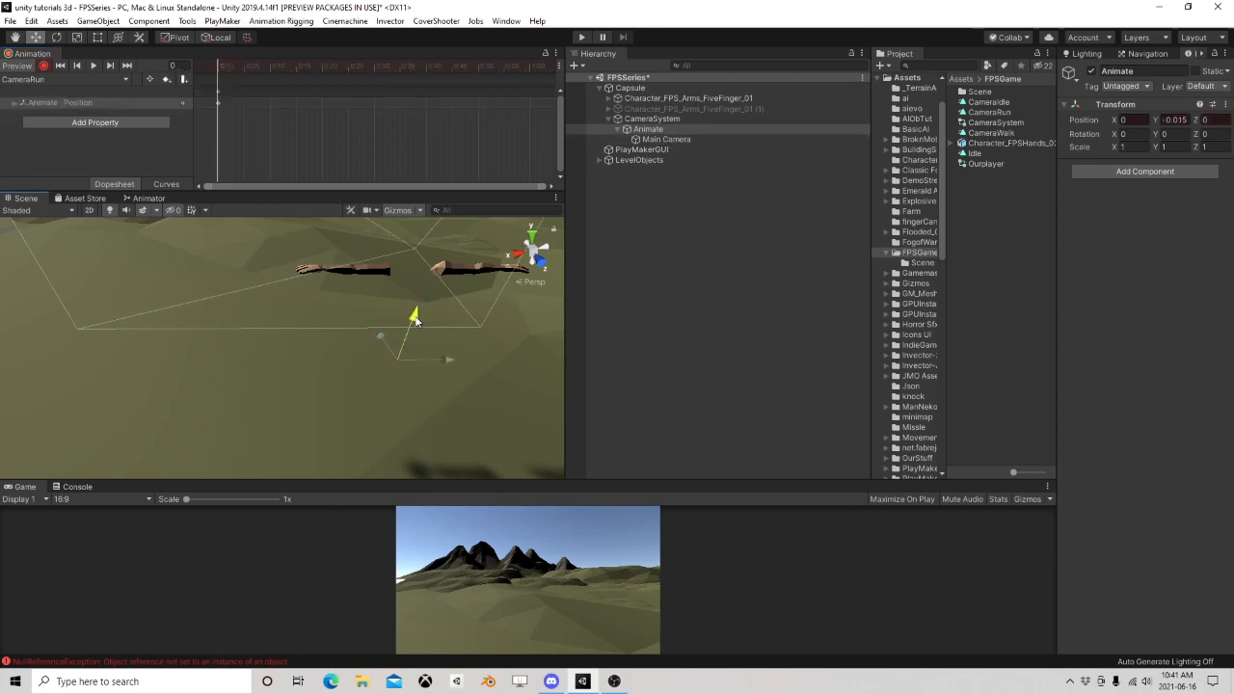
pyautogui.click(1175, 120)
pyautogui.write('0')
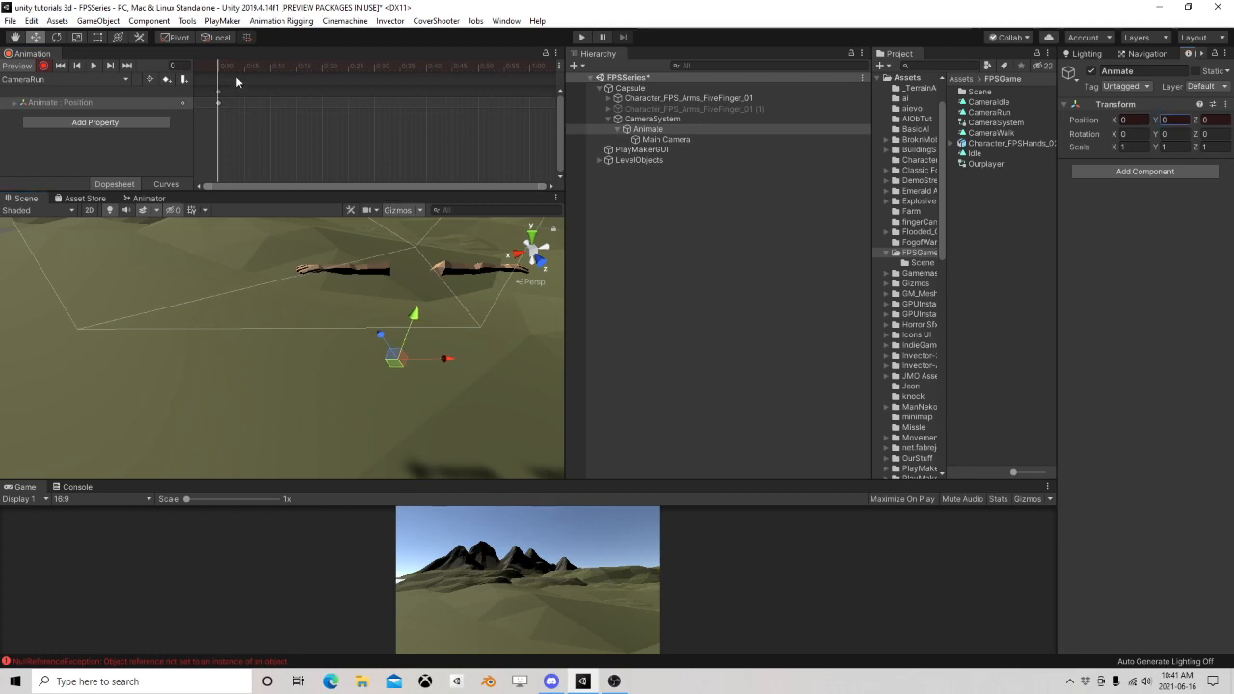
# Add unchanged position keyframes at frames 60 and 30 of CameraRun and move the playhead to frame 15
pyautogui.moveTo(235, 71); pyautogui.dragTo(296, 72)
pyautogui.click(165, 80)
pyautogui.click(166, 81)
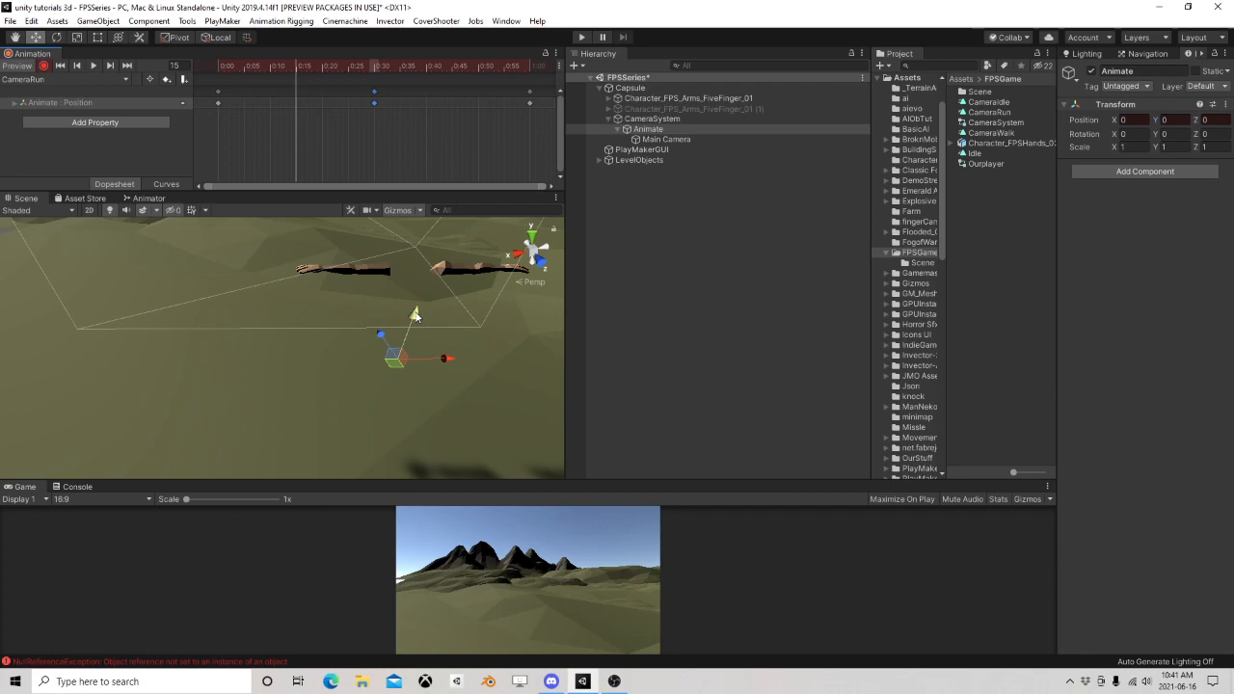
# Lower Animate in CameraRun to Y about -0.38 at frame 15 and about -0.58 at frame 45
pyautogui.moveTo(414, 316); pyautogui.dragTo(421, 344)
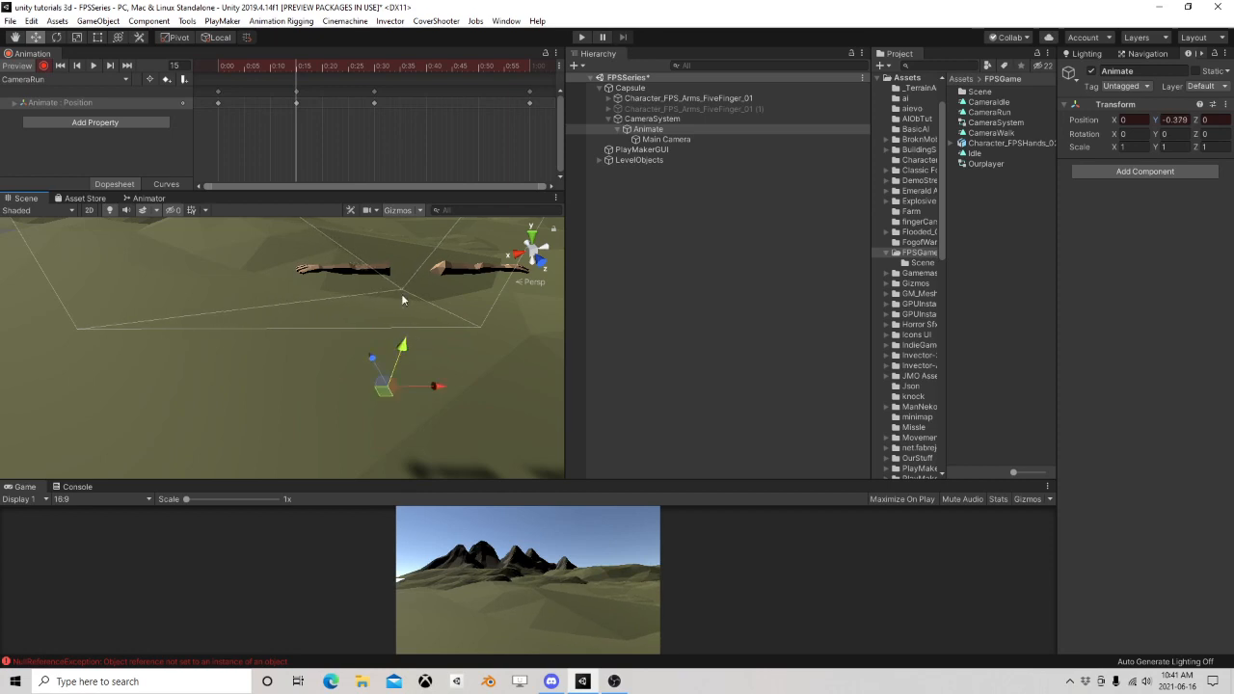
pyautogui.moveTo(302, 74); pyautogui.dragTo(452, 72)
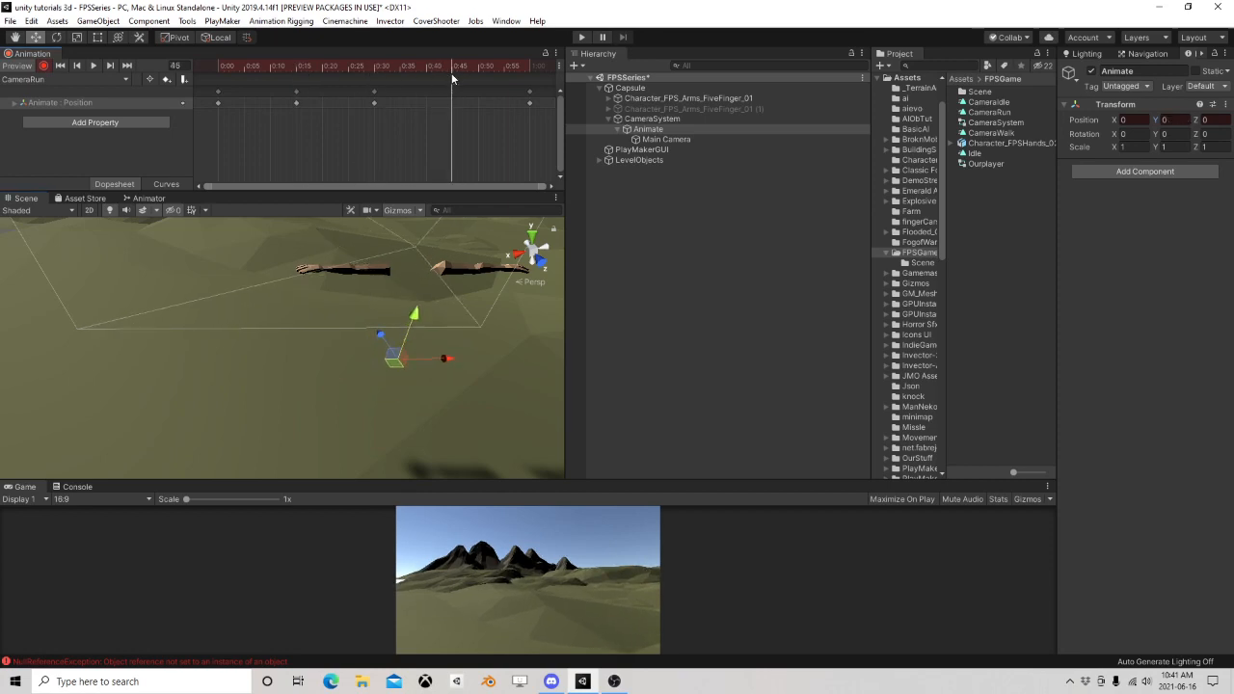
pyautogui.moveTo(417, 318); pyautogui.dragTo(414, 362)
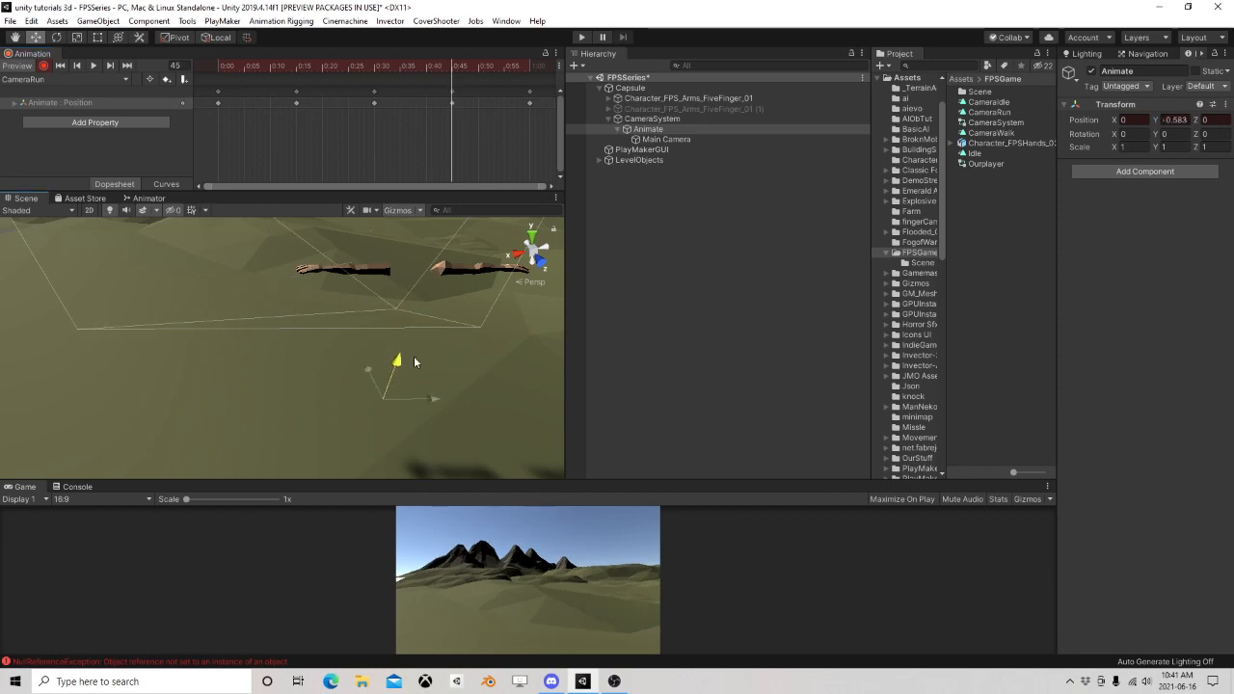
# Try positioning Animate by eye at frame 17 of CameraRun, with Y at about -0.31
pyautogui.moveTo(453, 69); pyautogui.dragTo(305, 77)
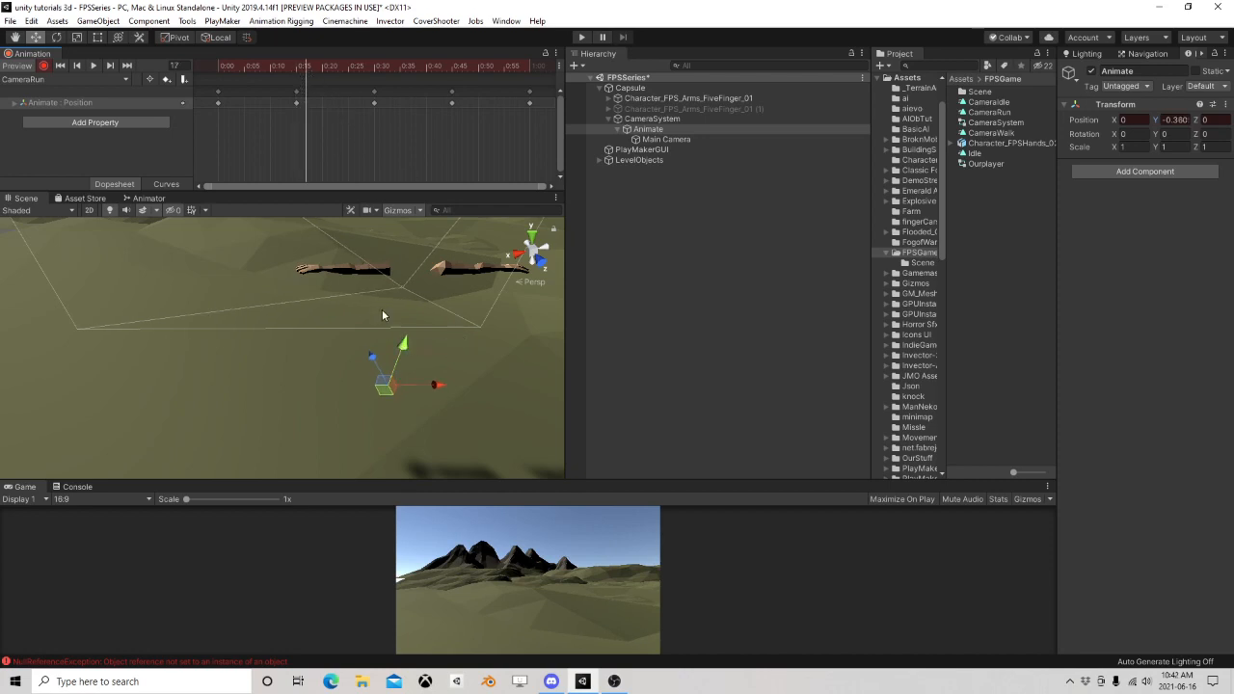
pyautogui.moveTo(406, 352); pyautogui.dragTo(411, 360)
pyautogui.moveTo(299, 68)
pyautogui.mouseDown()
pyautogui.moveTo(243, 69)
pyautogui.moveTo(351, 86)
pyautogui.moveTo(299, 87)
pyautogui.moveTo(314, 79)
pyautogui.moveTo(295, 72)
pyautogui.moveTo(306, 75)
pyautogui.mouseUp()
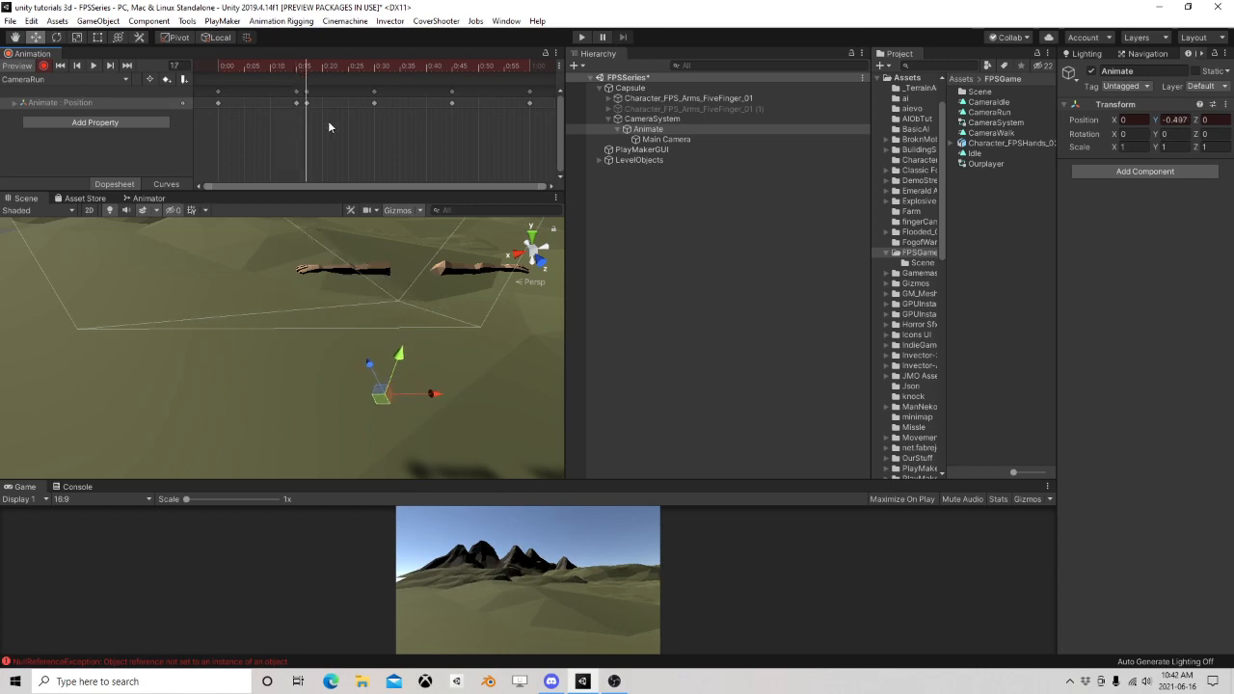
pyautogui.moveTo(401, 355); pyautogui.dragTo(407, 340)
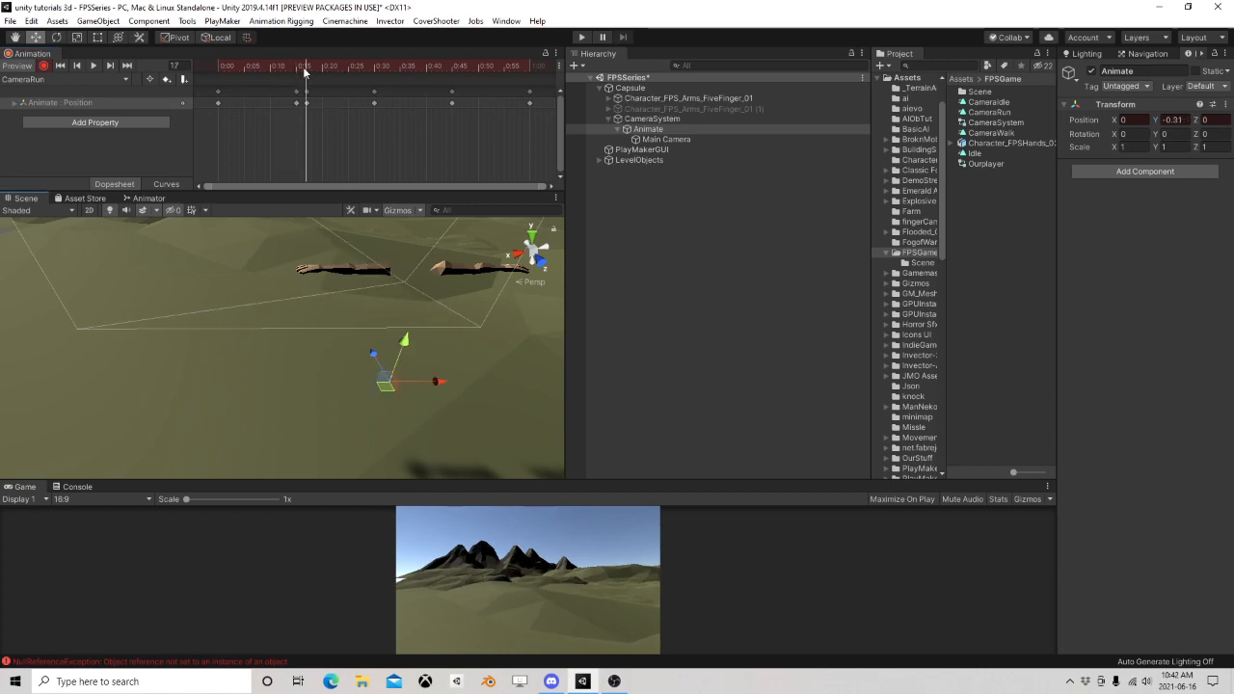
# Copy Animate's Transform values at frame 15 of CameraRun and paste them at frame 17
pyautogui.moveTo(304, 72)
pyautogui.mouseDown()
pyautogui.moveTo(209, 75)
pyautogui.moveTo(309, 69)
pyautogui.moveTo(295, 75)
pyautogui.mouseUp()
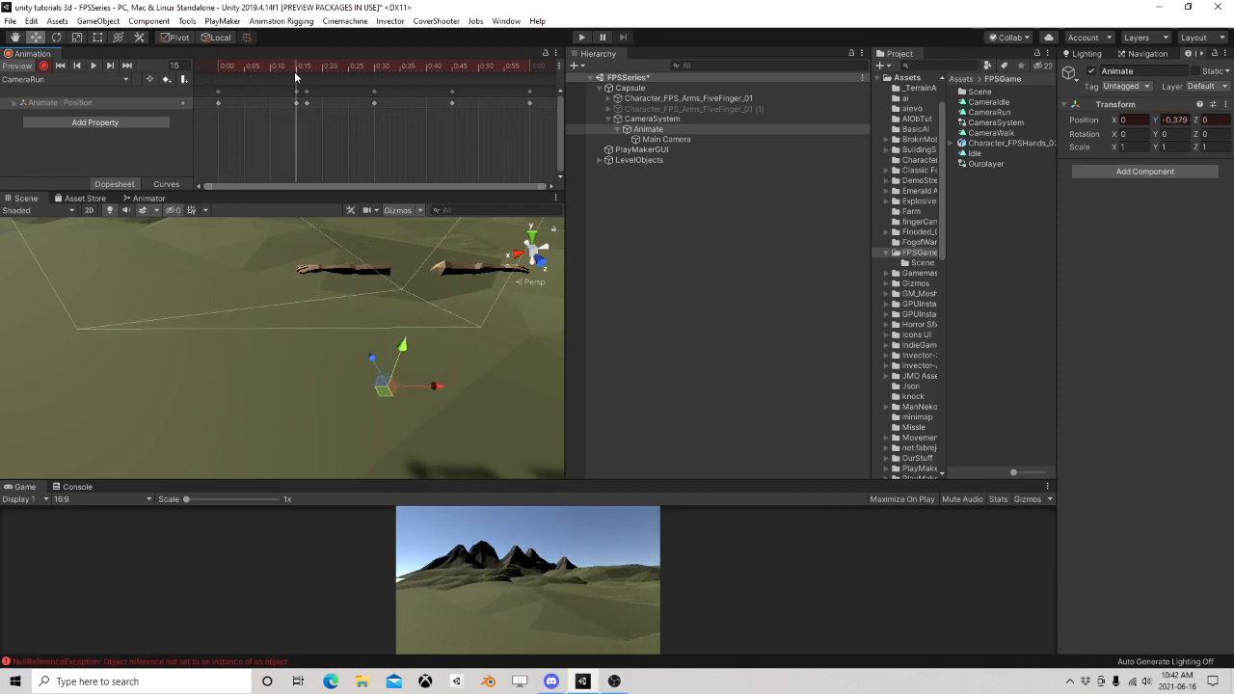
pyautogui.rightClick(1119, 110)
pyautogui.click(1071, 157)
pyautogui.moveTo(300, 70); pyautogui.dragTo(306, 70)
pyautogui.rightClick(1114, 107)
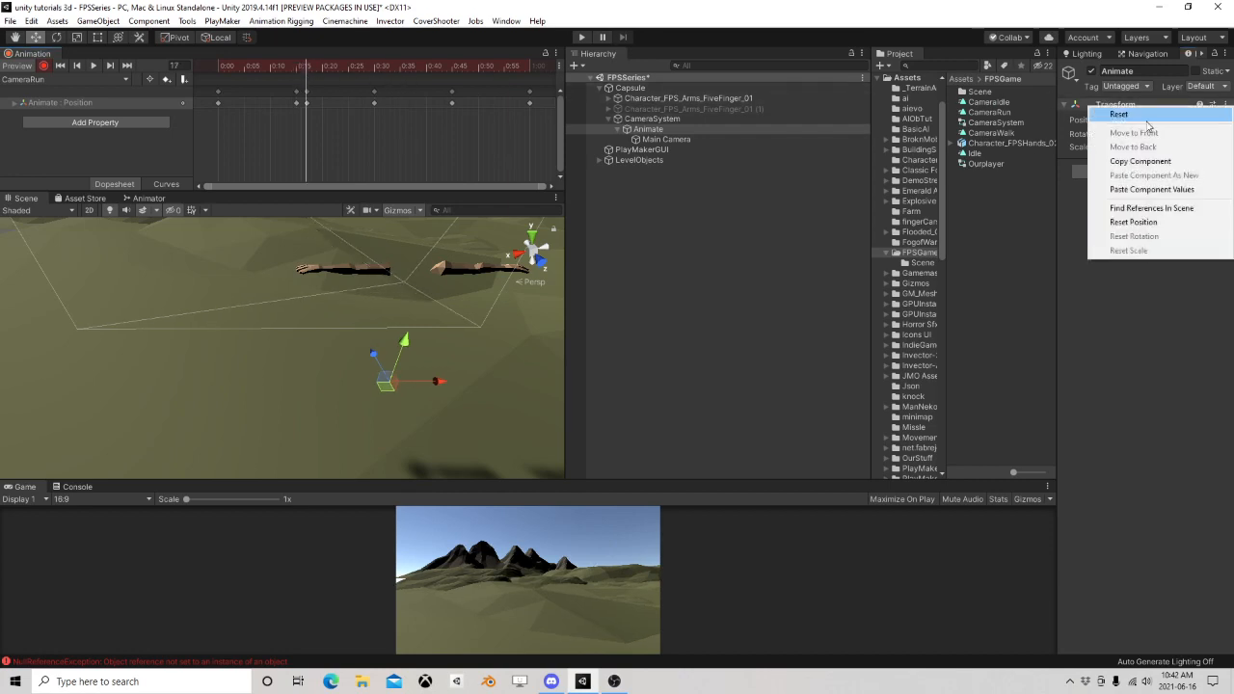
pyautogui.click(1164, 196)
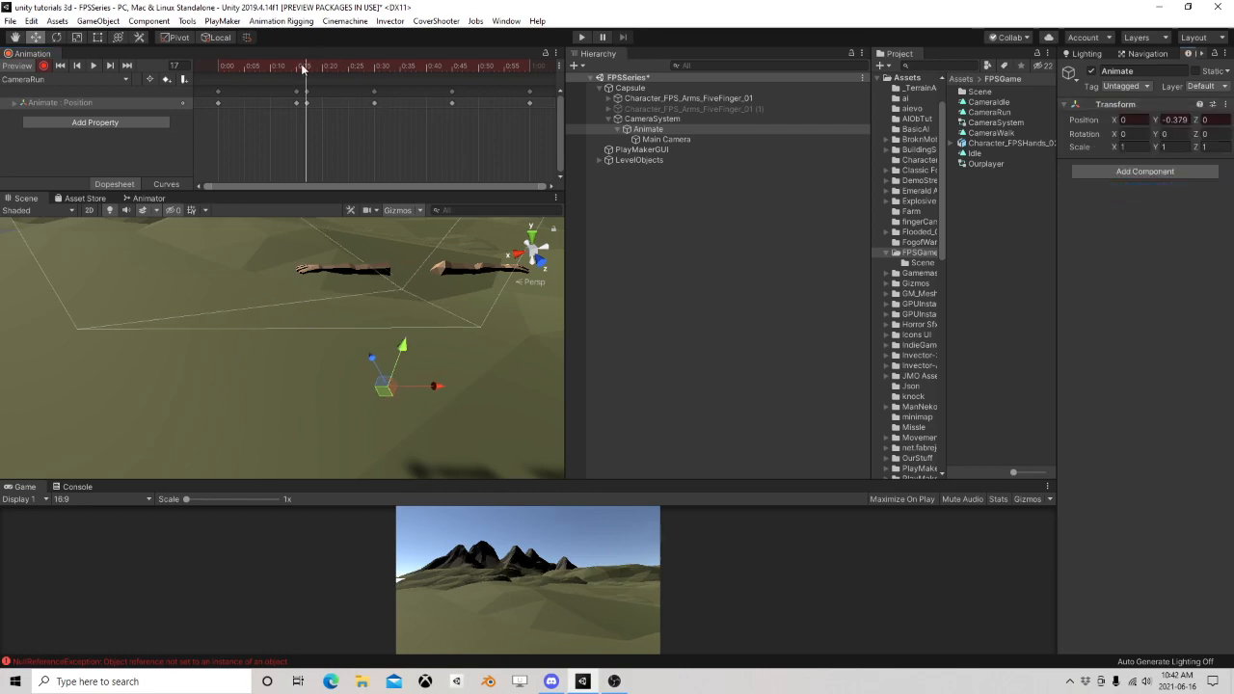
# Copy Animate's Transform values at frame 45 of CameraRun and paste them at frame 47
pyautogui.moveTo(302, 68); pyautogui.dragTo(451, 88)
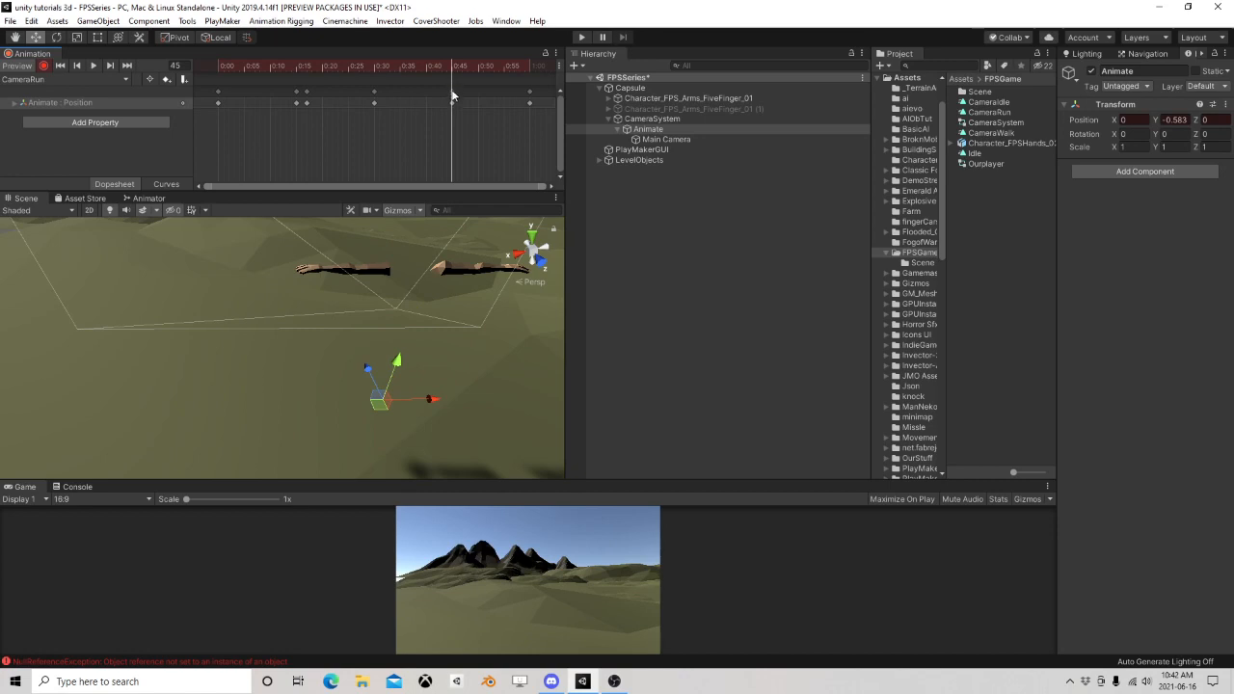
pyautogui.rightClick(1148, 104)
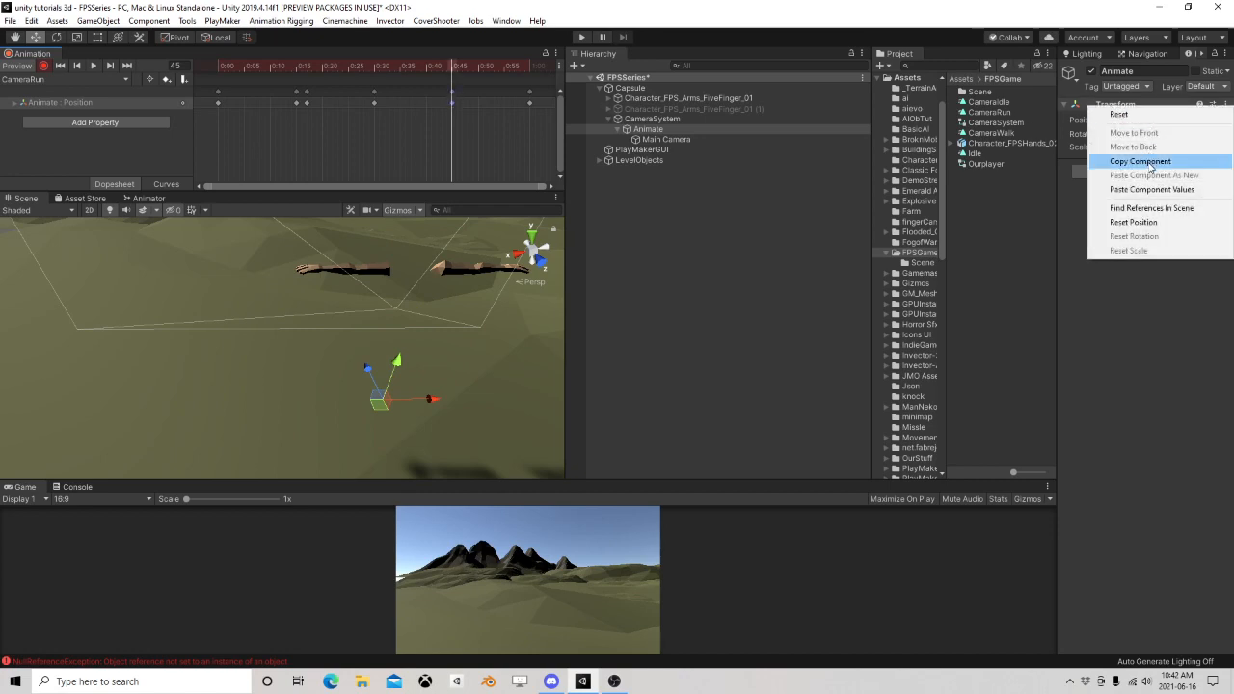
pyautogui.click(1141, 161)
pyautogui.click(462, 70)
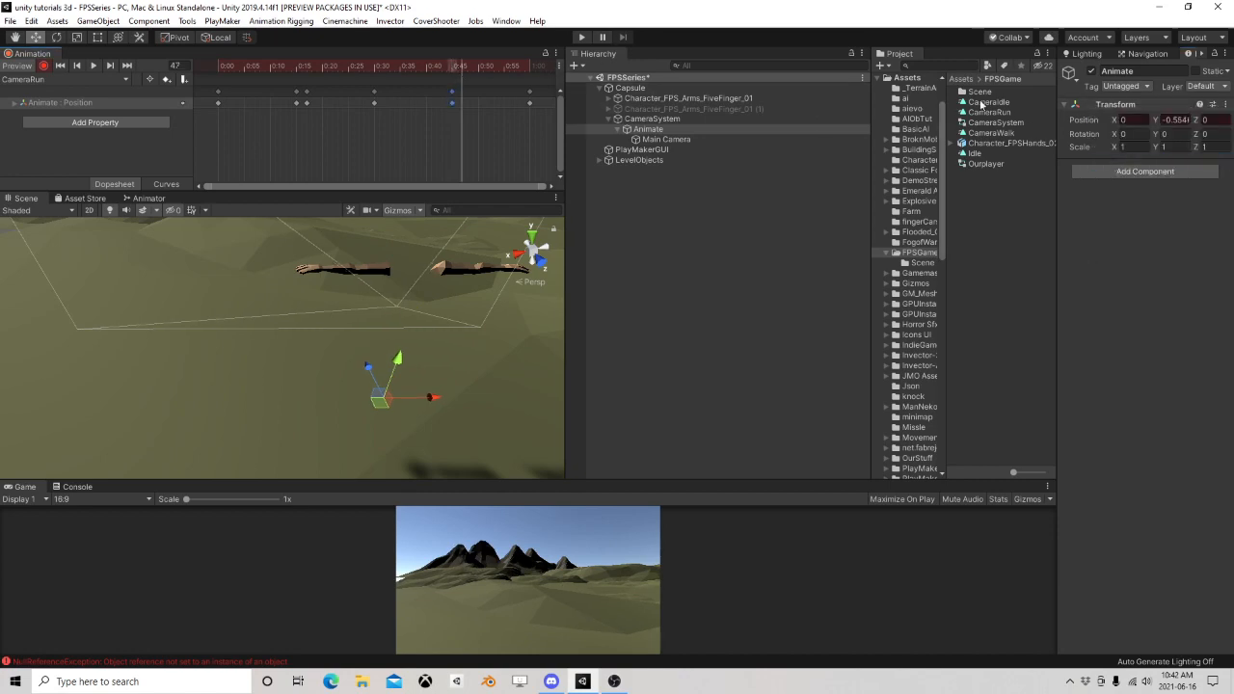
pyautogui.rightClick(1148, 104)
pyautogui.click(1152, 186)
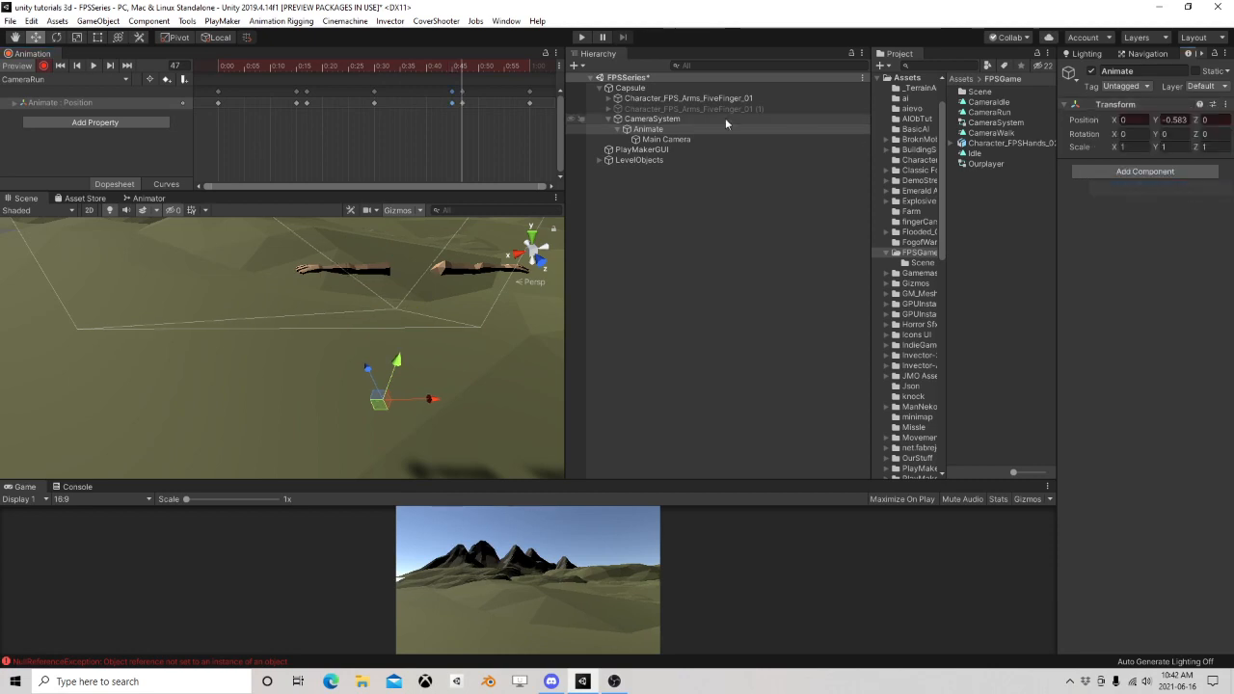
# Raise Animate very slightly along Y at frames 17 and 47 of CameraRun
pyautogui.click(453, 69)
pyautogui.moveTo(294, 72)
pyautogui.mouseDown()
pyautogui.moveTo(221, 68)
pyautogui.moveTo(308, 82)
pyautogui.mouseUp()
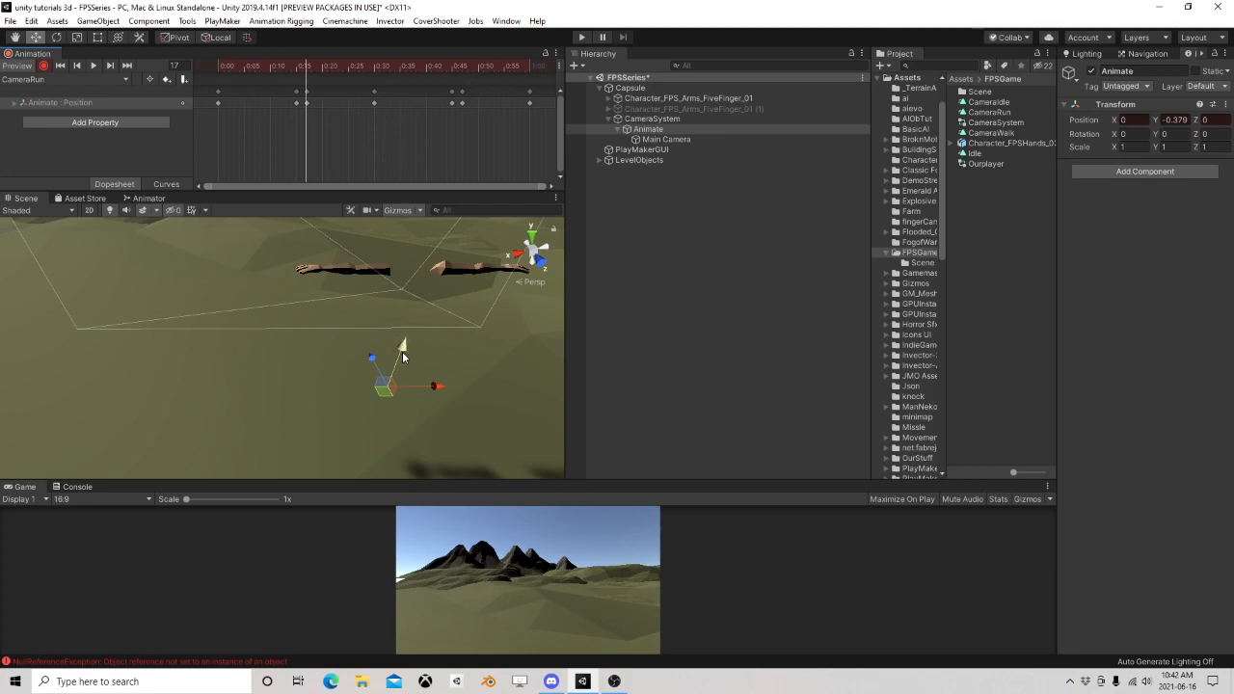
pyautogui.moveTo(403, 349); pyautogui.dragTo(404, 345)
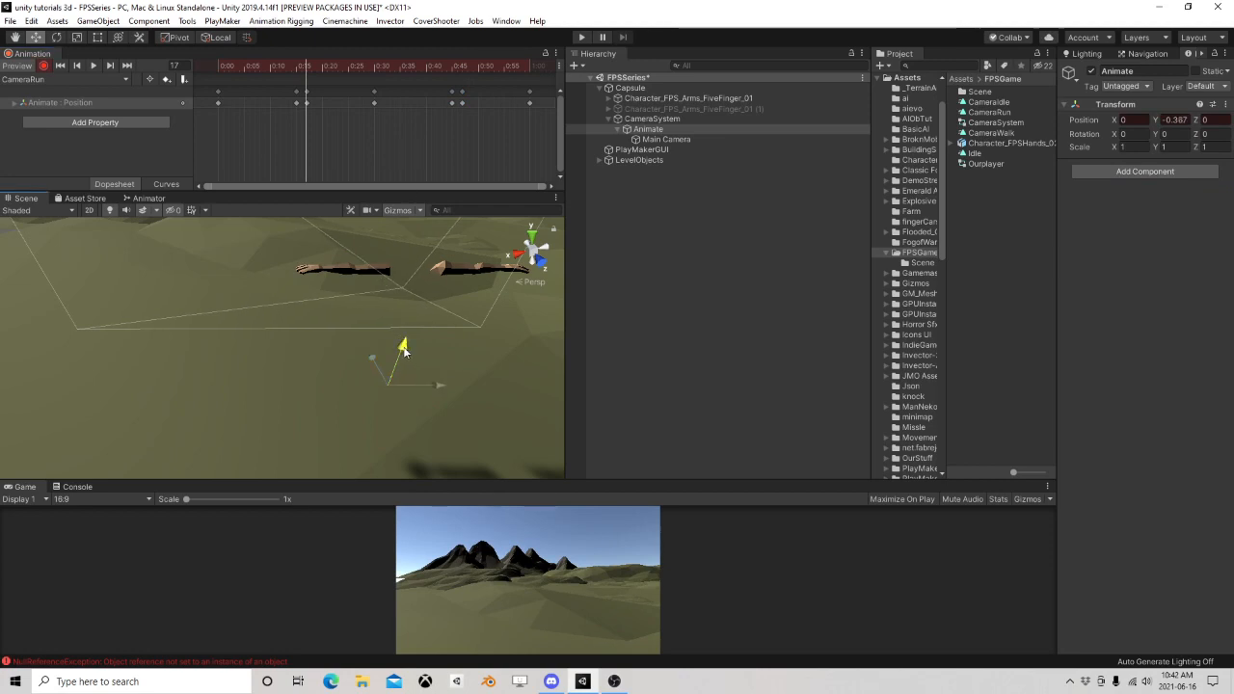
pyautogui.moveTo(463, 70)
pyautogui.mouseDown()
pyautogui.moveTo(484, 72)
pyautogui.moveTo(461, 75)
pyautogui.mouseUp()
pyautogui.moveTo(398, 358); pyautogui.dragTo(399, 355)
# Play the CameraRun clip from the start to check its motion, and stop the playback
pyautogui.moveTo(458, 75); pyautogui.dragTo(134, 76)
pyautogui.click(91, 66)
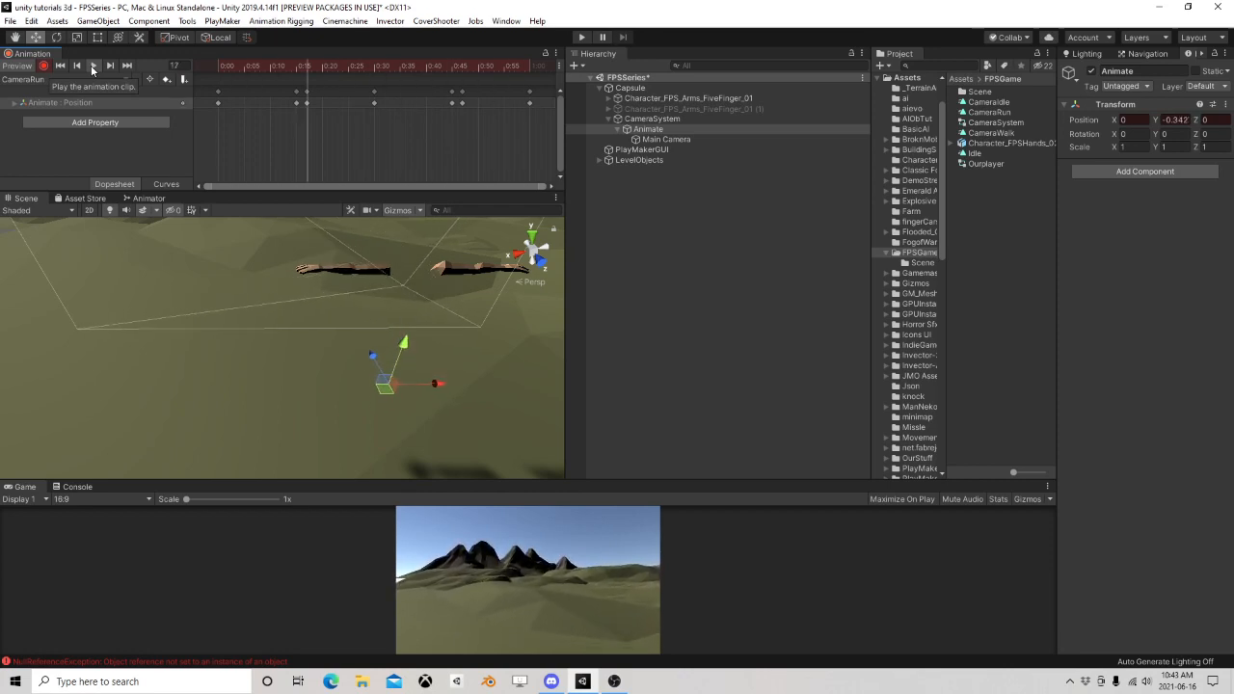
pyautogui.click(92, 66)
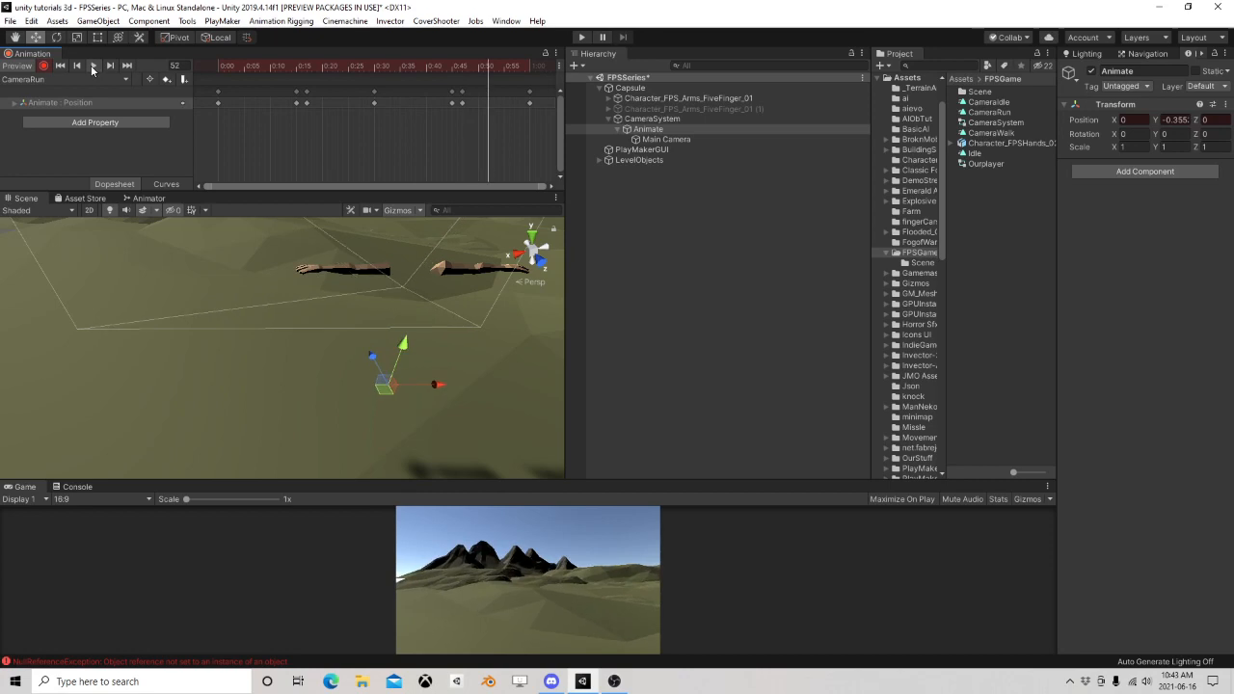
# Scrub through the CameraRun clip and play it from frame 0 to check its motion
pyautogui.moveTo(339, 68); pyautogui.dragTo(376, 69)
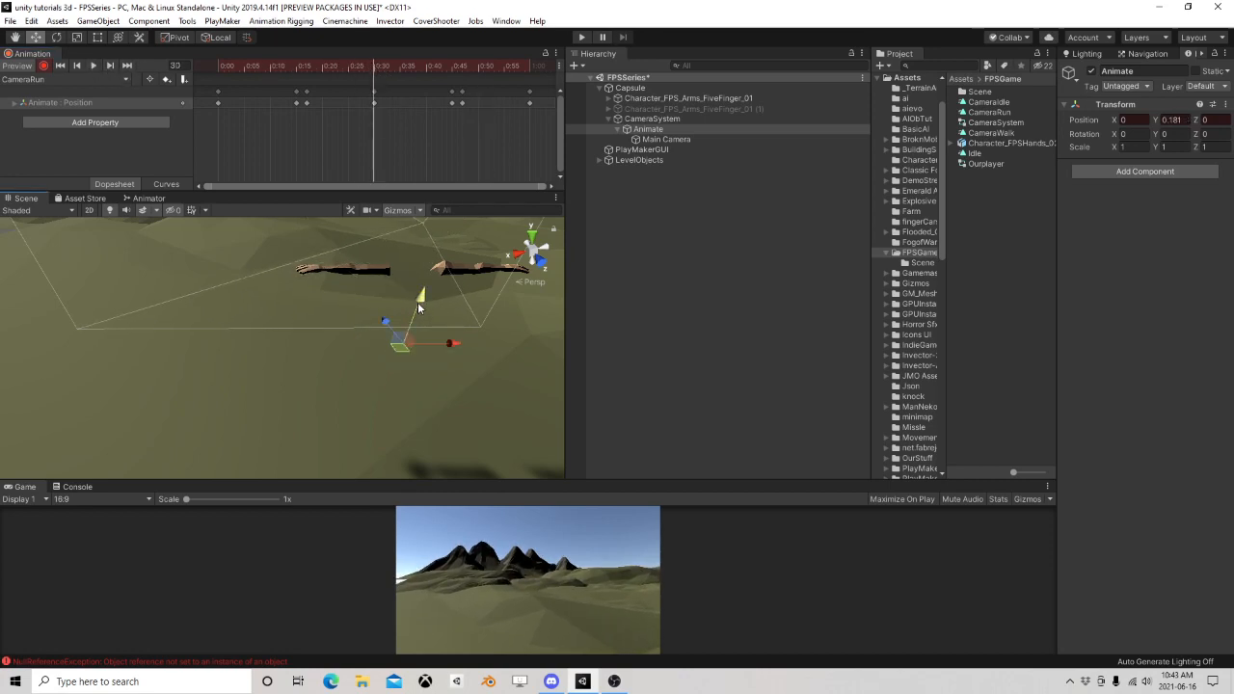
pyautogui.click(273, 66)
pyautogui.moveTo(271, 63); pyautogui.dragTo(199, 62)
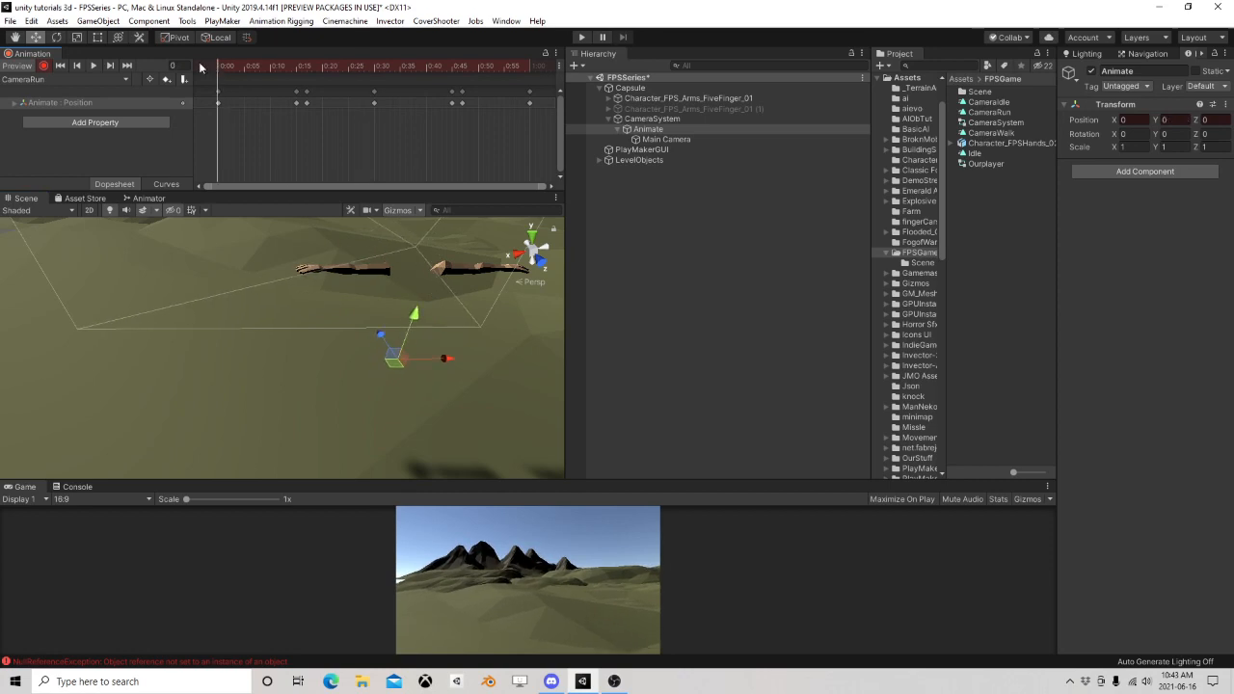
pyautogui.click(96, 66)
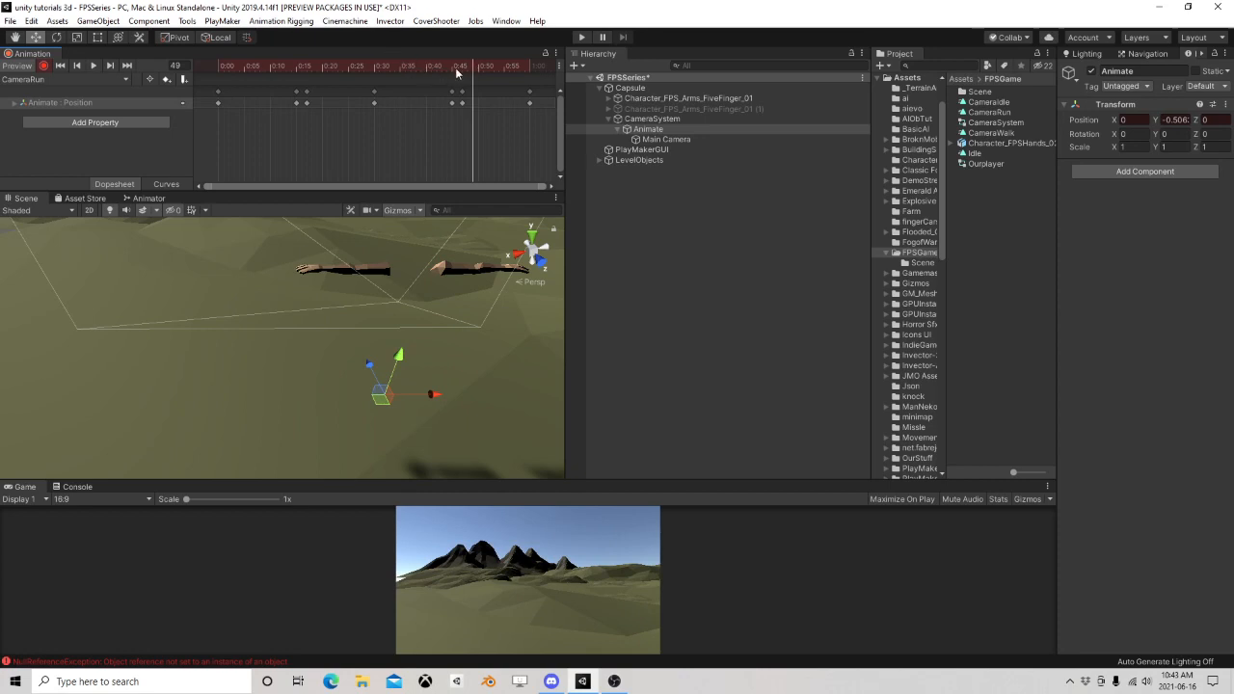
# Try shifting Animate sideways along X at frames 43 and 13 of CameraRun, play the clip, and delete those added keyframes
pyautogui.moveTo(458, 70)
pyautogui.mouseDown()
pyautogui.moveTo(434, 69)
pyautogui.moveTo(443, 72)
pyautogui.mouseUp()
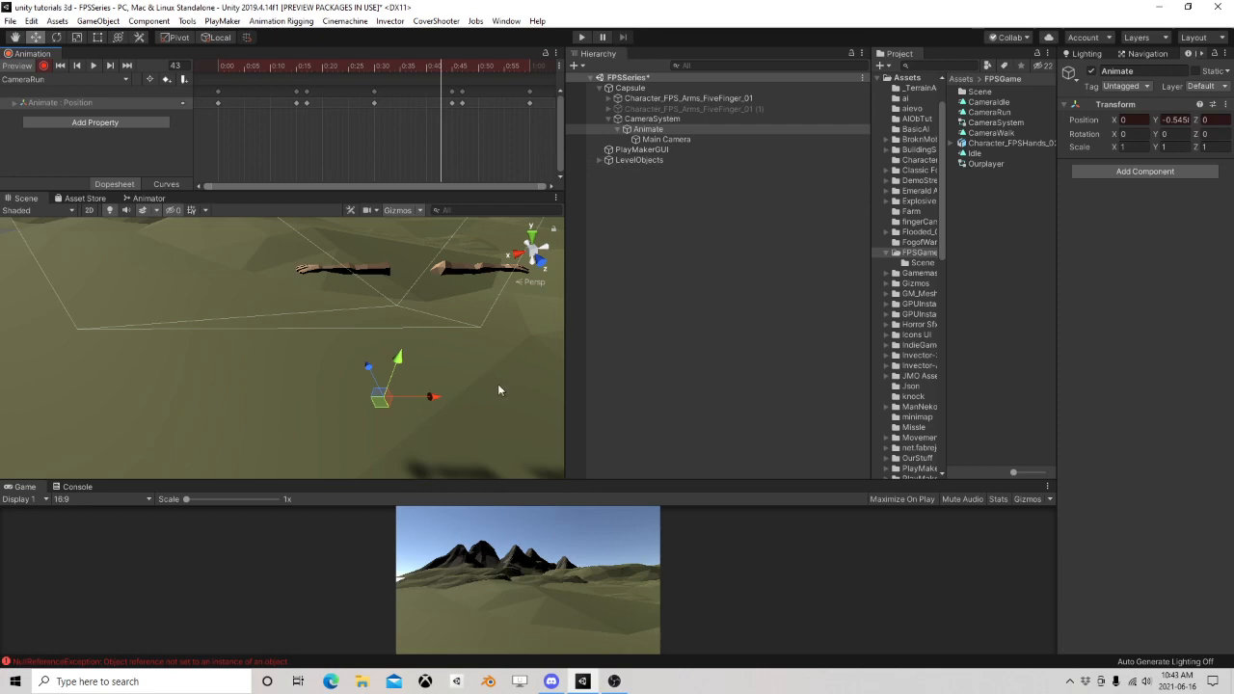
pyautogui.moveTo(446, 399)
pyautogui.mouseDown()
pyautogui.moveTo(475, 400)
pyautogui.moveTo(432, 388)
pyautogui.mouseUp()
pyautogui.click(284, 68)
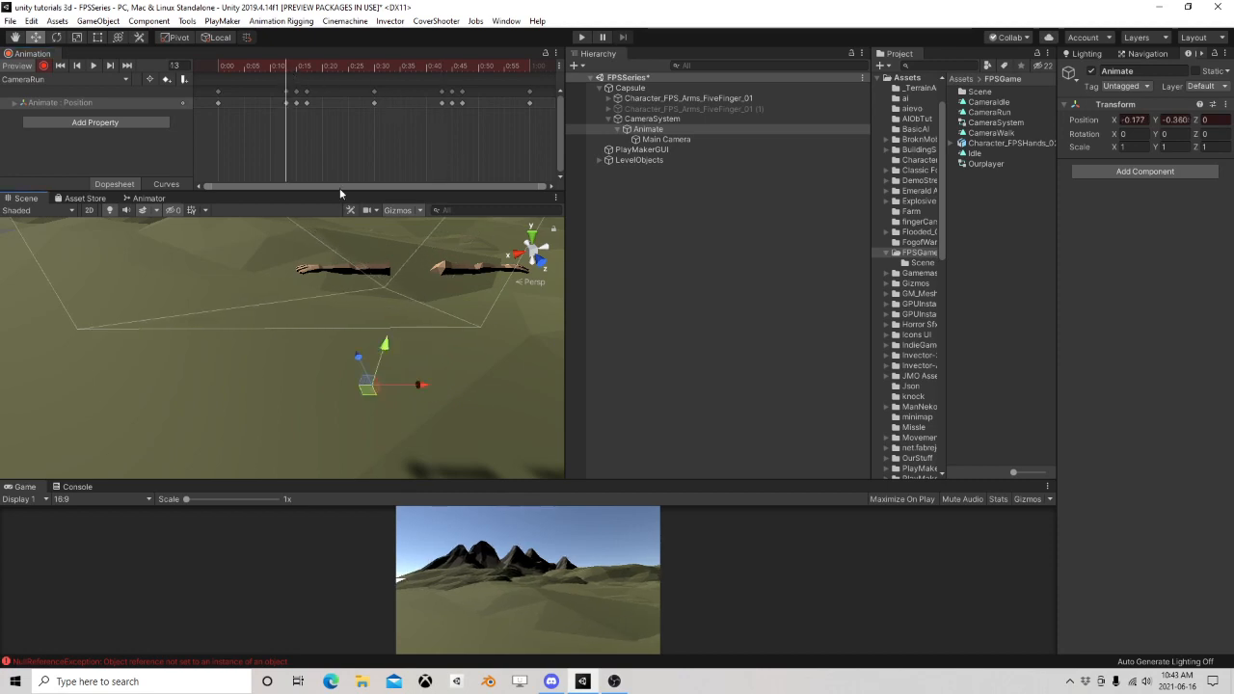
pyautogui.click(92, 66)
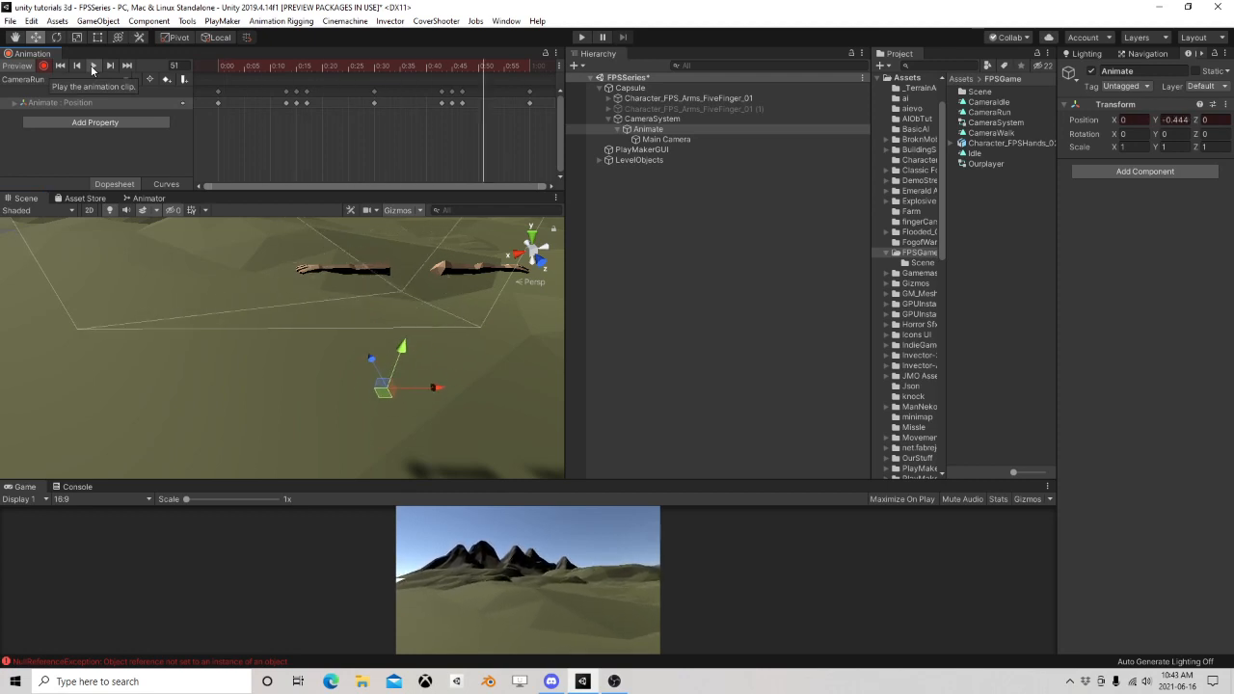
pyautogui.click(92, 65)
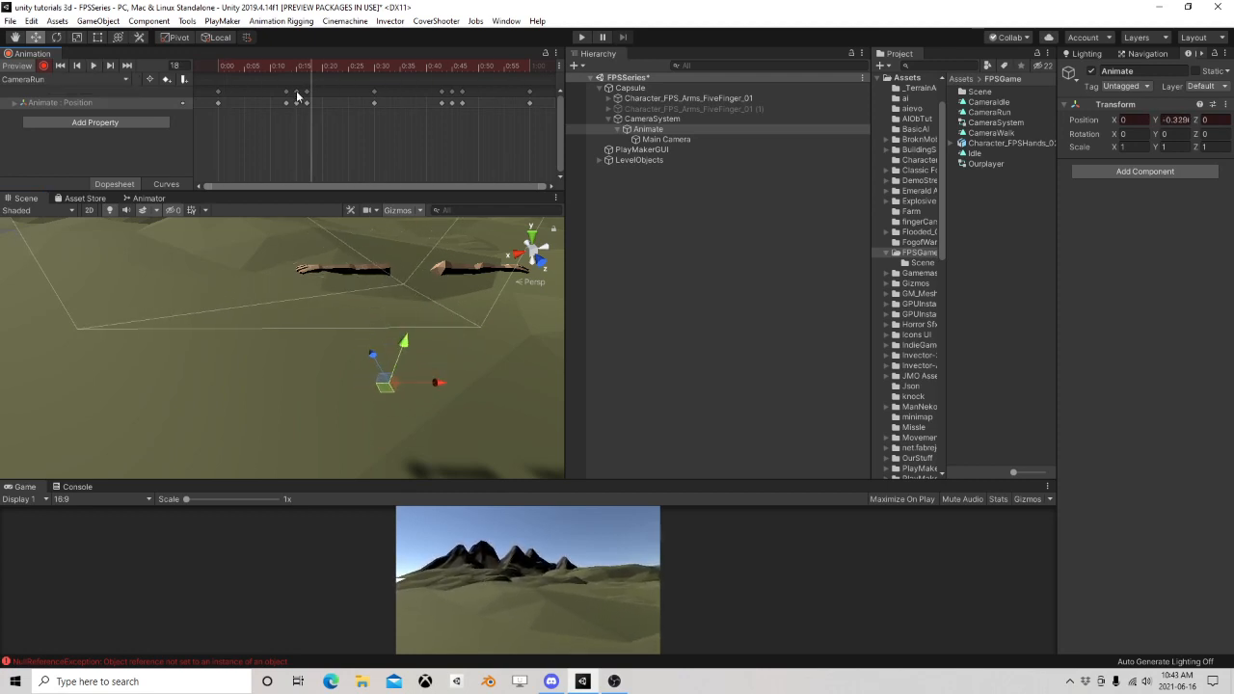
pyautogui.click(286, 102)
pyautogui.press('Delete')
# Stop recording keyframes for CameraRun and enable the Animator component on CameraSystem
pyautogui.click(44, 66)
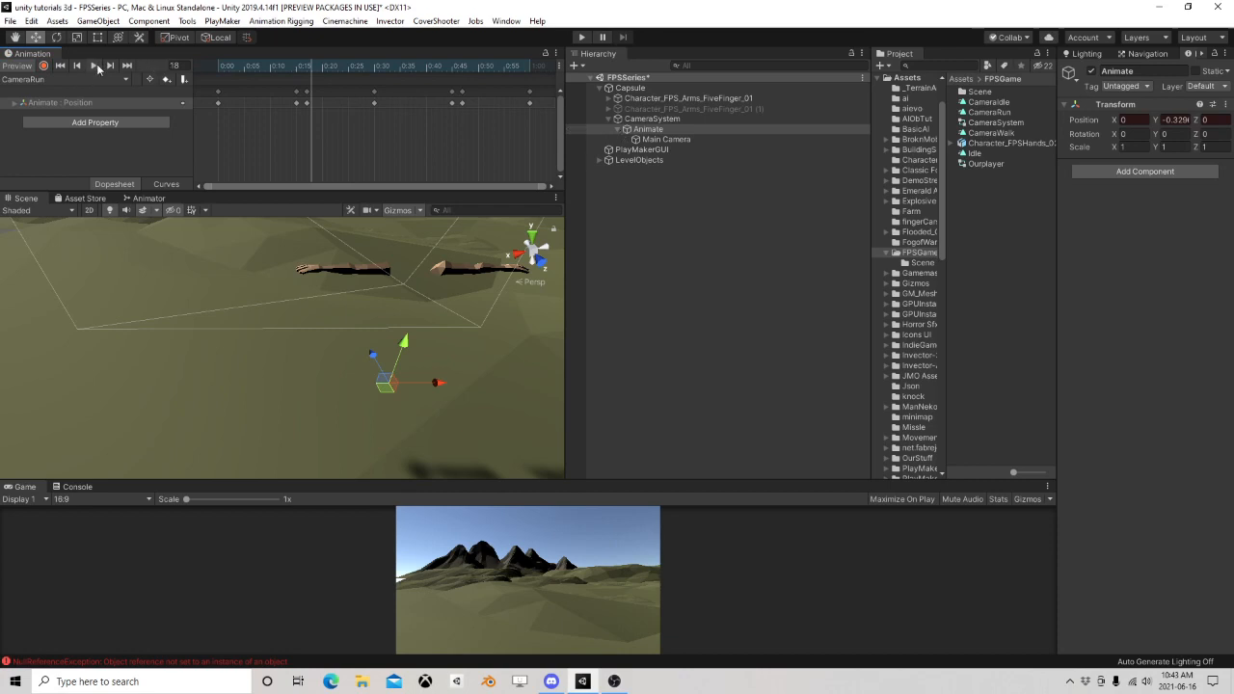
pyautogui.click(608, 118)
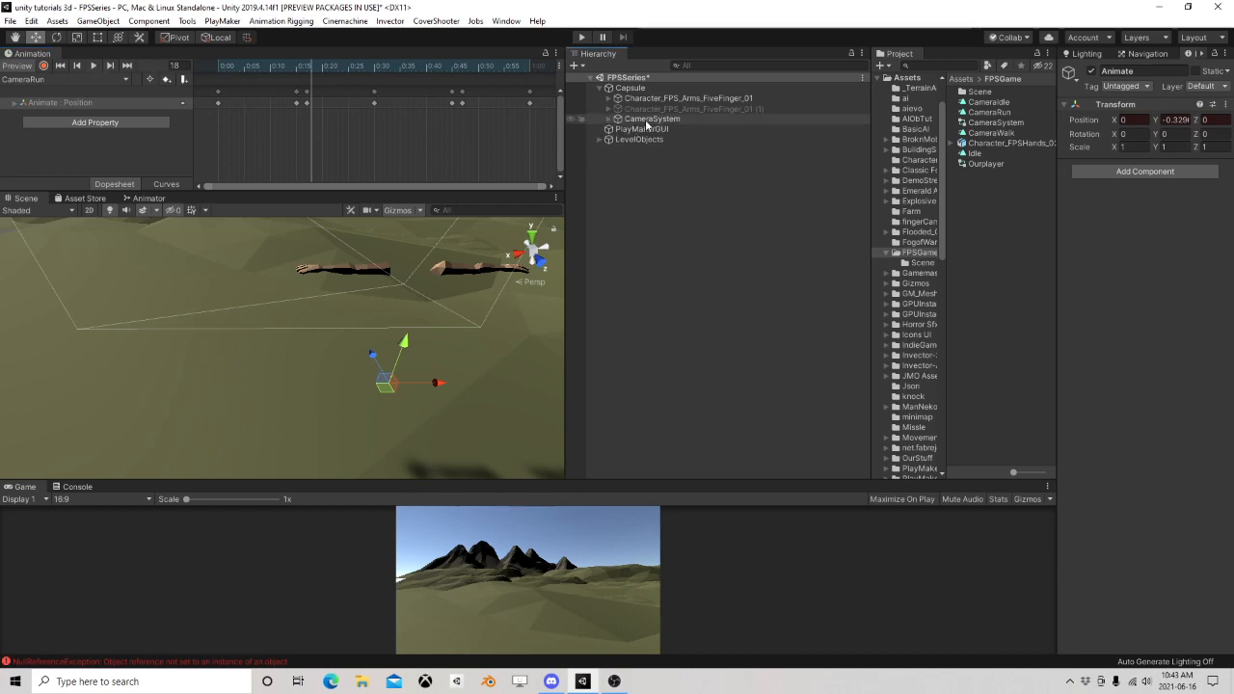
pyautogui.click(648, 118)
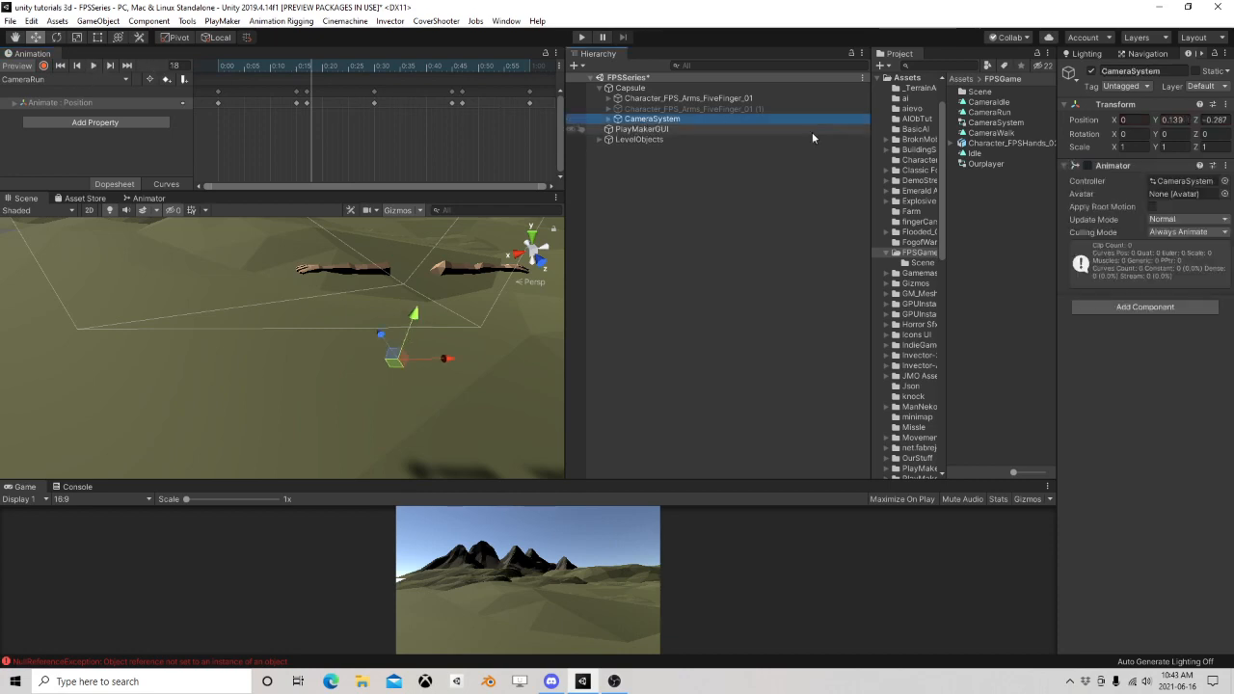
pyautogui.click(1088, 166)
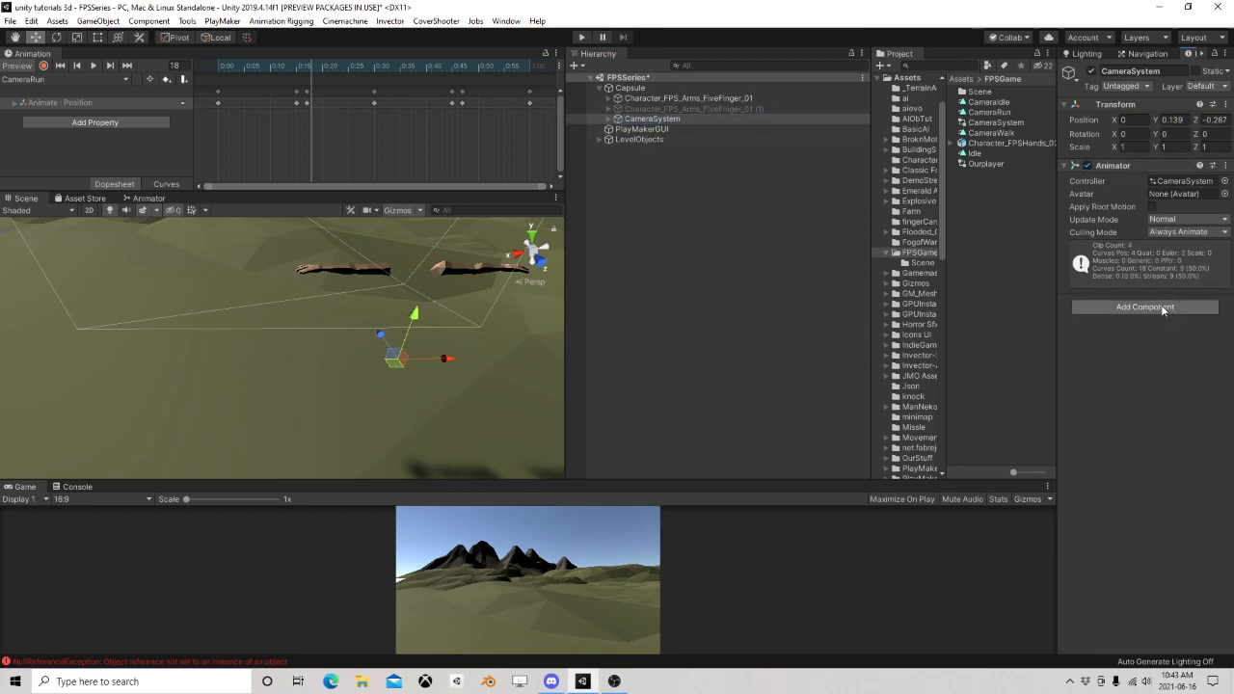
# Add a PlayMakerFSM component to CameraSystem and name the FSM CameraMove
pyautogui.click(1165, 309)
pyautogui.write('fsm')
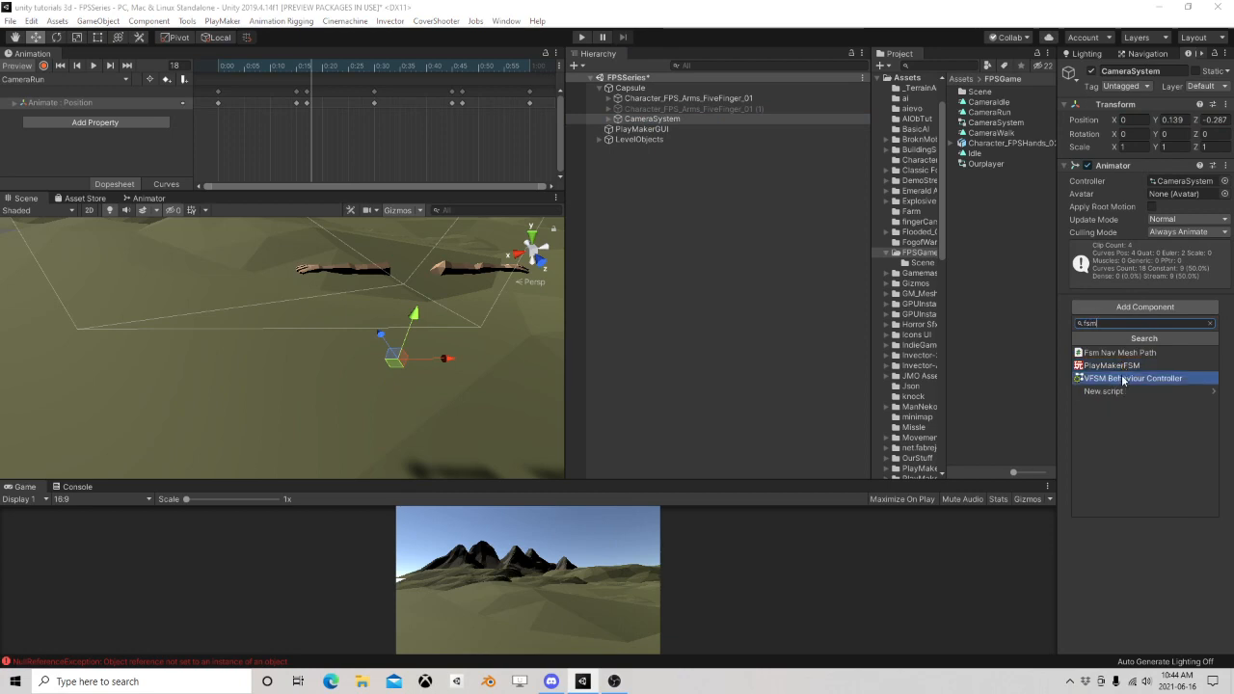
pyautogui.click(1113, 366)
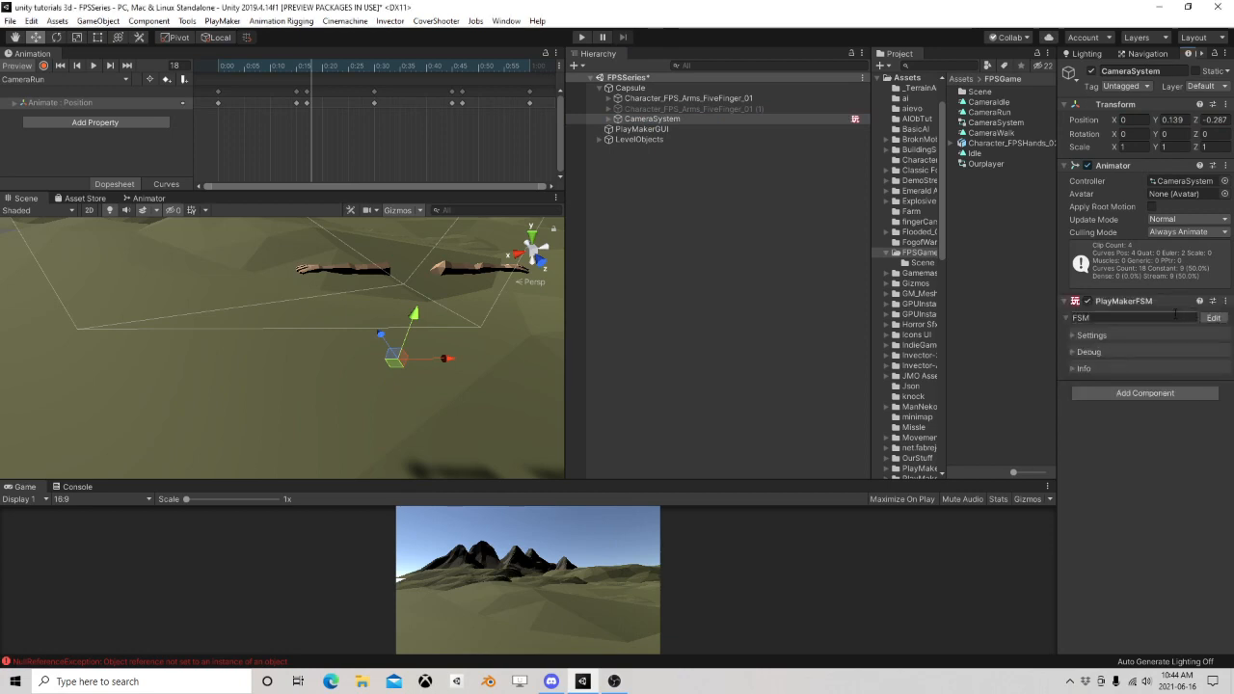
pyautogui.click(1155, 315)
pyautogui.write('CameraMove')
# Add a Set Animator Float action to State 1 of the CameraMove FSM, check its available parameters, and close the PlayMaker editor
pyautogui.click(1213, 318)
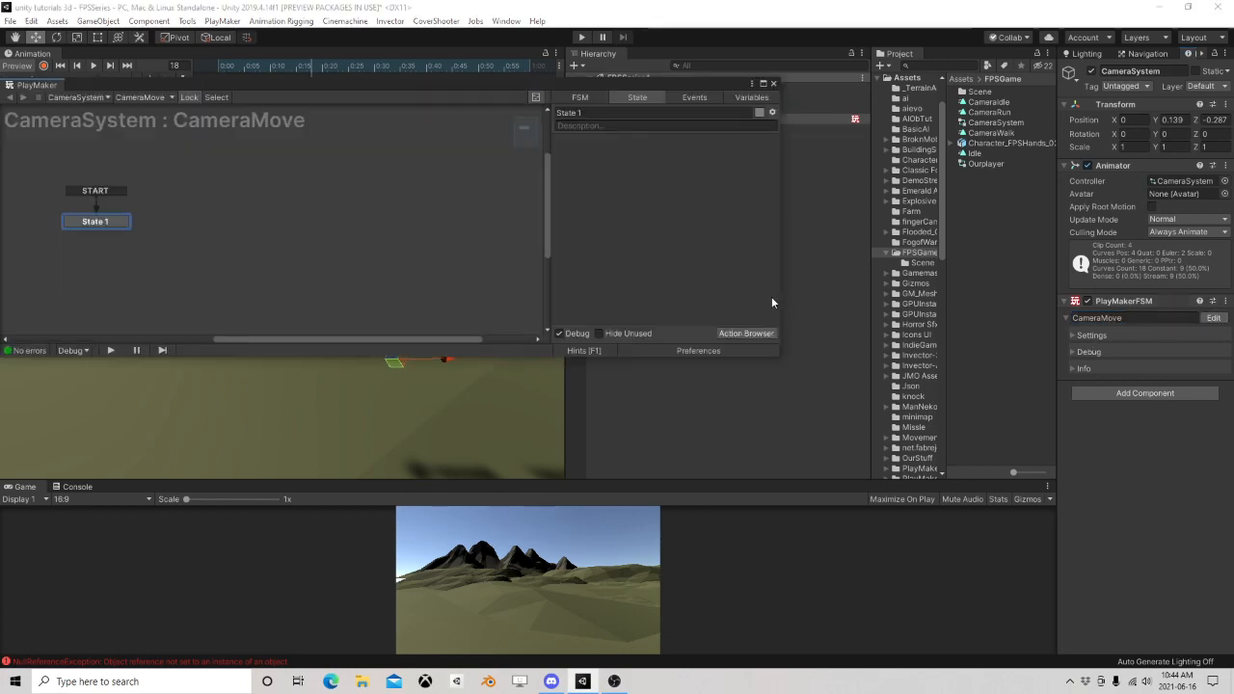
pyautogui.click(754, 329)
pyautogui.write('set a')
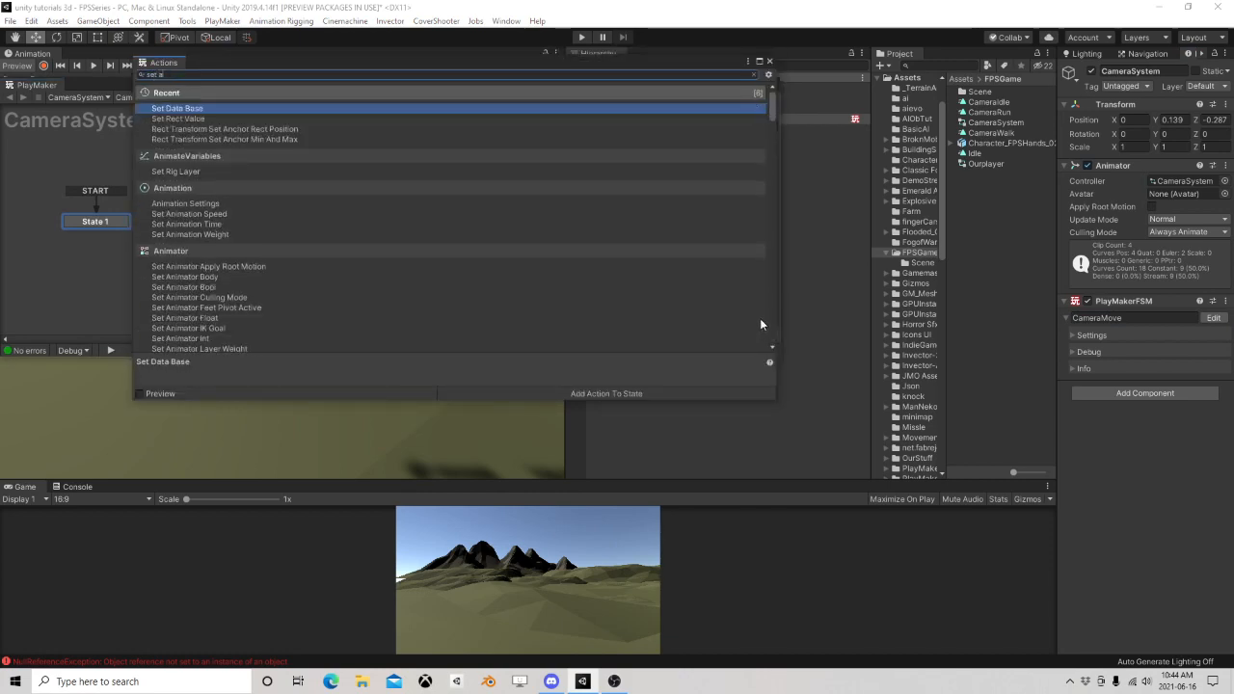
pyautogui.write('ni')
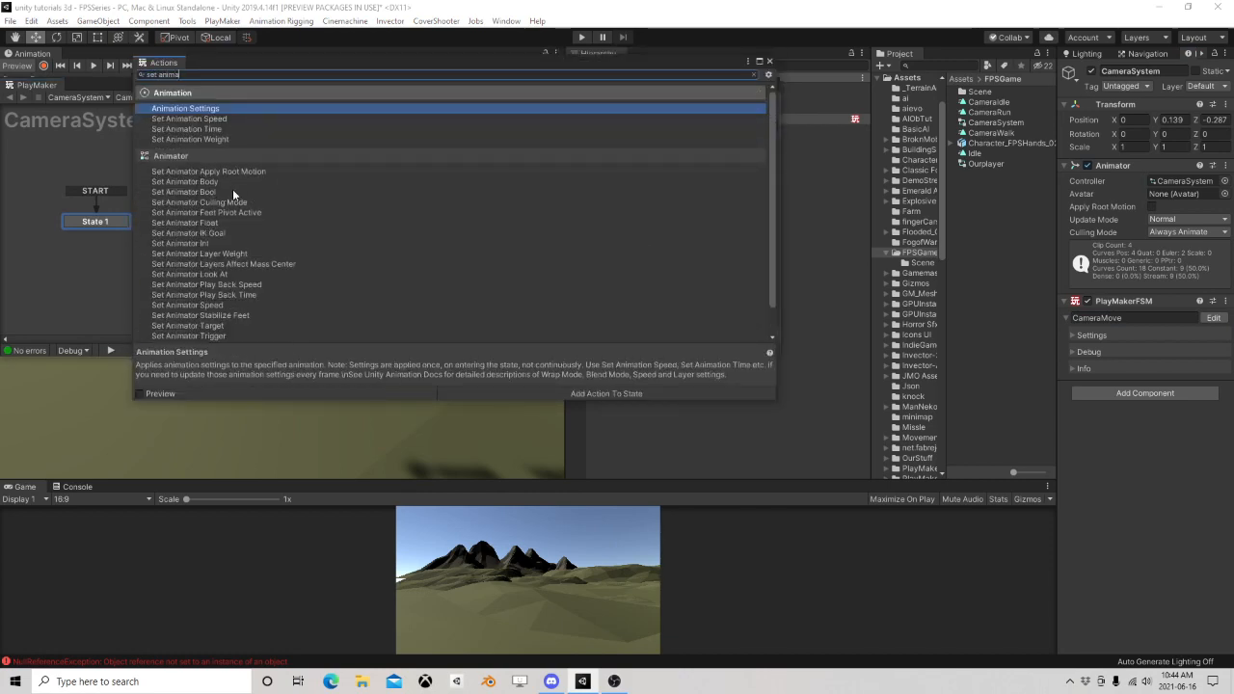
pyautogui.write('ma')
pyautogui.doubleClick(218, 222)
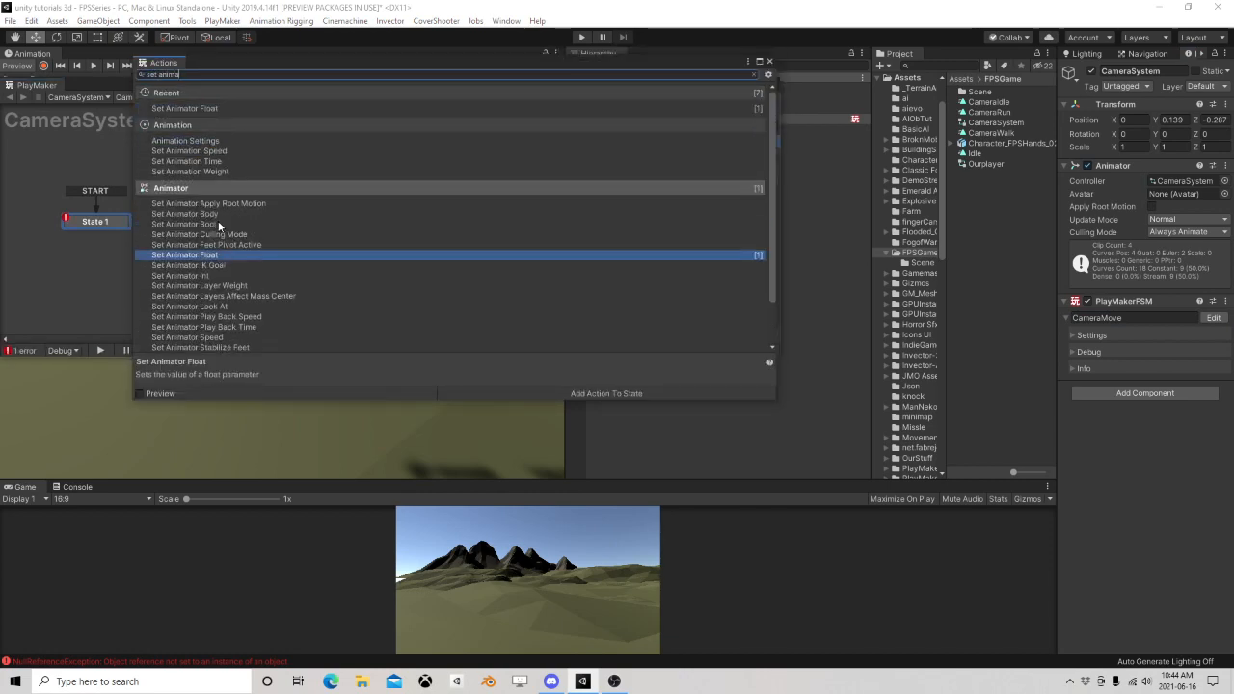
pyautogui.click(770, 61)
pyautogui.click(772, 168)
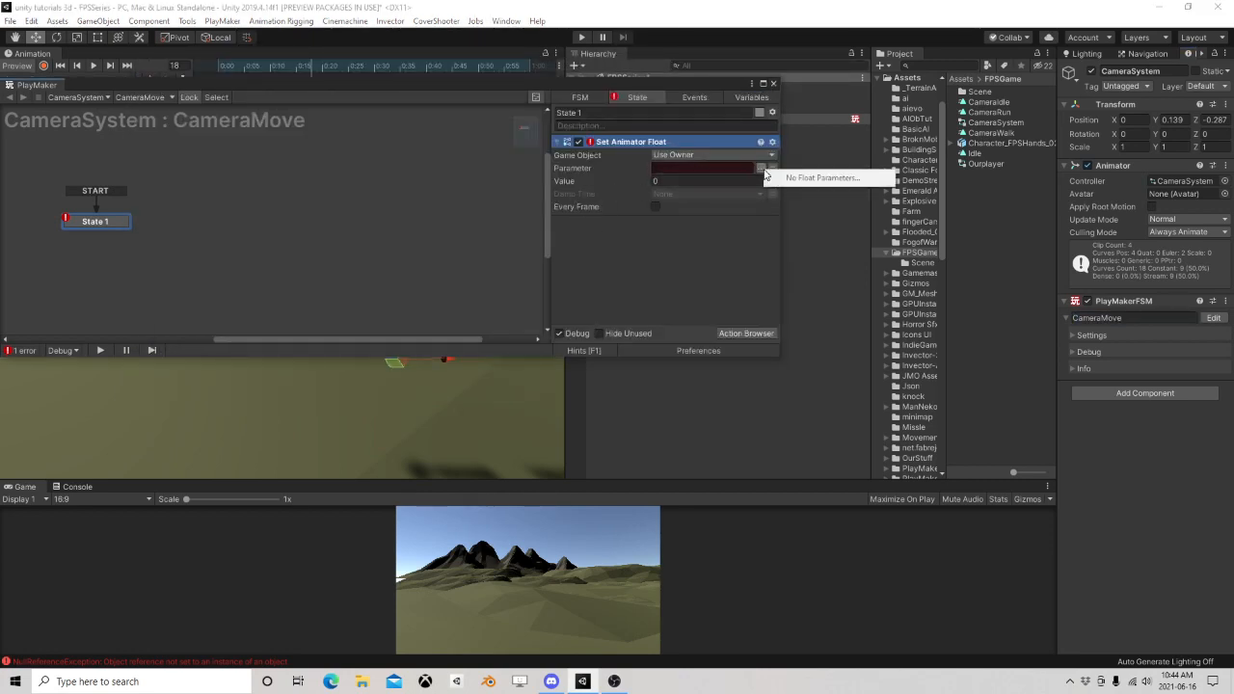
pyautogui.click(773, 84)
pyautogui.click(773, 84)
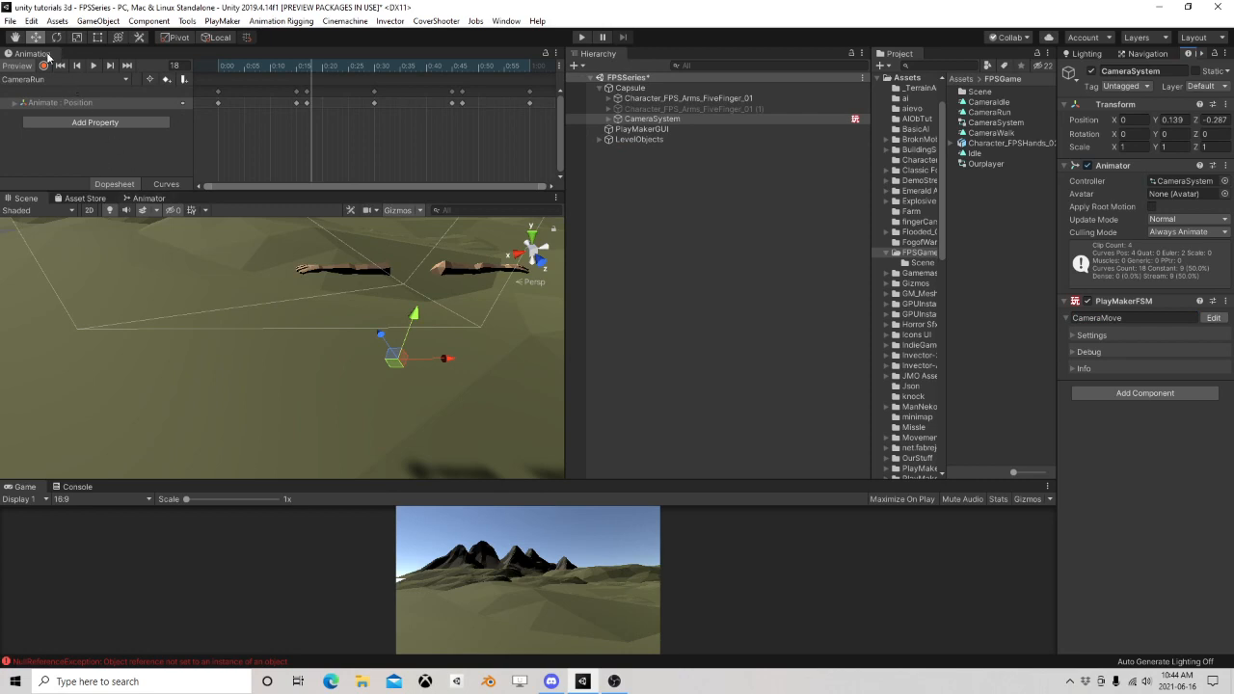
# Dock the Animation window beside the Animator and spread out the CameraIdle, CameraWalk and CameraRun states in the graph
pyautogui.moveTo(47, 55); pyautogui.dragTo(233, 201)
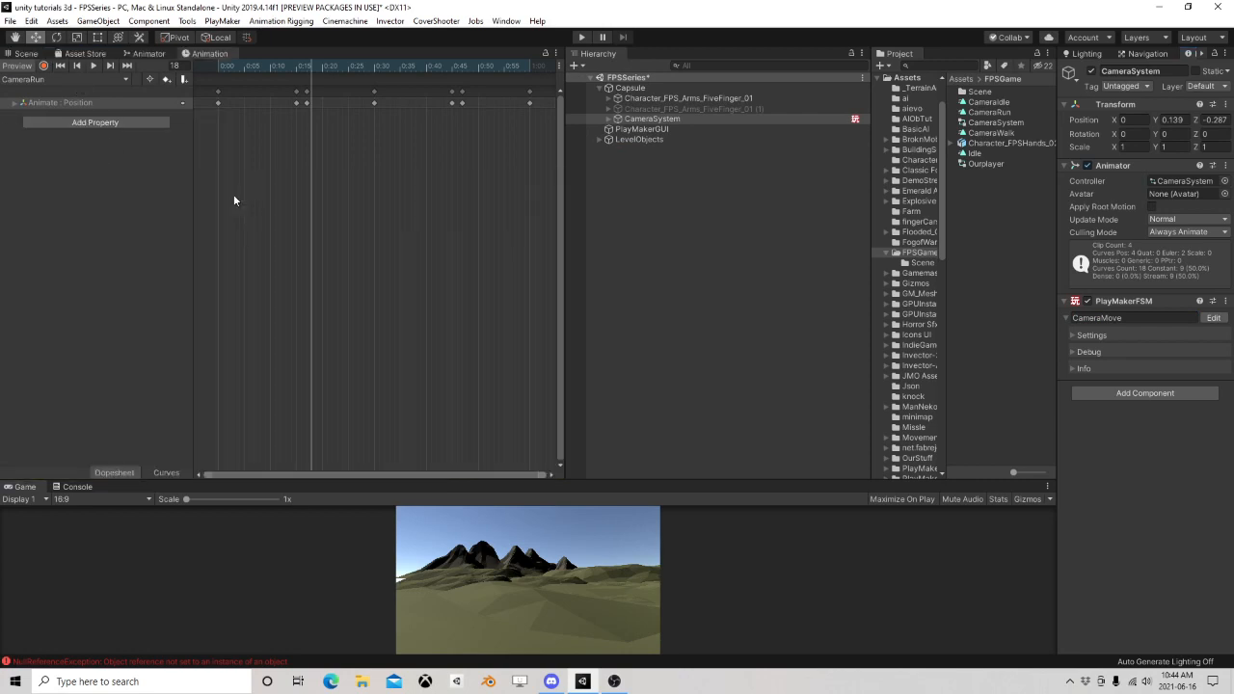
pyautogui.click(149, 54)
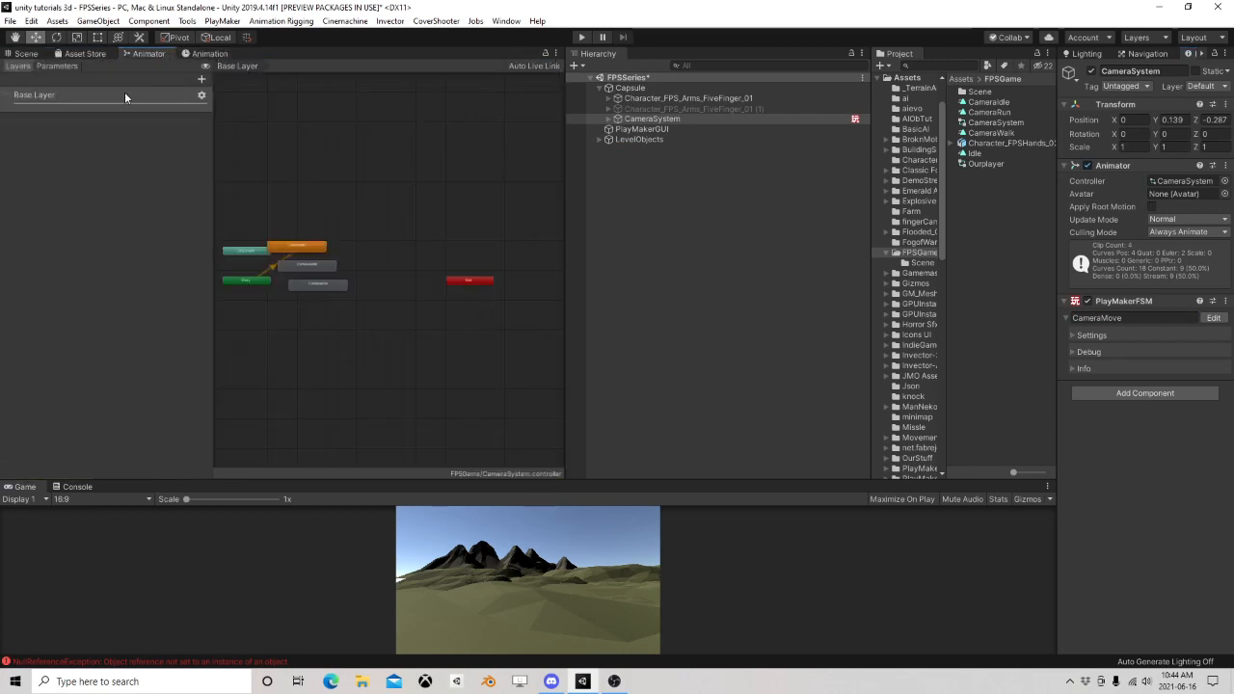
pyautogui.scroll(5, 314, 314)
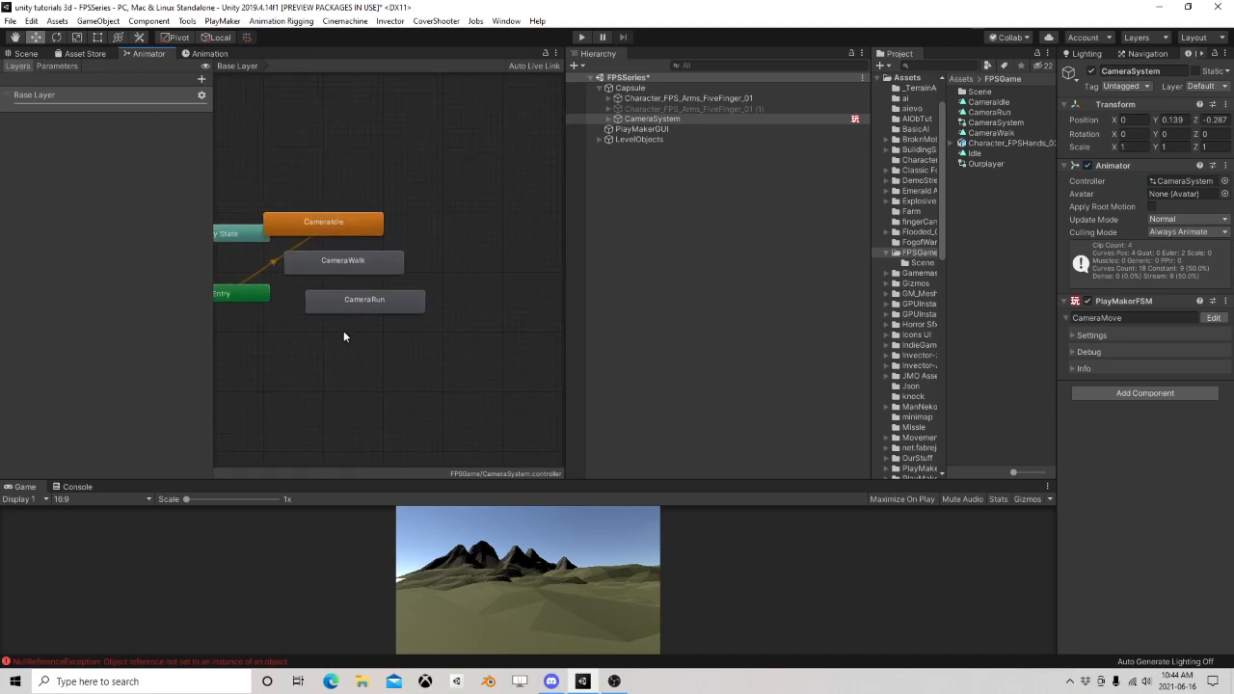
pyautogui.moveTo(361, 216); pyautogui.dragTo(480, 189)
pyautogui.moveTo(336, 274); pyautogui.dragTo(459, 258)
pyautogui.moveTo(363, 303); pyautogui.dragTo(462, 329)
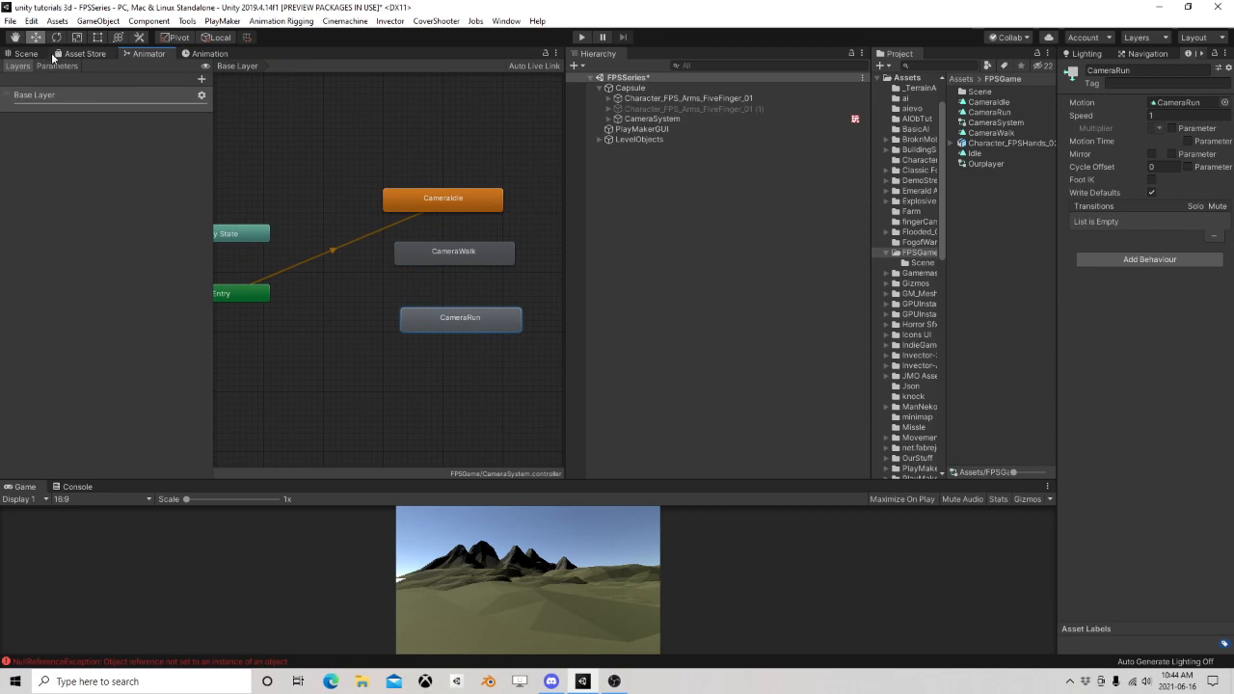
# Add a float parameter named Speed to the CameraSystem animator controller
pyautogui.click(57, 65)
pyautogui.click(199, 78)
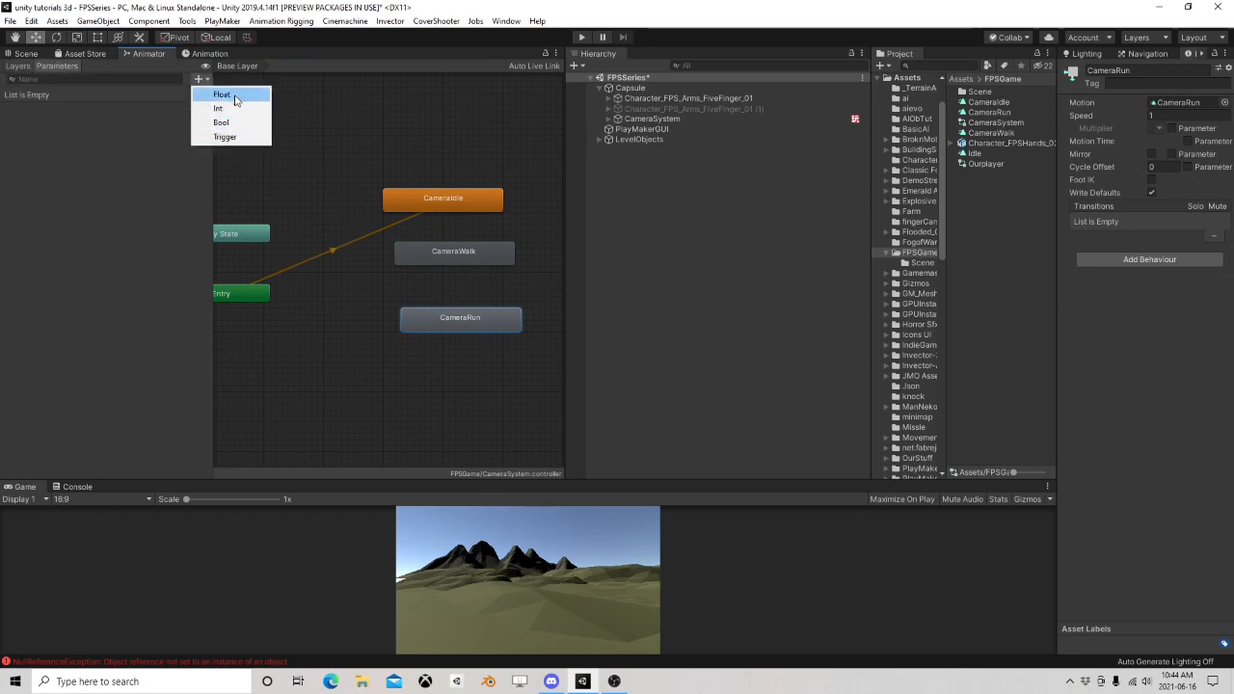
pyautogui.click(235, 98)
pyautogui.write('Speed')
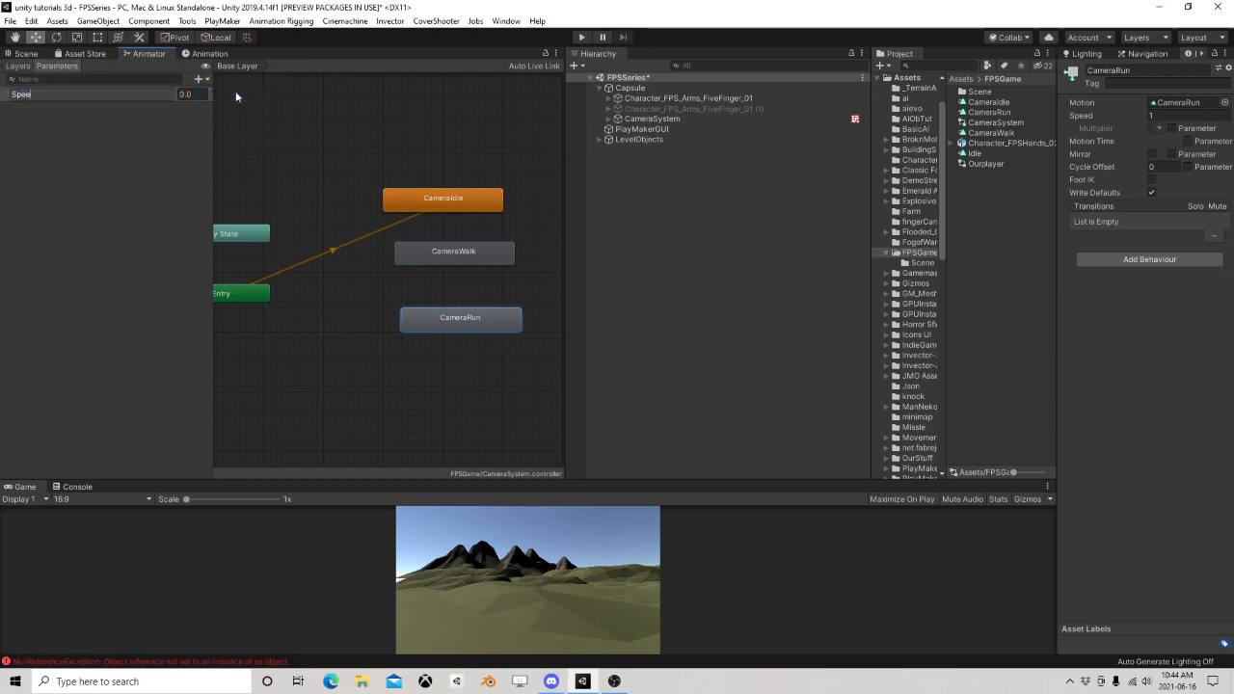
pyautogui.press('Return')
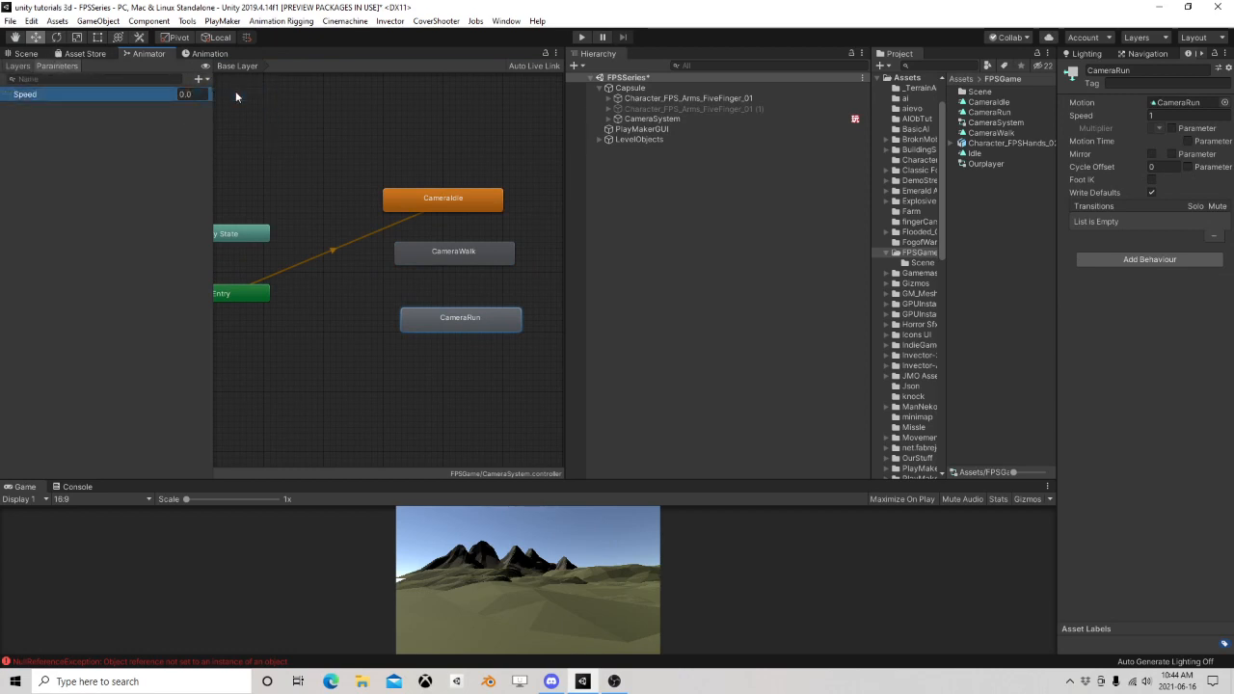
# Create transitions from CameraIdle to CameraWalk and from CameraWalk to CameraRun, and align the three states in a column
pyautogui.rightClick(419, 200)
pyautogui.click(480, 210)
pyautogui.click(446, 249)
pyautogui.rightClick(457, 255)
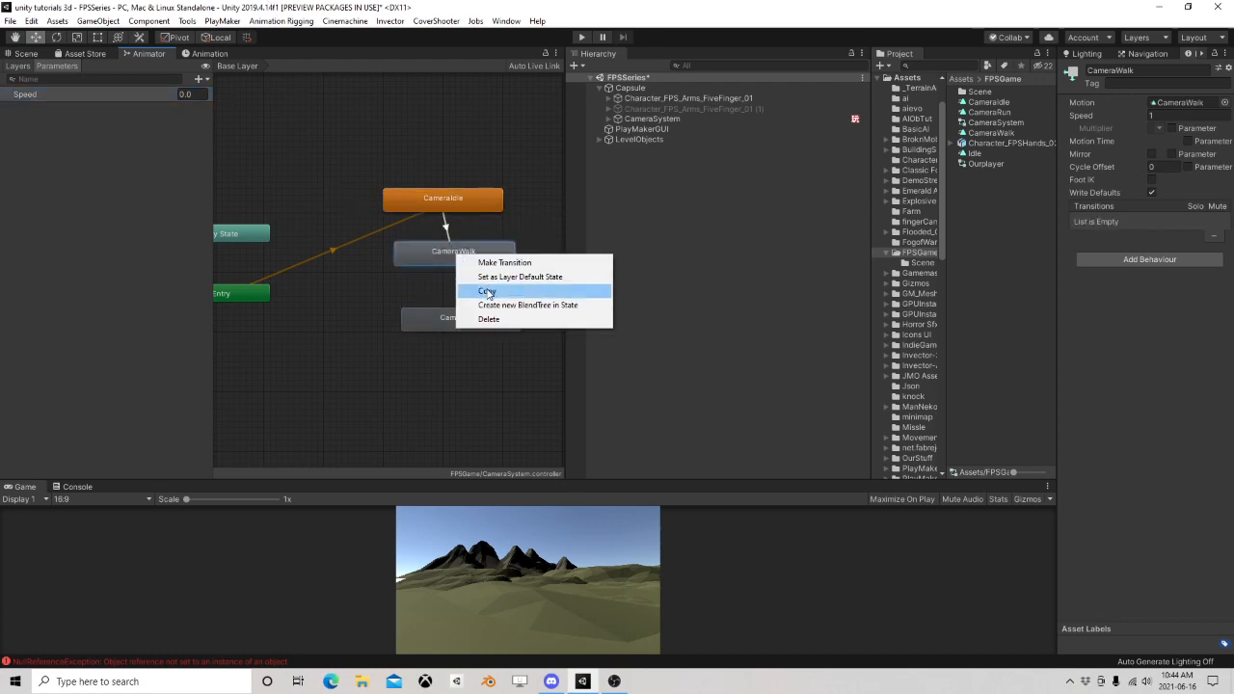
pyautogui.click(496, 262)
pyautogui.click(479, 313)
pyautogui.moveTo(472, 263); pyautogui.dragTo(461, 276)
pyautogui.moveTo(476, 320); pyautogui.dragTo(454, 329)
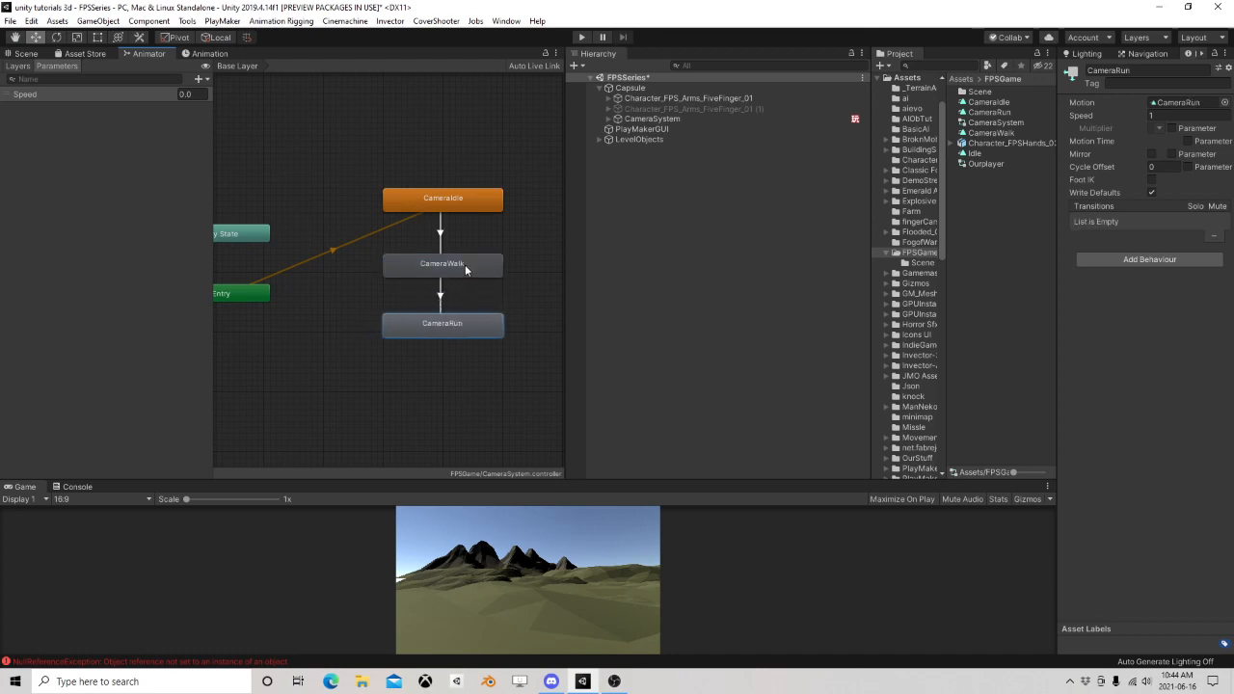
# Create return transitions from CameraWalk to CameraIdle, from CameraRun to CameraIdle, and from CameraRun to CameraWalk
pyautogui.rightClick(465, 270)
pyautogui.click(487, 272)
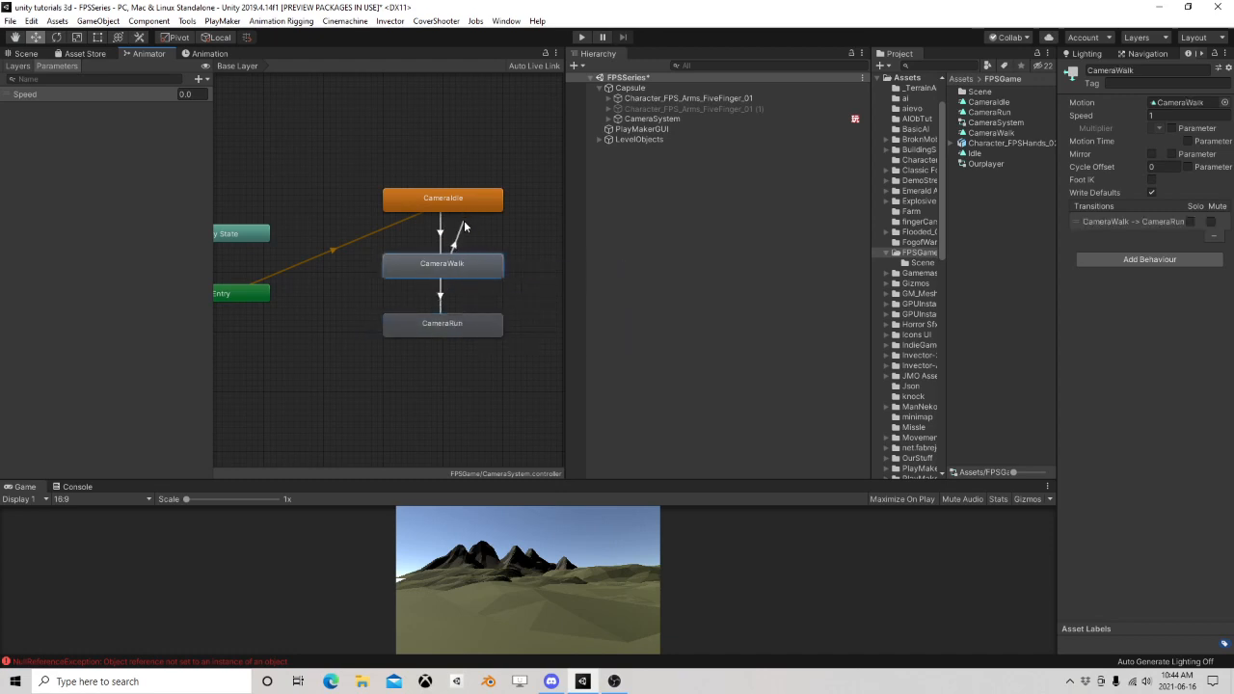
pyautogui.click(464, 207)
pyautogui.rightClick(476, 328)
pyautogui.click(490, 335)
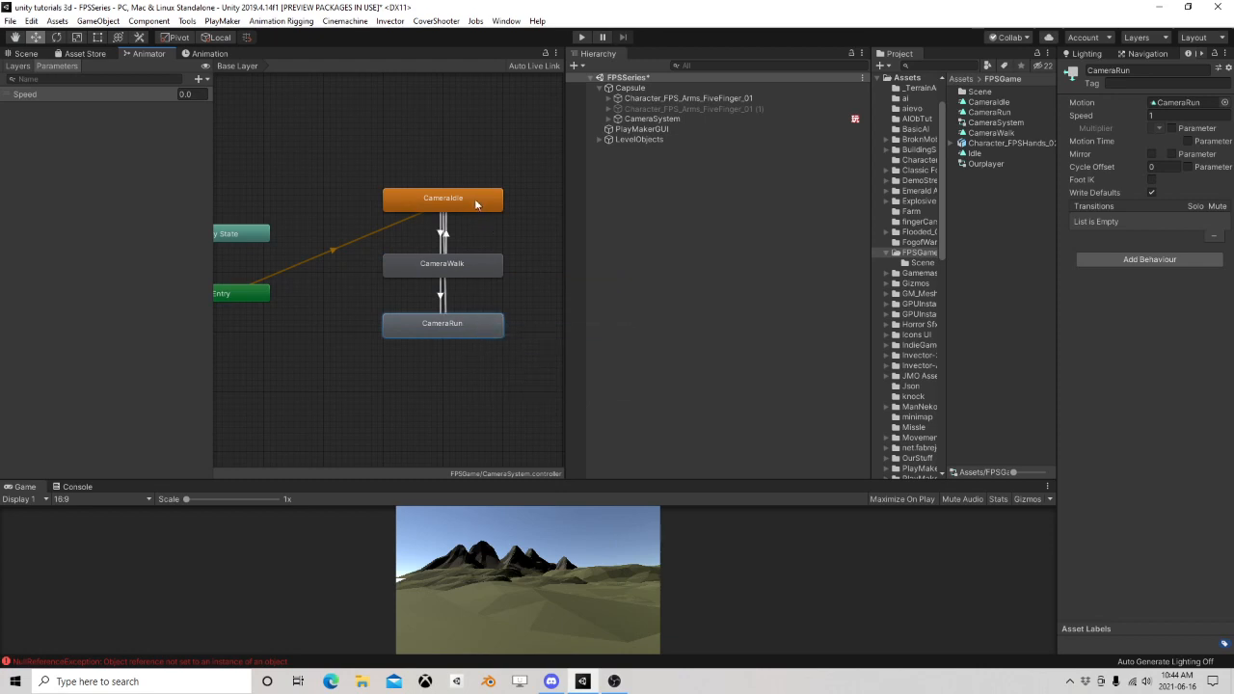
pyautogui.click(476, 202)
pyautogui.rightClick(488, 333)
pyautogui.click(491, 336)
pyautogui.click(456, 266)
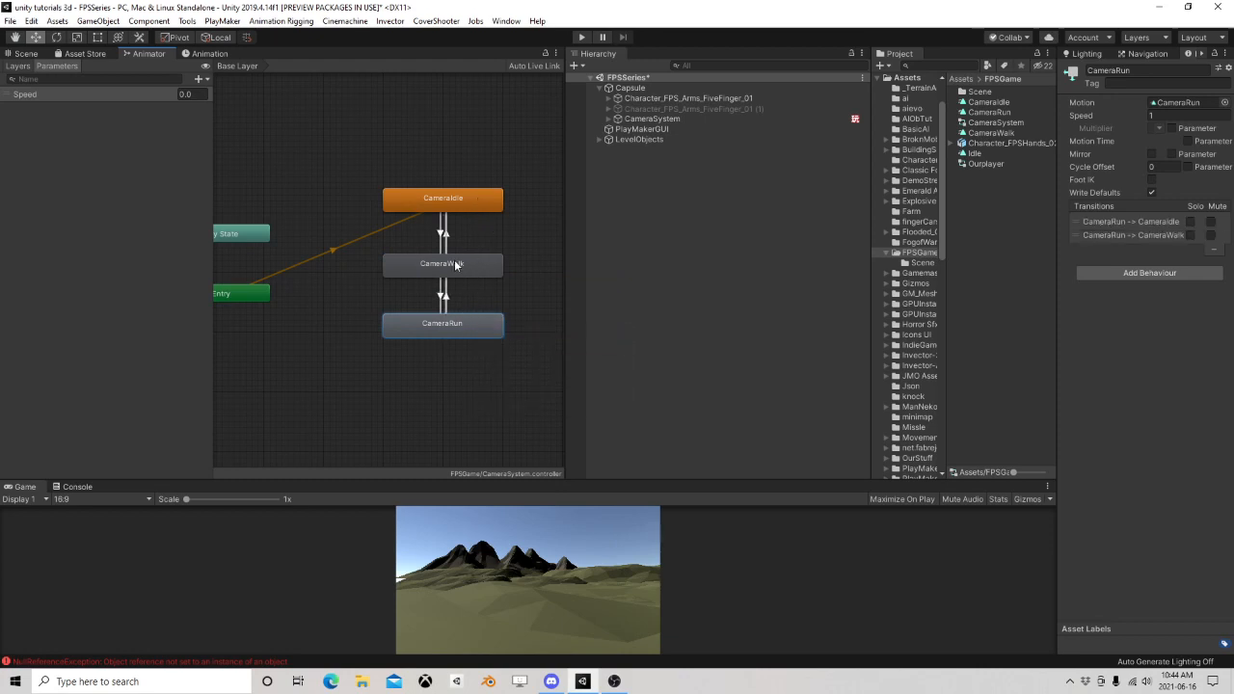
# Rearrange CameraIdle, CameraWalk and CameraRun into a triangle so that every transition between them can be told apart
pyautogui.moveTo(457, 263); pyautogui.dragTo(423, 270)
pyautogui.moveTo(490, 320); pyautogui.dragTo(548, 321)
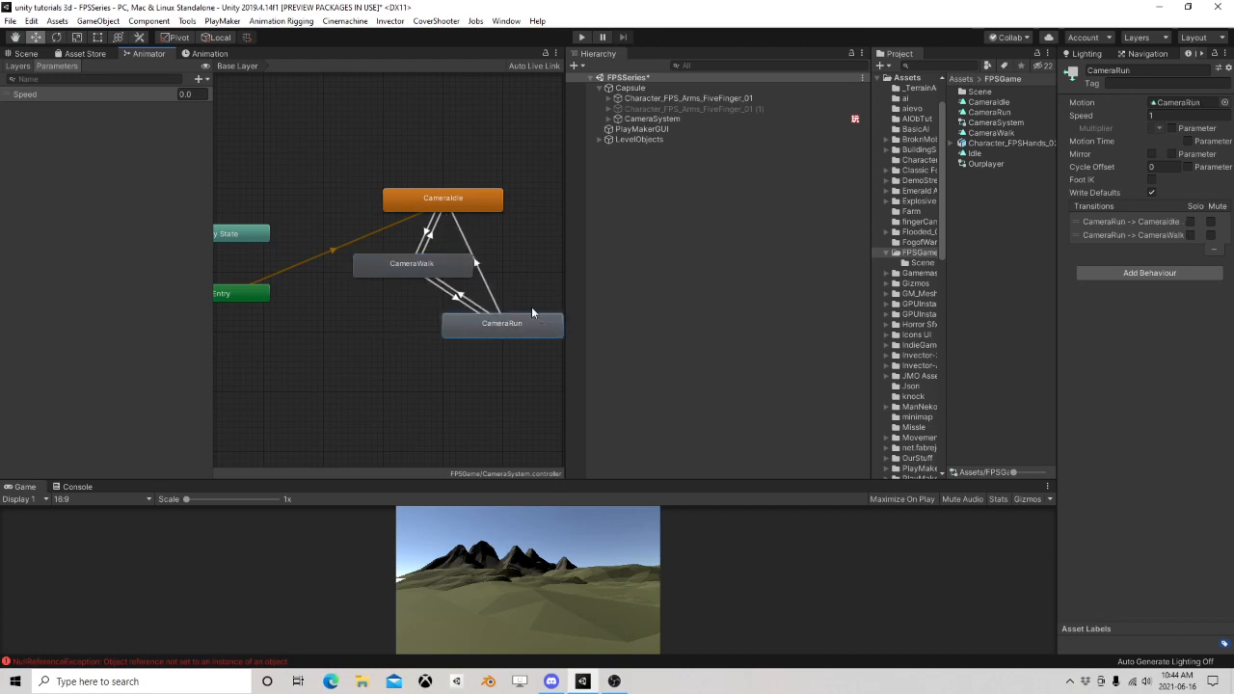
pyautogui.moveTo(482, 203); pyautogui.dragTo(500, 204)
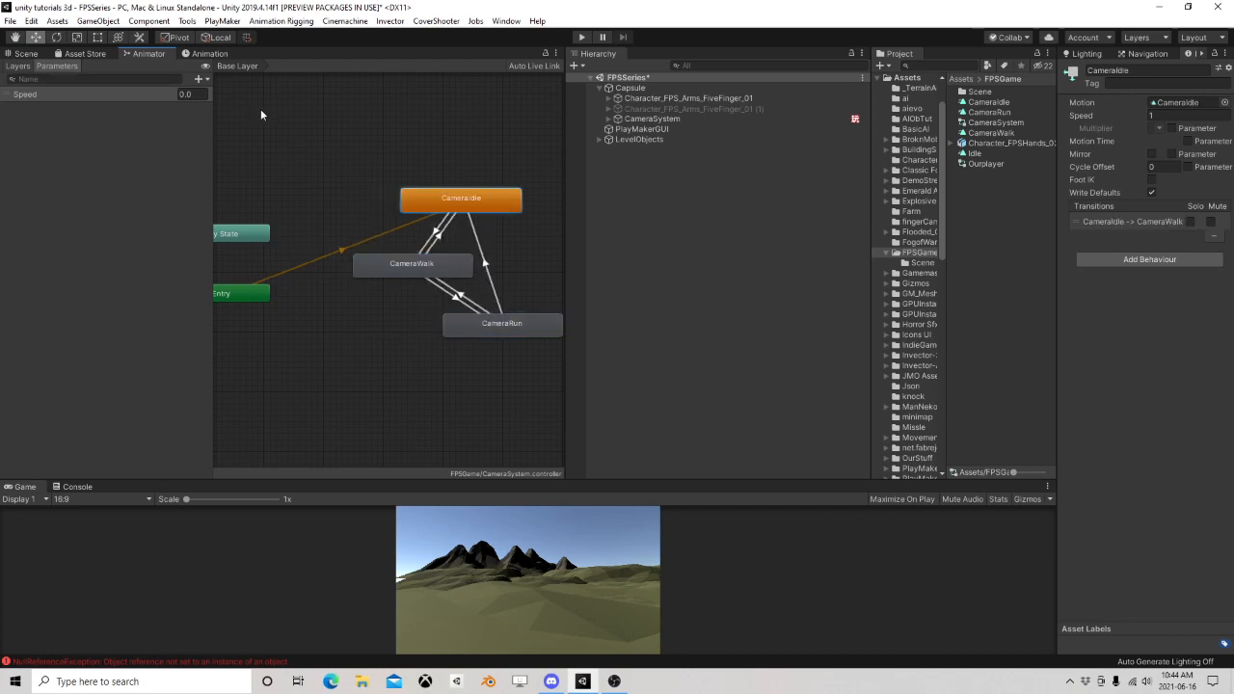
# Disable exit time on the CameraIdle to CameraWalk transition and add the condition Speed Greater than 0.25
pyautogui.click(438, 235)
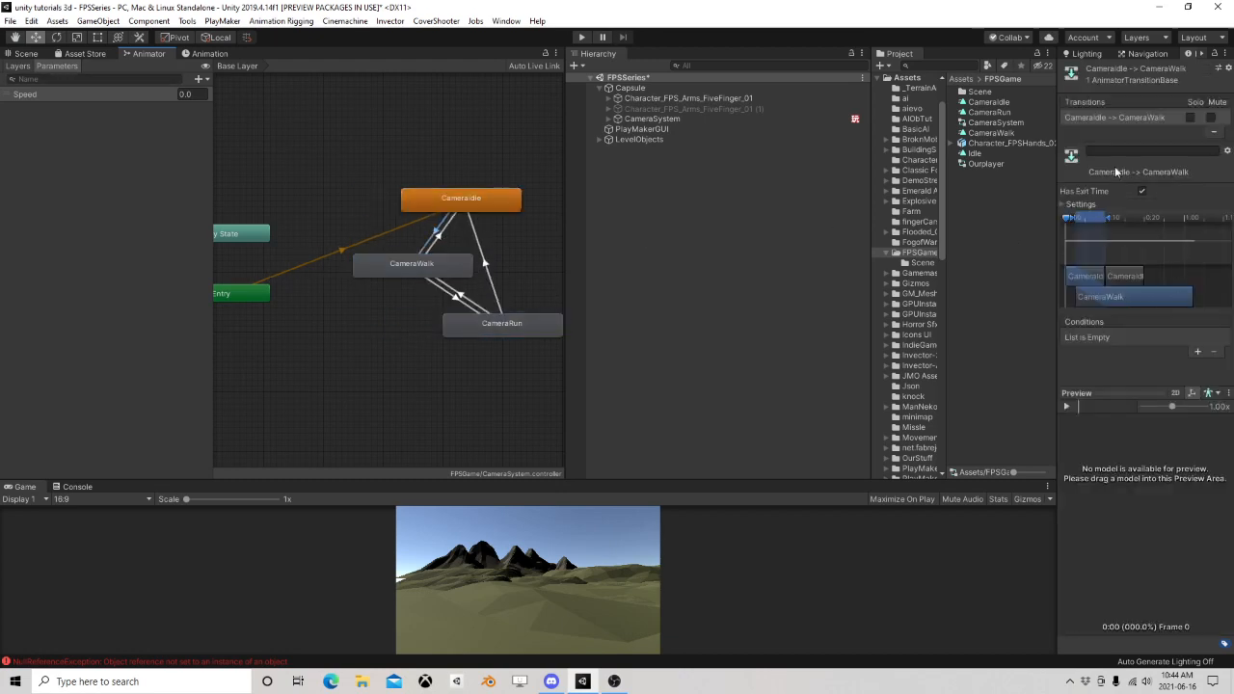
pyautogui.click(1142, 191)
pyautogui.click(1197, 351)
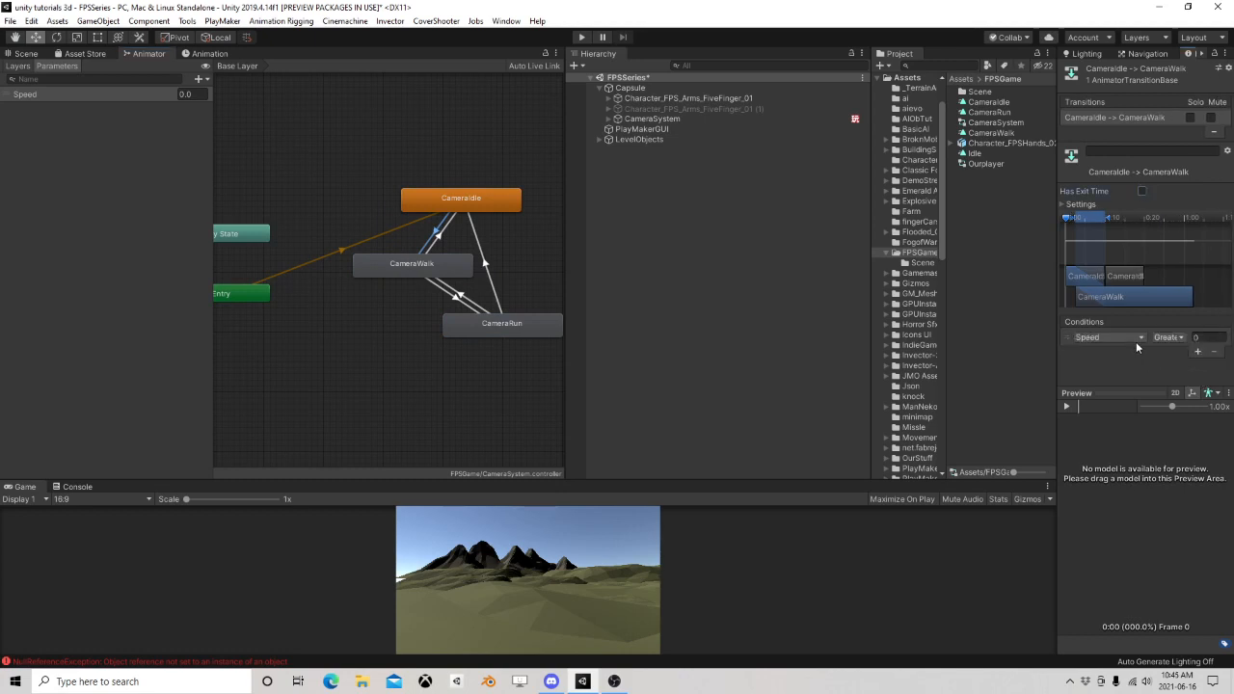
pyautogui.click(1200, 337)
pyautogui.click(1148, 294)
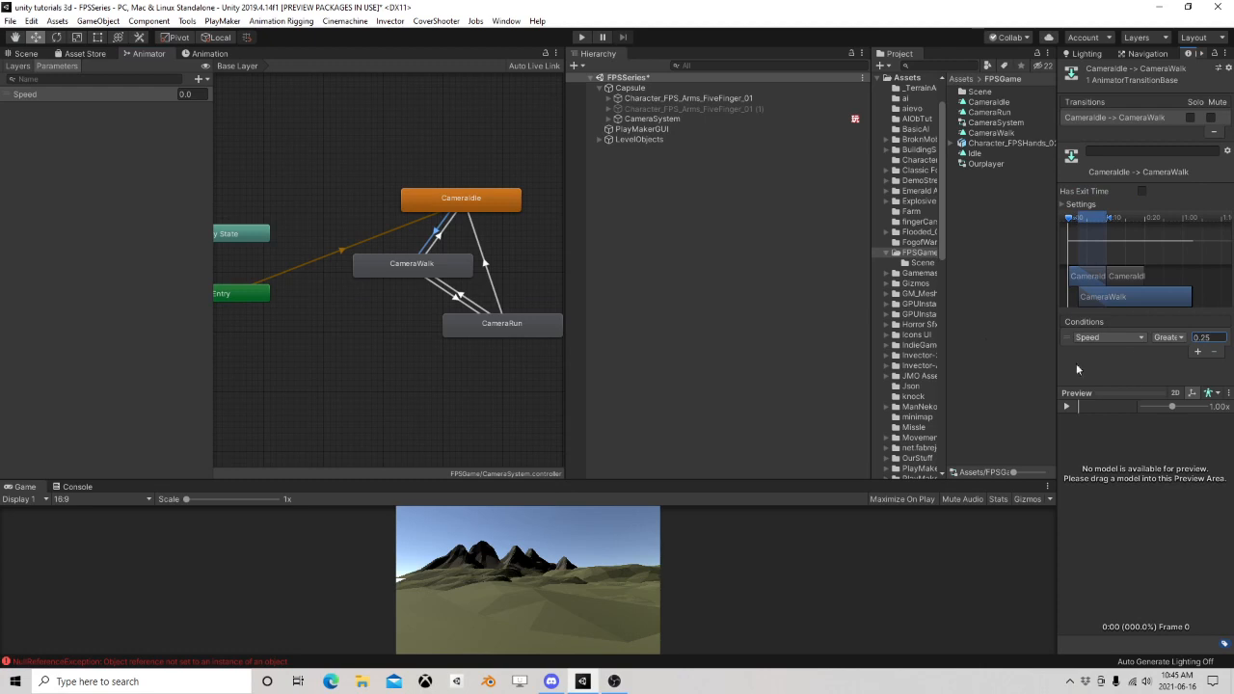
# Disable exit time on the CameraWalk to CameraRun transition and add a Speed Greater condition with its own threshold
pyautogui.click(457, 296)
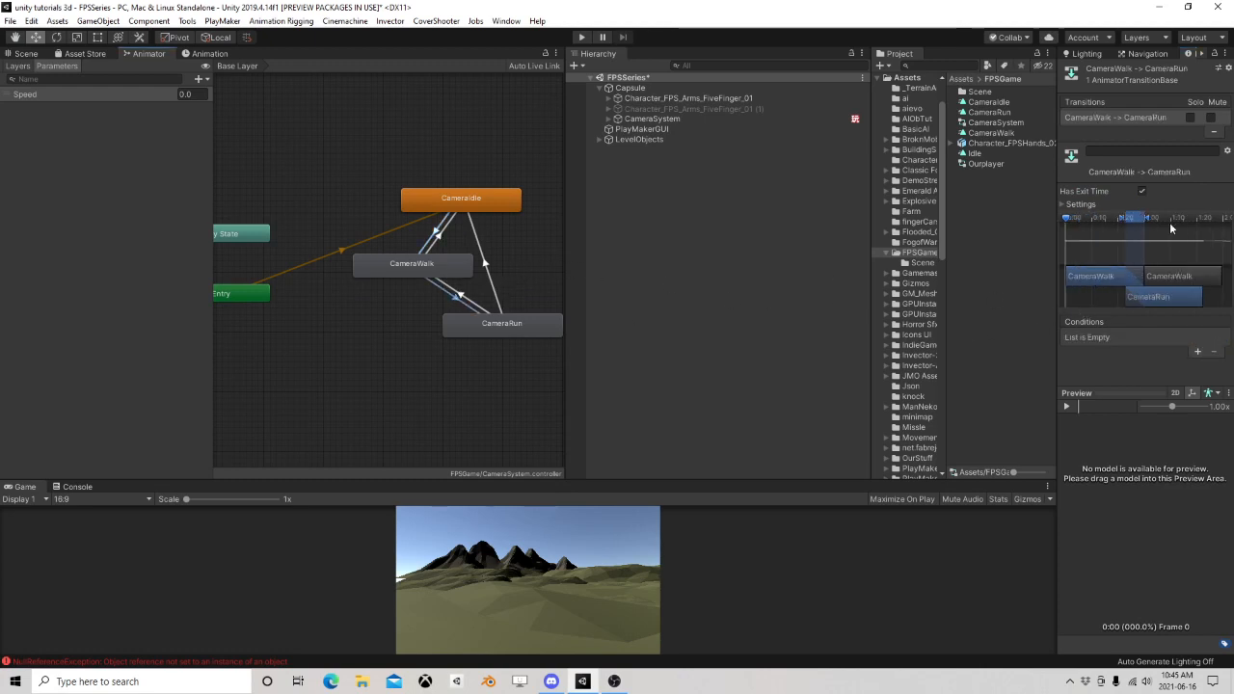
pyautogui.click(1143, 191)
pyautogui.click(1190, 352)
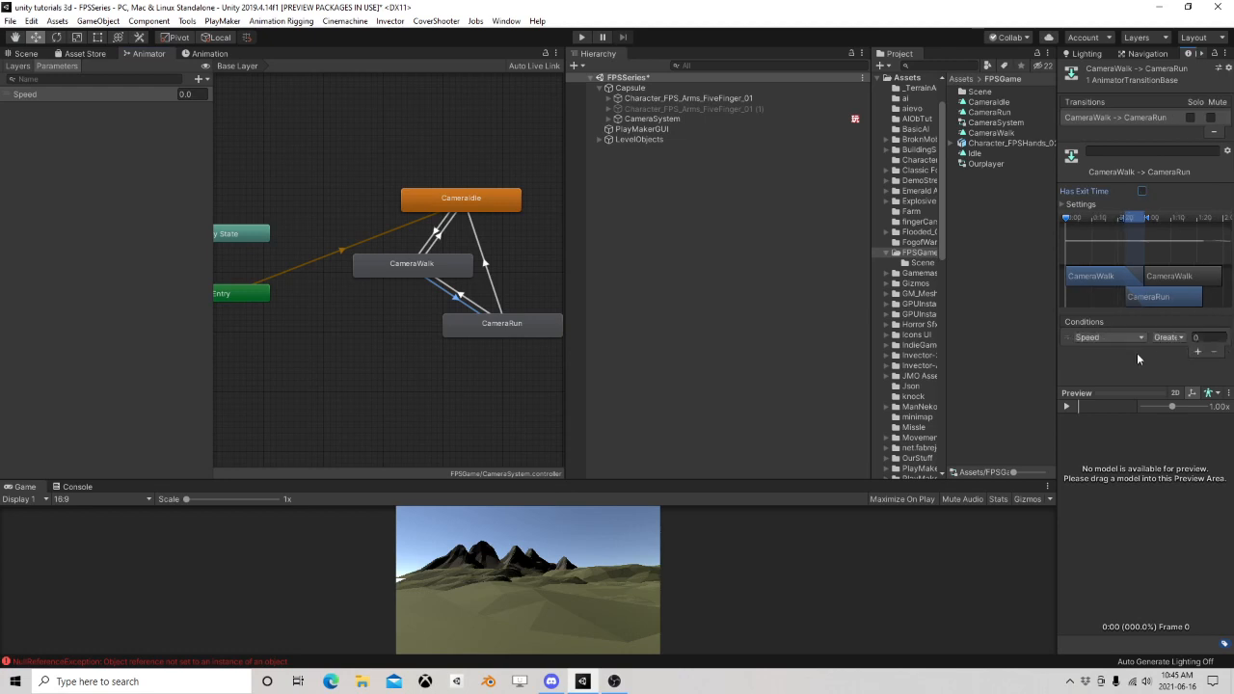
pyautogui.click(1212, 337)
# Disable exit time on the CameraWalk to CameraIdle transition and add the condition Speed Less than 0.25
pyautogui.click(439, 241)
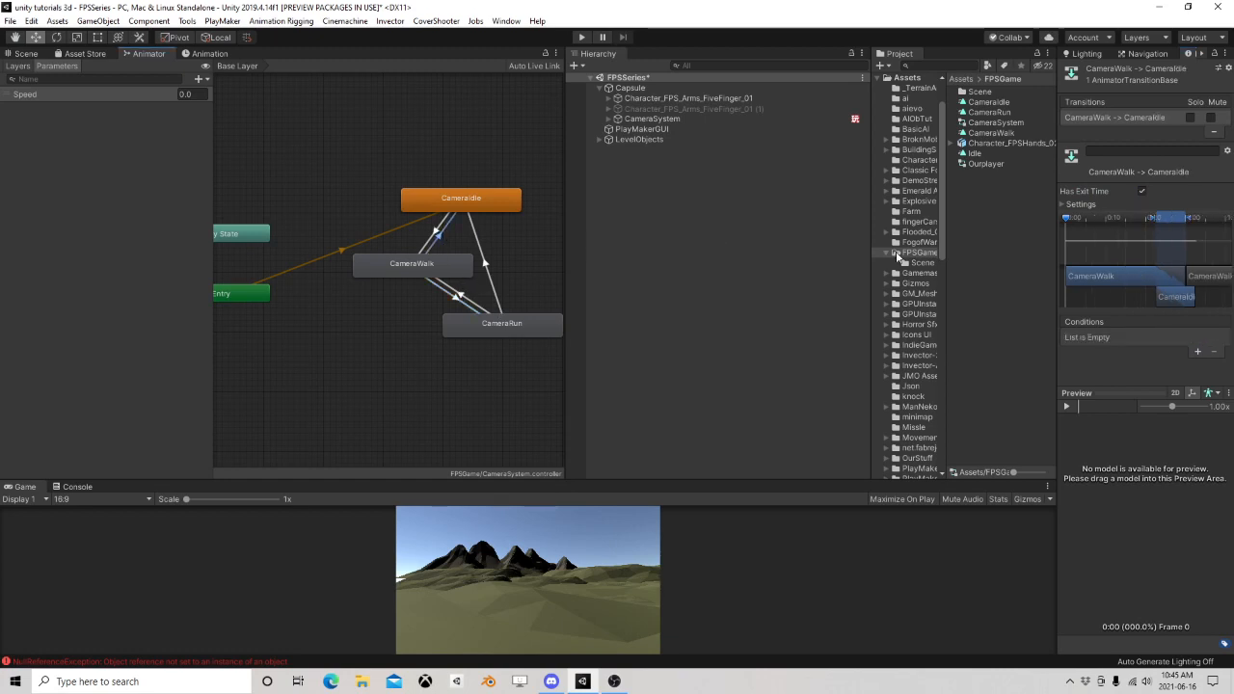
pyautogui.click(1142, 191)
pyautogui.click(1191, 353)
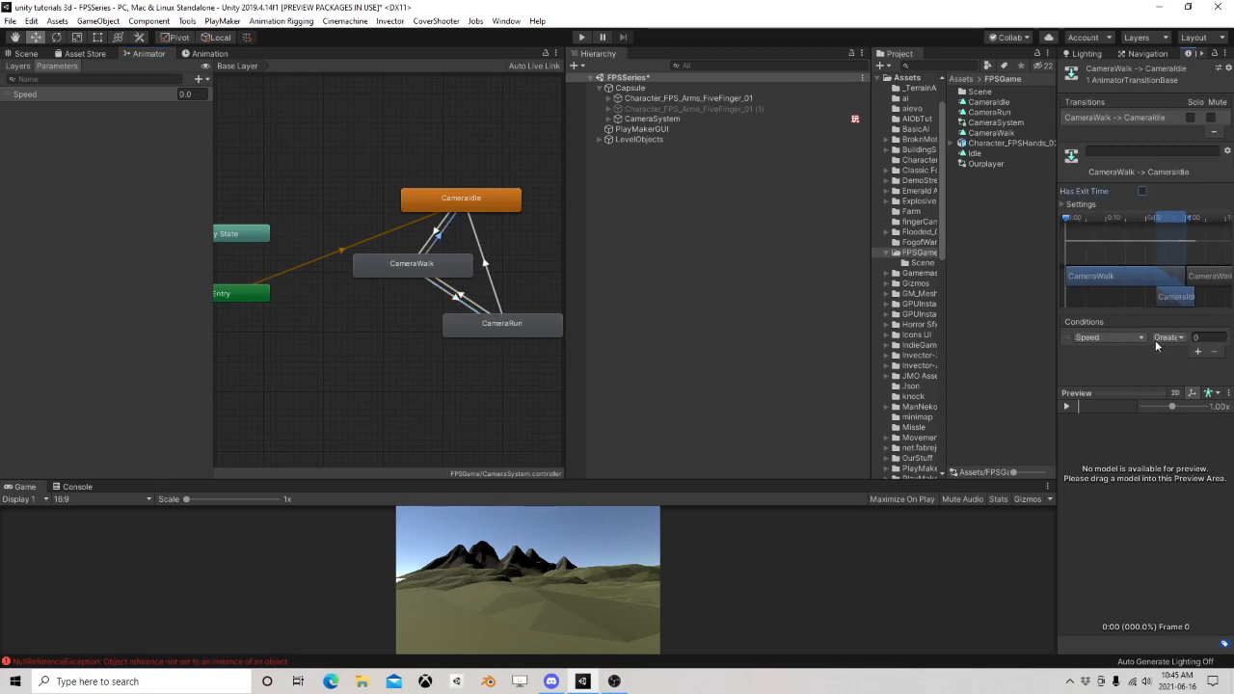
pyautogui.click(1167, 337)
pyautogui.click(1162, 360)
pyautogui.click(1208, 336)
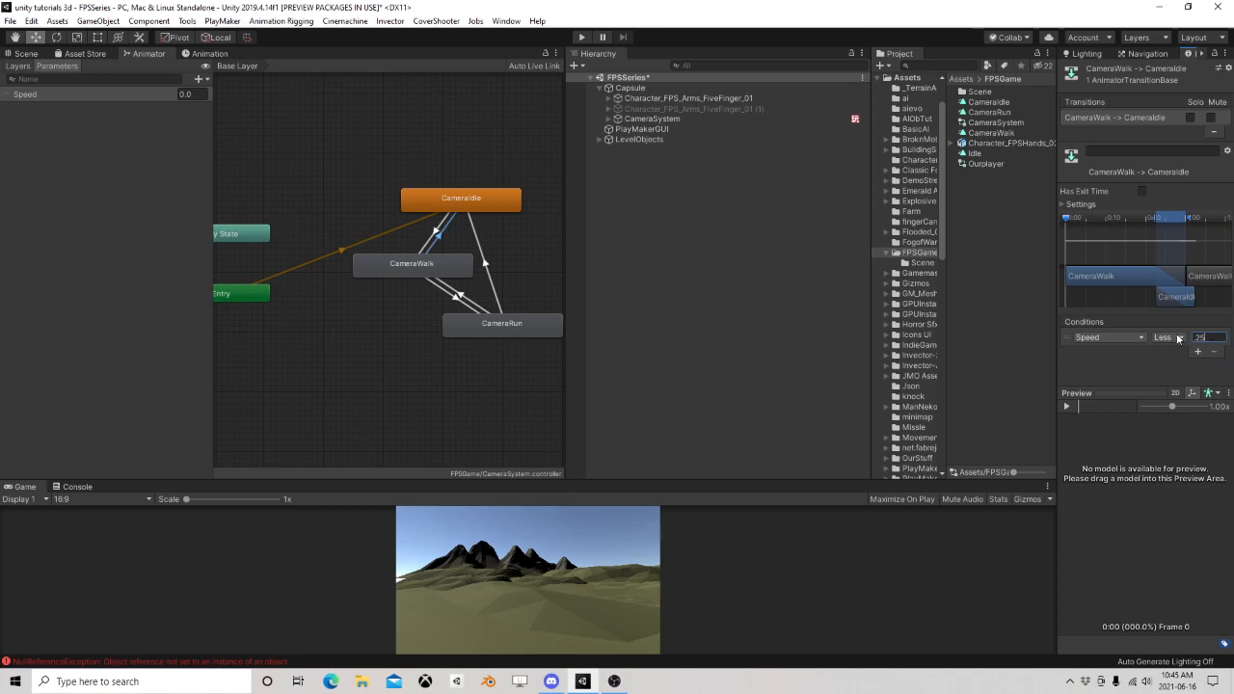
pyautogui.write('.25')
pyautogui.press('Return')
# Disable exit time on the CameraRun to CameraWalk transition and add a Speed Less condition with its own threshold
pyautogui.click(467, 296)
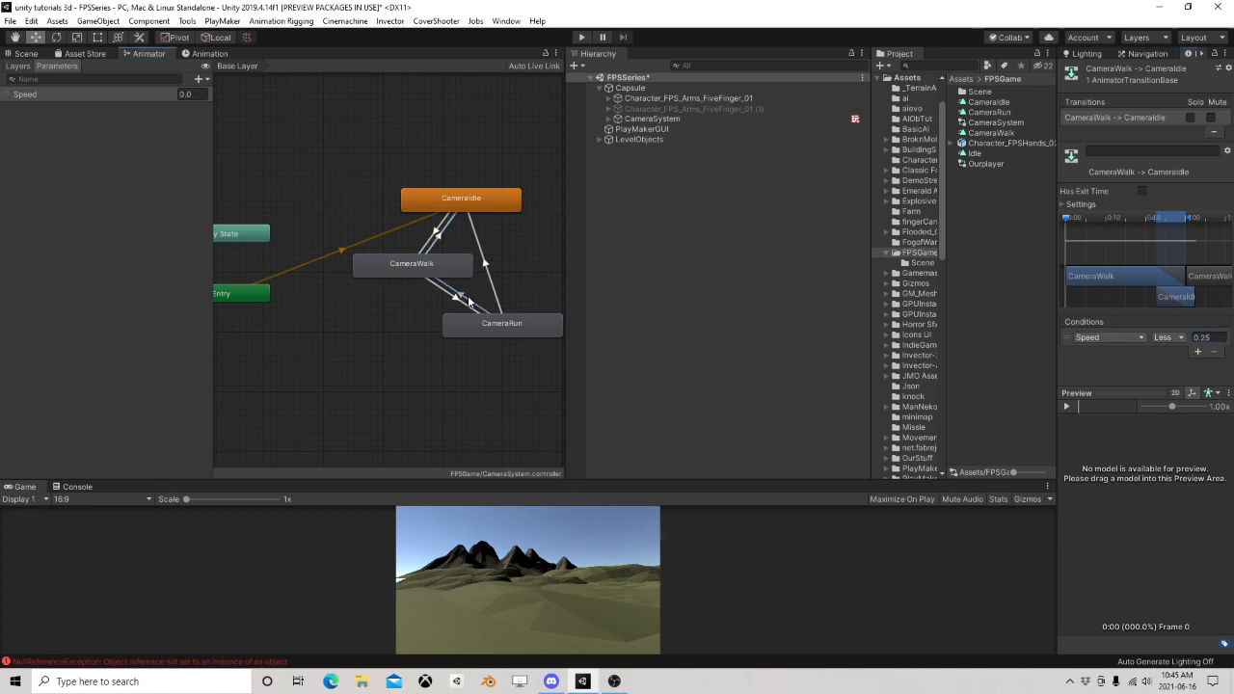
pyautogui.click(1143, 191)
pyautogui.click(1198, 351)
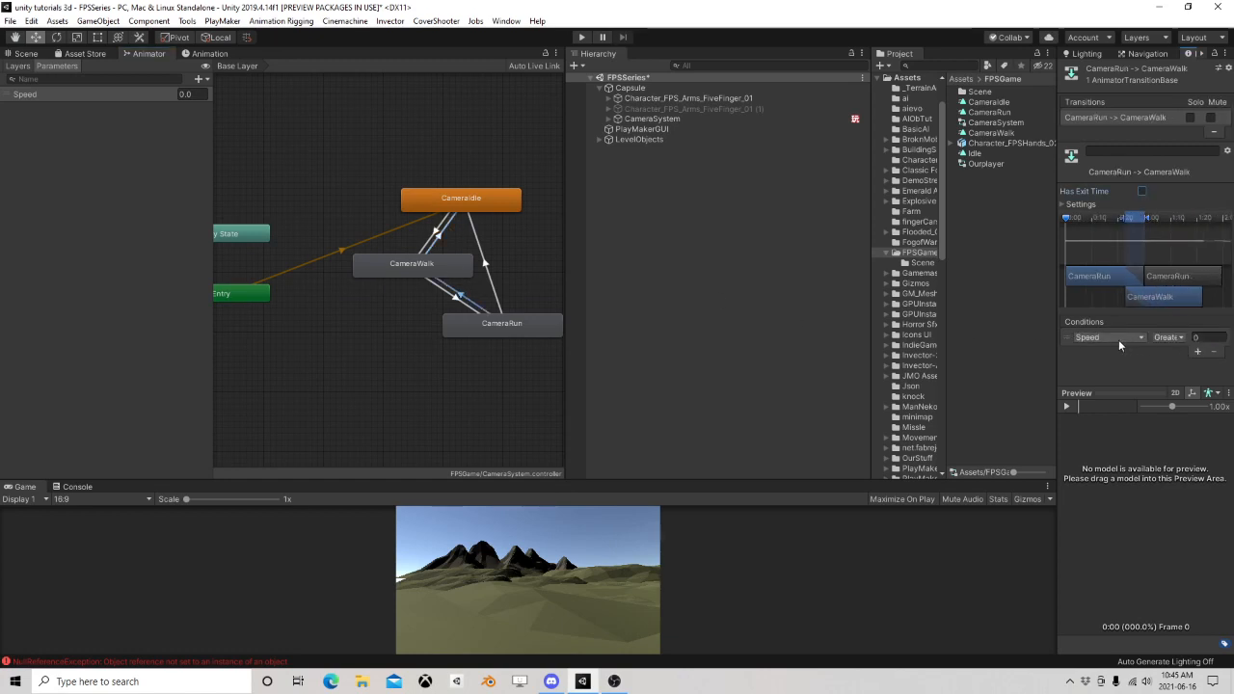
pyautogui.click(1160, 339)
pyautogui.click(1167, 364)
pyautogui.click(1208, 337)
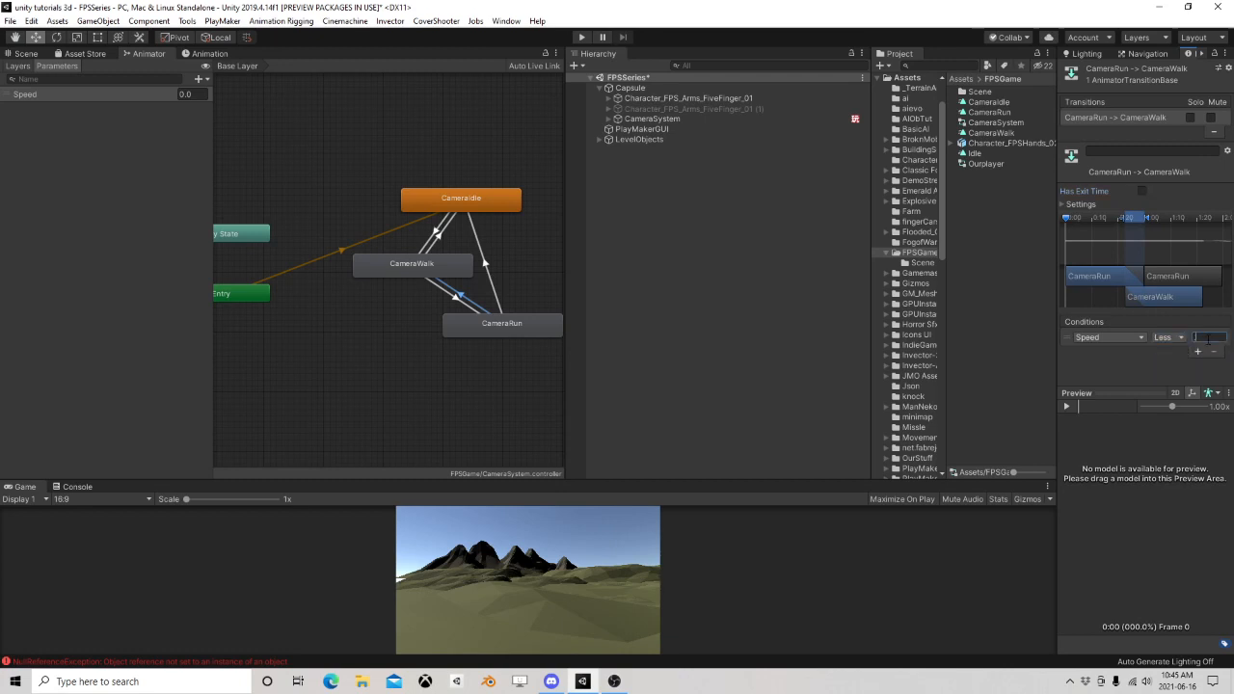
# Disable exit time on the CameraRun to CameraIdle transition and add the condition Speed Less than 0.25
pyautogui.click(494, 287)
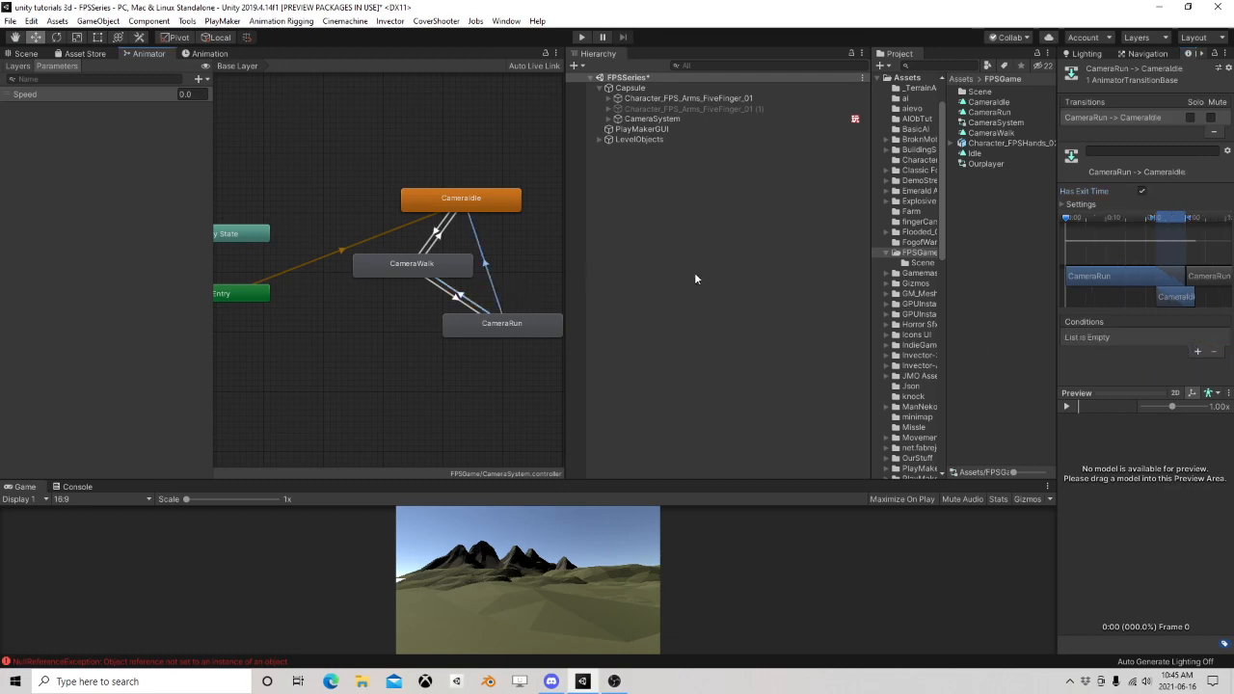
pyautogui.click(1197, 352)
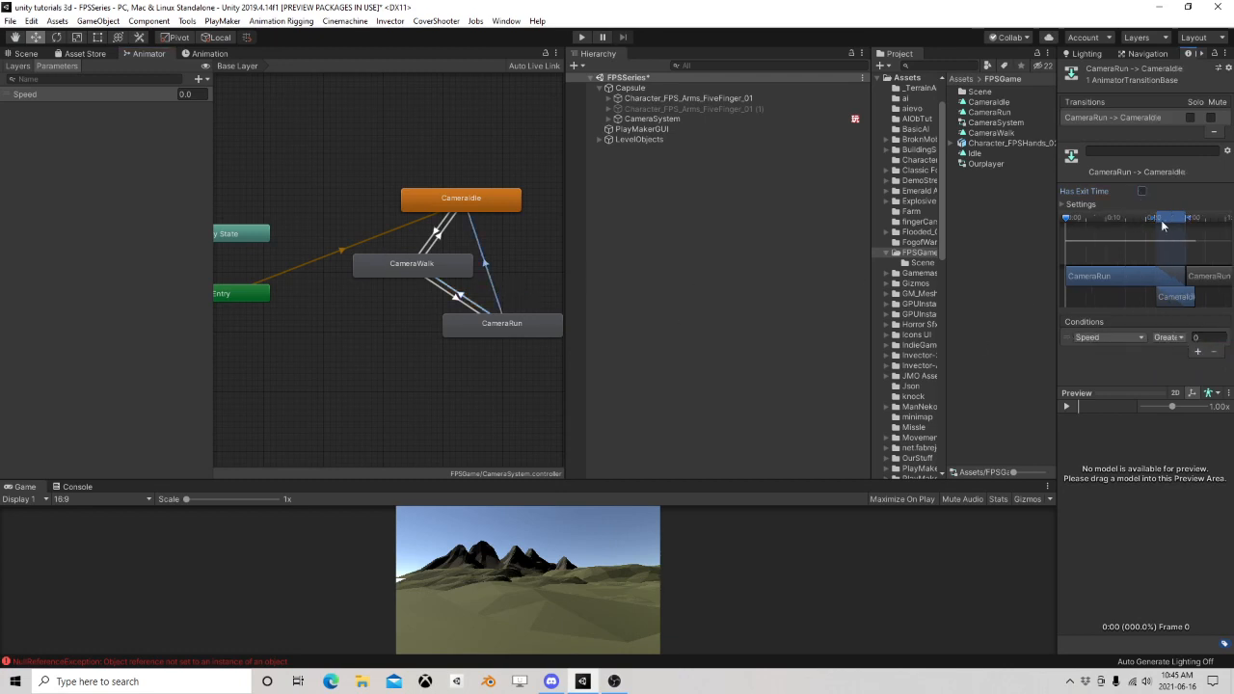
pyautogui.click(1167, 338)
pyautogui.click(1166, 365)
pyautogui.click(1210, 337)
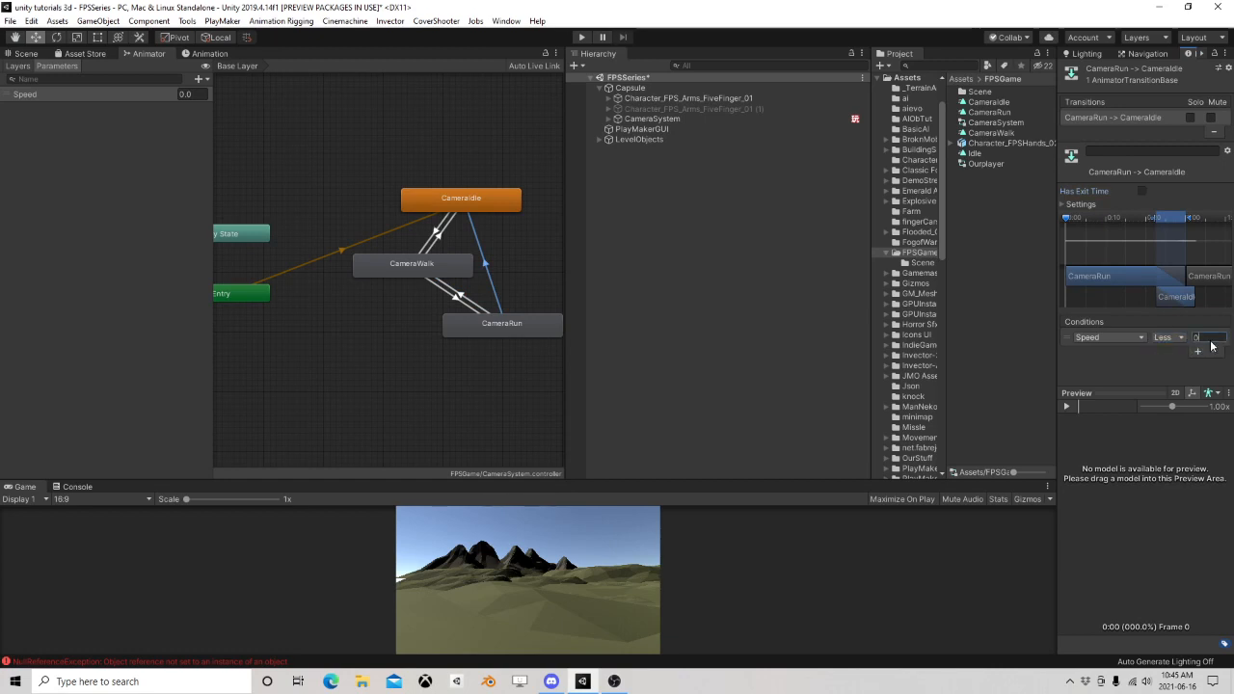
pyautogui.write('0.25')
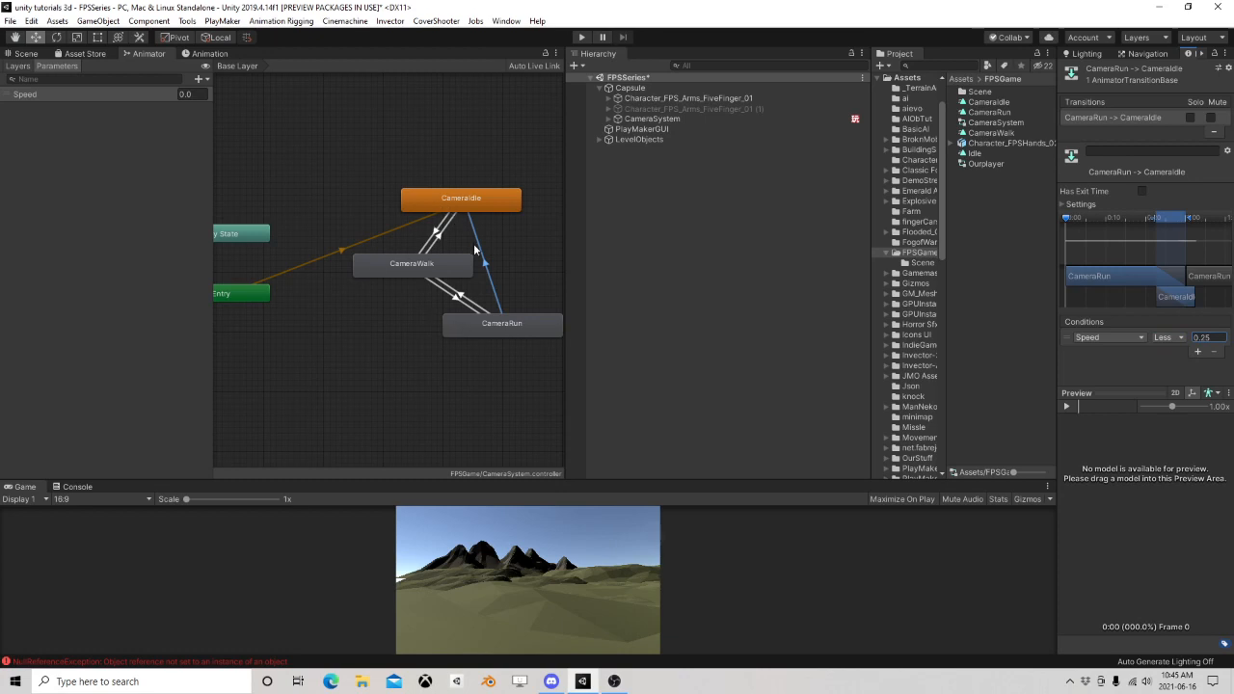
# Add a PlayMakerFSM component to the Capsule and name it CameraLook
pyautogui.click(26, 54)
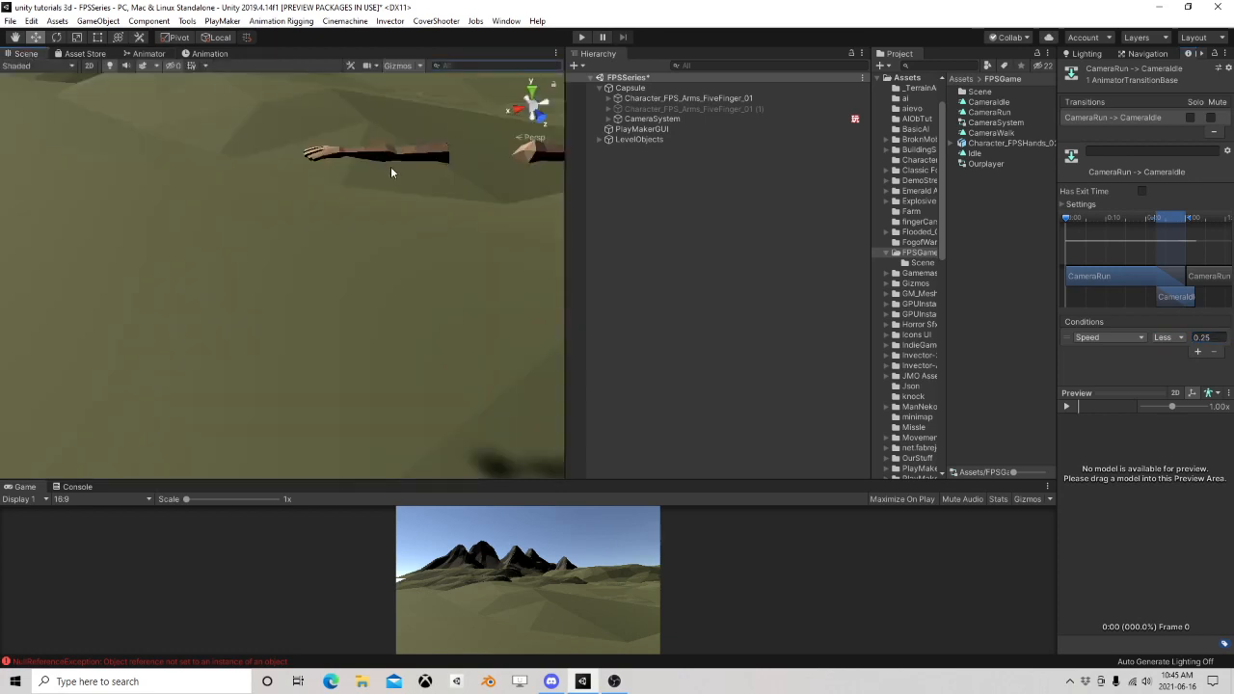
pyautogui.moveTo(391, 172); pyautogui.dragTo(391, 218, button='middle')
pyautogui.click(661, 120)
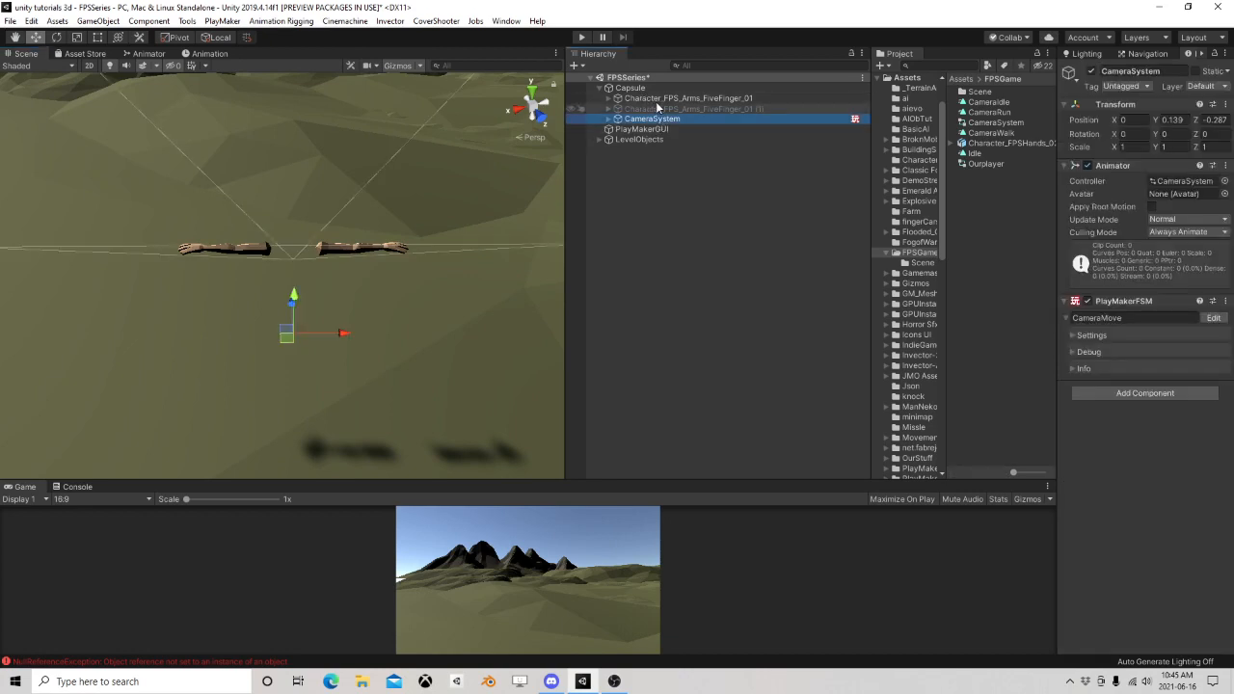
pyautogui.click(641, 88)
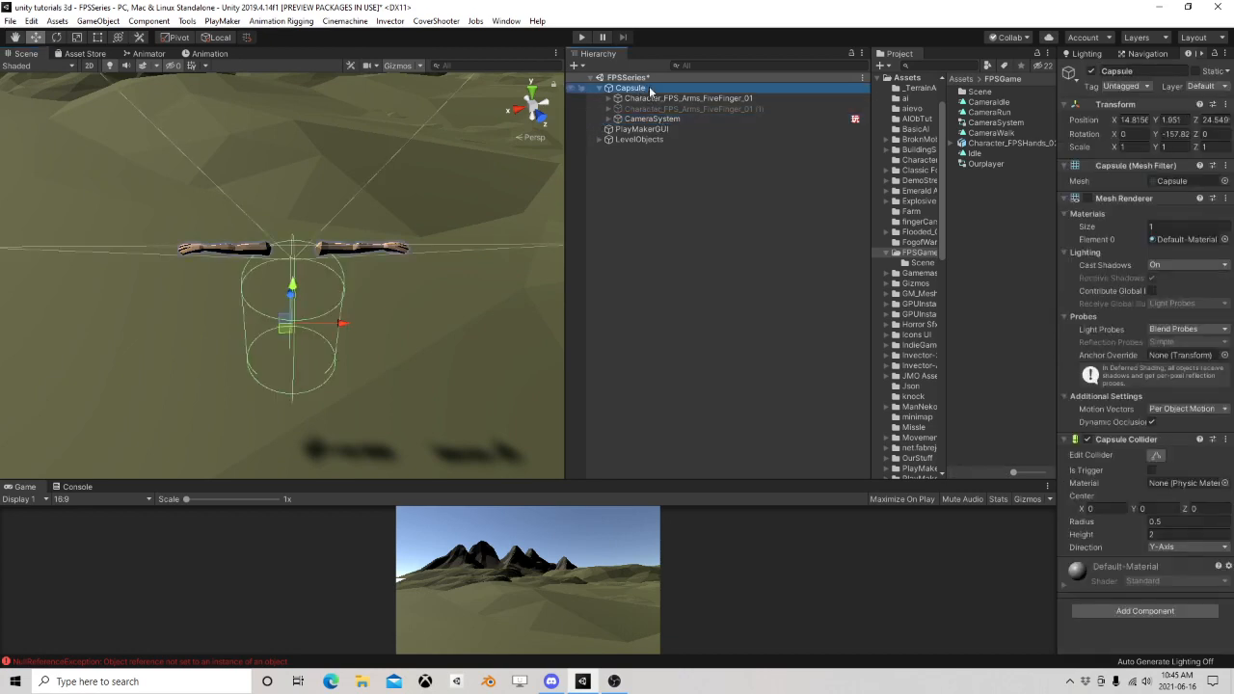
pyautogui.click(1124, 611)
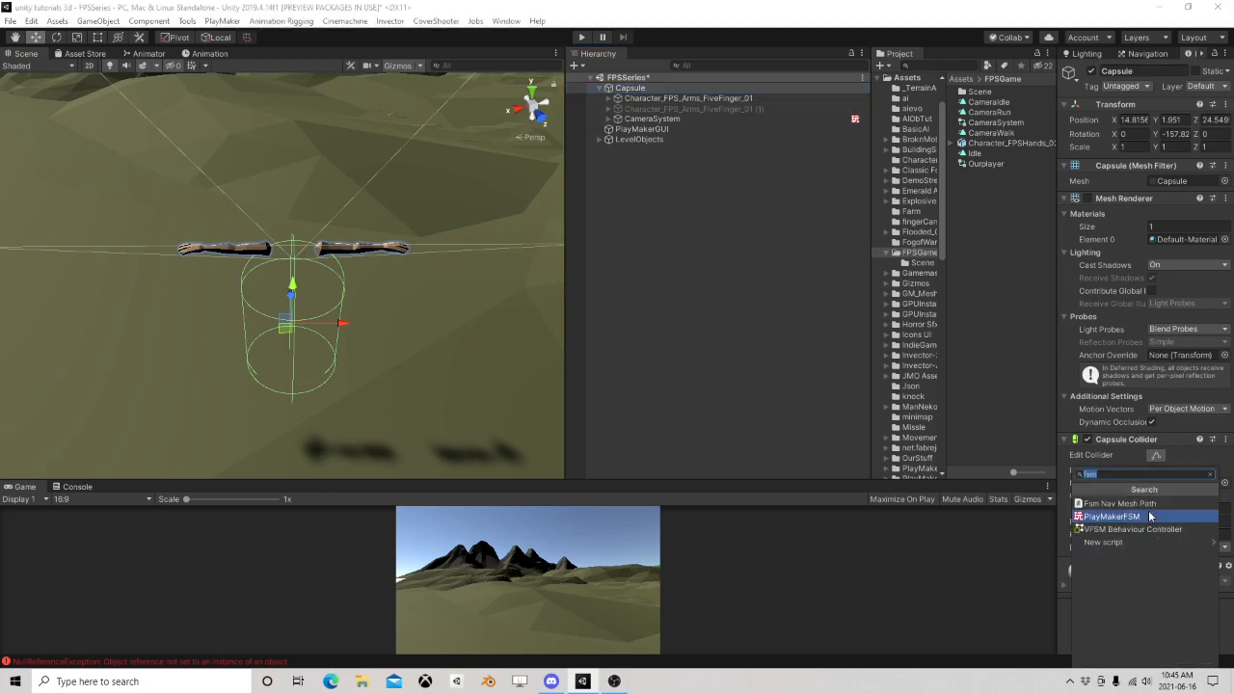
pyautogui.click(1152, 518)
pyautogui.click(1122, 579)
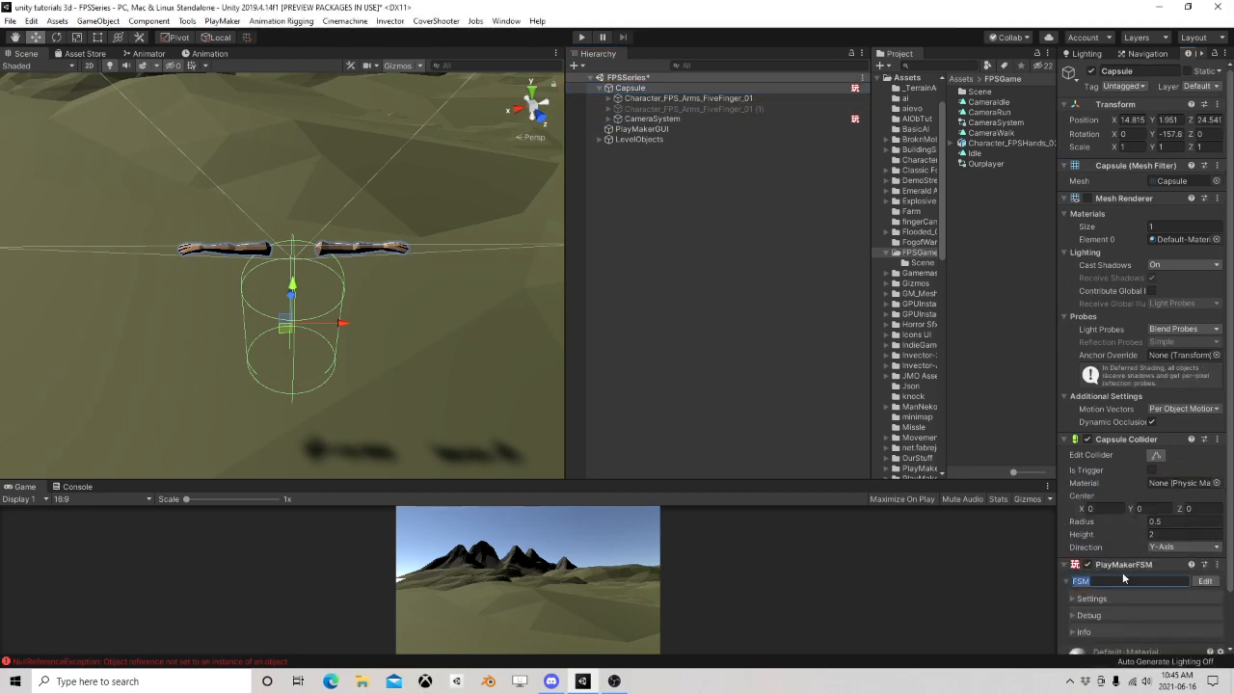
pyautogui.write('CameraLook')
# Add a Mouse Look 2 action to State 1 of the CameraLook FSM
pyautogui.click(1205, 582)
pyautogui.click(748, 334)
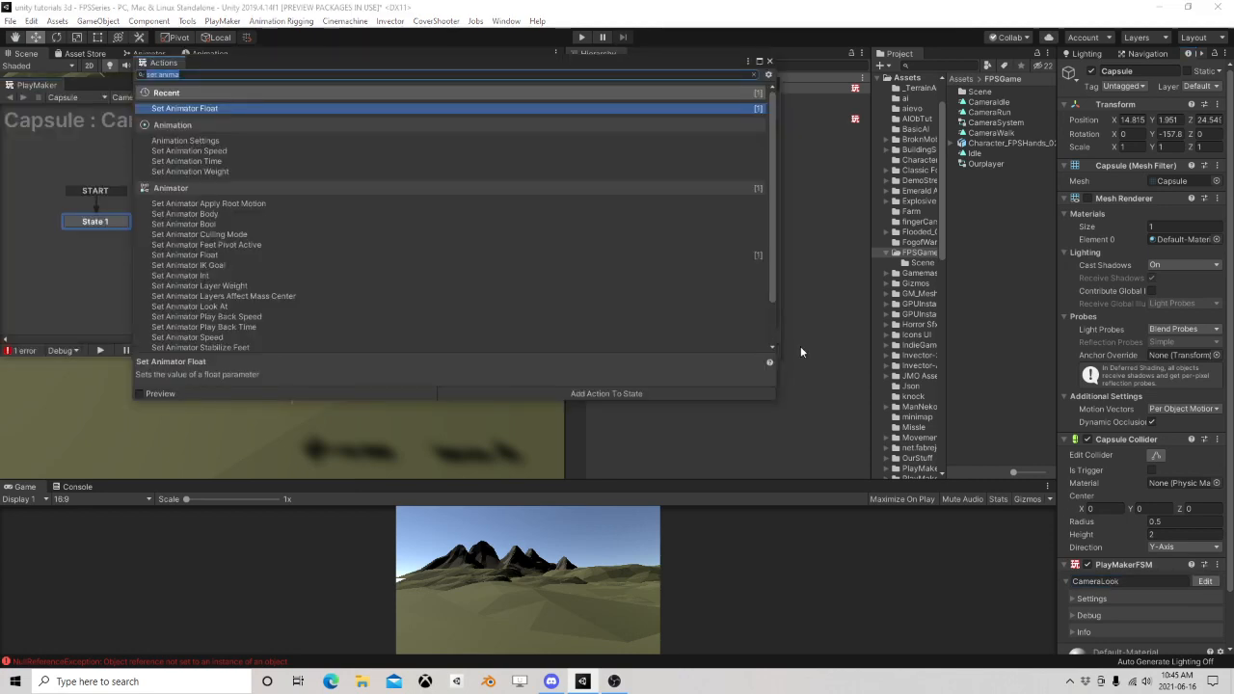
pyautogui.write('mouse')
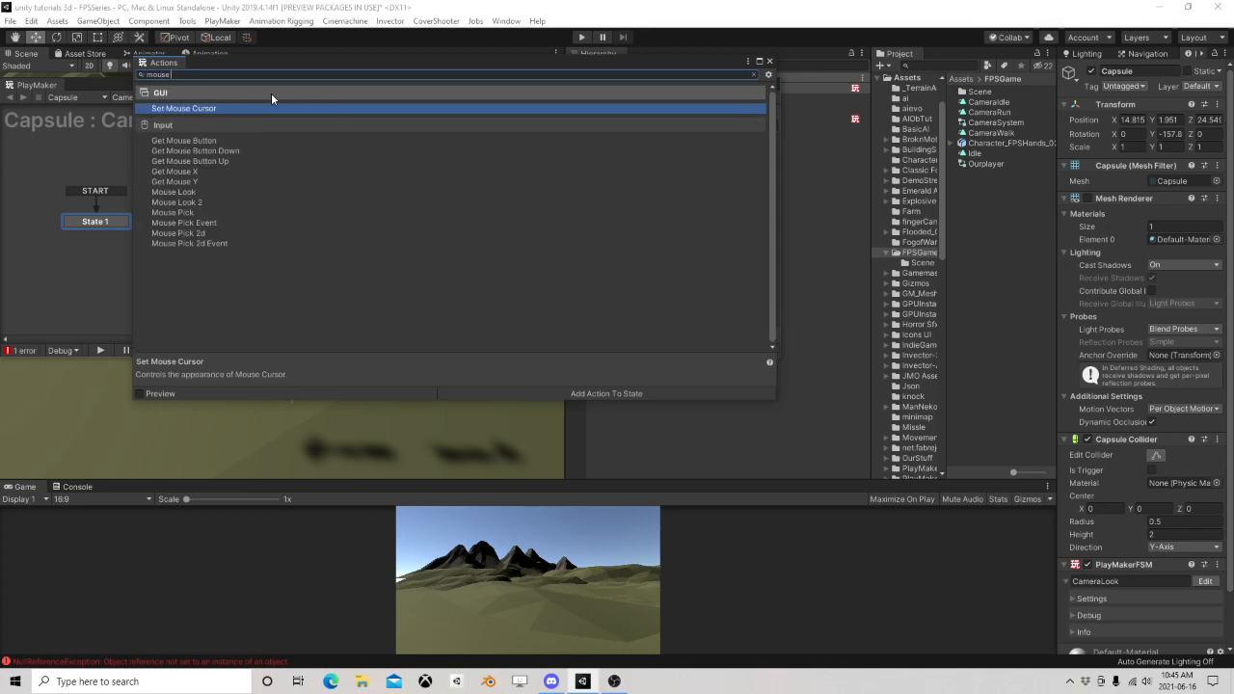
pyautogui.doubleClick(203, 202)
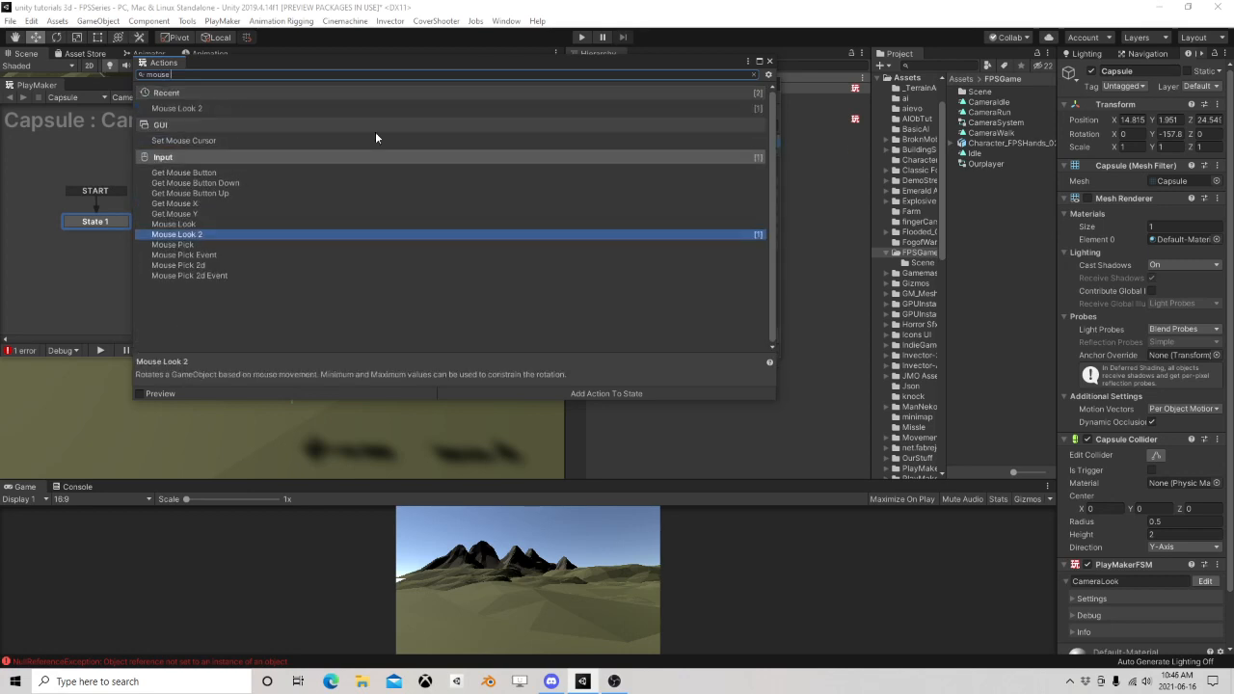
pyautogui.click(769, 61)
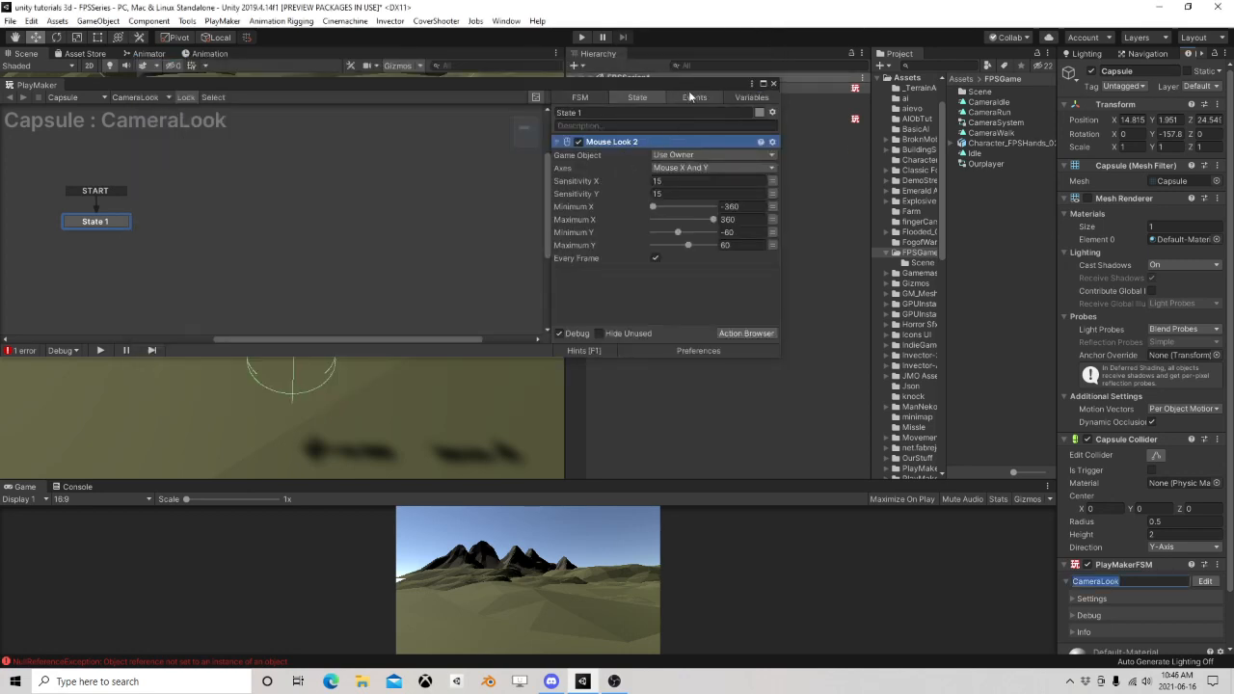
# Make CameraSystem the specified game object of Mouse Look 2 and set Sensitivity X and Sensitivity Y to 3
pyautogui.moveTo(691, 96); pyautogui.dragTo(365, 99)
pyautogui.click(383, 157)
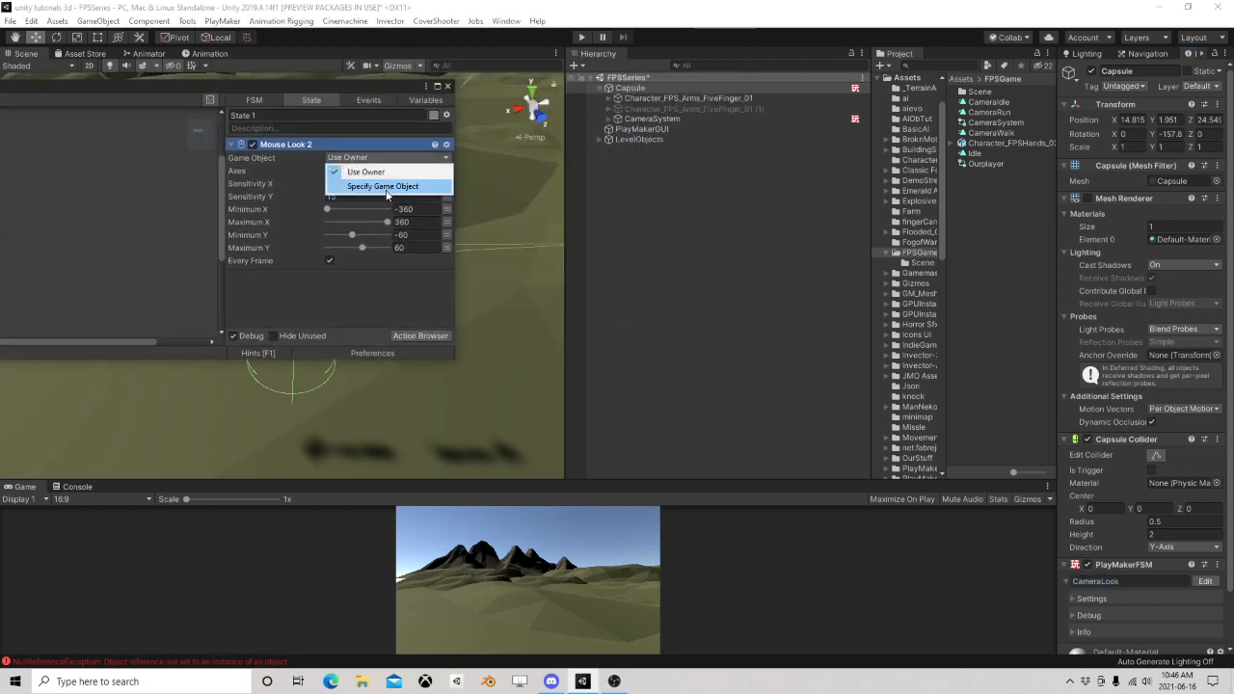
pyautogui.click(386, 189)
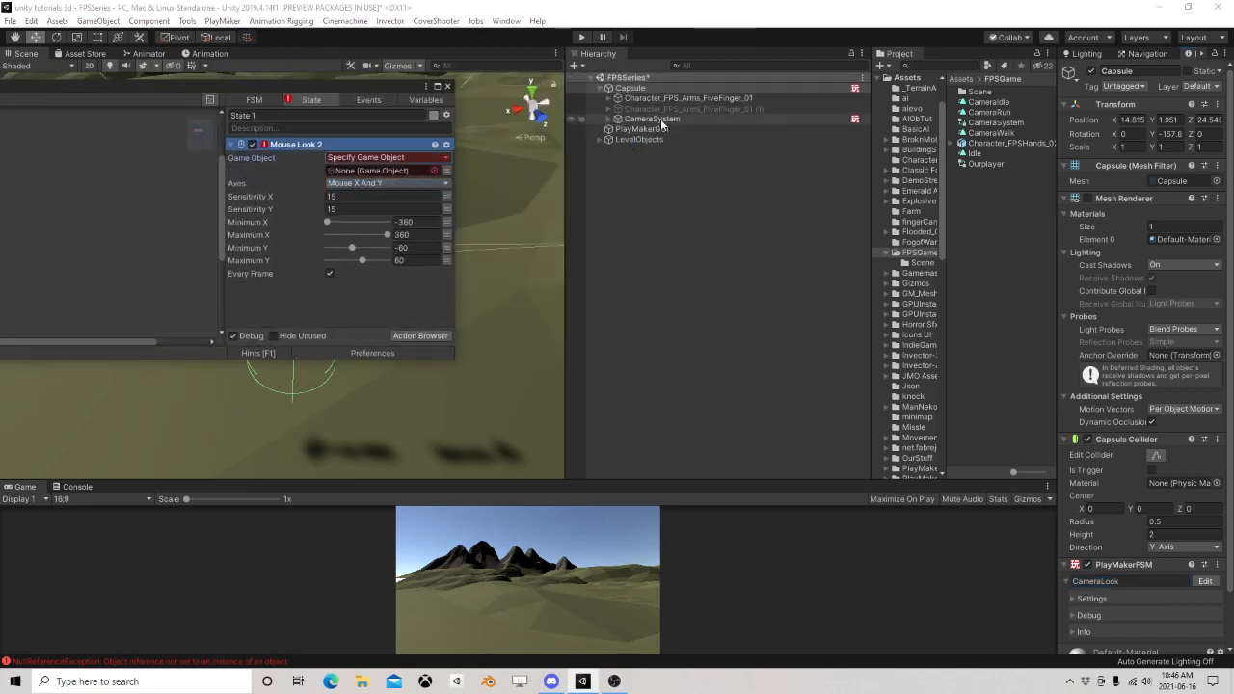
pyautogui.click(356, 196)
pyautogui.write('3')
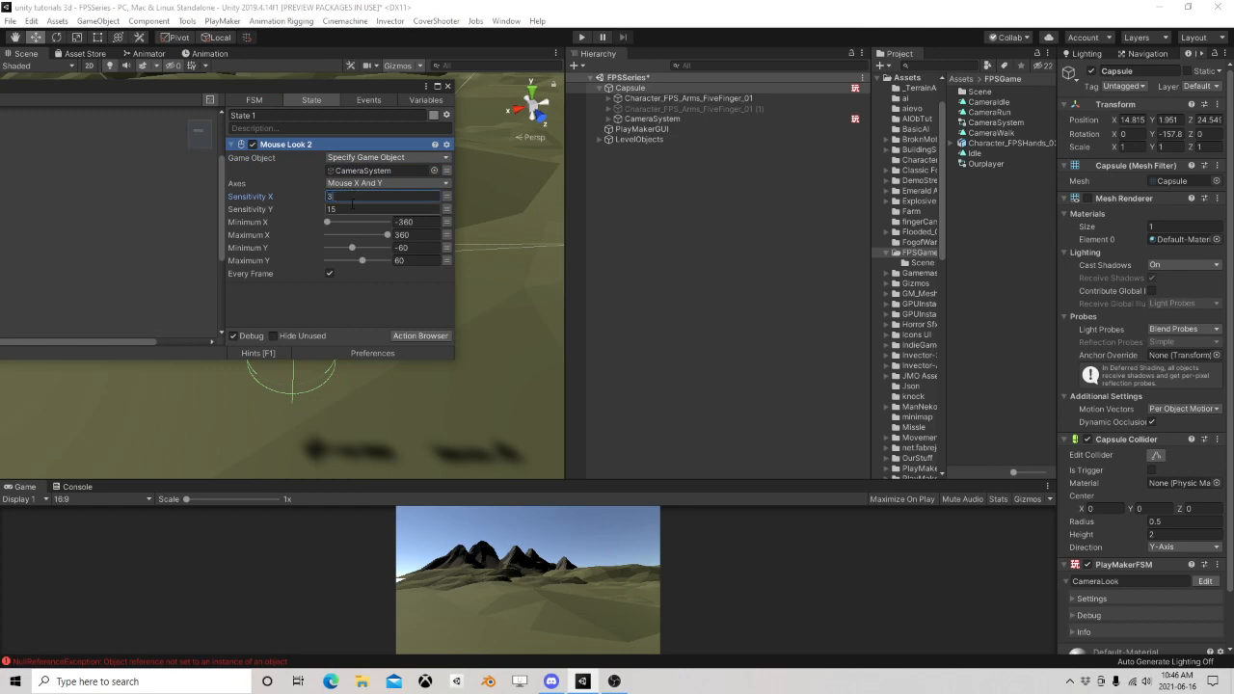
pyautogui.click(347, 210)
pyautogui.click(447, 86)
# Play-test the scene to check how the camera follows the mouse, and stop the playback
pyautogui.click(581, 37)
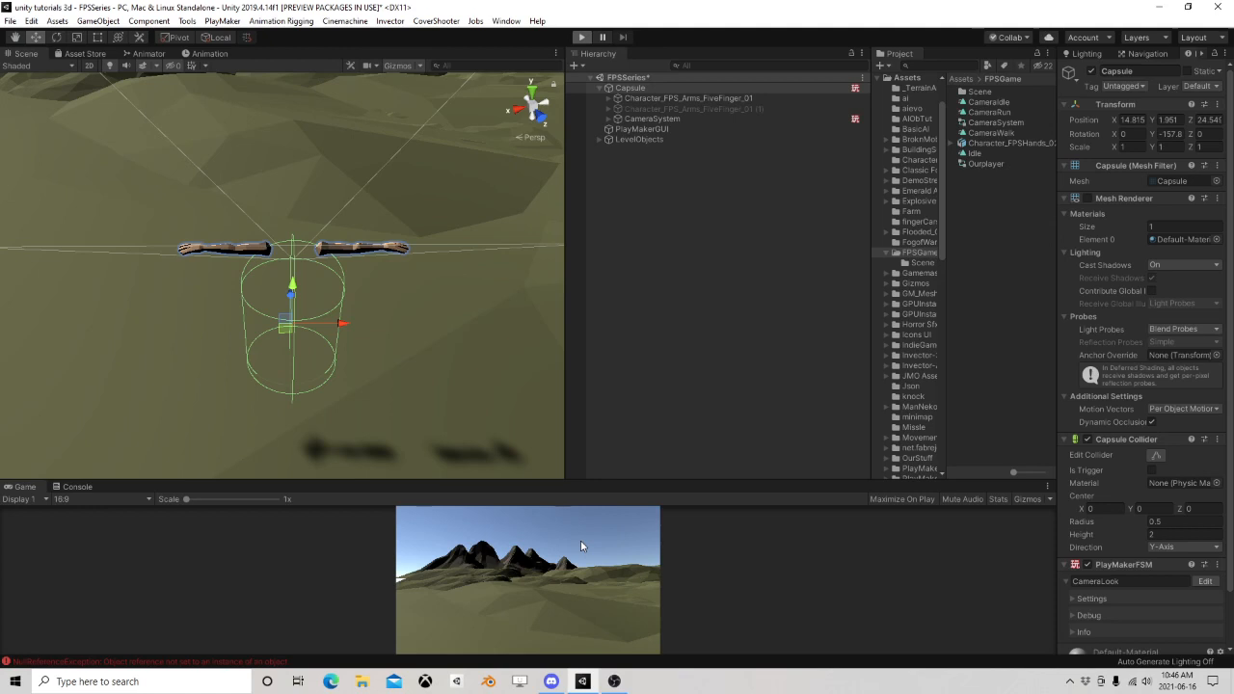
pyautogui.hotkey('ctrl', 'p')
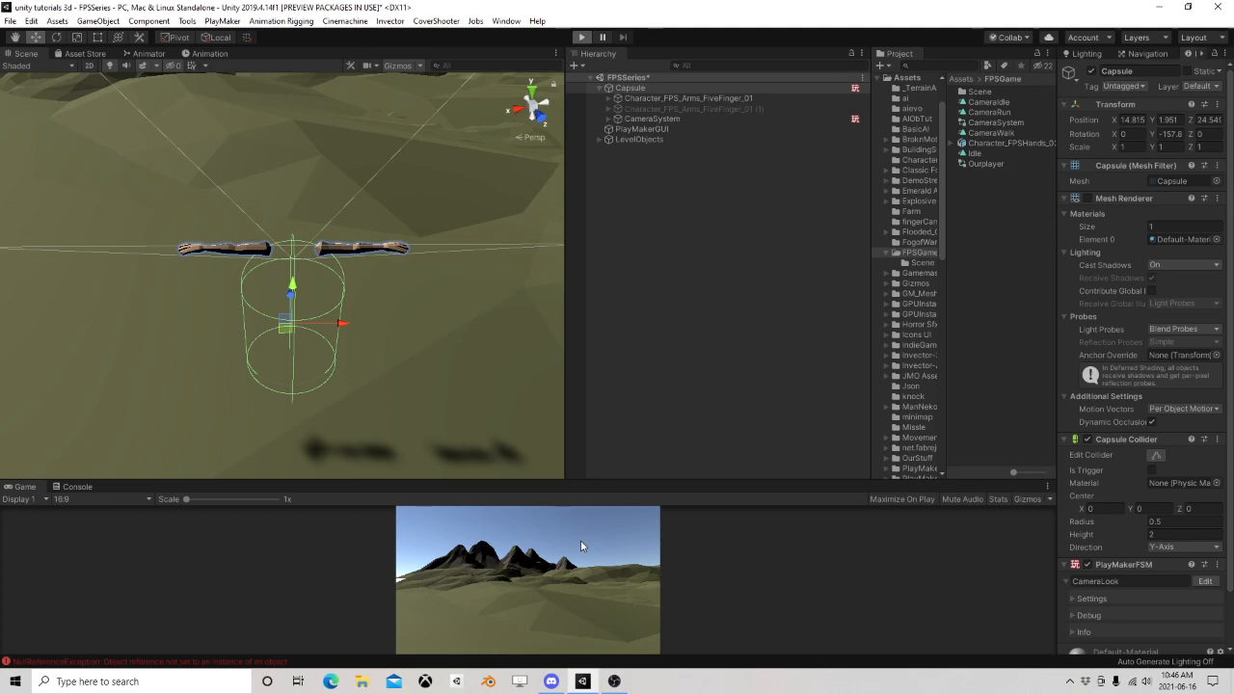
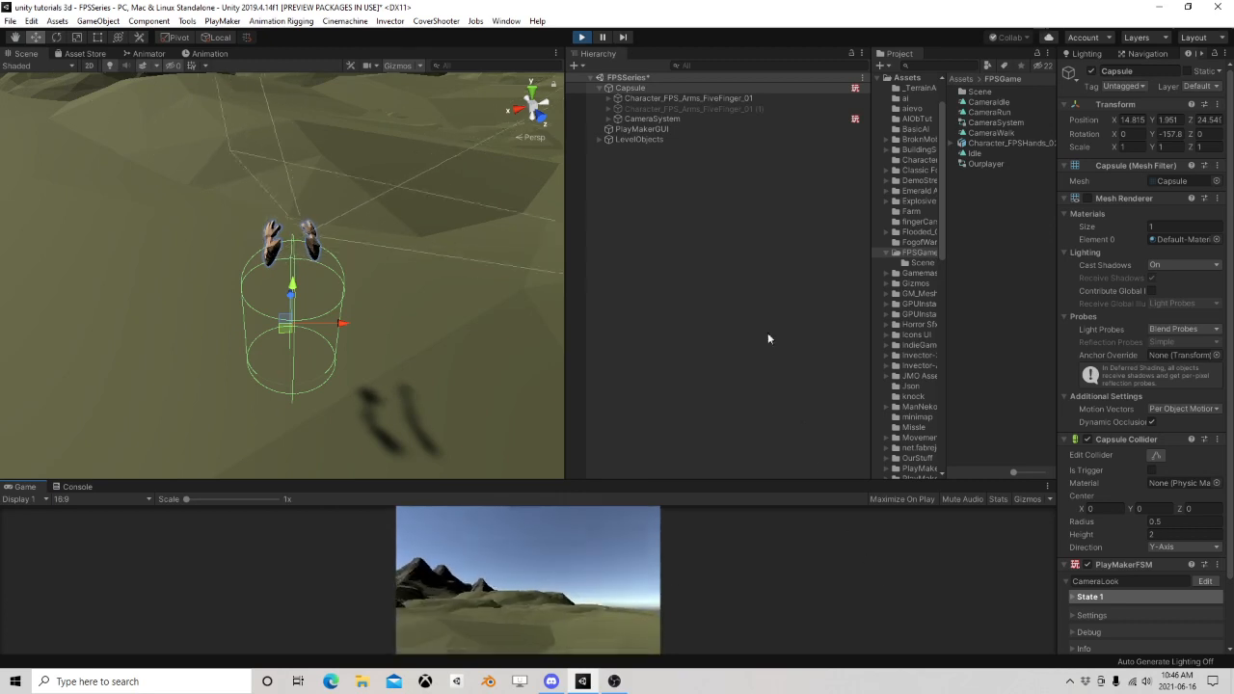
pyautogui.click(584, 37)
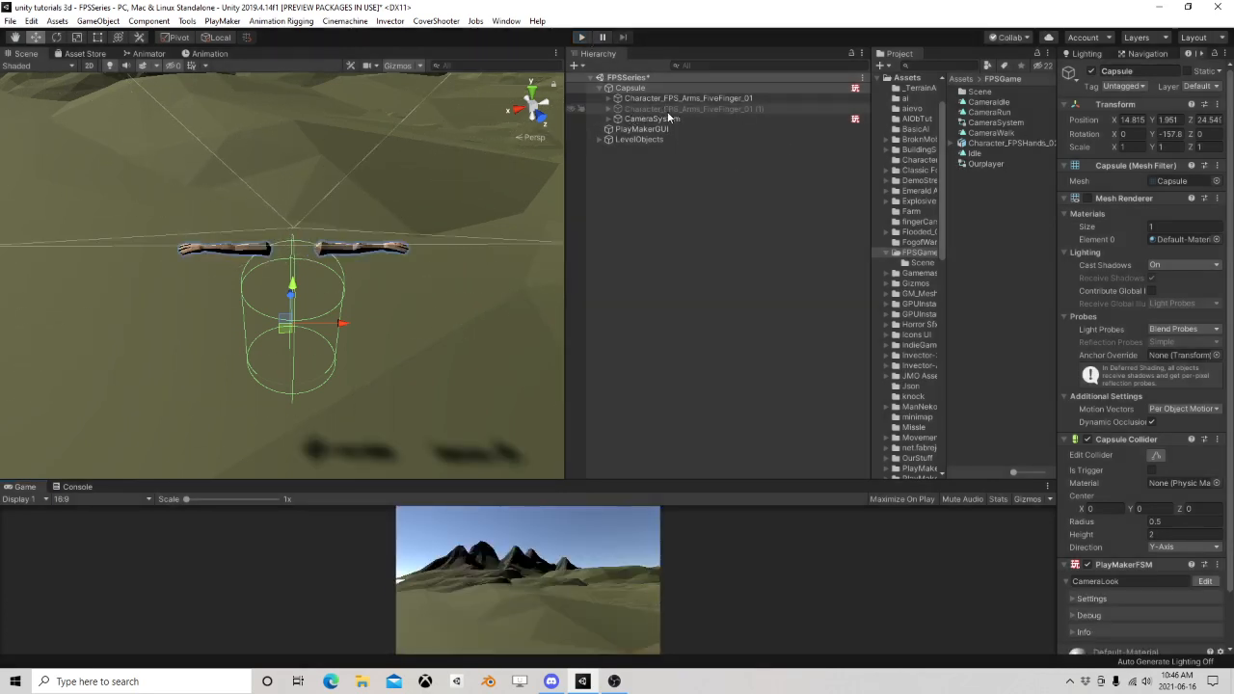
# Review the Mouse Look 2 sensitivity settings in the Capsule's CameraLook FSM
pyautogui.click(1206, 582)
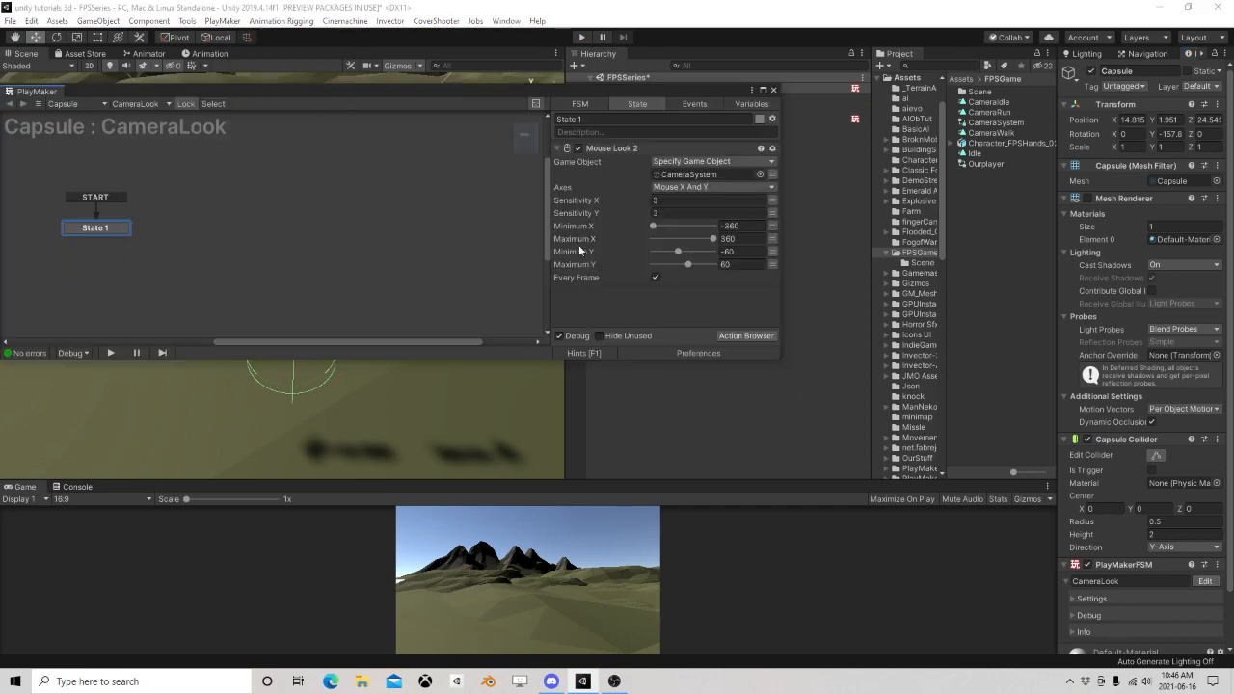
pyautogui.click(669, 213)
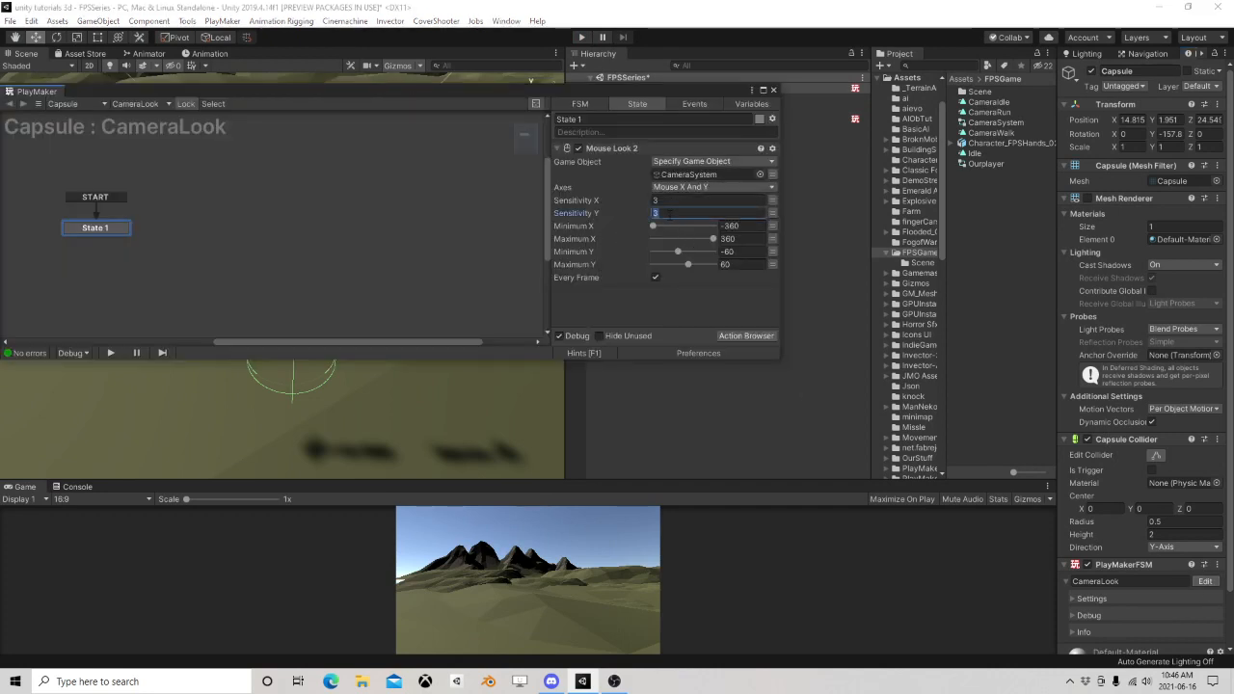
pyautogui.click(774, 90)
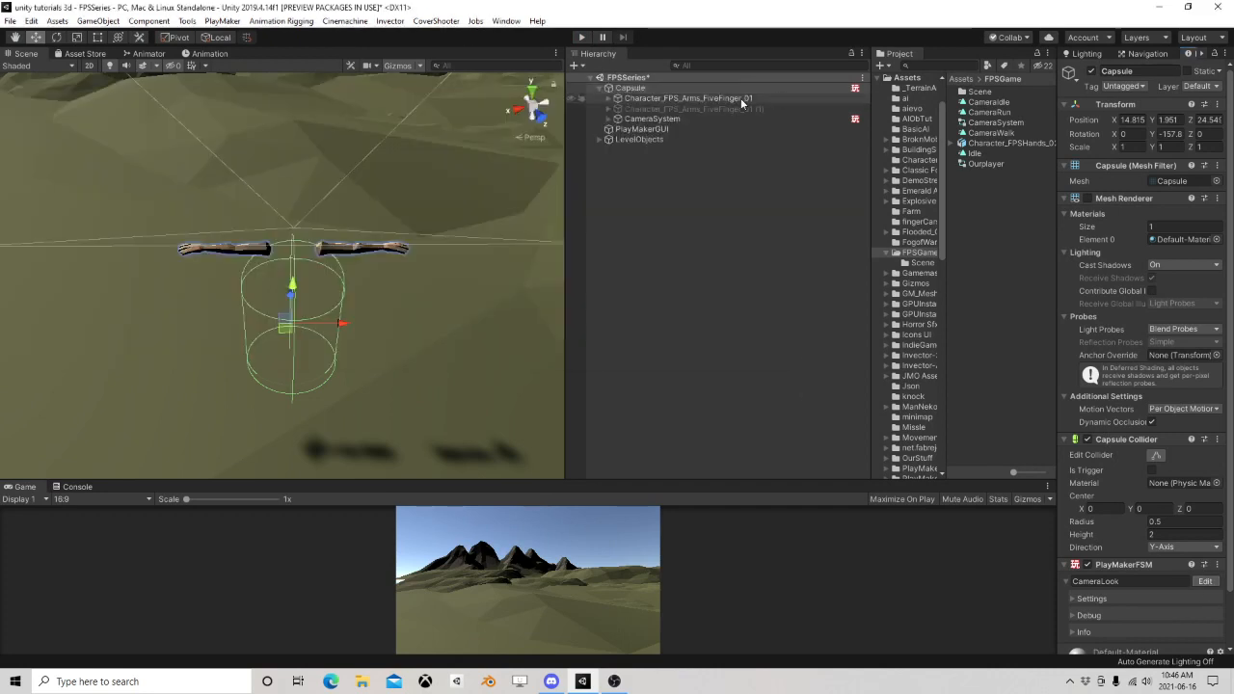
# Expand CameraSystem in the hierarchy to inspect its Animate and Main Camera children
pyautogui.click(609, 119)
pyautogui.click(608, 118)
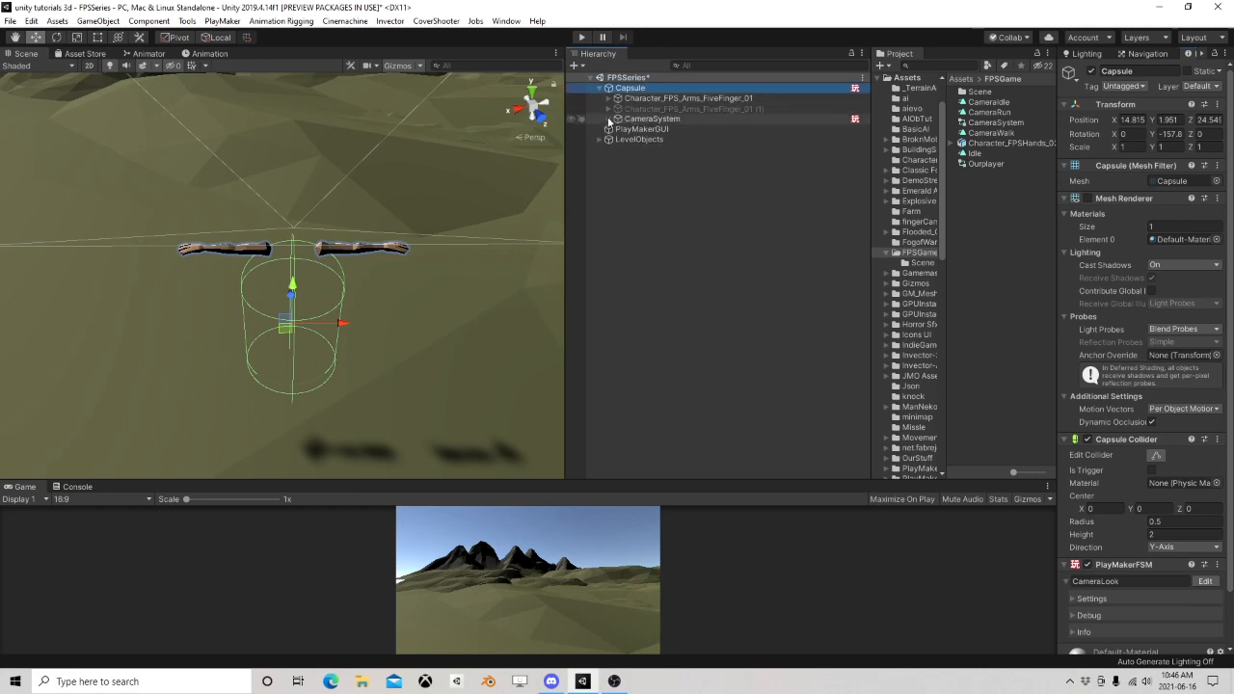
pyautogui.click(609, 119)
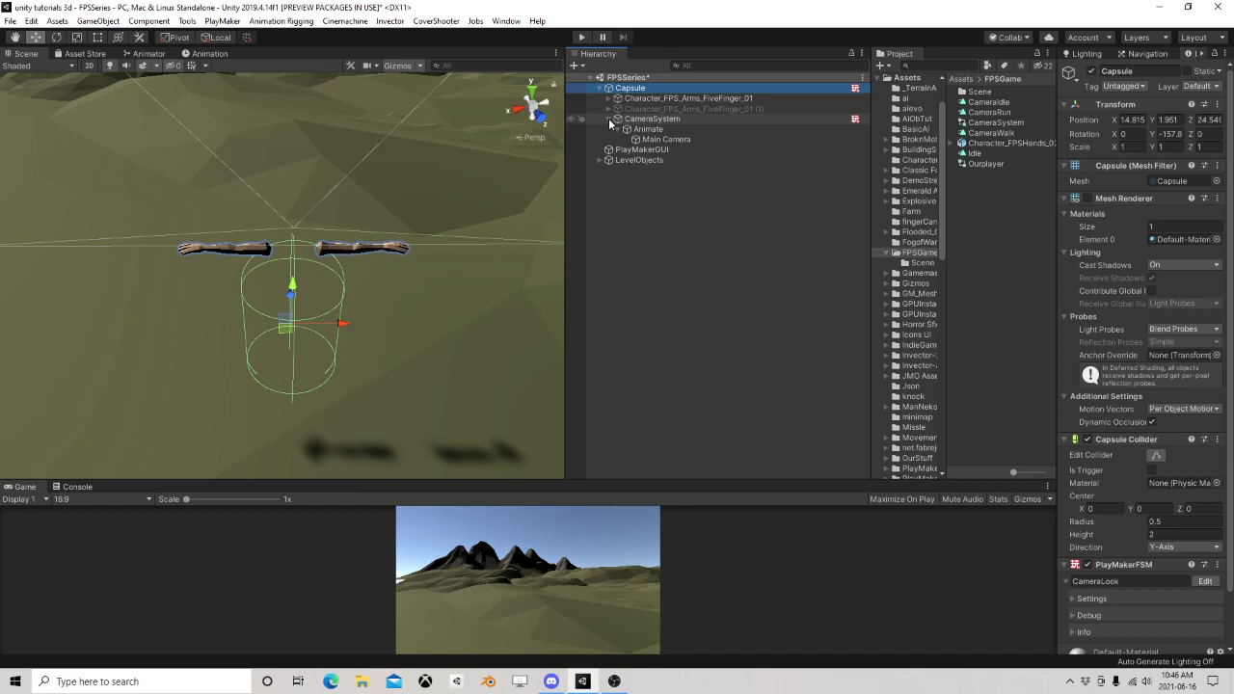
# Create an empty child object named Arms under CameraSystem
pyautogui.click(609, 120)
pyautogui.rightClick(629, 120)
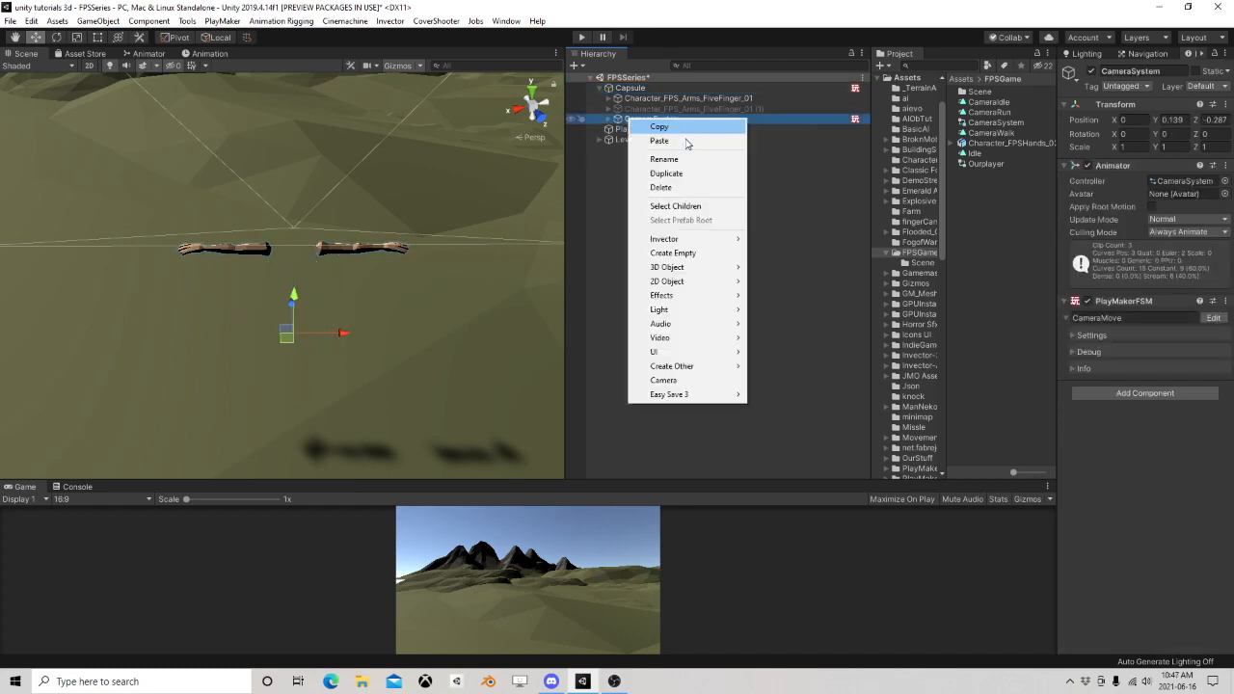
pyautogui.click(695, 254)
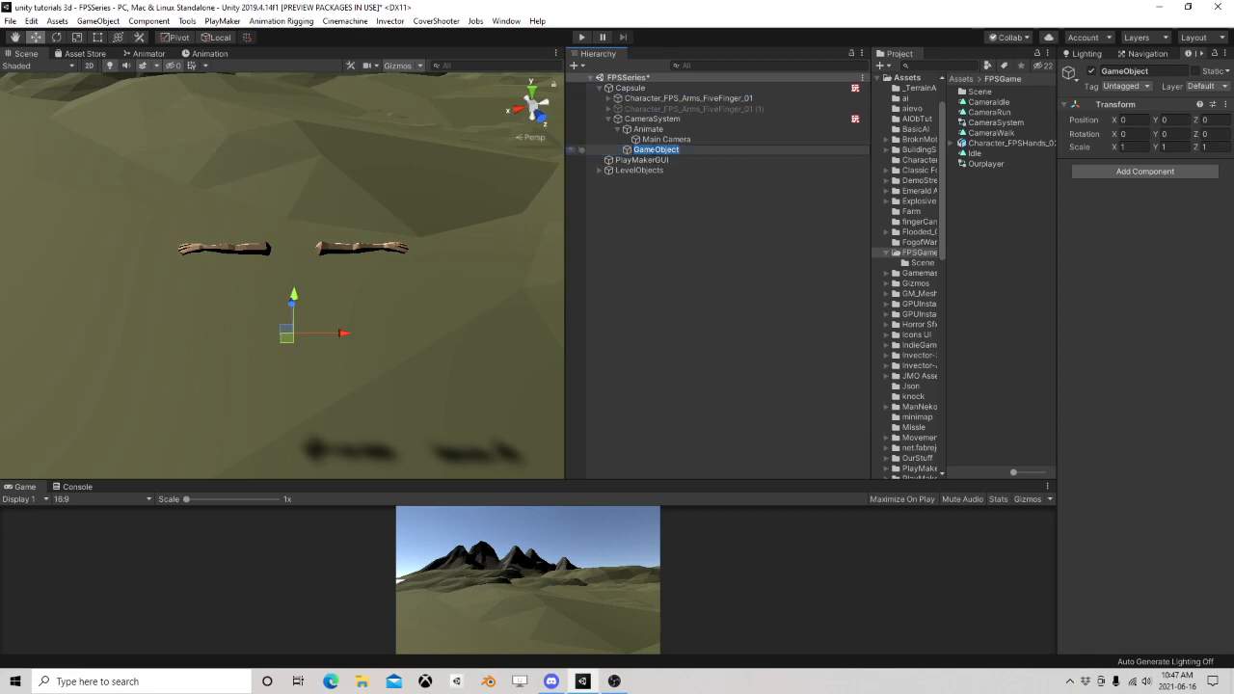
pyautogui.write('Arms')
pyautogui.press('Return')
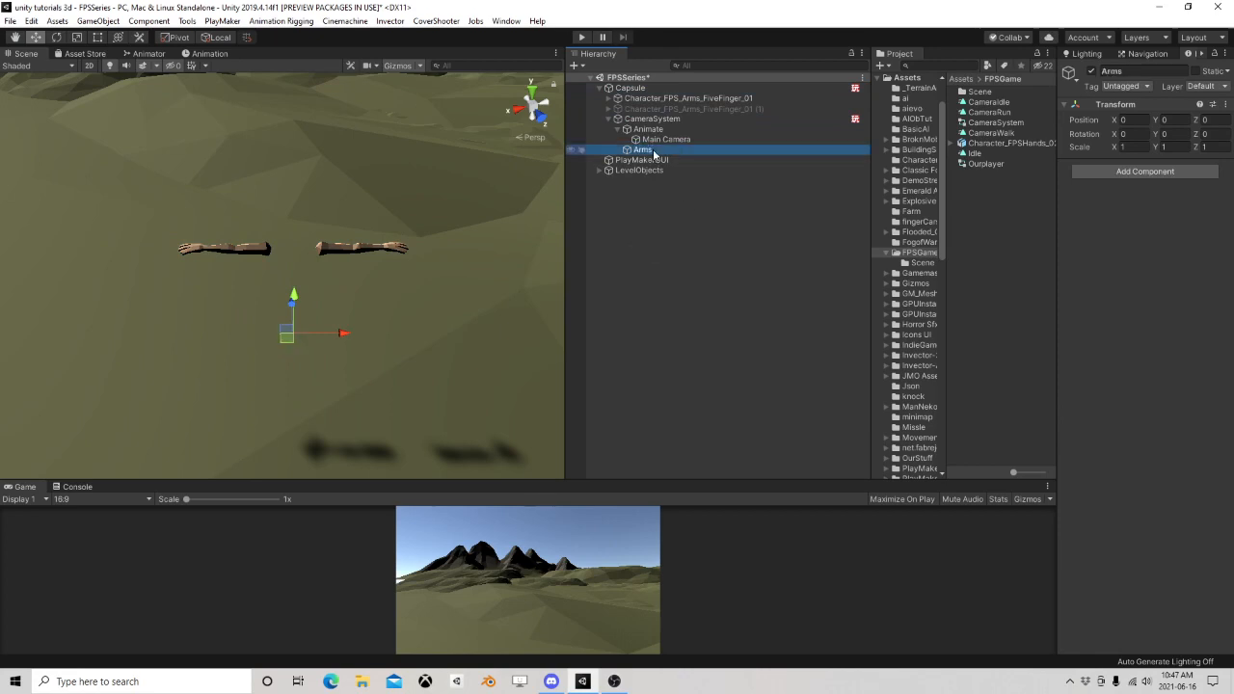
# Parent Character_FPS_Arms_FiveFinger_01 to the Arms object and collapse the CameraSystem hierarchy
pyautogui.moveTo(714, 97); pyautogui.dragTo(642, 149)
pyautogui.click(608, 109)
pyautogui.click(635, 110)
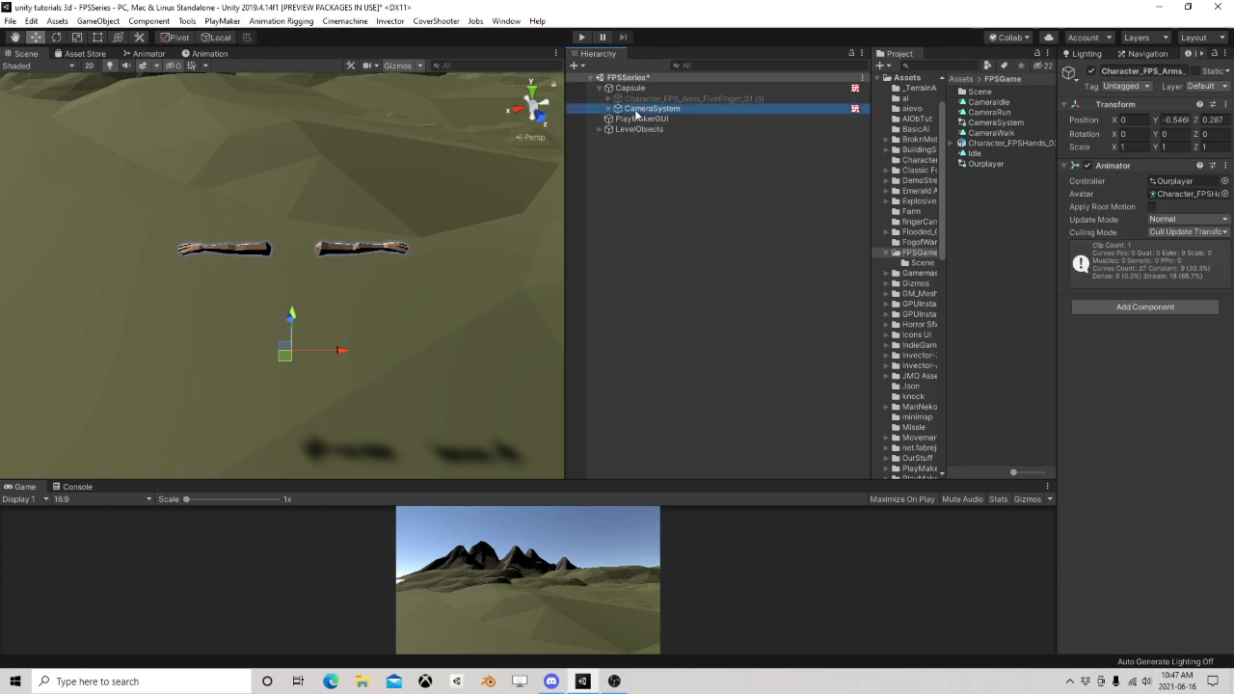
# Add a second PlayMakerFSM component to the Capsule, name it Movement, and open it for editing
pyautogui.click(640, 91)
pyautogui.scroll(-2, 1120, 490)
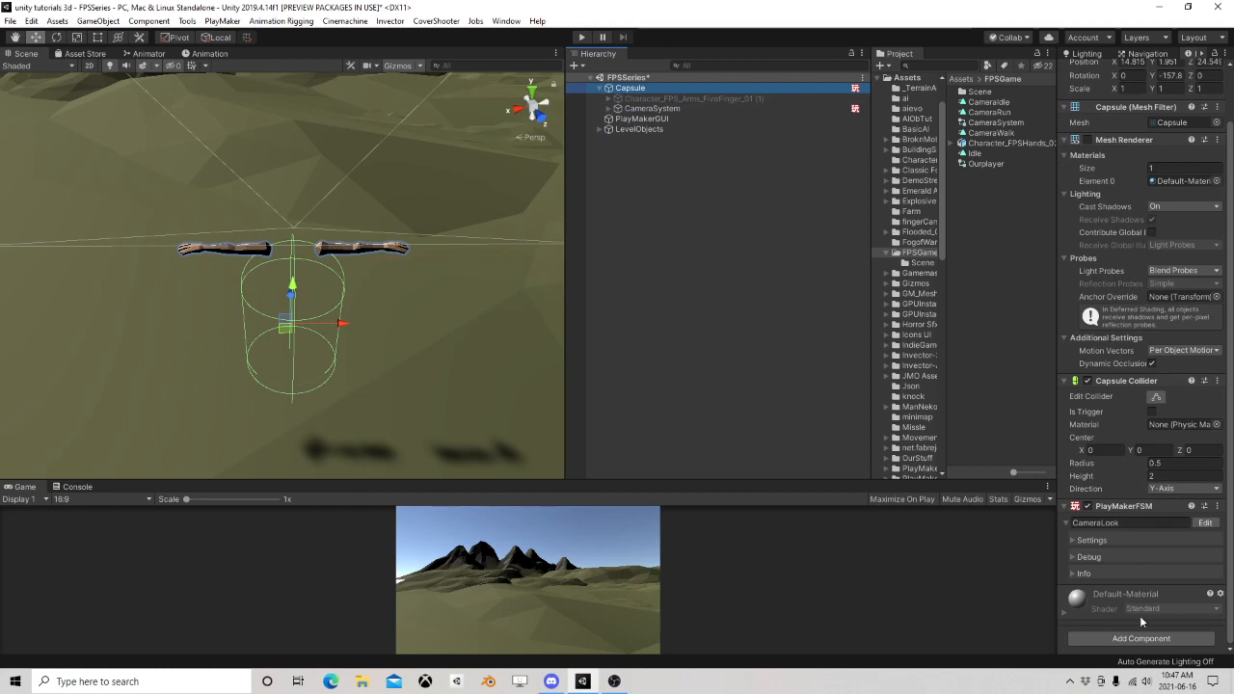
pyautogui.click(1156, 642)
pyautogui.click(1122, 515)
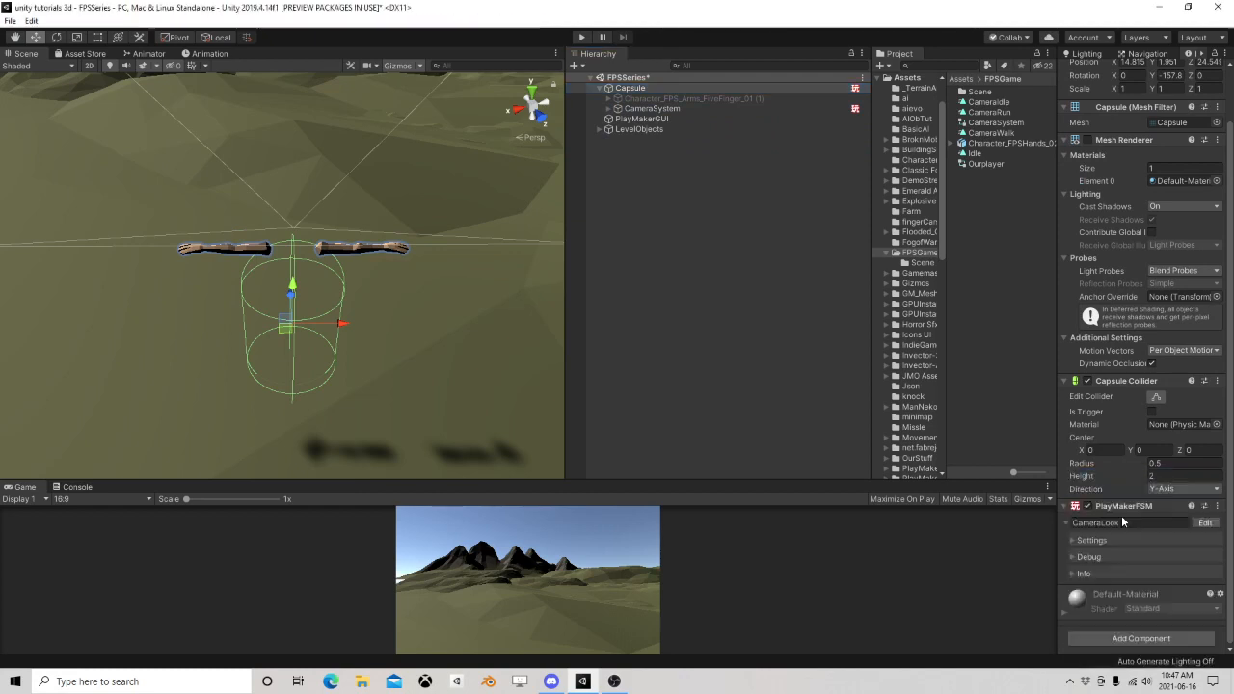
pyautogui.write('M')
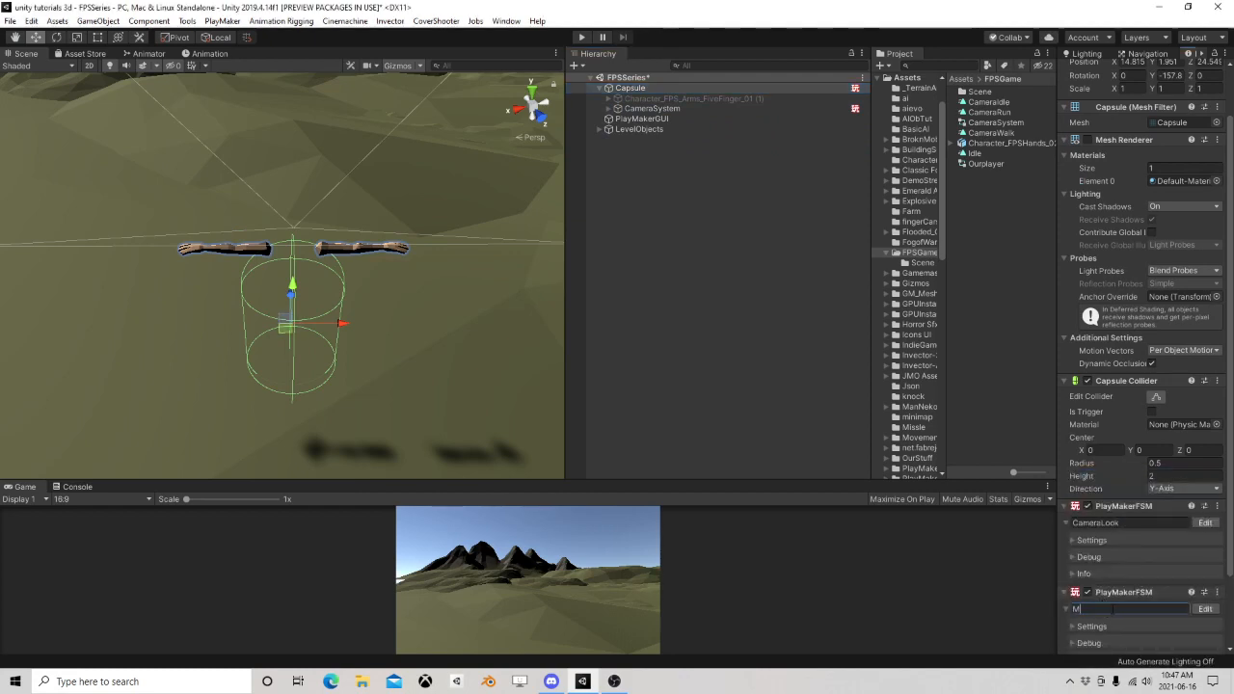
pyautogui.write('ovement')
pyautogui.click(1212, 609)
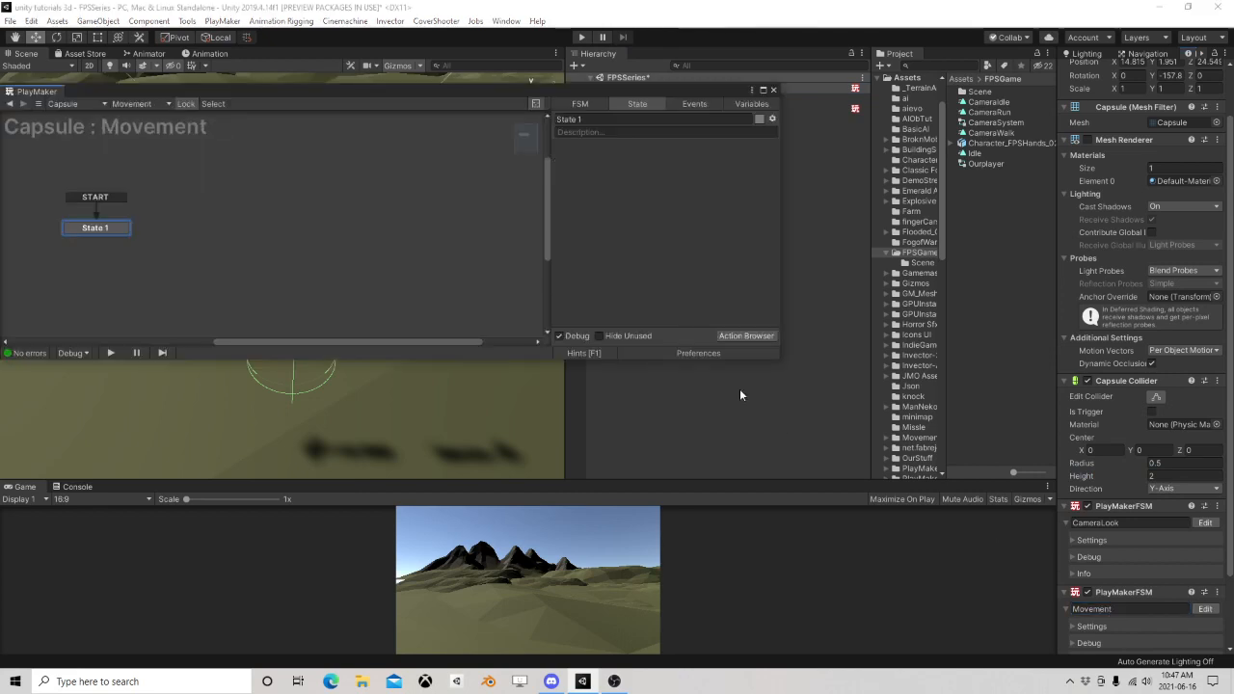
# Remove the Capsule Collider from the Capsule and add a Character Controller component in its place
pyautogui.rightClick(1125, 385)
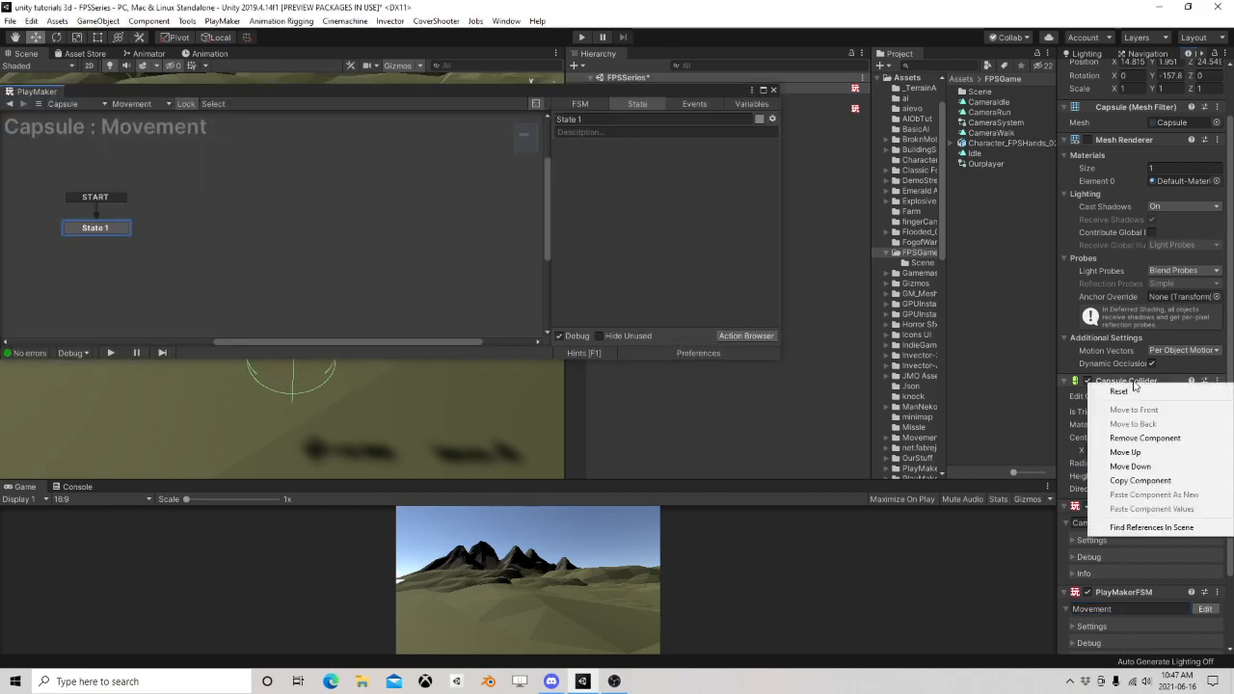
pyautogui.click(1144, 435)
pyautogui.click(1144, 642)
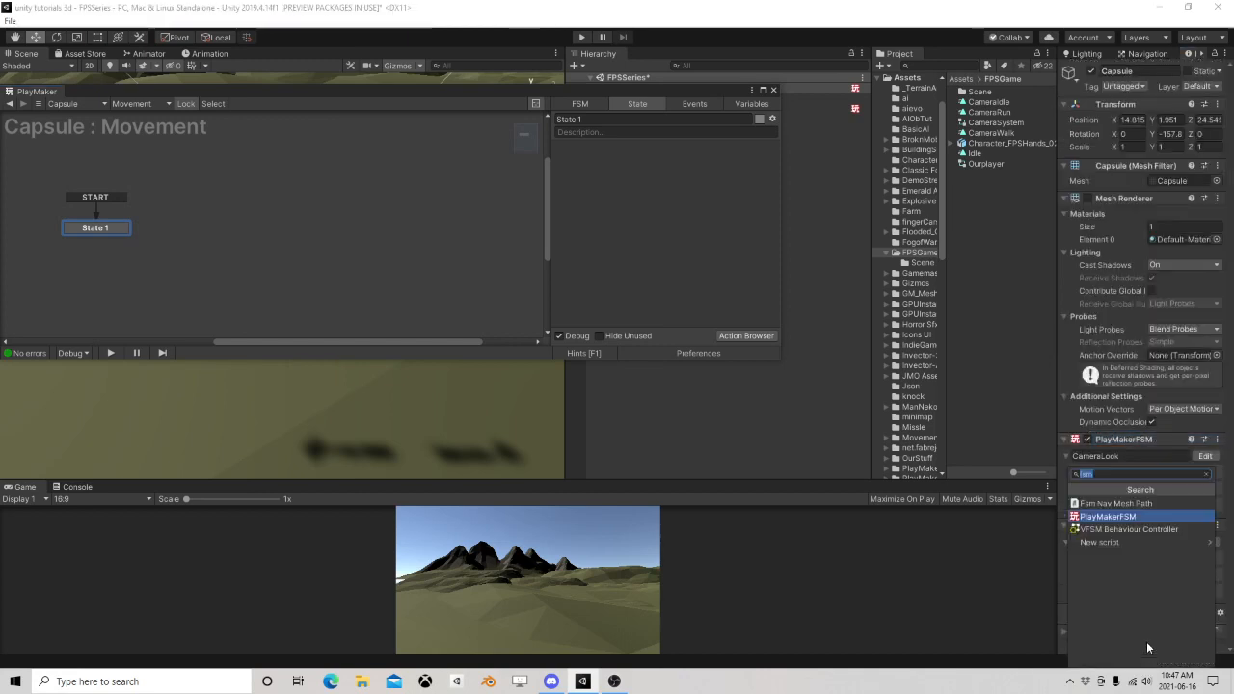
pyautogui.write('char')
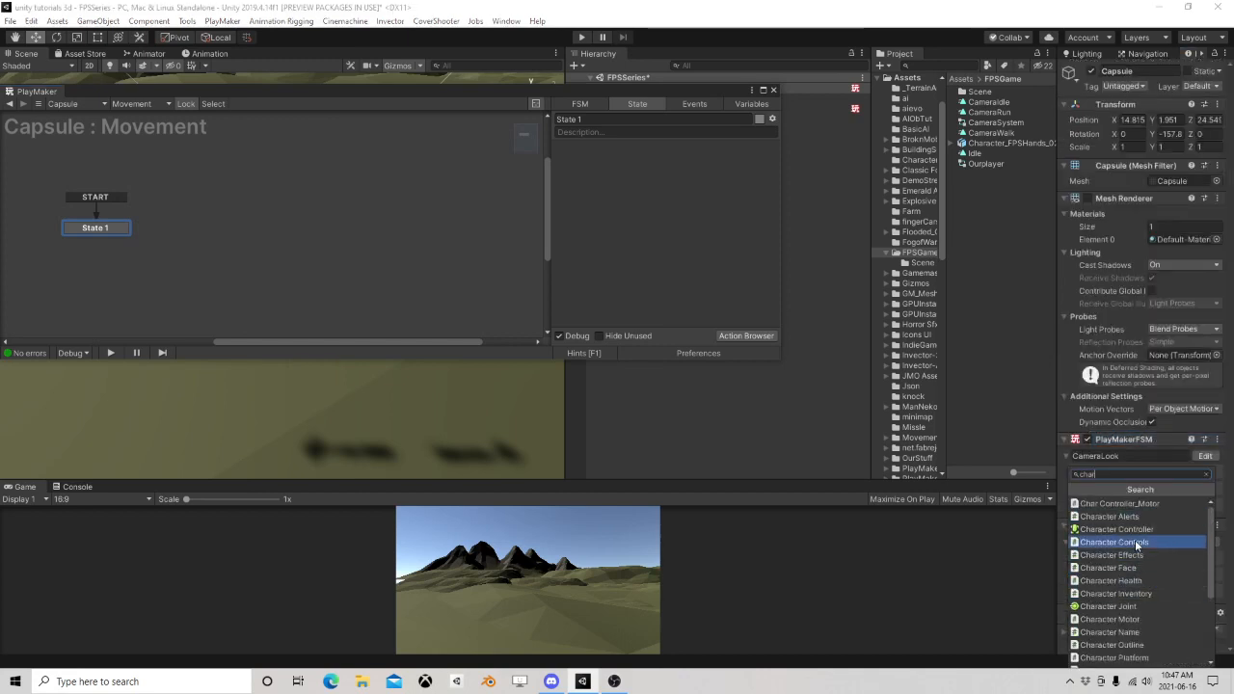
pyautogui.click(1135, 542)
pyautogui.scroll(-3, 1147, 527)
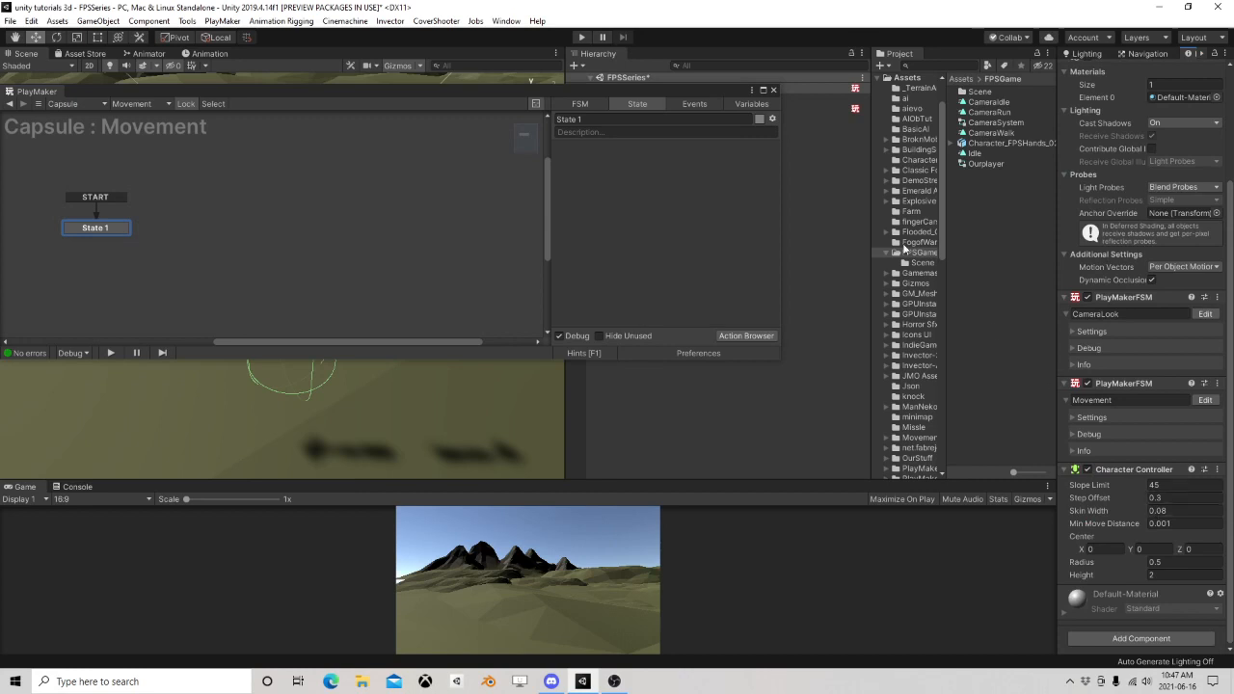
# Add a Get Axis Vector action to State 1 of the Movement FSM
pyautogui.moveTo(606, 88)
pyautogui.mouseDown()
pyautogui.moveTo(565, 365)
pyautogui.moveTo(590, 146)
pyautogui.moveTo(629, 94)
pyautogui.mouseUp()
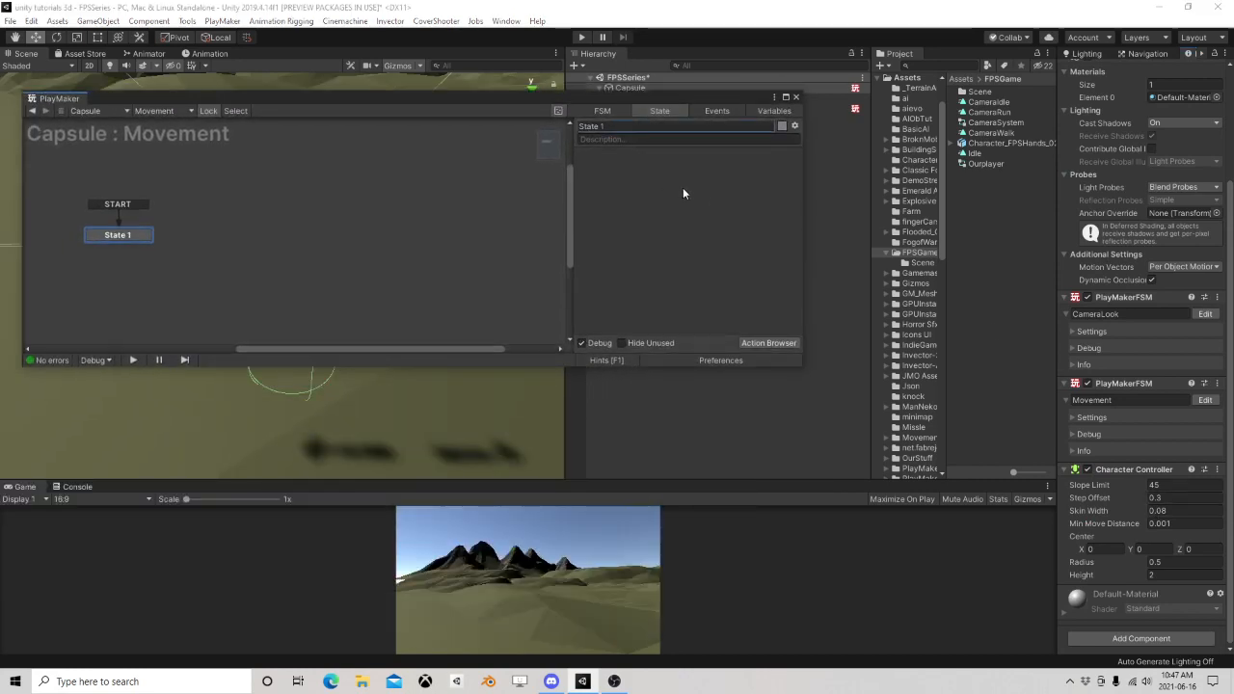
pyautogui.click(770, 343)
pyautogui.write('get ax')
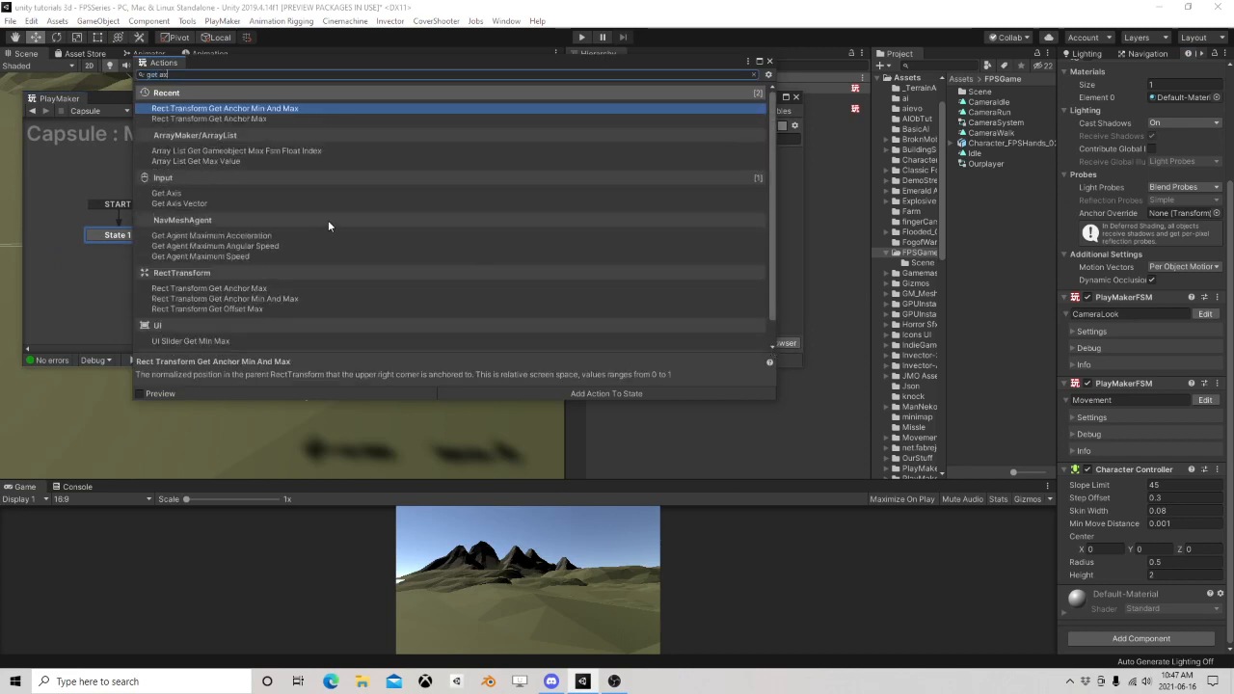
pyautogui.write('is')
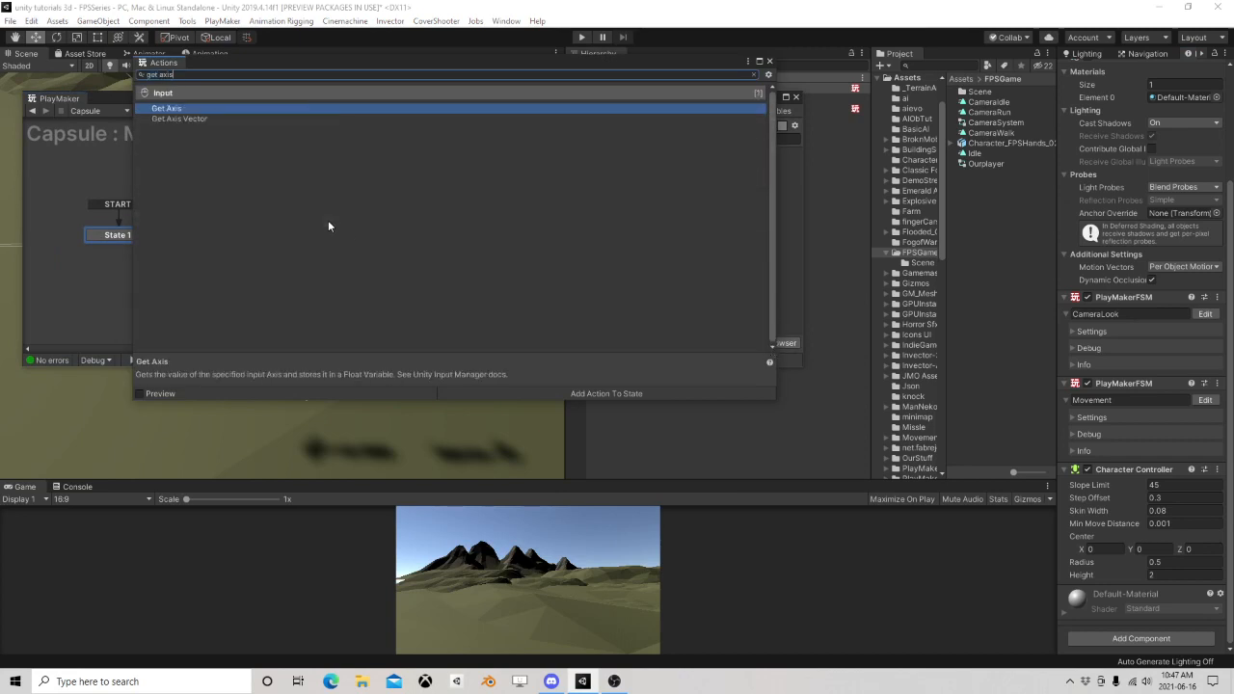
pyautogui.doubleClick(180, 118)
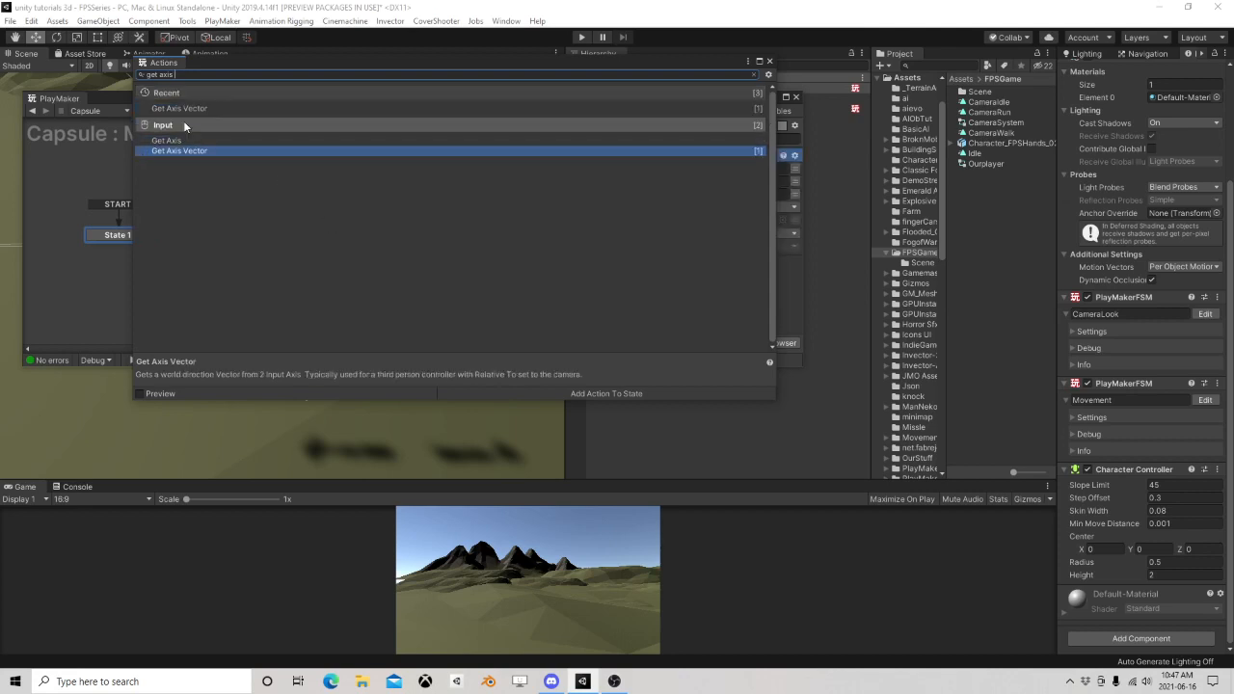
pyautogui.click(770, 61)
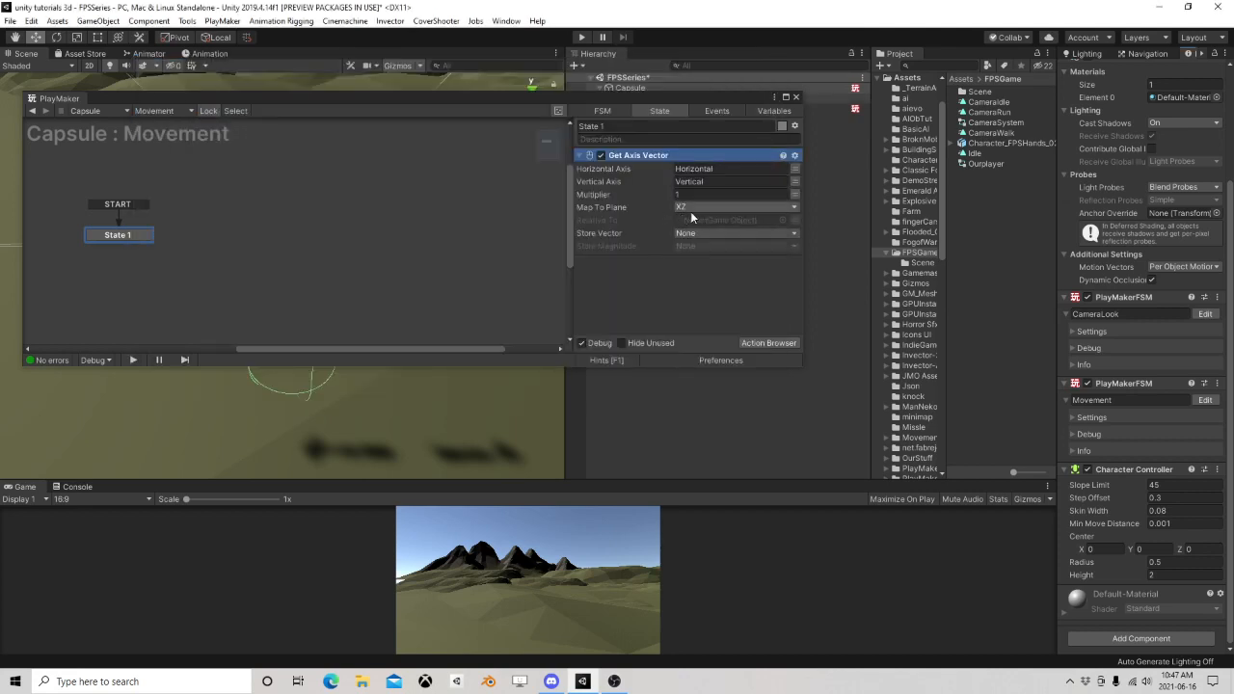
# Make Get Axis Vector relative to CameraSystem and store its vector in a new variable named Vector
pyautogui.moveTo(721, 101); pyautogui.dragTo(613, 266)
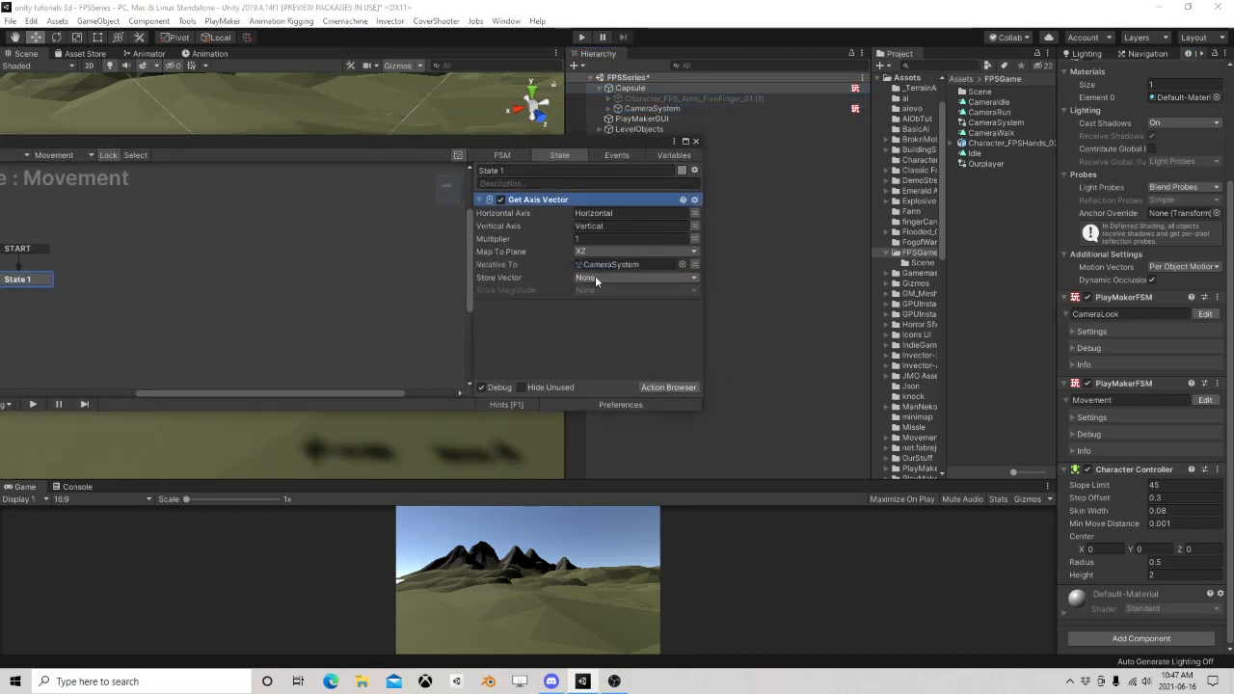
pyautogui.click(592, 276)
pyautogui.click(615, 309)
pyautogui.write('Vector')
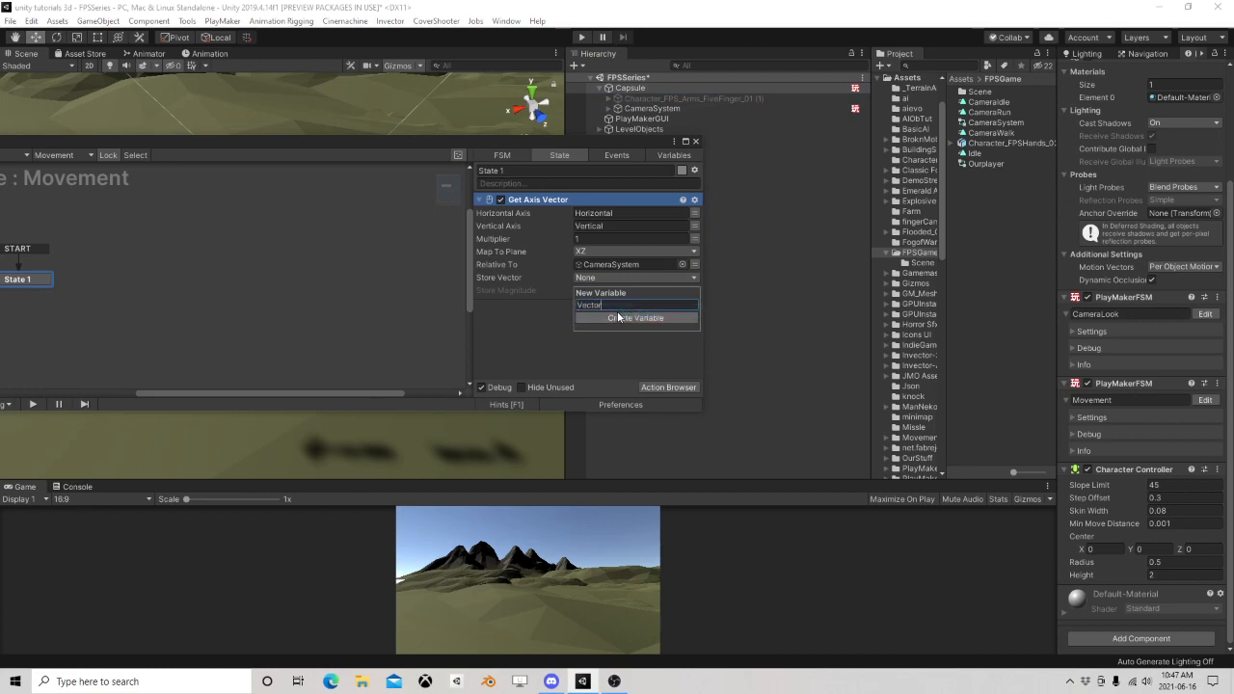
pyautogui.click(618, 317)
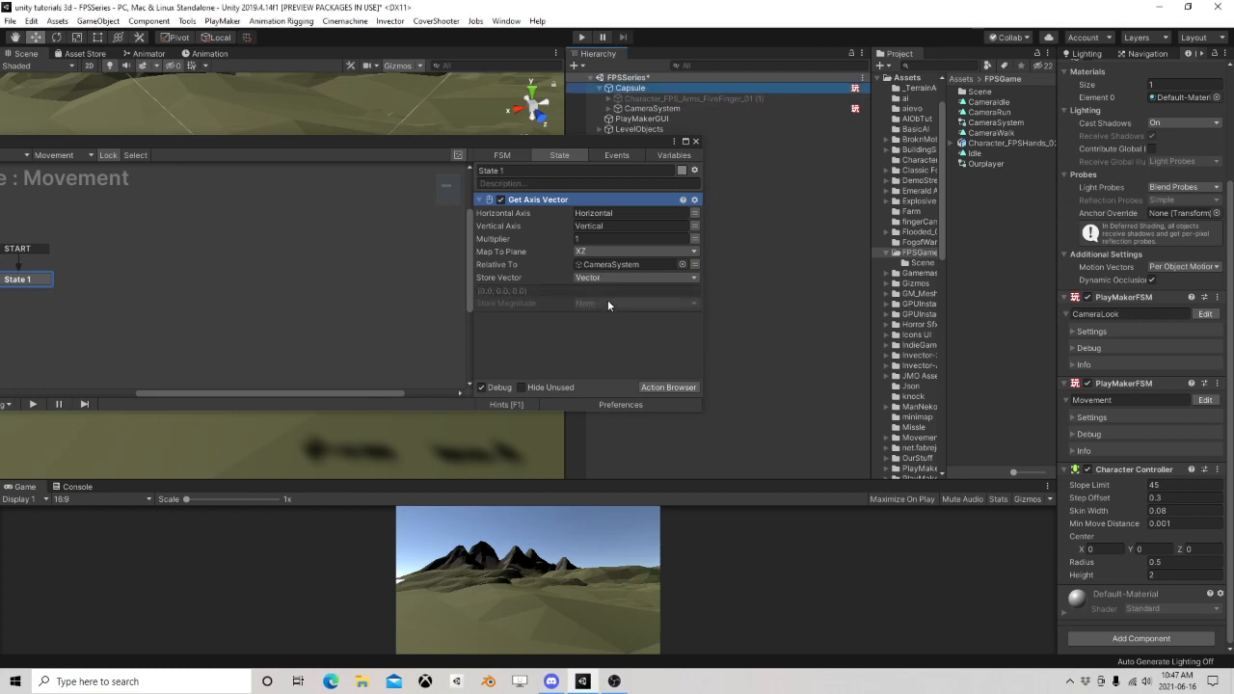
# Store the Get Axis Vector magnitude in a new variable named Mag
pyautogui.click(622, 303)
pyautogui.click(622, 334)
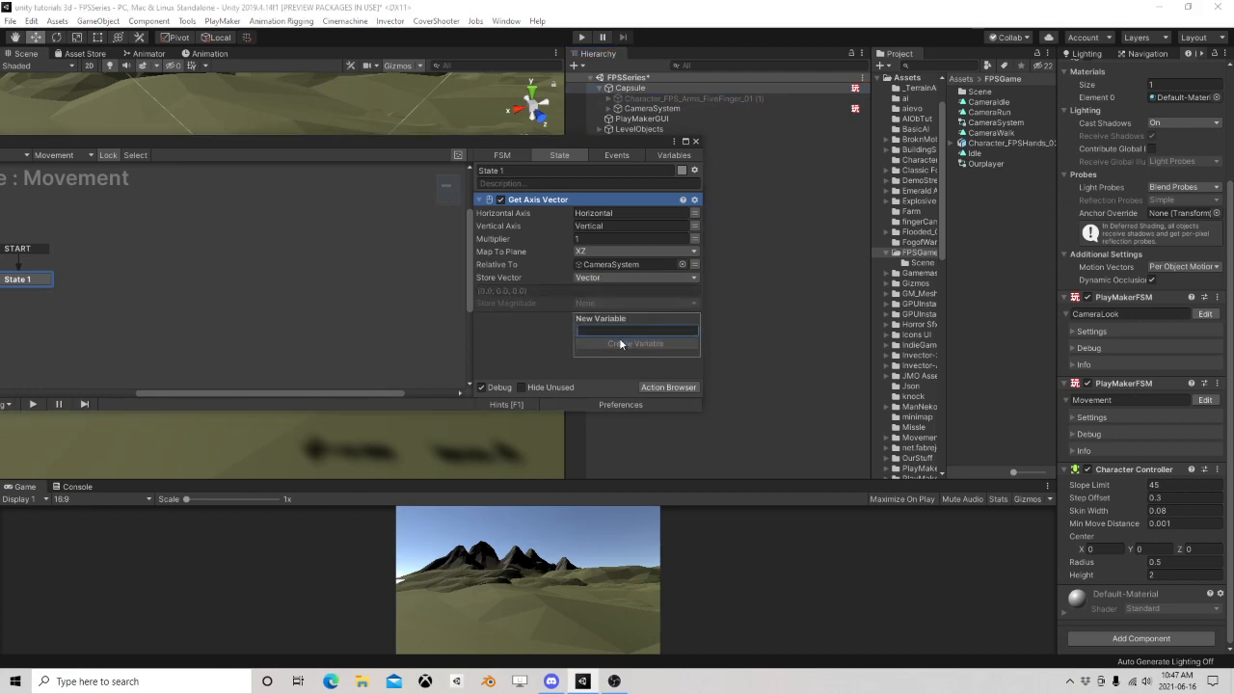
pyautogui.write('Mag')
pyautogui.click(620, 344)
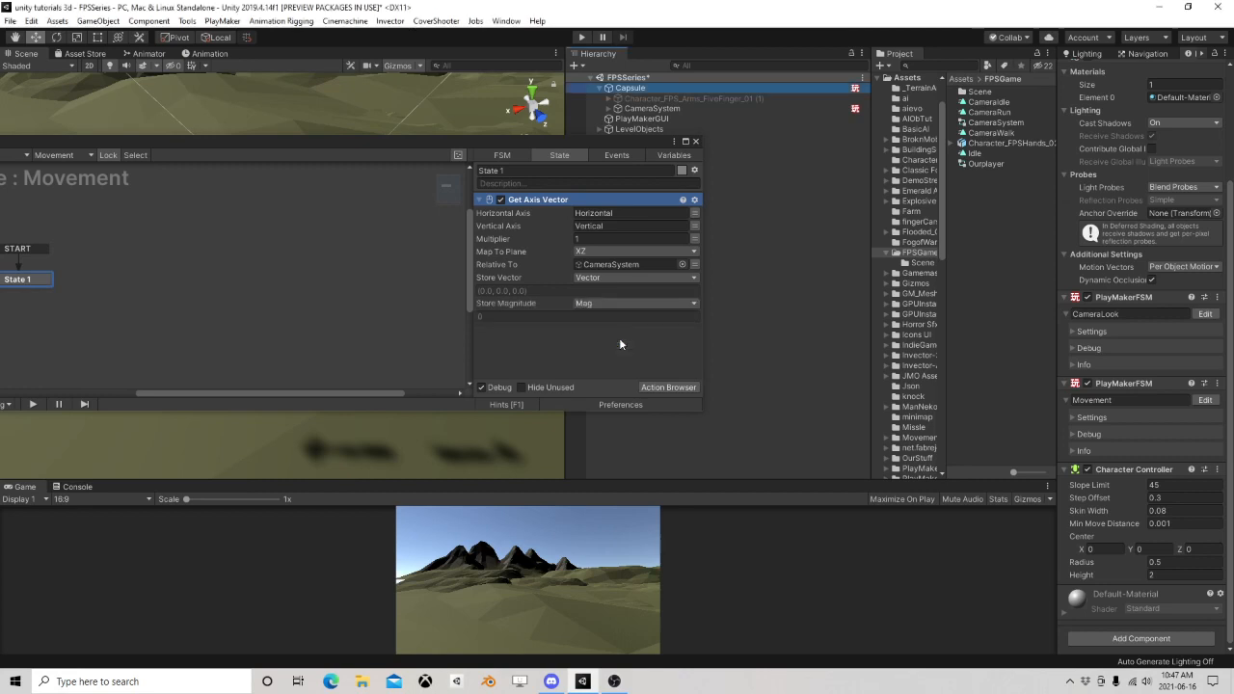
# Add a Controller Simple Move action to State 1 and place it below Get Axis Vector
pyautogui.click(673, 387)
pyautogui.write('s')
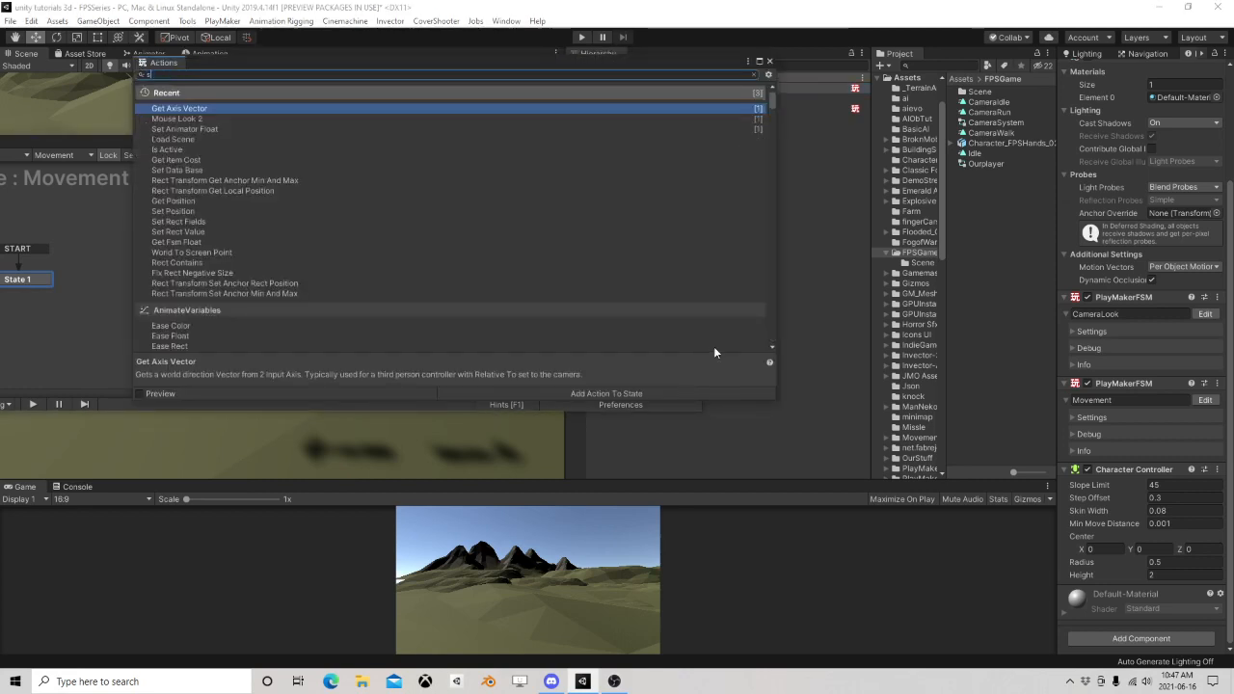
pyautogui.write('imp')
pyautogui.doubleClick(229, 110)
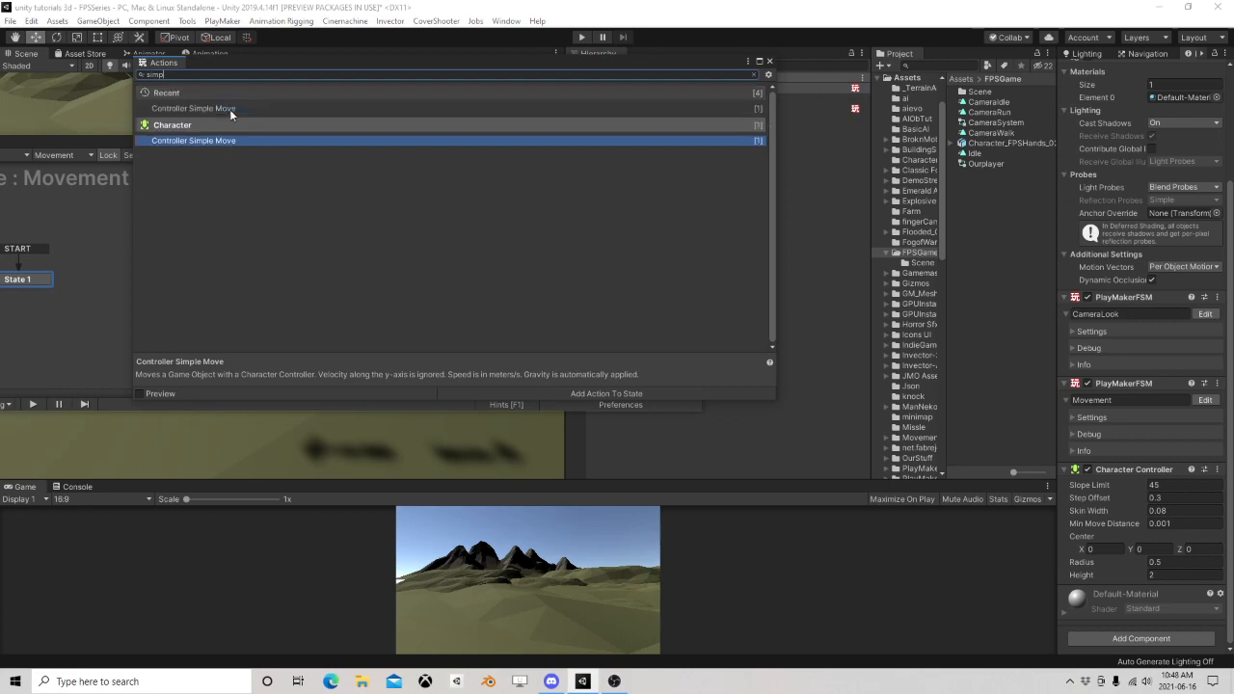
pyautogui.click(769, 62)
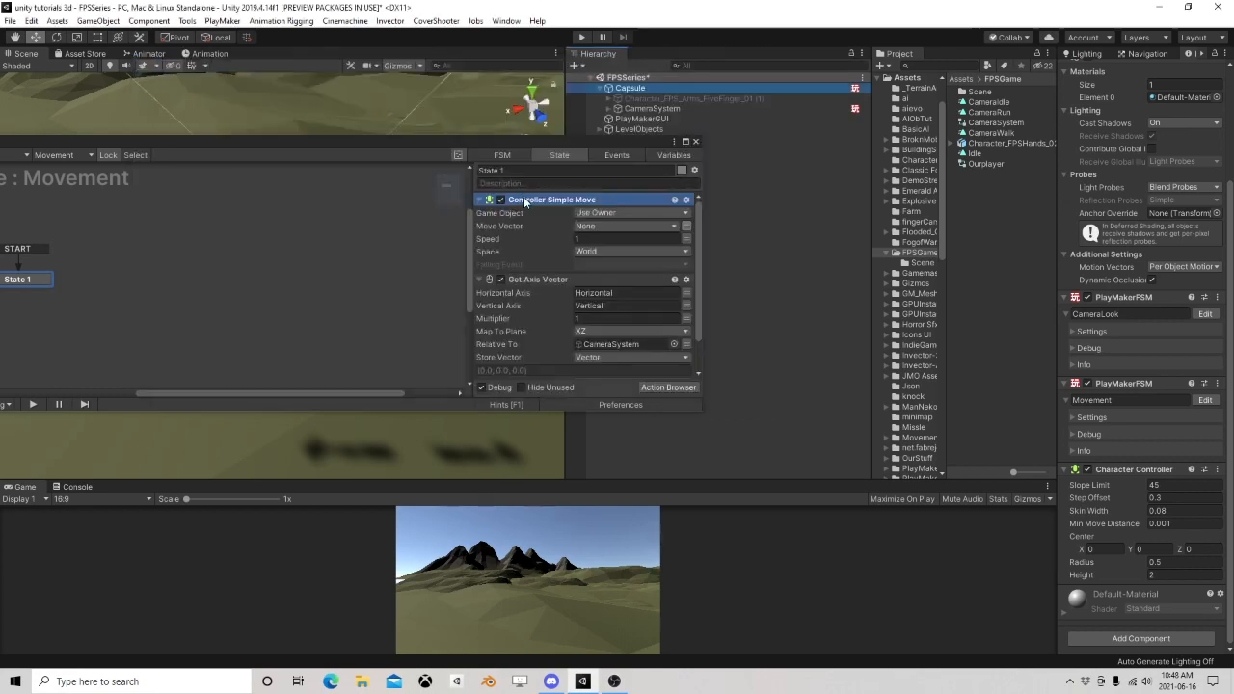
pyautogui.scroll(-4, 579, 308)
pyautogui.scroll(-2, 564, 369)
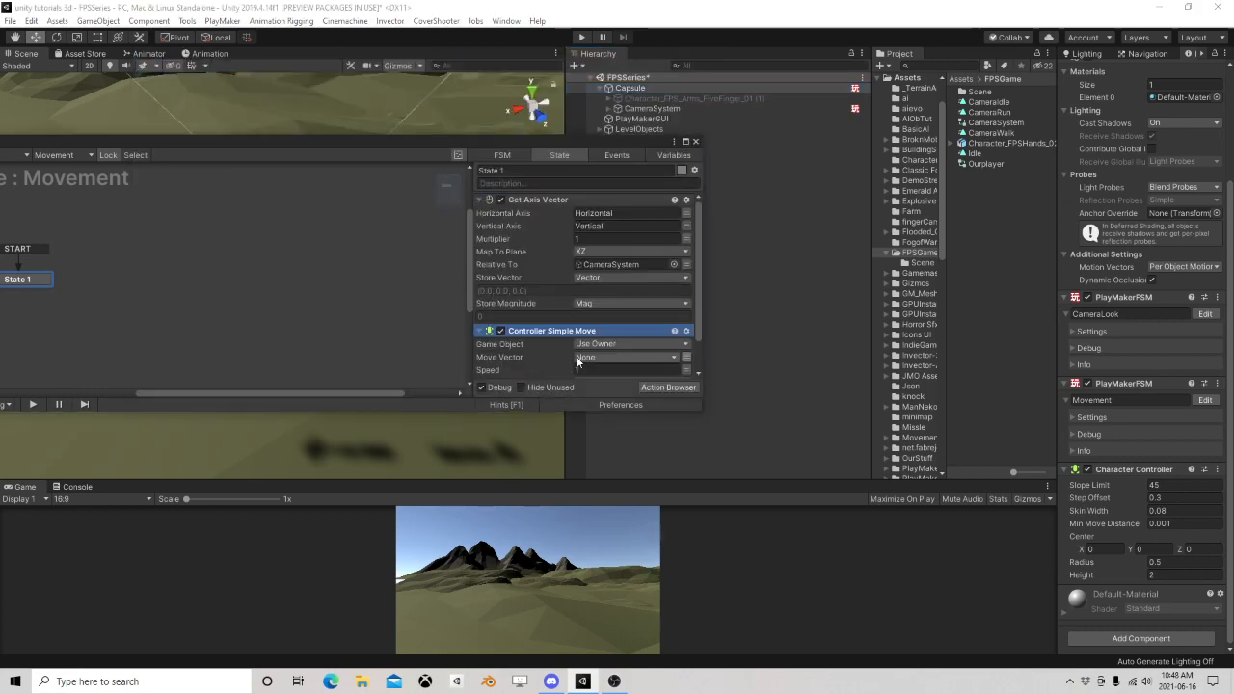
# Set Controller Simple Move's move vector to the Vector variable and its speed to 3
pyautogui.click(598, 356)
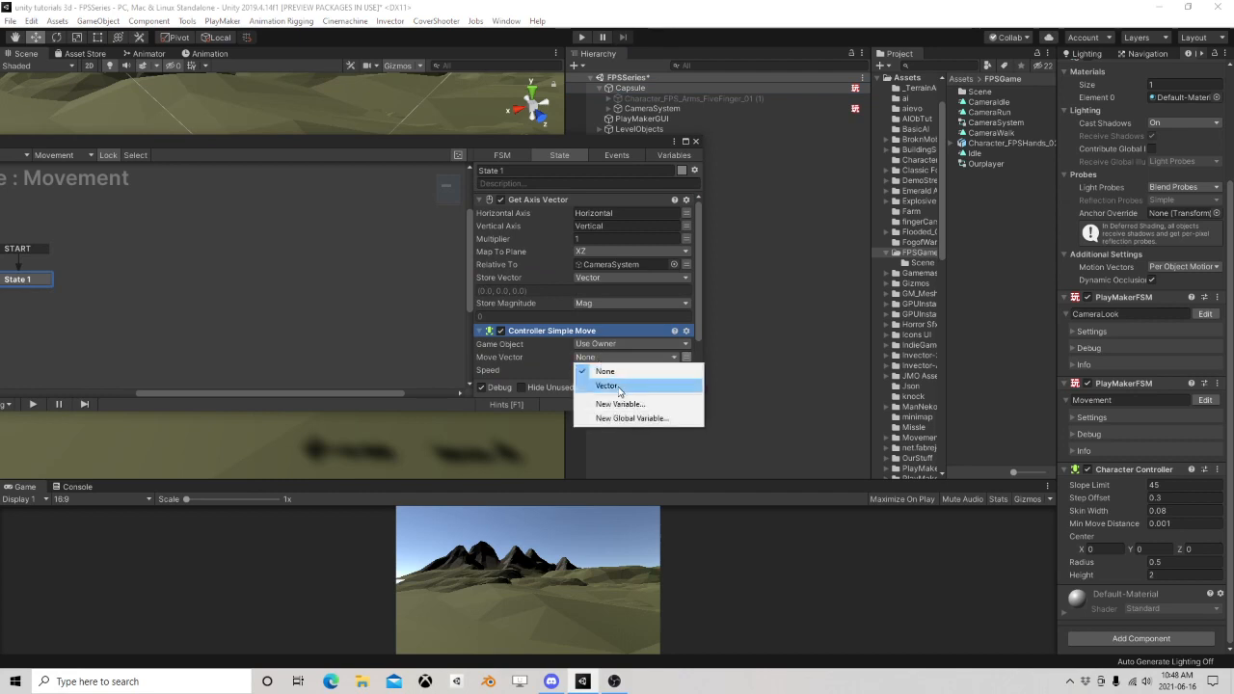
pyautogui.click(603, 384)
pyautogui.scroll(-2, 617, 349)
pyautogui.click(600, 347)
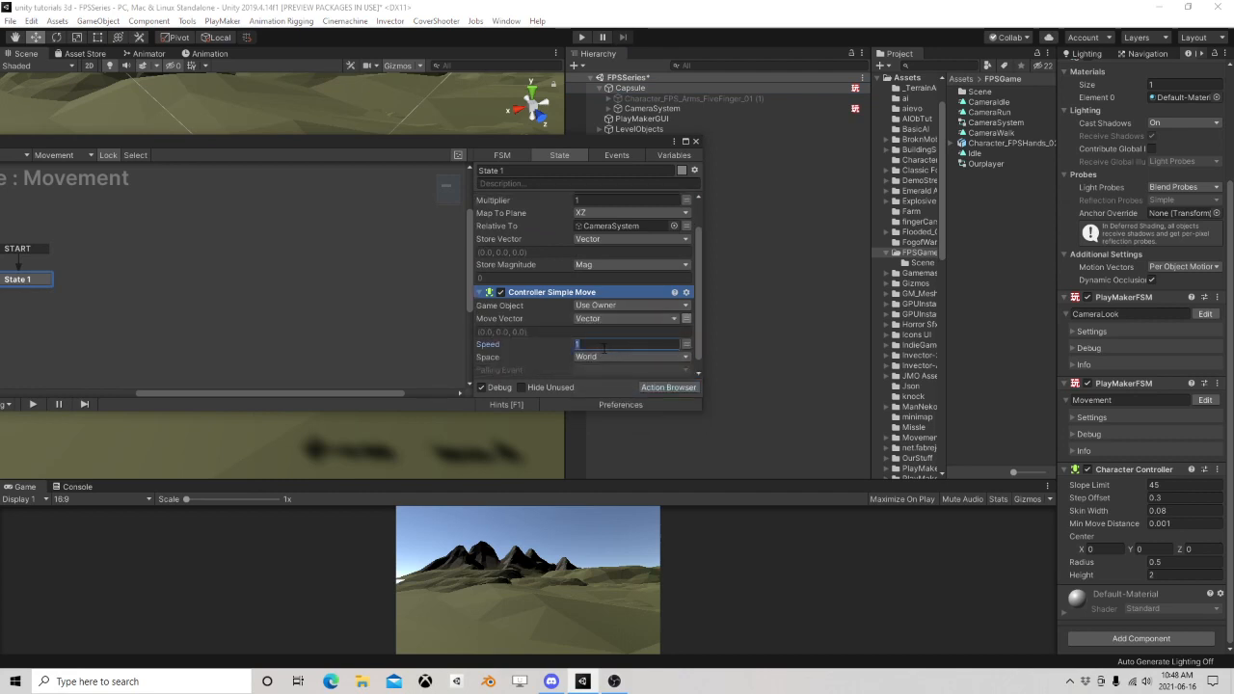
pyautogui.scroll(-1, 604, 350)
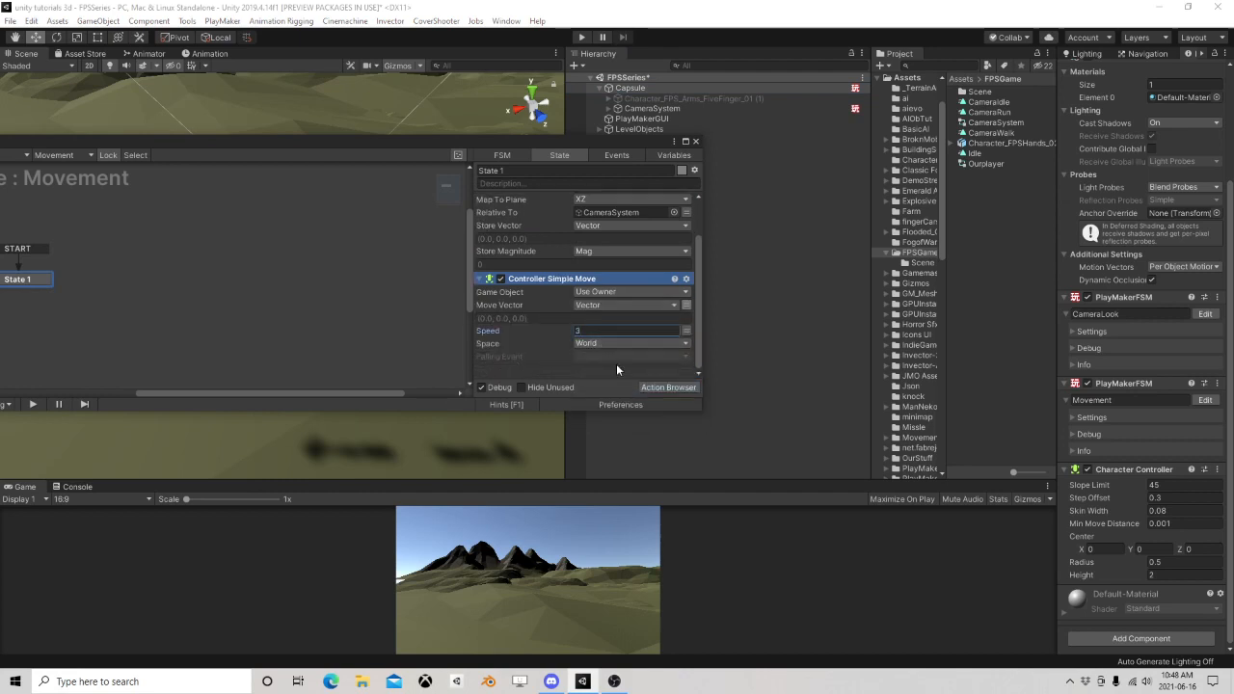
# Add a Set Fsm Float action to State 1 and move it to the end of the action list
pyautogui.click(649, 387)
pyautogui.write('set')
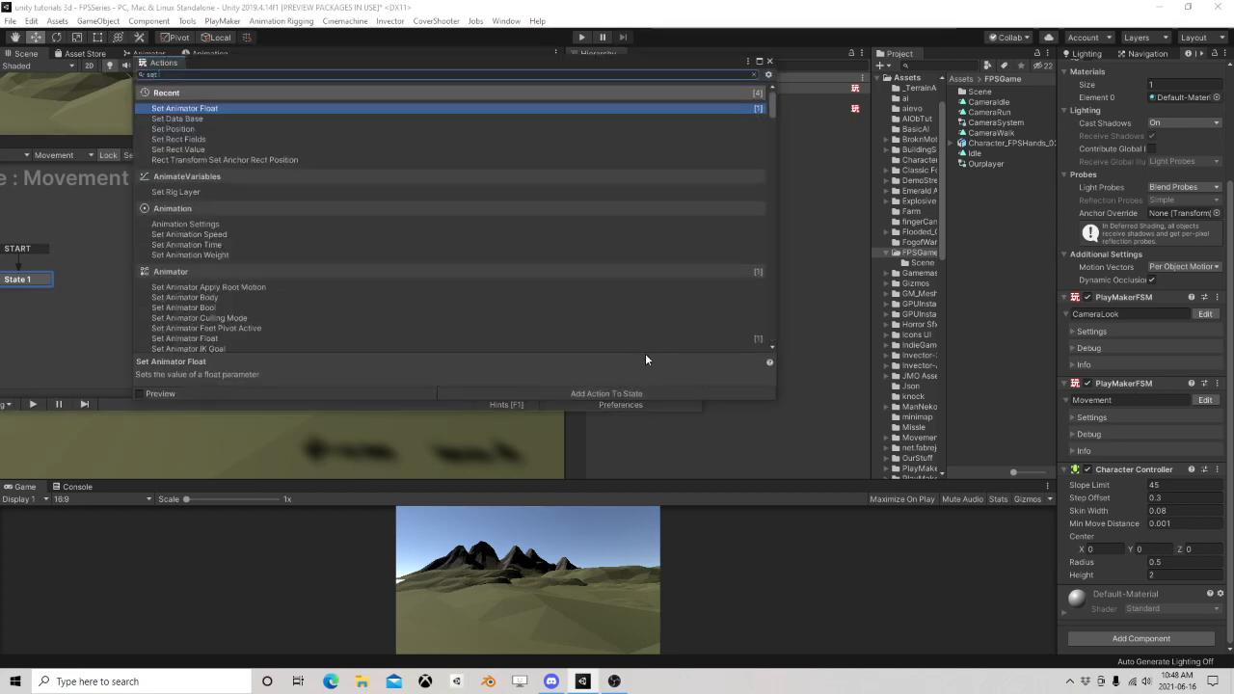
pyautogui.write(' fsm')
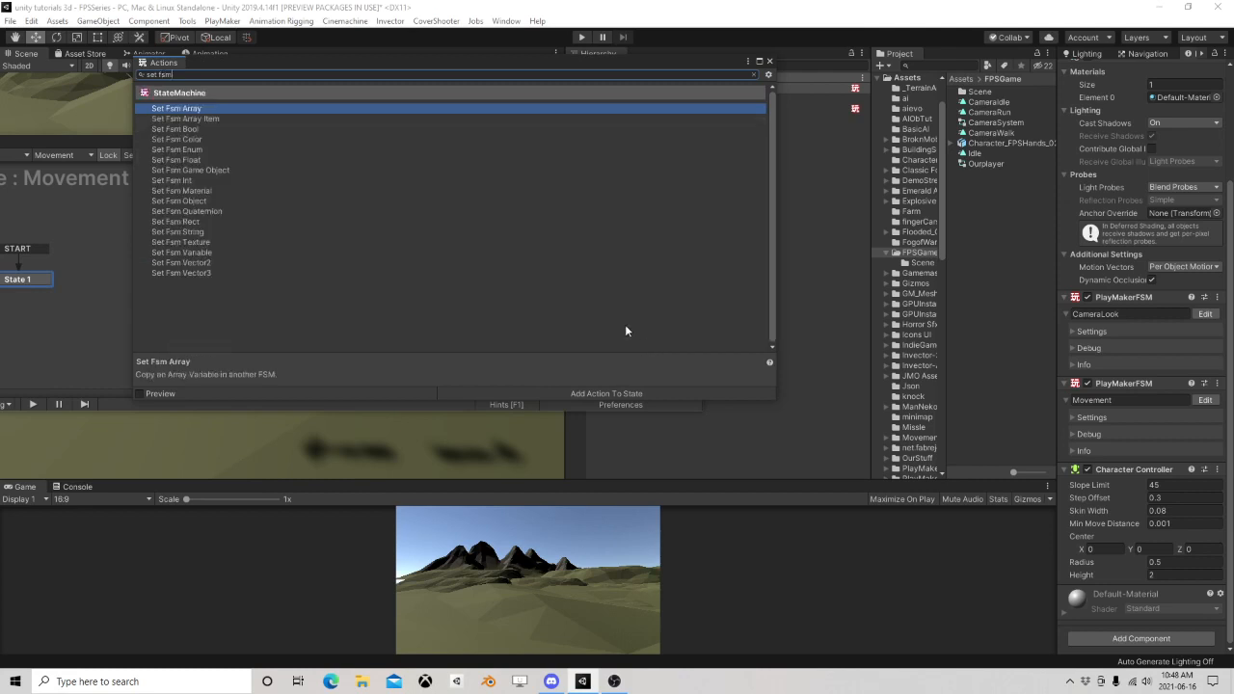
pyautogui.doubleClick(205, 159)
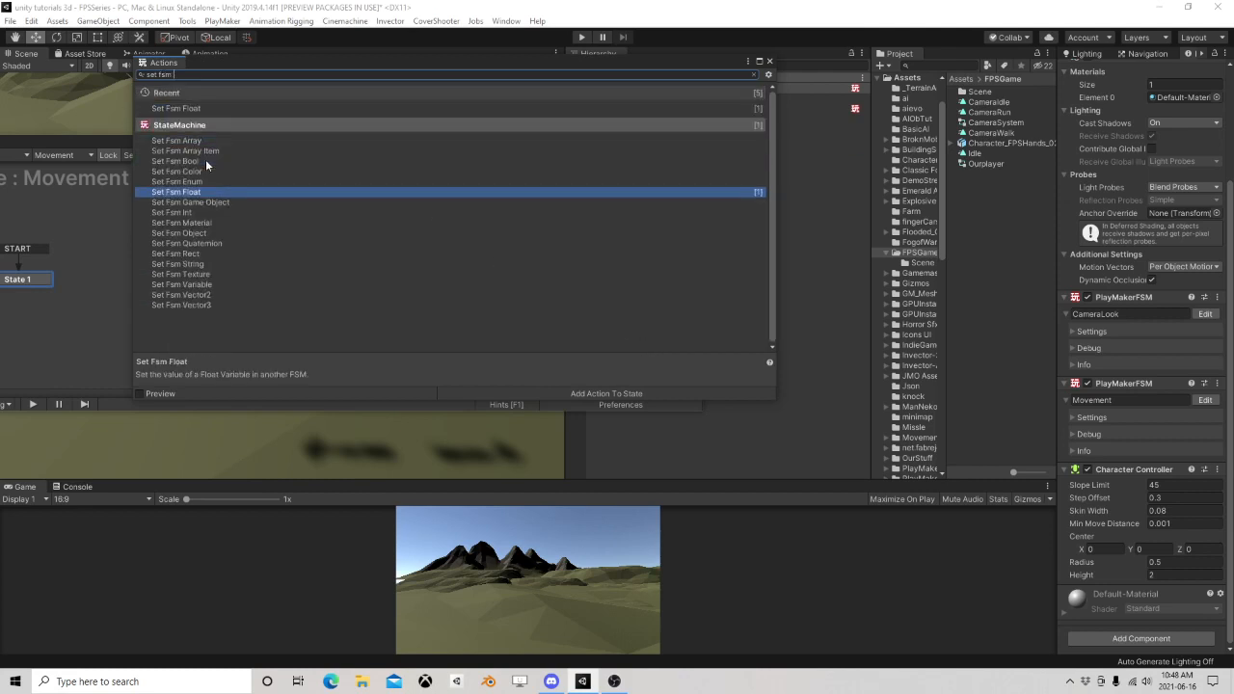
pyautogui.click(769, 60)
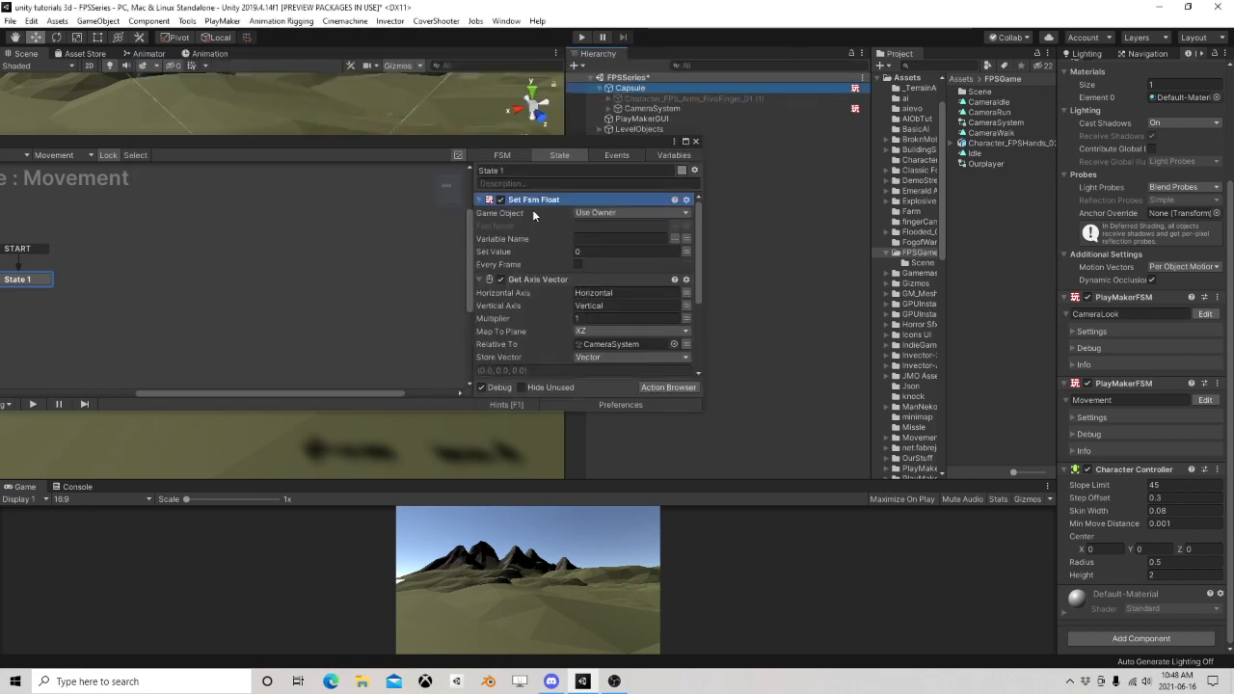
pyautogui.rightClick(533, 205)
pyautogui.click(602, 380)
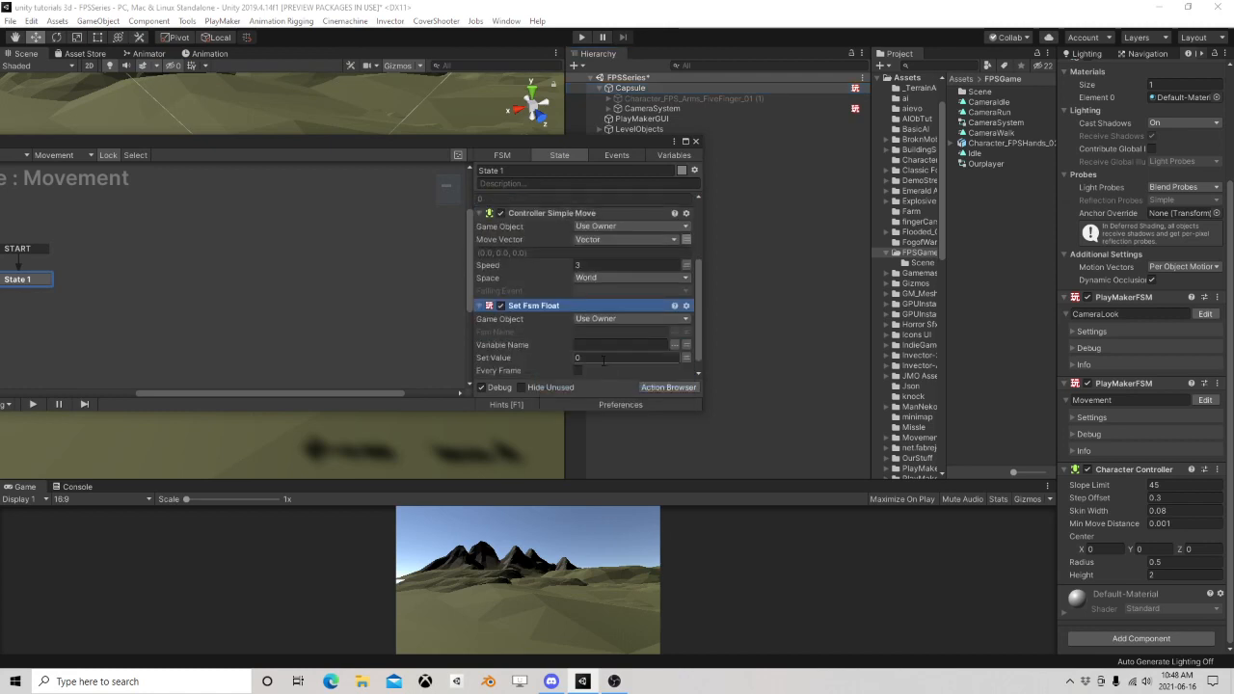
pyautogui.moveTo(647, 143); pyautogui.dragTo(488, 125)
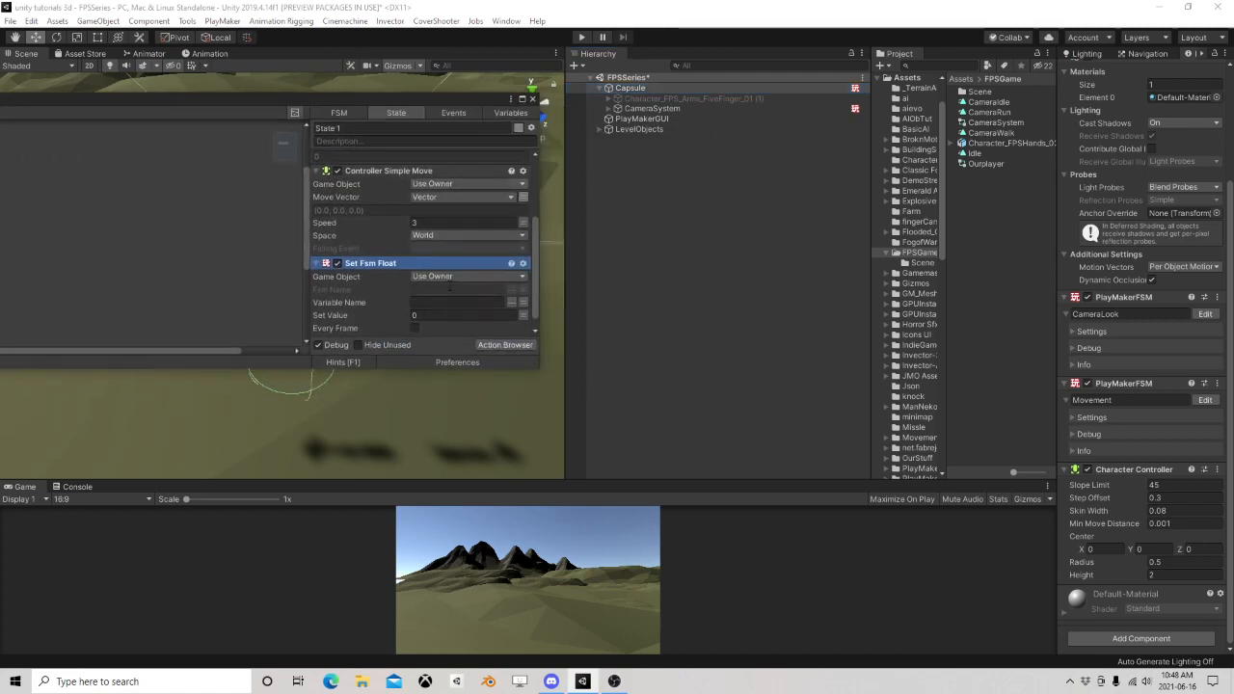
# Target Set Fsm Float at the CameraSystem object and set its FSM name to CameraMove
pyautogui.click(468, 276)
pyautogui.click(453, 302)
pyautogui.moveTo(652, 108); pyautogui.dragTo(458, 289)
pyautogui.click(512, 302)
pyautogui.click(564, 311)
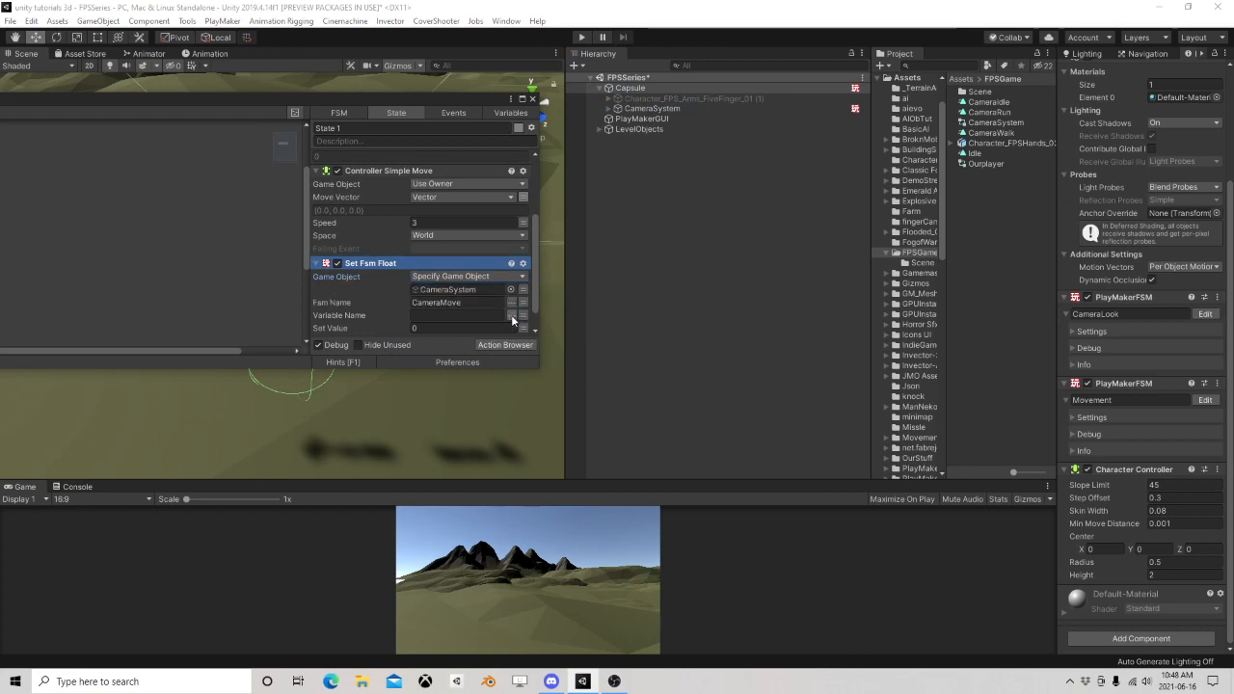
pyautogui.click(512, 315)
pyautogui.click(485, 318)
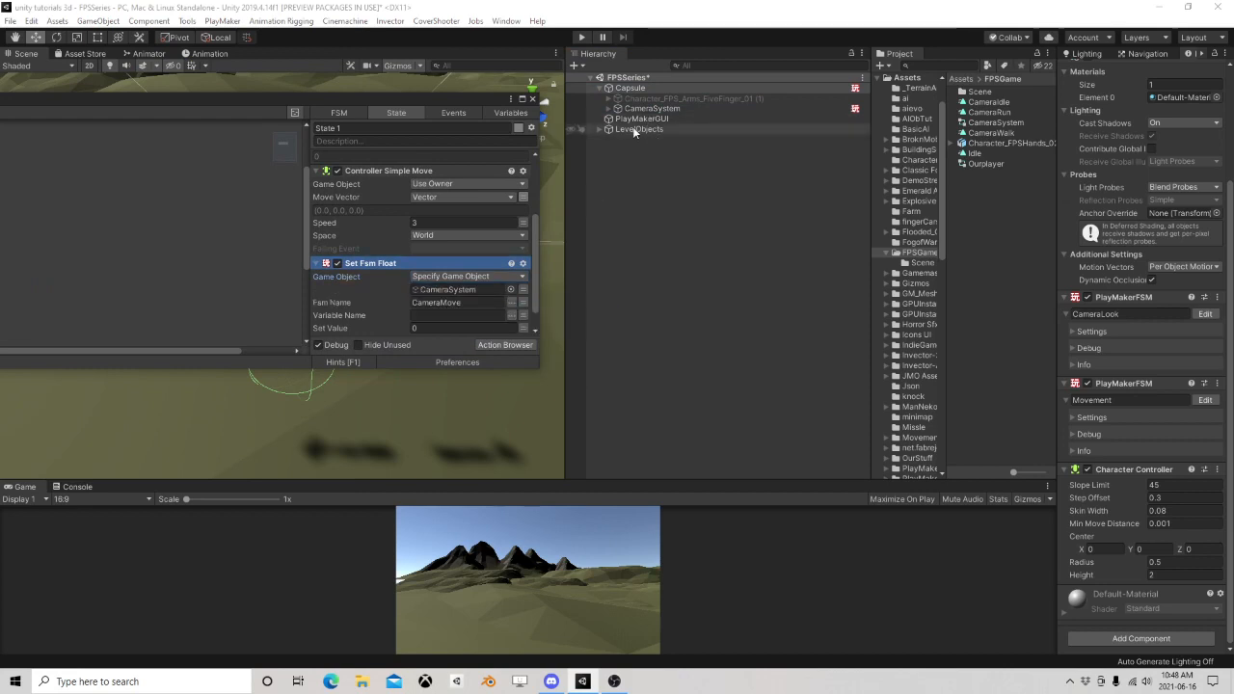
# In CameraSystem's CameraMove FSM, set Set Animator Float's parameter to Speed and its value to a new variable named Speed
pyautogui.click(652, 108)
pyautogui.click(1213, 317)
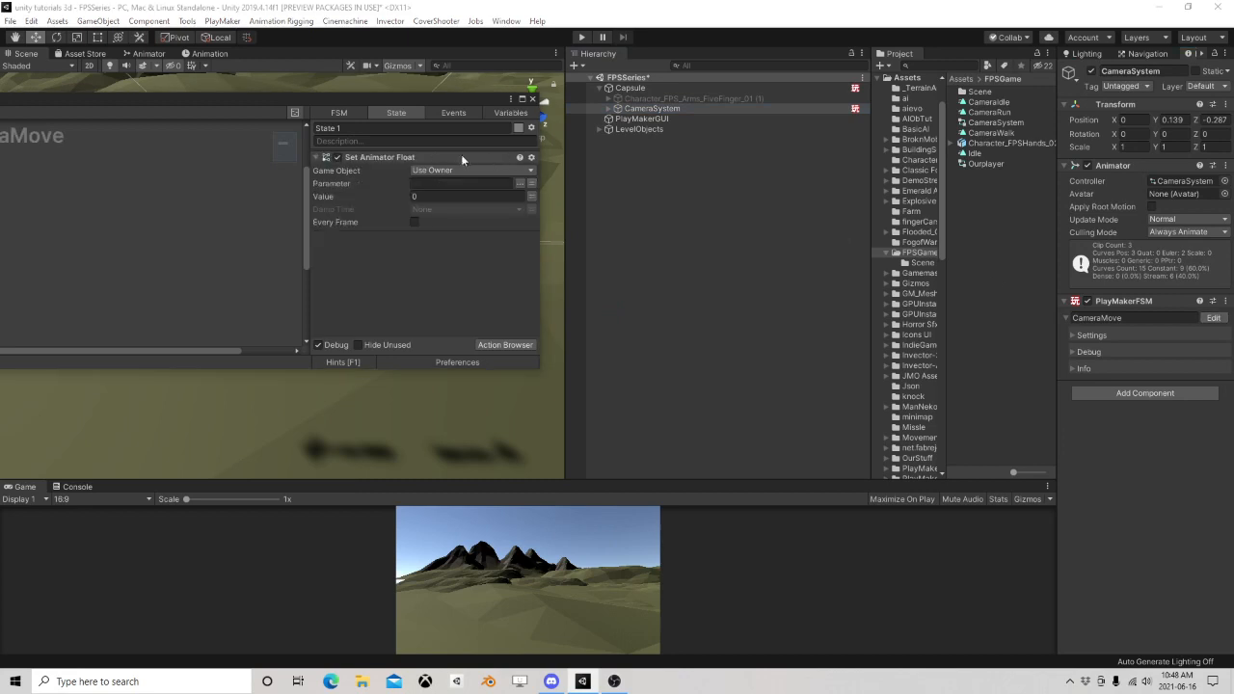
pyautogui.click(520, 184)
pyautogui.click(540, 193)
pyautogui.click(503, 198)
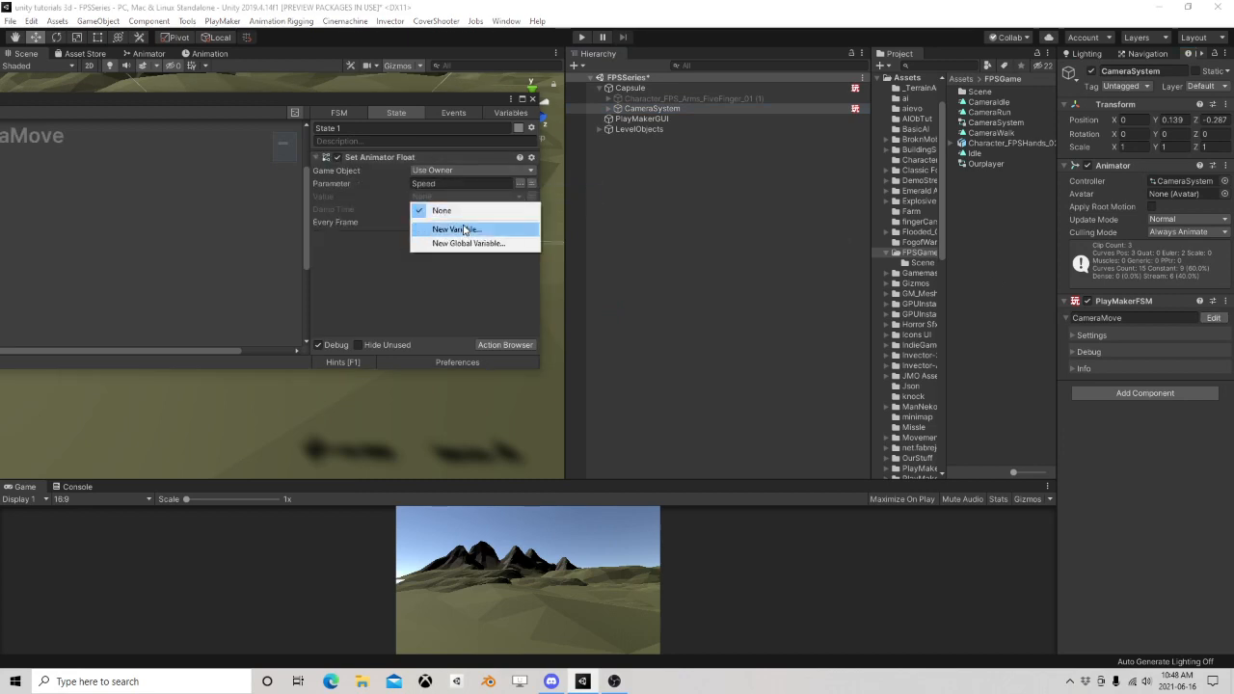
pyautogui.click(462, 228)
pyautogui.write('Speed')
pyautogui.press('Return')
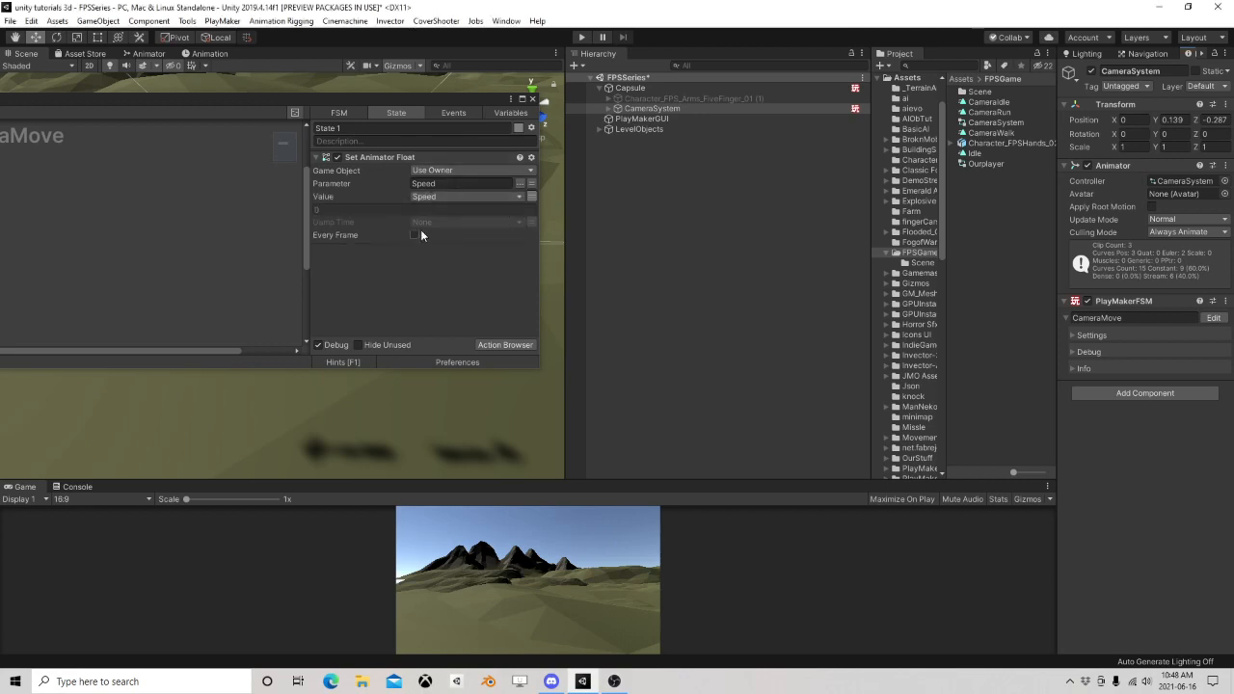
# Make Set Animator Float run every frame on update with a damp time of 0.2
pyautogui.click(414, 235)
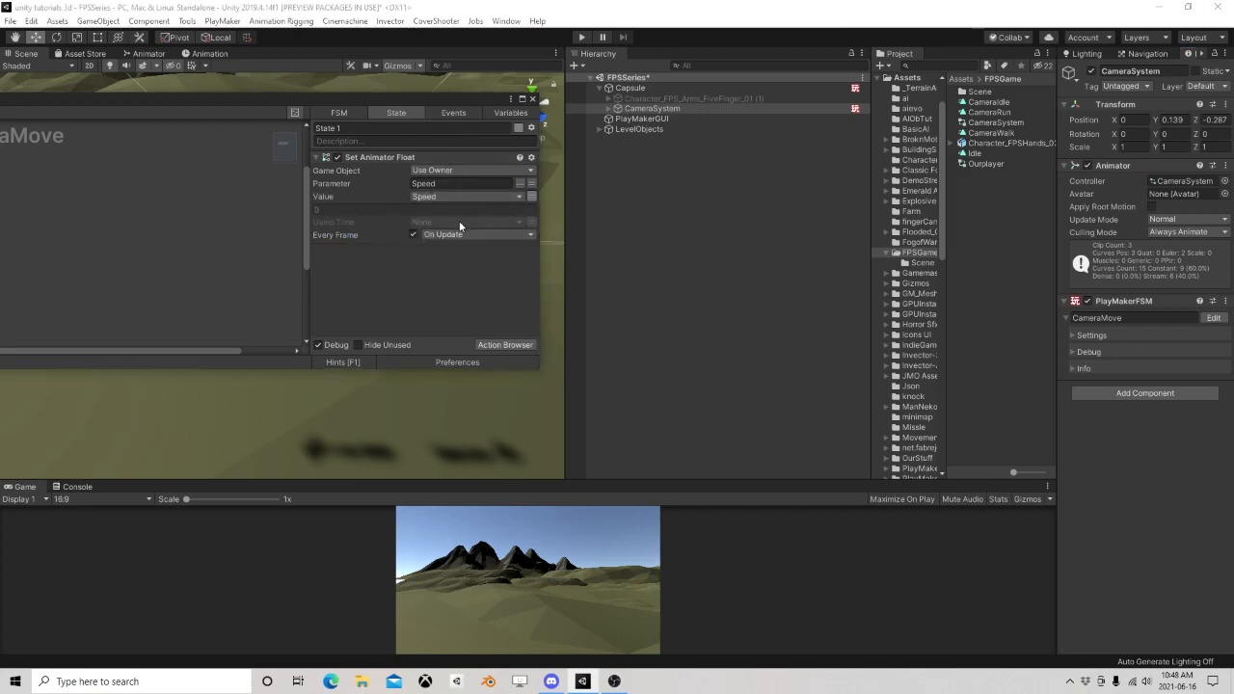
pyautogui.click(529, 222)
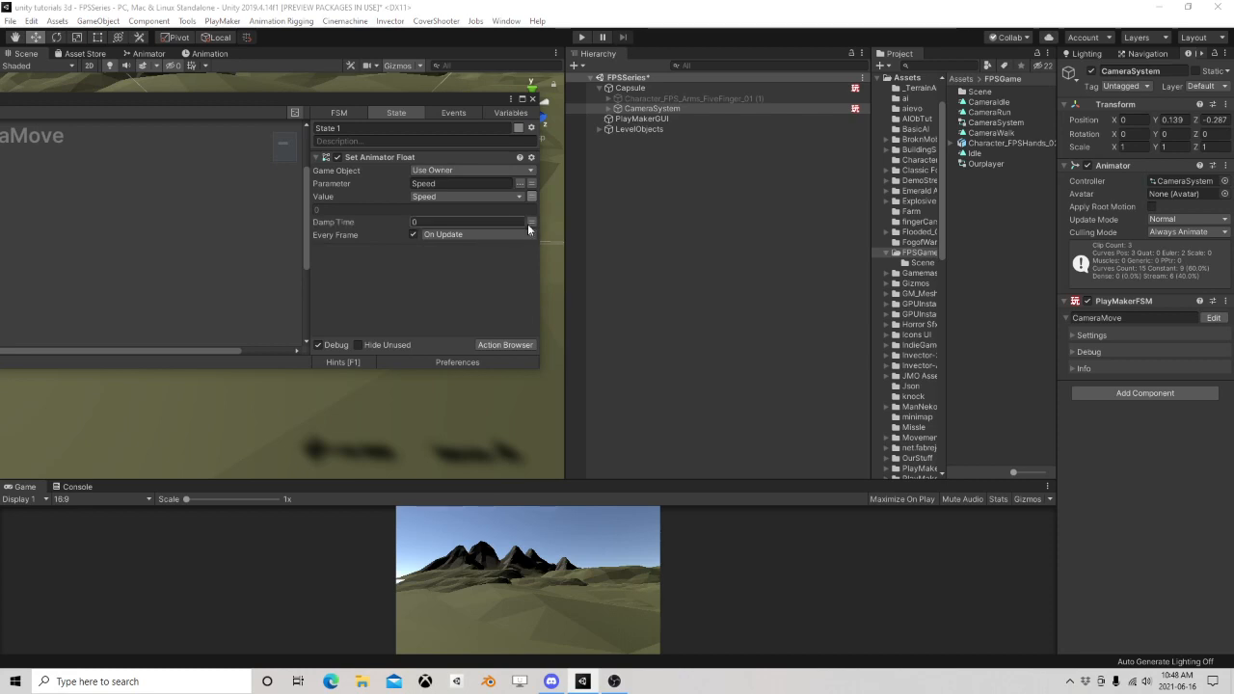
pyautogui.write('0.2')
pyautogui.click(535, 99)
# In the Capsule's Movement FSM, set Set Fsm Float's variable name to Speed and its value to Mag, and save the scene
pyautogui.click(631, 87)
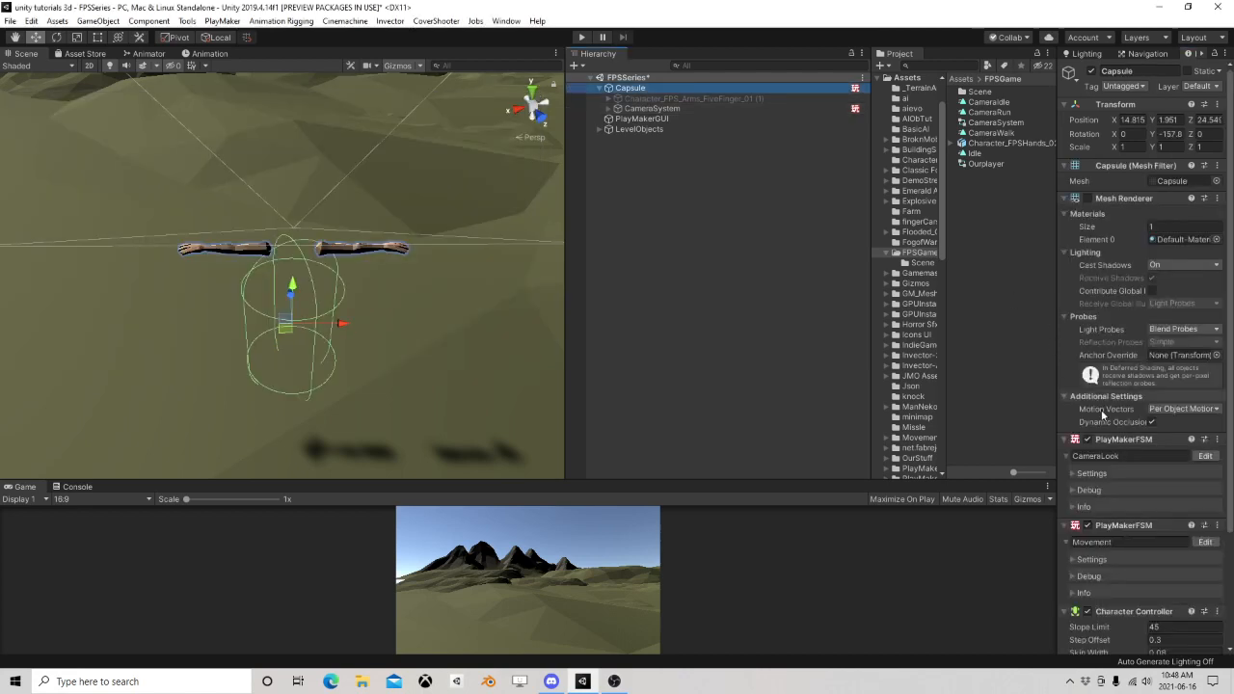
pyautogui.scroll(-5, 1157, 453)
pyautogui.click(1206, 399)
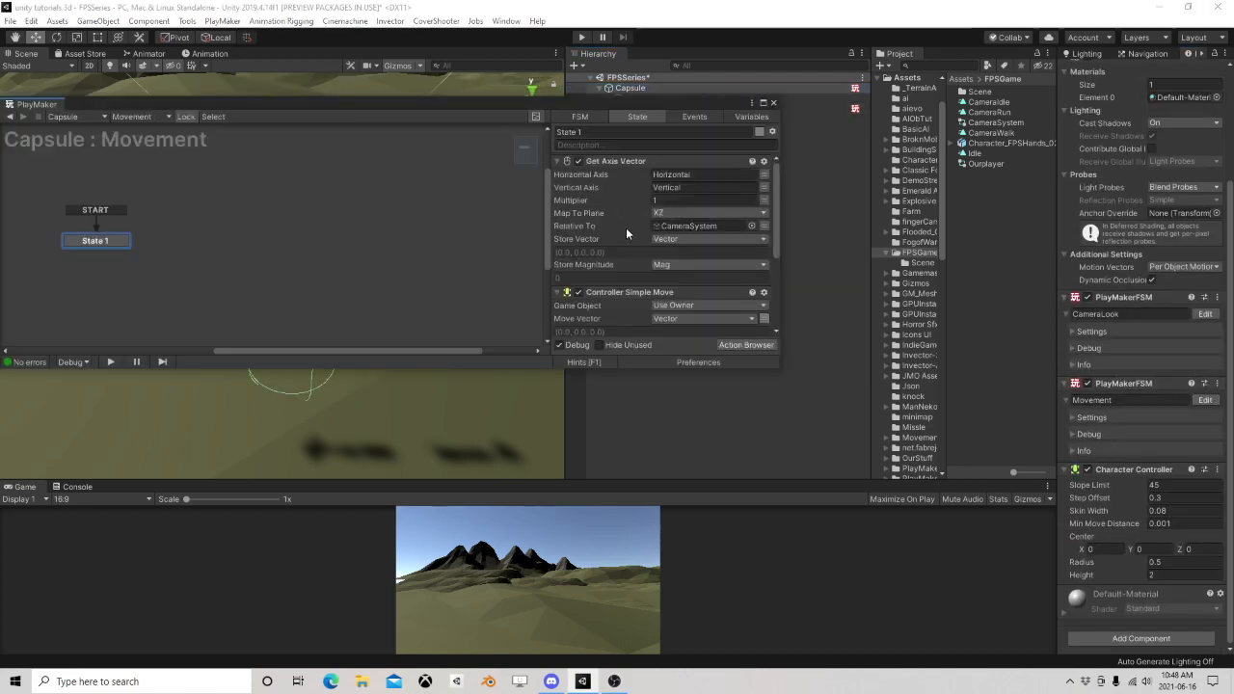
pyautogui.click(752, 292)
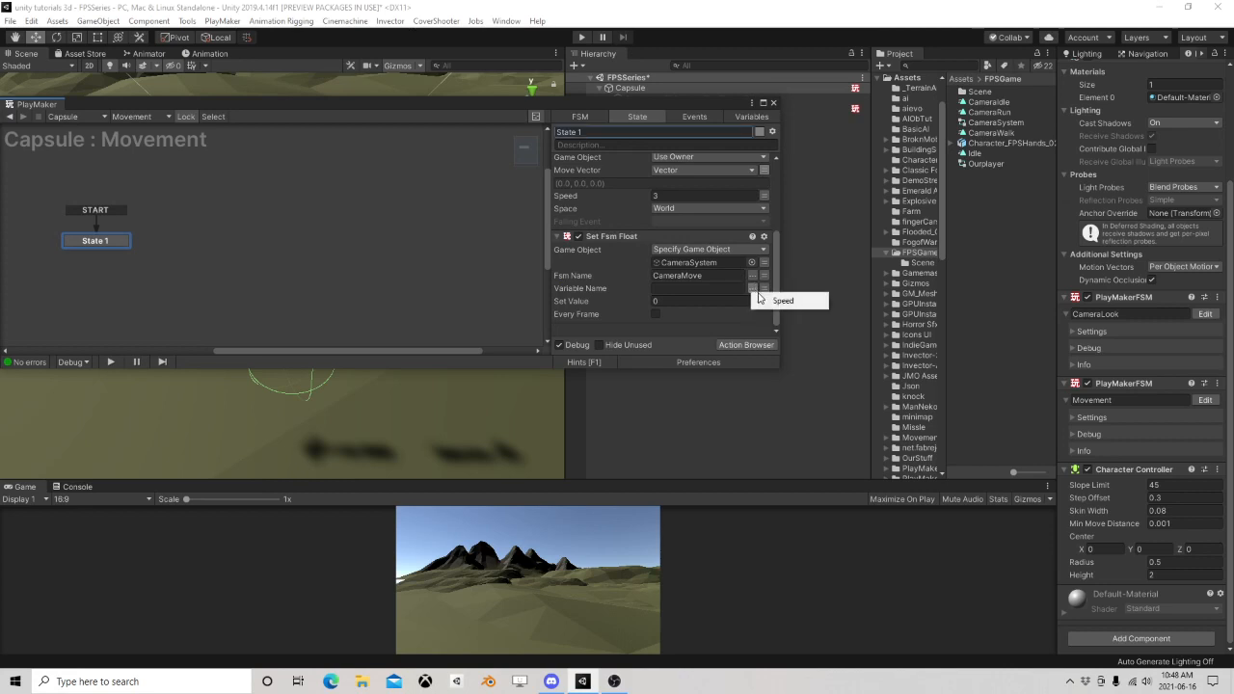
pyautogui.click(768, 298)
pyautogui.click(765, 300)
pyautogui.click(702, 301)
pyautogui.click(681, 330)
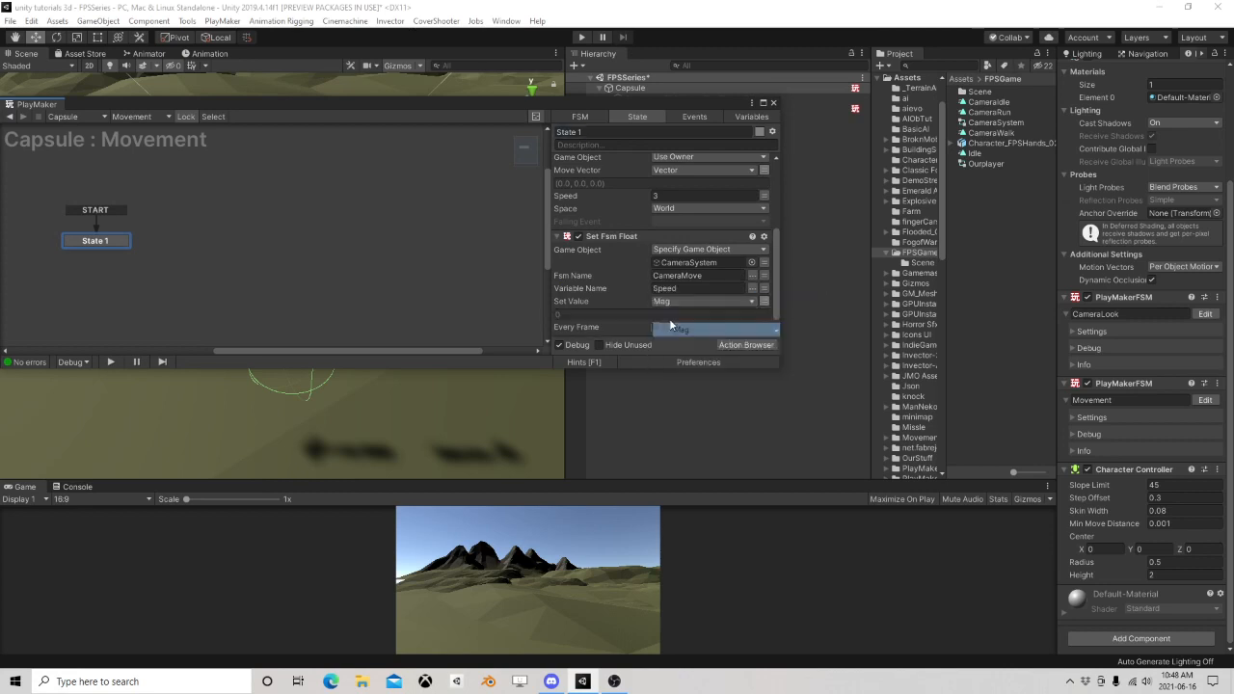
pyautogui.click(772, 103)
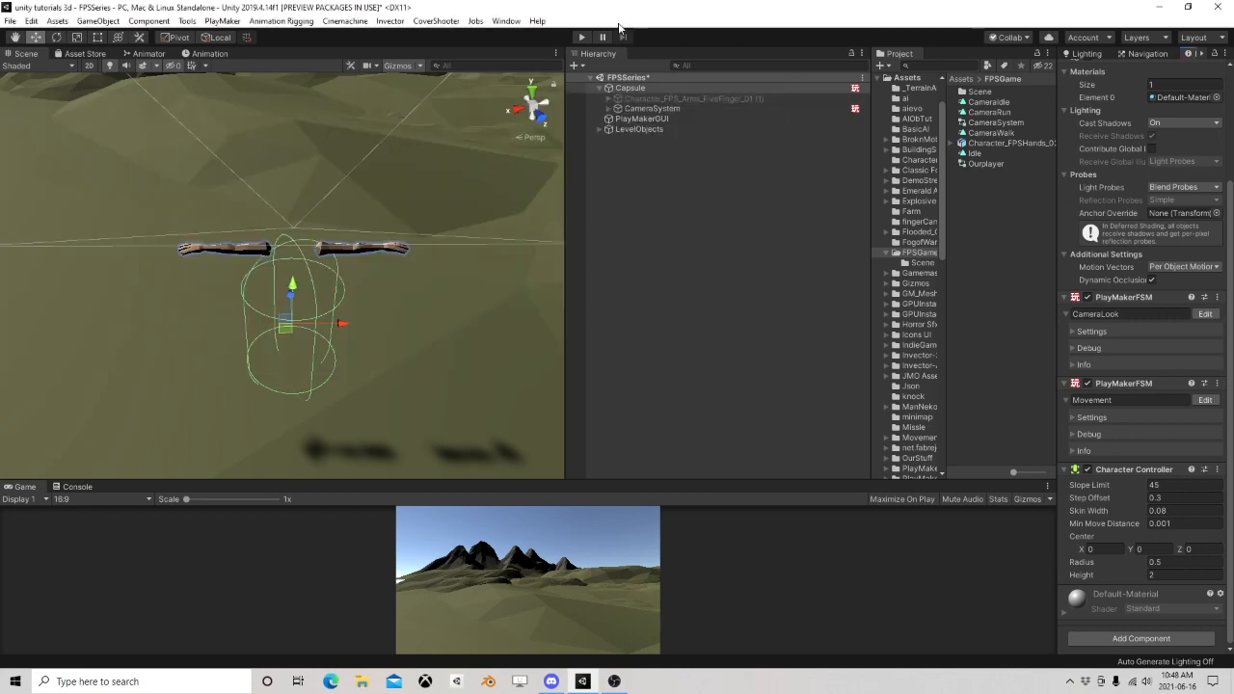
pyautogui.click(3, 22)
pyautogui.click(21, 69)
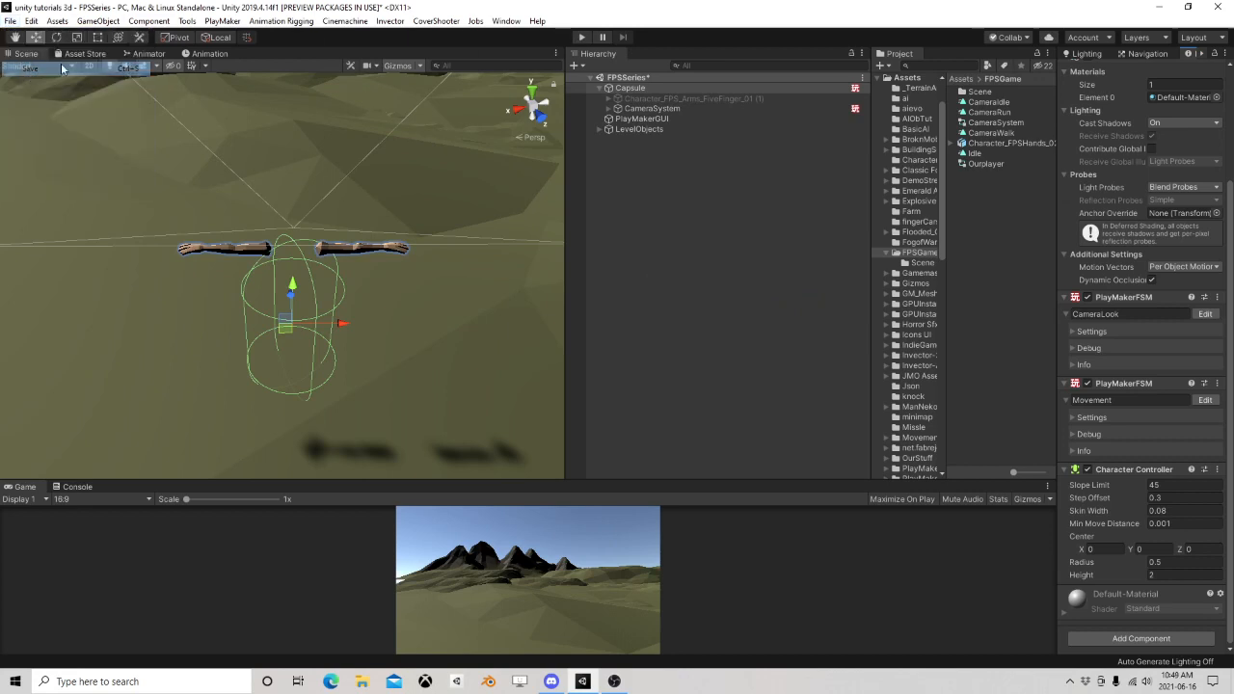
# Play-test the scene by walking the player forward across the terrain in different directions, and stop play mode
pyautogui.click(581, 38)
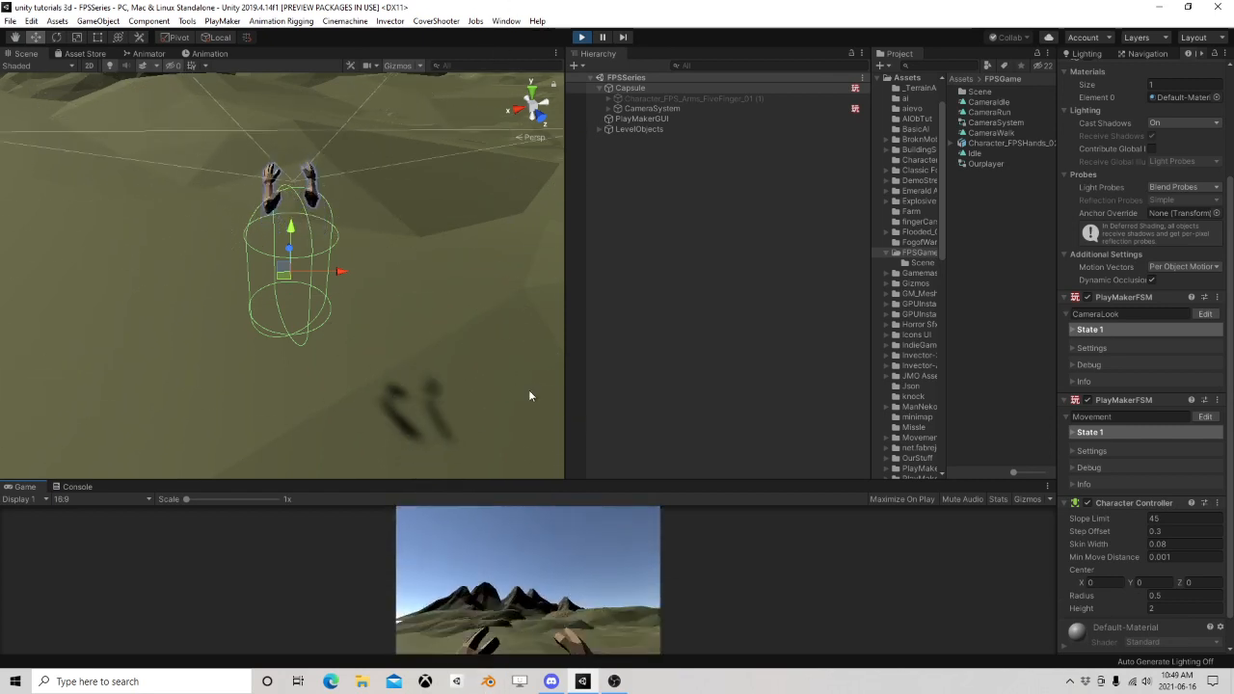
pyautogui.press('w')
pyautogui.press('w')
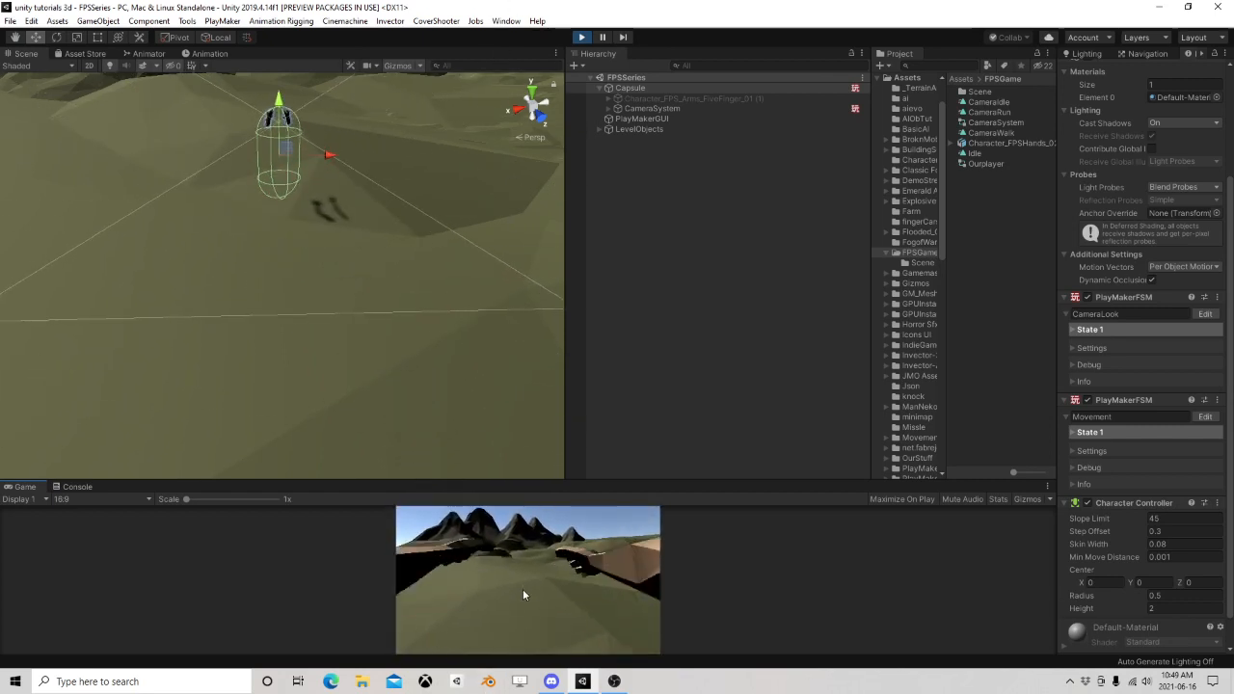
pyautogui.press('w')
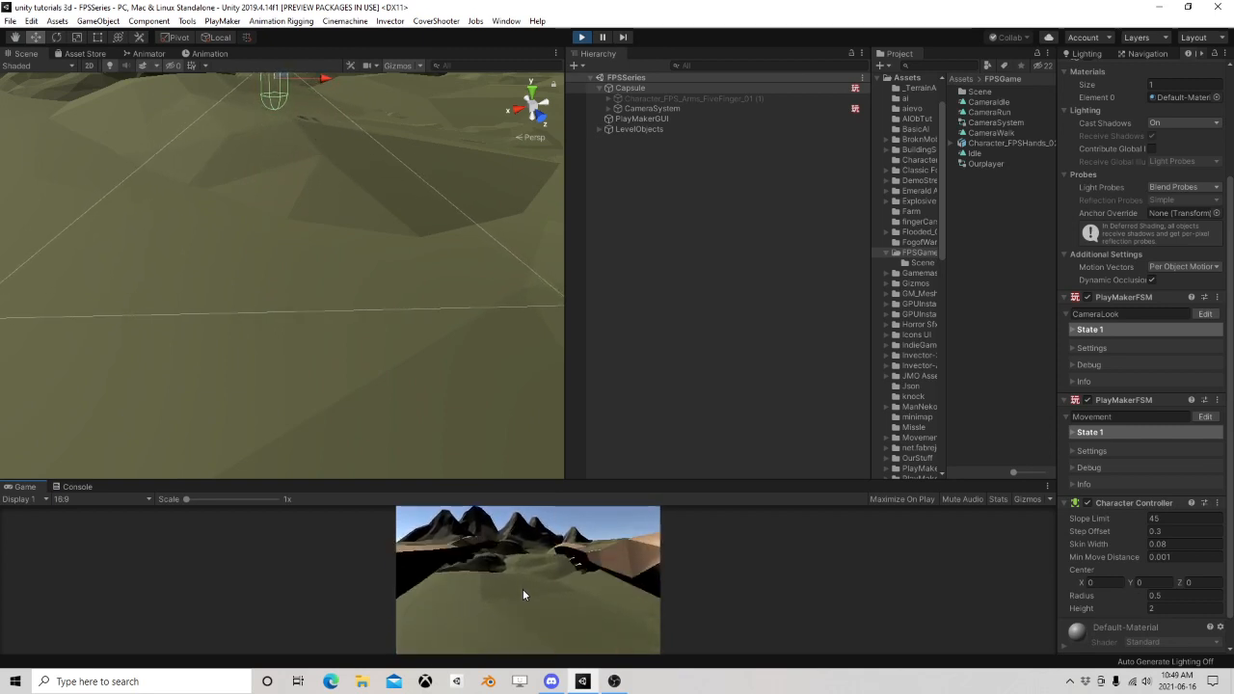
pyautogui.press('w')
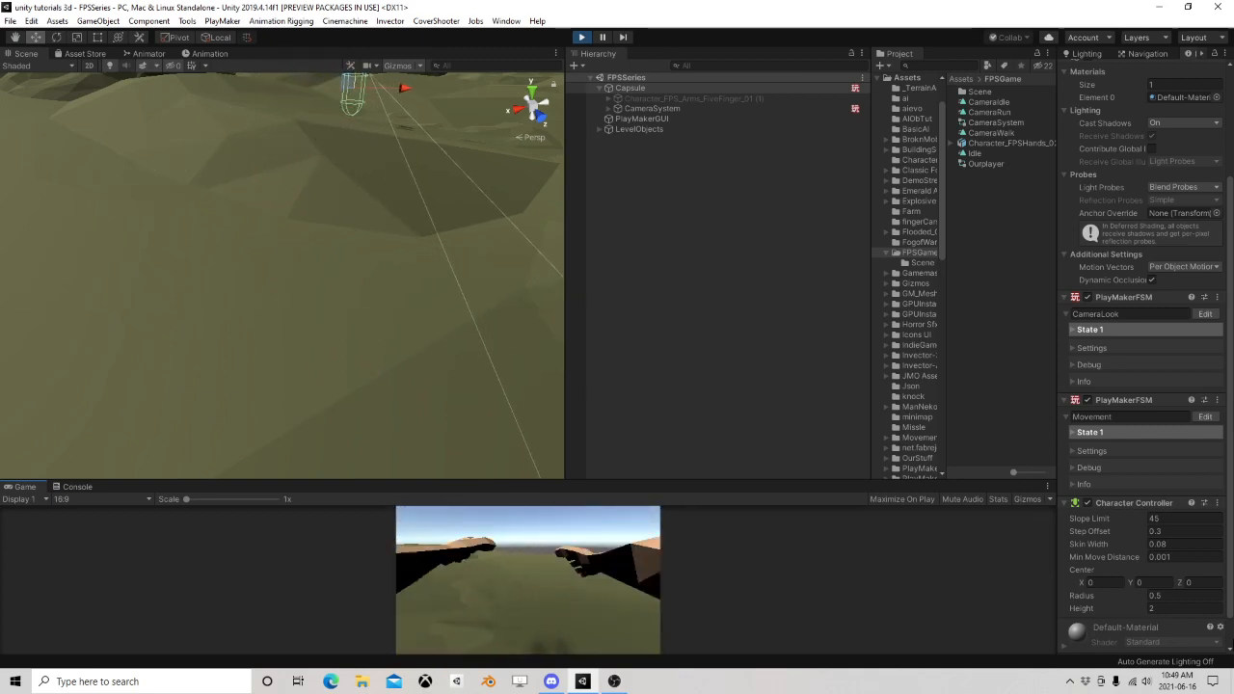
pyautogui.press('w')
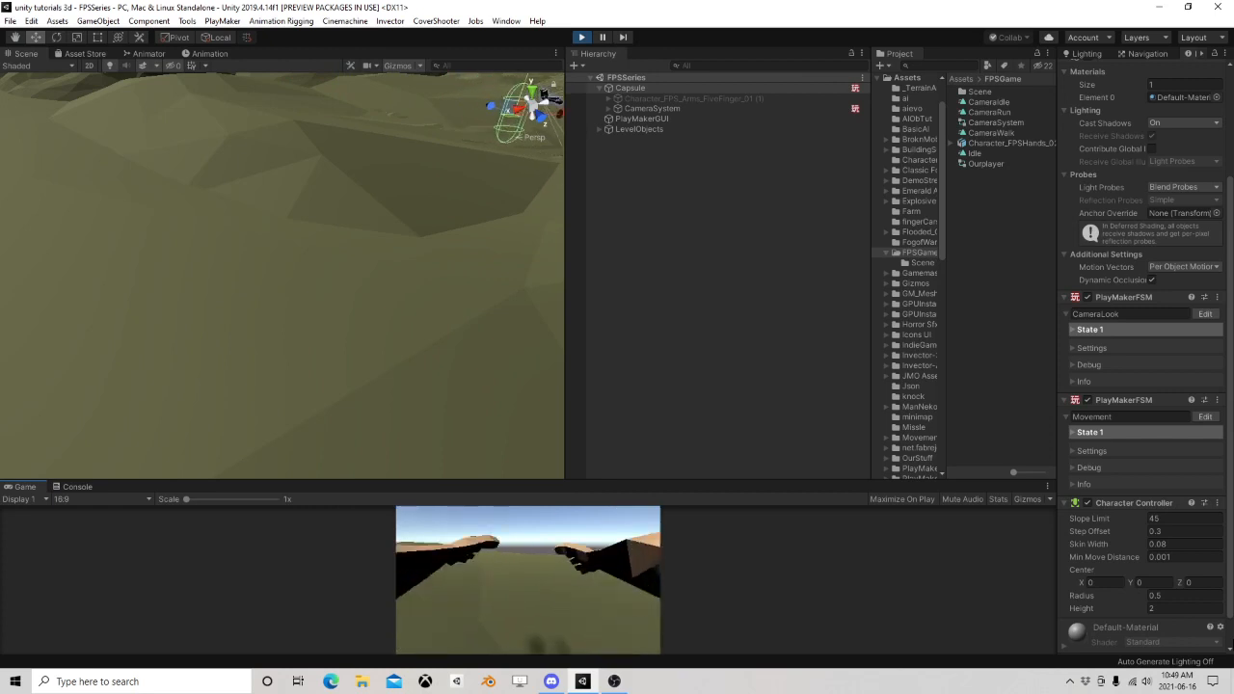
pyautogui.press('w')
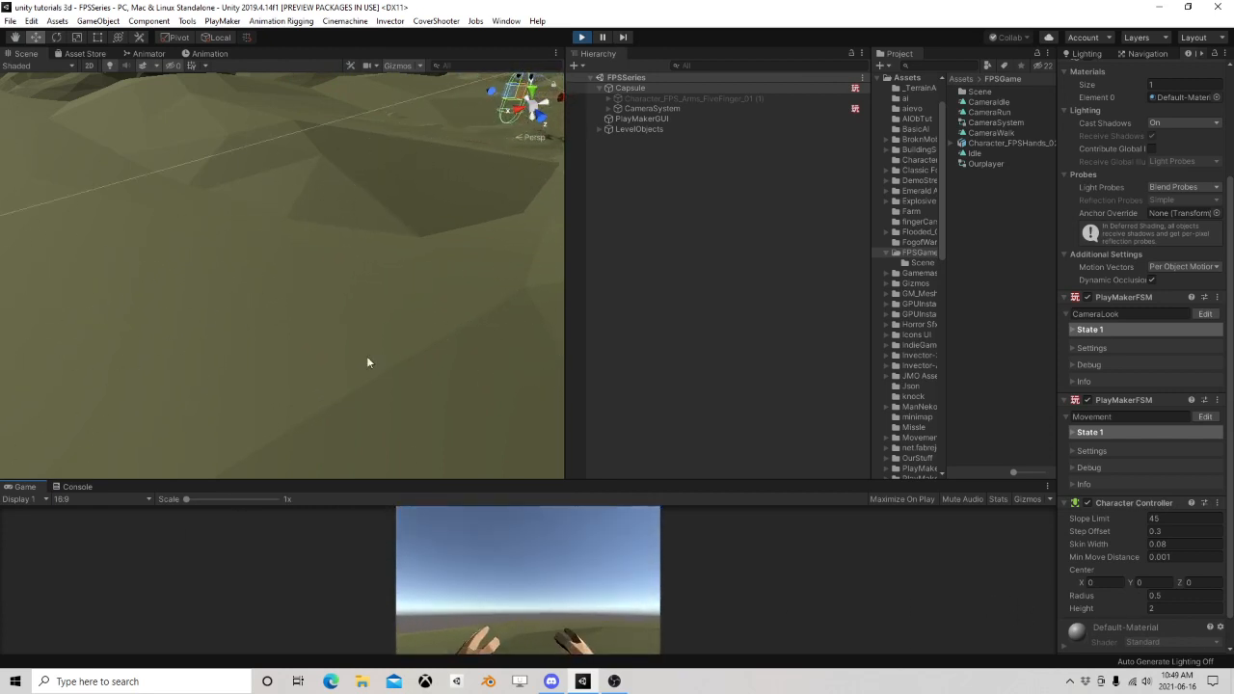
pyautogui.click(582, 37)
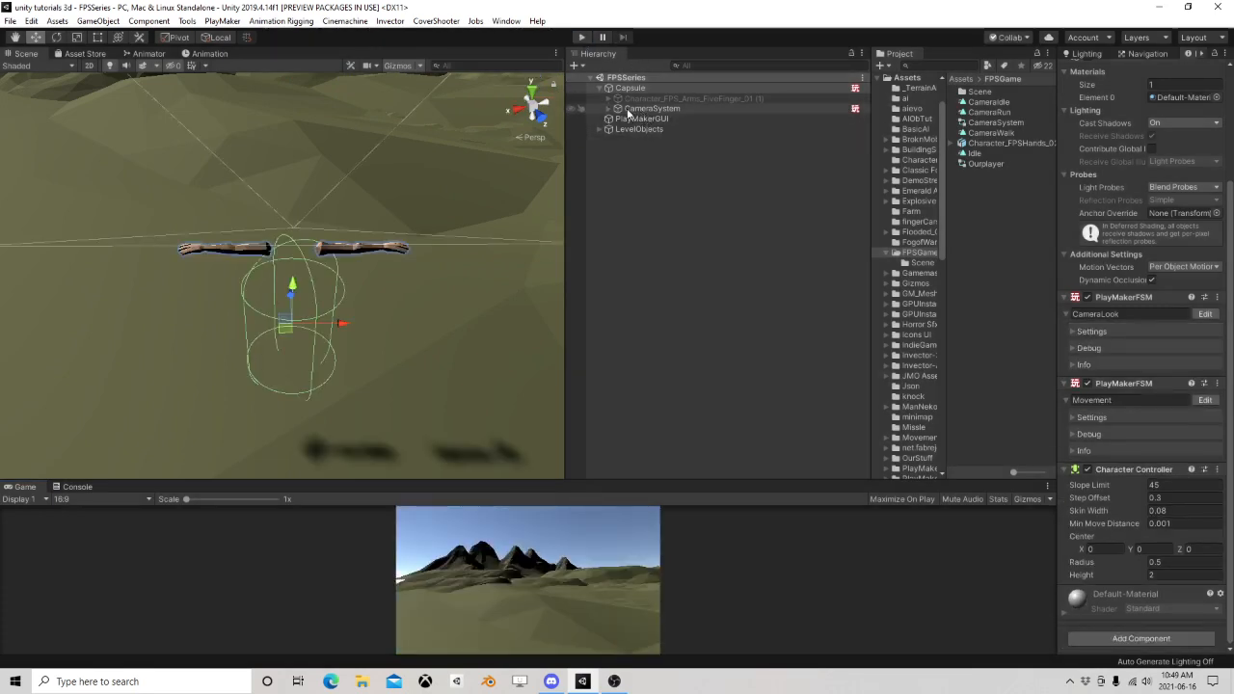
# Enable Update When Offscreen on the Skinned Mesh Renderer of Character_VR_Arms_01
pyautogui.click(607, 108)
pyautogui.click(627, 139)
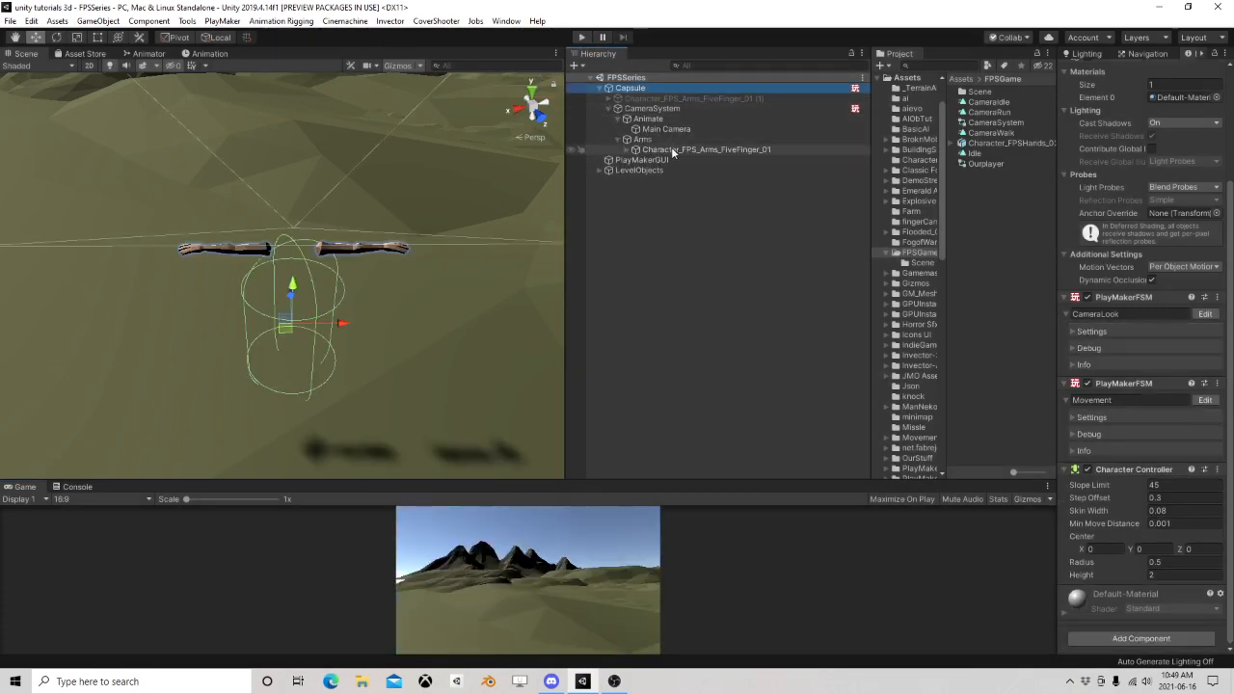
pyautogui.click(685, 149)
pyautogui.moveTo(642, 139); pyautogui.dragTo(641, 155)
pyautogui.click(635, 150)
pyautogui.click(693, 159)
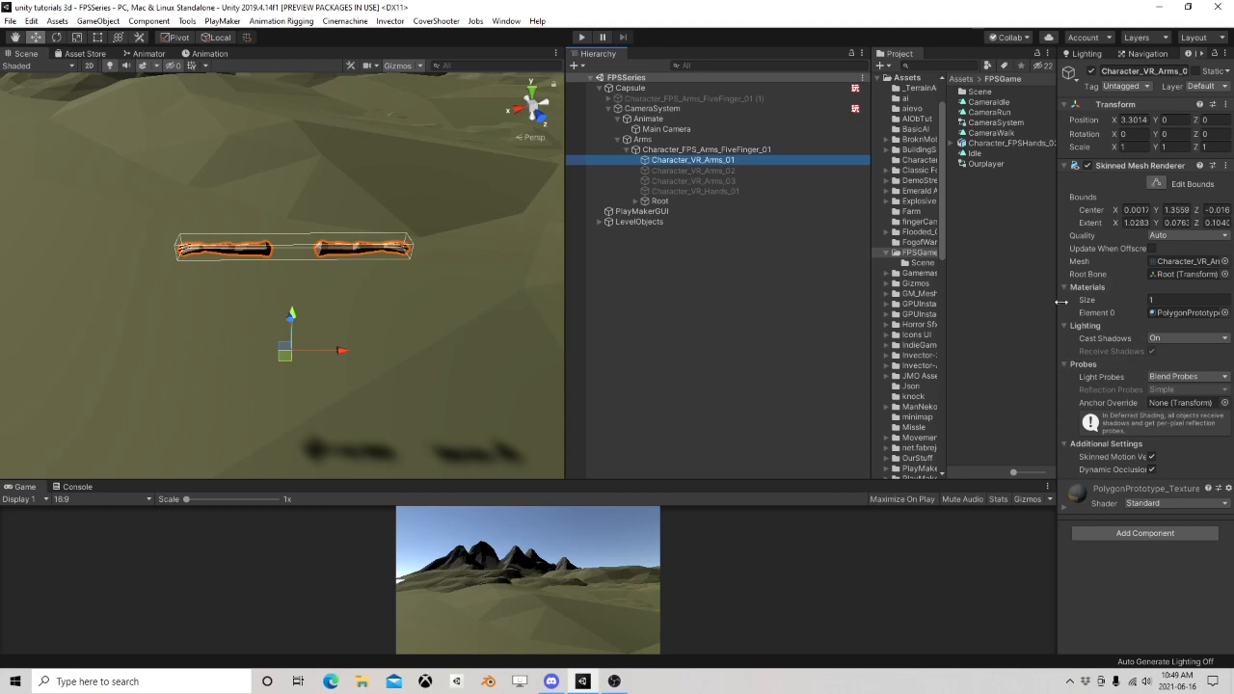
pyautogui.click(1153, 249)
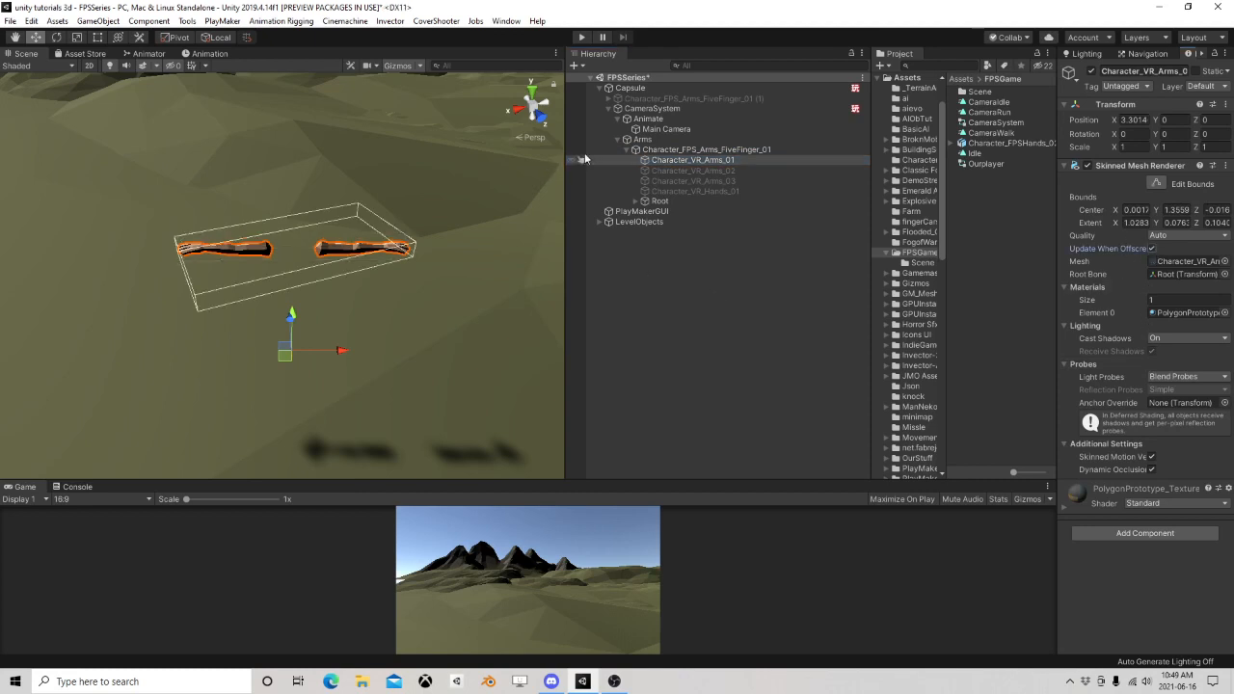
# Show the Idle clip of Character_FPS_Arms_FiveFinger_01 and dock the Animation window beneath the Scene view
pyautogui.click(627, 139)
pyautogui.click(622, 109)
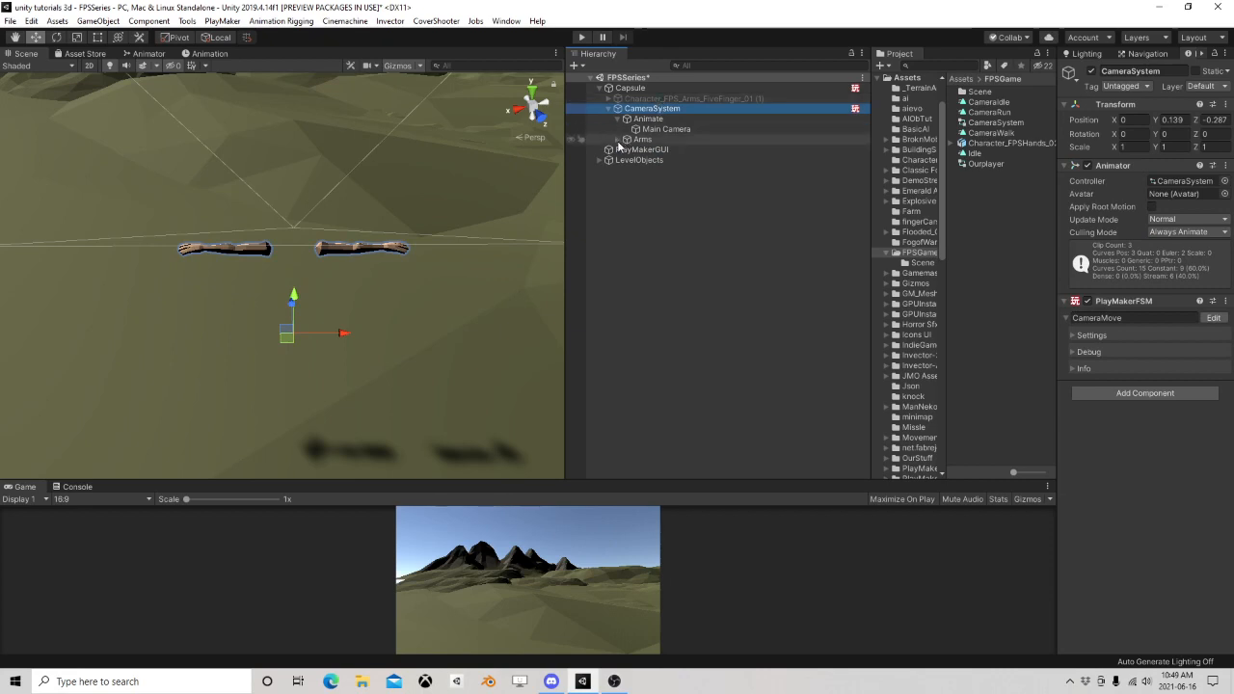
pyautogui.click(627, 139)
pyautogui.click(660, 149)
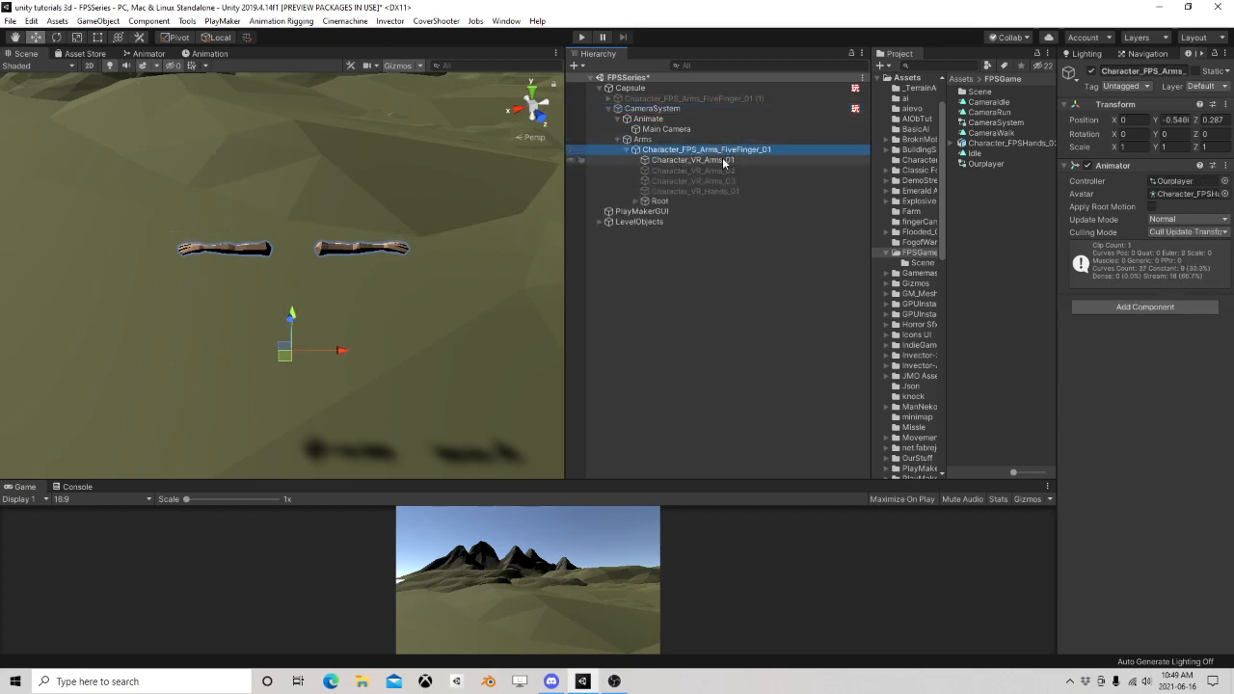
pyautogui.click(210, 54)
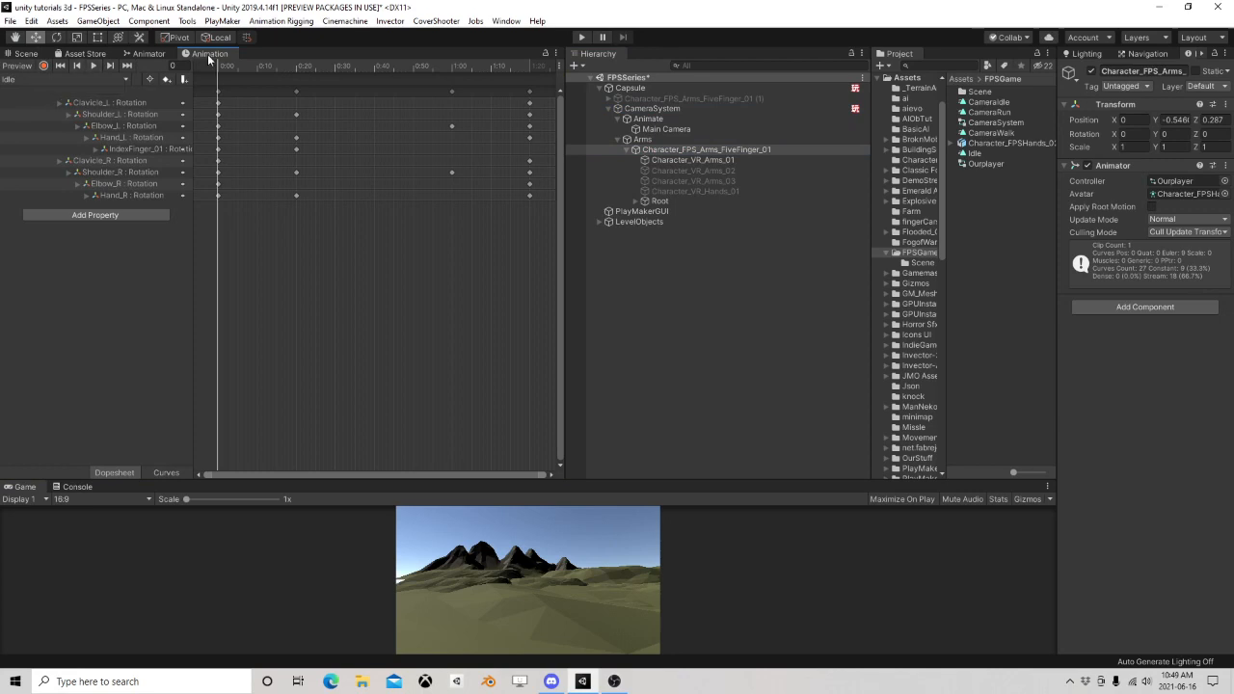
pyautogui.moveTo(211, 54); pyautogui.dragTo(176, 448)
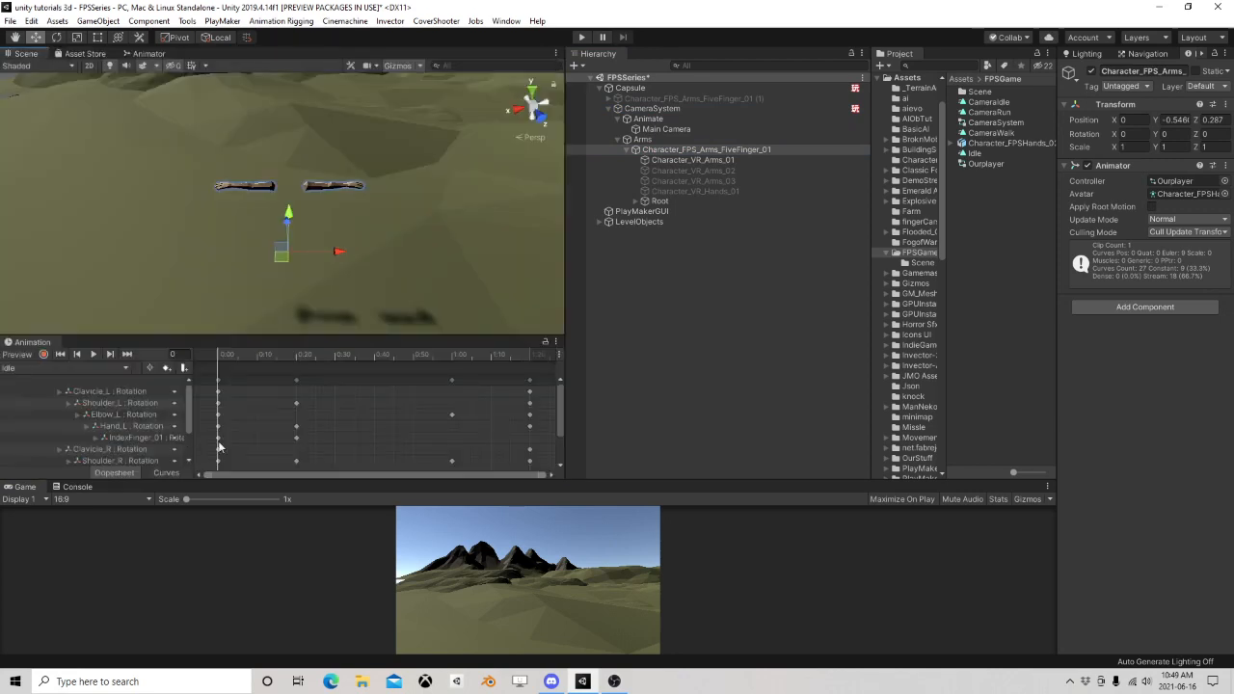
# Check which animation clips are available for the Arms object and for Character_FPS_Arms_FiveFinger_01
pyautogui.click(58, 368)
pyautogui.click(45, 389)
pyautogui.click(658, 141)
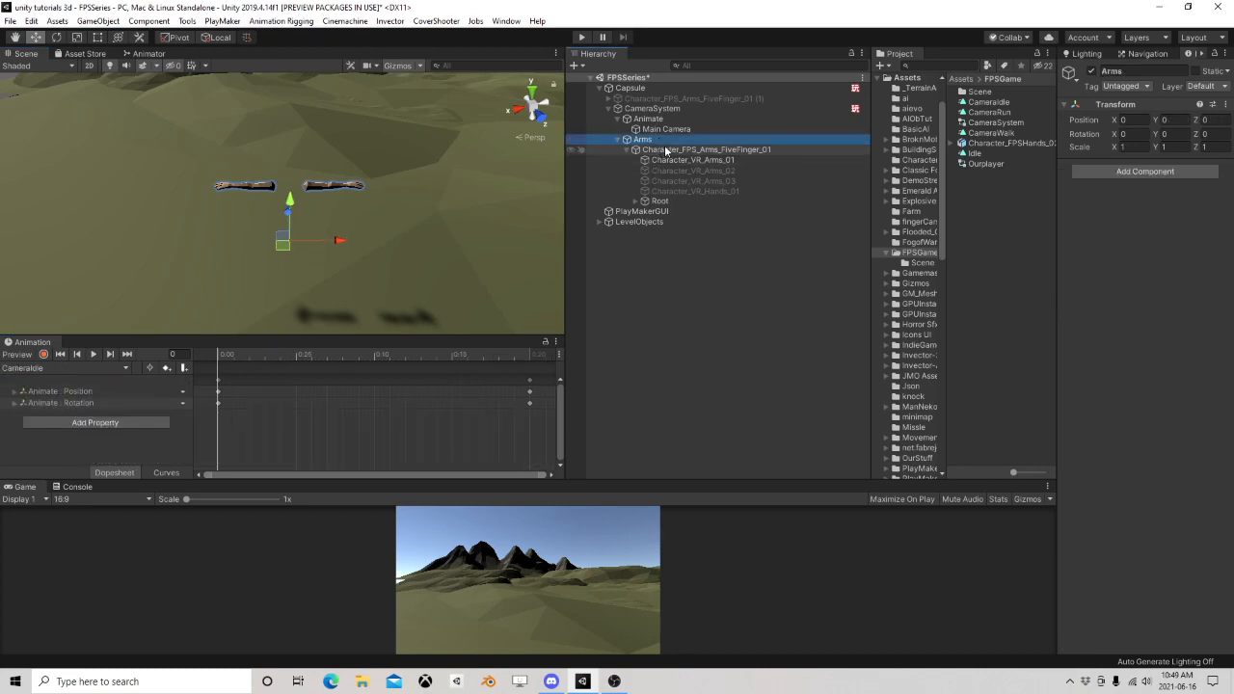
pyautogui.click(64, 368)
pyautogui.click(68, 381)
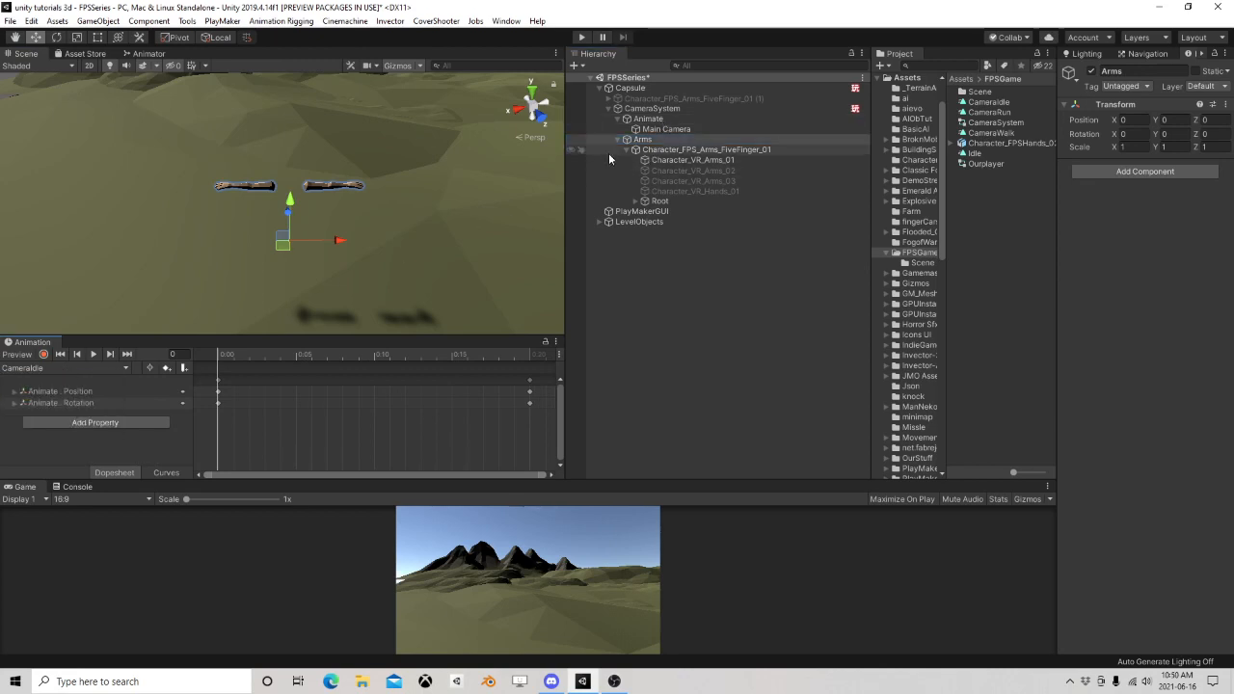
pyautogui.click(680, 150)
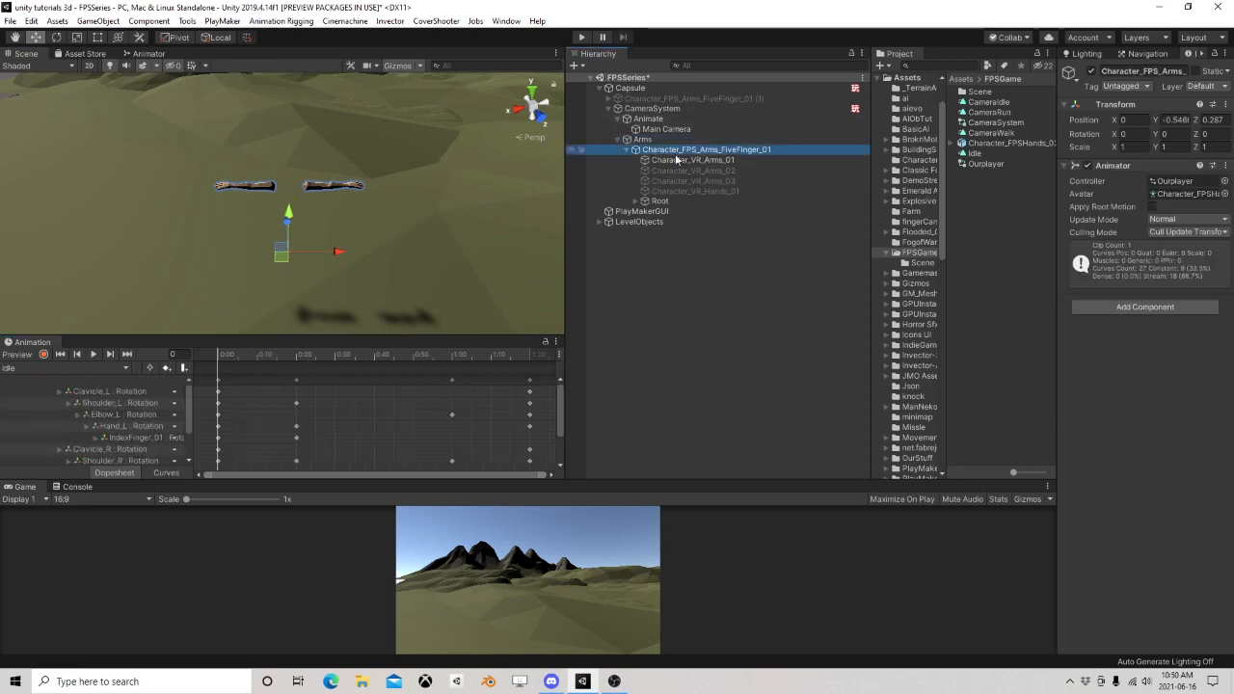
pyautogui.click(64, 368)
pyautogui.click(63, 368)
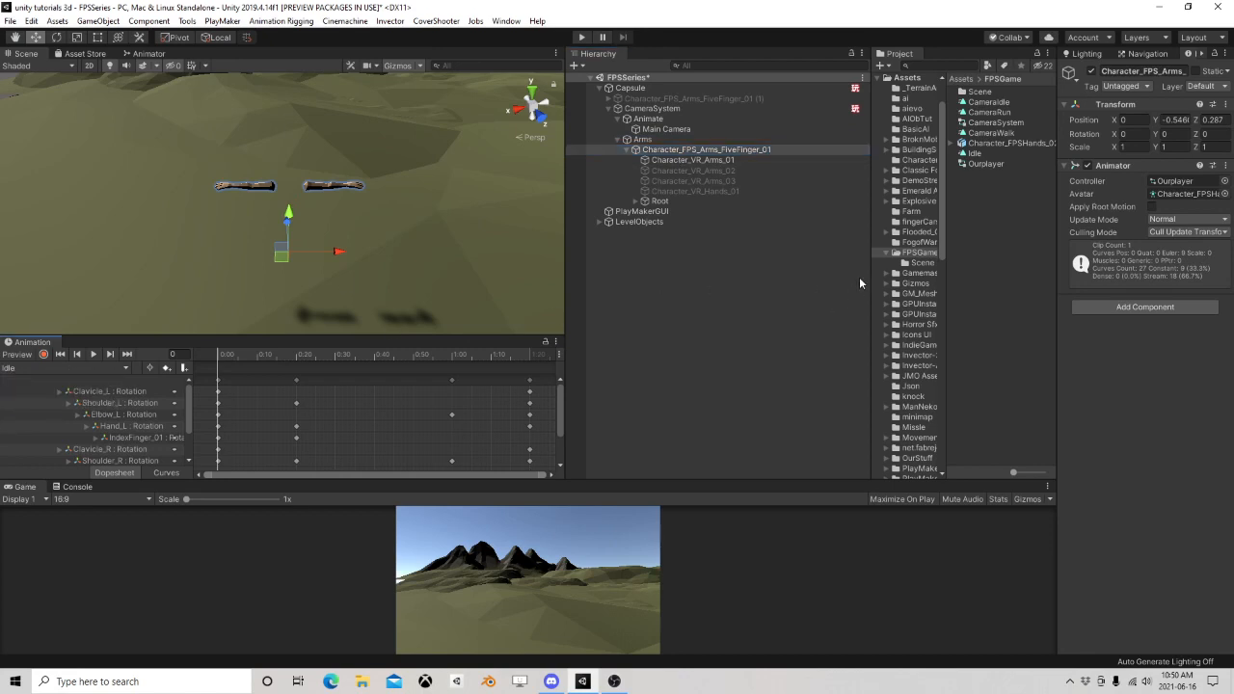
# Open CameraSystem's CameraWalk clip and start recording keyframes at frame 15
pyautogui.click(641, 140)
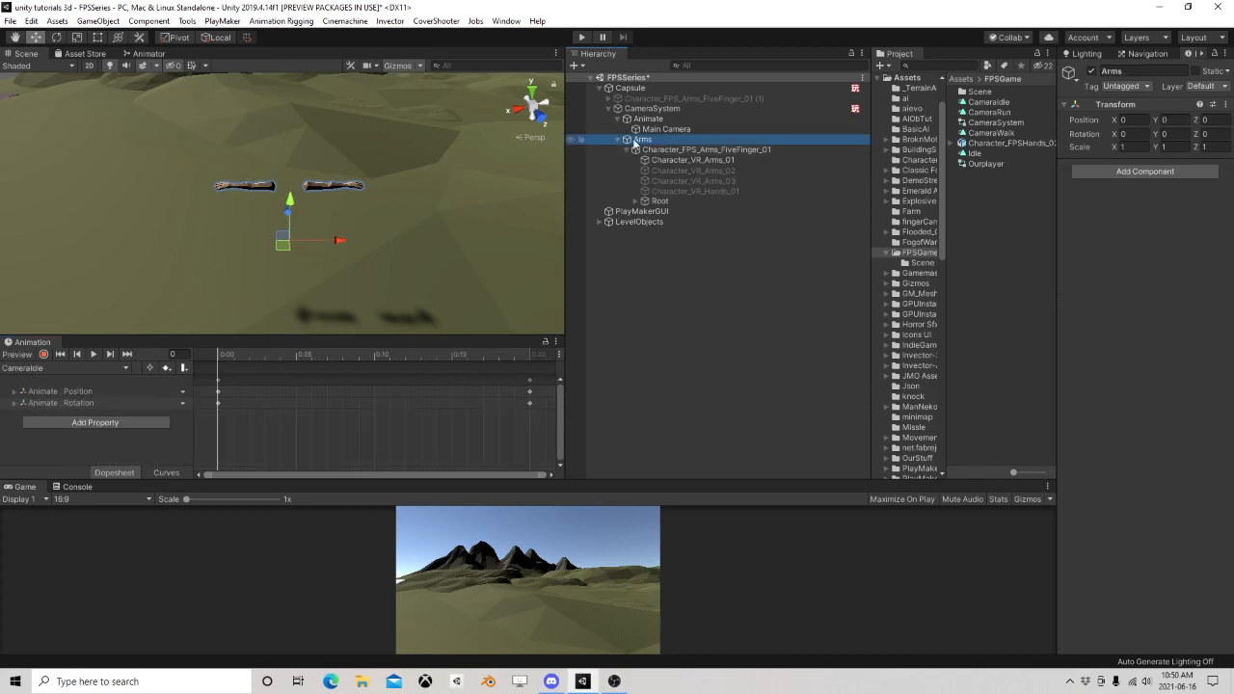
pyautogui.click(617, 139)
pyautogui.click(648, 119)
pyautogui.click(652, 108)
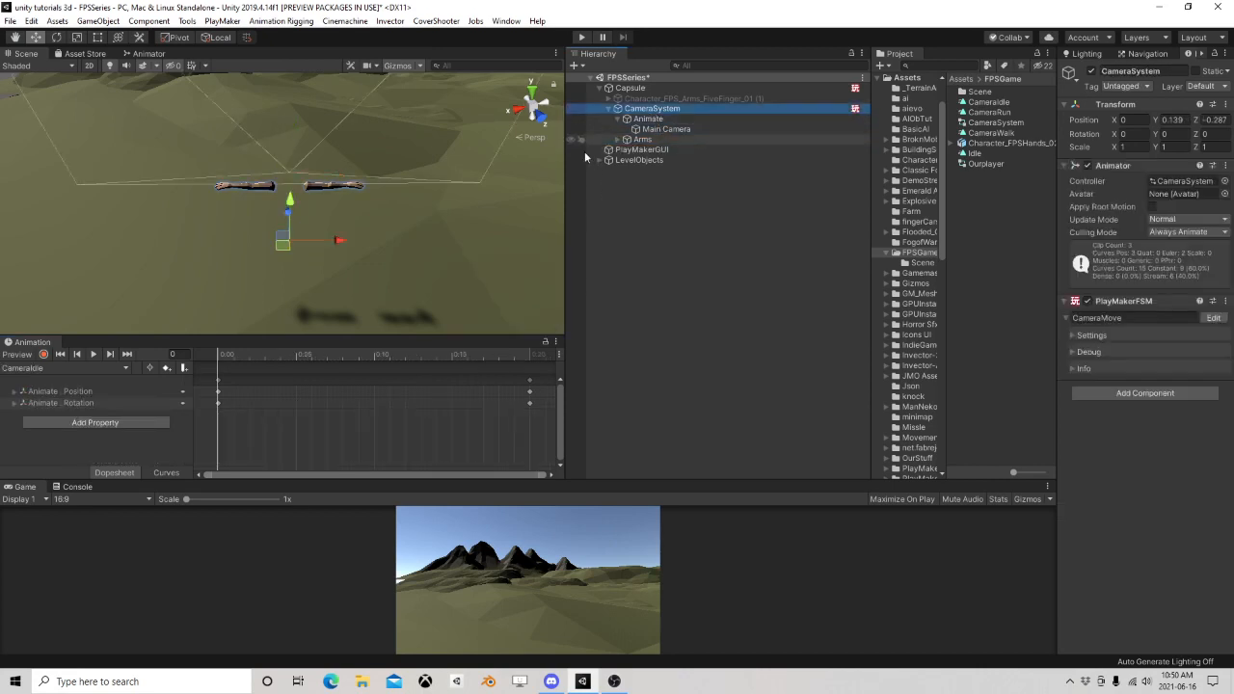
pyautogui.click(56, 370)
pyautogui.click(50, 409)
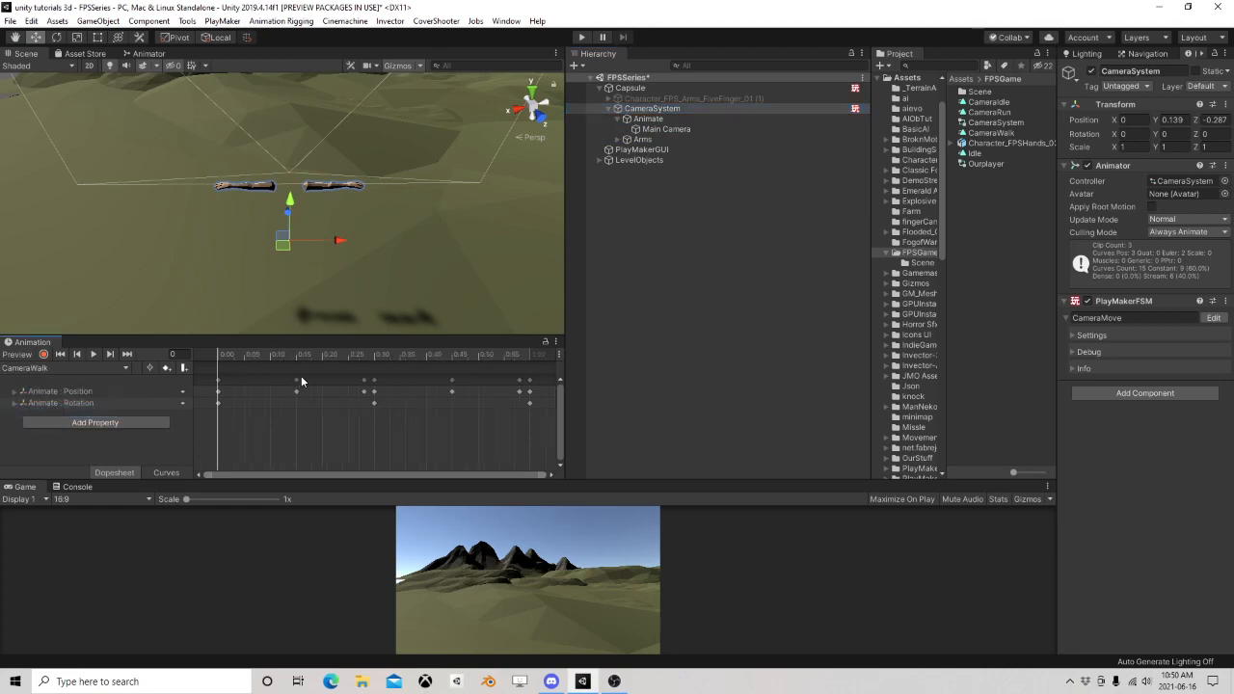
pyautogui.moveTo(215, 362); pyautogui.dragTo(299, 366)
pyautogui.click(43, 354)
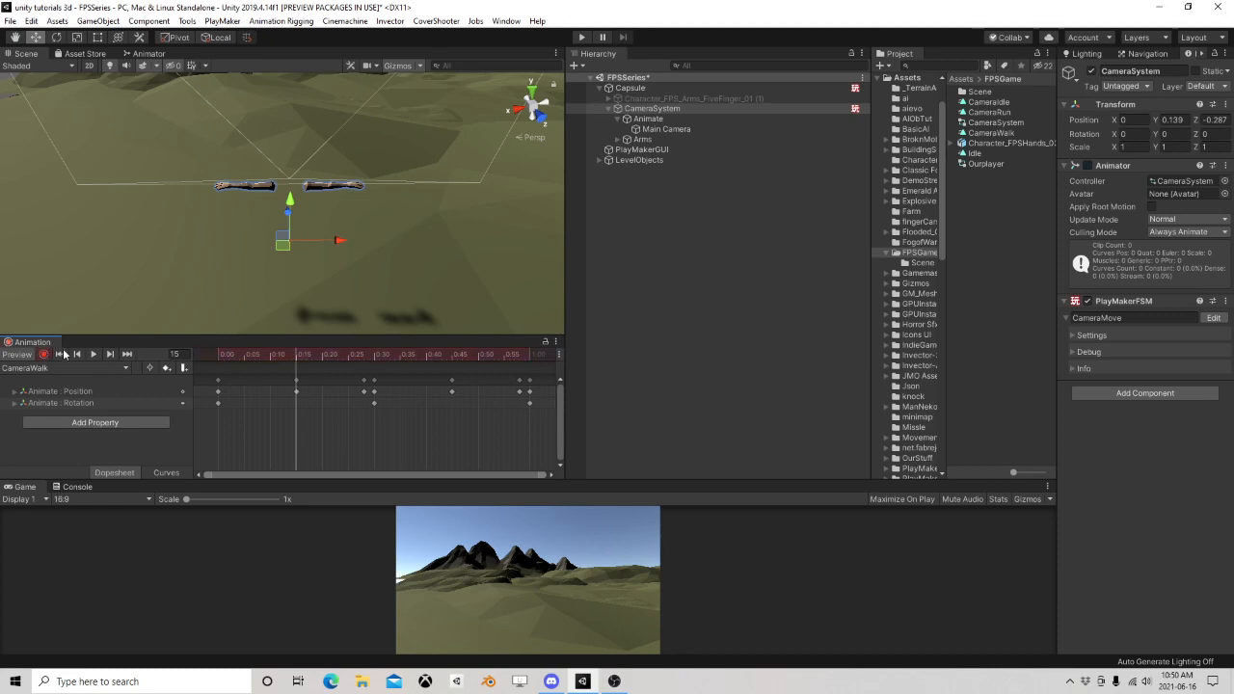
# Set Animate's Y position to -0.03 at frames 15 and 45 of the CameraWalk clip
pyautogui.click(644, 119)
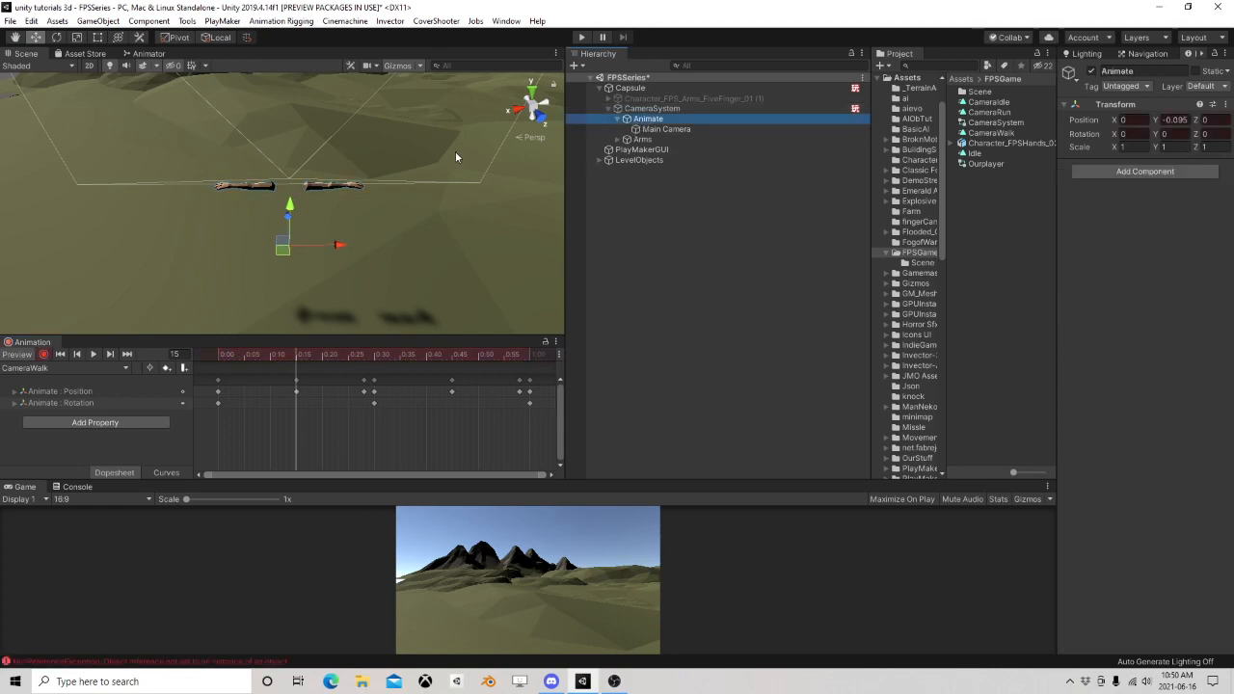
pyautogui.moveTo(345, 179); pyautogui.dragTo(416, 190, button='right')
pyautogui.moveTo(416, 190); pyautogui.dragTo(326, 238, button='middle')
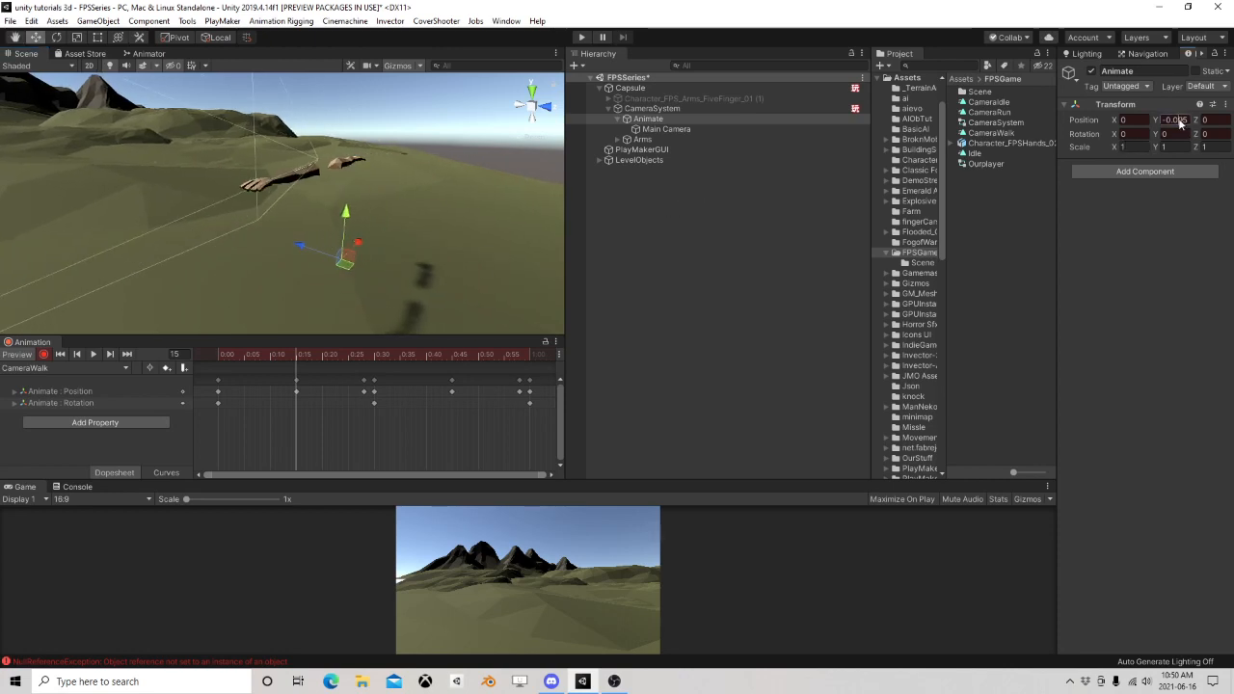
pyautogui.moveTo(1179, 120); pyautogui.dragTo(1191, 121)
pyautogui.write('3')
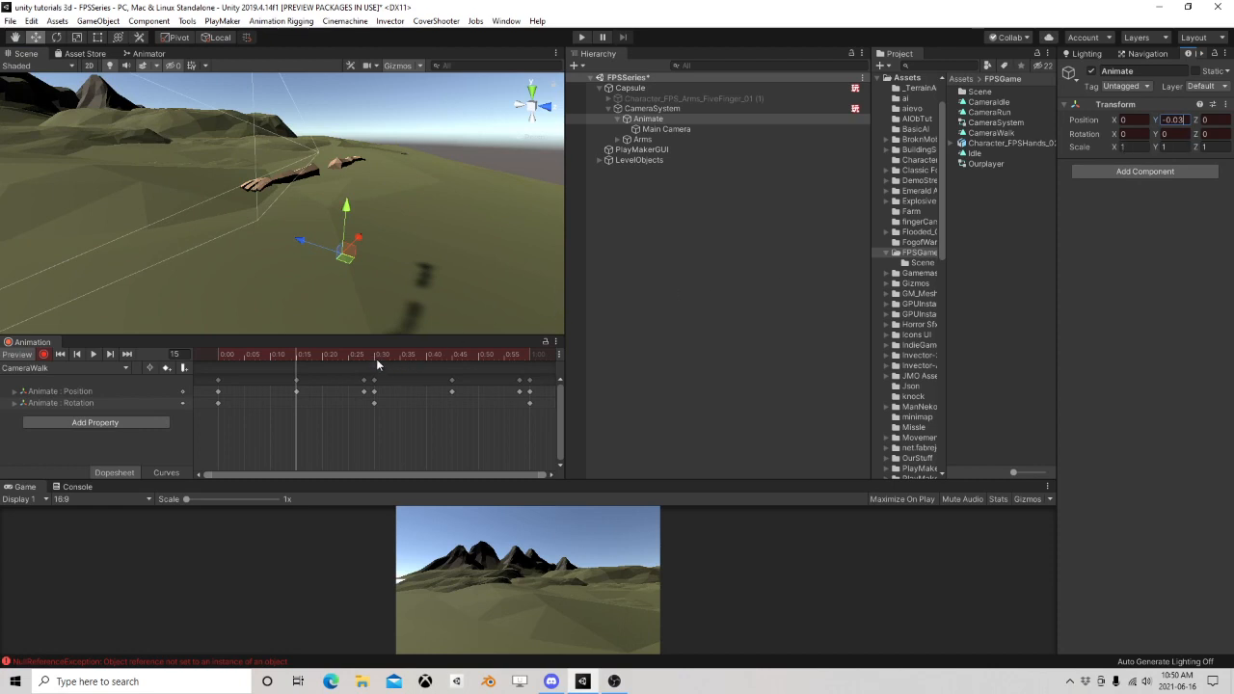
pyautogui.moveTo(354, 357); pyautogui.dragTo(451, 355)
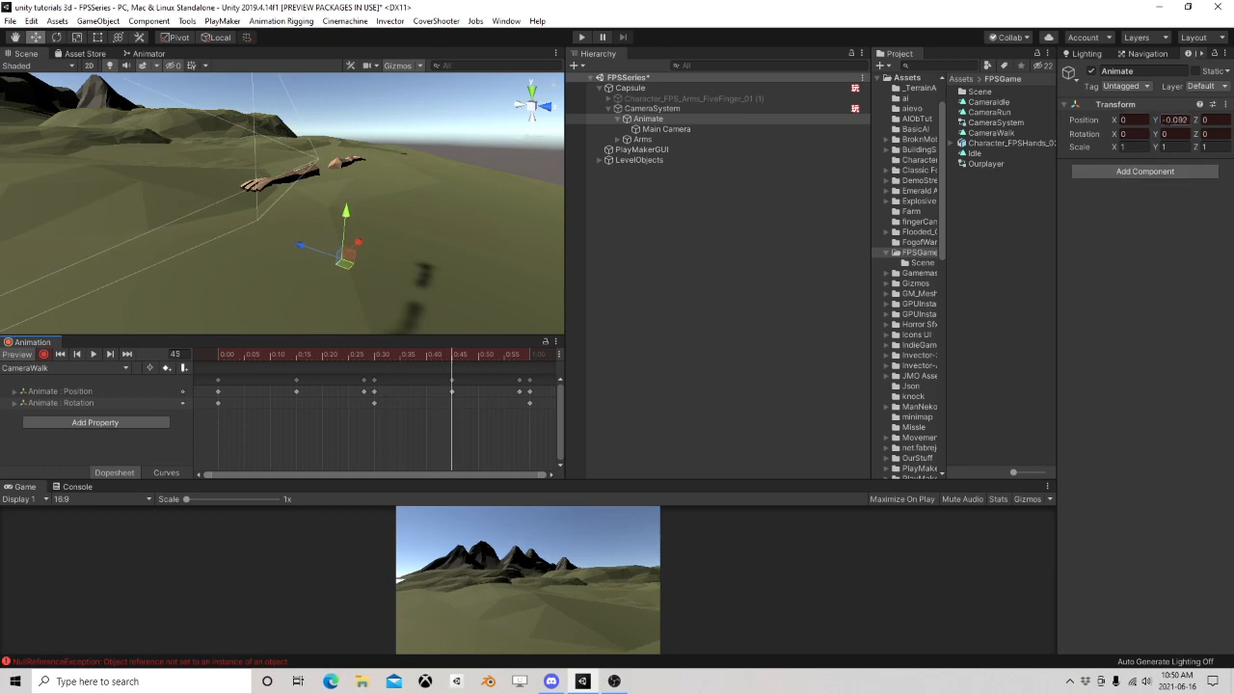
pyautogui.moveTo(1179, 122); pyautogui.dragTo(1208, 121)
pyautogui.write('3')
# Set Animate's Y position to 0.05 at frame 58 of CameraWalk, preview the clip and stop recording
pyautogui.moveTo(432, 356); pyautogui.dragTo(363, 356)
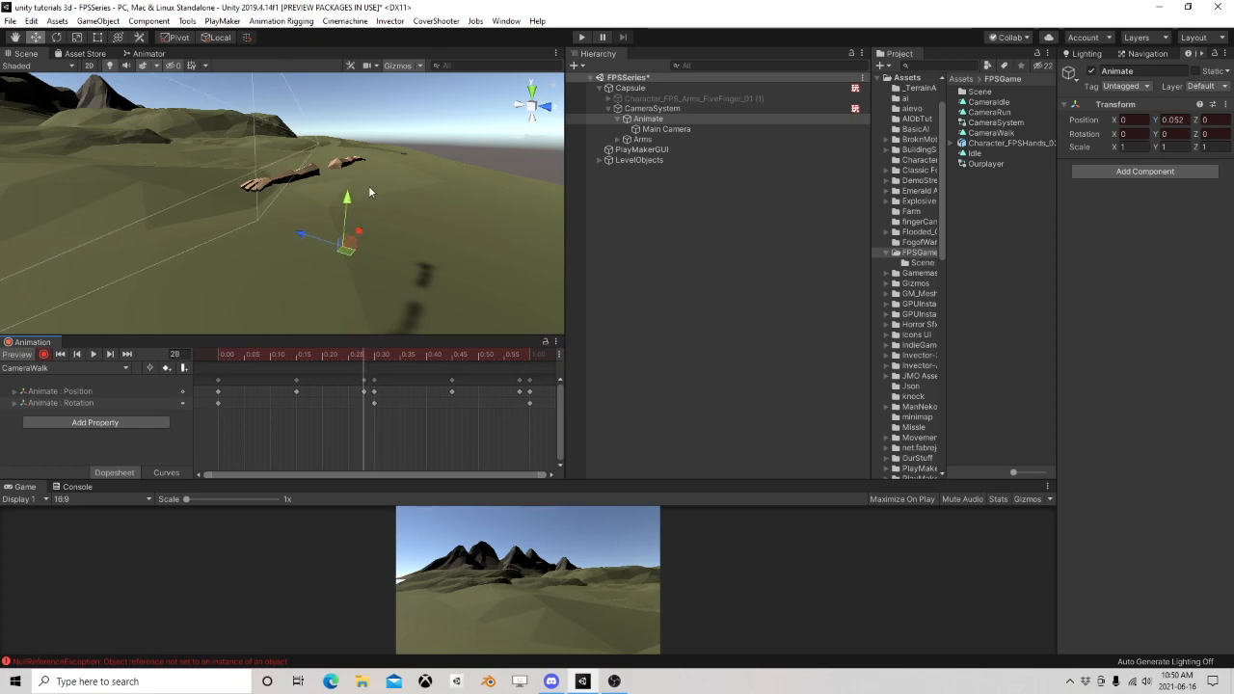
pyautogui.moveTo(349, 203); pyautogui.dragTo(519, 360)
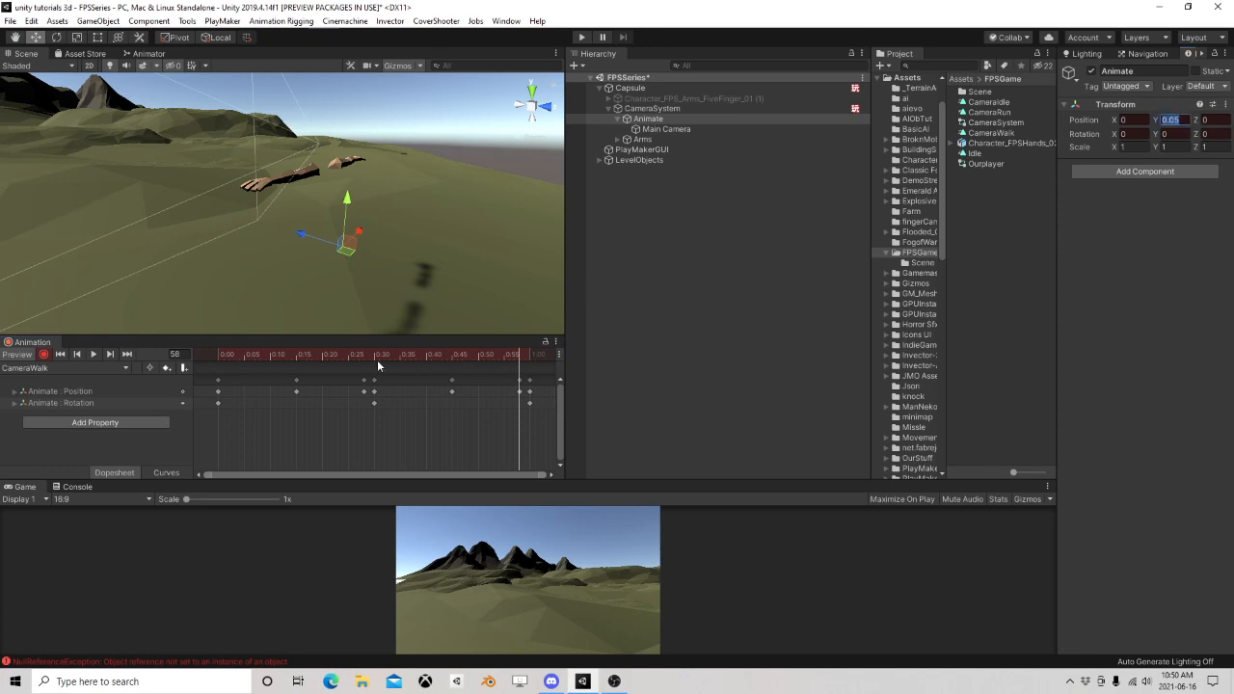
pyautogui.moveTo(338, 360); pyautogui.dragTo(249, 359)
pyautogui.click(93, 355)
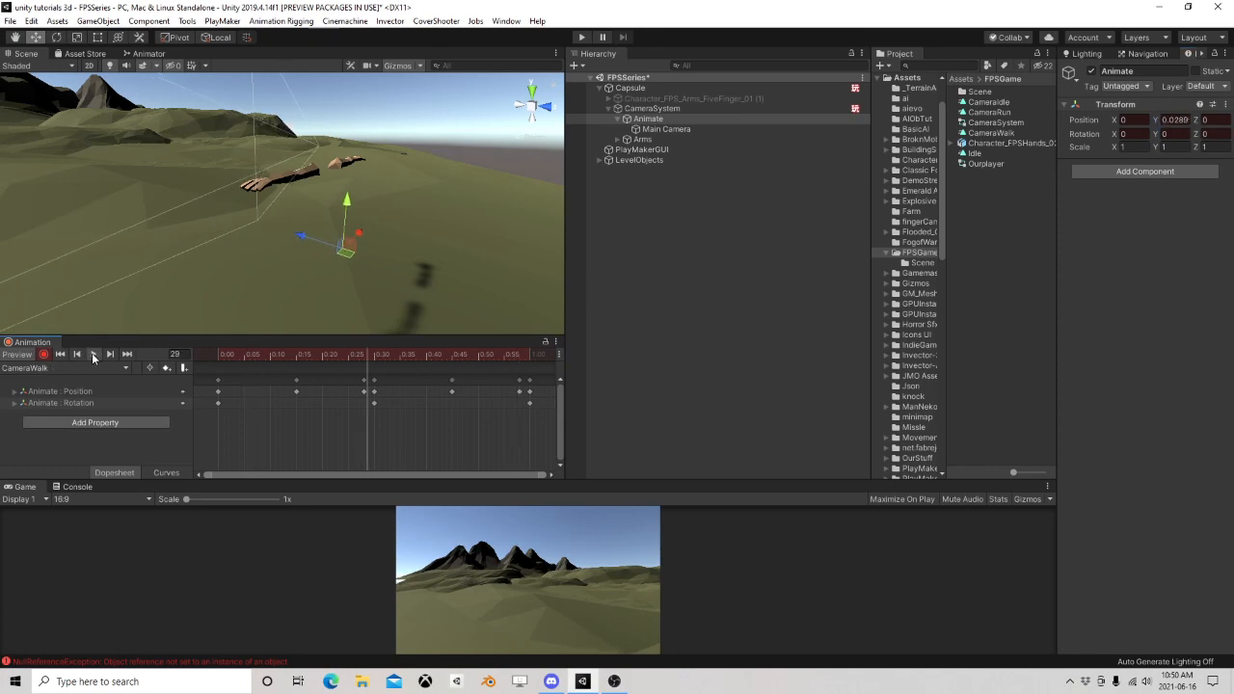
pyautogui.click(93, 355)
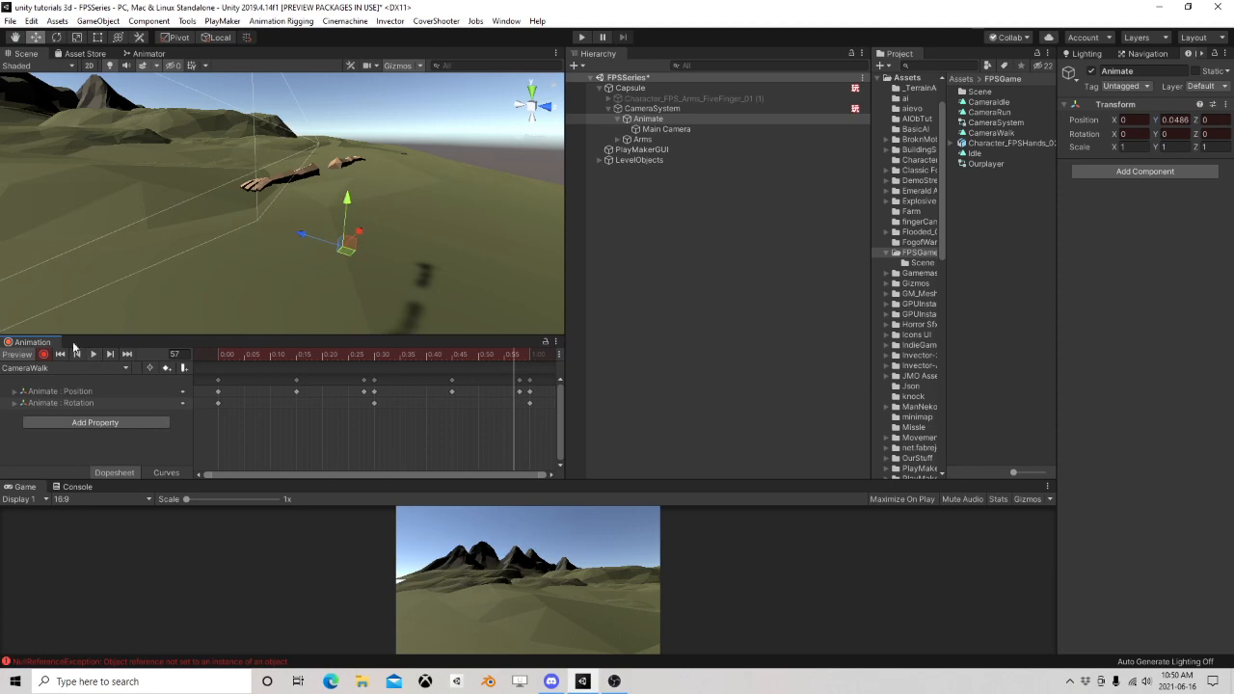
pyautogui.click(43, 355)
# Switch to the CameraRun clip and go to frame 15
pyautogui.click(43, 369)
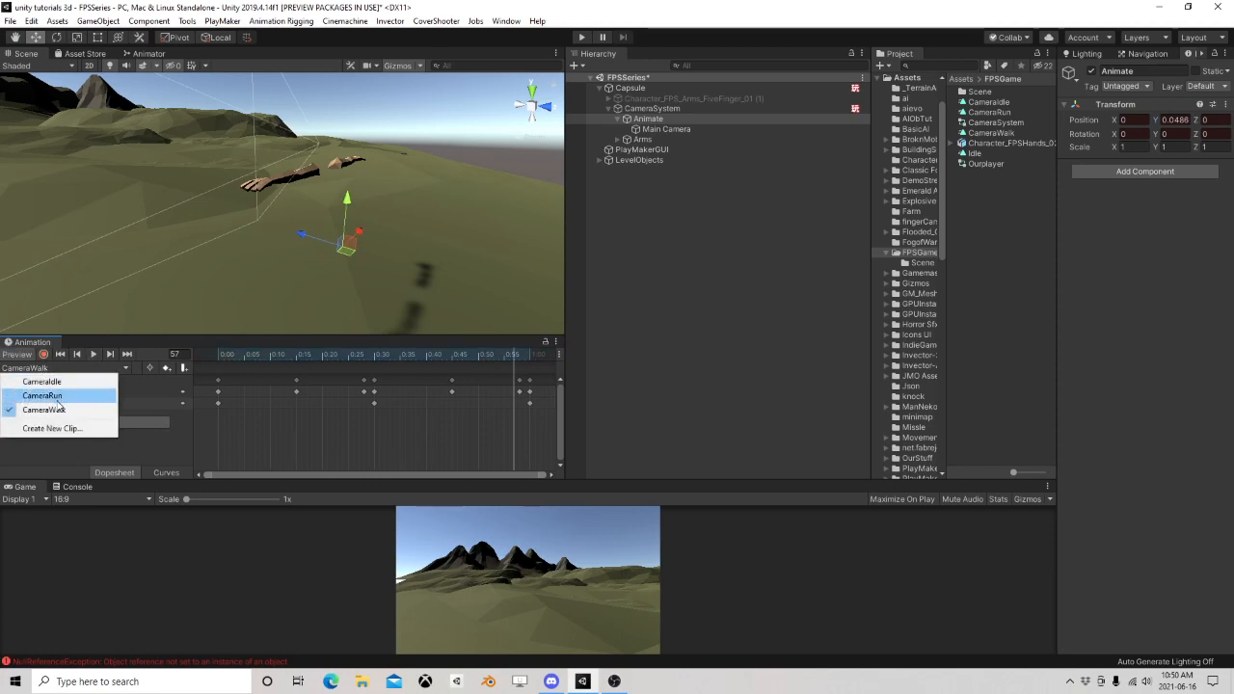
pyautogui.click(53, 394)
pyautogui.moveTo(235, 360); pyautogui.dragTo(298, 362)
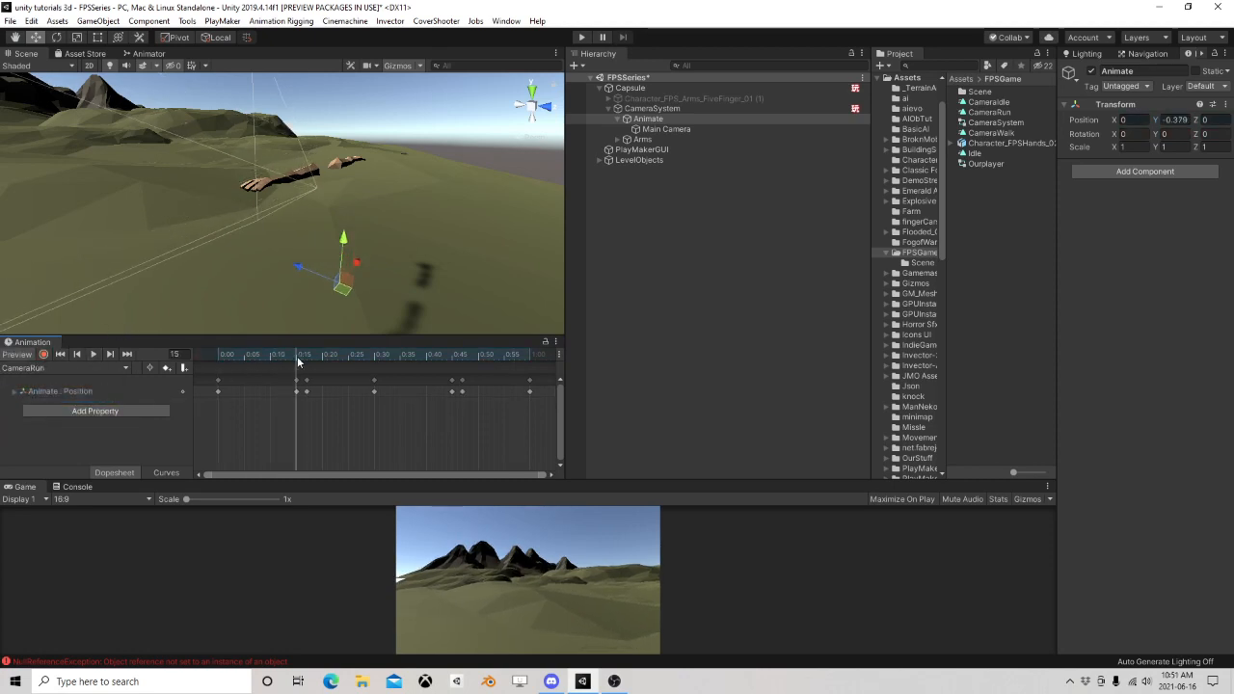
# Try setting Animate's Y position in CameraRun to -0.15 at frame 15 and -0.2 at frame 17 without recording
pyautogui.click(297, 383)
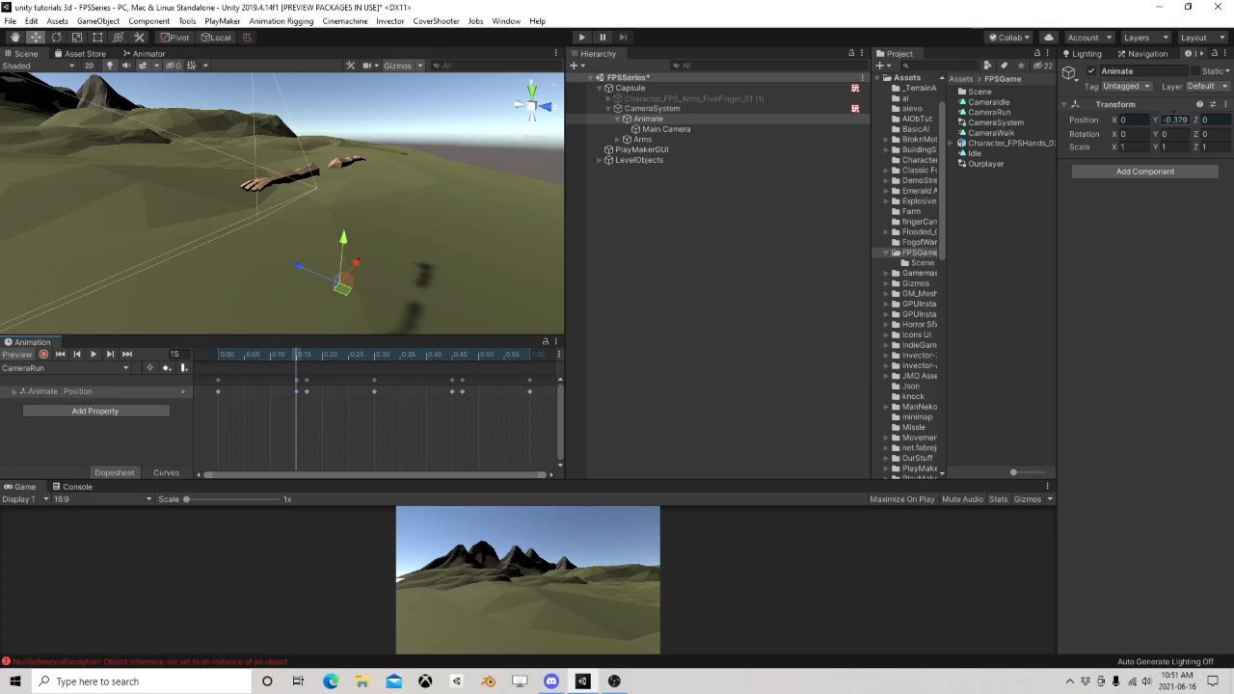
pyautogui.click(1189, 120)
pyautogui.write('-0.1')
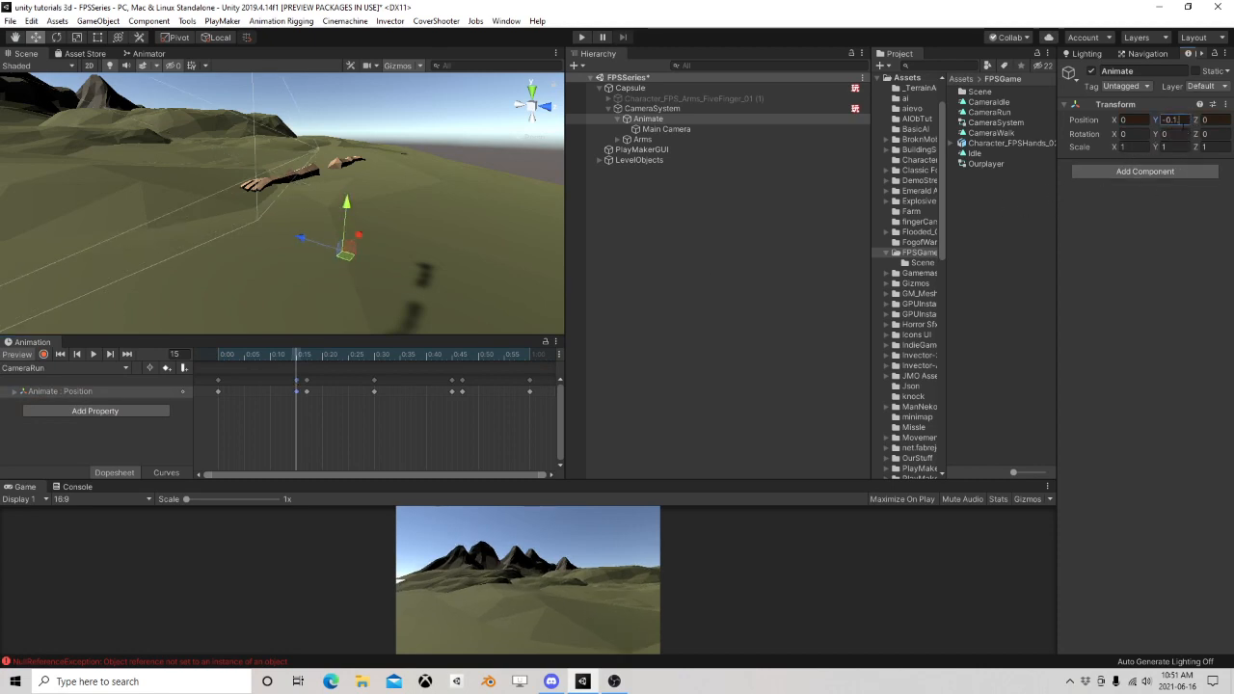
pyautogui.write('5')
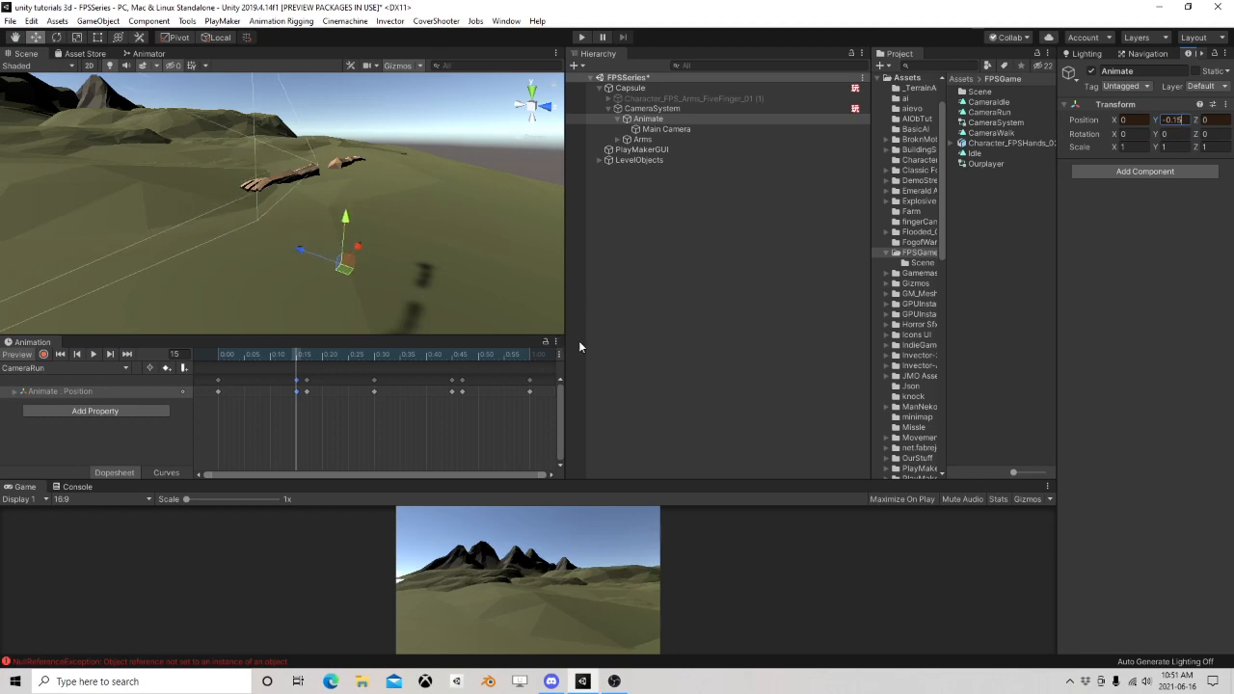
pyautogui.click(307, 358)
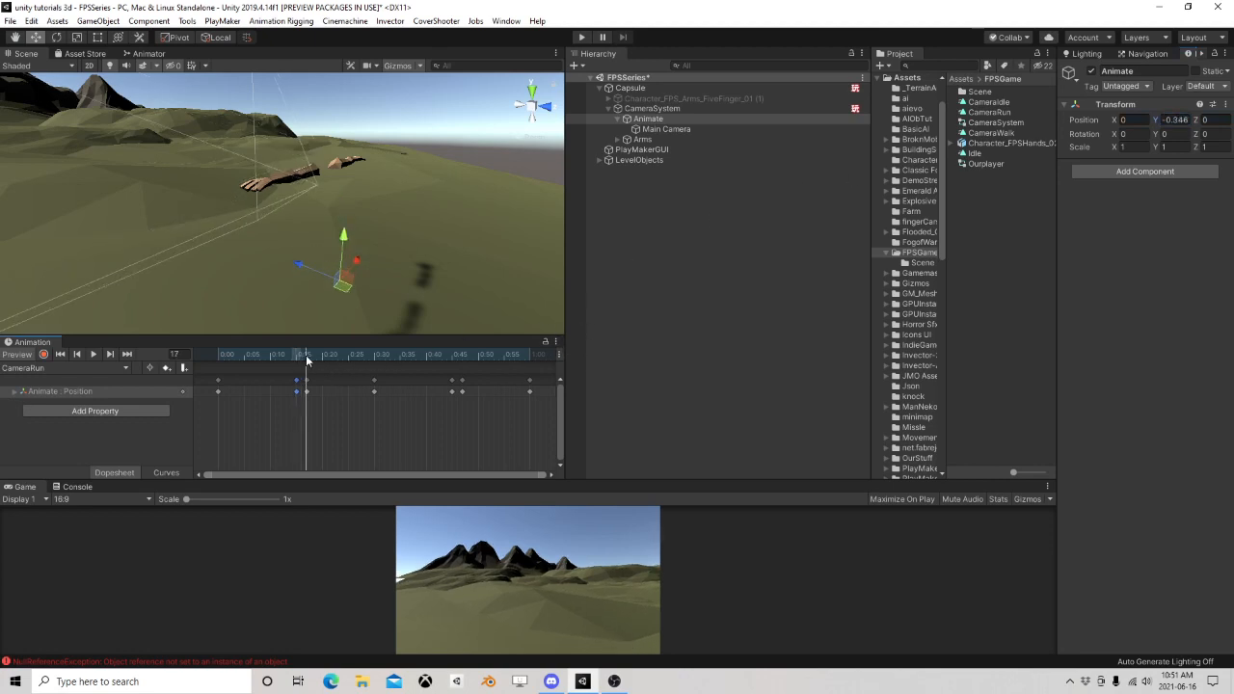
pyautogui.click(1177, 119)
pyautogui.write('-0.2')
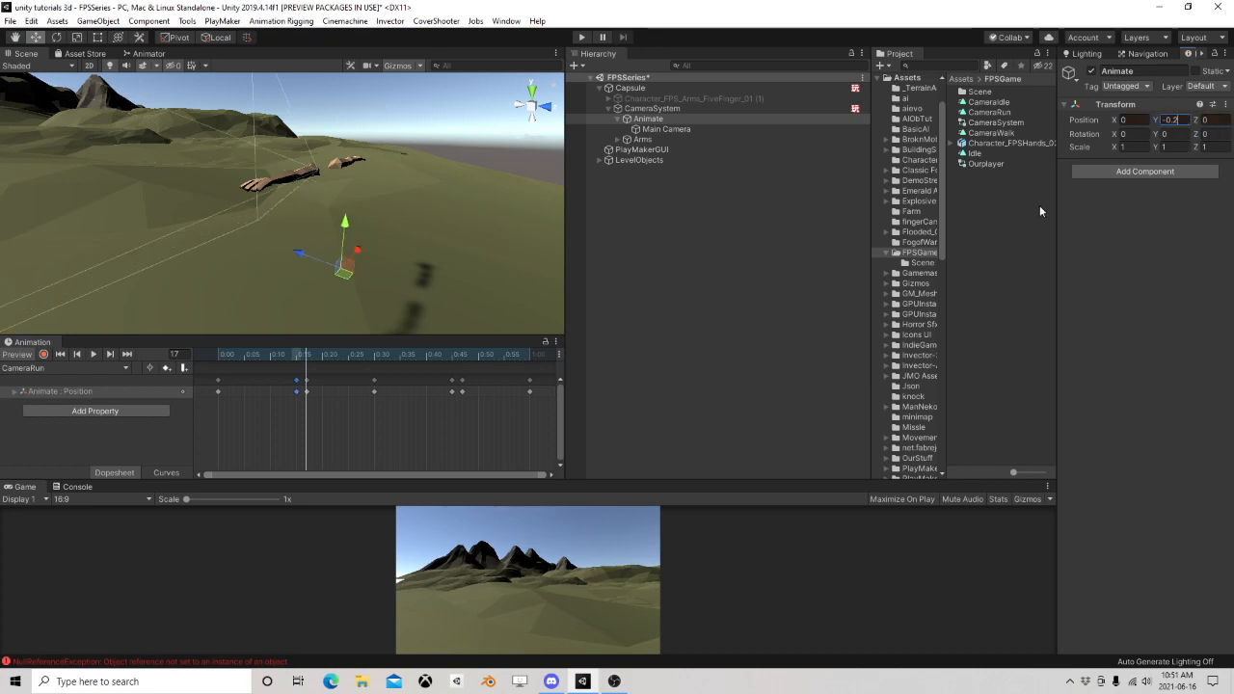
# Delete the extra CameraRun position keyframes at frames 17 and 47
pyautogui.click(299, 386)
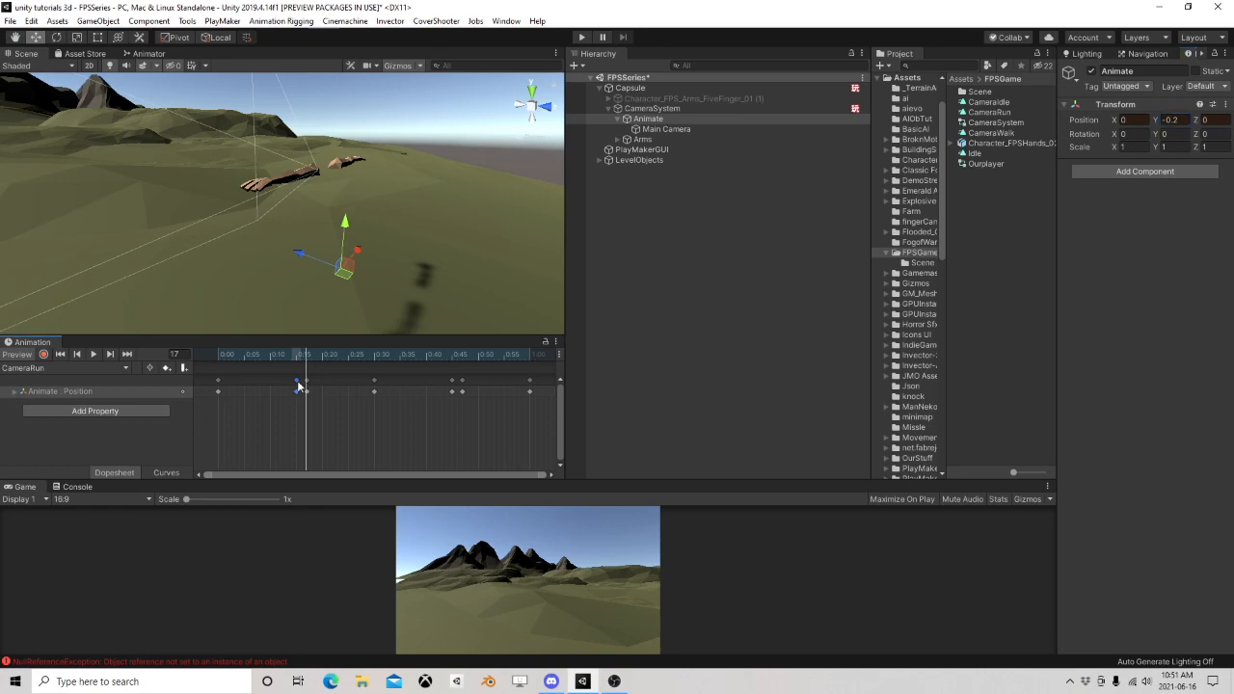
pyautogui.click(307, 382)
pyautogui.moveTo(310, 384); pyautogui.dragTo(462, 386)
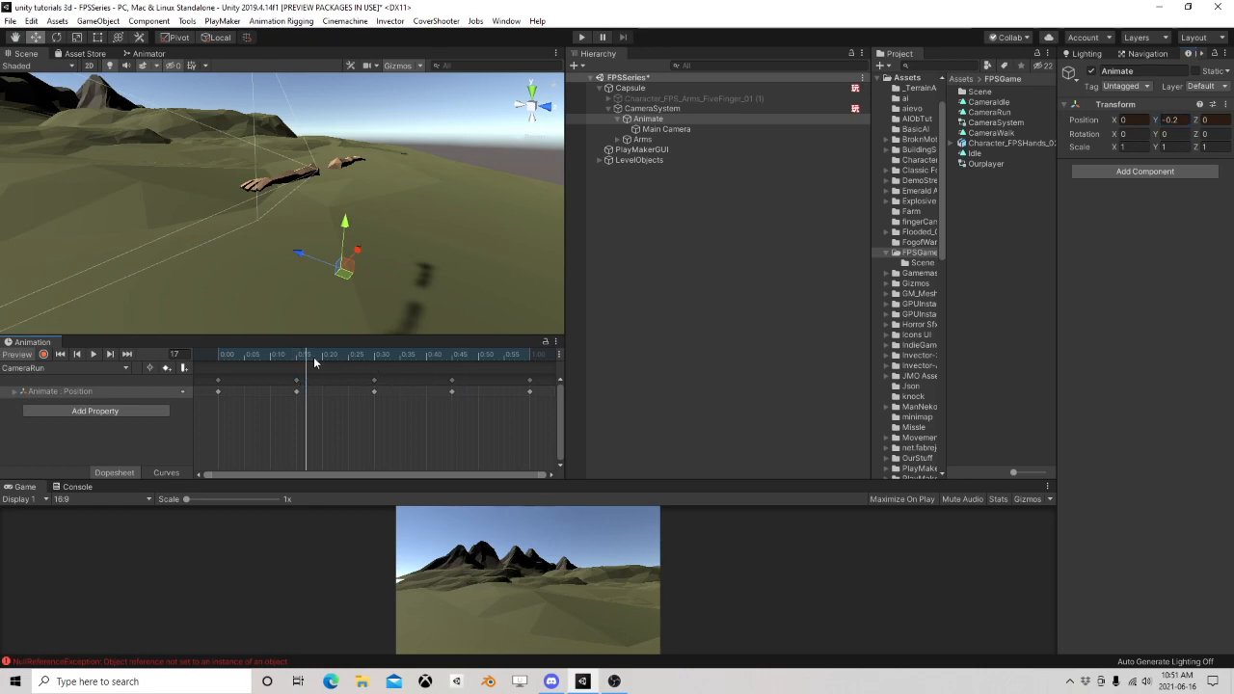
# Try setting Animate's Y position to -0.2 at frame 15 of CameraRun without recording, and scrub the timeline to check it
pyautogui.moveTo(311, 360); pyautogui.dragTo(296, 357)
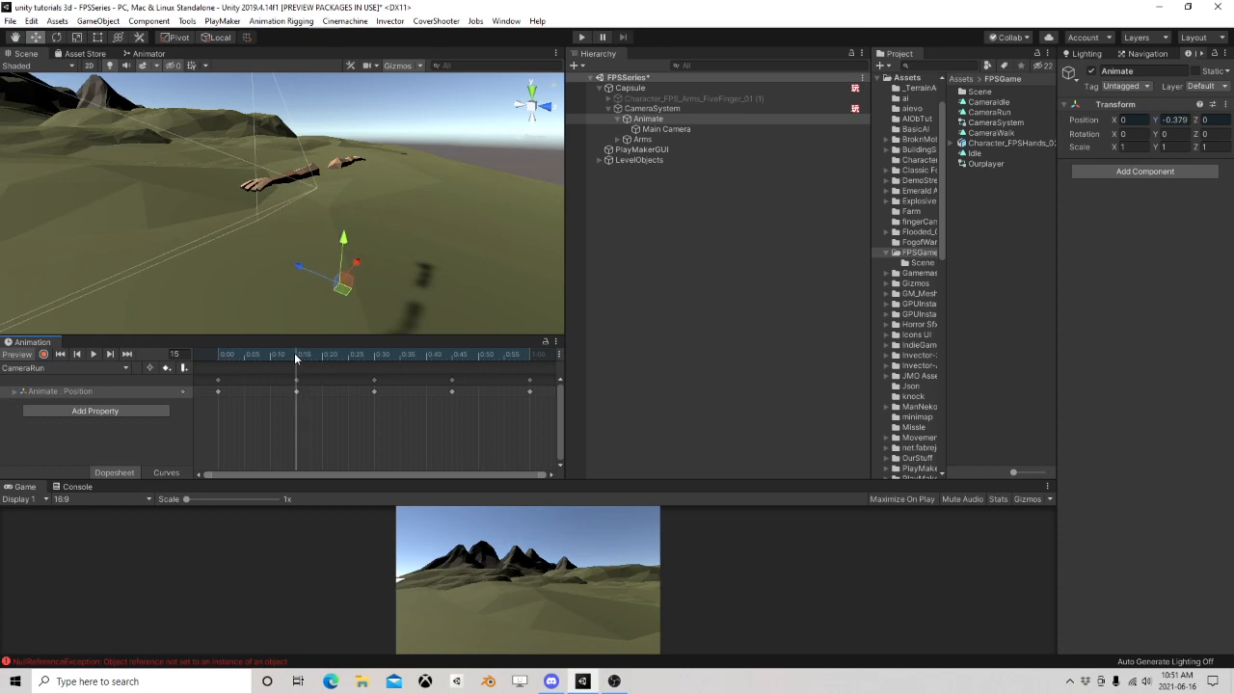
pyautogui.click(297, 383)
pyautogui.click(1175, 120)
pyautogui.write('-0.2')
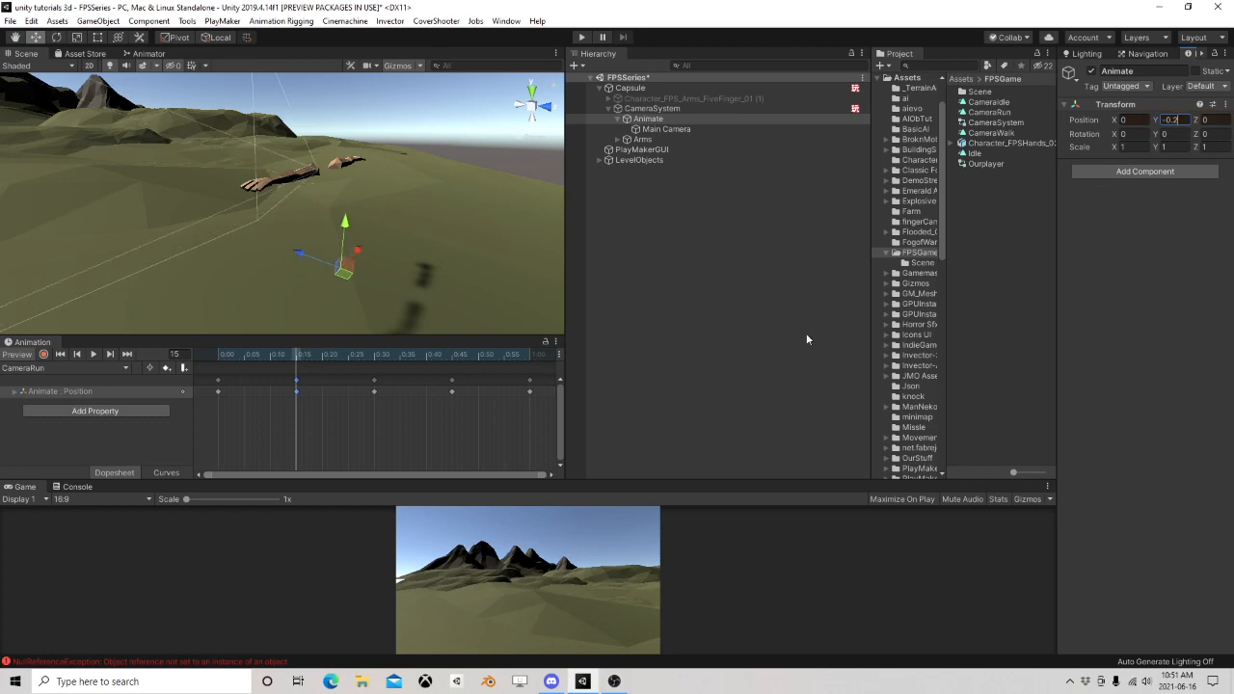
pyautogui.click(375, 357)
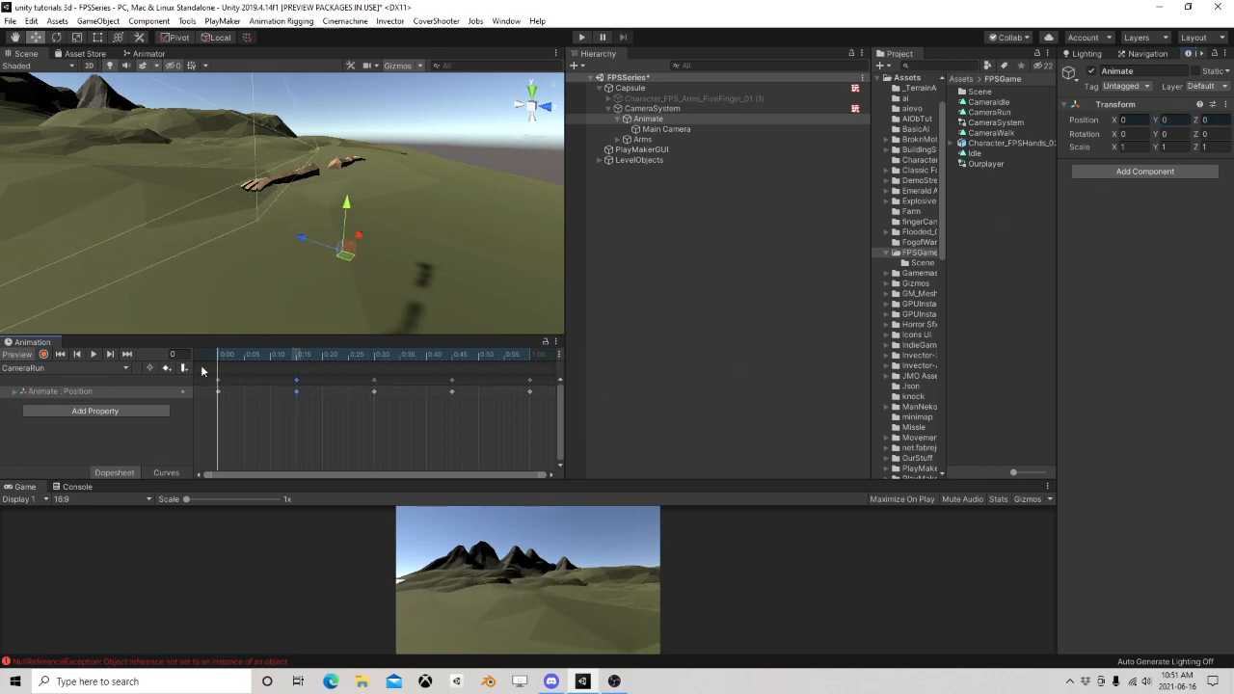
pyautogui.moveTo(201, 365); pyautogui.dragTo(296, 374)
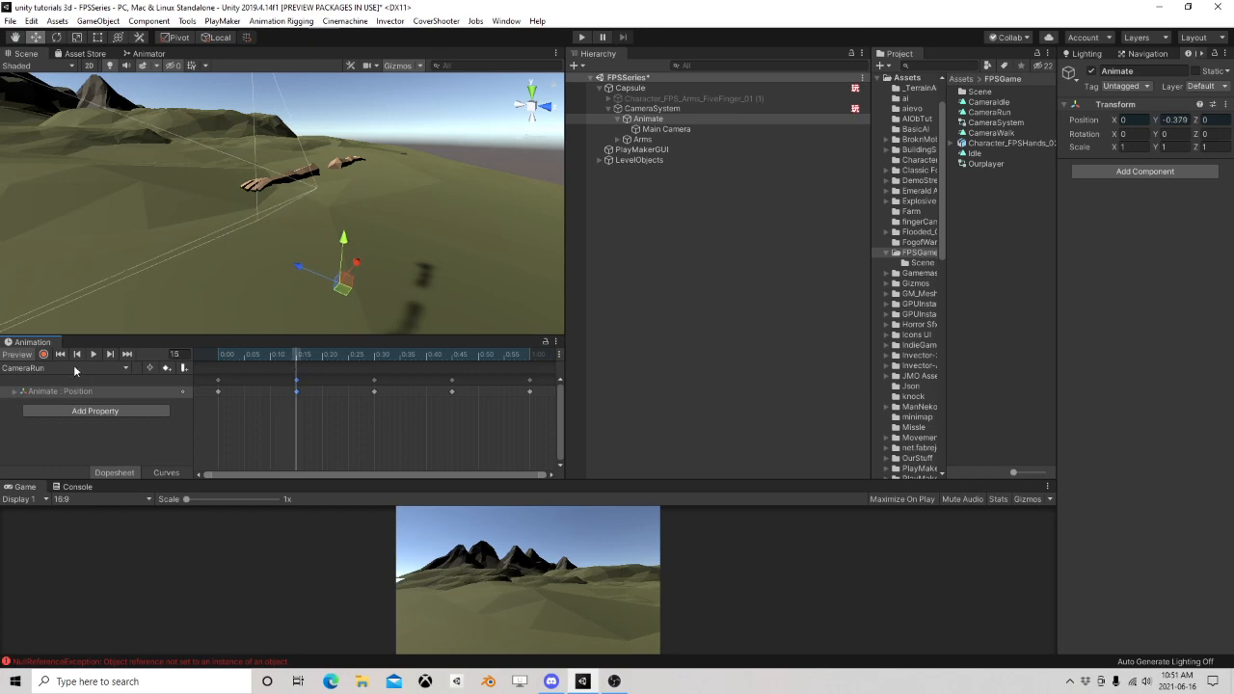
# Record Animate's Y position in CameraRun as -0.2 at frame 15, 0.10 at frame 30 and -0.2 at frame 45
pyautogui.click(43, 354)
pyautogui.click(1175, 120)
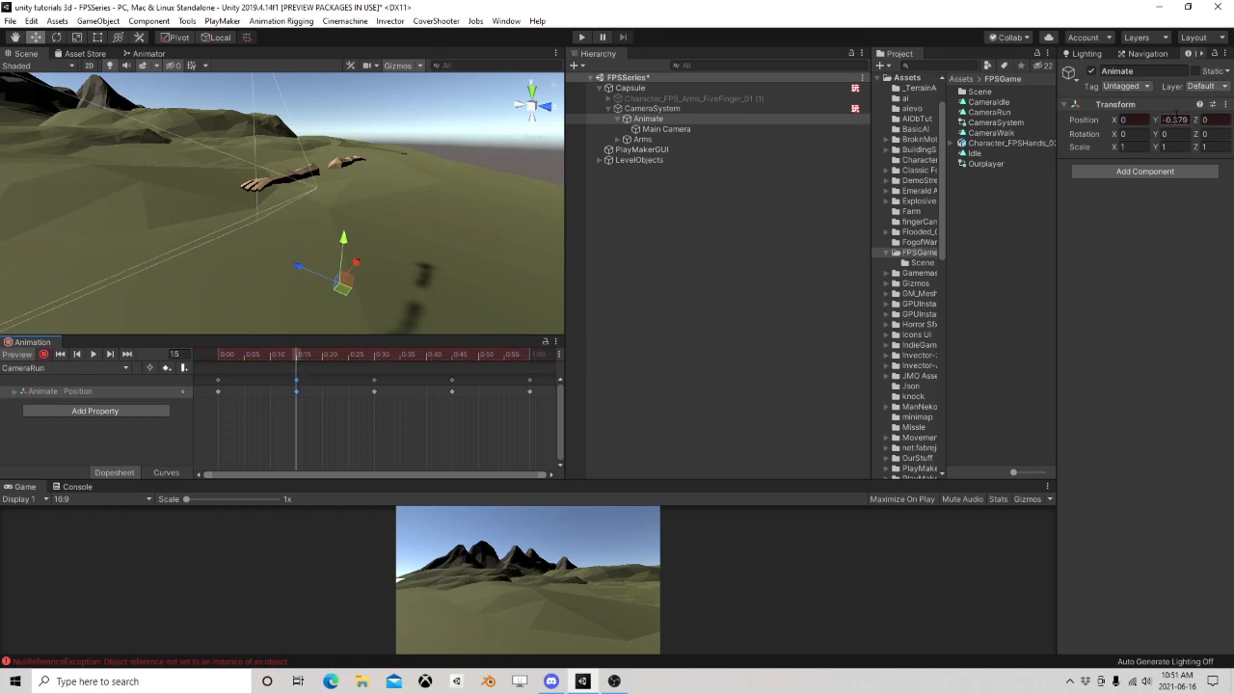
pyautogui.write('-0.2')
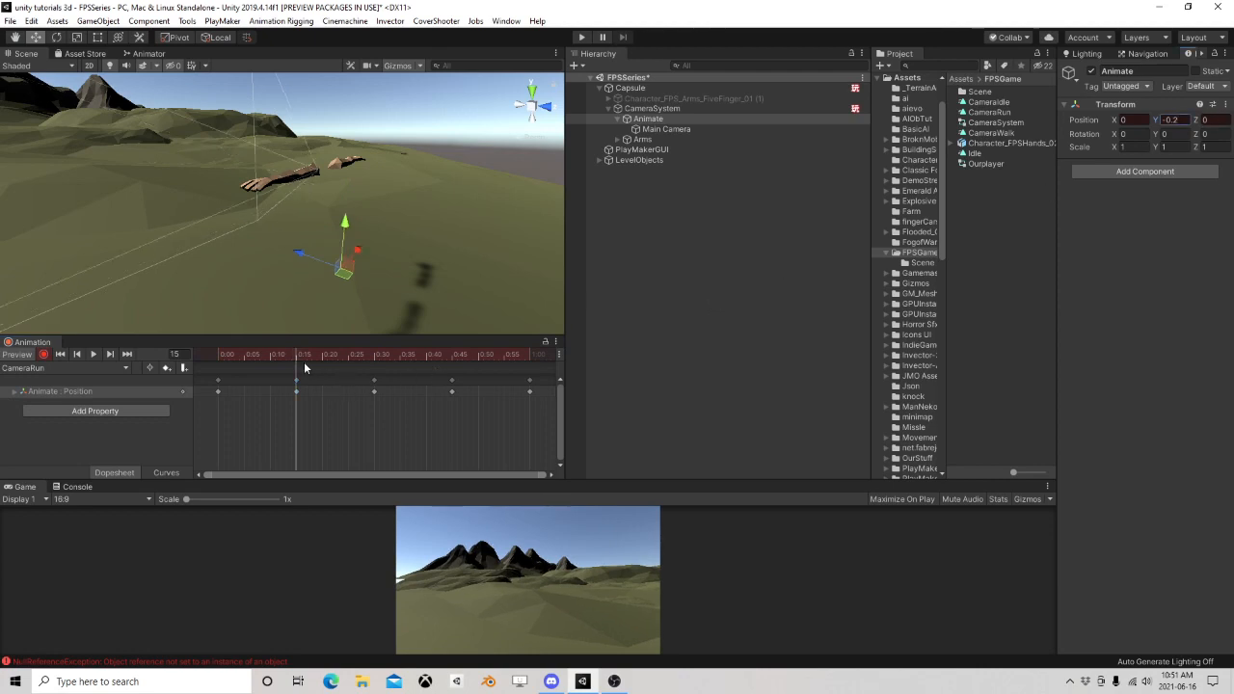
pyautogui.click(375, 354)
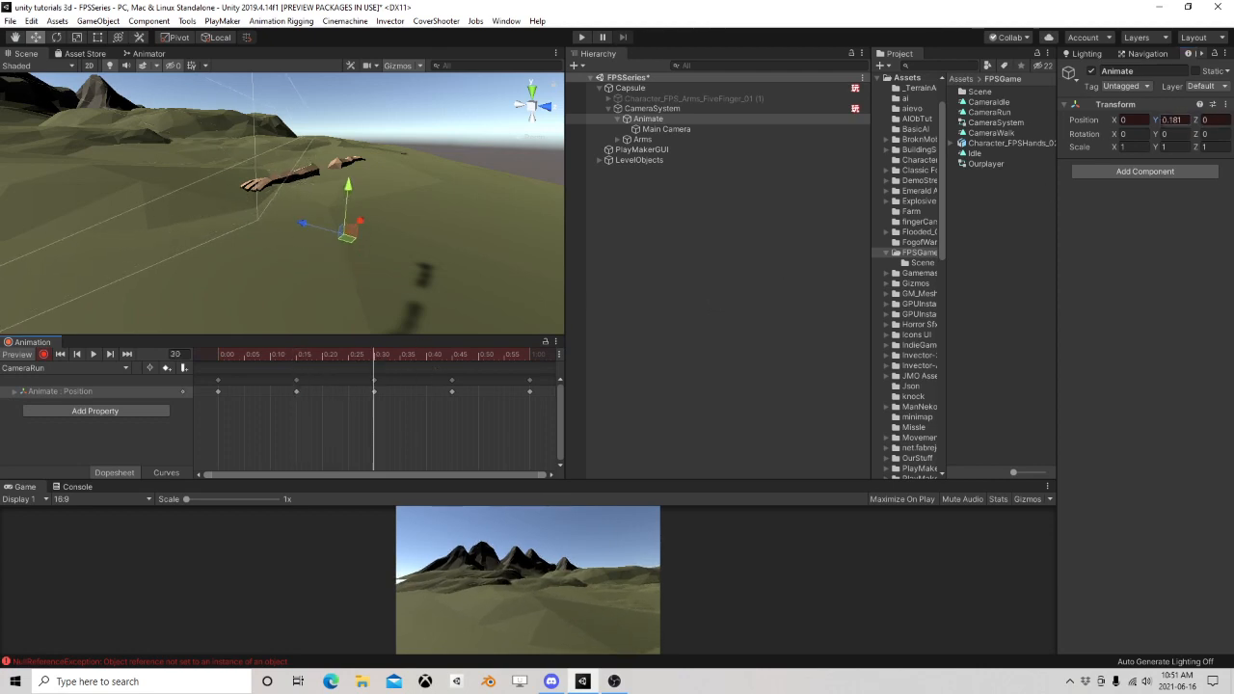
pyautogui.click(1175, 119)
pyautogui.write('0.10')
pyautogui.click(451, 355)
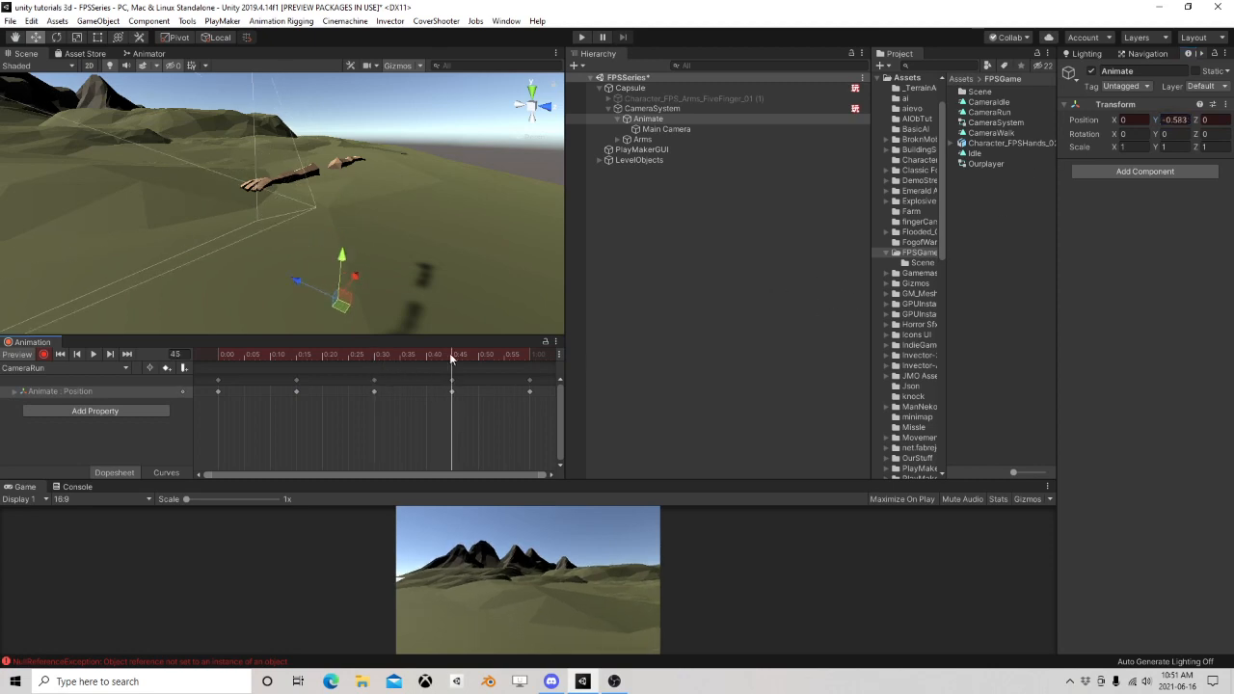
pyautogui.click(1176, 120)
pyautogui.write('-0.2')
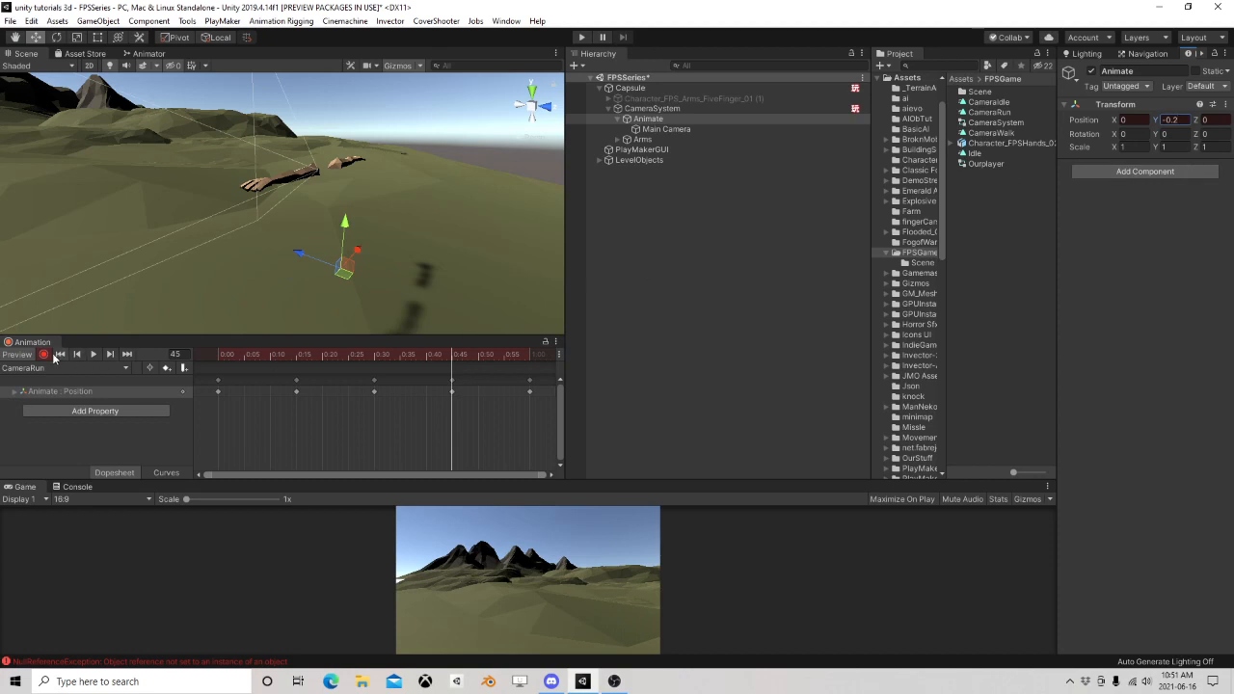
pyautogui.click(44, 354)
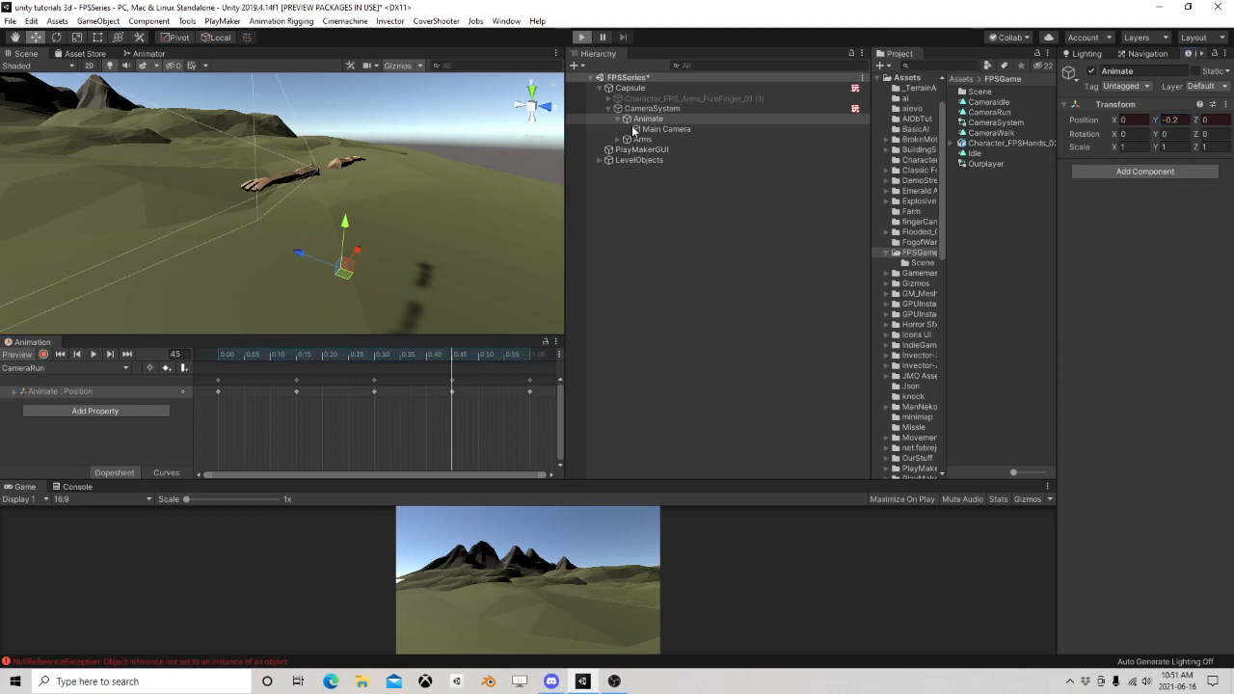
# Play-test the scene to check the revised camera motion, and exit Play mode
pyautogui.hotkey('ctrl', 'p')
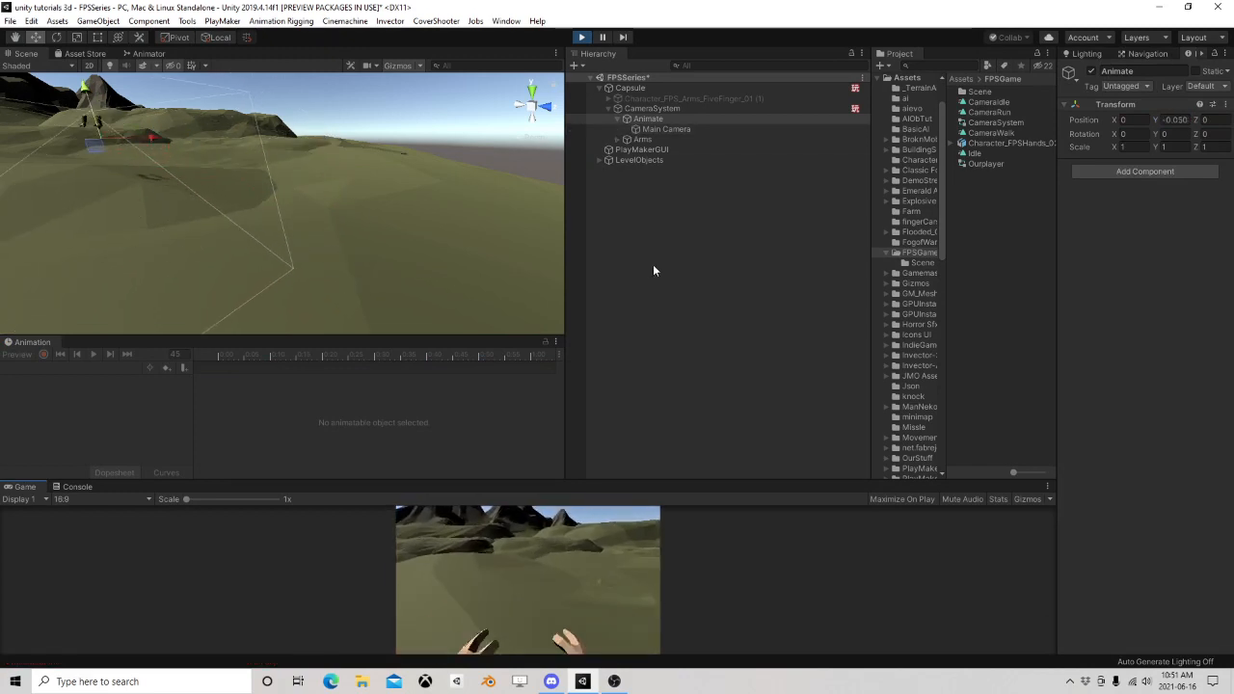
pyautogui.click(581, 38)
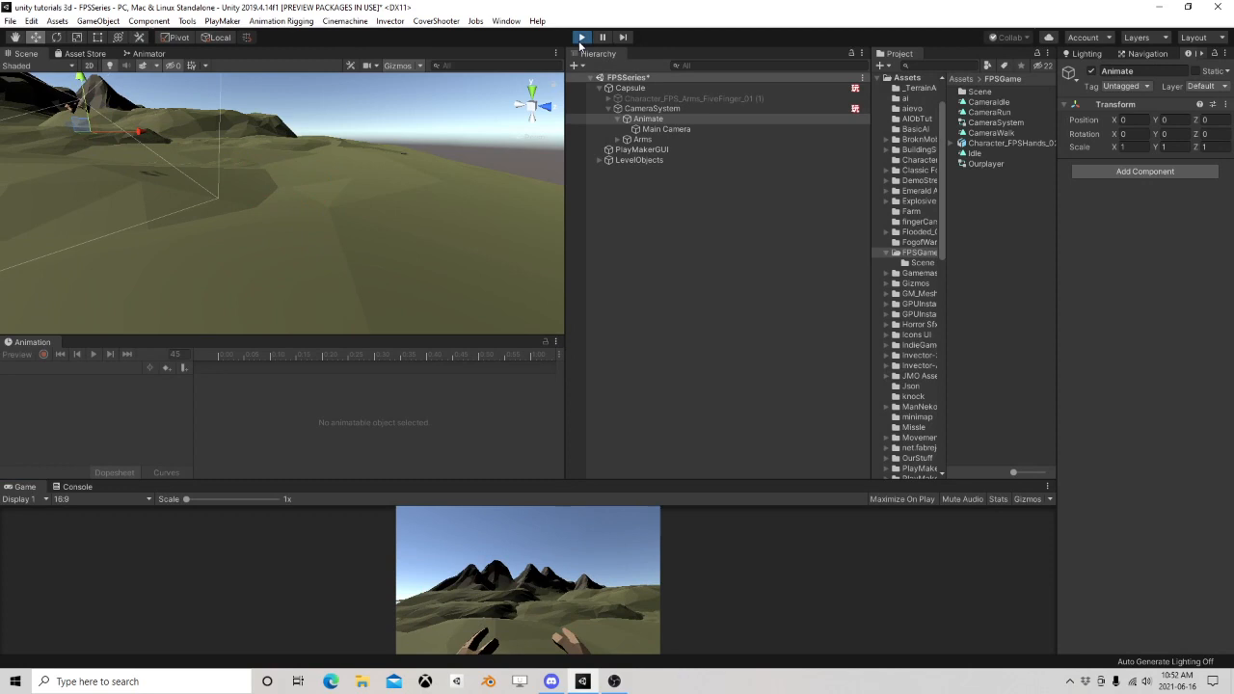
# Record a Y position of -0.02 for Animate at frame 15 of CameraWalk and delete the keyframes at frames 28 and 58
pyautogui.click(661, 109)
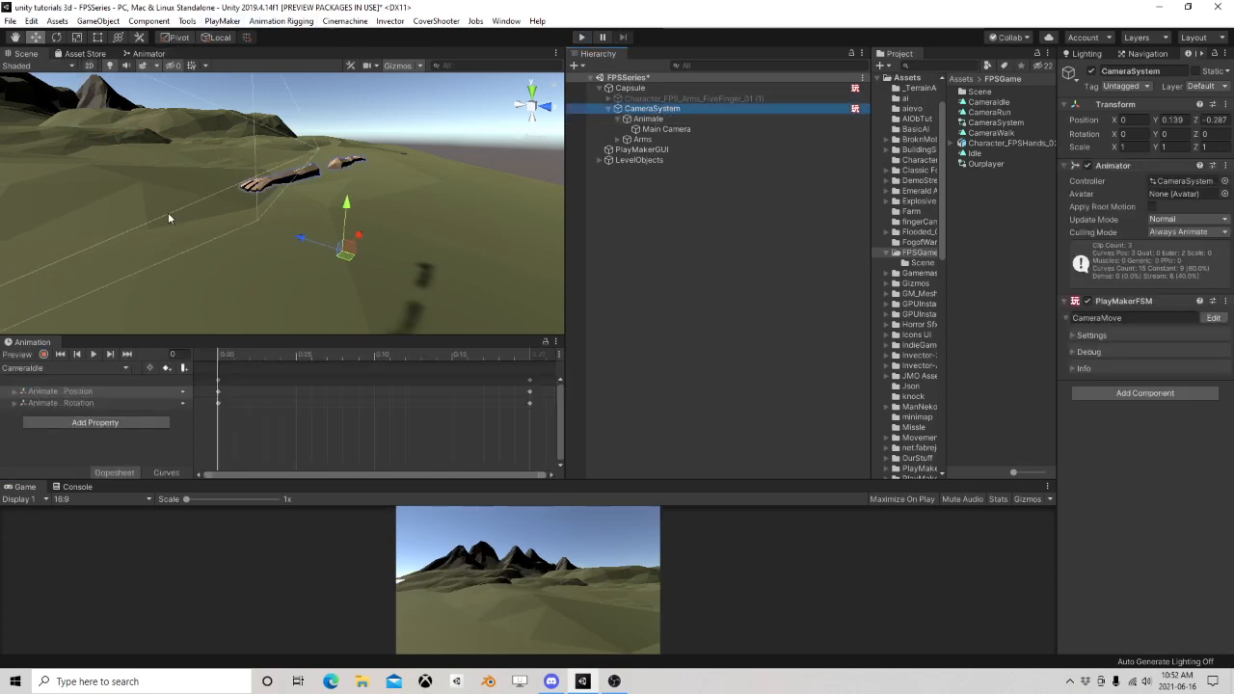
pyautogui.click(29, 369)
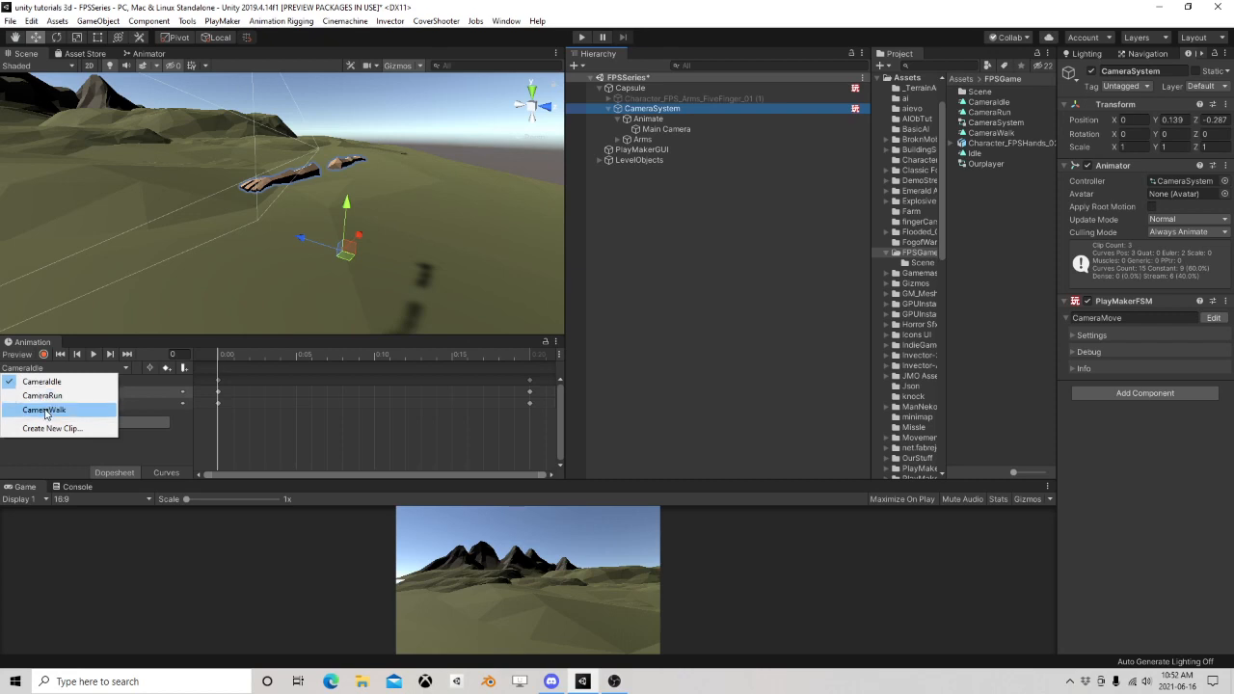
pyautogui.click(44, 410)
pyautogui.click(43, 354)
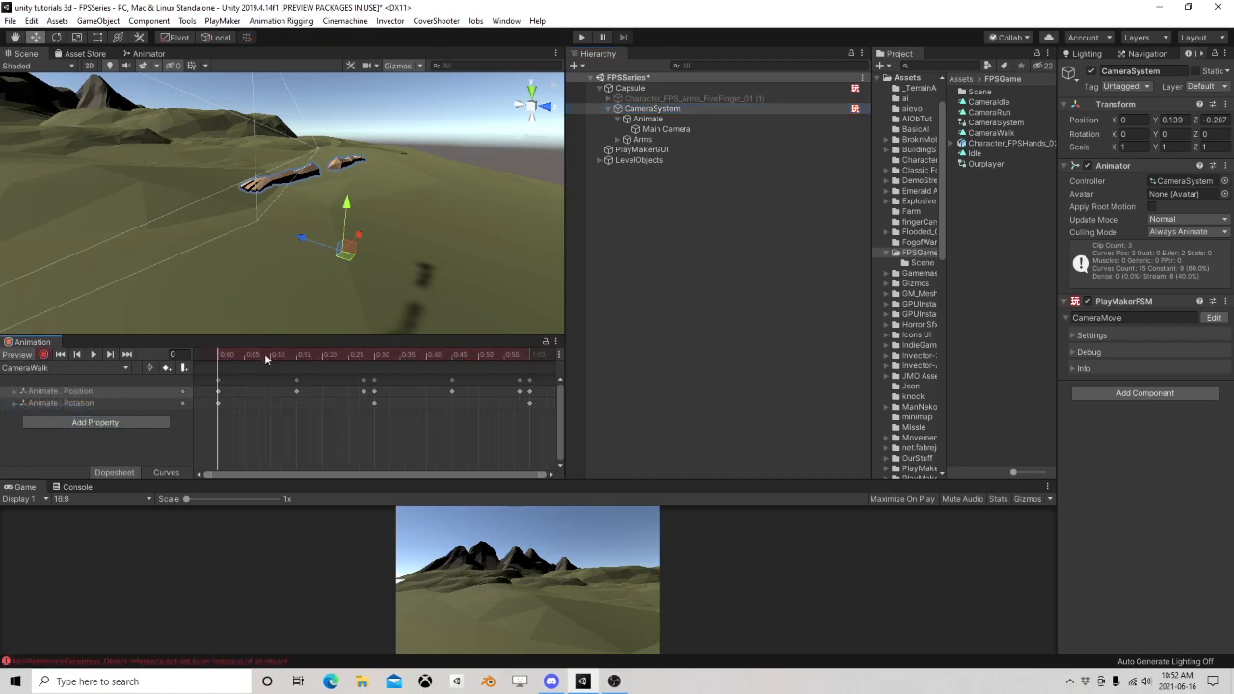
pyautogui.click(297, 355)
pyautogui.click(296, 381)
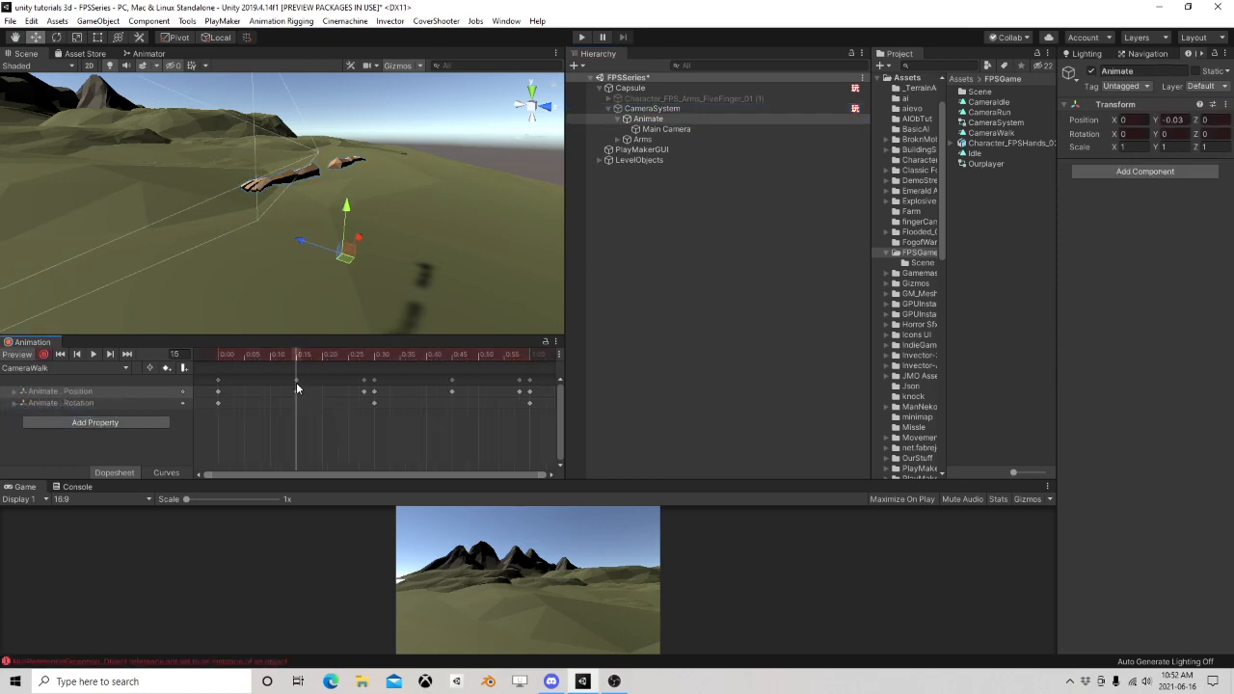
pyautogui.moveTo(1177, 121); pyautogui.dragTo(1186, 123)
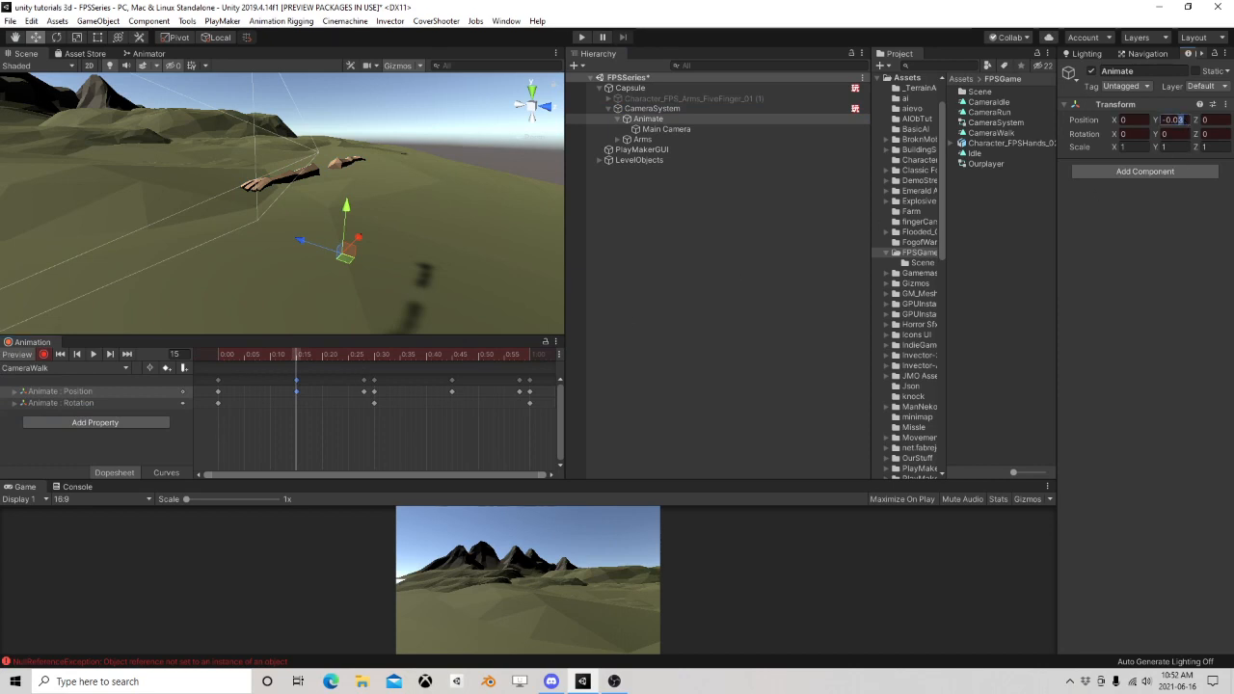
pyautogui.write('2')
pyautogui.click(364, 382)
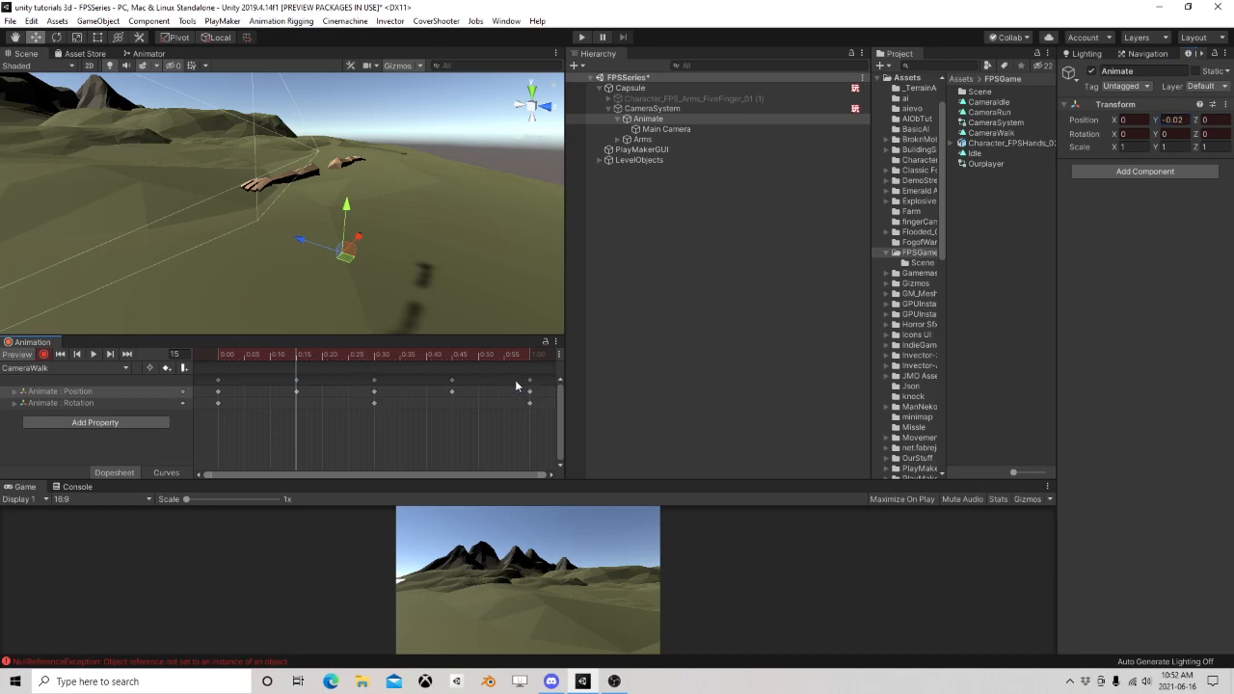
# Record a Y position of -0.02 for Animate at frame 45 of CameraWalk and stop recording
pyautogui.moveTo(321, 357); pyautogui.dragTo(450, 350)
pyautogui.click(1177, 119)
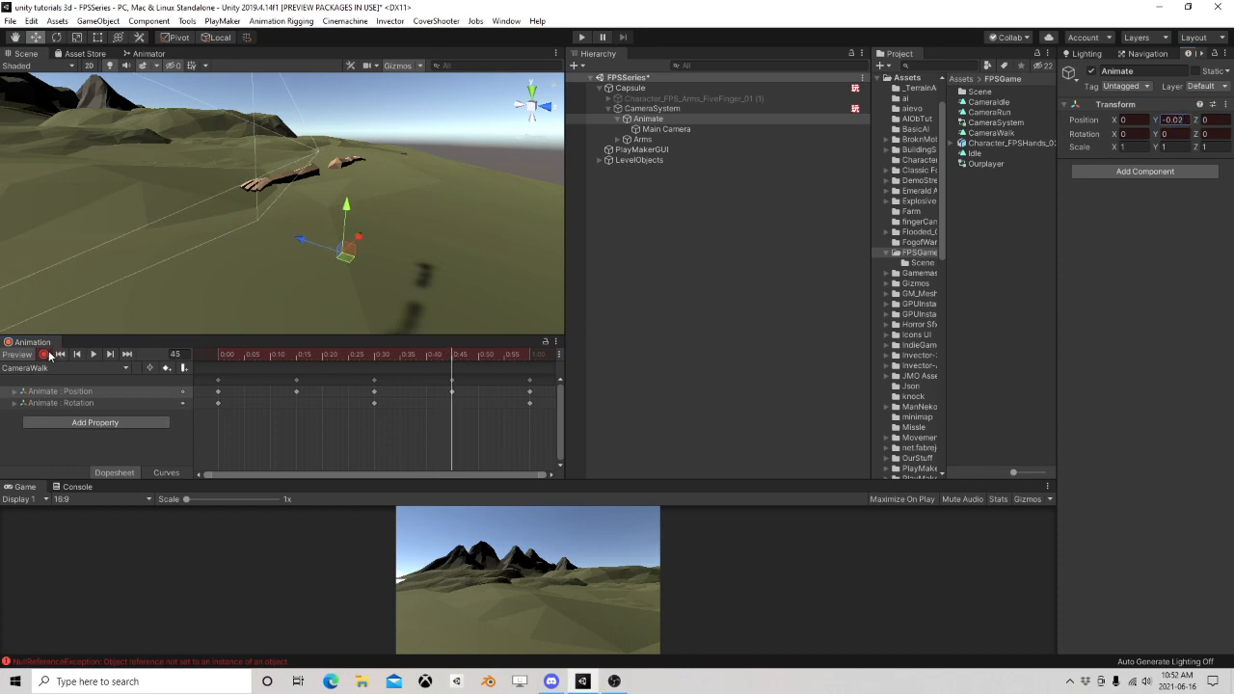
pyautogui.click(44, 355)
# Record Animate's Y position in CameraRun as -0.1 at frame 15, 0.05 at frame 30 and -0.1 at frame 45
pyautogui.click(57, 368)
pyautogui.click(42, 396)
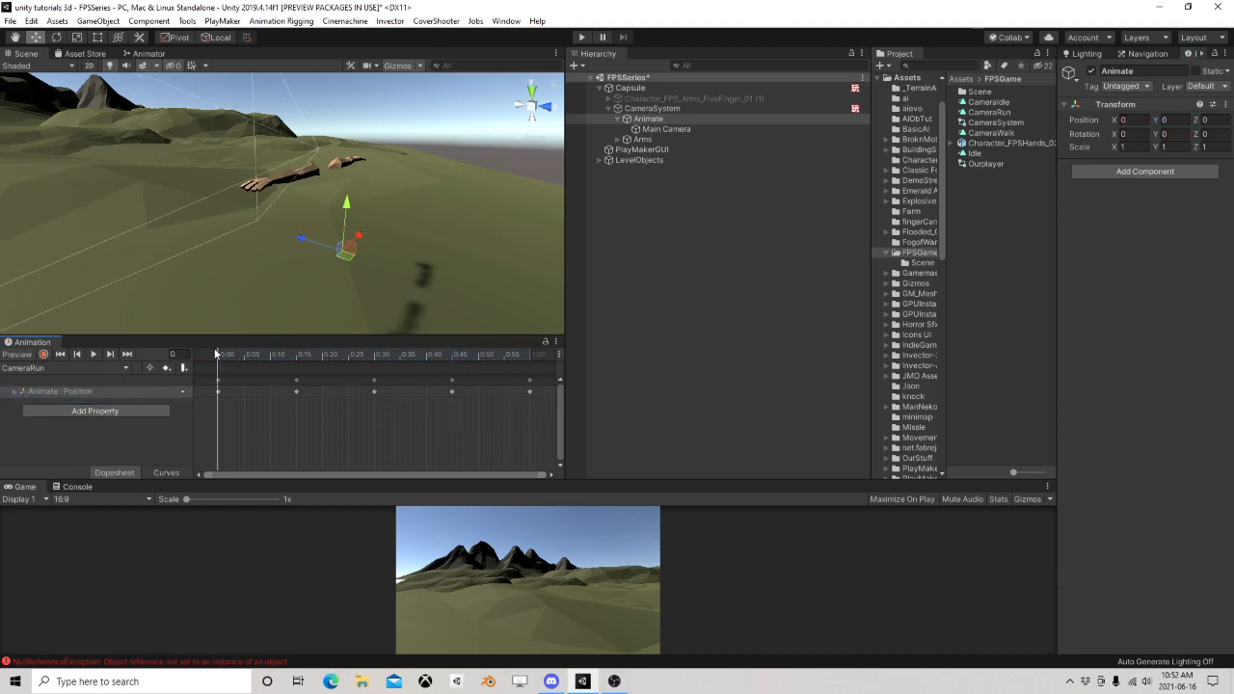
pyautogui.click(93, 355)
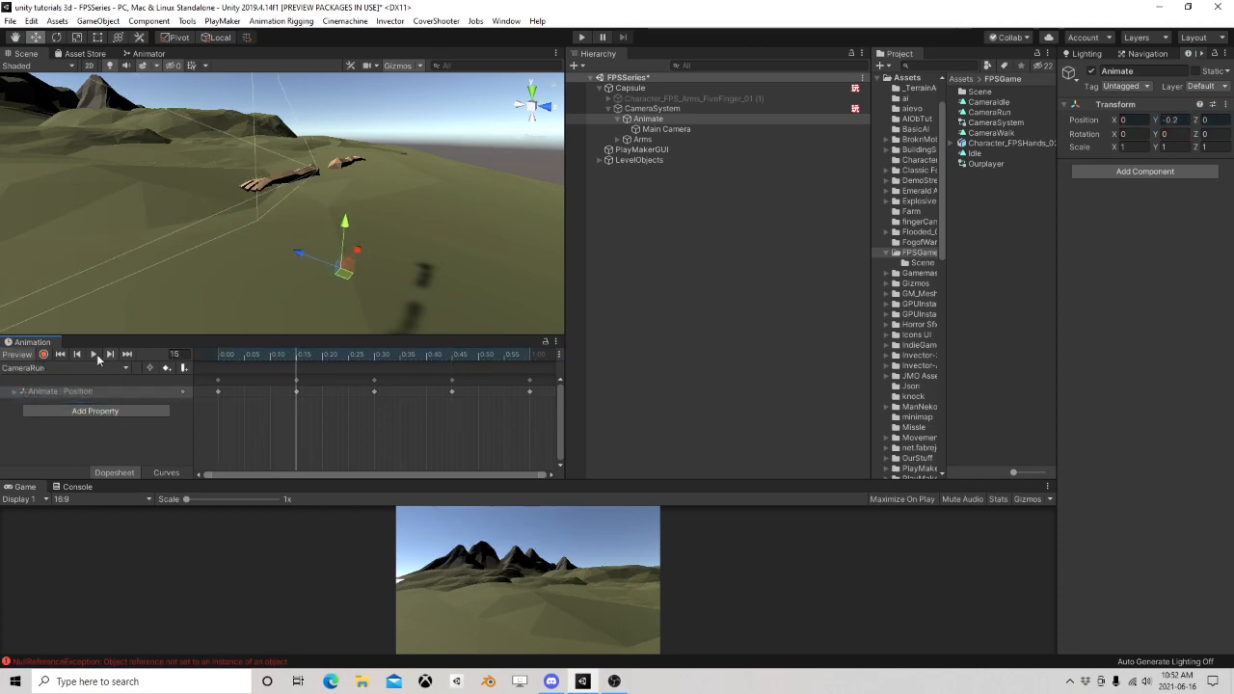
pyautogui.click(43, 355)
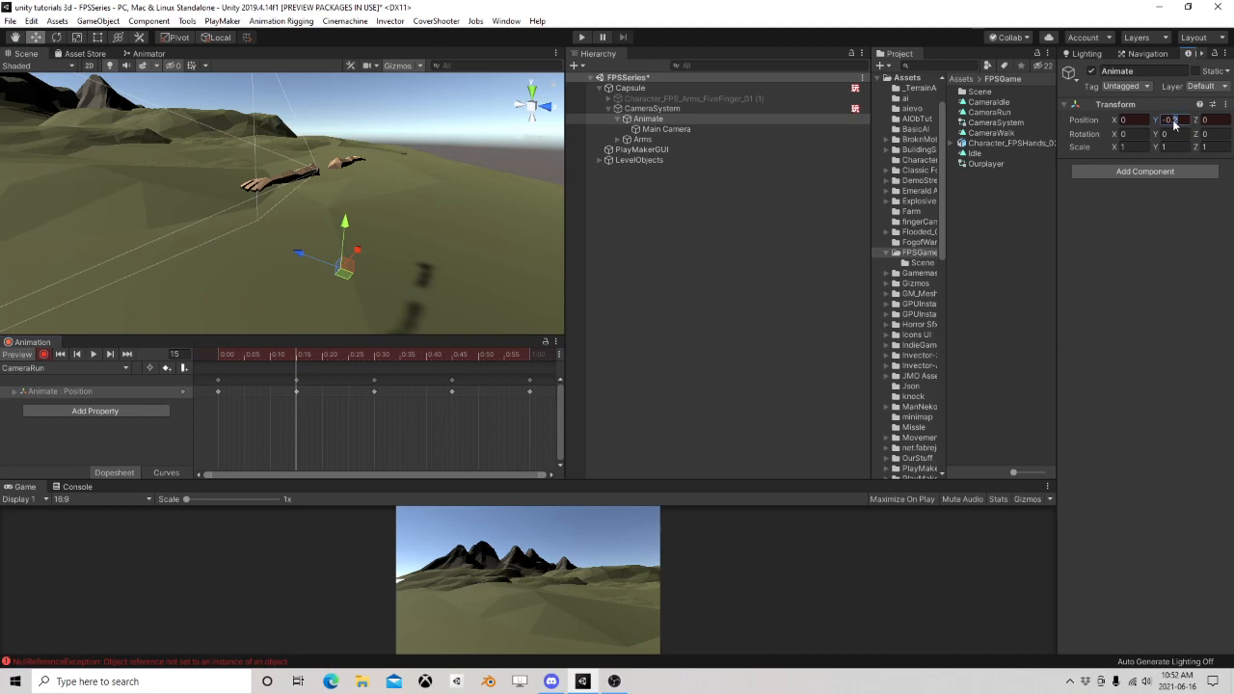
pyautogui.press('BackSpace')
pyautogui.write('1')
pyautogui.click(374, 359)
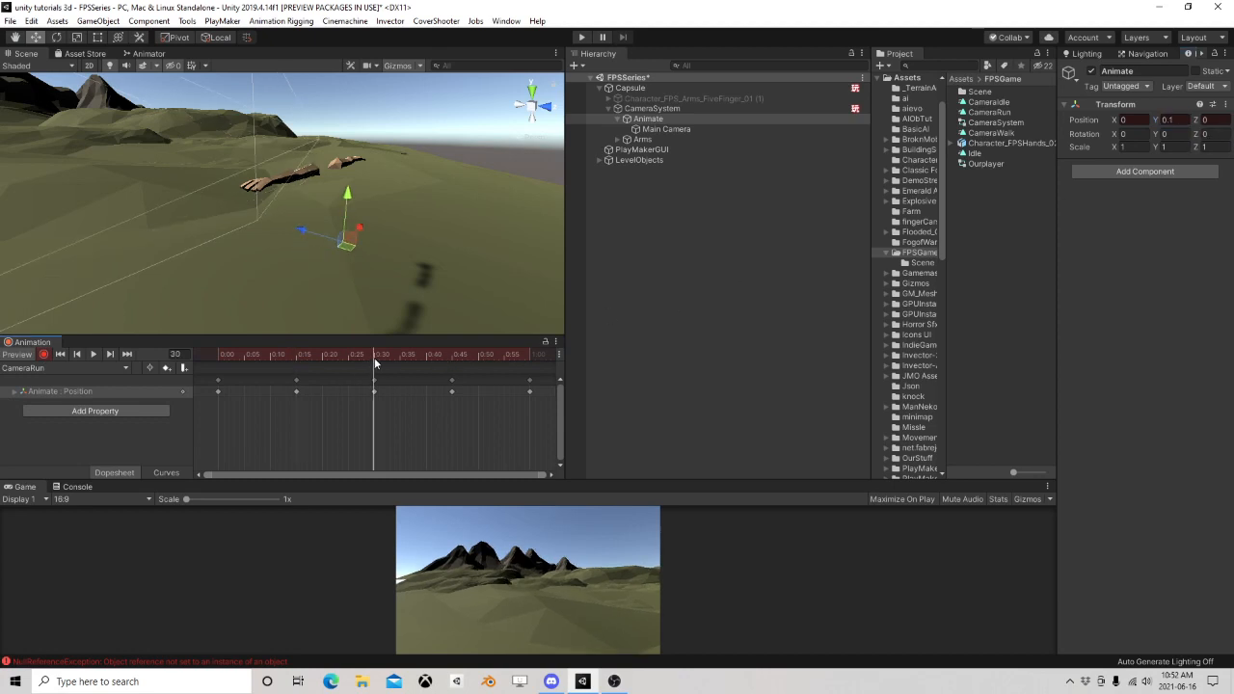
pyautogui.press('BackSpace')
pyautogui.write('05')
pyautogui.click(453, 357)
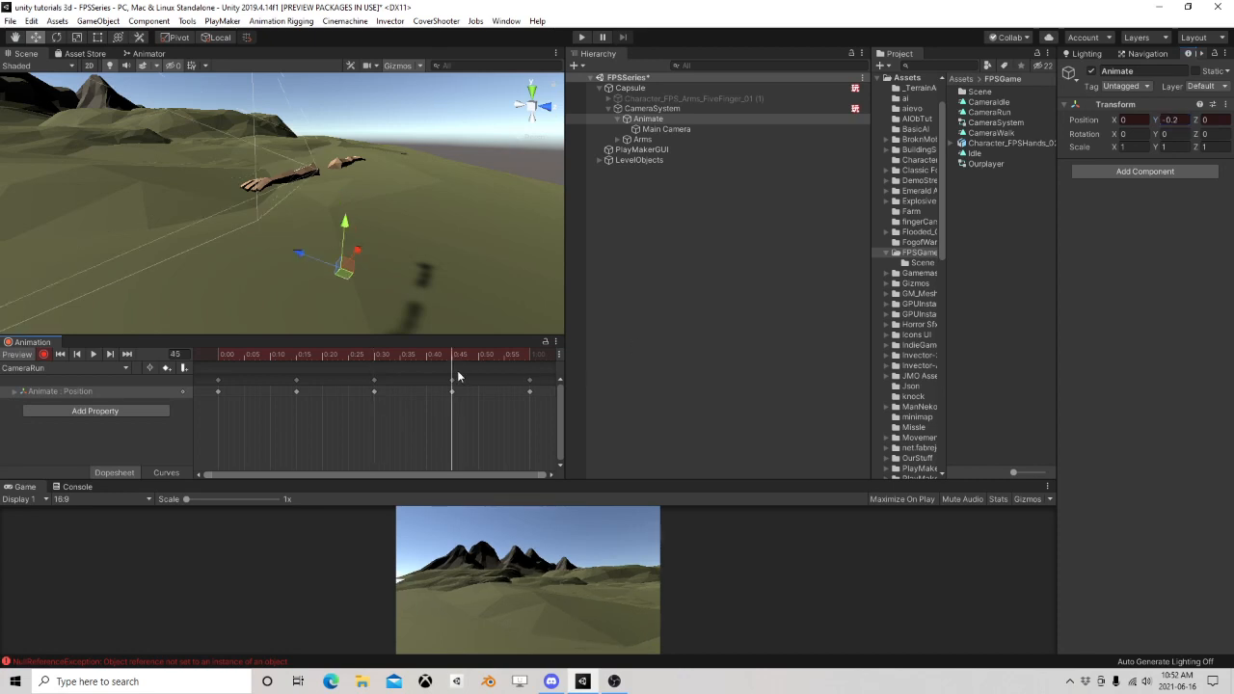
pyautogui.moveTo(1182, 121); pyautogui.dragTo(1173, 121)
pyautogui.write('1')
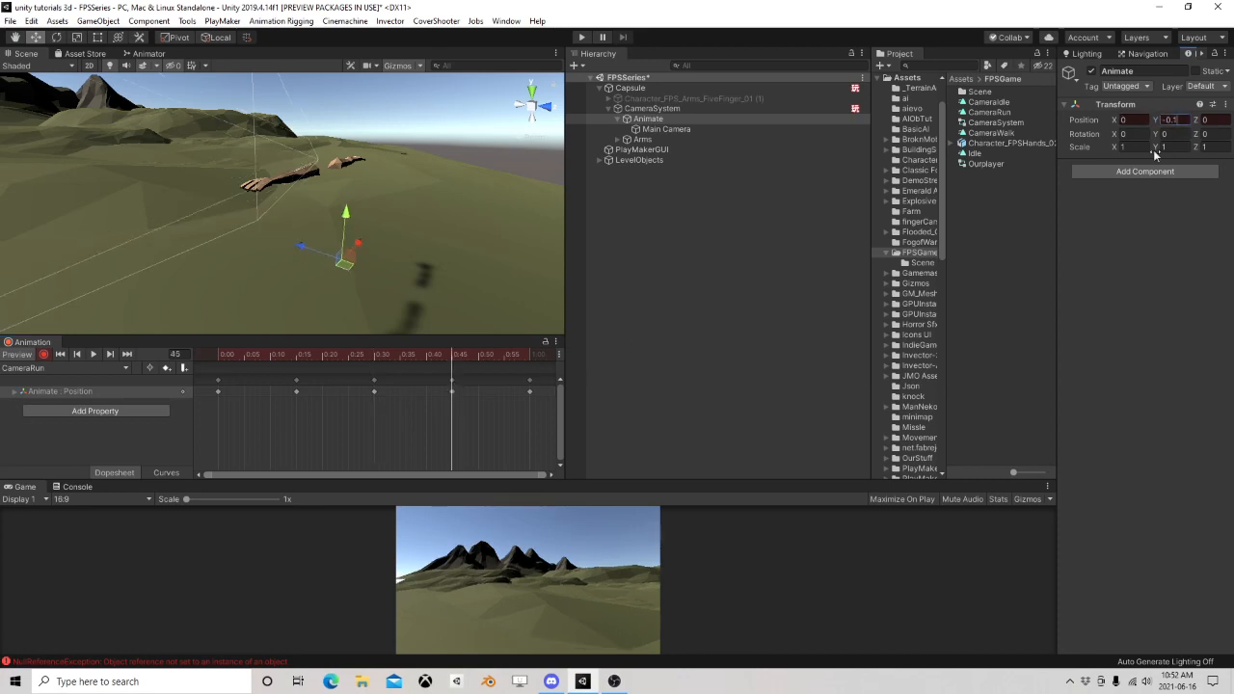
pyautogui.click(43, 355)
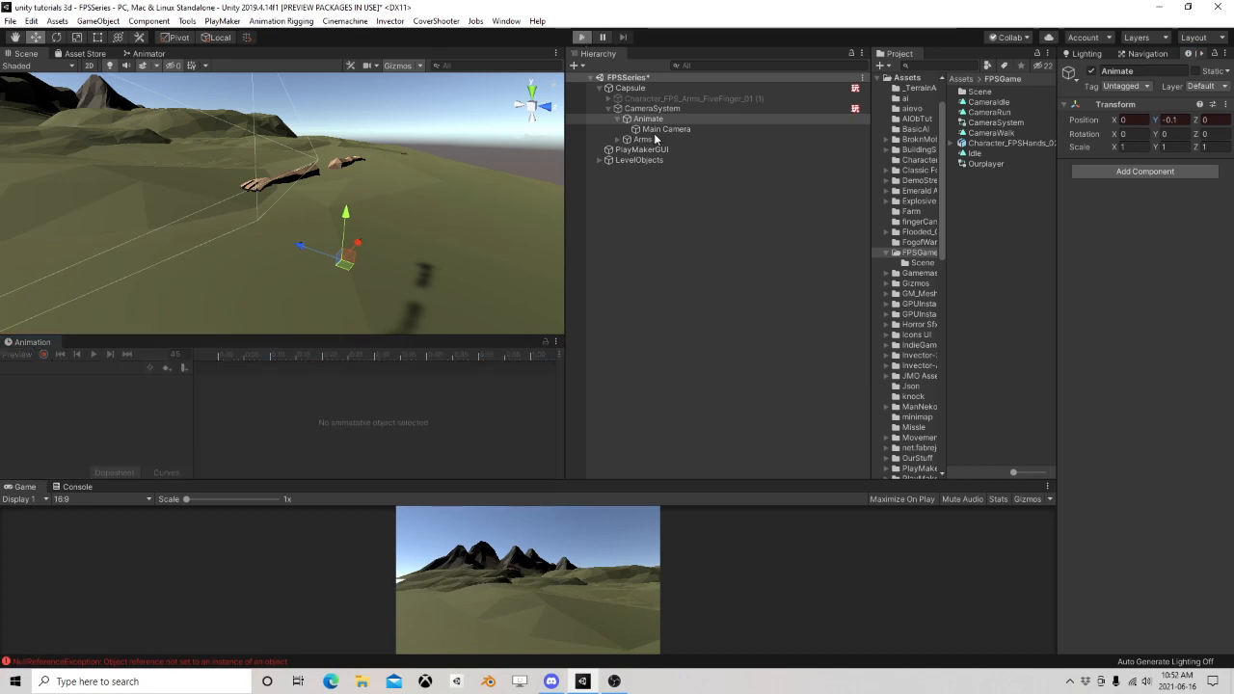
# Play-test walking forward to check the softened camera bobbing, and exit Play mode
pyautogui.press('w')
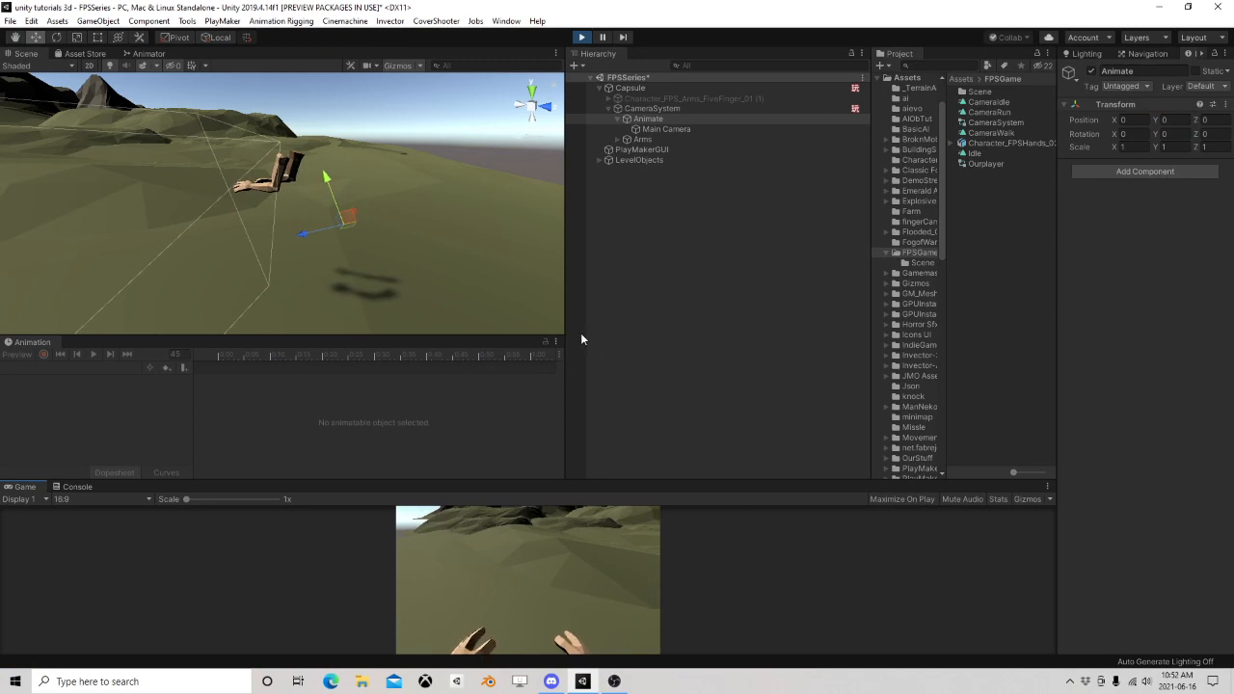
pyautogui.press('w')
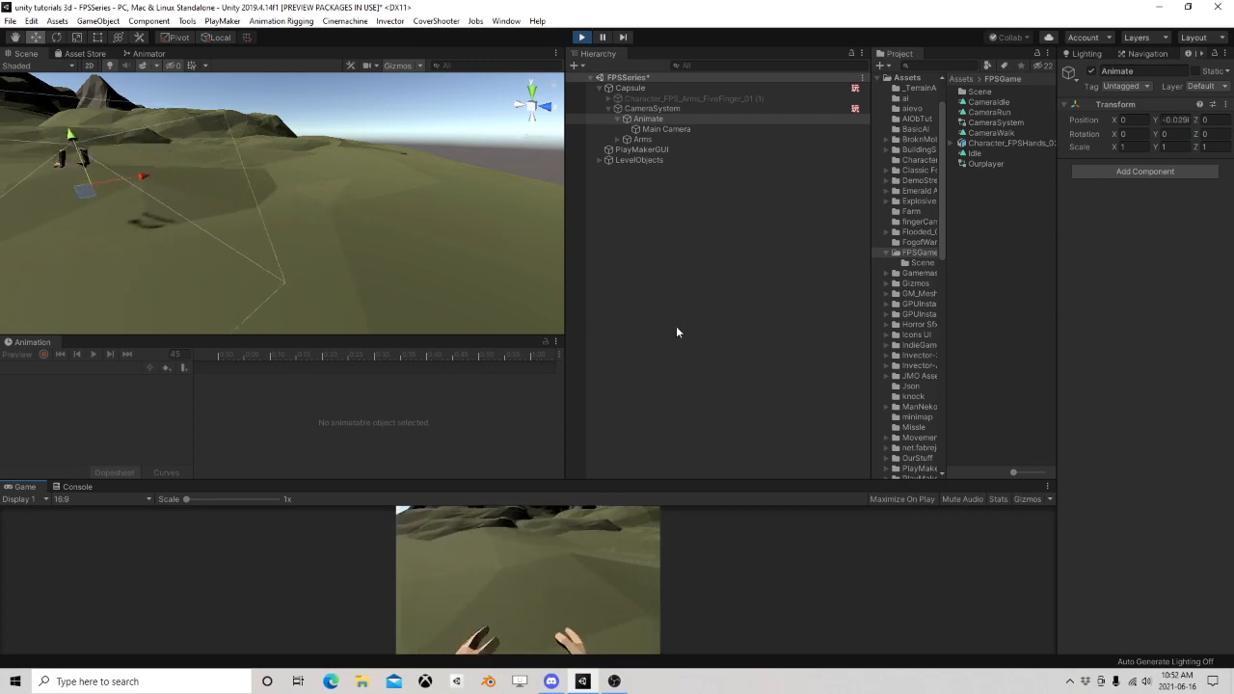
pyautogui.press('w')
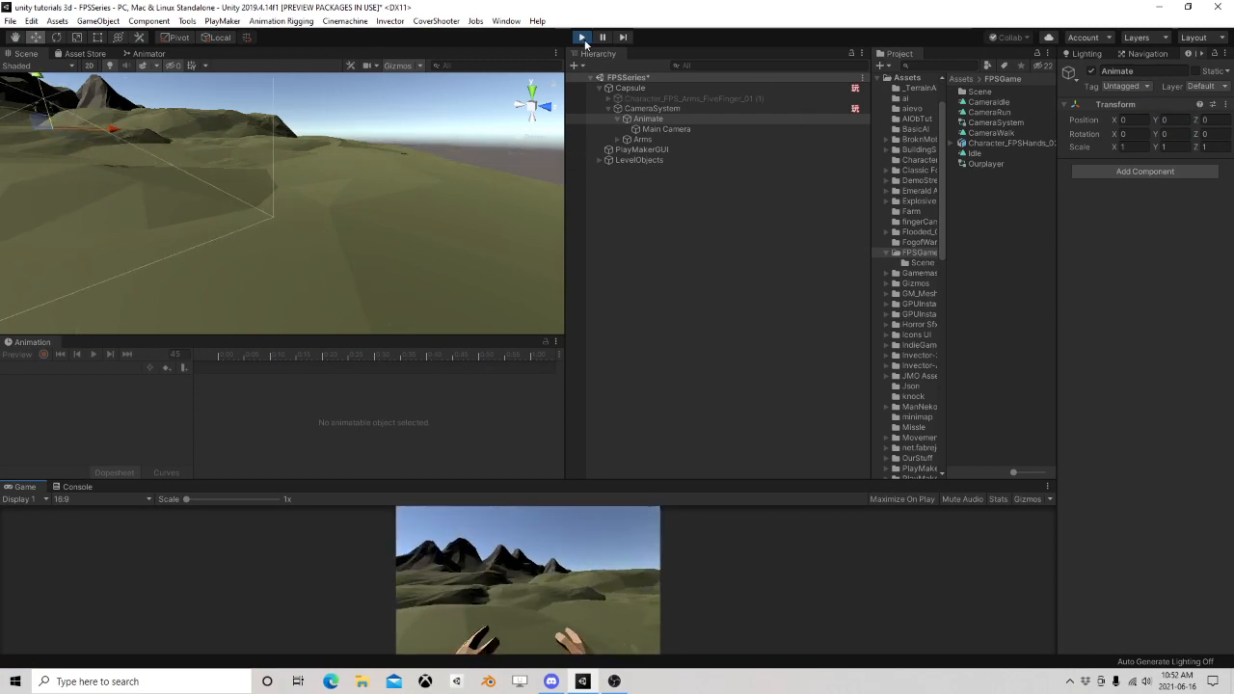
pyautogui.hotkey('ctrl', 'p')
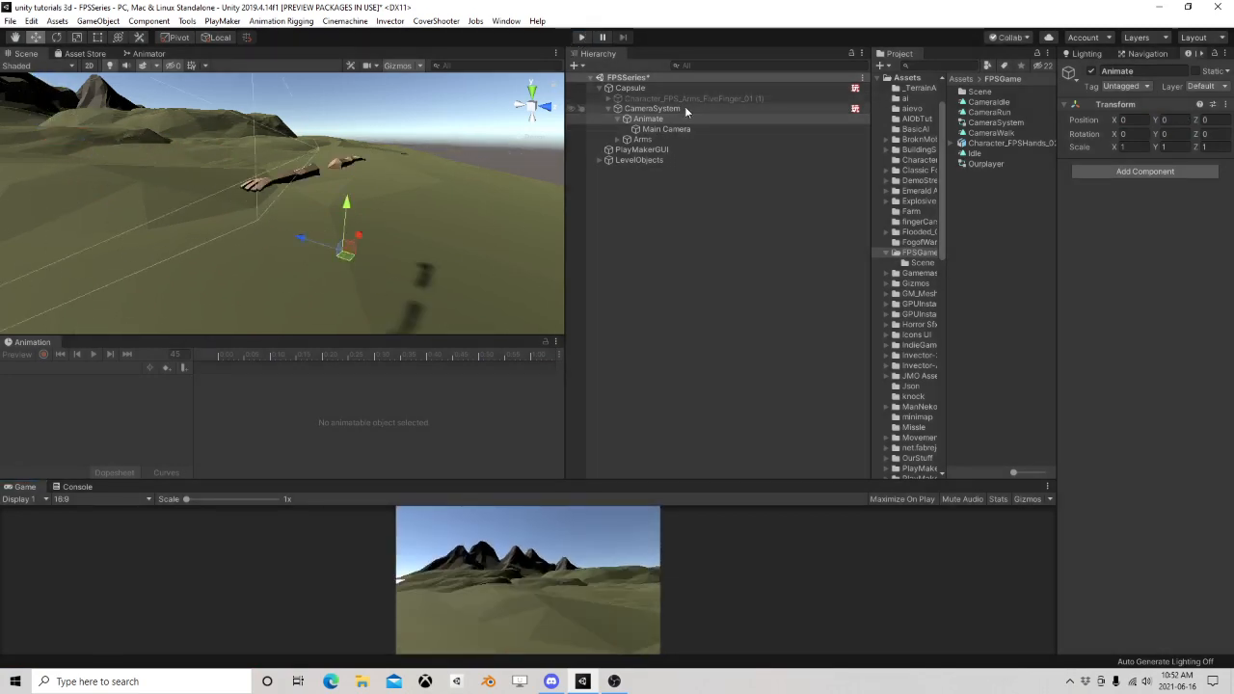
# Add a second PlayMakerFSM component to CameraSystem and name it WalkSound
pyautogui.click(644, 108)
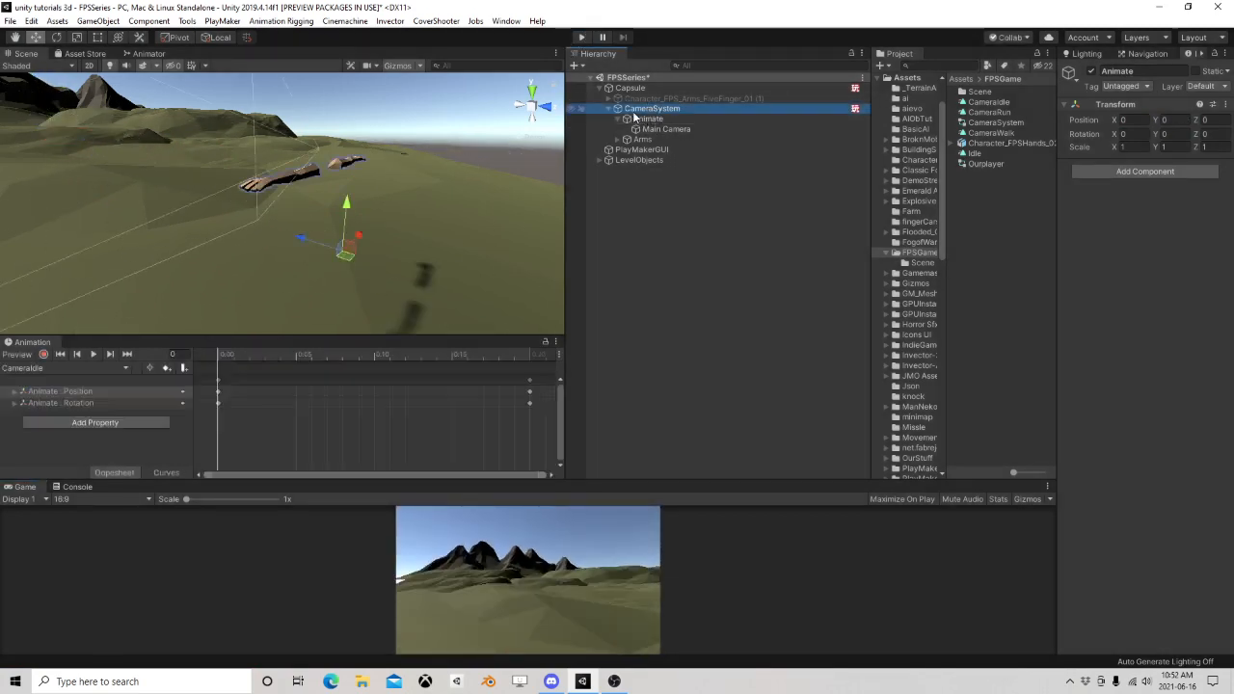
pyautogui.click(607, 108)
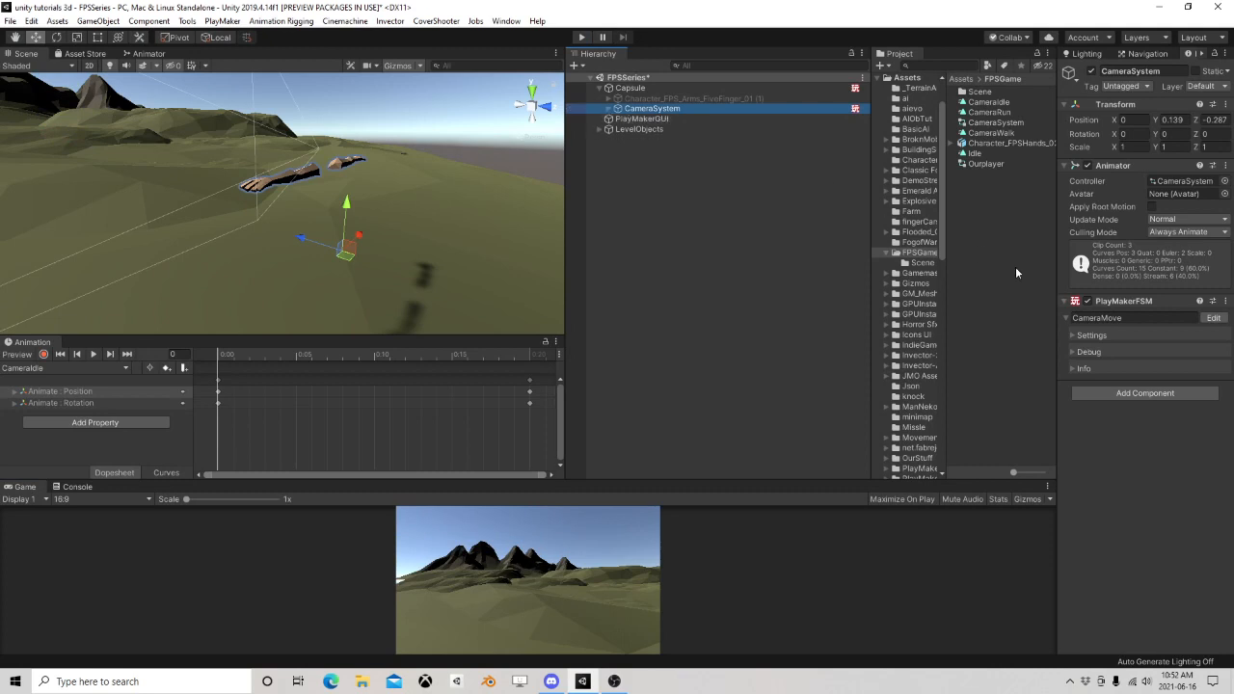
pyautogui.click(1130, 397)
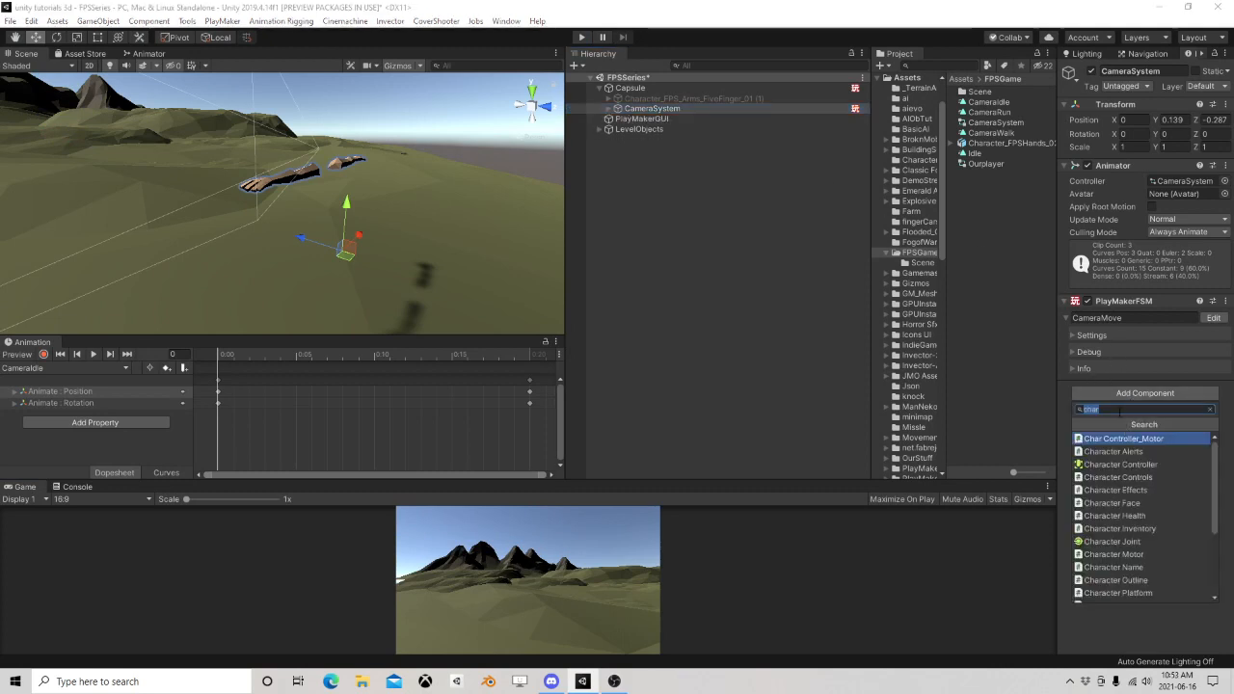
pyautogui.write('playmaker')
pyautogui.click(1110, 449)
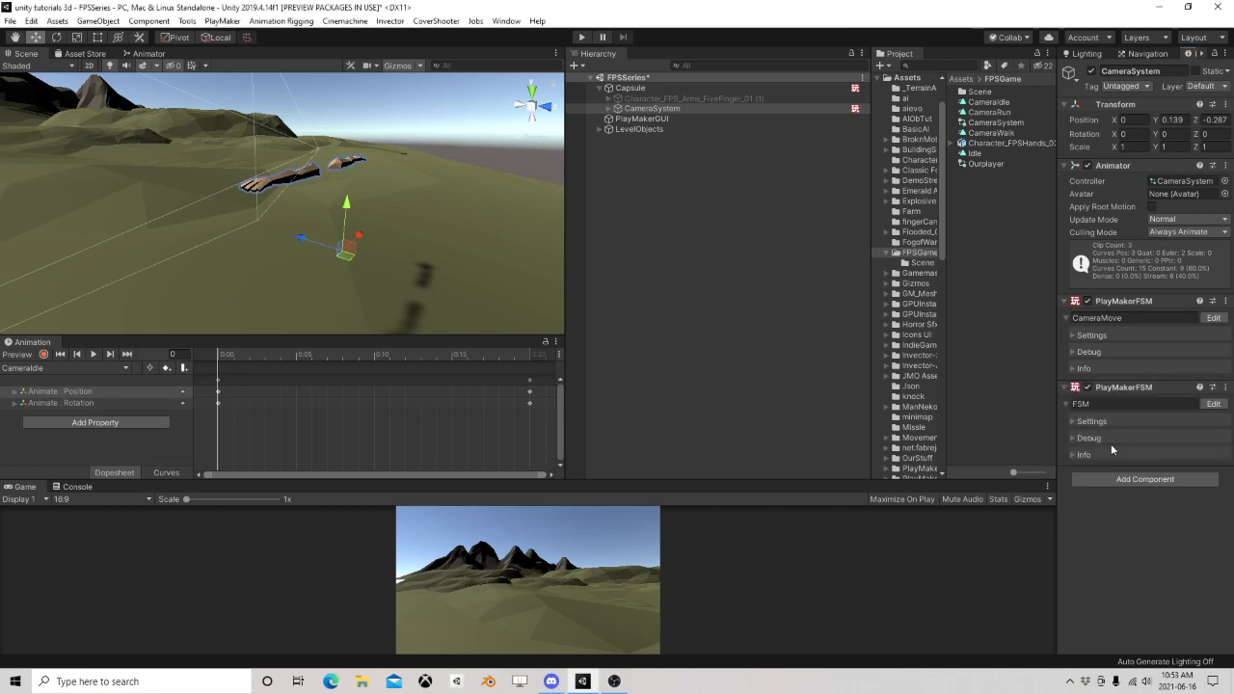
pyautogui.write('WalkSound')
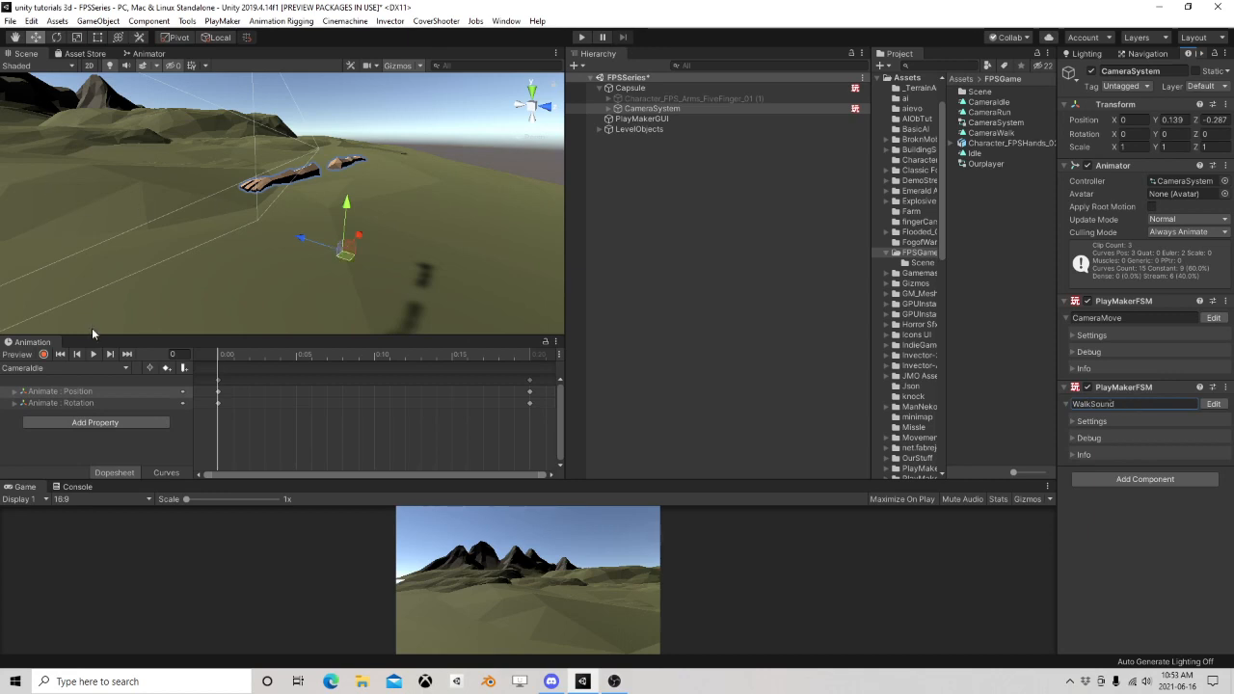
# Add an animation event at frame 15 of CameraWalk that calls SendEvent with the string Step
pyautogui.moveTo(102, 336); pyautogui.dragTo(132, 233)
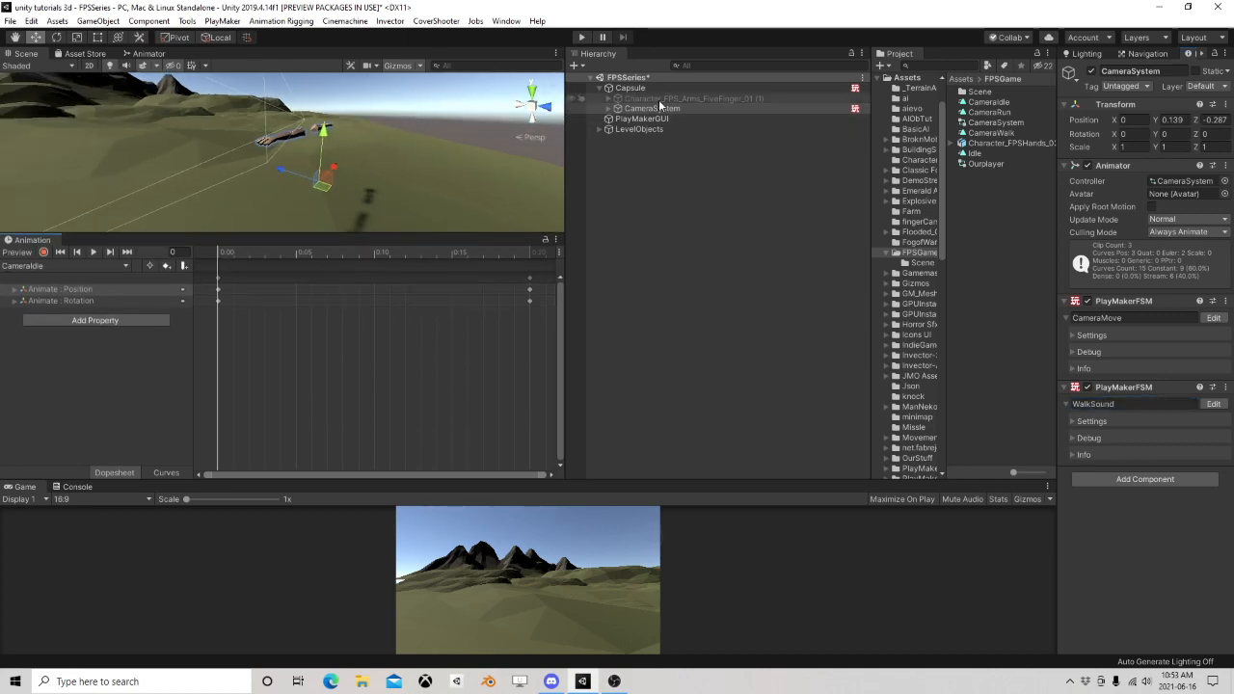
pyautogui.click(48, 266)
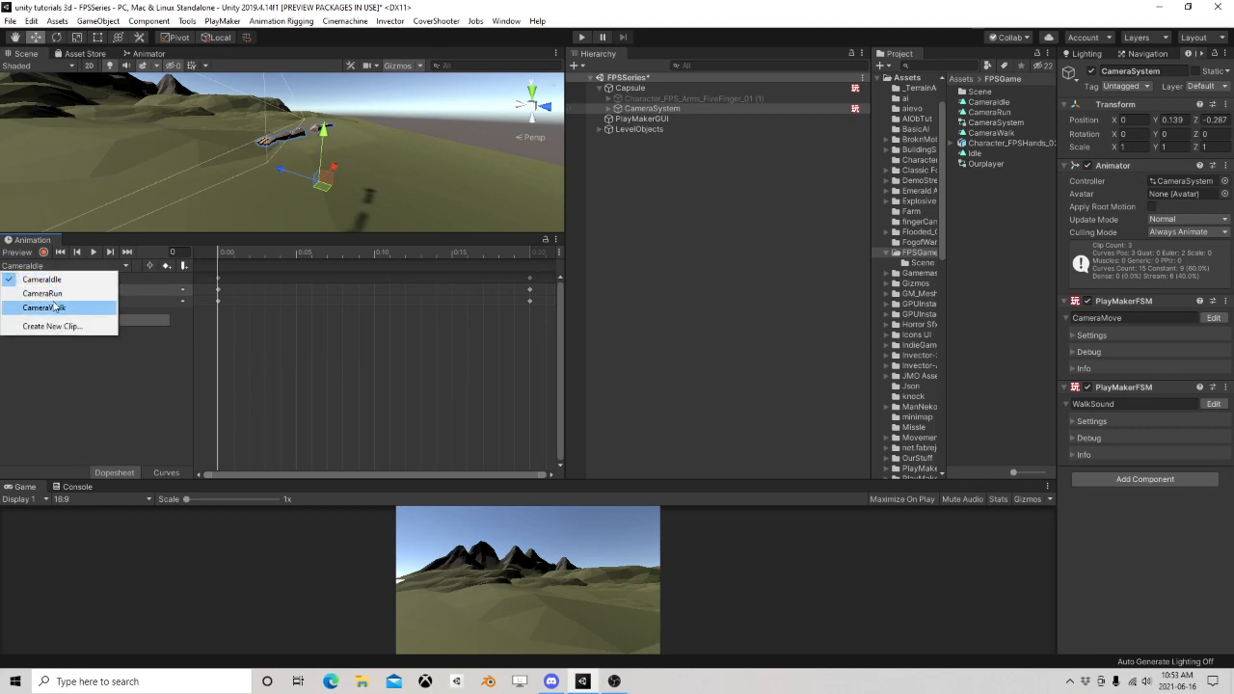
pyautogui.click(58, 308)
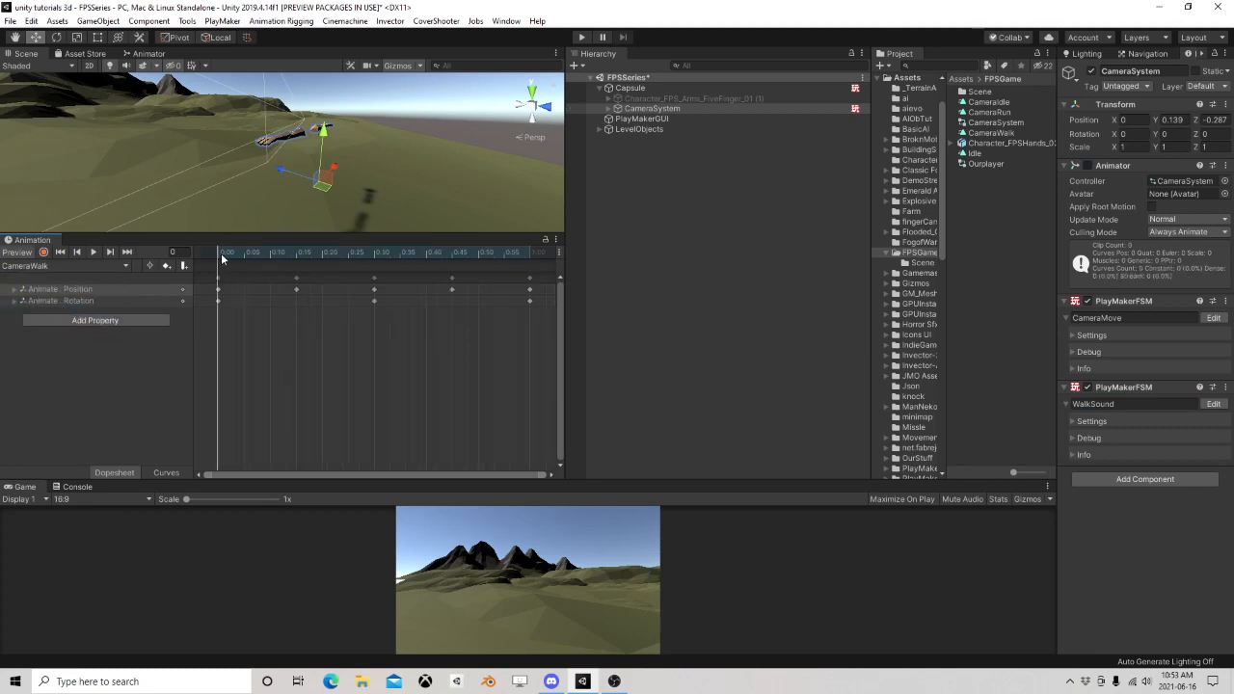
pyautogui.moveTo(236, 256); pyautogui.dragTo(296, 256)
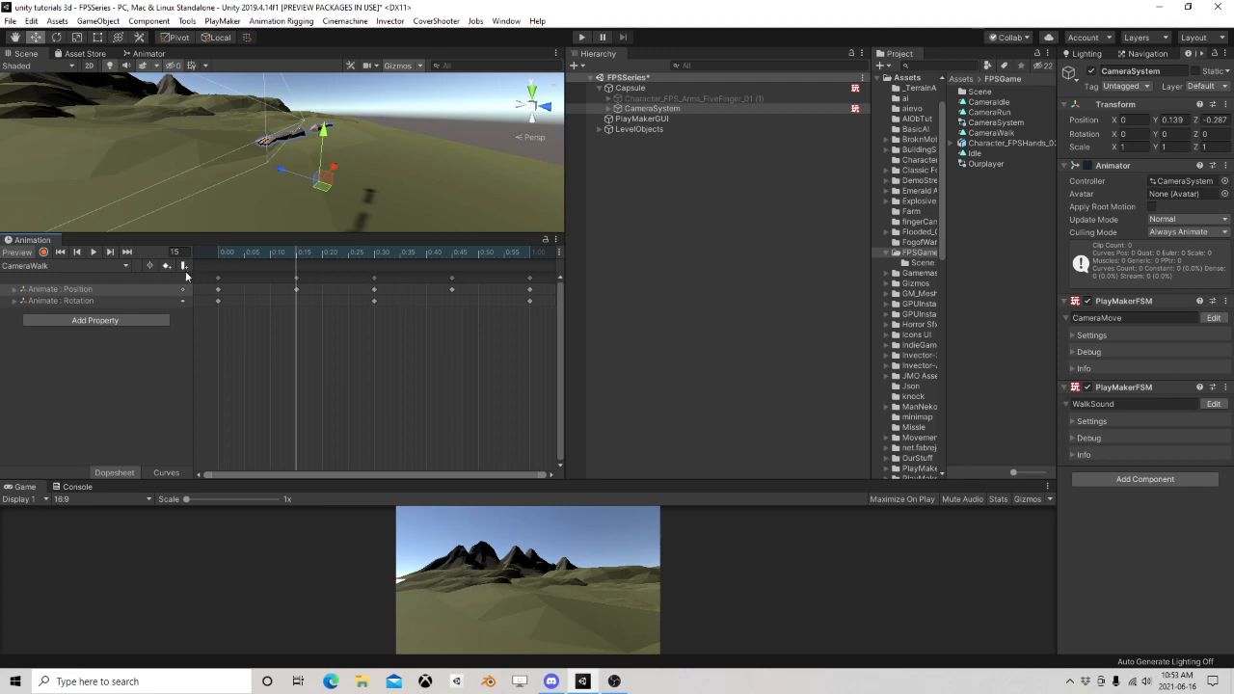
pyautogui.click(184, 267)
pyautogui.click(1179, 102)
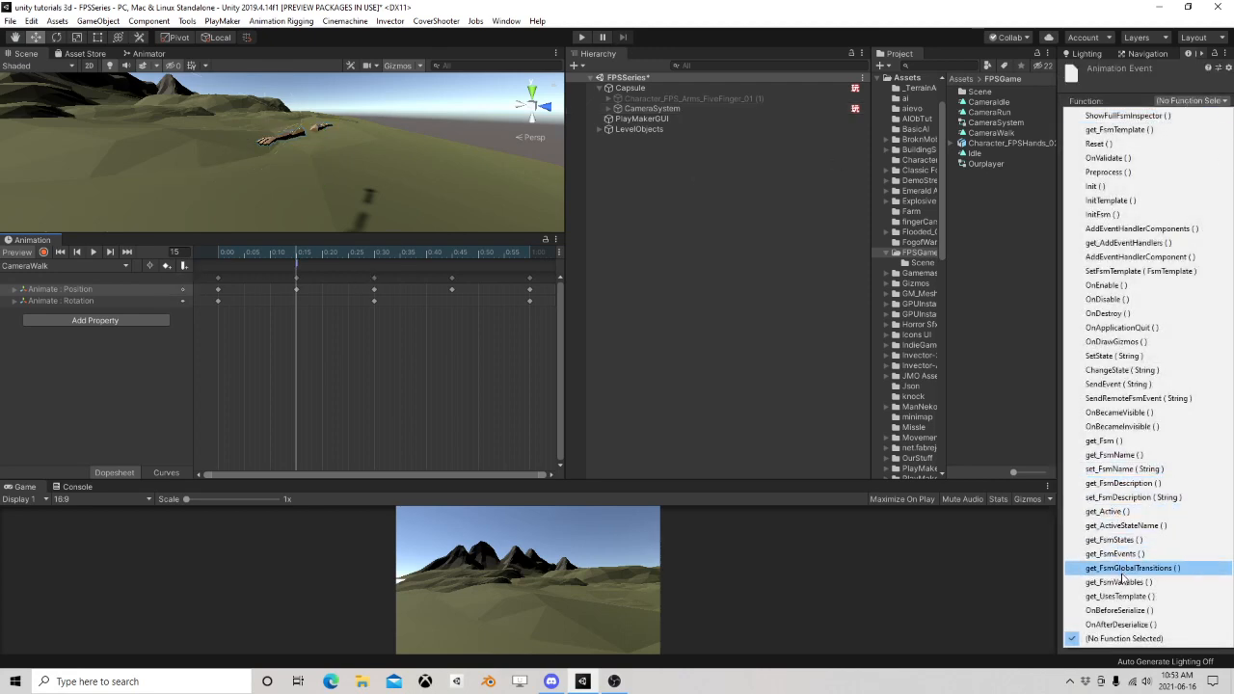
pyautogui.click(1152, 384)
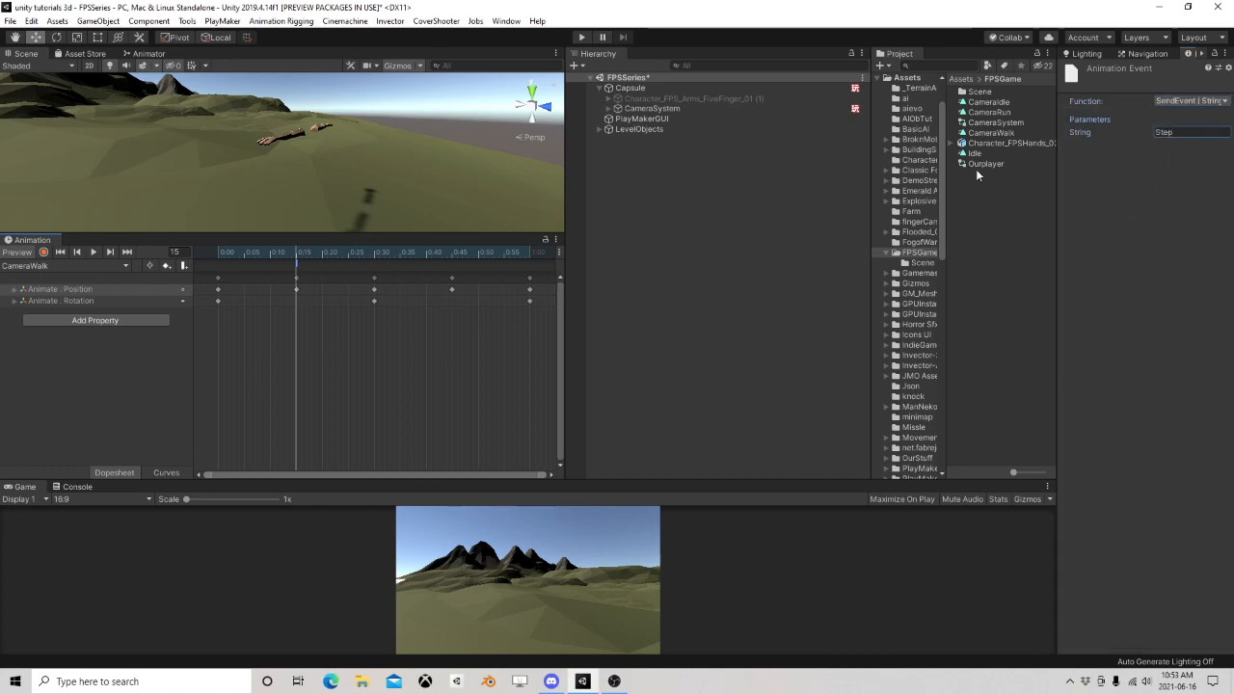
# Add an animation event at frame 45 of CameraWalk that calls SendEvent with the string Step
pyautogui.moveTo(345, 257); pyautogui.dragTo(453, 249)
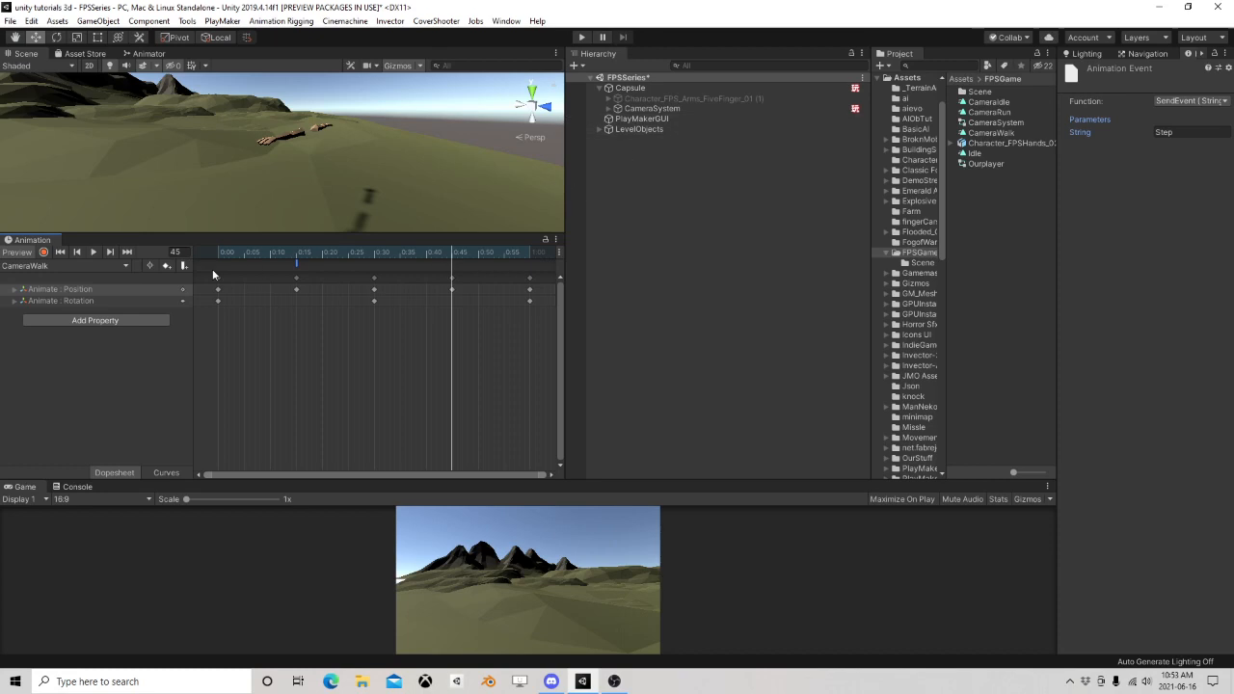
pyautogui.click(185, 266)
pyautogui.click(1193, 101)
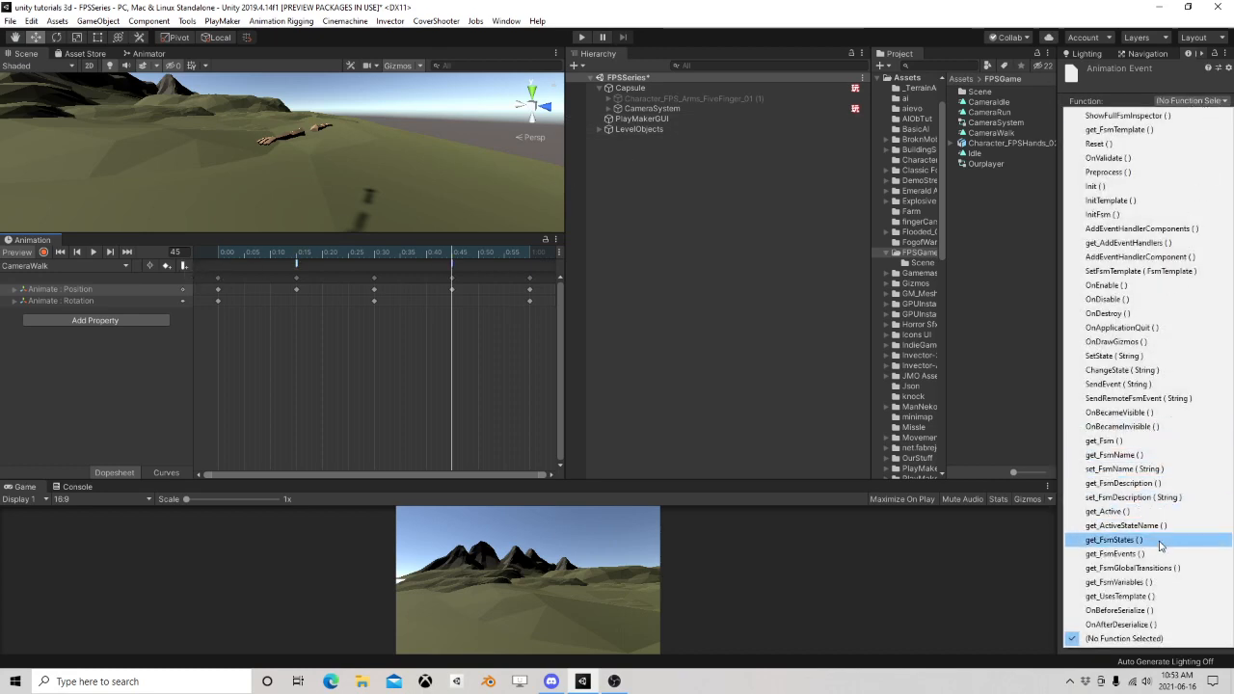
pyautogui.click(1134, 386)
pyautogui.click(1176, 134)
pyautogui.write('Step')
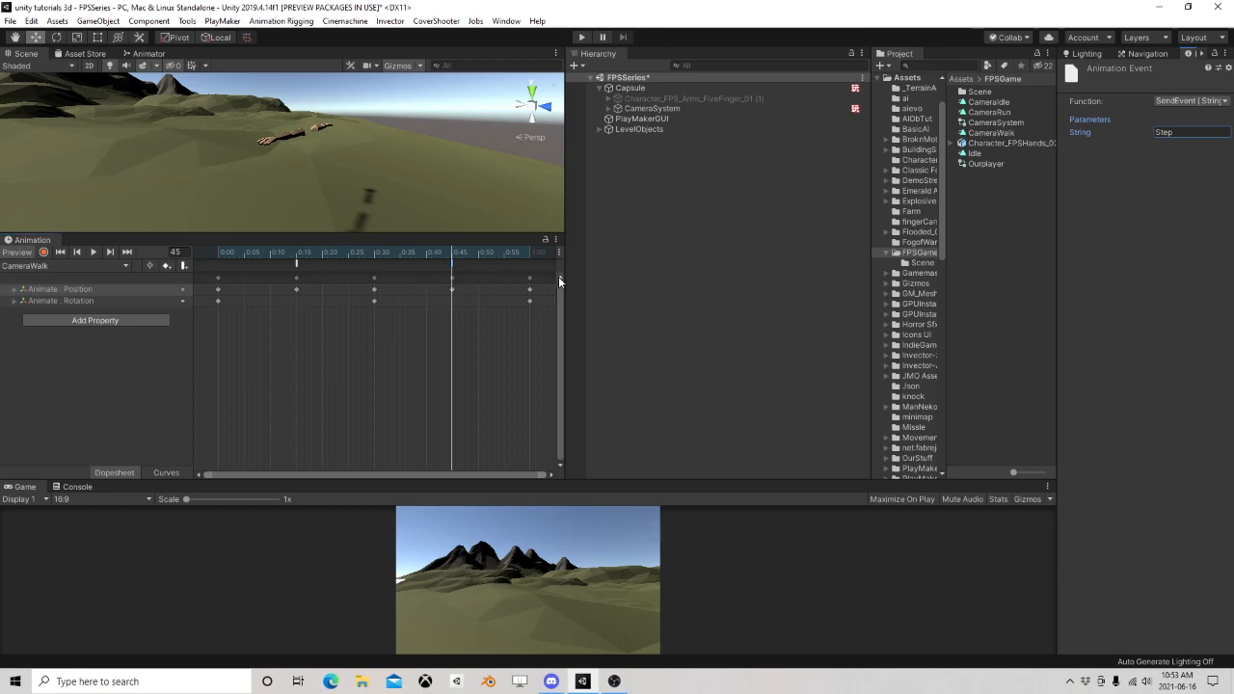
# Add an animation event at frame 15 of CameraRun that calls SendEvent with the string Step
pyautogui.click(78, 267)
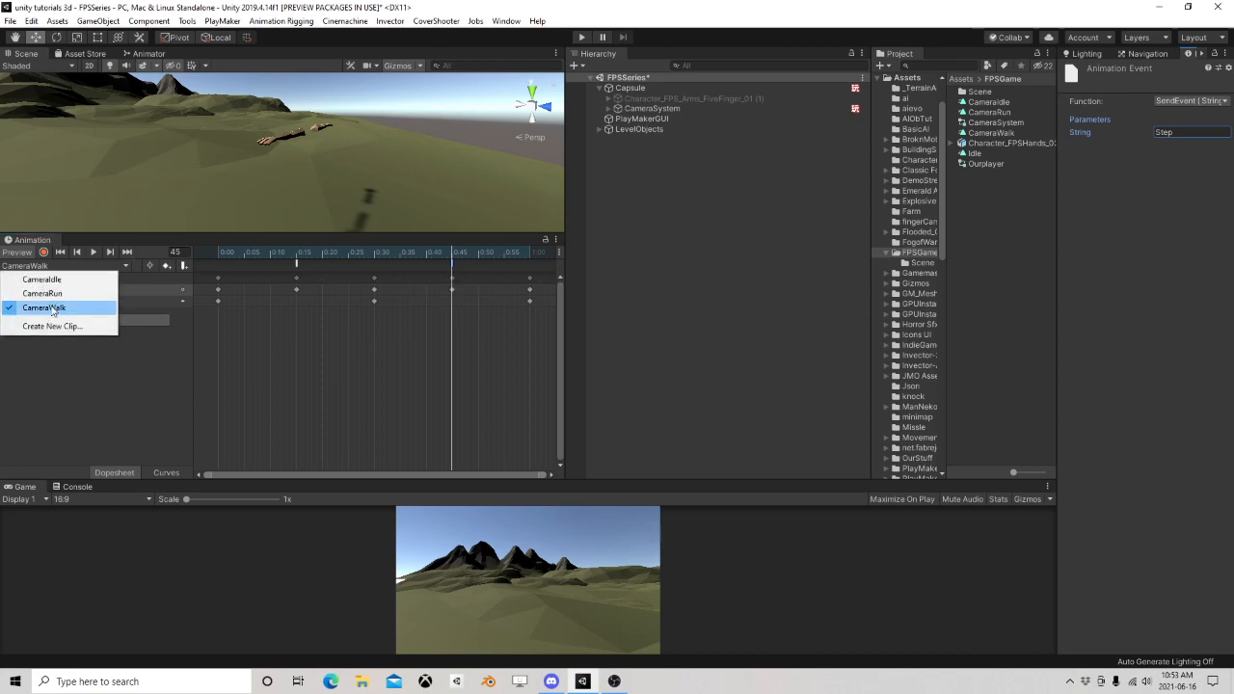
pyautogui.click(38, 290)
pyautogui.moveTo(220, 258); pyautogui.dragTo(298, 257)
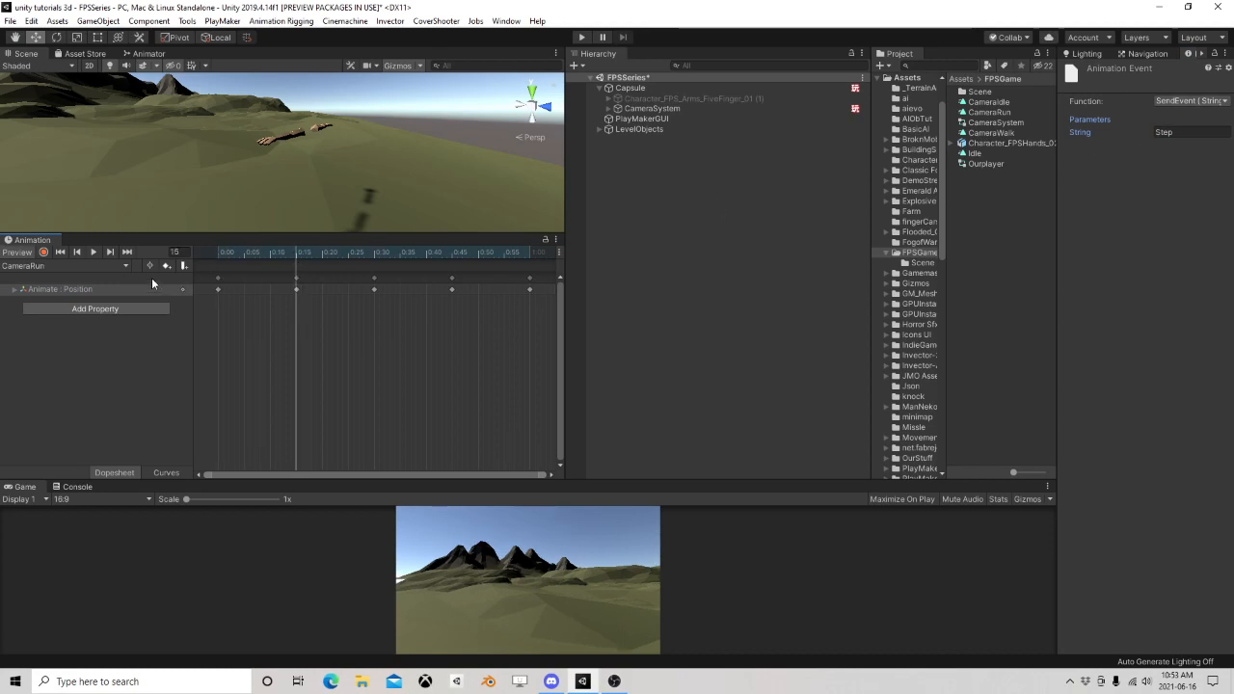
pyautogui.click(184, 268)
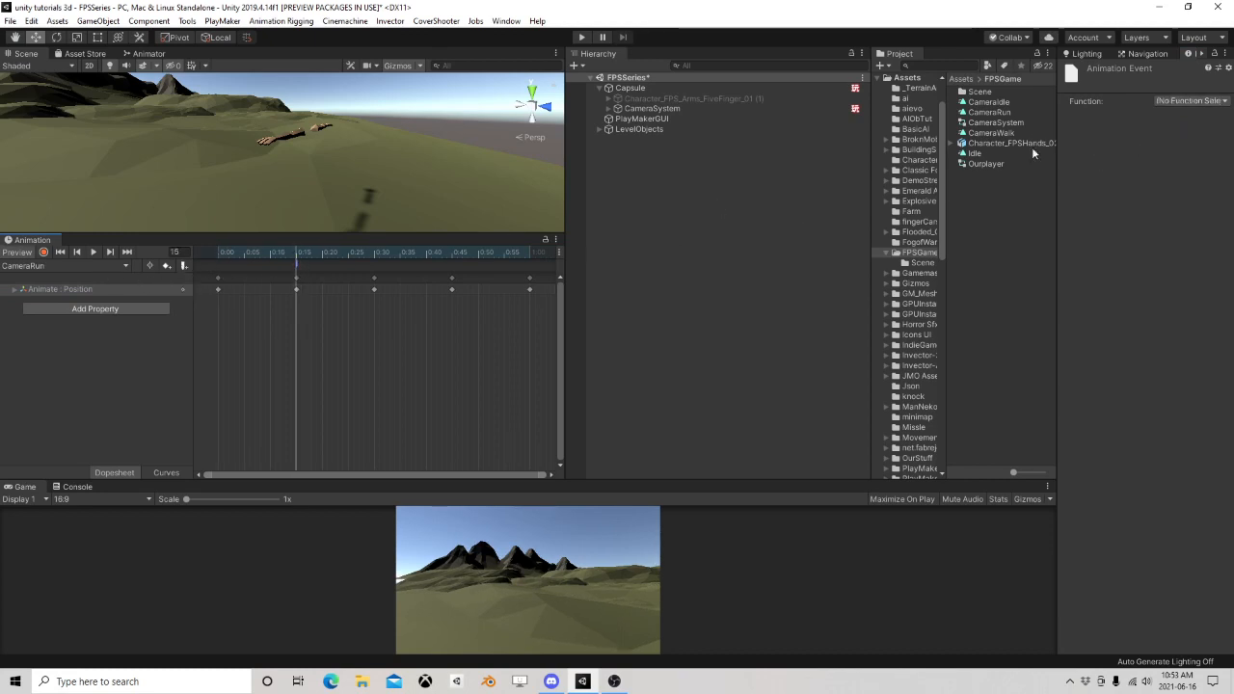
pyautogui.click(1194, 100)
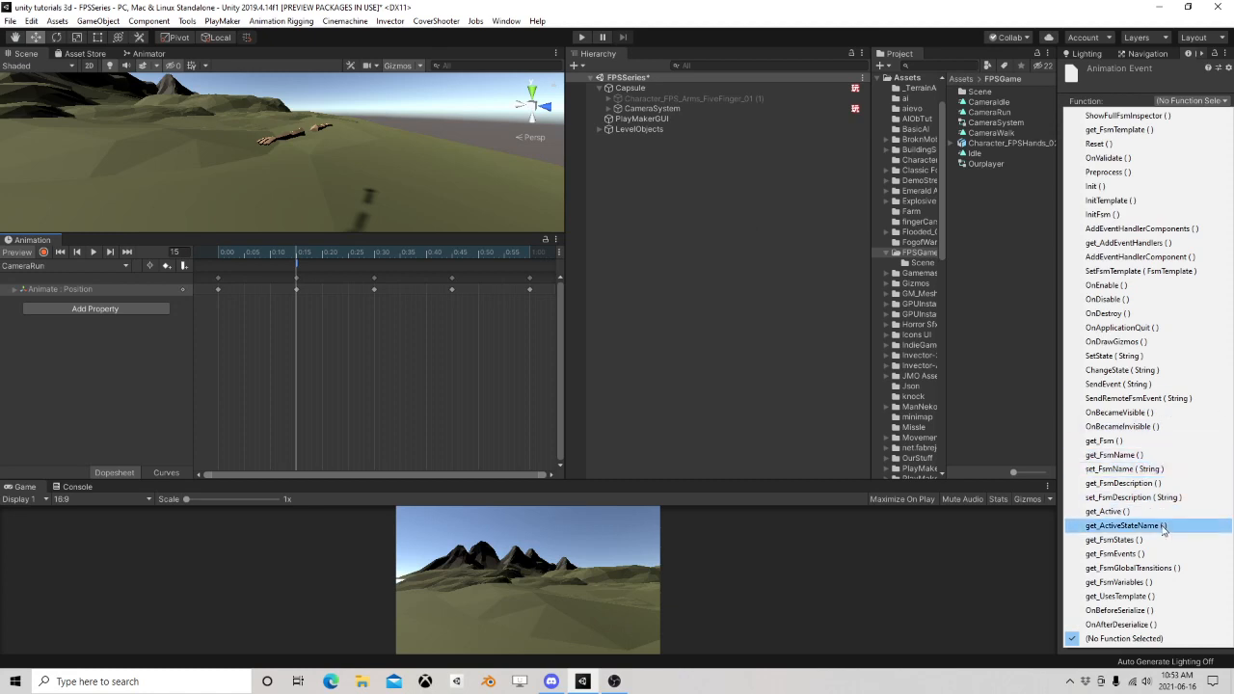
pyautogui.click(1140, 385)
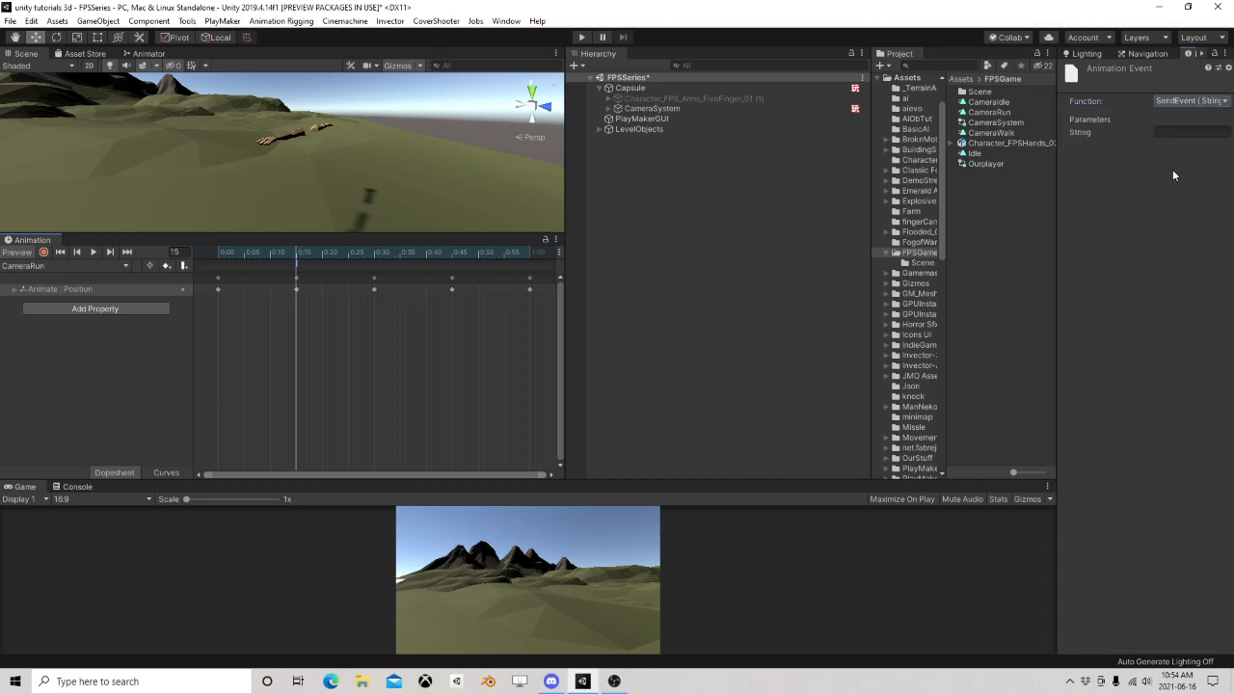
pyautogui.click(1189, 136)
pyautogui.write('Ste')
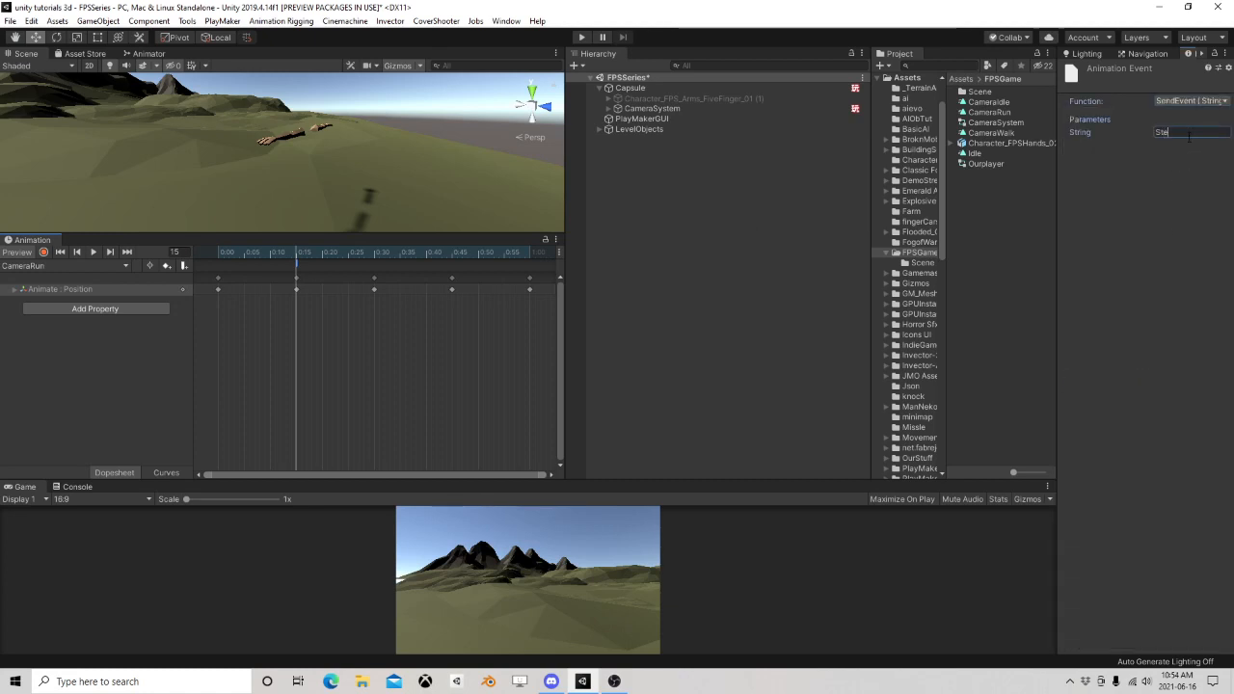
pyautogui.write('p')
# Add an animation event at frame 45 of CameraRun that calls SendEvent with the string Step
pyautogui.moveTo(306, 256); pyautogui.dragTo(452, 255)
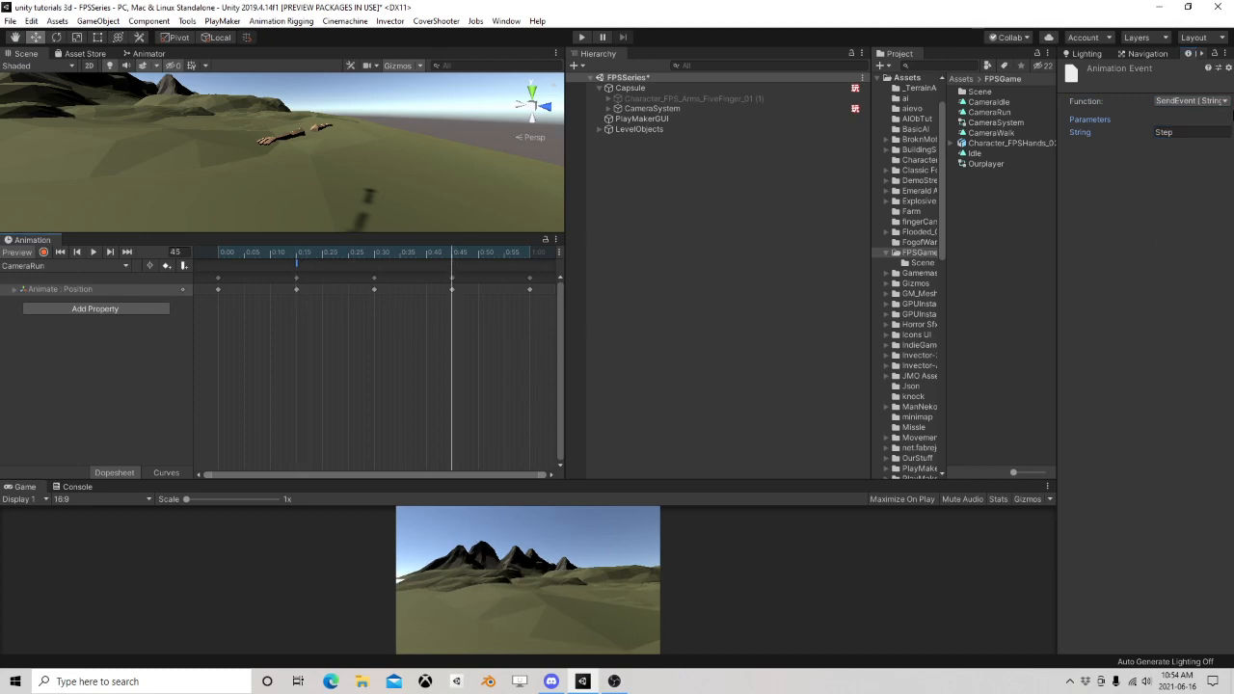
pyautogui.click(184, 266)
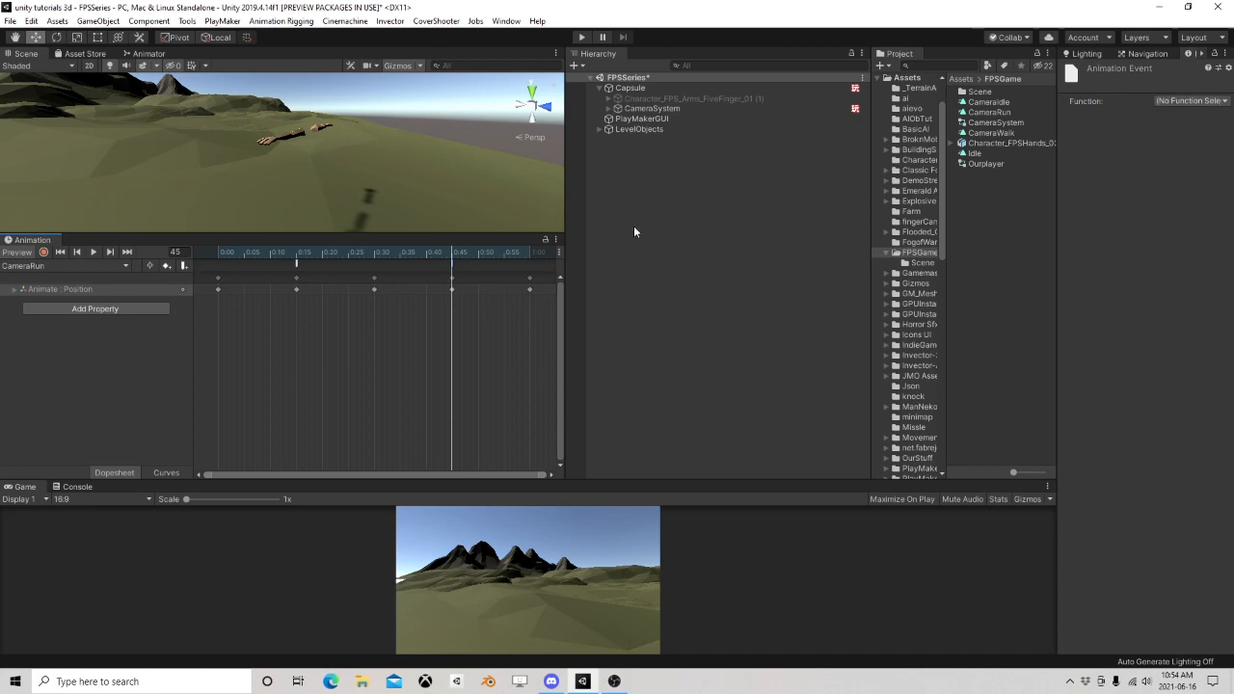
pyautogui.click(1177, 102)
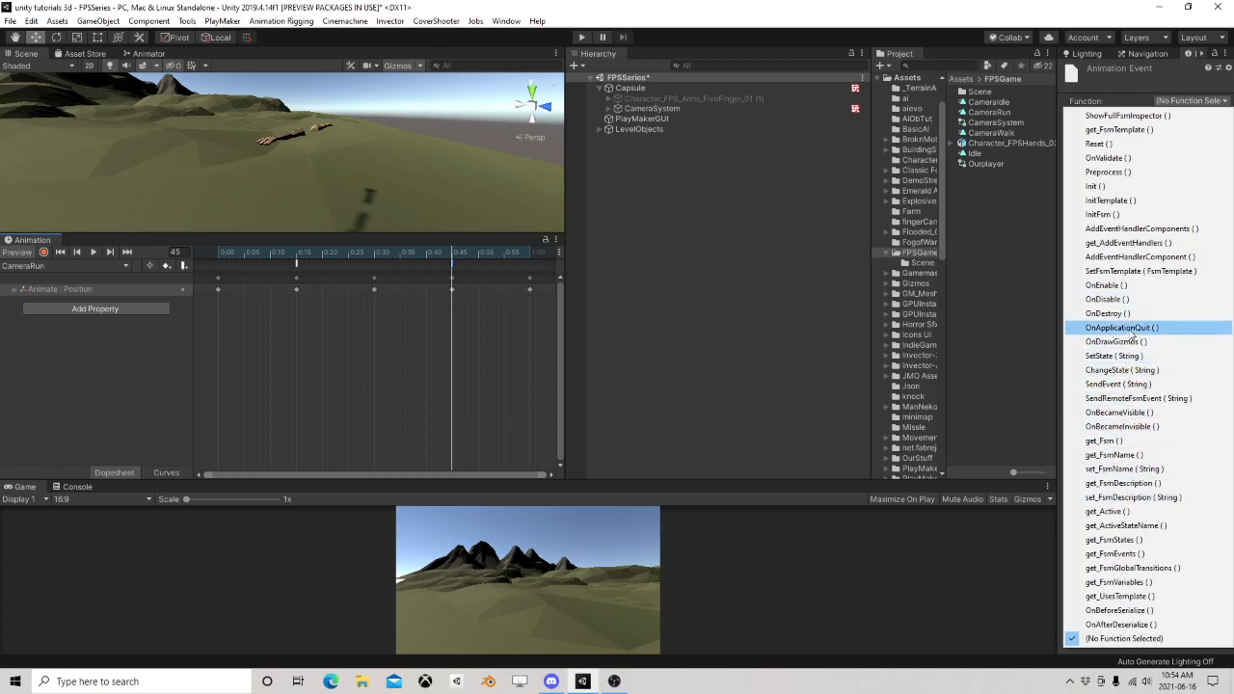
pyautogui.click(1118, 383)
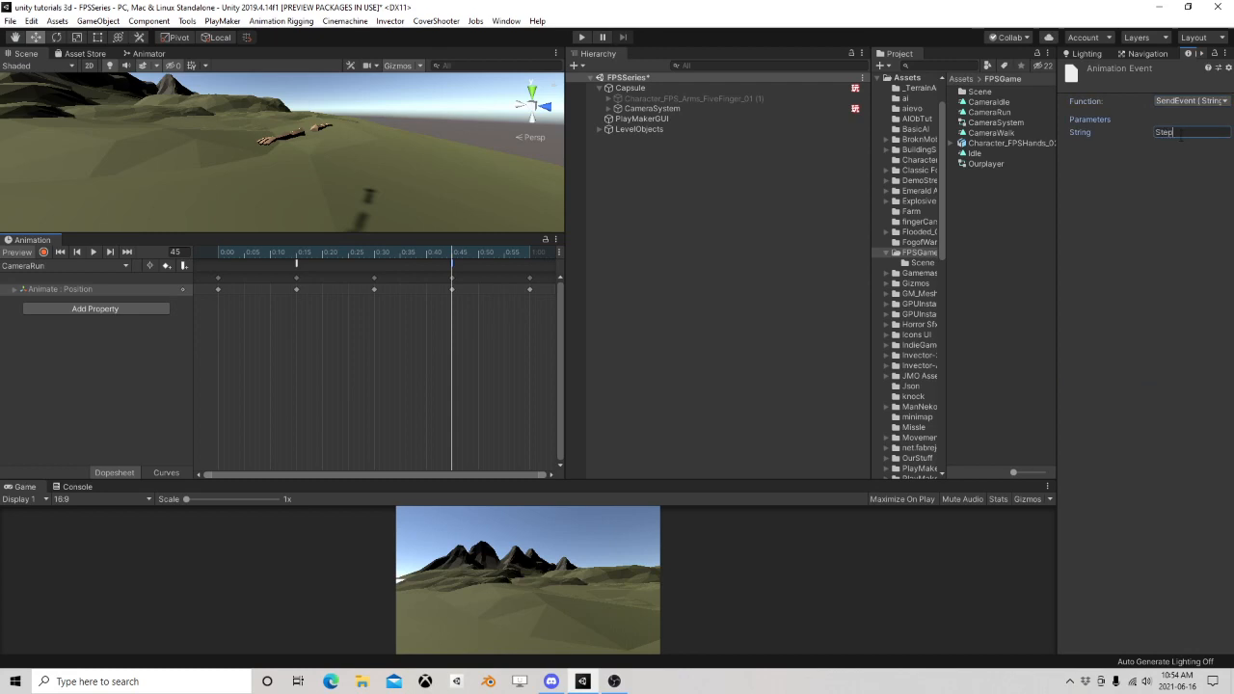
# Compress the CameraRun keyframes to end at frame 40 and move the two Step events to frames 10 and 30
pyautogui.scroll(-2, 427, 307)
pyautogui.moveTo(509, 342); pyautogui.dragTo(202, 253)
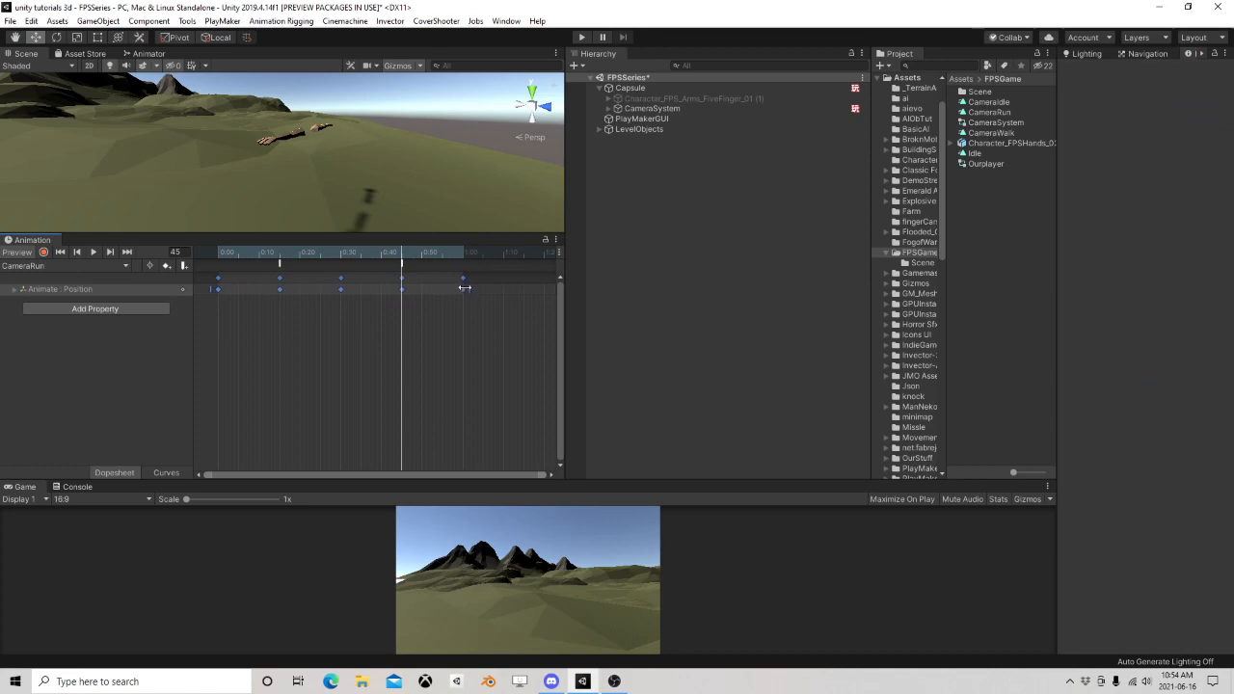
pyautogui.moveTo(472, 290); pyautogui.dragTo(389, 292)
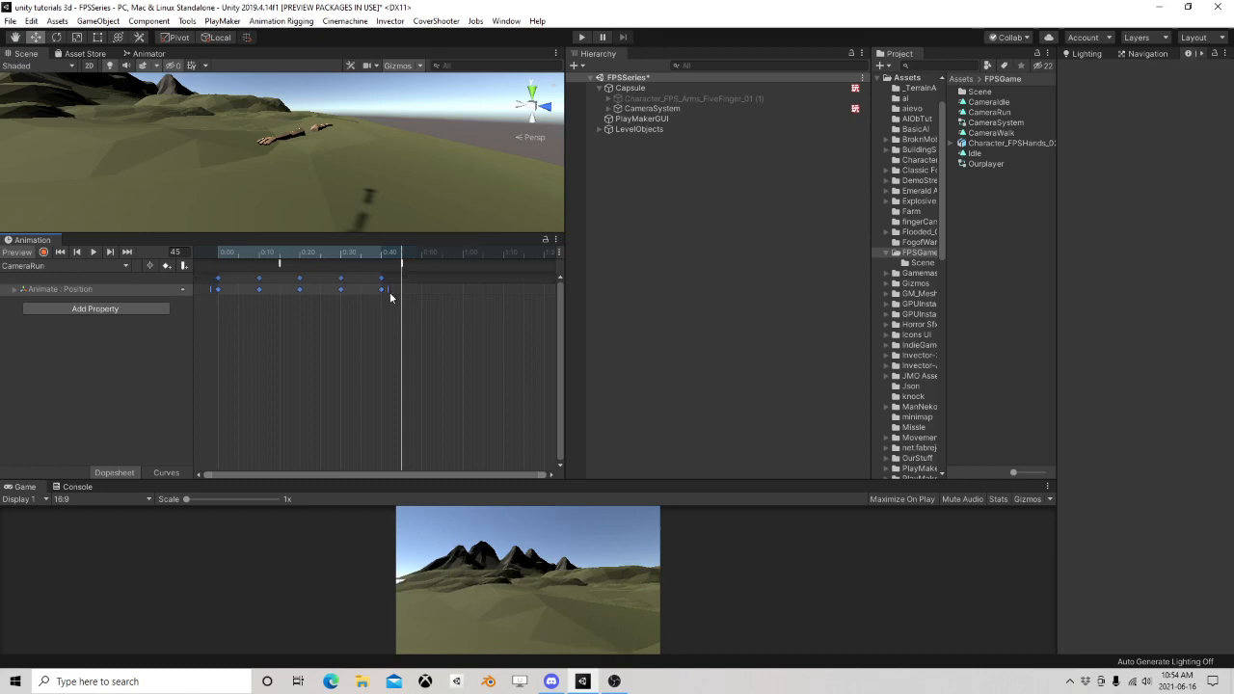
pyautogui.click(272, 329)
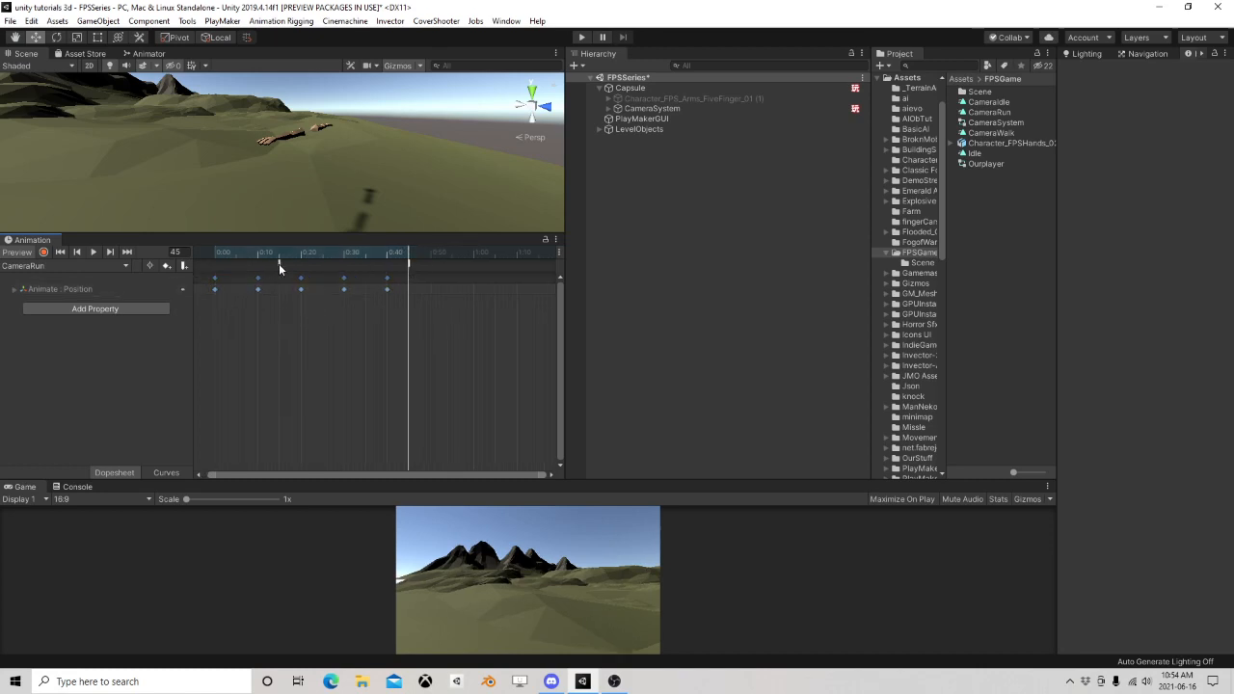
pyautogui.moveTo(278, 263); pyautogui.dragTo(257, 264)
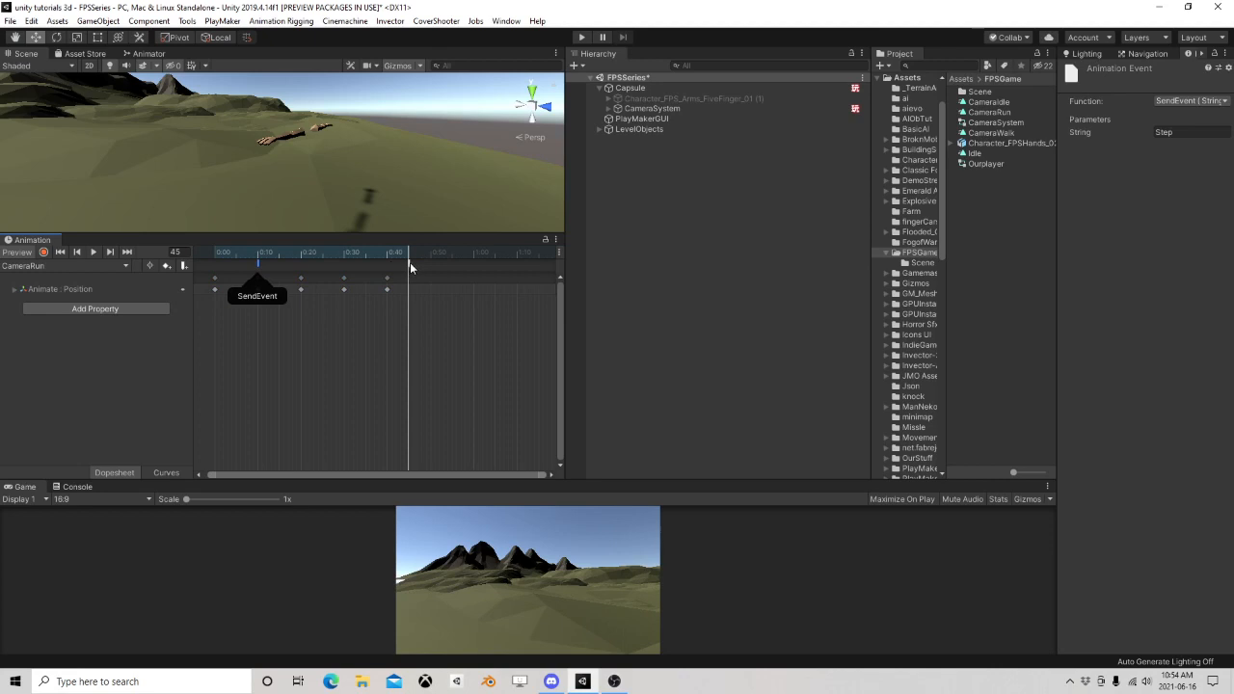
pyautogui.moveTo(410, 263); pyautogui.dragTo(343, 266)
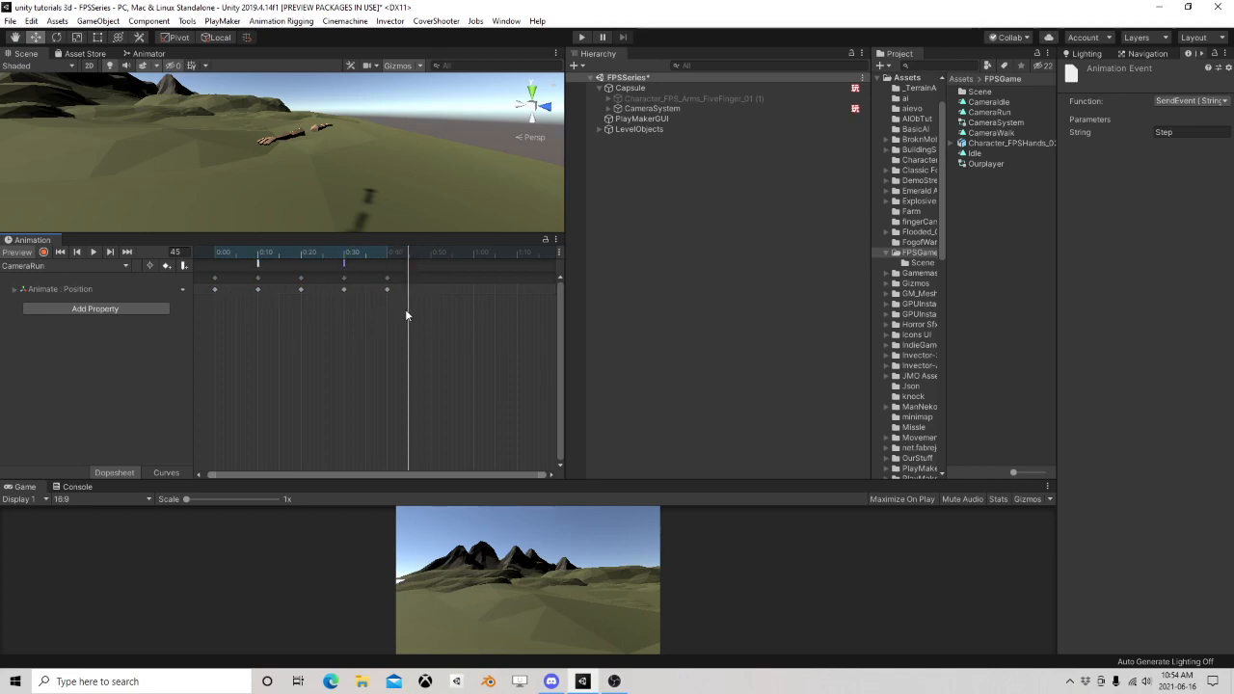
# Open CameraSystem's WalkSound FSM for editing and add an event named Step
pyautogui.click(652, 109)
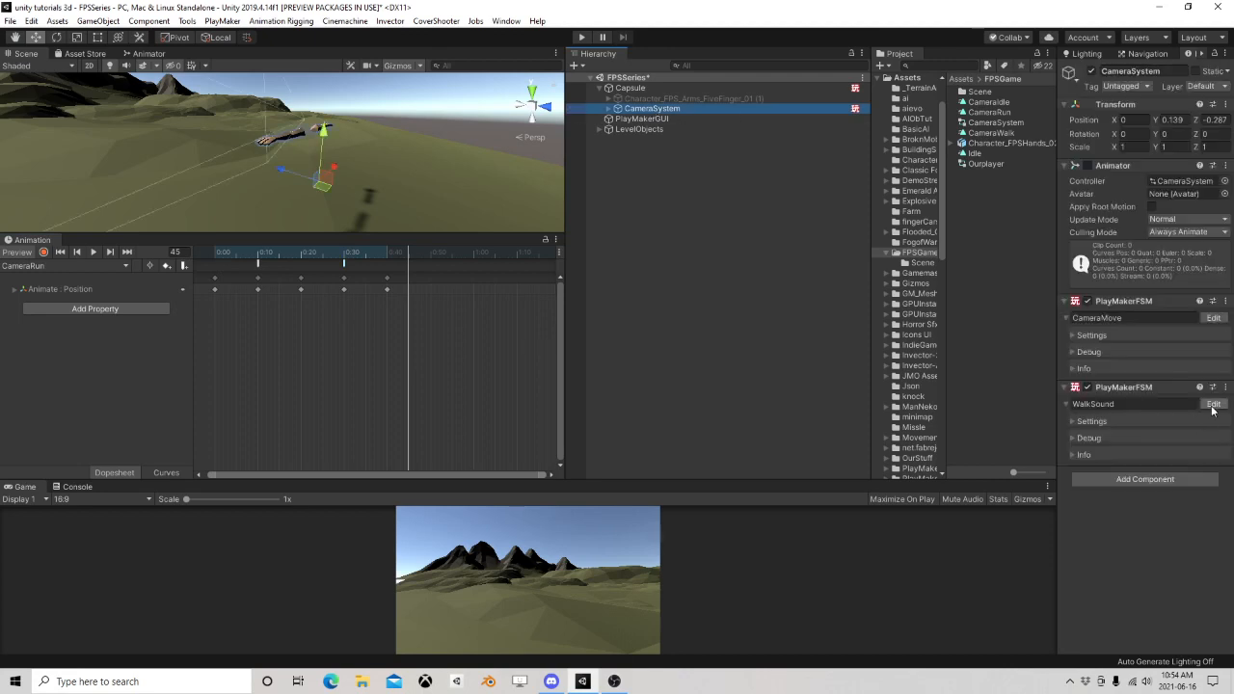
pyautogui.click(1213, 404)
pyautogui.click(695, 117)
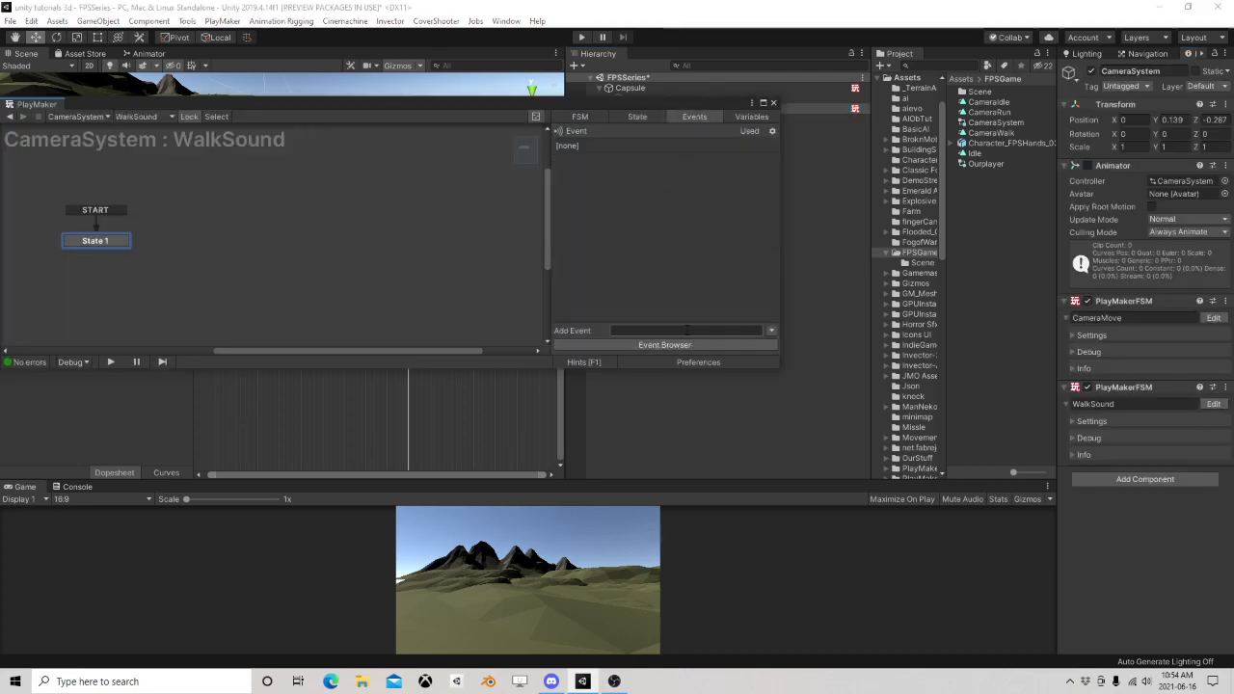
pyautogui.click(685, 328)
pyautogui.write('Step')
pyautogui.press('Return')
# Add a second state to the WalkSound FSM and give it a global transition on the Step event
pyautogui.rightClick(262, 242)
pyautogui.click(279, 247)
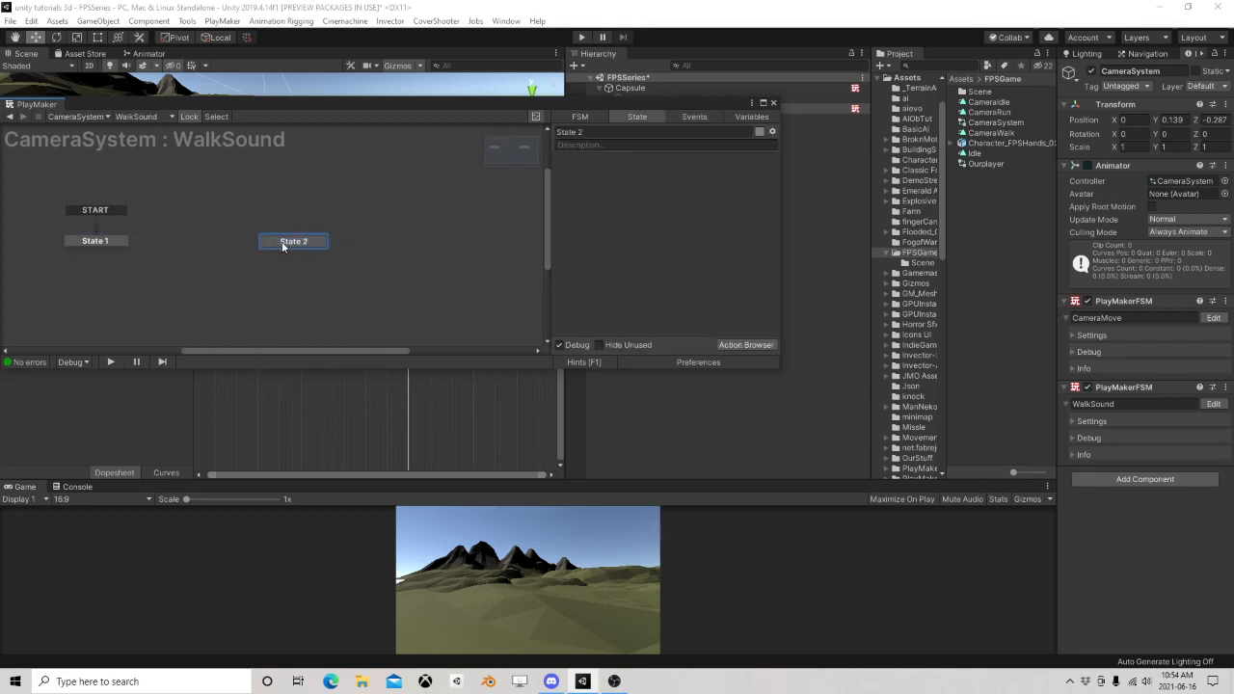
pyautogui.rightClick(283, 242)
pyautogui.moveTo(385, 265)
pyautogui.click(461, 265)
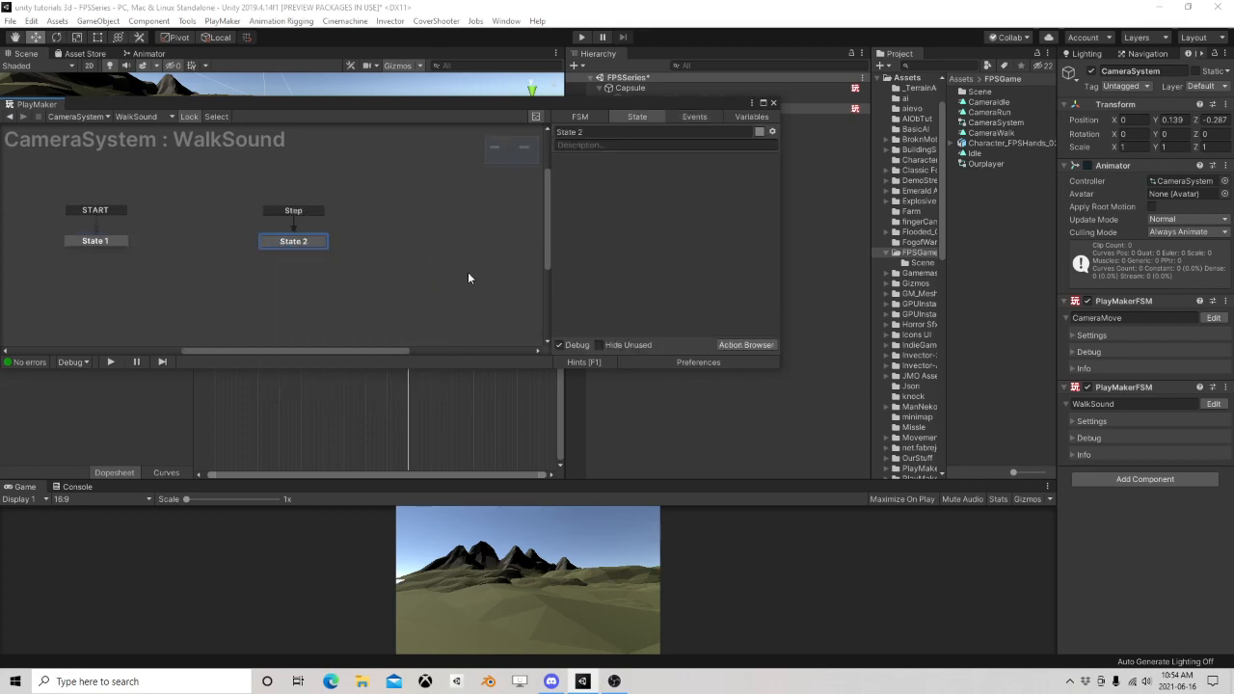
# Add an Audio Source component to CameraSystem
pyautogui.click(1138, 480)
pyautogui.write('audi')
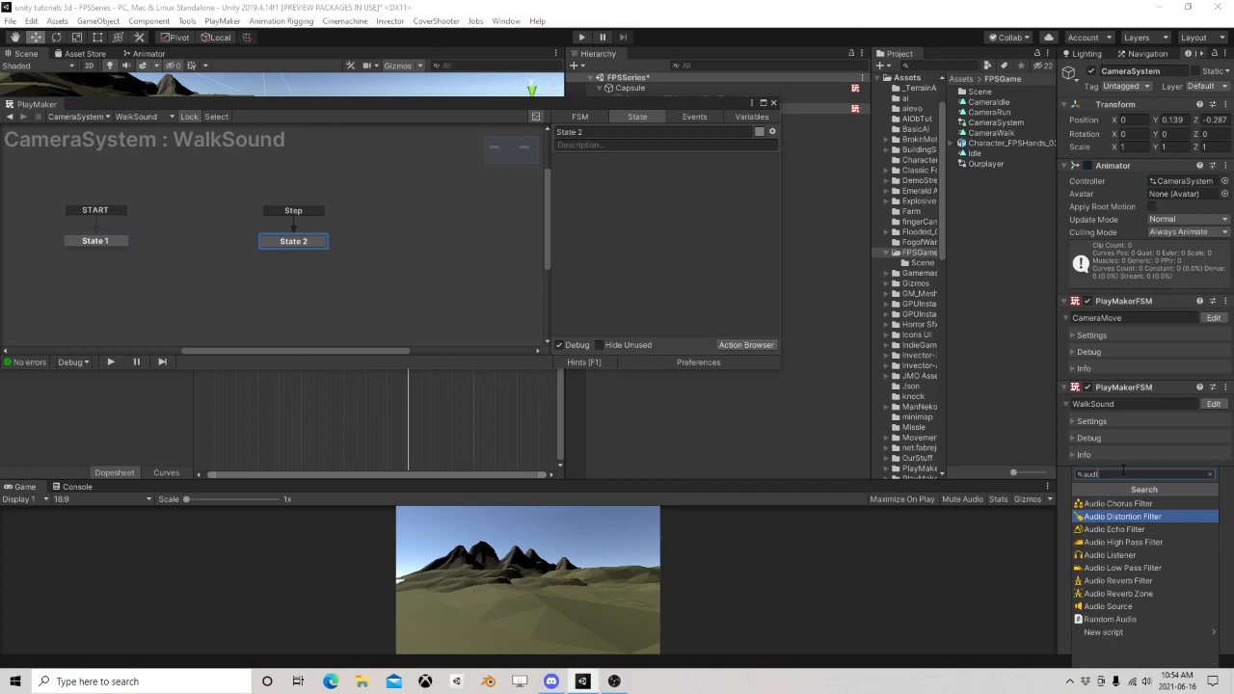
pyautogui.write('o')
pyautogui.press('Down')
pyautogui.press('Down')
pyautogui.press('Down')
pyautogui.press('Down')
pyautogui.press('Down')
pyautogui.press('Down')
pyautogui.press('Down')
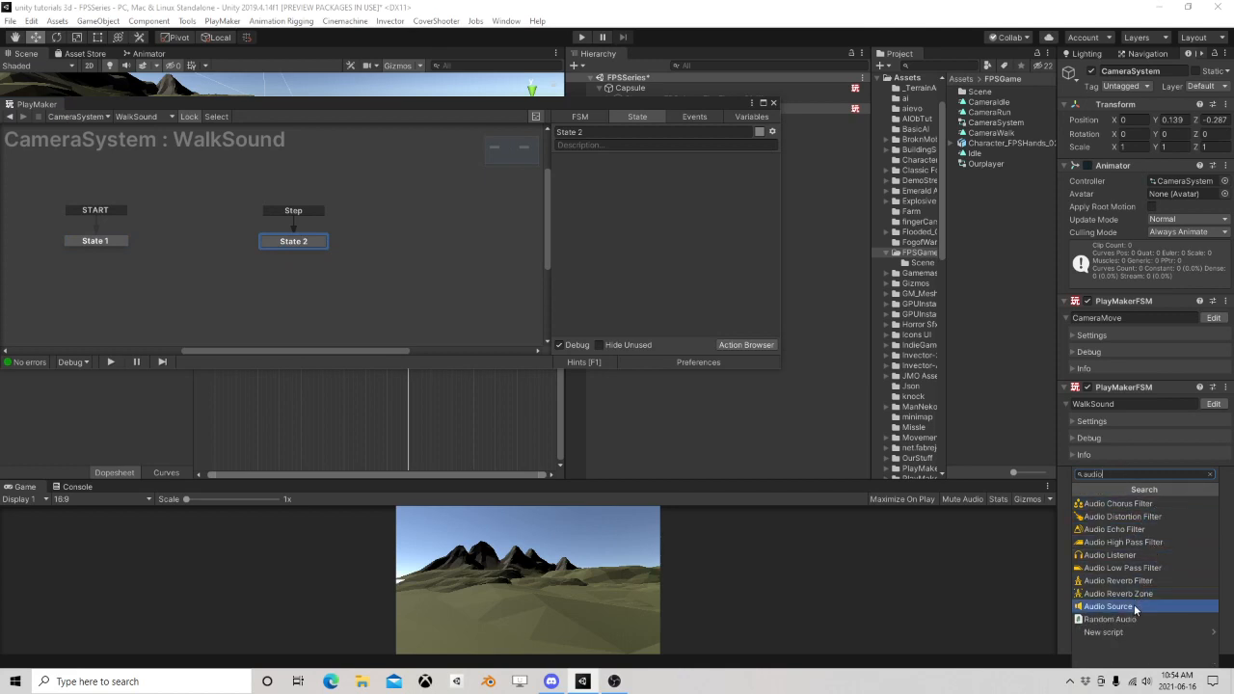
pyautogui.press('Return')
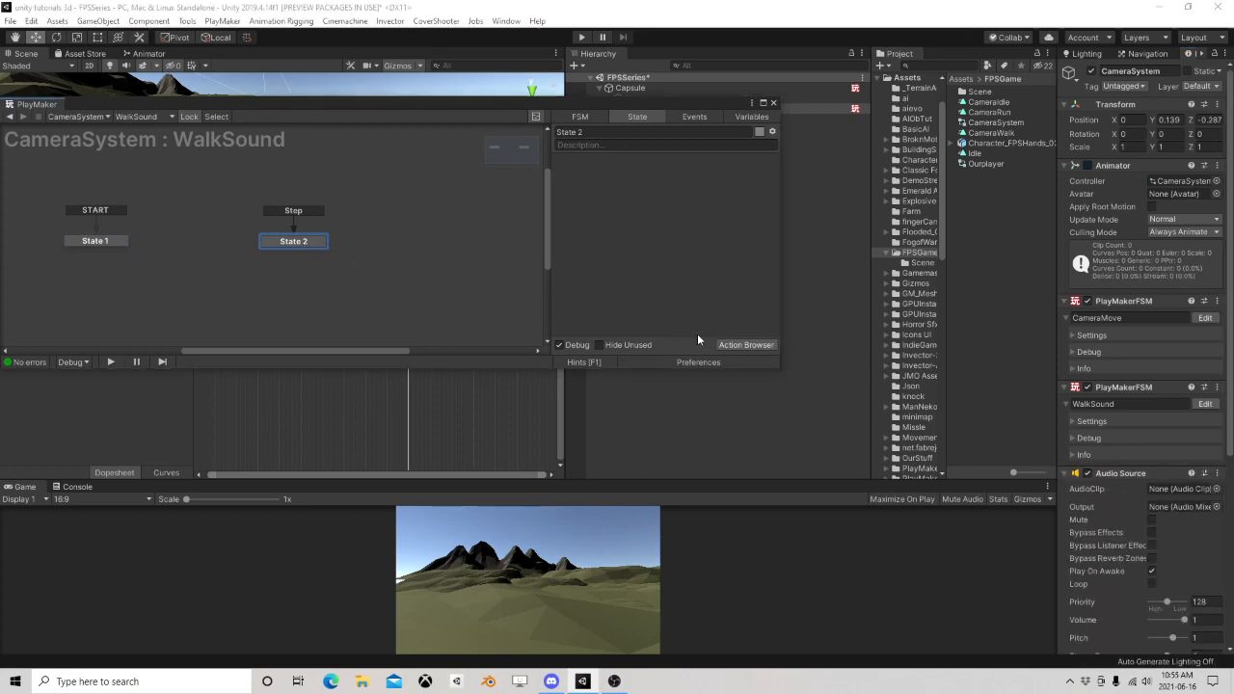
# Add an Audio Play action to State 2 of WalkSound and disable Wait For End Of Clip
pyautogui.click(762, 344)
pyautogui.write('pl')
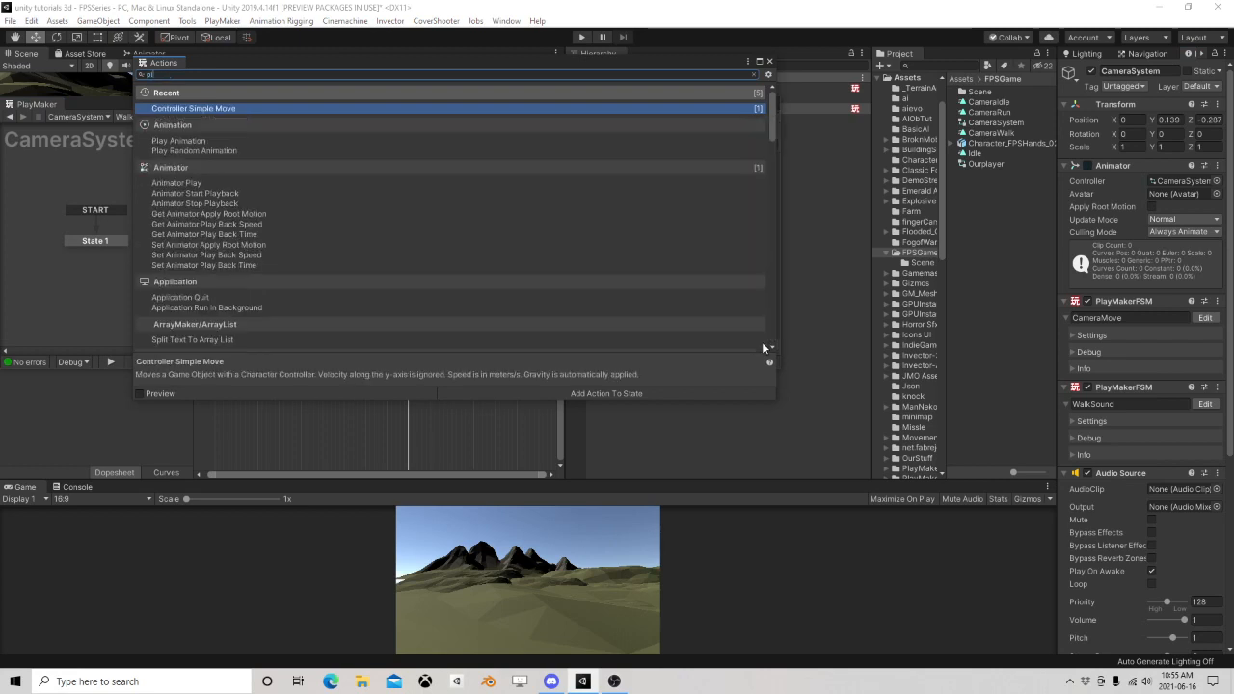
pyautogui.write('ay a')
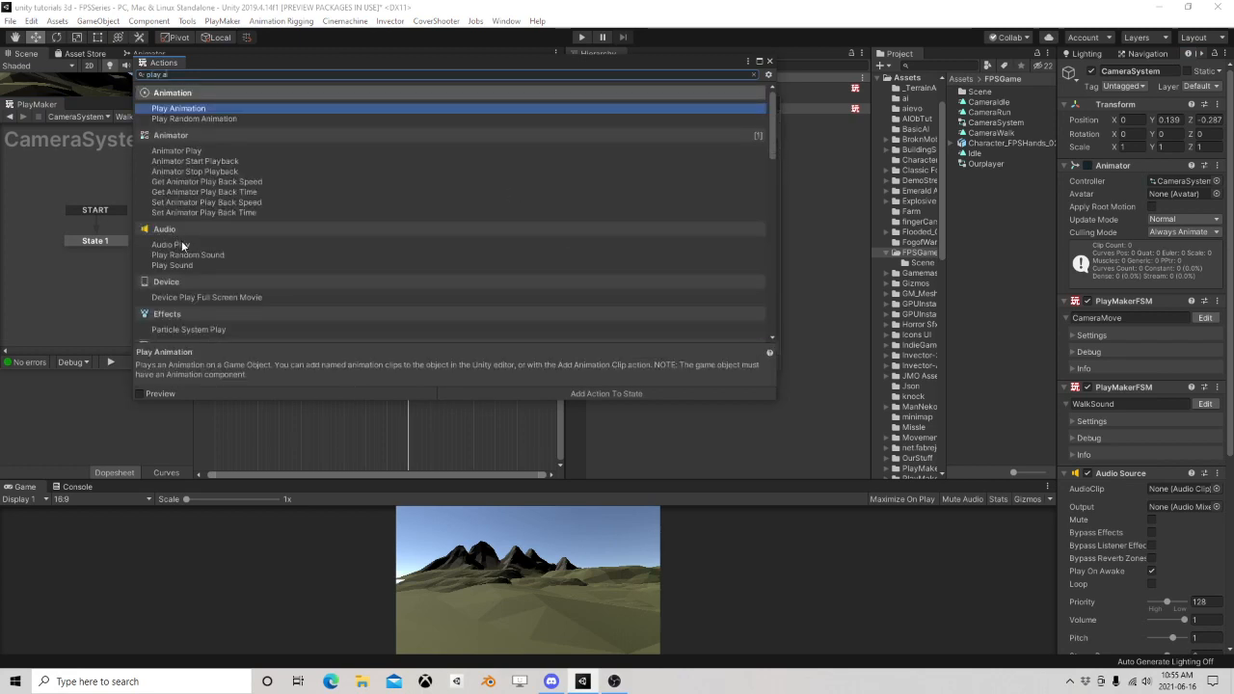
pyautogui.doubleClick(181, 244)
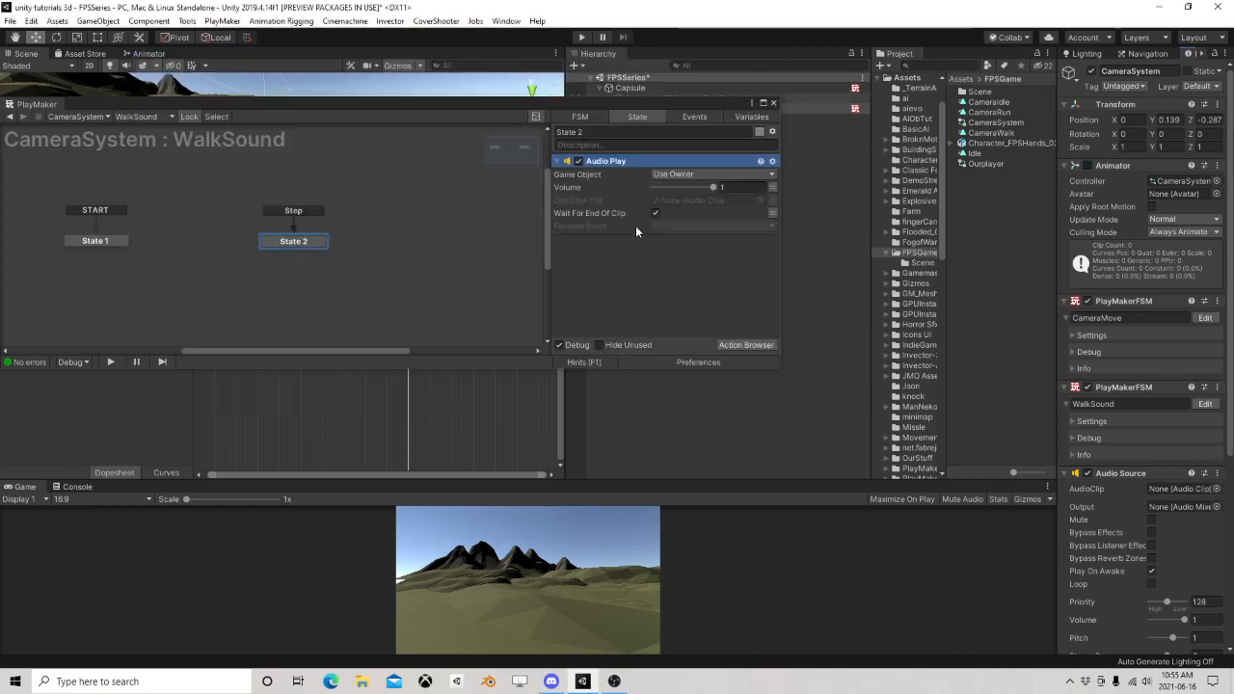
pyautogui.click(656, 213)
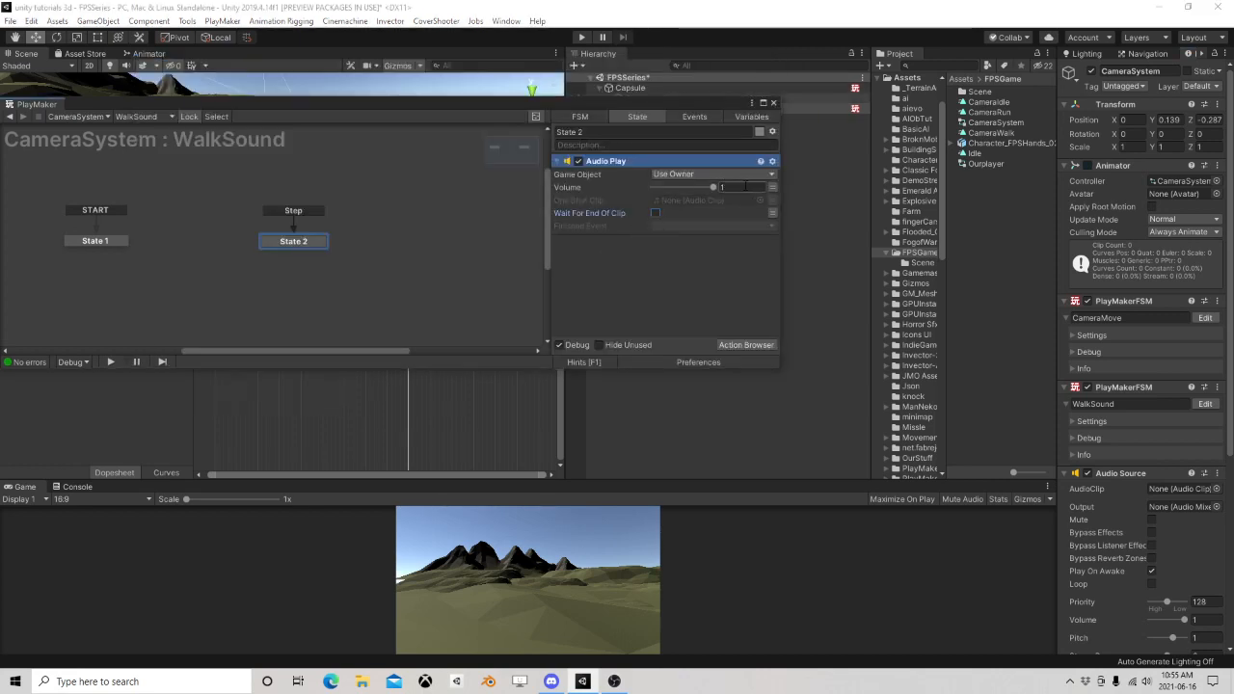
# Audition the floor step sounds and set the Audio Play action's One Shot Clip to Floor_step0
pyautogui.click(761, 199)
pyautogui.write('ste')
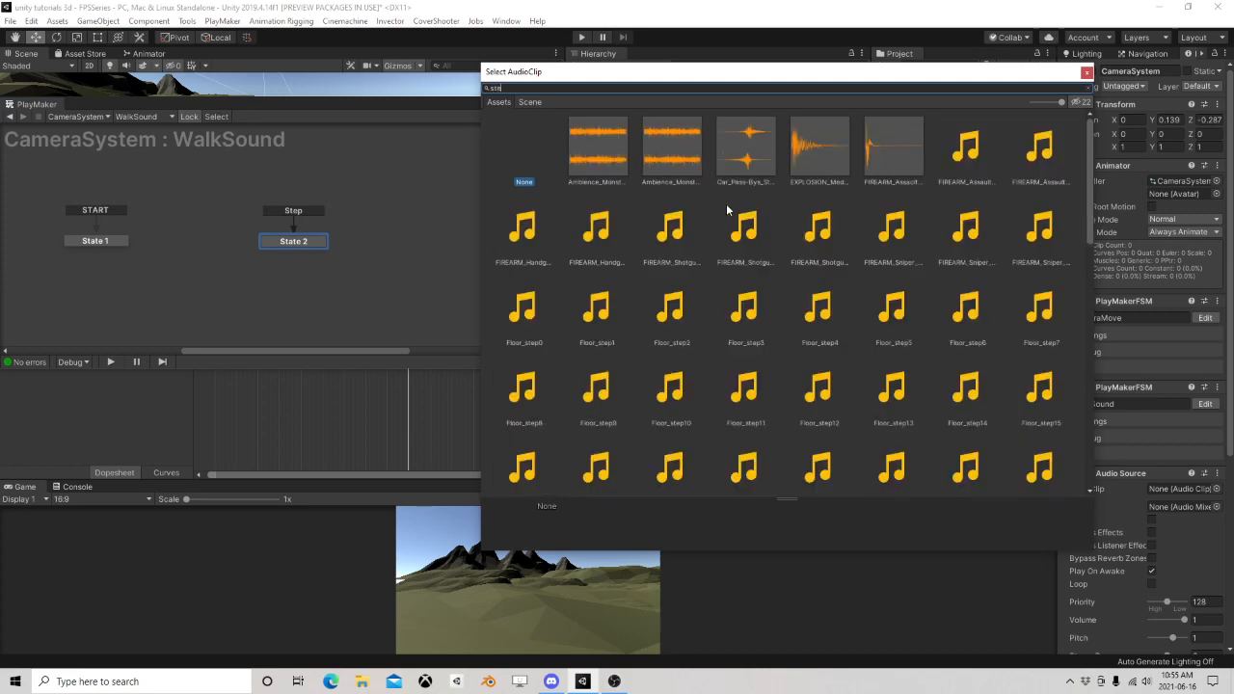
pyautogui.write('p')
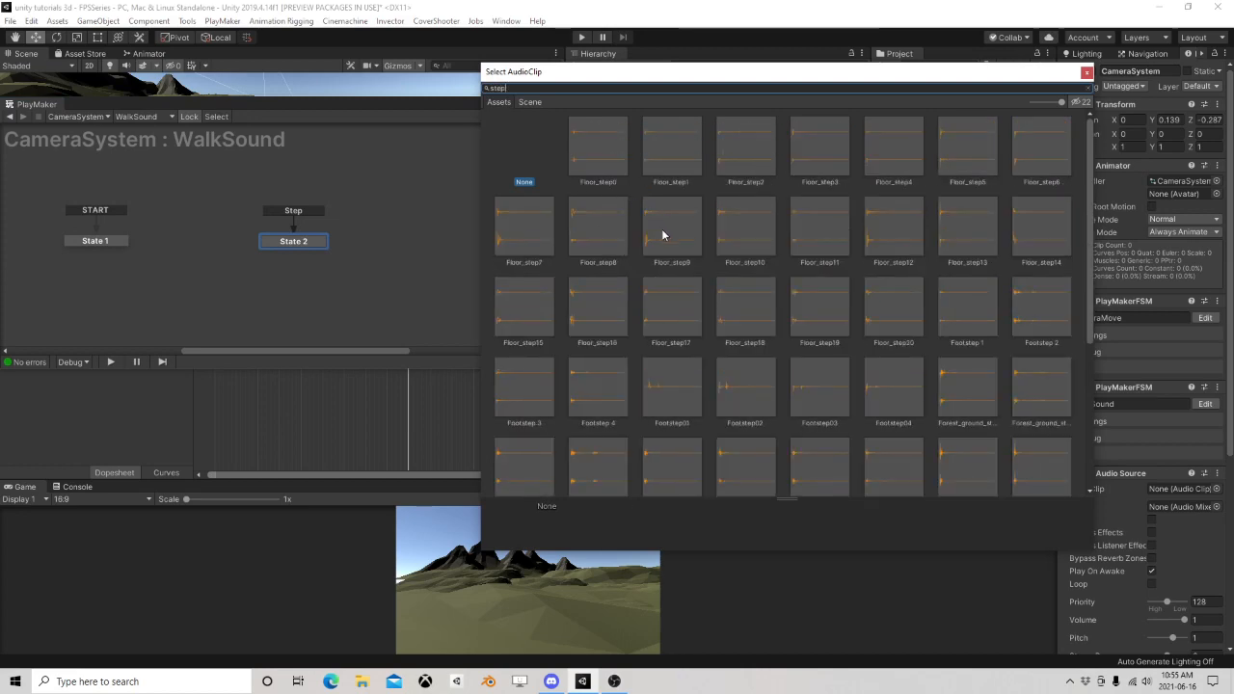
pyautogui.click(663, 230)
pyautogui.click(617, 235)
pyautogui.click(748, 230)
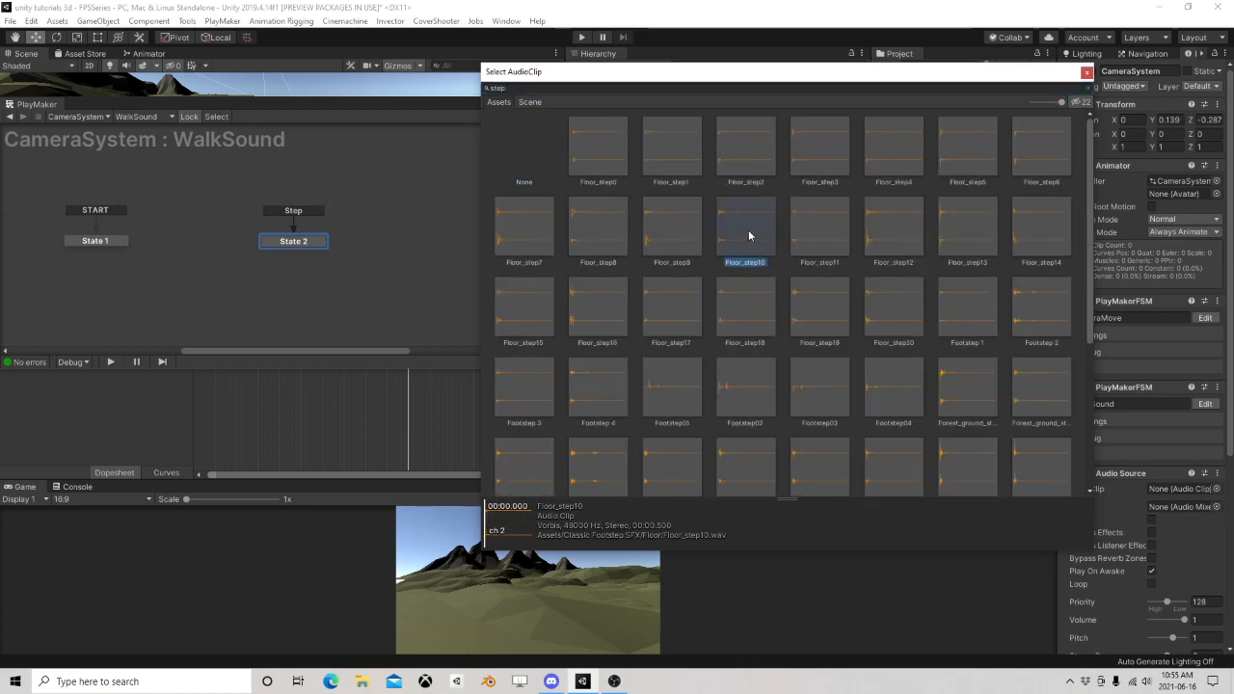
pyautogui.click(807, 231)
pyautogui.click(748, 229)
pyautogui.click(667, 226)
pyautogui.click(565, 233)
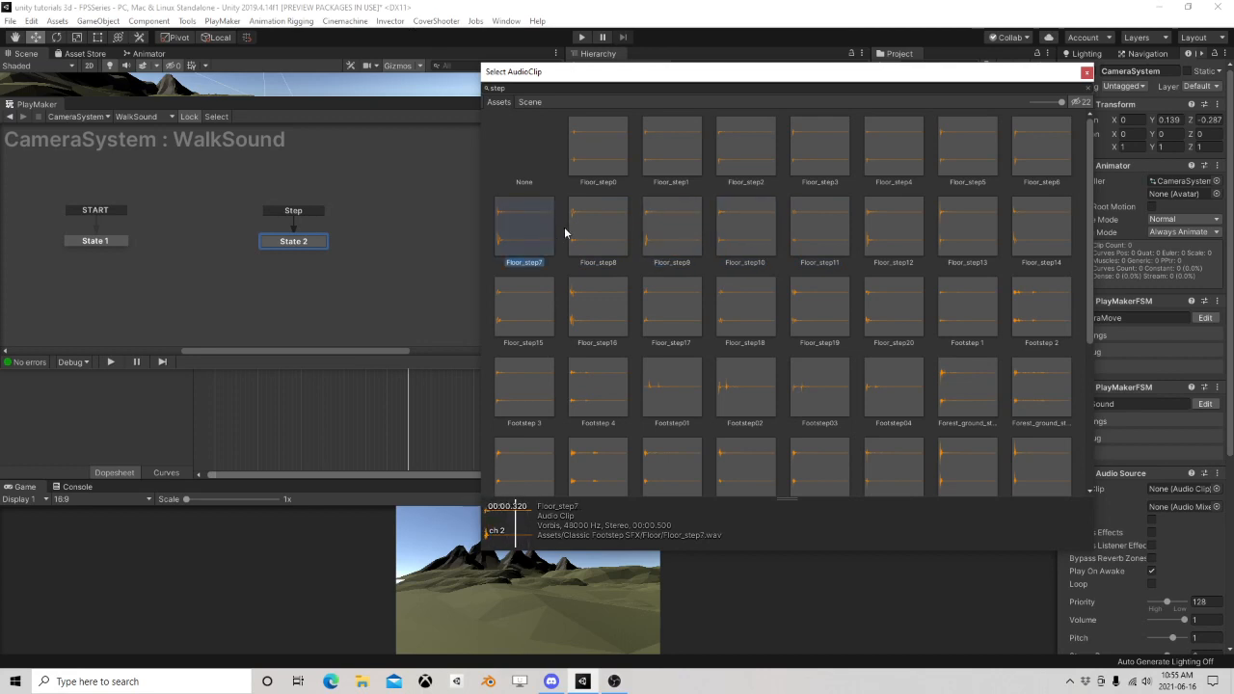
pyautogui.click(597, 153)
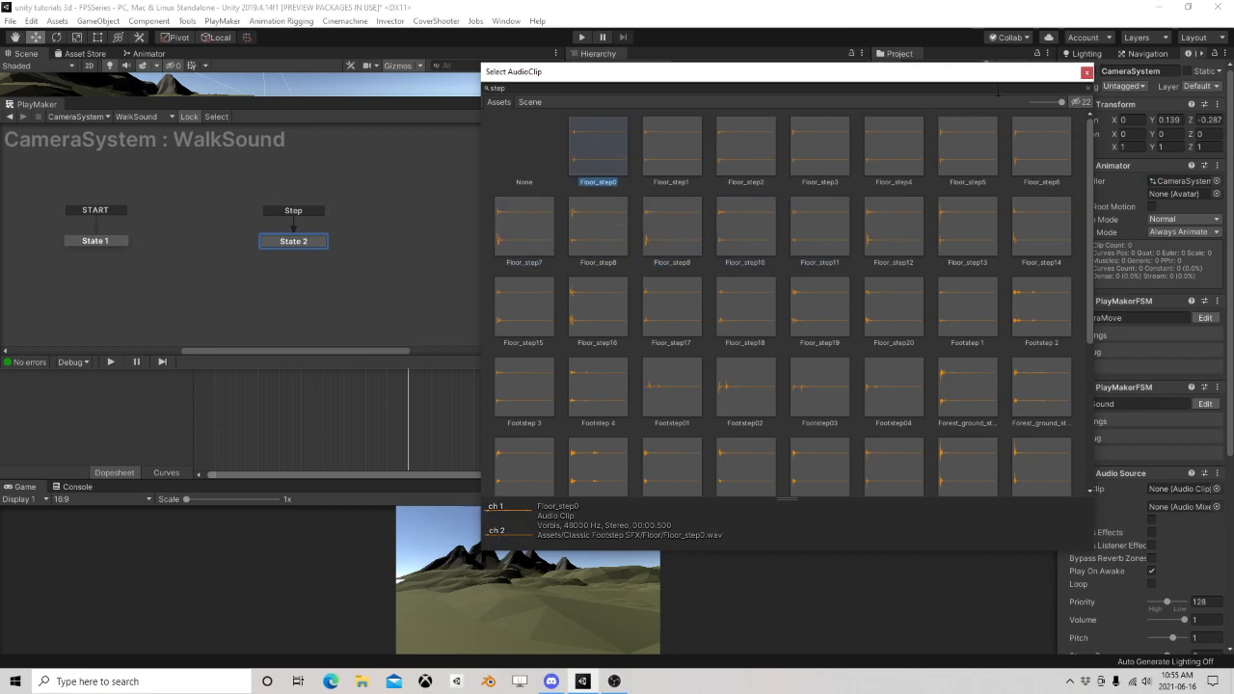
pyautogui.click(1087, 73)
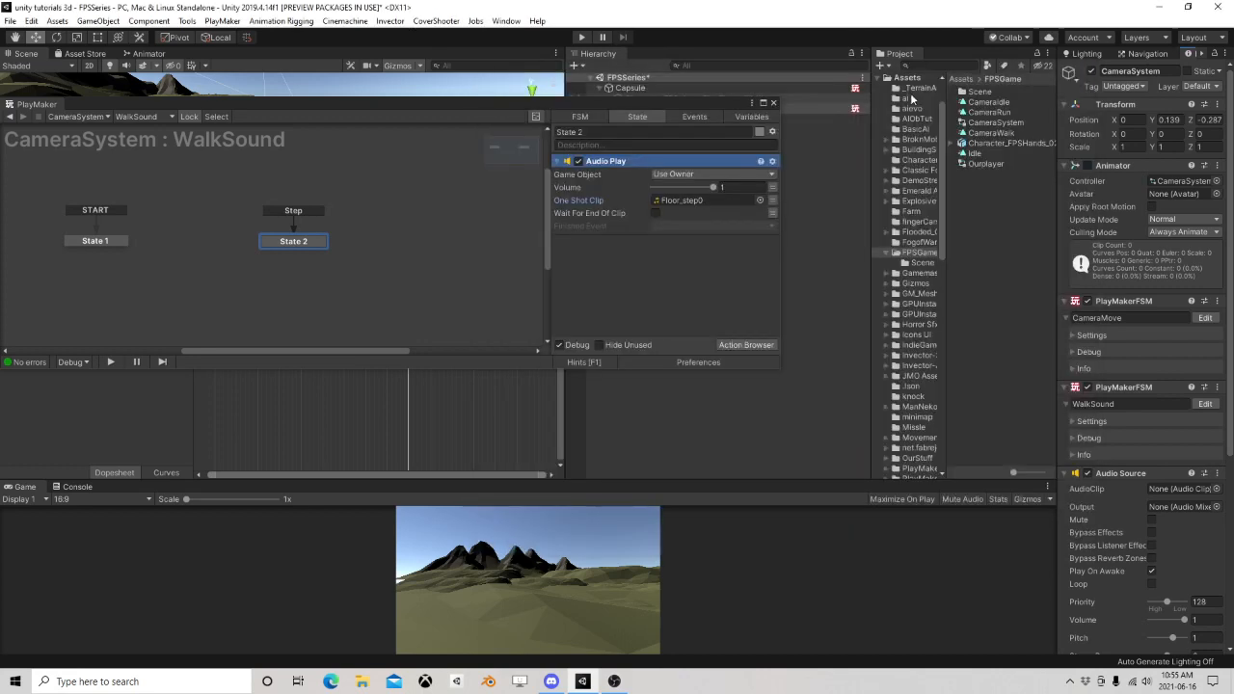
# Close the FSM editor, save the scene, and play-test the footstep sounds before stopping the game
pyautogui.click(774, 103)
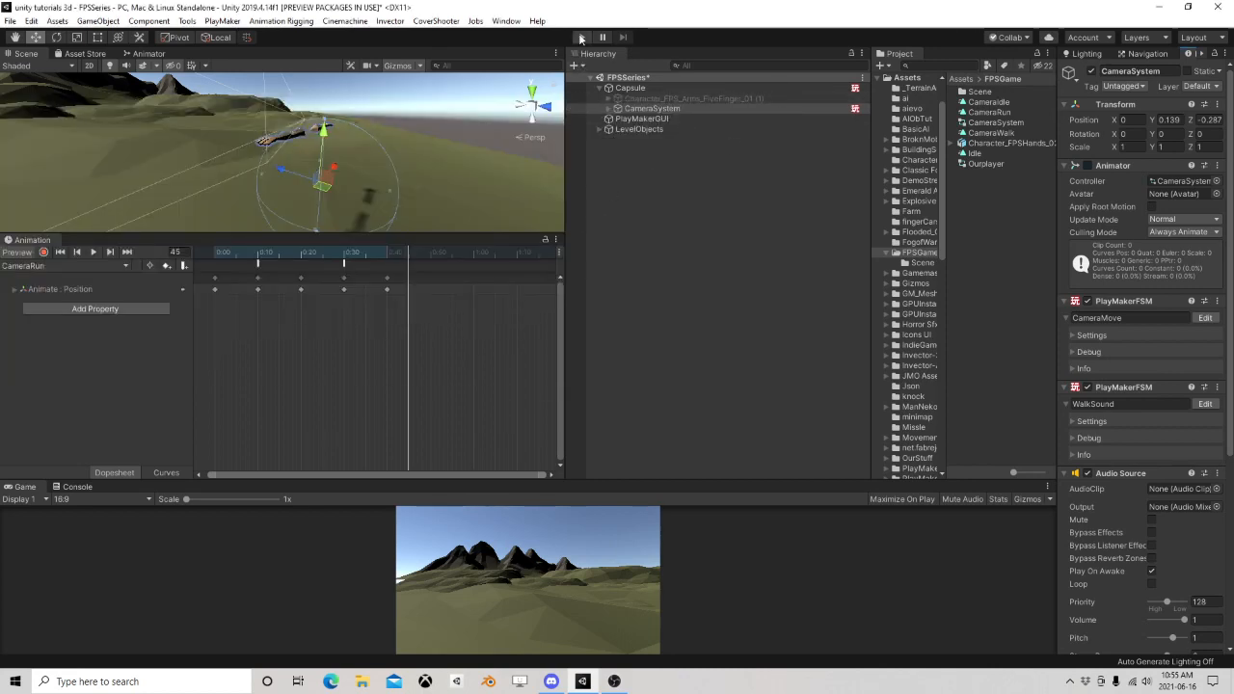
pyautogui.click(10, 20)
pyautogui.click(29, 71)
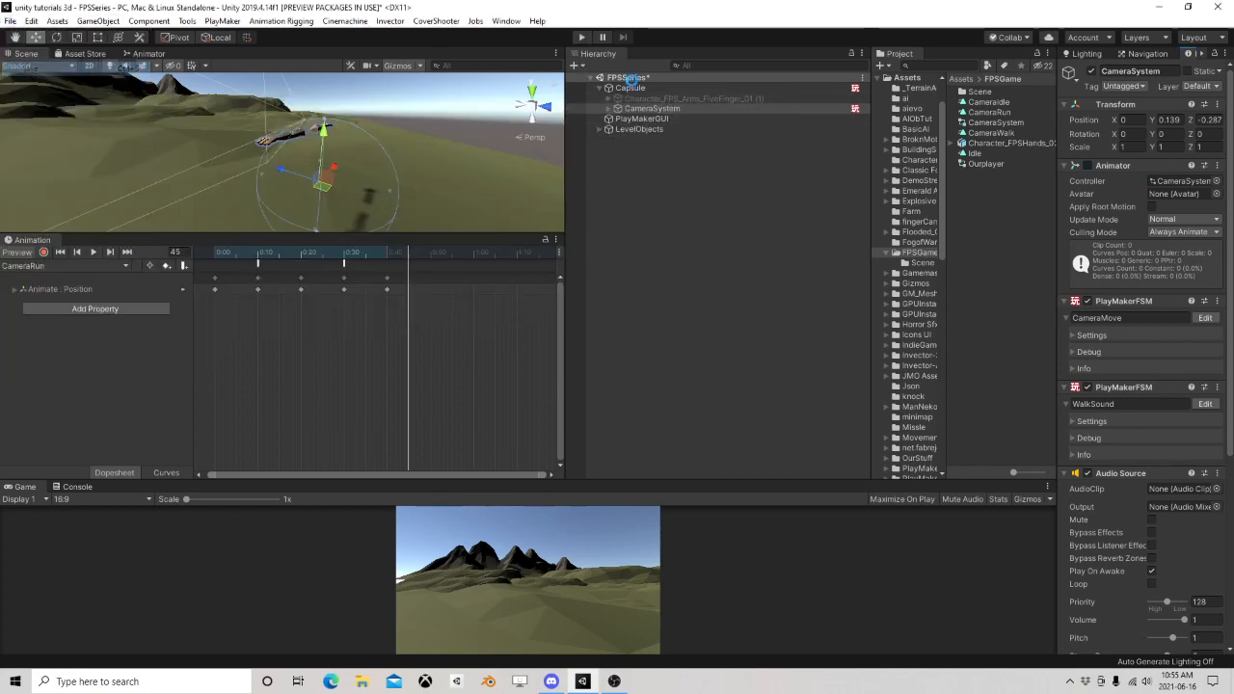
pyautogui.click(581, 37)
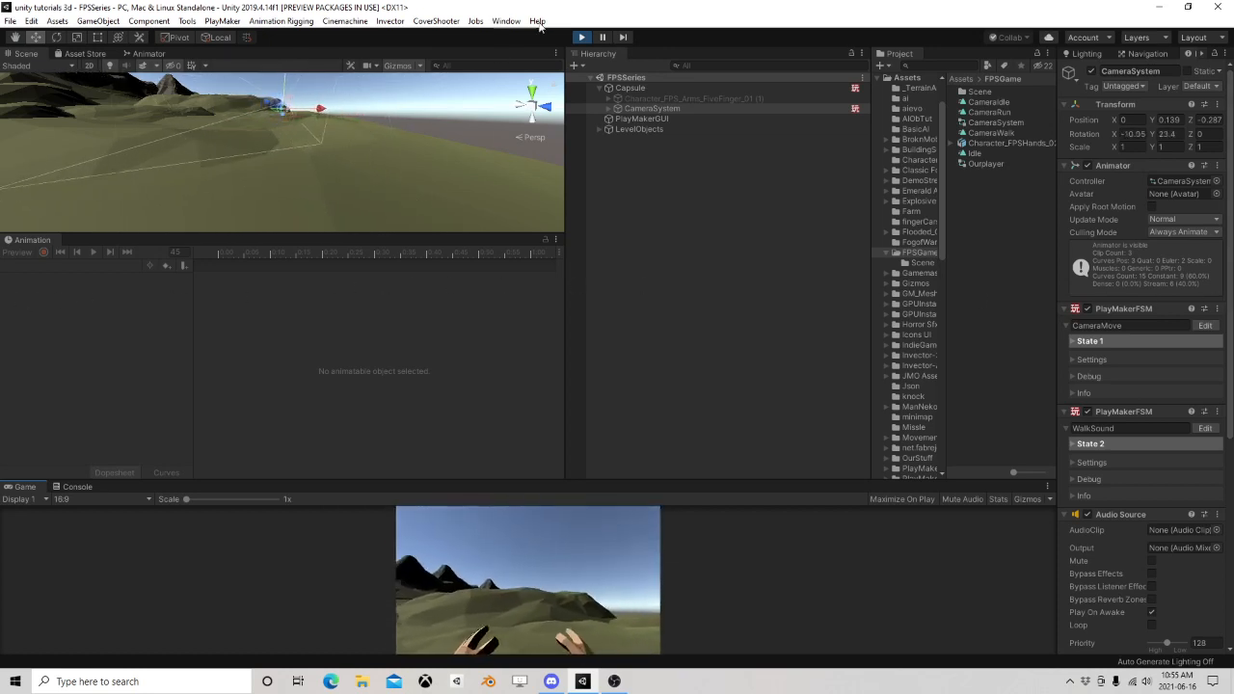
pyautogui.click(581, 37)
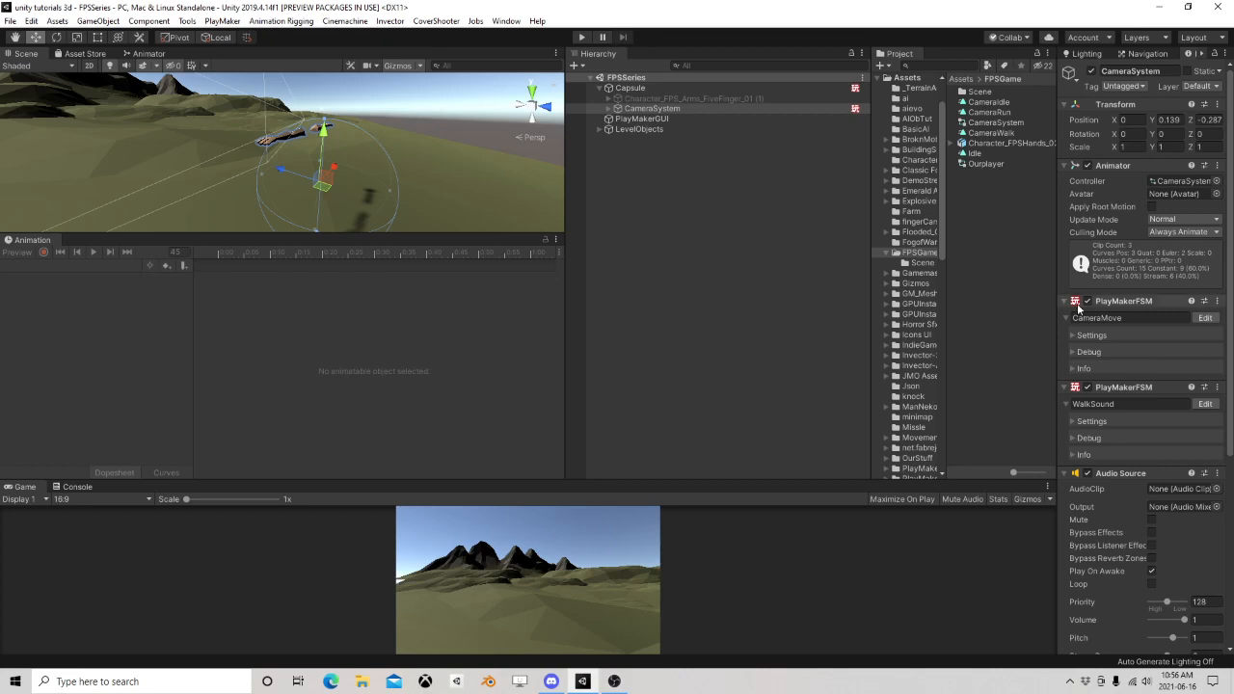
# Reopen the WalkSound FSM and lower the Audio Play volume in State 2 to about 0.52
pyautogui.scroll(-5, 1109, 429)
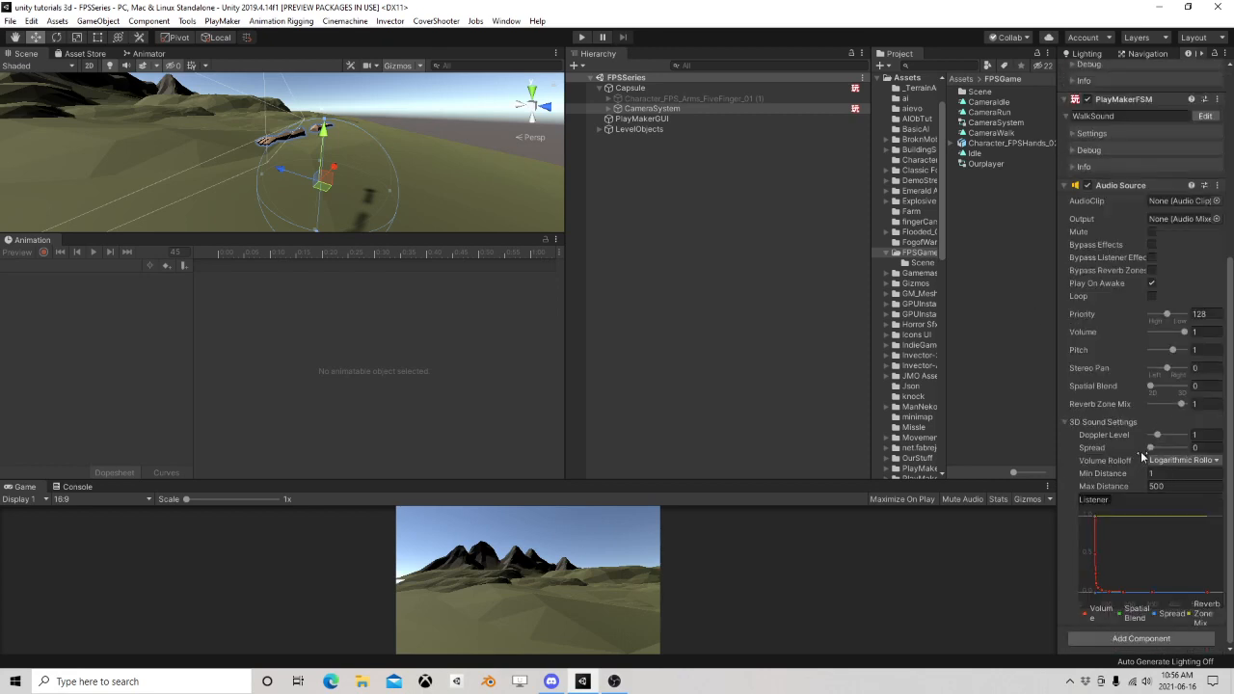
pyautogui.scroll(3, 1141, 455)
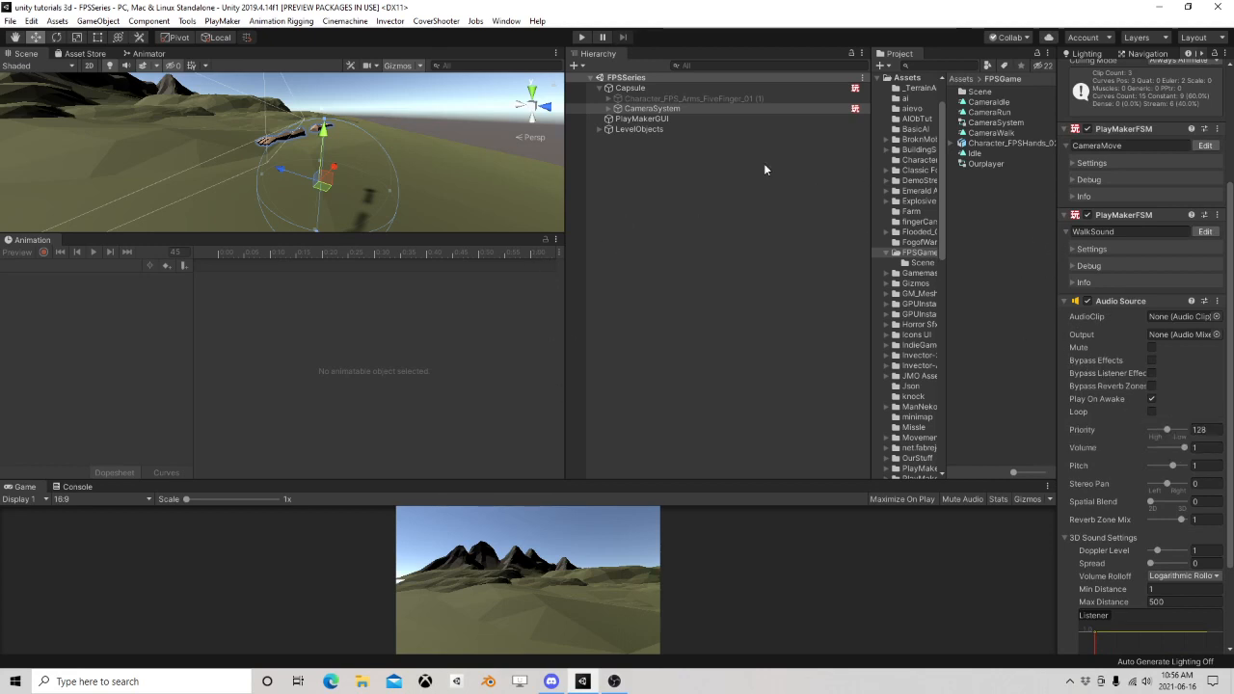
pyautogui.click(1202, 232)
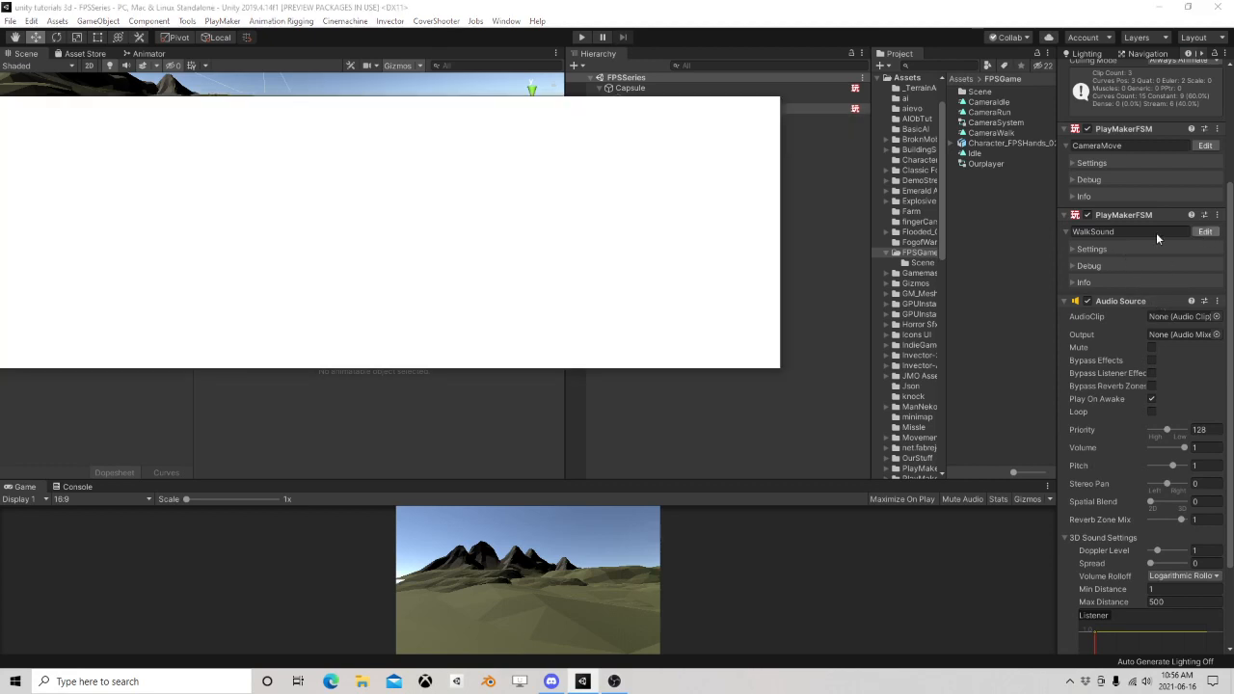
pyautogui.click(296, 241)
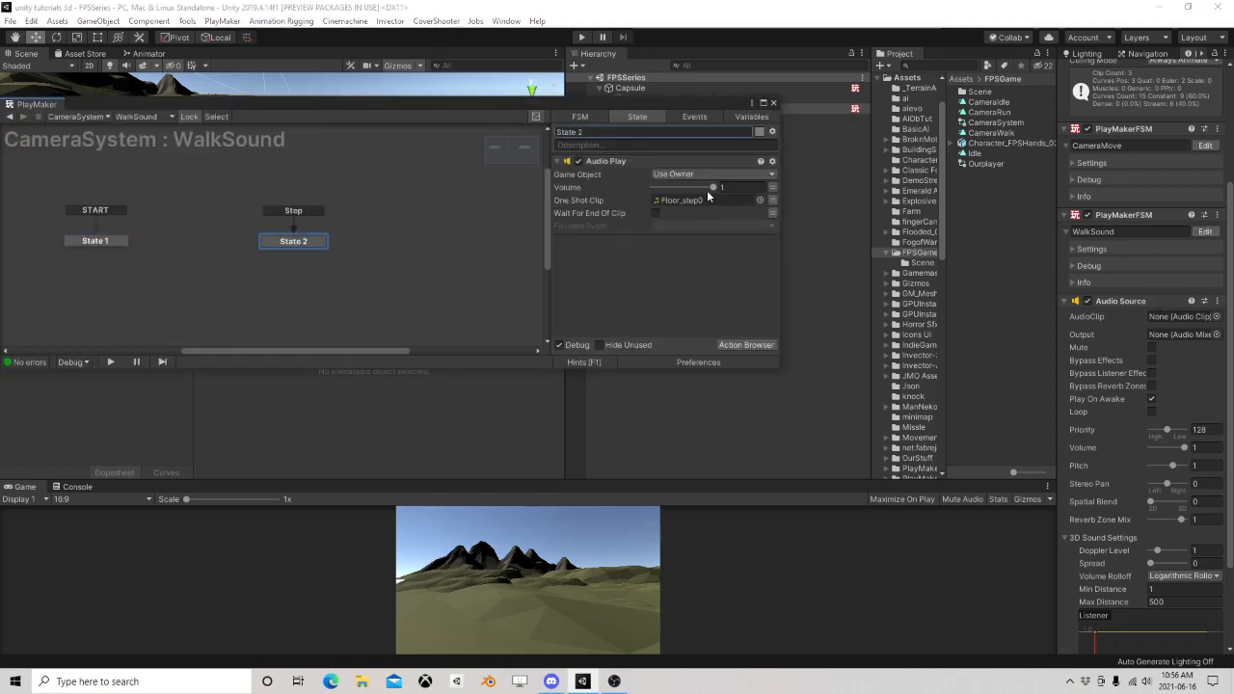
pyautogui.moveTo(712, 188); pyautogui.dragTo(682, 188)
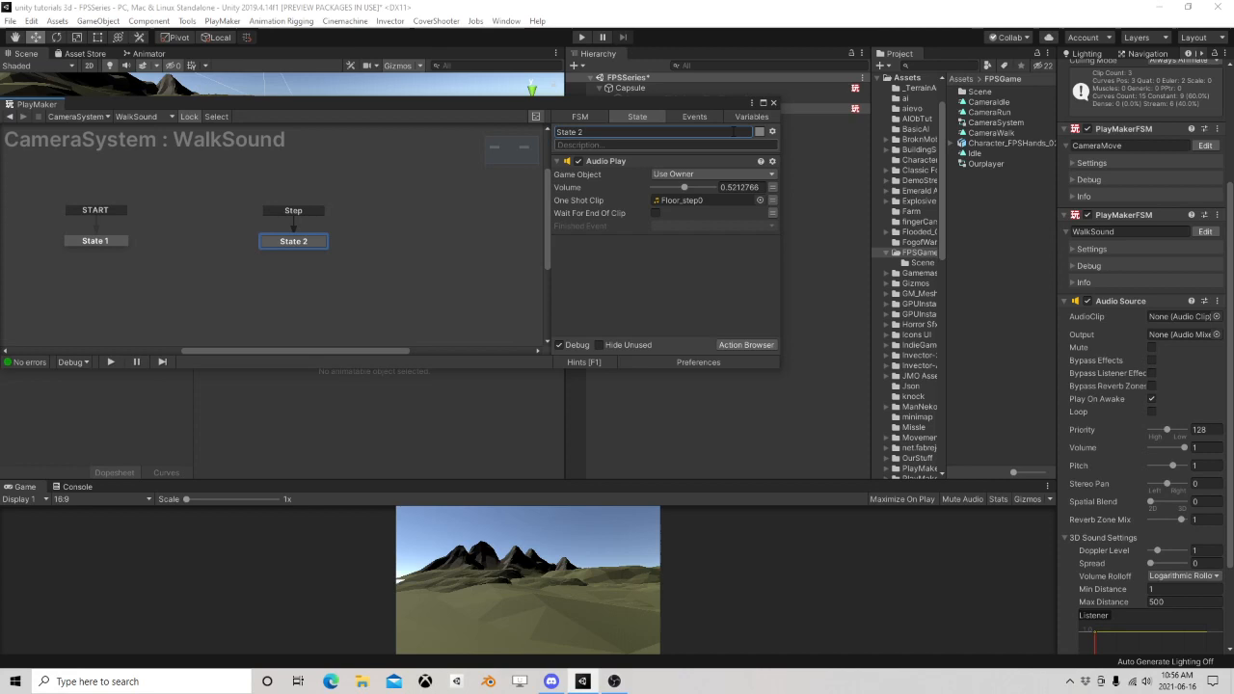
# Close the PlayMaker editor and save the FPSSeries scene
pyautogui.click(772, 102)
pyautogui.moveTo(401, 234); pyautogui.dragTo(417, 337)
pyautogui.scroll(-5, 442, 241)
pyautogui.keyDown('alt'); pyautogui.moveTo(446, 216); pyautogui.dragTo(145, 193); pyautogui.keyUp('alt')
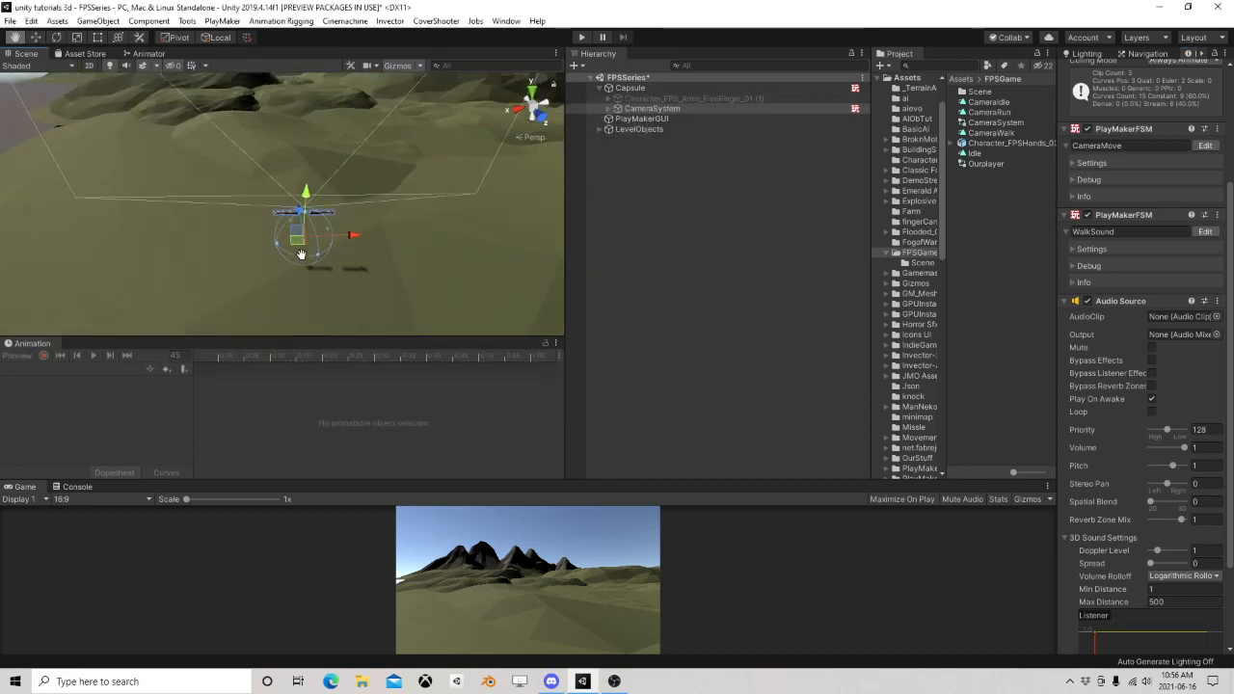
pyautogui.click(10, 20)
pyautogui.click(30, 70)
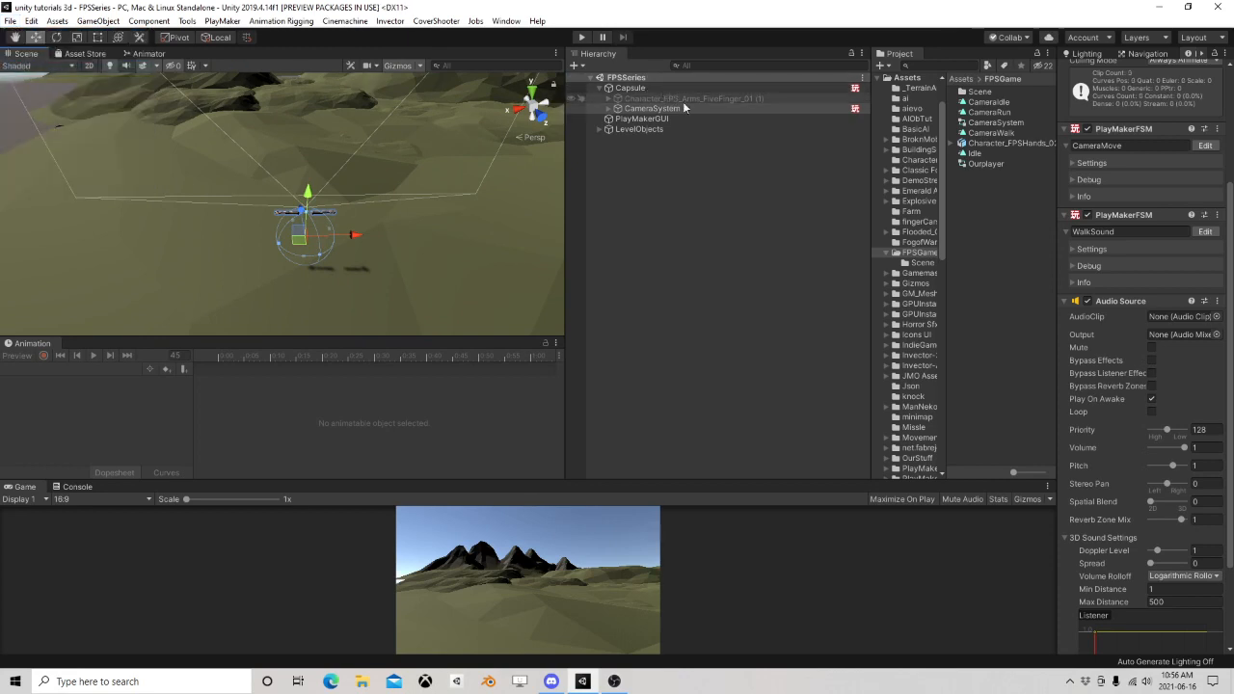
# Rename the Capsule object to Player and assign it the Player tag
pyautogui.click(648, 87)
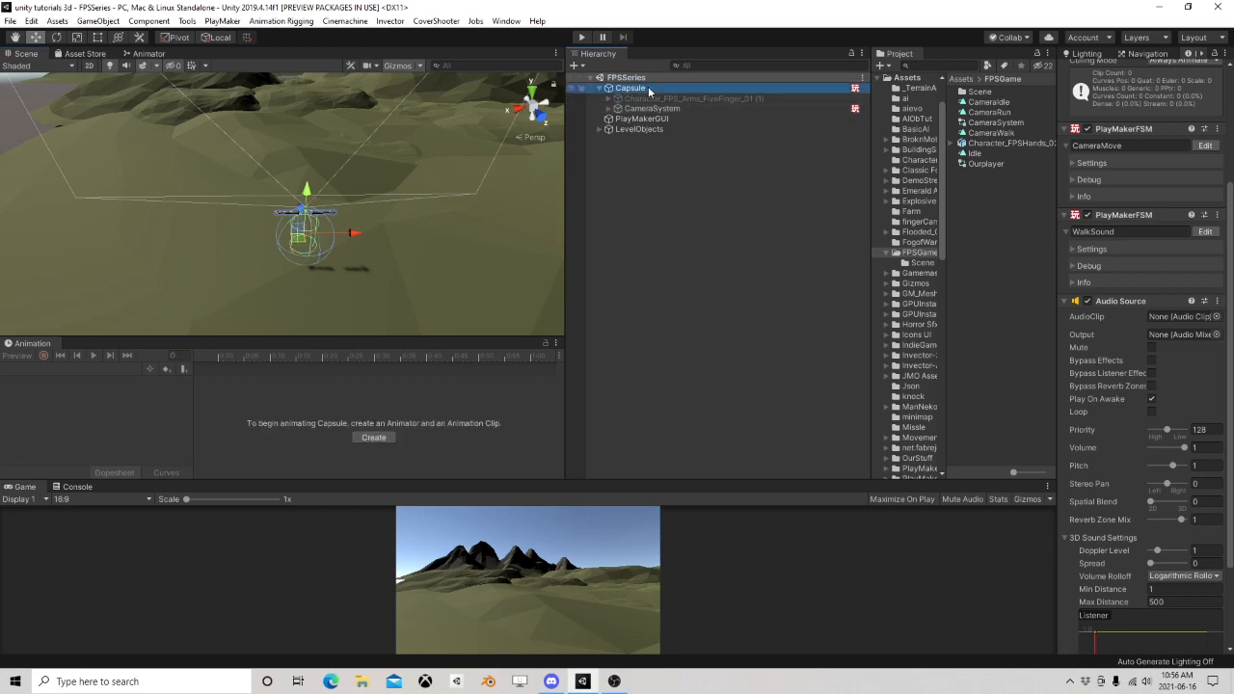
pyautogui.scroll(3, 1159, 211)
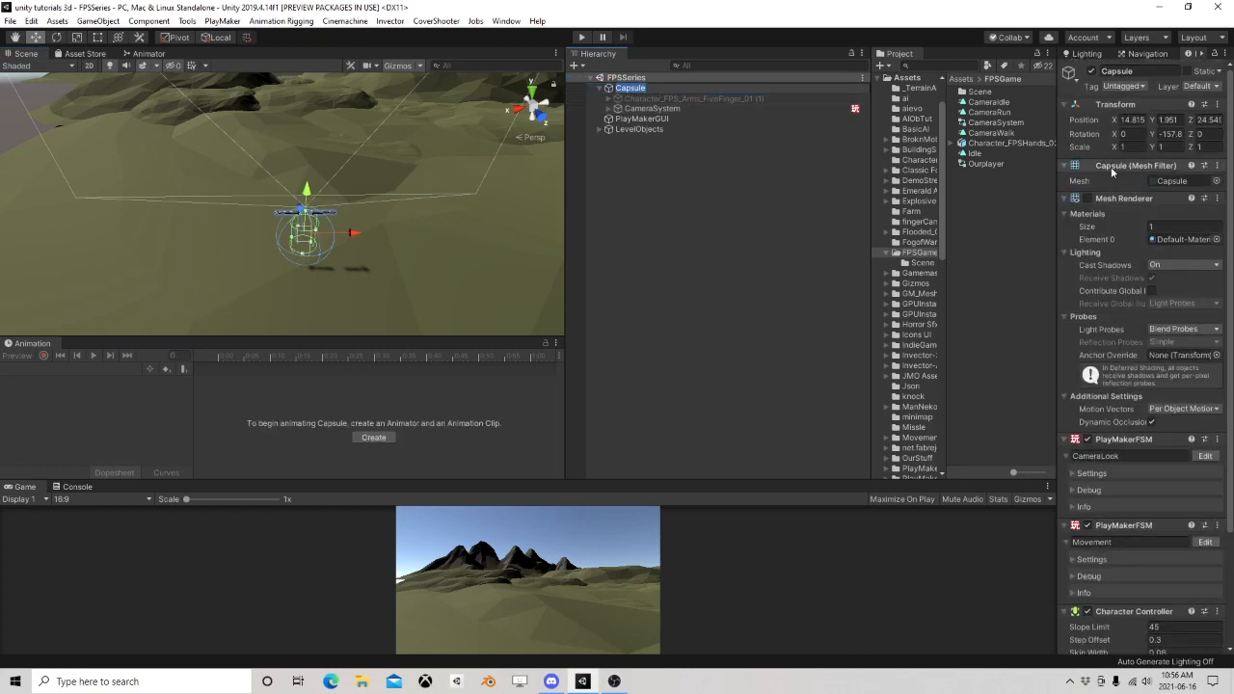
pyautogui.write('Player')
pyautogui.press('Return')
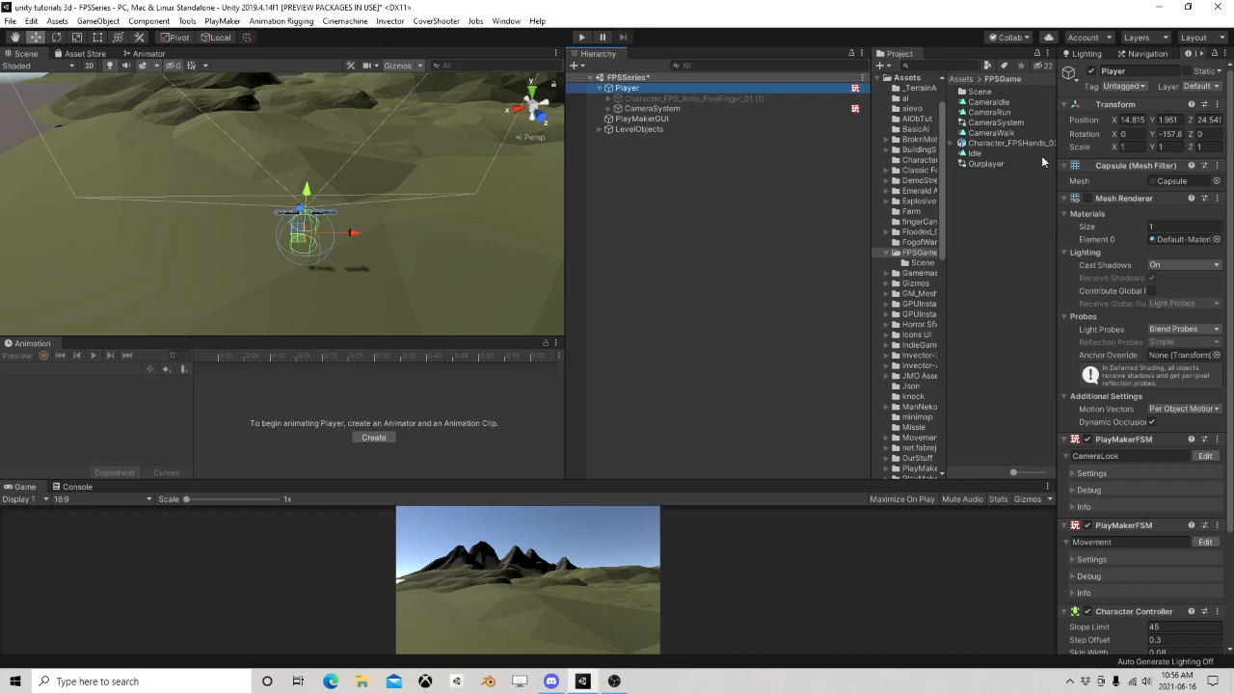
pyautogui.click(1125, 86)
pyautogui.click(1158, 173)
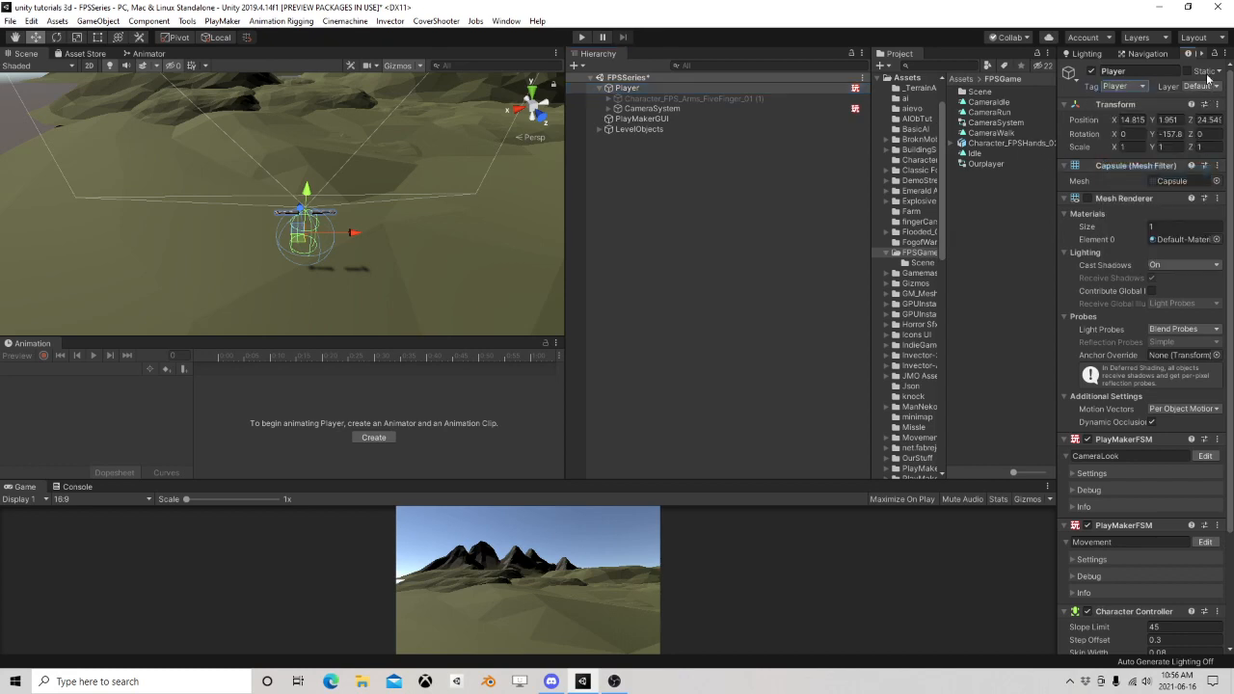
# Rename User Layer 8 to Player in the project's layer settings
pyautogui.click(1199, 86)
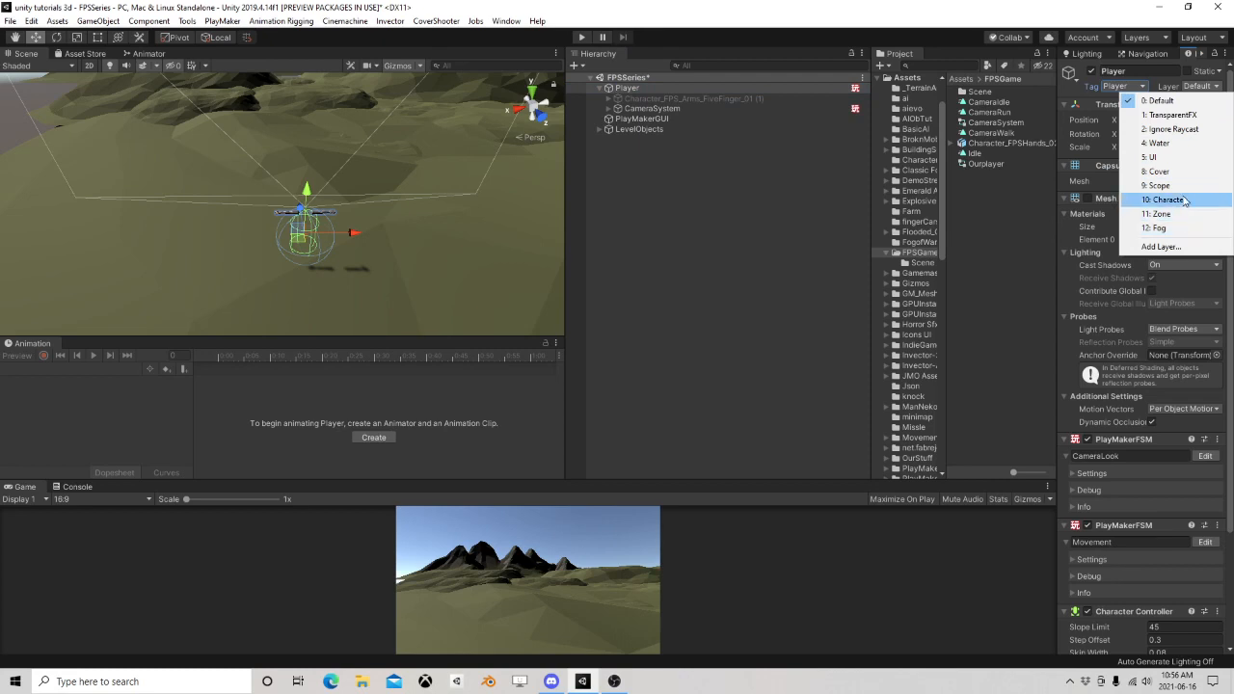
pyautogui.click(1167, 247)
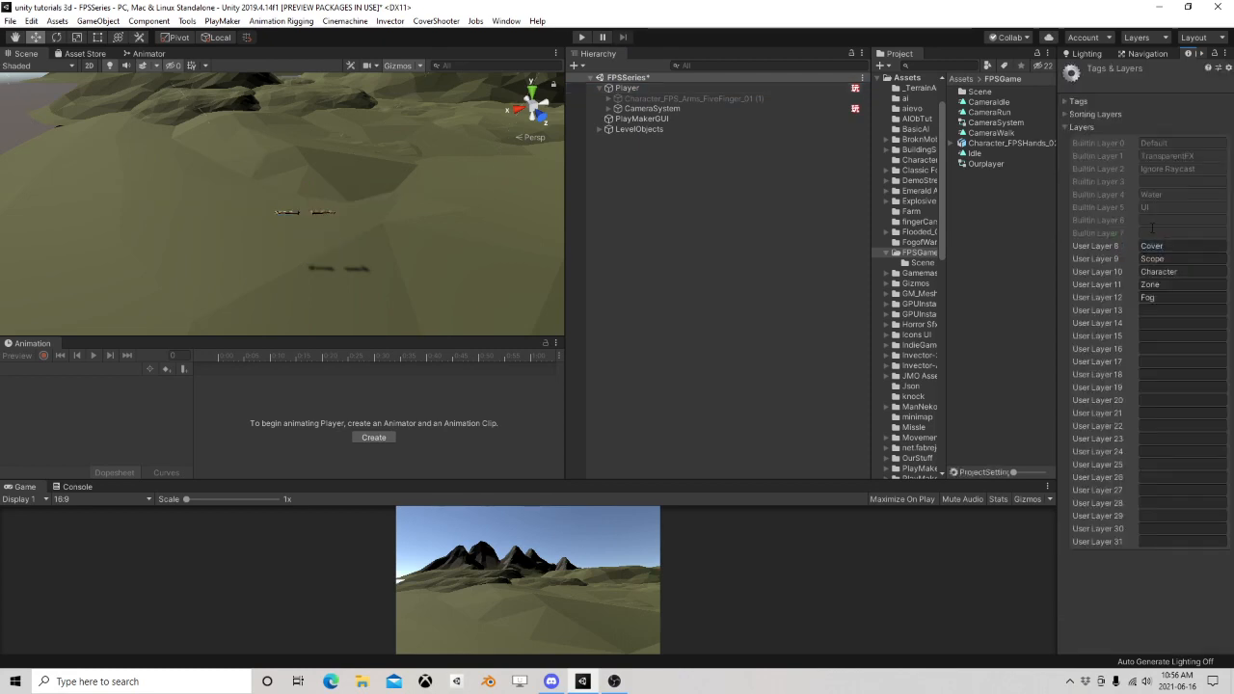
pyautogui.click(1178, 246)
pyautogui.write('Play')
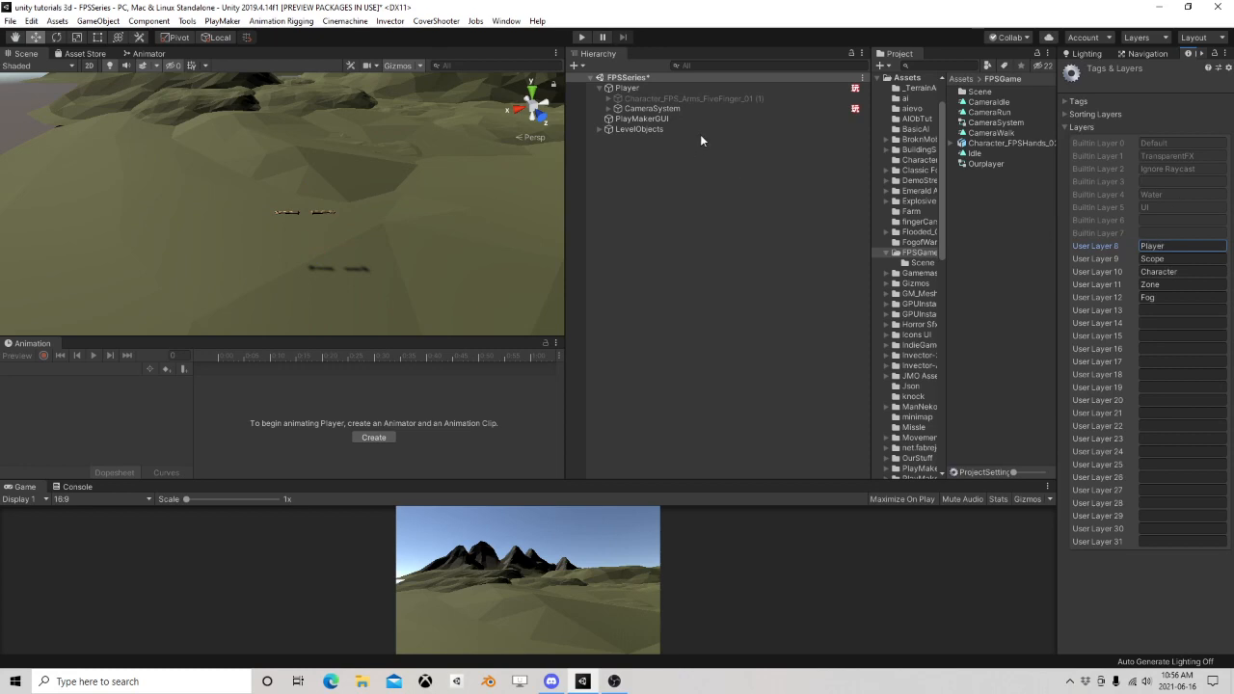
# Assign the Player layer to the Player object and answer the prompt about its children
pyautogui.click(679, 87)
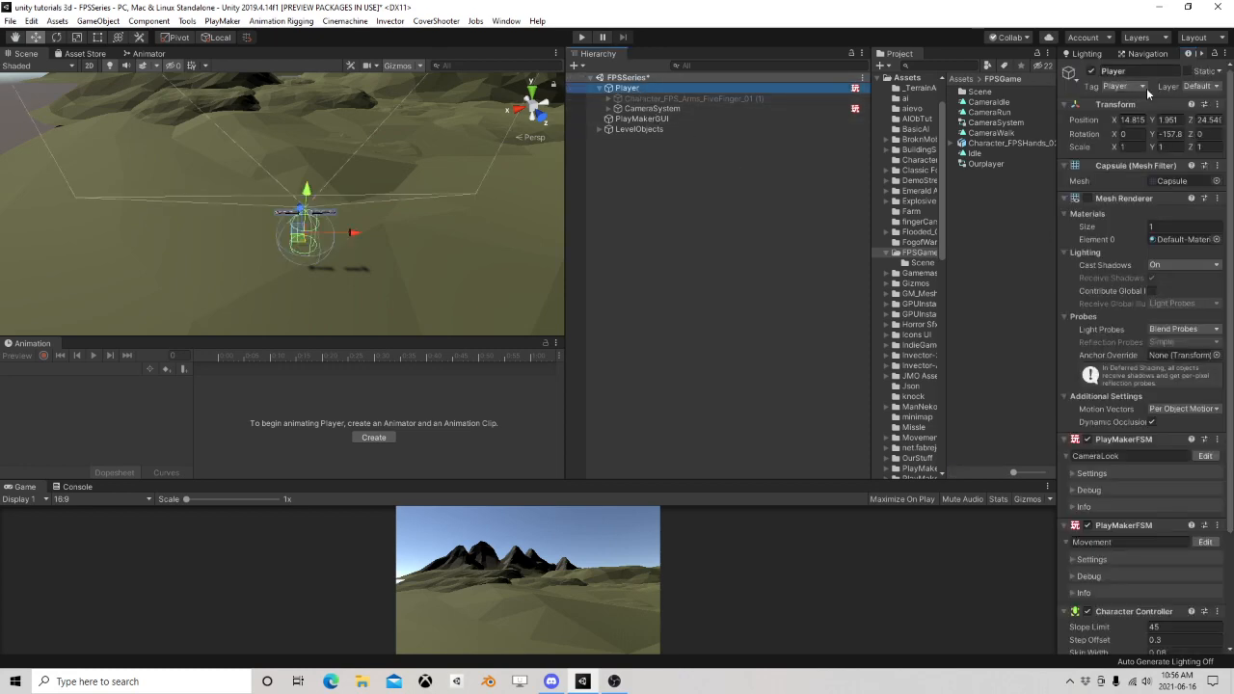
pyautogui.click(1198, 86)
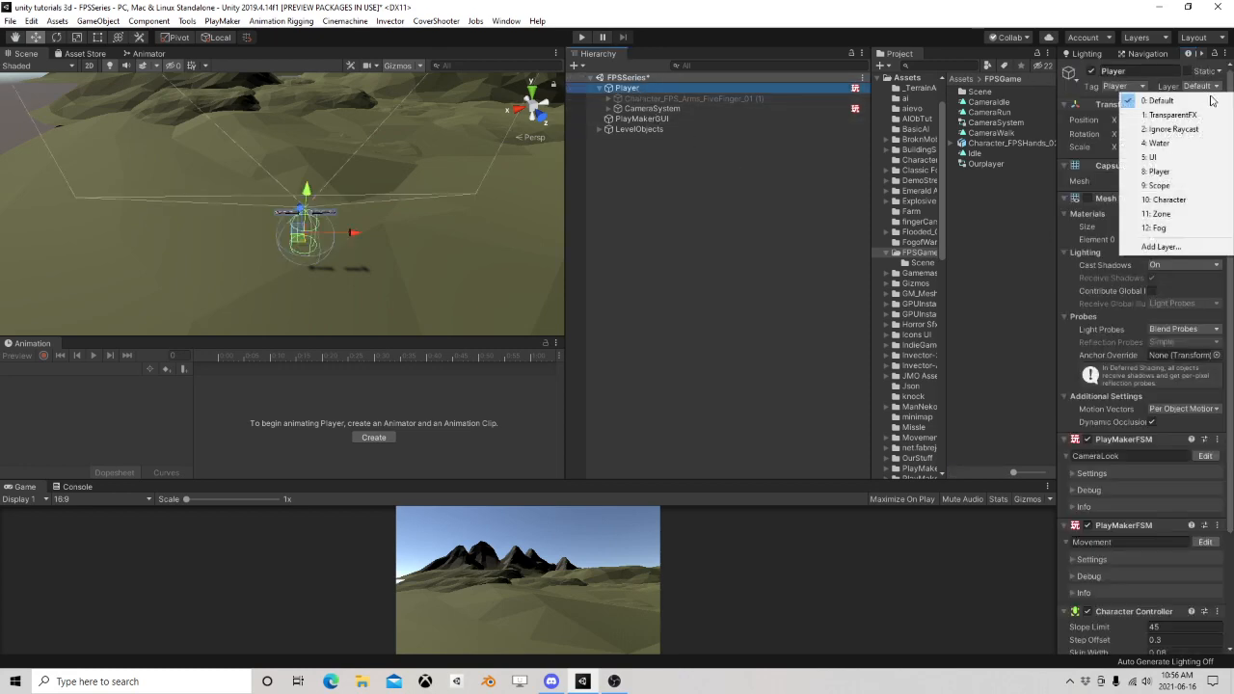
pyautogui.click(1169, 174)
pyautogui.click(631, 369)
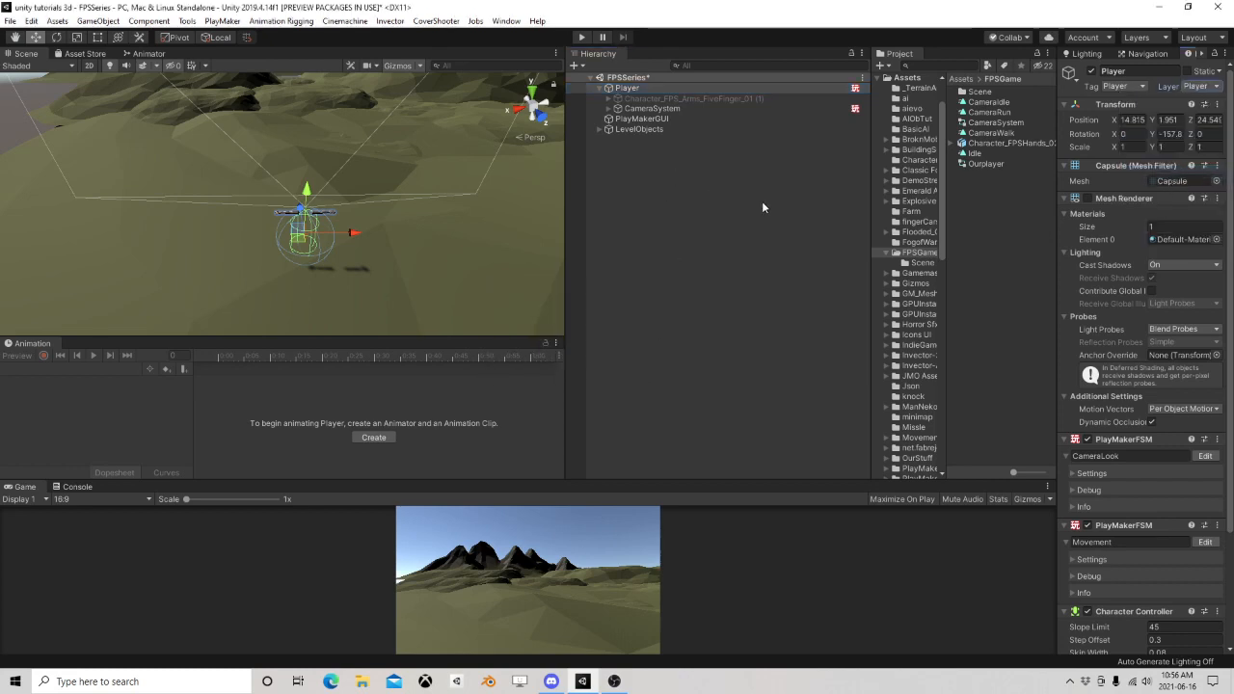
# Collapse the Player hierarchy, give the Project window more width, and save the scene
pyautogui.click(600, 89)
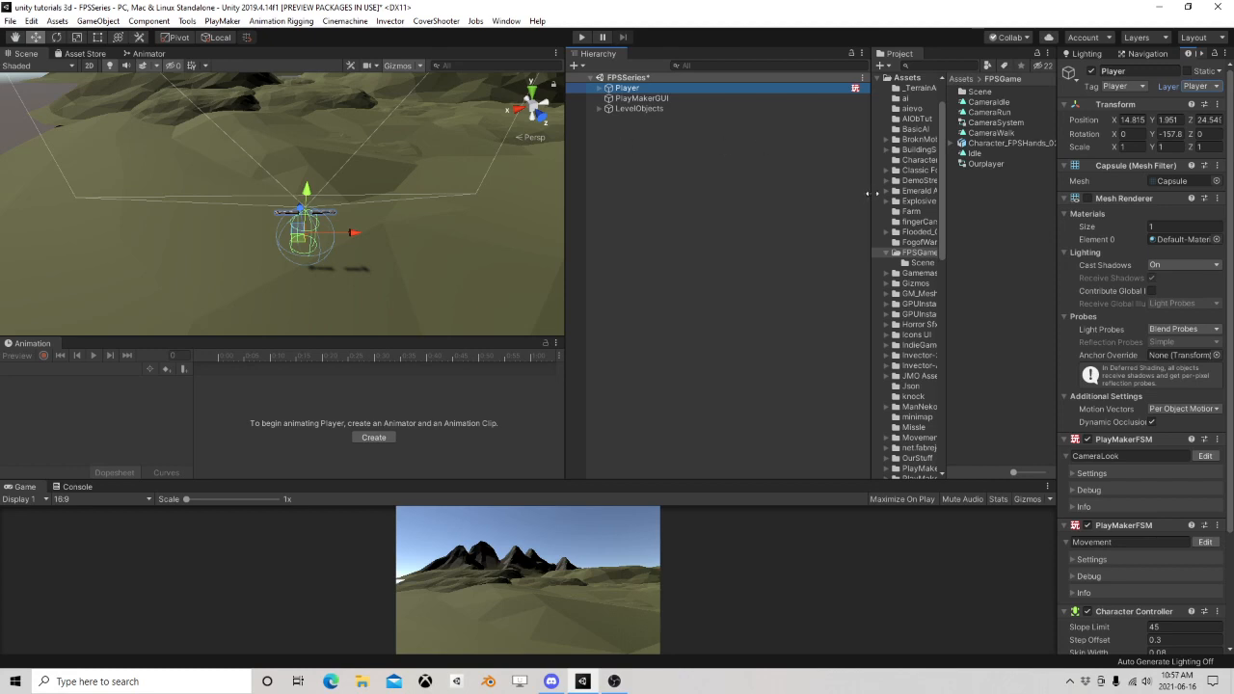
pyautogui.moveTo(867, 193); pyautogui.dragTo(783, 190)
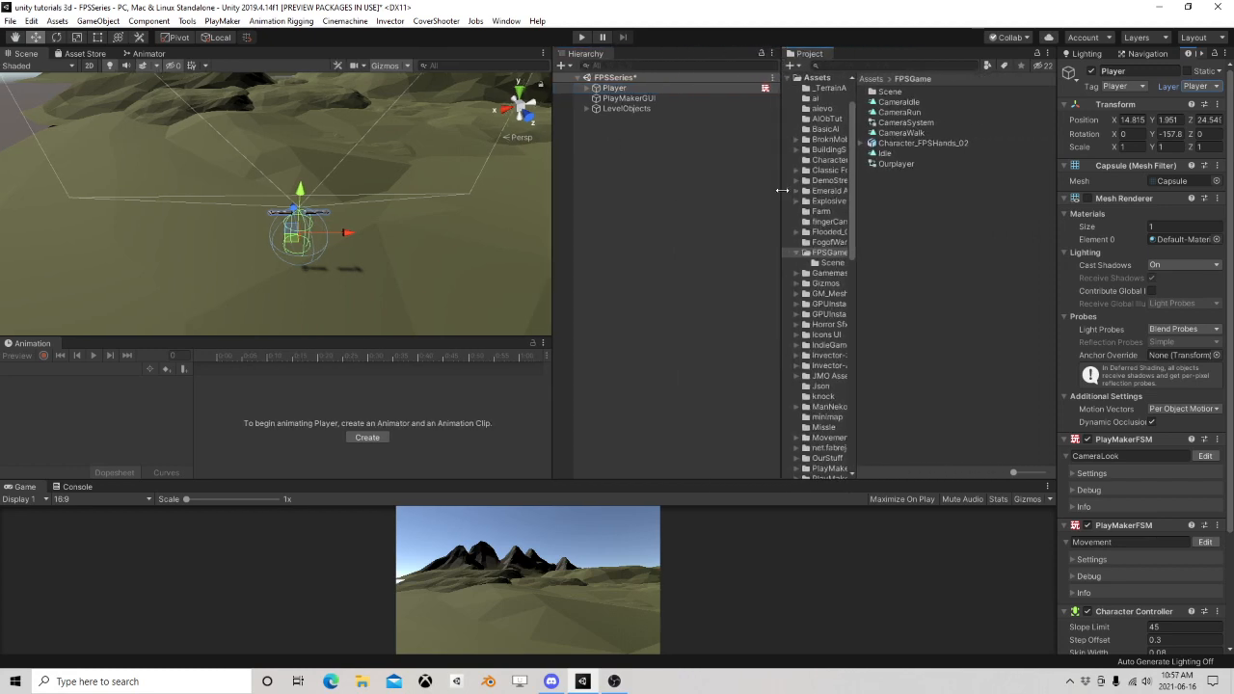
pyautogui.click(10, 20)
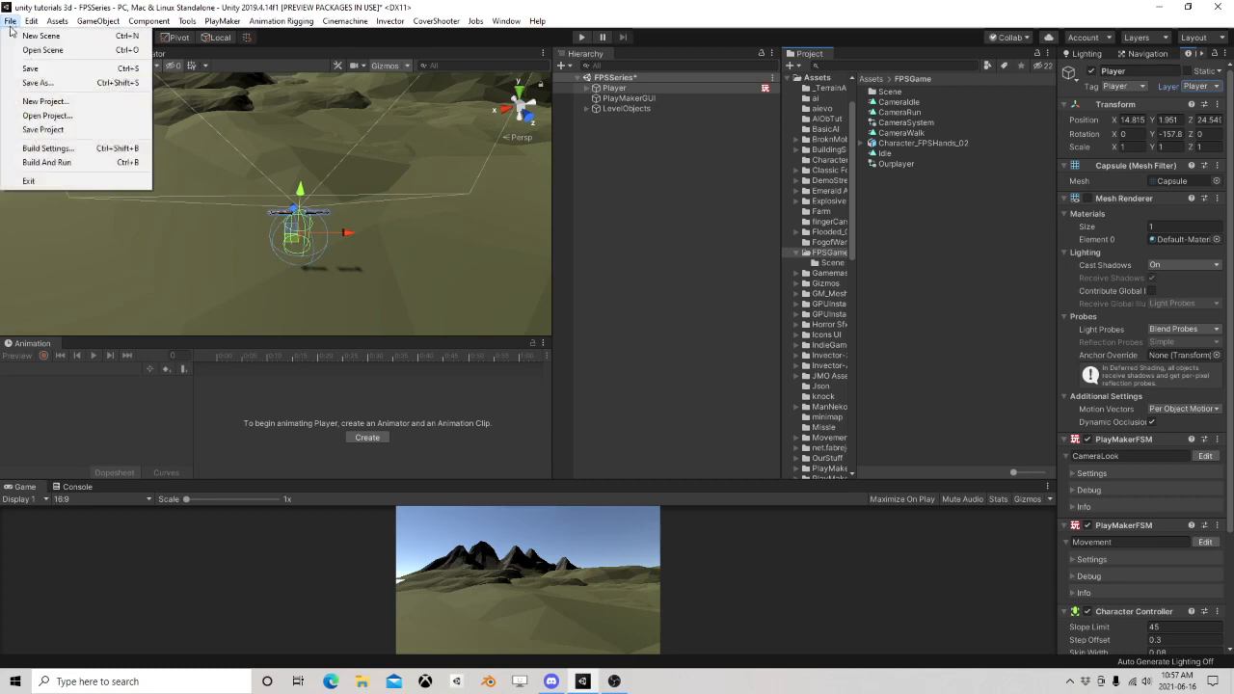
pyautogui.click(31, 69)
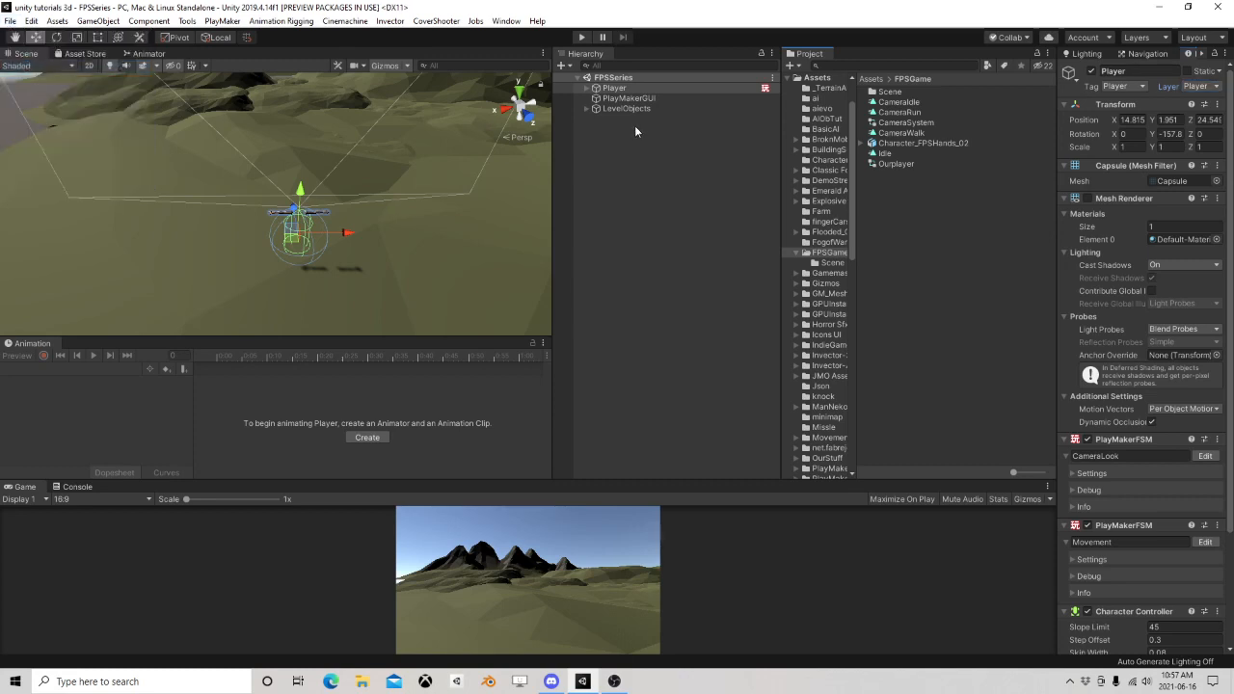
# Remove the Mesh Renderer component from the Player object
pyautogui.rightClick(1113, 199)
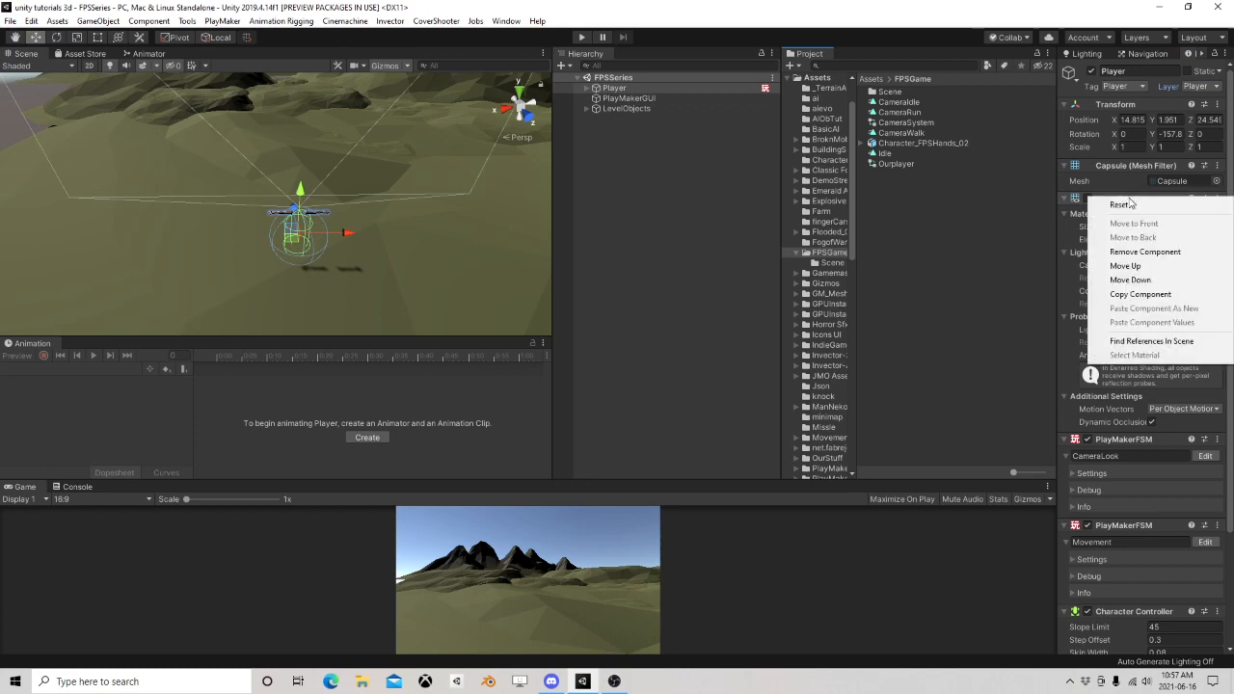
pyautogui.click(1137, 253)
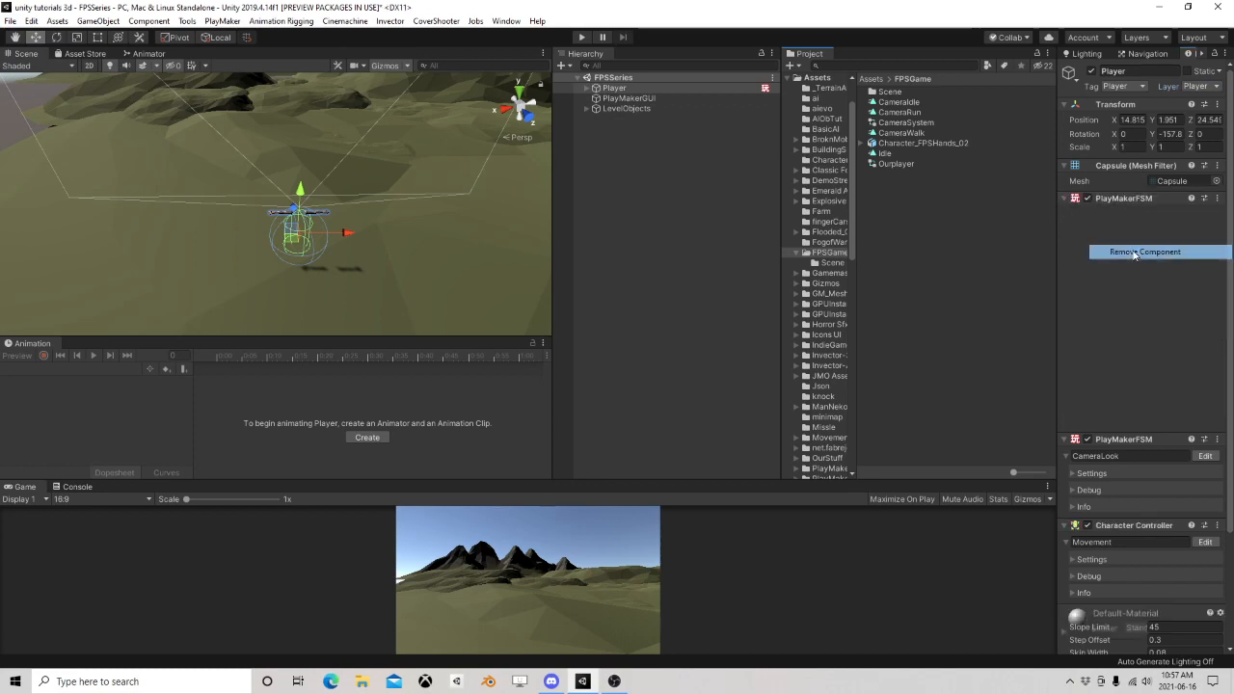
pyautogui.scroll(5, 383, 203)
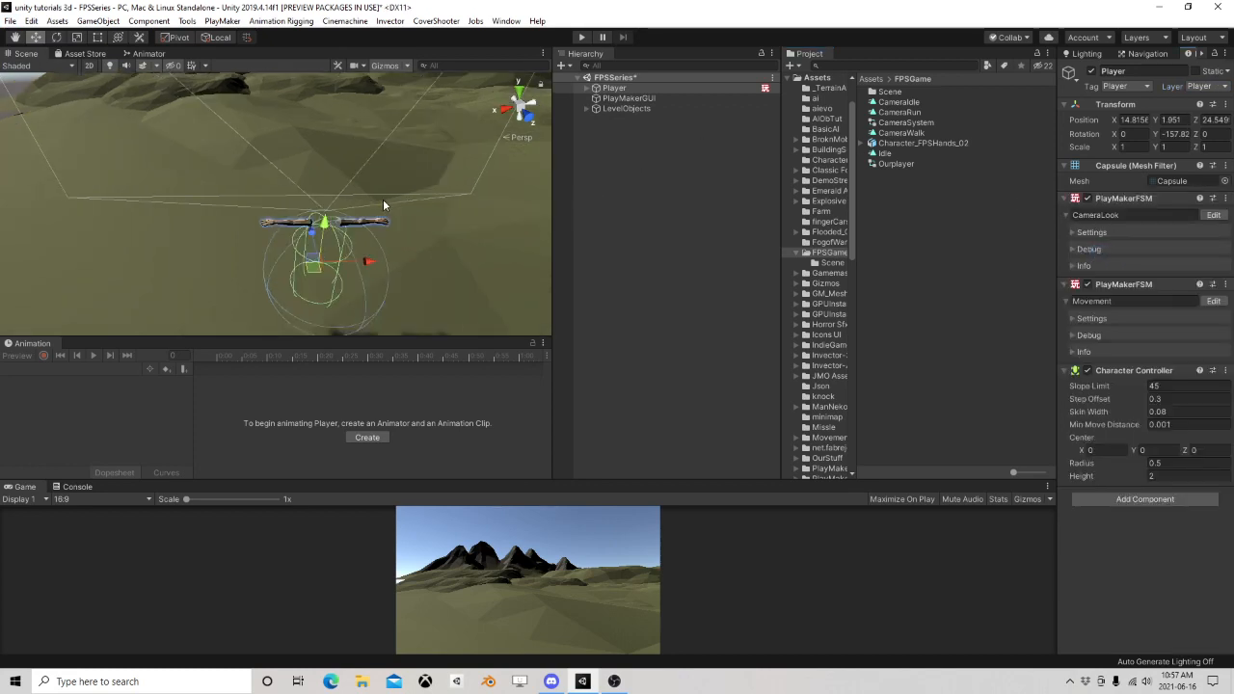
pyautogui.moveTo(384, 203)
pyautogui.mouseDown(button='middle')
pyautogui.moveTo(350, 180)
pyautogui.moveTo(375, 181)
pyautogui.moveTo(374, 201)
pyautogui.mouseUp(button='middle')
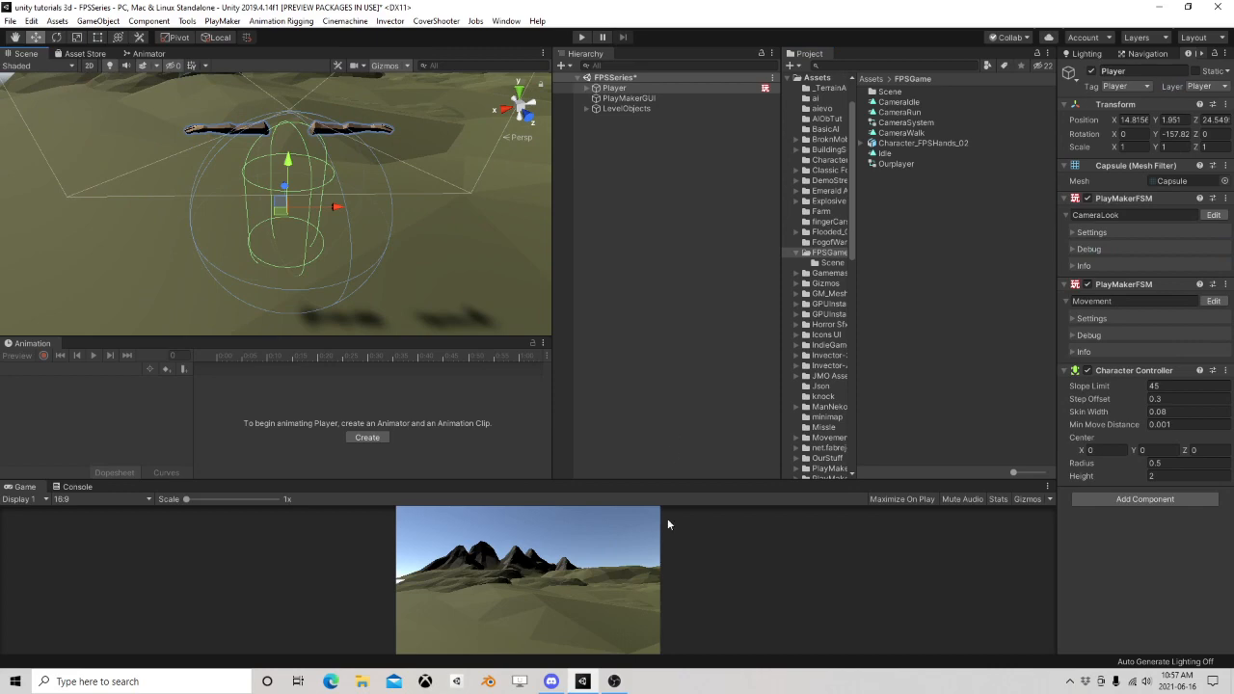
pyautogui.click(608, 683)
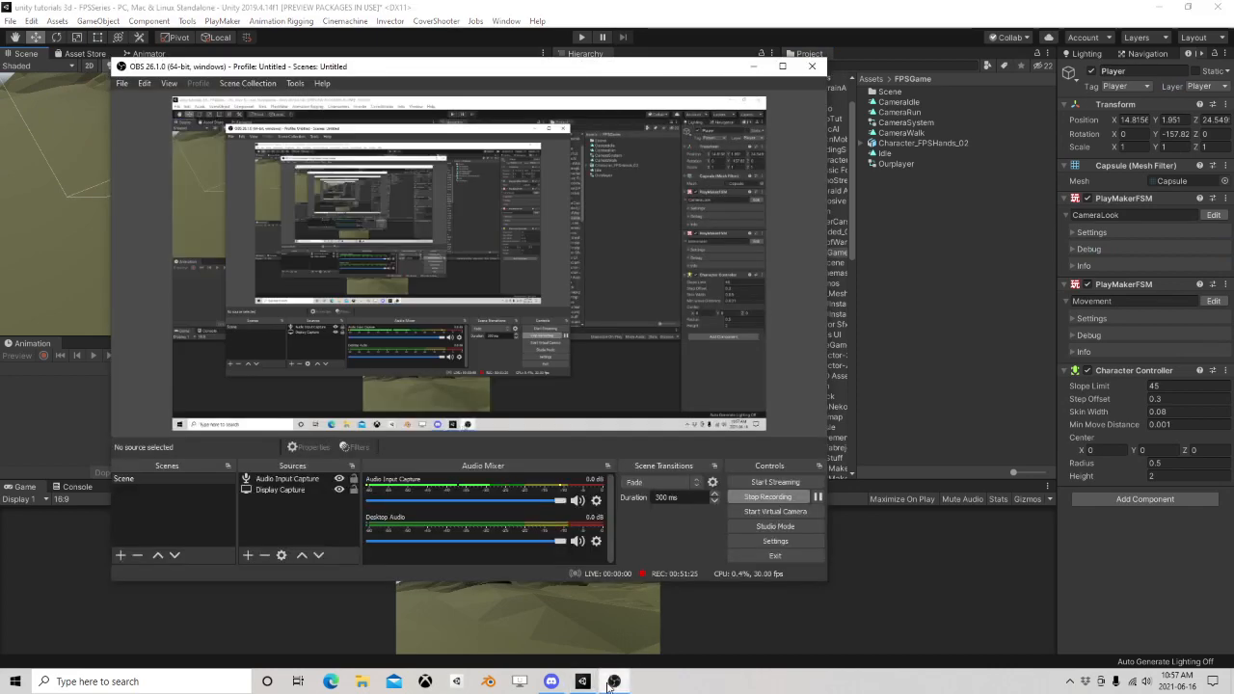
pyautogui.click(614, 681)
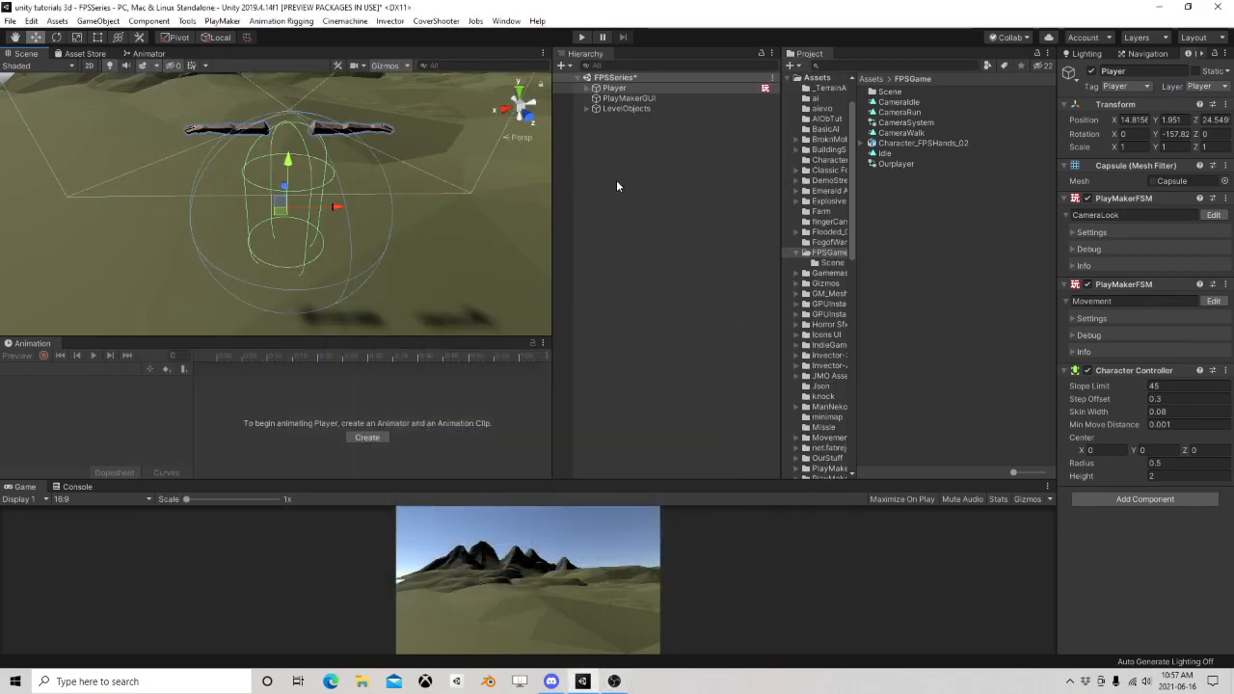
pyautogui.click(643, 199)
pyautogui.moveTo(468, 242); pyautogui.dragTo(470, 205, button='right')
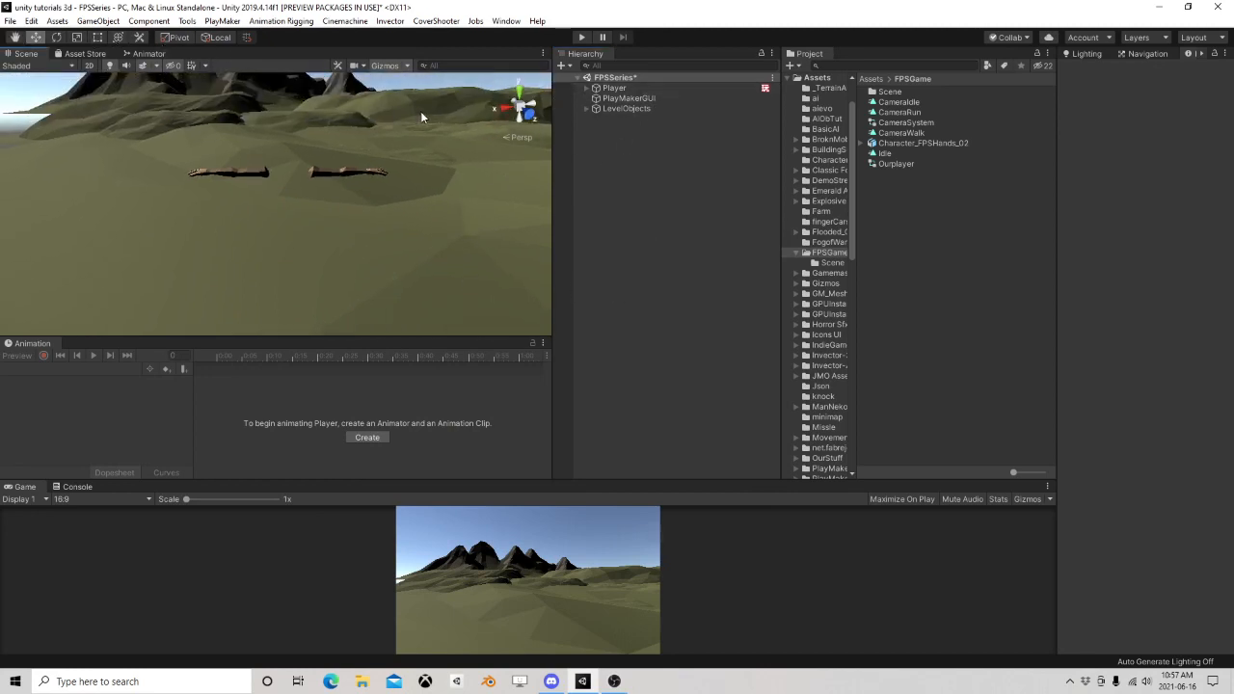
# Select the Player object and save the scene
pyautogui.click(627, 89)
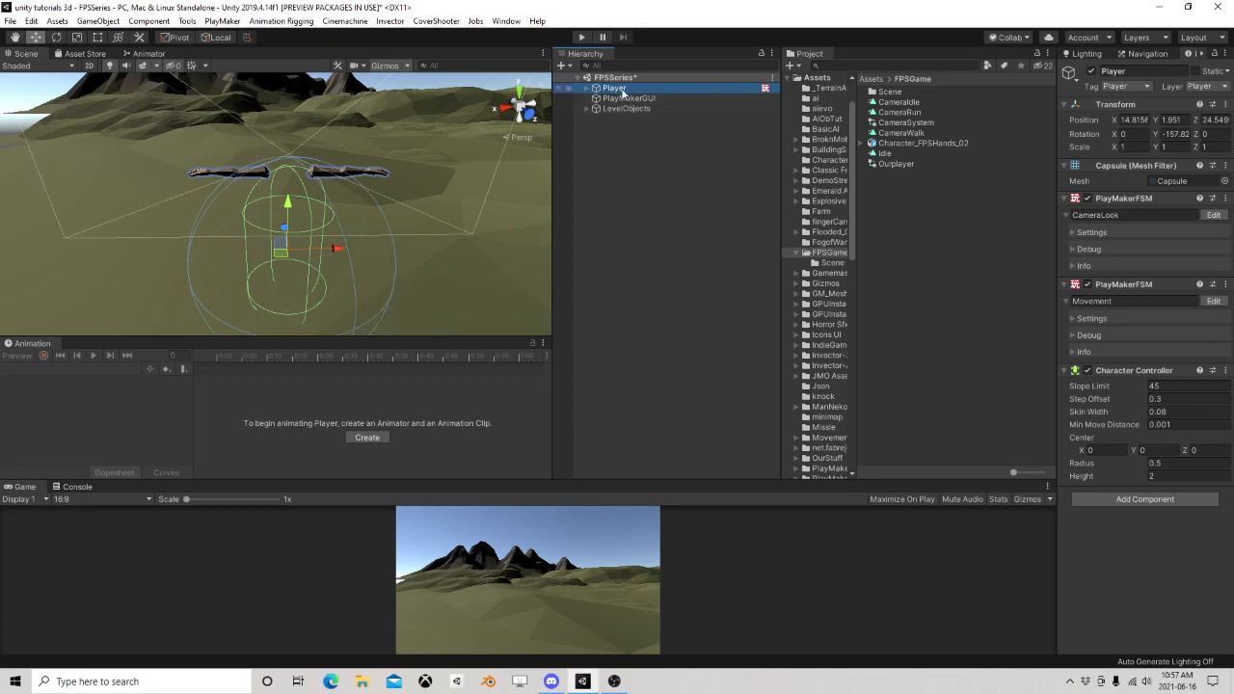
pyautogui.click(10, 21)
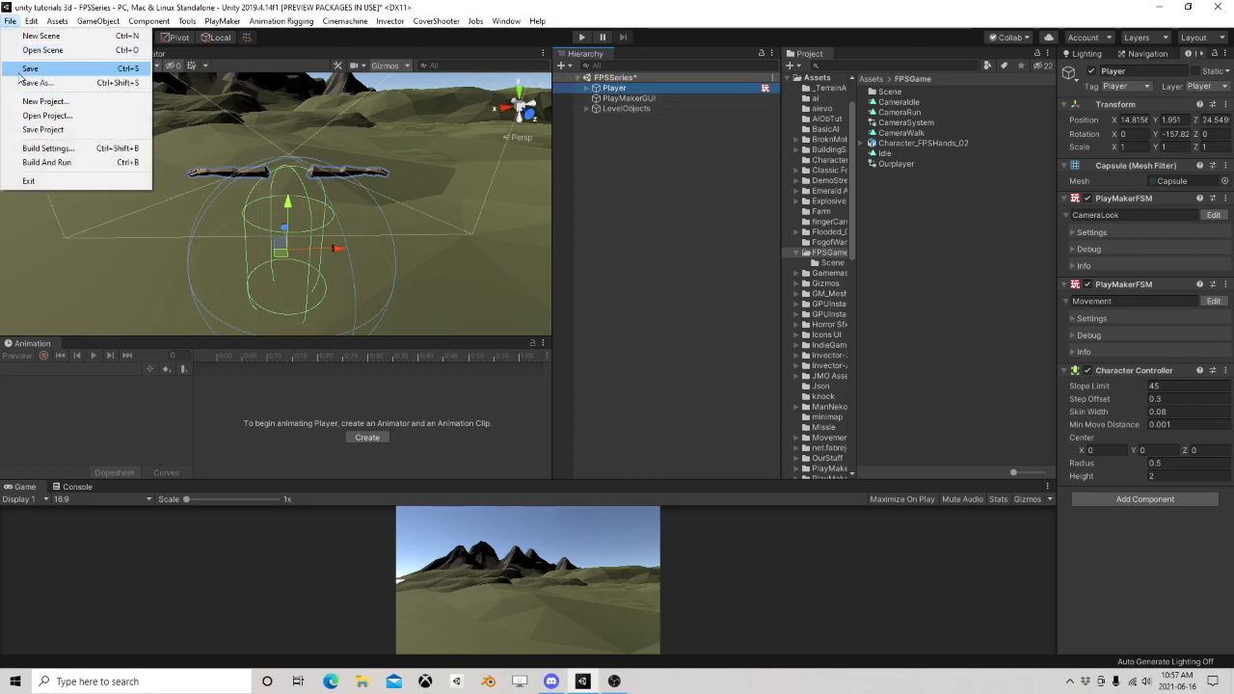
pyautogui.click(21, 71)
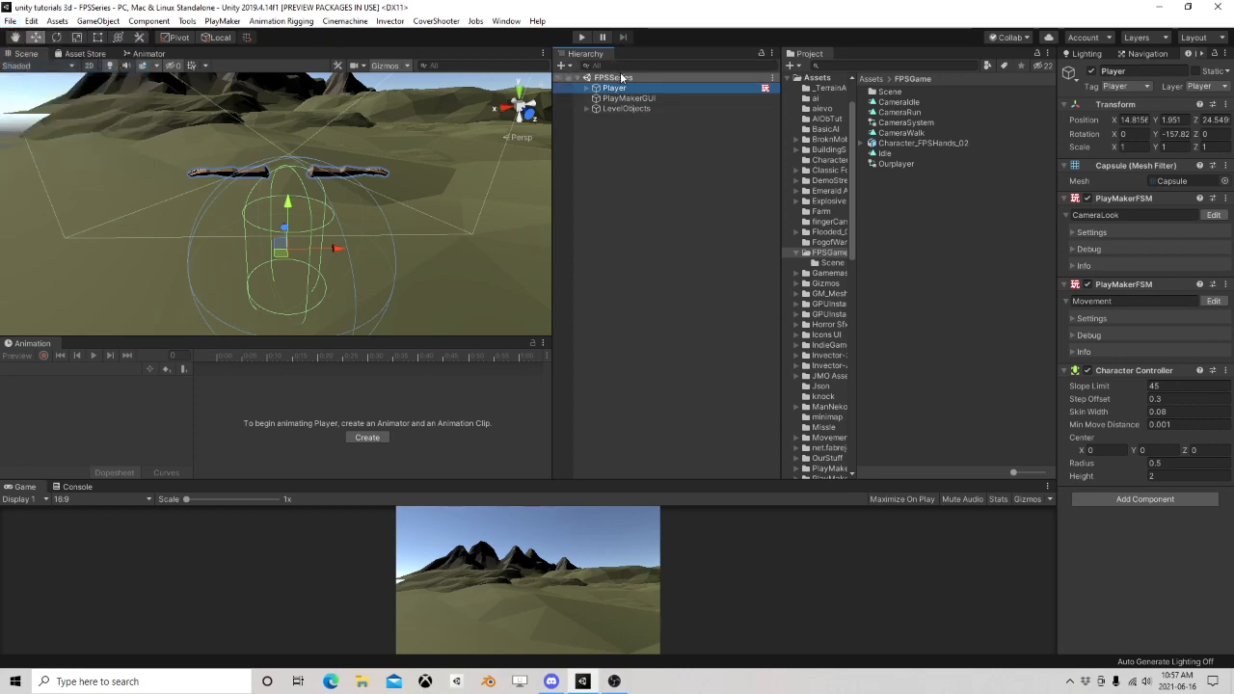
# Create an animation clip named Grab in FPSGame for Character_FPS_Arms_FiveFinger_01 under Arms, and enlarge the Animation window
pyautogui.click(587, 89)
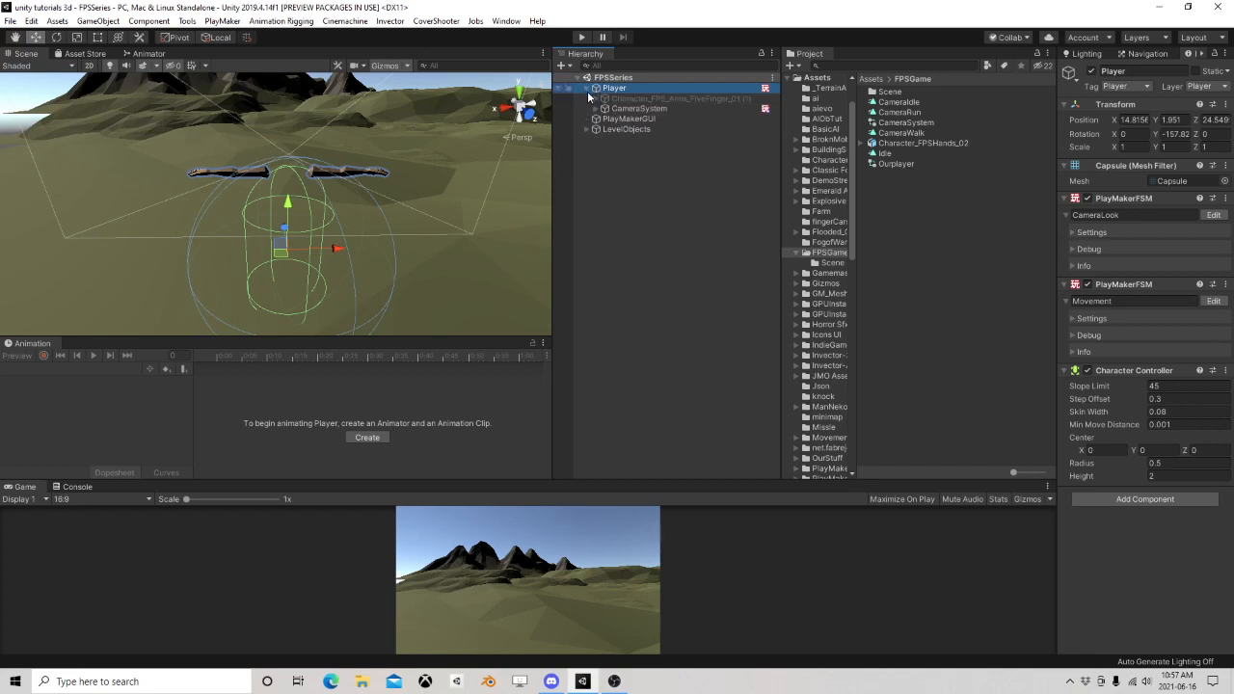
pyautogui.click(596, 109)
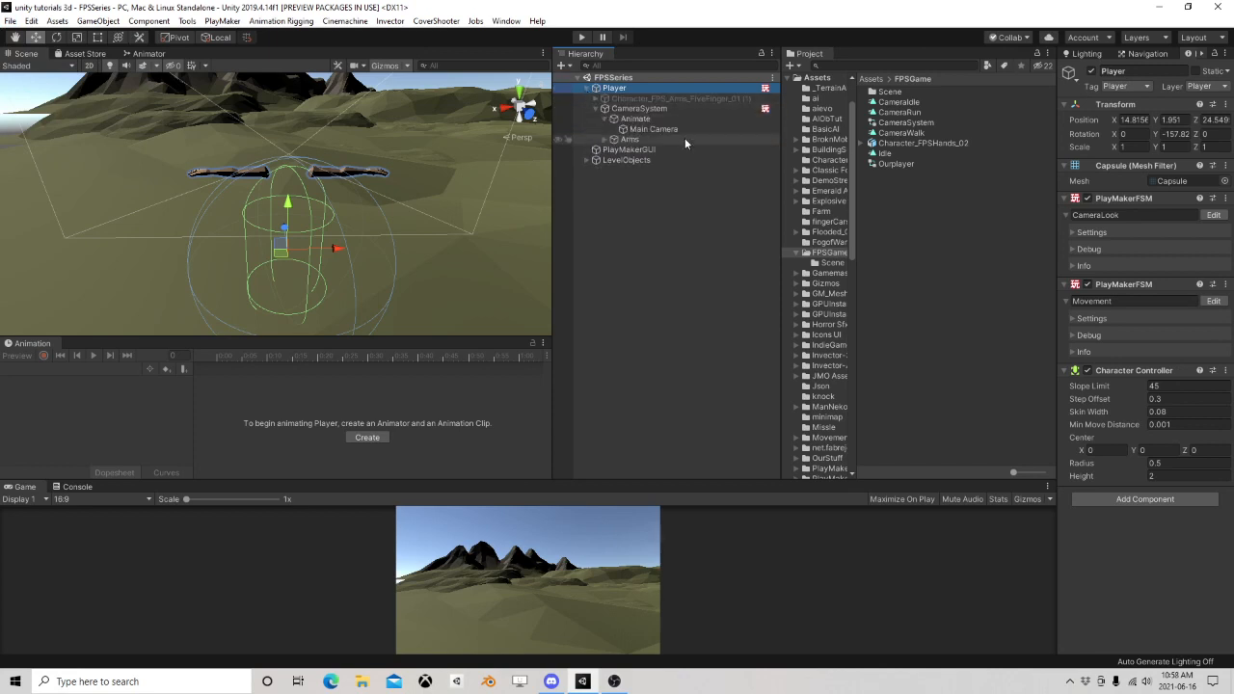
pyautogui.click(604, 139)
pyautogui.click(605, 139)
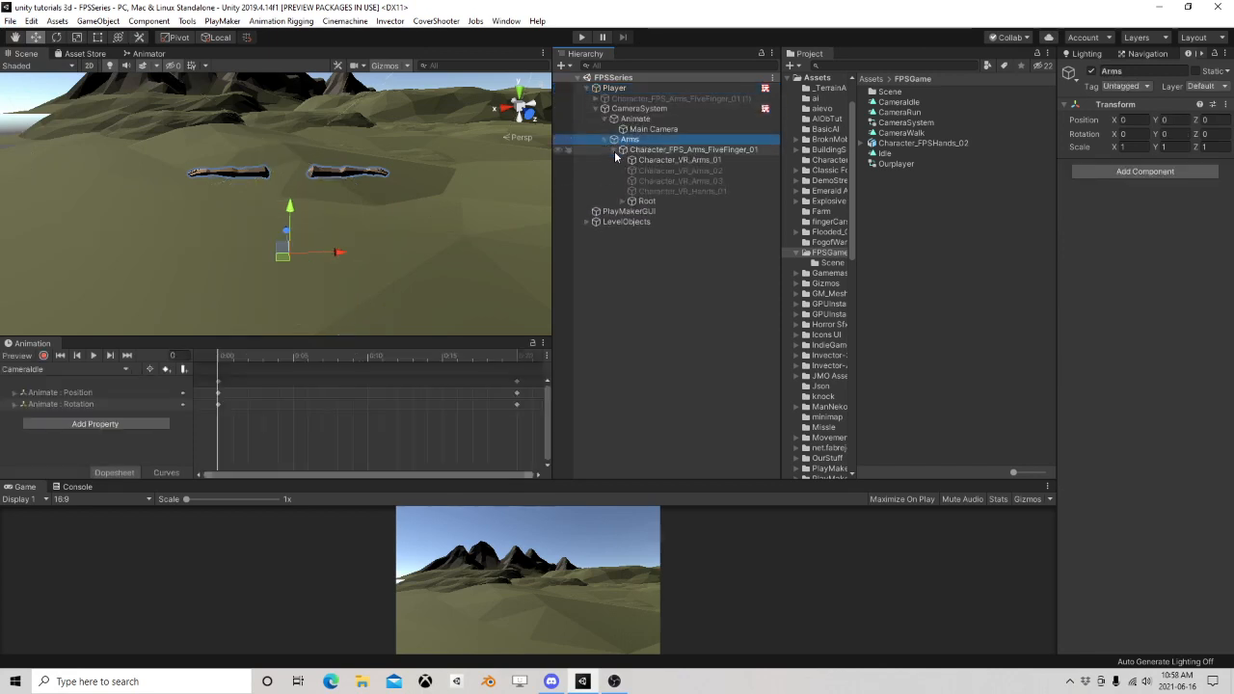
pyautogui.click(623, 150)
pyautogui.click(666, 150)
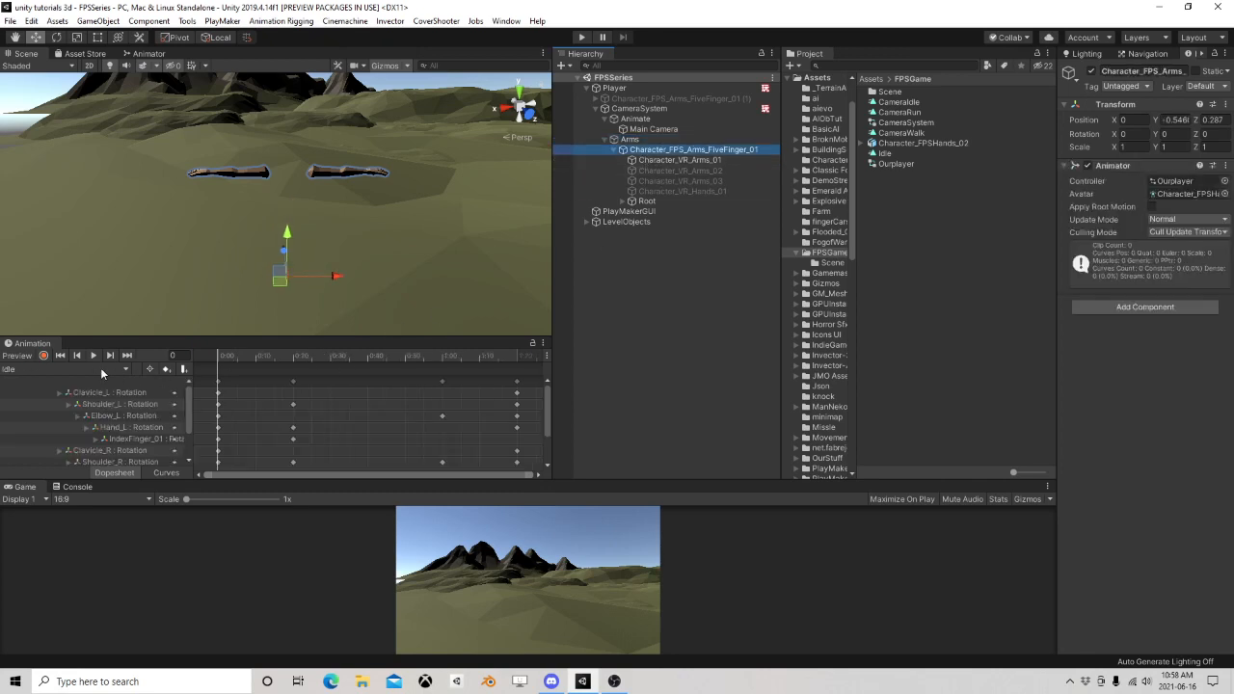
pyautogui.click(49, 370)
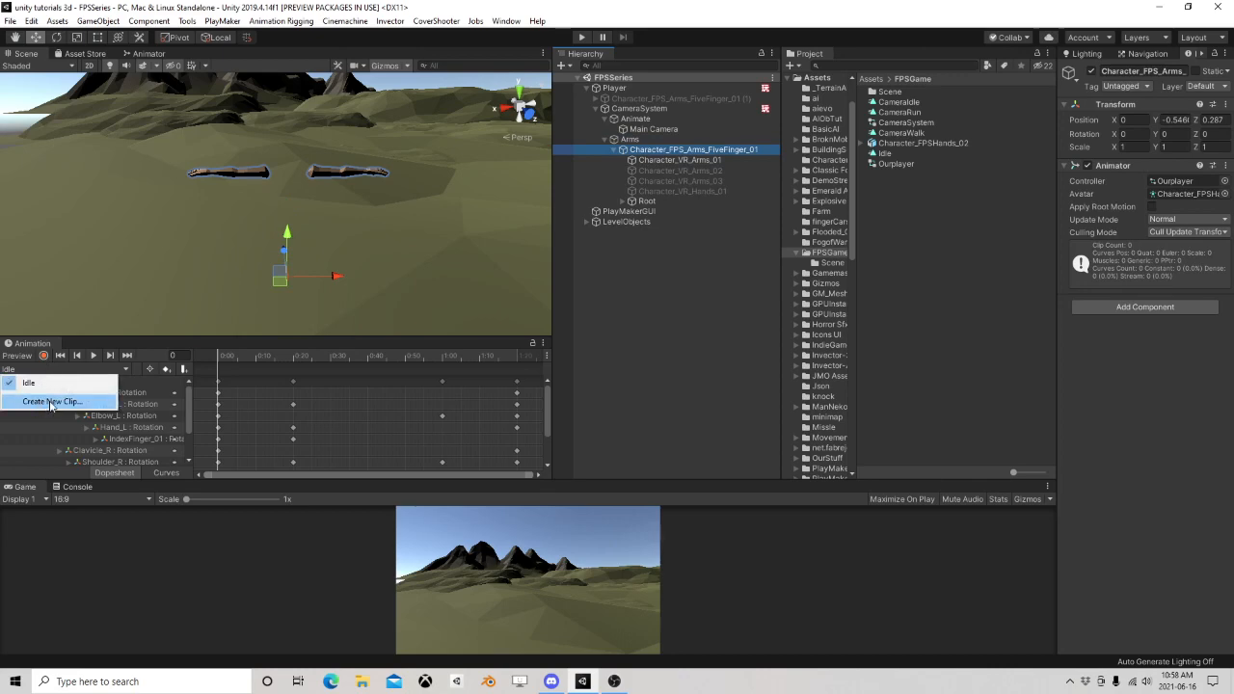
pyautogui.click(51, 402)
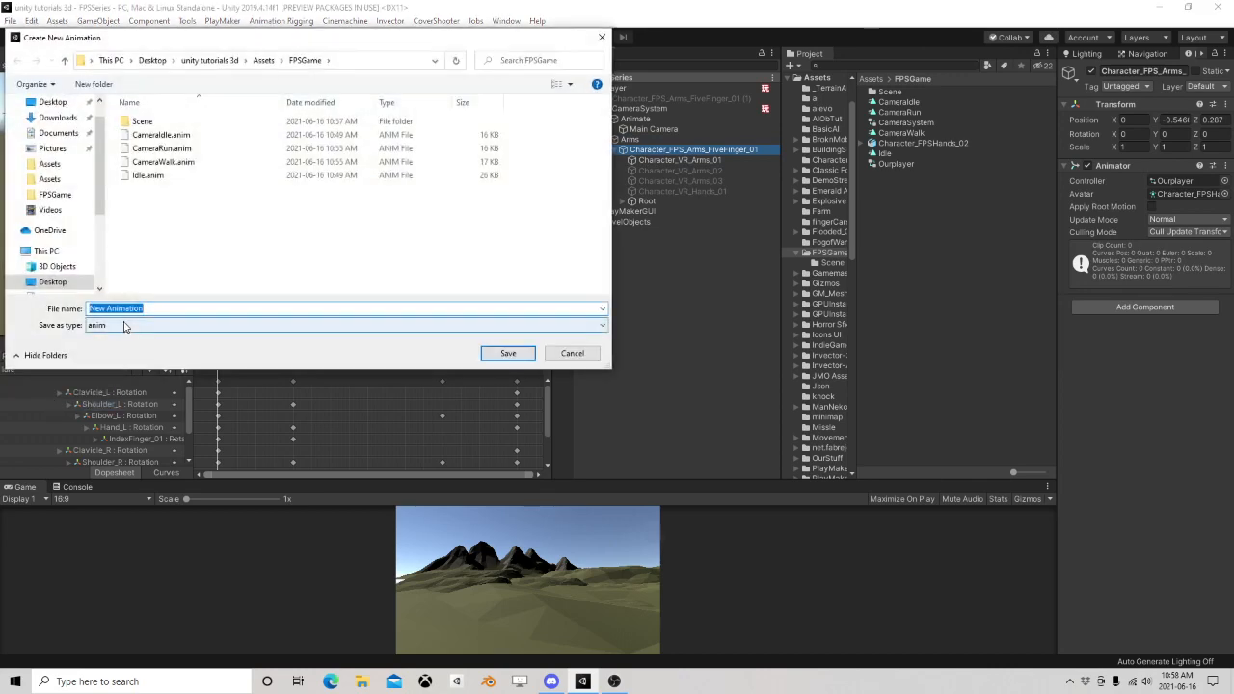
pyautogui.write('Grab')
pyautogui.click(489, 353)
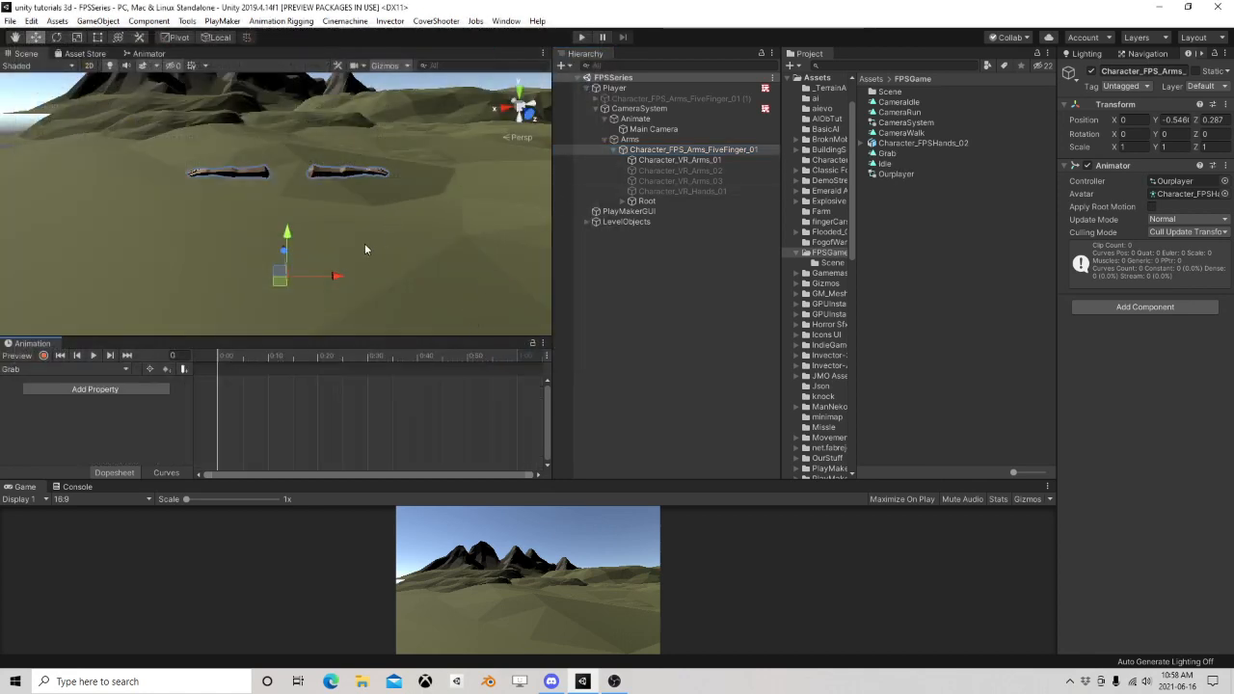
pyautogui.scroll(2, 461, 194)
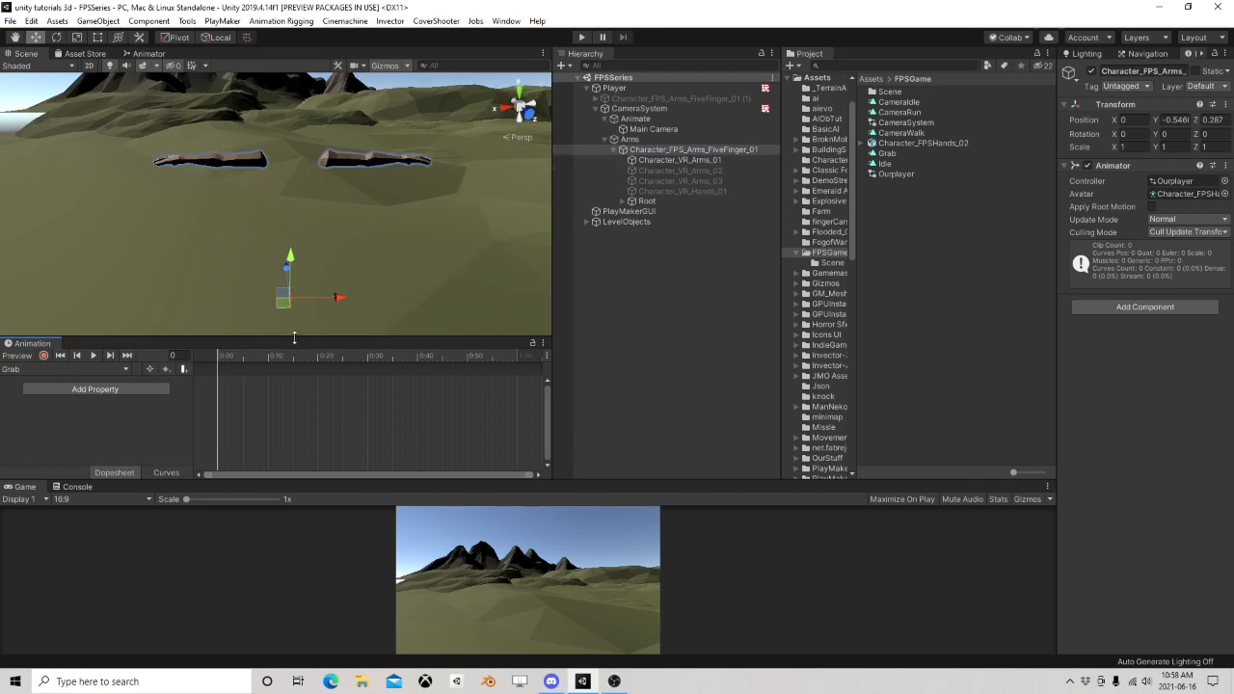
pyautogui.moveTo(294, 337); pyautogui.dragTo(289, 310)
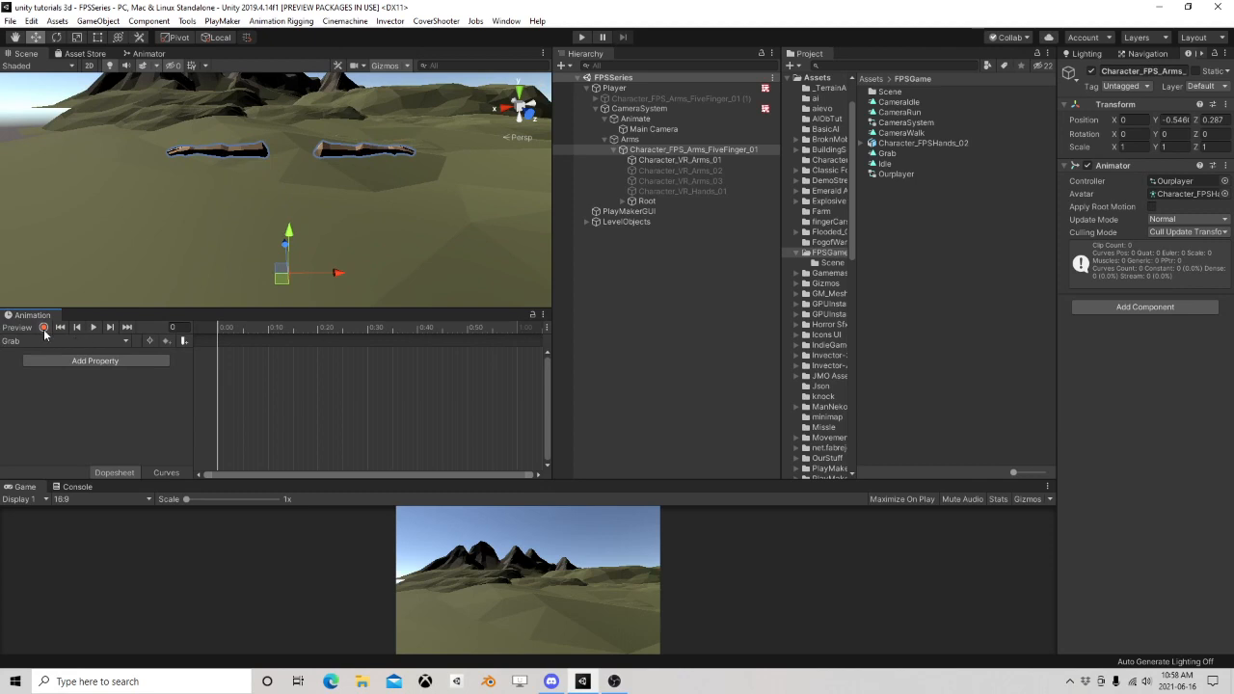
# Start keyframe recording on the Grab clip, expand the whole Root bone hierarchy, widen the Hierarchy window, and select Hand_L
pyautogui.click(43, 327)
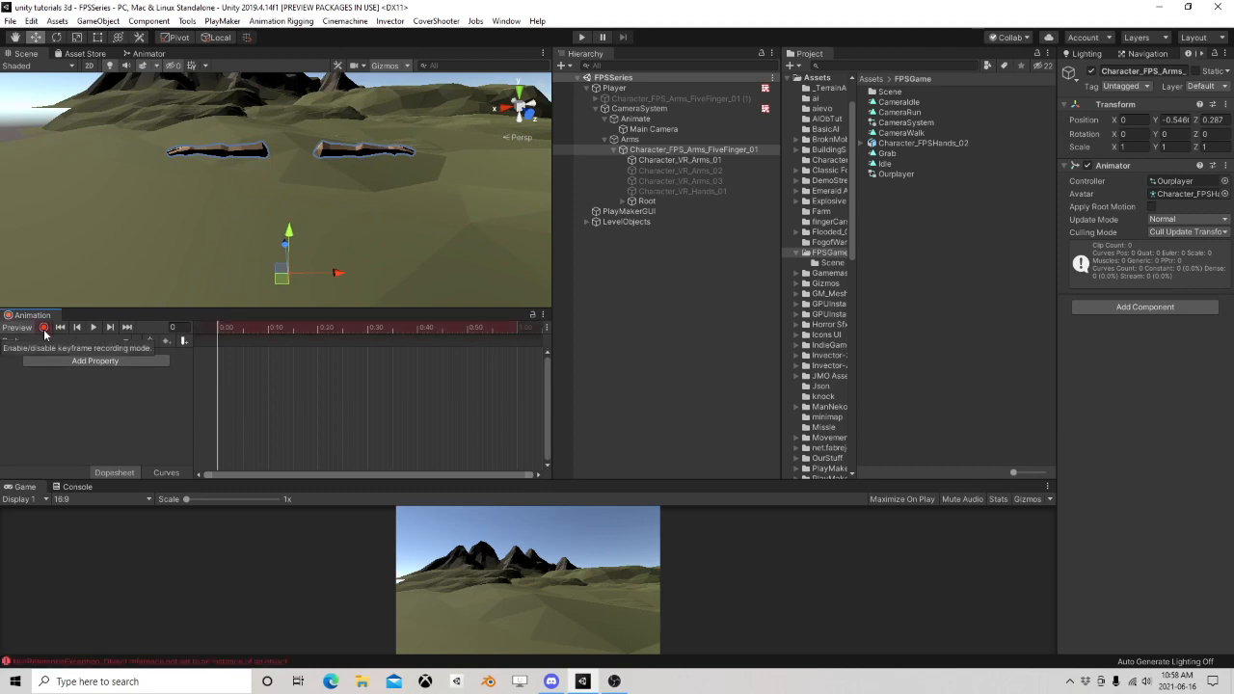
pyautogui.keyDown('alt'); pyautogui.click(622, 203); pyautogui.keyUp('alt')
pyautogui.moveTo(782, 212); pyautogui.dragTo(916, 191)
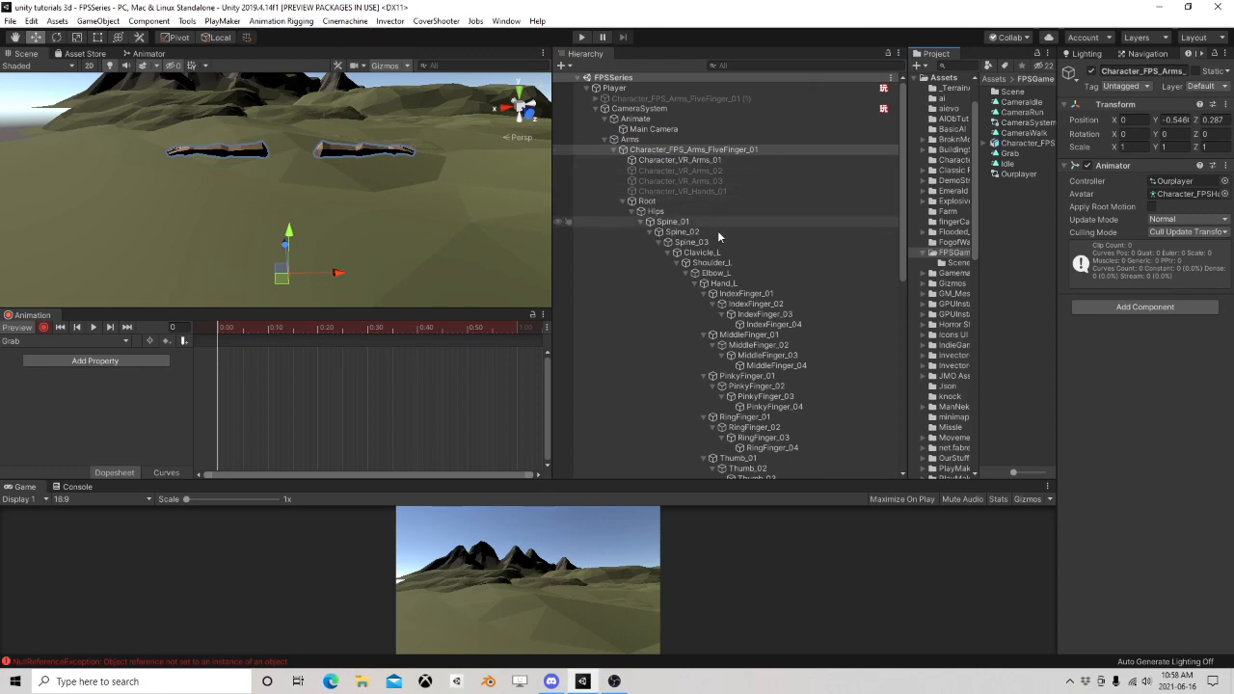
pyautogui.click(723, 283)
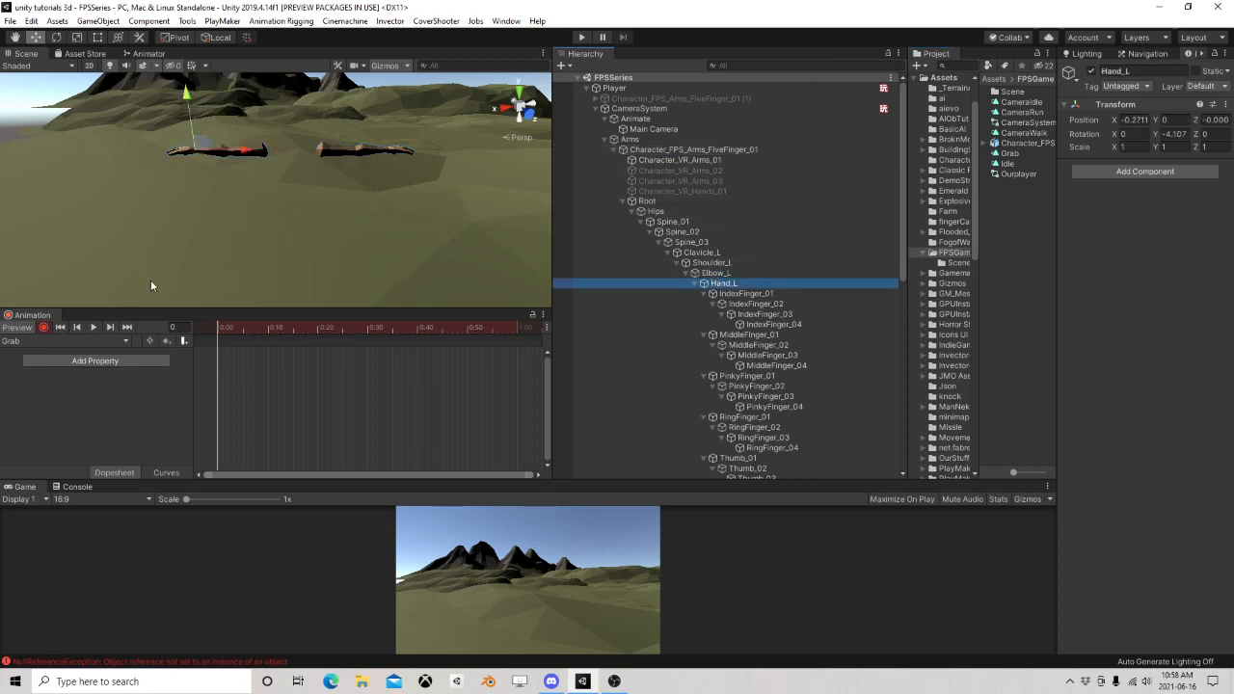
# Switch to the Idle clip and examine the key options of its last and first keyframes
pyautogui.click(33, 315)
pyautogui.click(67, 341)
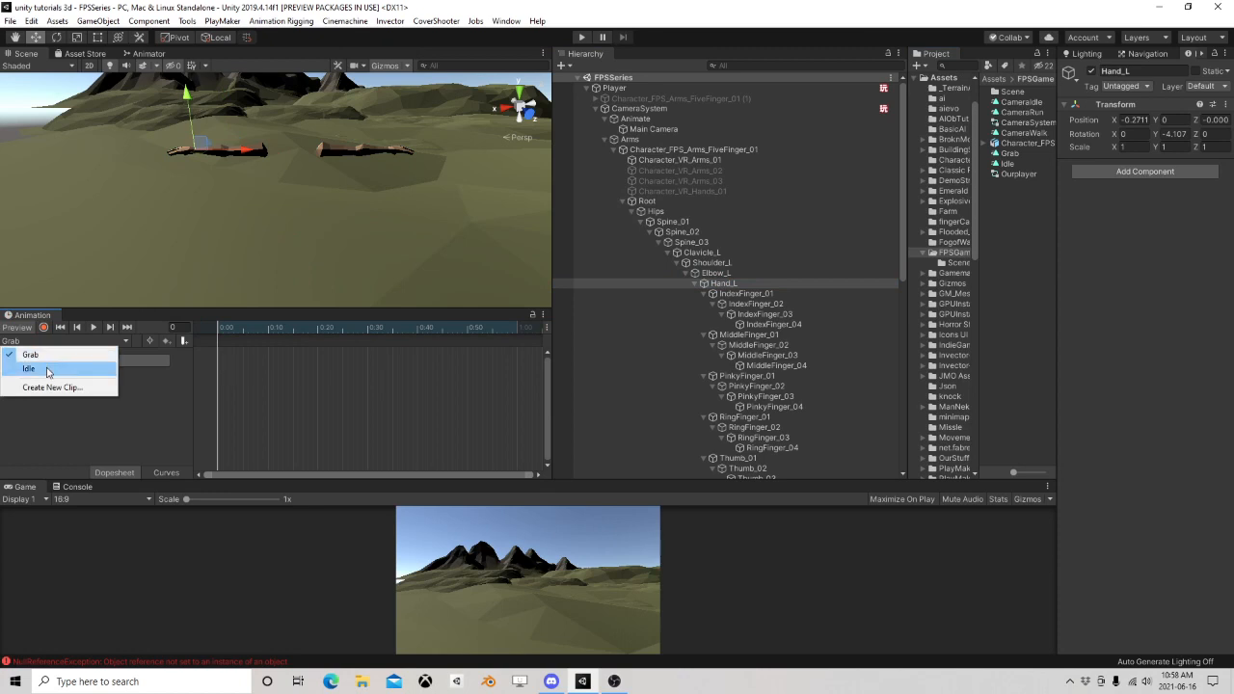
pyautogui.click(43, 368)
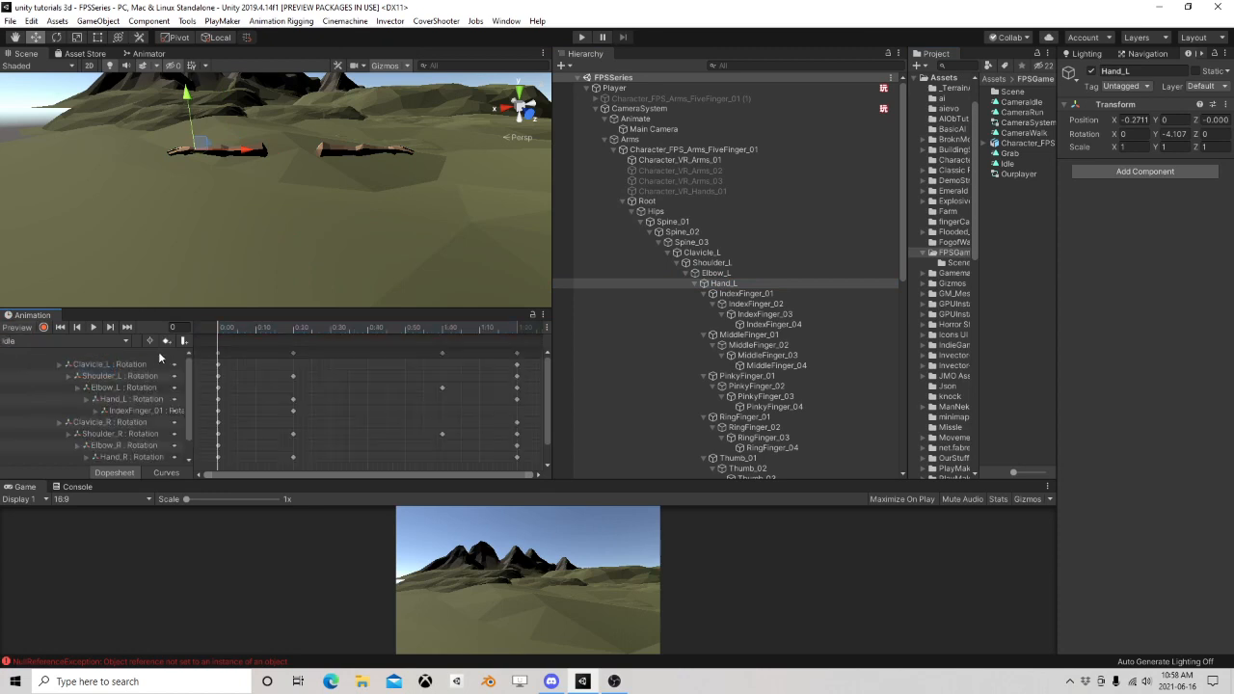
pyautogui.click(518, 353)
pyautogui.rightClick(518, 353)
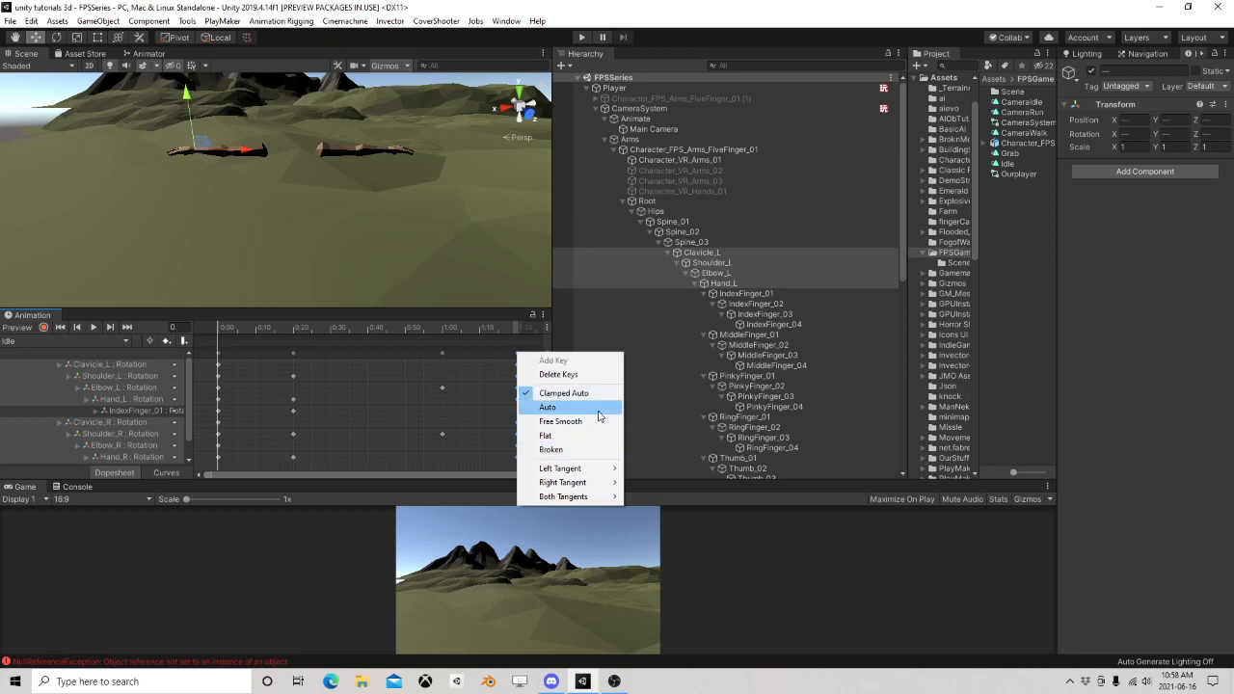
pyautogui.click(470, 348)
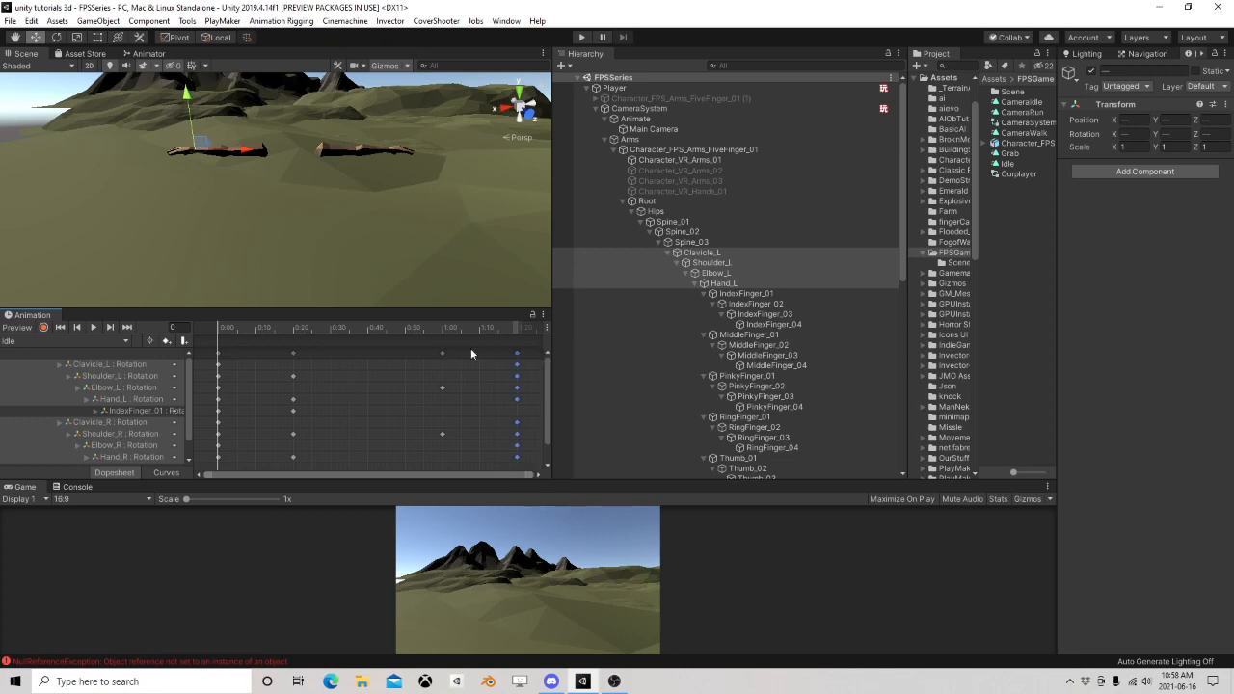
pyautogui.rightClick(517, 358)
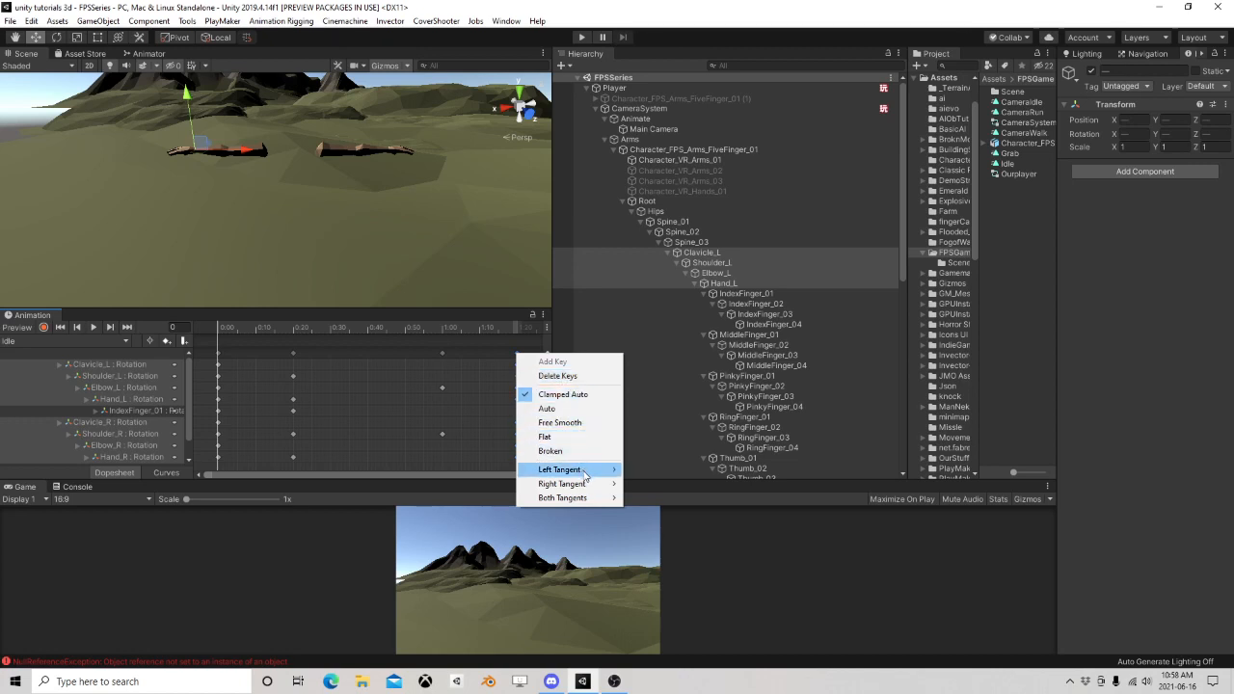
pyautogui.click(550, 451)
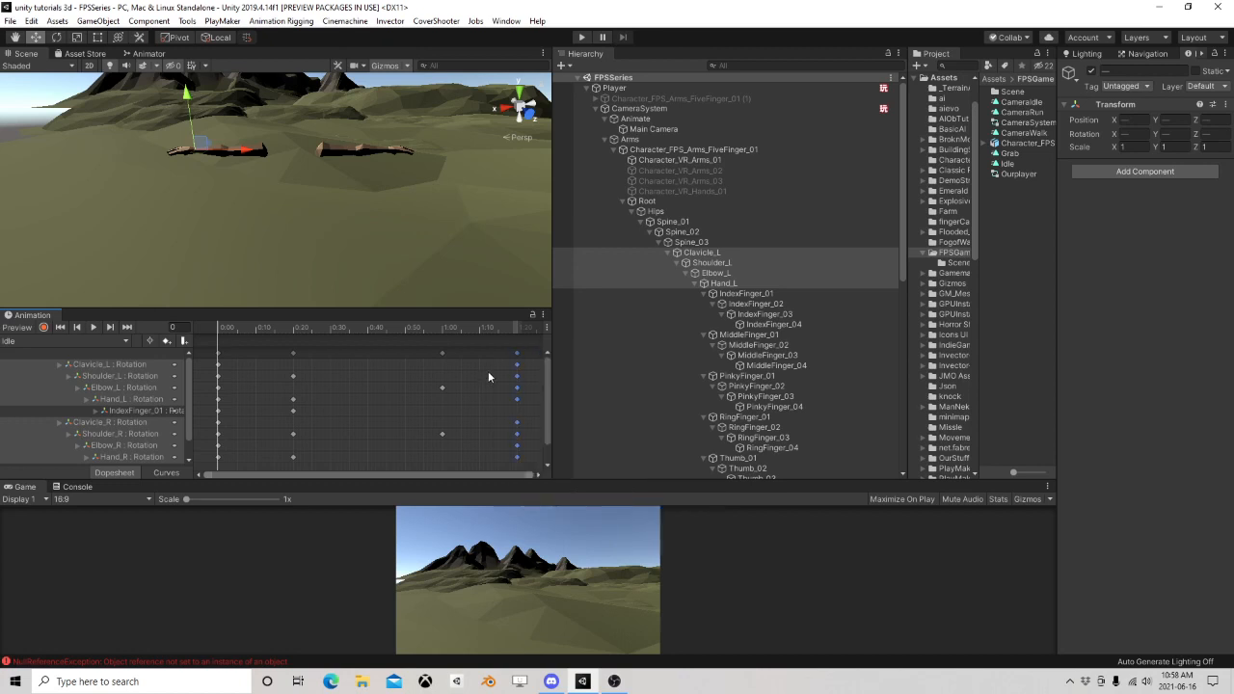
pyautogui.rightClick(220, 355)
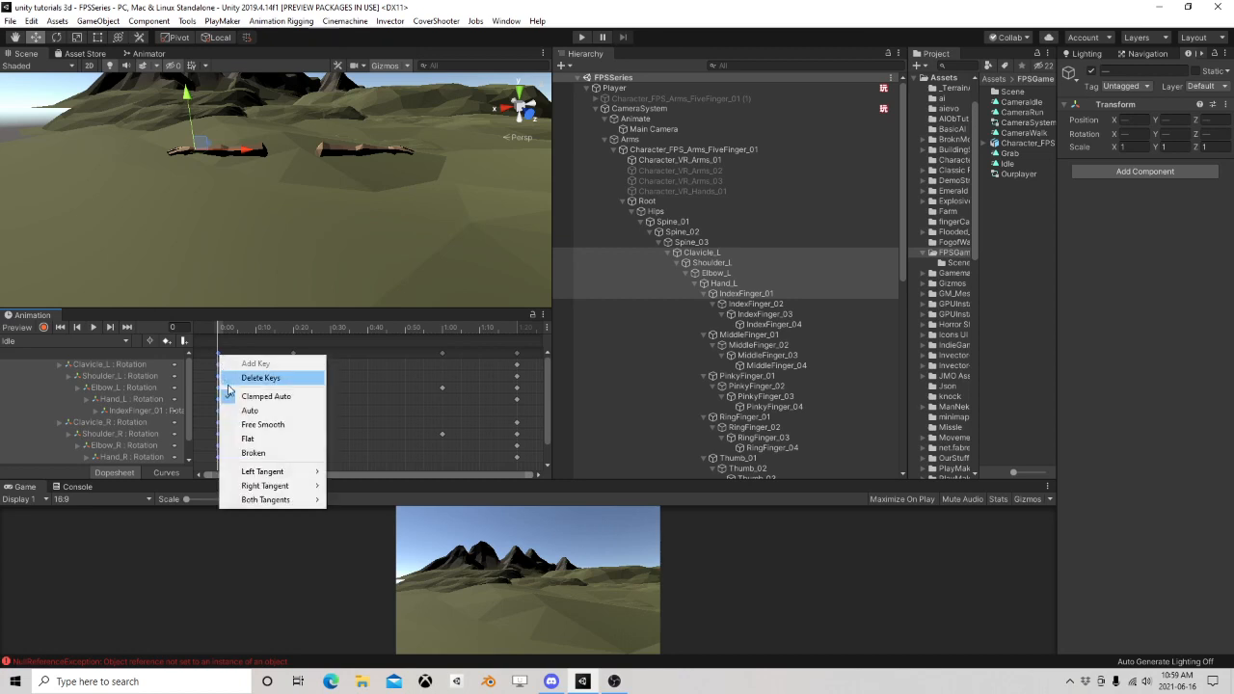
pyautogui.click(218, 362)
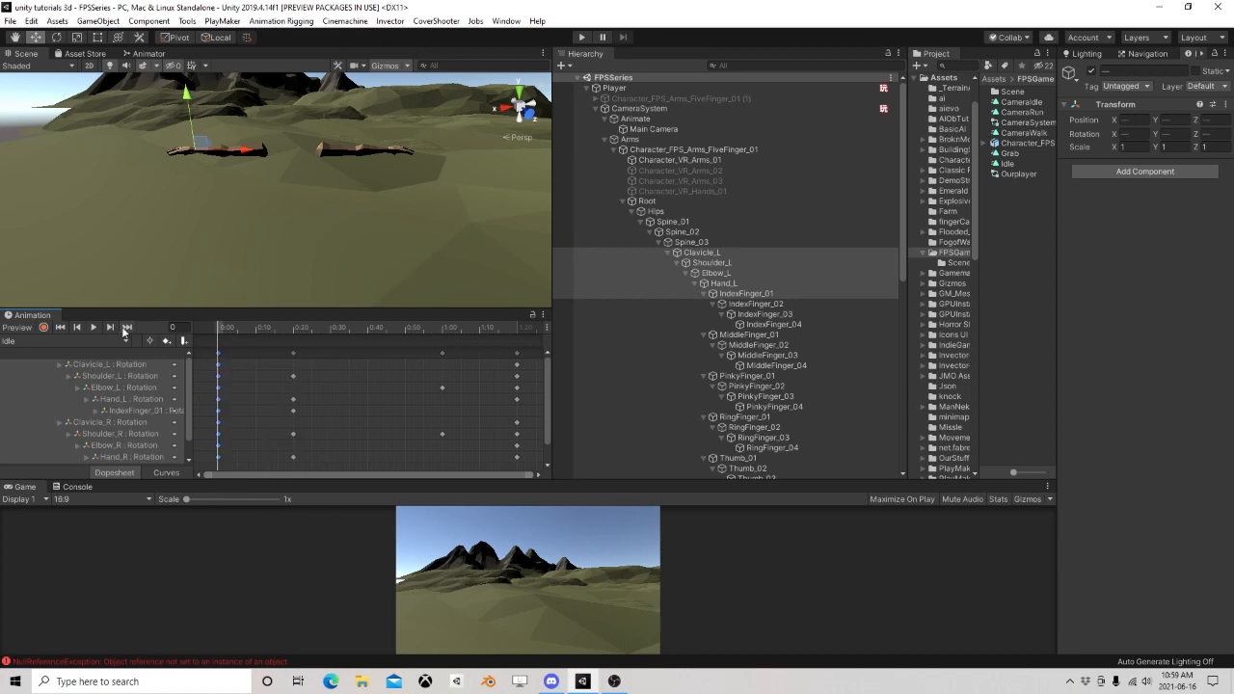
# Preview the Idle clip at frame 0 and copy the Transform component of Clavicle_L
pyautogui.click(219, 330)
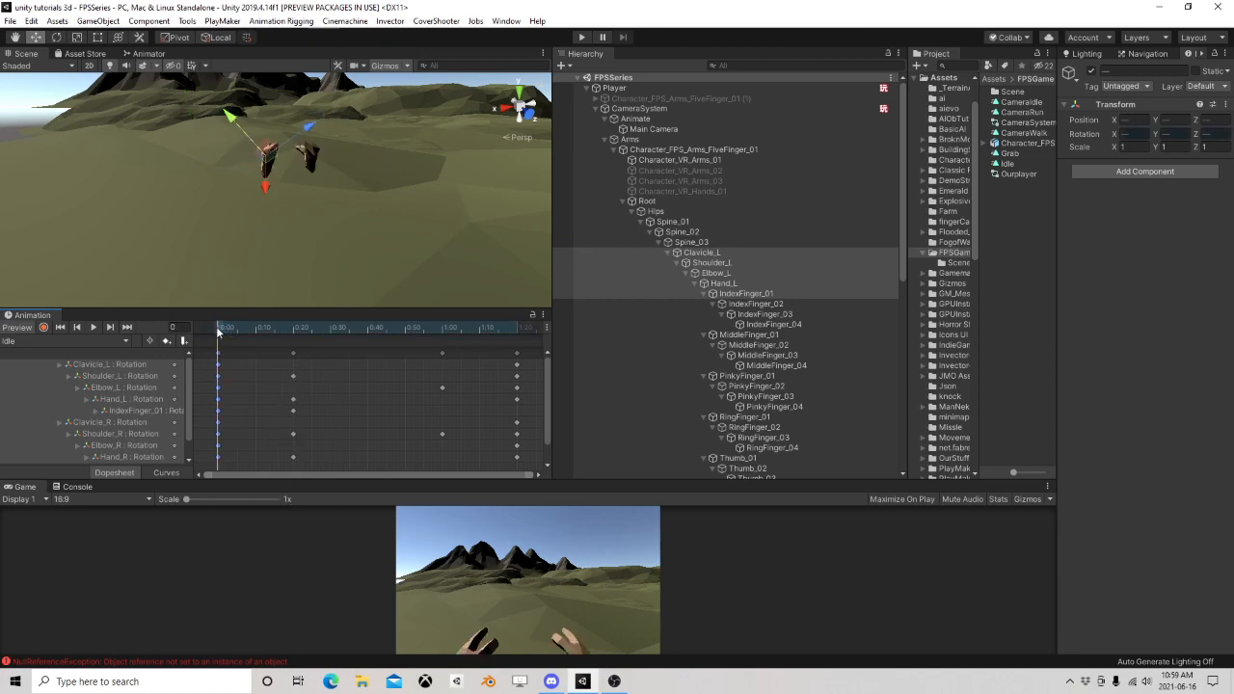
pyautogui.click(709, 255)
pyautogui.rightClick(1114, 105)
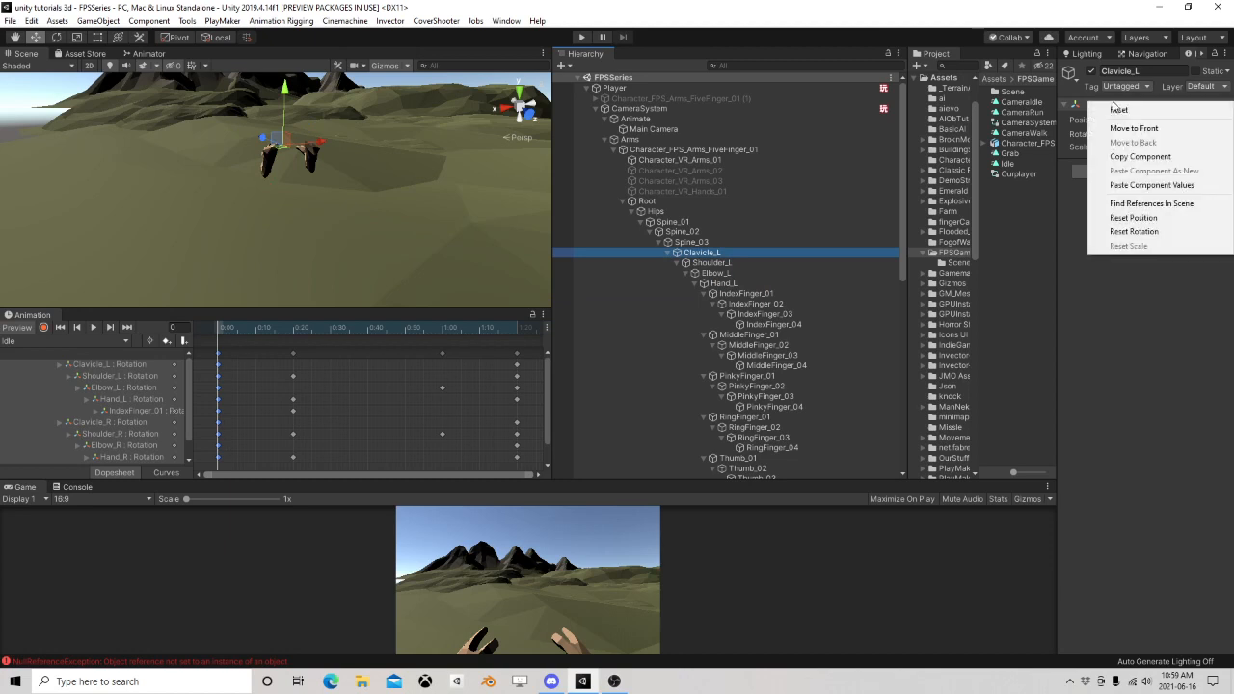
pyautogui.click(1140, 156)
# Record the copied Transform values onto Clavicle_L at frame 0 of the Grab clip
pyautogui.click(84, 343)
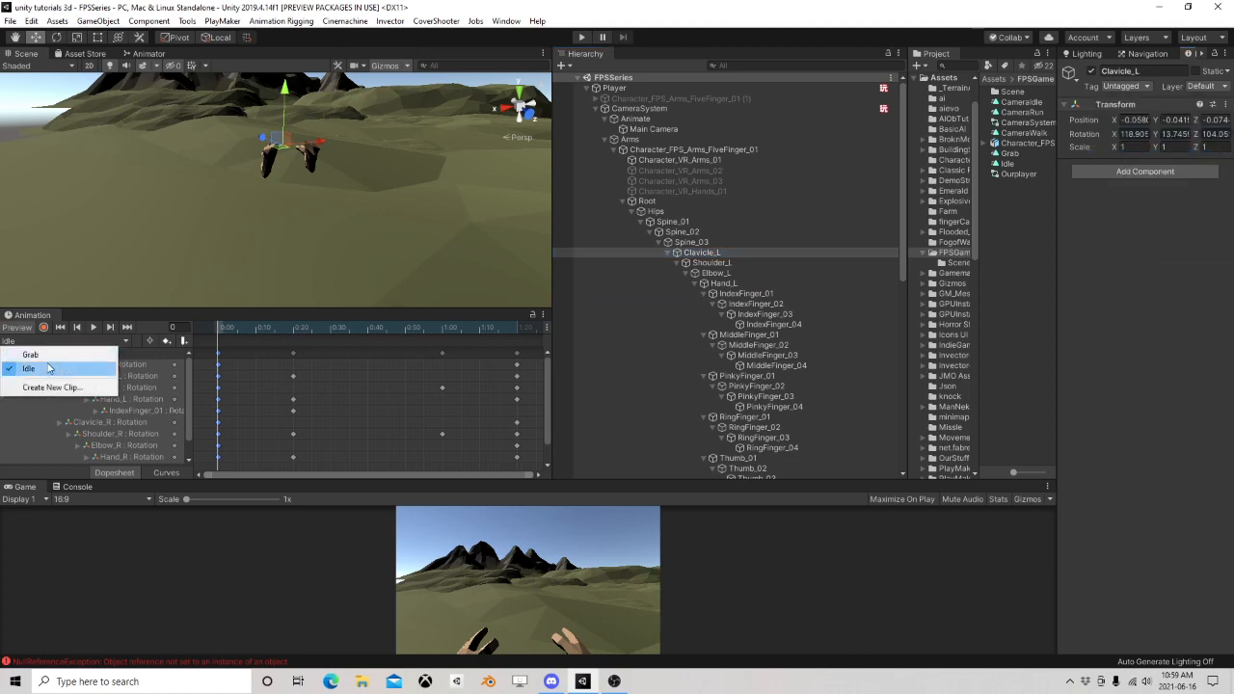
pyautogui.click(30, 354)
pyautogui.click(44, 326)
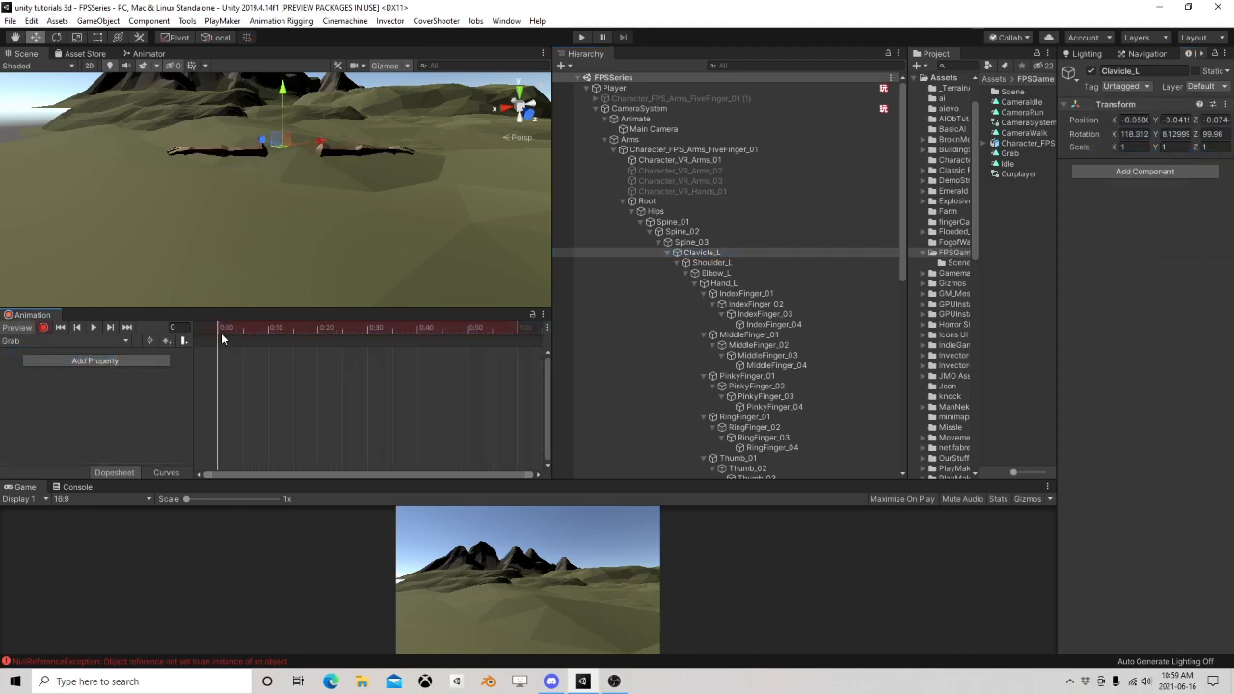
pyautogui.rightClick(1112, 104)
pyautogui.click(1148, 186)
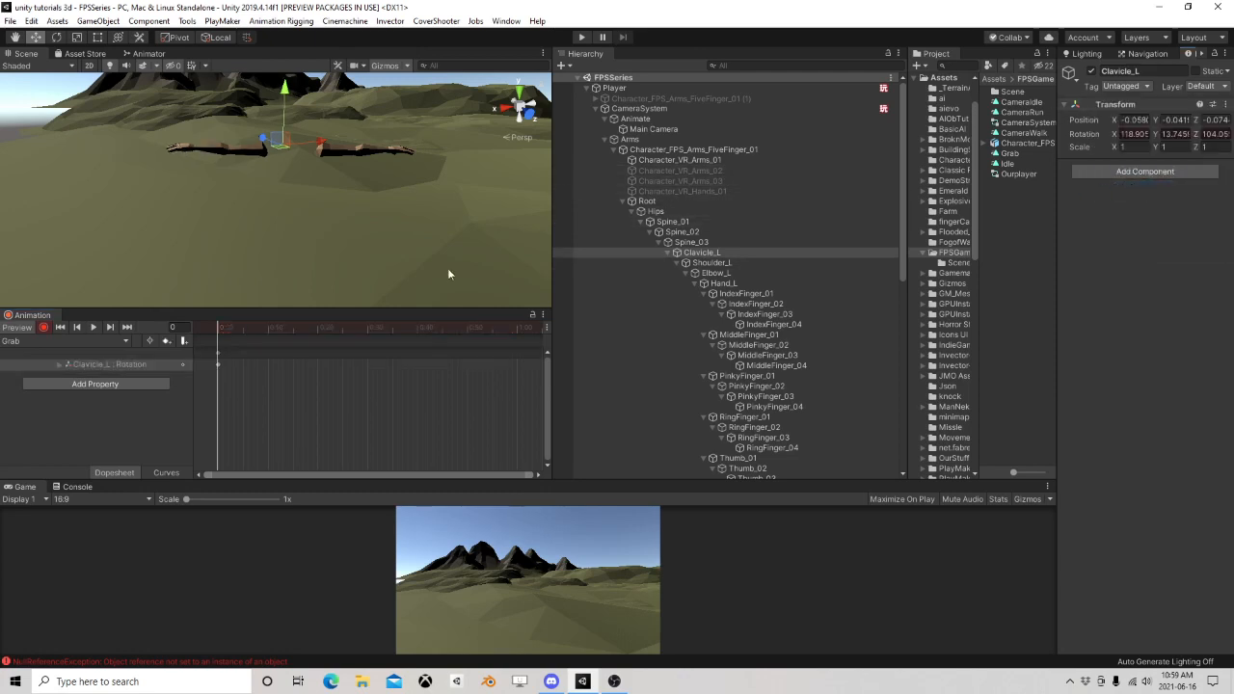
# Return to the Idle clip, select its first keyframes, and copy the Transform component of Shoulder_L
pyautogui.click(45, 340)
pyautogui.click(55, 368)
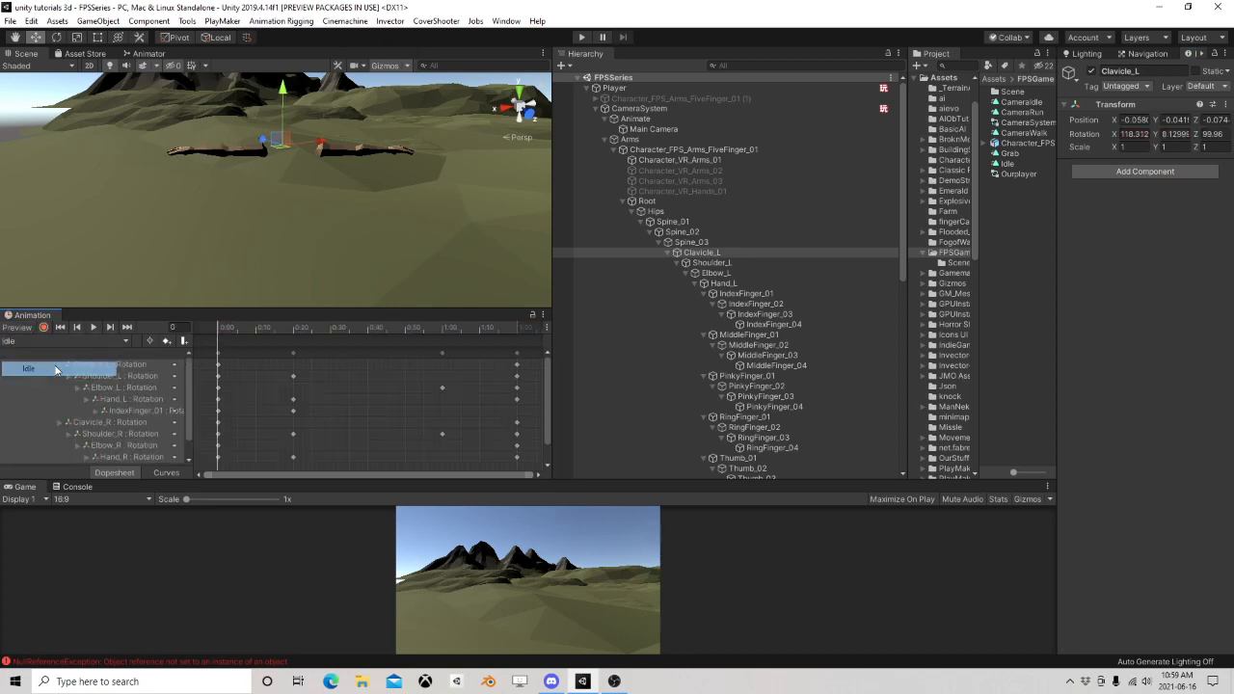
pyautogui.click(219, 355)
pyautogui.click(691, 265)
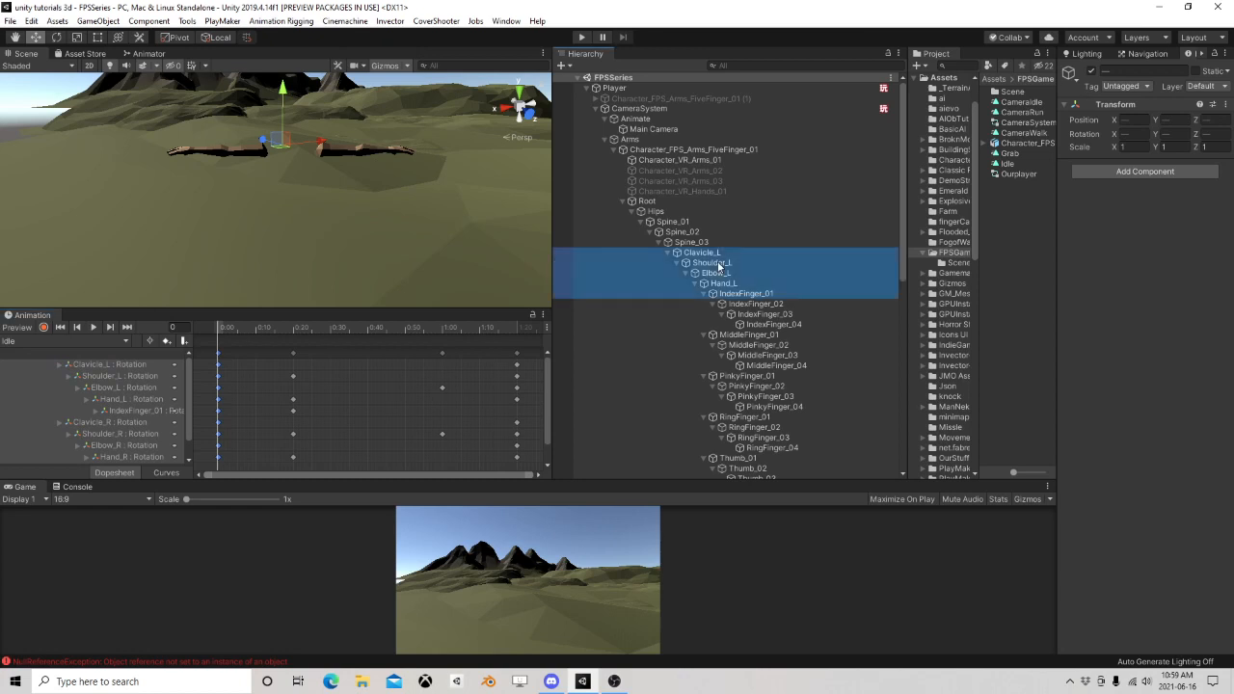
pyautogui.rightClick(1091, 104)
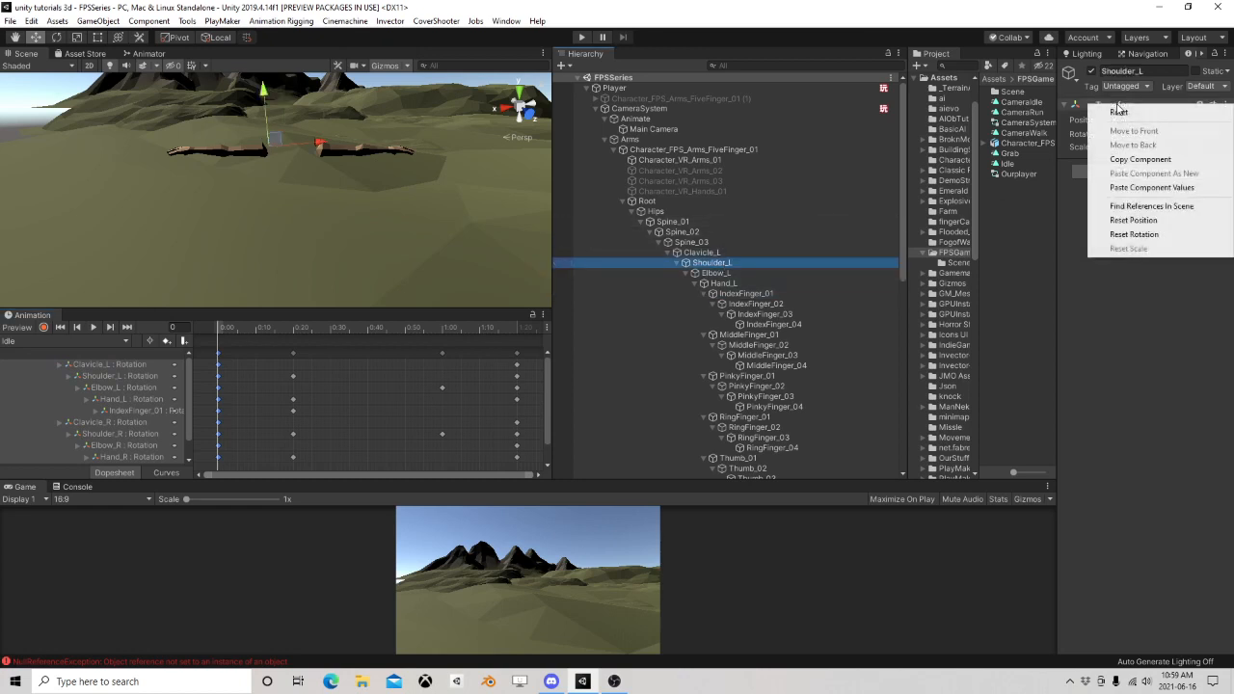
pyautogui.click(1151, 161)
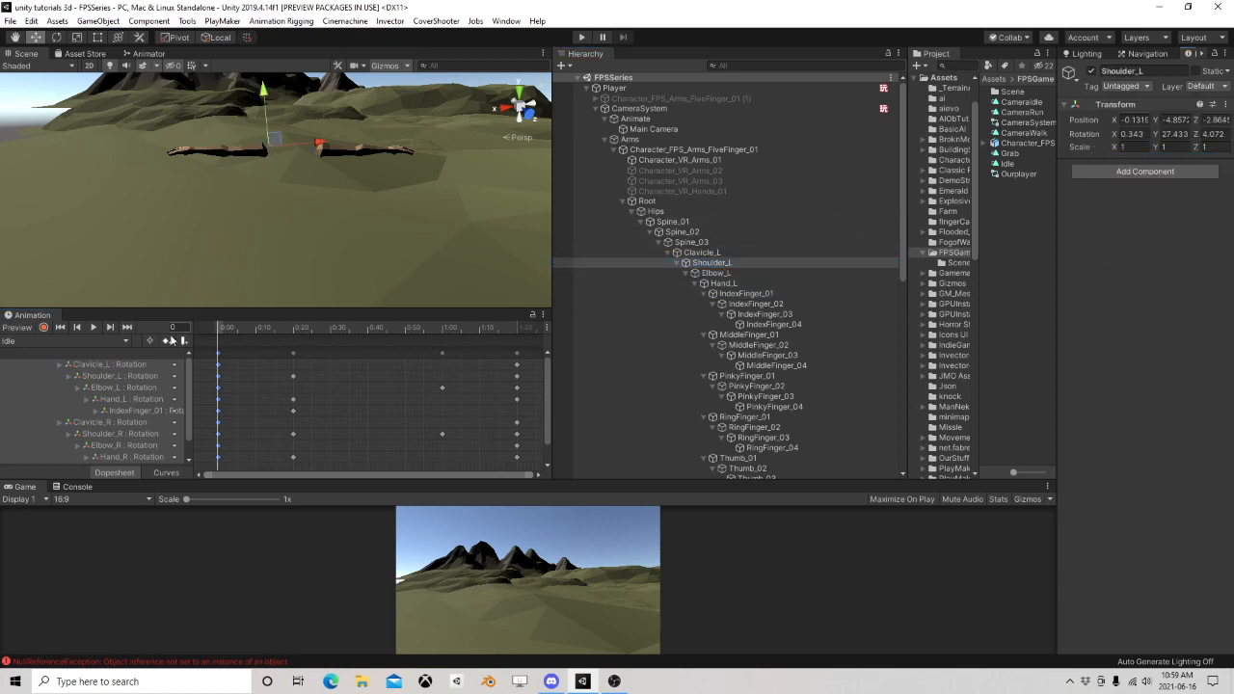
# Try to paste the copied Transform values onto Shoulder_L in the Grab clip, without and with keyframe recording
pyautogui.click(58, 341)
pyautogui.click(53, 356)
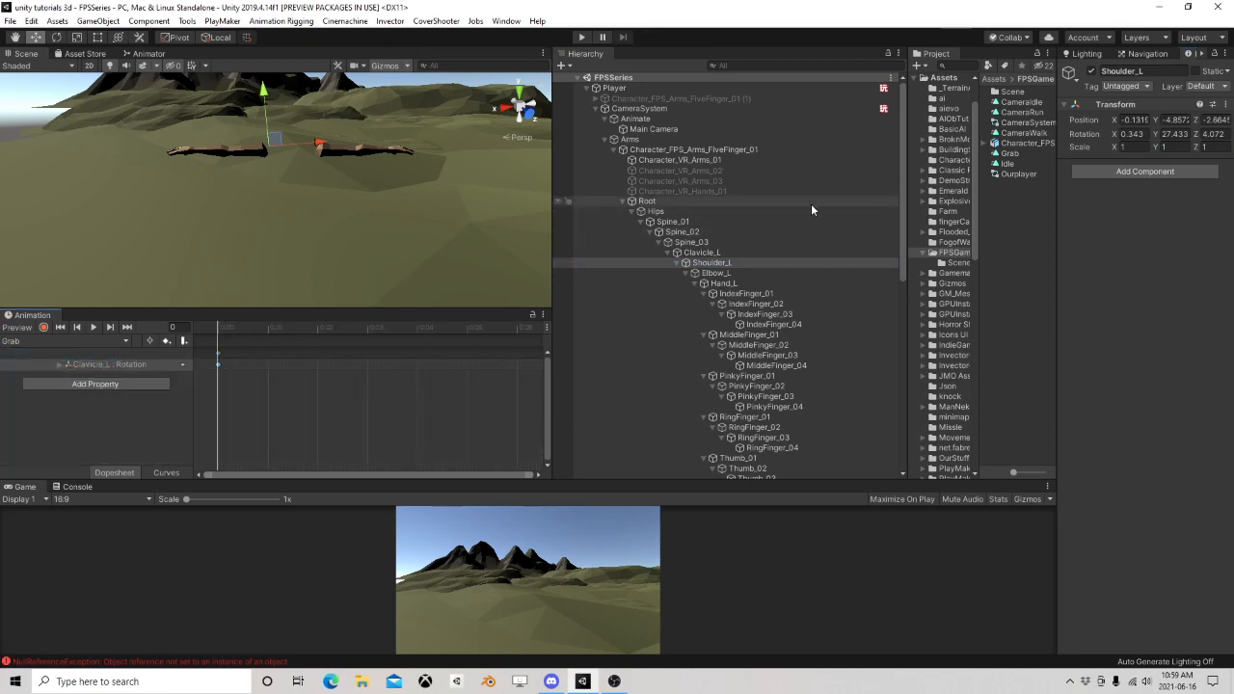
pyautogui.click(713, 262)
pyautogui.rightClick(1090, 104)
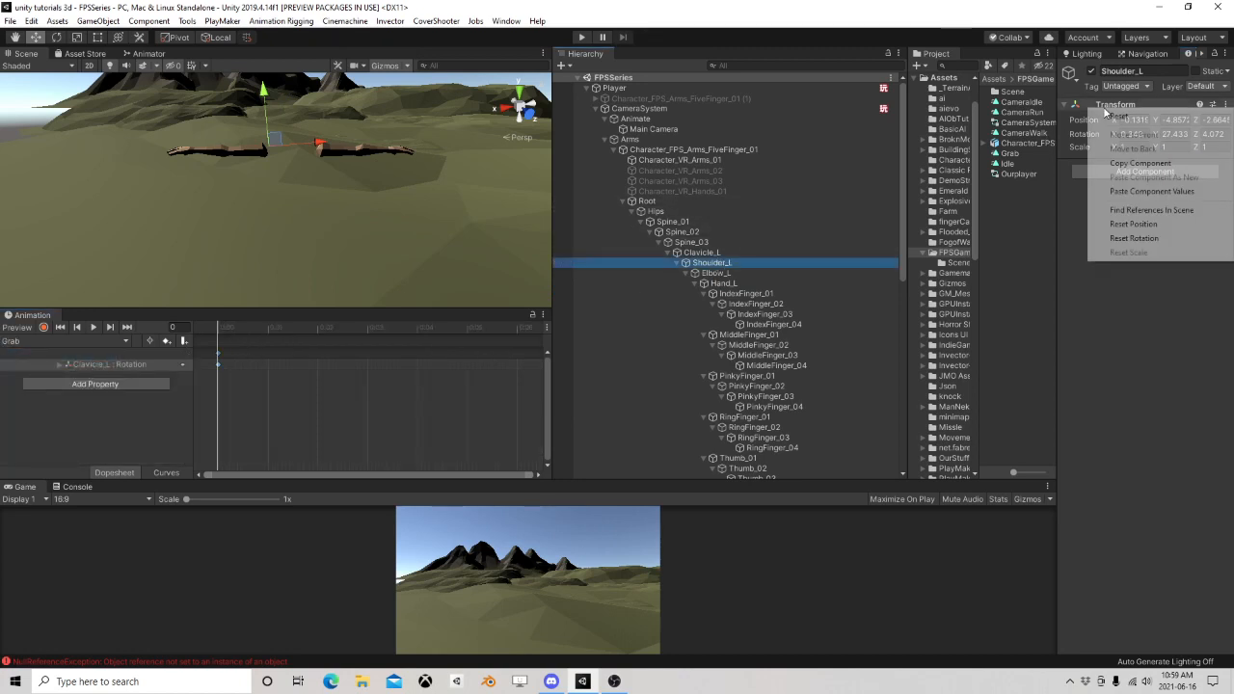
pyautogui.click(1138, 191)
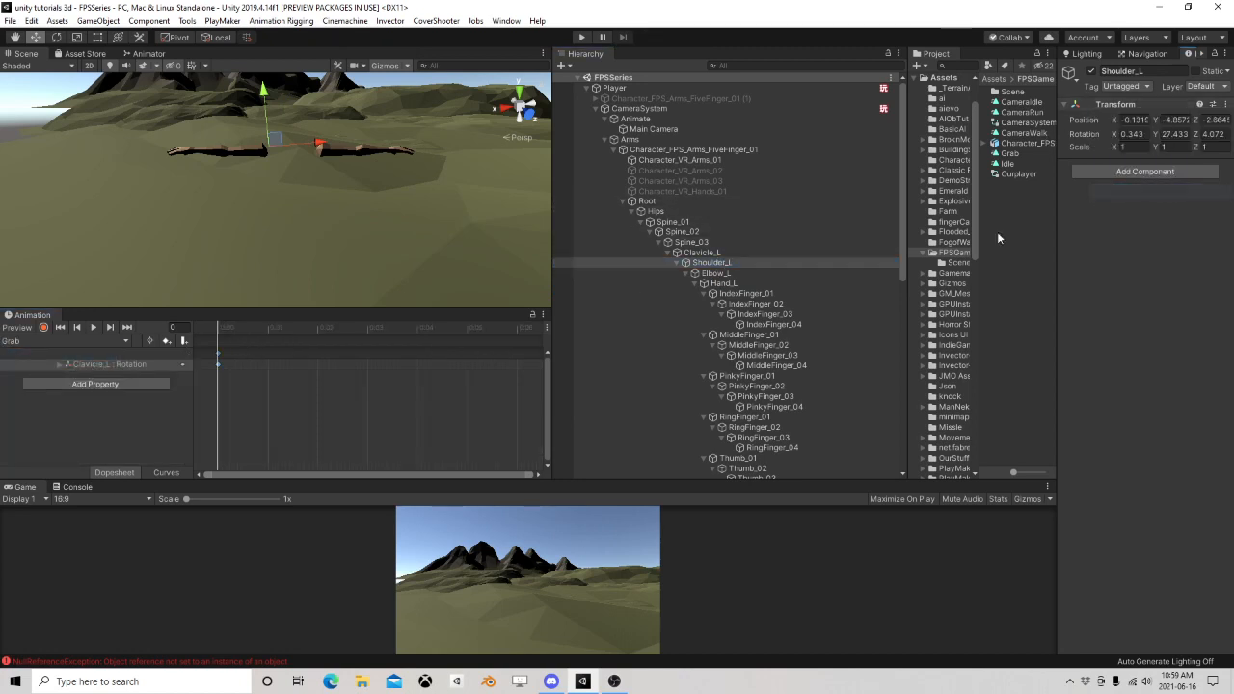
pyautogui.click(44, 328)
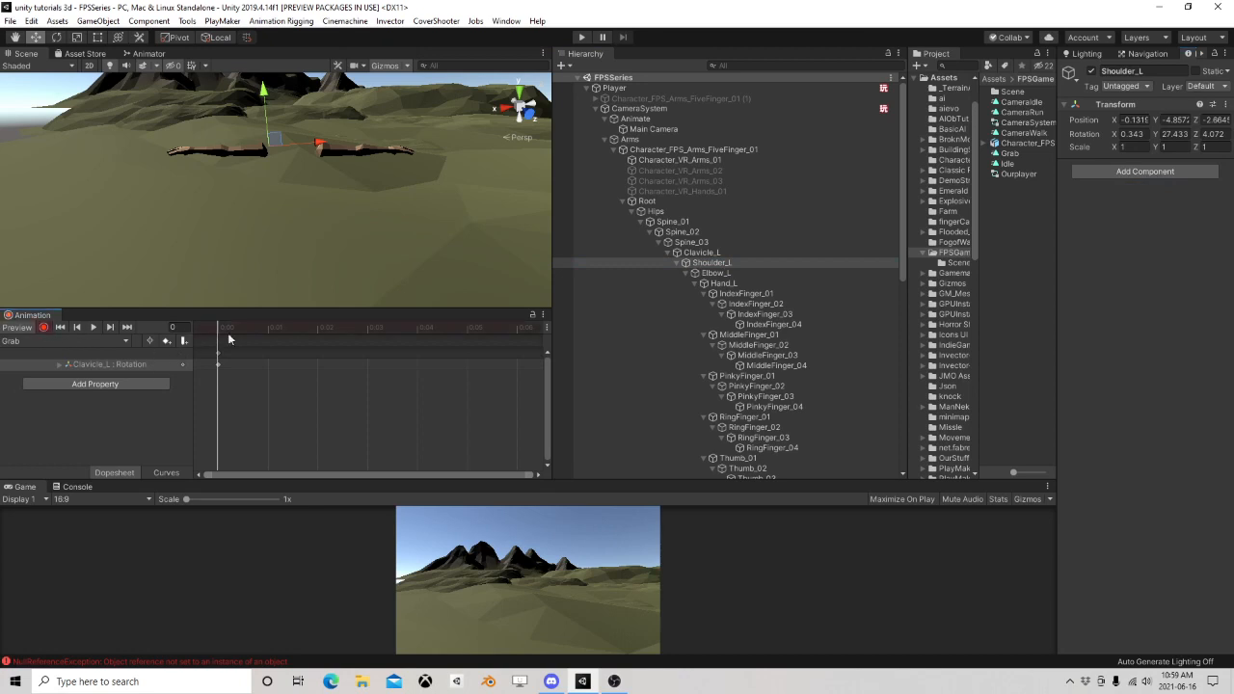
pyautogui.rightClick(1099, 109)
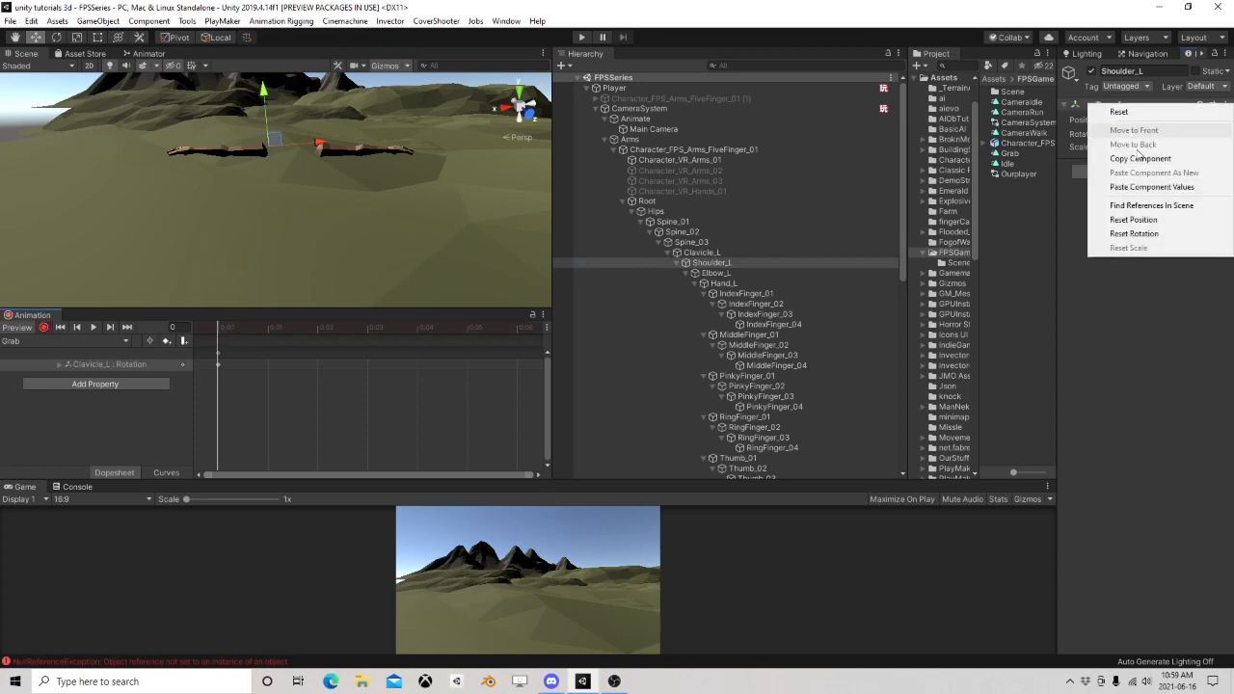
pyautogui.click(1097, 185)
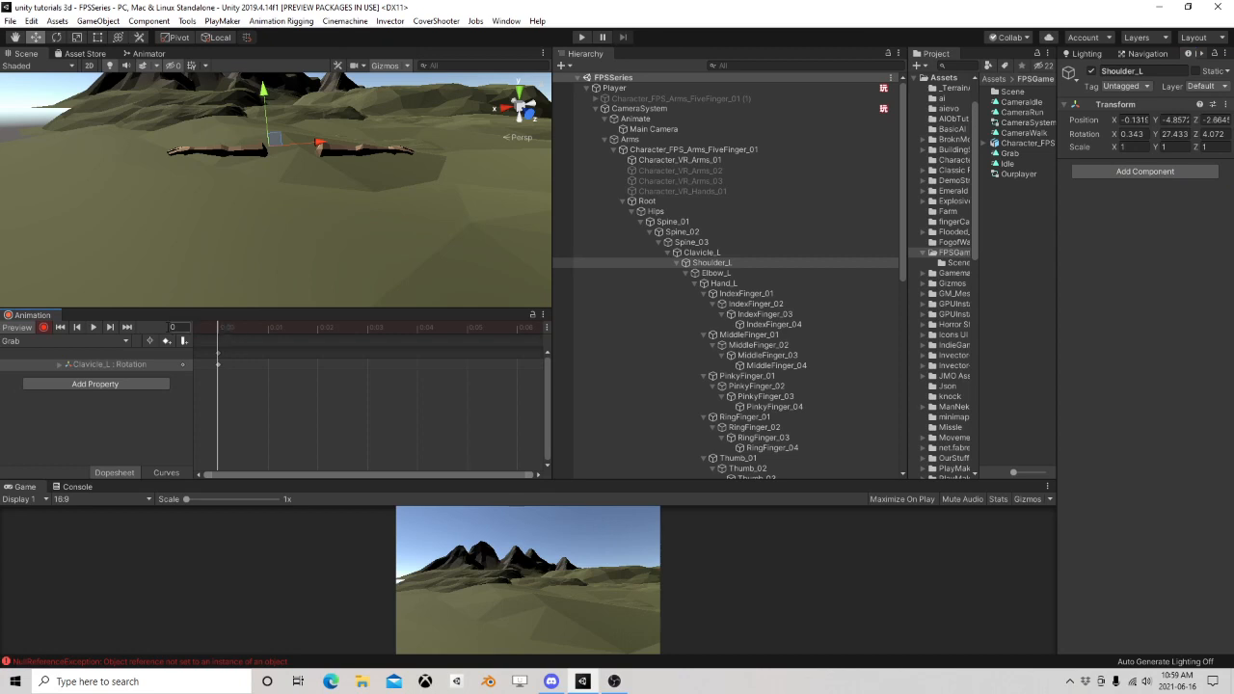
# Switch back to the Idle clip, select the Shoulder_L rotation track, and copy Shoulder_L's Transform component
pyautogui.click(56, 368)
pyautogui.click(57, 368)
pyautogui.click(43, 342)
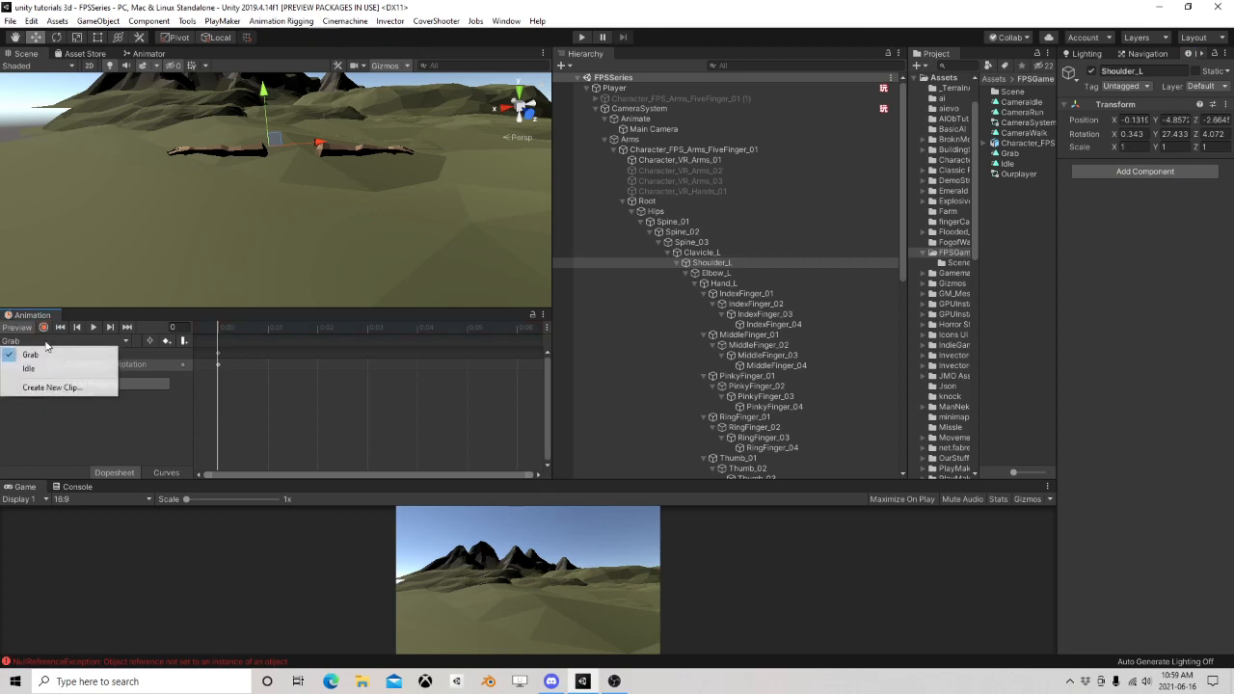
pyautogui.click(31, 369)
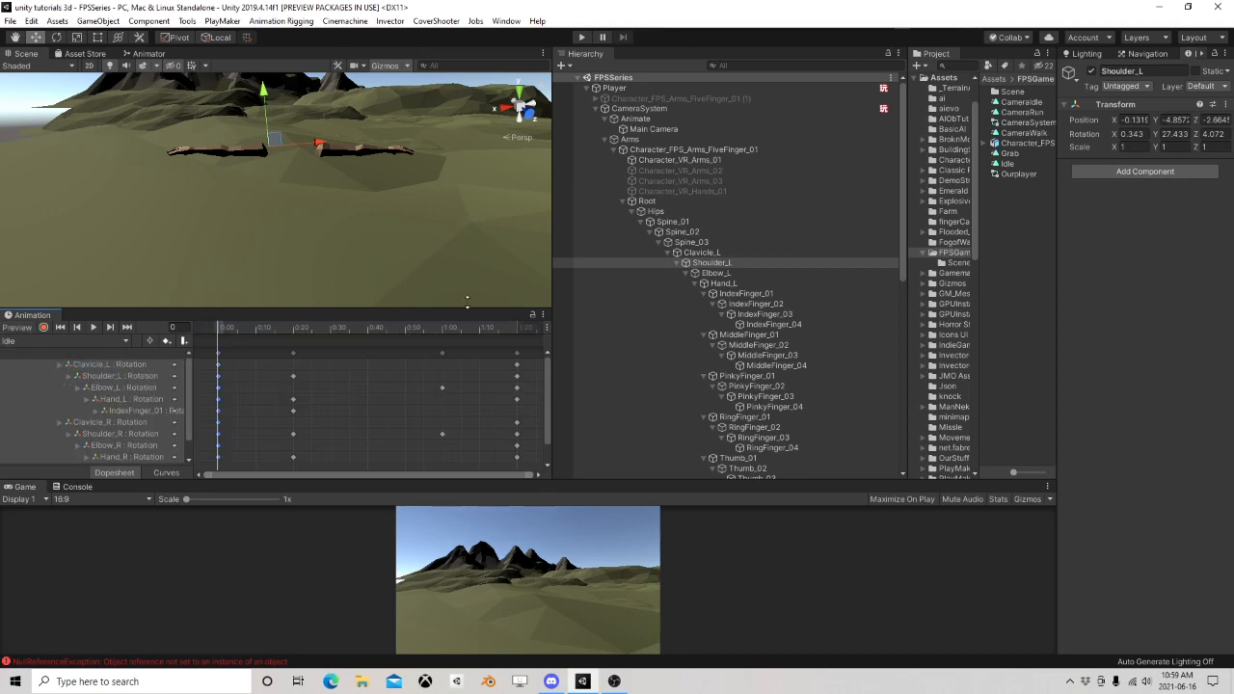
pyautogui.click(707, 264)
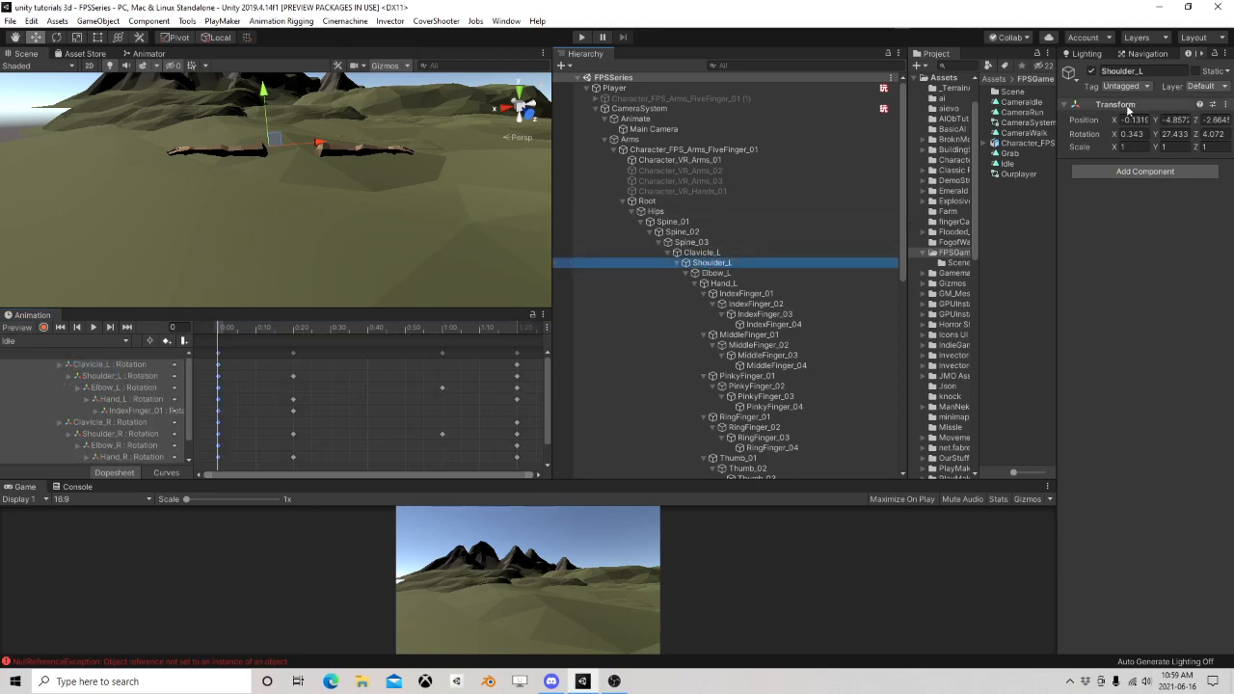
pyautogui.rightClick(1128, 108)
pyautogui.click(1134, 160)
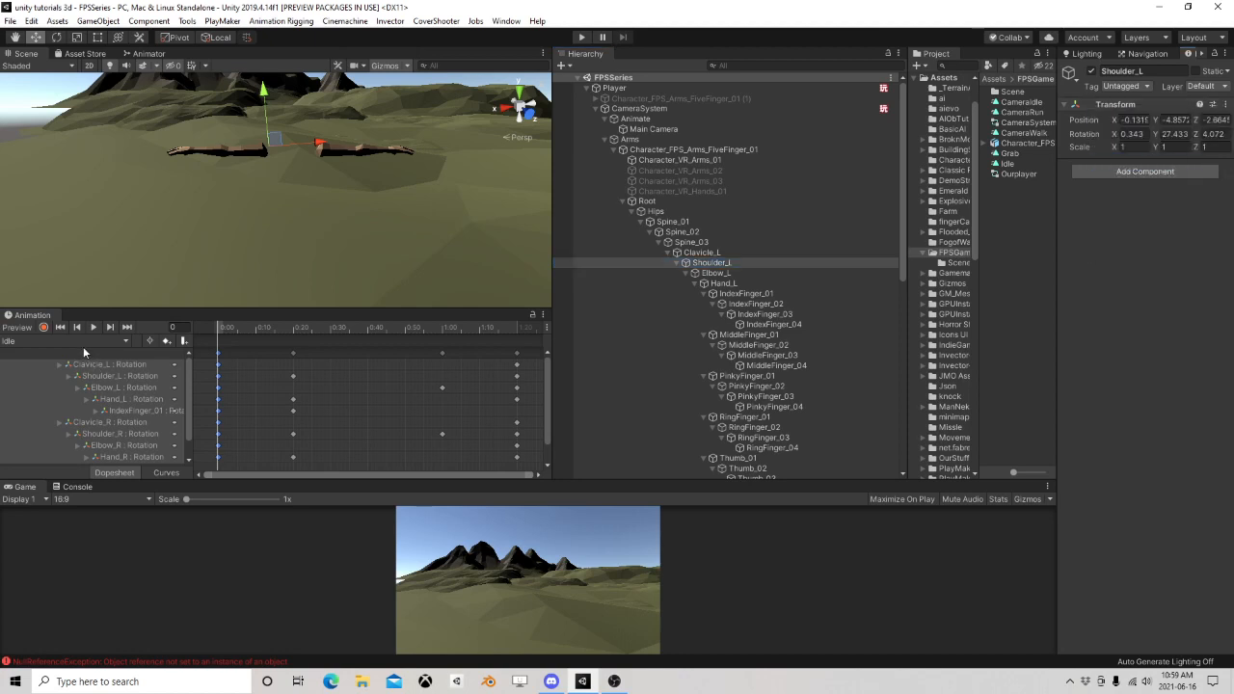
pyautogui.click(92, 366)
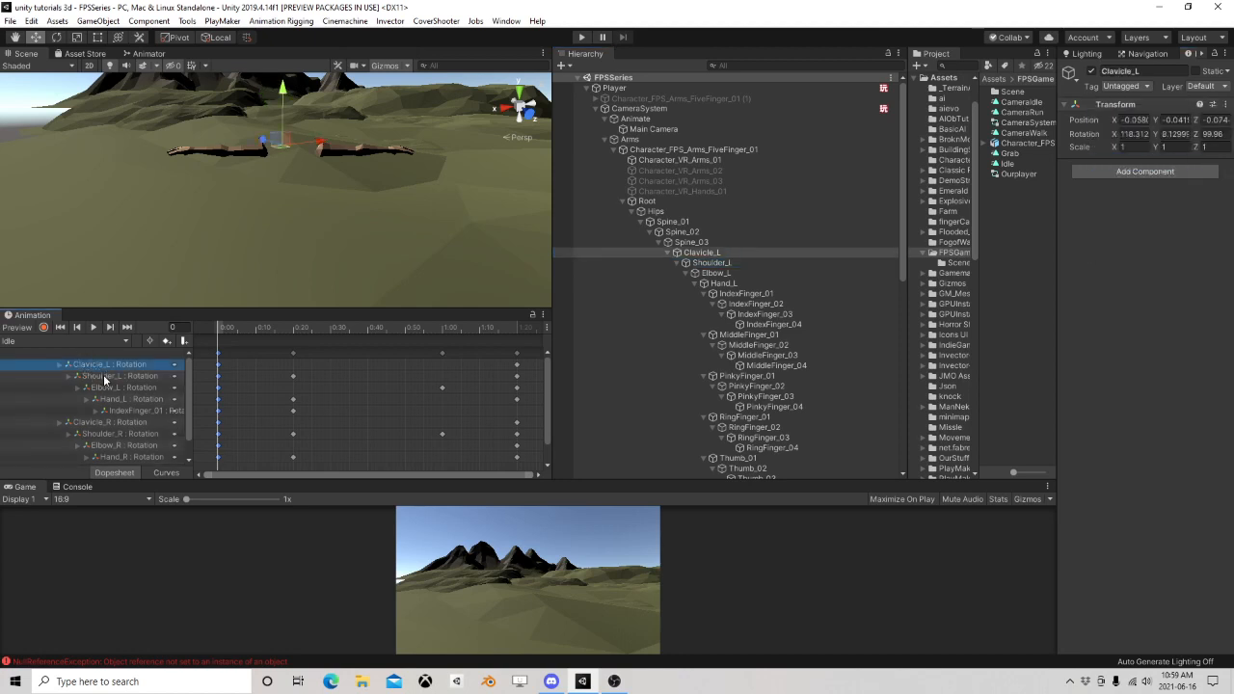
pyautogui.click(104, 377)
pyautogui.rightClick(1092, 104)
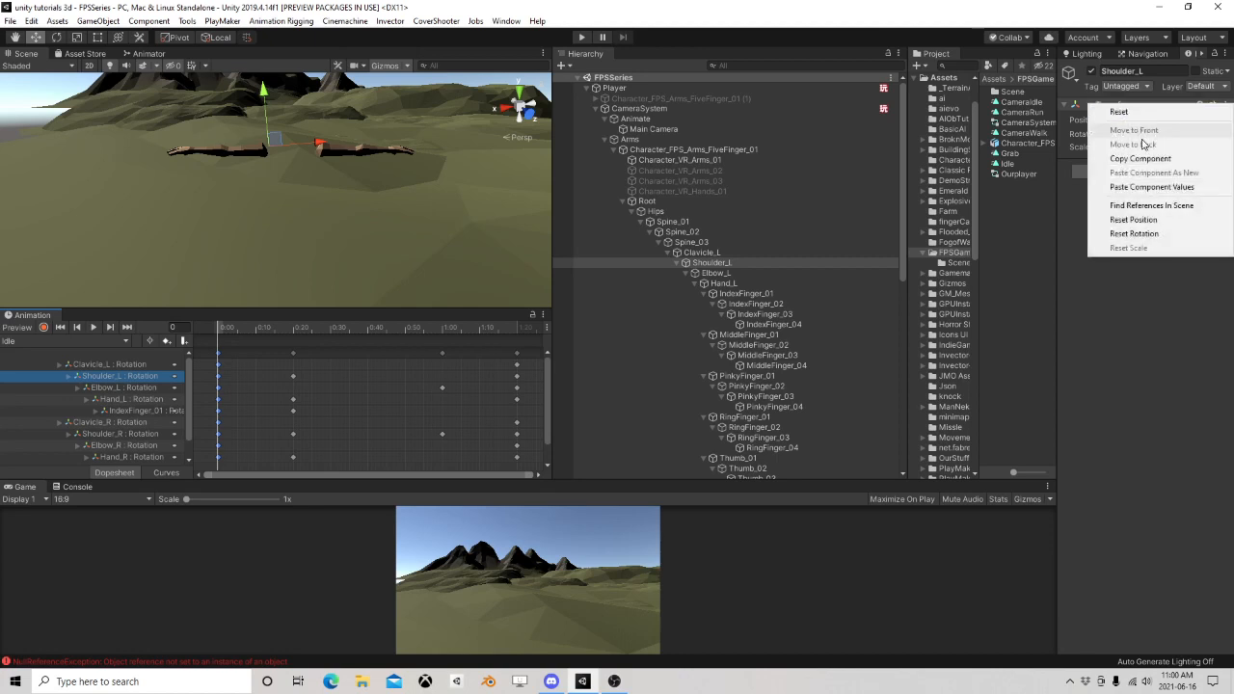
pyautogui.click(1140, 159)
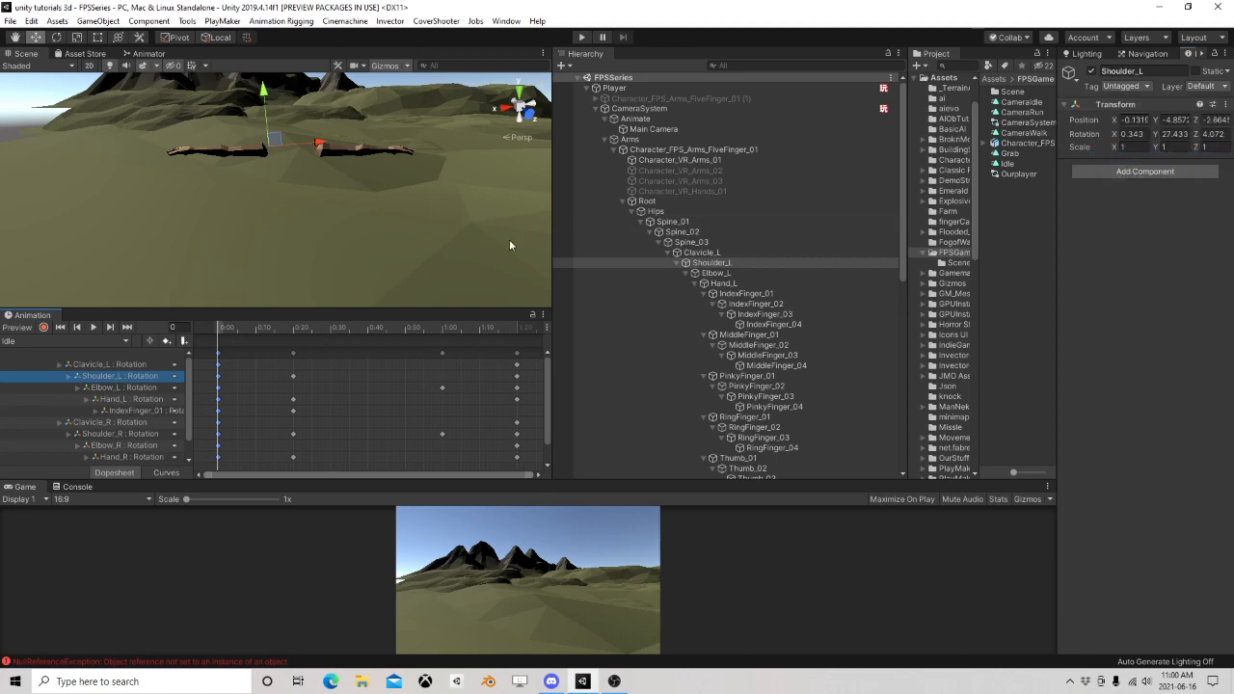
# Try to record the copied Transform values onto Shoulder_L at frame 0 of the Grab clip
pyautogui.click(47, 342)
pyautogui.click(29, 364)
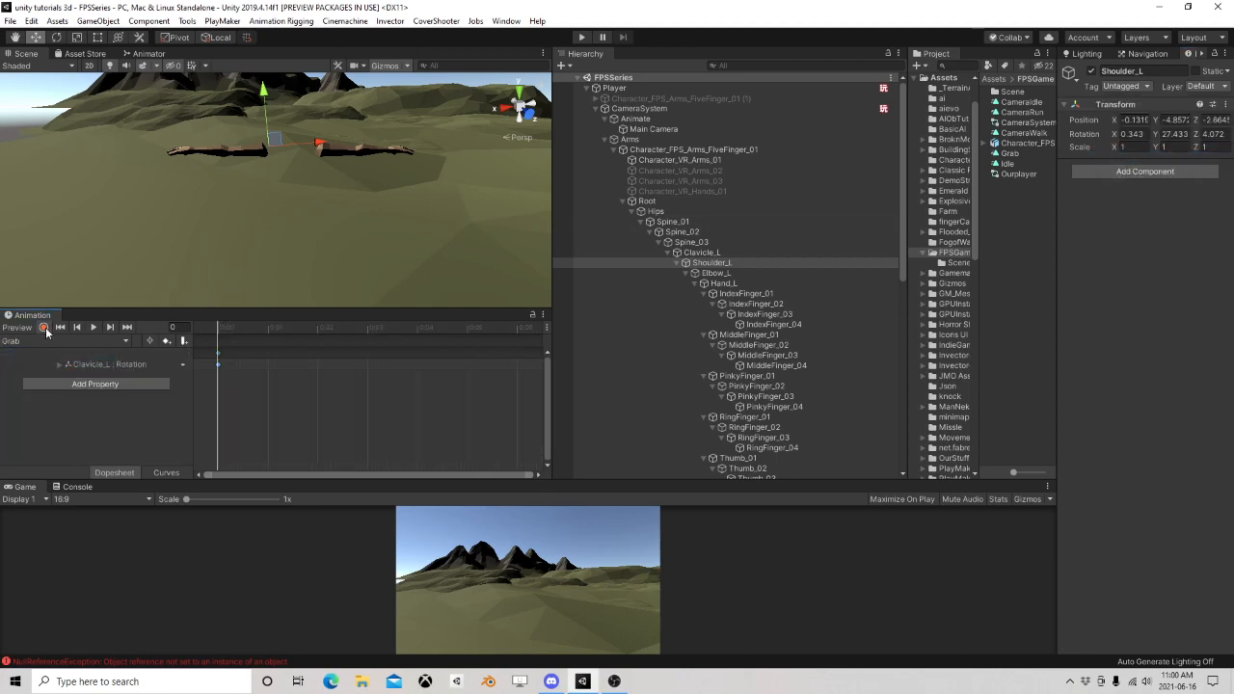
pyautogui.click(44, 327)
pyautogui.click(714, 265)
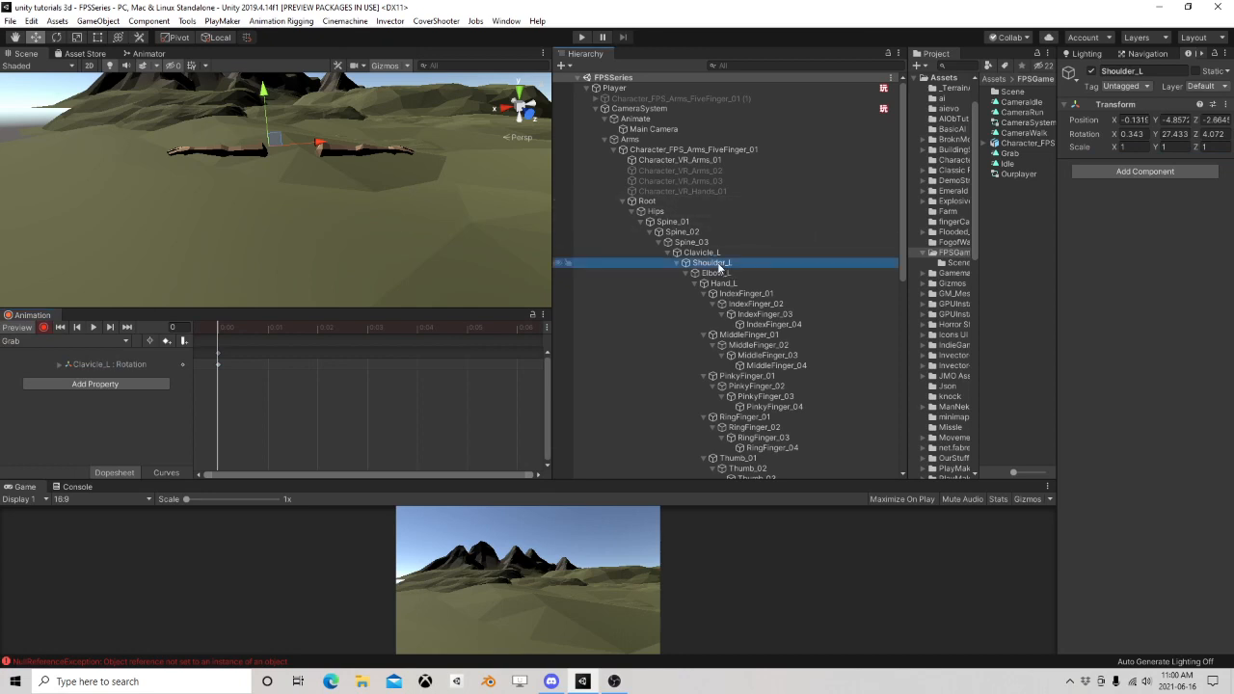
pyautogui.rightClick(1123, 104)
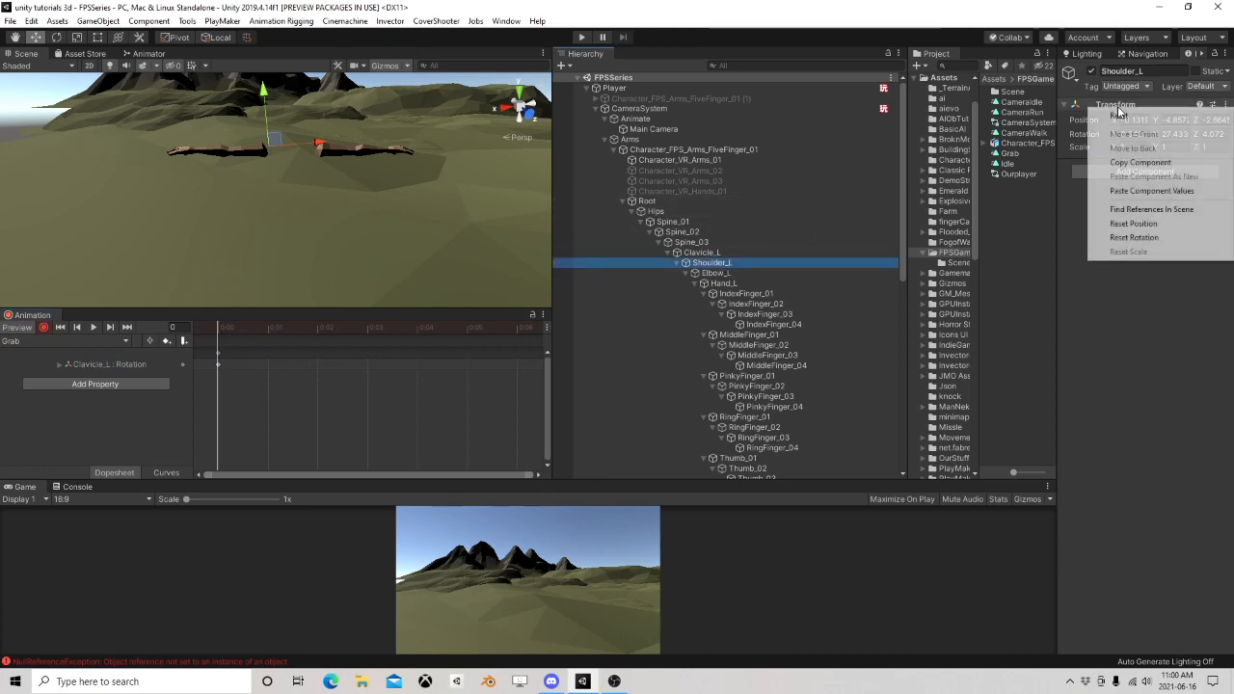
pyautogui.click(1133, 191)
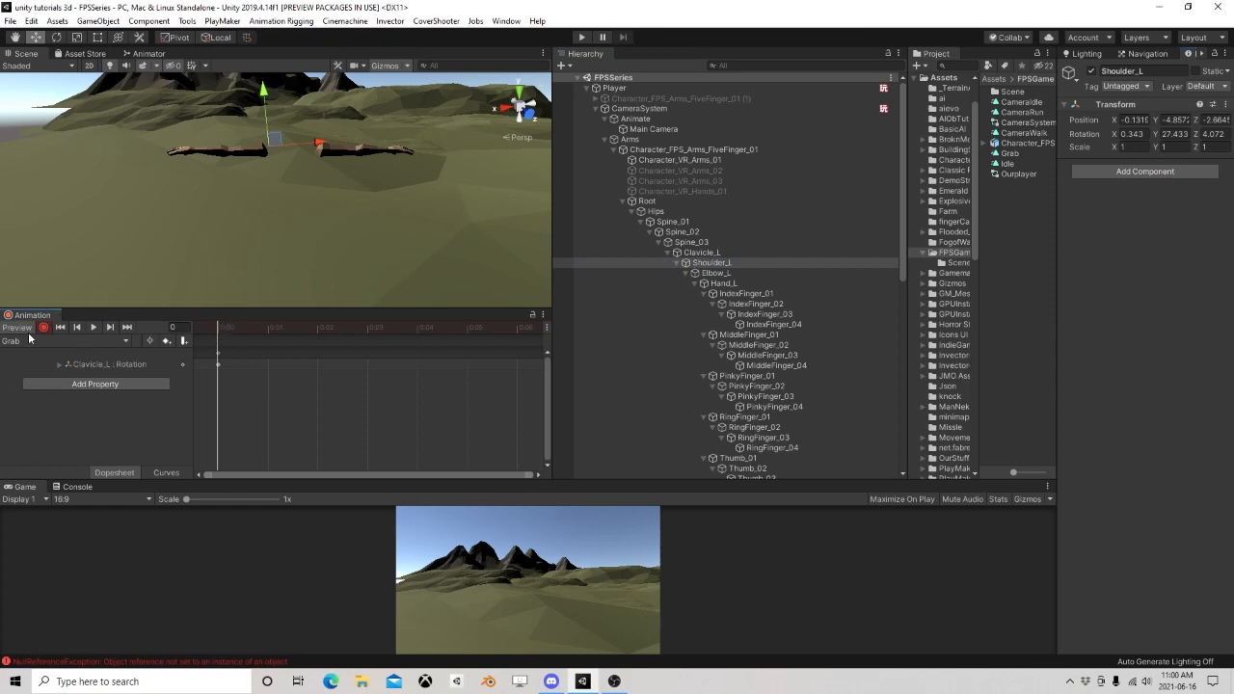
pyautogui.moveTo(227, 330); pyautogui.dragTo(43, 331)
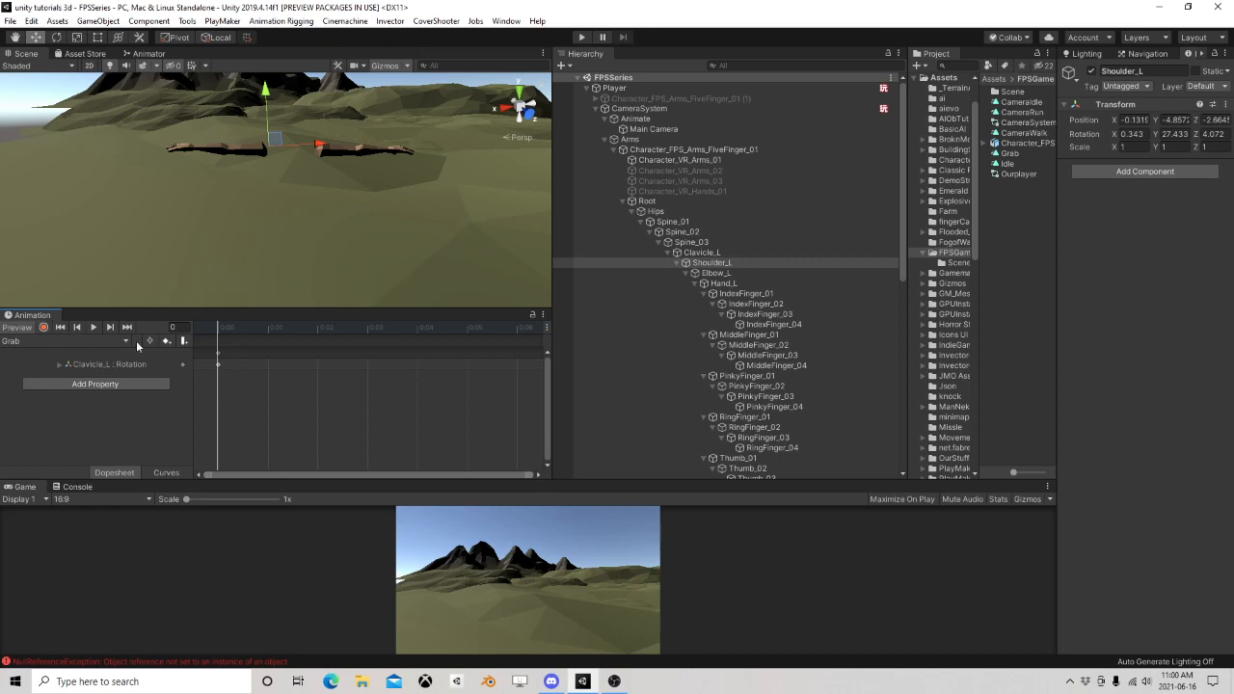
# Stay on the Grab clip and move its playhead to frame 60
pyautogui.click(124, 341)
pyautogui.click(24, 353)
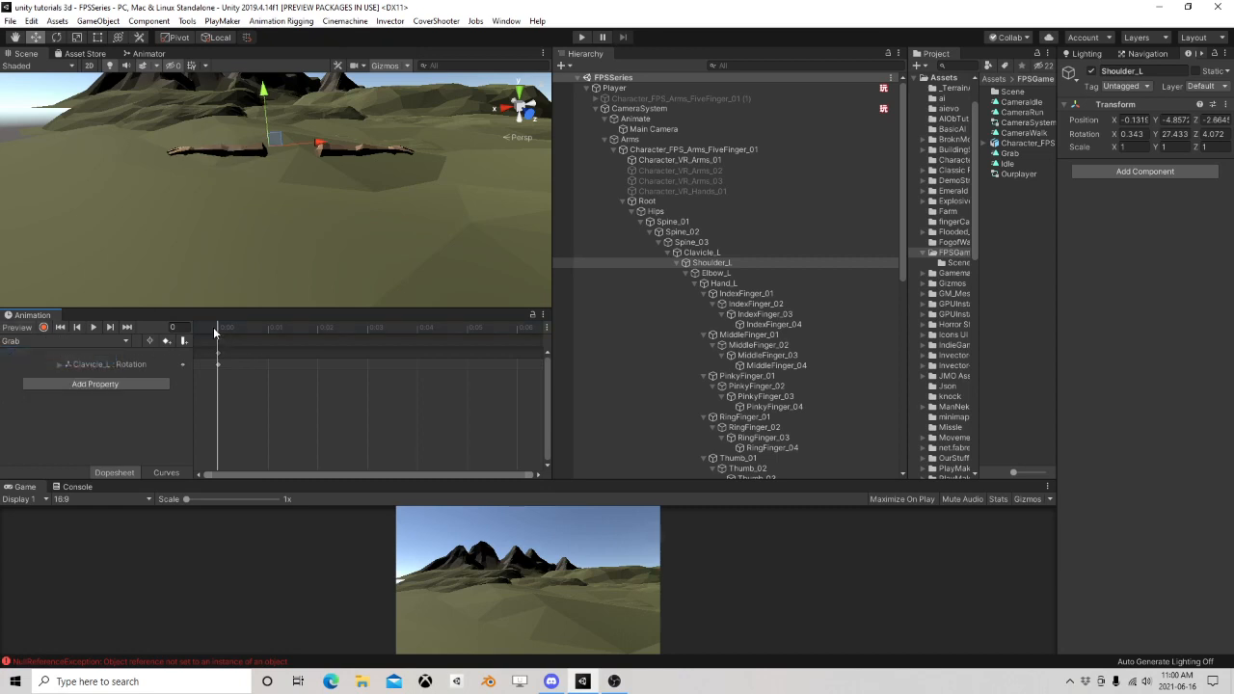
pyautogui.click(249, 325)
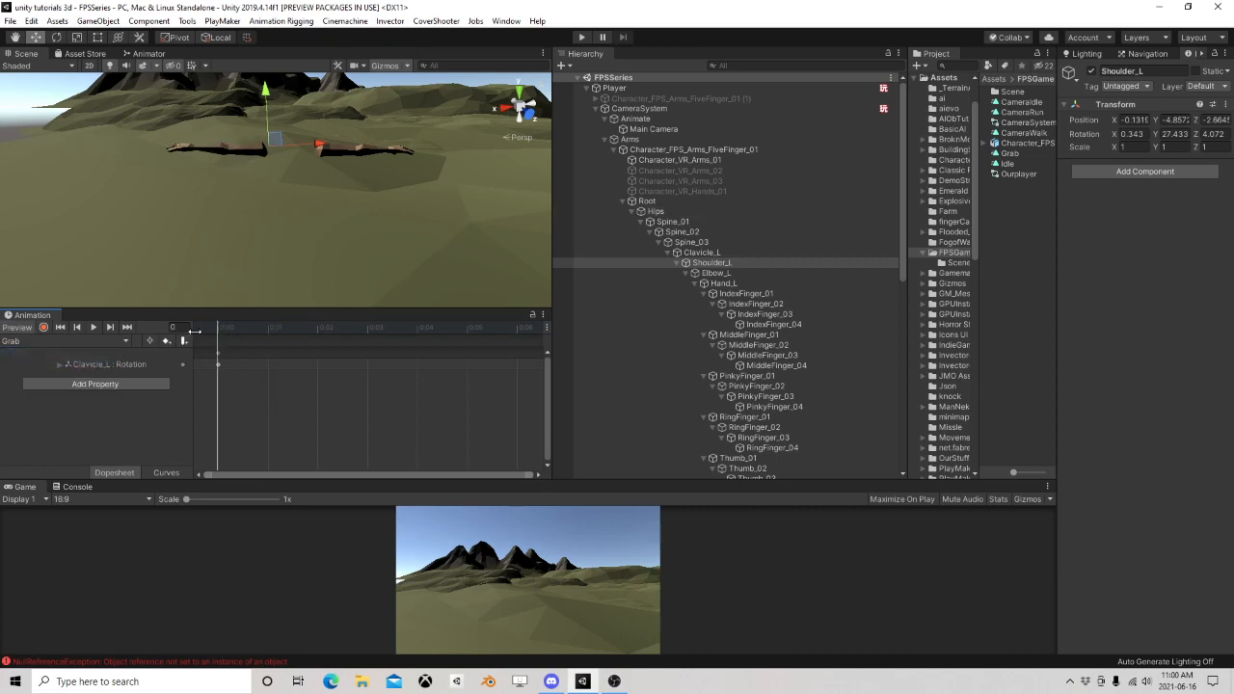
pyautogui.moveTo(194, 332); pyautogui.dragTo(312, 339)
pyautogui.scroll(5, 310, 352)
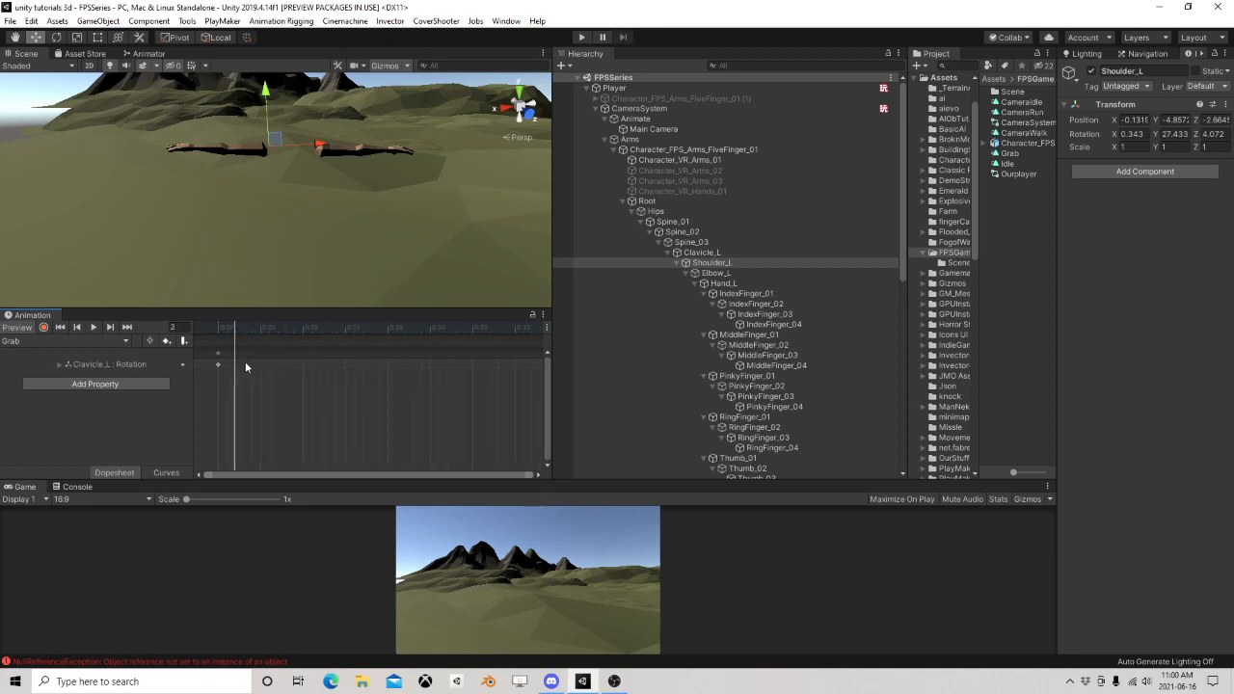
pyautogui.scroll(-3, 245, 365)
pyautogui.moveTo(234, 330); pyautogui.dragTo(381, 328)
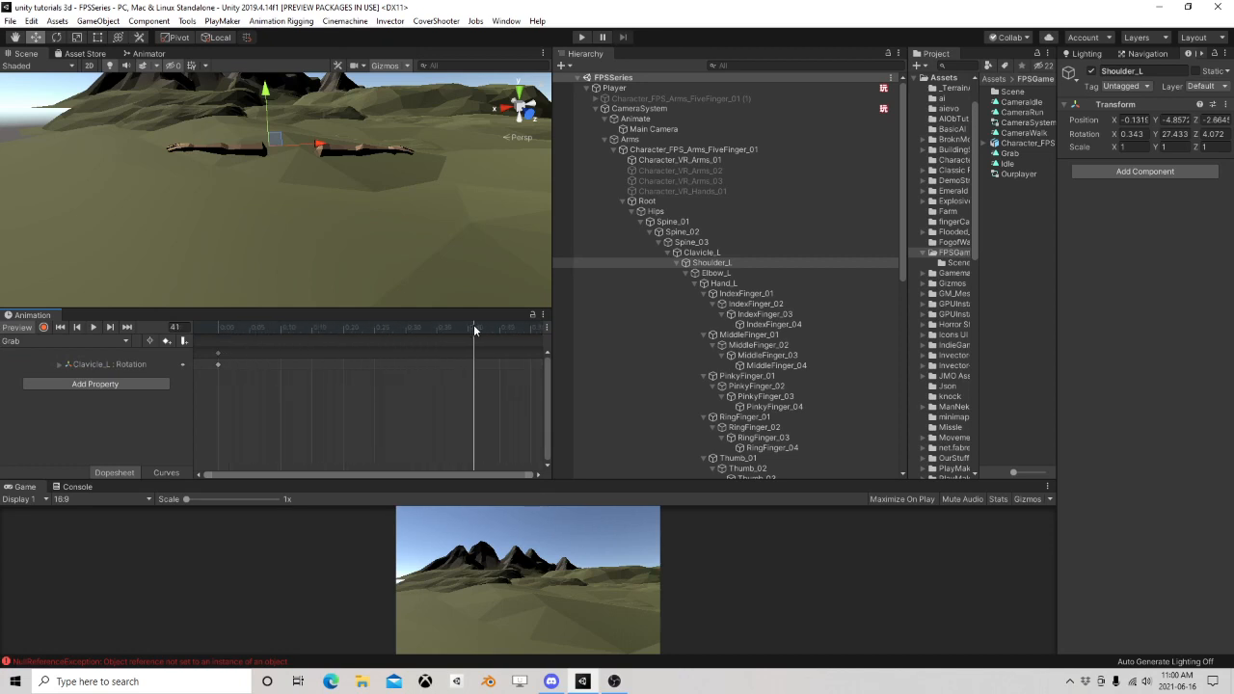
pyautogui.moveTo(476, 325); pyautogui.dragTo(530, 329)
# Turn on keyframe recording and rotate Clavicle_R to about -119, -173, 177 at frame 60, swinging the right arm forward
pyautogui.click(721, 262)
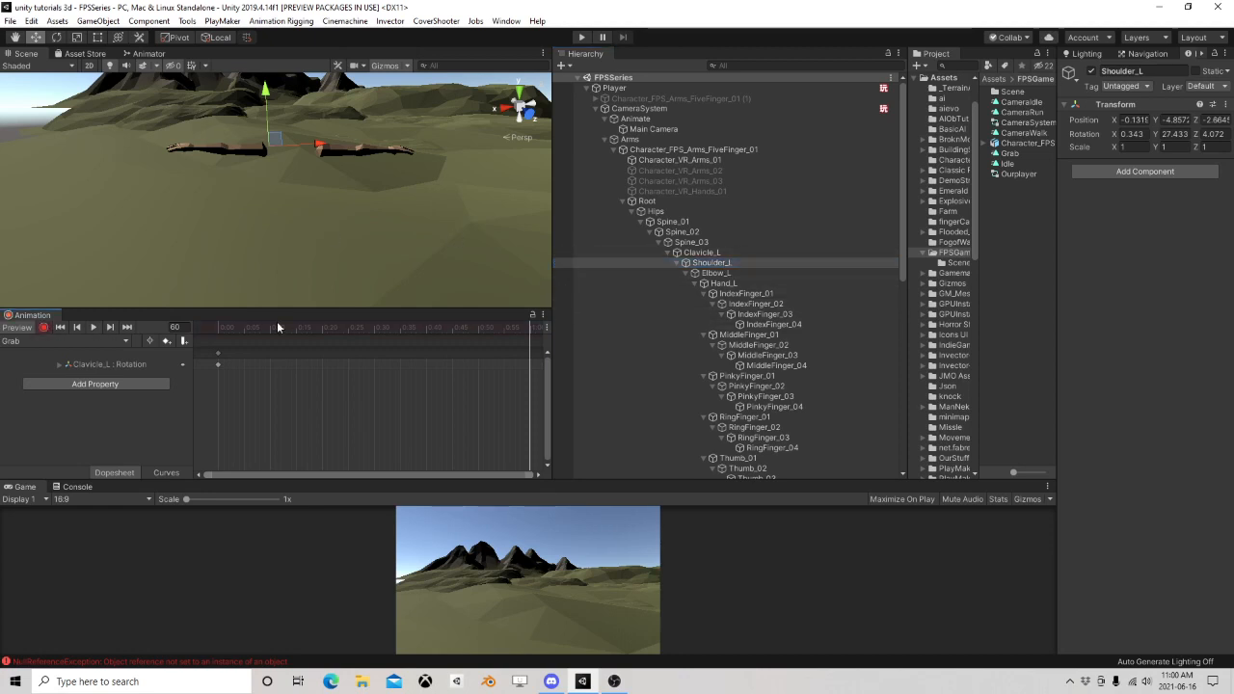
pyautogui.scroll(-3, 805, 336)
pyautogui.scroll(-10, 771, 342)
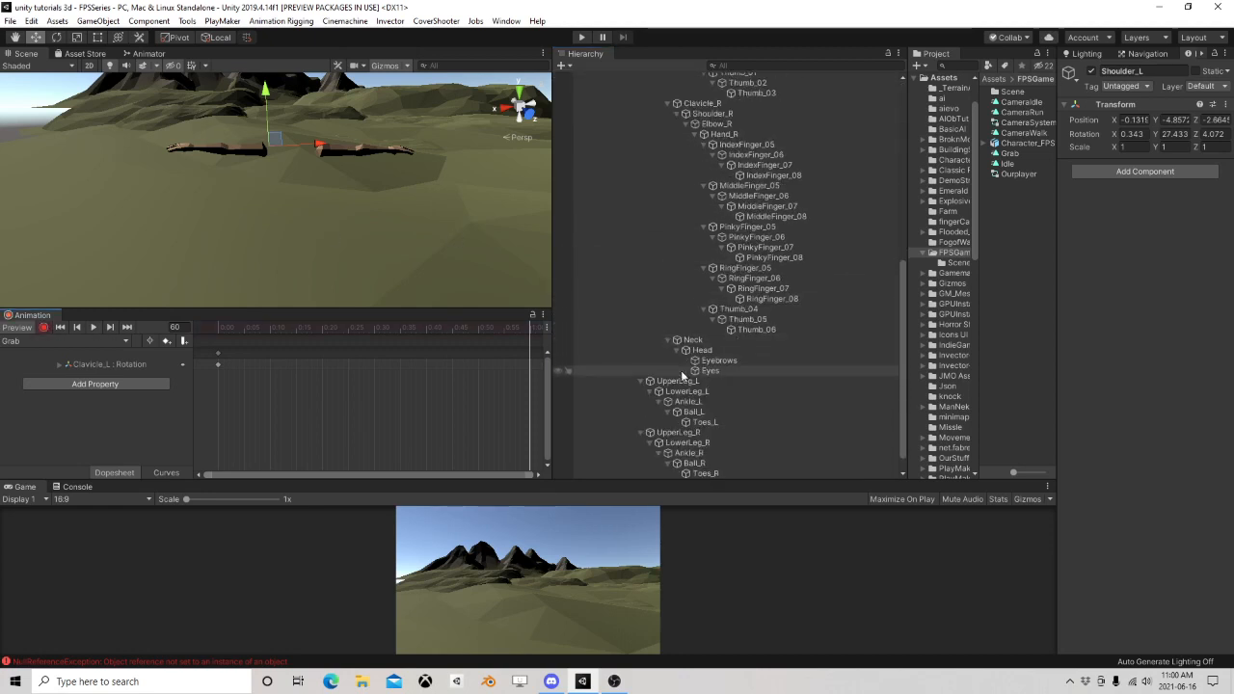
pyautogui.scroll(7, 713, 355)
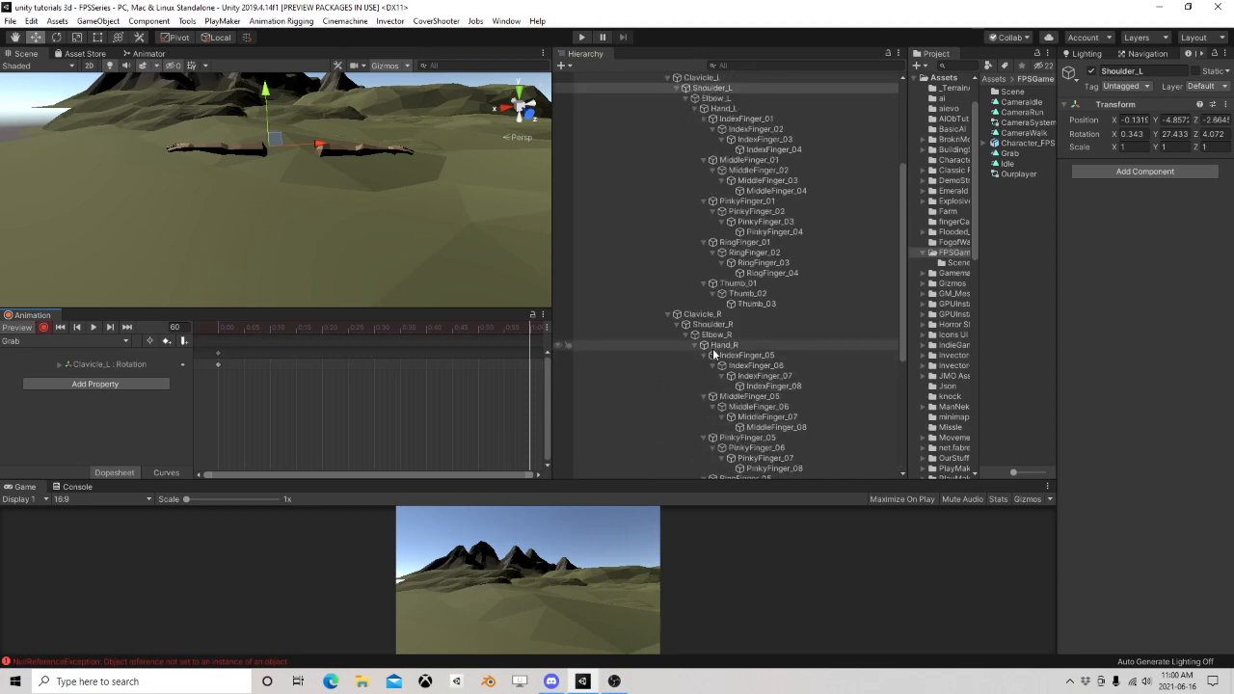
pyautogui.click(716, 318)
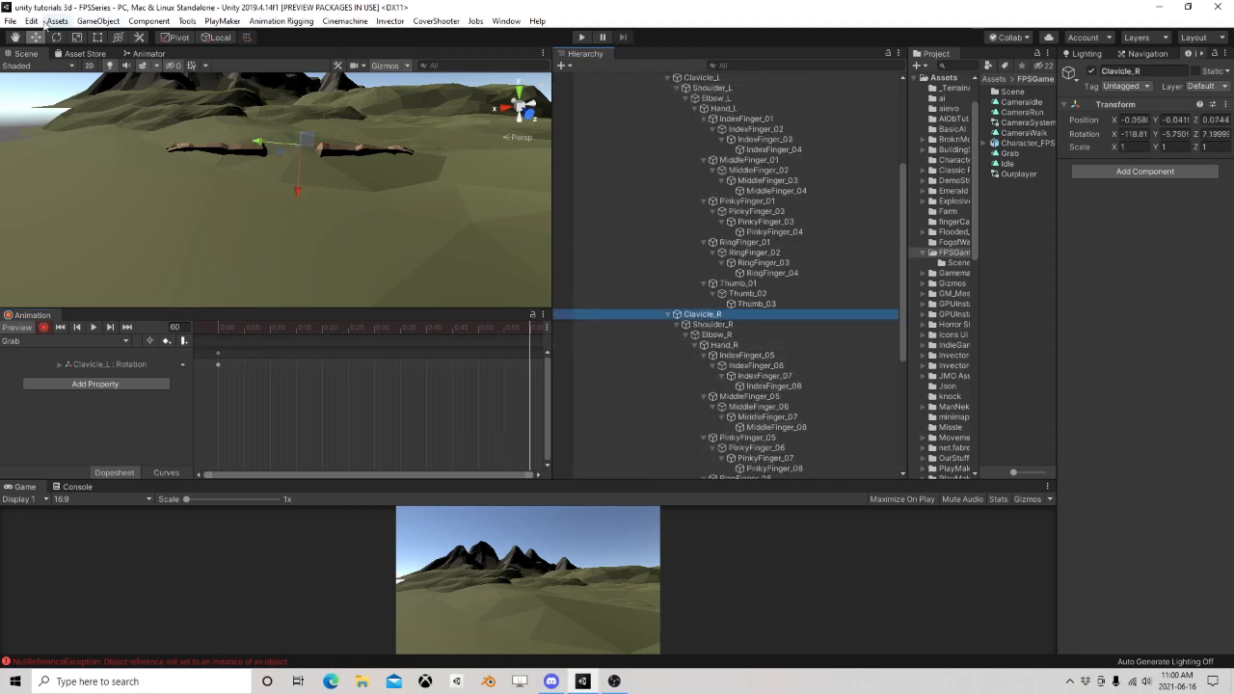
pyautogui.click(58, 38)
pyautogui.moveTo(380, 122); pyautogui.dragTo(366, 168, button='middle')
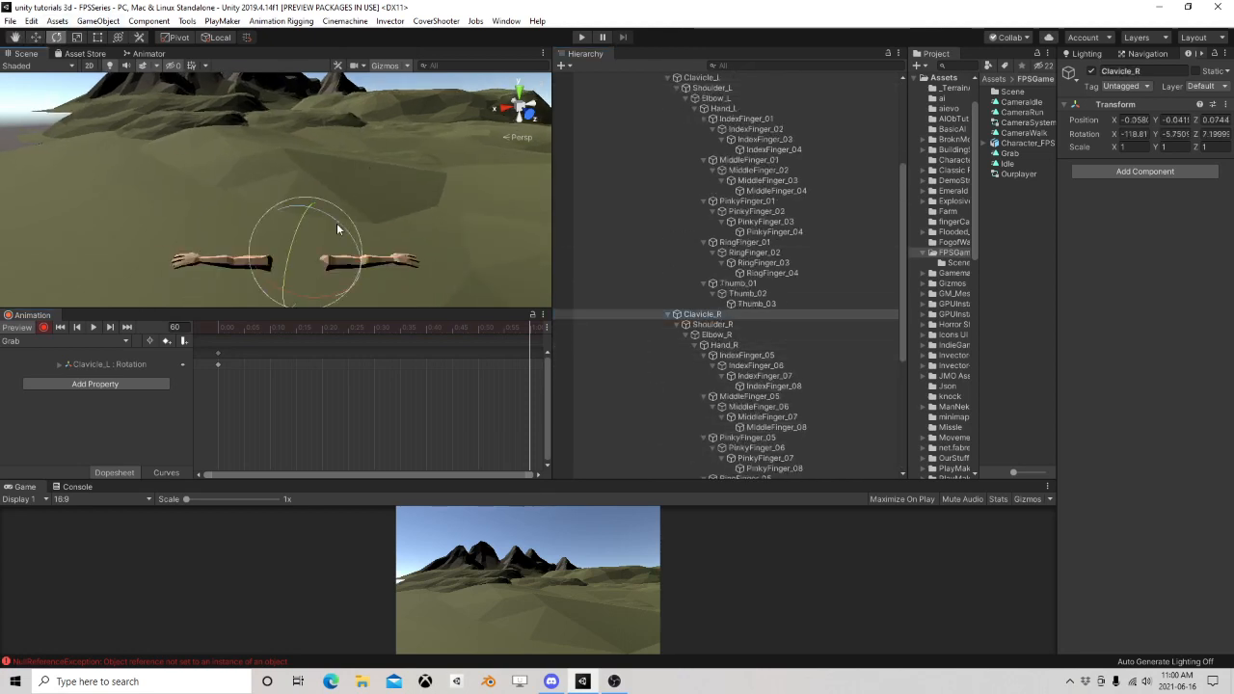
pyautogui.moveTo(326, 285); pyautogui.dragTo(436, 290)
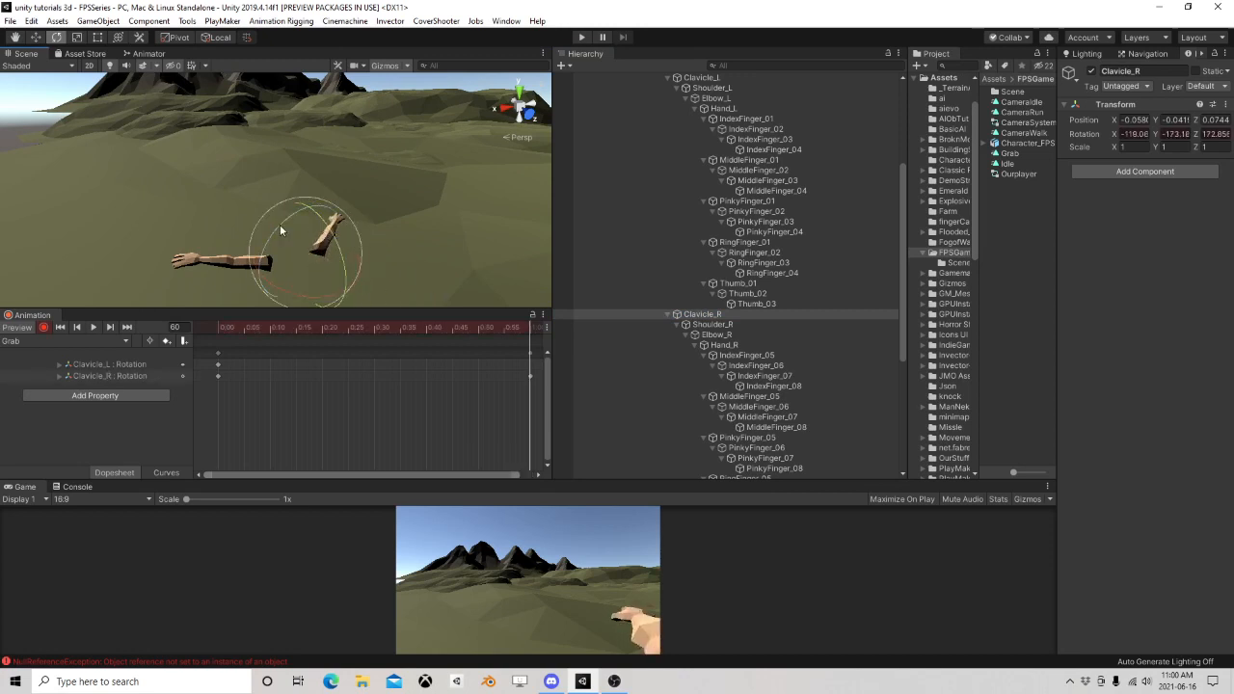
pyautogui.moveTo(275, 267); pyautogui.dragTo(289, 234)
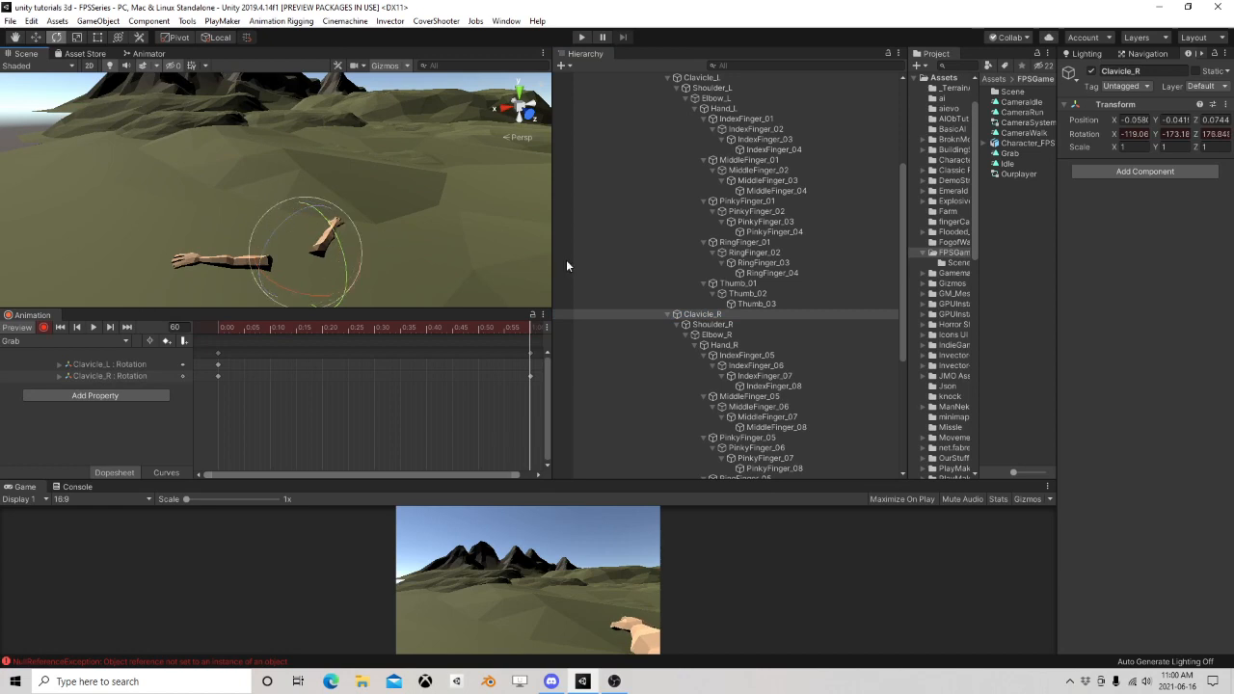
# Pose the right arm at frame 60 by rotating Shoulder_R, Elbow_R and Hand_R, with Hand_R at about -31° on Z
pyautogui.click(715, 325)
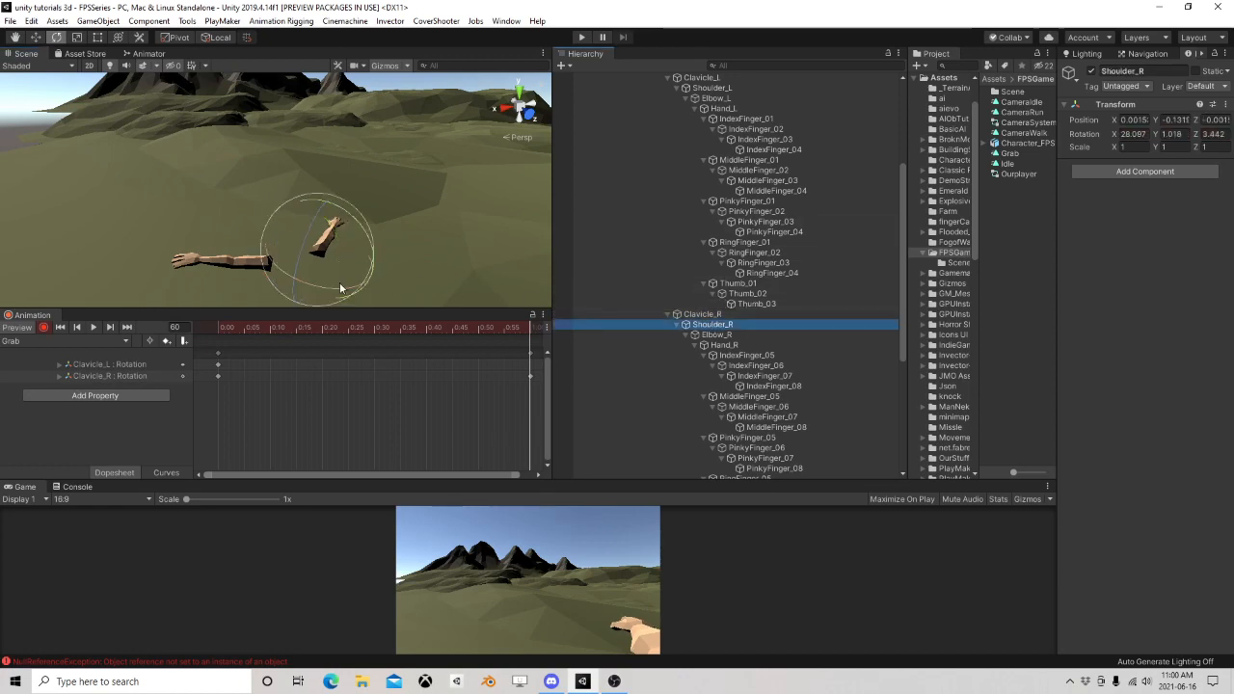
pyautogui.moveTo(341, 289); pyautogui.dragTo(397, 280)
pyautogui.click(743, 335)
pyautogui.click(724, 345)
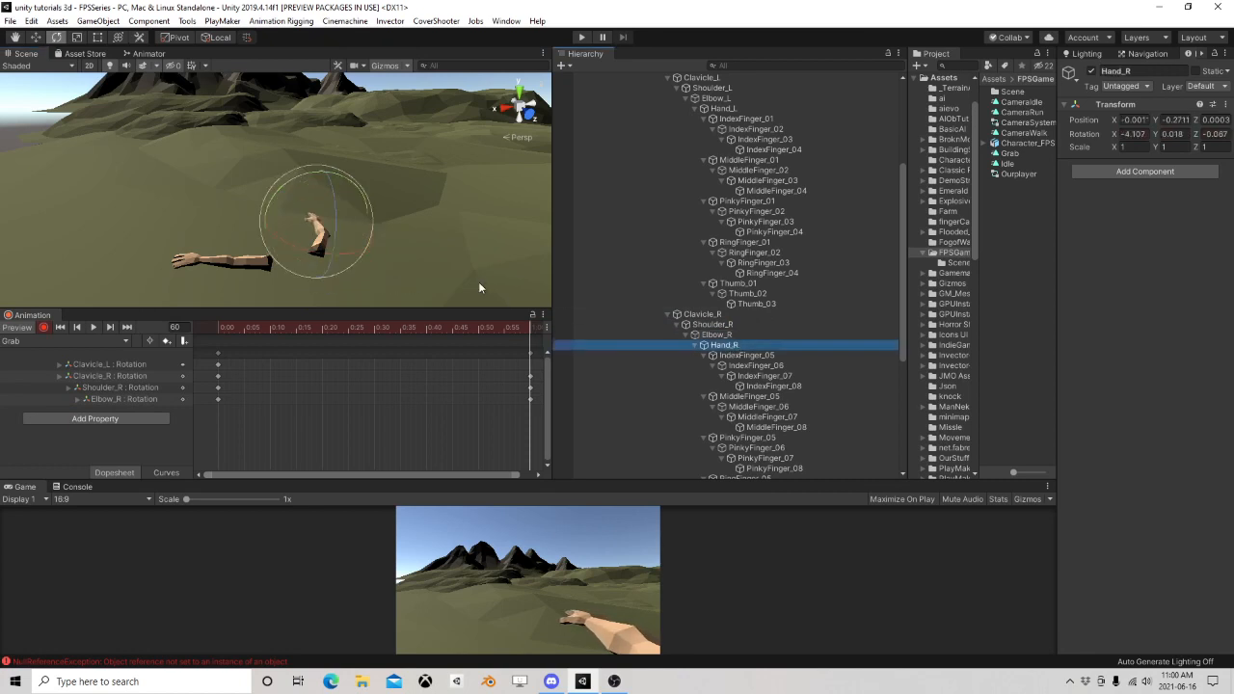
pyautogui.moveTo(345, 216); pyautogui.dragTo(367, 266)
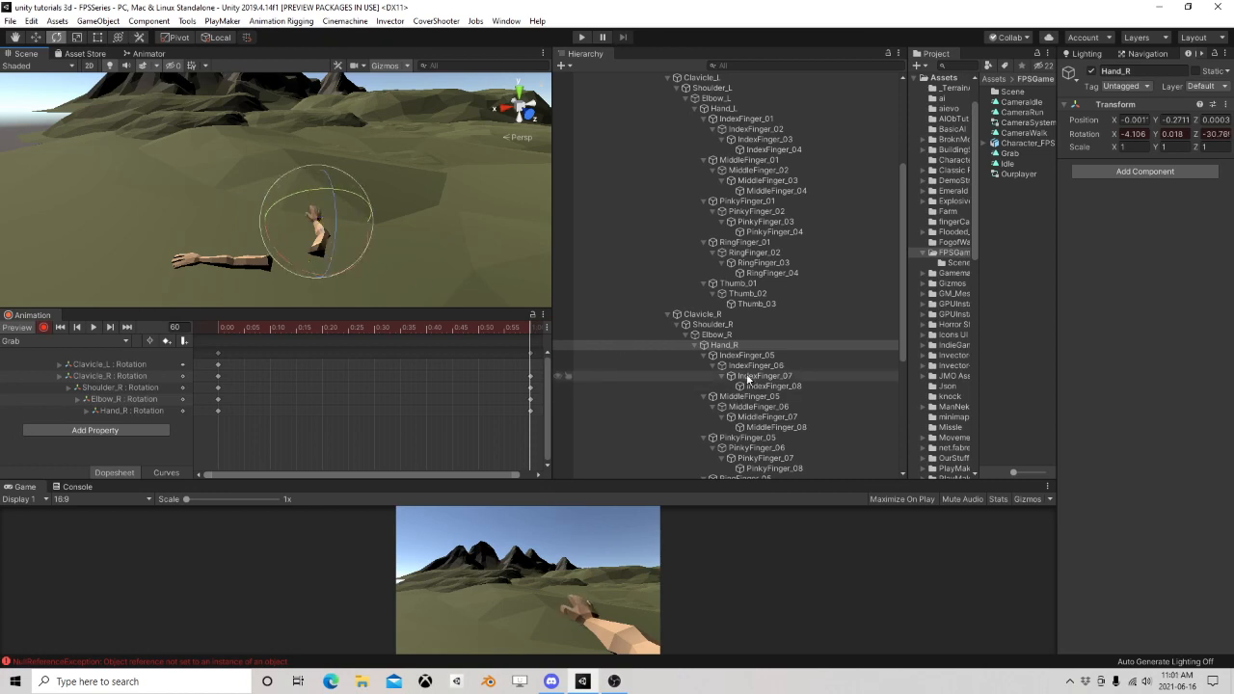
# Rotate Clavicle_R at frame 60 to about -136, -174, 178 so the right hand reaches further inward
pyautogui.click(714, 325)
pyautogui.click(699, 315)
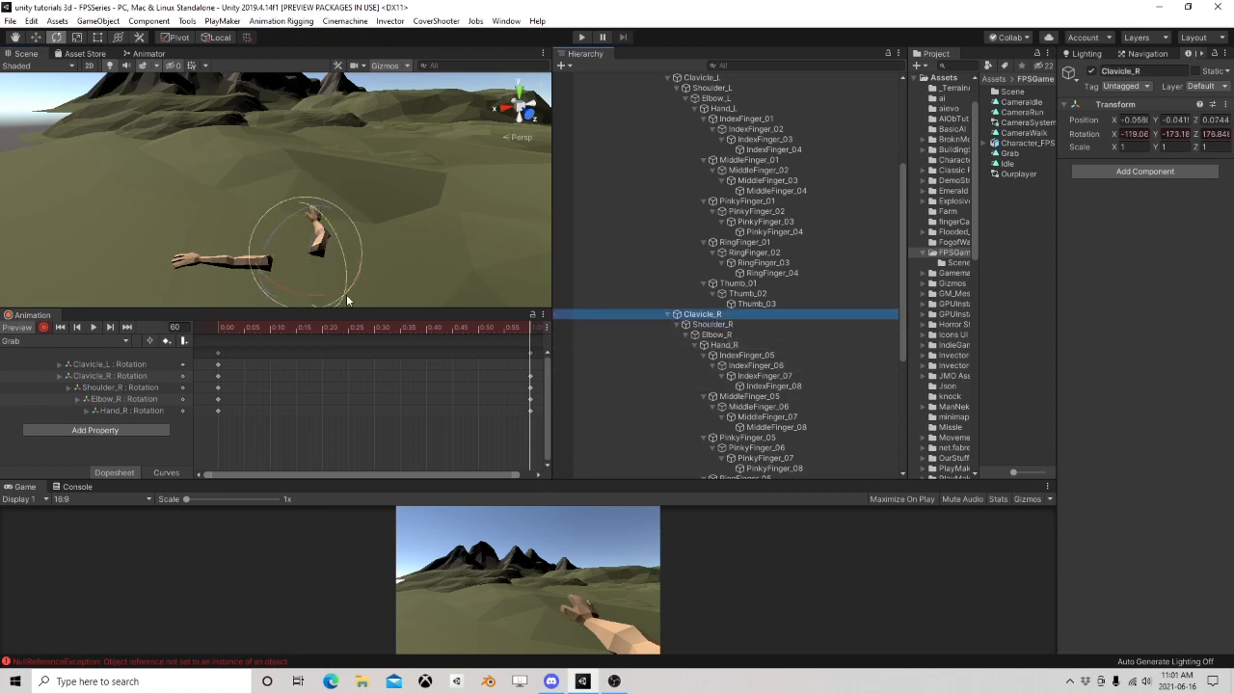
pyautogui.moveTo(347, 301)
pyautogui.mouseDown()
pyautogui.moveTo(323, 297)
pyautogui.moveTo(335, 299)
pyautogui.mouseUp()
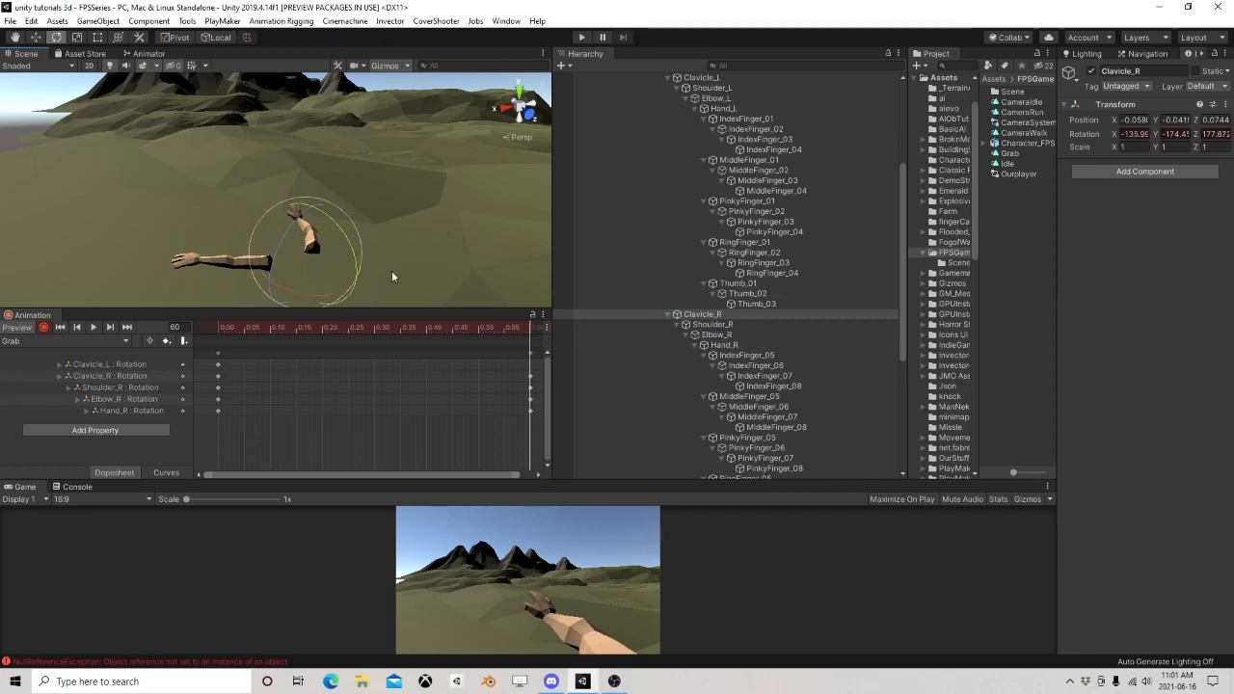
# Move all the right arm's end keyframes in the Grab clip from frame 60 to frame 30
pyautogui.keyDown('alt'); pyautogui.moveTo(391, 271); pyautogui.dragTo(190, 275); pyautogui.keyUp('alt')
pyautogui.moveTo(190, 275); pyautogui.dragTo(261, 242, button='right')
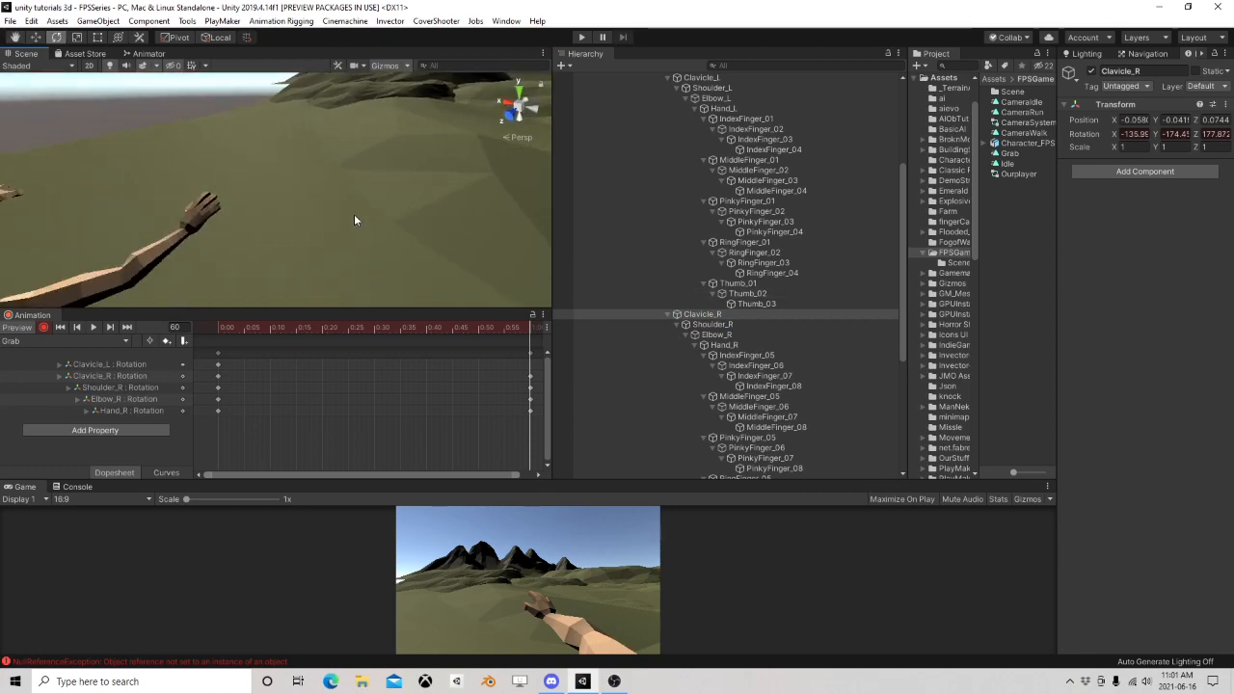
pyautogui.press('f')
pyautogui.scroll(-3, 425, 358)
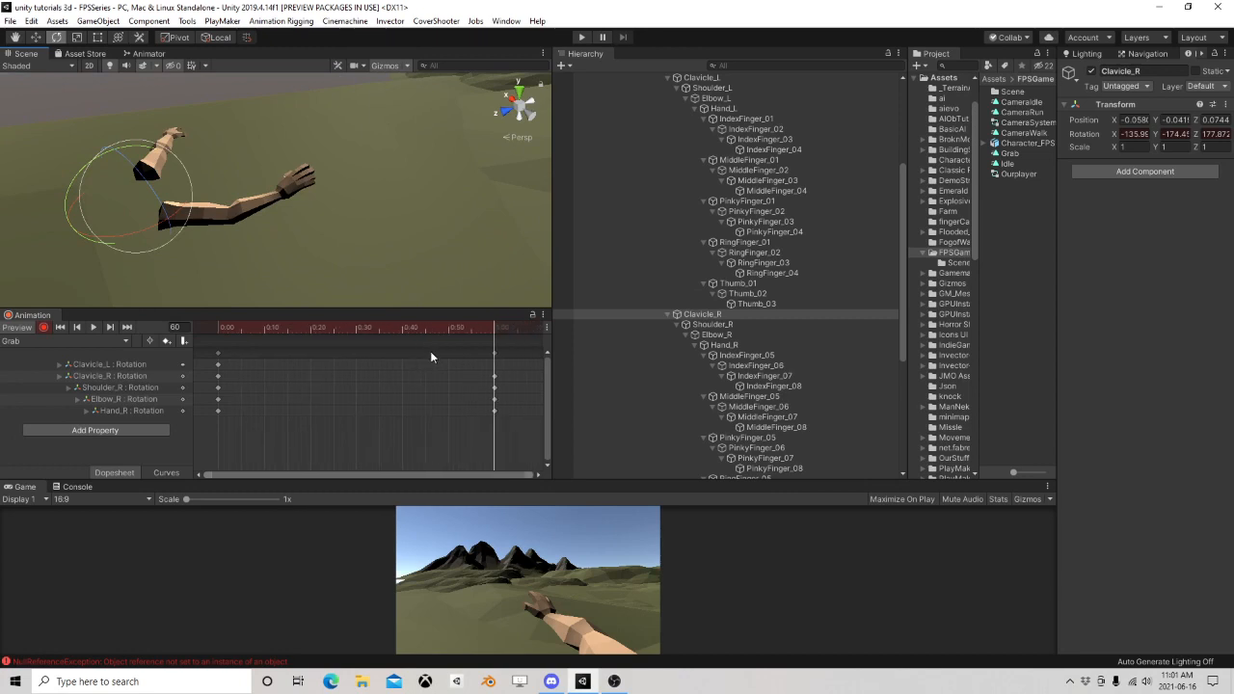
pyautogui.moveTo(471, 354); pyautogui.dragTo(422, 359)
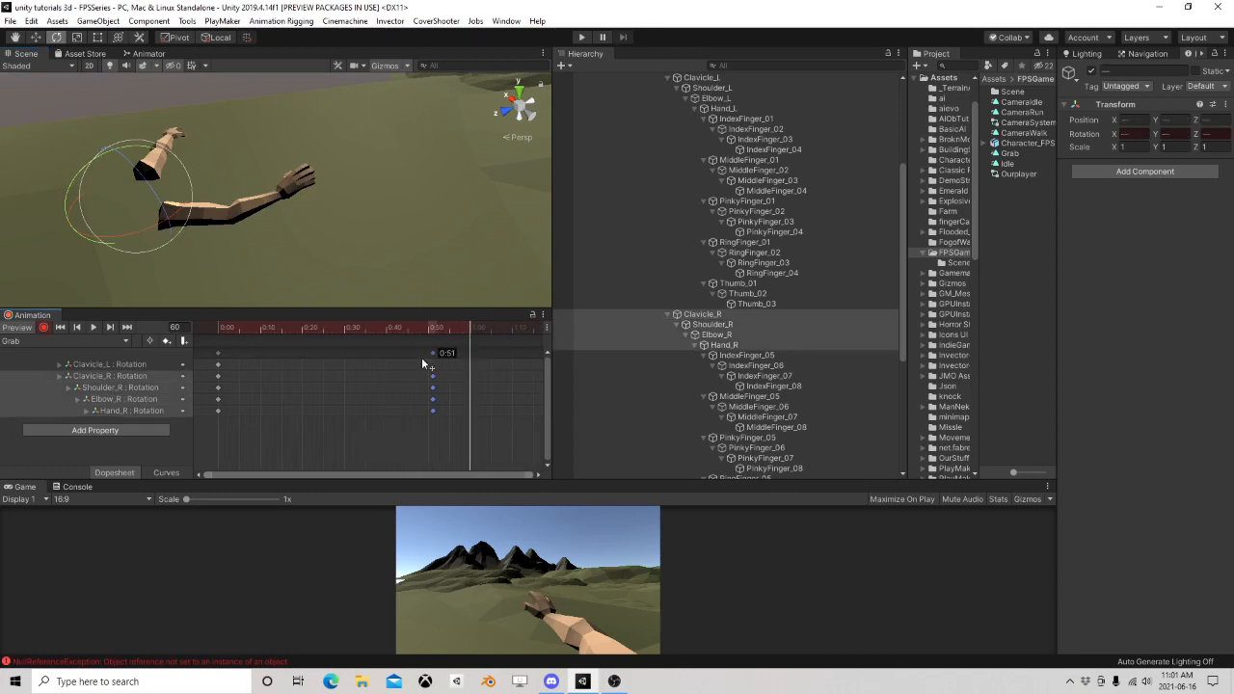
pyautogui.moveTo(344, 368); pyautogui.dragTo(344, 368)
# Add keyframes for Clavicle_R, Shoulder_R, Elbow_R and Hand_R at frame 33 and keep the playhead there
pyautogui.moveTo(377, 328); pyautogui.dragTo(344, 347)
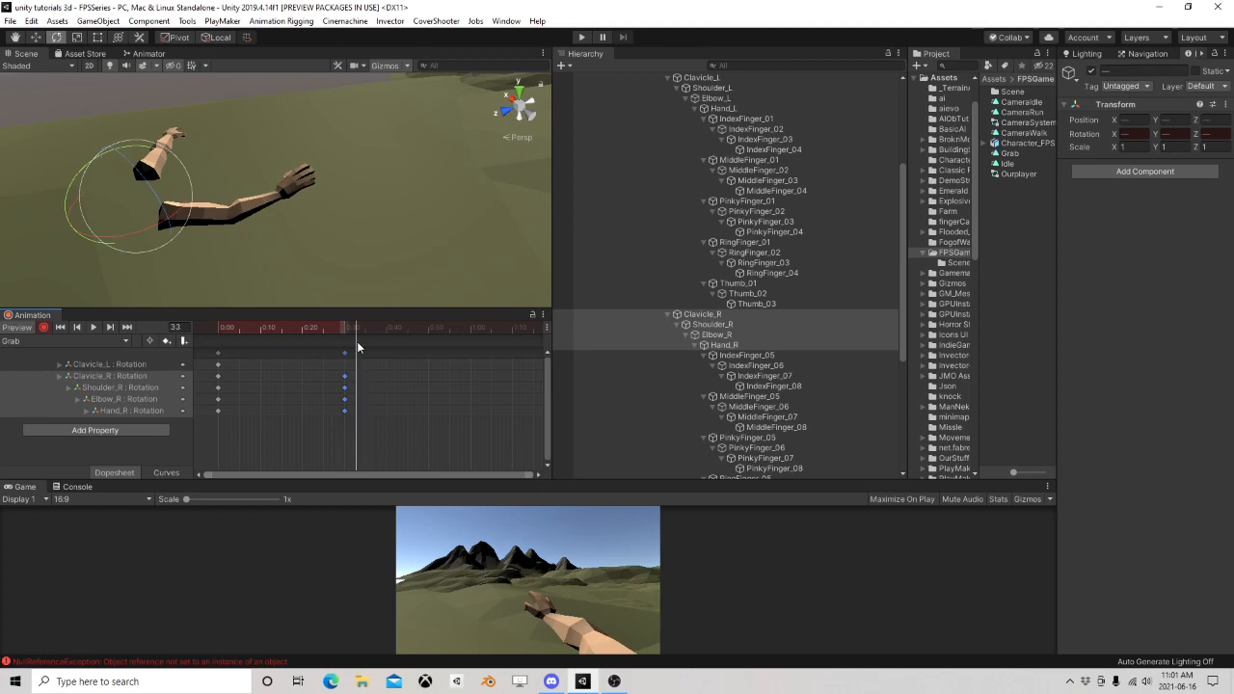
pyautogui.moveTo(384, 342); pyautogui.dragTo(357, 344)
pyautogui.click(167, 342)
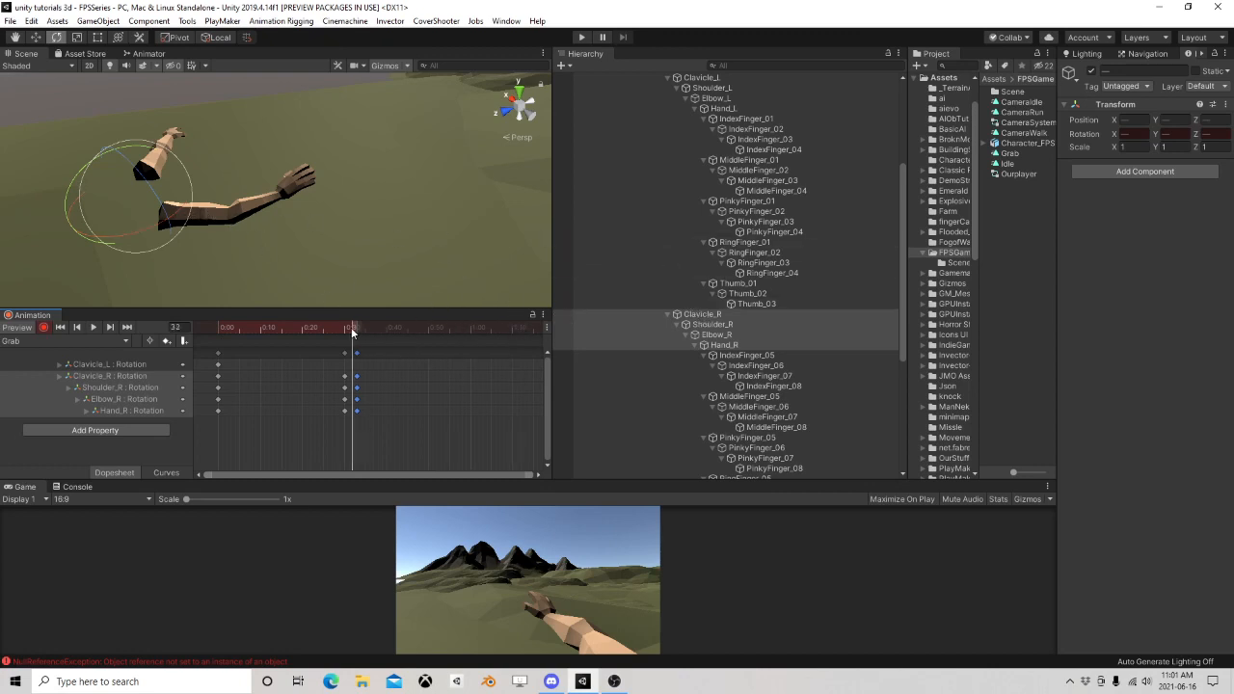
pyautogui.moveTo(353, 332); pyautogui.dragTo(357, 333)
# Rotate Hand_R to about 5° on Z and curl IndexFinger_05, IndexFinger_06 and IndexFinger_07 at frame 33
pyautogui.click(724, 345)
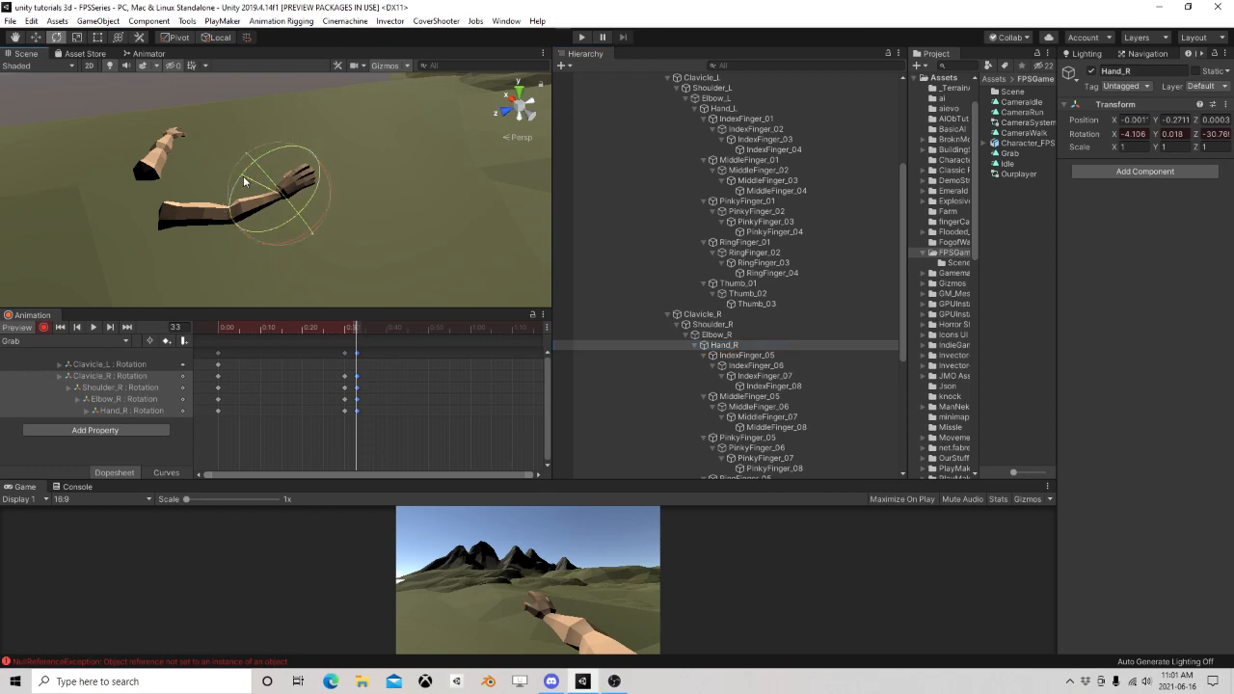
pyautogui.moveTo(286, 155); pyautogui.dragTo(322, 144)
pyautogui.click(733, 355)
pyautogui.click(756, 366)
pyautogui.click(762, 376)
# Curl MiddleFinger_05, MiddleFinger_06 and MiddleFinger_07 at frame 33, rotating the last of these joints to about -68° on Z
pyautogui.click(749, 396)
pyautogui.click(758, 407)
pyautogui.click(767, 417)
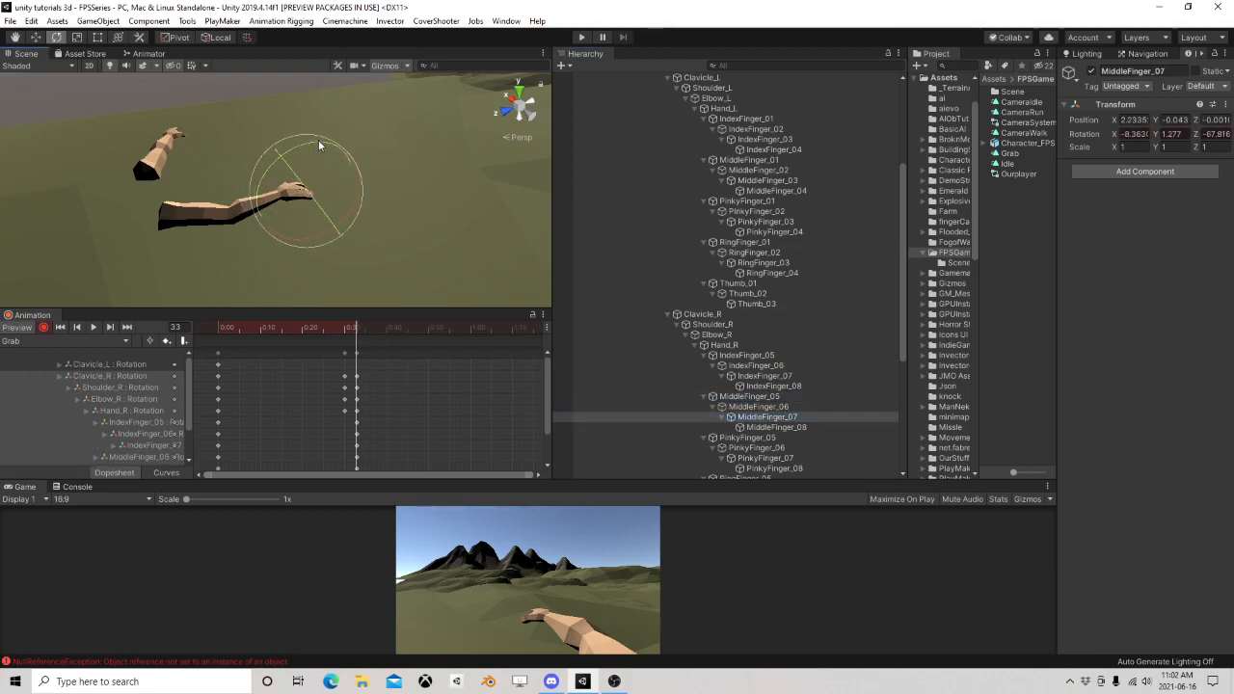
# Curl PinkyFinger_05, PinkyFinger_06 and PinkyFinger_07 at frame 33, and adjust MiddleFinger_07 to about -60° on Z
pyautogui.click(748, 438)
pyautogui.moveTo(357, 209); pyautogui.dragTo(332, 230)
pyautogui.click(757, 447)
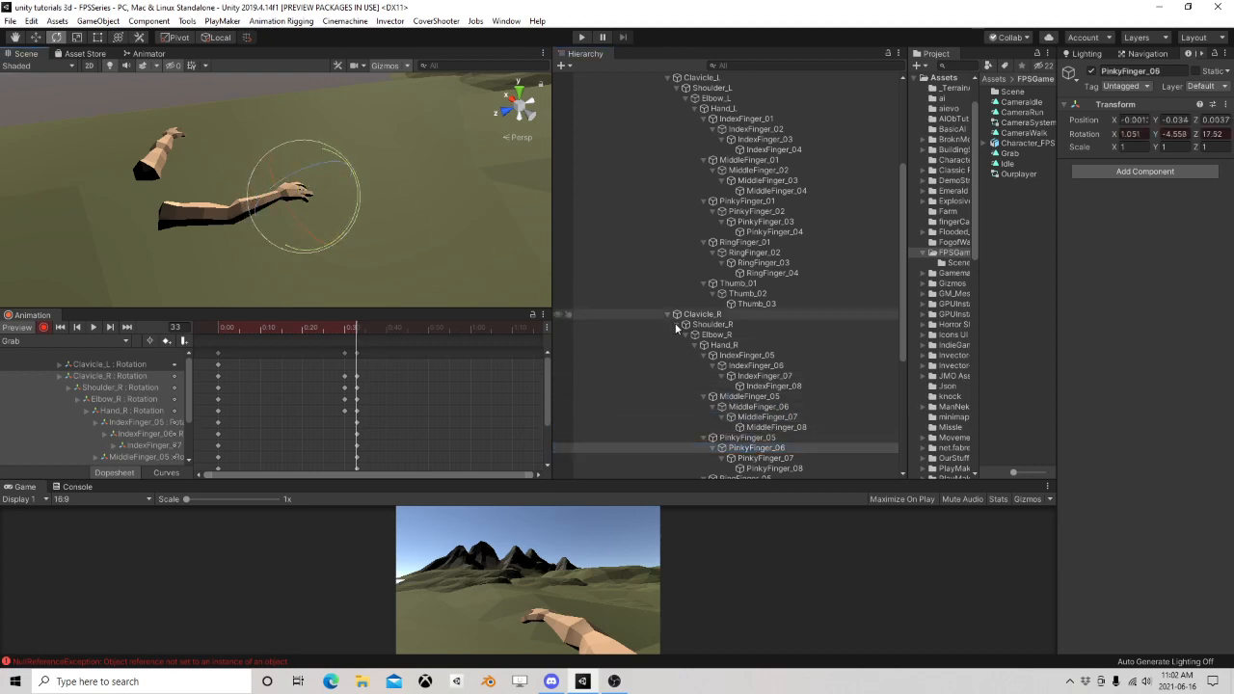
pyautogui.click(764, 458)
pyautogui.moveTo(311, 159)
pyautogui.mouseDown()
pyautogui.moveTo(351, 173)
pyautogui.moveTo(321, 150)
pyautogui.mouseUp()
pyautogui.click(766, 416)
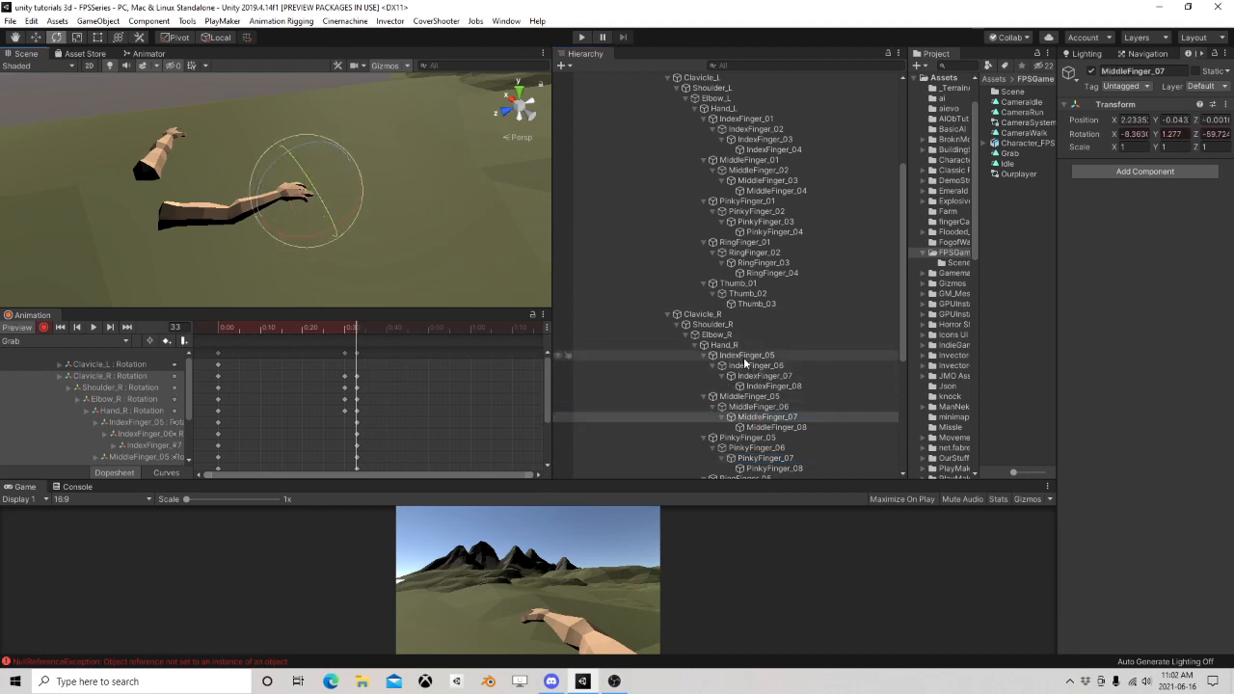
# Curl the right ring finger at frame 33 by rotating RingFinger_06 and RingFinger_07, the latter to about 25° on Z
pyautogui.scroll(-2, 675, 371)
pyautogui.click(760, 451)
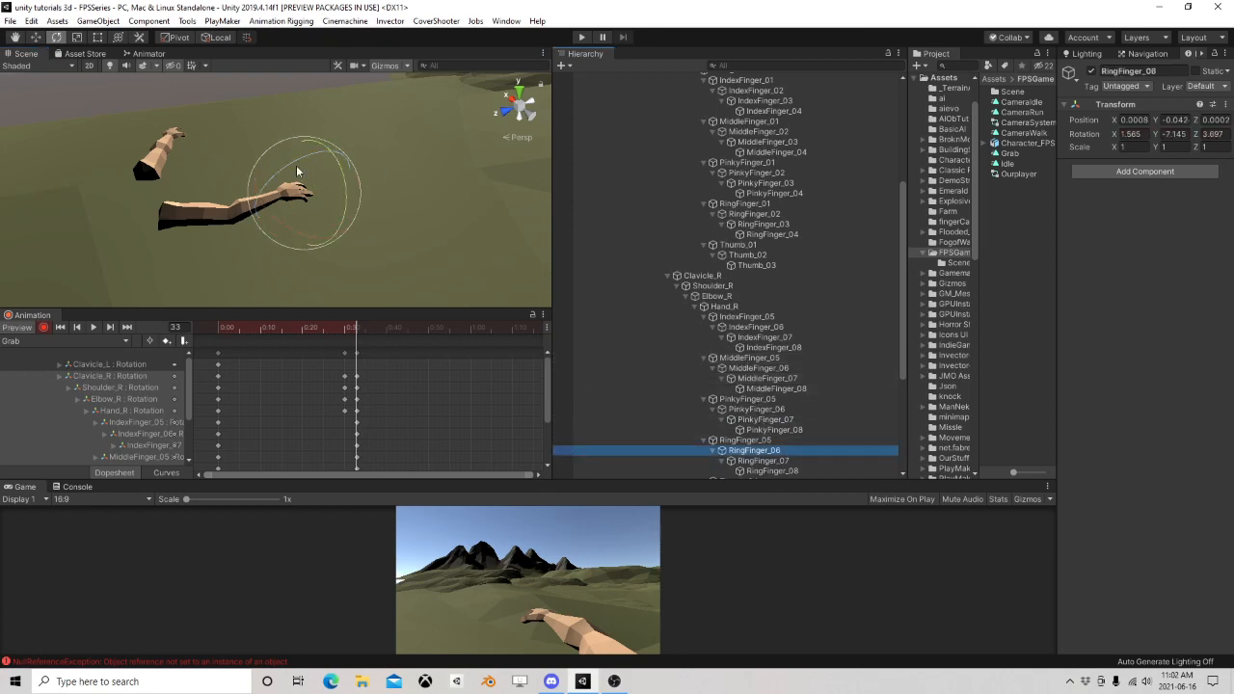
pyautogui.moveTo(297, 172); pyautogui.dragTo(330, 160)
pyautogui.click(761, 461)
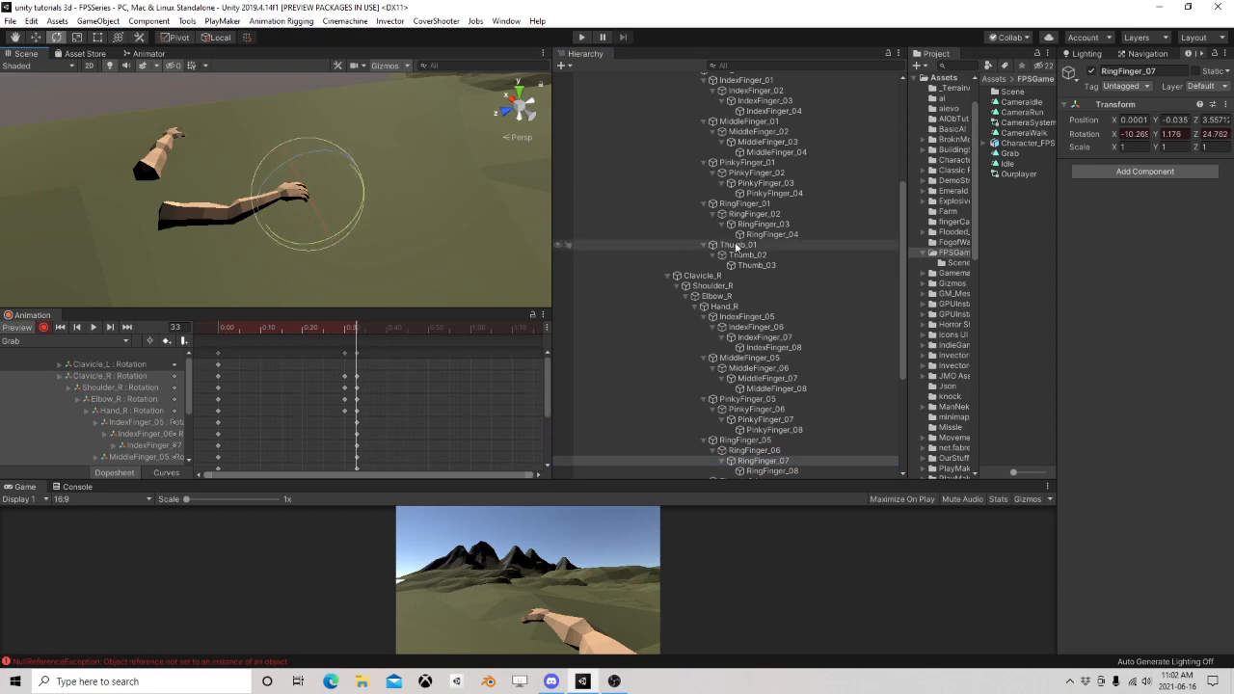
pyautogui.scroll(-3, 767, 289)
pyautogui.click(769, 356)
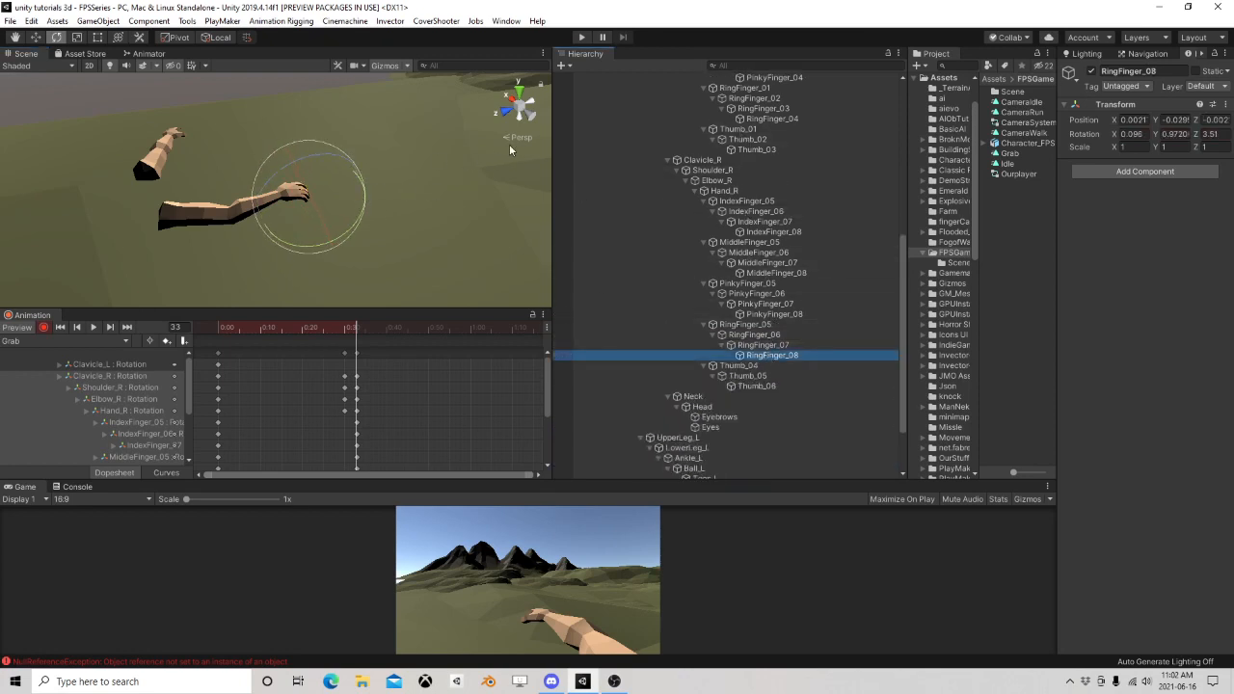
# Rotate Hand_R to about 4°, -2°, 8° and Elbow_R to about 34°, -2°, -3° at frame 33
pyautogui.keyDown('alt'); pyautogui.moveTo(509, 144); pyautogui.dragTo(244, 177); pyautogui.keyUp('alt')
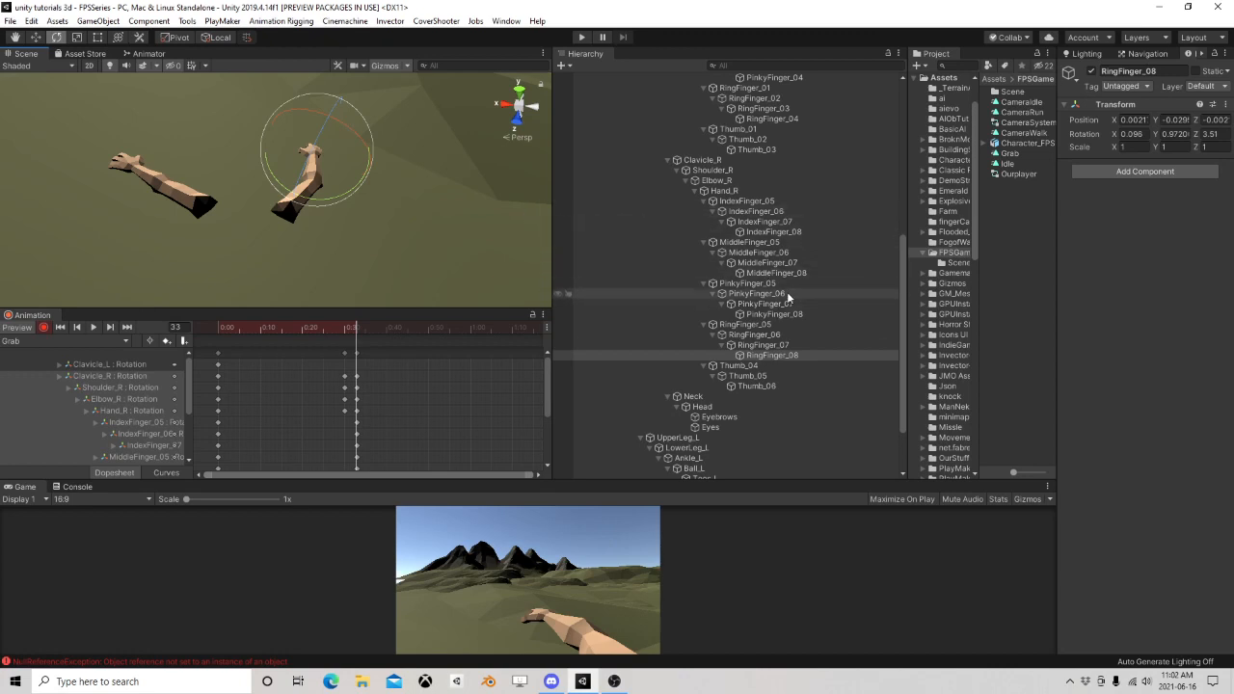
pyautogui.scroll(2, 776, 299)
pyautogui.click(726, 232)
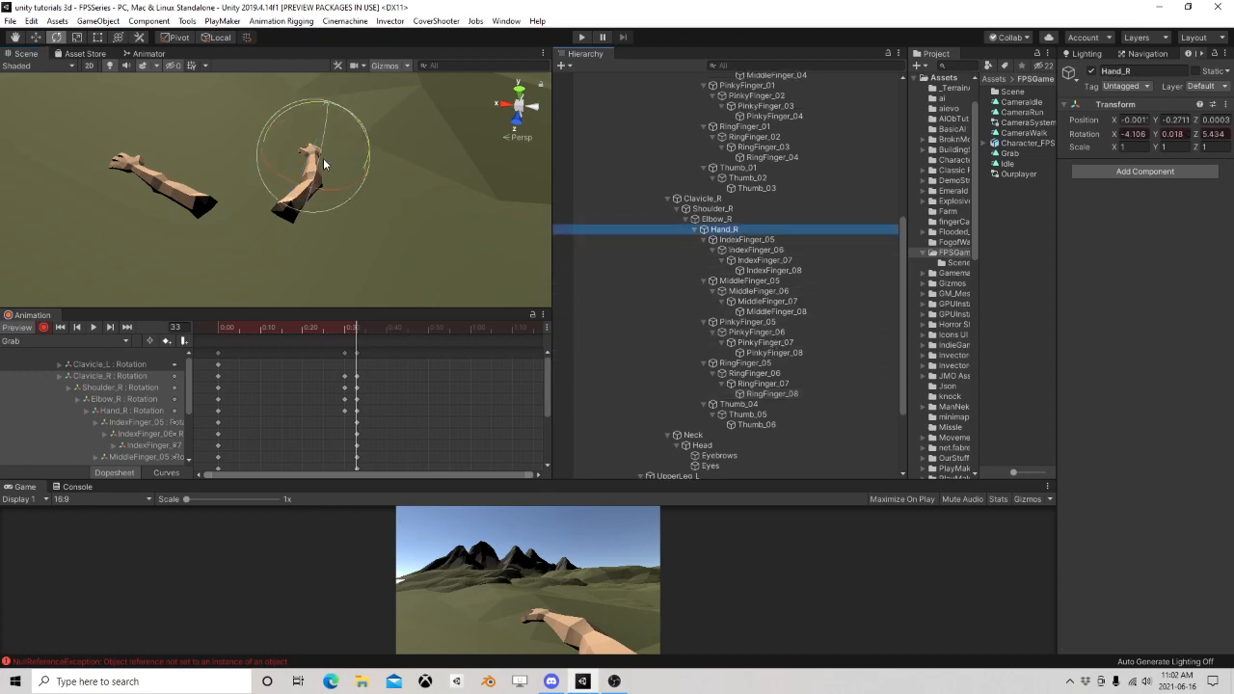
pyautogui.moveTo(323, 158); pyautogui.dragTo(354, 131)
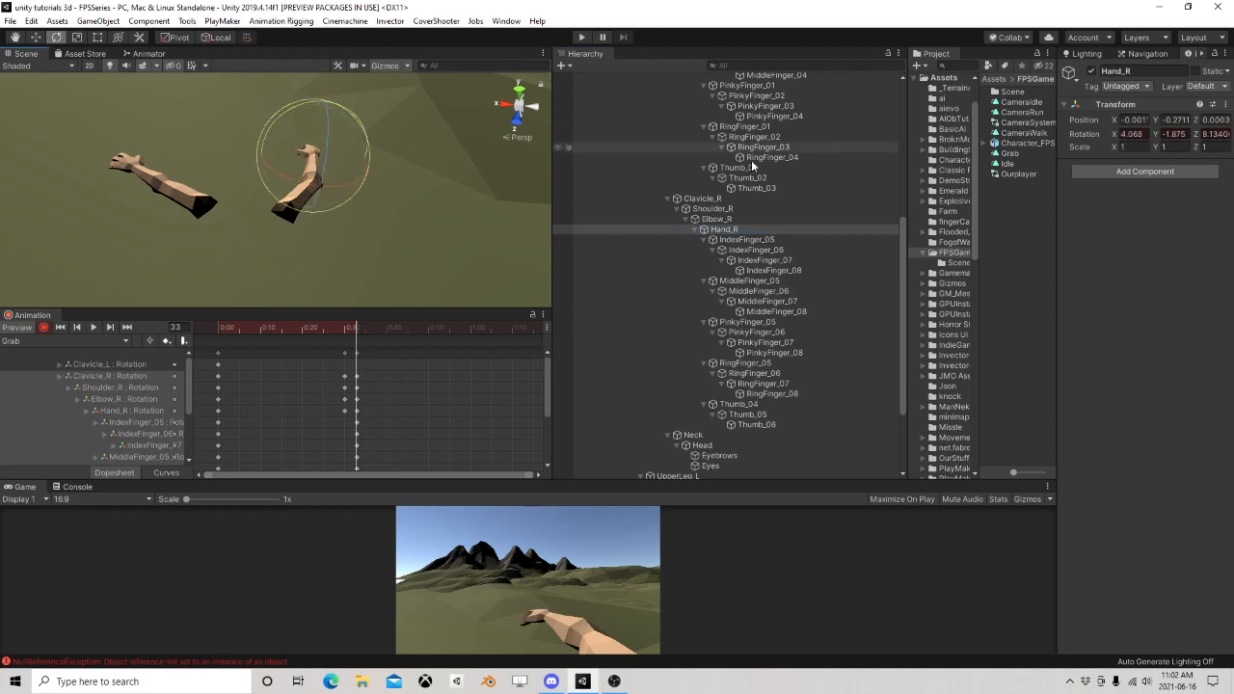
pyautogui.click(722, 219)
pyautogui.moveTo(347, 223); pyautogui.dragTo(350, 222)
pyautogui.moveTo(328, 175); pyautogui.dragTo(321, 173)
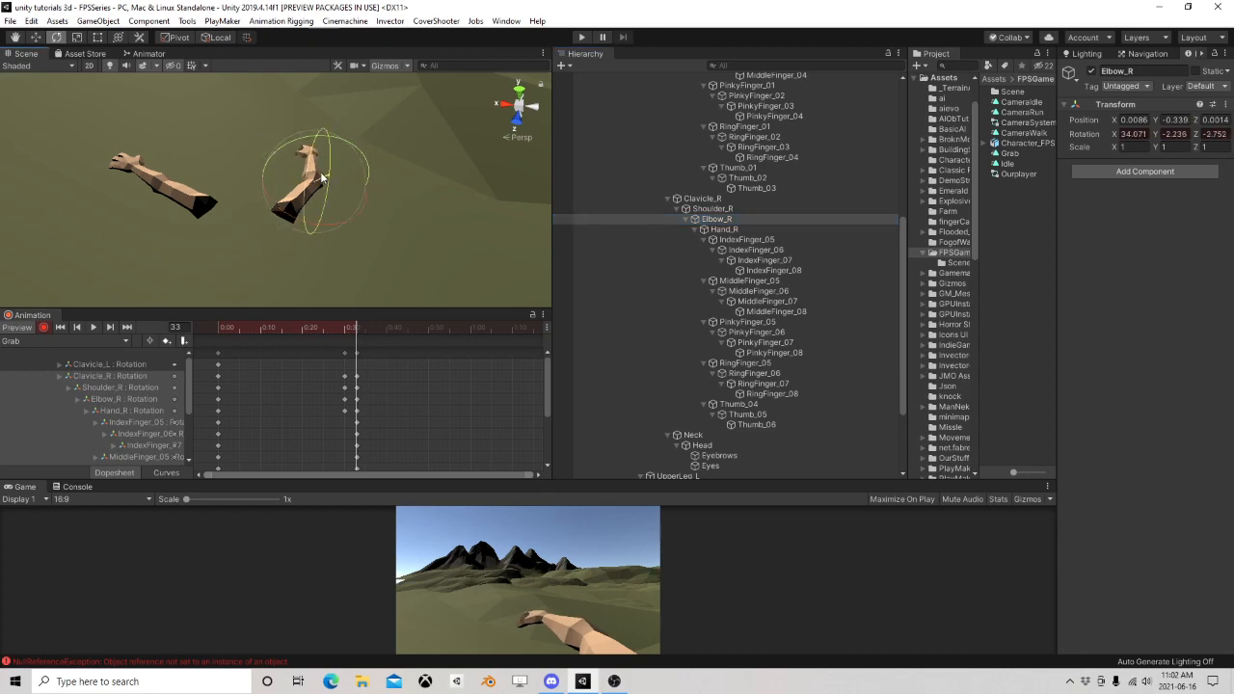
# Rotate Shoulder_R to about 37°, 2°, 4° and move Clavicle_R to about -0.058, -0.051, 0.075 at frame 33
pyautogui.click(714, 210)
pyautogui.moveTo(303, 262); pyautogui.dragTo(302, 263)
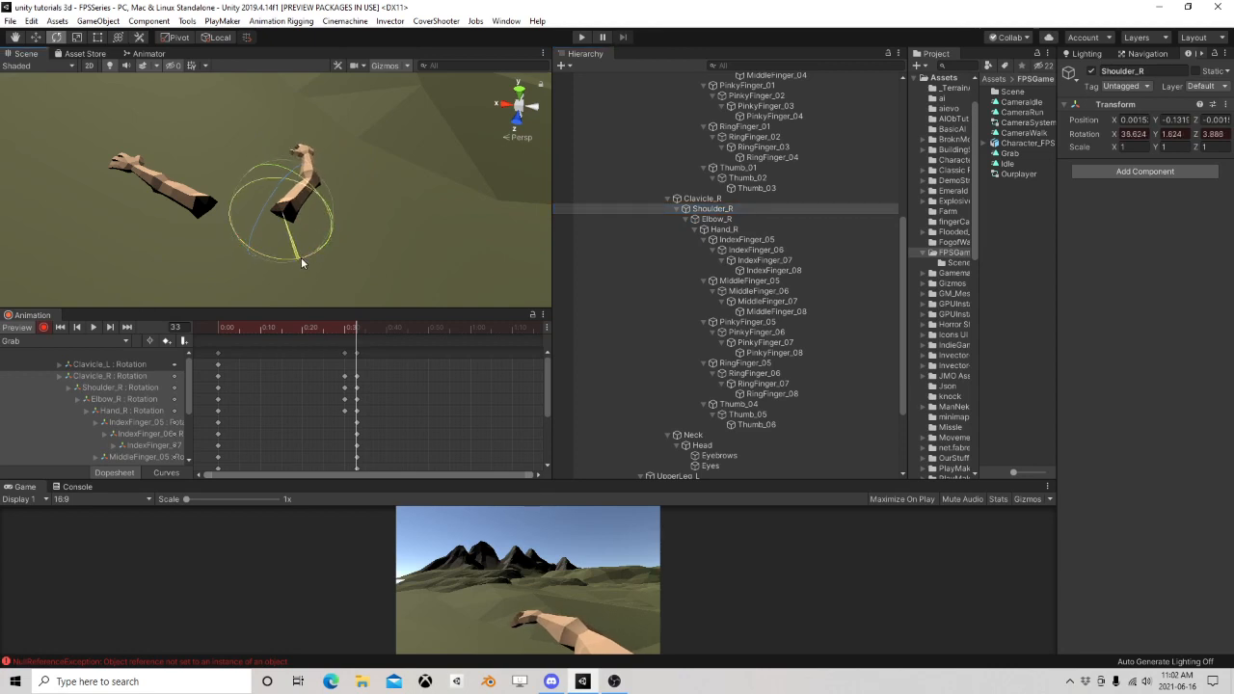
pyautogui.click(703, 199)
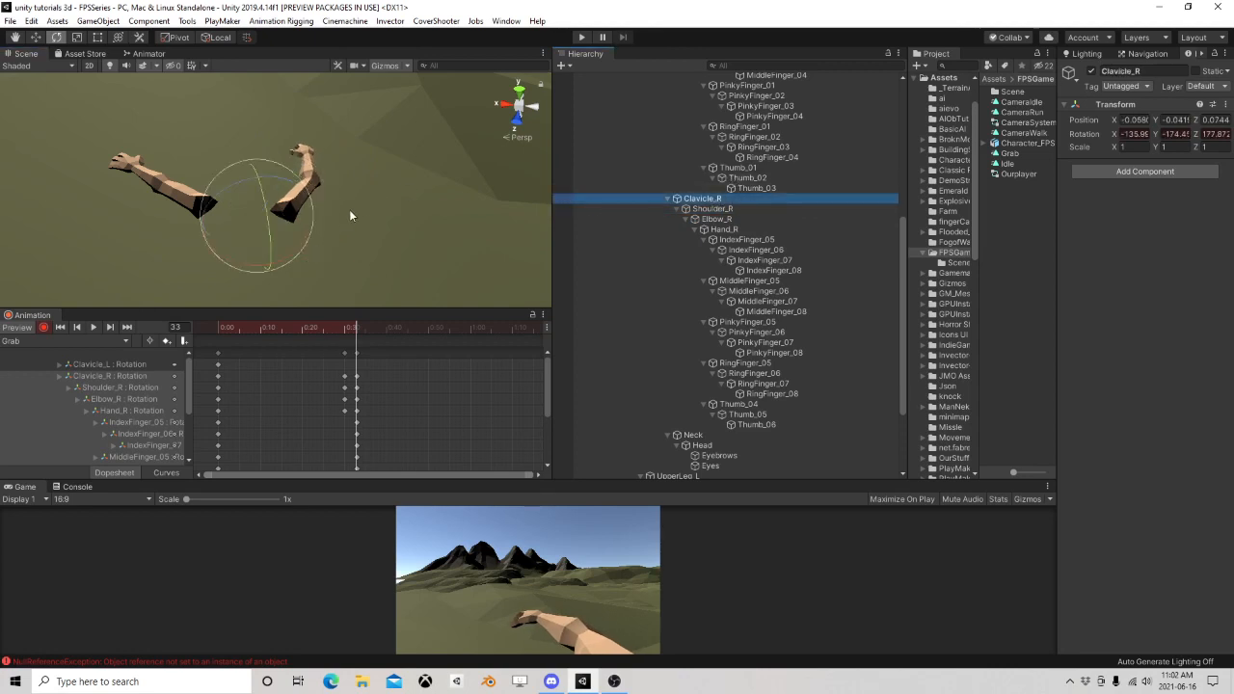
pyautogui.click(35, 37)
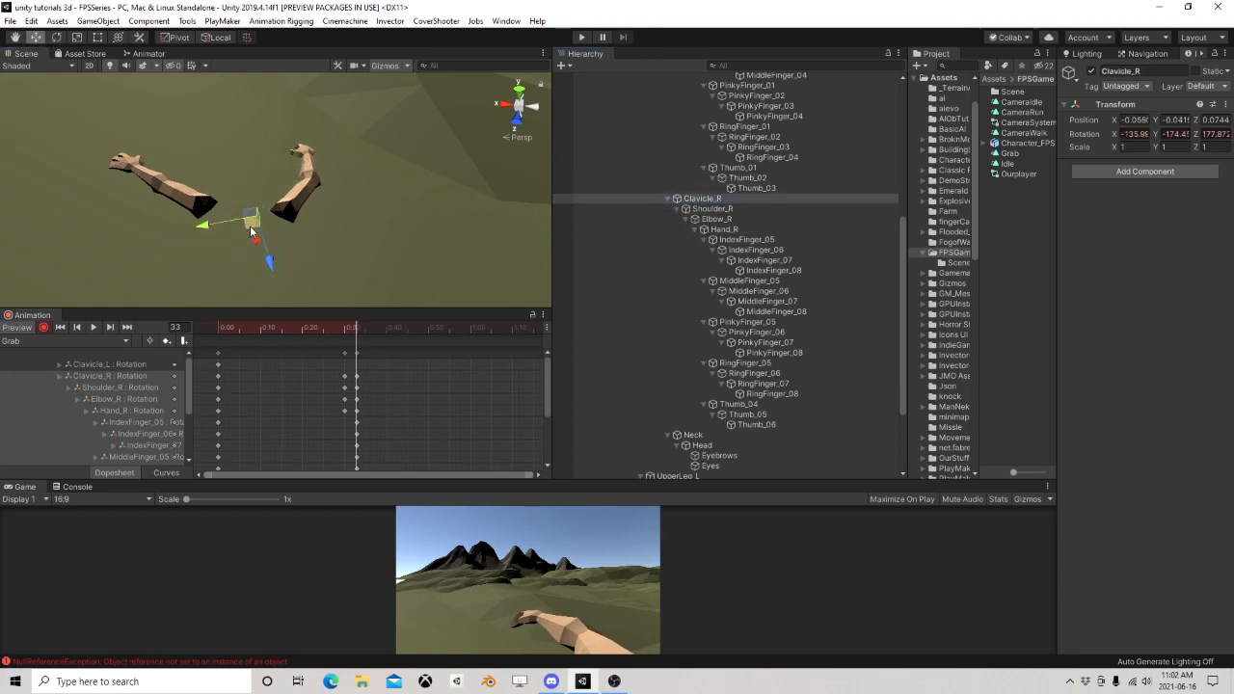
pyautogui.moveTo(250, 231); pyautogui.dragTo(253, 230)
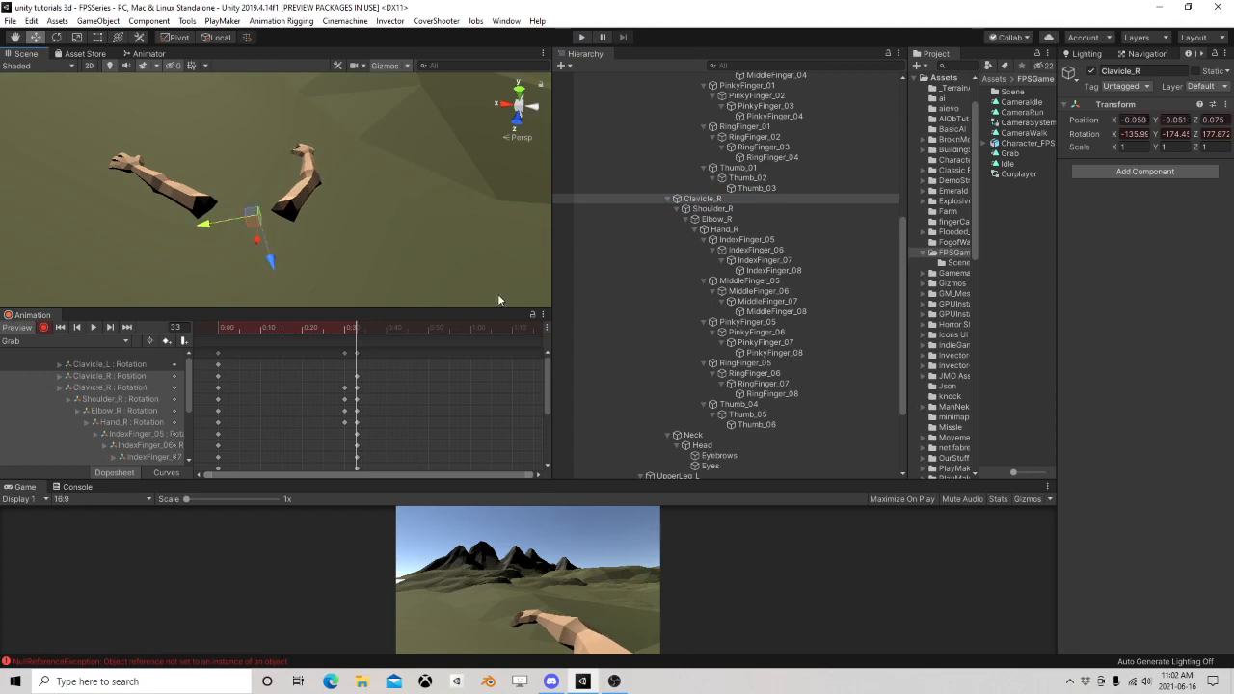
# Collapse the Clavicle_R hierarchy and repeat the right arm's frame 33 keyframes at frame 35
pyautogui.scroll(3, 722, 241)
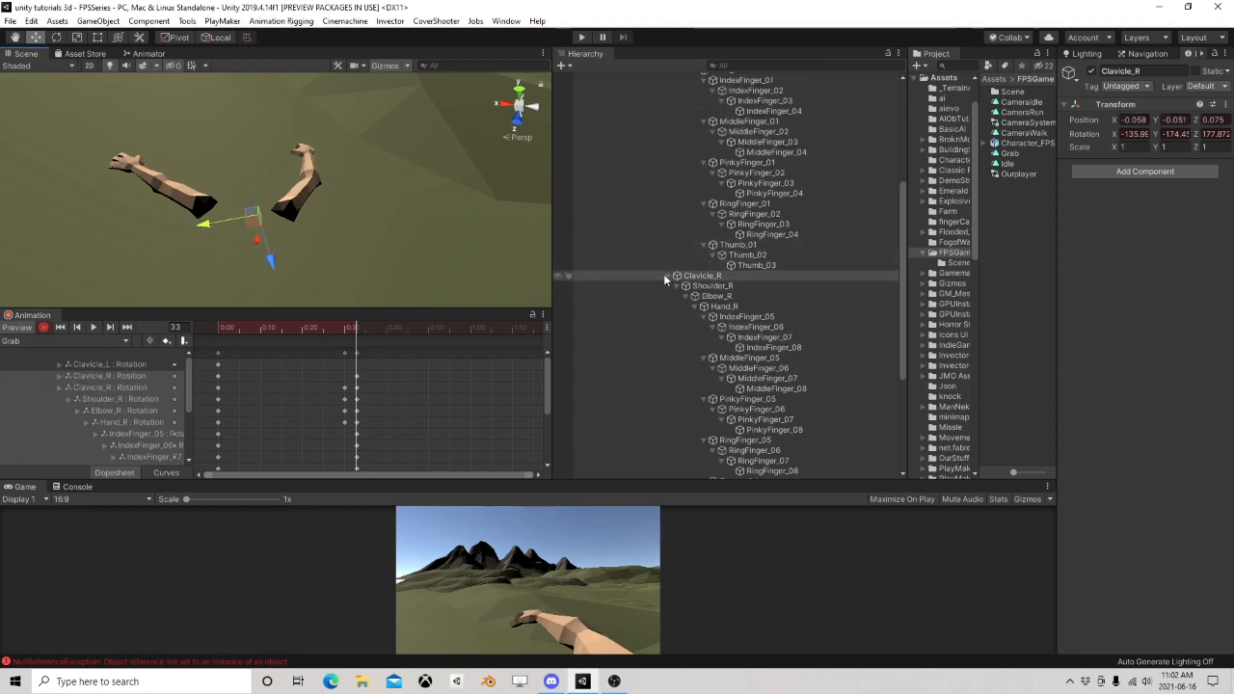
pyautogui.click(665, 277)
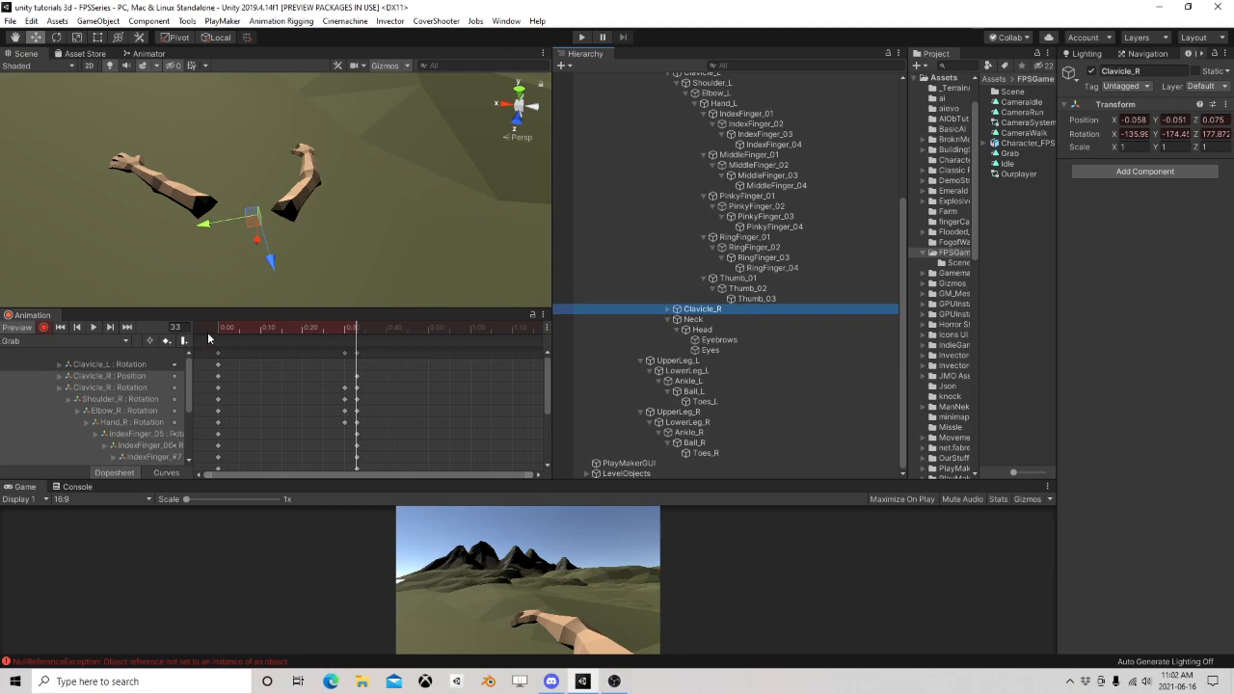
pyautogui.moveTo(343, 329)
pyautogui.mouseDown()
pyautogui.moveTo(358, 329)
pyautogui.moveTo(276, 329)
pyautogui.moveTo(377, 328)
pyautogui.moveTo(354, 332)
pyautogui.moveTo(364, 329)
pyautogui.mouseUp()
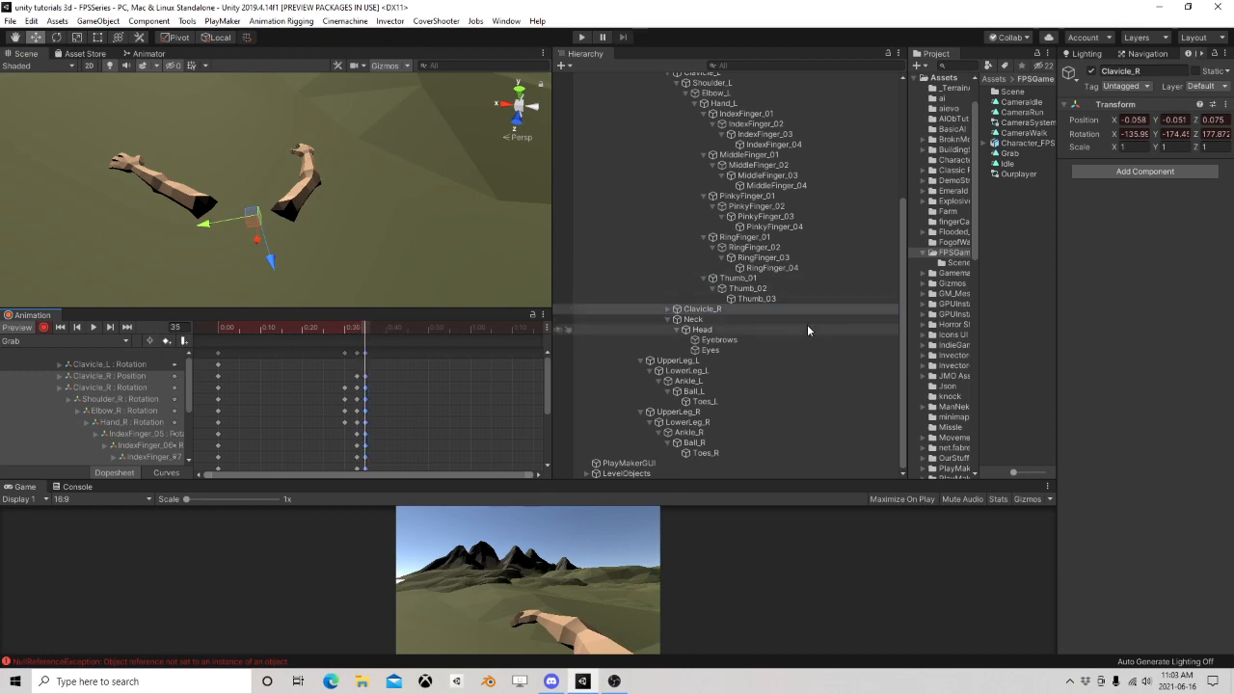
pyautogui.moveTo(364, 333)
pyautogui.mouseDown()
pyautogui.moveTo(210, 335)
pyautogui.moveTo(369, 343)
pyautogui.mouseUp()
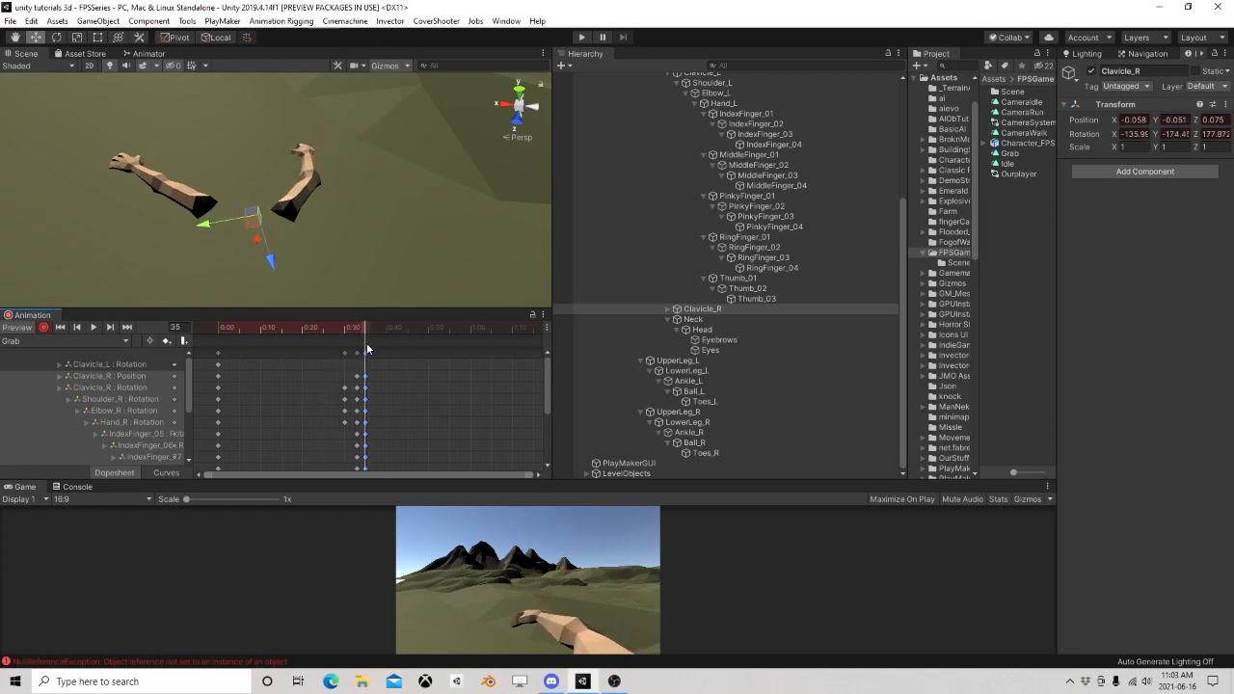
# Rotate Clavicle_L to about 121°, 24°, 113° at frame 35 and collapse its hierarchy
pyautogui.scroll(3, 773, 293)
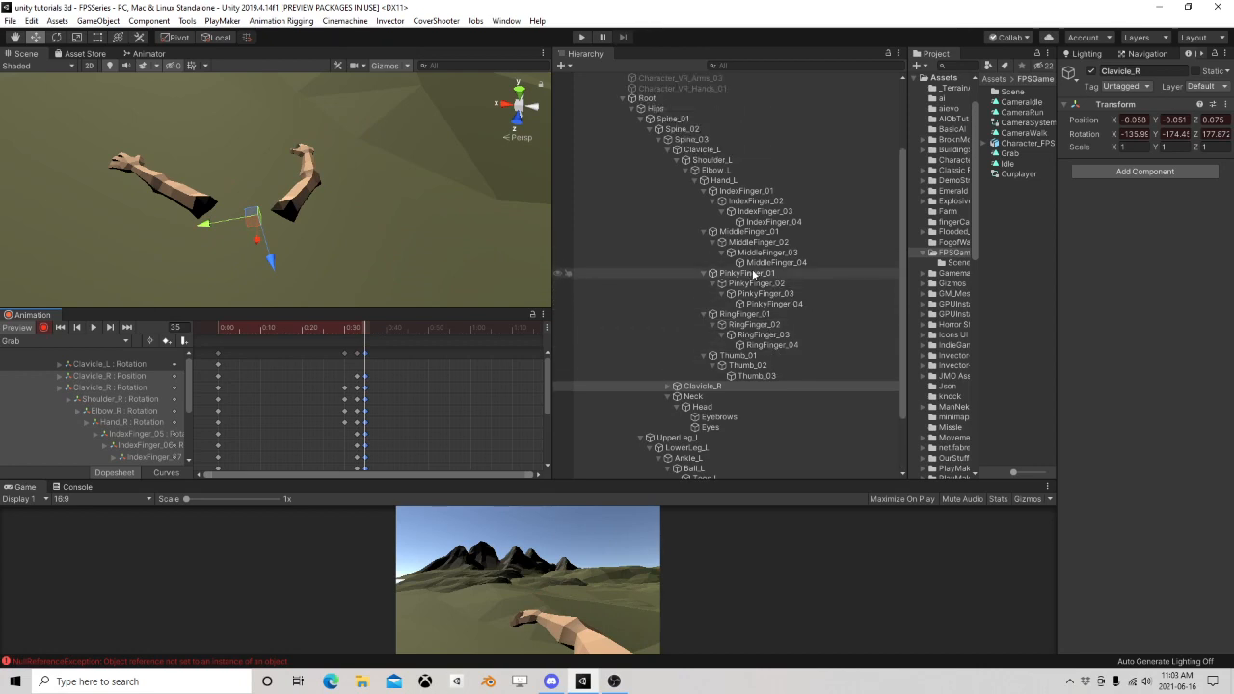
pyautogui.scroll(2, 754, 274)
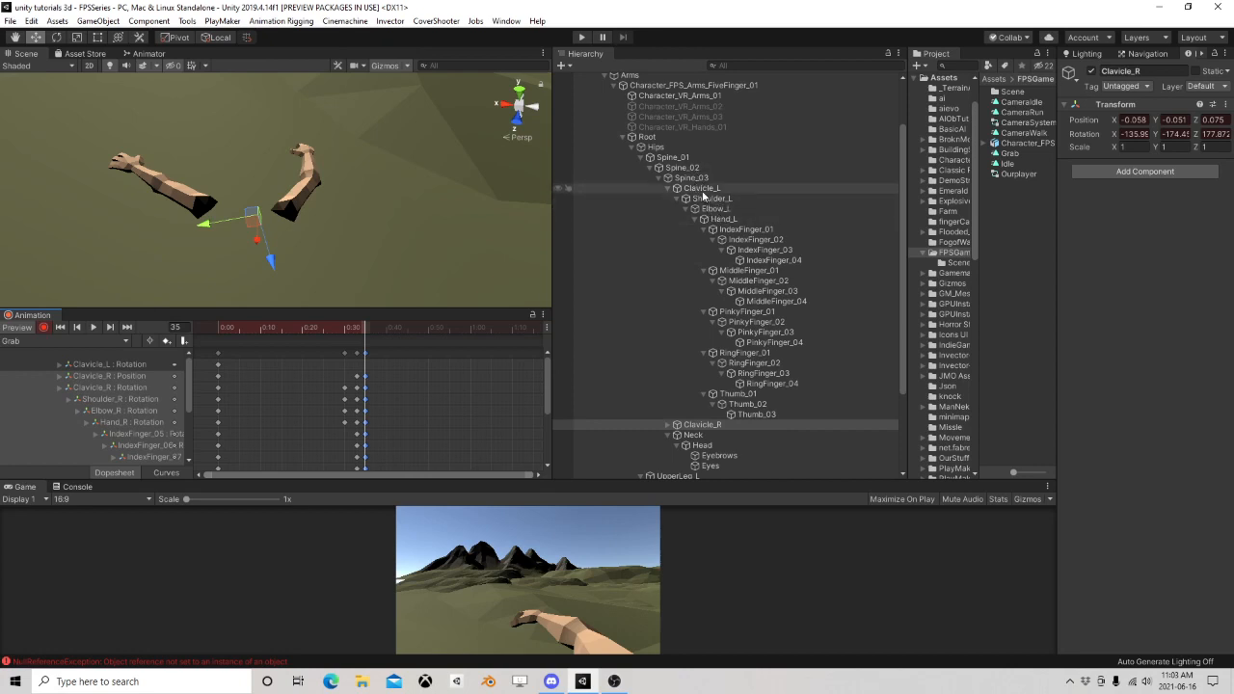
pyautogui.click(700, 189)
pyautogui.click(56, 37)
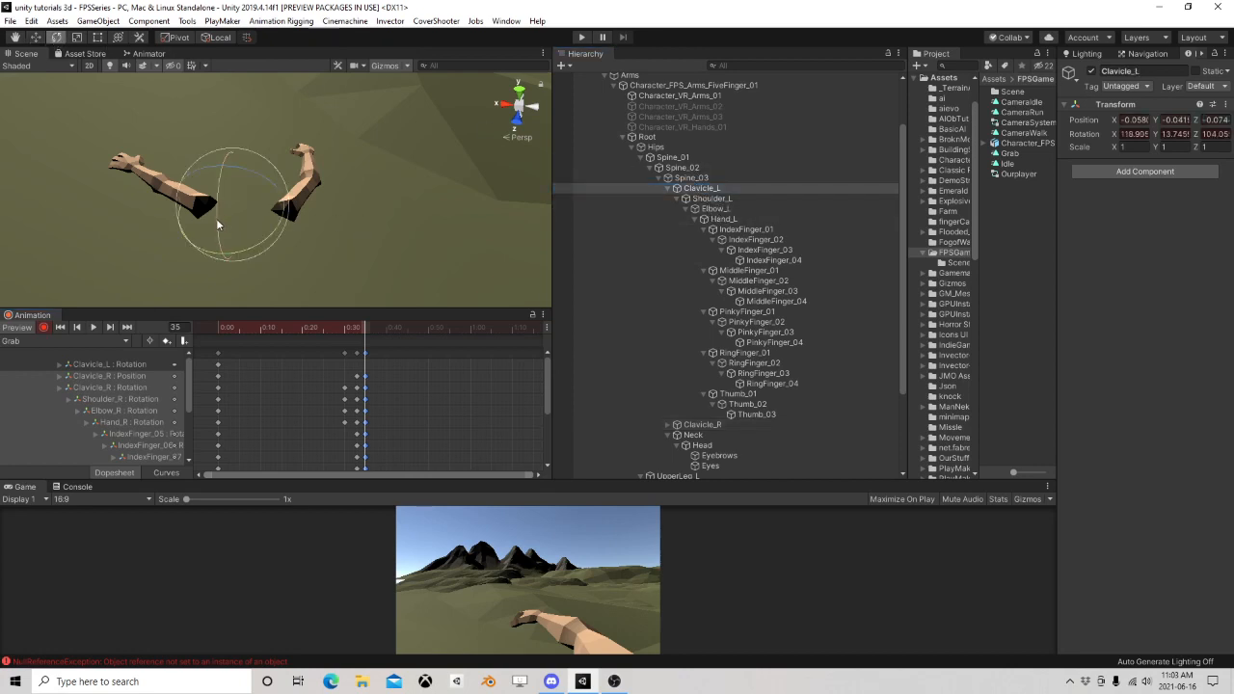
pyautogui.moveTo(217, 225); pyautogui.dragTo(220, 241)
pyautogui.click(675, 188)
pyautogui.scroll(3, 669, 186)
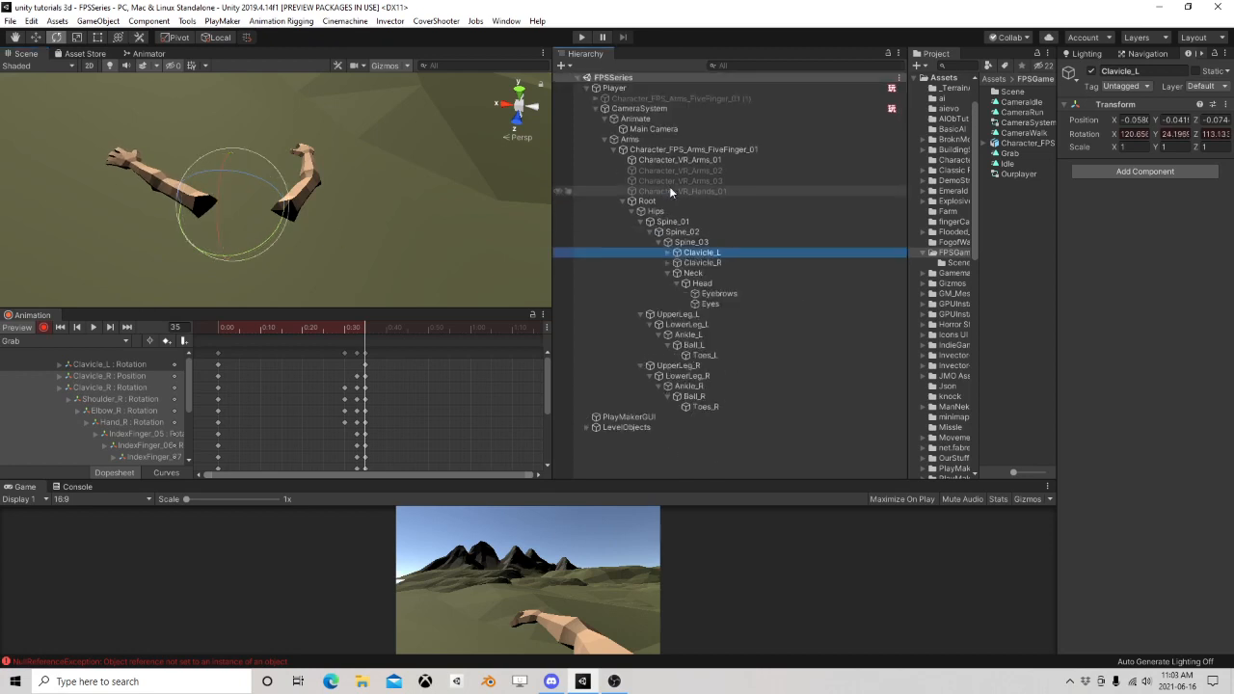
# Rotate Clavicle_R to about -136°, -169°, 184° and Shoulder_R to about 37°, 4°, 7° at frame 35
pyautogui.click(700, 263)
pyautogui.moveTo(267, 223); pyautogui.dragTo(300, 186)
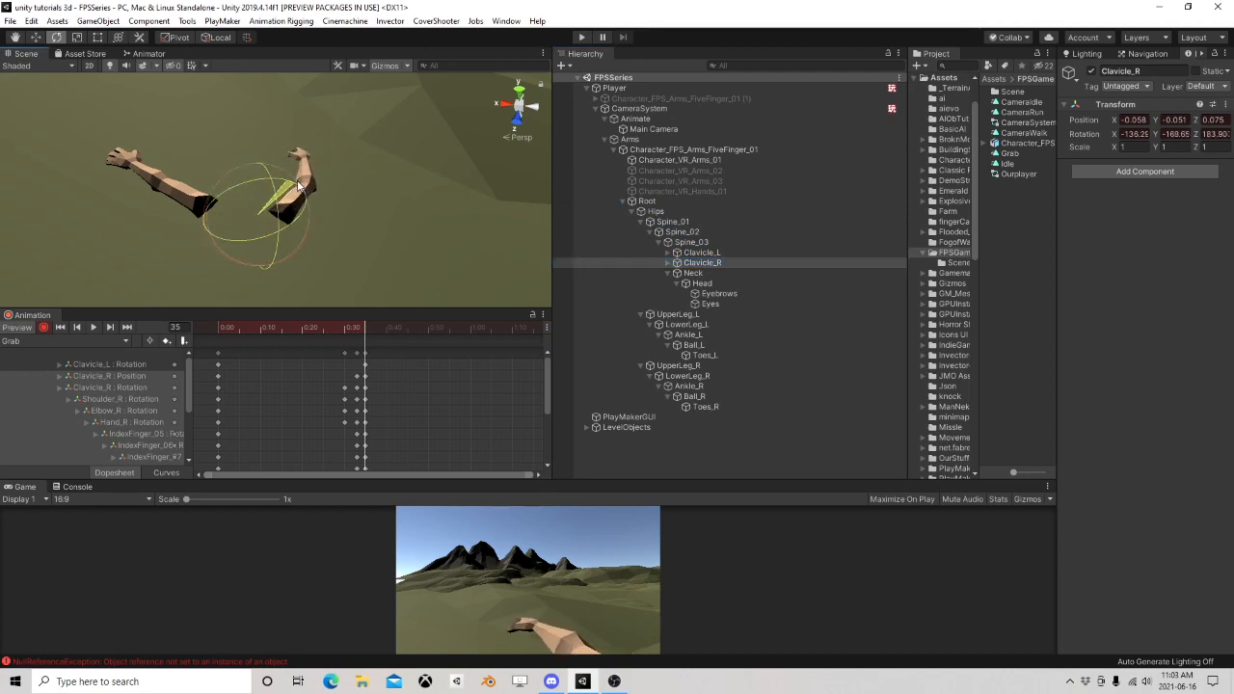
pyautogui.keyDown('alt'); pyautogui.click(667, 263); pyautogui.keyUp('alt')
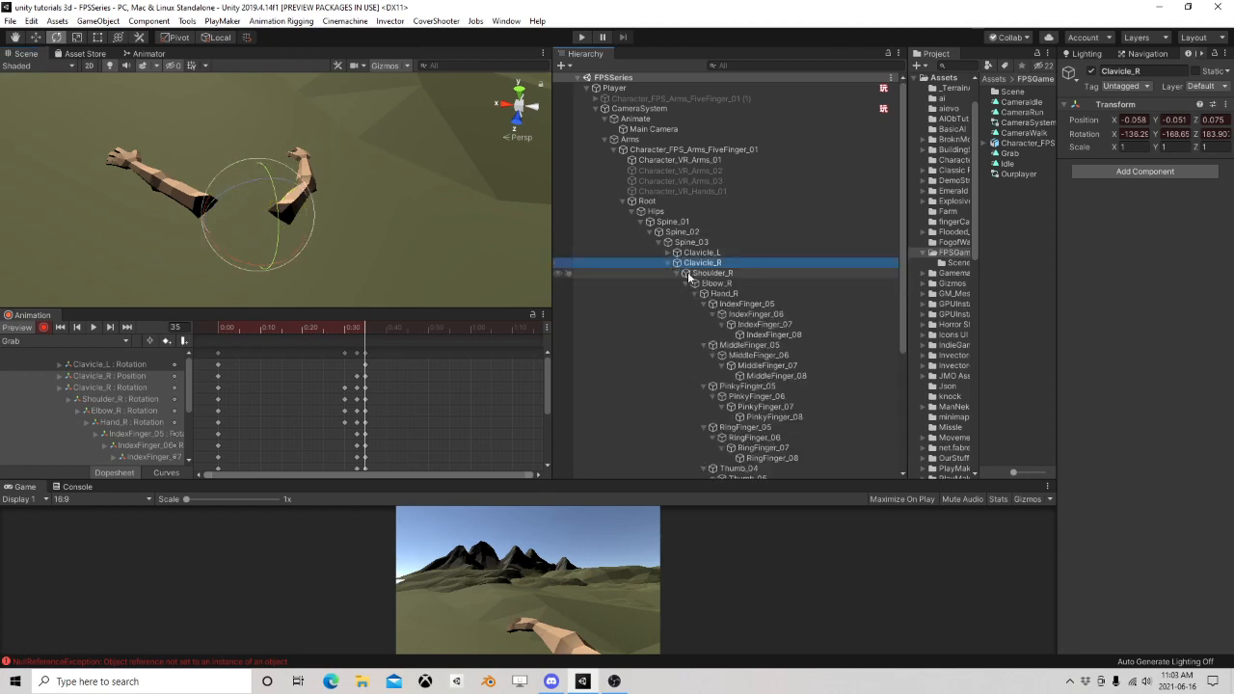
pyautogui.click(704, 274)
pyautogui.moveTo(341, 206); pyautogui.dragTo(286, 207)
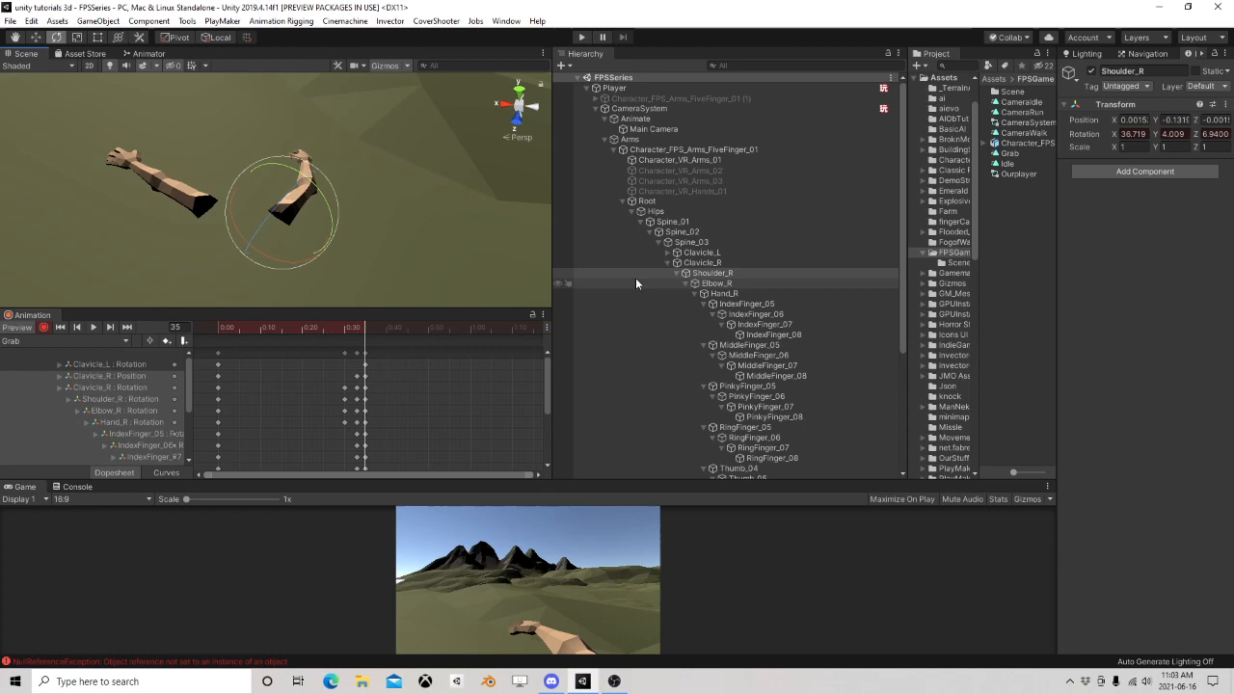
# Rotate Elbow_R to about 42°, 7°, 3° and Hand_R to about -3°, -25°, 14° at frame 35
pyautogui.click(715, 283)
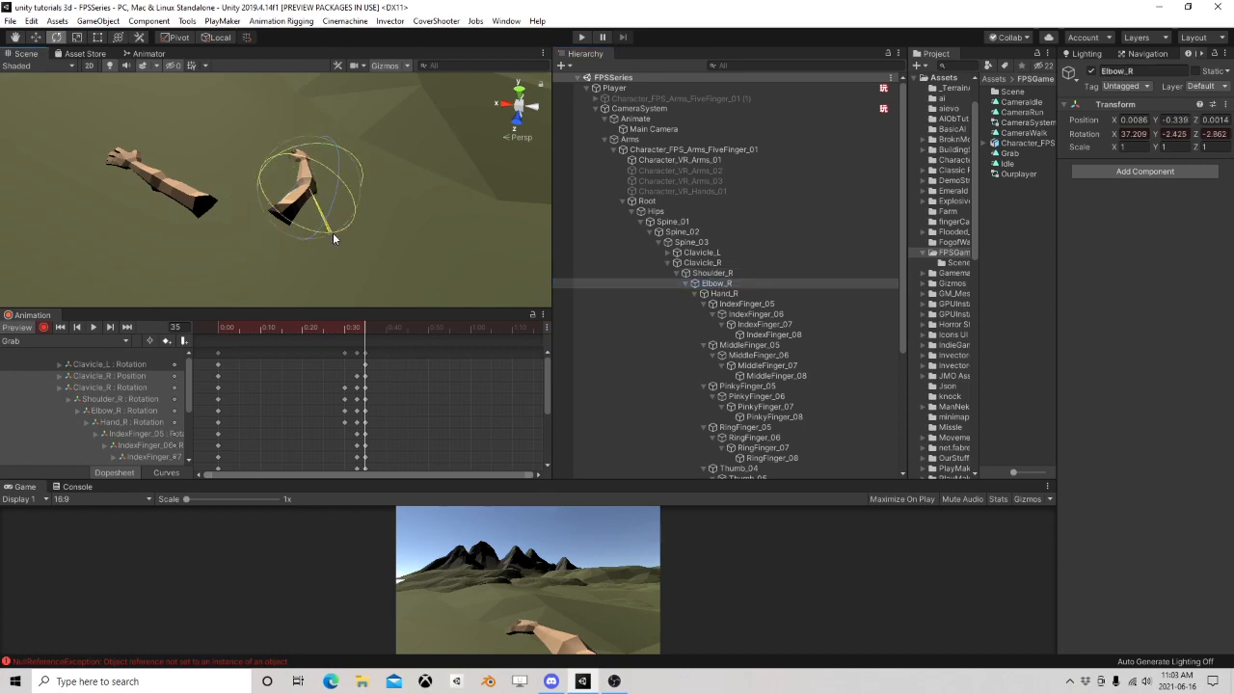
pyautogui.moveTo(332, 232); pyautogui.dragTo(305, 221)
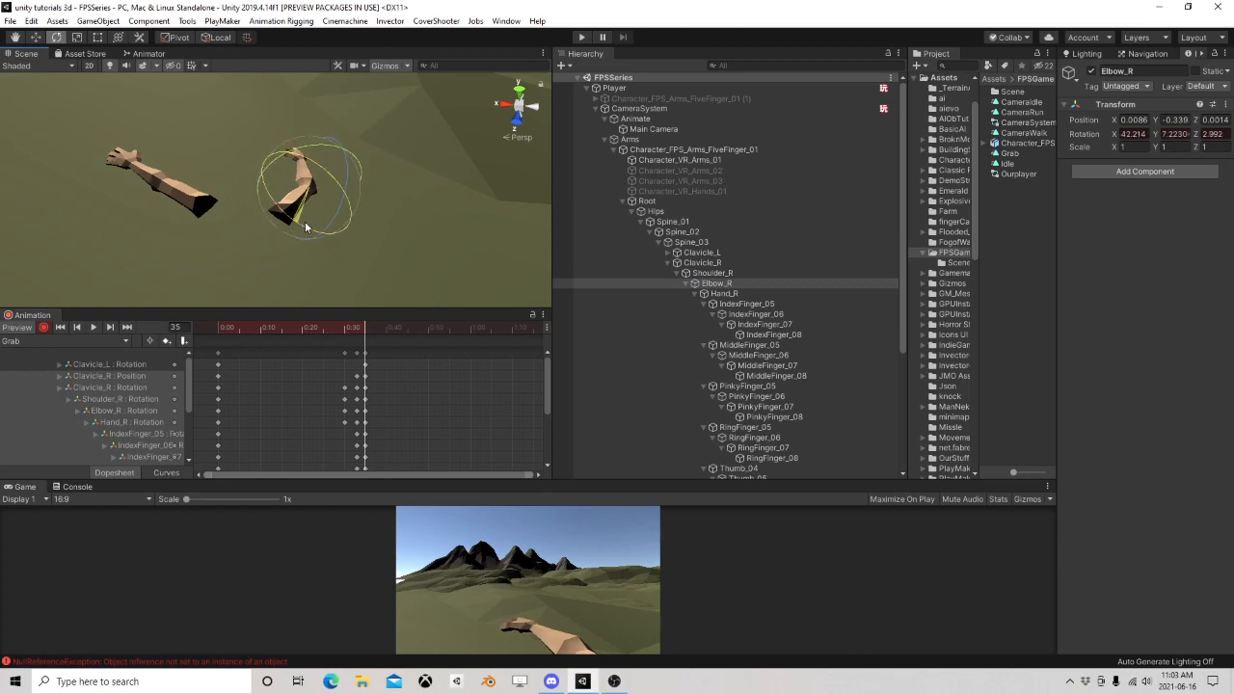
pyautogui.click(728, 294)
pyautogui.moveTo(338, 160); pyautogui.dragTo(265, 128)
pyautogui.moveTo(297, 190); pyautogui.dragTo(275, 206)
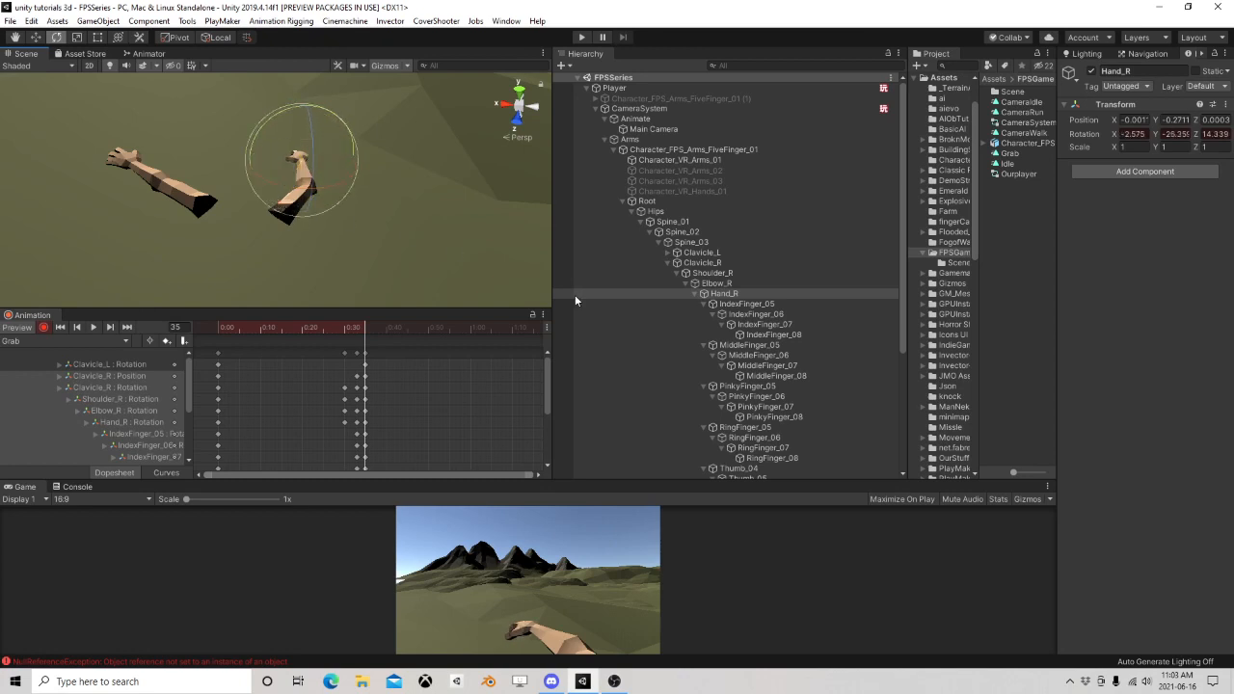
# Rotate IndexFinger_05 to about 6° and Thumb_04 to about -16° on Z at frame 35
pyautogui.click(746, 303)
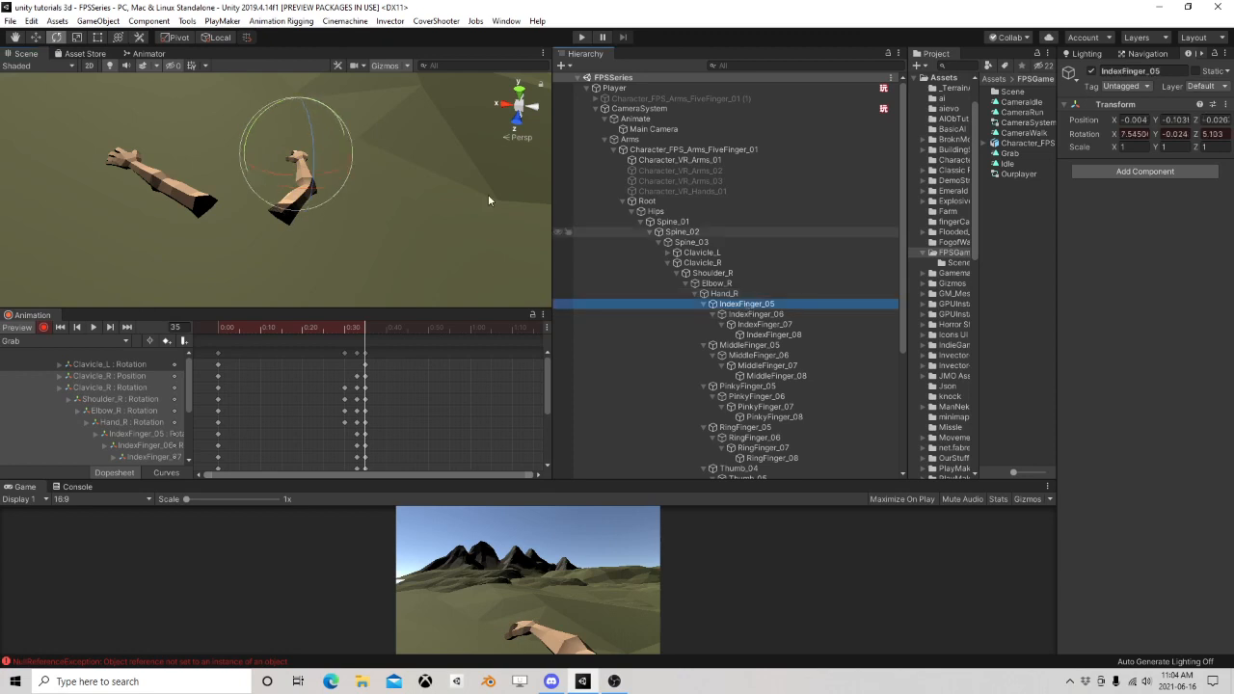
pyautogui.moveTo(301, 156); pyautogui.dragTo(300, 162)
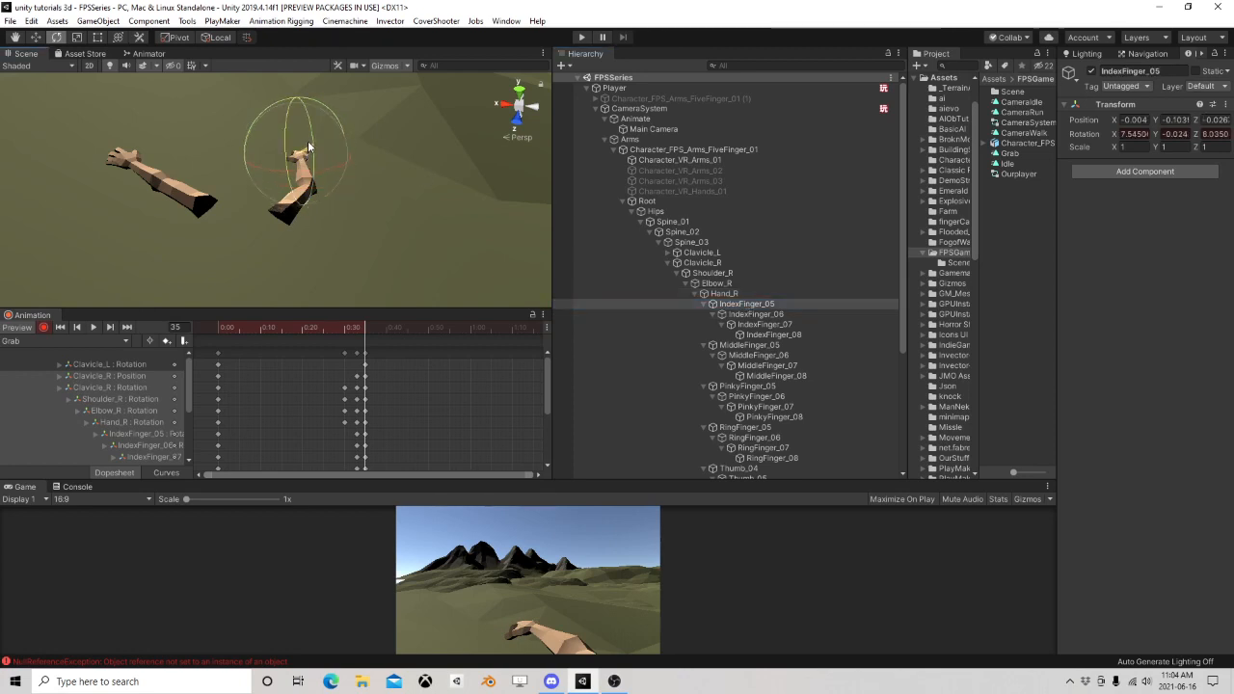
pyautogui.scroll(-2, 758, 409)
pyautogui.click(755, 430)
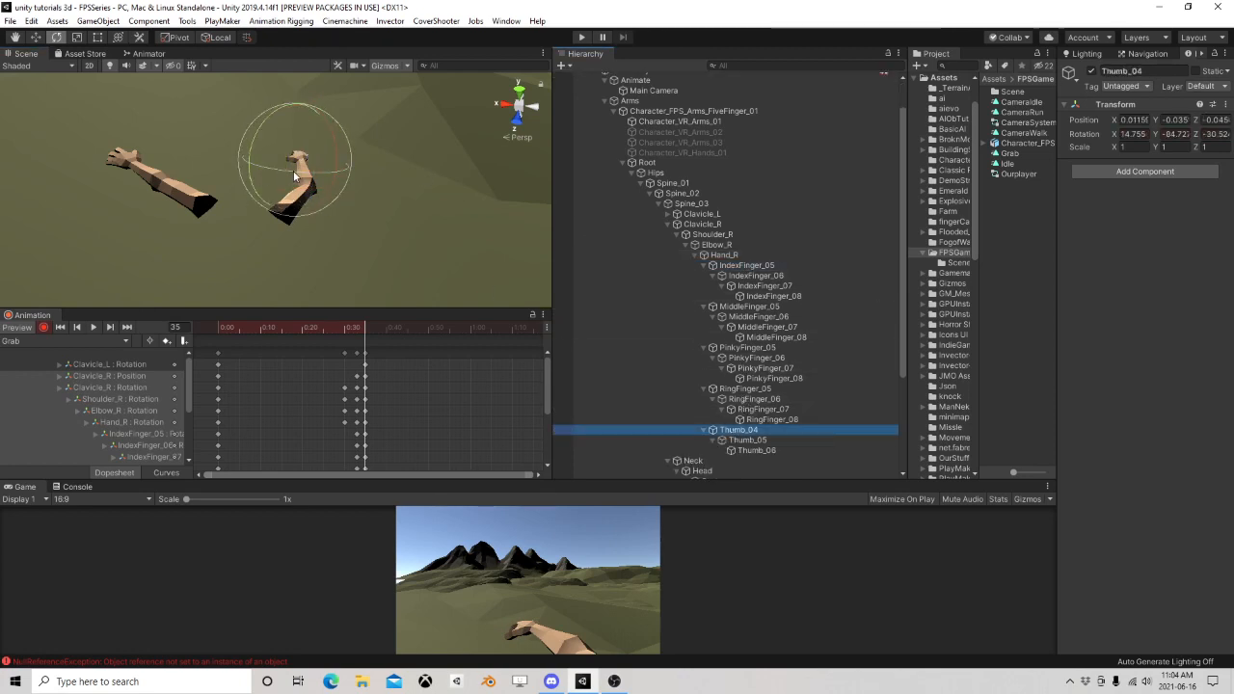
pyautogui.moveTo(295, 176); pyautogui.dragTo(270, 169)
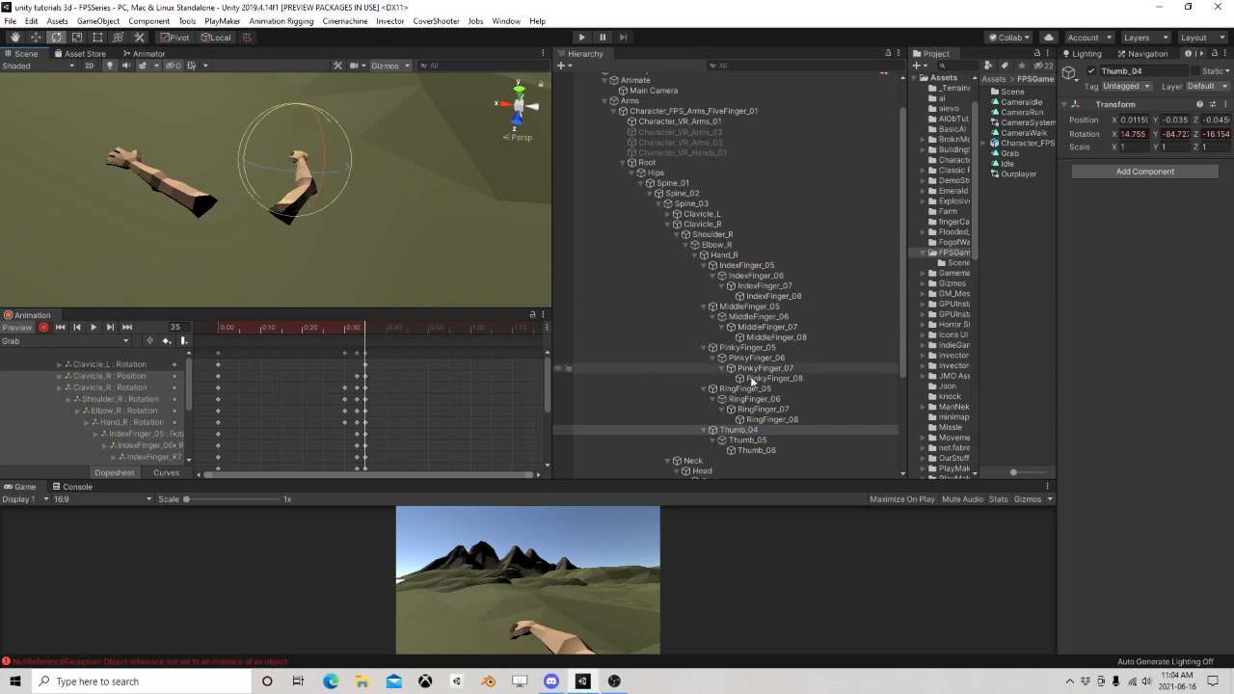
pyautogui.click(752, 440)
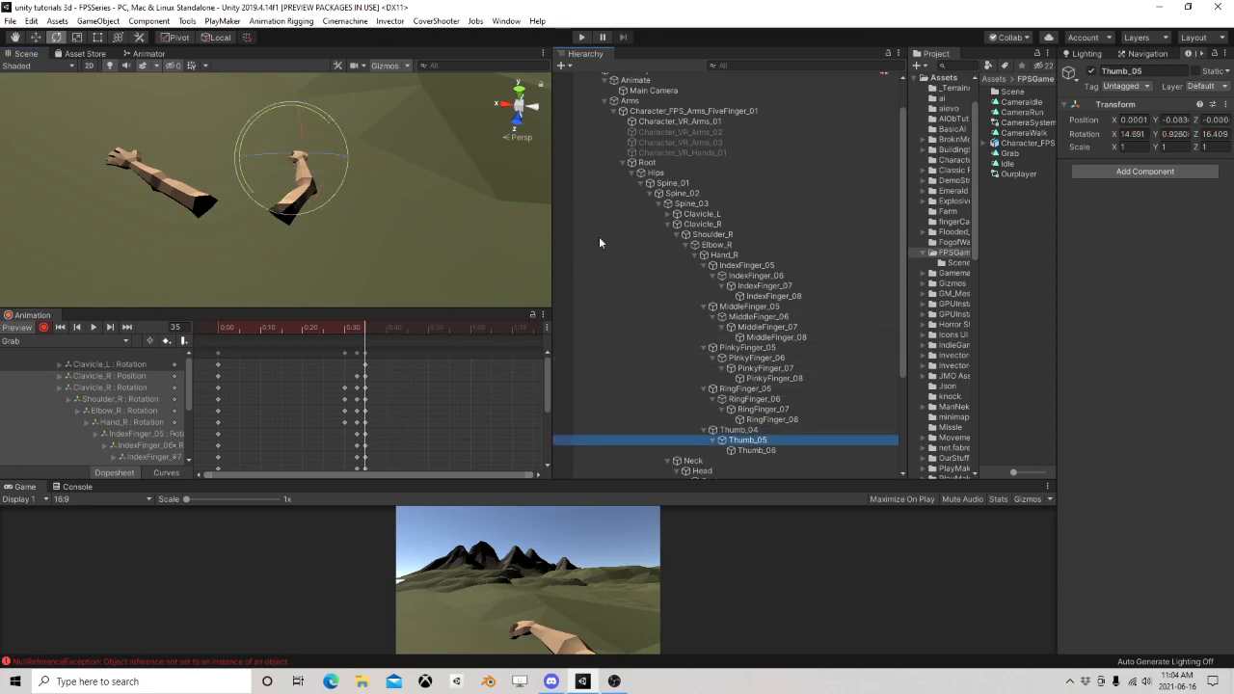
# Rotate Clavicle_R at frame 70 so the right arm swings down out of the camera view
pyautogui.moveTo(369, 326); pyautogui.dragTo(512, 330)
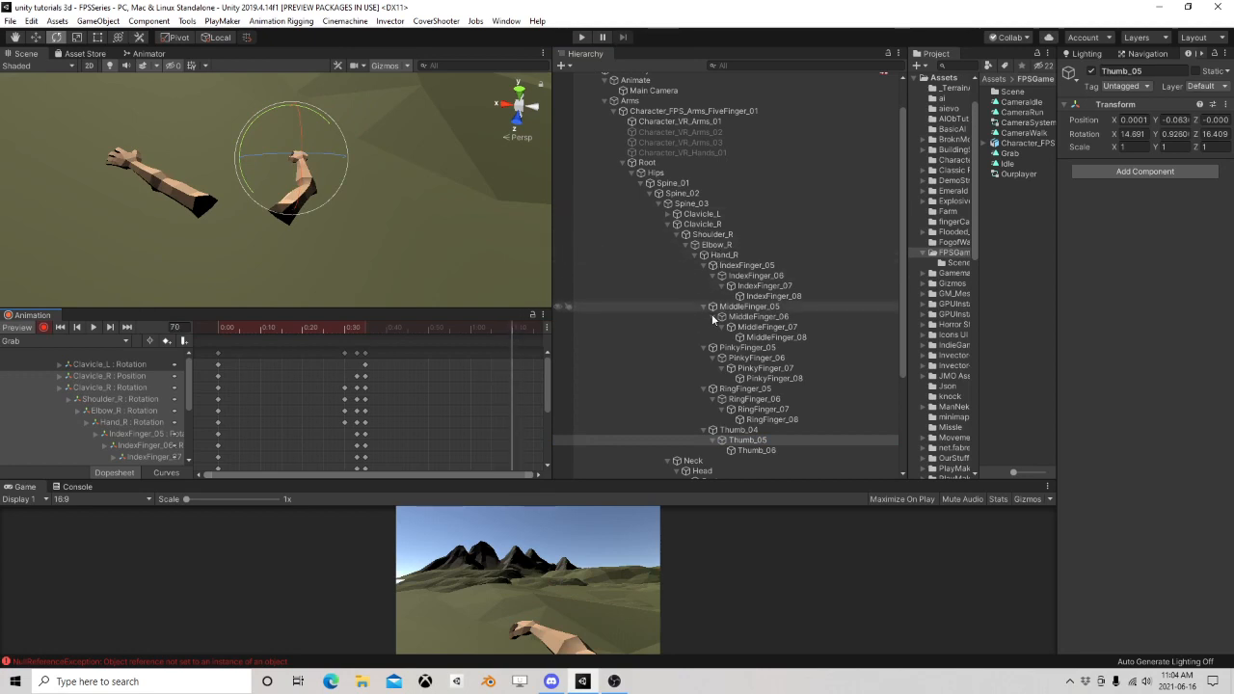
pyautogui.click(705, 225)
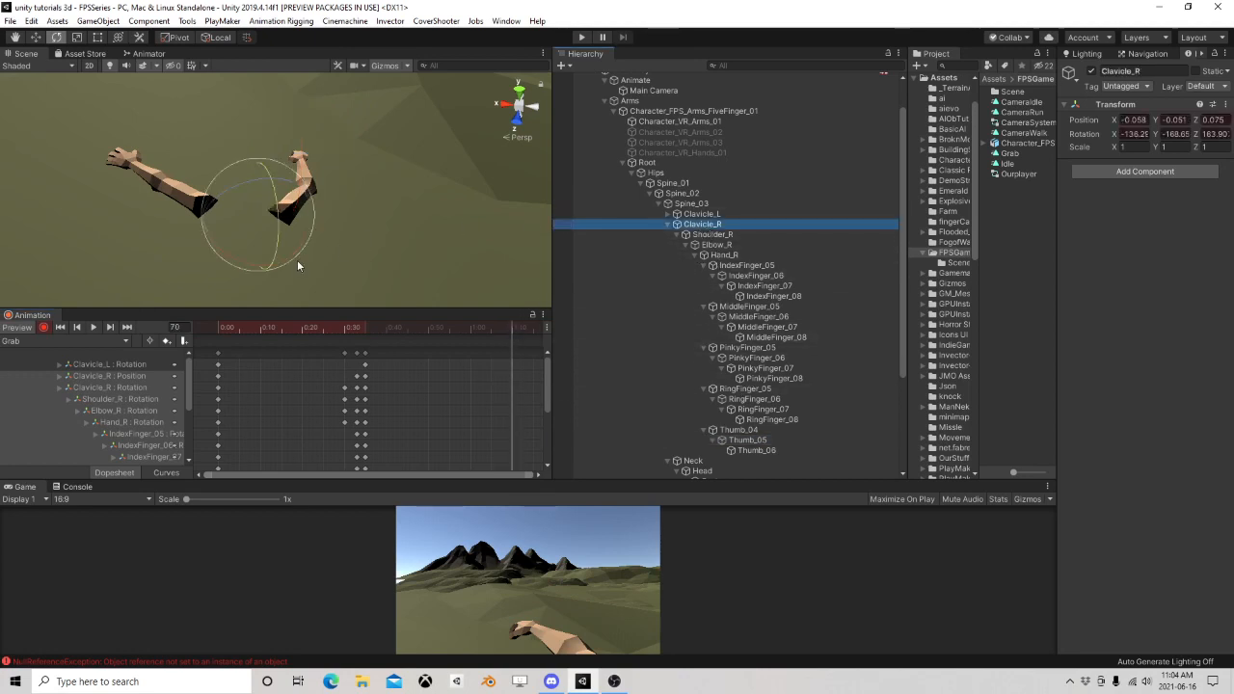
pyautogui.moveTo(259, 262)
pyautogui.mouseDown()
pyautogui.moveTo(206, 264)
pyautogui.moveTo(292, 229)
pyautogui.moveTo(318, 198)
pyautogui.moveTo(330, 207)
pyautogui.moveTo(222, 253)
pyautogui.moveTo(254, 247)
pyautogui.mouseUp()
# Bend Elbow_R and rotate Shoulder_R to about 16°, -1°, -28° at frame 70, and collapse the Shoulder_R hierarchy
pyautogui.click(721, 236)
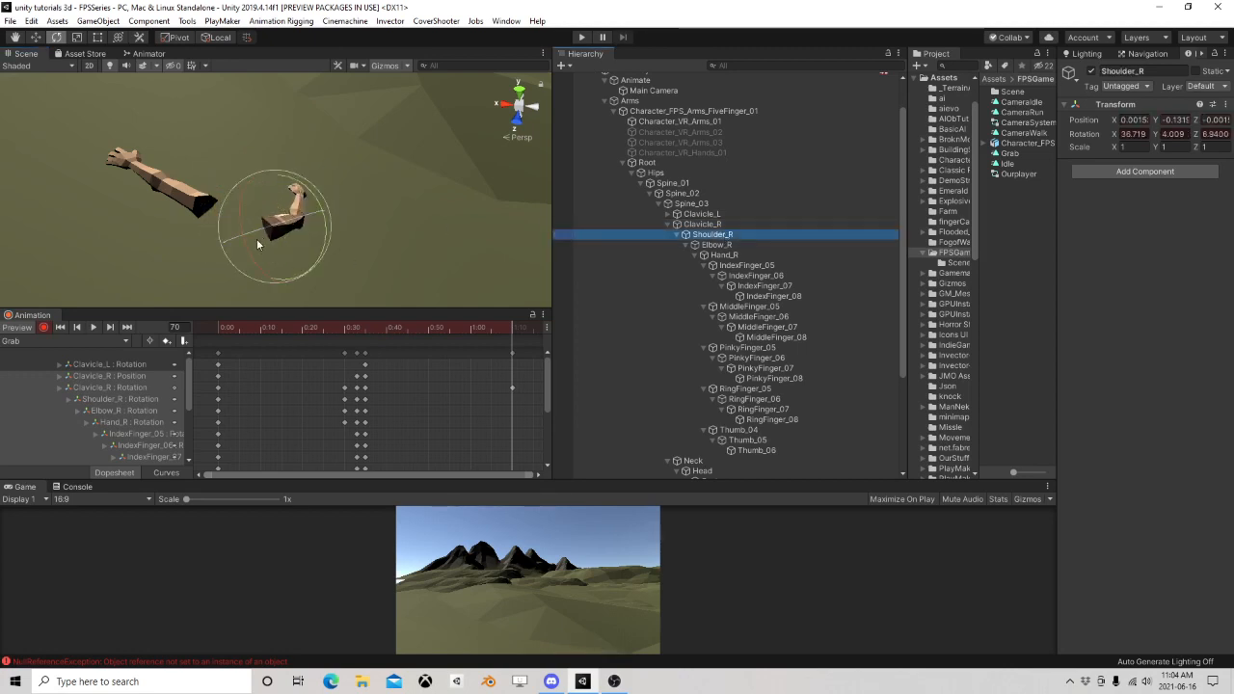
pyautogui.click(646, 248)
pyautogui.moveTo(293, 250); pyautogui.dragTo(377, 325)
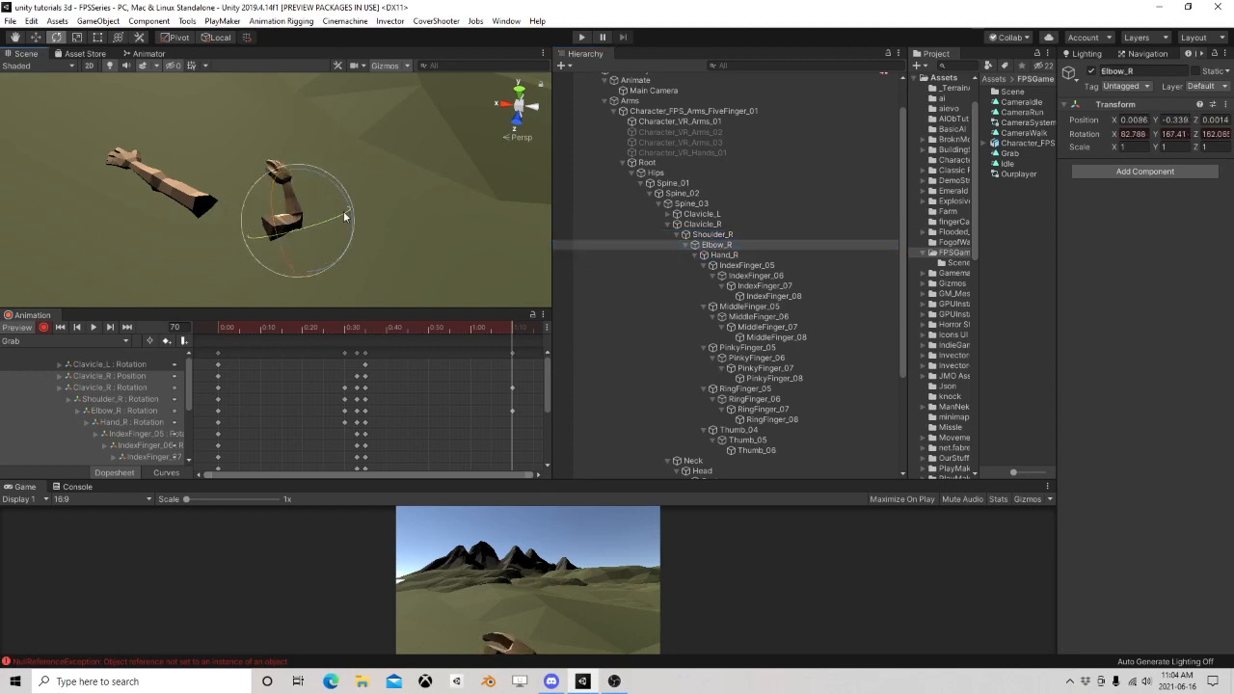
pyautogui.moveTo(274, 232); pyautogui.dragTo(270, 222)
pyautogui.moveTo(347, 195); pyautogui.dragTo(243, 210)
pyautogui.click(712, 235)
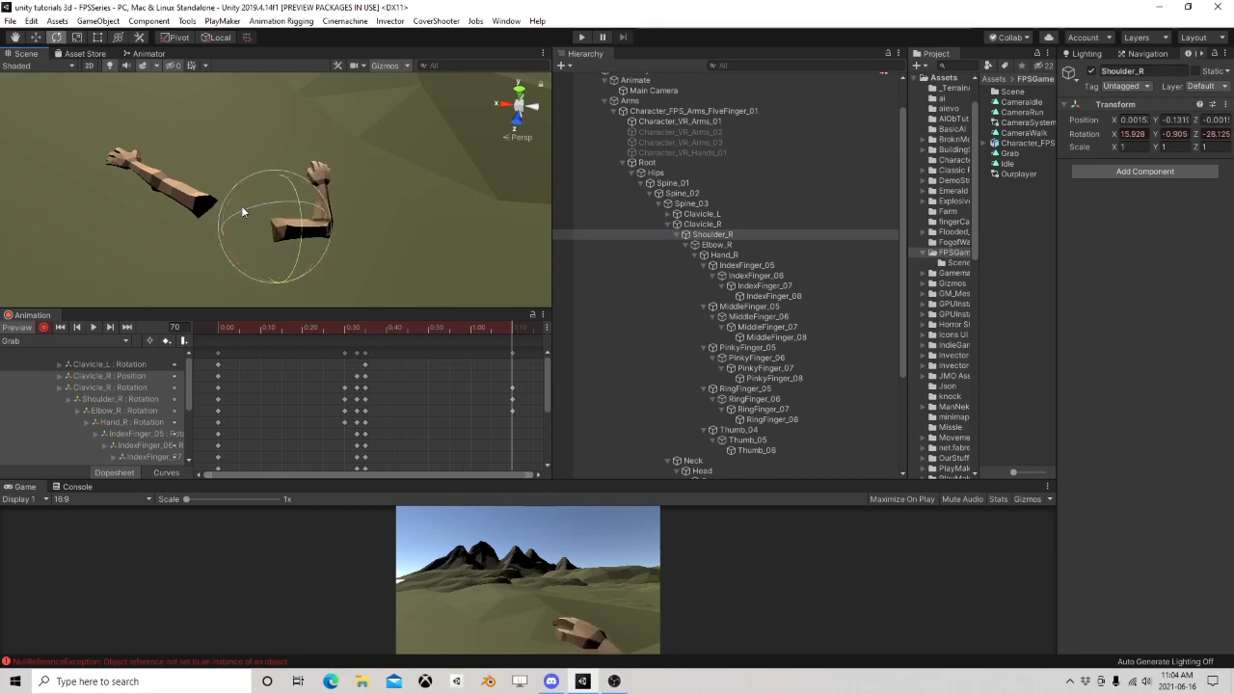
pyautogui.click(679, 235)
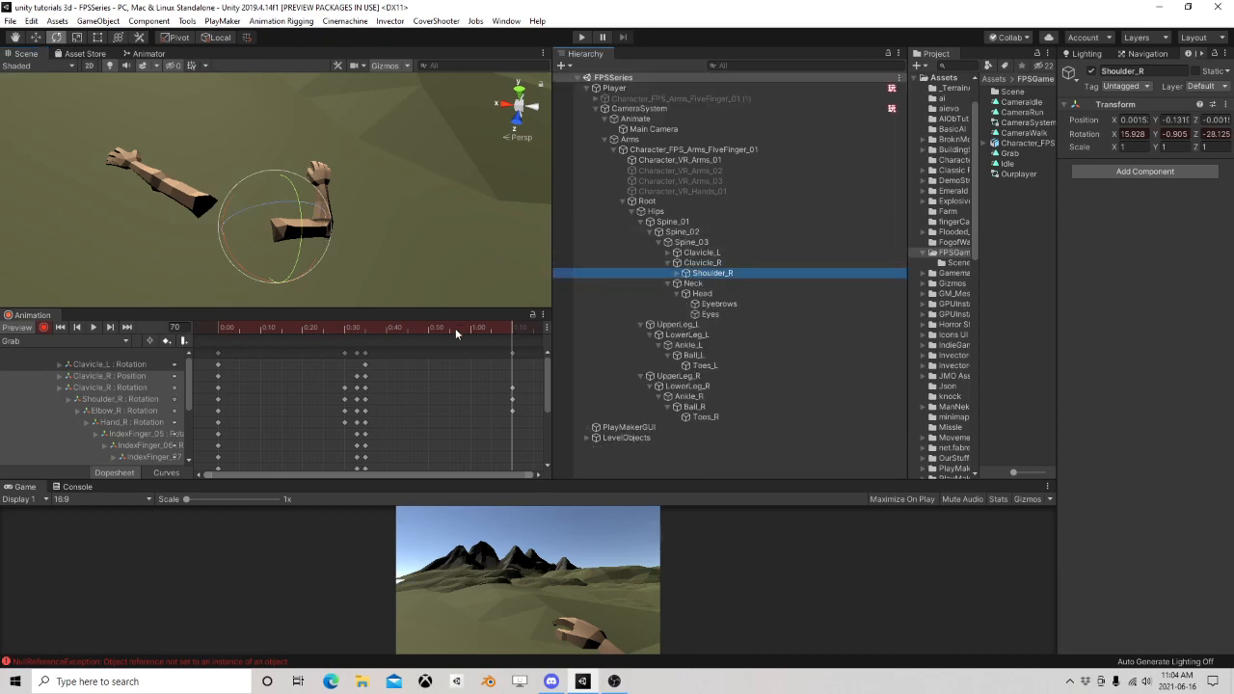
# At frame 0, rotate Shoulder_R to about 55°, 4°, 29° and bend Elbow_R to about 81°, -159°, -159°
pyautogui.moveTo(504, 330); pyautogui.dragTo(217, 328)
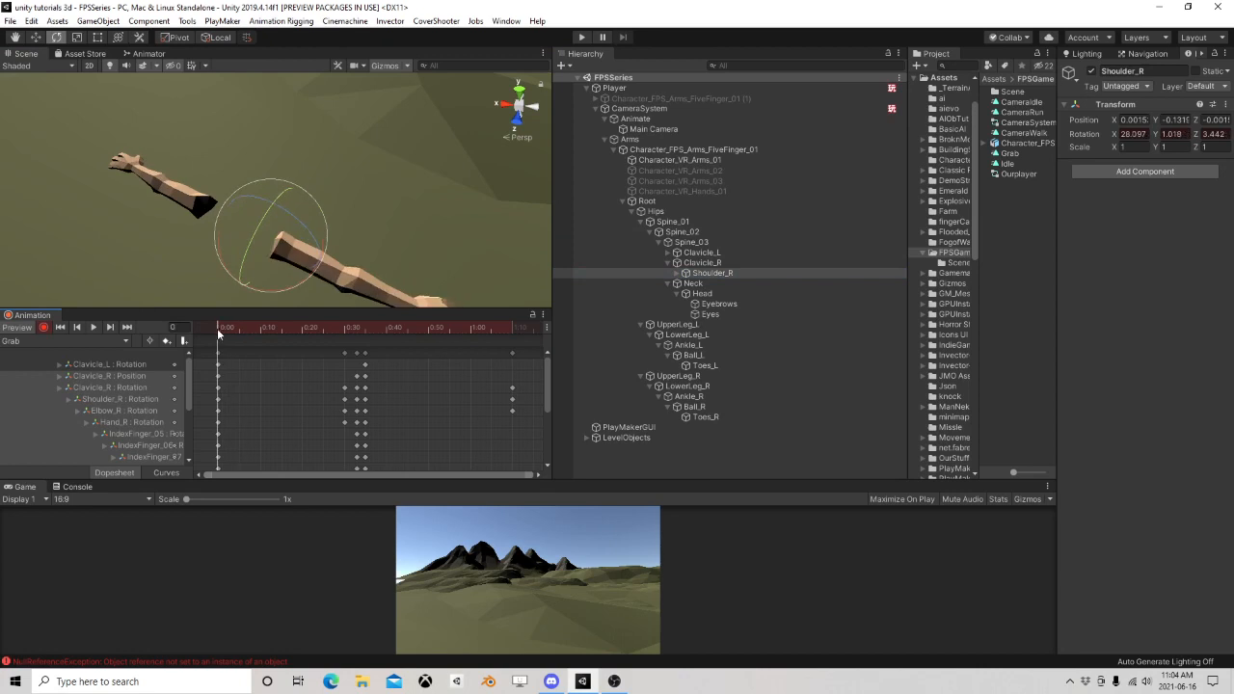
pyautogui.moveTo(290, 282); pyautogui.dragTo(324, 224)
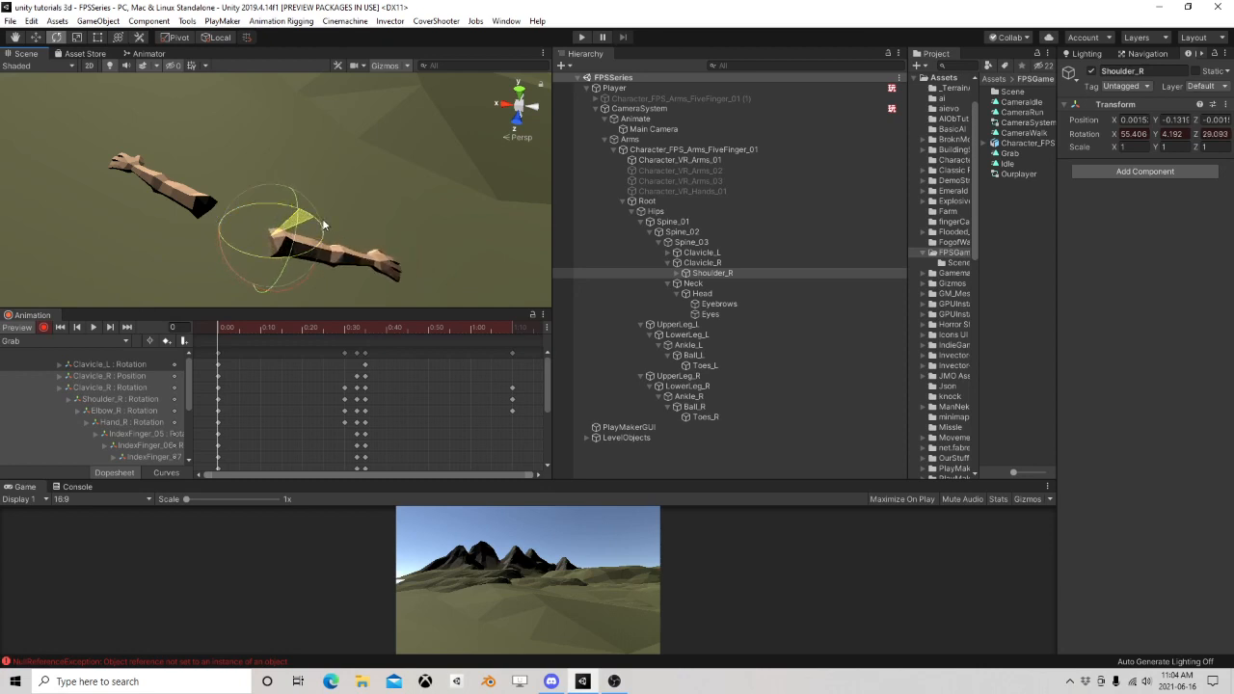
pyautogui.click(681, 275)
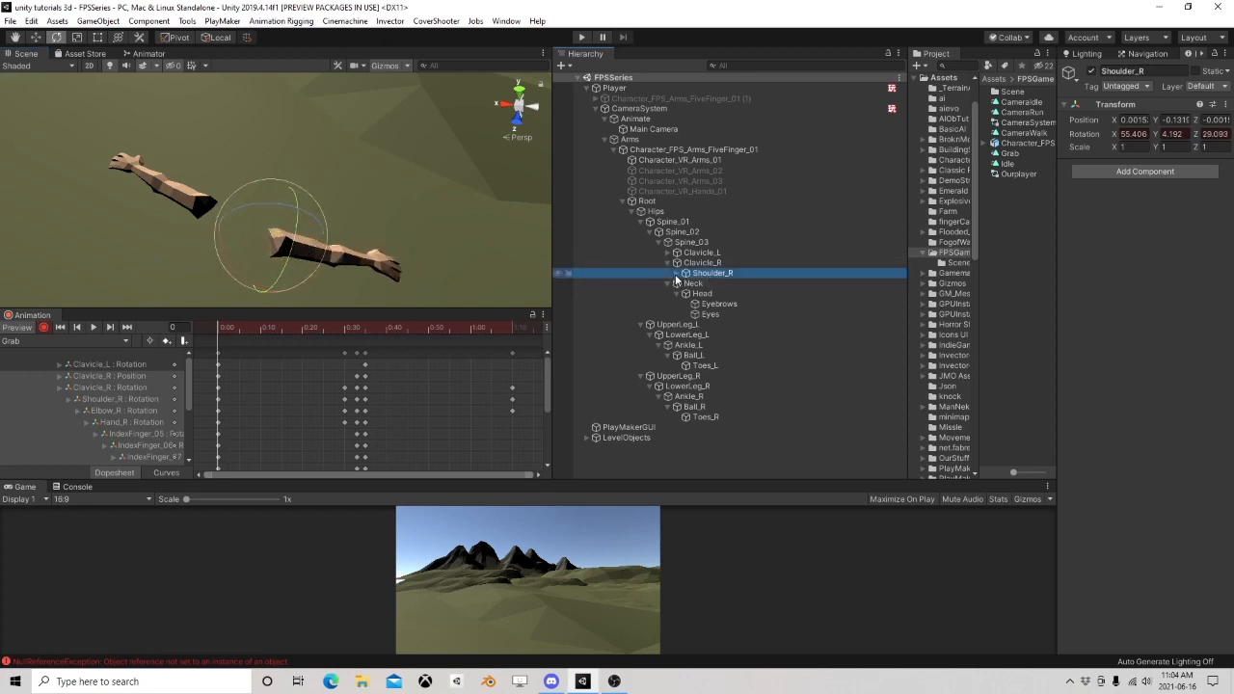
pyautogui.click(684, 274)
pyautogui.click(573, 286)
pyautogui.moveTo(330, 297); pyautogui.dragTo(452, 378)
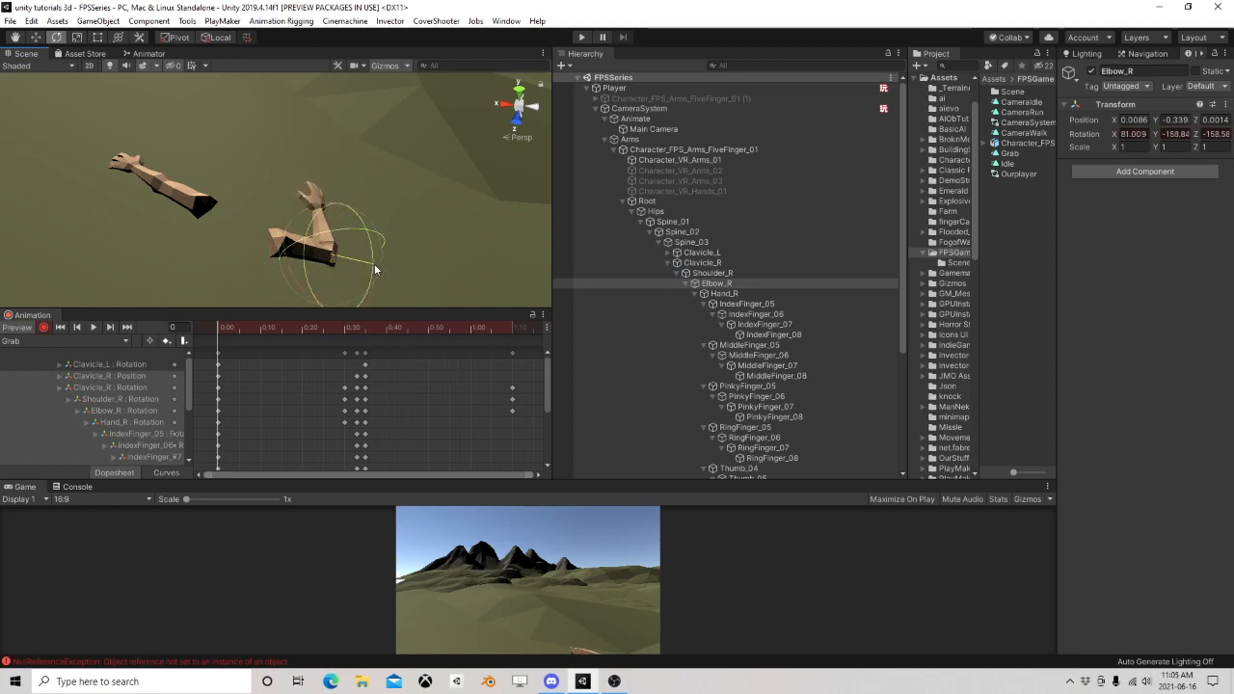
# Rotate Hand_R to about -4°, -10°, 1° and readjust Shoulder_R's rotation at frame 0
pyautogui.click(723, 293)
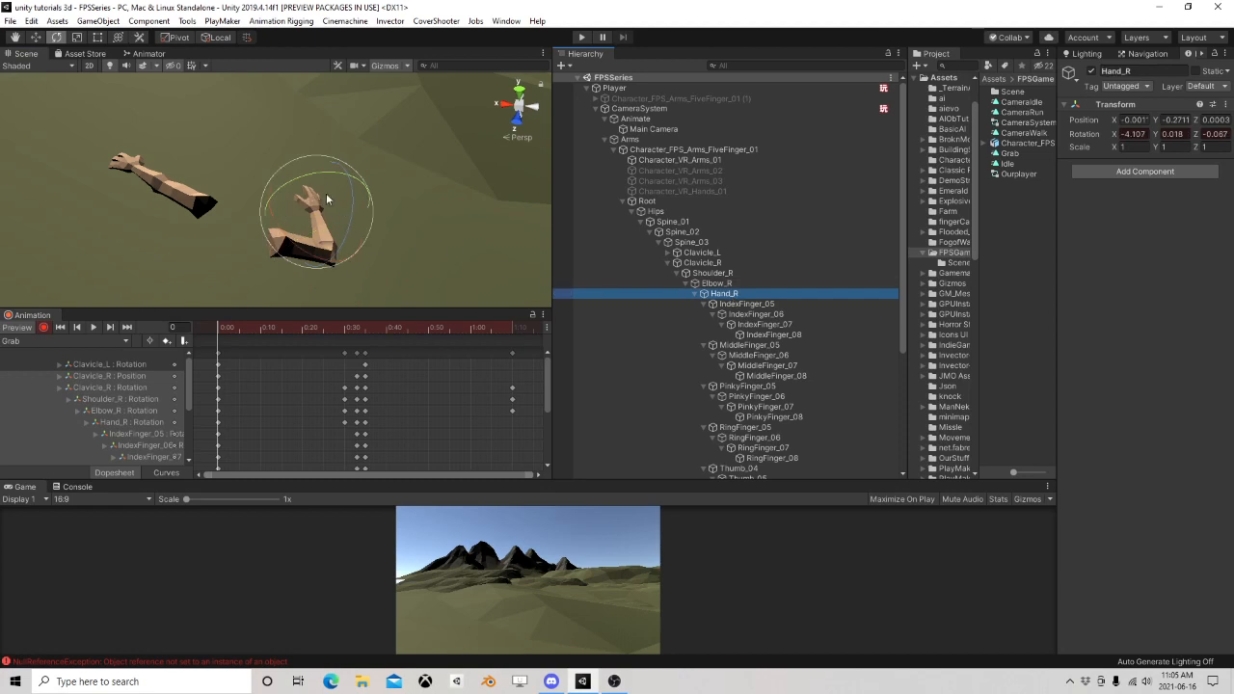
pyautogui.click(314, 182)
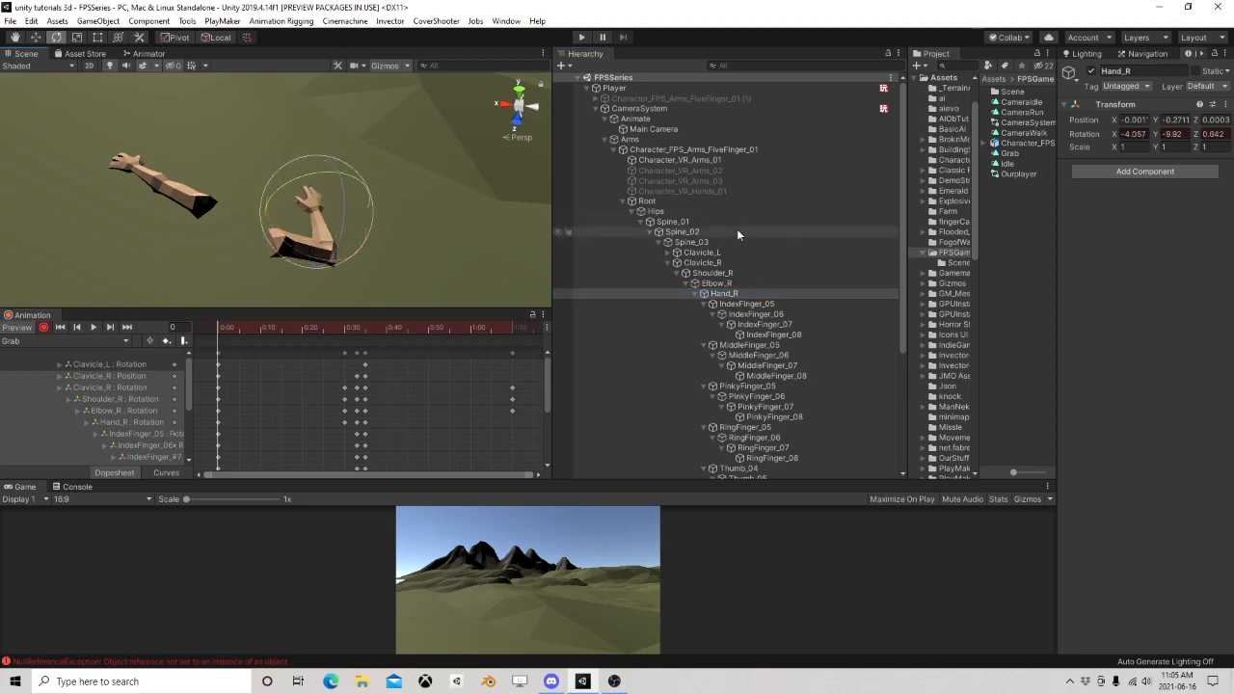
pyautogui.click(711, 273)
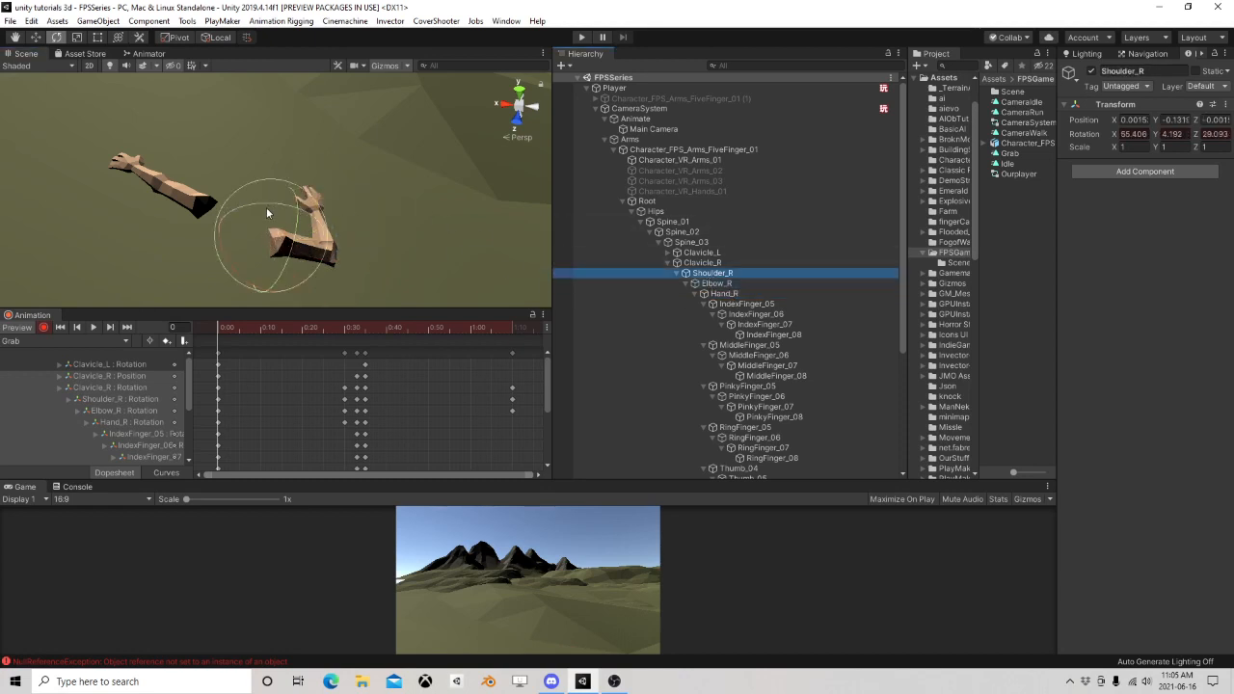
pyautogui.moveTo(266, 208); pyautogui.dragTo(257, 210)
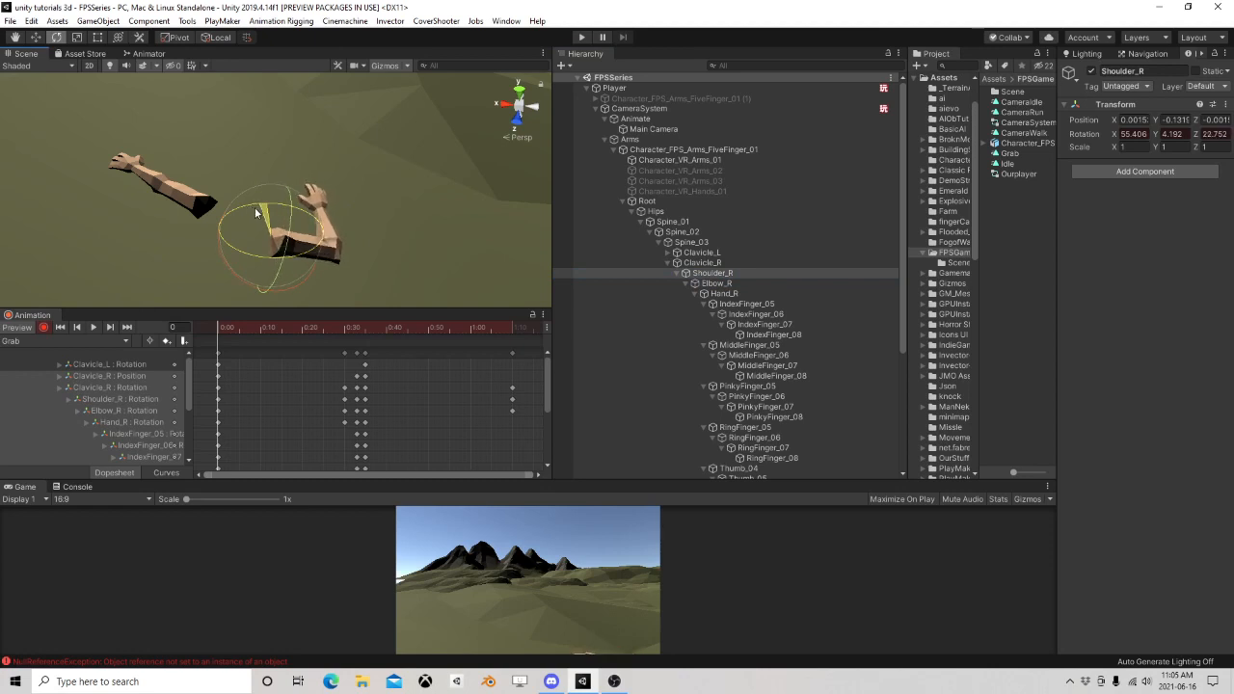
pyautogui.moveTo(249, 258); pyautogui.dragTo(265, 284)
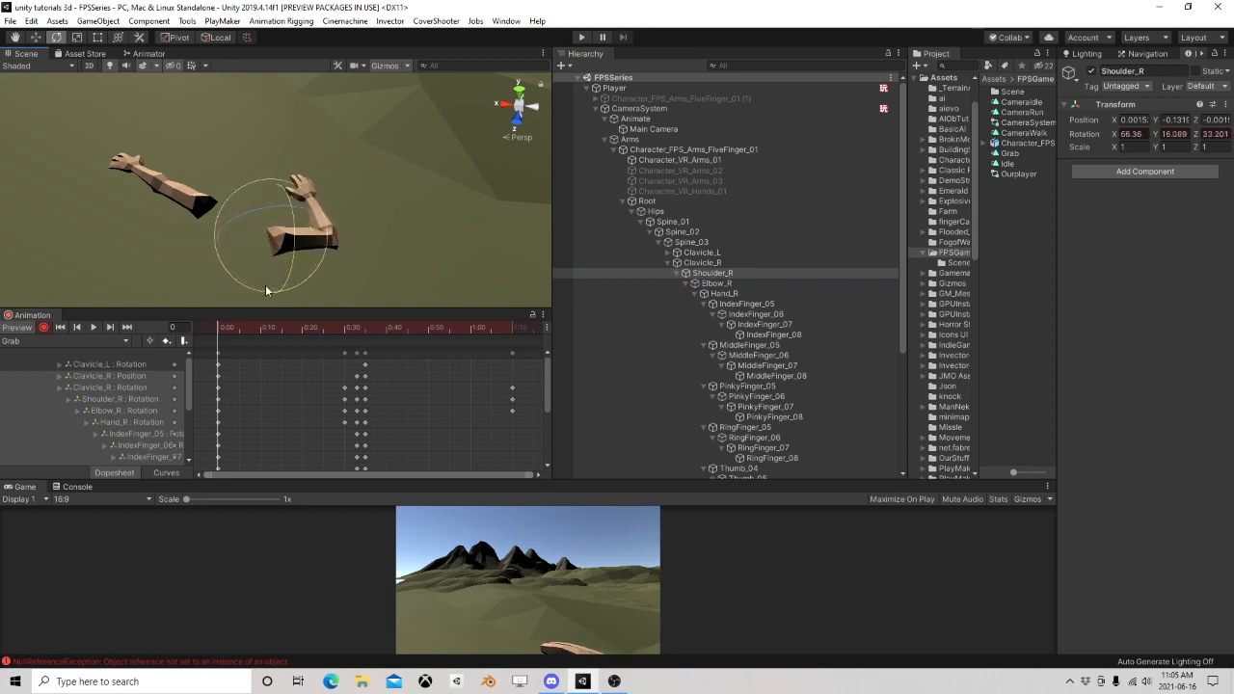
pyautogui.moveTo(304, 237); pyautogui.dragTo(374, 249)
# Rotate Elbow_R to about -169° on Z and Hand_R to about -4°, -24°, 5° at frame 0
pyautogui.click(675, 283)
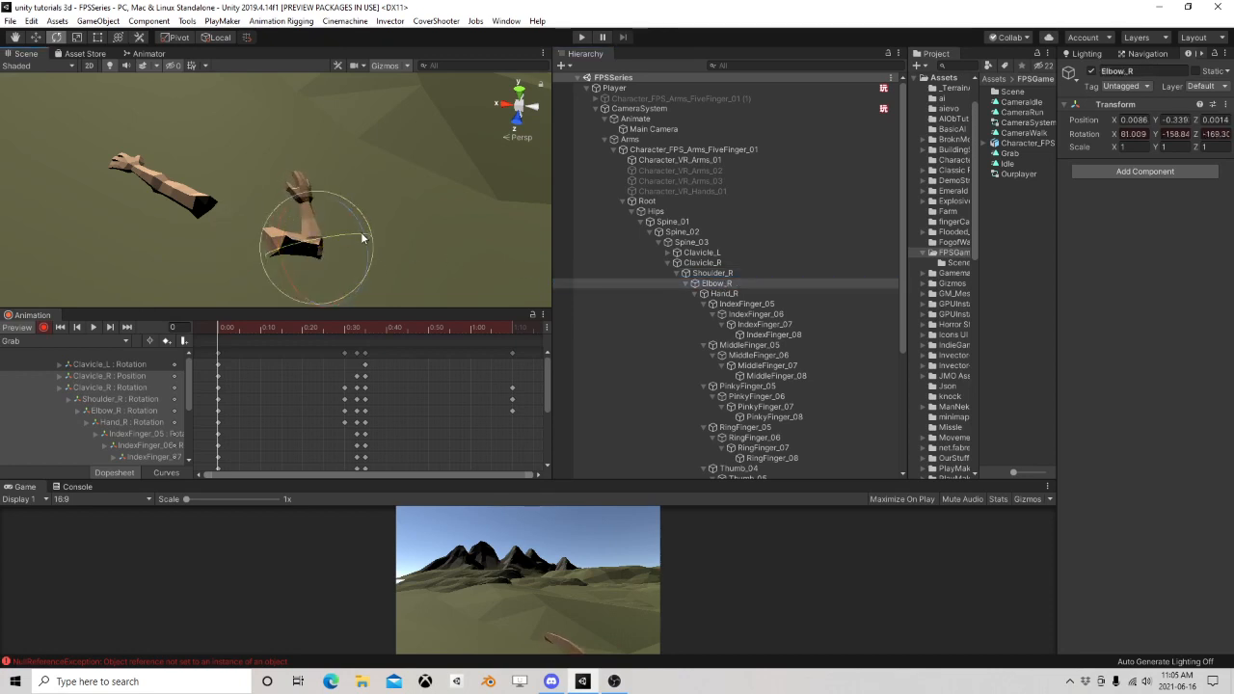
pyautogui.click(598, 293)
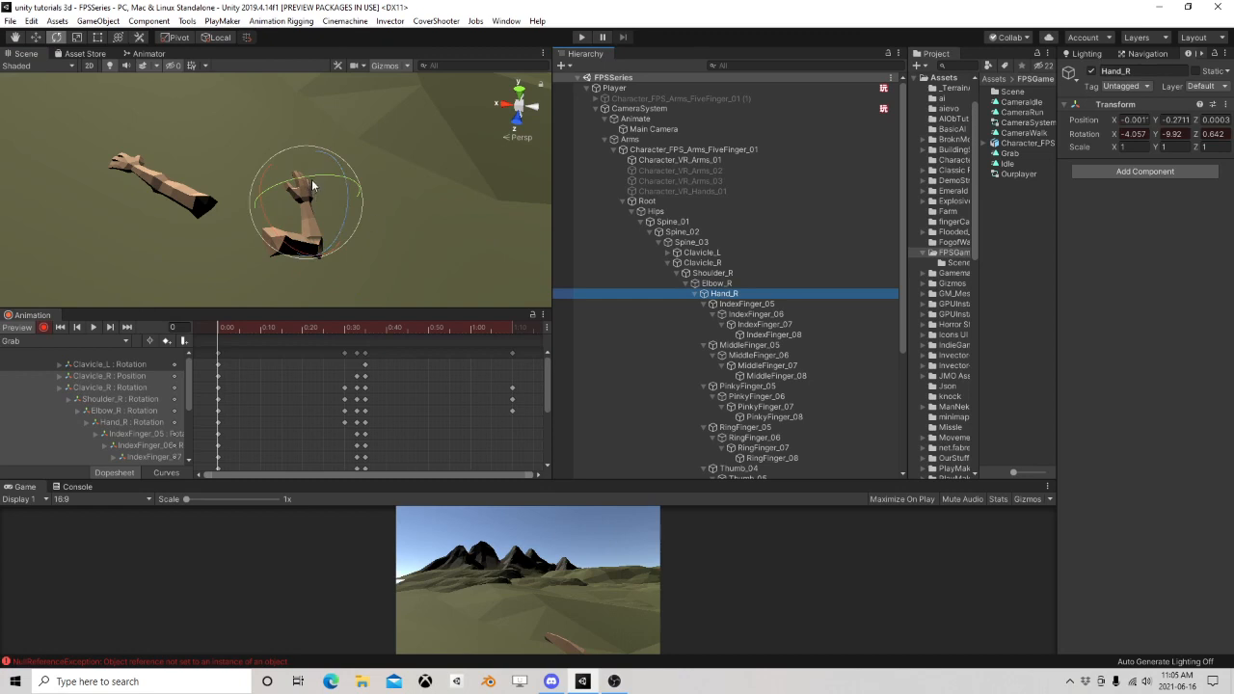
pyautogui.moveTo(311, 179); pyautogui.dragTo(331, 198)
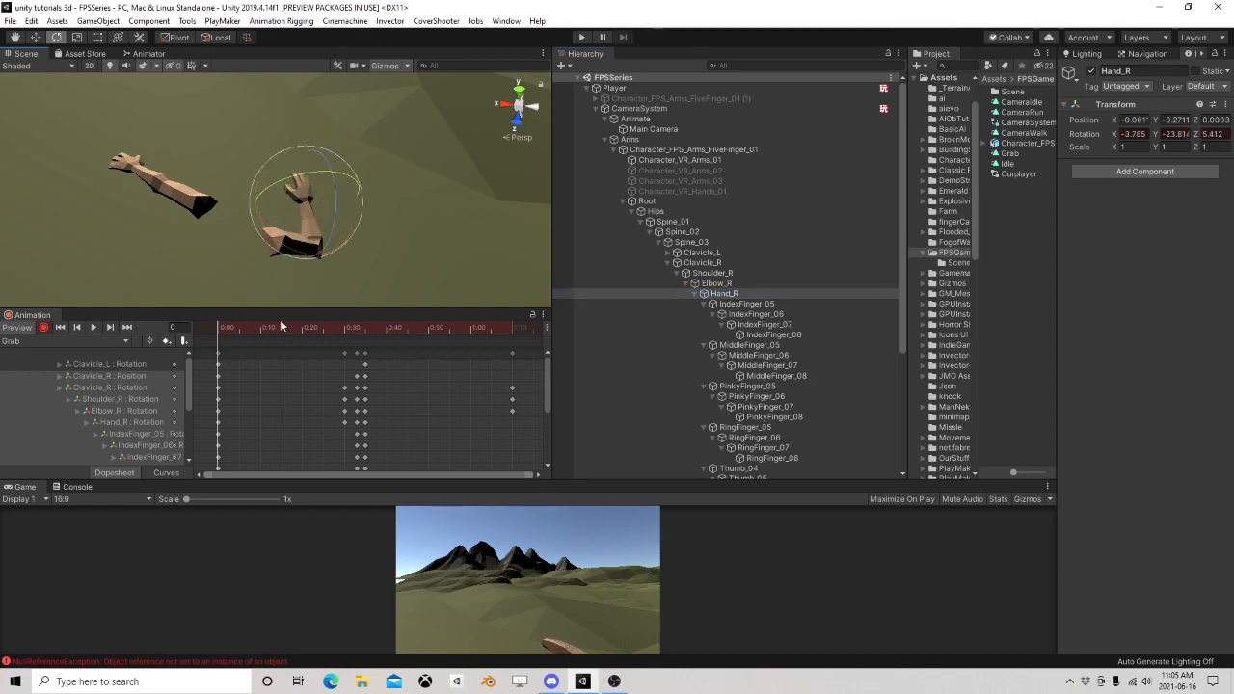
# Key an in-between pose at frame 15 with Shoulder_R rotated to about 51°, 9°, 56°
pyautogui.moveTo(221, 327); pyautogui.dragTo(282, 346)
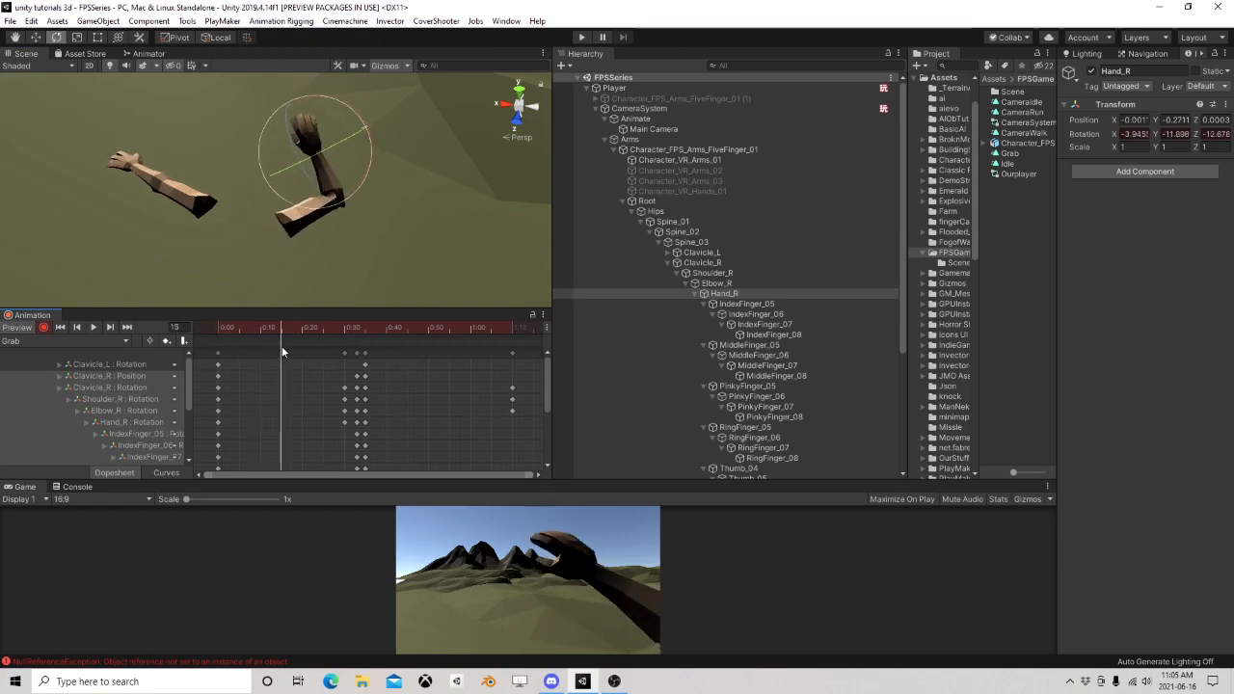
pyautogui.click(725, 293)
pyautogui.click(714, 284)
pyautogui.click(713, 273)
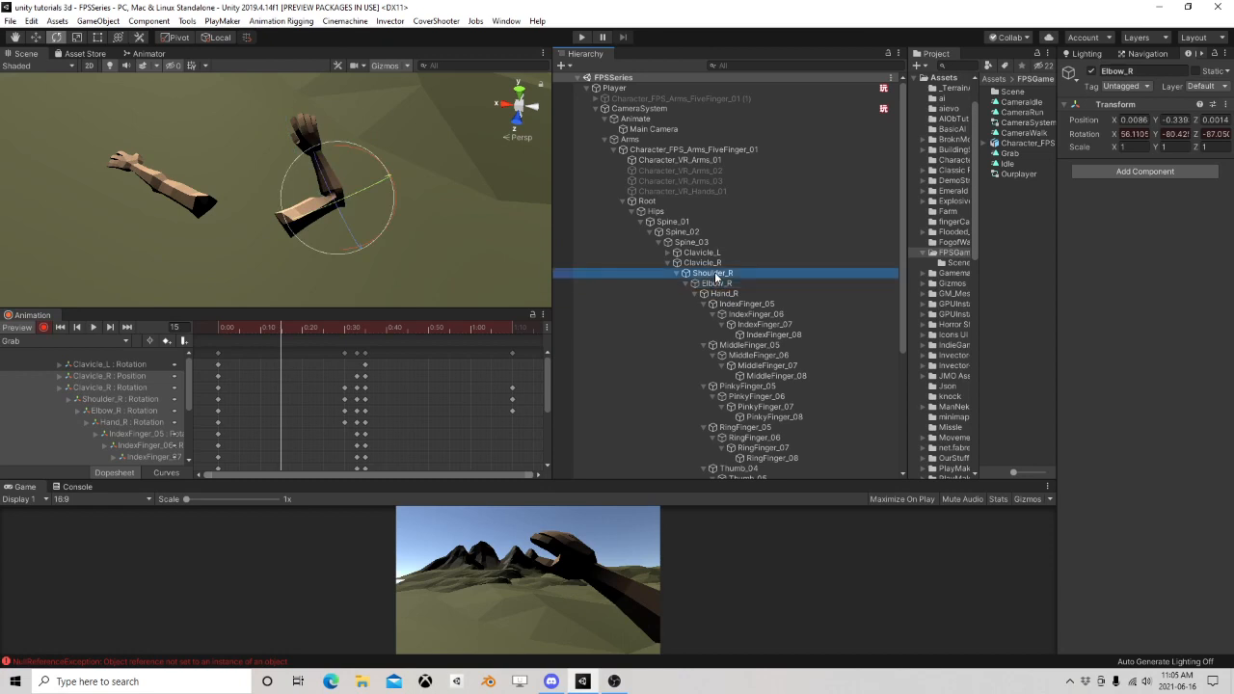
pyautogui.moveTo(290, 206); pyautogui.dragTo(339, 214)
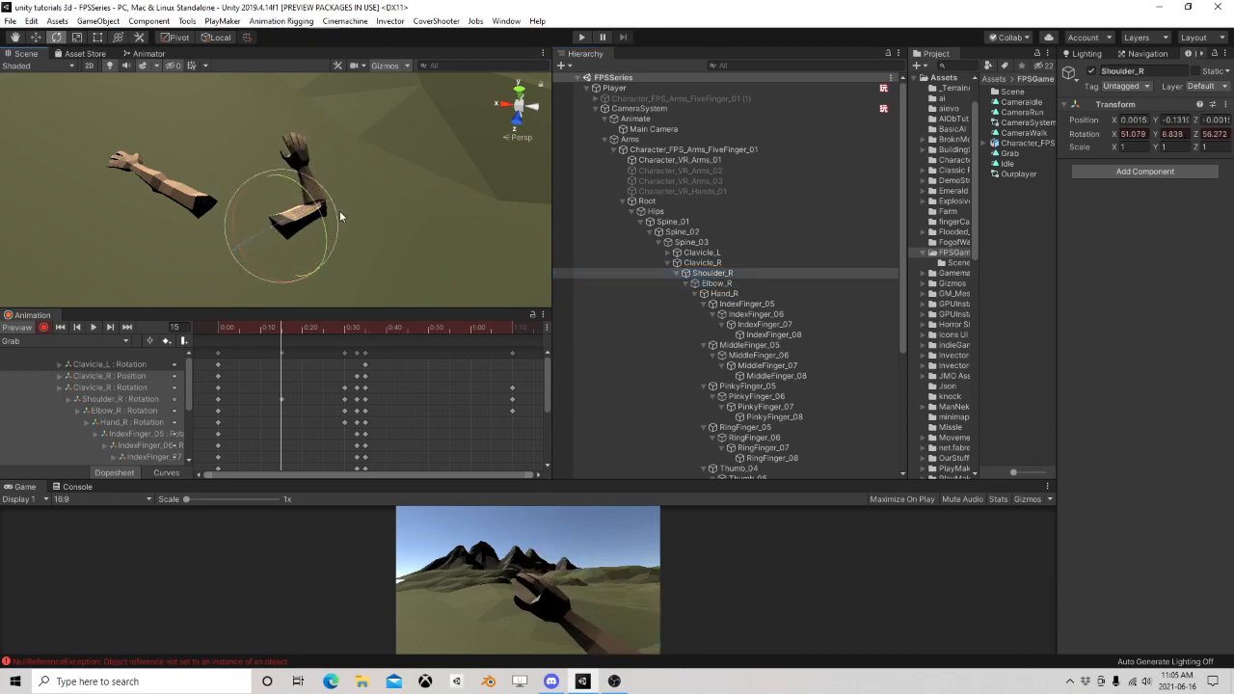
# At frame 65, rotate Shoulder_R to about -5°, 10°, -25° and Elbow_R to about 56°, 179°, 162°
pyautogui.moveTo(281, 333); pyautogui.dragTo(490, 355)
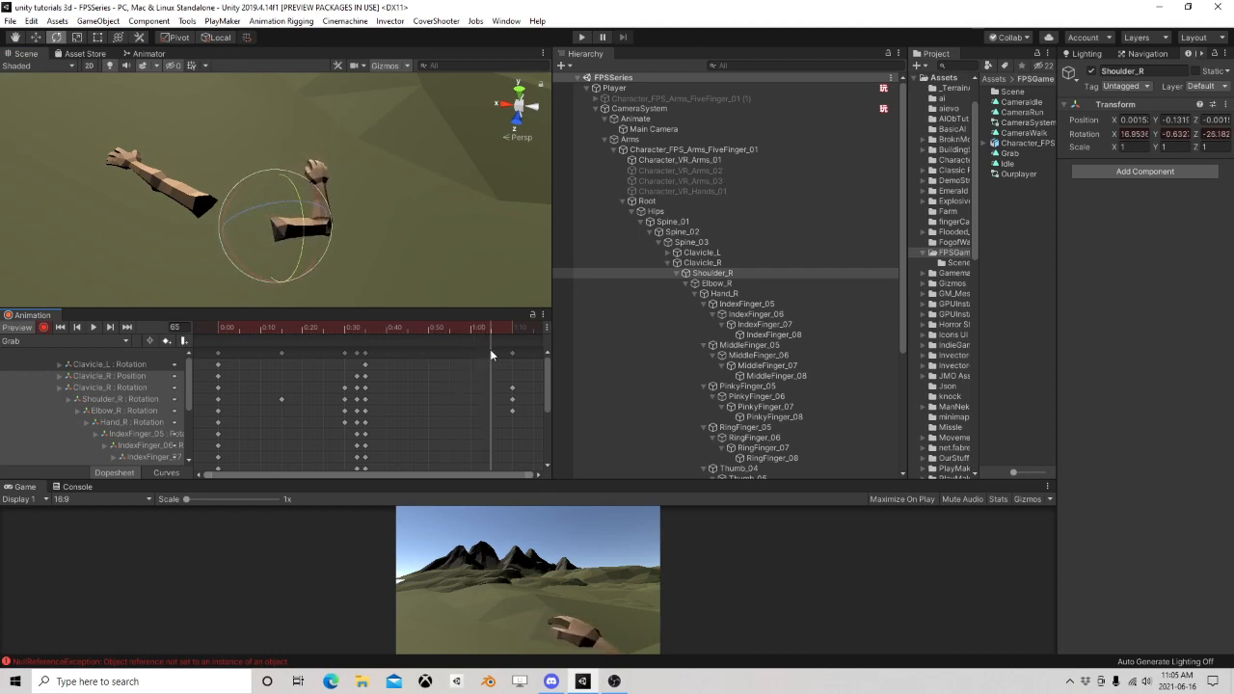
pyautogui.click(648, 273)
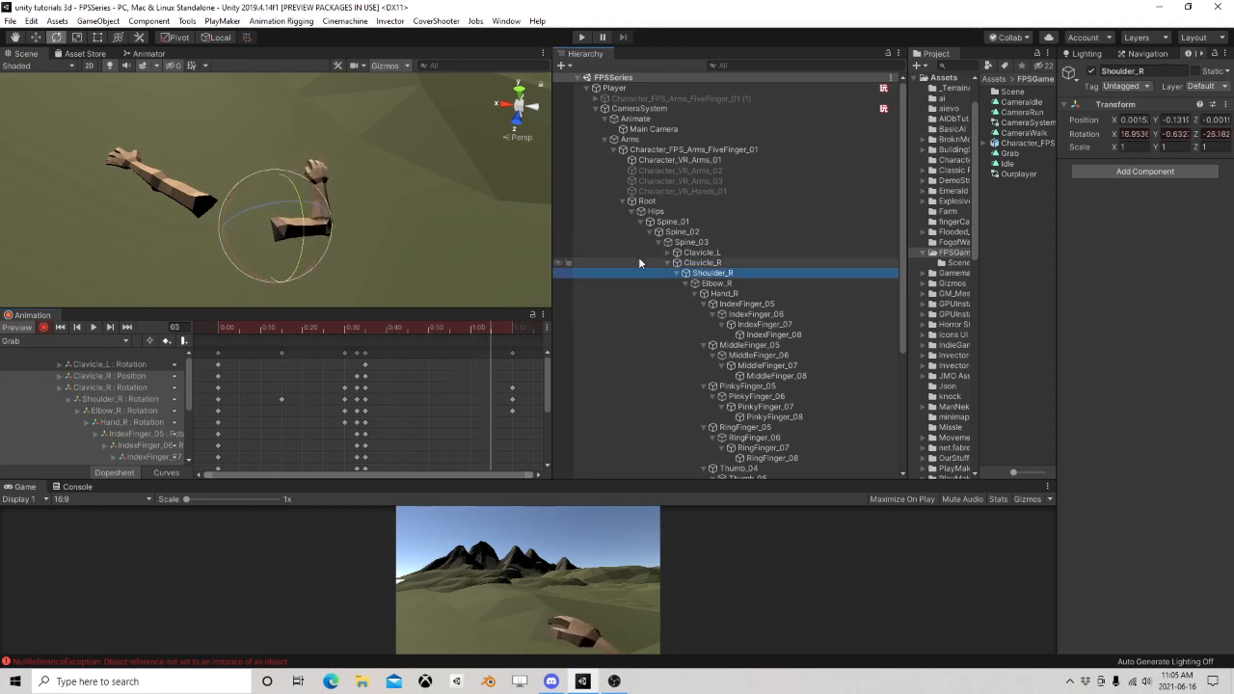
pyautogui.moveTo(253, 273); pyautogui.dragTo(193, 266)
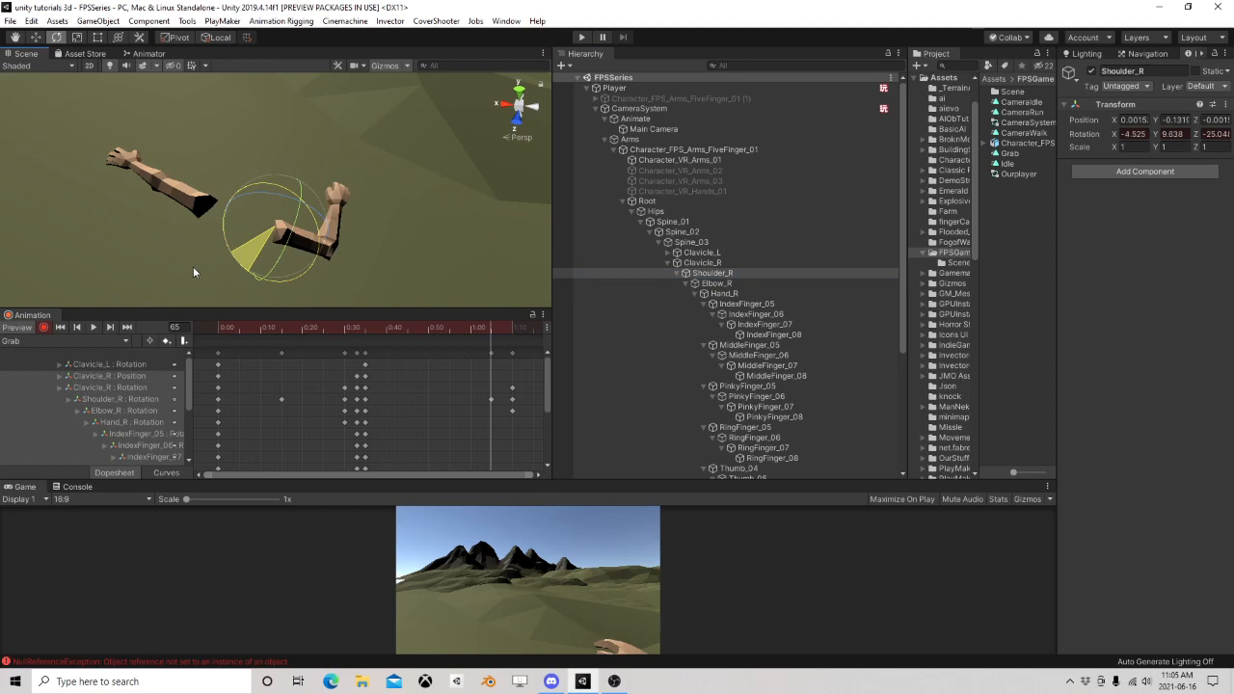
pyautogui.click(716, 283)
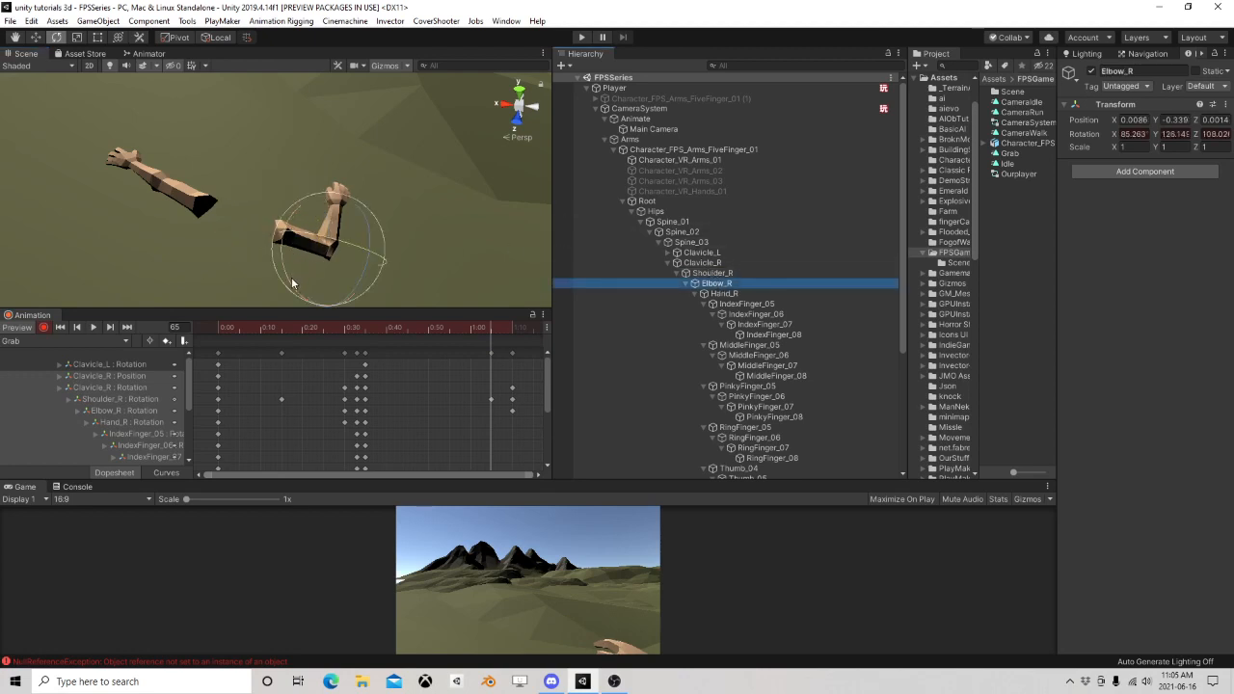
pyautogui.moveTo(293, 284); pyautogui.dragTo(320, 328)
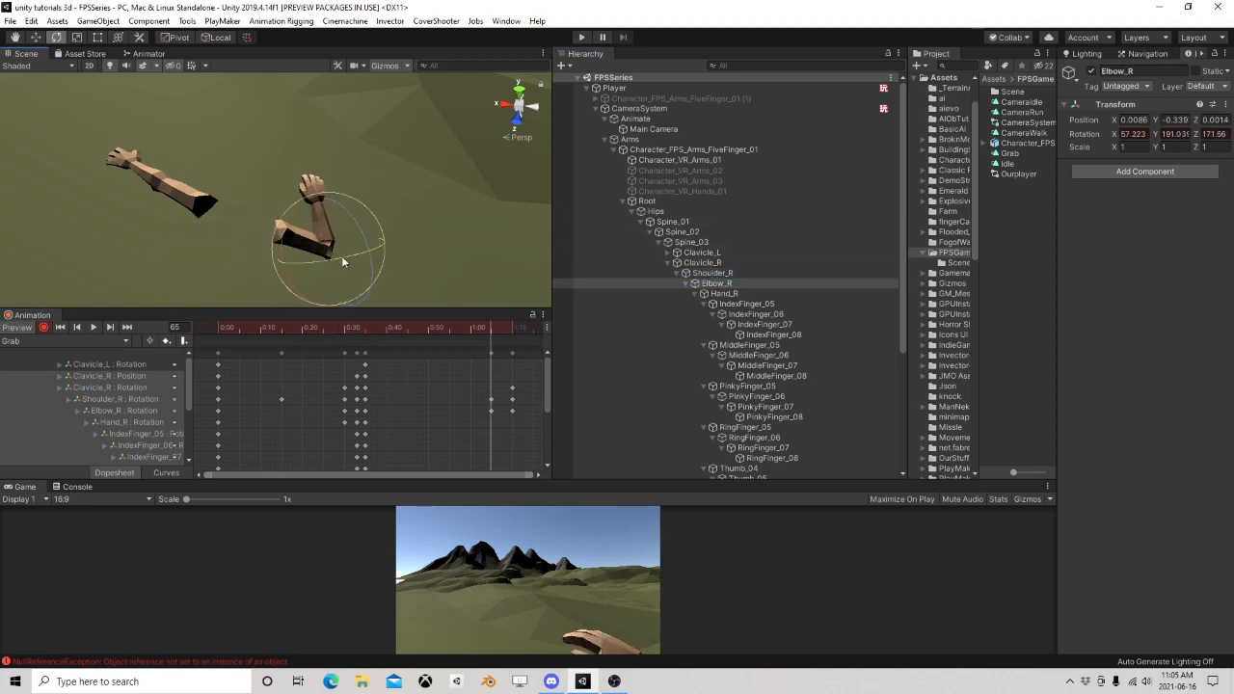
pyautogui.moveTo(357, 257); pyautogui.dragTo(330, 216)
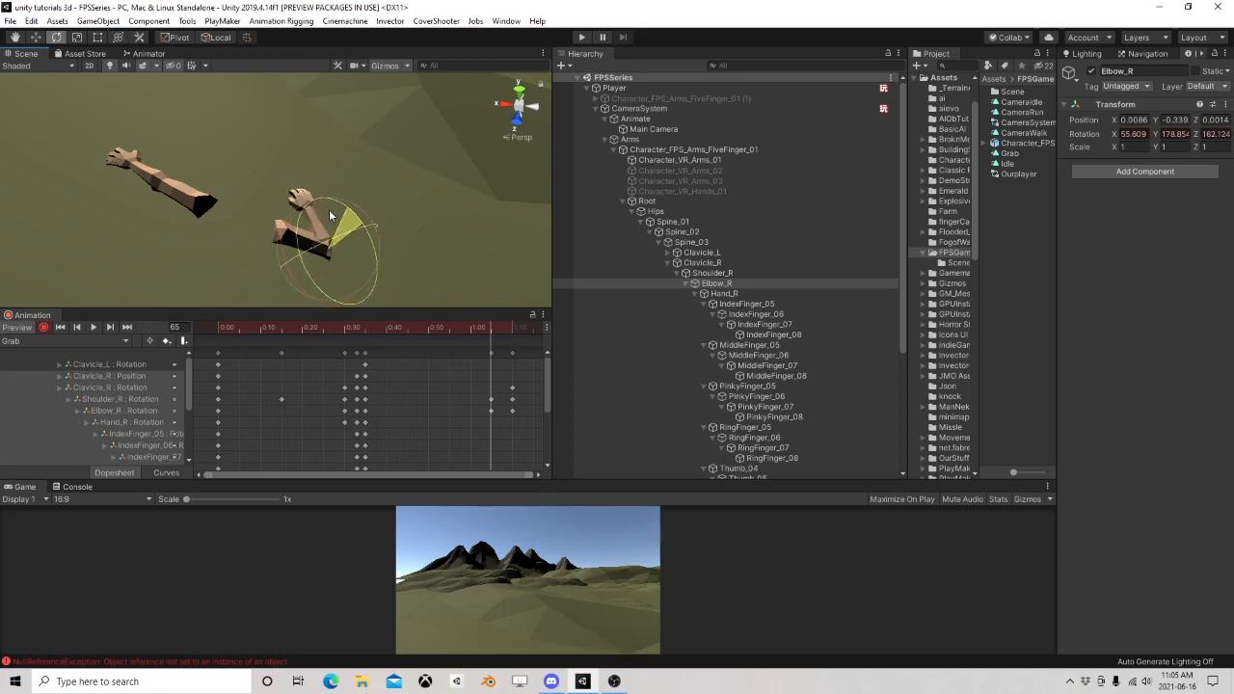
# Preview the arm motion, move the last right-arm keyframes to frame 75, and return to frame 0
pyautogui.moveTo(470, 329); pyautogui.dragTo(297, 329)
pyautogui.moveTo(442, 328); pyautogui.dragTo(218, 336)
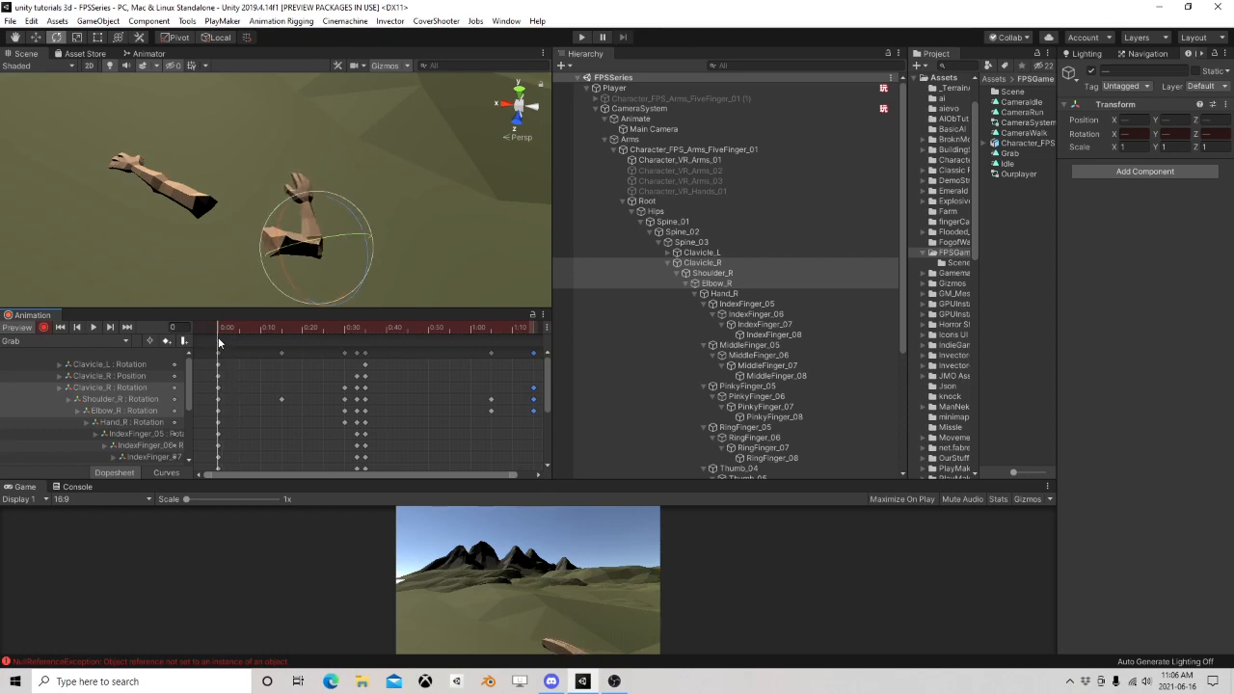
# Rotate Clavicle_L to about 112°, 44°, 166° at frame 0 to swing the left arm inward
pyautogui.click(687, 252)
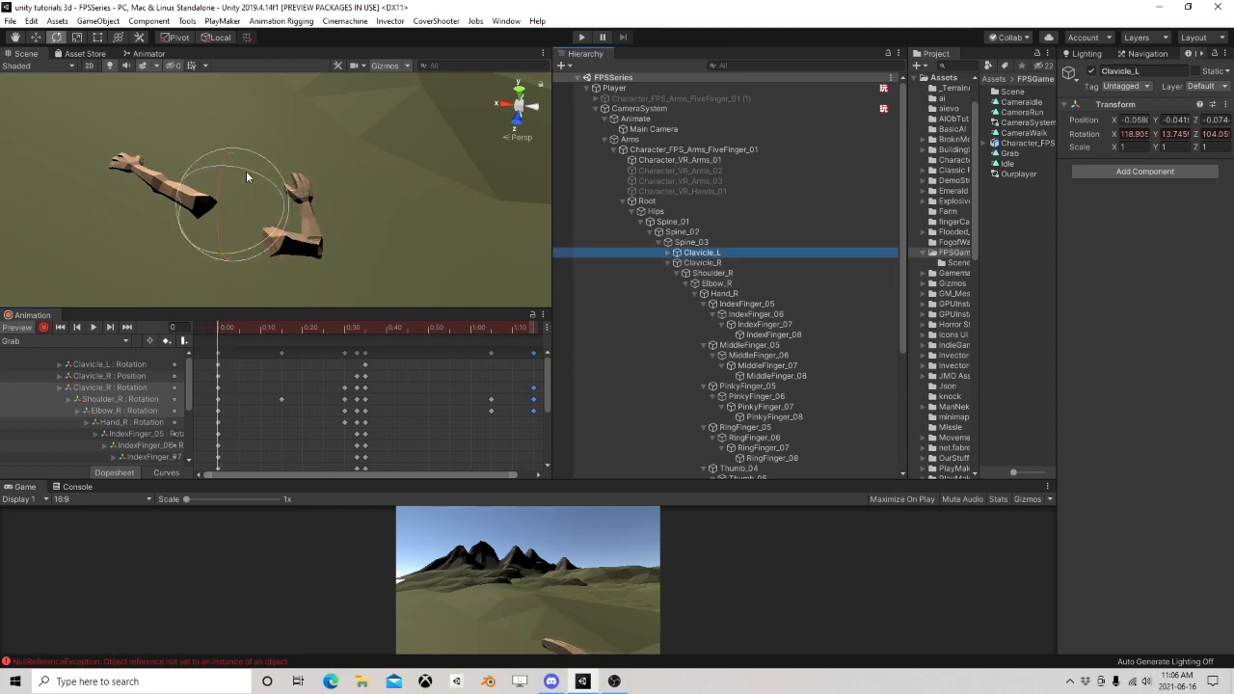
pyautogui.moveTo(246, 171); pyautogui.dragTo(265, 193)
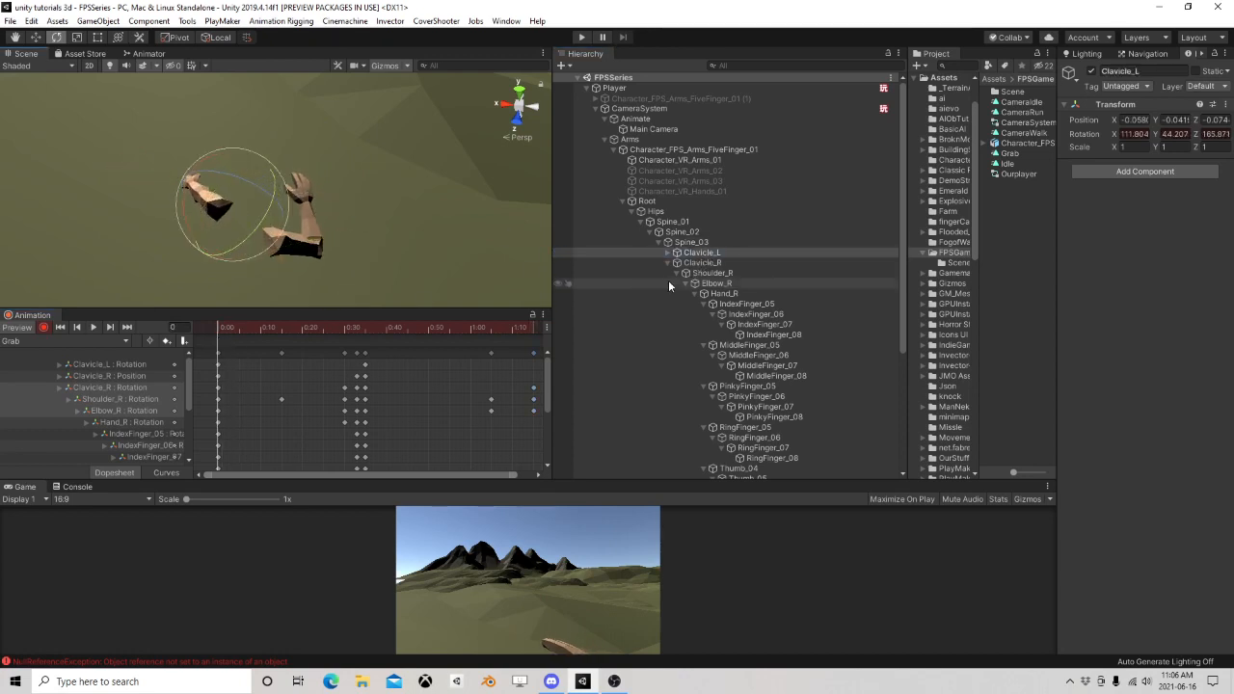
# Bend Elbow_L to about 23°, 91°, 13° and rotate Shoulder_L to about 2°, 34°, 4° at frame 0
pyautogui.click(666, 252)
pyautogui.click(711, 263)
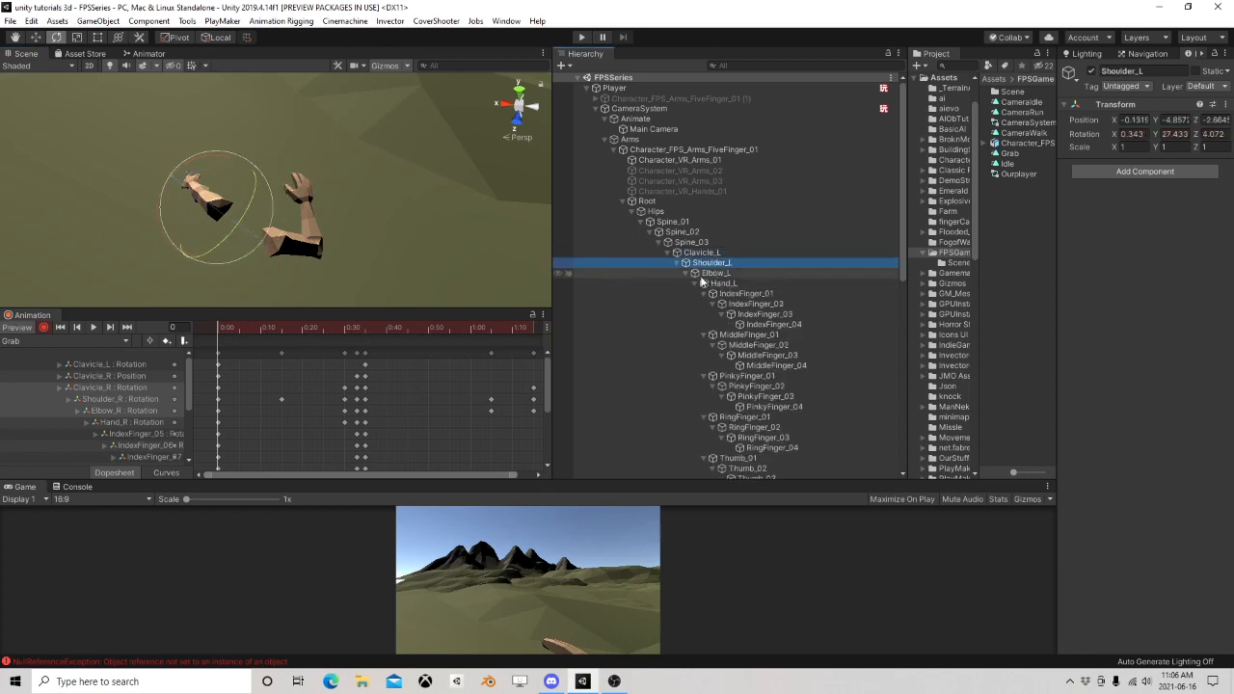
pyautogui.click(712, 274)
pyautogui.moveTo(246, 203); pyautogui.dragTo(208, 153)
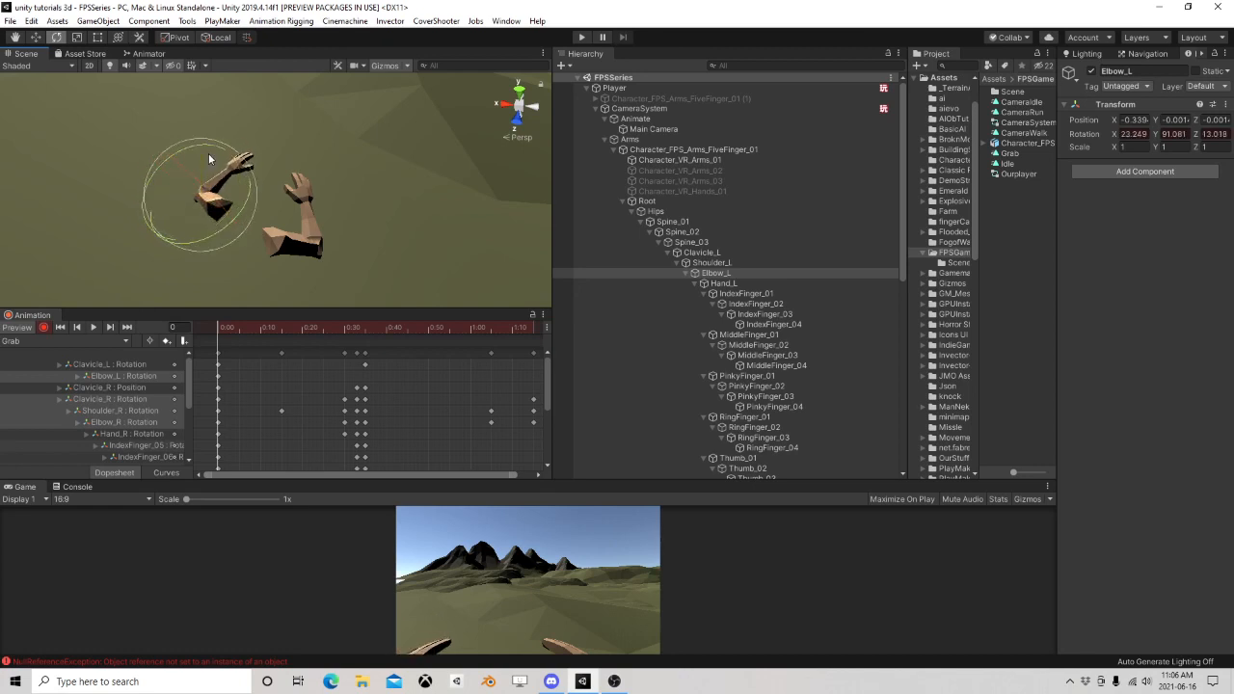
pyautogui.click(711, 264)
pyautogui.moveTo(164, 243); pyautogui.dragTo(204, 255)
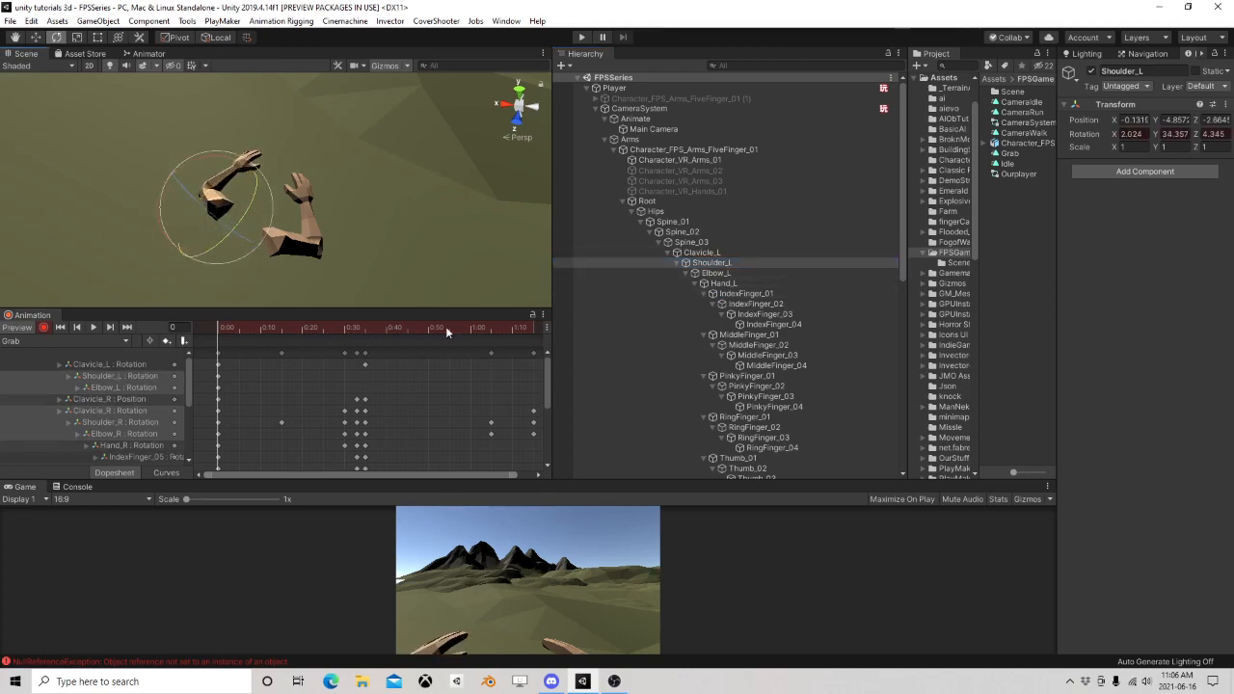
# At frame 75, rotate Shoulder_L to about -20°, 48°, 38° so the left hand comes into the camera view
pyautogui.moveTo(213, 334); pyautogui.dragTo(532, 350)
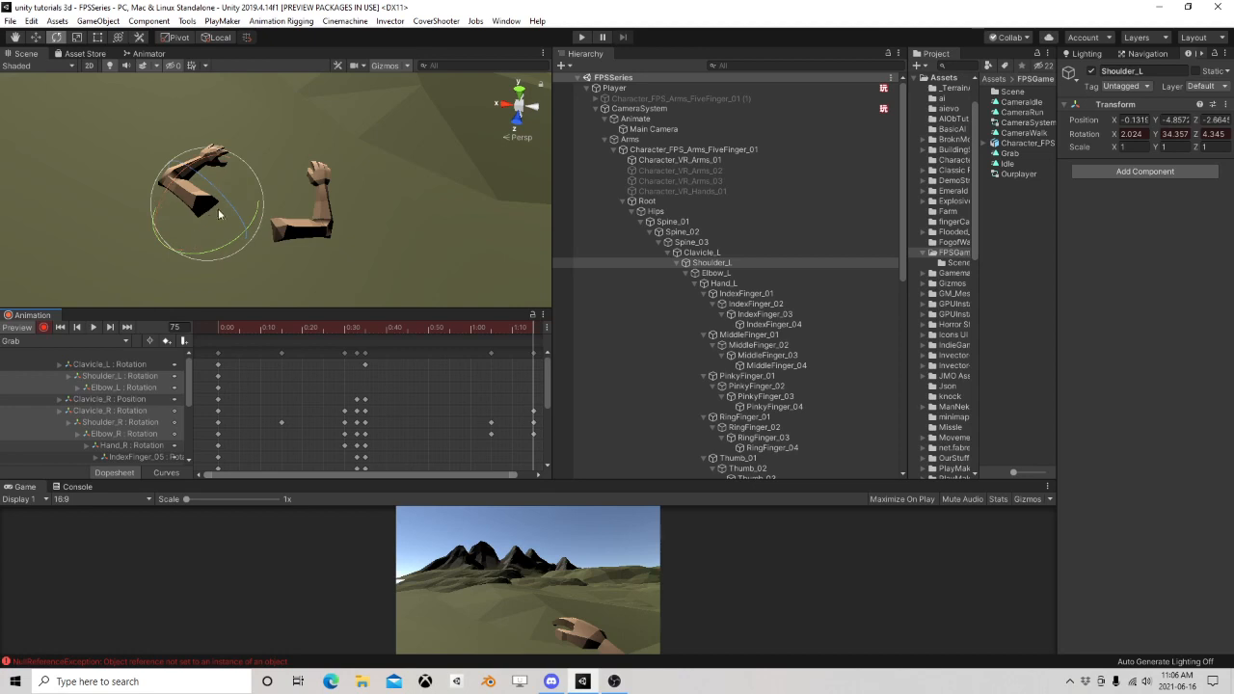
pyautogui.moveTo(218, 209); pyautogui.dragTo(157, 174)
pyautogui.moveTo(177, 232); pyautogui.dragTo(267, 253)
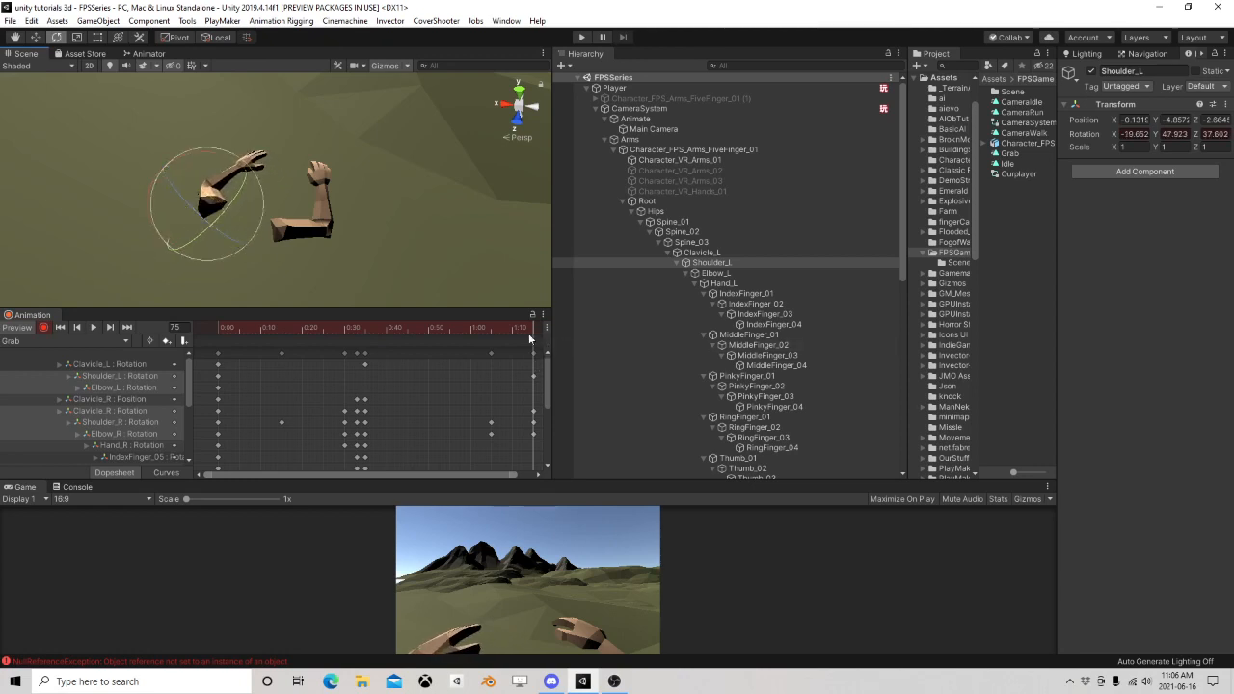
# Scrub back through the Grab clip, stop recording and play the animation to check both arms
pyautogui.moveTo(530, 334); pyautogui.dragTo(419, 345)
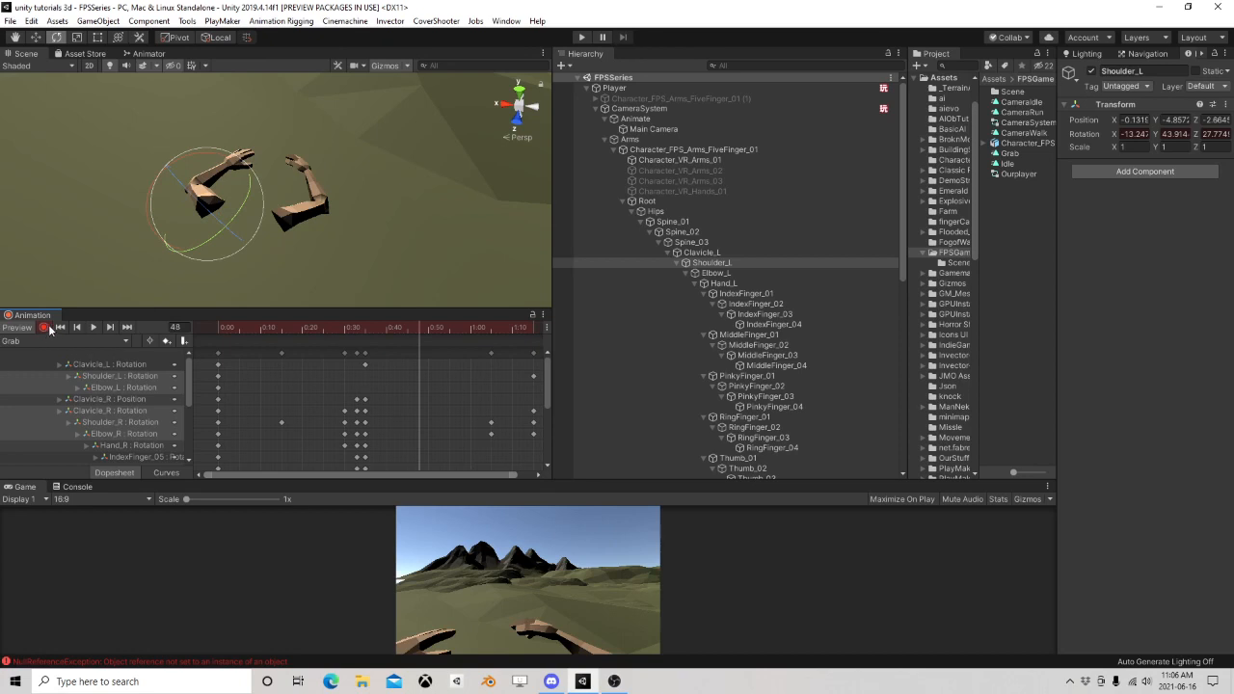
pyautogui.click(46, 328)
pyautogui.click(92, 328)
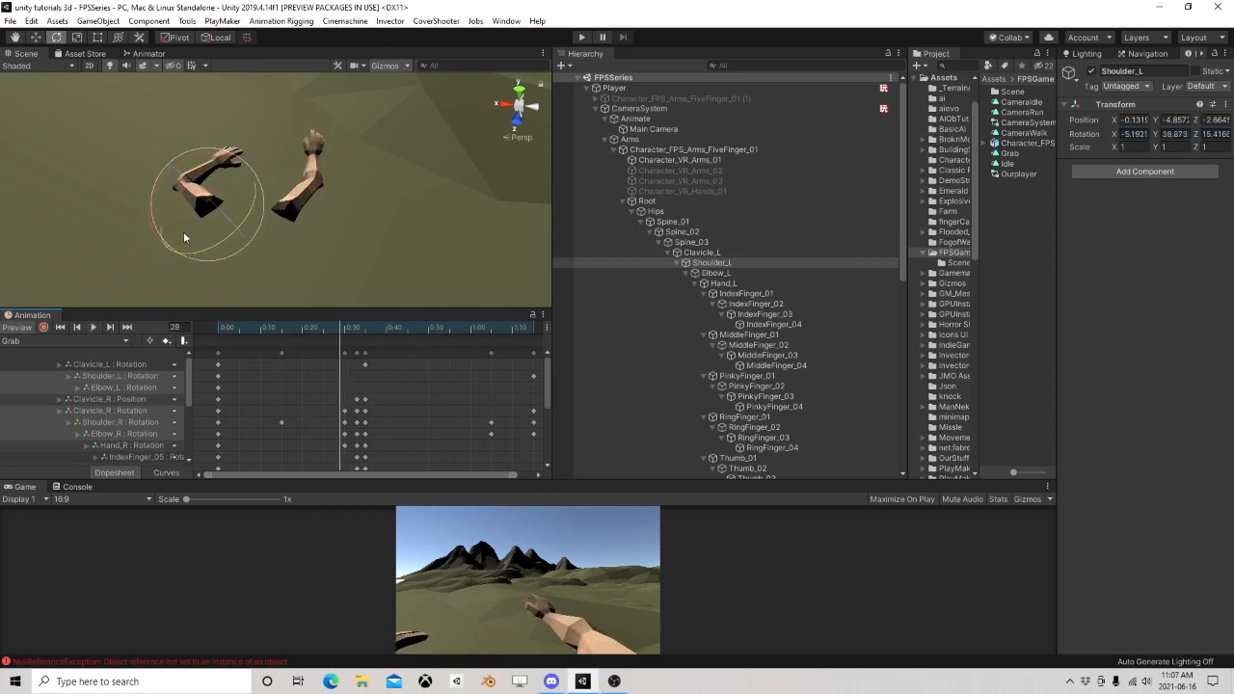
# Space out the Idle and Grab states in the arms' Ourplayer Animator controller and add a Trigger parameter named Grab
pyautogui.click(145, 54)
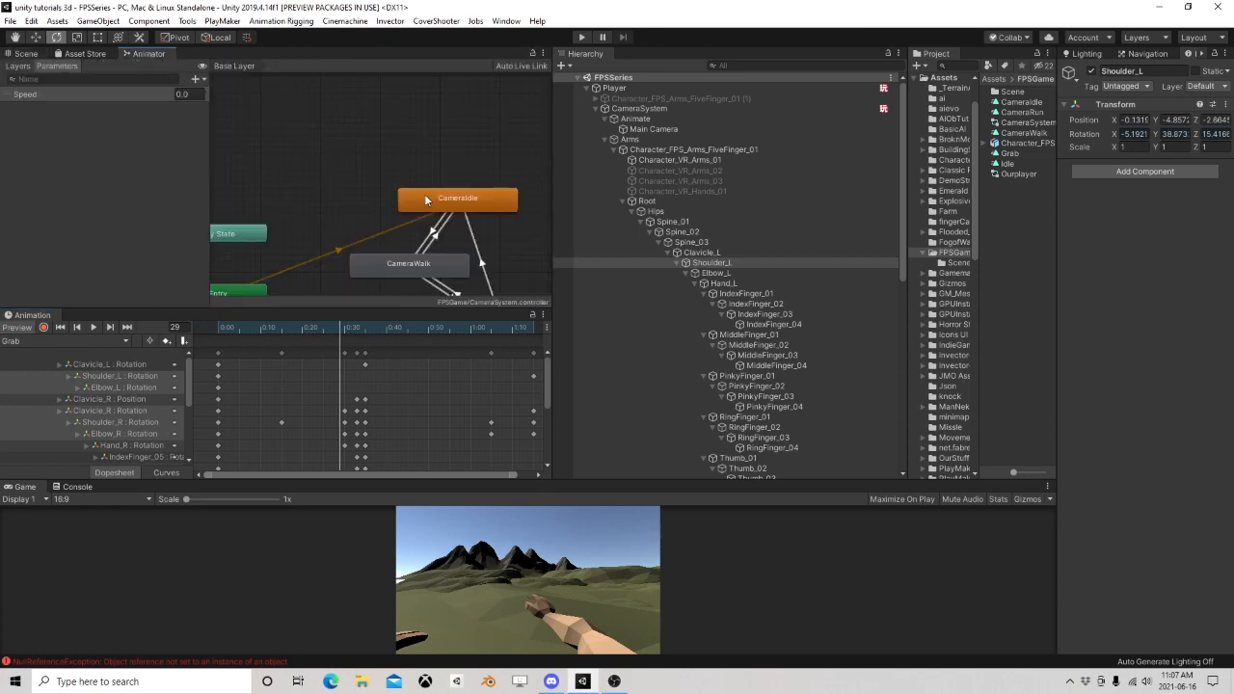
pyautogui.scroll(-5, 425, 200)
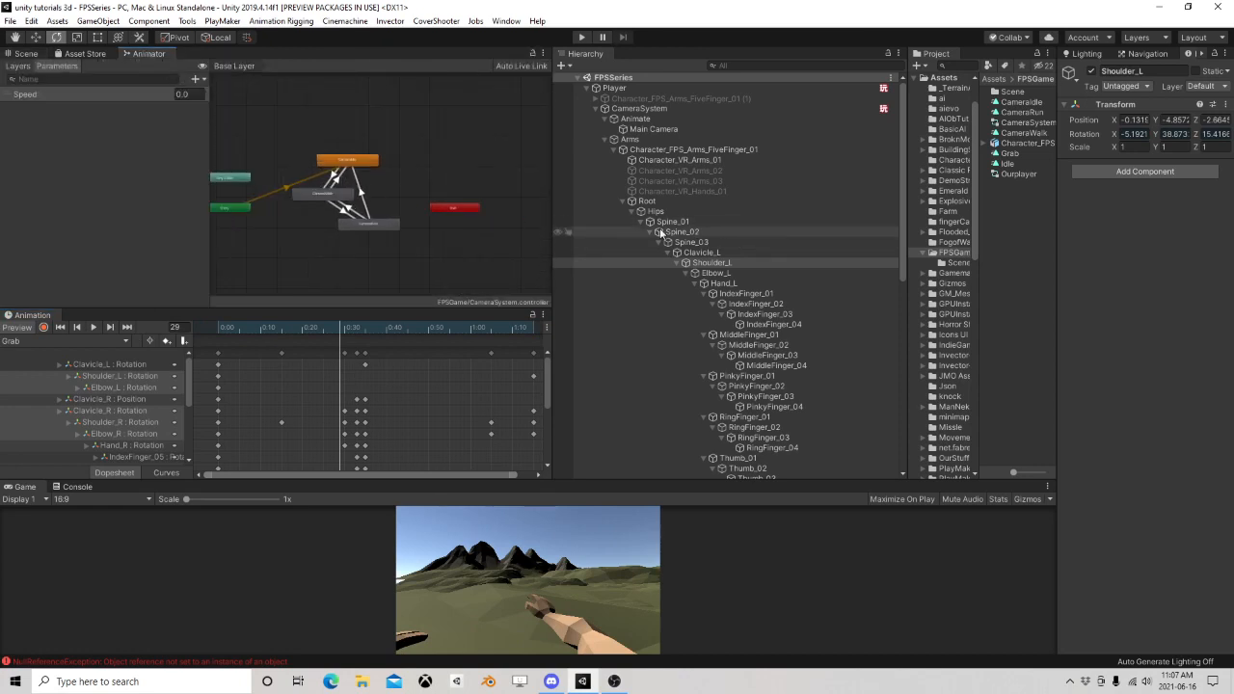
pyautogui.click(633, 201)
pyautogui.click(633, 152)
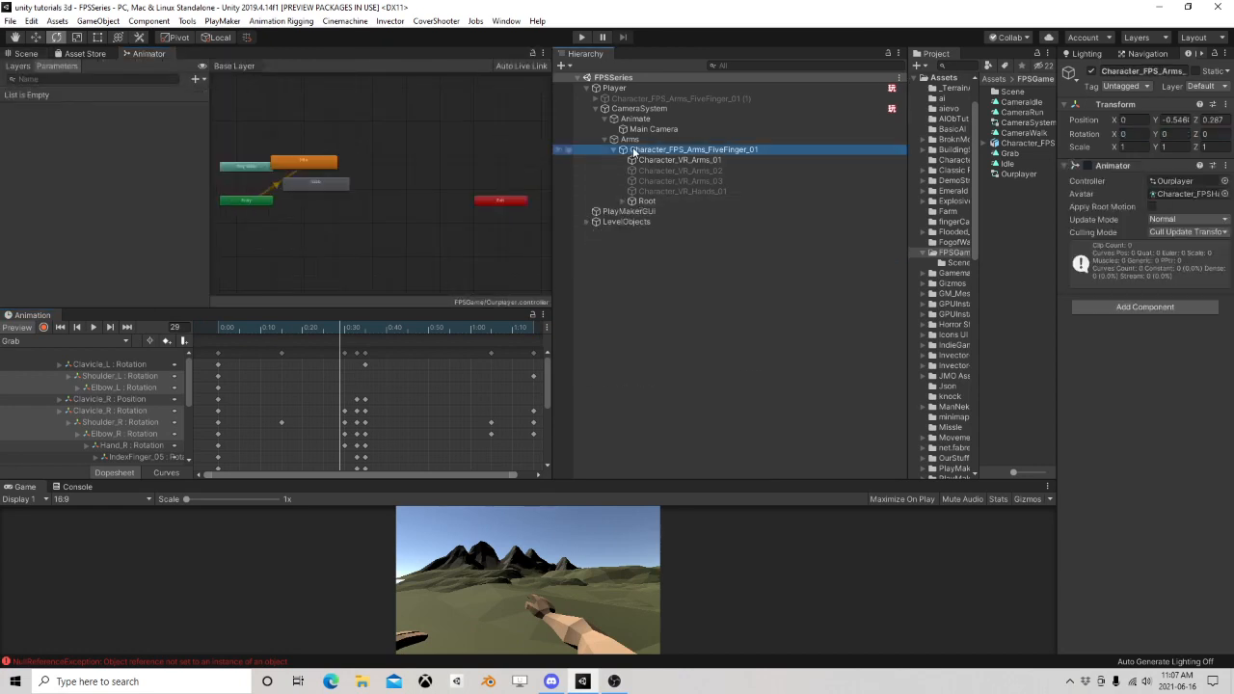
pyautogui.moveTo(307, 164); pyautogui.dragTo(455, 158)
pyautogui.click(197, 81)
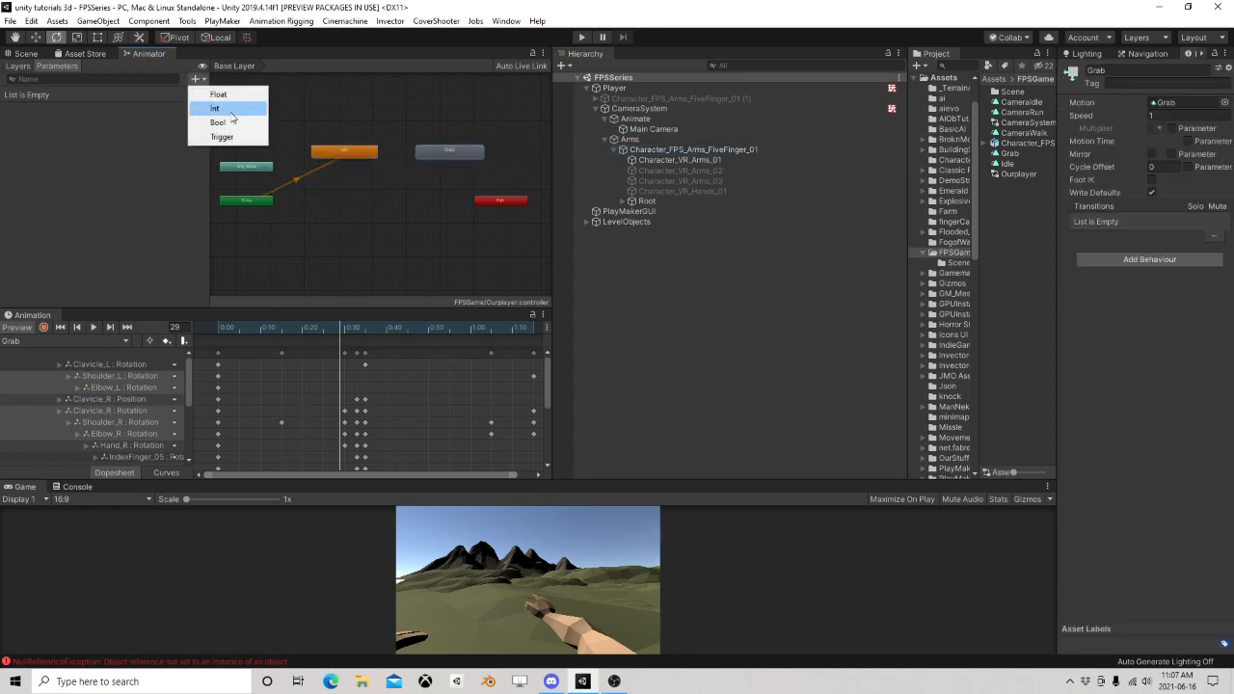
pyautogui.click(233, 140)
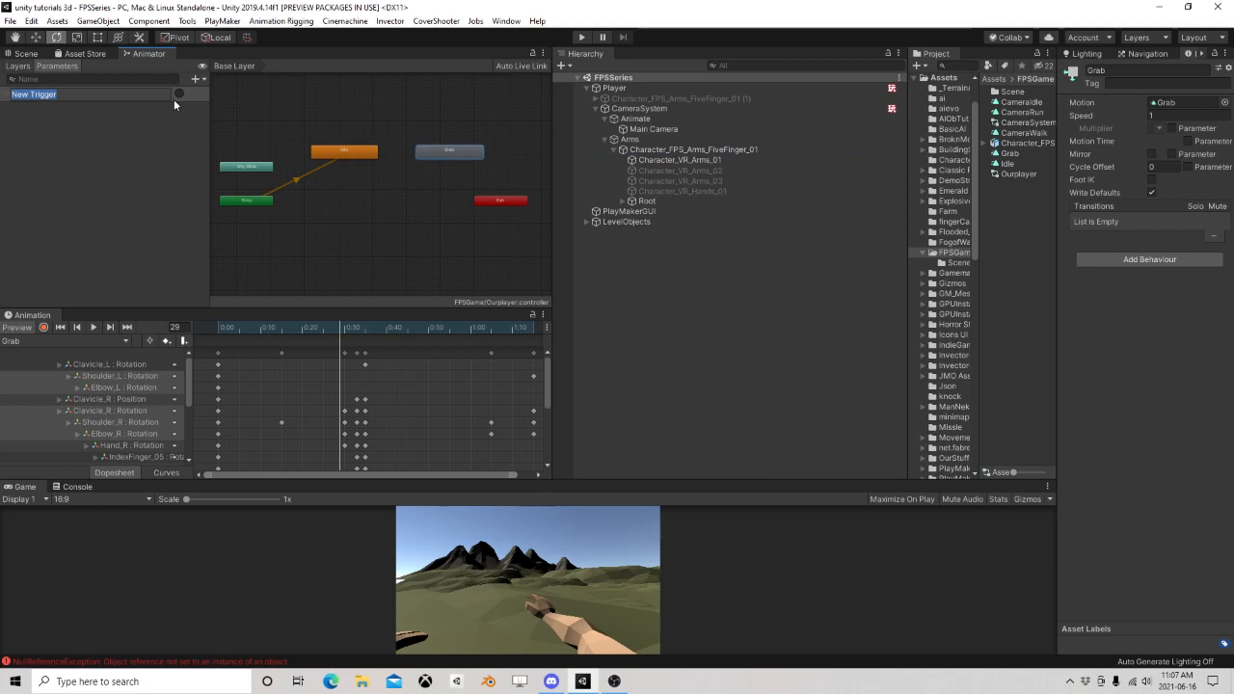
pyautogui.write('Grab')
pyautogui.press('Return')
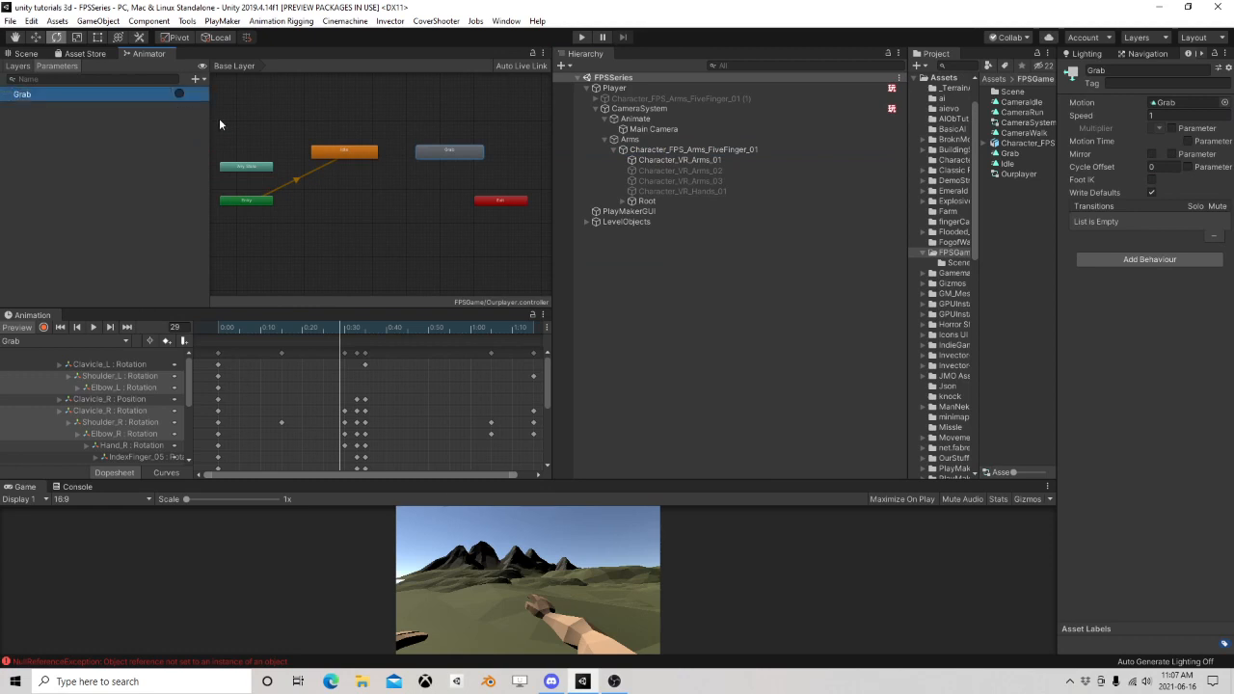
# Create transitions from Idle to Grab and from Grab back to Idle in the arms' Animator
pyautogui.rightClick(341, 159)
pyautogui.click(331, 167)
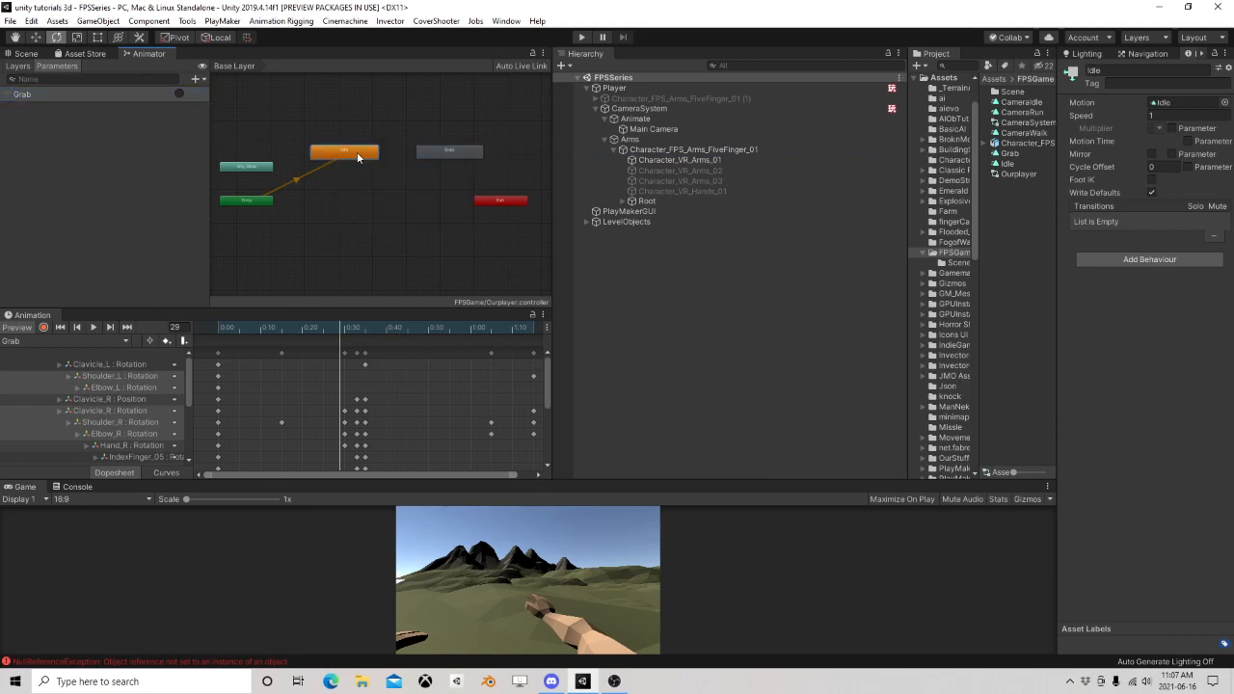
pyautogui.rightClick(358, 154)
pyautogui.click(380, 162)
pyautogui.click(441, 156)
pyautogui.rightClick(450, 154)
pyautogui.click(458, 162)
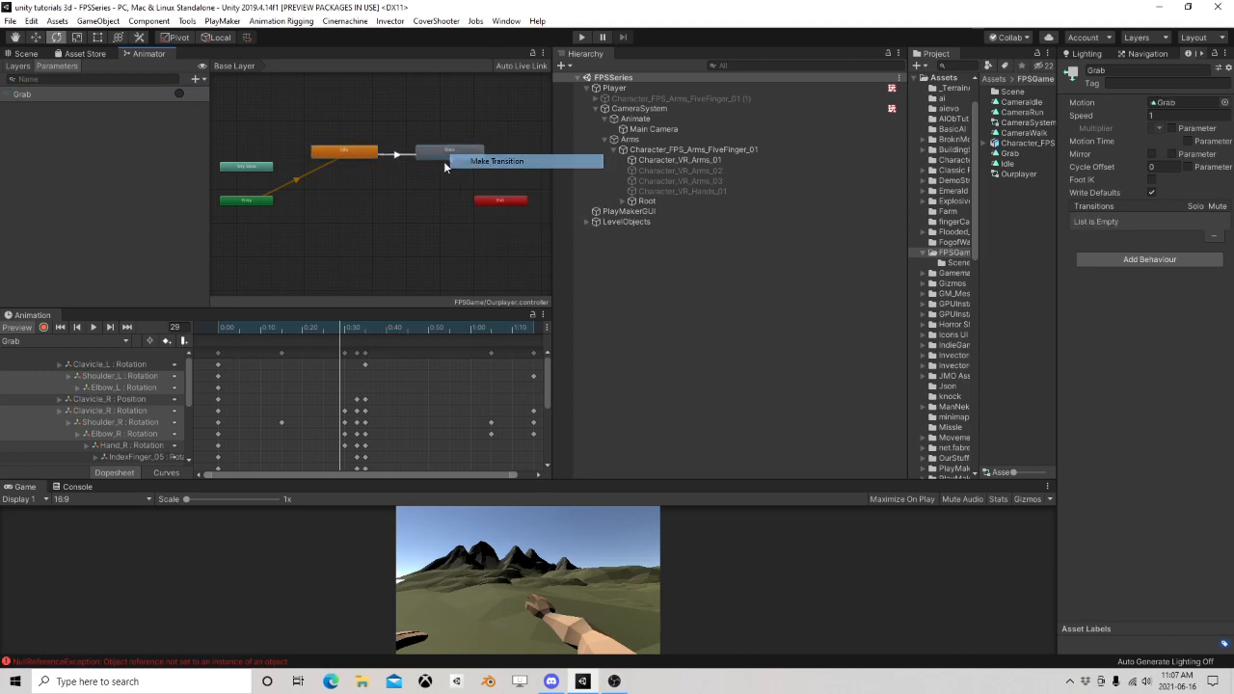
pyautogui.click(353, 156)
# Preview the Idle -> Grab transition and disable its Has Exit Time, then inspect the Grab -> Idle transition's settings
pyautogui.scroll(3, 406, 180)
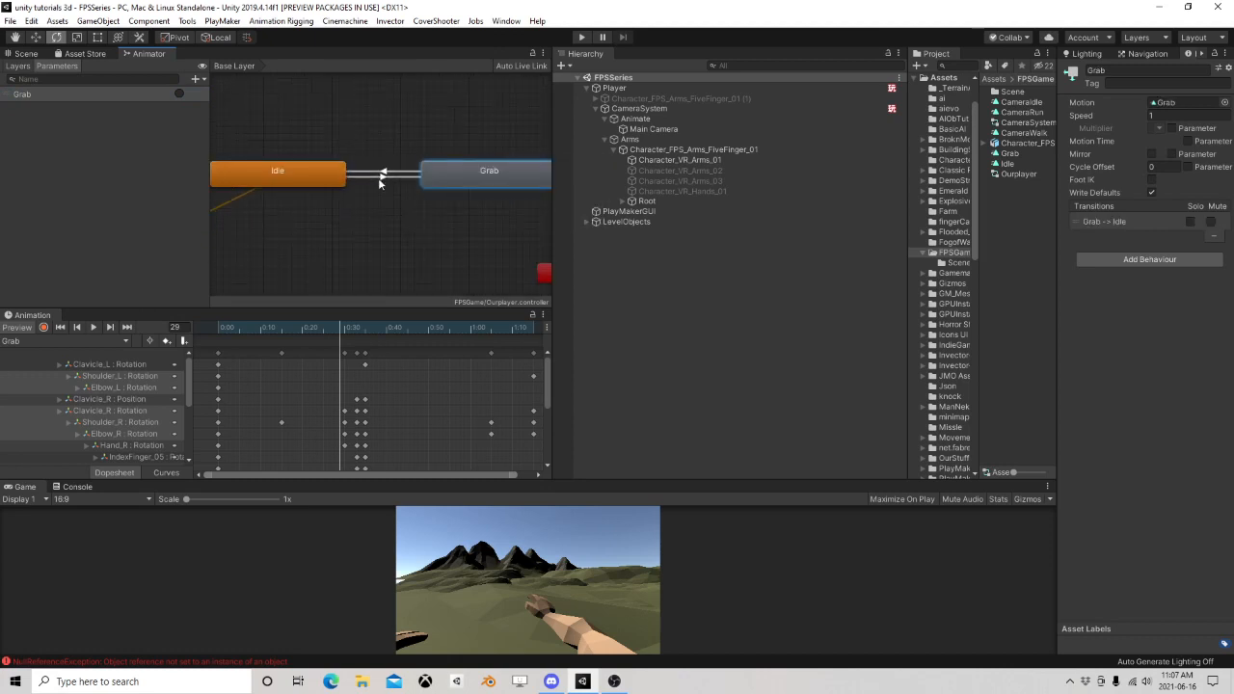
pyautogui.click(380, 177)
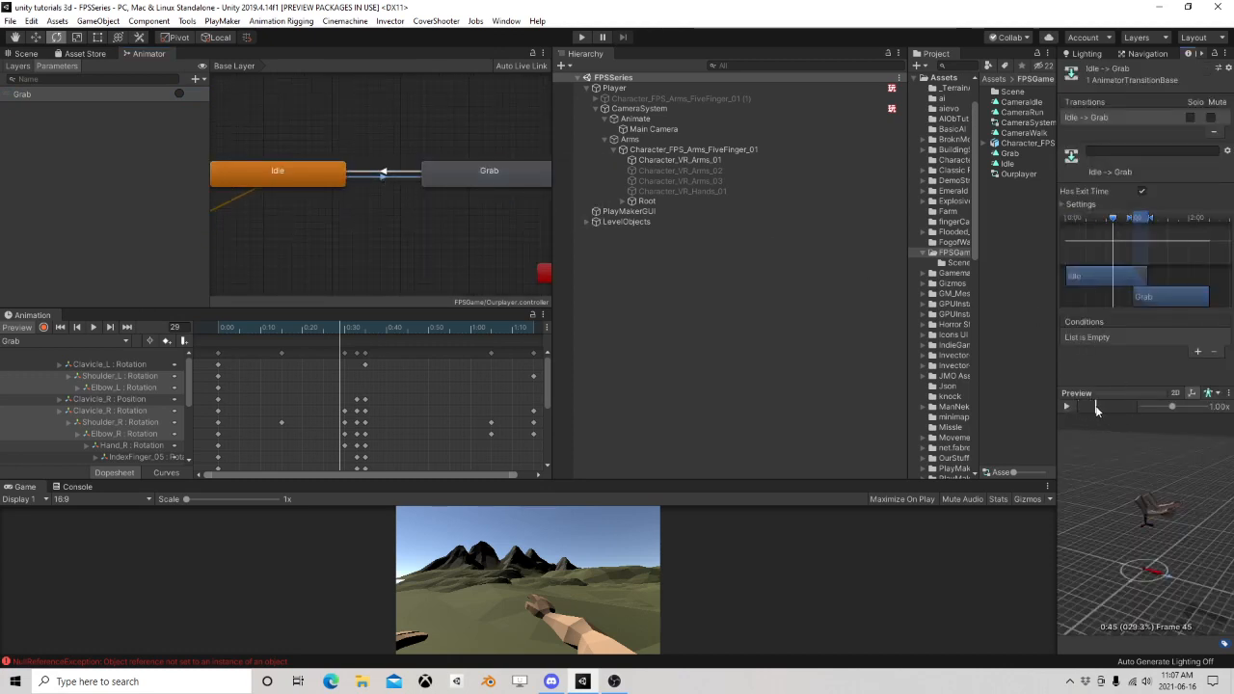
pyautogui.moveTo(1096, 409); pyautogui.dragTo(1144, 405)
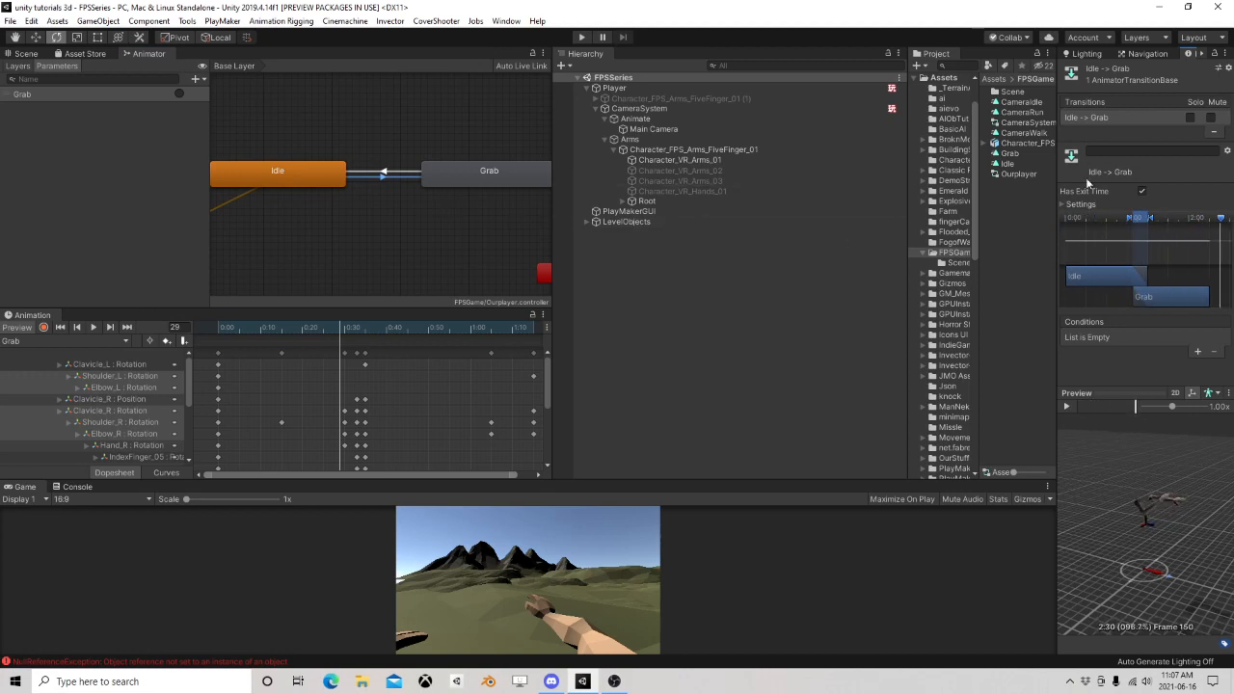
pyautogui.click(1142, 192)
pyautogui.moveTo(1087, 411); pyautogui.dragTo(1091, 410)
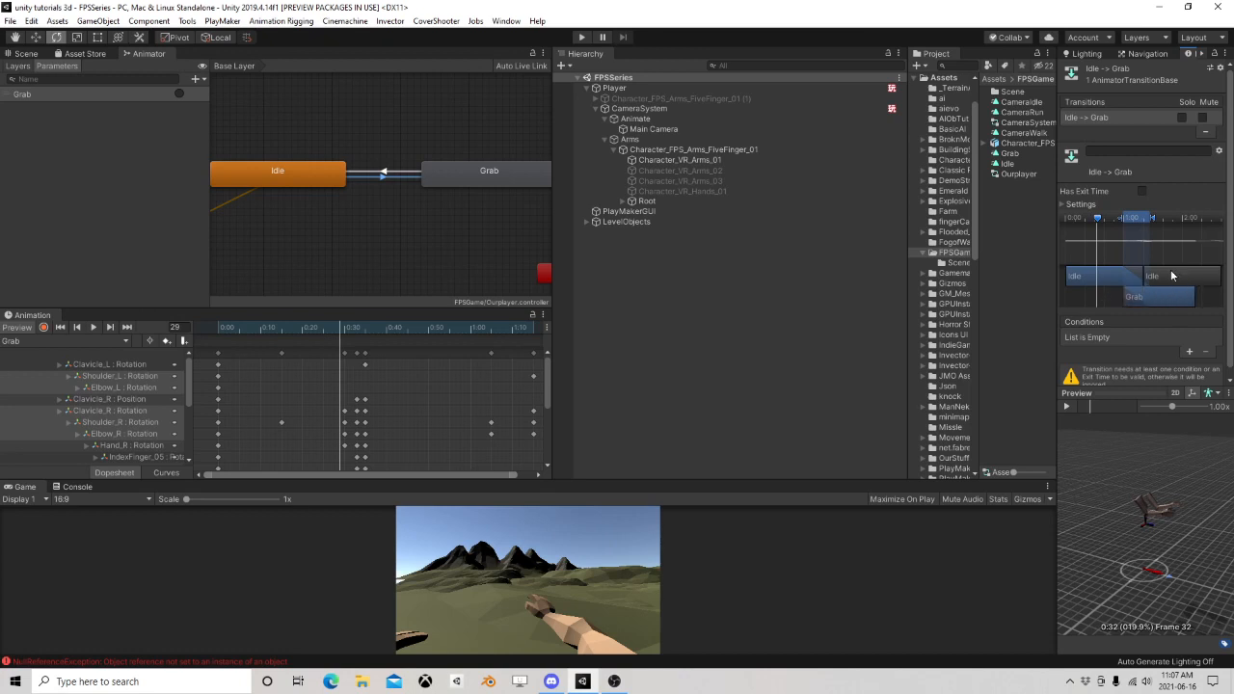
pyautogui.click(409, 174)
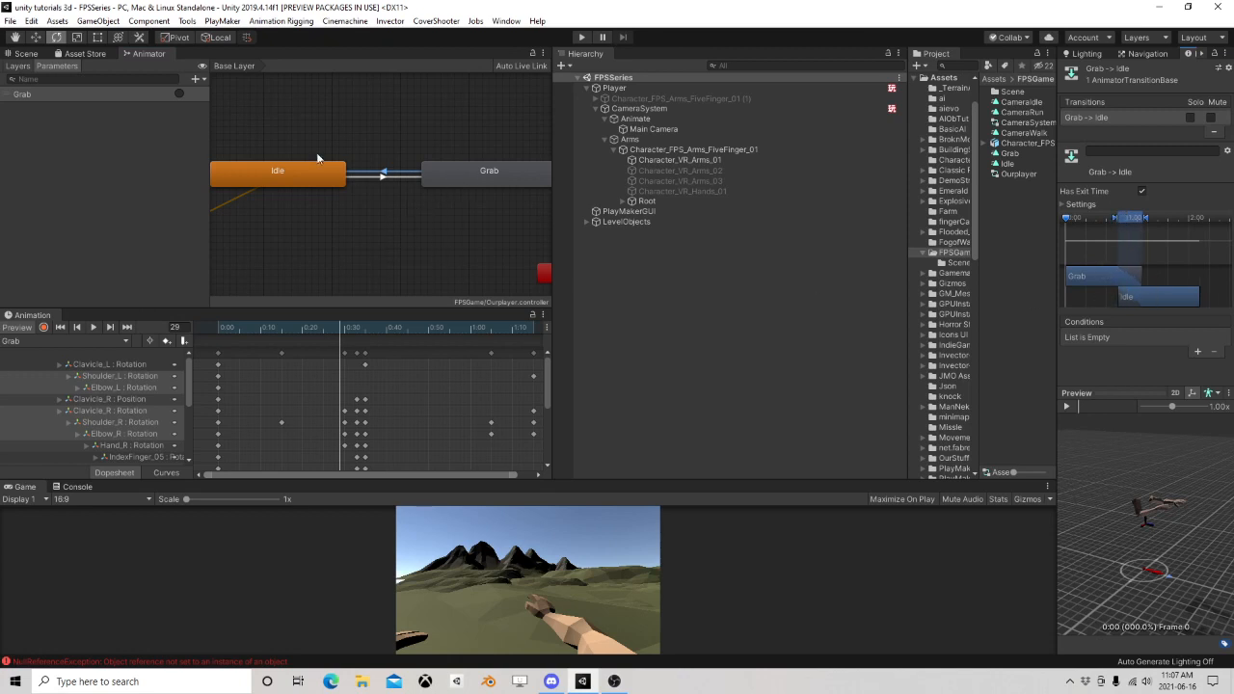
# Add a PlayMakerFSM component to Character_FPS_Arms_FiveFinger_01 and open its FSM for editing
pyautogui.click(28, 55)
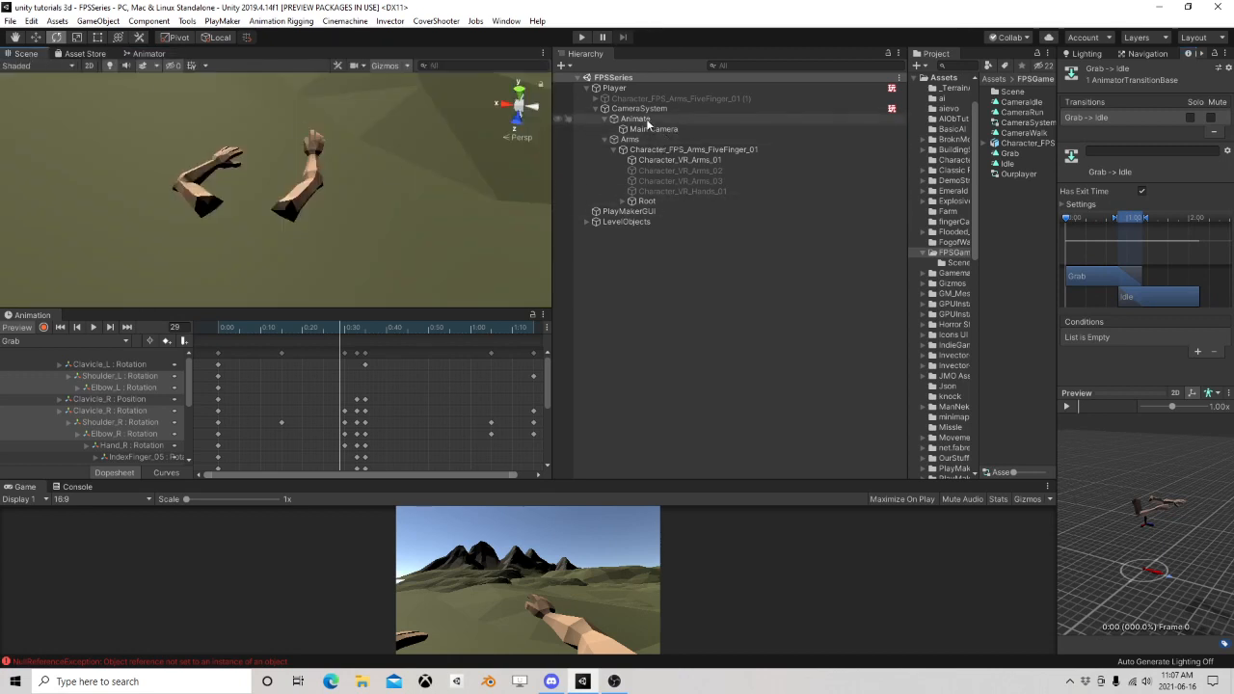
pyautogui.click(655, 151)
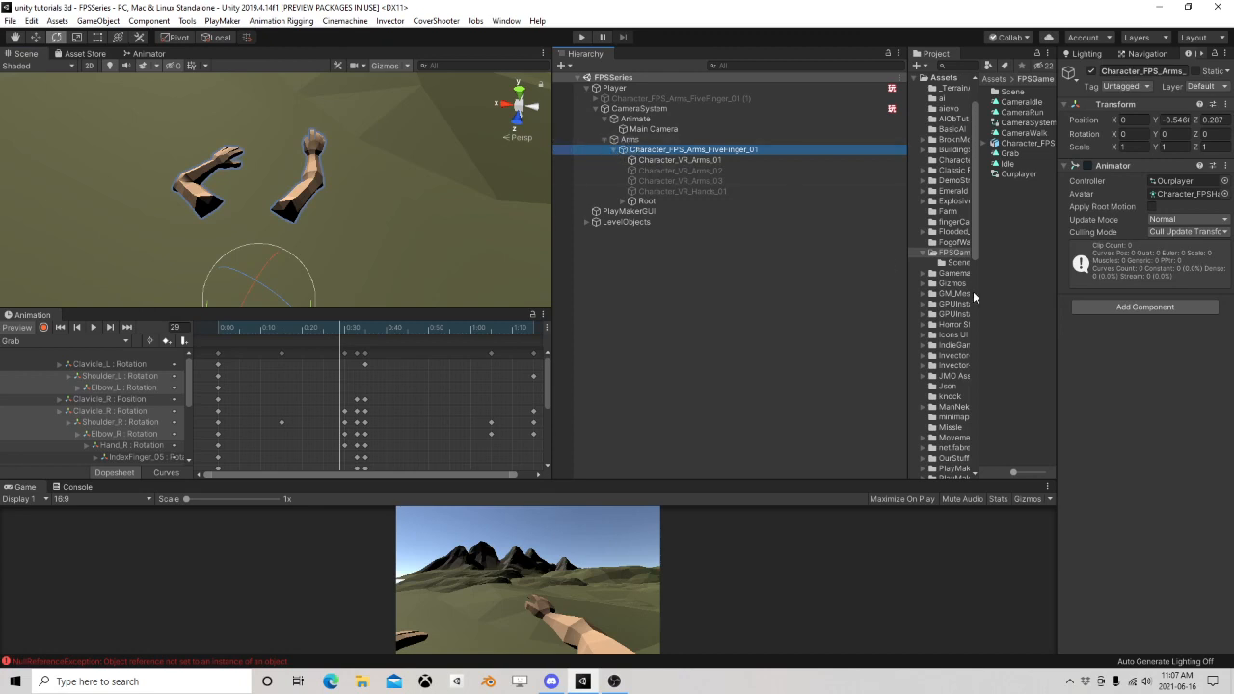
pyautogui.click(1122, 307)
pyautogui.write('fsm')
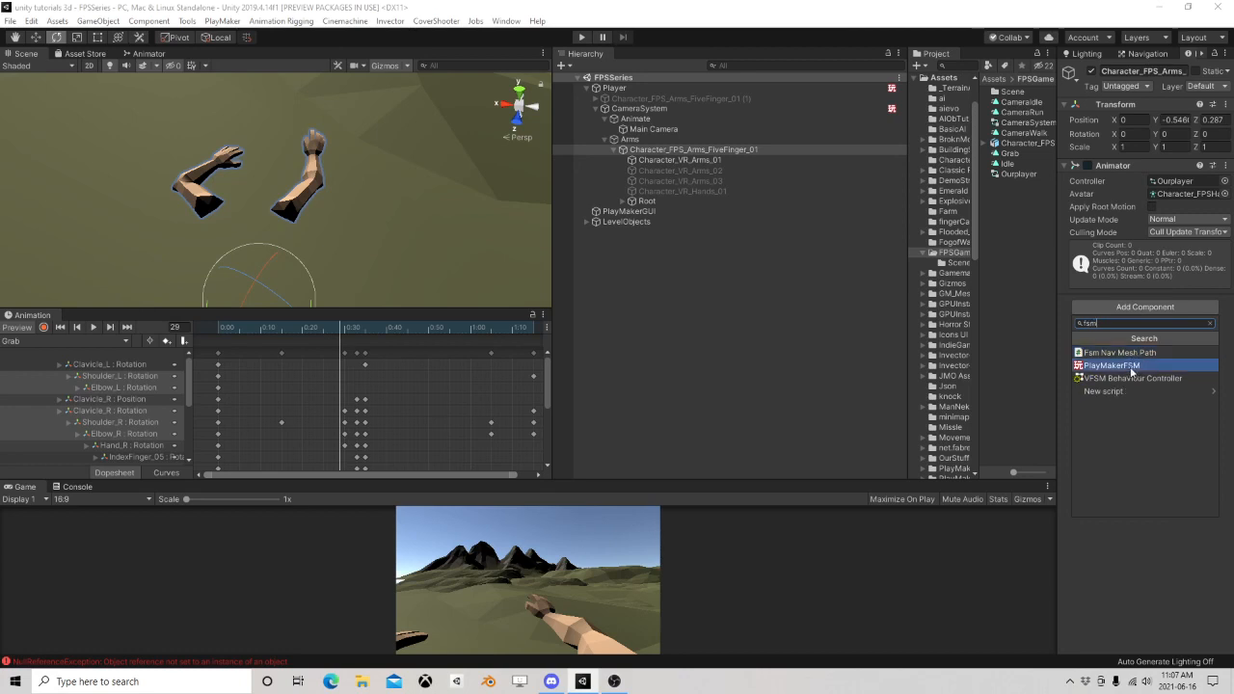
pyautogui.click(1127, 368)
pyautogui.click(1208, 319)
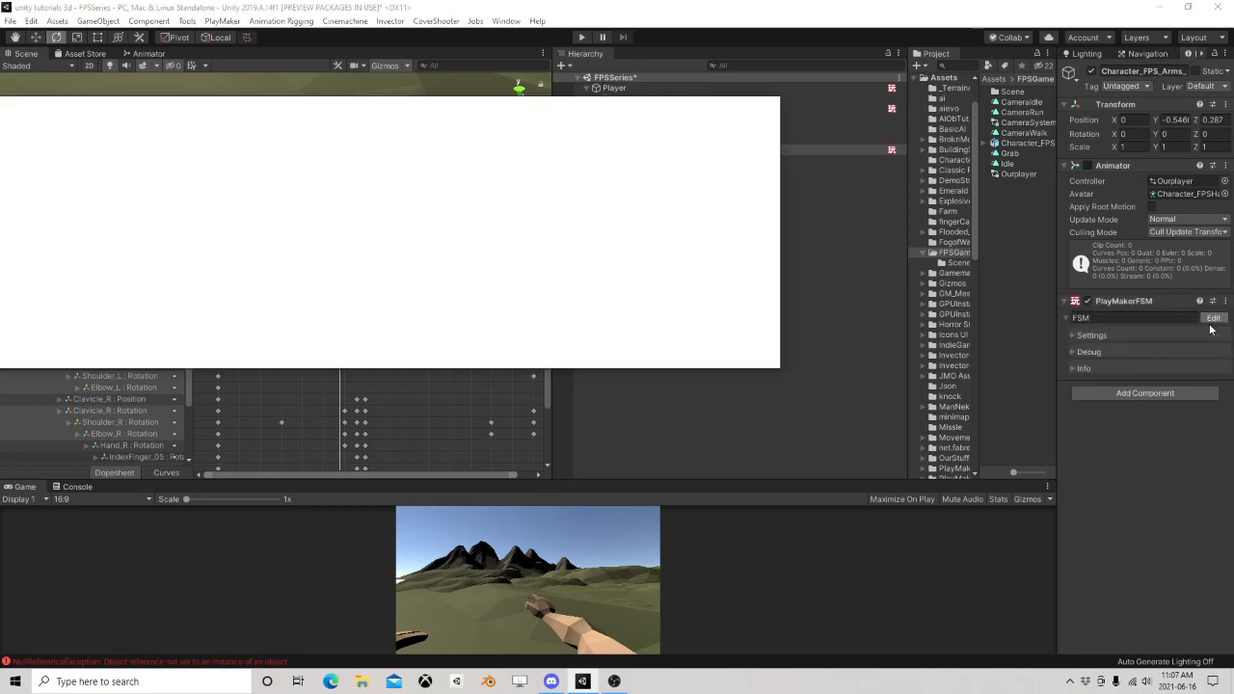
# Add a Get Mouse Button Down action to State 1 of the arms' FSM
pyautogui.click(744, 345)
pyautogui.write('get mous')
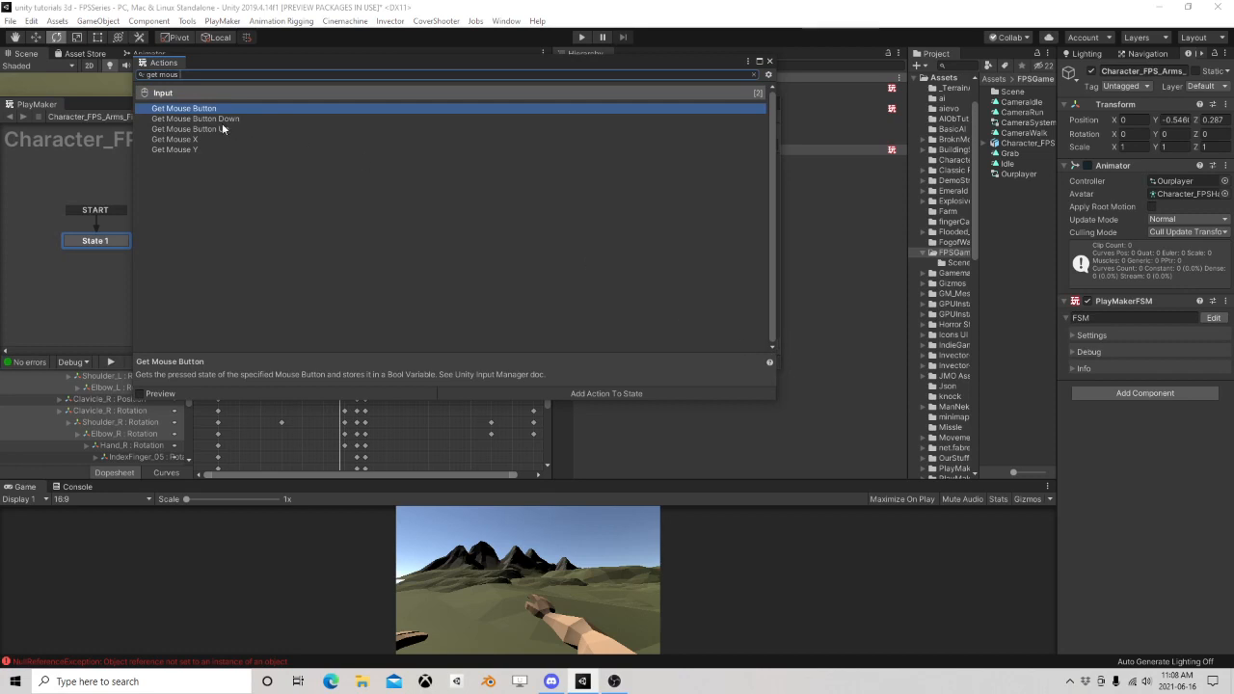
pyautogui.doubleClick(221, 124)
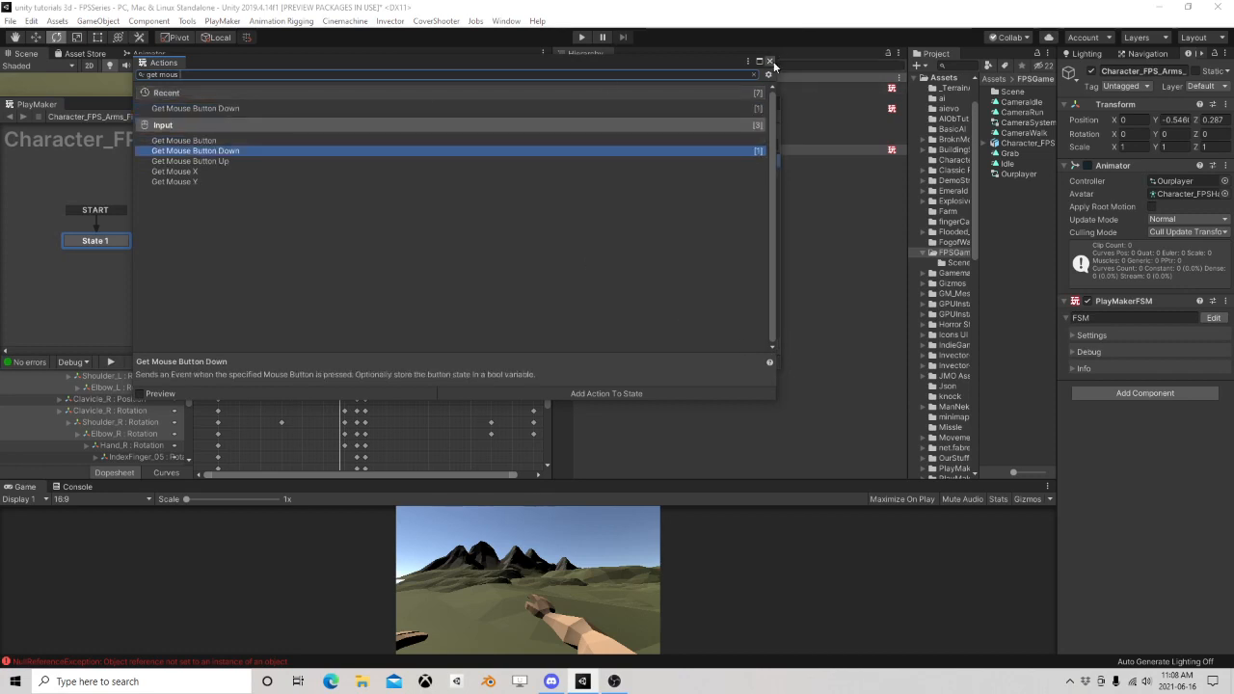
pyautogui.click(770, 61)
# Make the mouse button action send a new event named test and add test as a transition on State 1
pyautogui.click(684, 187)
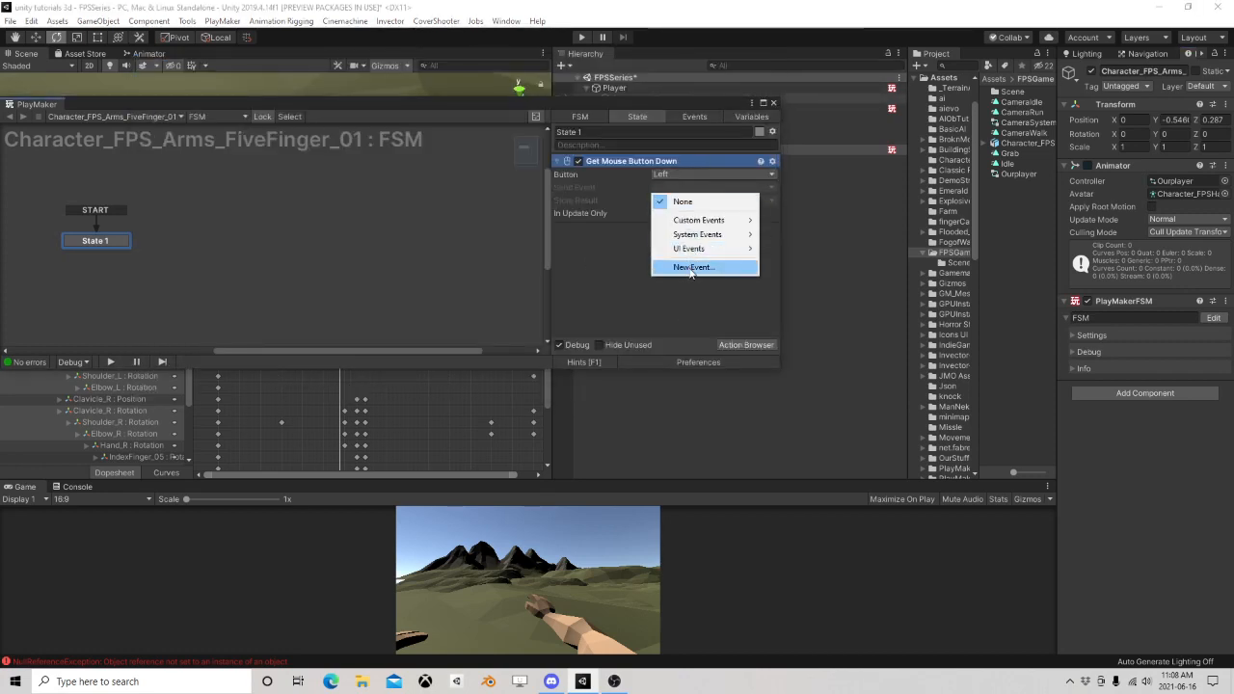
pyautogui.click(688, 267)
pyautogui.write('test')
pyautogui.press('Return')
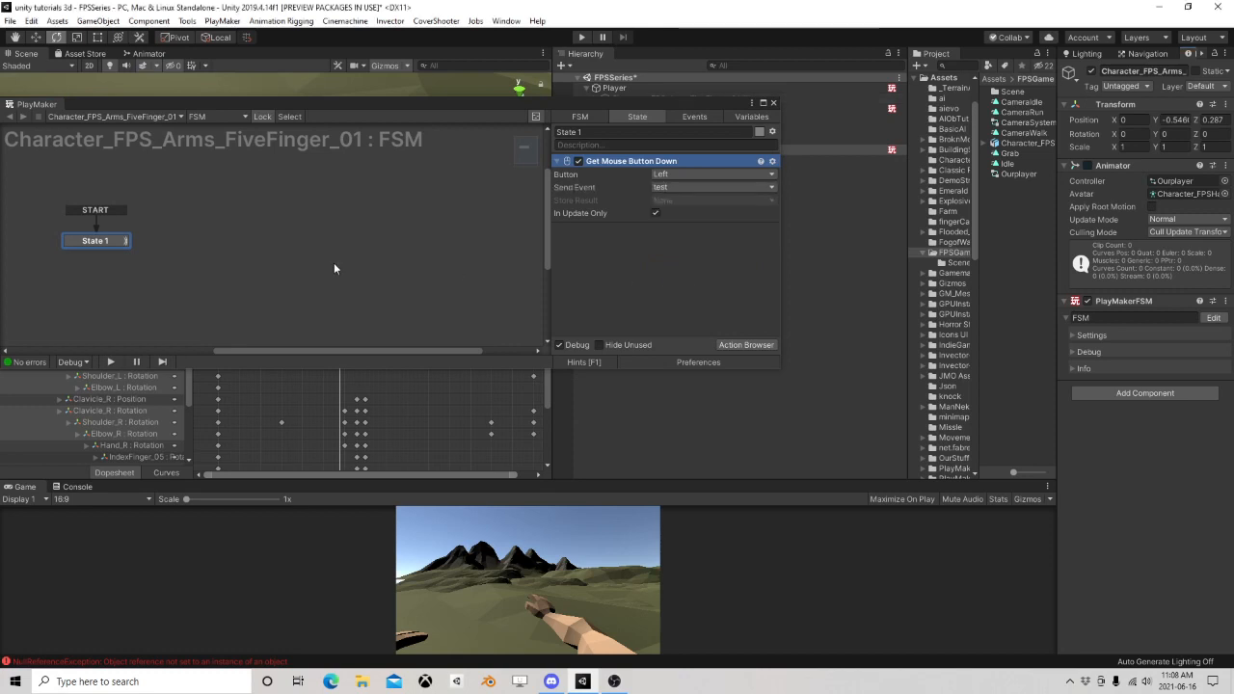
pyautogui.rightClick(125, 245)
pyautogui.moveTo(164, 248)
pyautogui.click(285, 252)
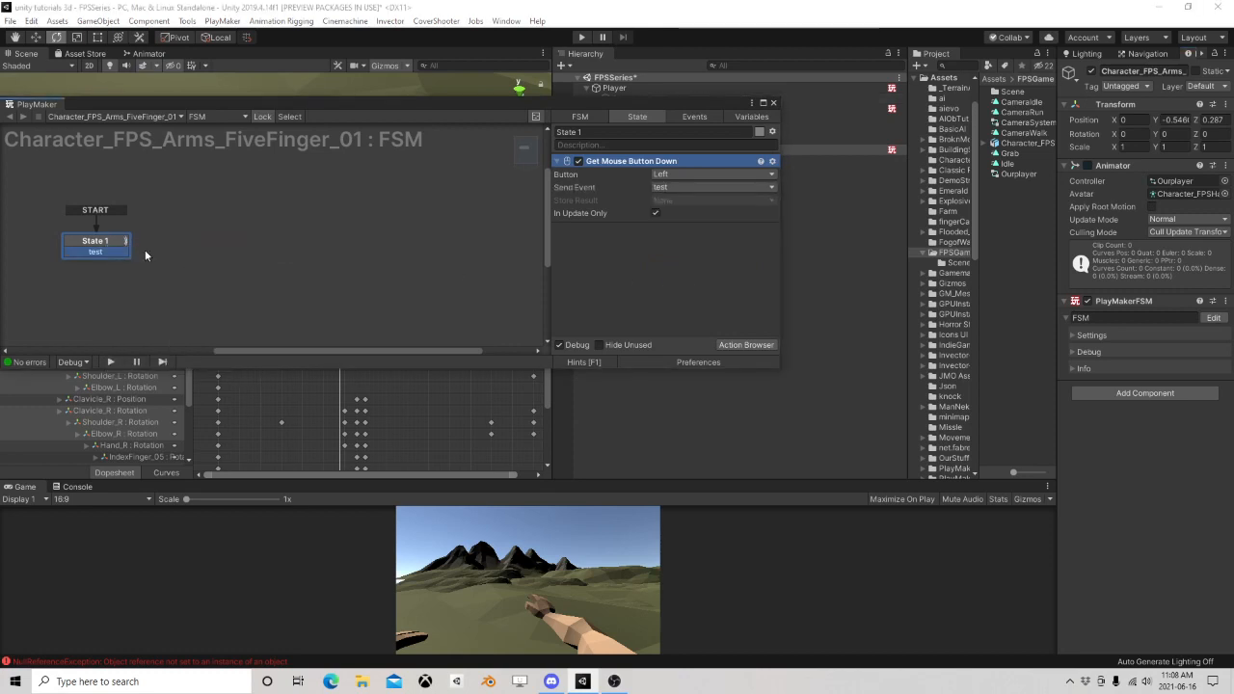
# Link the test transition to a new State 2 and give that state a Set Animator Trigger action
pyautogui.moveTo(106, 251); pyautogui.dragTo(246, 238)
pyautogui.click(754, 345)
pyautogui.write('set animat')
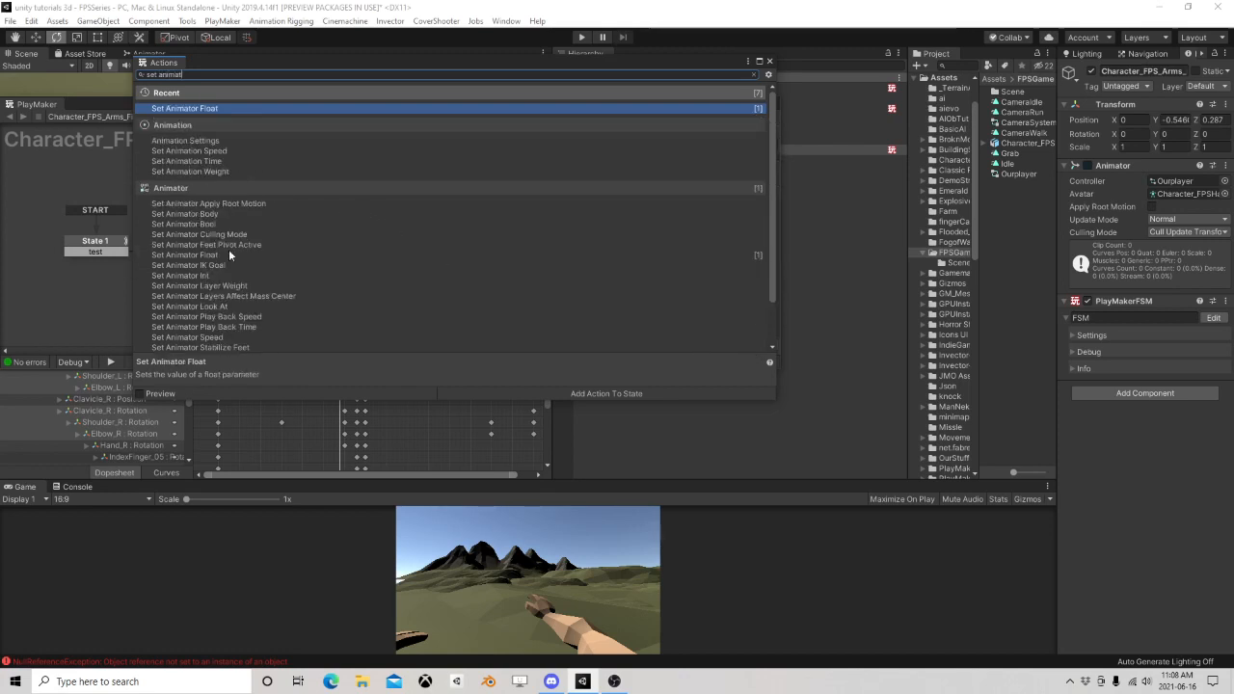
pyautogui.scroll(-2, 232, 265)
pyautogui.click(219, 313)
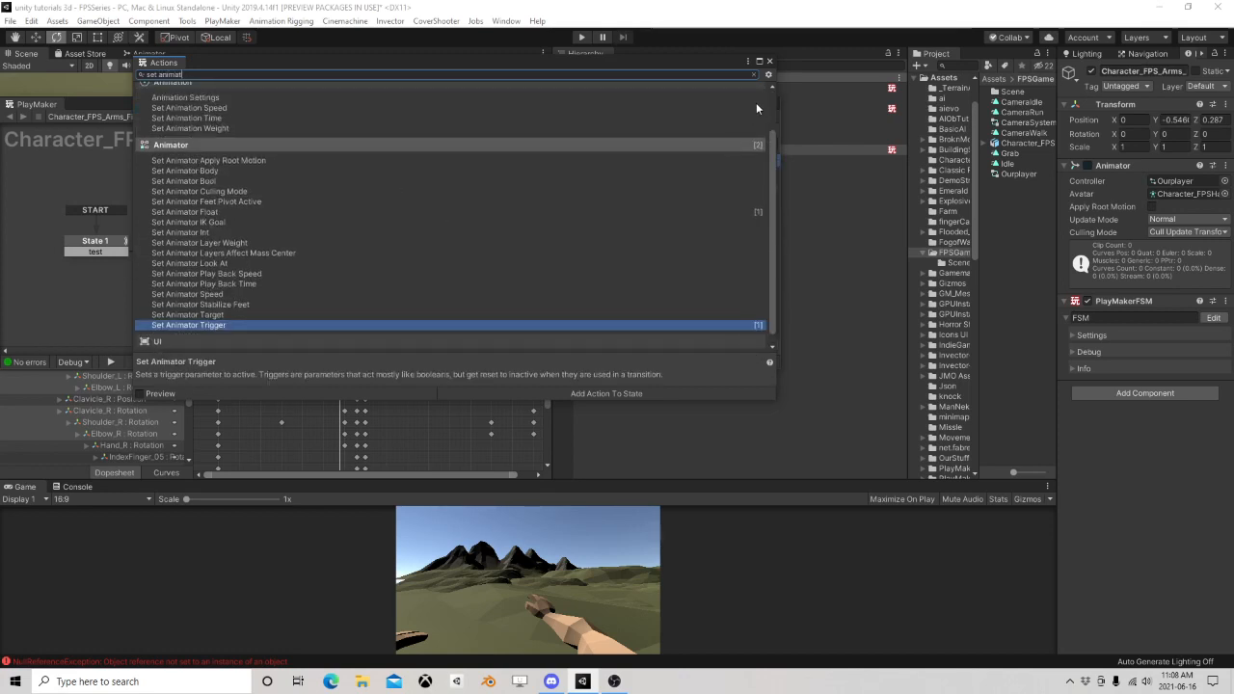
pyautogui.click(770, 60)
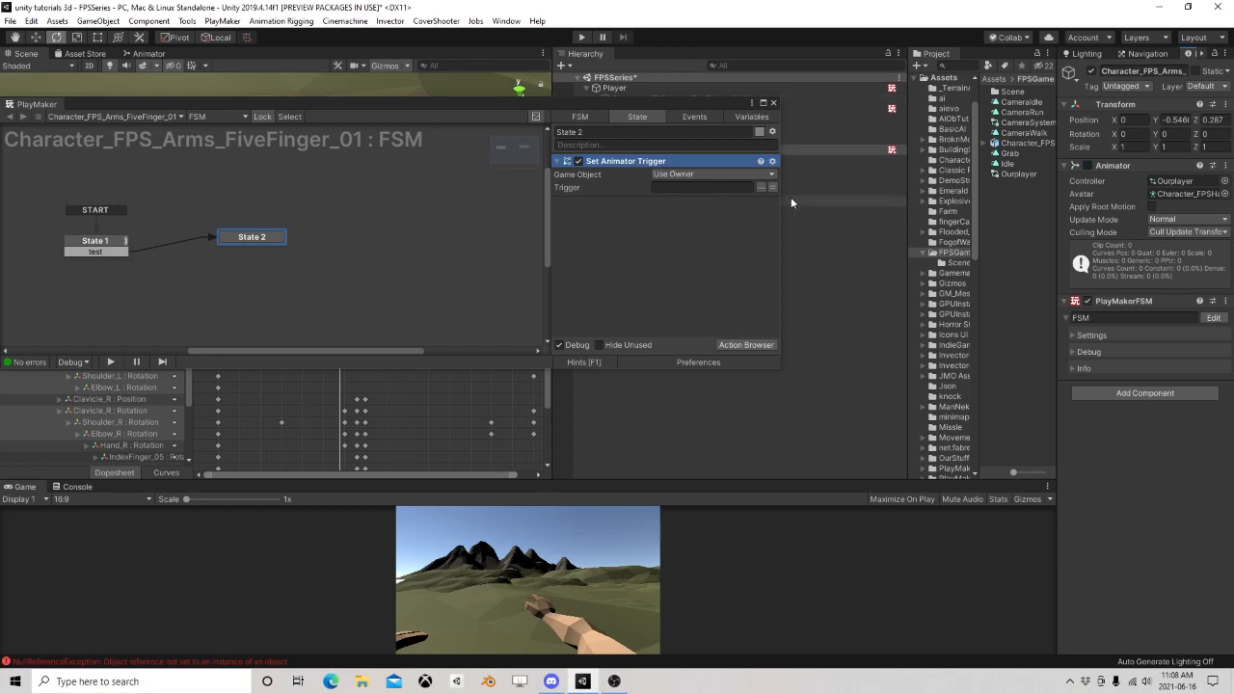
# Check the parameter name in the Animator and set the Set Animator Trigger action's Trigger to Grab
pyautogui.click(753, 188)
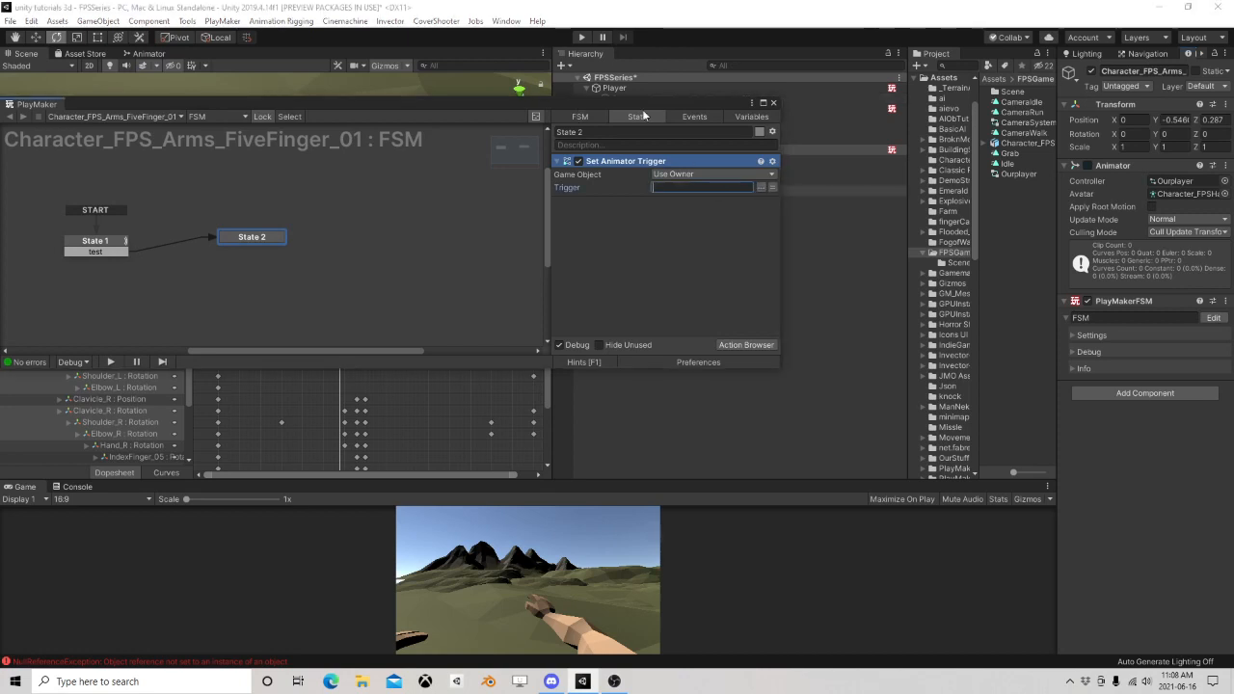
pyautogui.moveTo(633, 102); pyautogui.dragTo(715, 213)
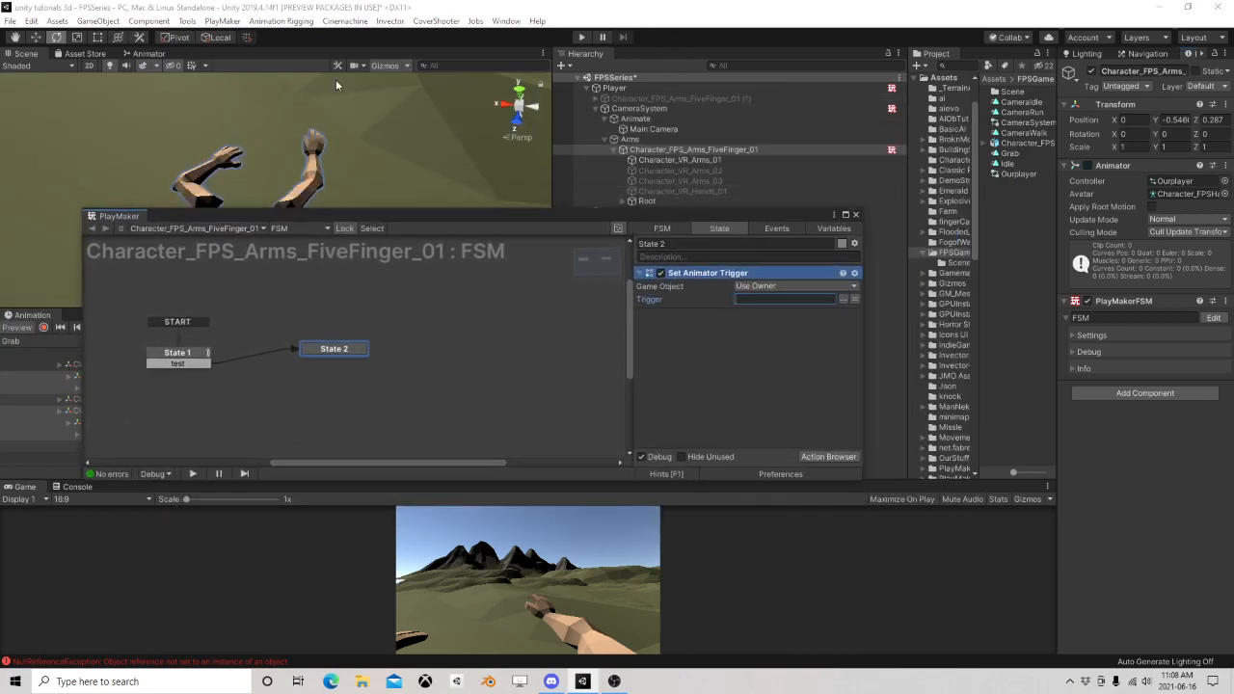
pyautogui.click(149, 54)
pyautogui.click(781, 300)
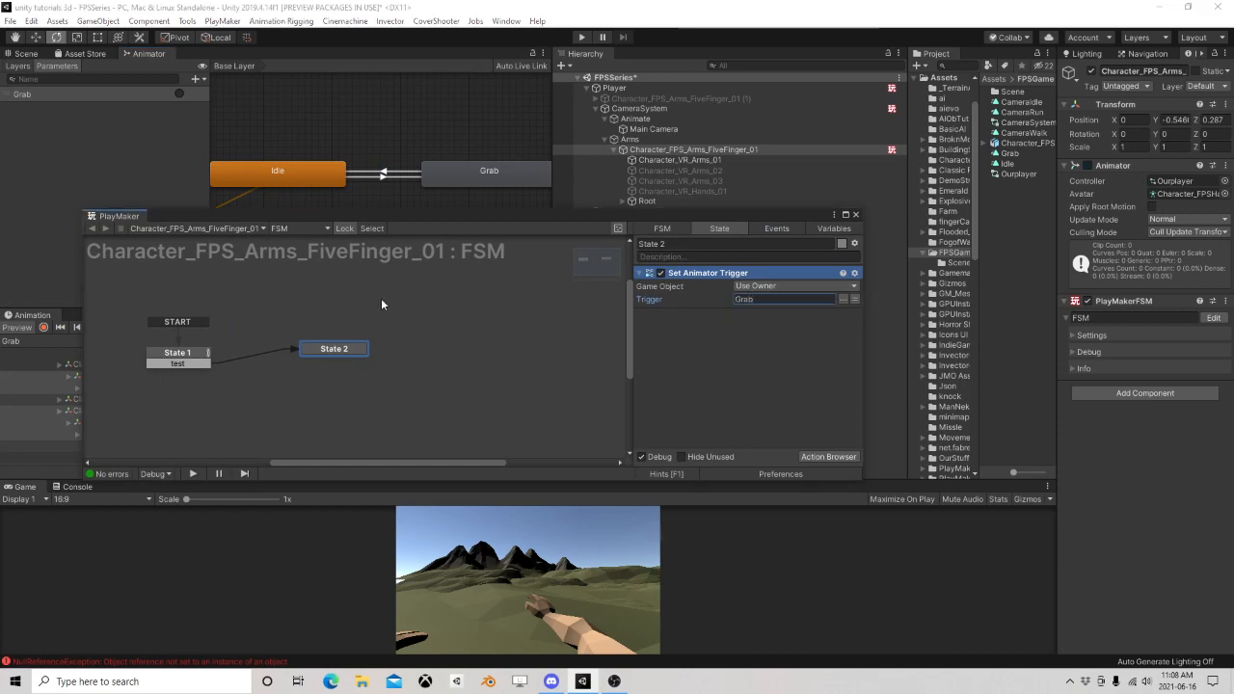
# Add a FINISHED transition to State 2 and link it back to State 1
pyautogui.rightClick(330, 352)
pyautogui.moveTo(372, 350)
pyautogui.click(521, 348)
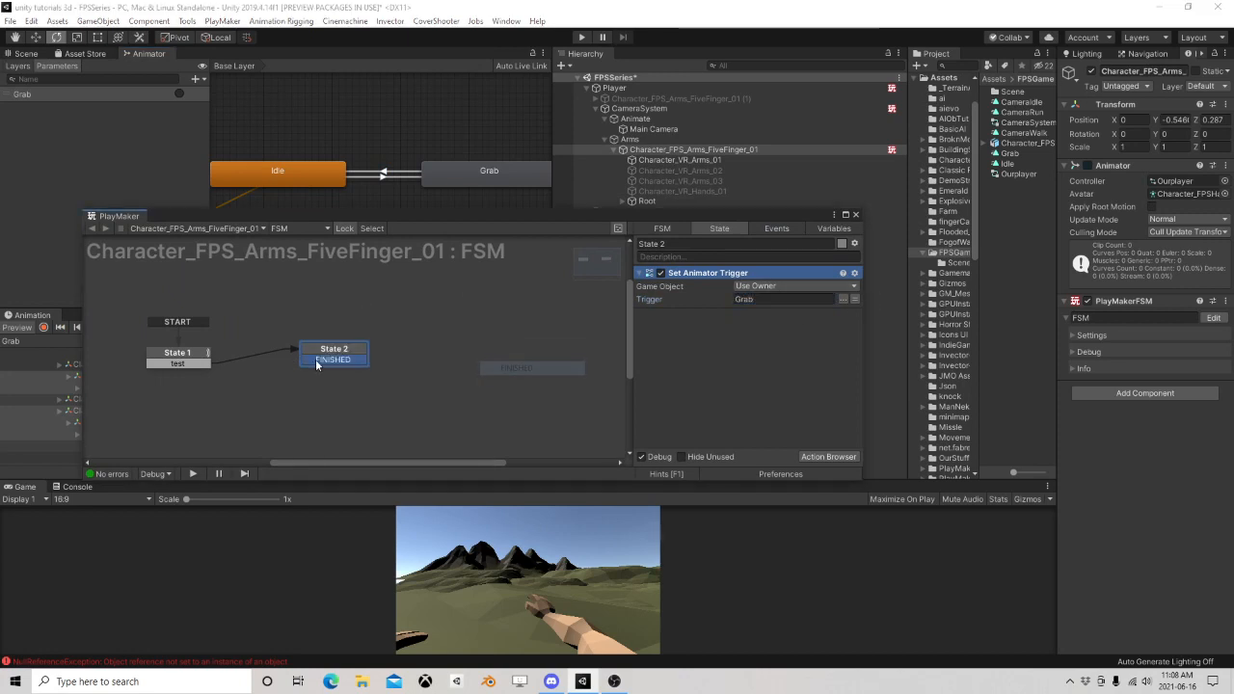
pyautogui.moveTo(321, 359); pyautogui.dragTo(185, 365)
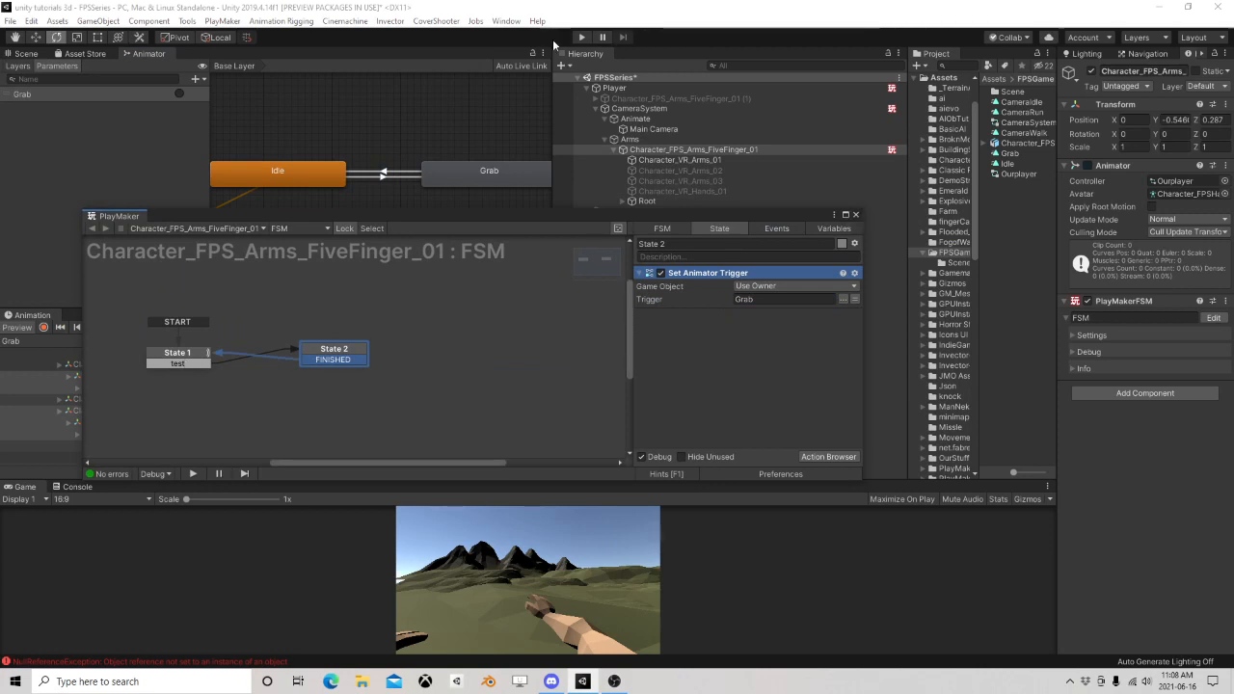
# Run the game, add Grab as the condition of the Idle -> Grab transition and test the grab before stopping play mode
pyautogui.click(856, 215)
pyautogui.click(581, 37)
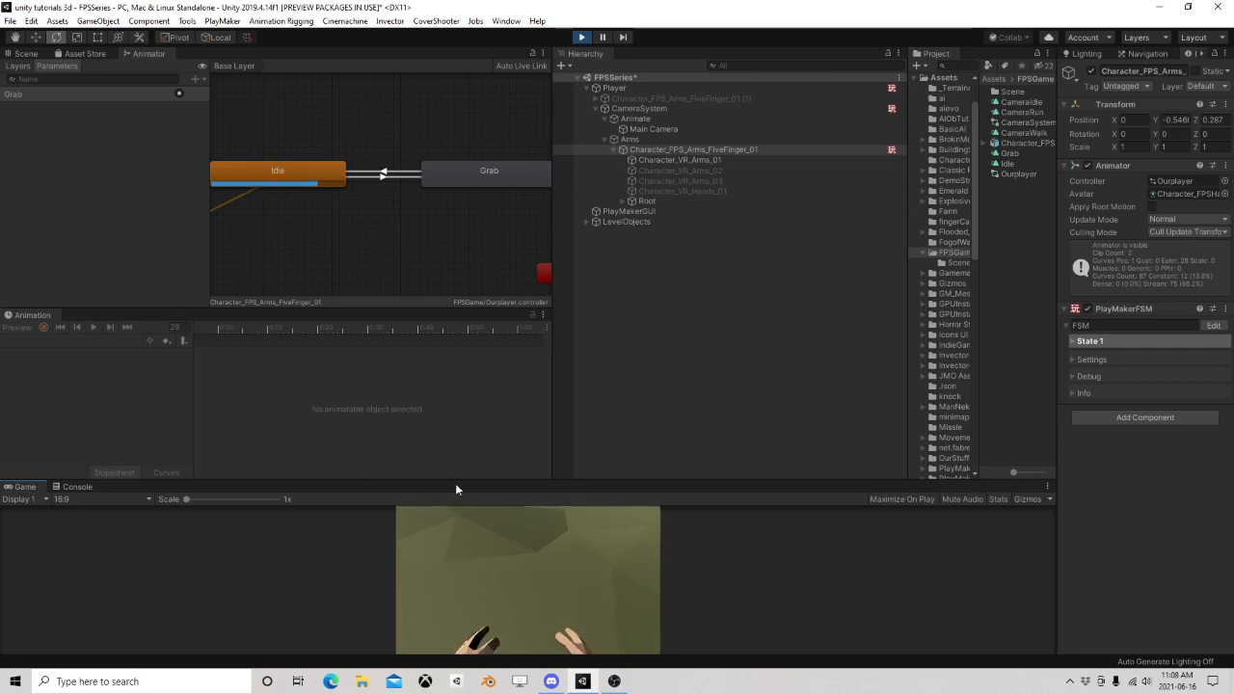
pyautogui.click(386, 177)
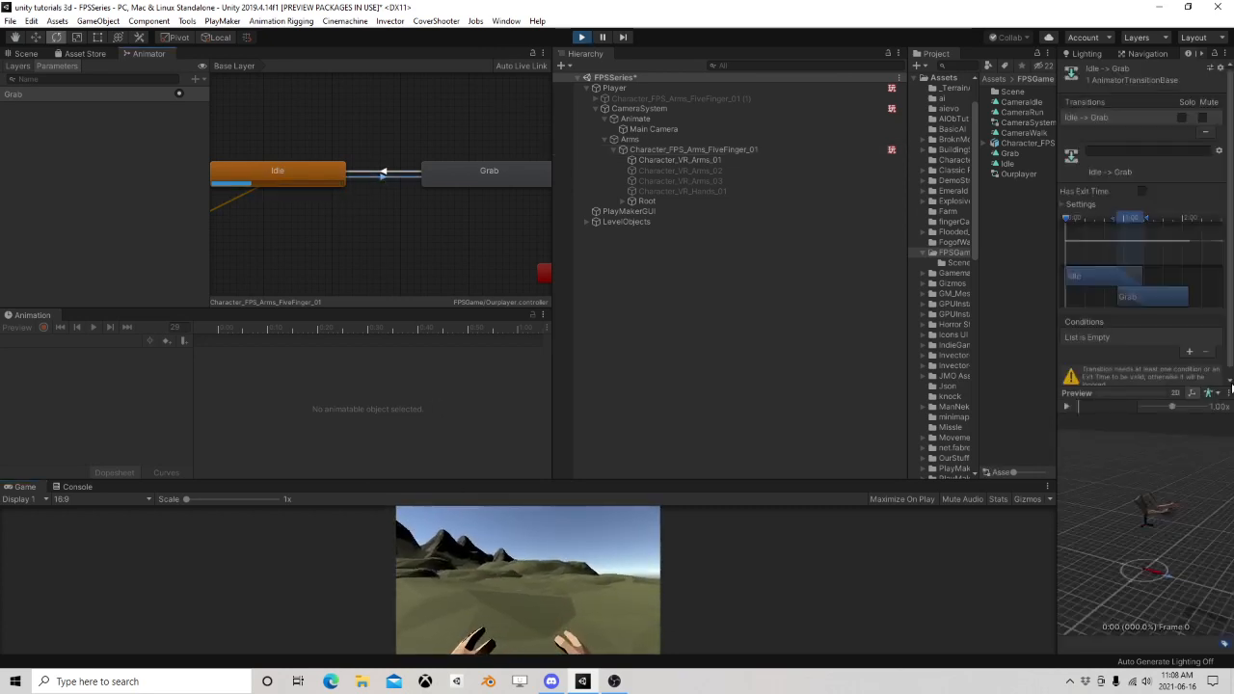
pyautogui.scroll(-1, 1110, 355)
pyautogui.click(1189, 345)
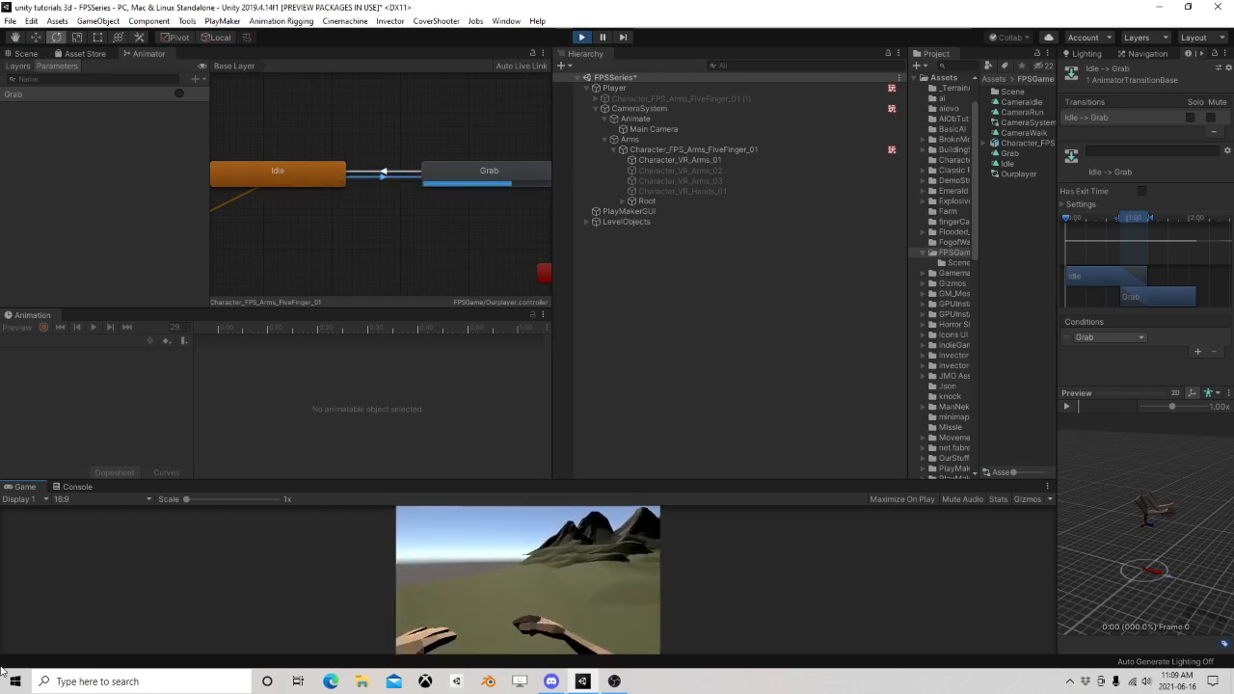
pyautogui.hotkey('ctrl', 'p')
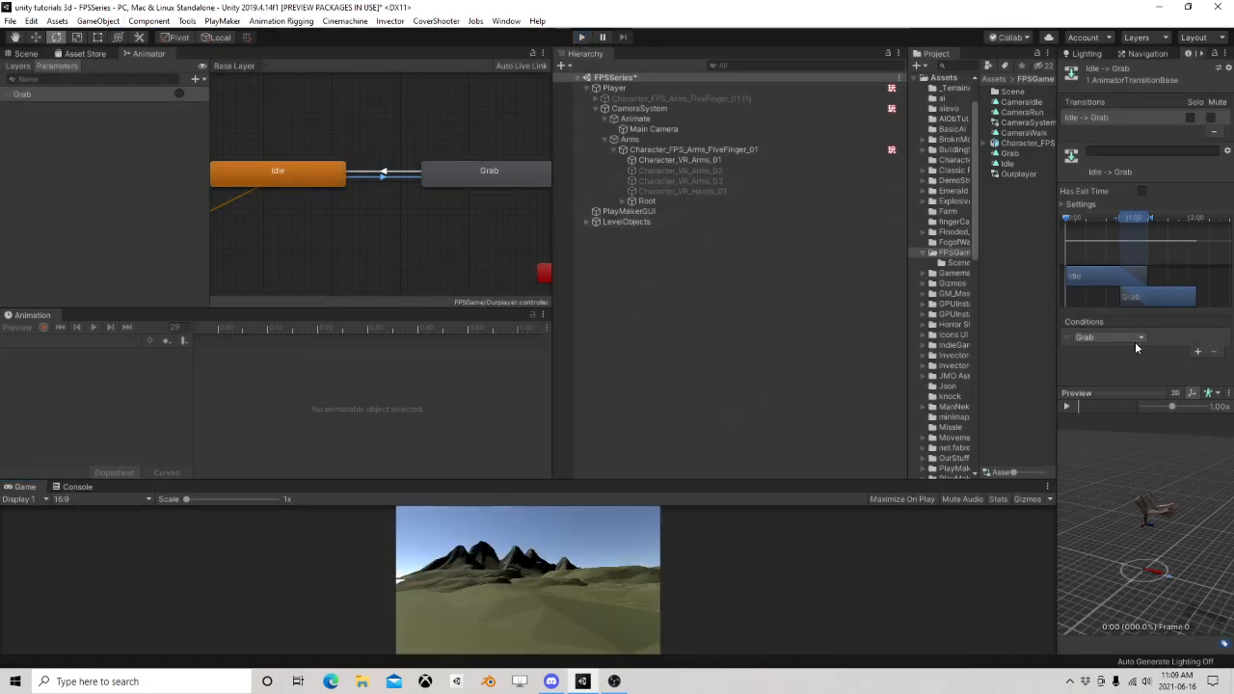
# Examine the arms in the Scene view, select Character_FPS_Arms_FiveFinger_01 and collapse the Arms hierarchy
pyautogui.click(26, 54)
pyautogui.keyDown('alt'); pyautogui.moveTo(124, 255); pyautogui.dragTo(408, 226); pyautogui.keyUp('alt')
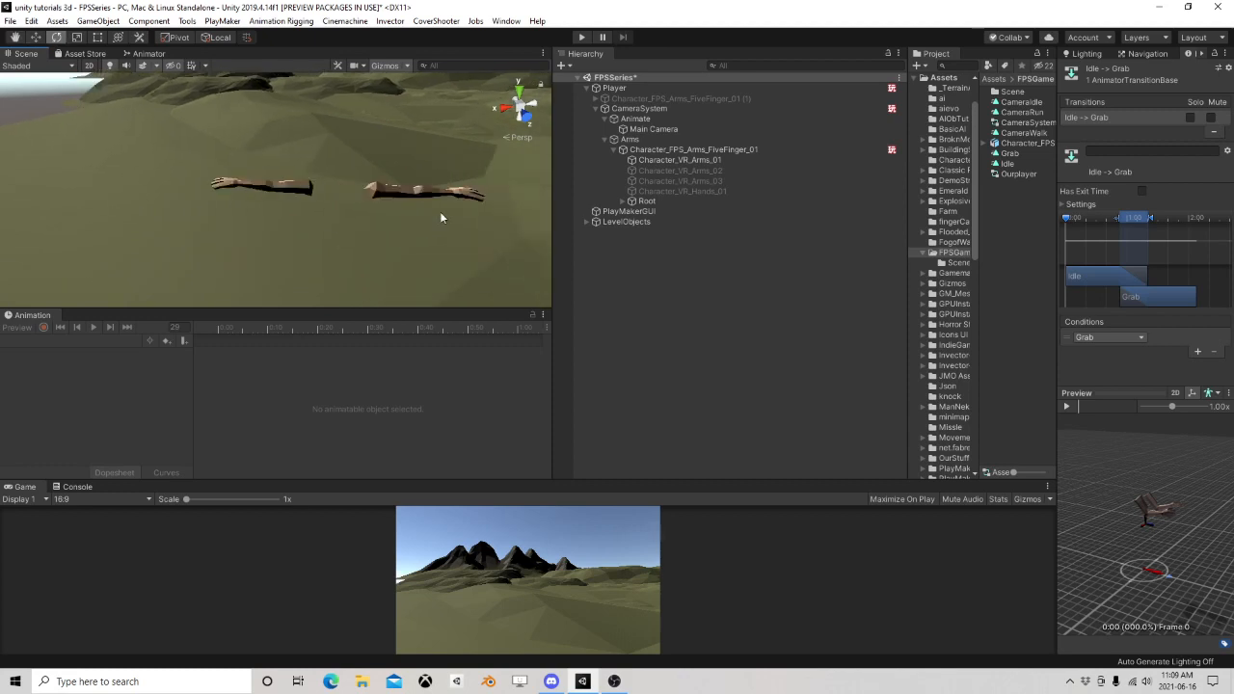
pyautogui.click(622, 151)
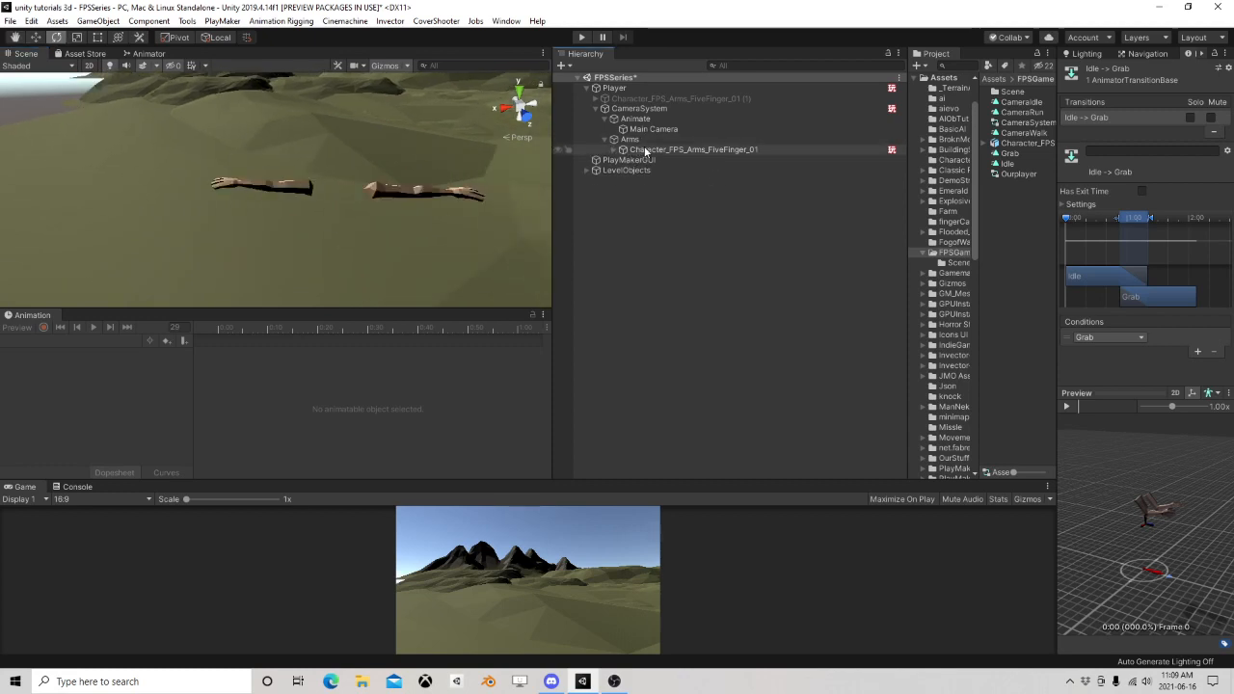
pyautogui.click(694, 150)
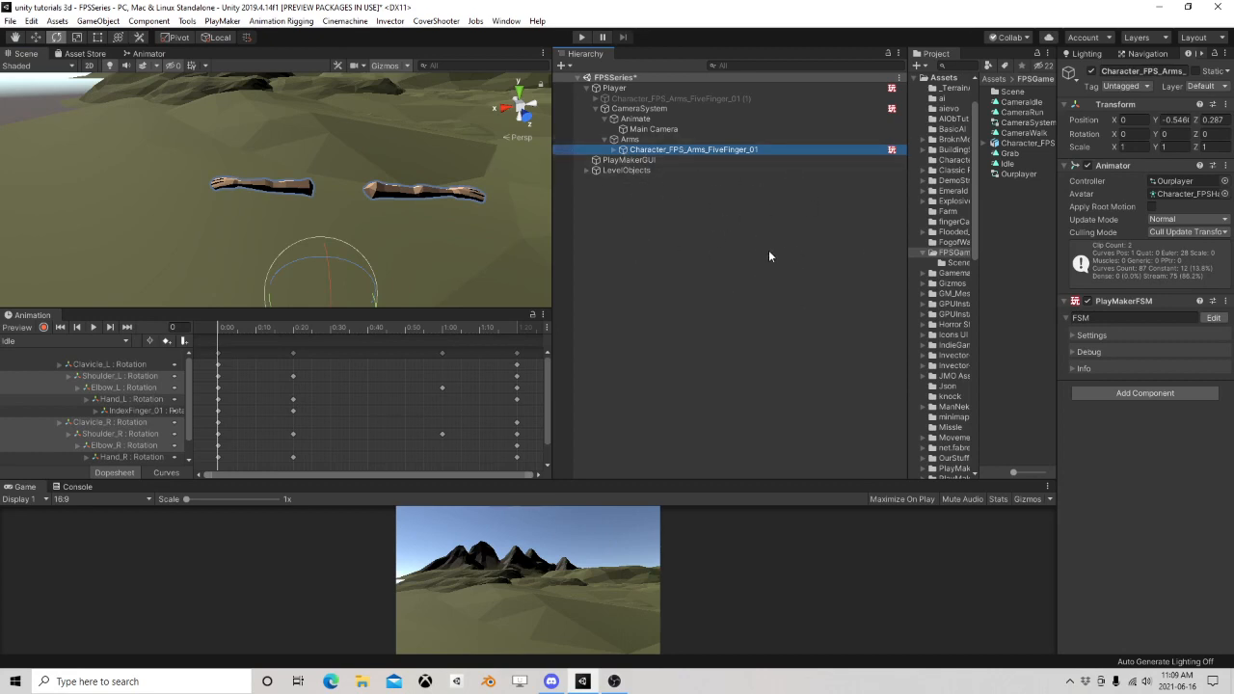
pyautogui.click(604, 139)
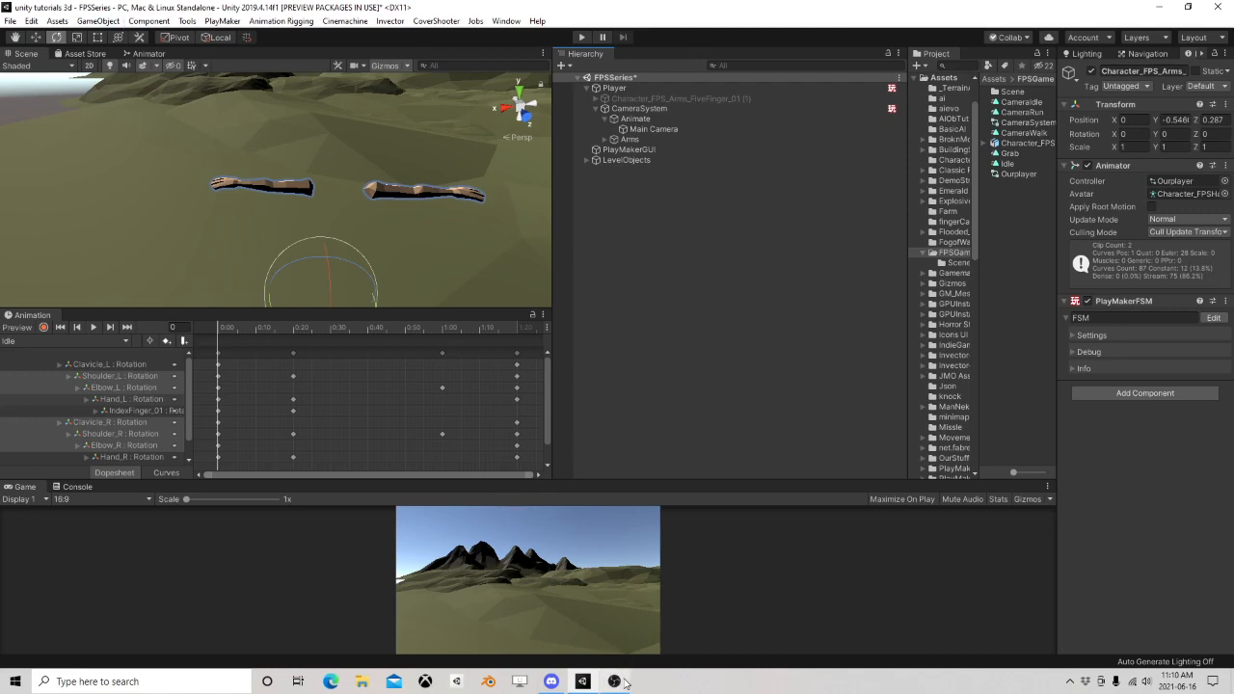
pyautogui.moveTo(623, 684)
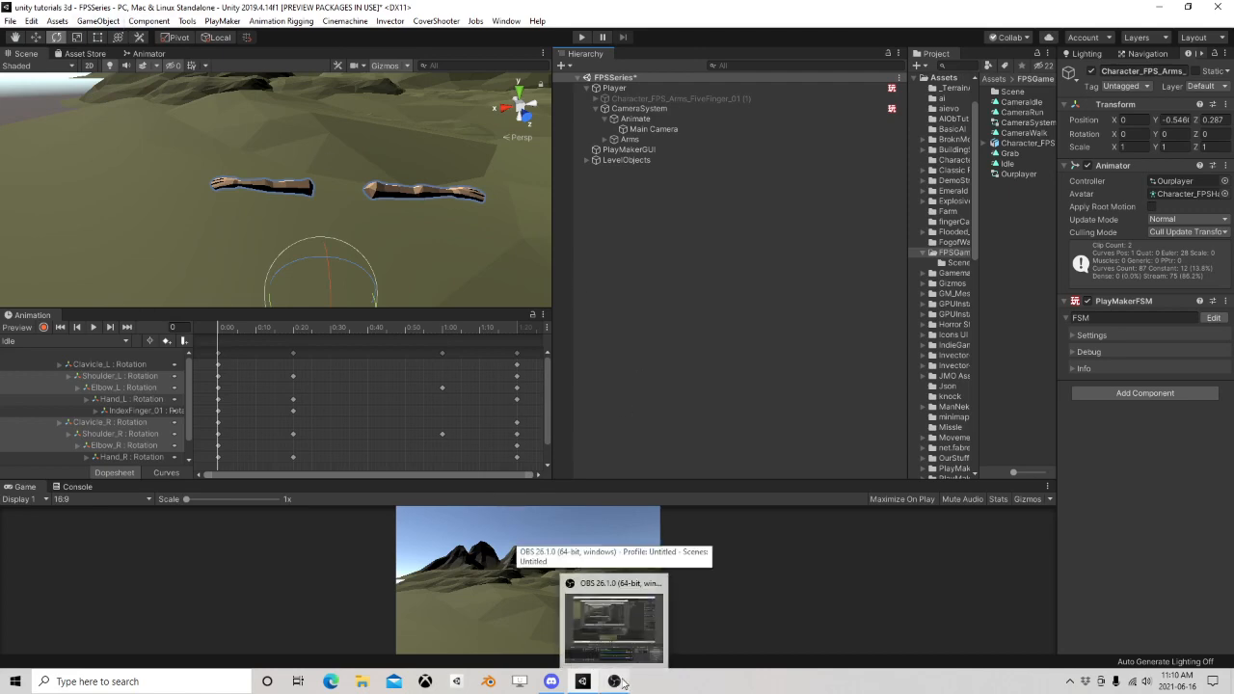
pyautogui.click(622, 684)
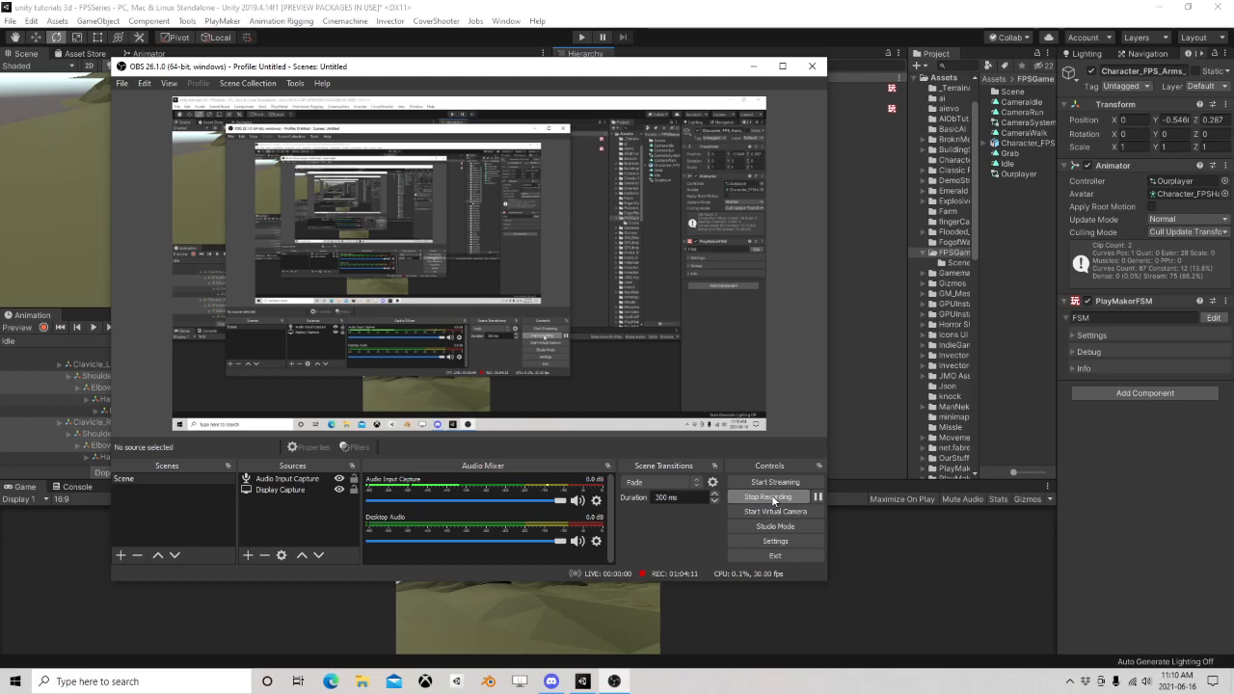